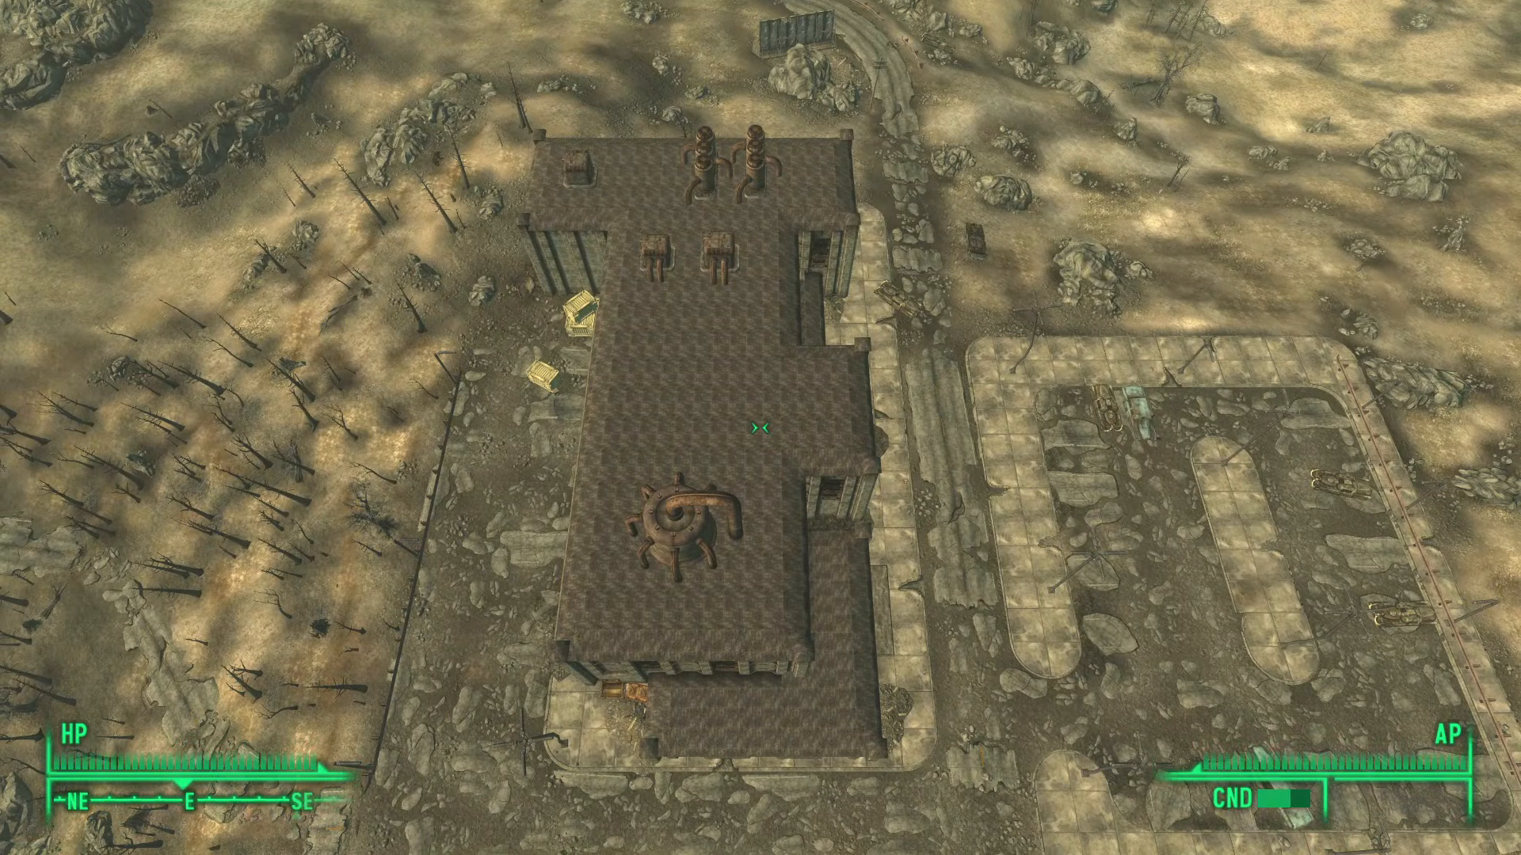
key("Print")
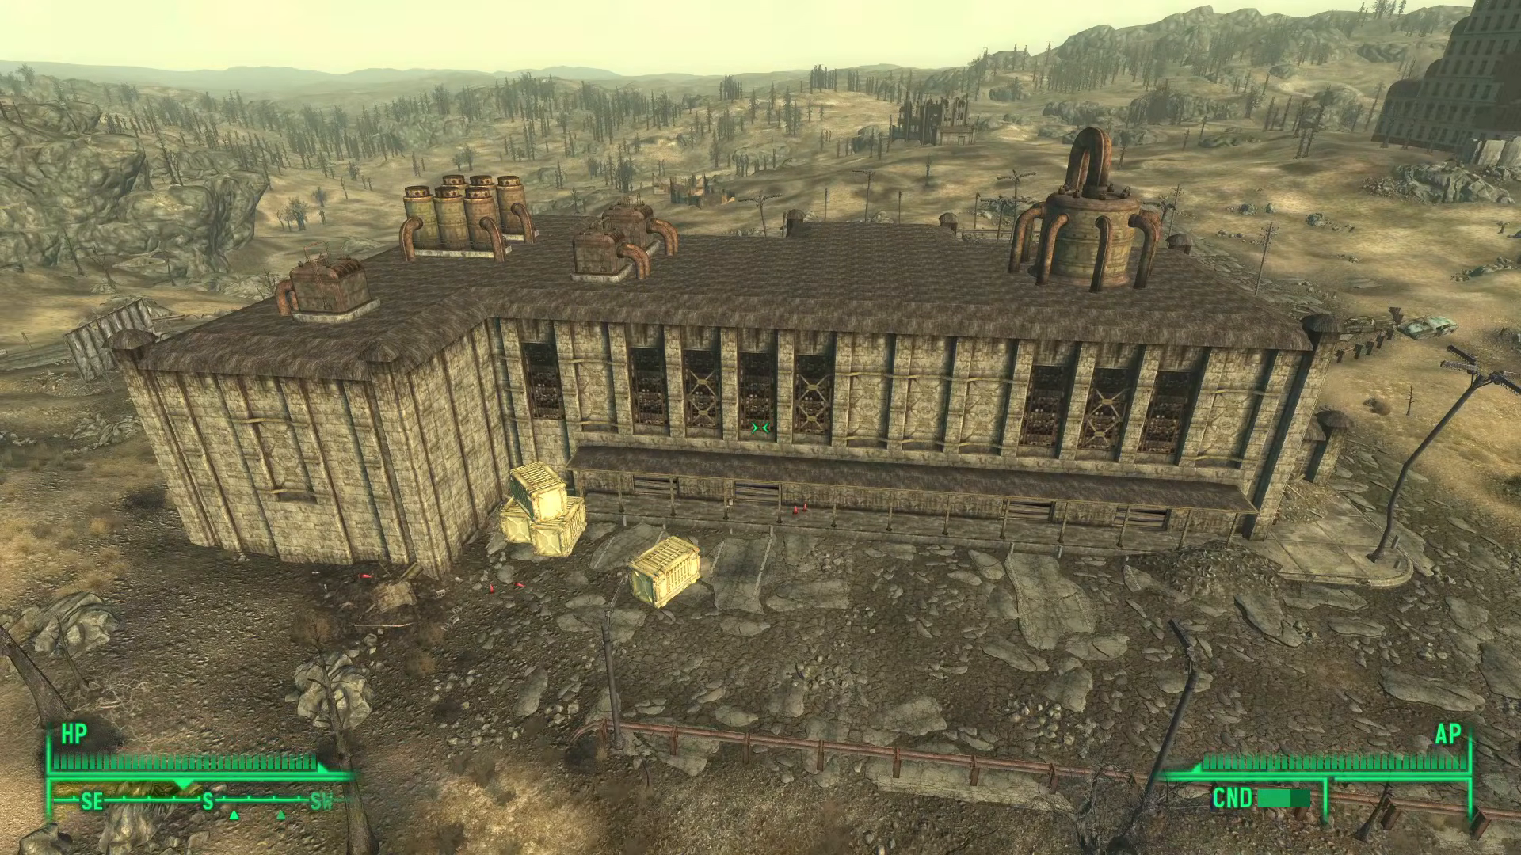
key("Print")
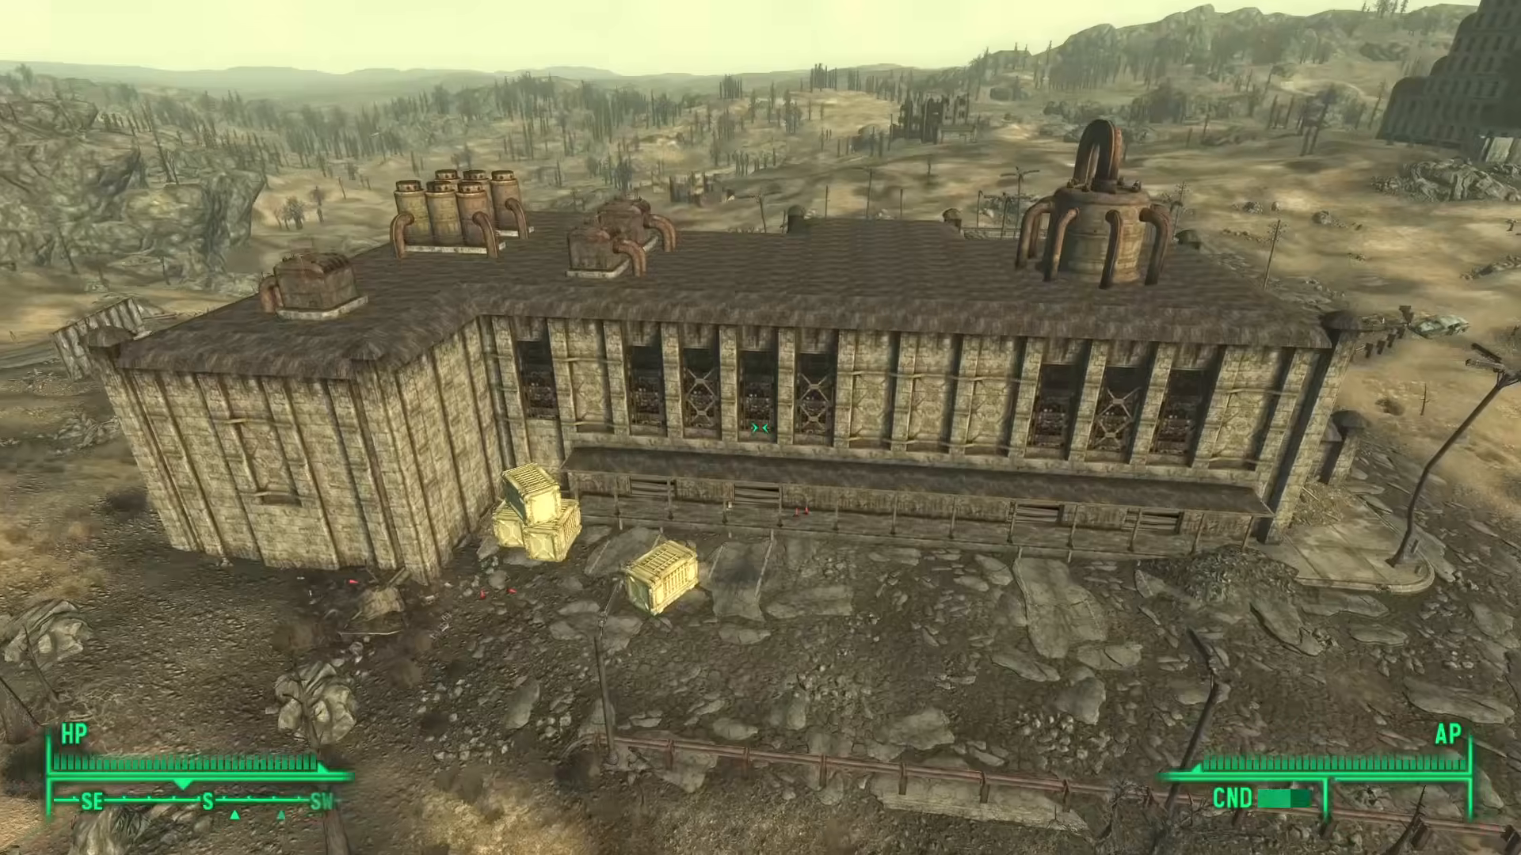
key("w")
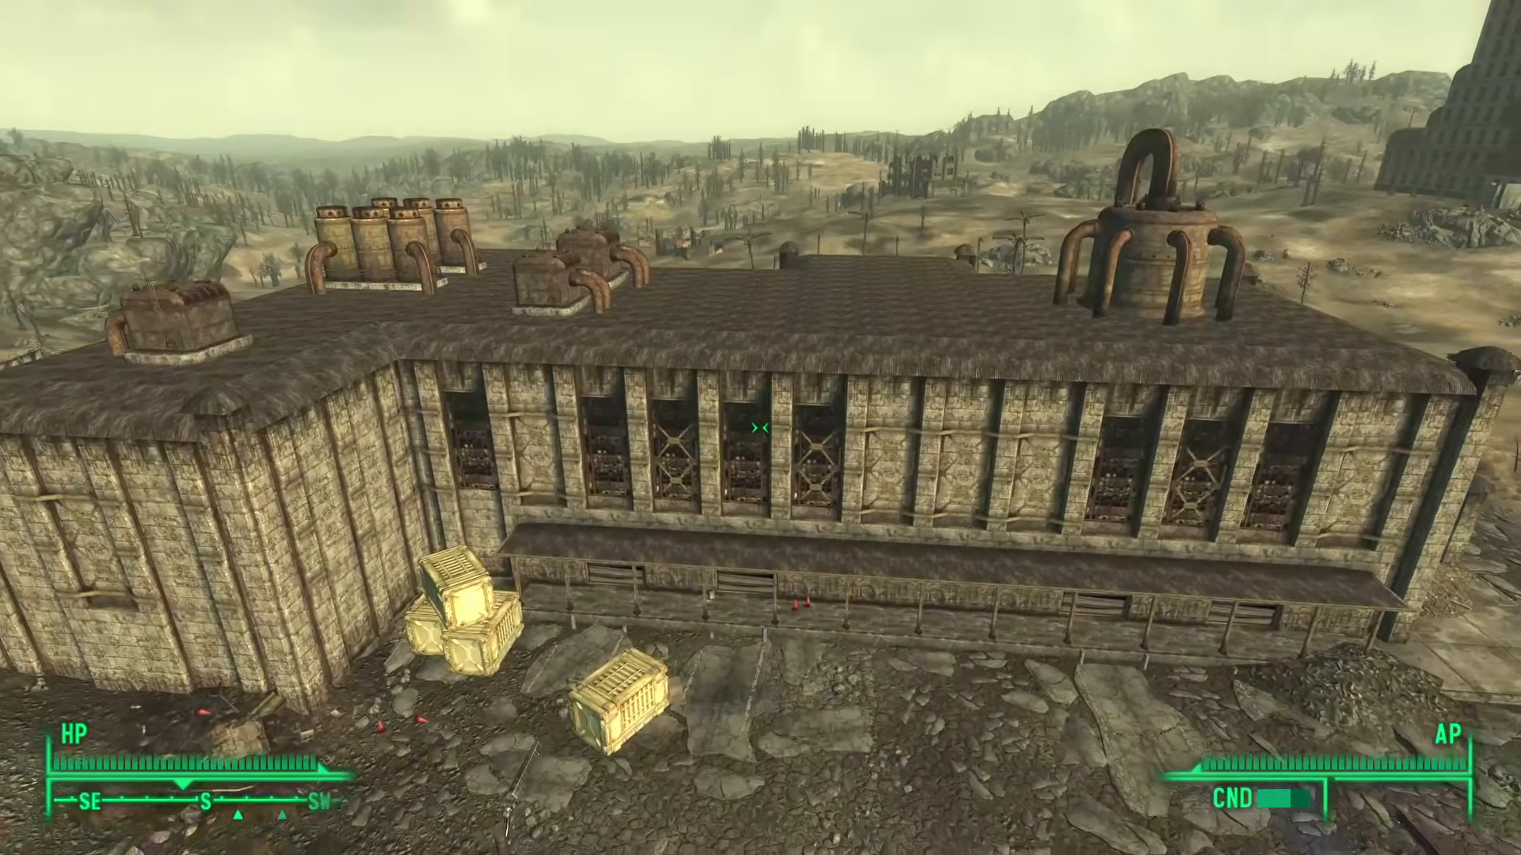
key("w")
key("w")
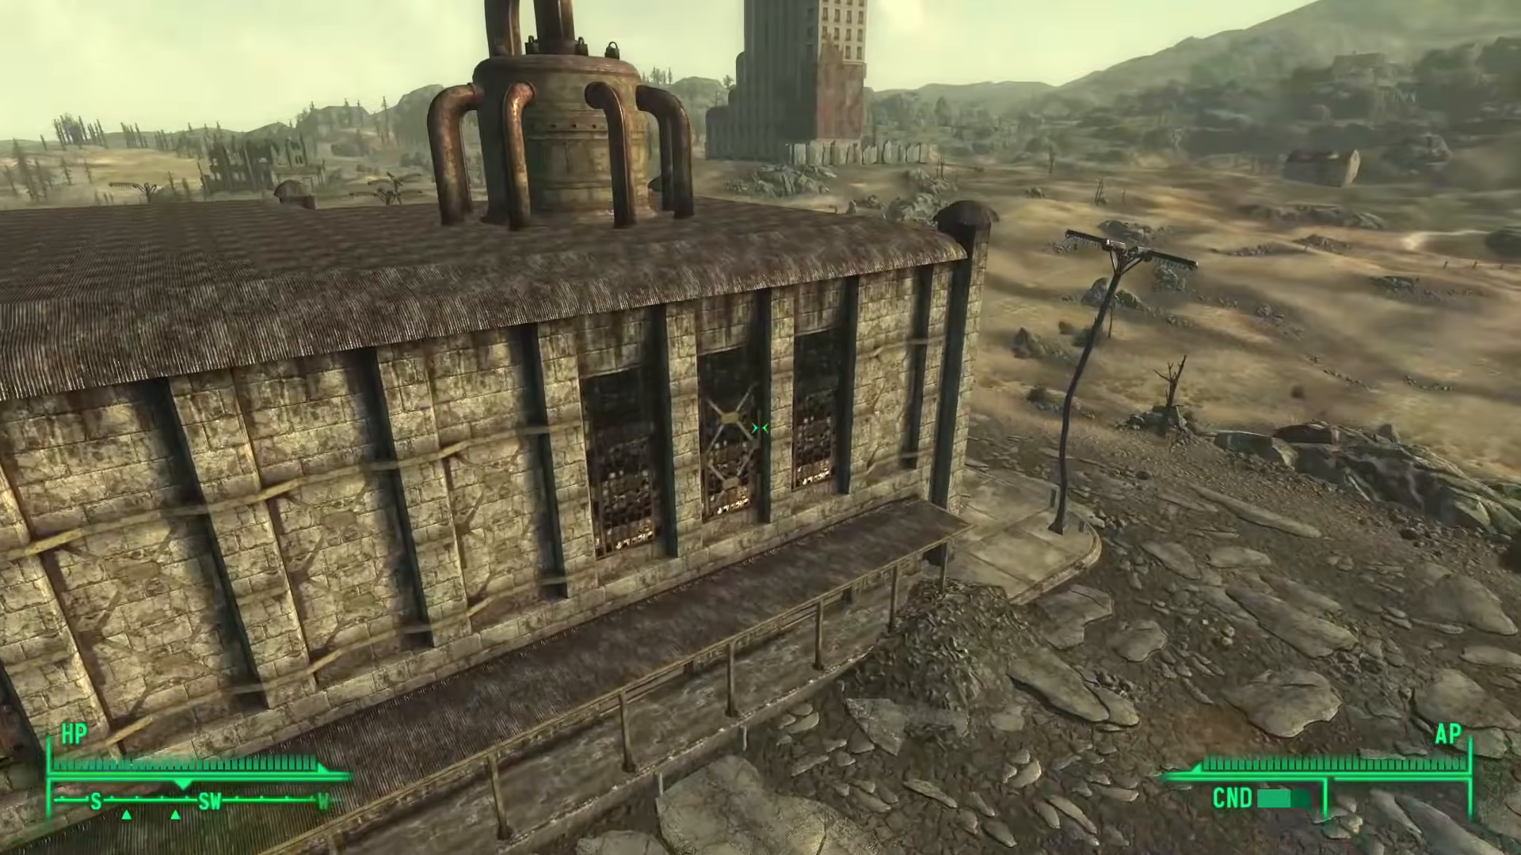
key("w")
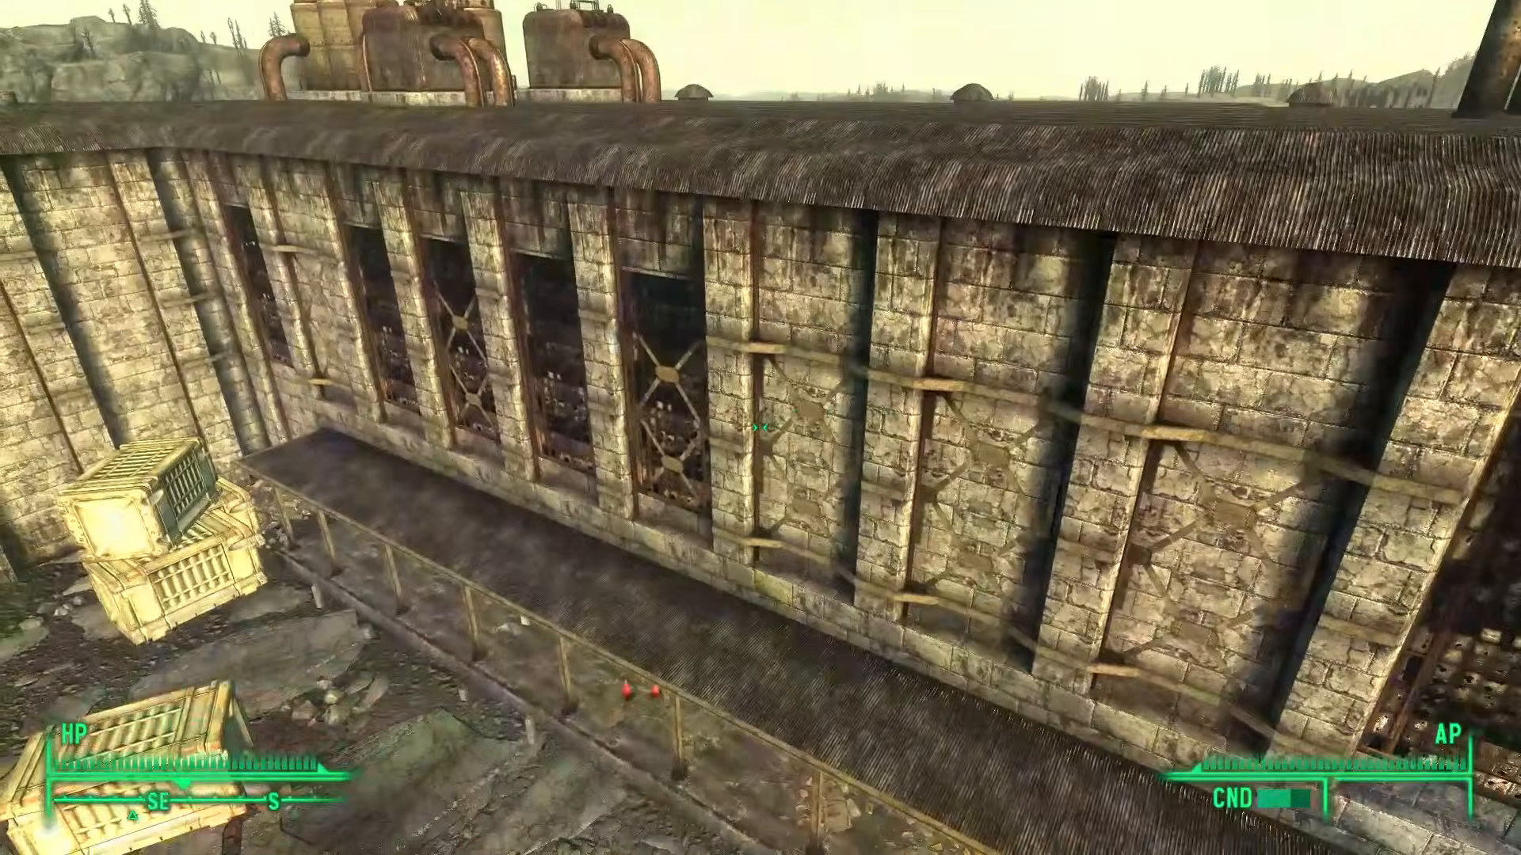
key("w")
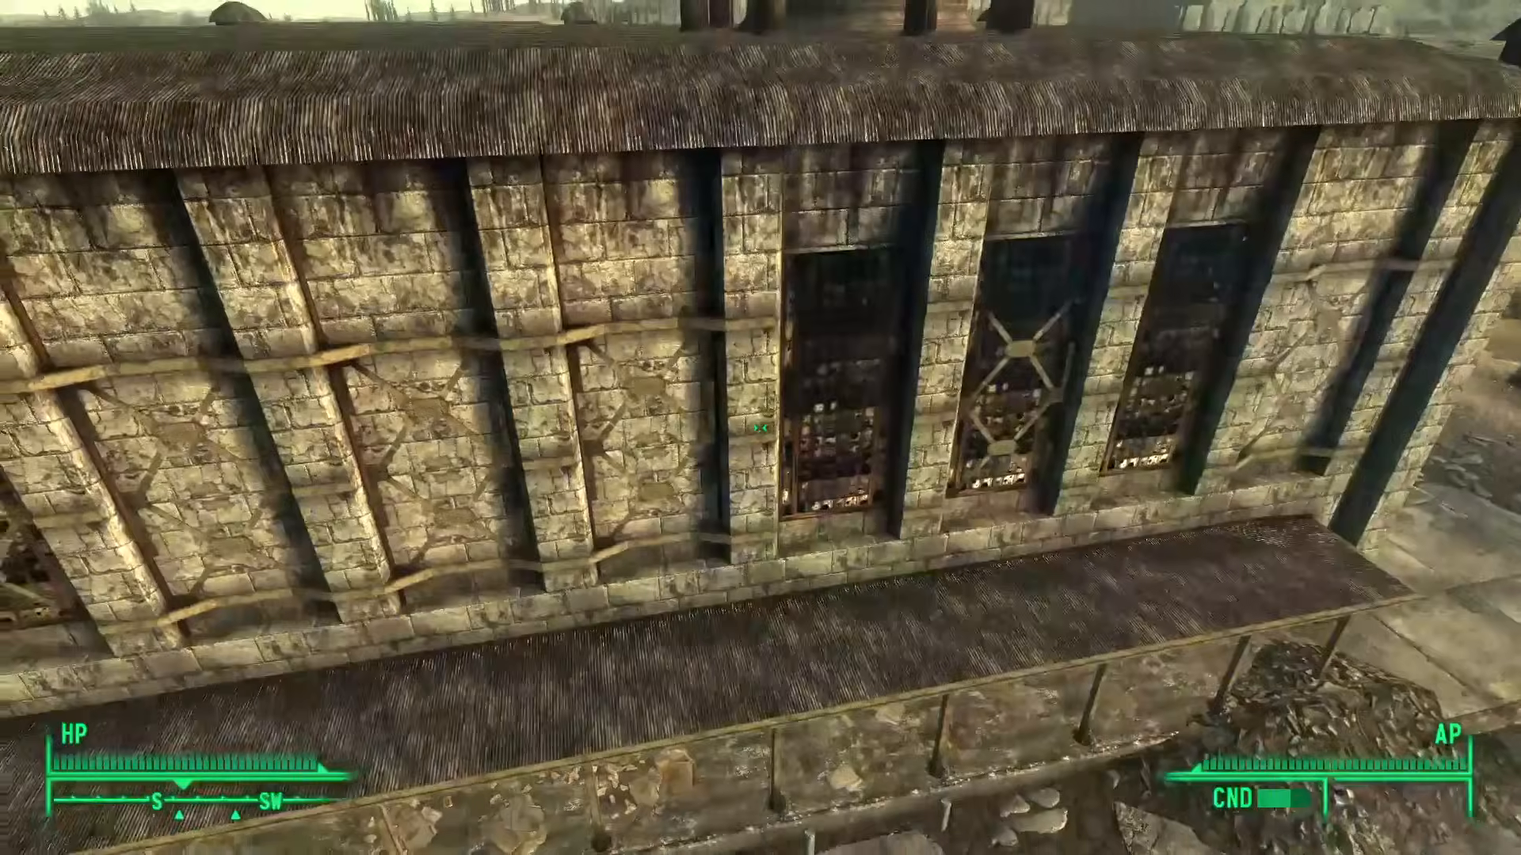
key("w")
key("w")
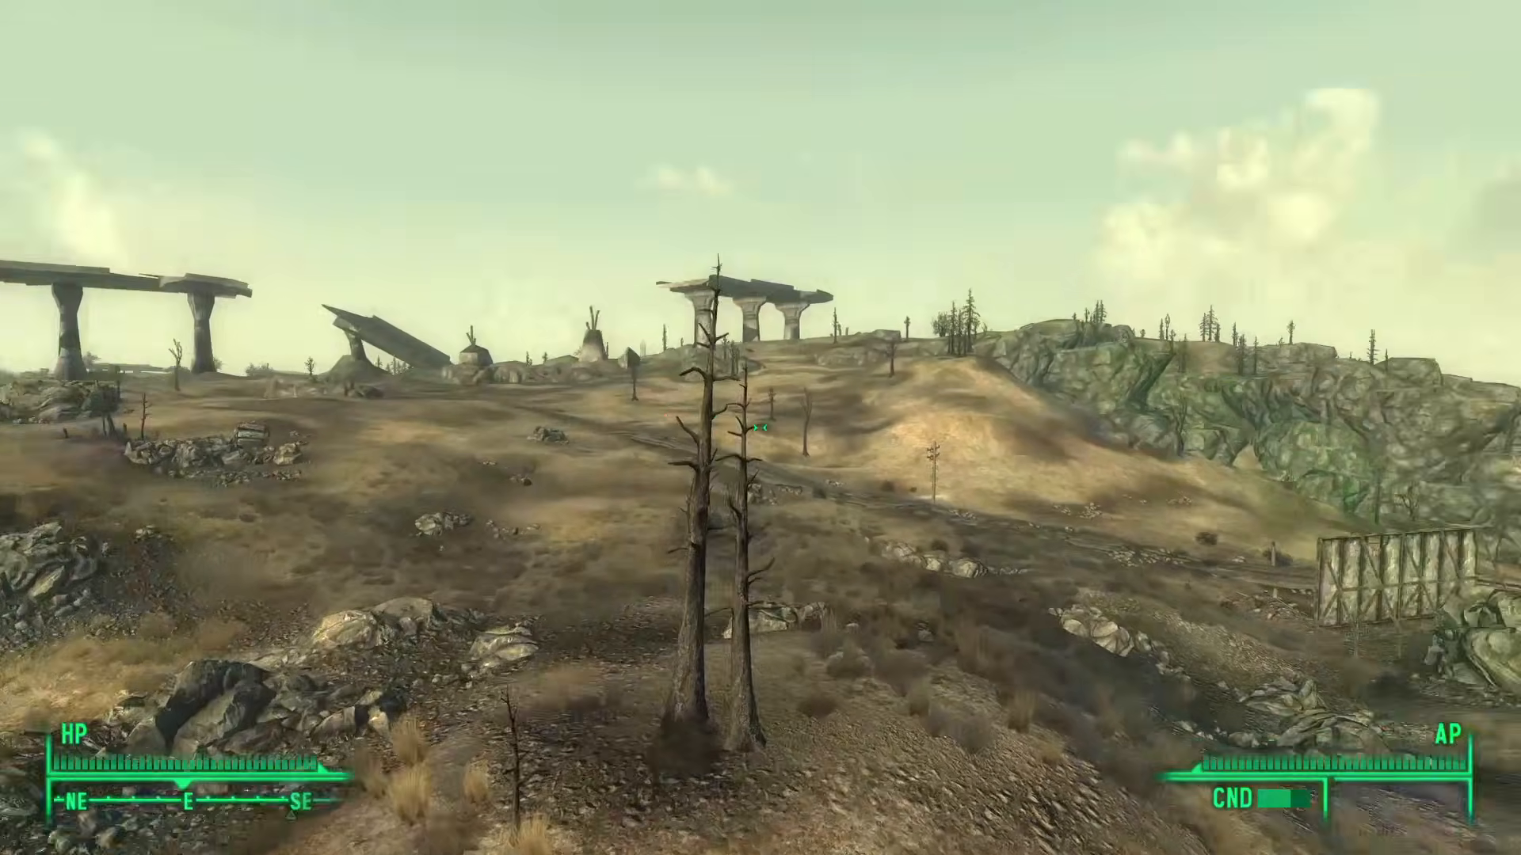
key("w")
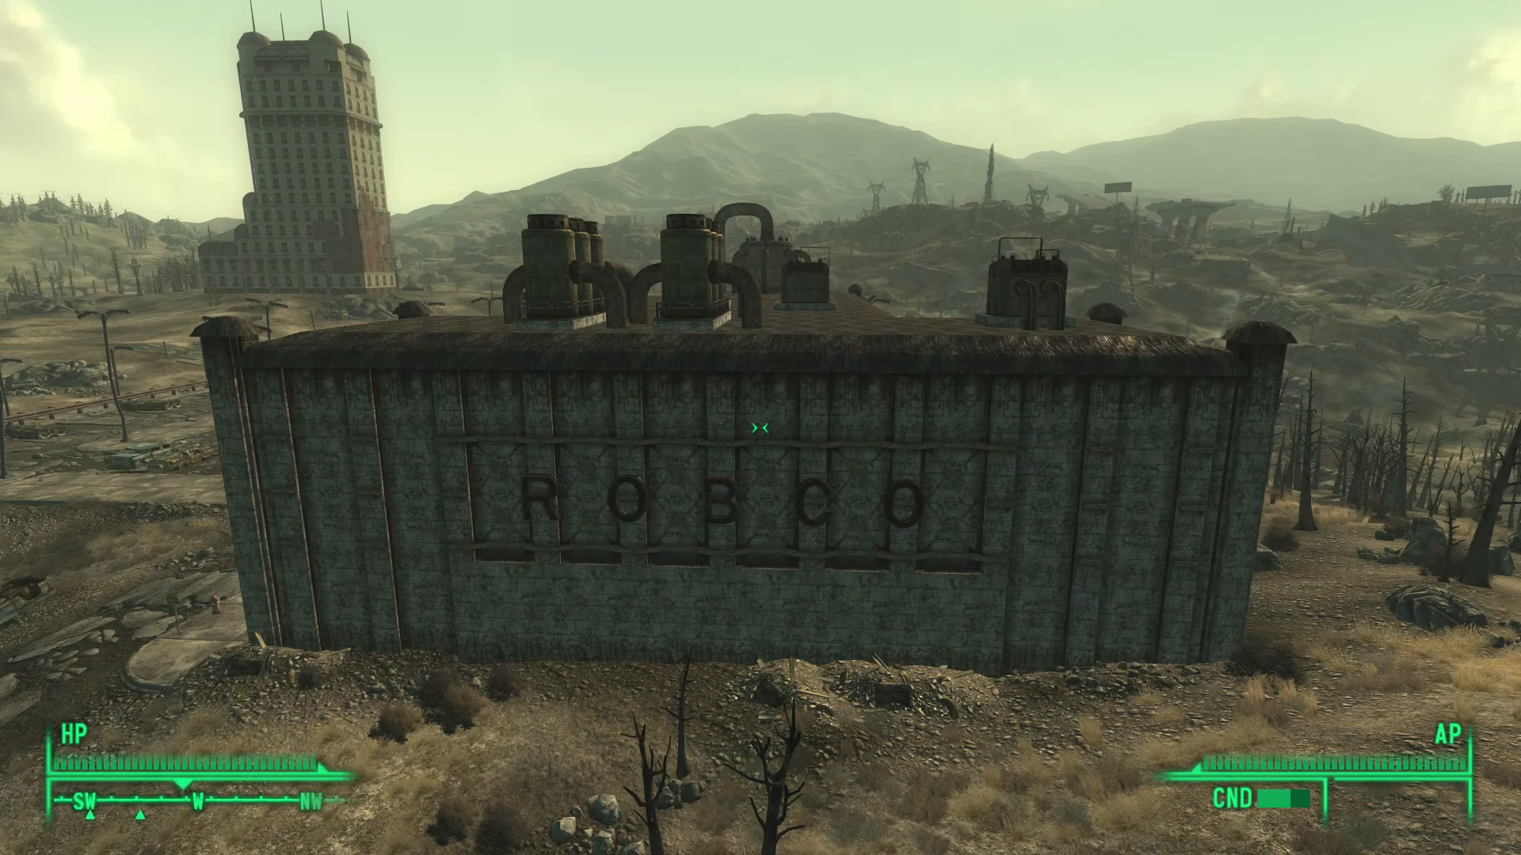
key("Print")
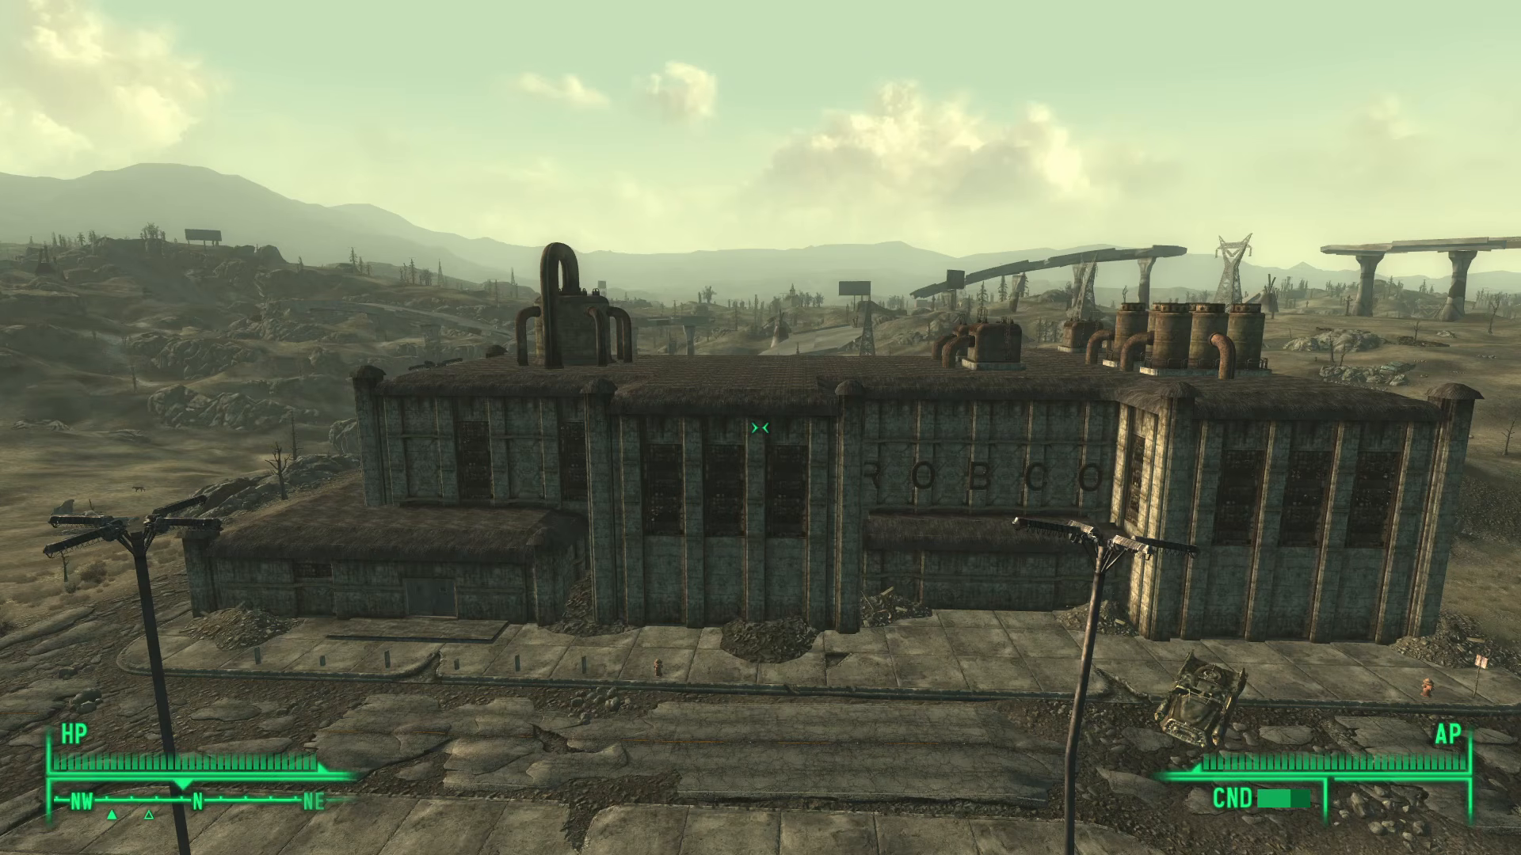
key("Print")
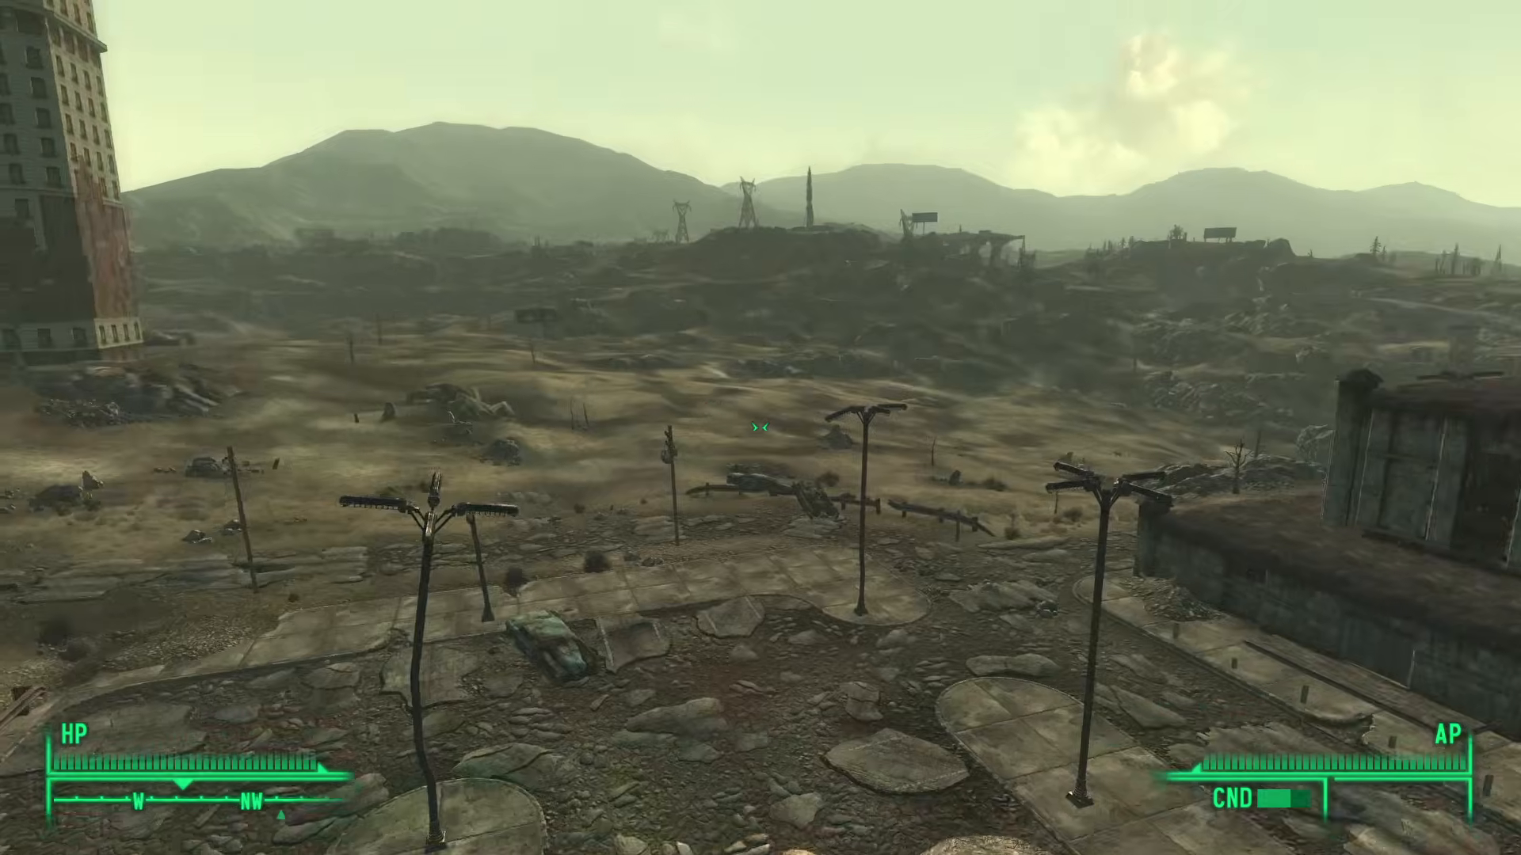
key("w")
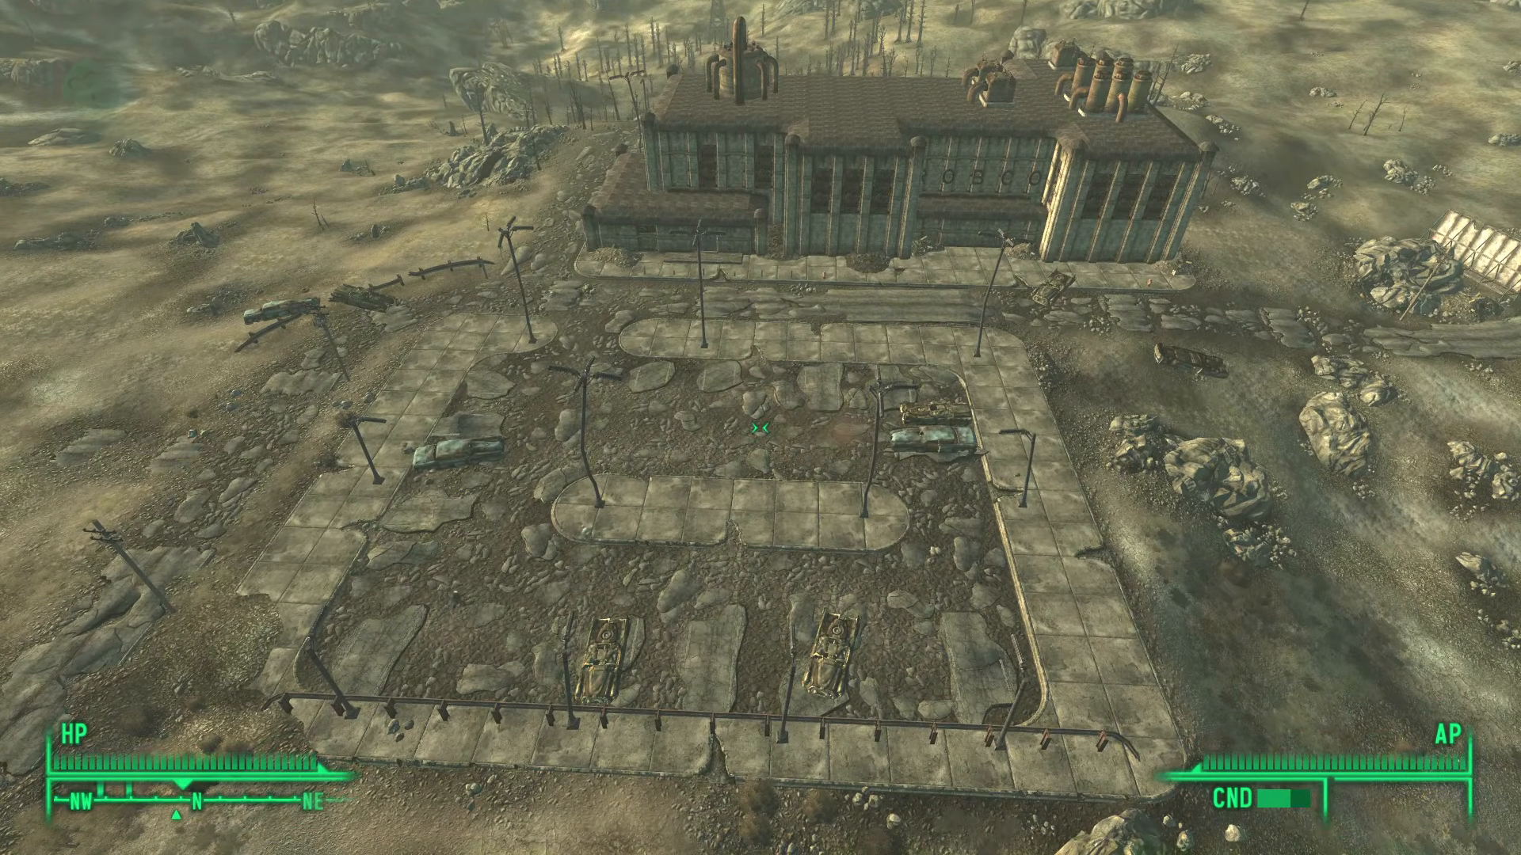
key("Print")
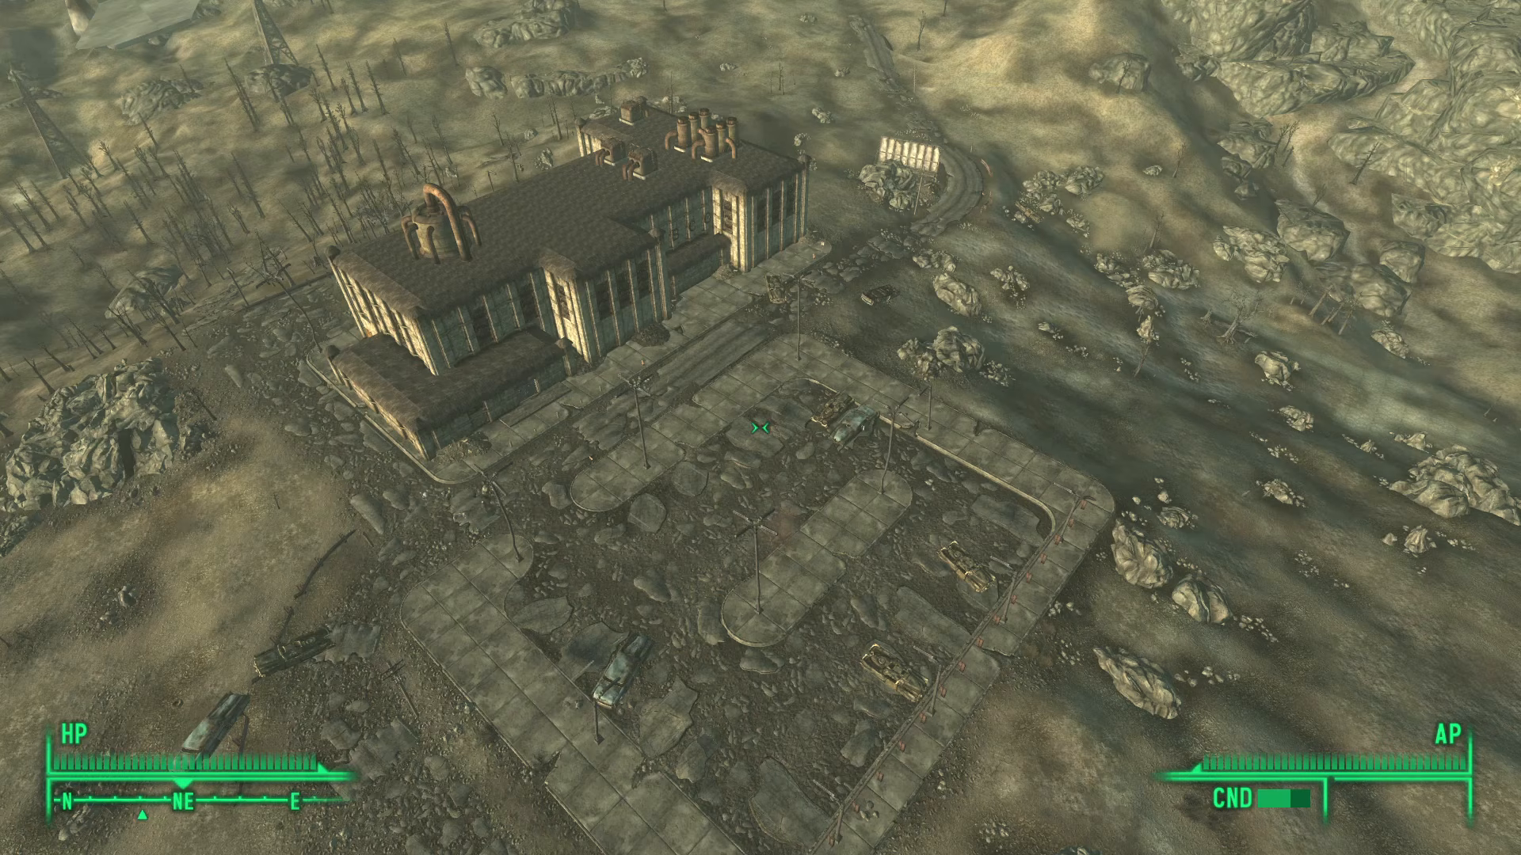
key("Print")
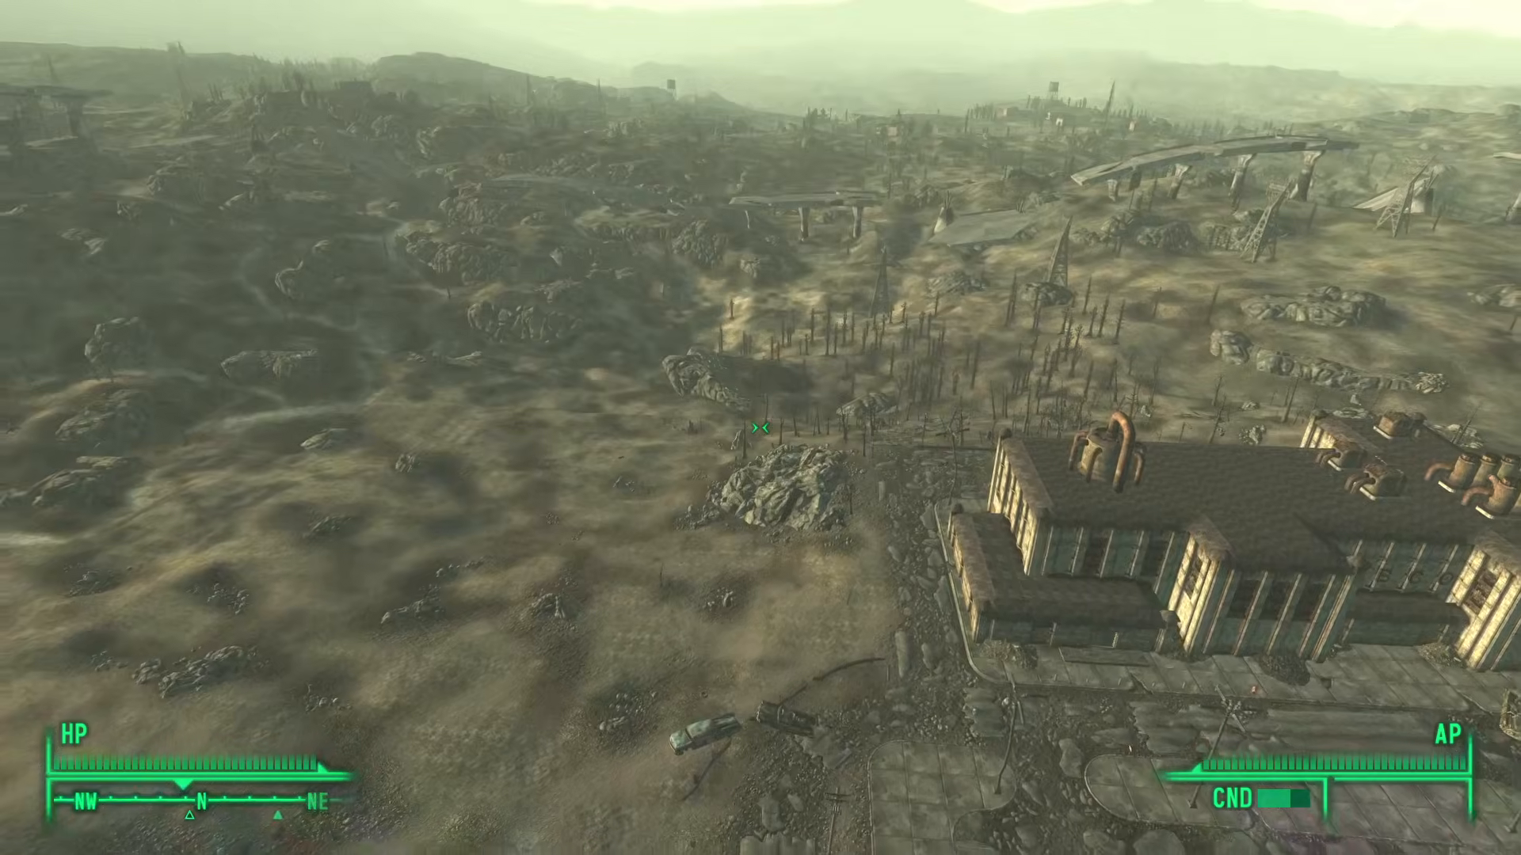
key("w")
key("w")
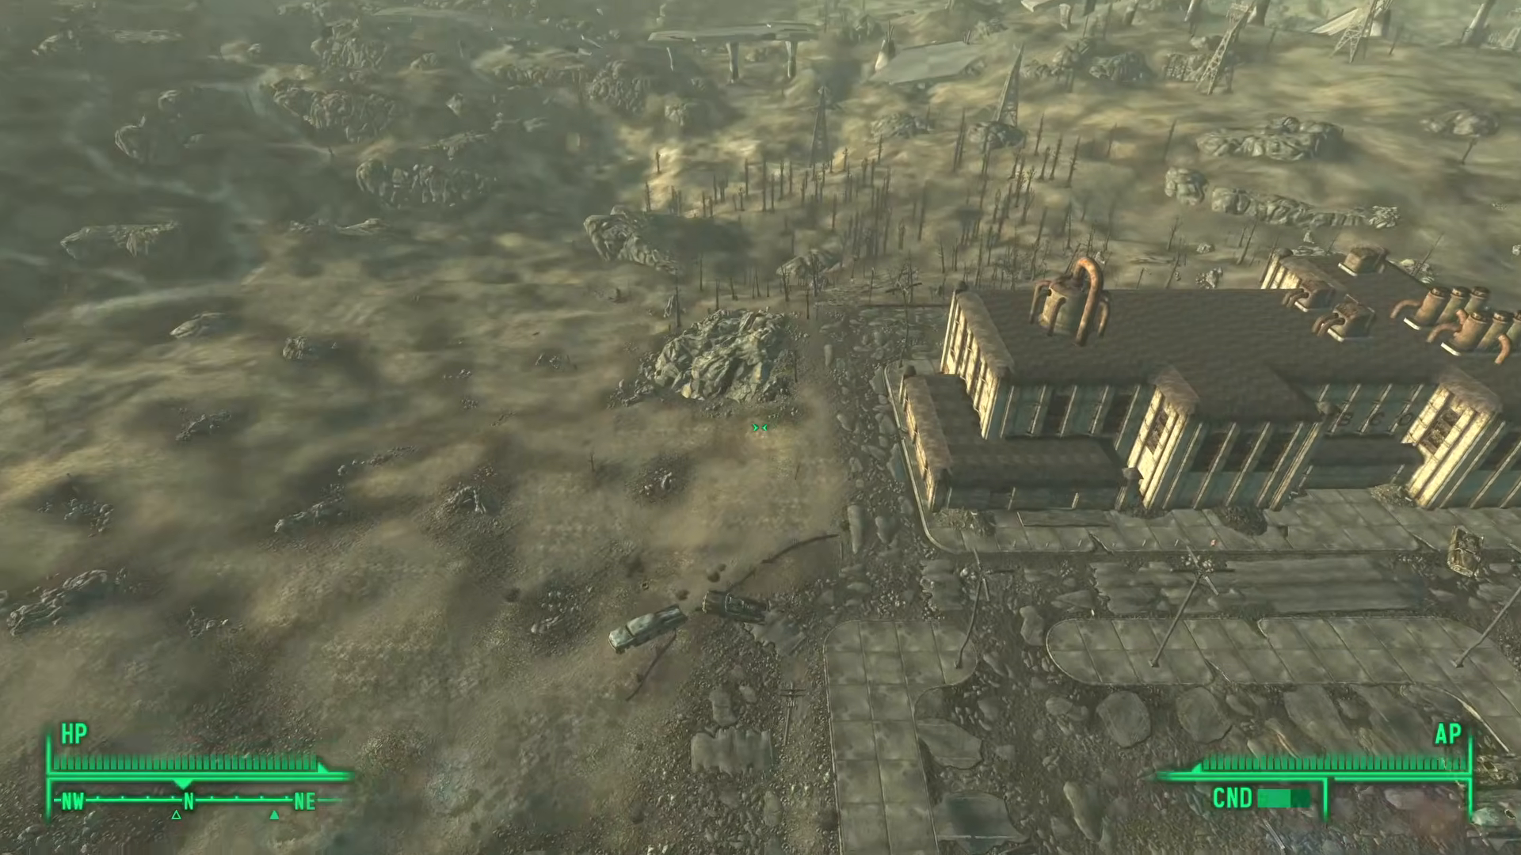
key("w")
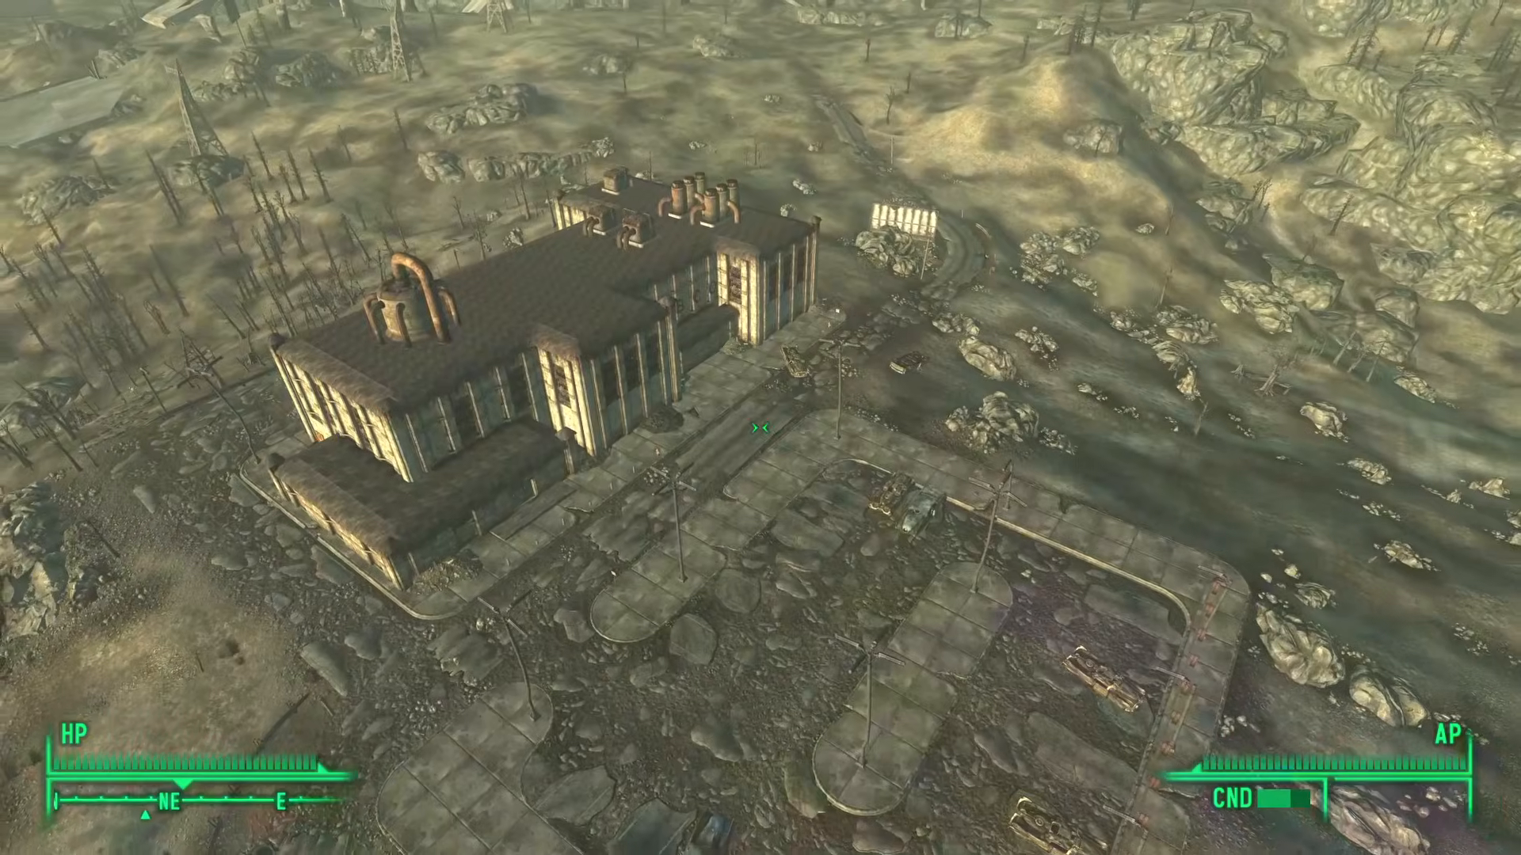
key("w")
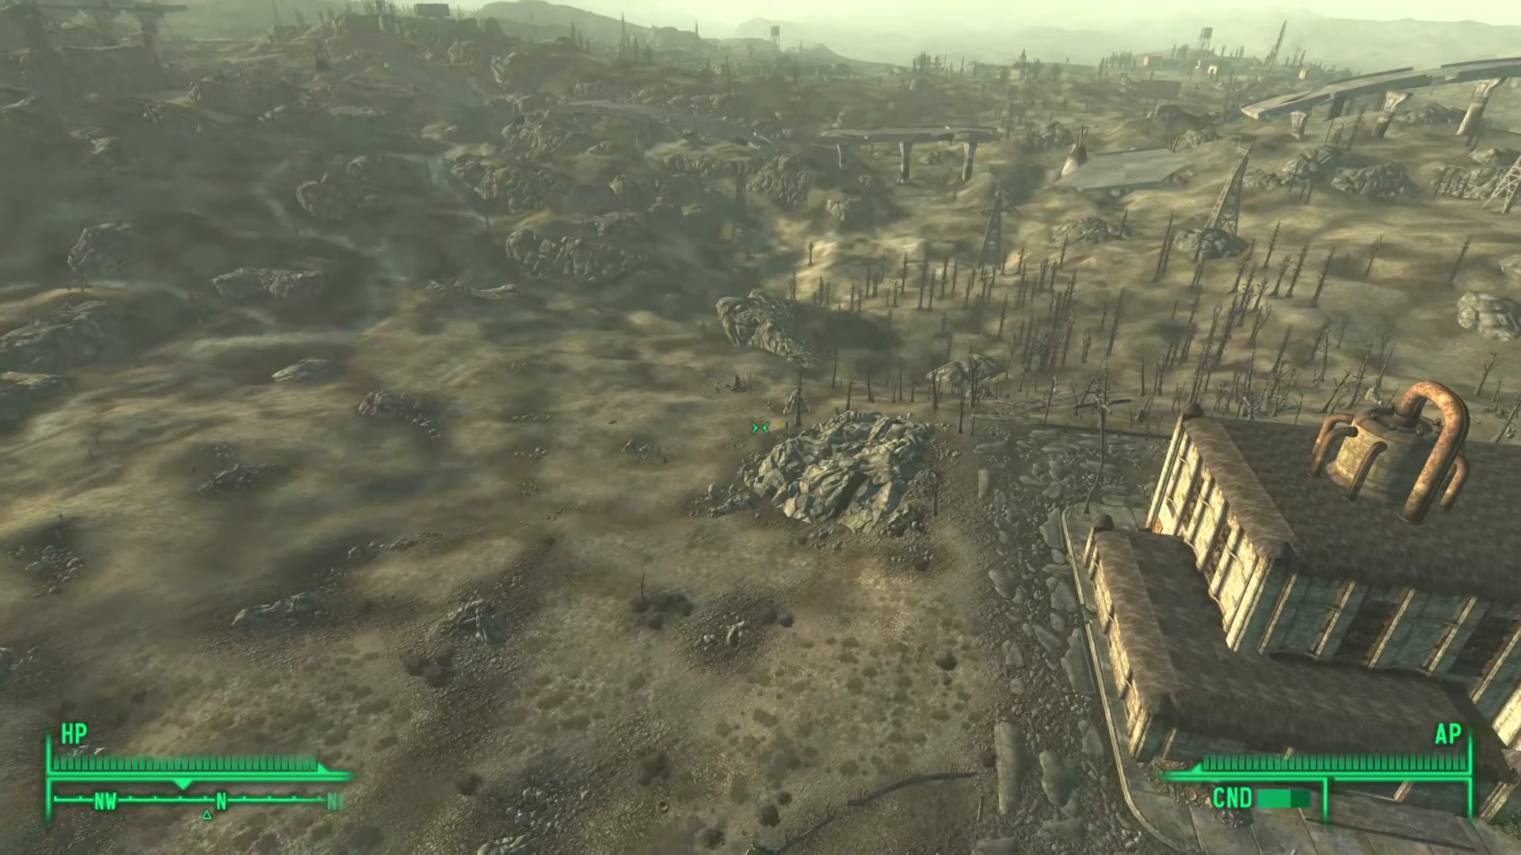
key("w")
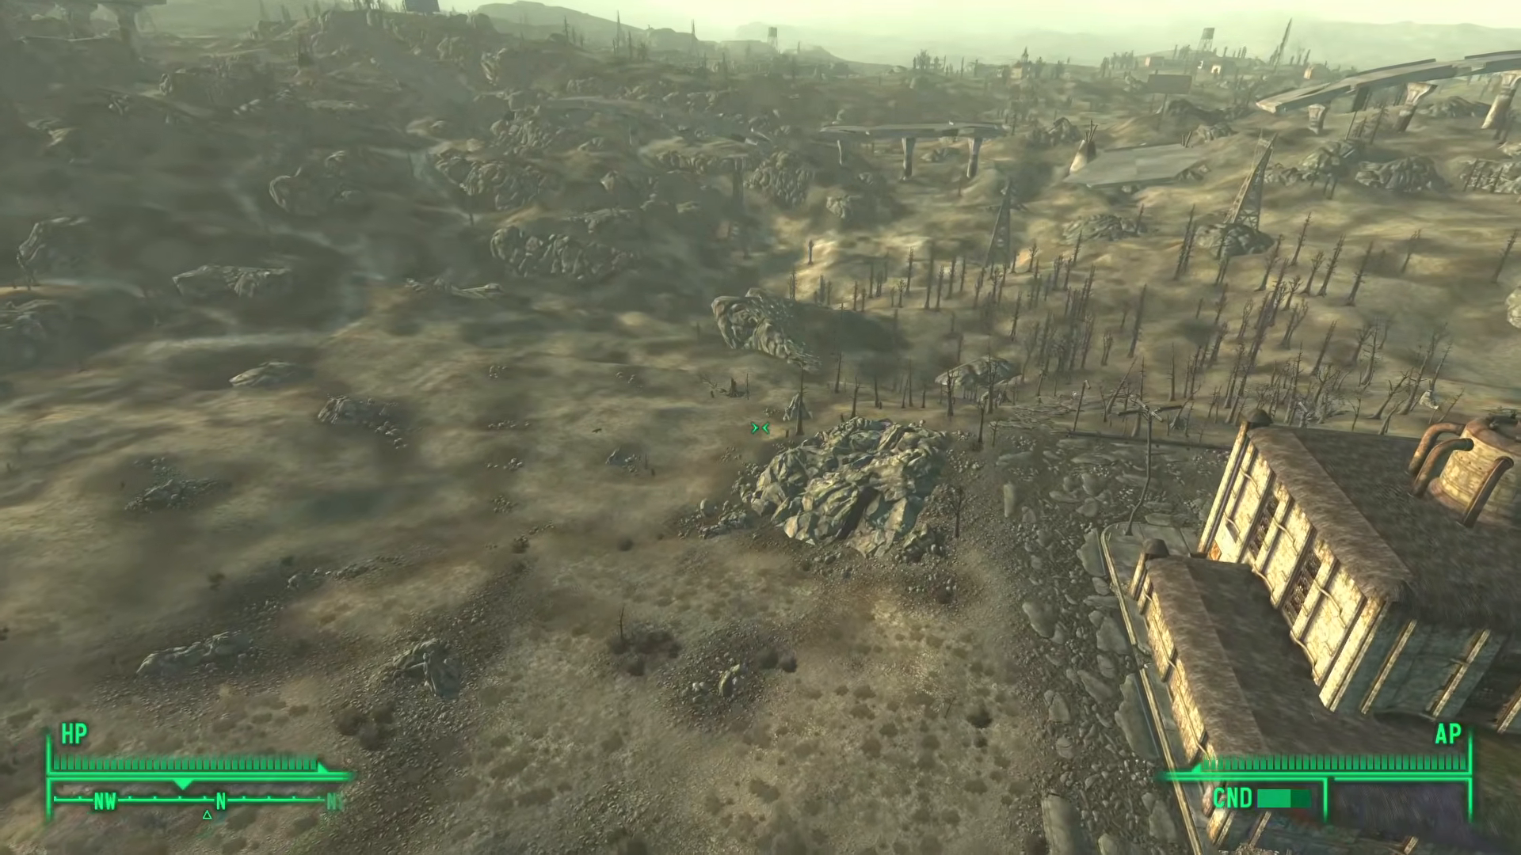
key("w")
key("w")
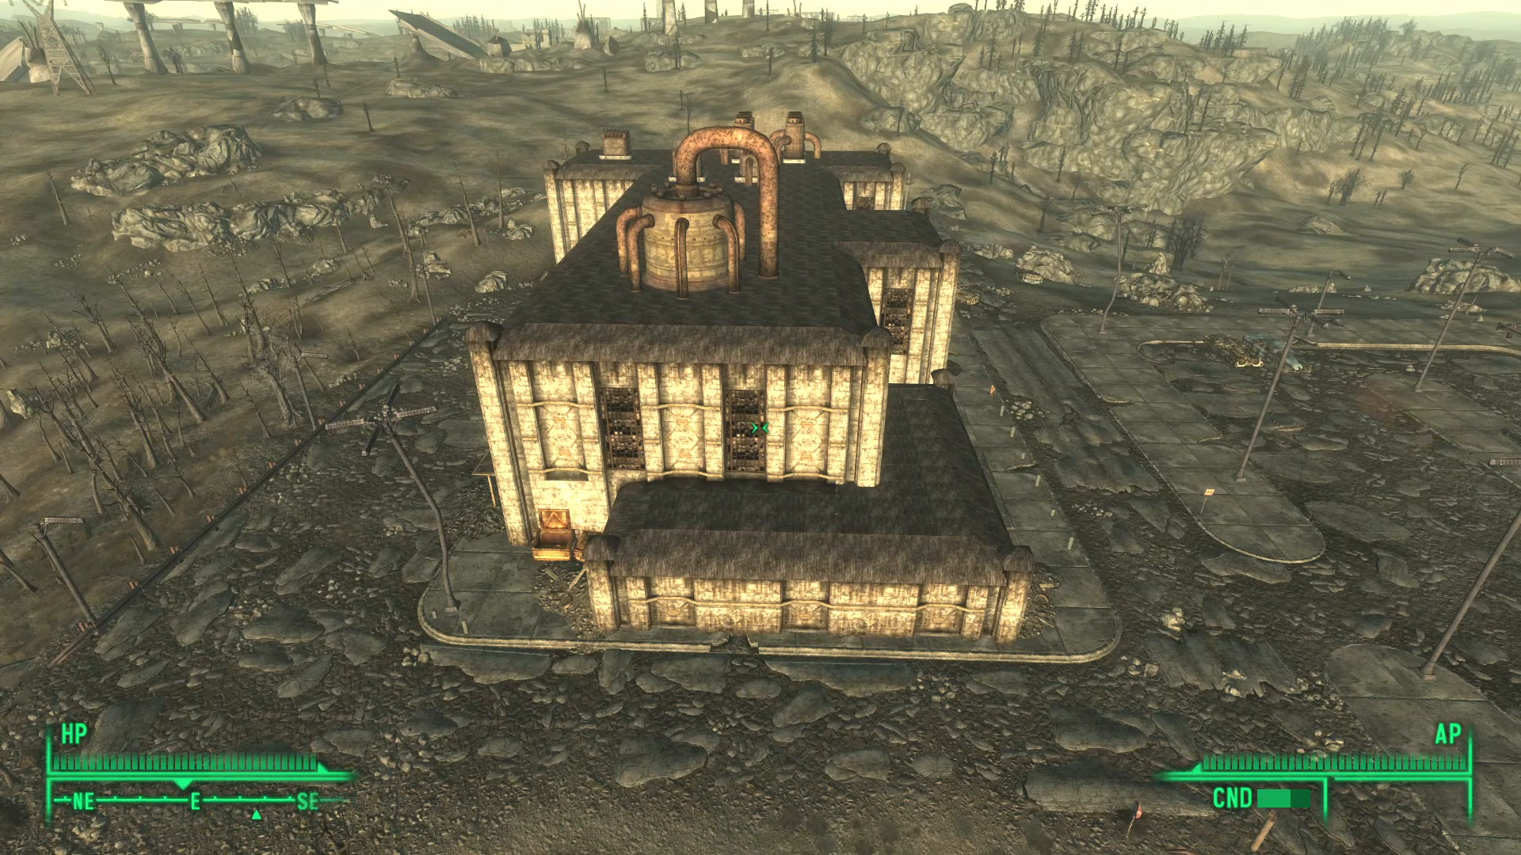
key("Print")
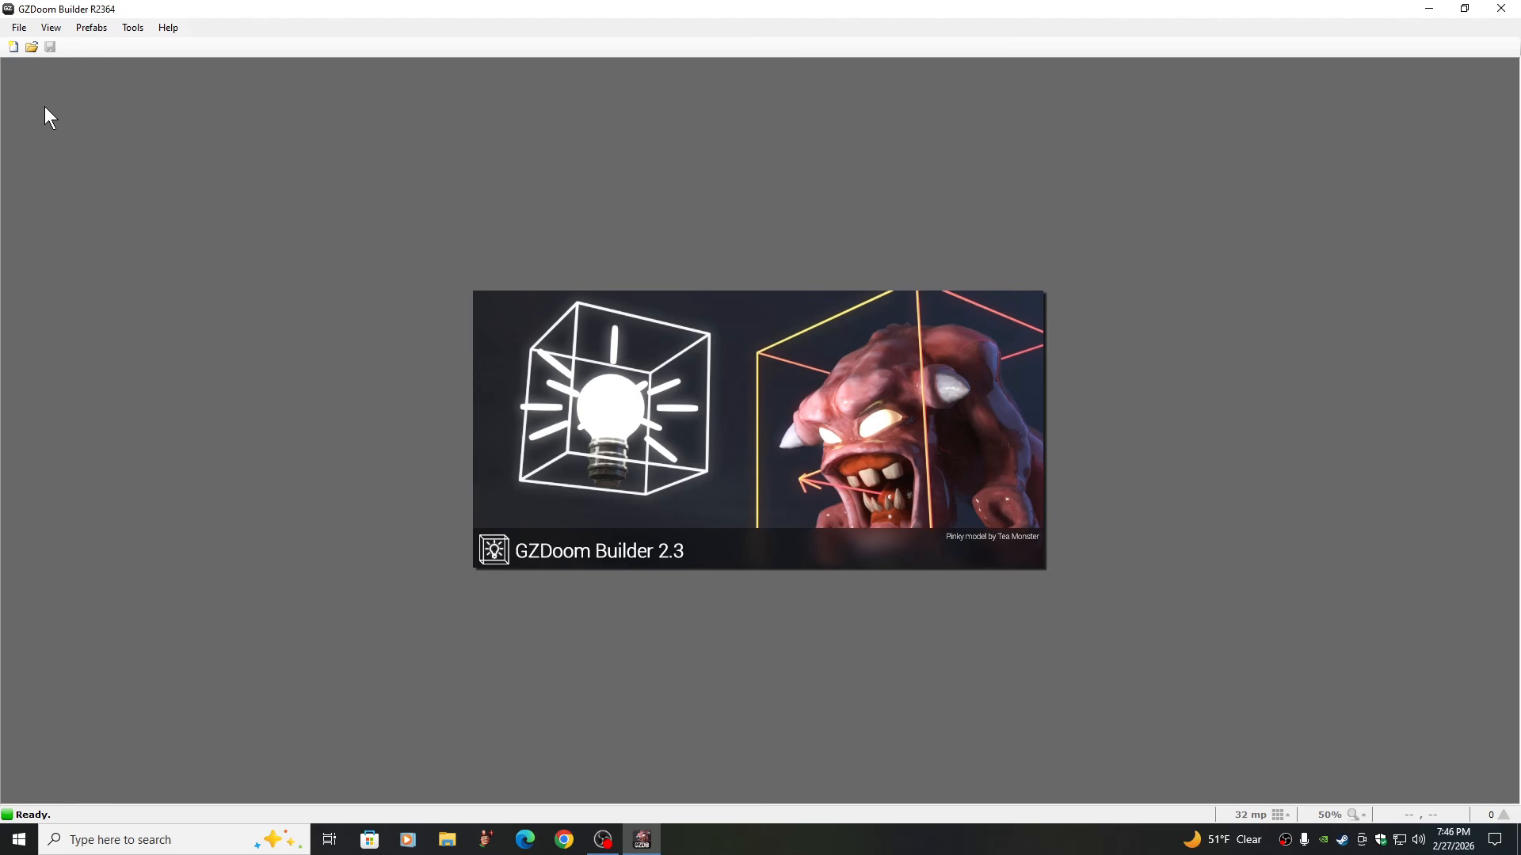
Create a new GZDoom: Doom 2 (UDMF) map for level MAP01 with HGC_CITY.pk3 added as a resource
left_click(13, 47)
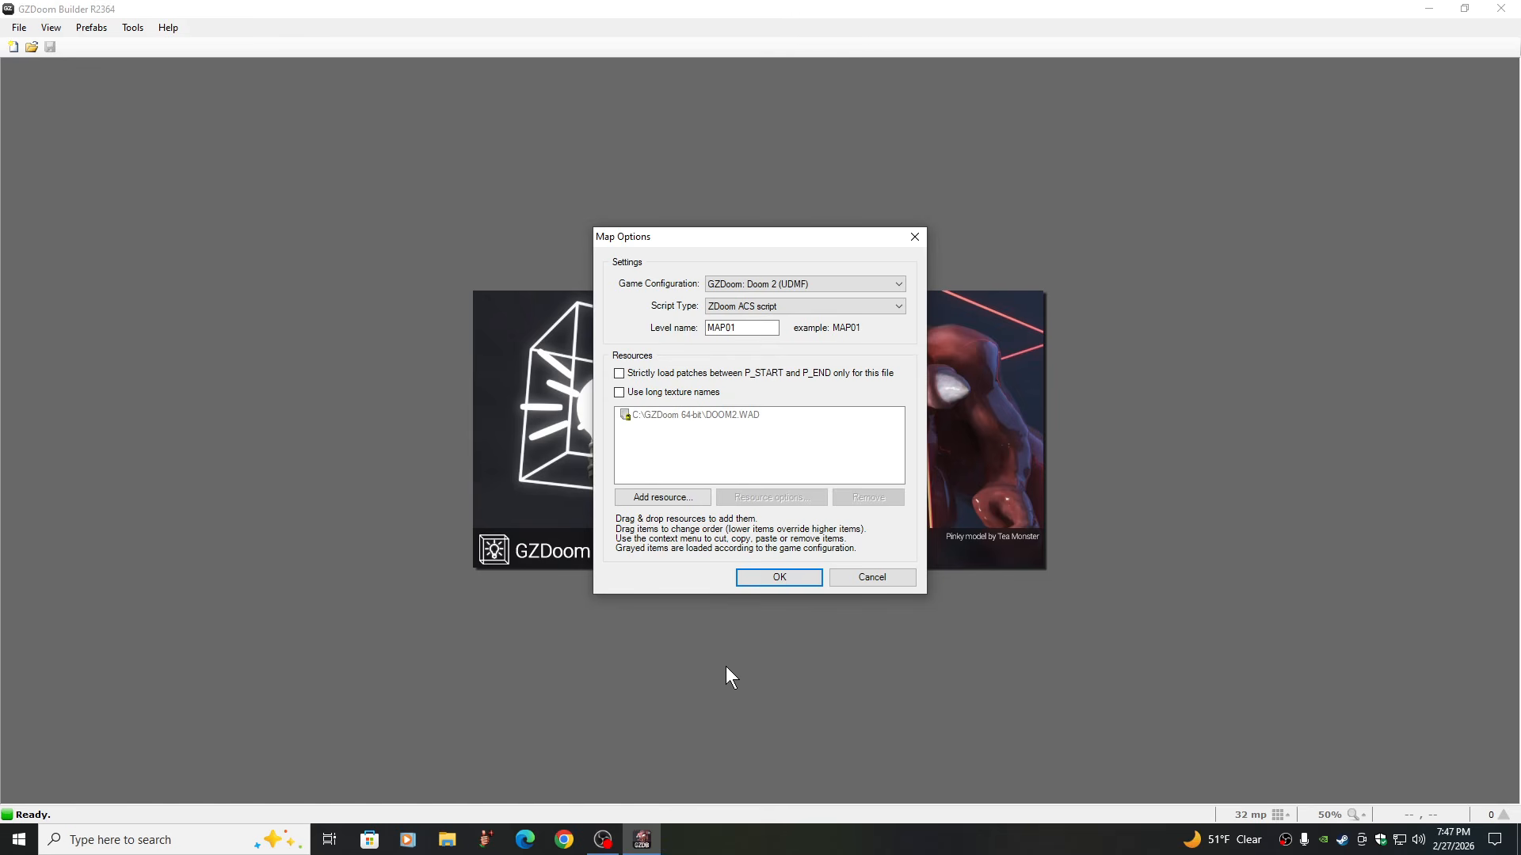
left_click(660, 497)
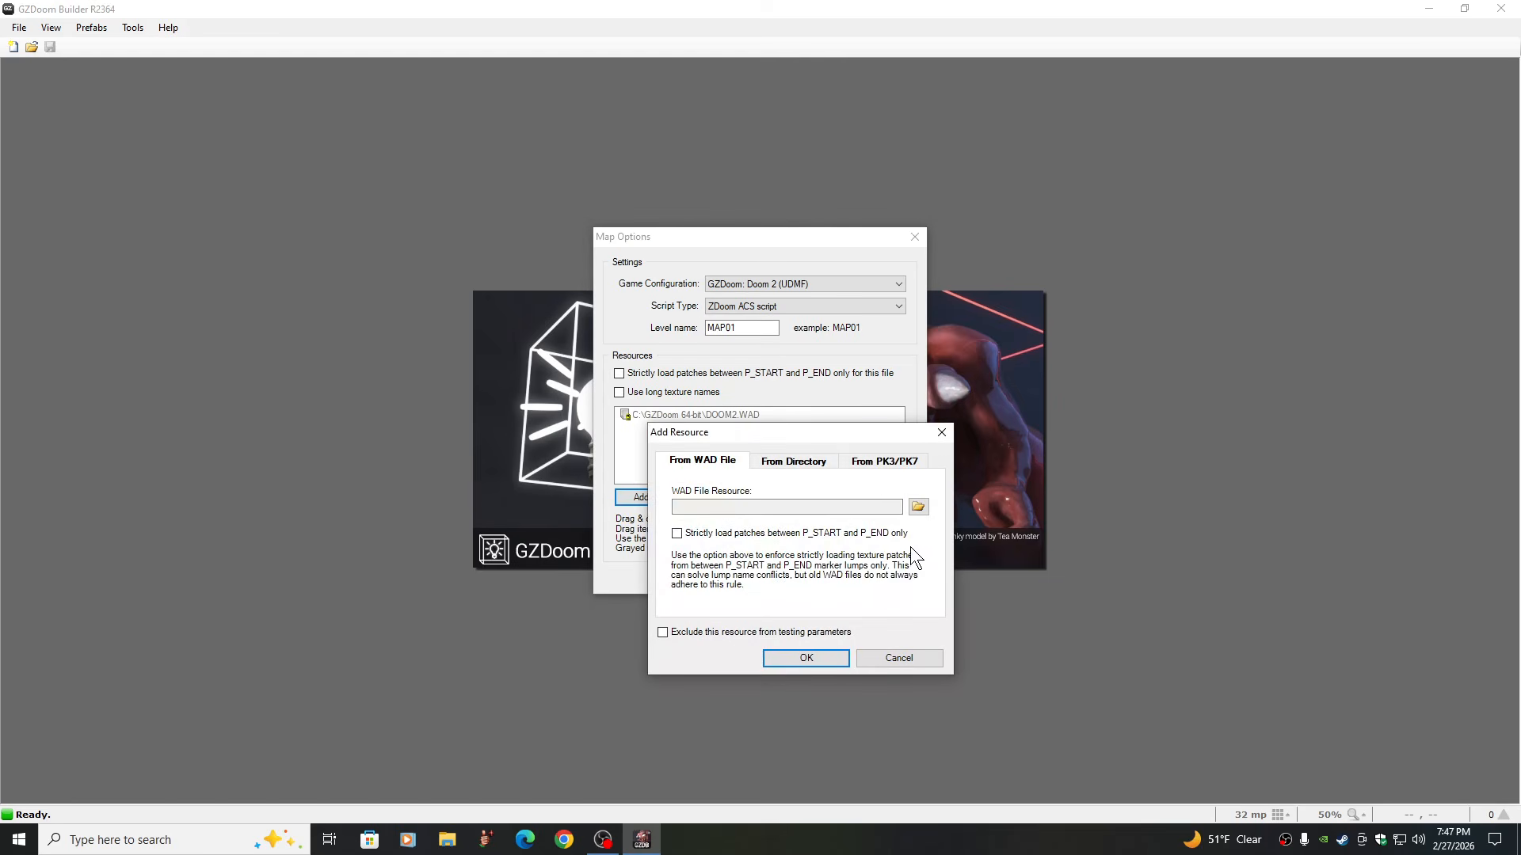
left_click(882, 463)
left_click(918, 506)
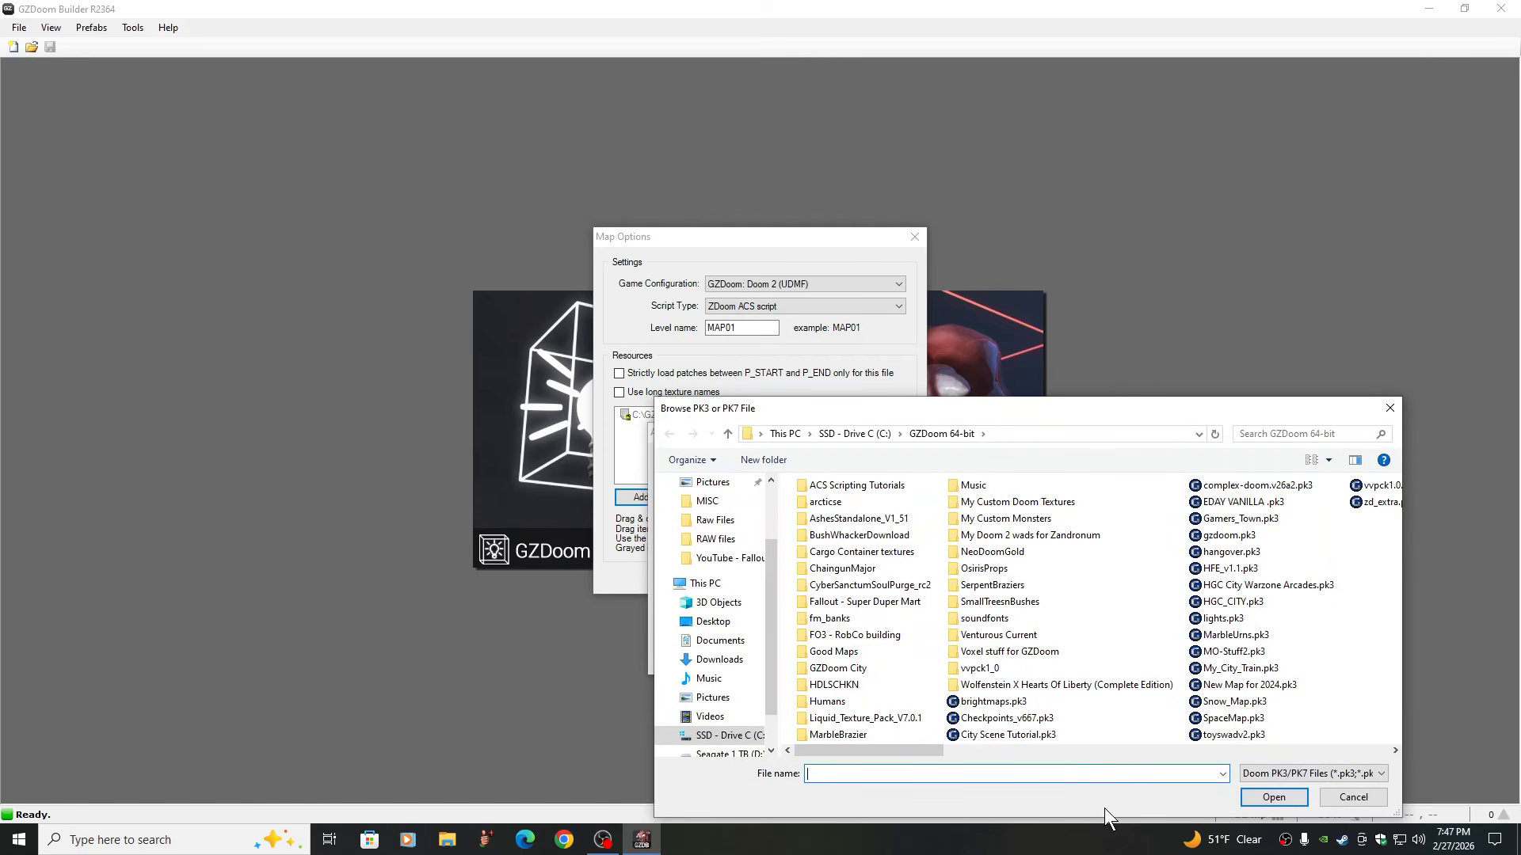
left_click(1395, 751)
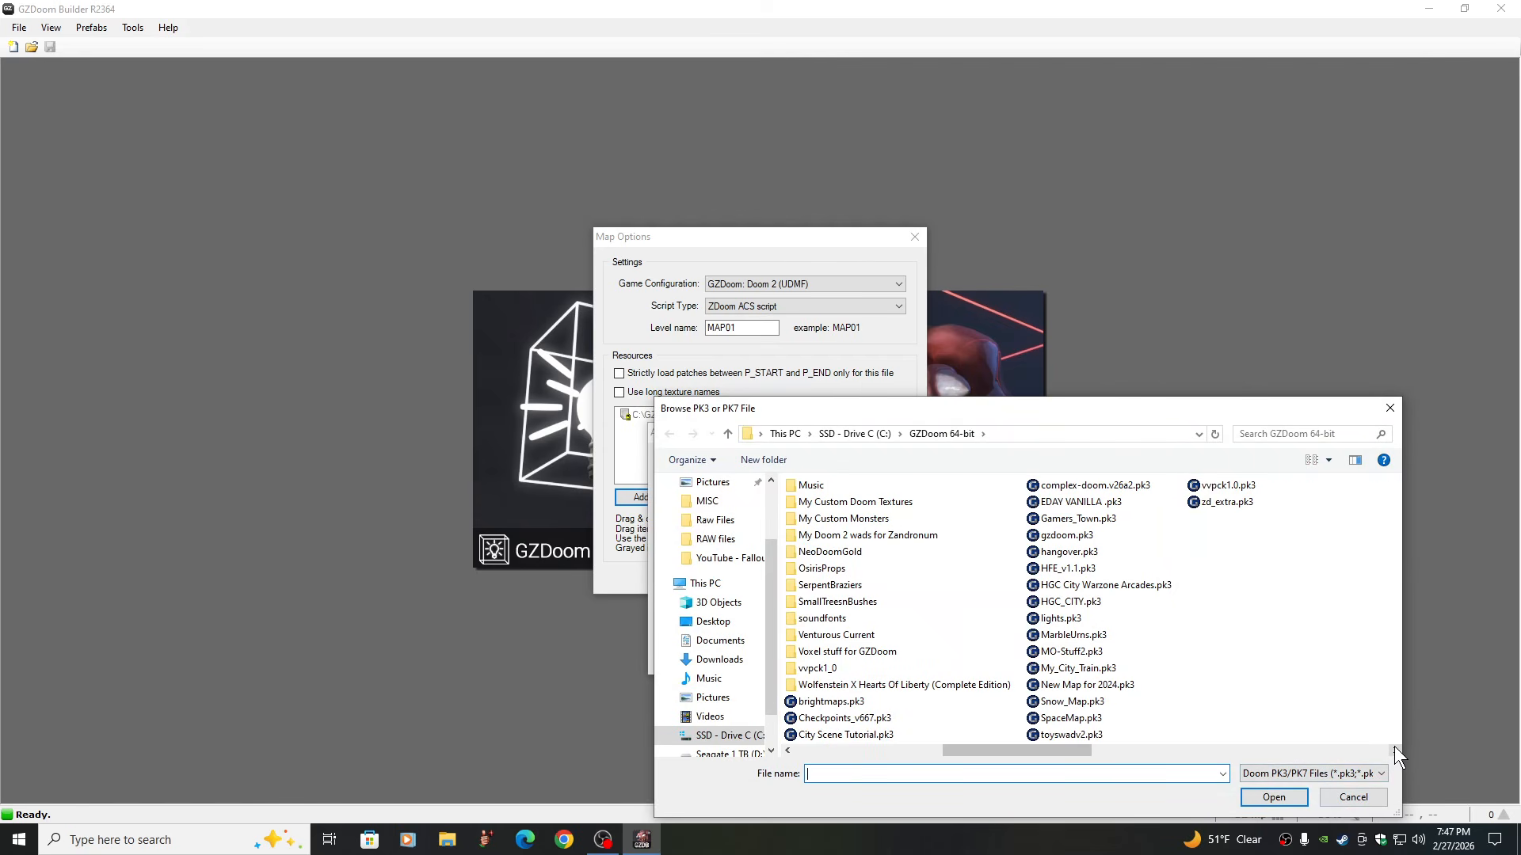
left_click(1394, 750)
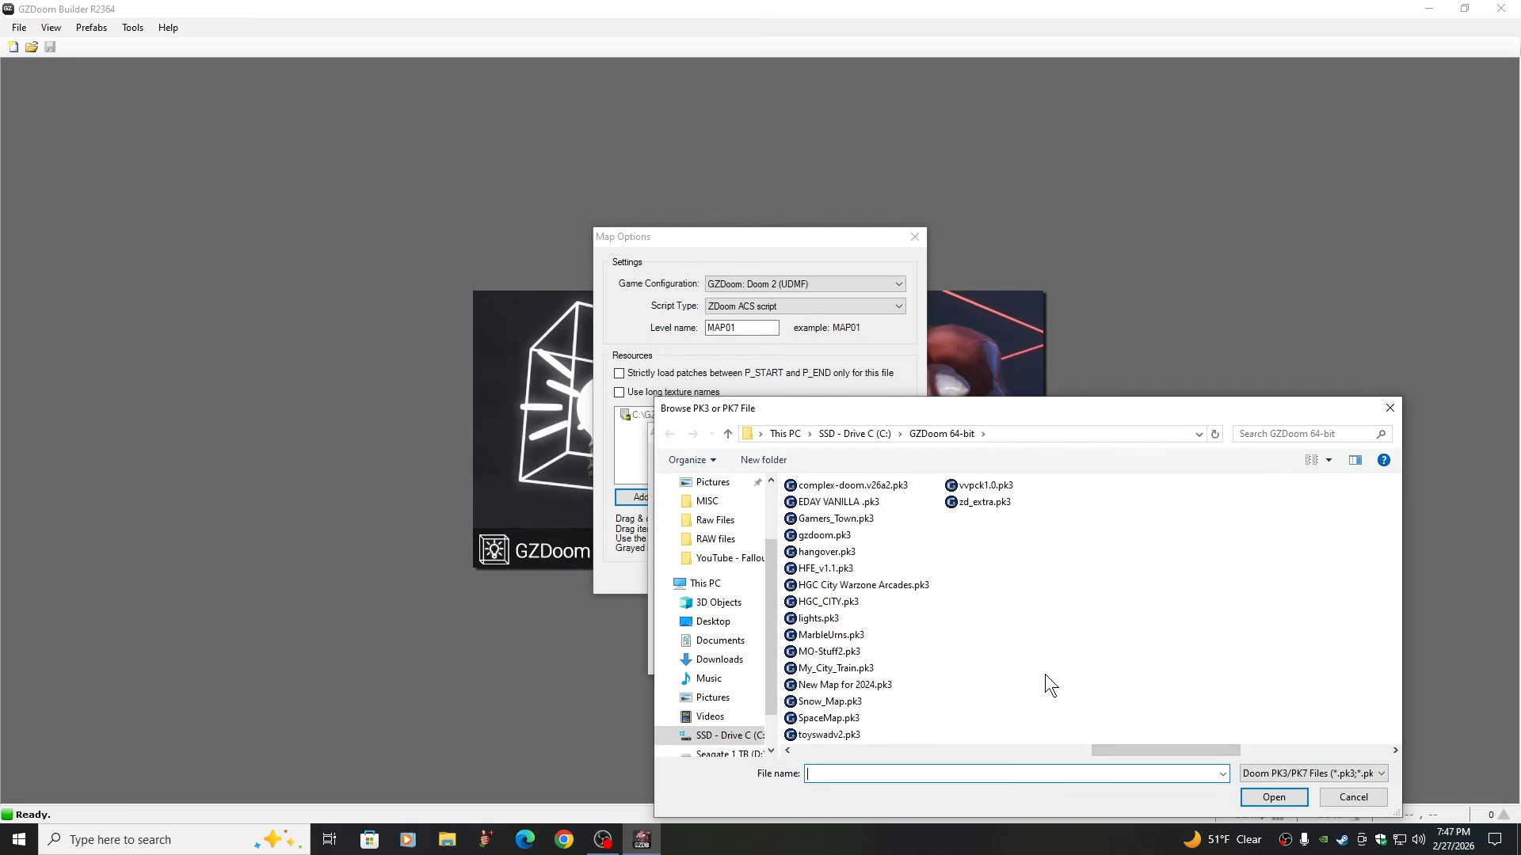
left_click(796, 607)
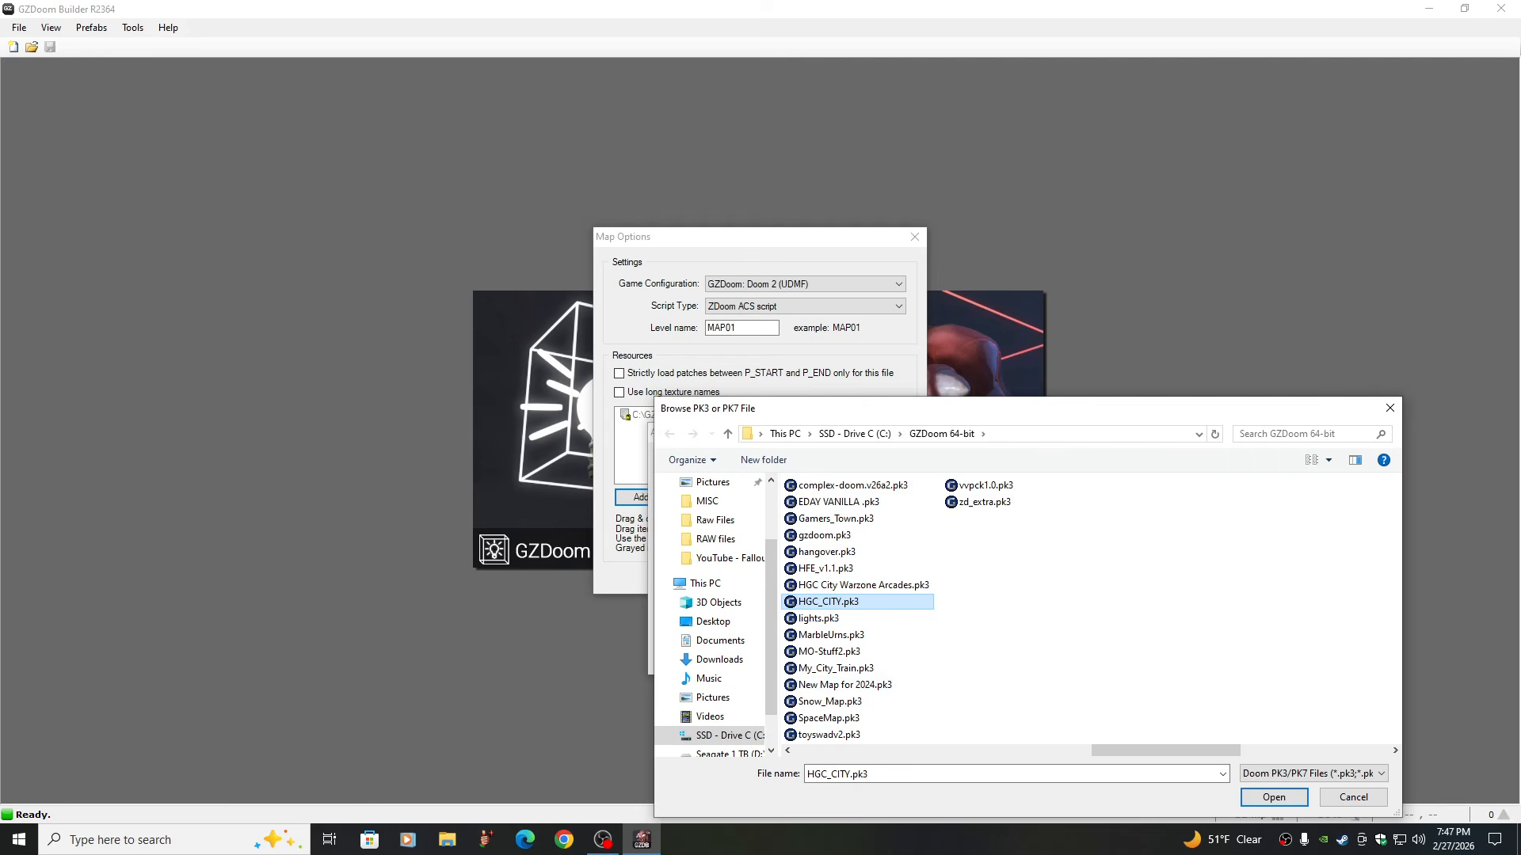
left_click(1263, 800)
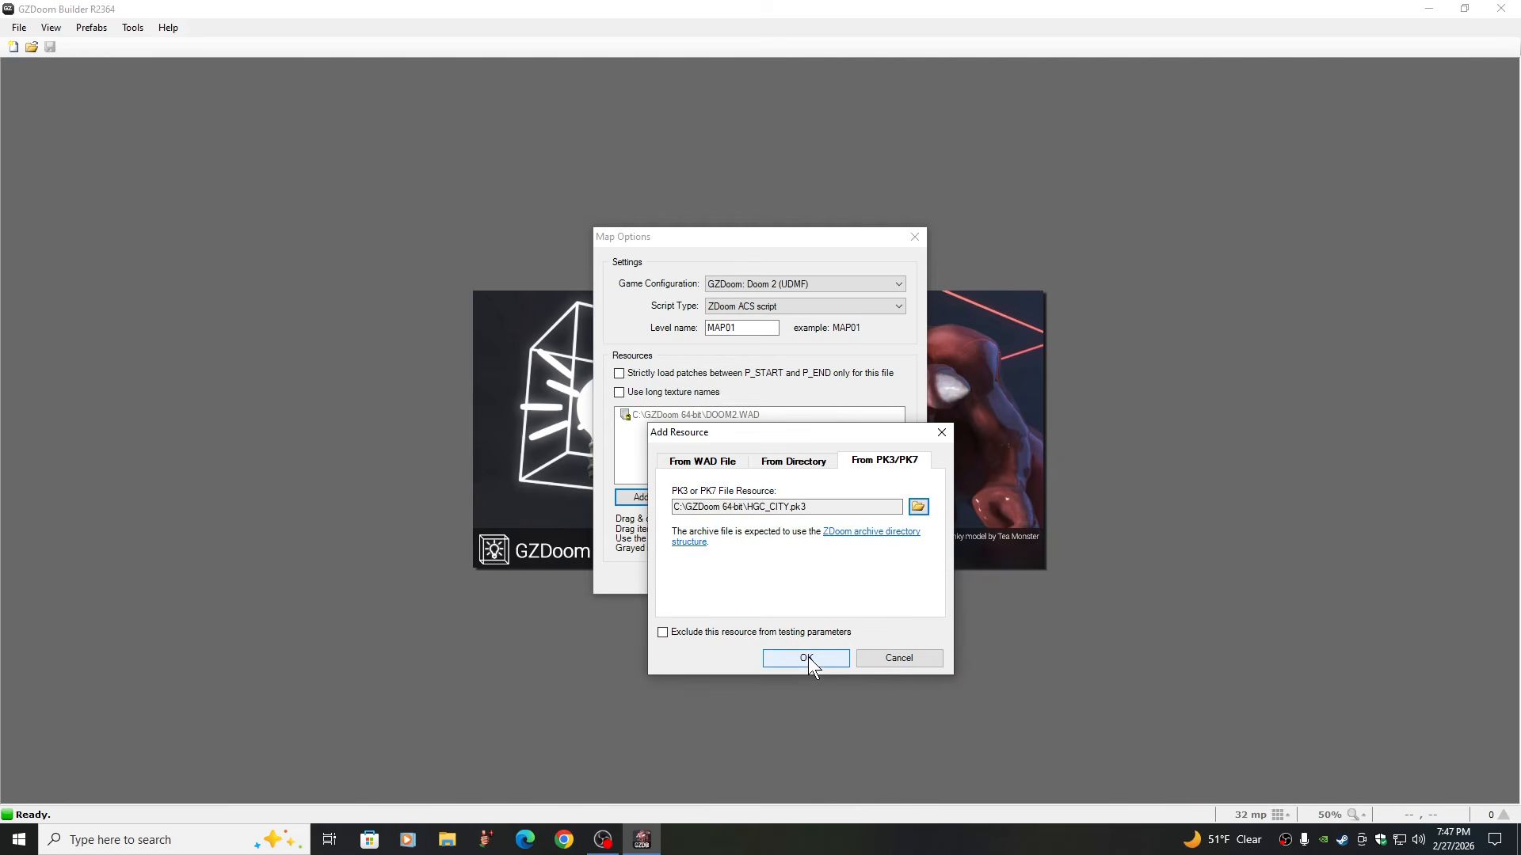
left_click(806, 658)
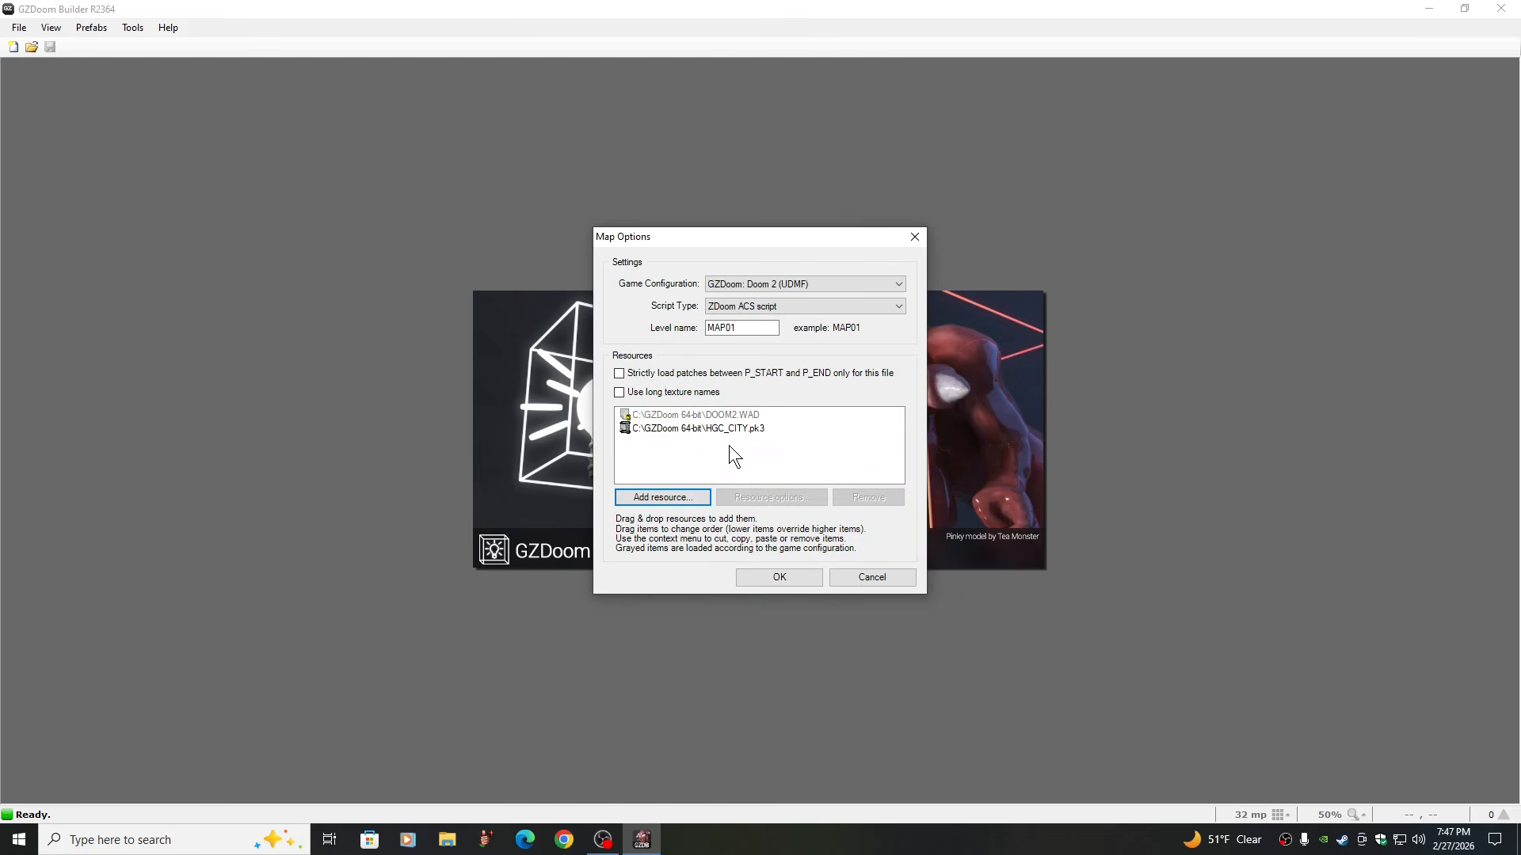
left_click(767, 578)
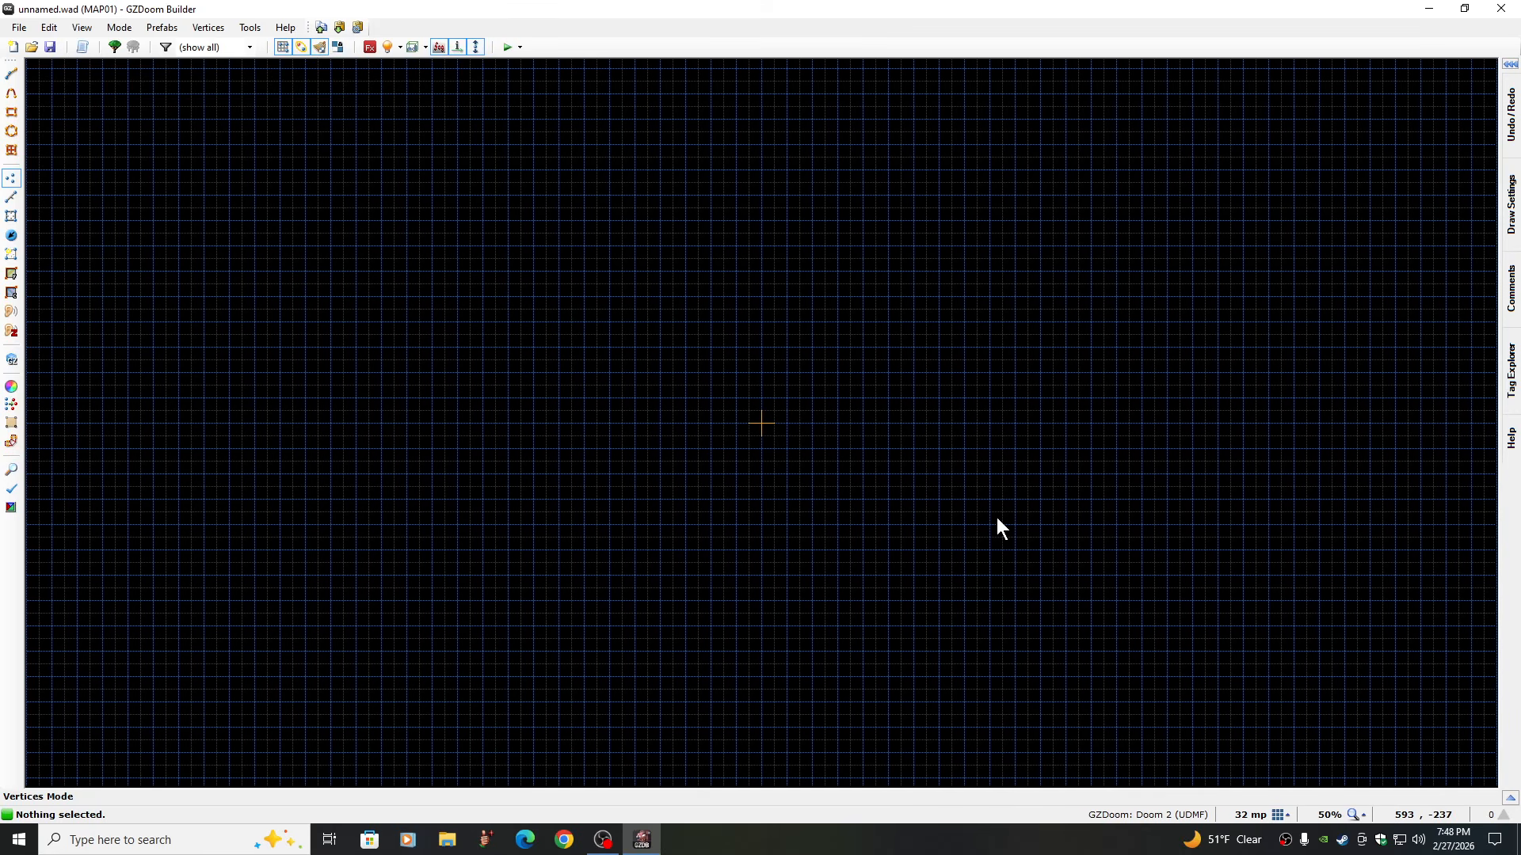
scroll(996, 516, "down", 10)
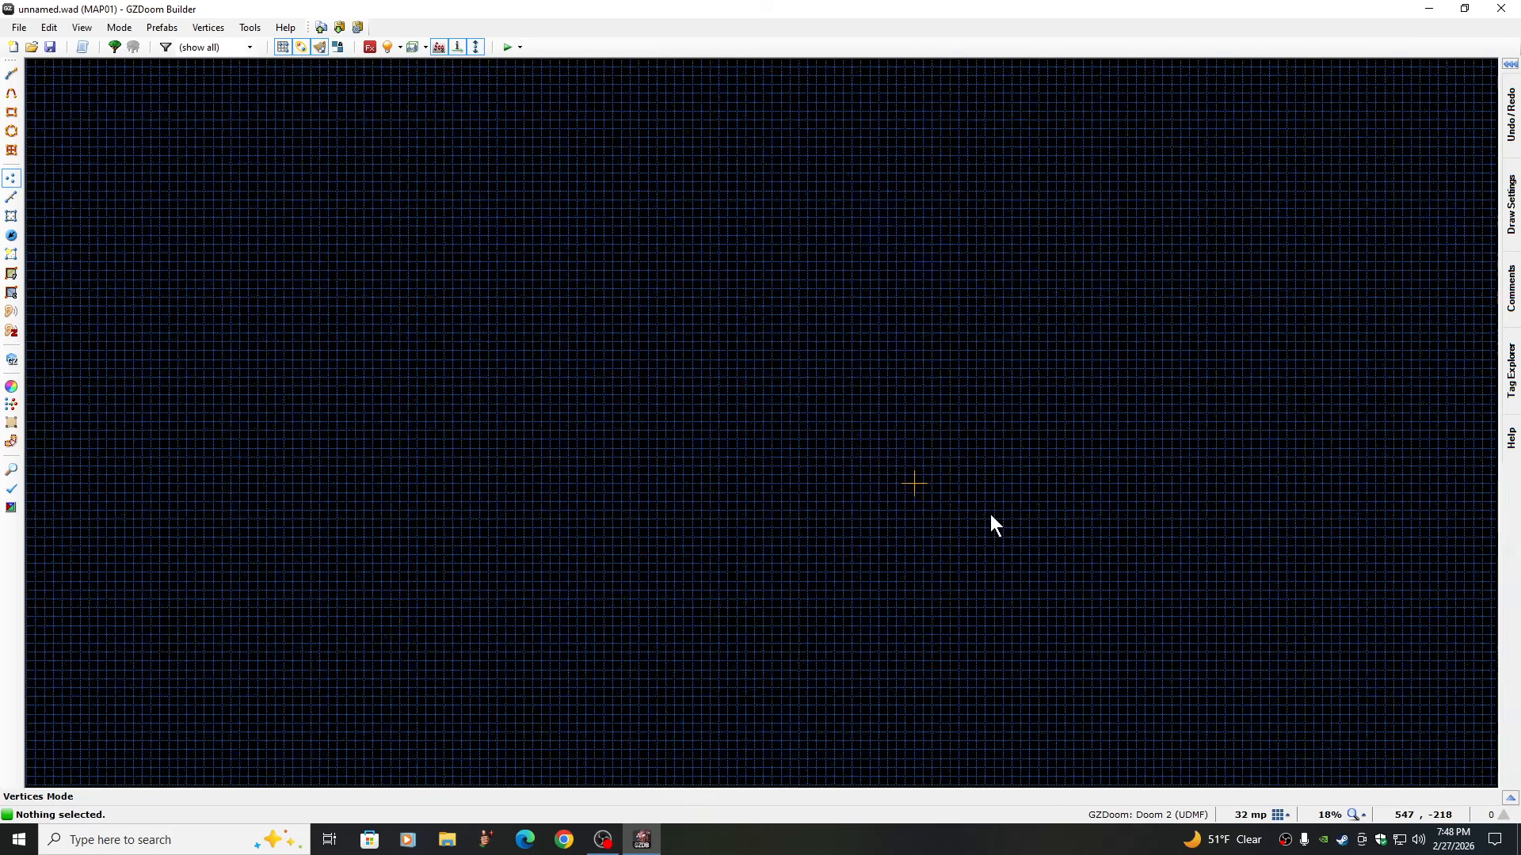
scroll(982, 511, "down", 5)
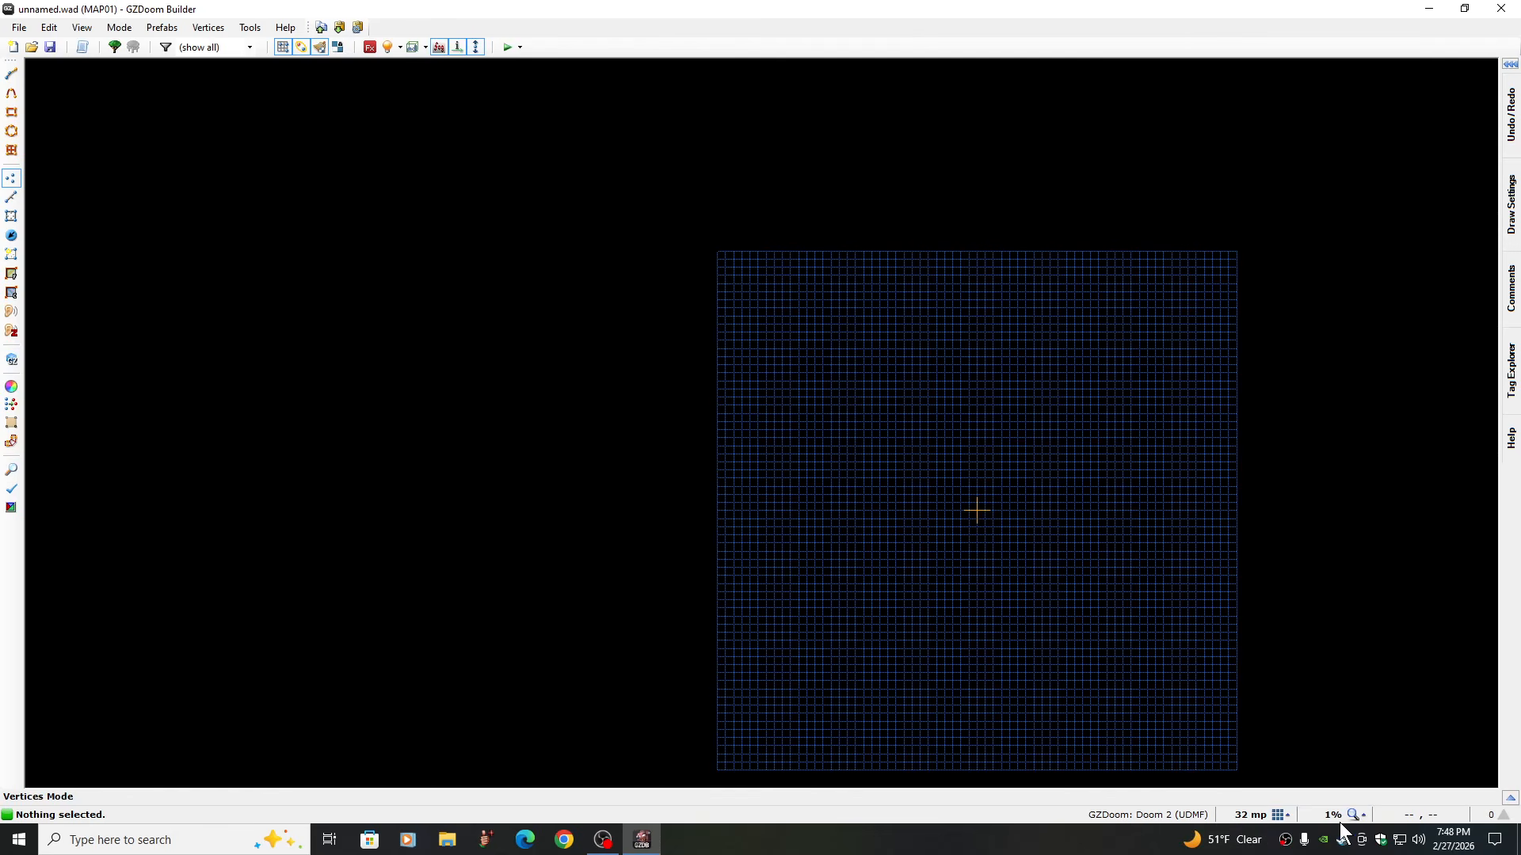
left_click(1362, 818)
left_click(1311, 797)
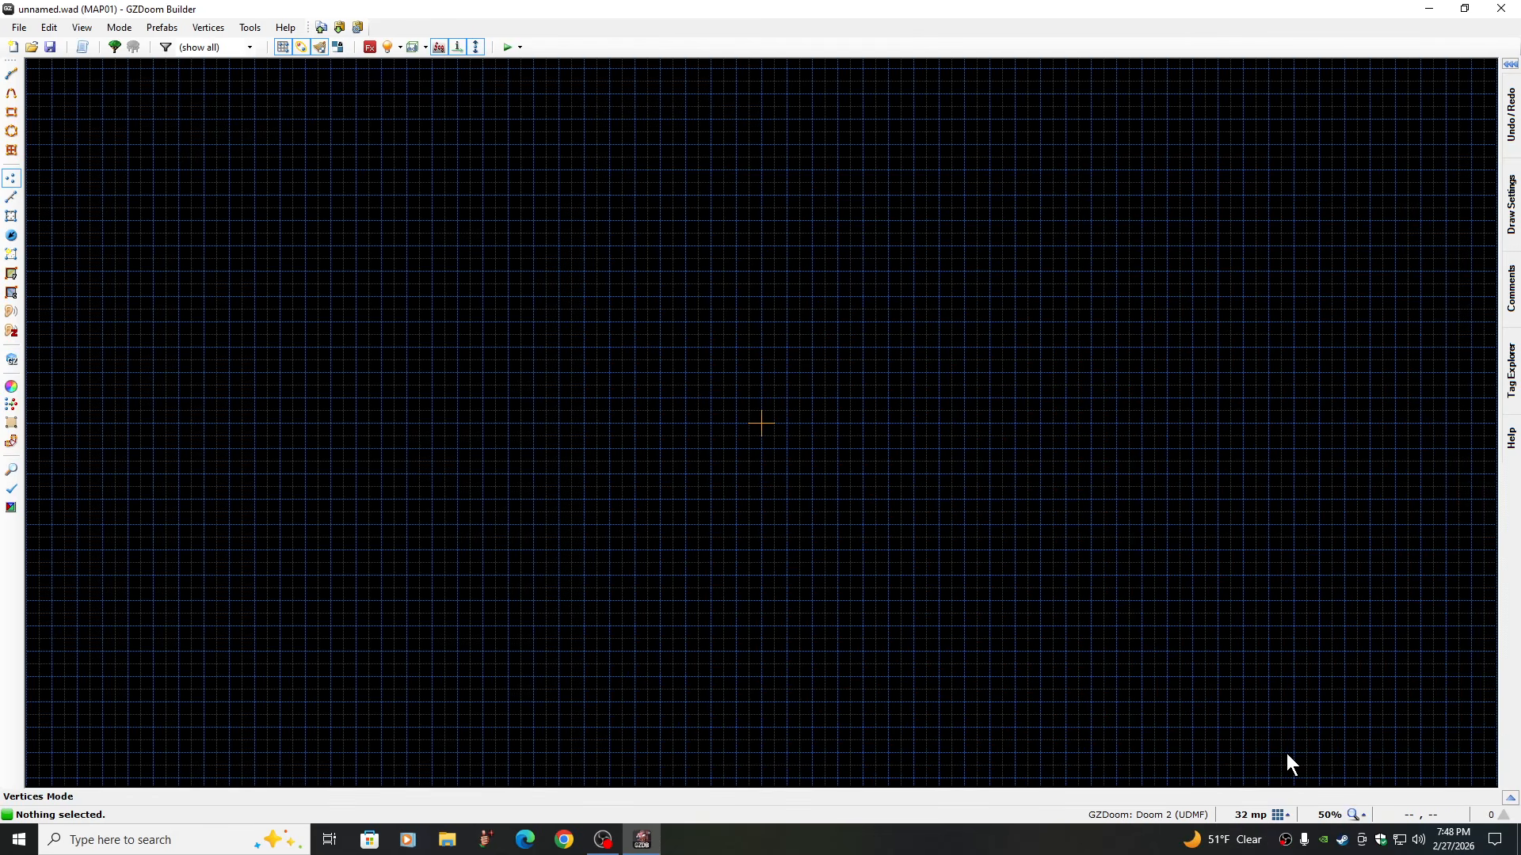
scroll(996, 518, "down", 12)
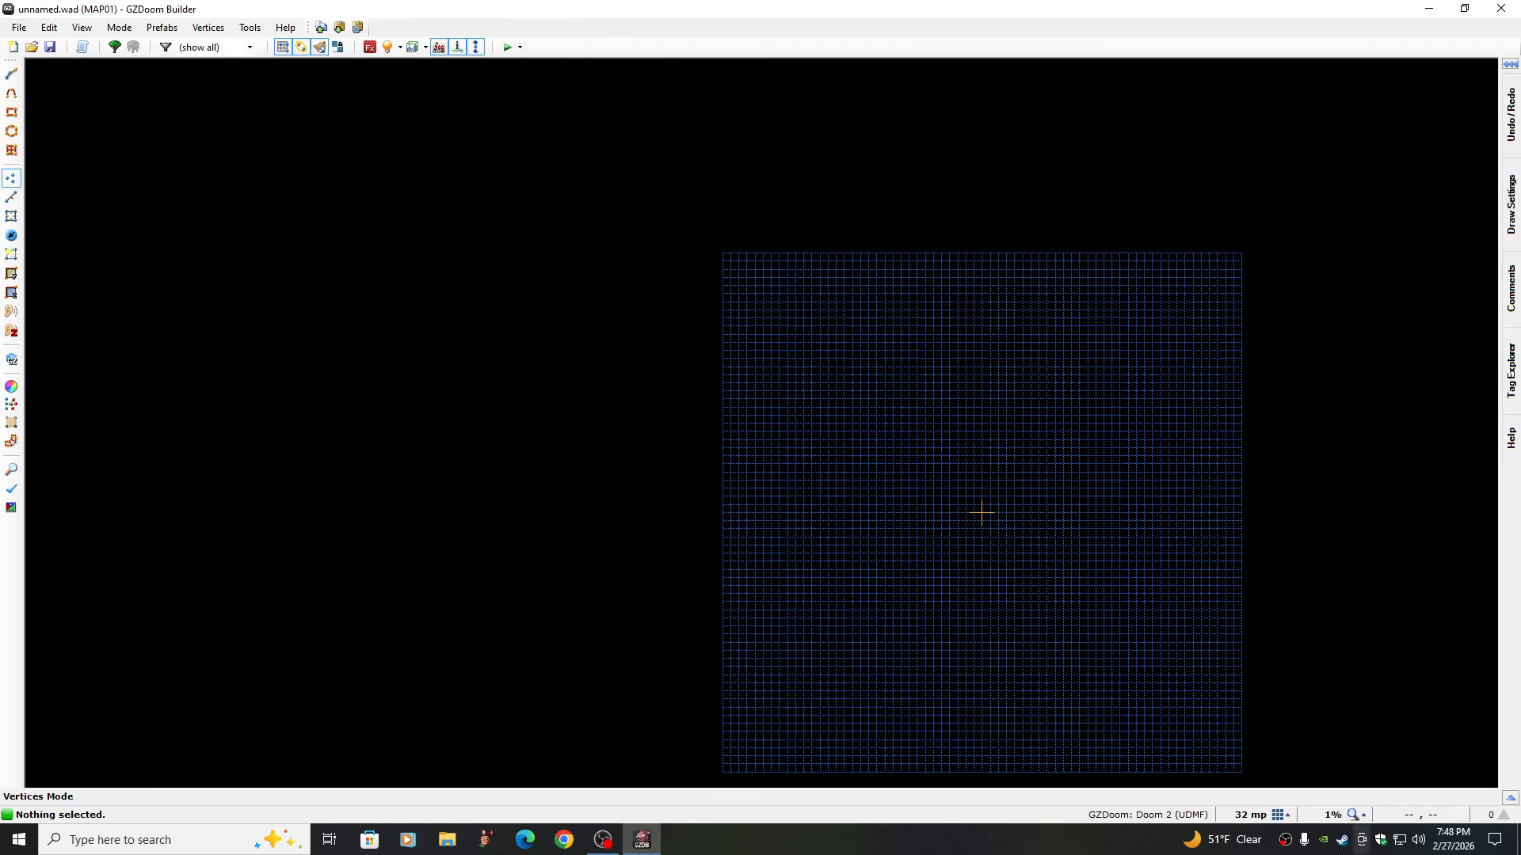
left_click(1361, 815)
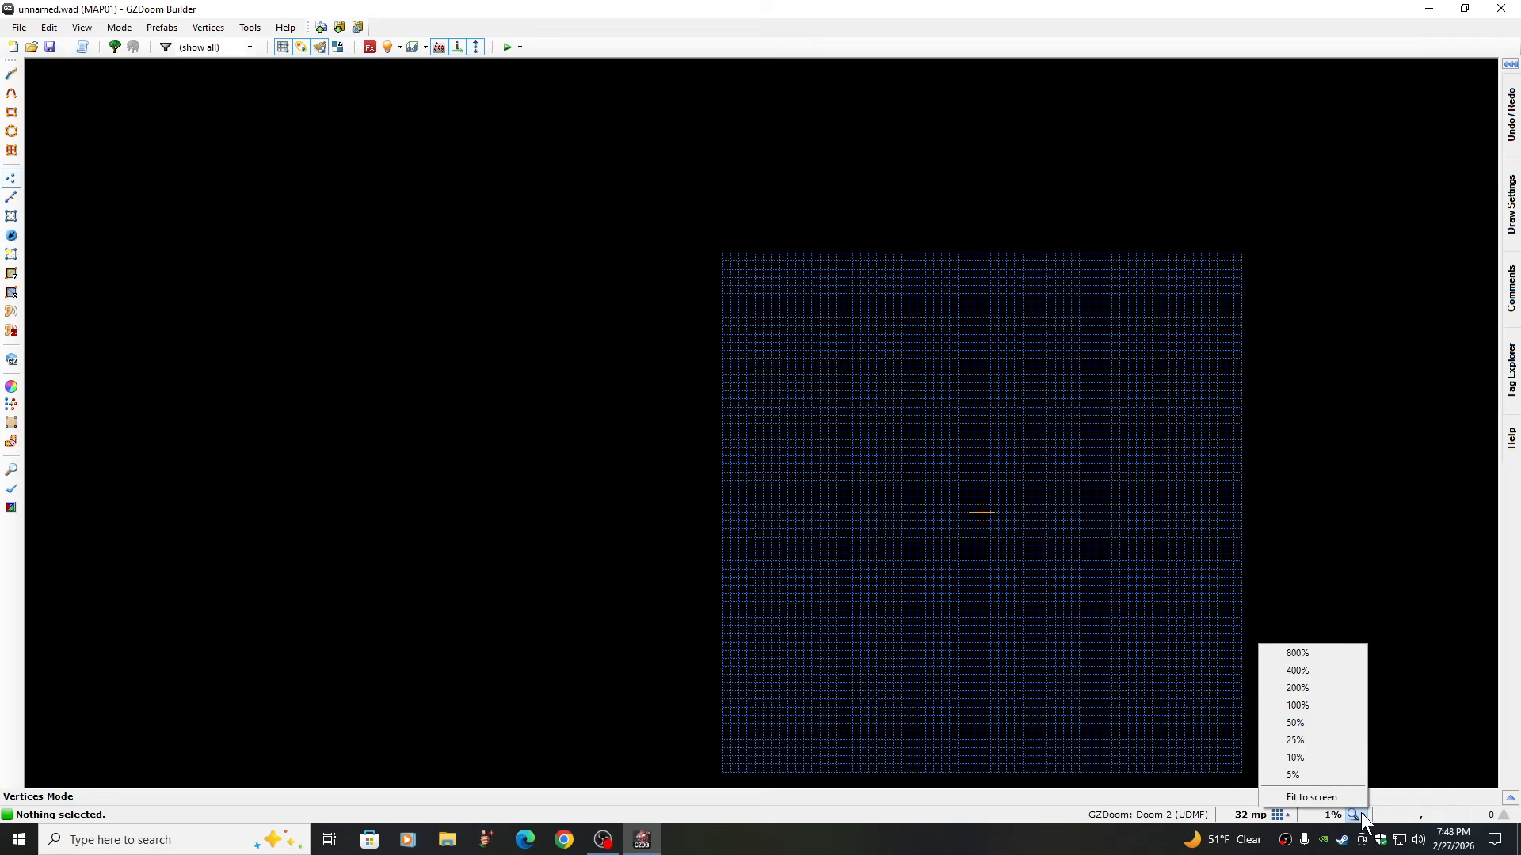
left_click(1318, 796)
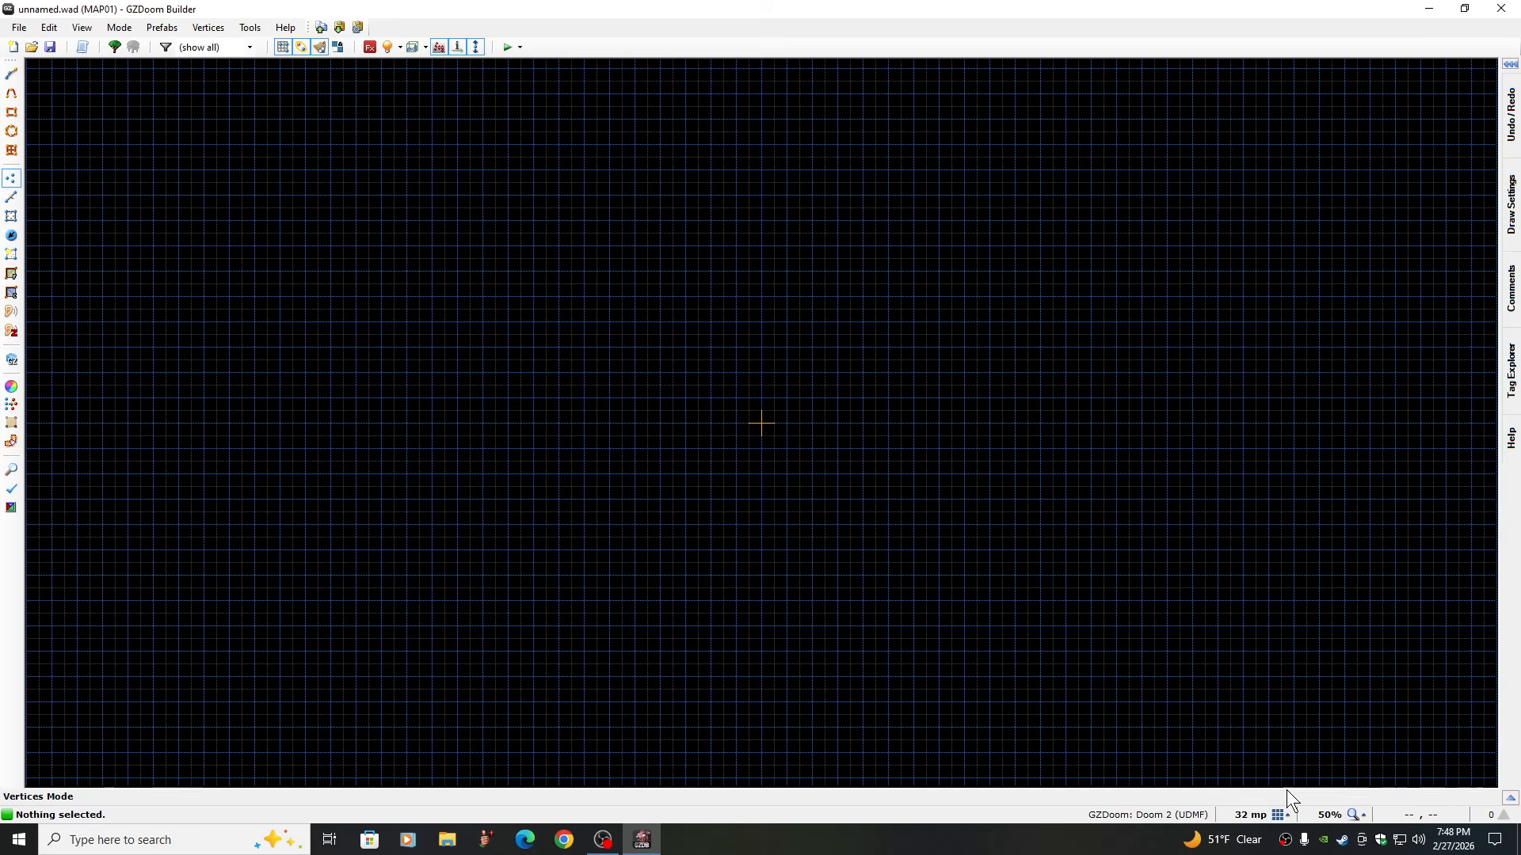
Set the map view zoom to 200% and the grid size to 8 mp
left_click(1357, 816)
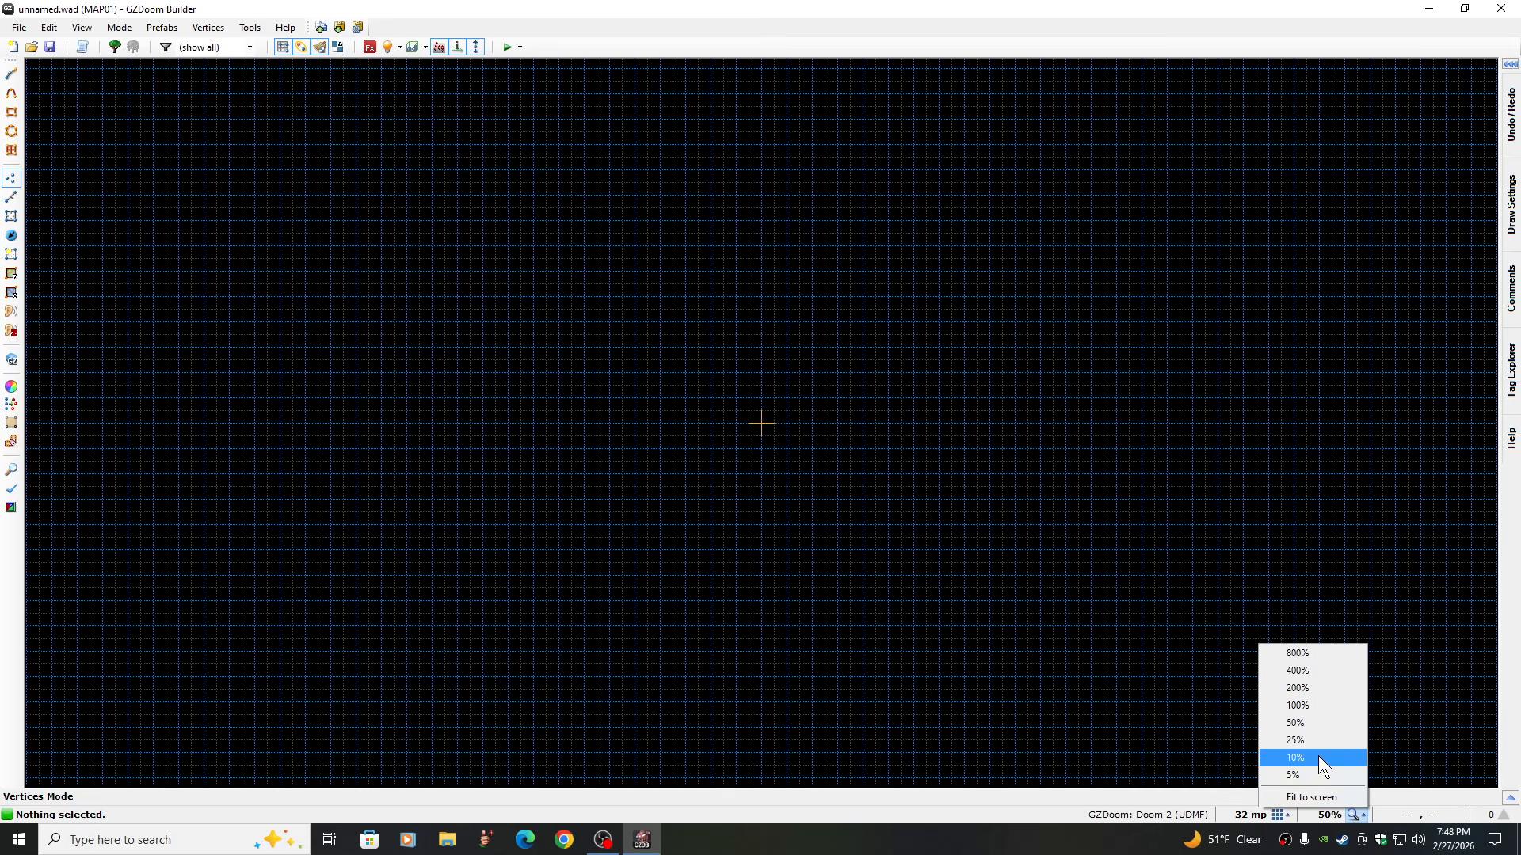
left_click(1299, 688)
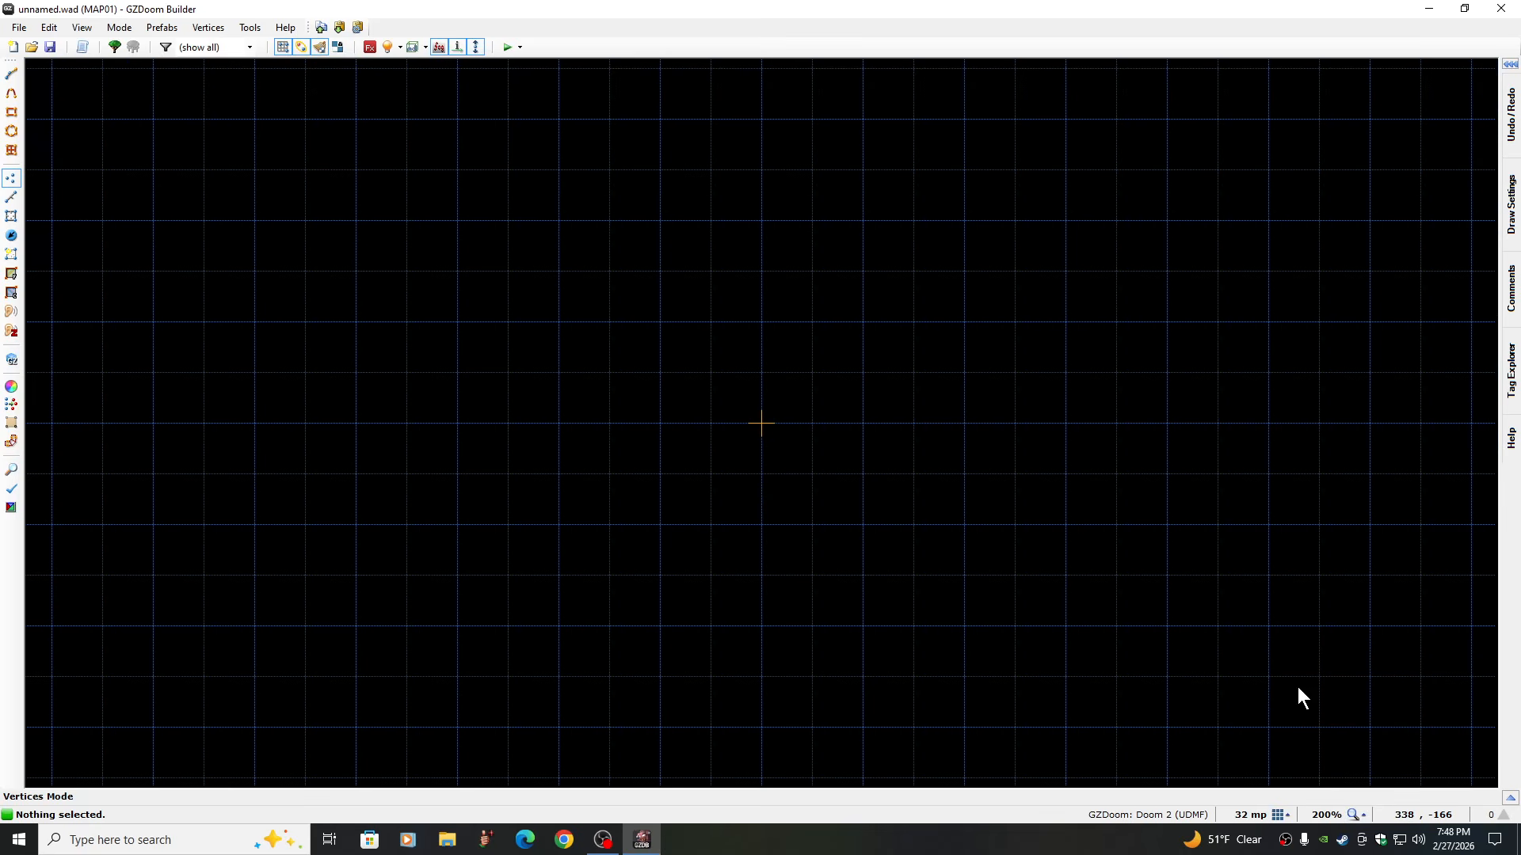
left_click(1281, 815)
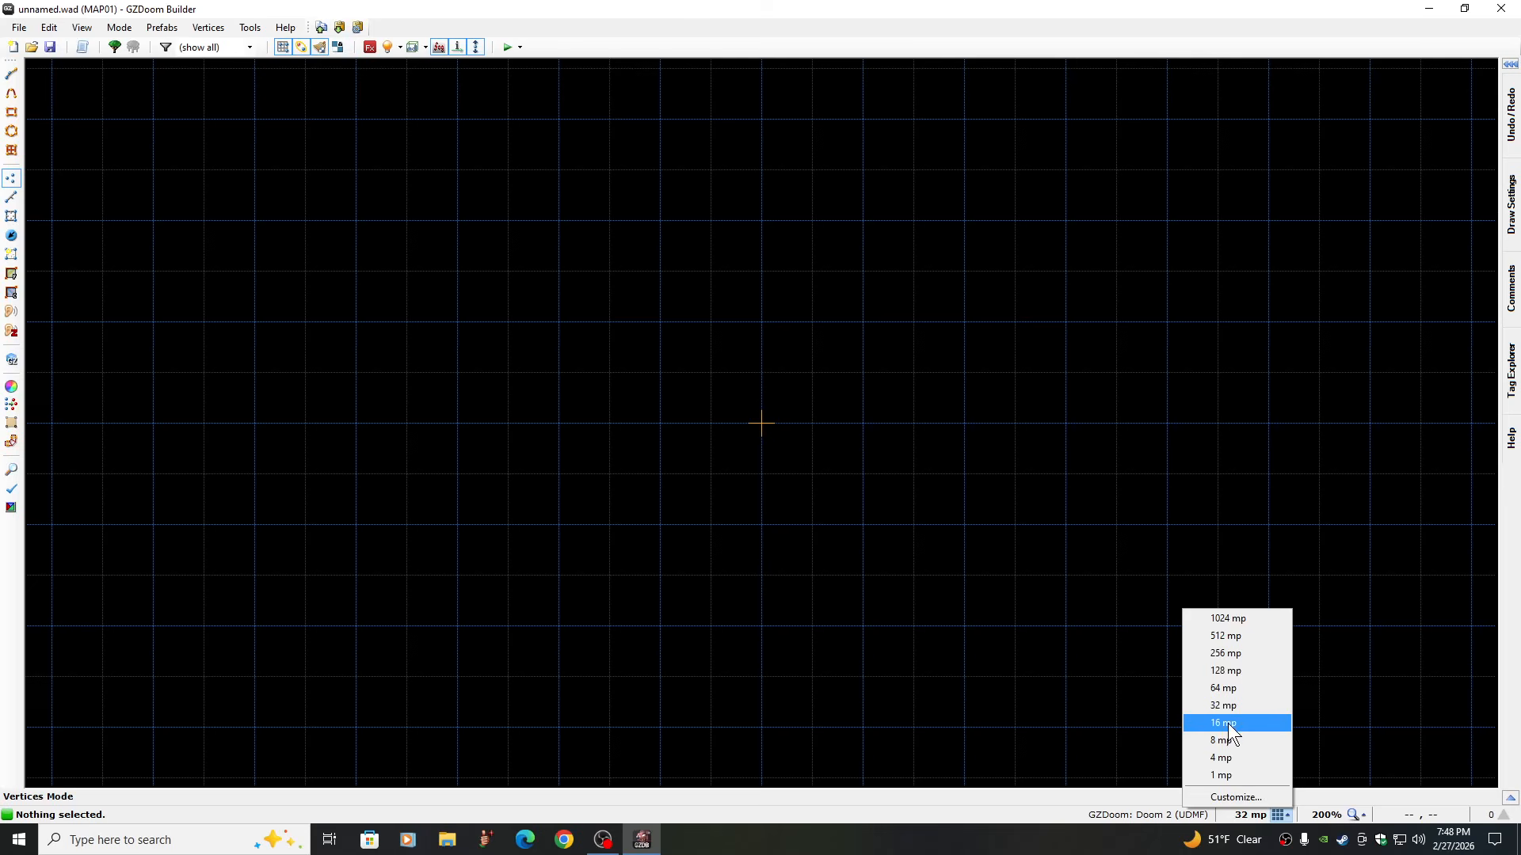
left_click(1228, 724)
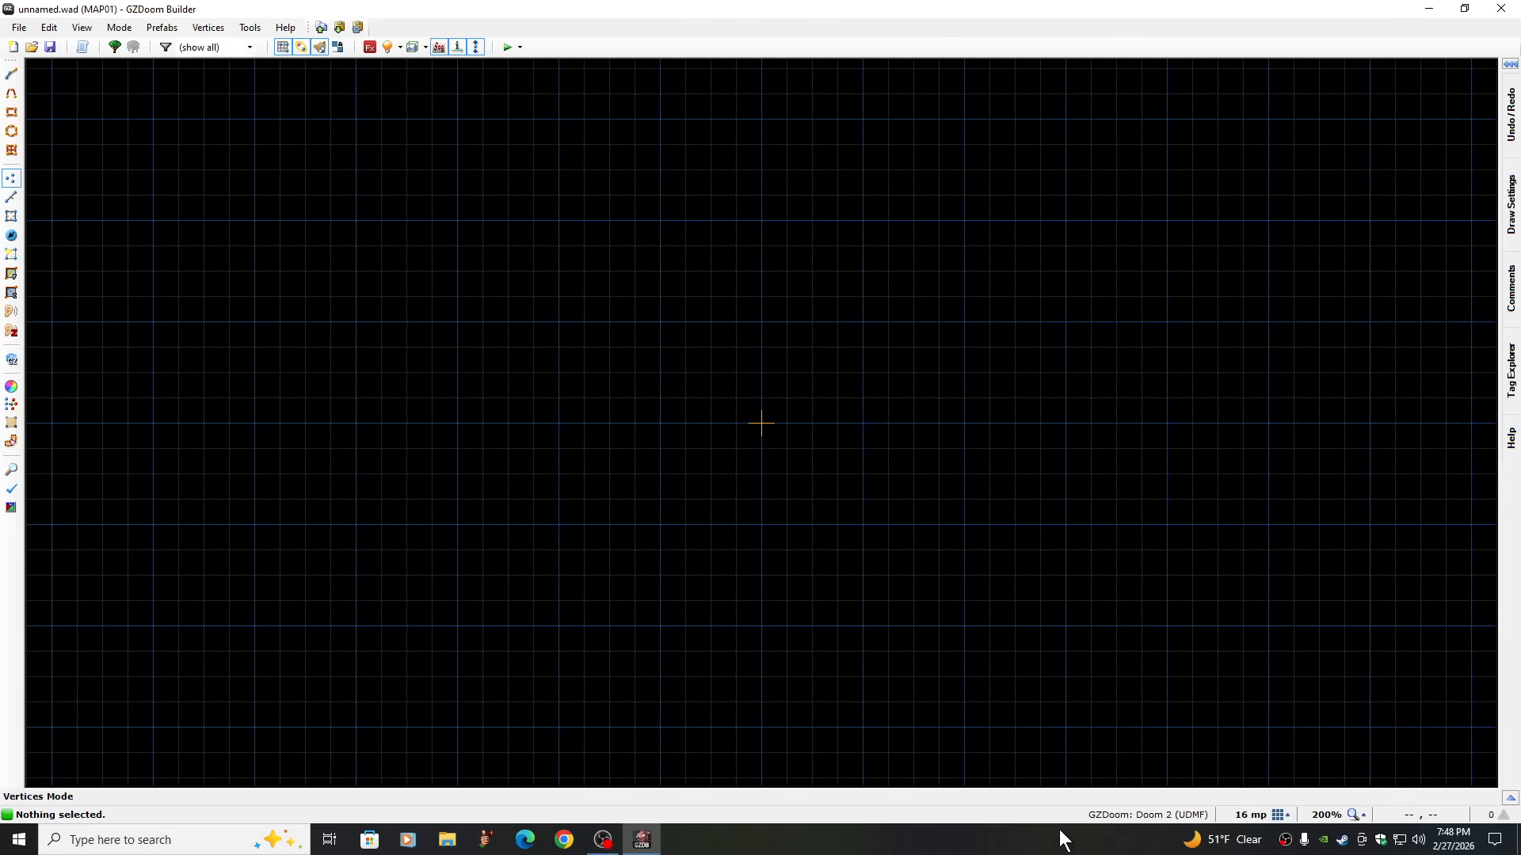
left_click(1281, 815)
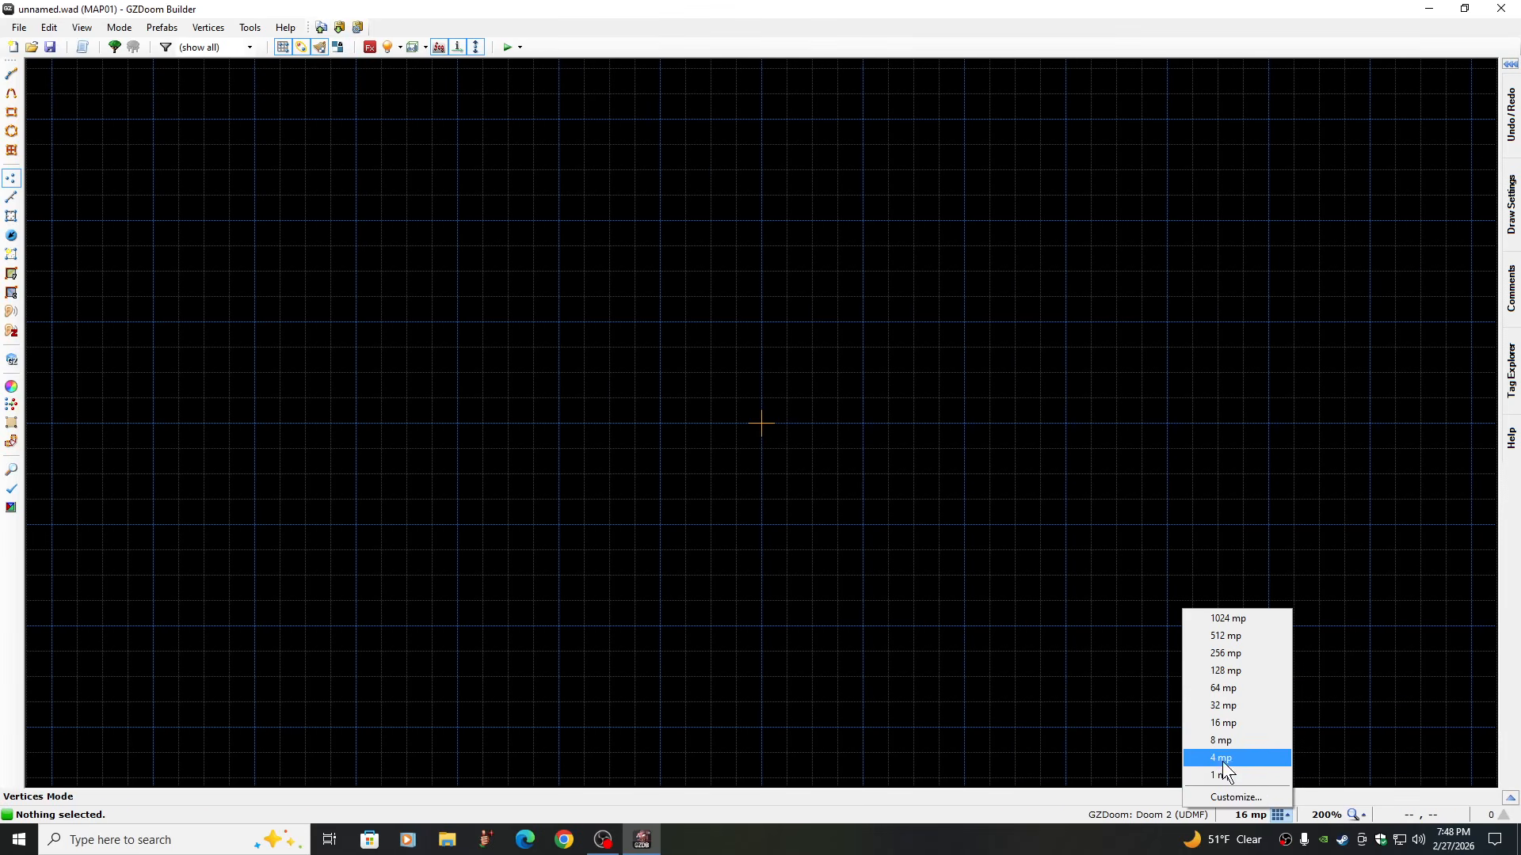
left_click(1221, 740)
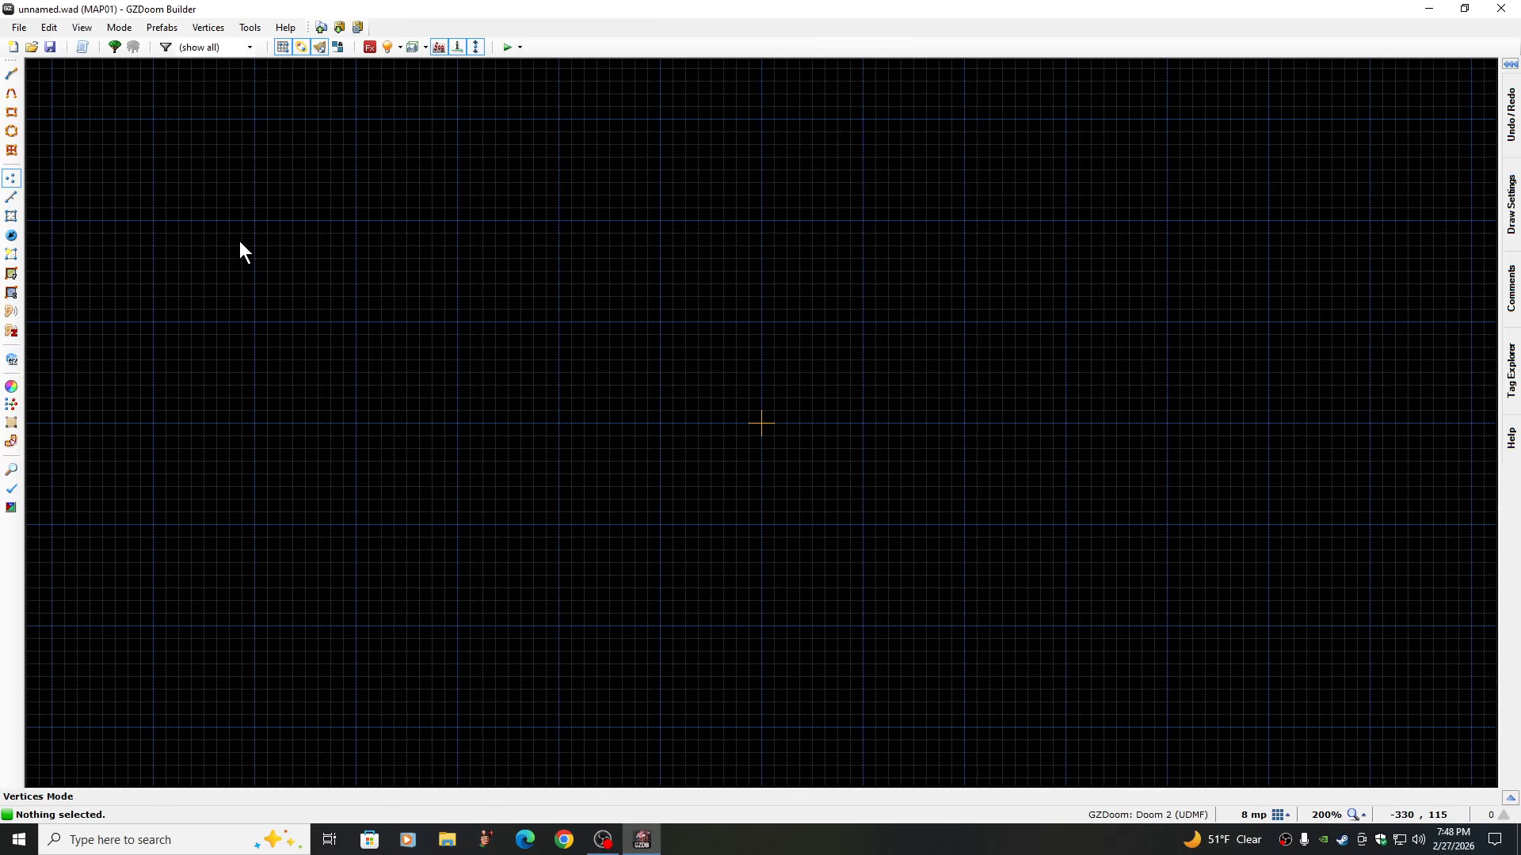
Draw a closed rectangular sector 768 units wide and 384 units high, centred on the map origin
key("d")
left_click(154, 119)
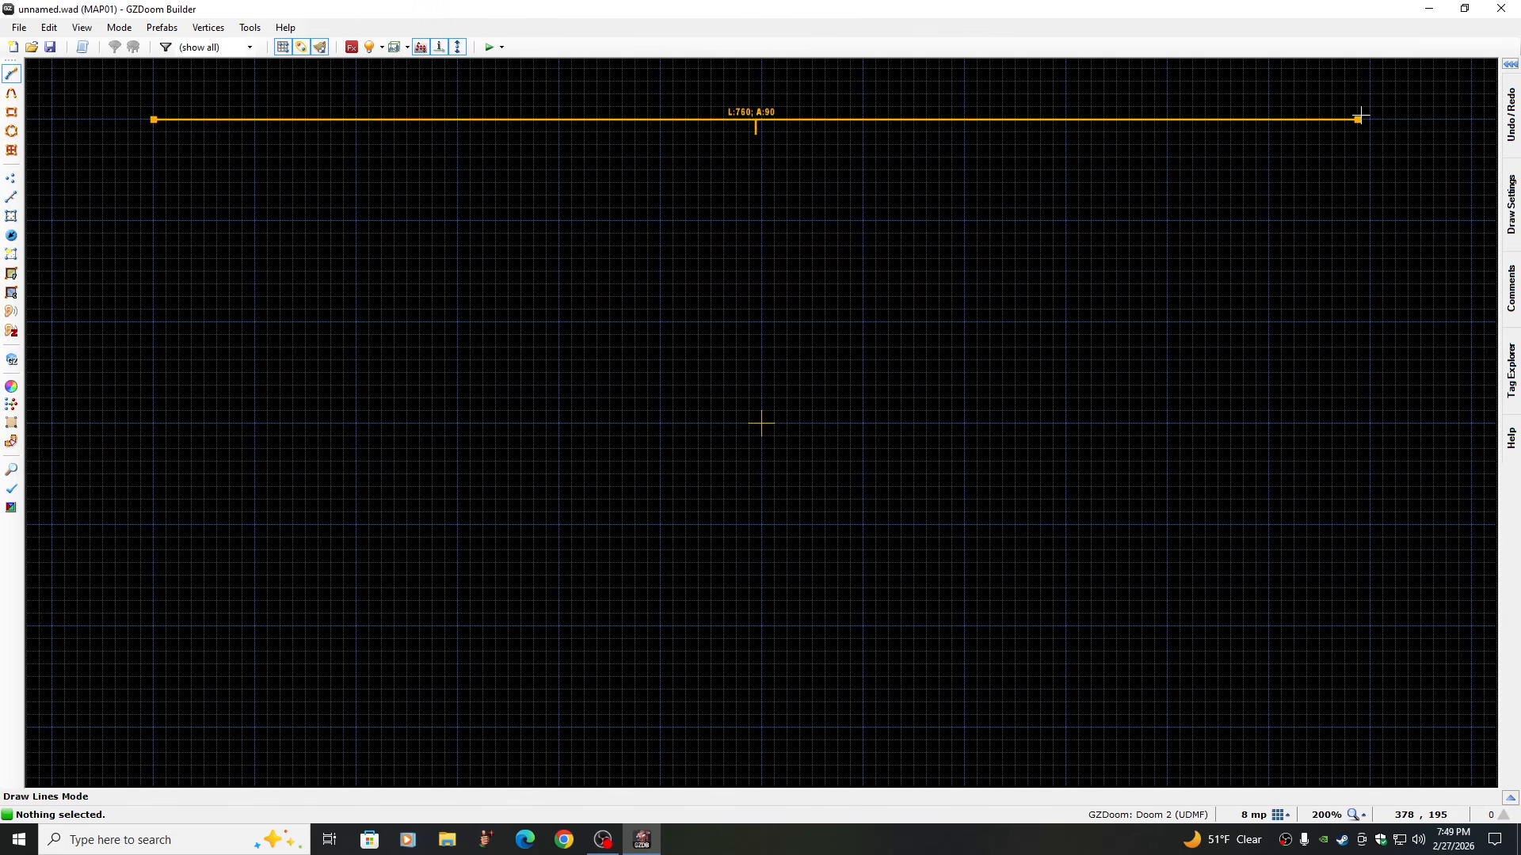
left_click(1370, 119)
left_click(1370, 727)
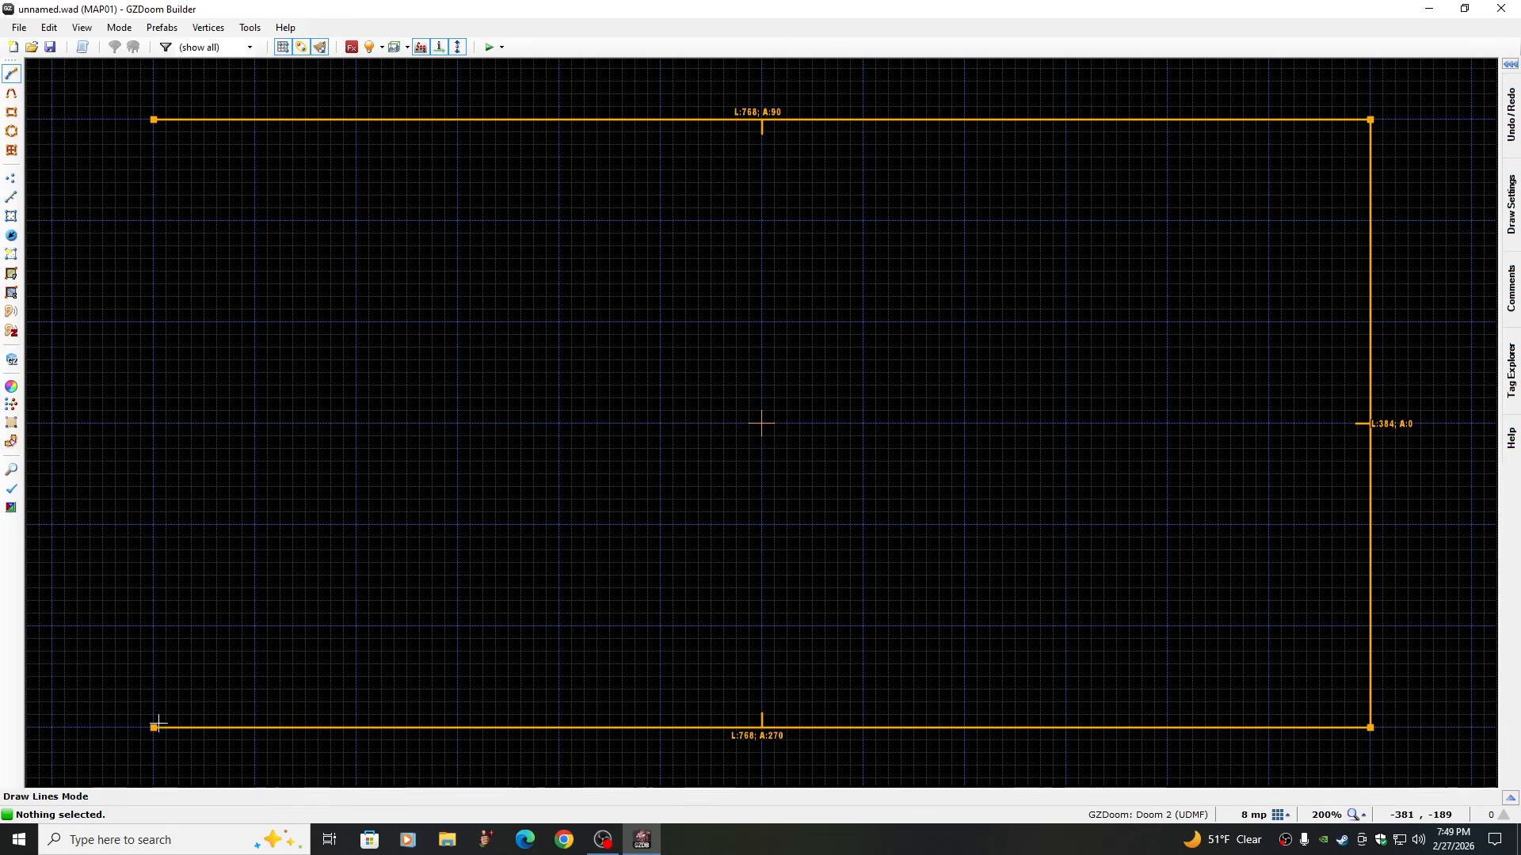
left_click(154, 727)
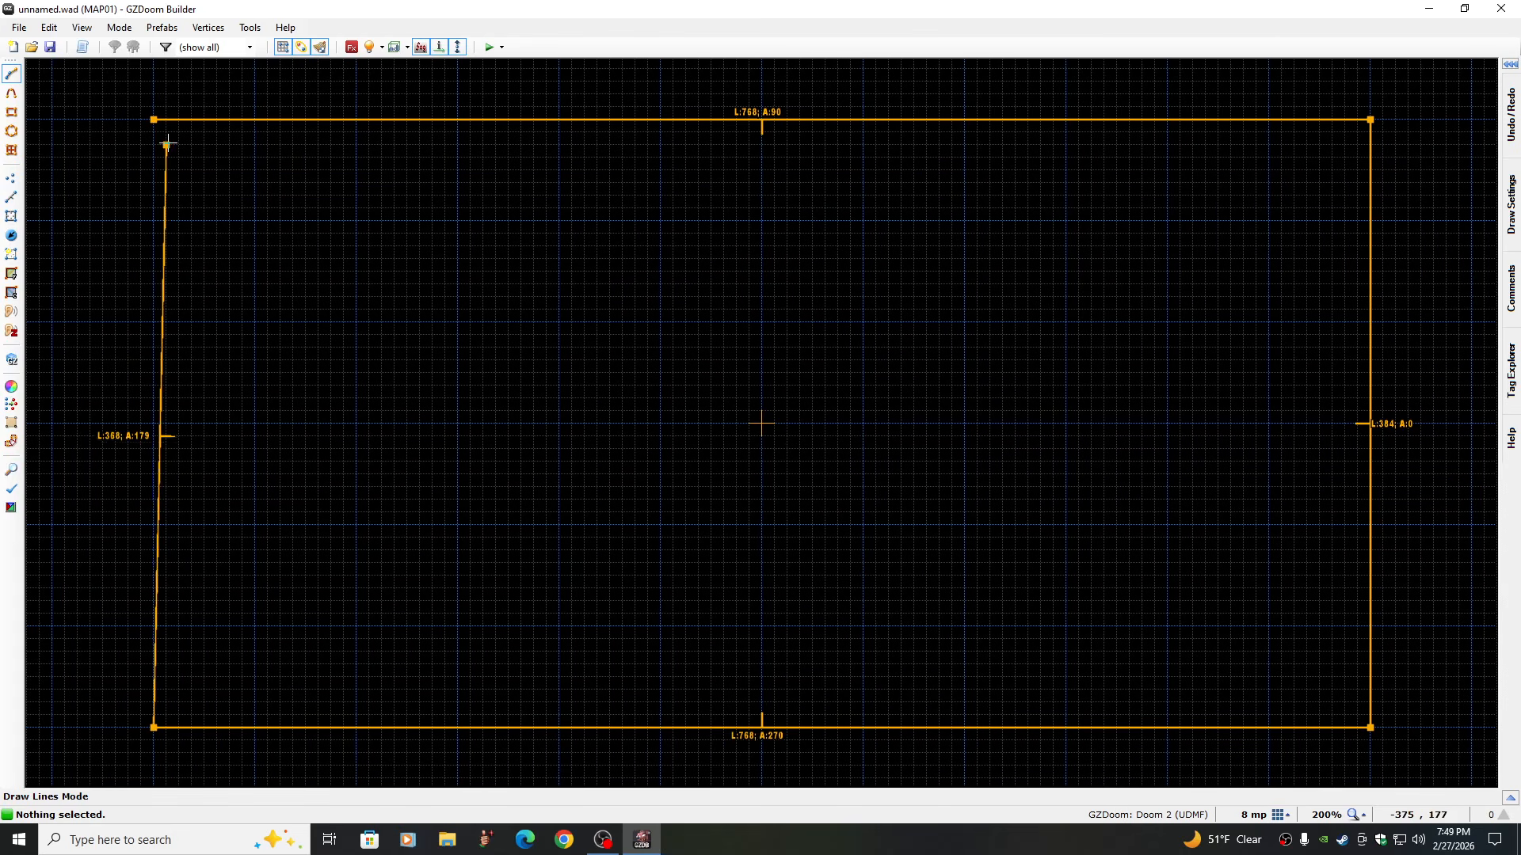
left_click(153, 121)
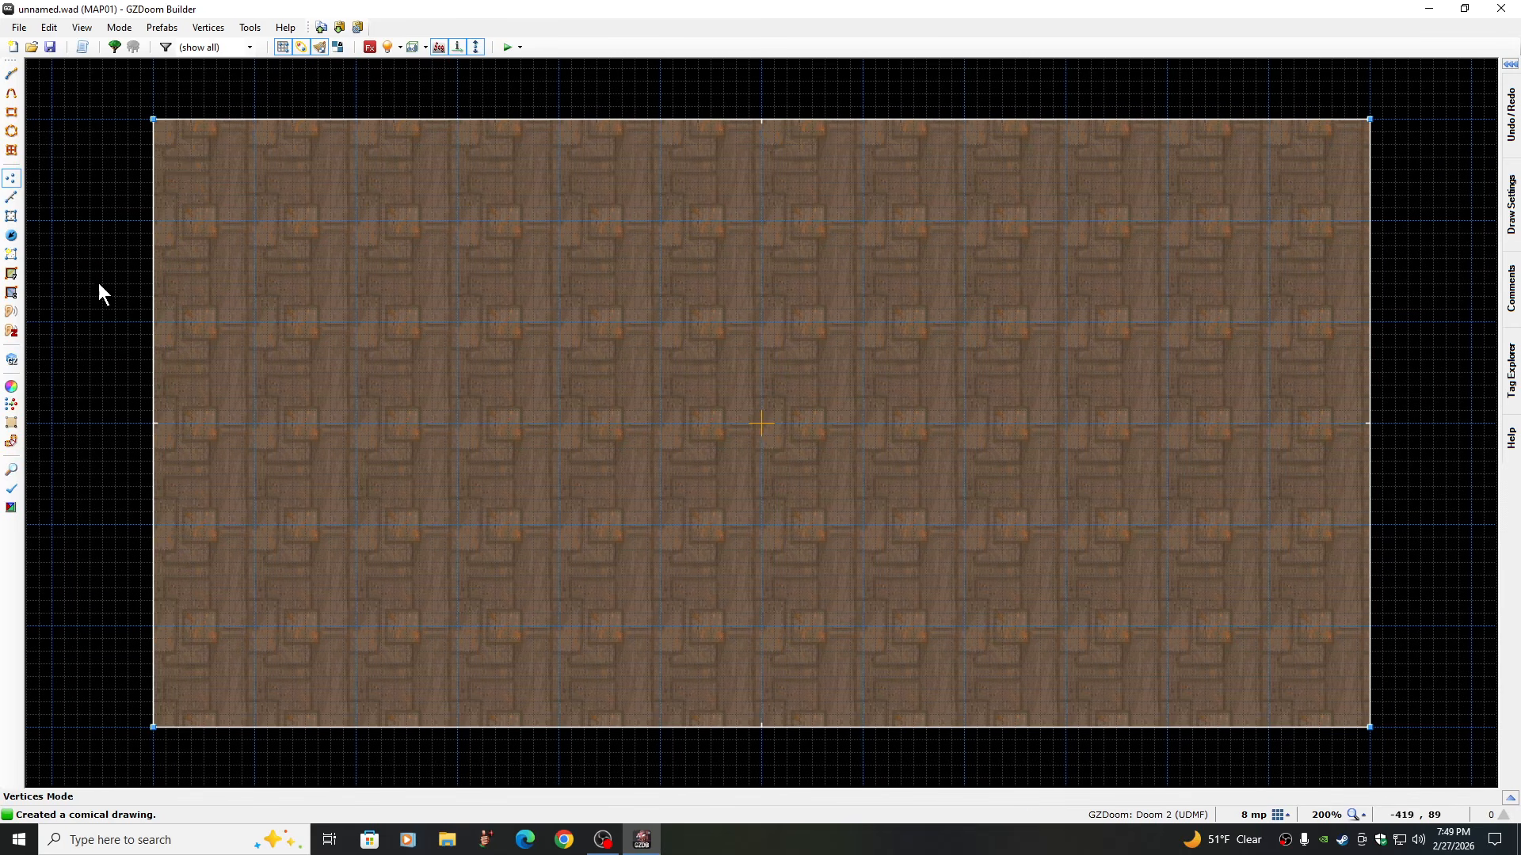
Edit the new rectangular sector to have a ceiling height of 512 and a brightness of 128
left_click(13, 218)
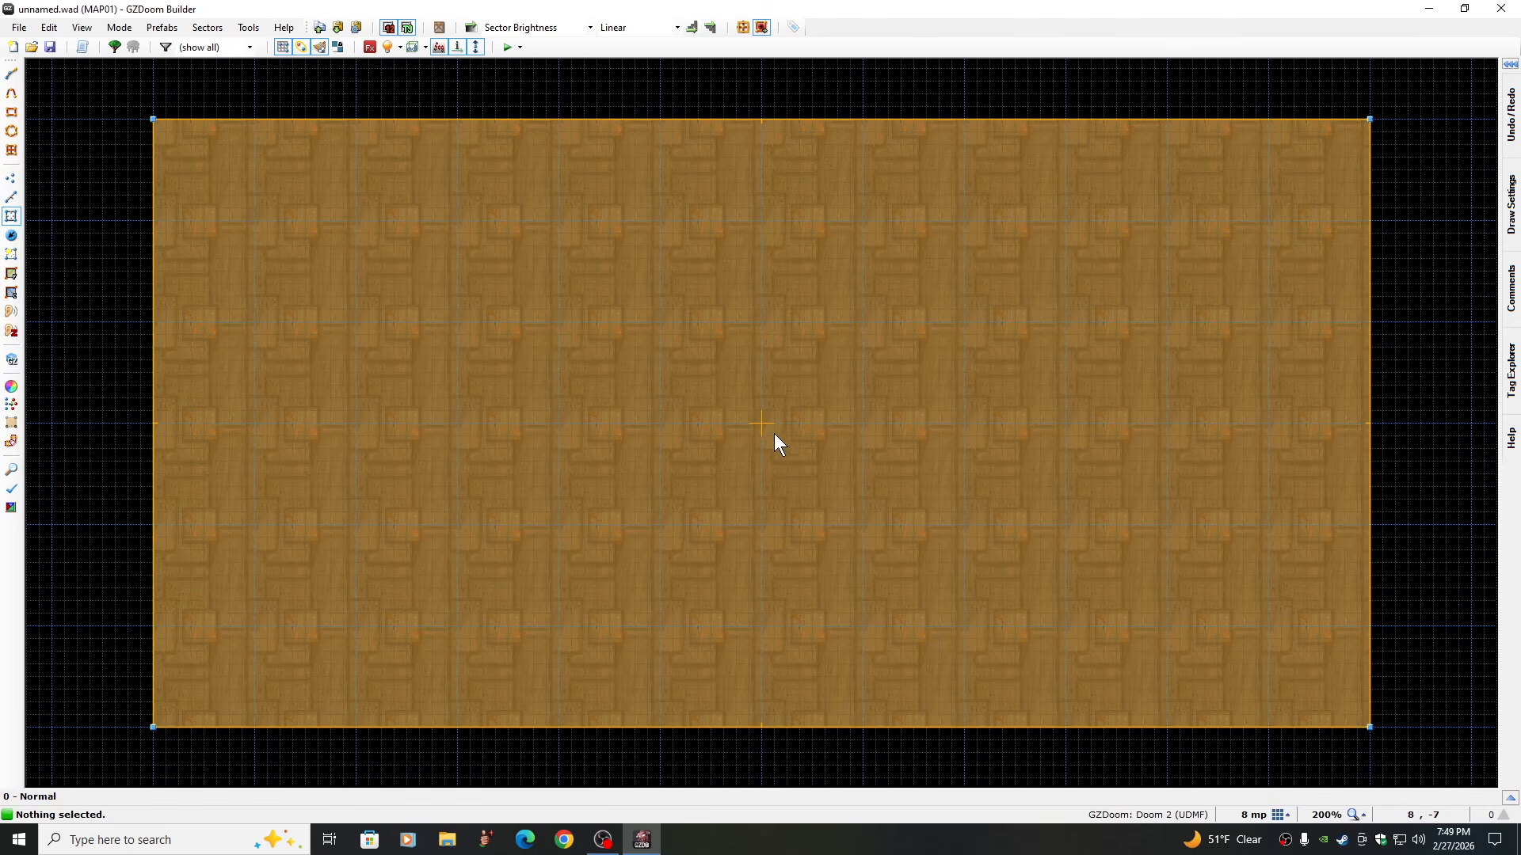
right_click(758, 396)
double_click(676, 282)
key("BackSpace")
type("5")
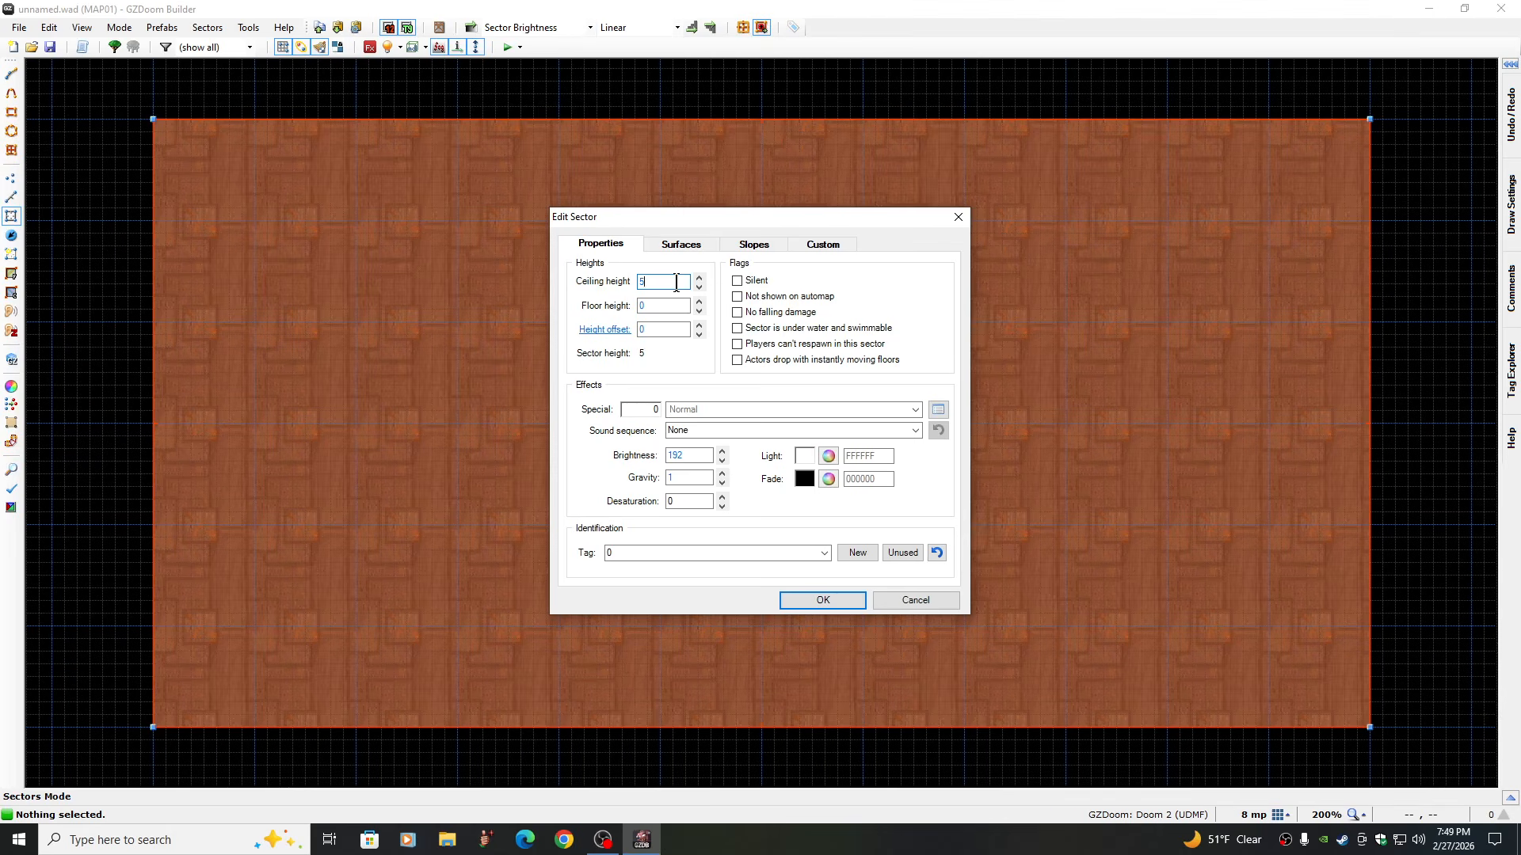
type("12")
left_click(722, 462)
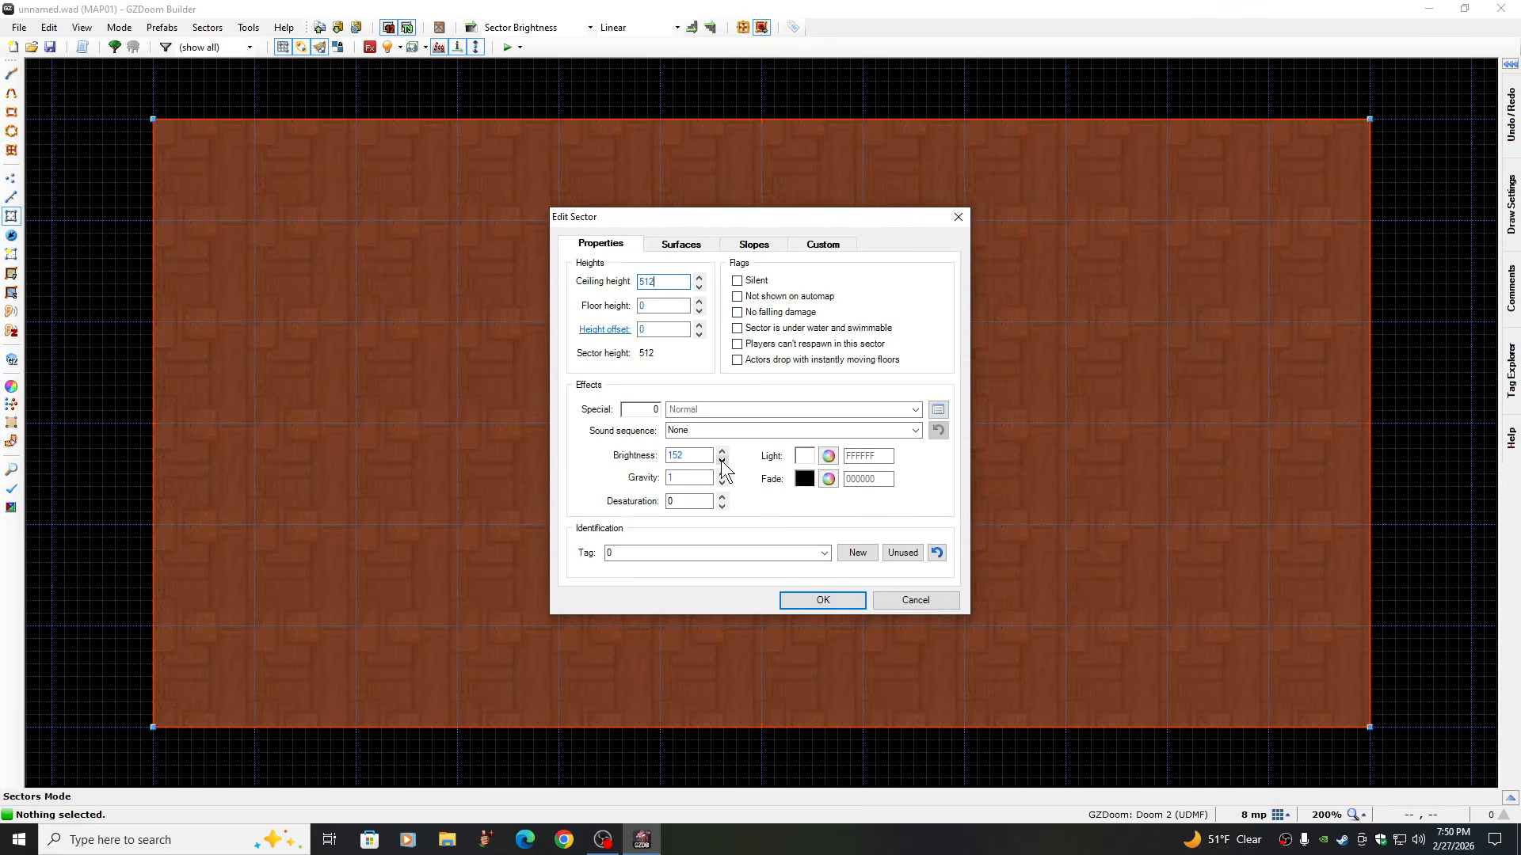
left_click(722, 460)
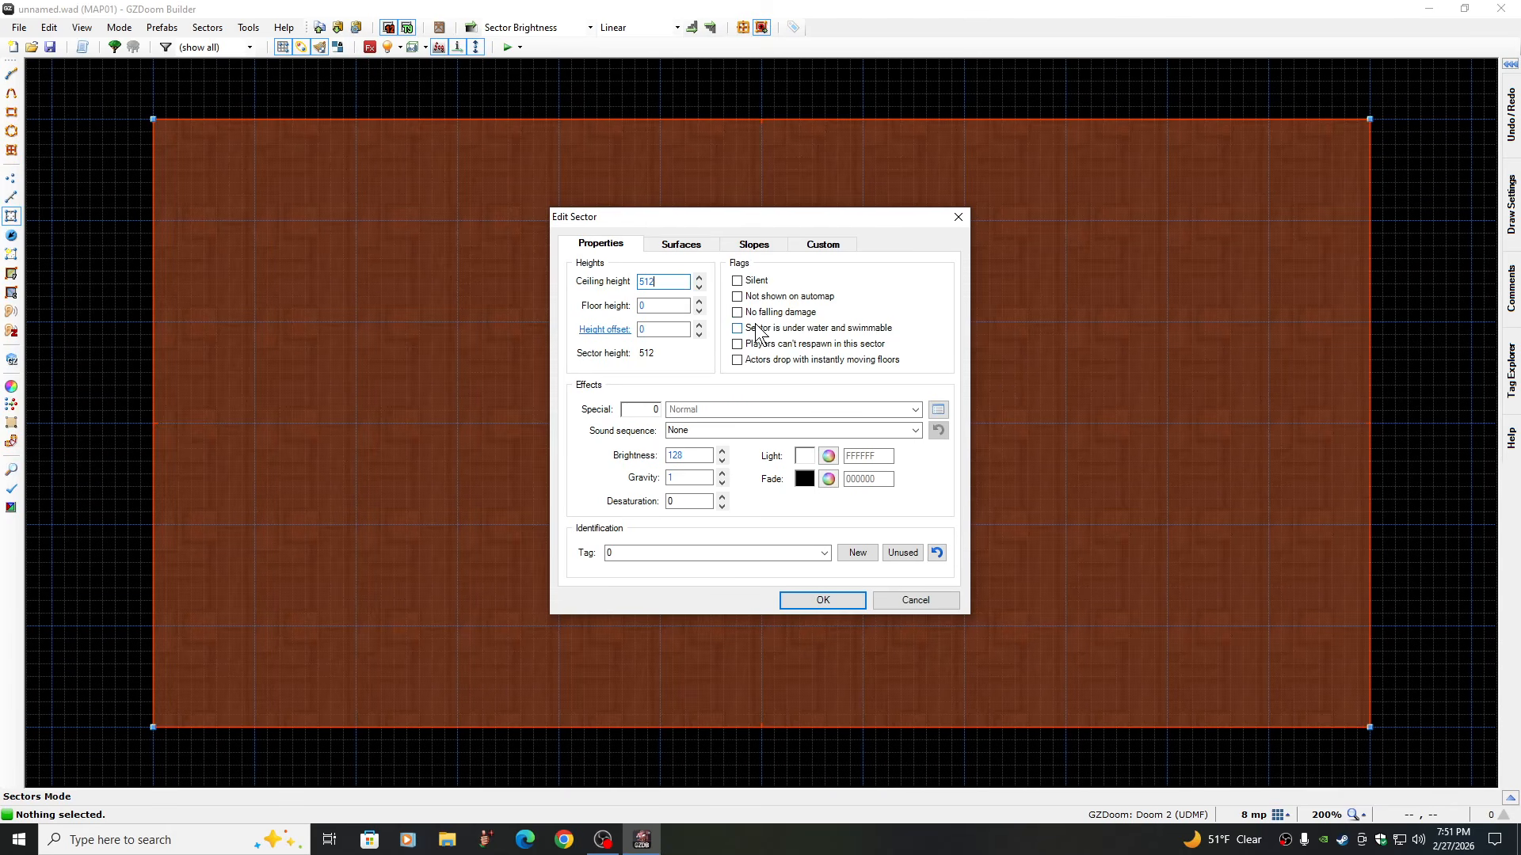
Assign the F_SKY1 flat from the DOOM2.WAD flats to the sector's ceiling
left_click(670, 248)
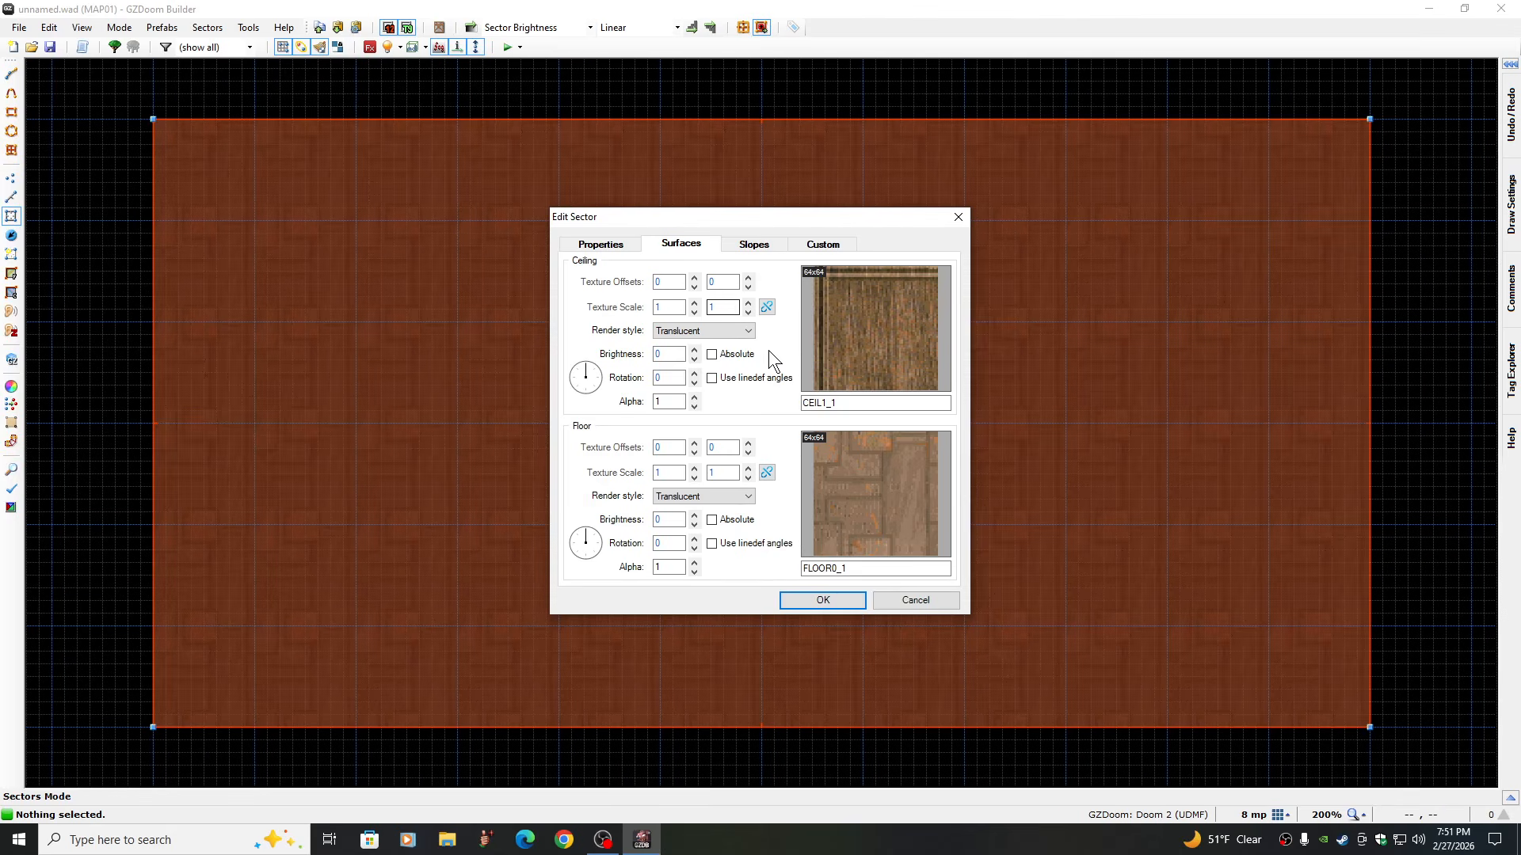
left_click(873, 326)
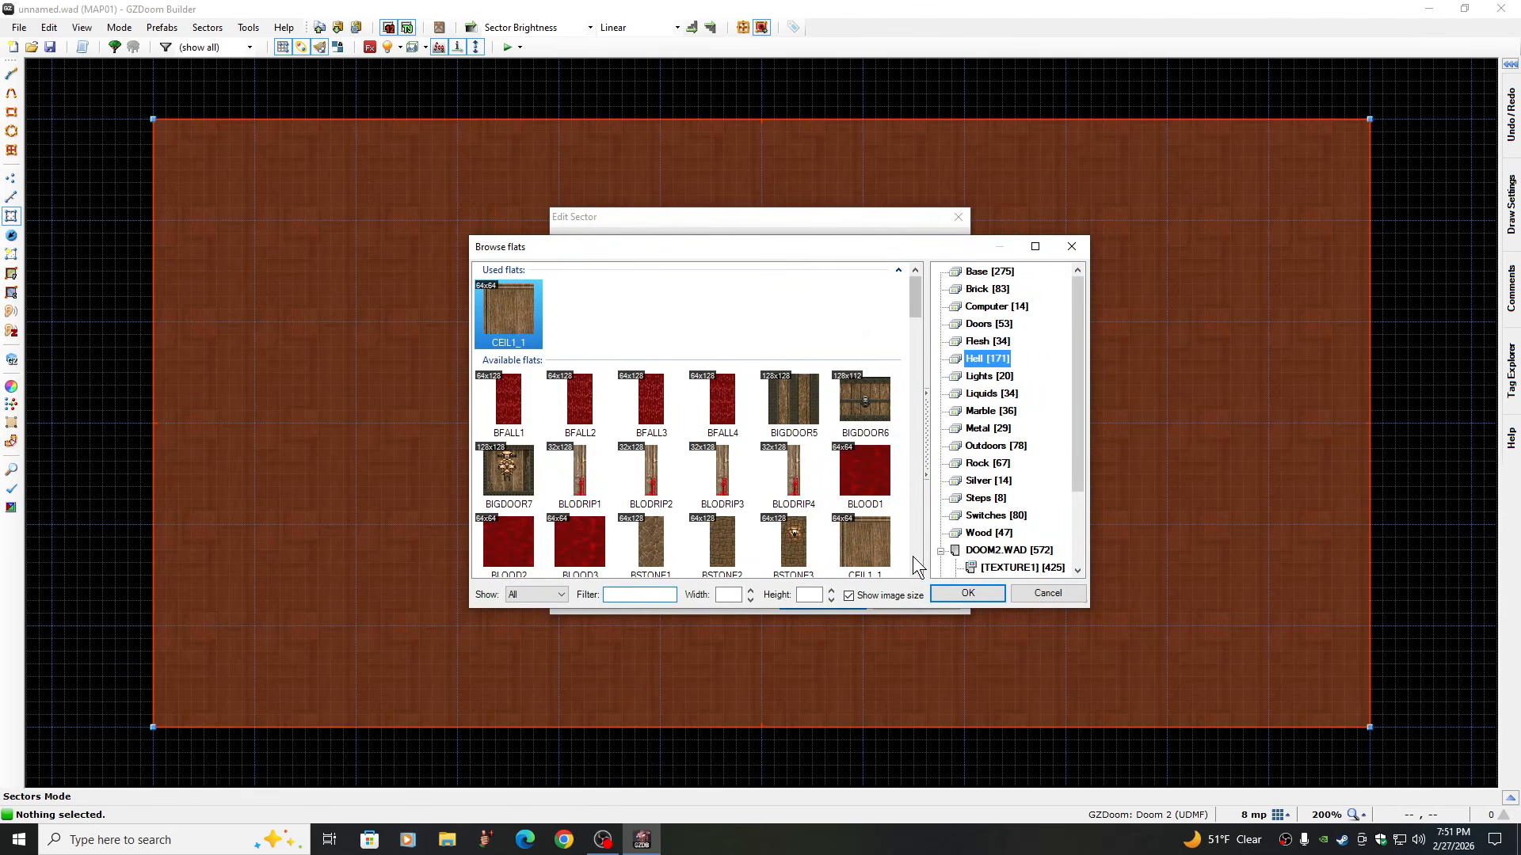
scroll(1050, 572, "down", 2)
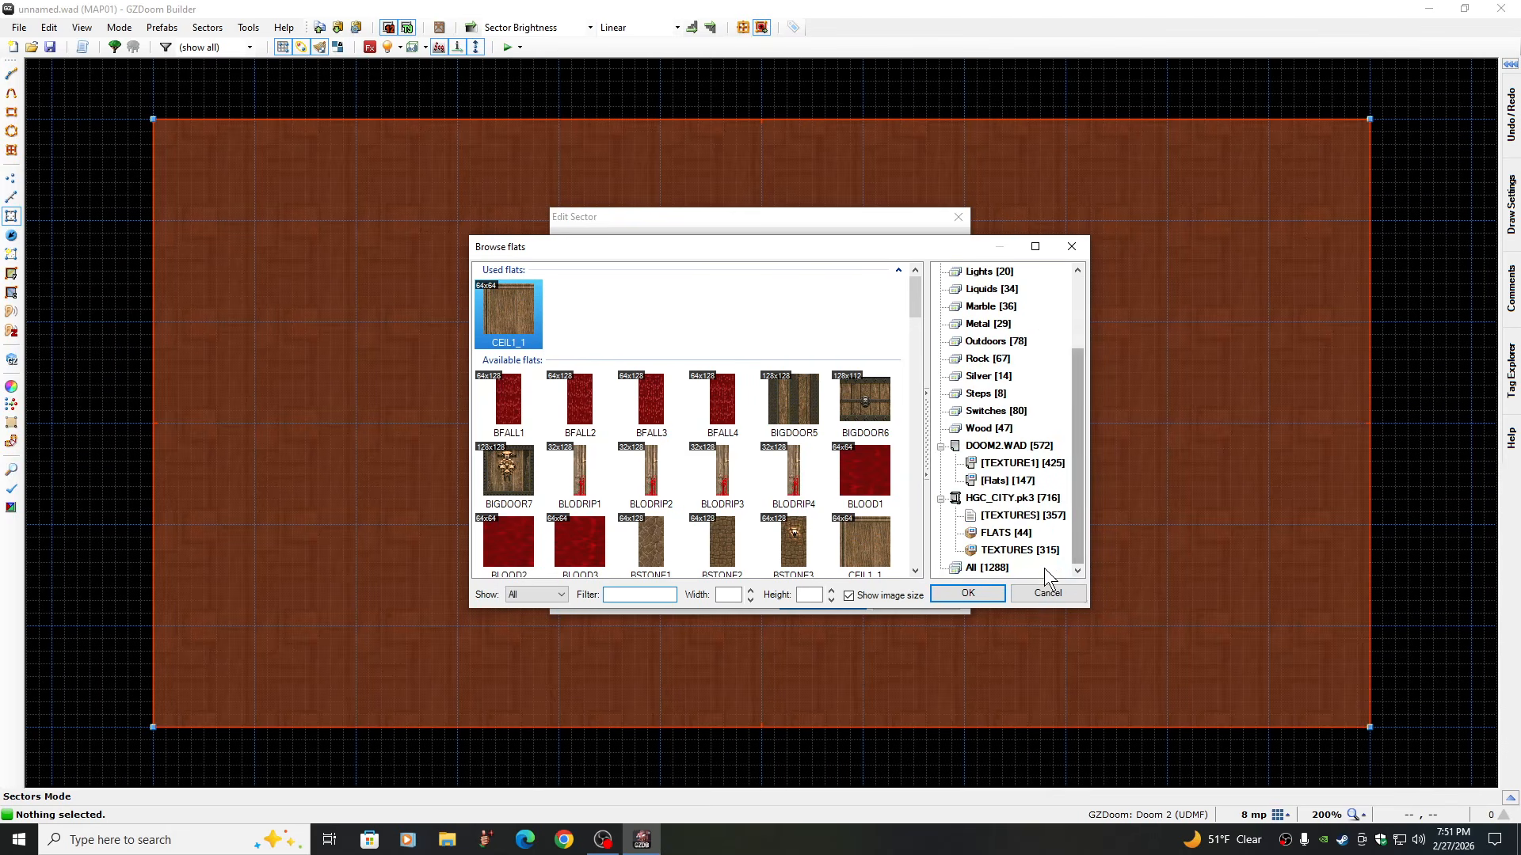
left_click(1004, 533)
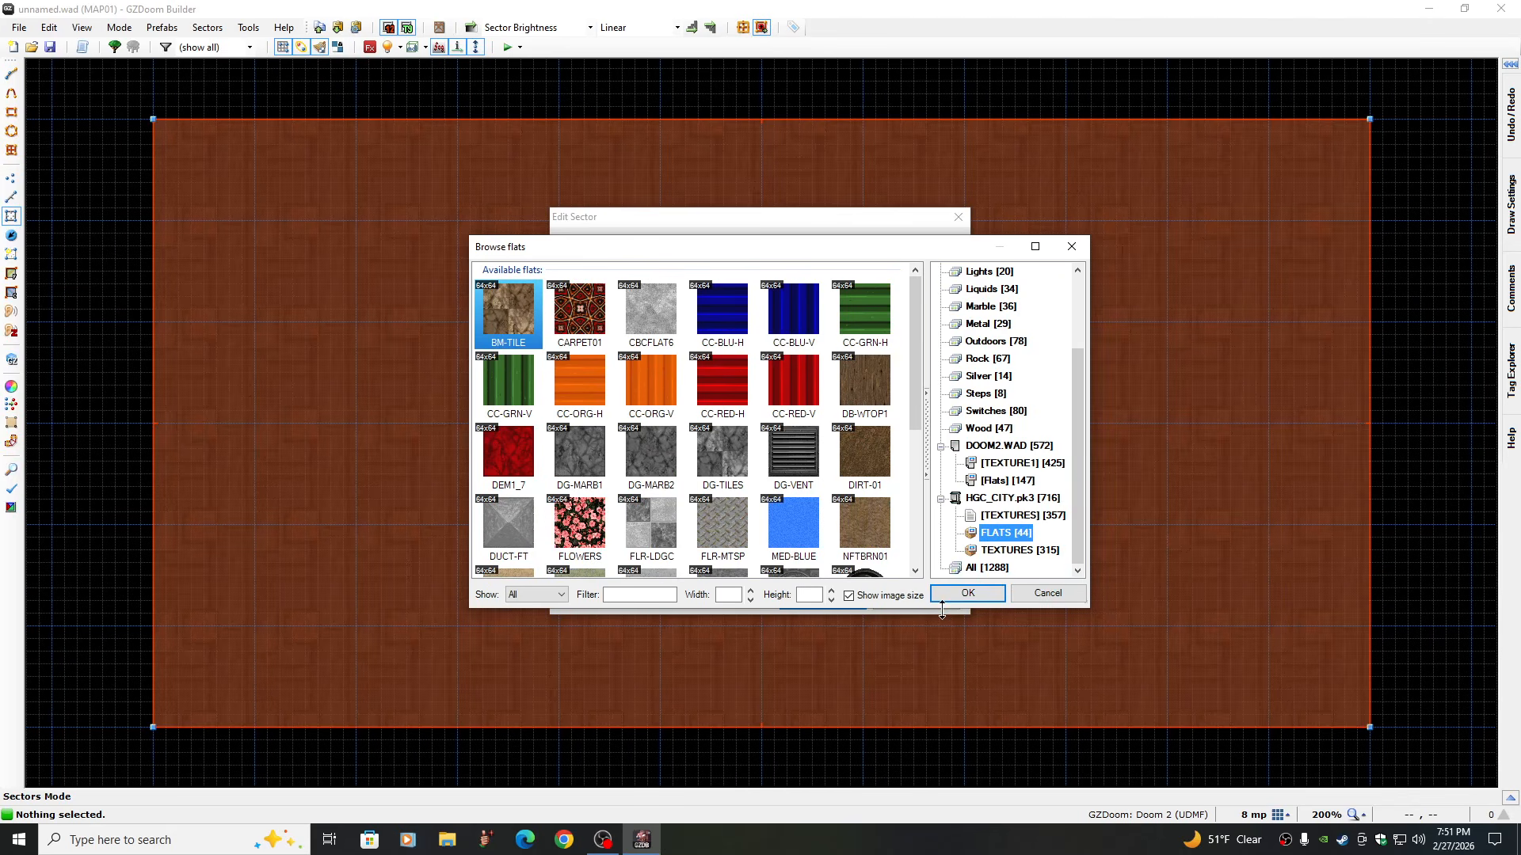
left_click(992, 481)
left_click(915, 544)
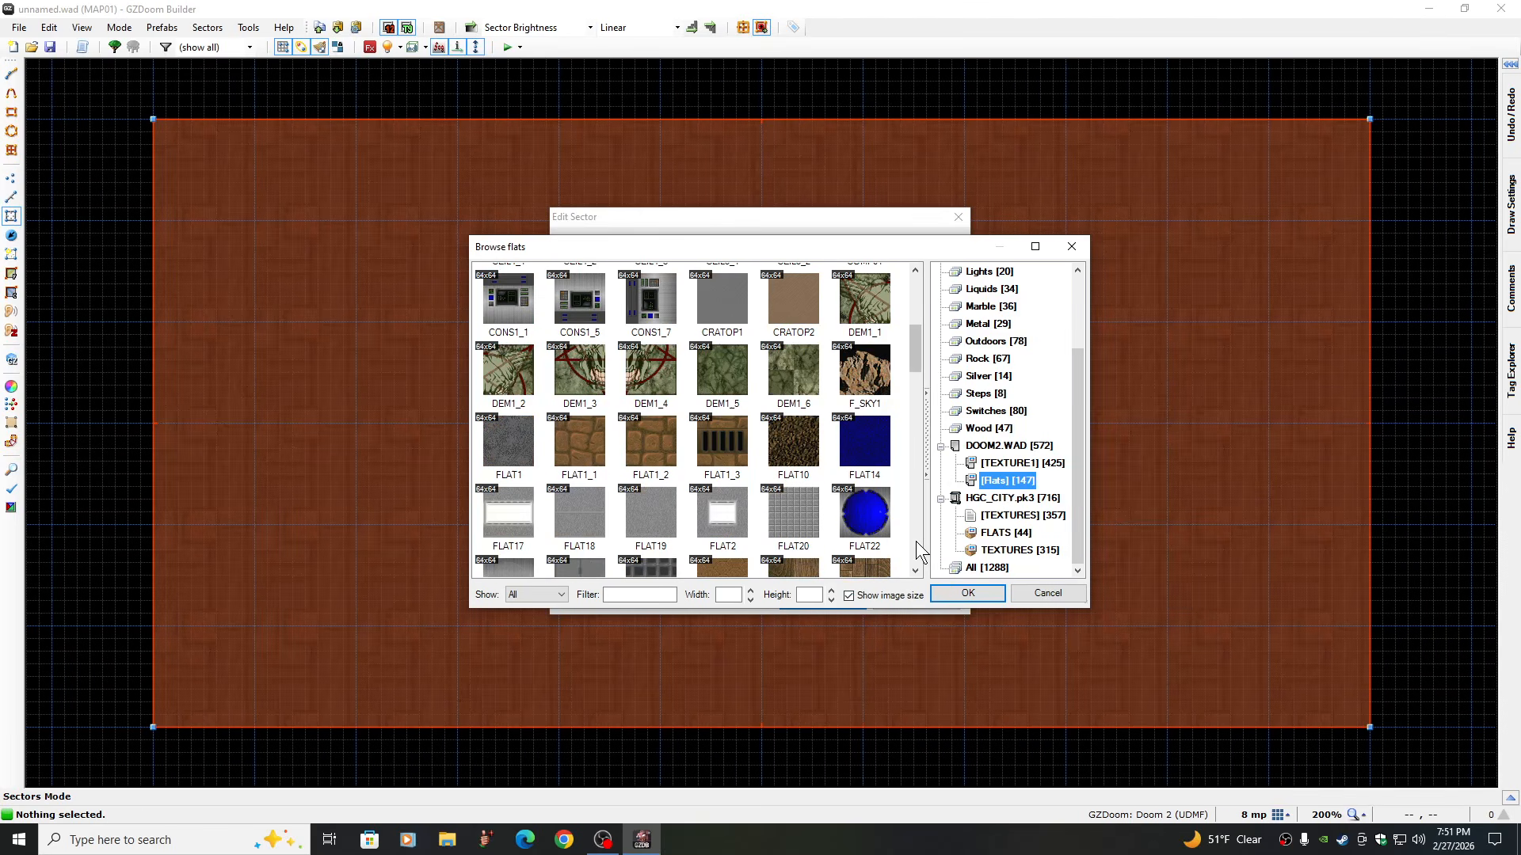
left_click(869, 366)
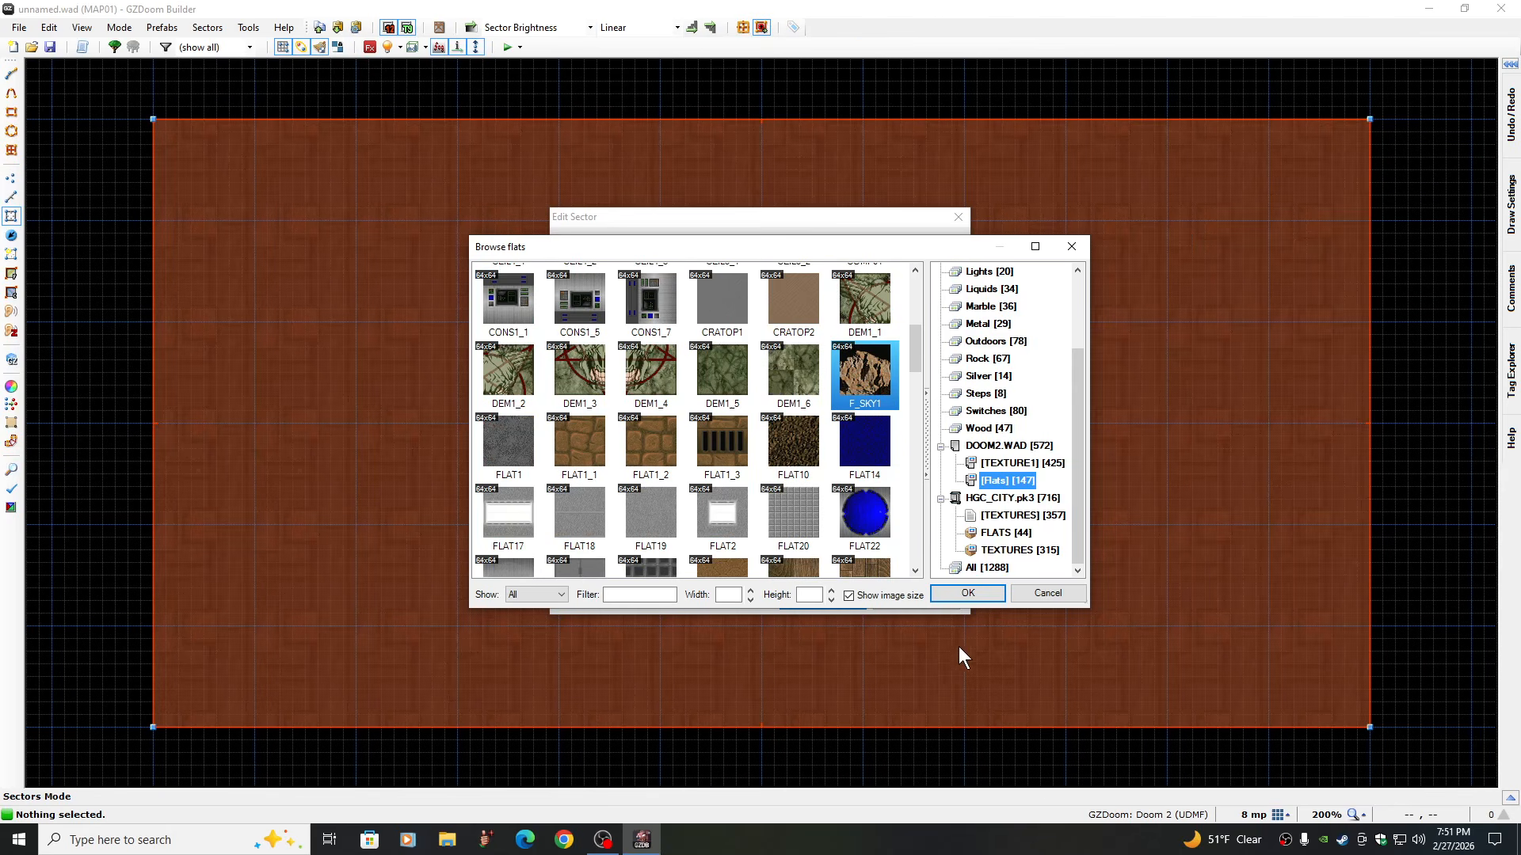
left_click(964, 596)
Assign the GRASS2 flat to the sector's floor and apply the sector changes
left_click(866, 491)
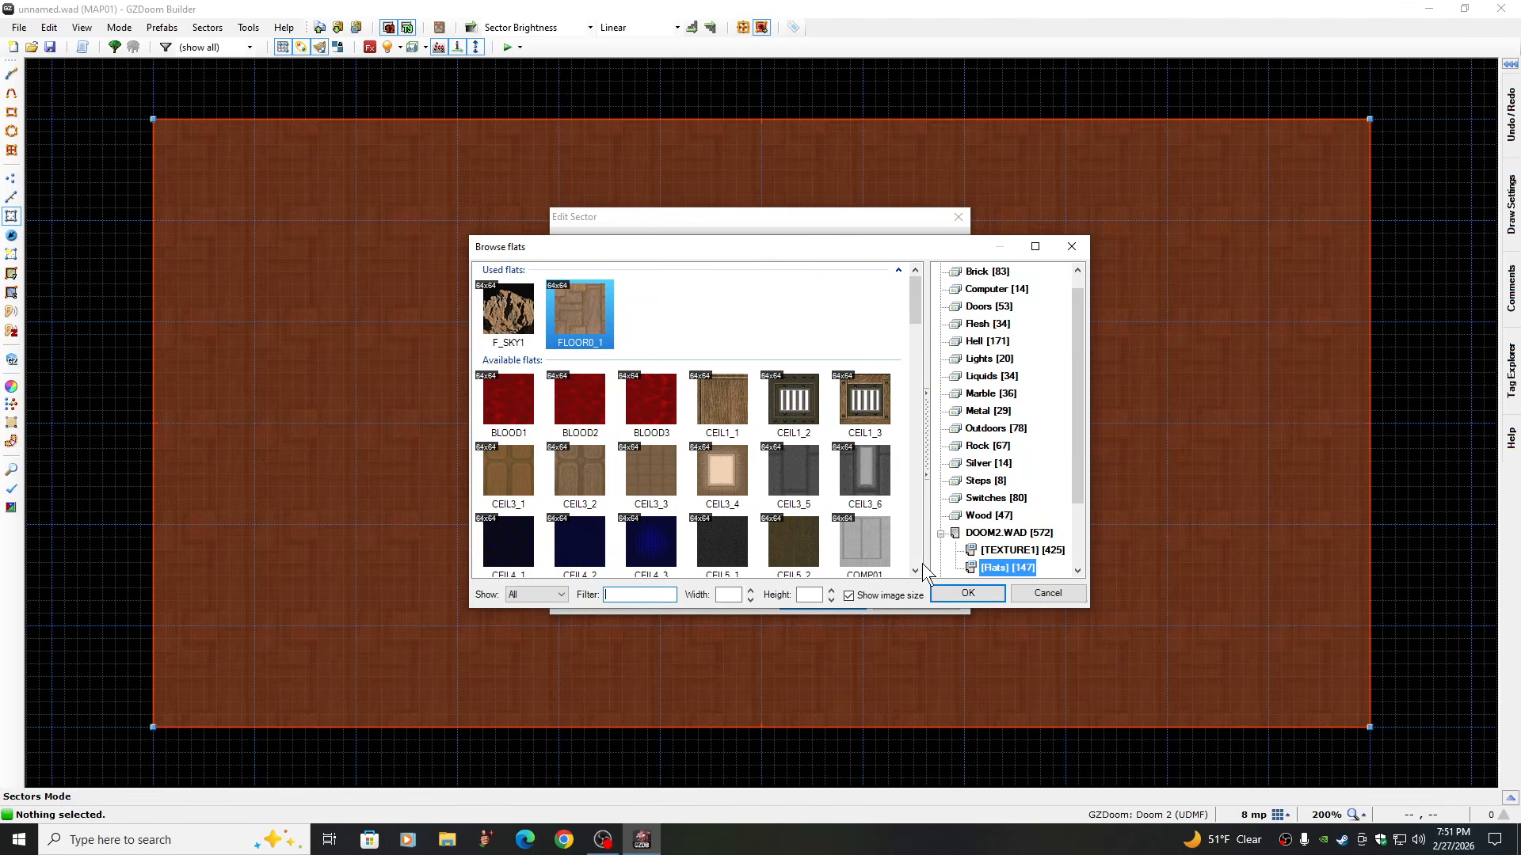
scroll(915, 545, "down", 10)
scroll(915, 545, "down", 4)
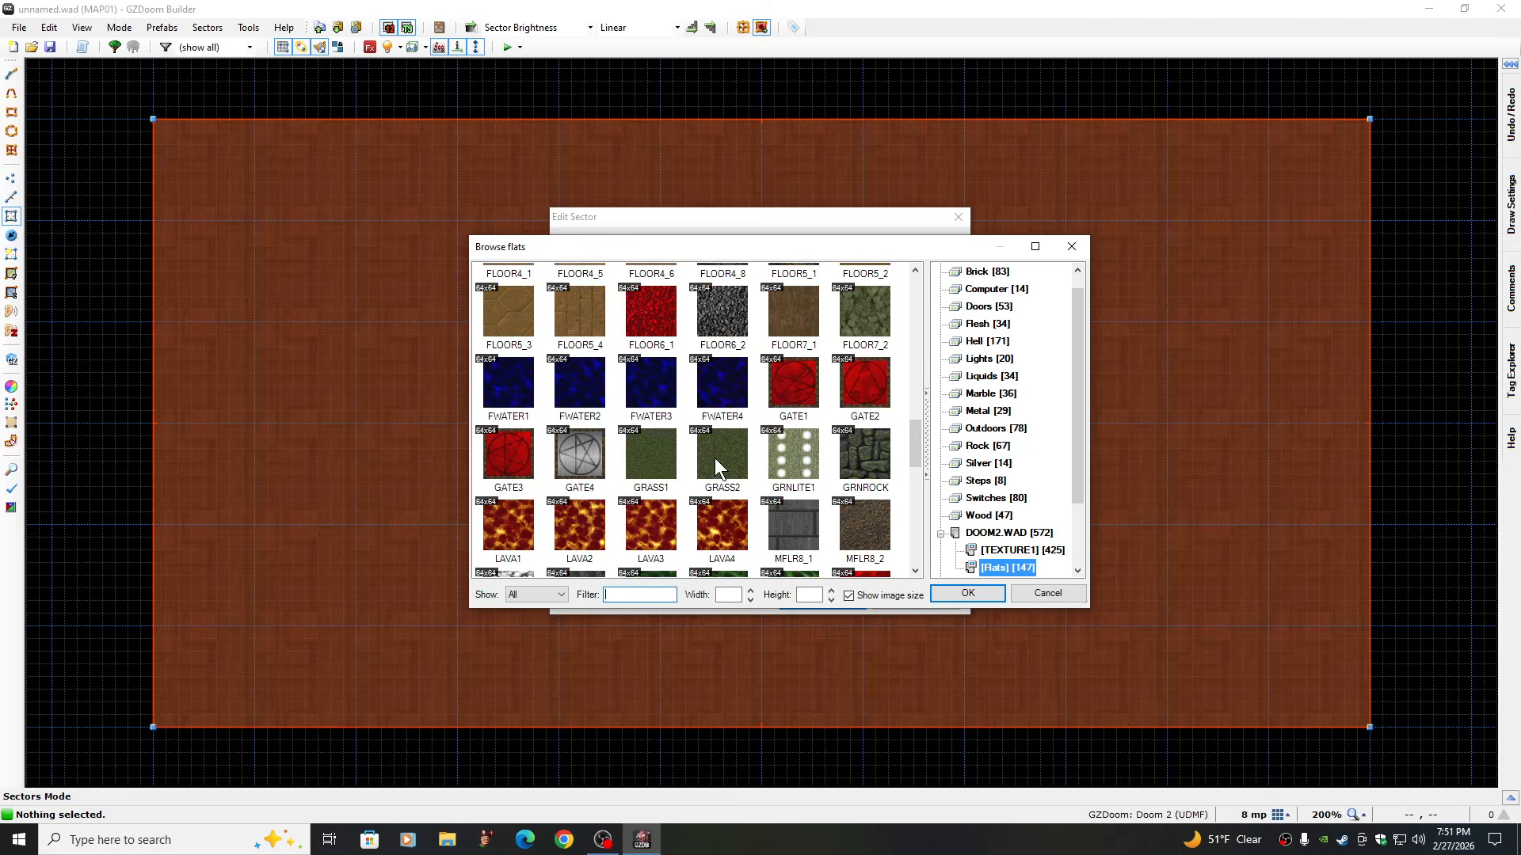
left_click(968, 594)
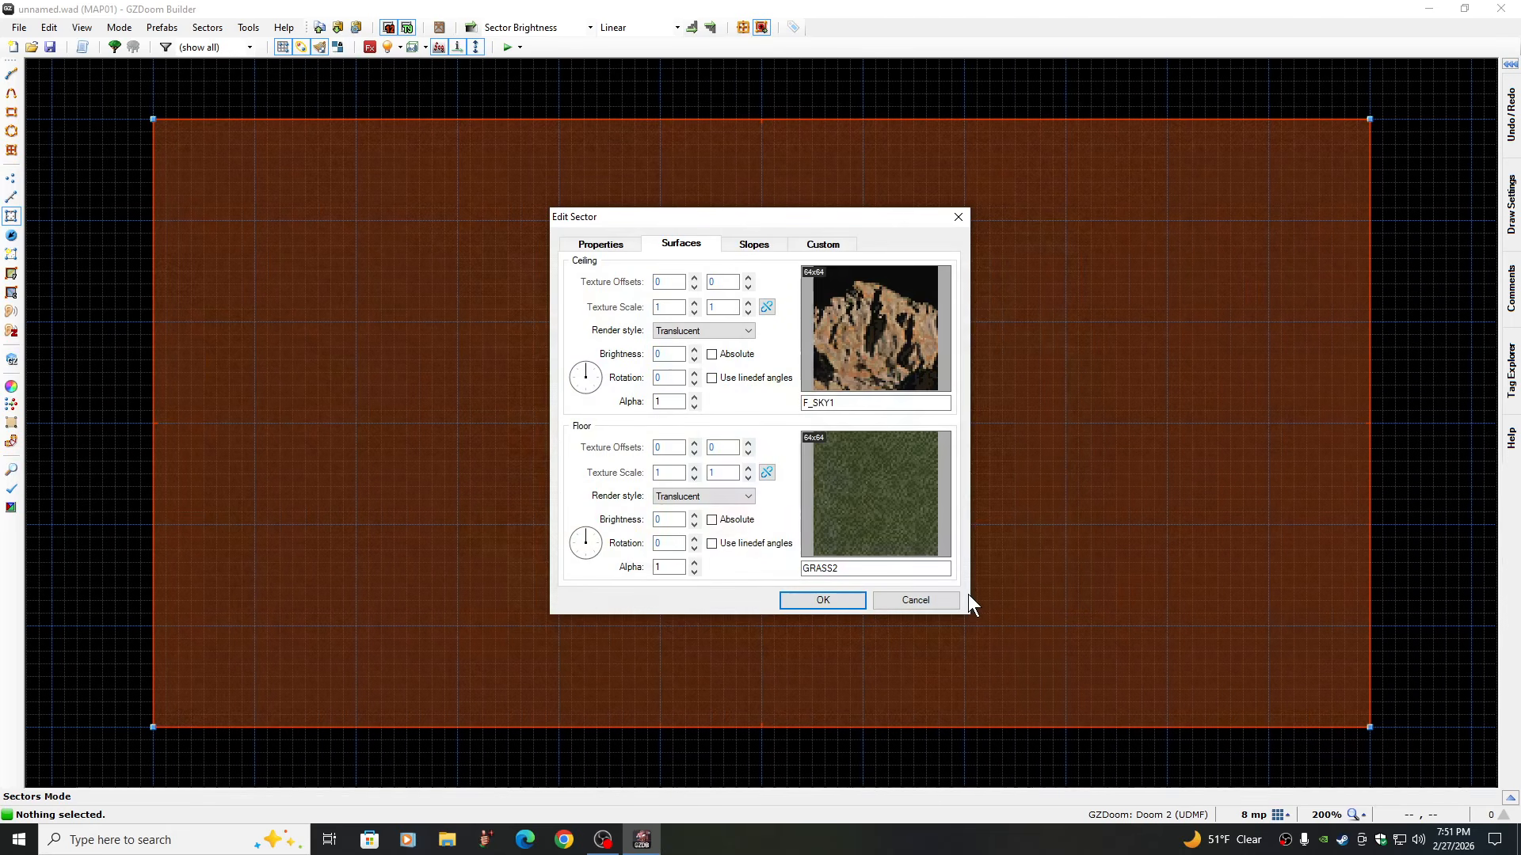
left_click(820, 599)
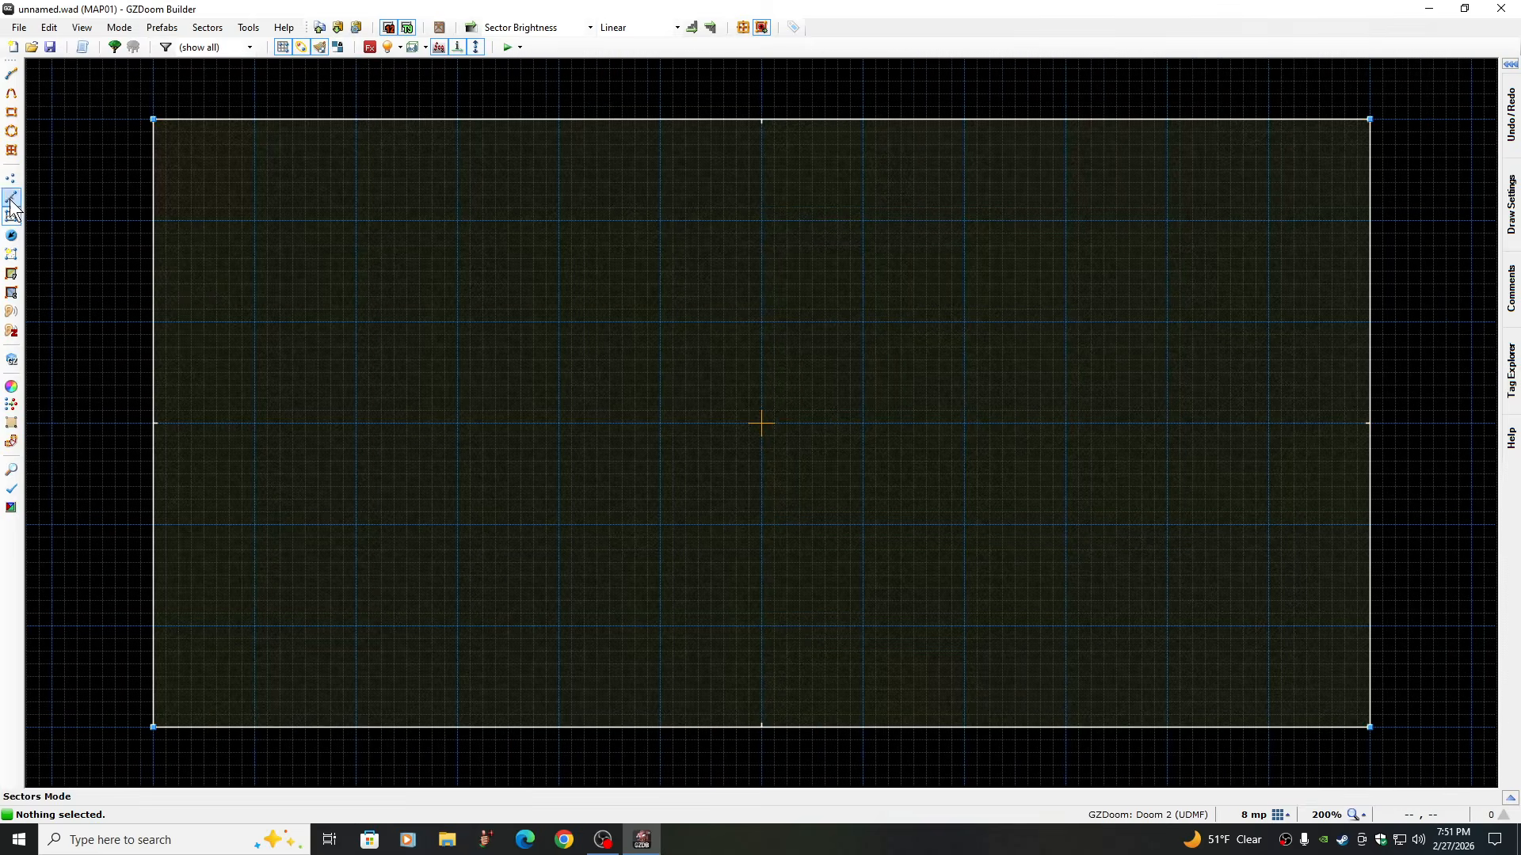
Select all four boundary linedefs of the rectangular sector and open their properties for editing
key("h")
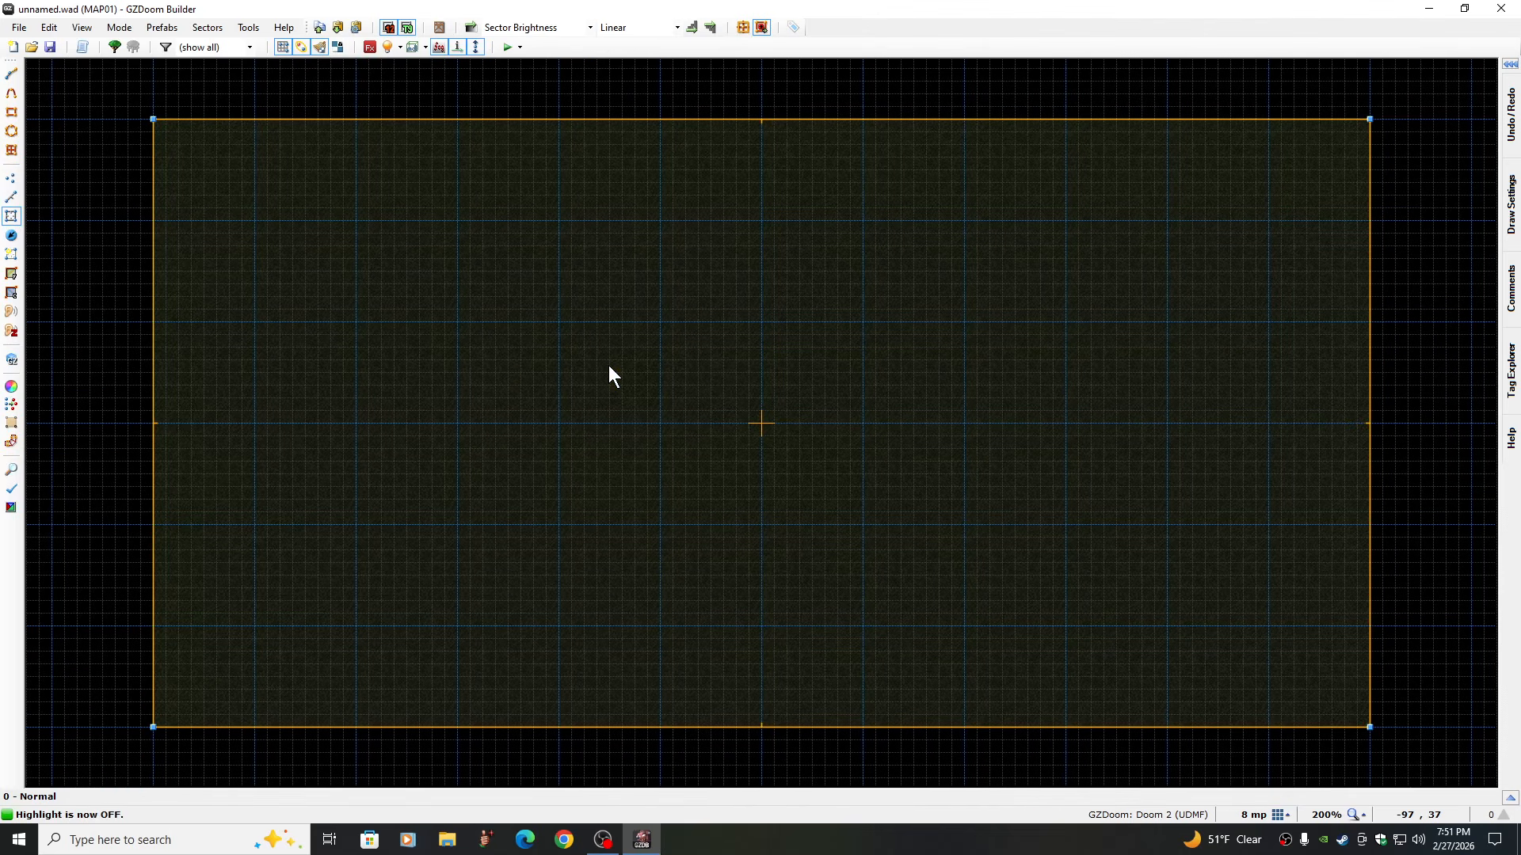
left_click(12, 198)
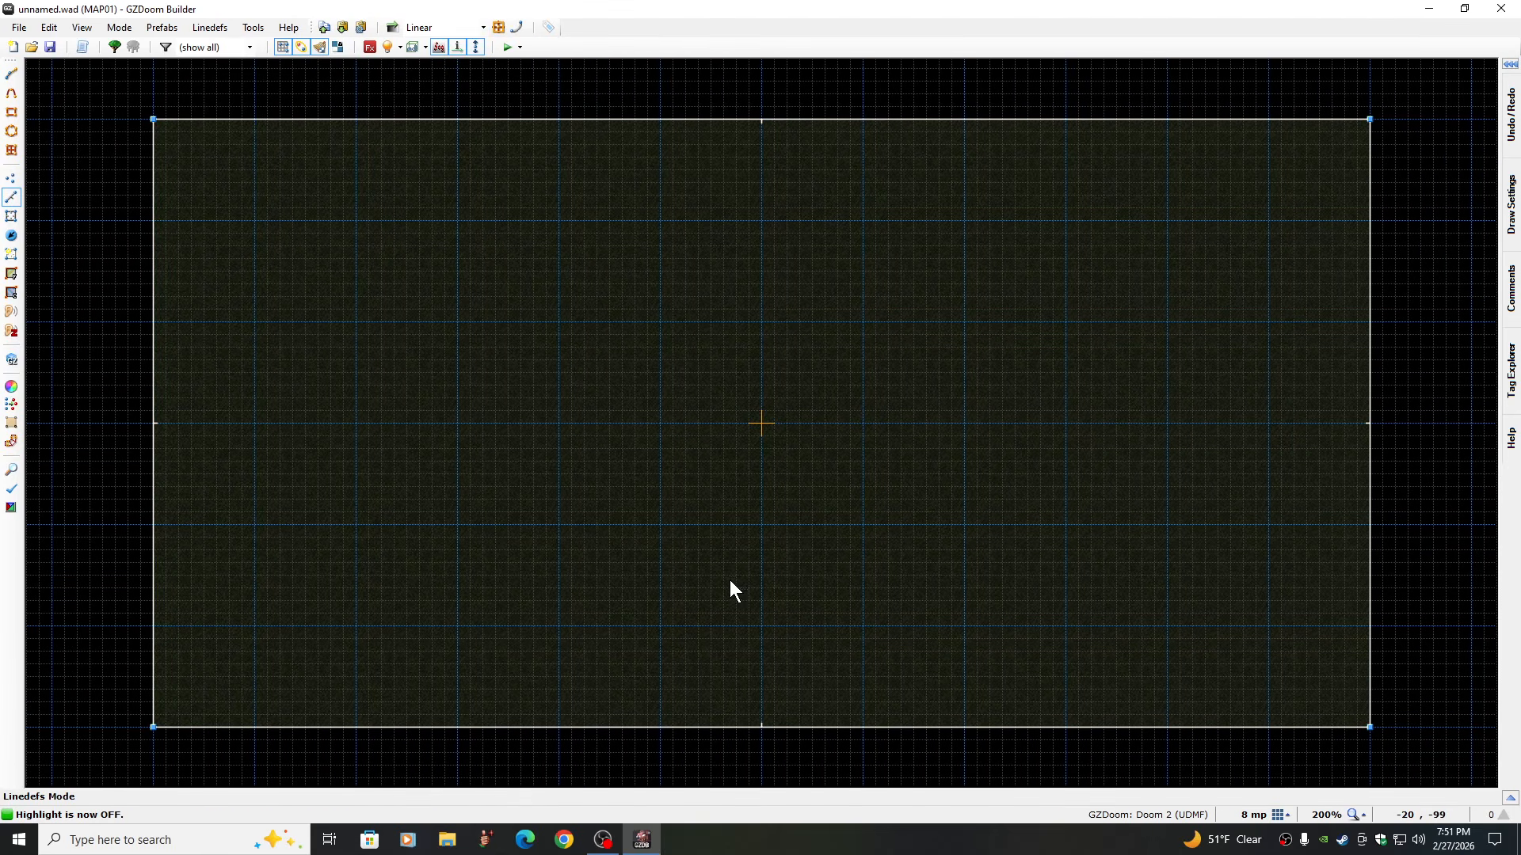
left_click(767, 726)
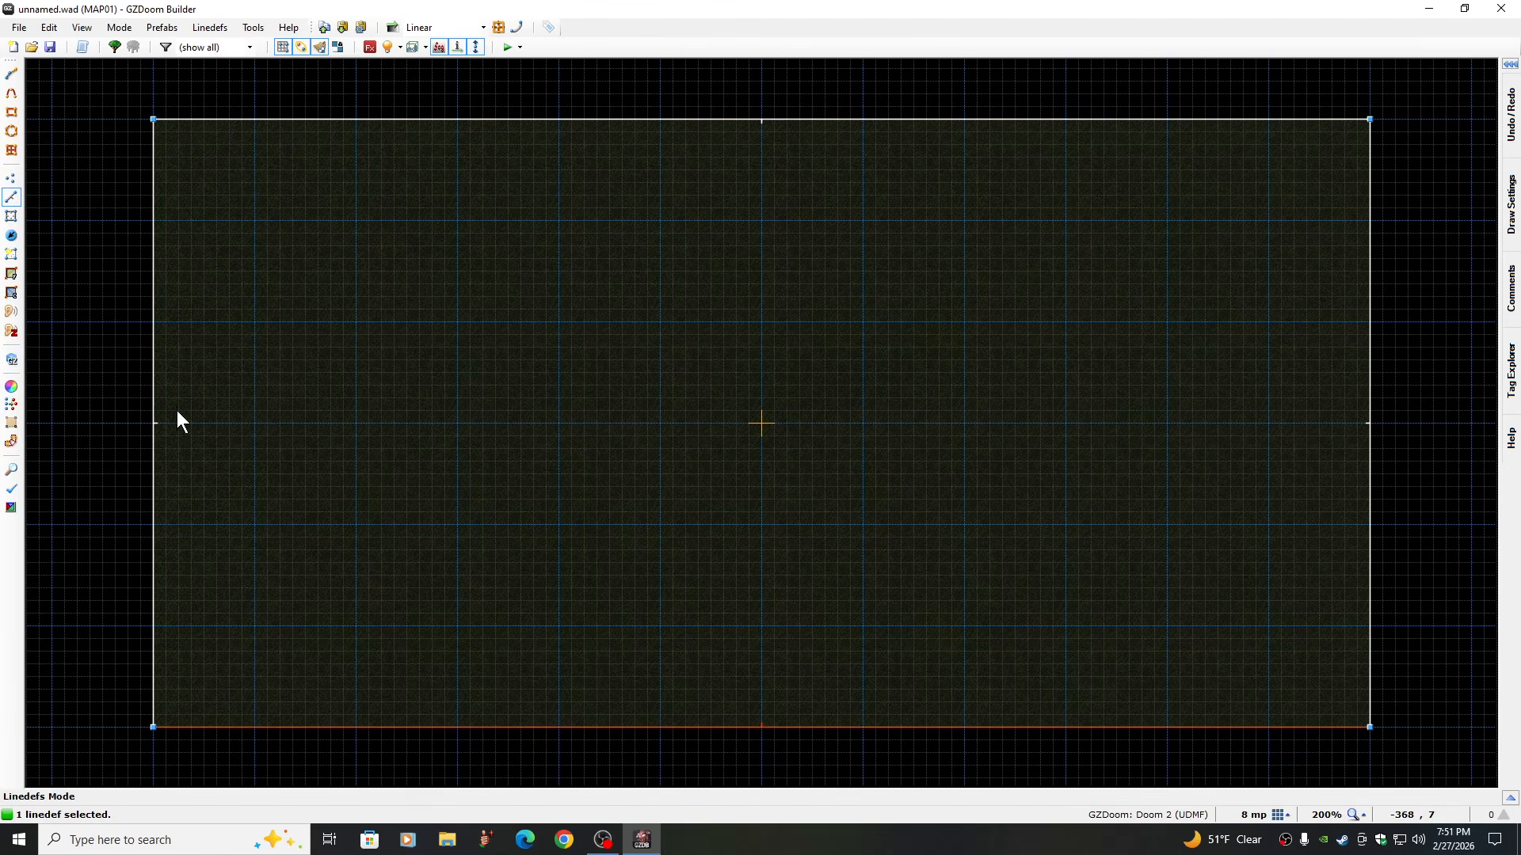
left_click(155, 406)
left_click(668, 121)
left_click(1370, 408)
right_click(1368, 407)
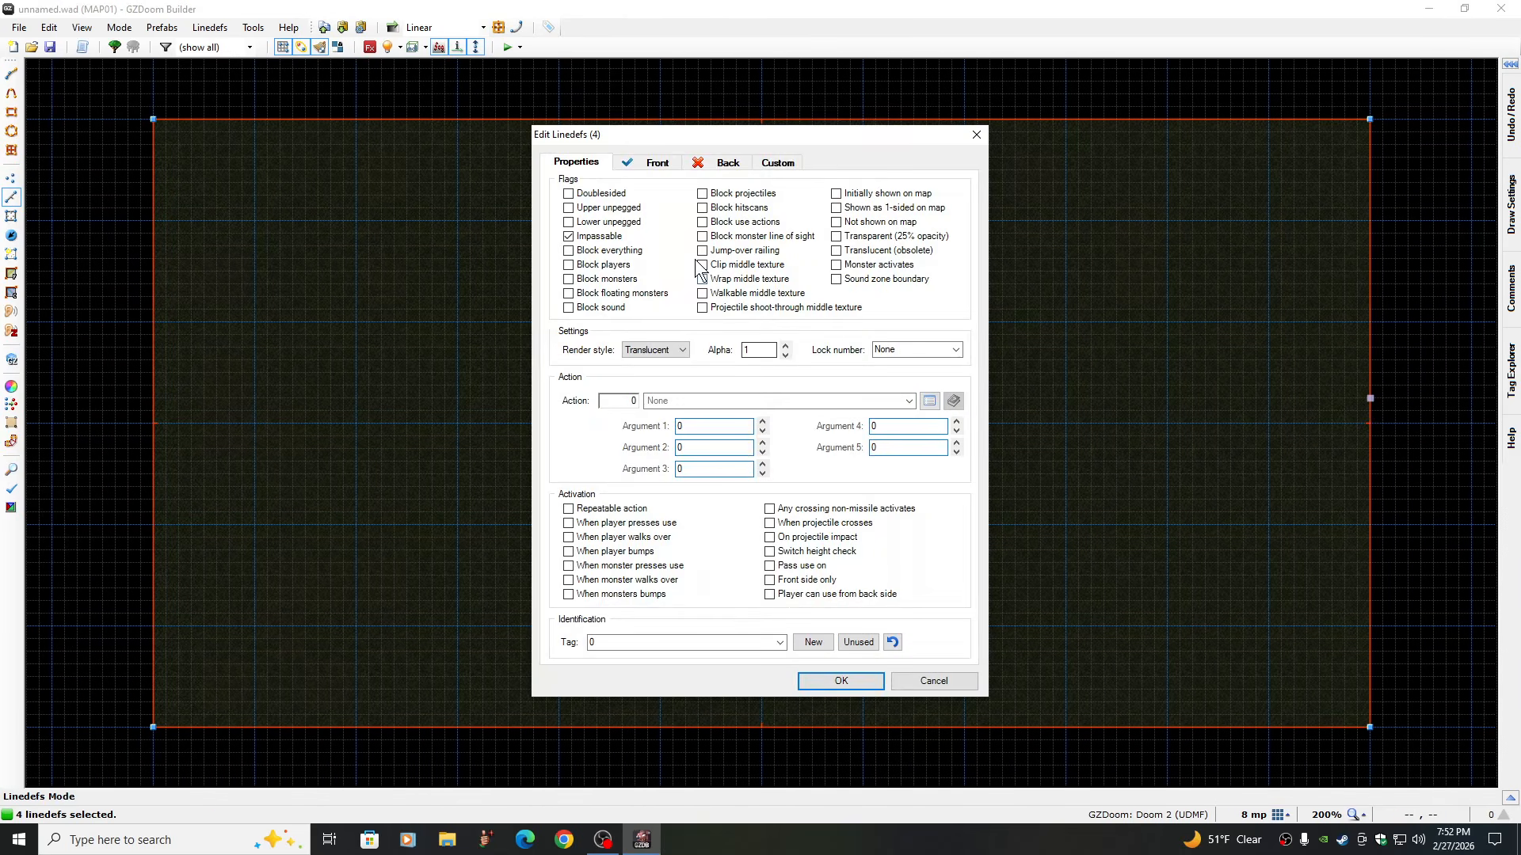
Assign the BLAKWAL1 texture to the front side's middle texture of the four selected linedefs
left_click(655, 162)
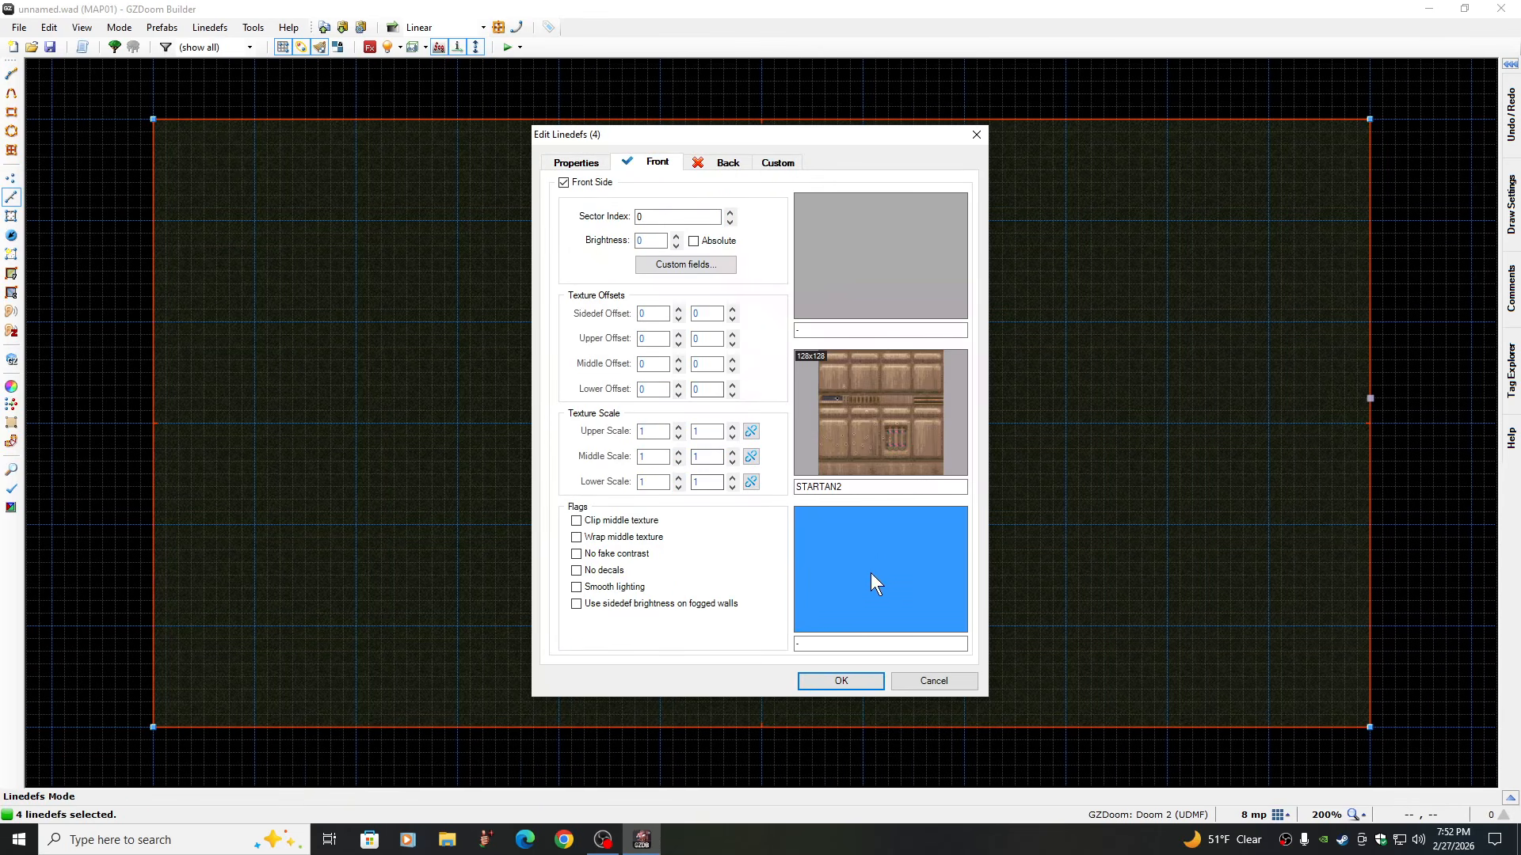
left_click(882, 398)
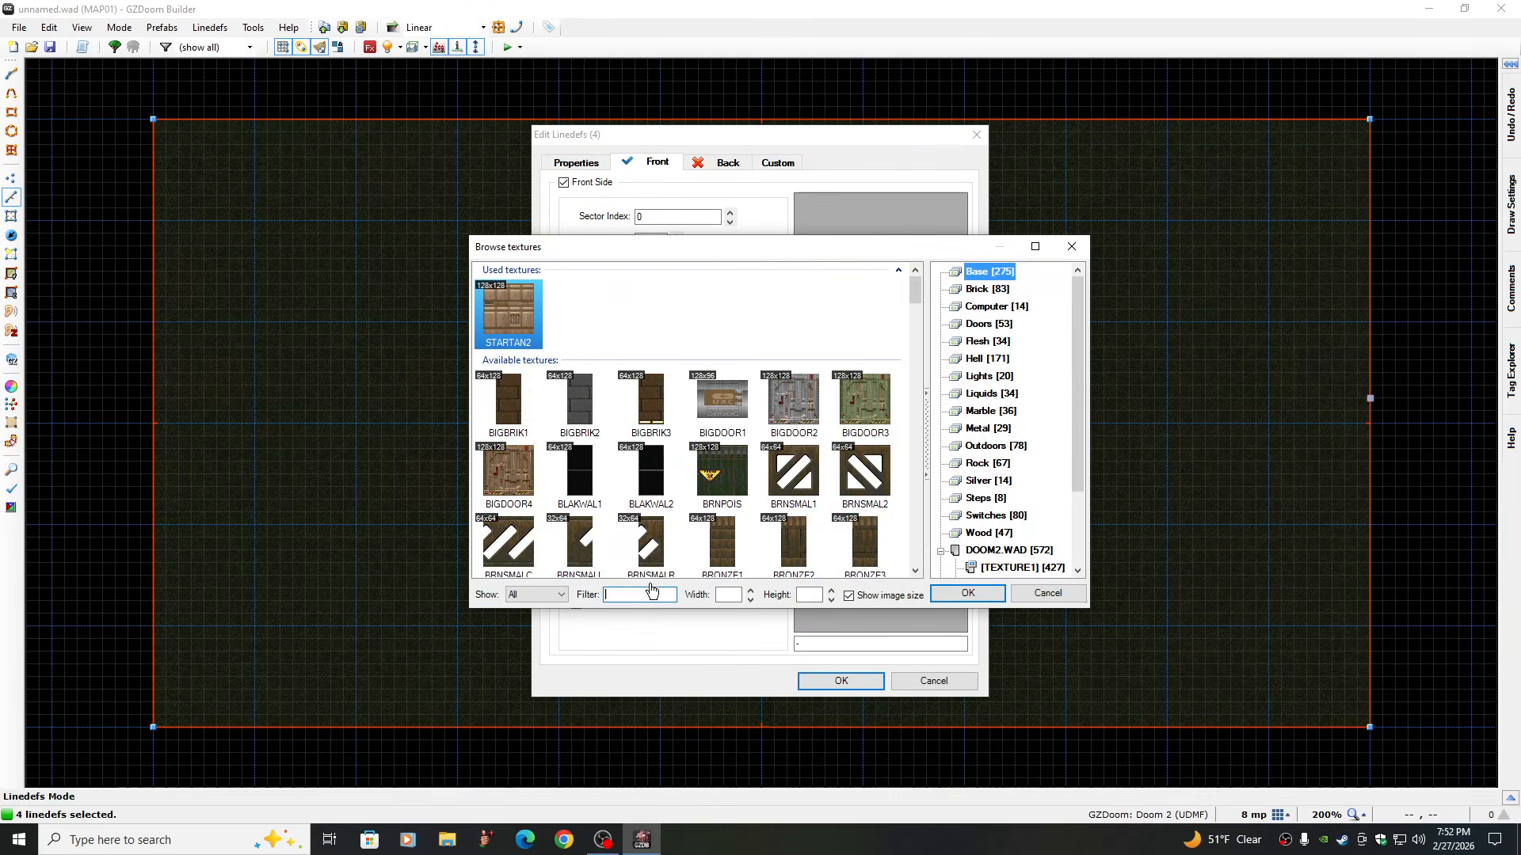
left_click(582, 479)
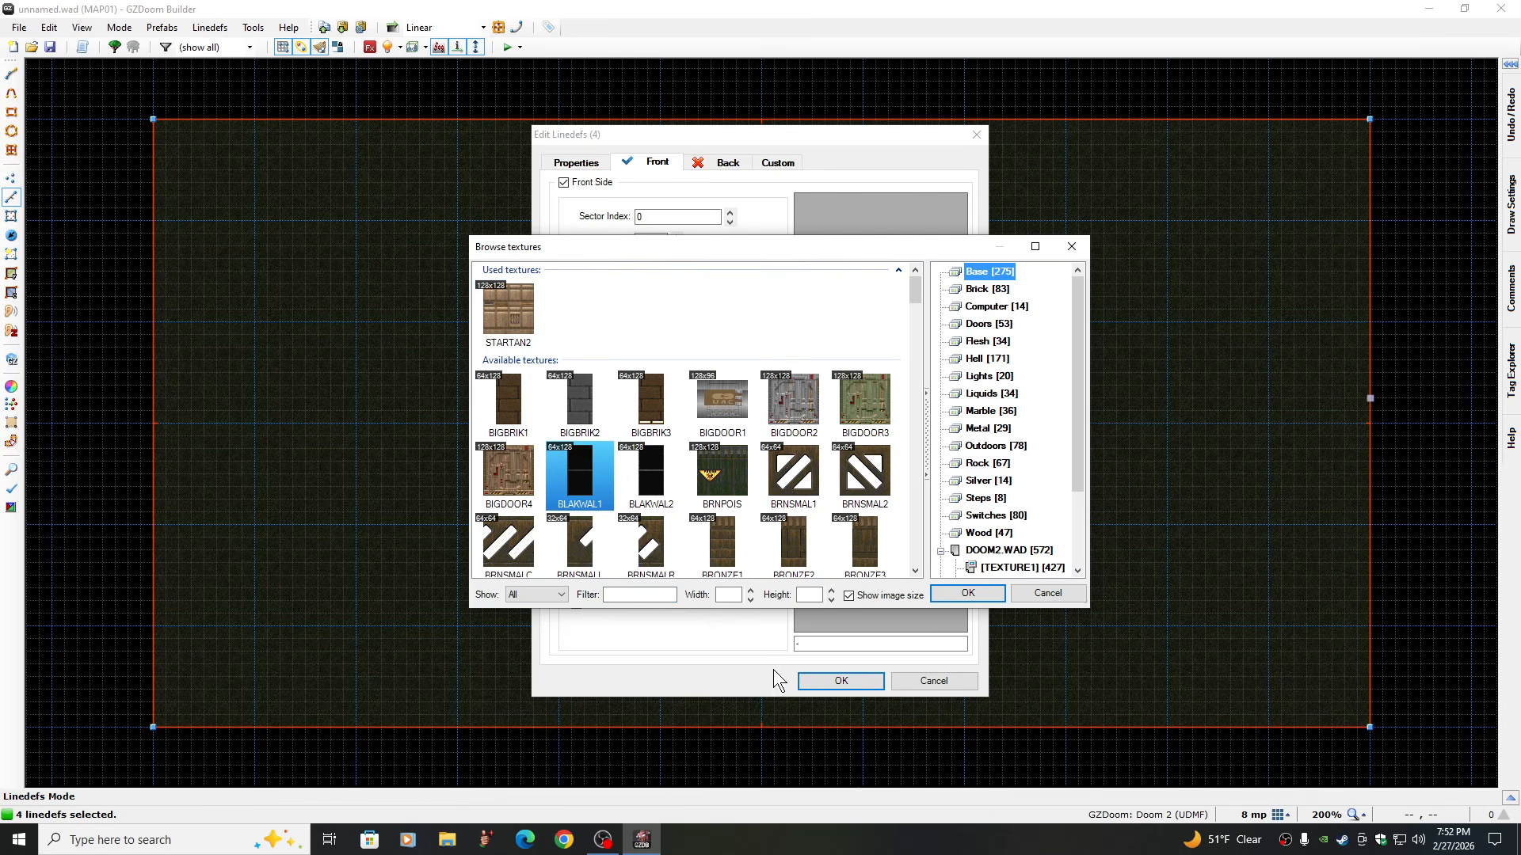
left_click(970, 592)
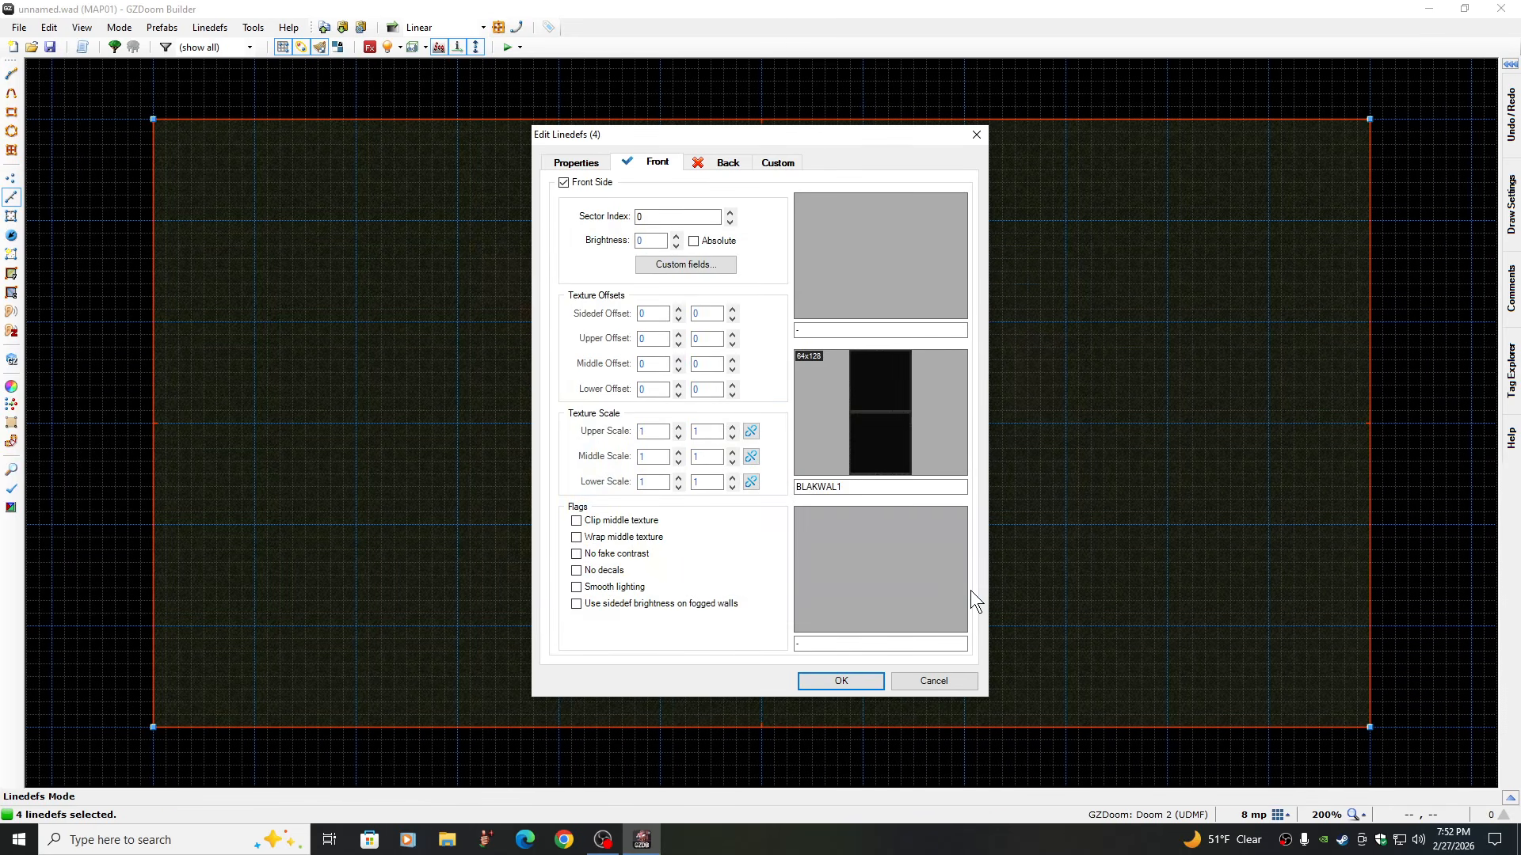
Assign action 9 (Line Horizon) to the four boundary linedefs and apply the linedef changes
left_click(575, 163)
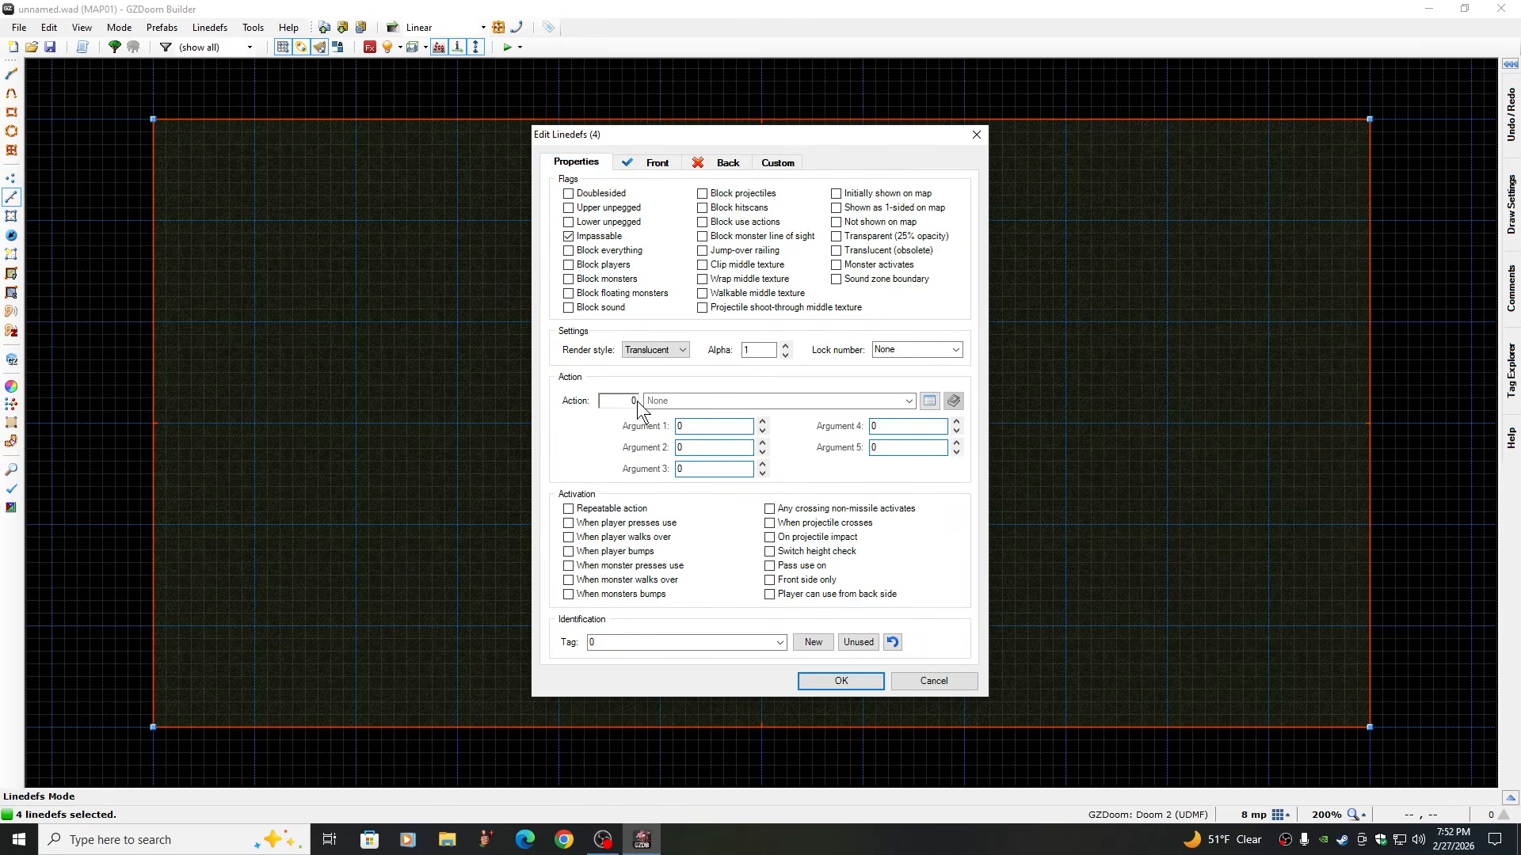
left_click(635, 400)
type("9")
left_click(841, 682)
left_click(844, 691)
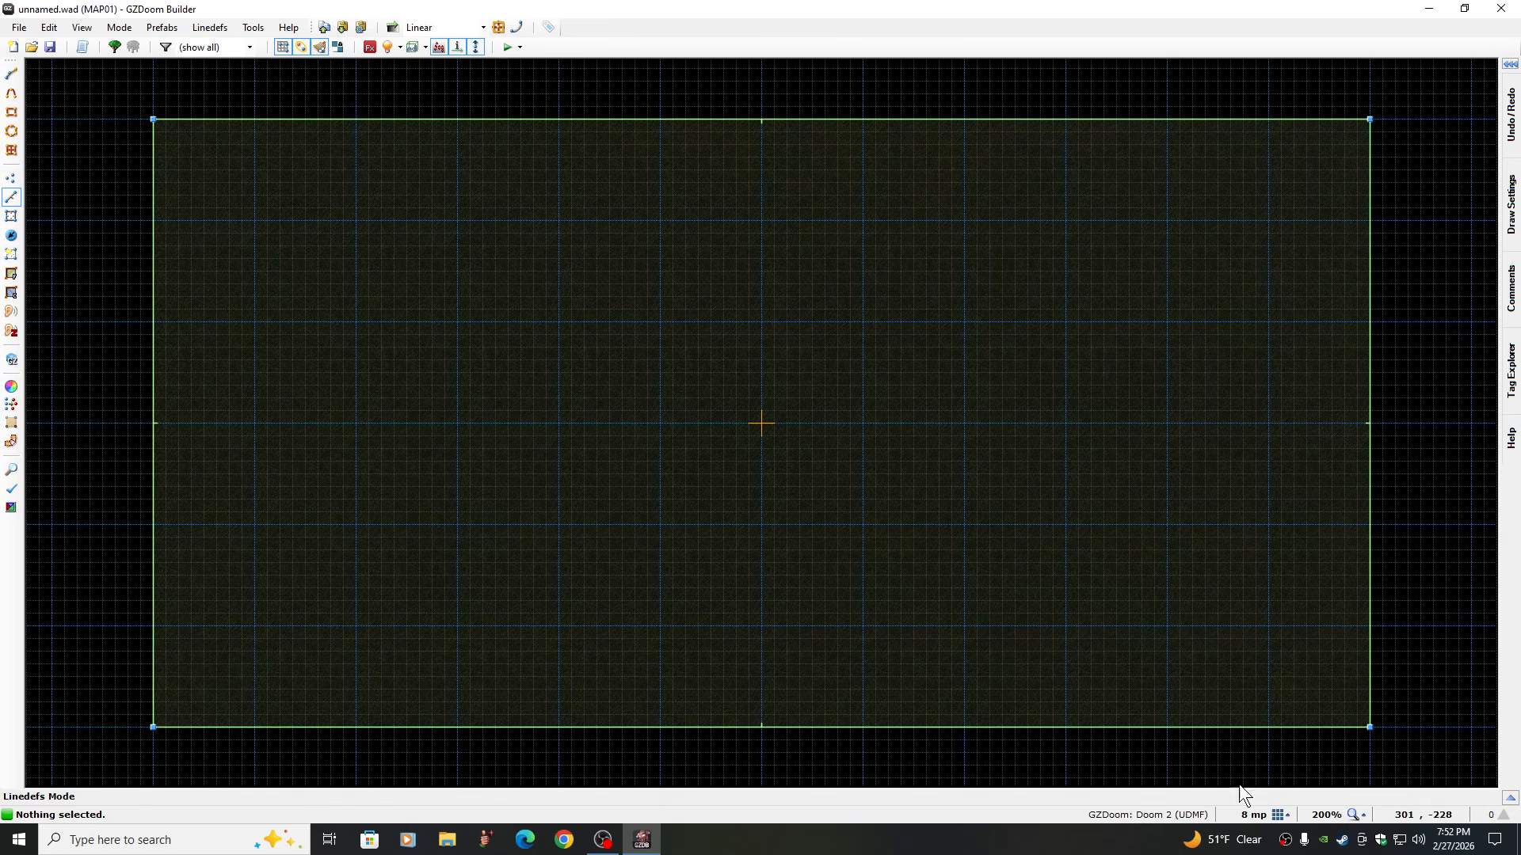
Show a 1024 mp grid and examine the sector's size and position against it
left_click(1354, 816)
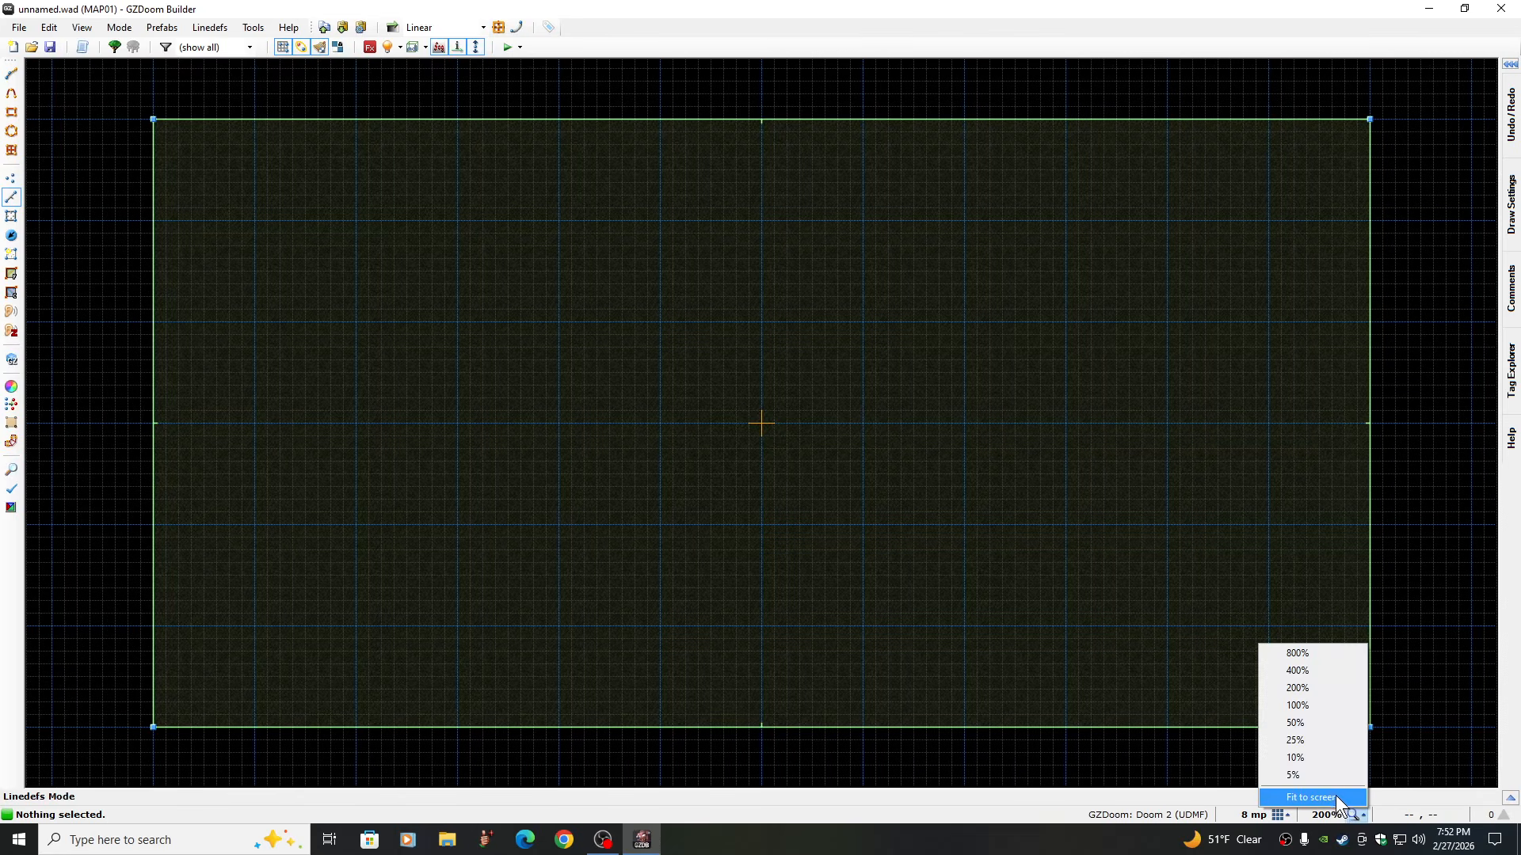
left_click(1334, 795)
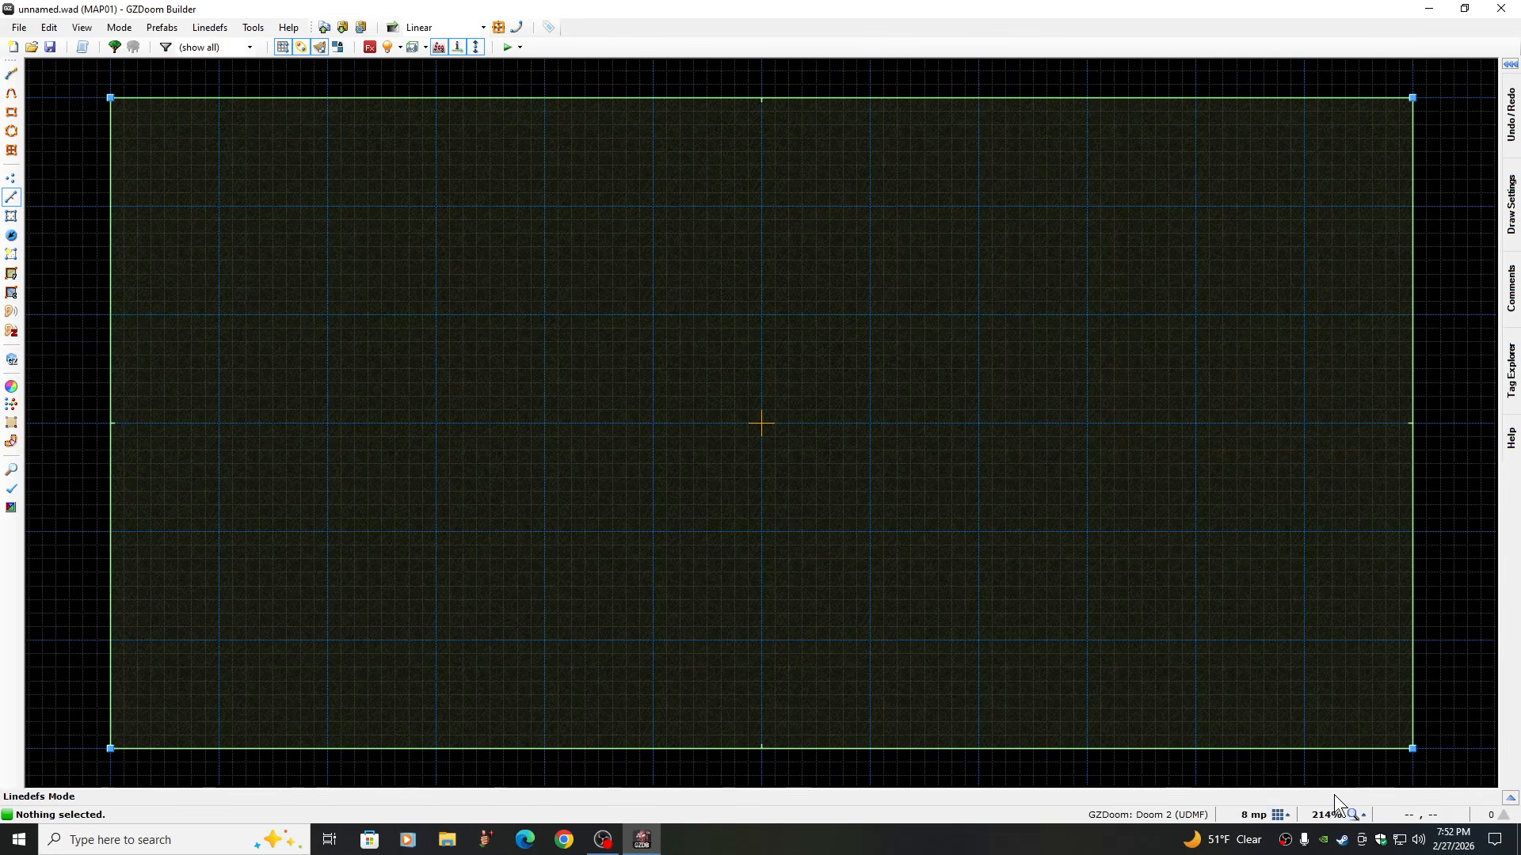
left_click(1280, 815)
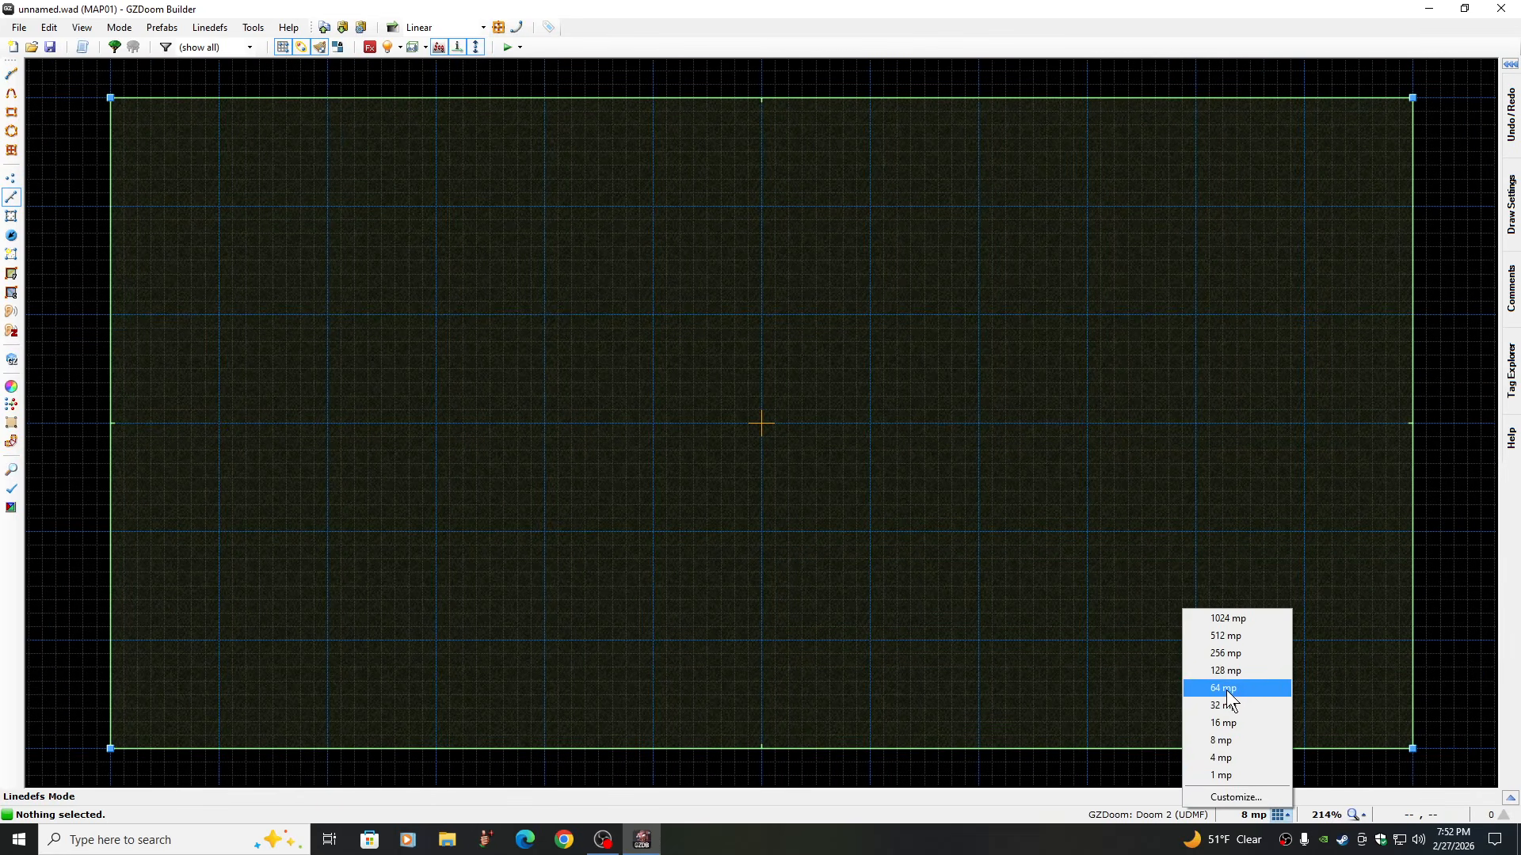
left_click(1233, 620)
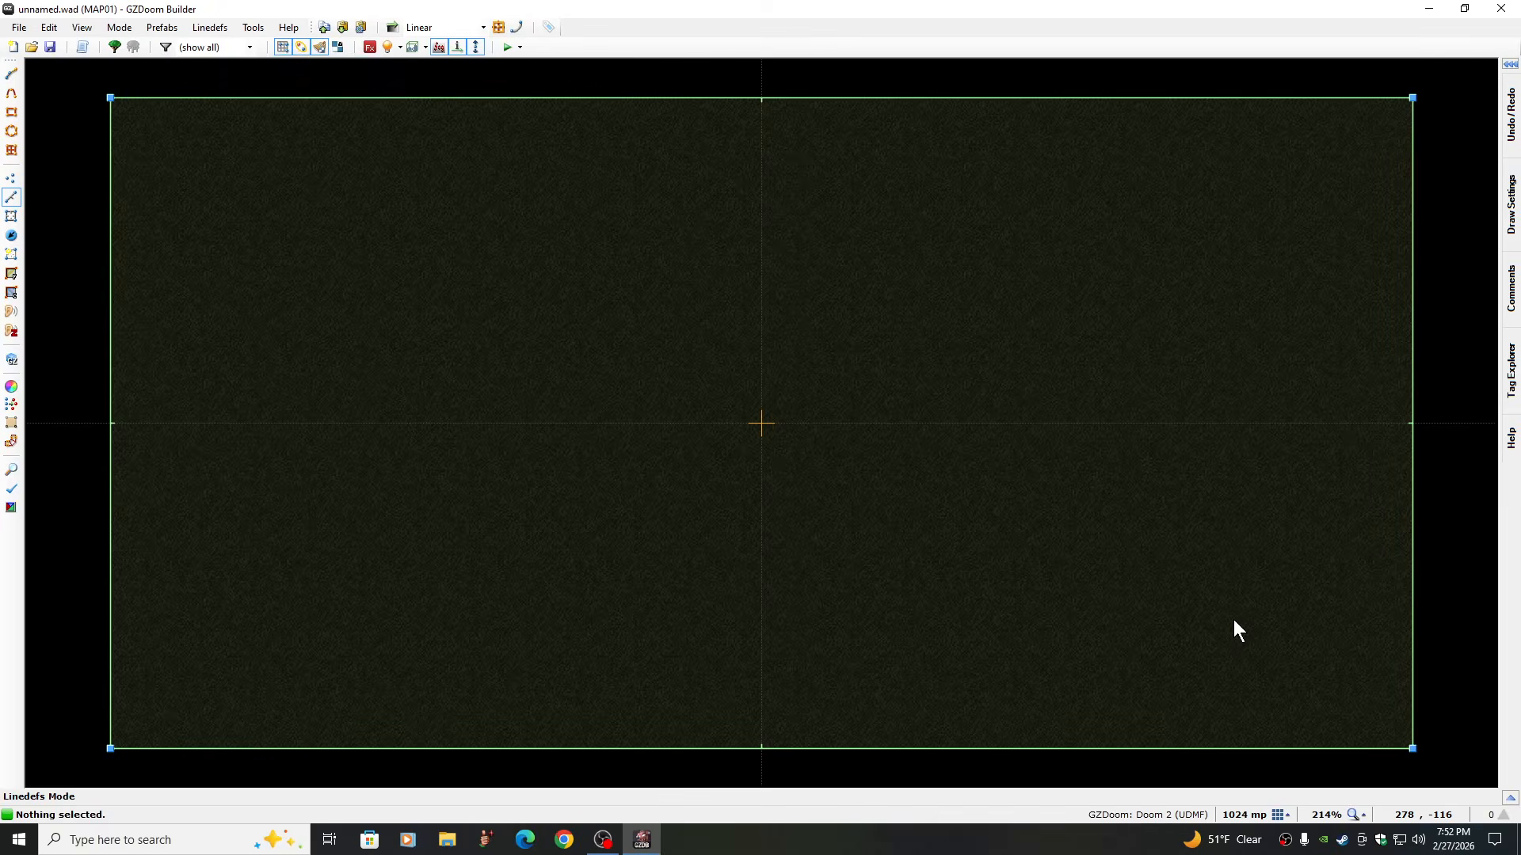
scroll(1234, 621, "up", 2)
scroll(1234, 621, "down", 5)
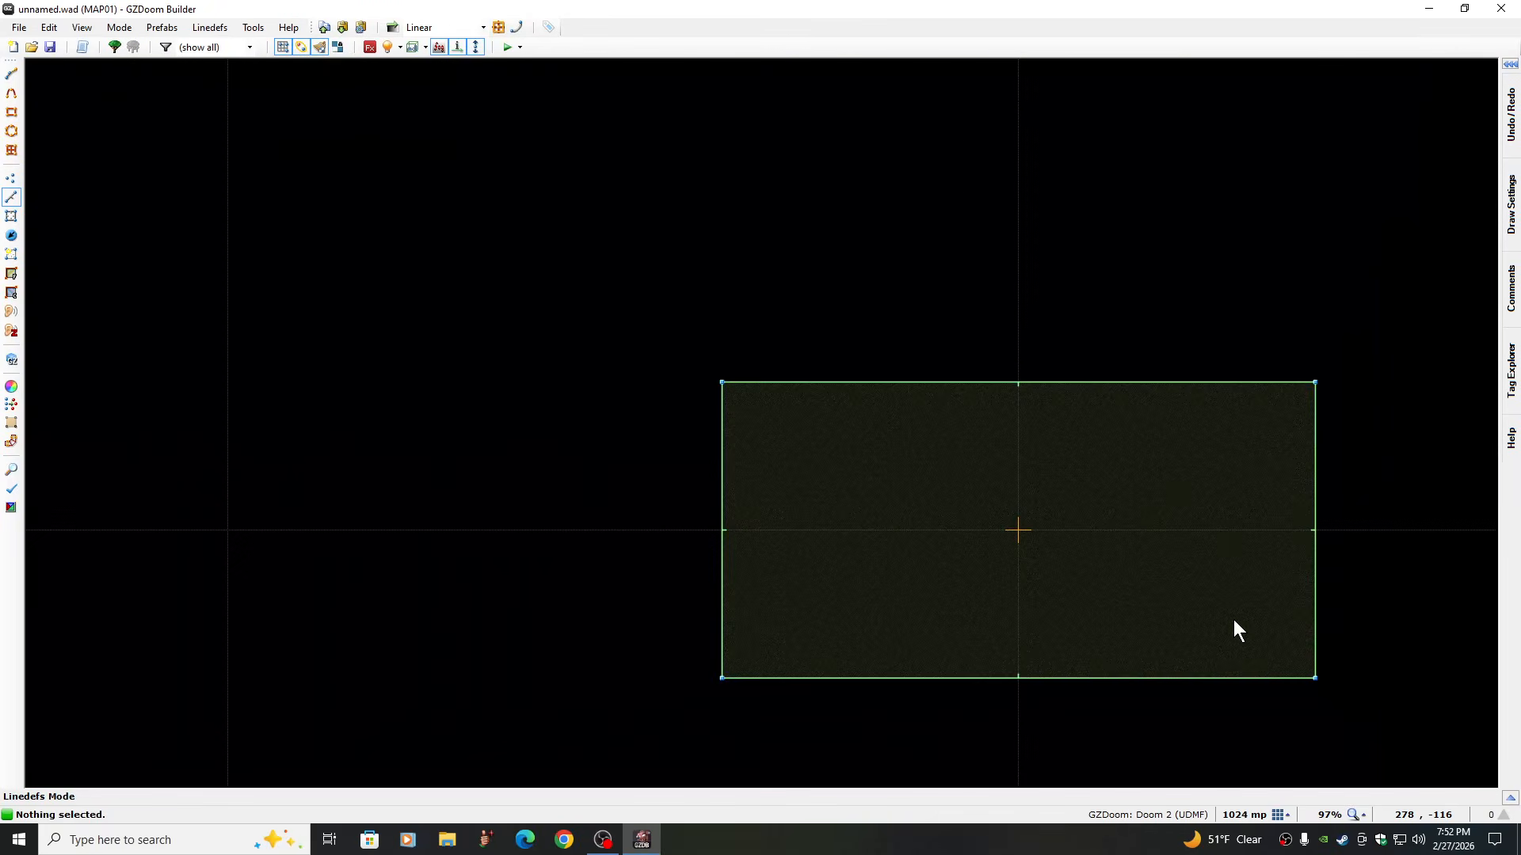
scroll(1234, 621, "down", 3)
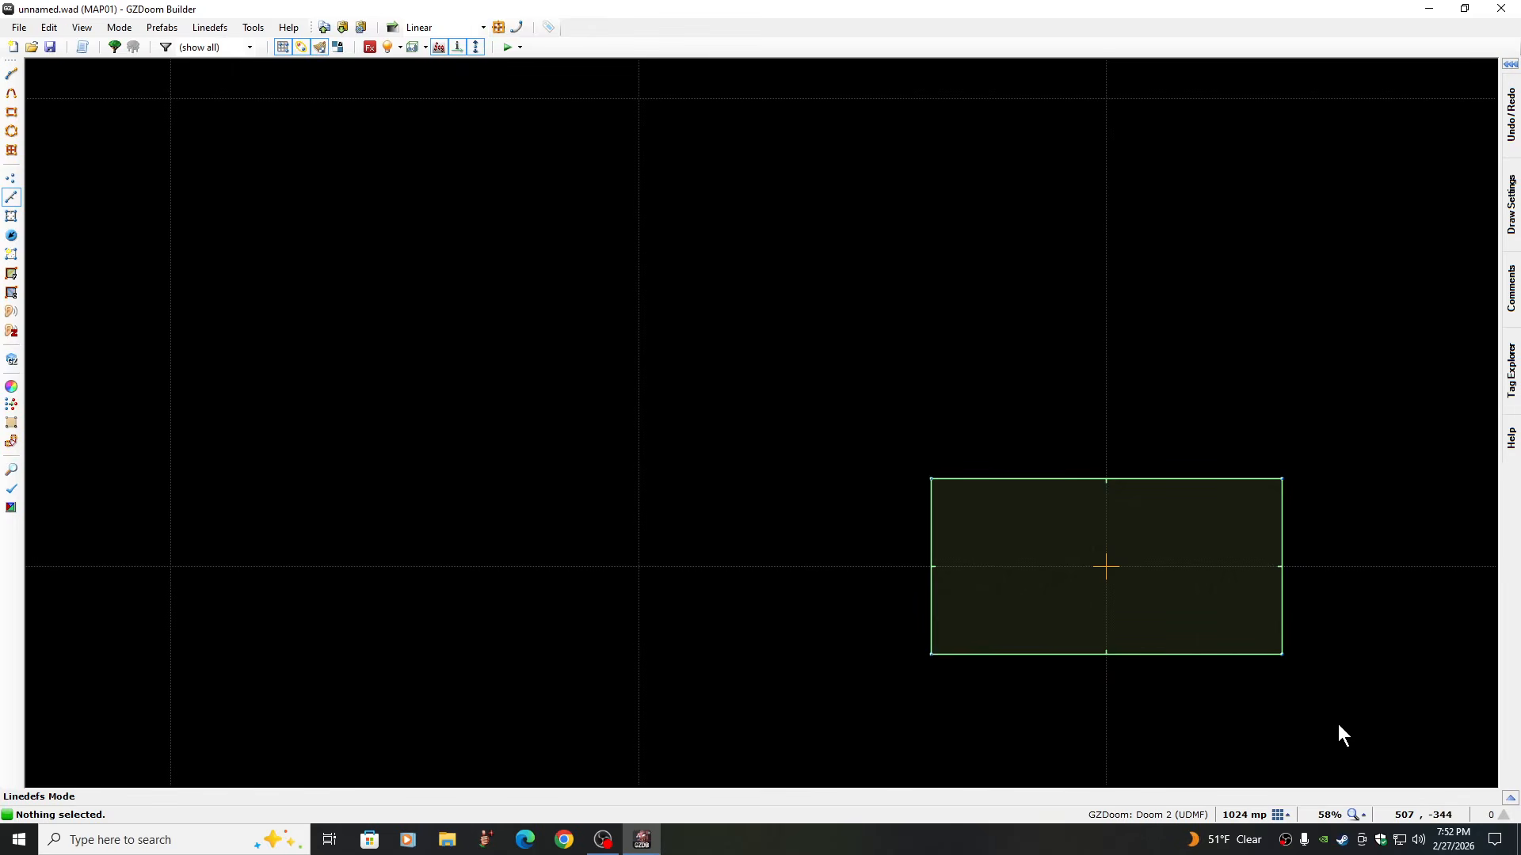
key("Right")
key("Right")
key("Right")
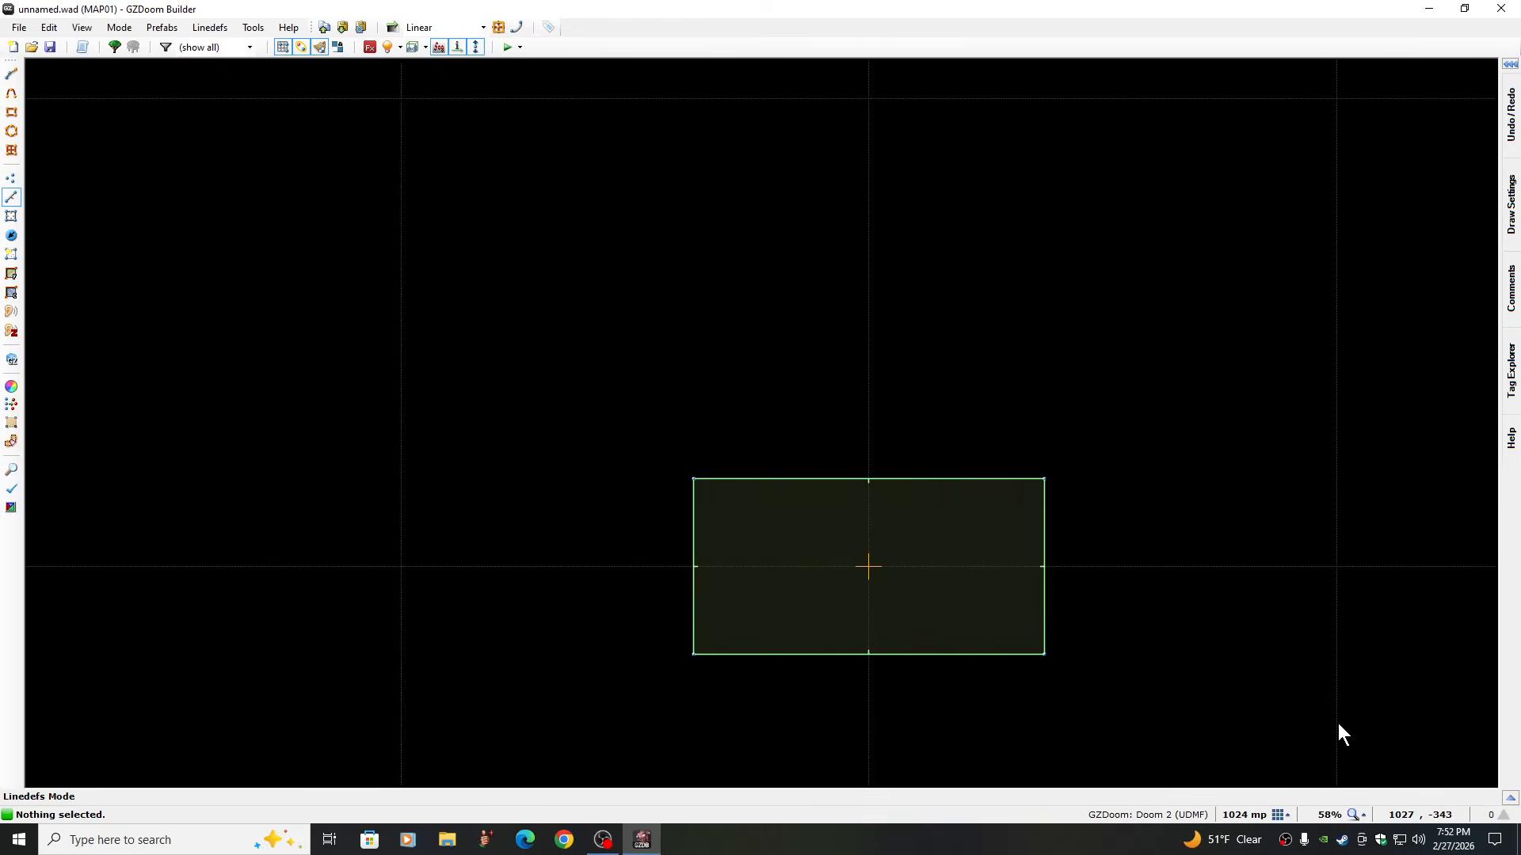
key("Right")
key("Down")
key("Down")
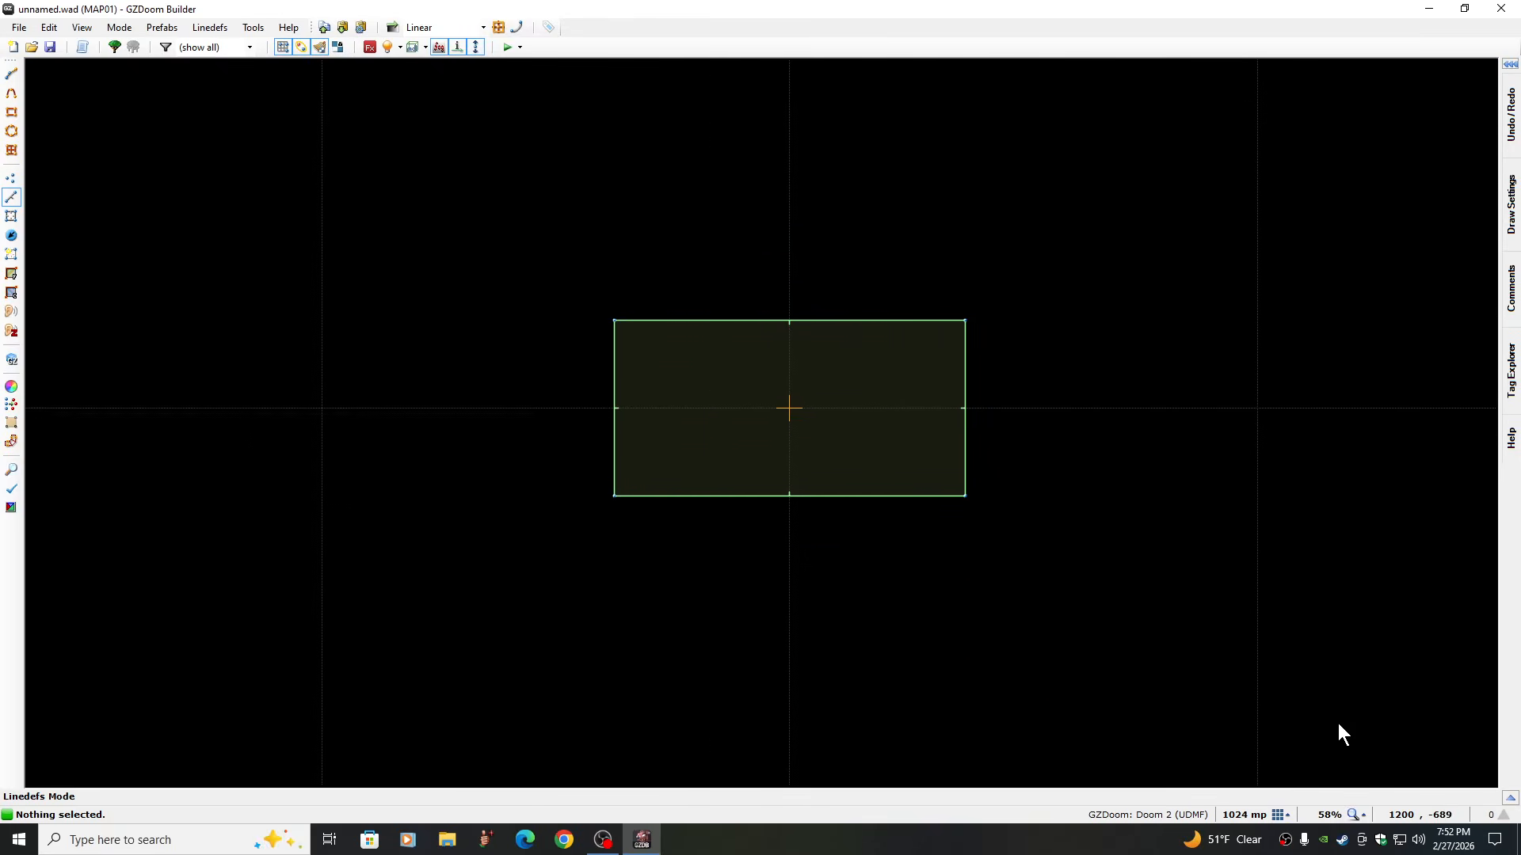
key("Right")
key("Down")
key("Up")
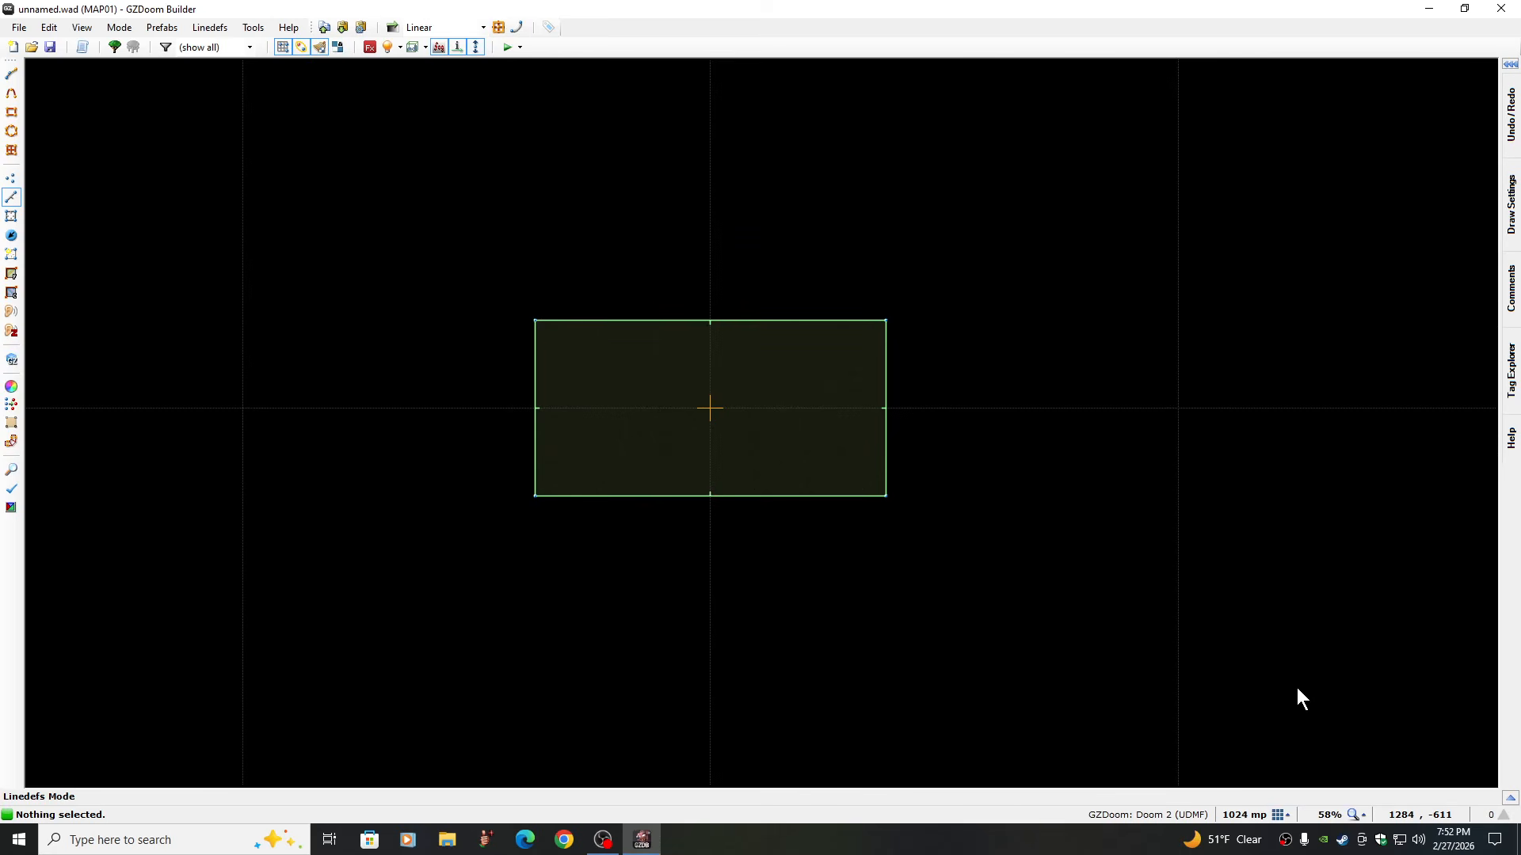
scroll(1296, 689, "down", 2)
key("Right")
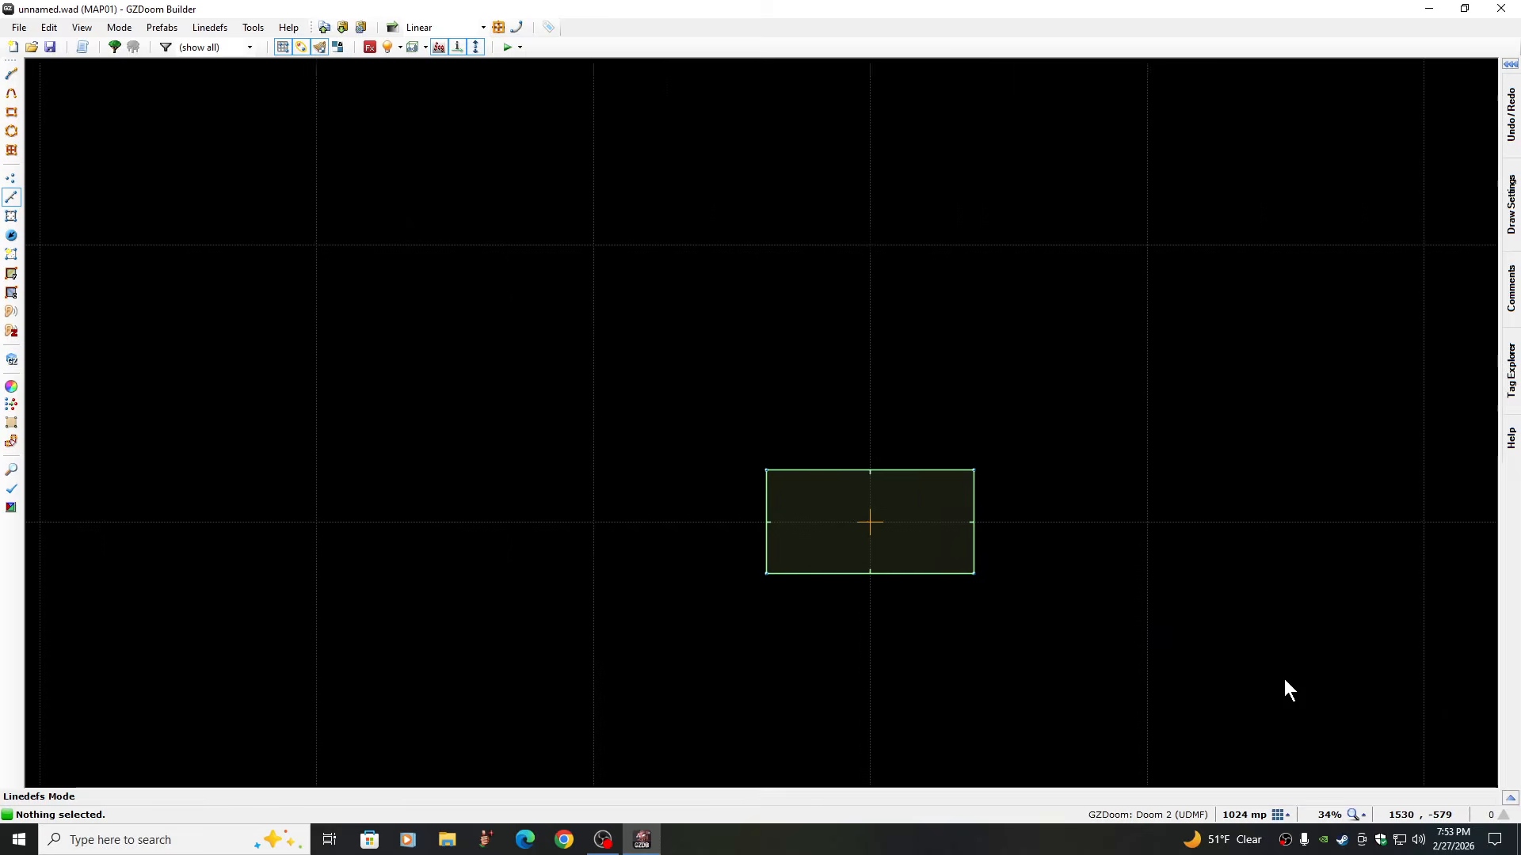
key("Right")
key("Right")
key("Down")
key("Down")
key("Up")
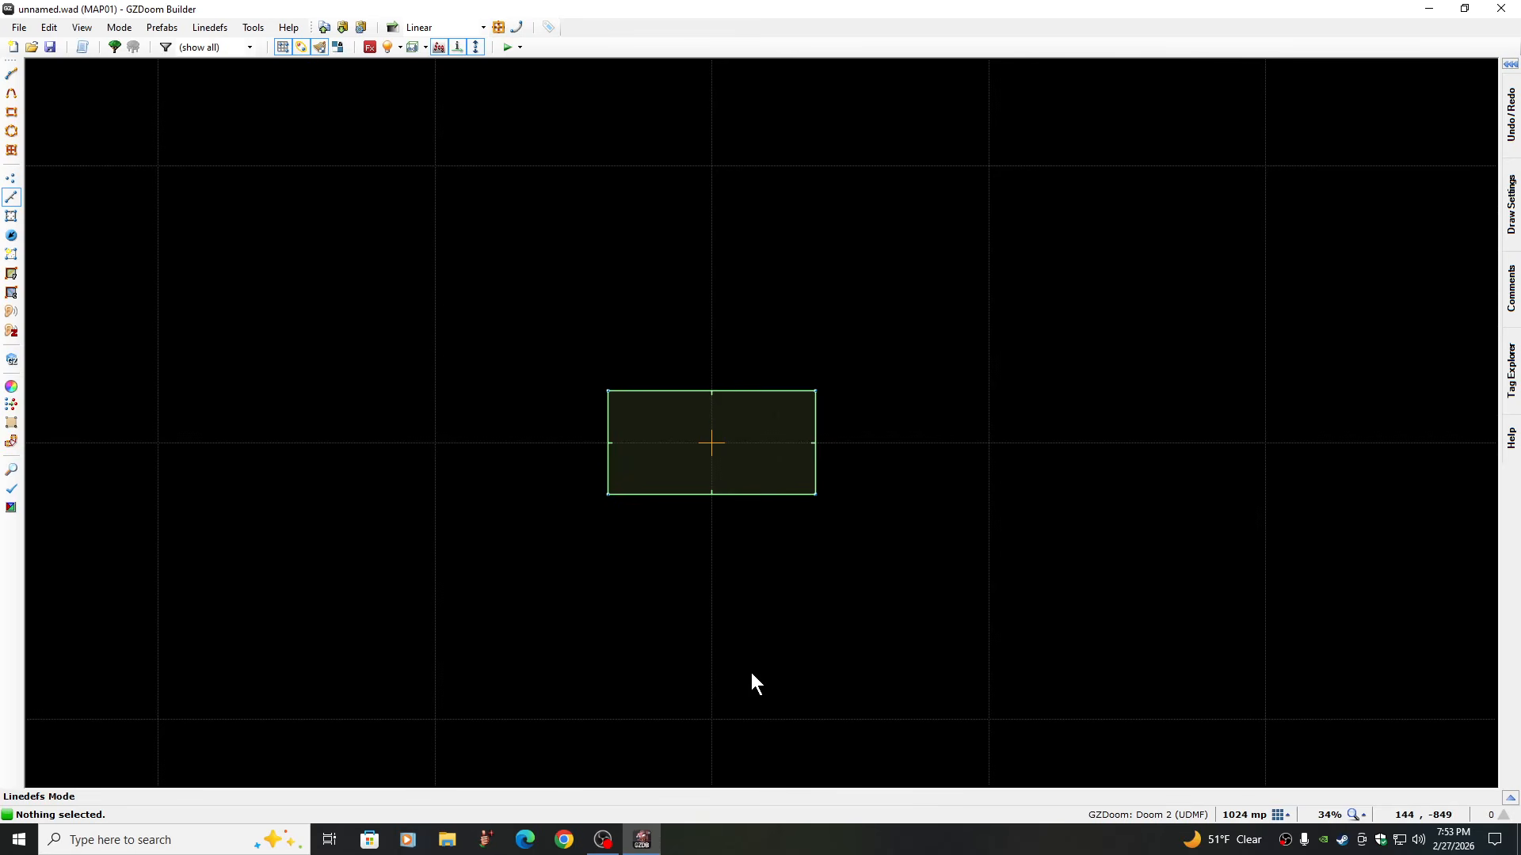
Set the grid size to 16 mp and extend the sector northward by moving its north linedef to about y = 512
left_click(1281, 815)
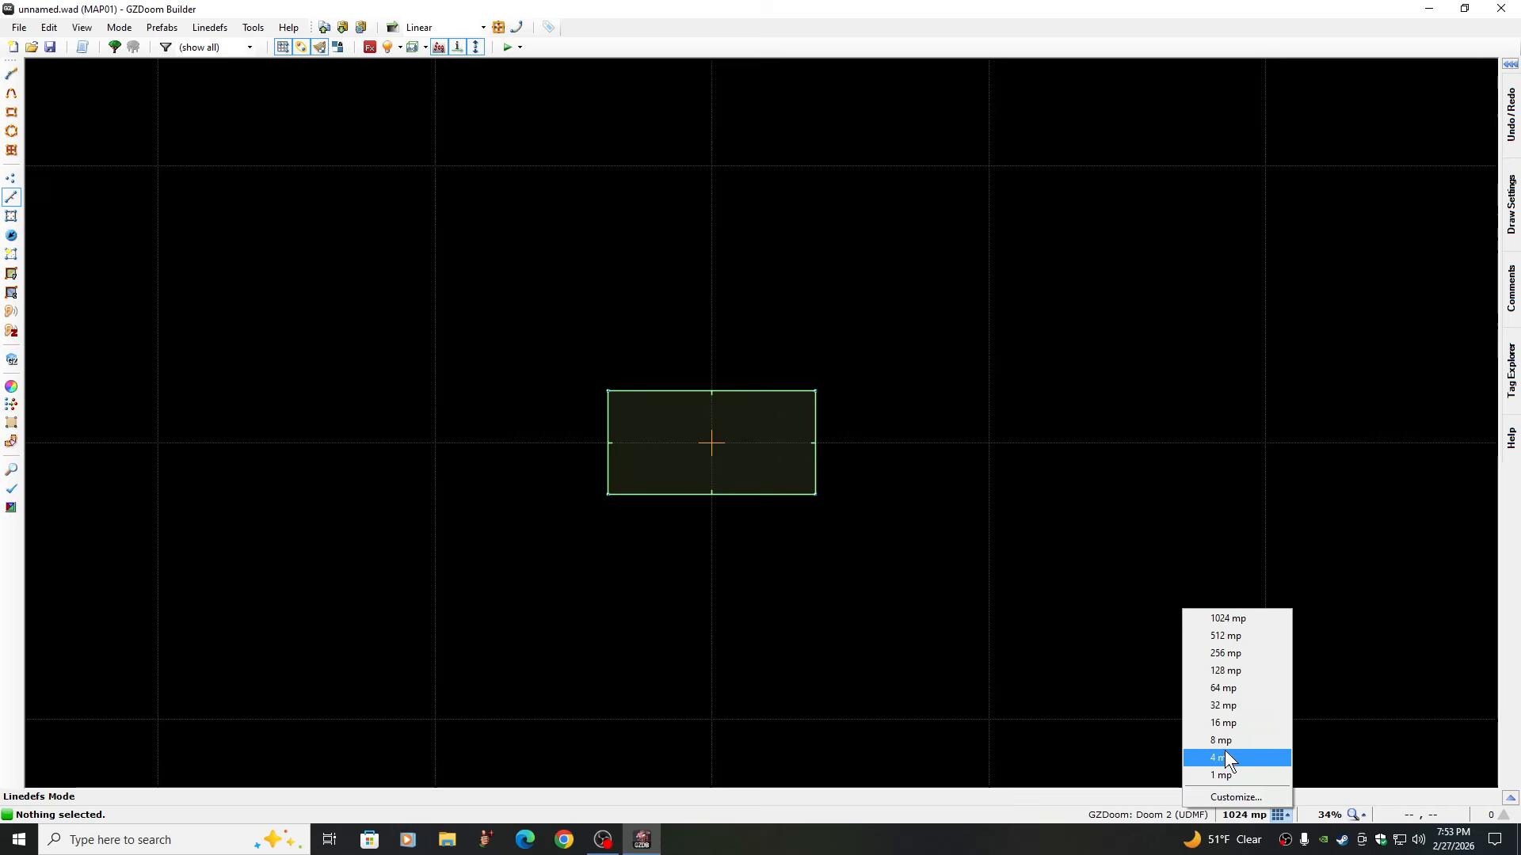
left_click(1223, 723)
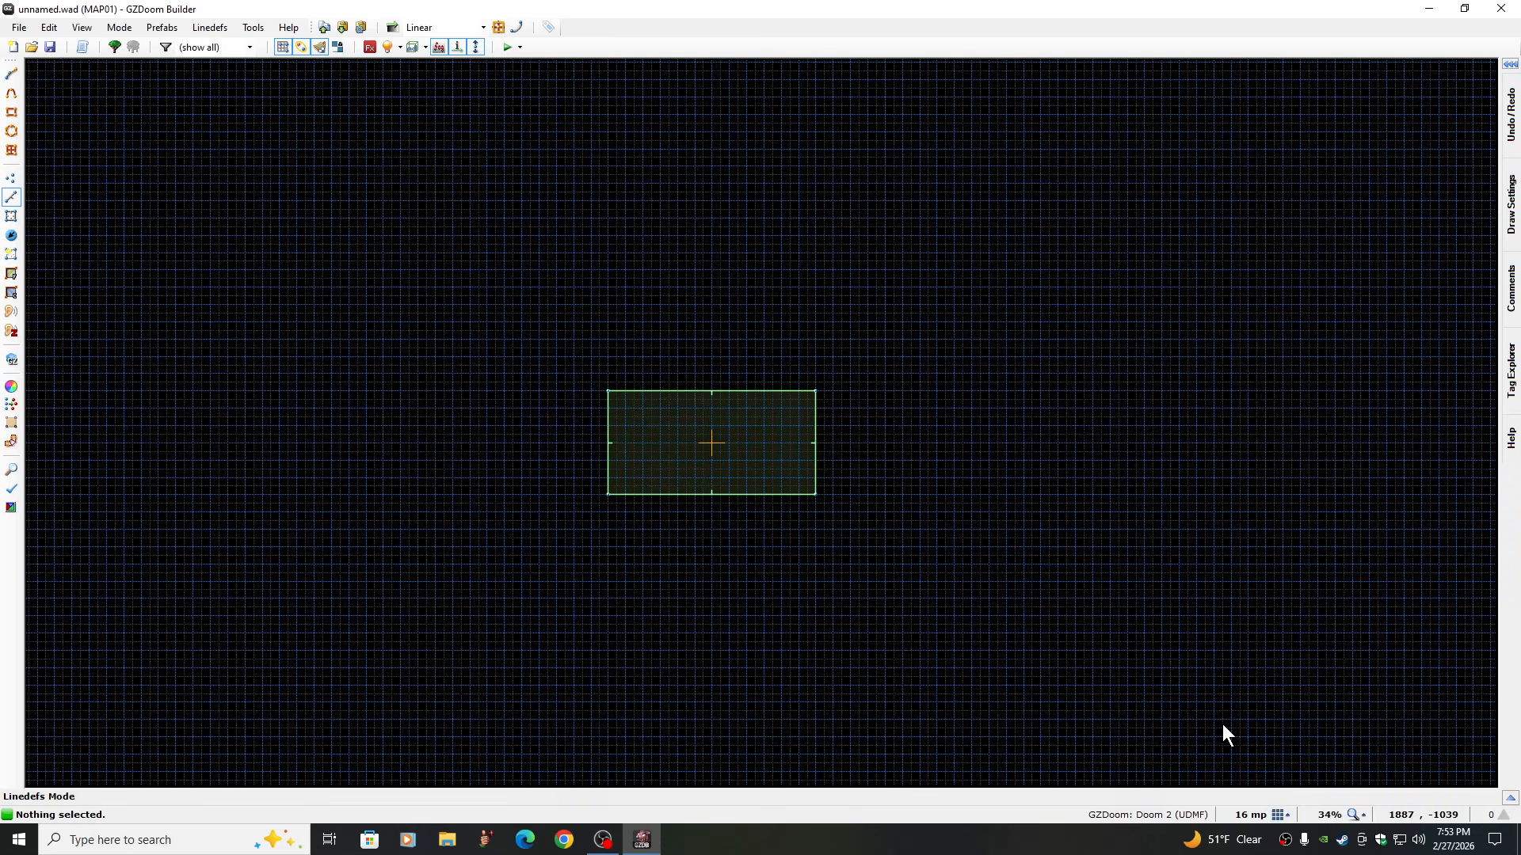
left_click(1355, 815)
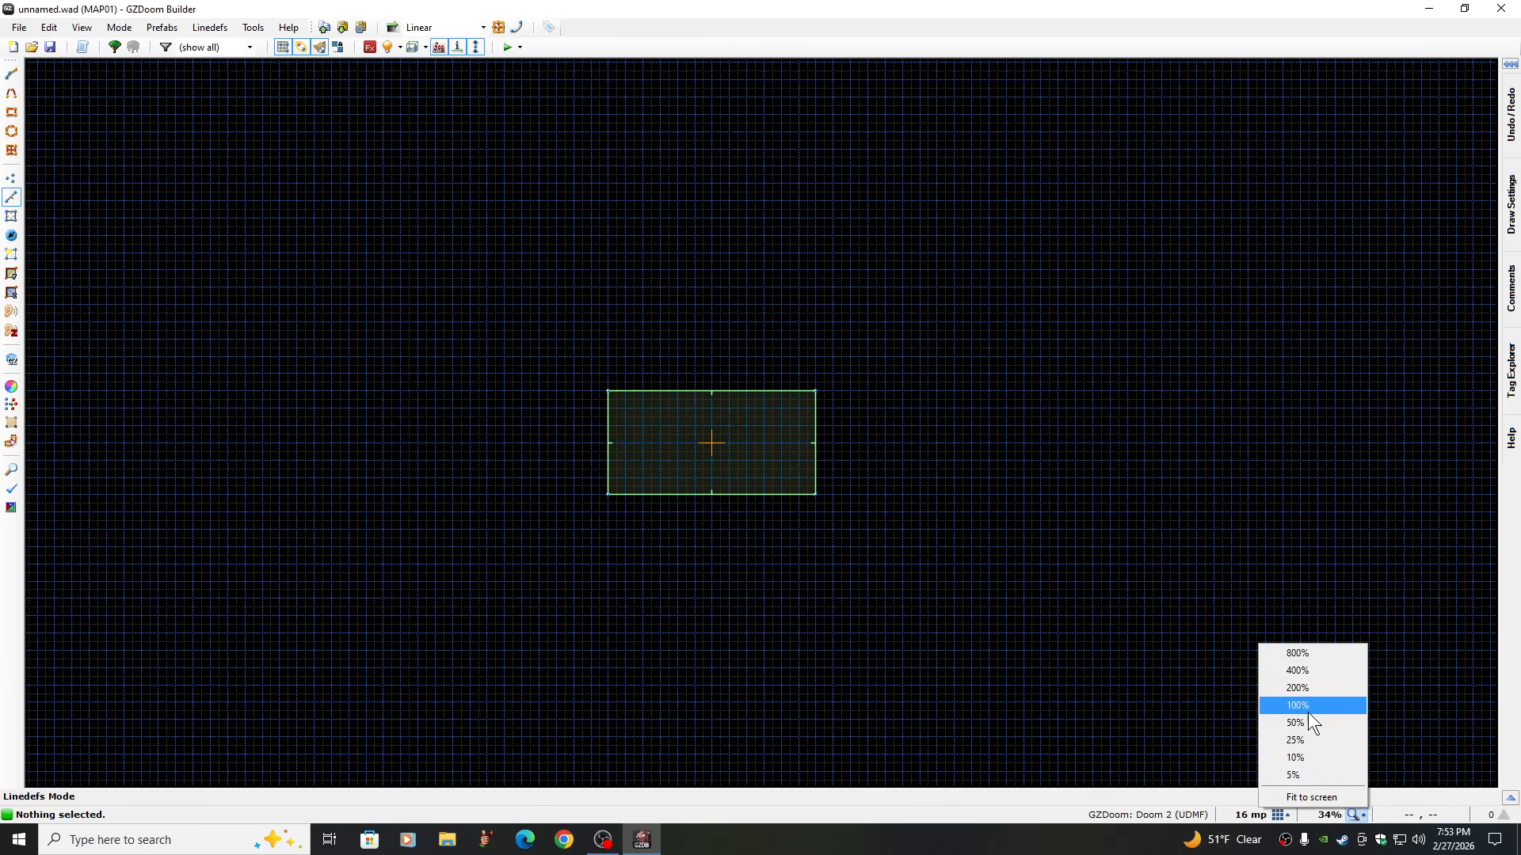
left_click(1306, 687)
key("Left")
key("Right")
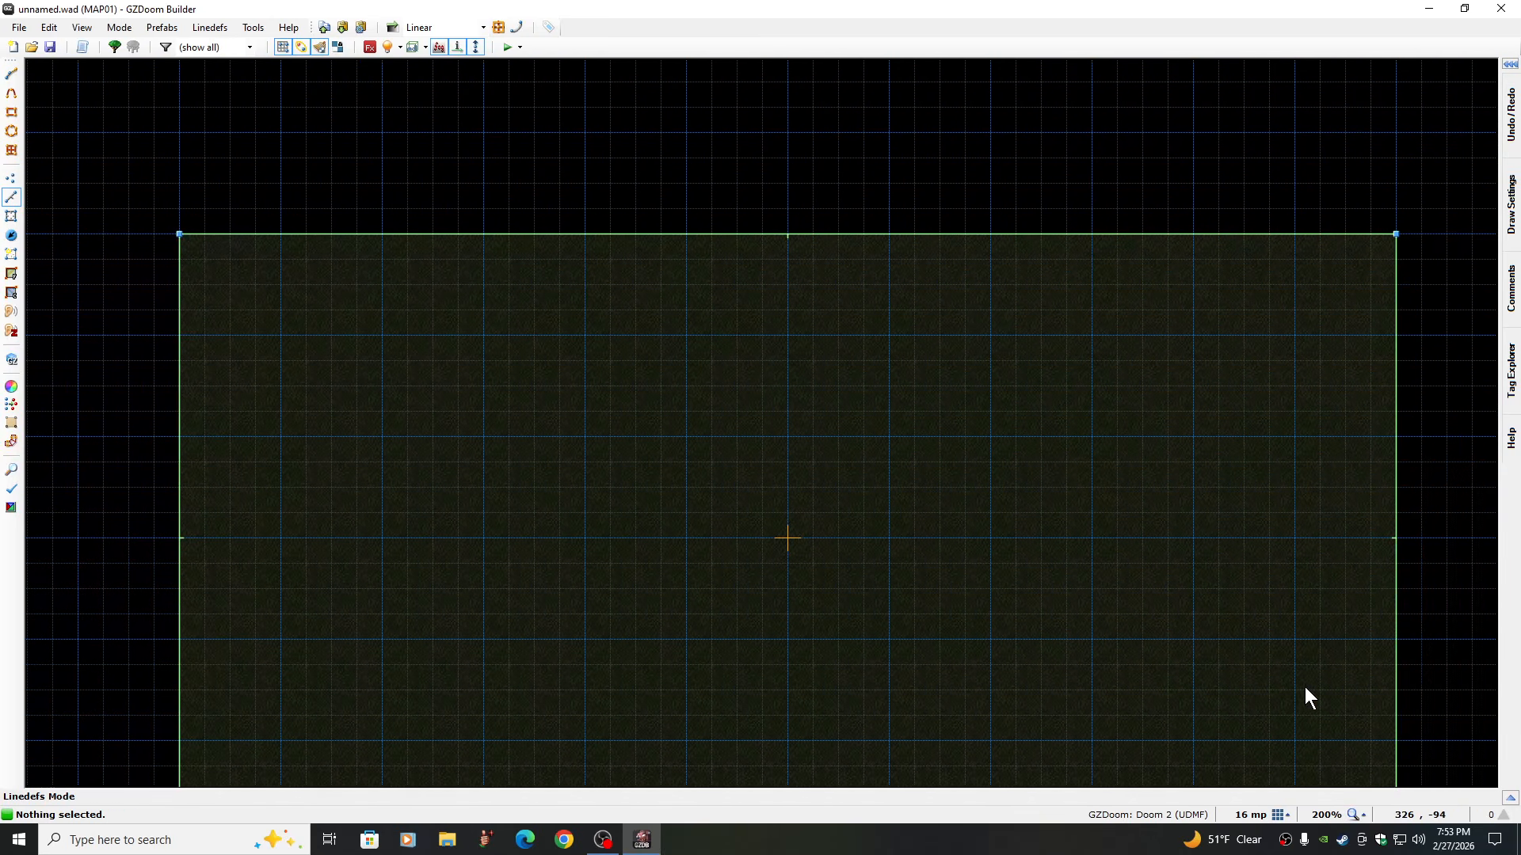
key("Up")
key("Up")
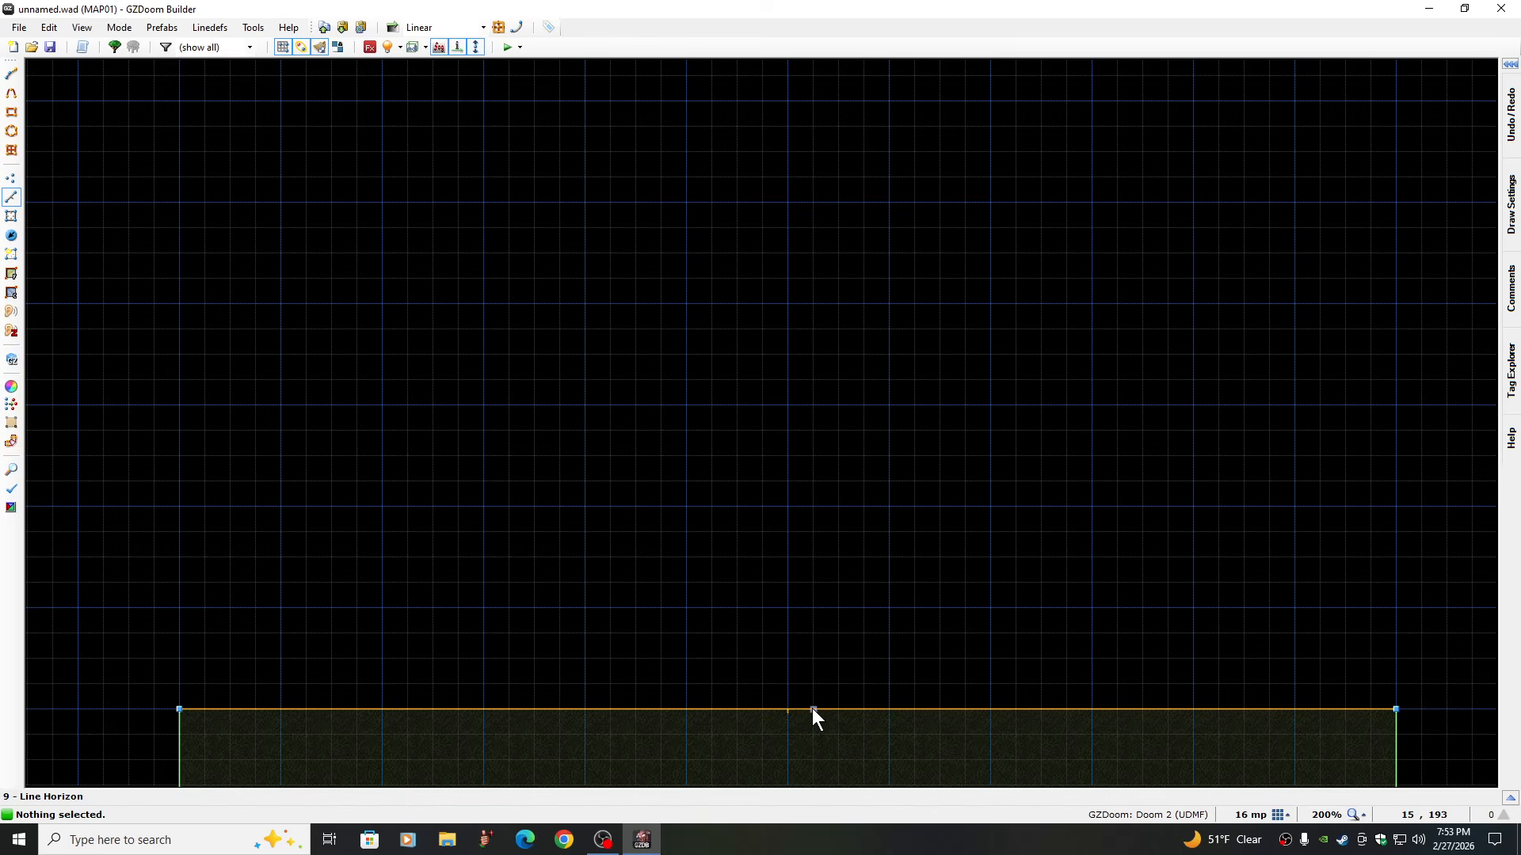
key("e")
left_click_drag(815, 717, 811, 507)
key("Return")
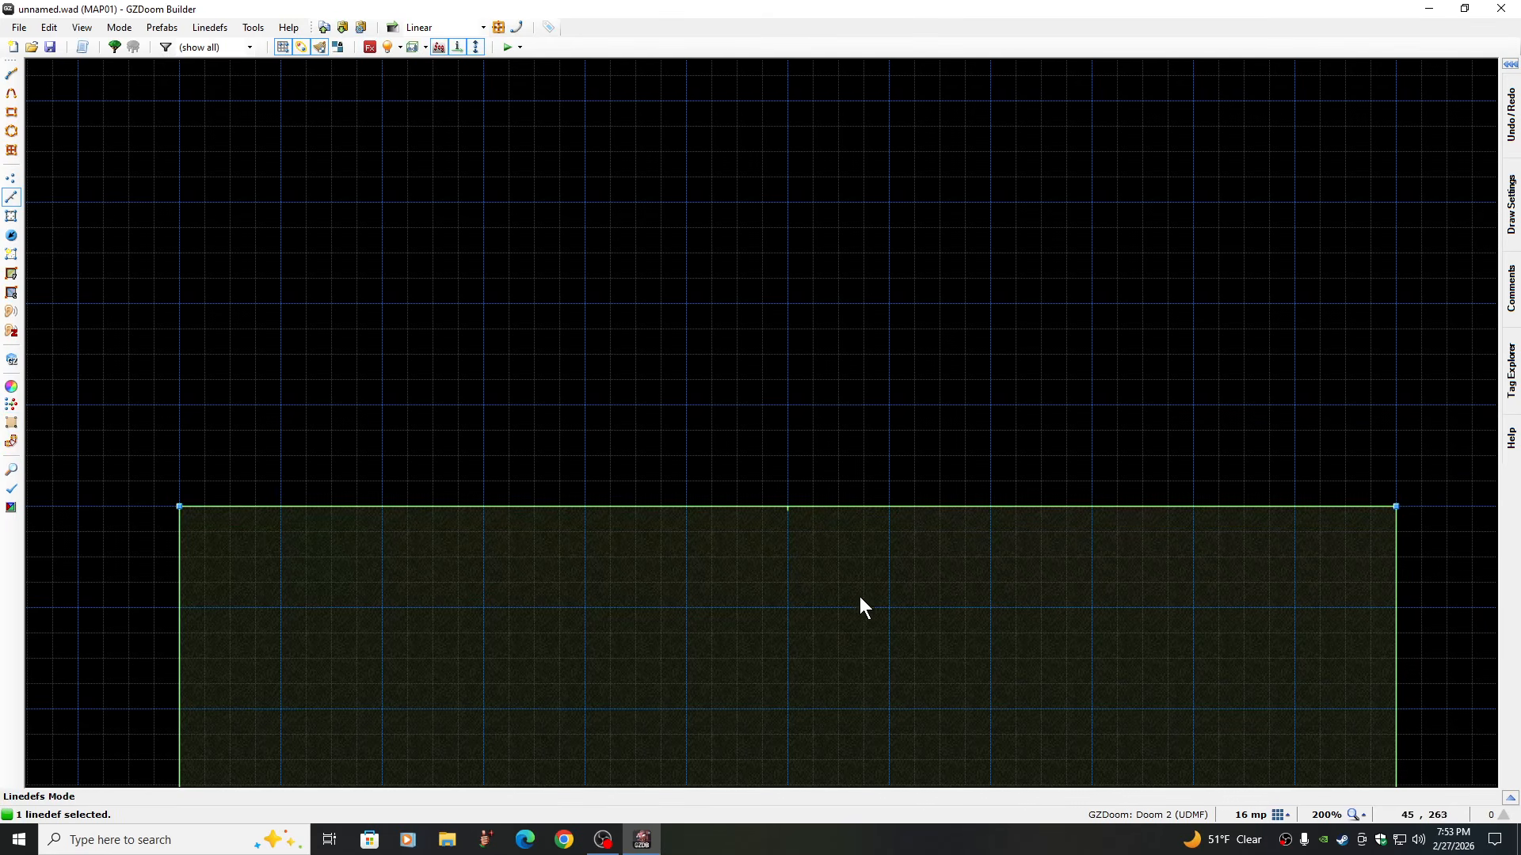
key("e")
left_click_drag(838, 513, 829, 202)
key("Return")
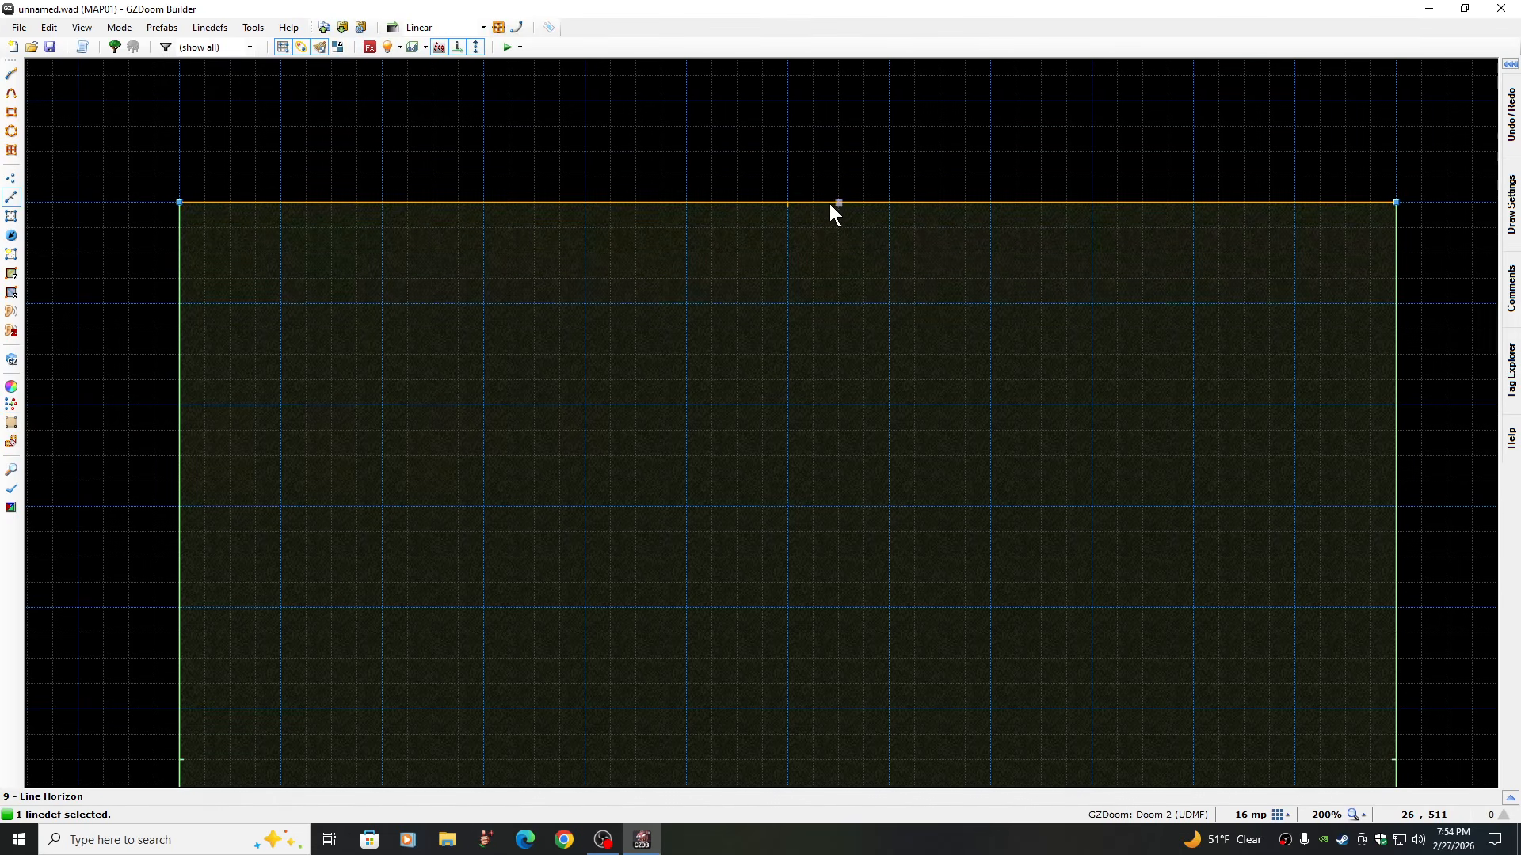
Move the sector's north linedef farther north by about 320 units, to about y = 832
key("Up")
key("Up")
key("Up")
key("Up")
key("Up")
key("Up")
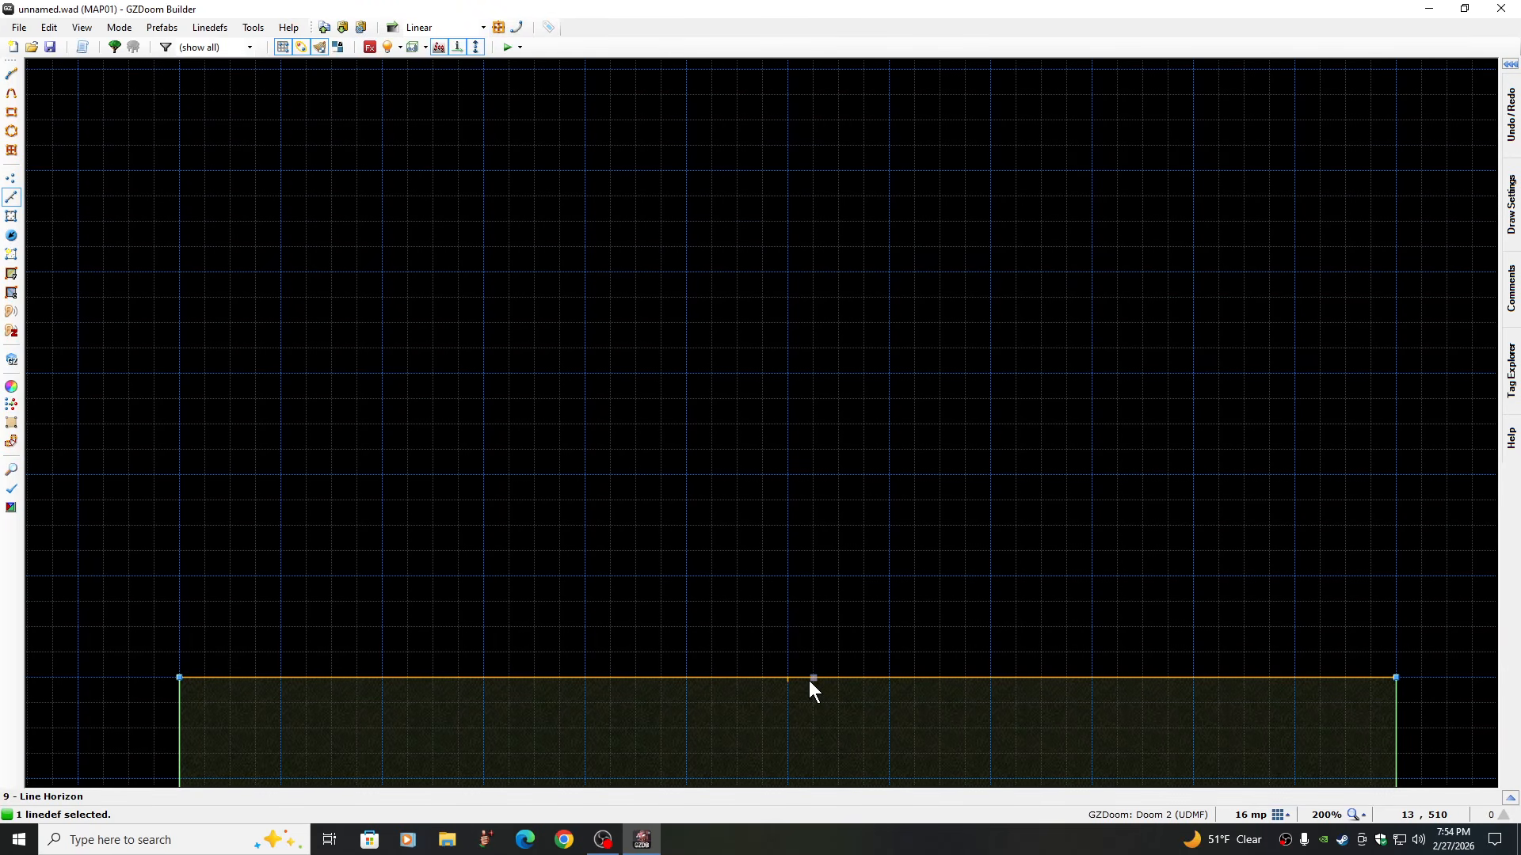
key("e")
left_click_drag(811, 688, 808, 182)
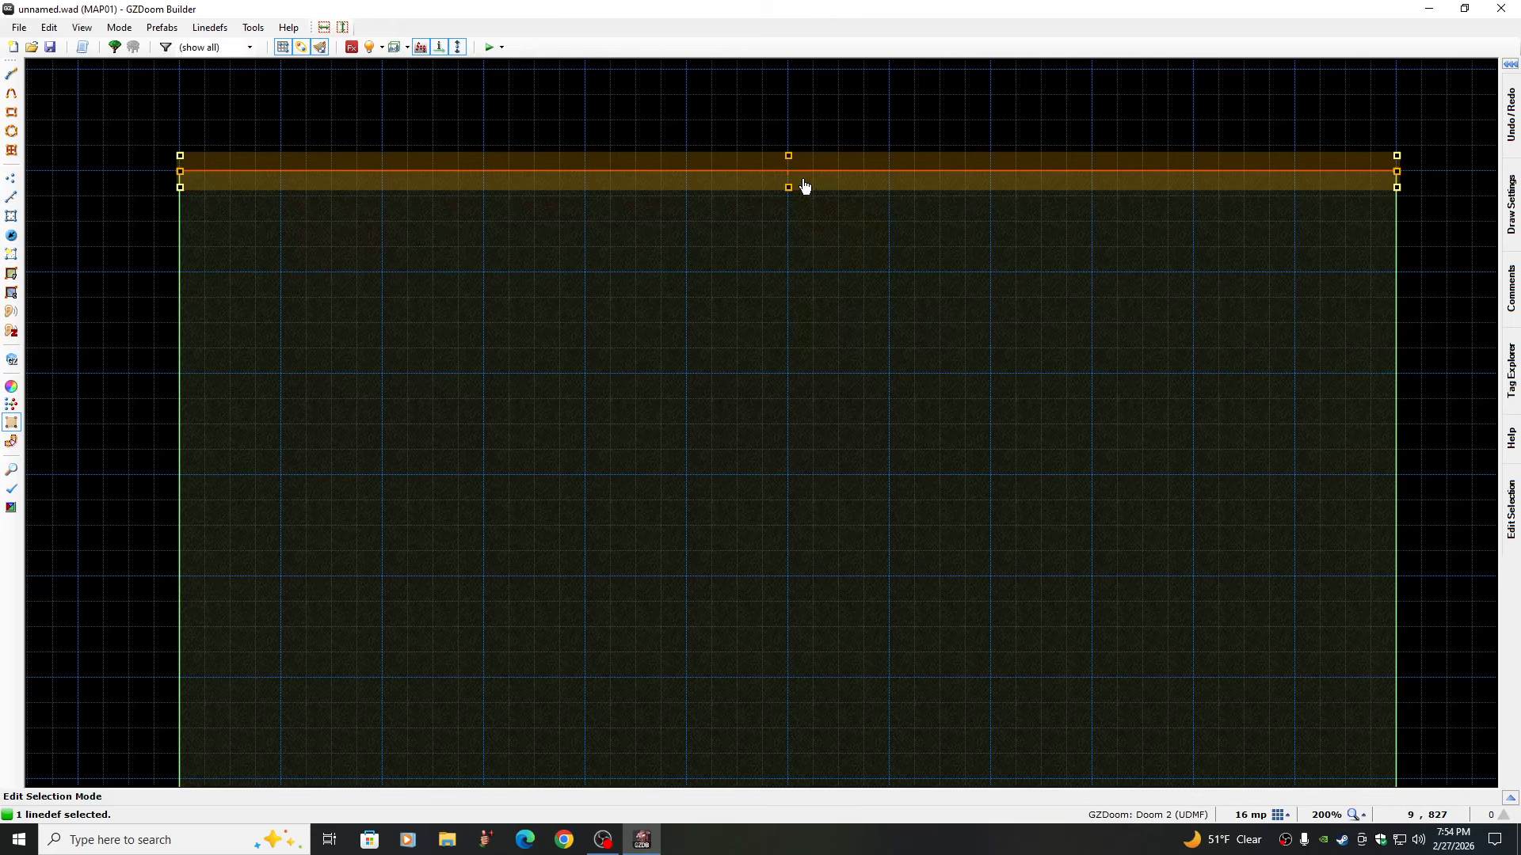
key("Return")
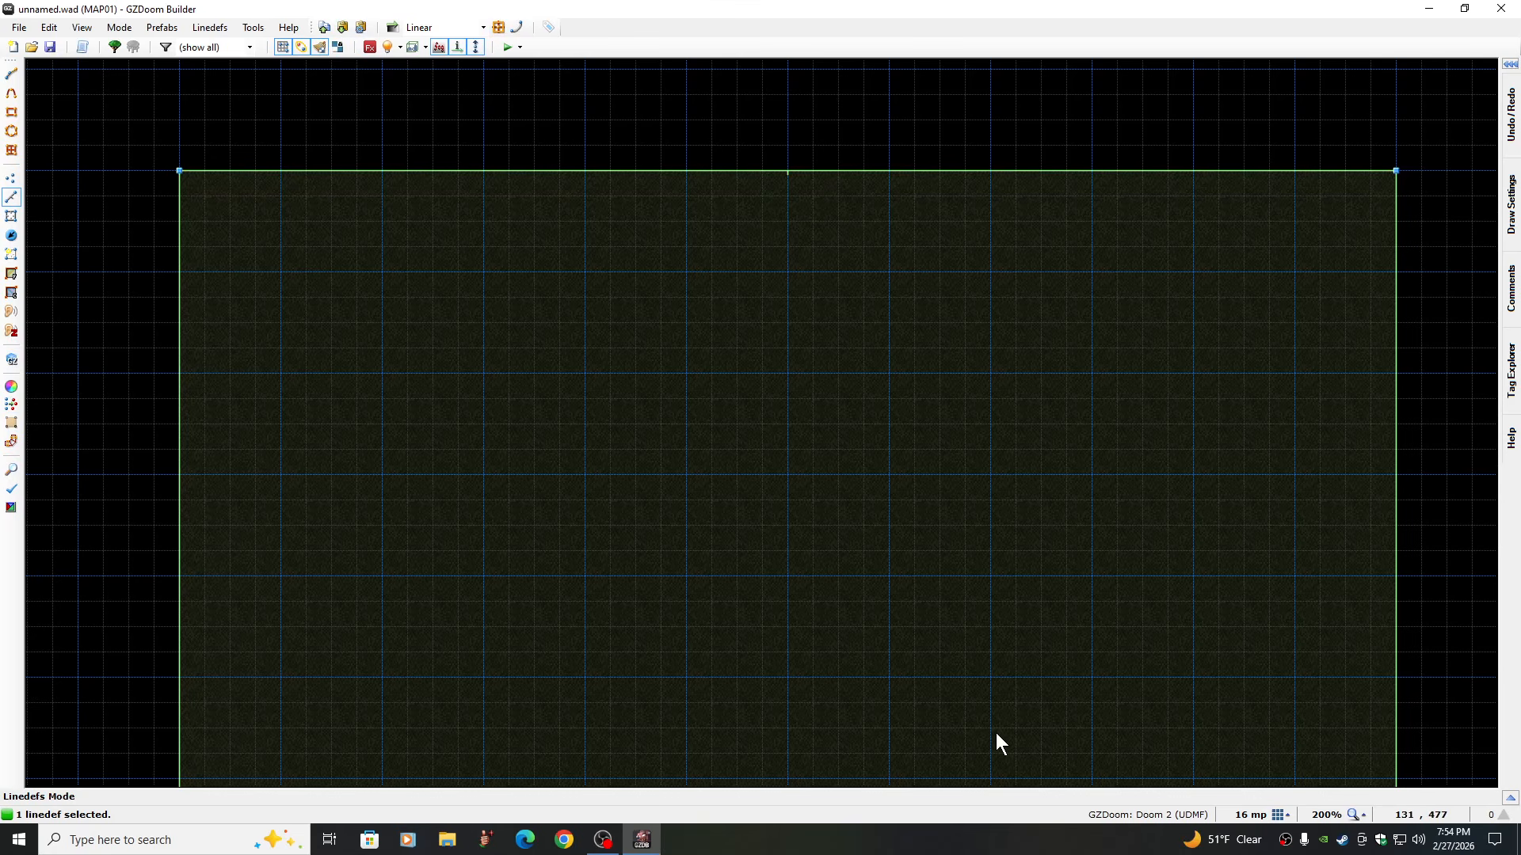
Set the grid size to 1024 mp to compare the extended north edge with the grid line beyond it
left_click(1280, 815)
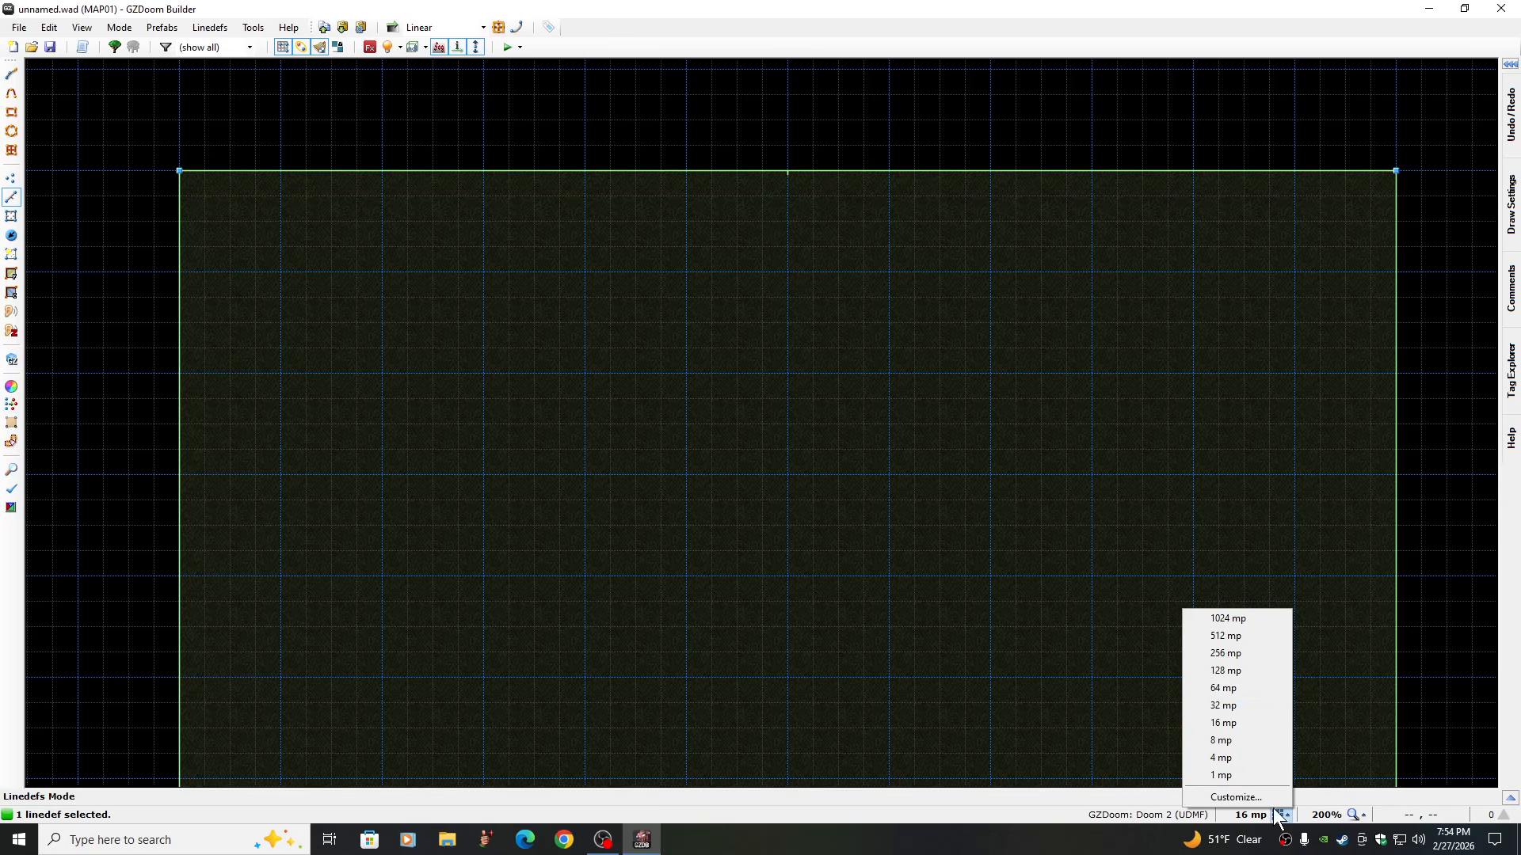
left_click(1228, 618)
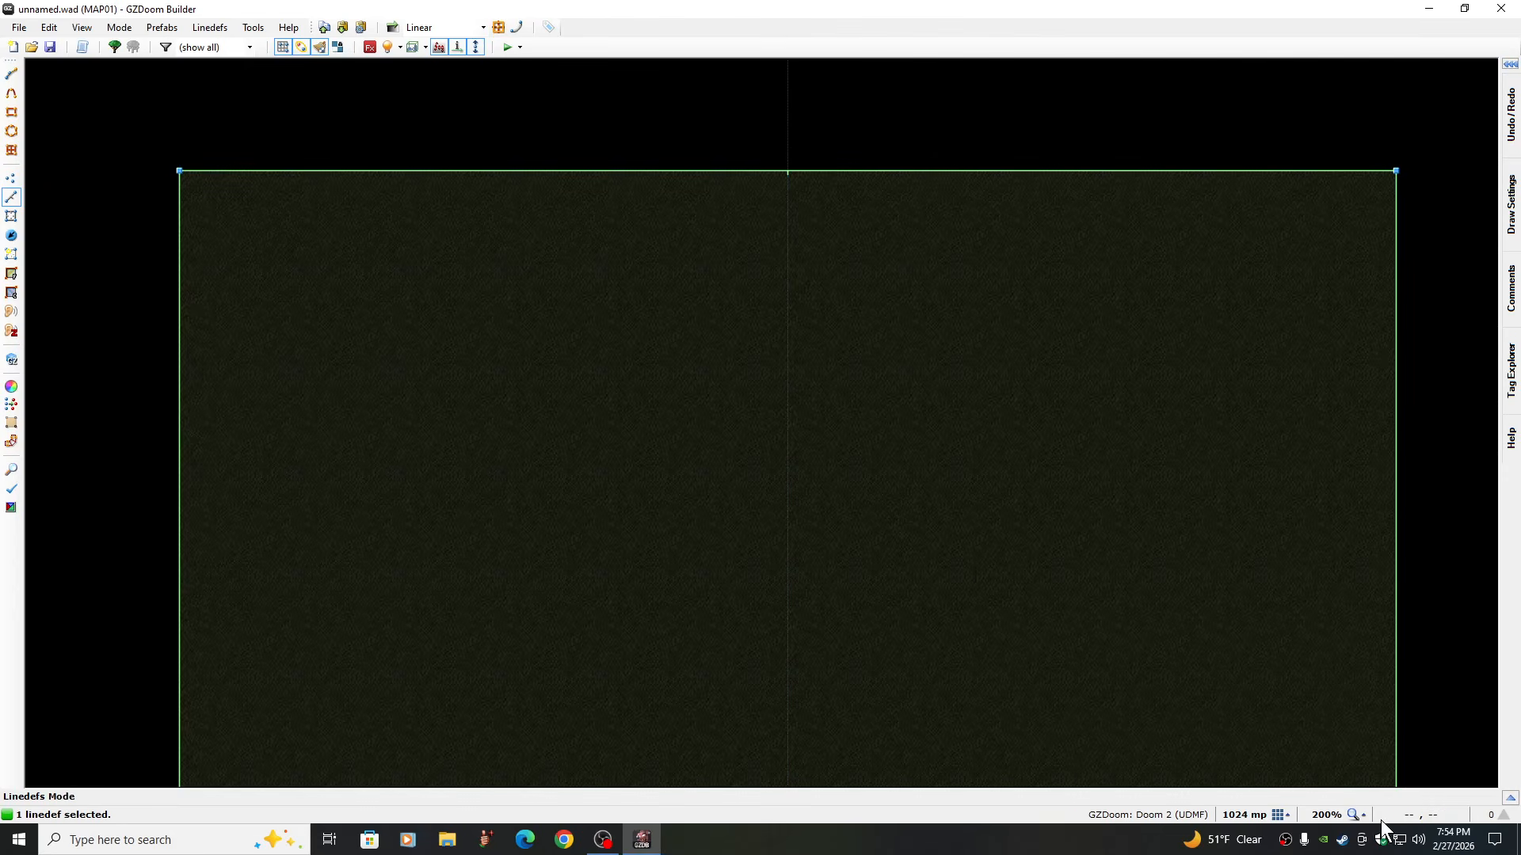
scroll(975, 548, "up", 3)
scroll(975, 549, "down", 7)
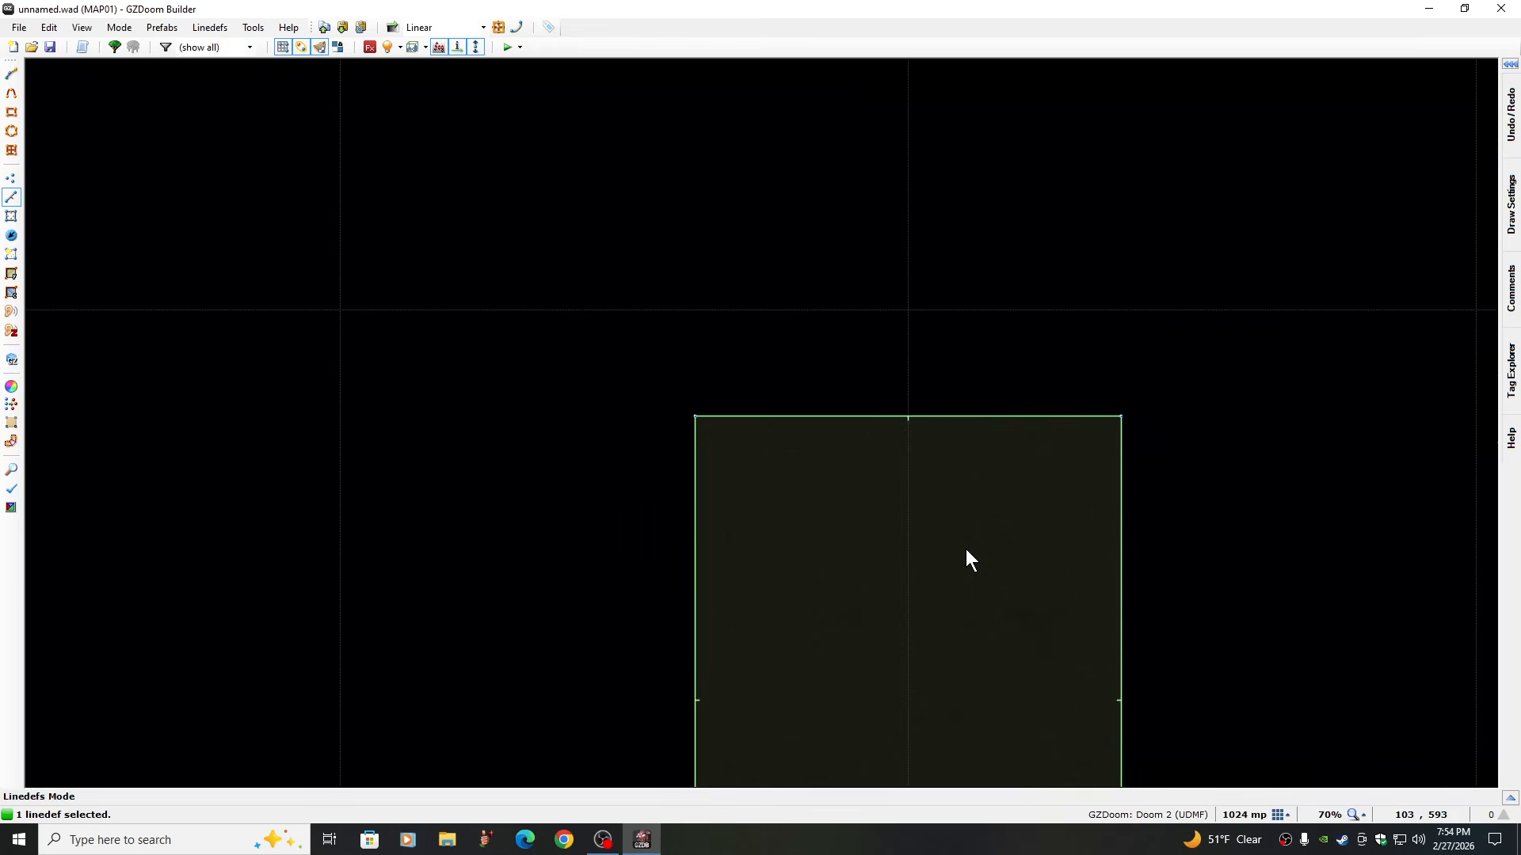
key("Right")
key("Right")
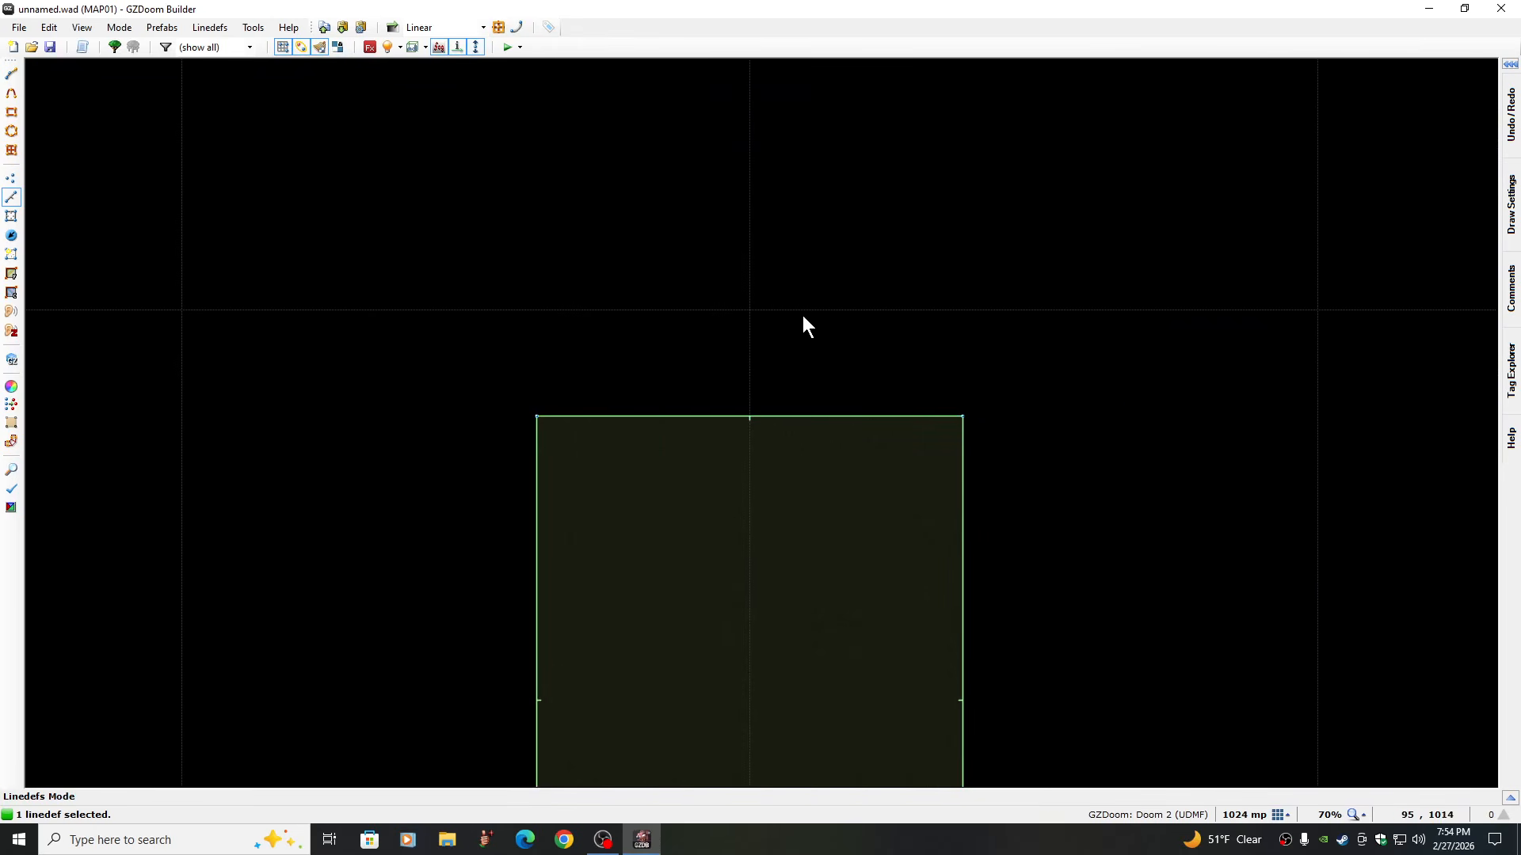
Set the grid size to 16 mp and move the sector's north linedef northward to about y = 1152
left_click(1280, 814)
left_click(1225, 724)
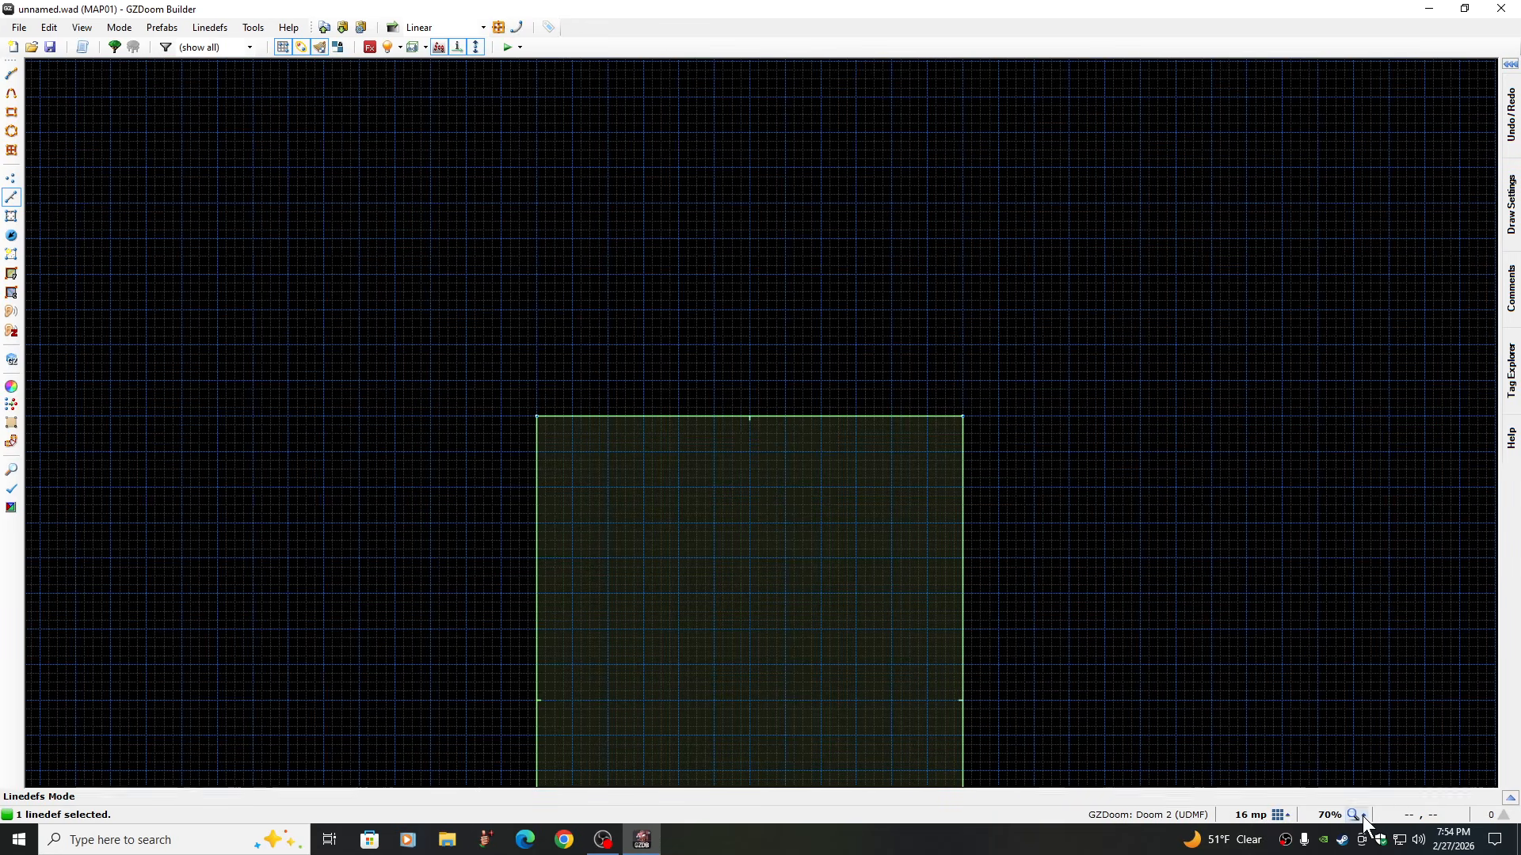
left_click(1363, 815)
left_click(1310, 691)
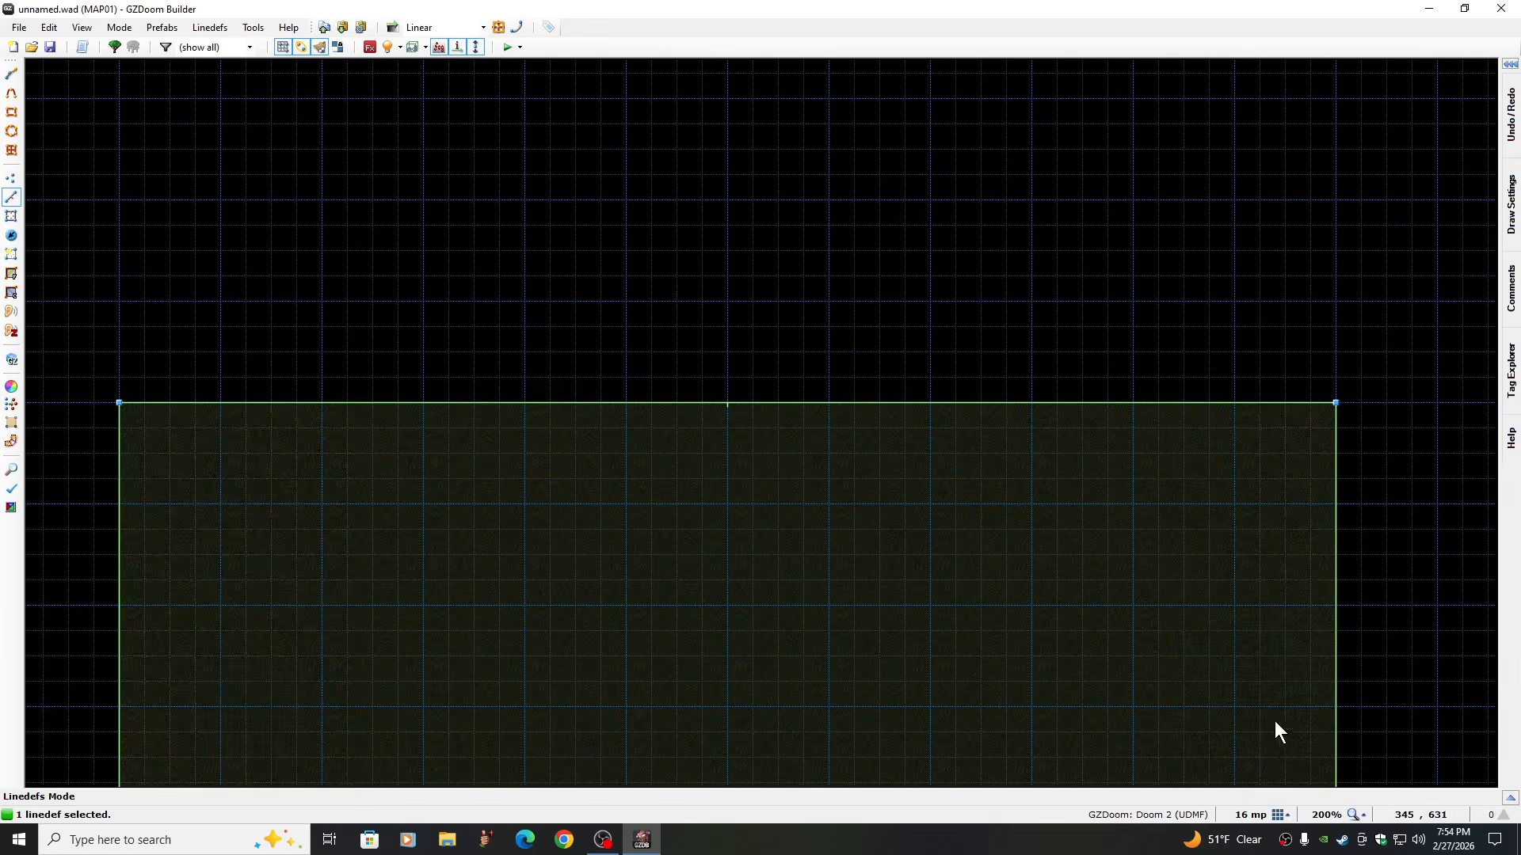
key("Up")
key("Up")
key("Up")
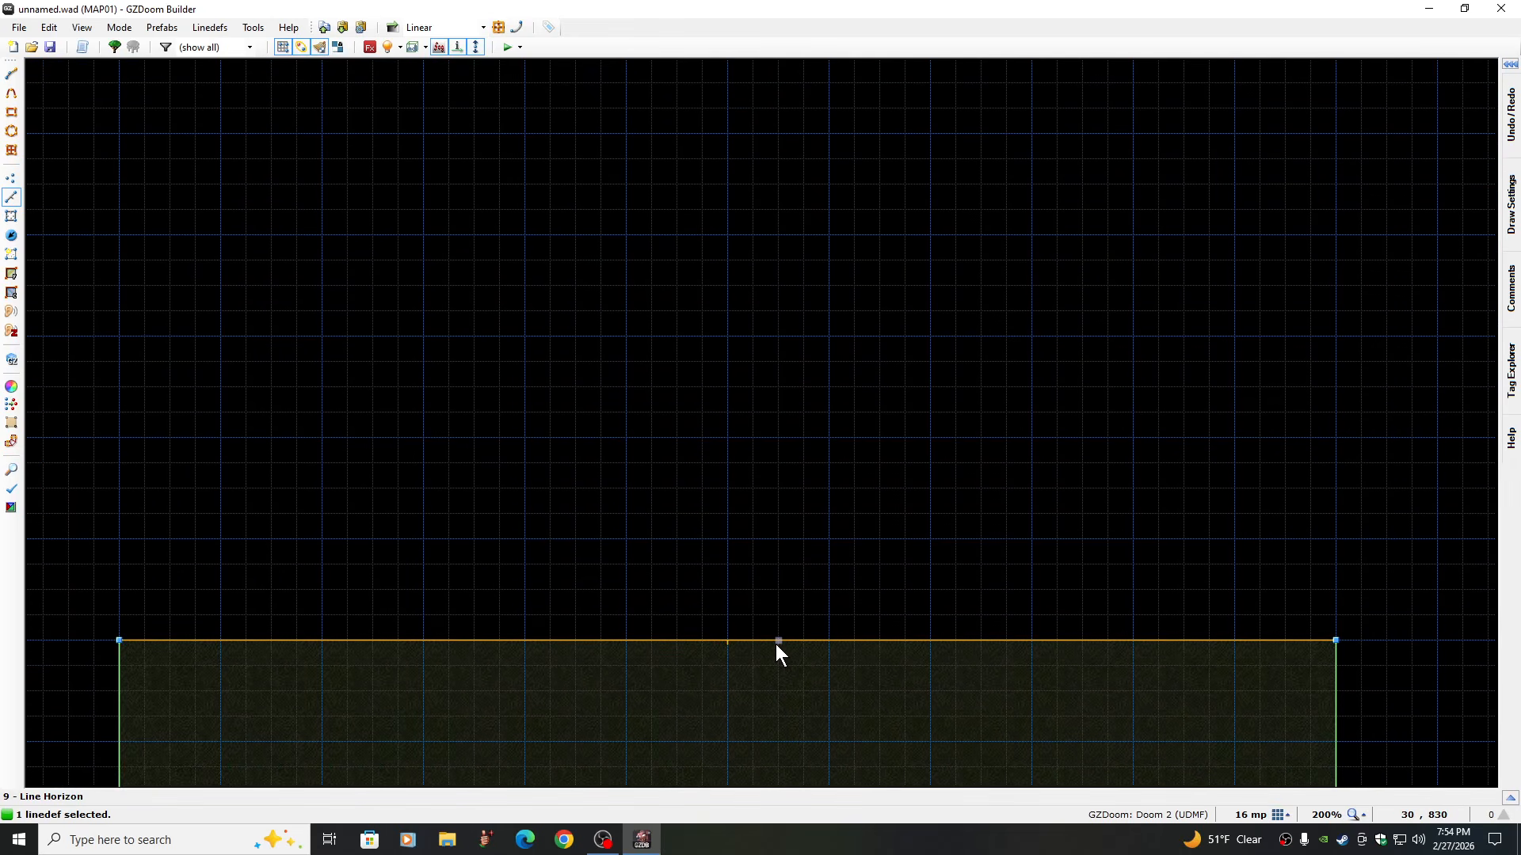
key("e")
left_click_drag(776, 646, 775, 136)
key("Return")
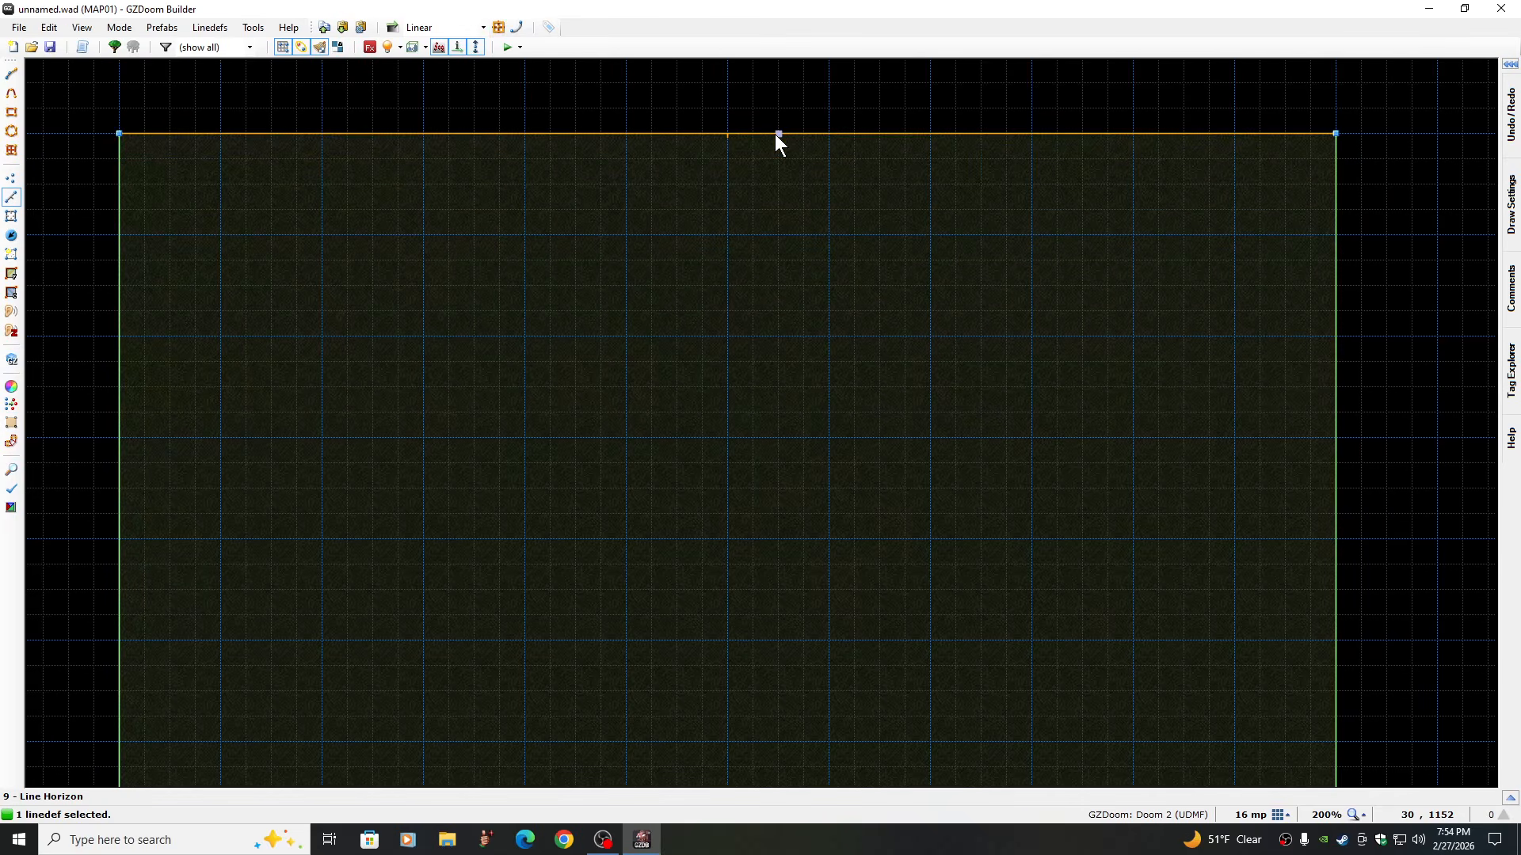
Fit the whole sector in view and show a 1024 mp grid to compare its north edge with the grid line
left_click(1360, 816)
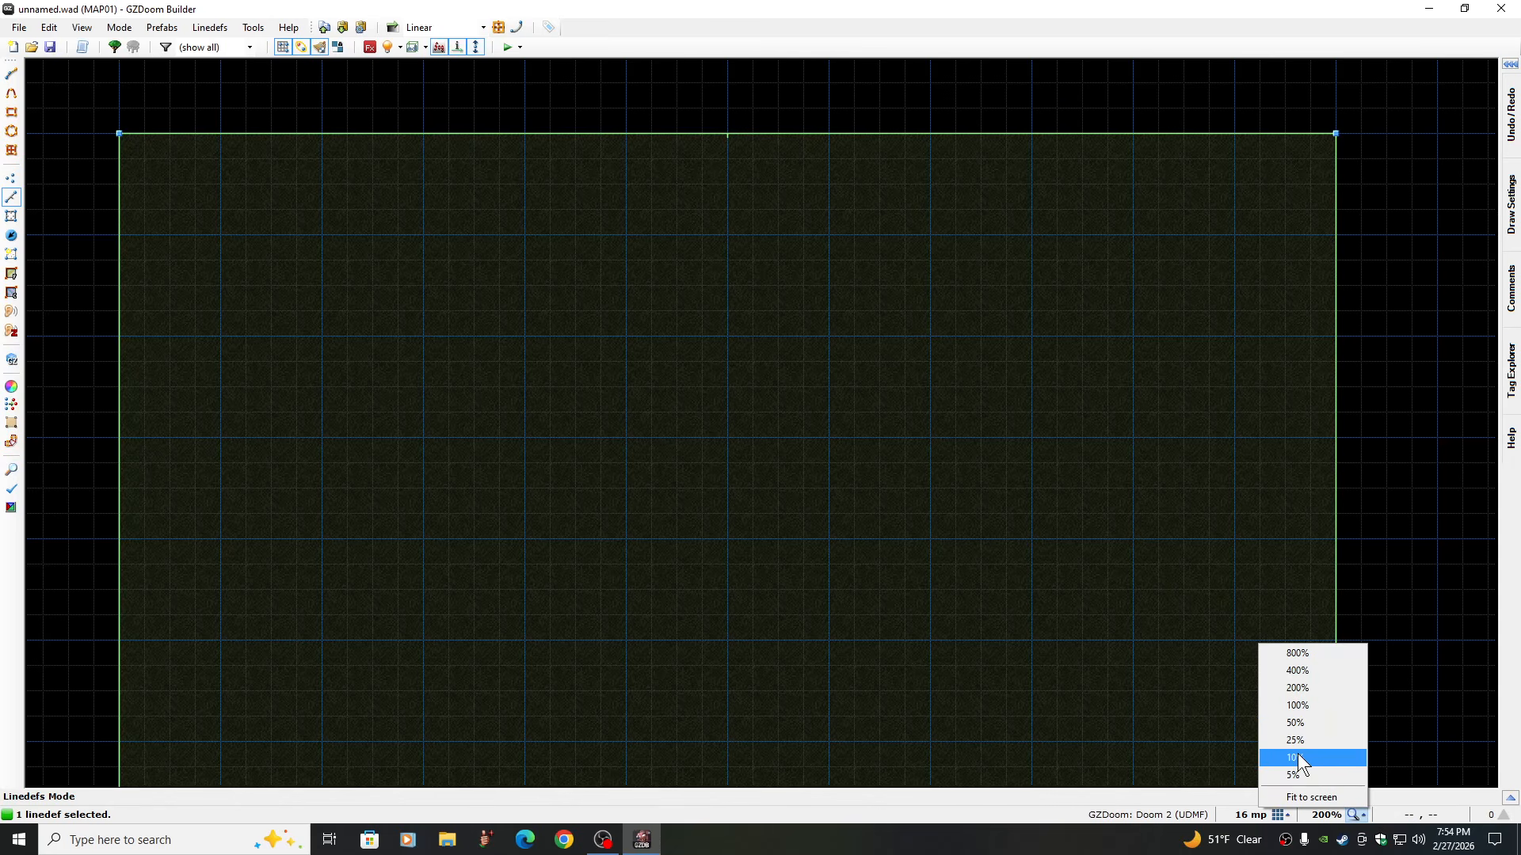
left_click(1300, 791)
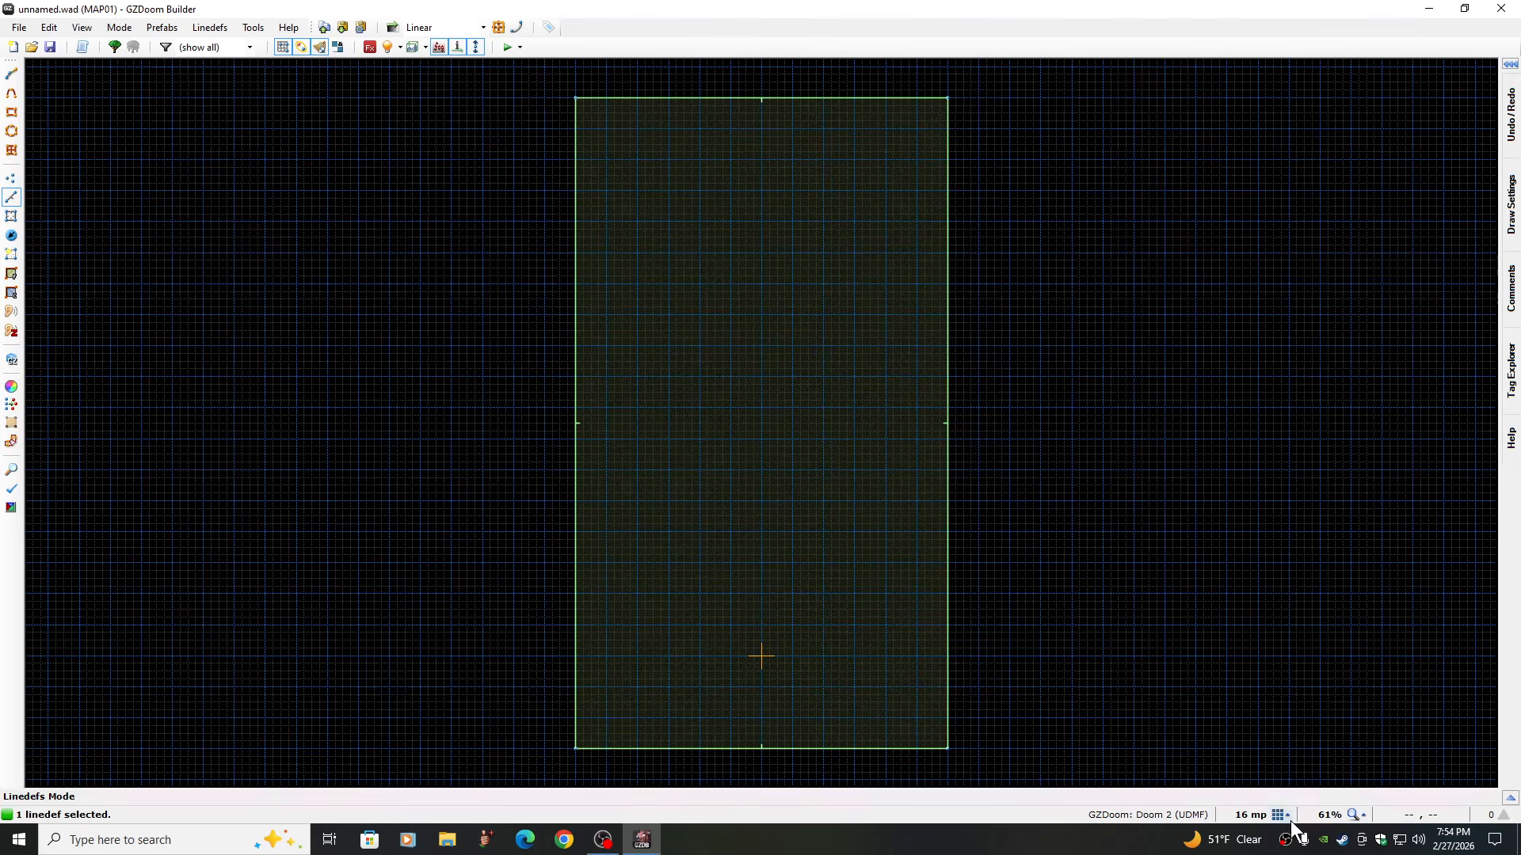
left_click(1287, 817)
left_click(1228, 618)
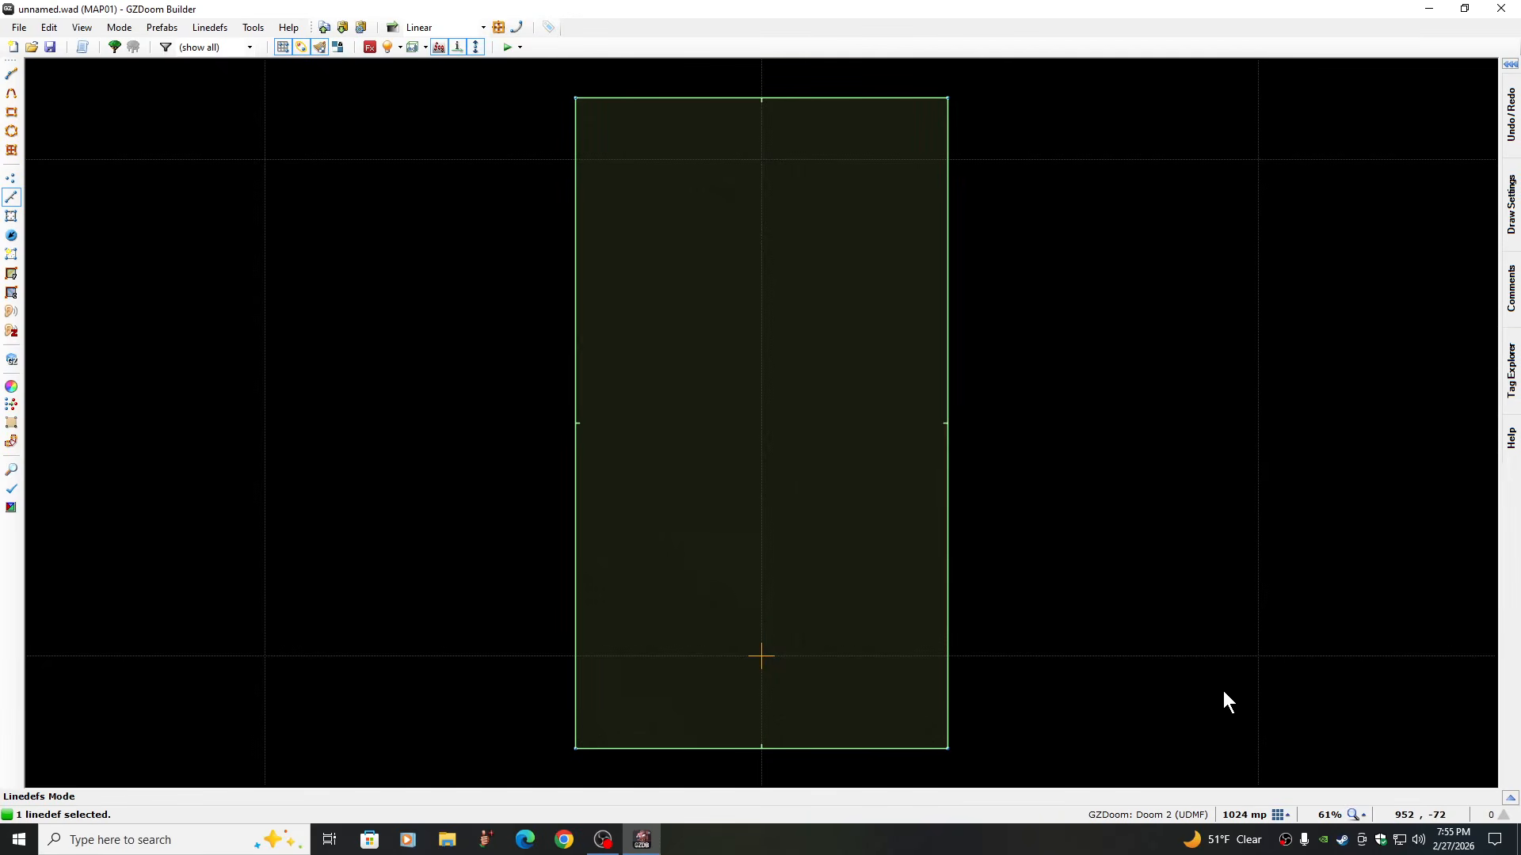
Set the grid size to 16 mp and move the sector's north linedef back south to y = 1024
left_click(1285, 820)
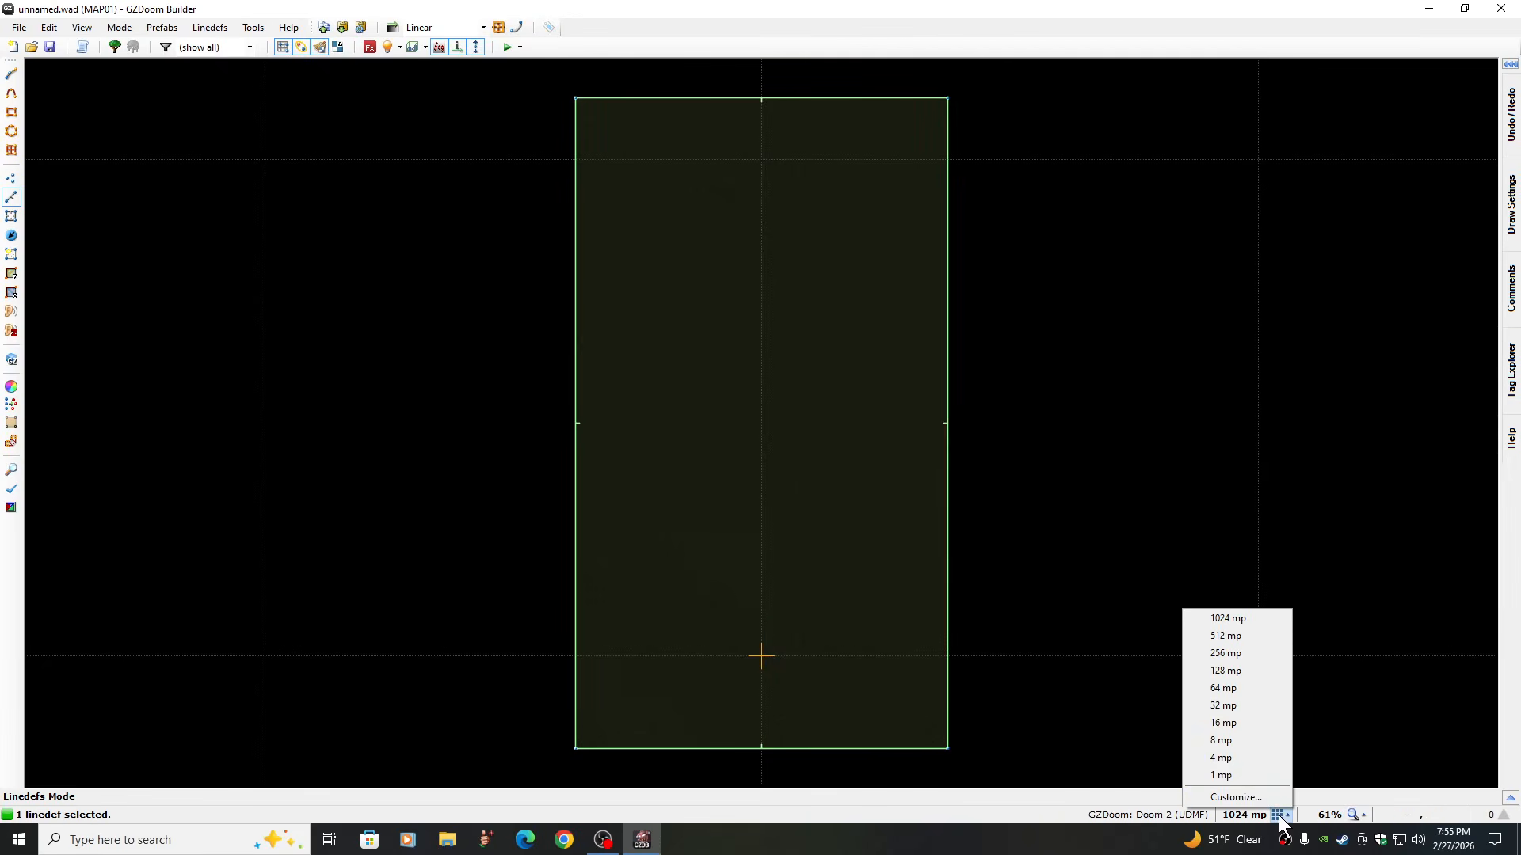
left_click(1233, 735)
left_click(1356, 815)
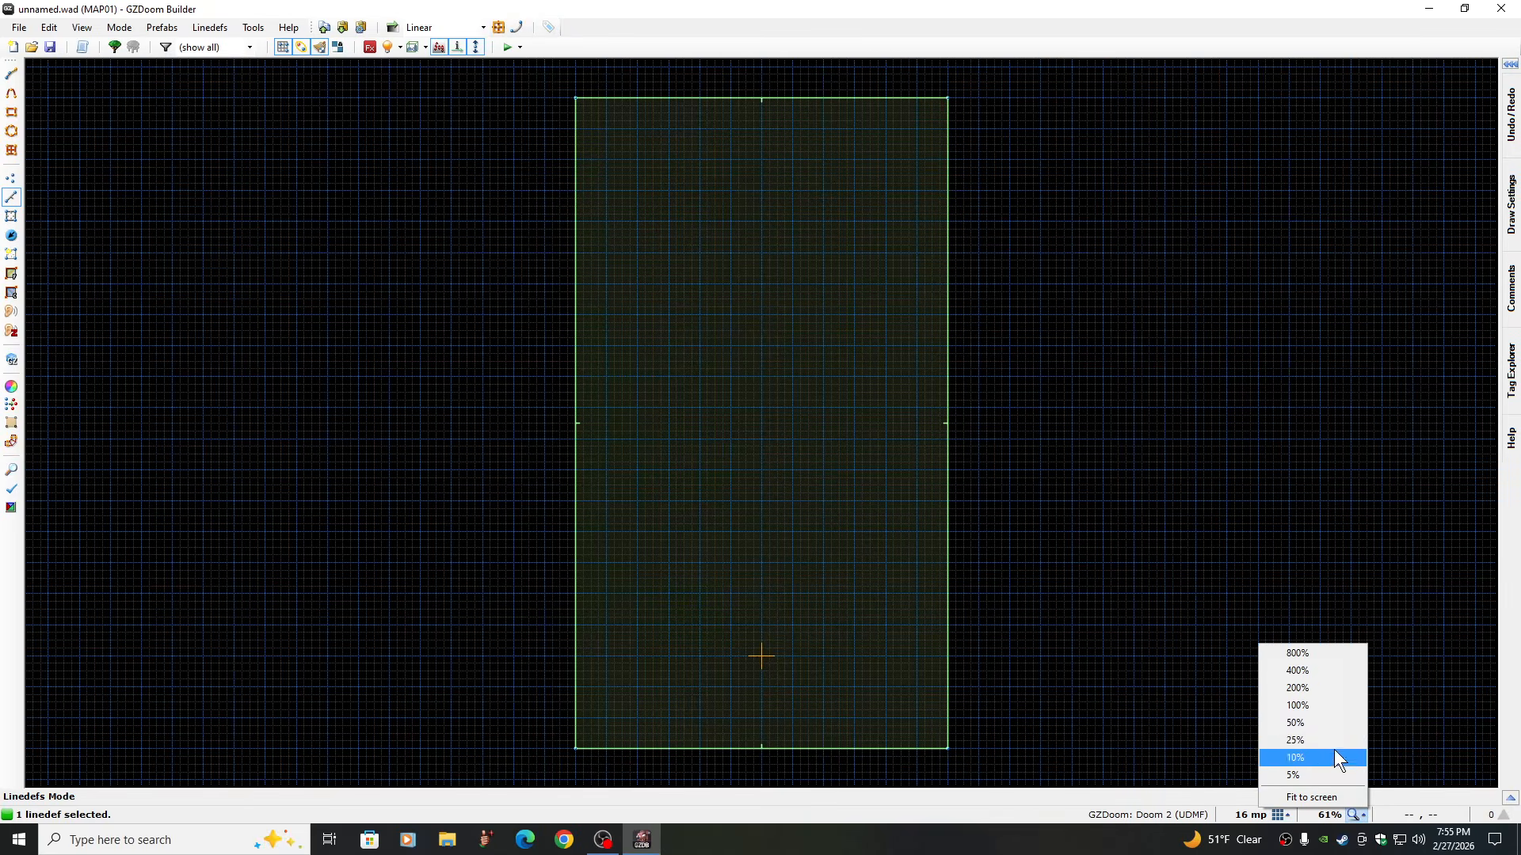
left_click(1293, 705)
key("Up")
key("Up")
key("Up")
key("Up")
key("Up")
key("Up")
key("Up")
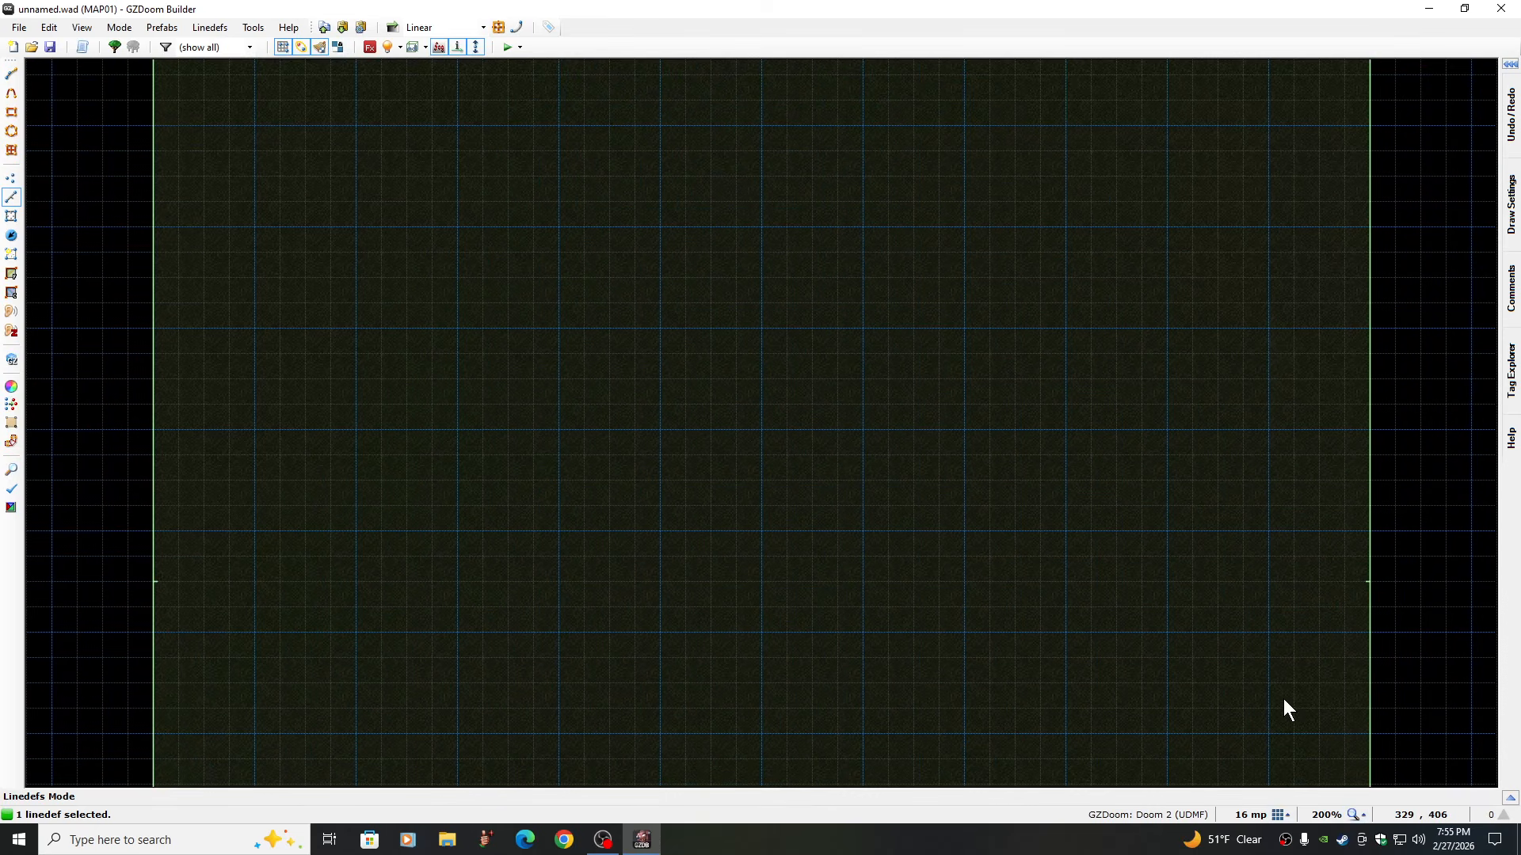
key("Up")
key("Up")
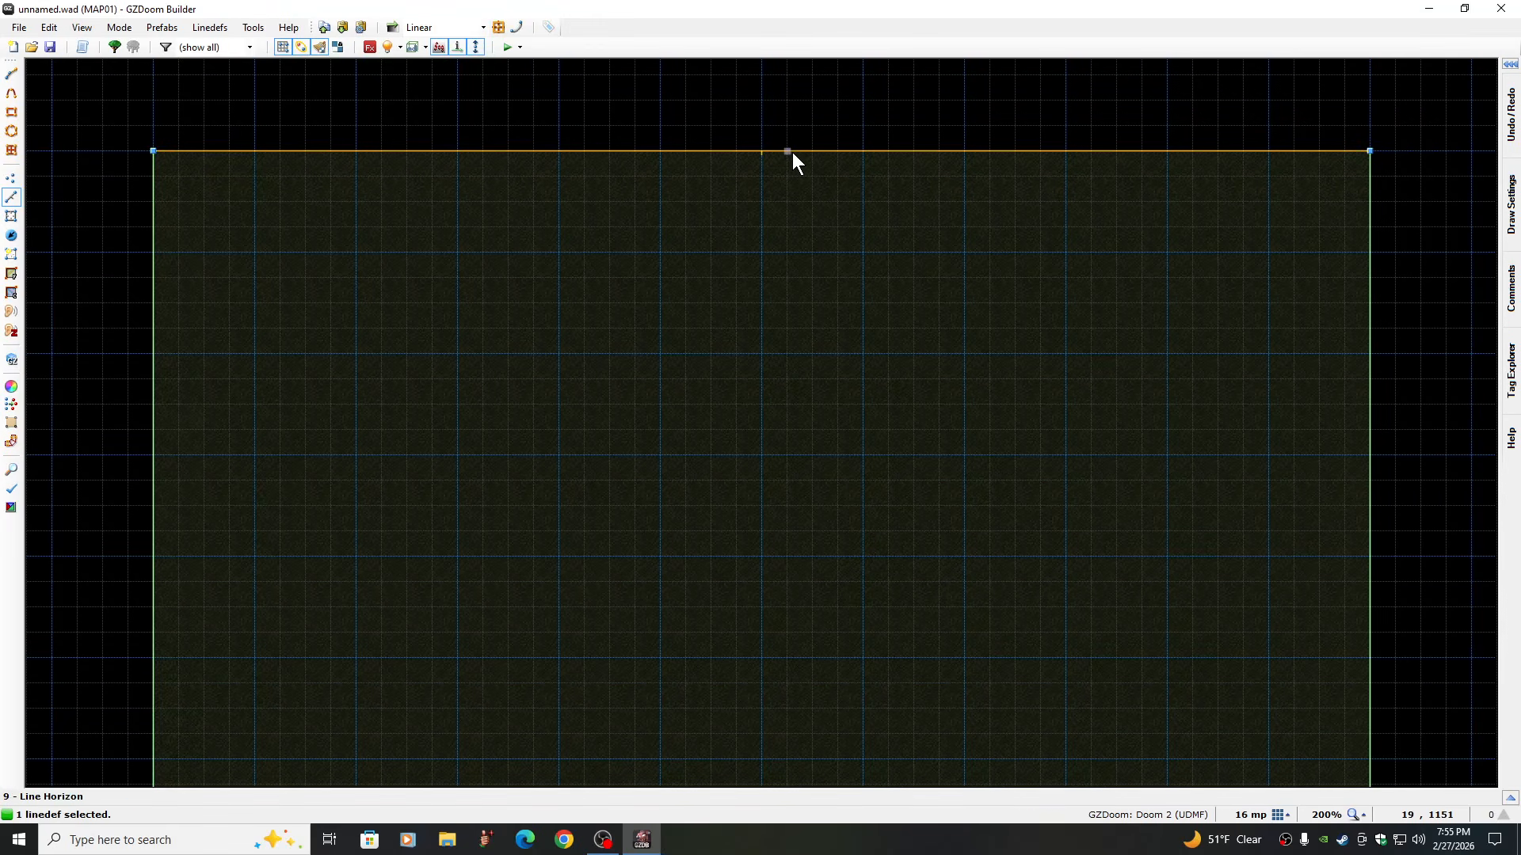
key("e")
left_click_drag(792, 152, 792, 356)
key("Return")
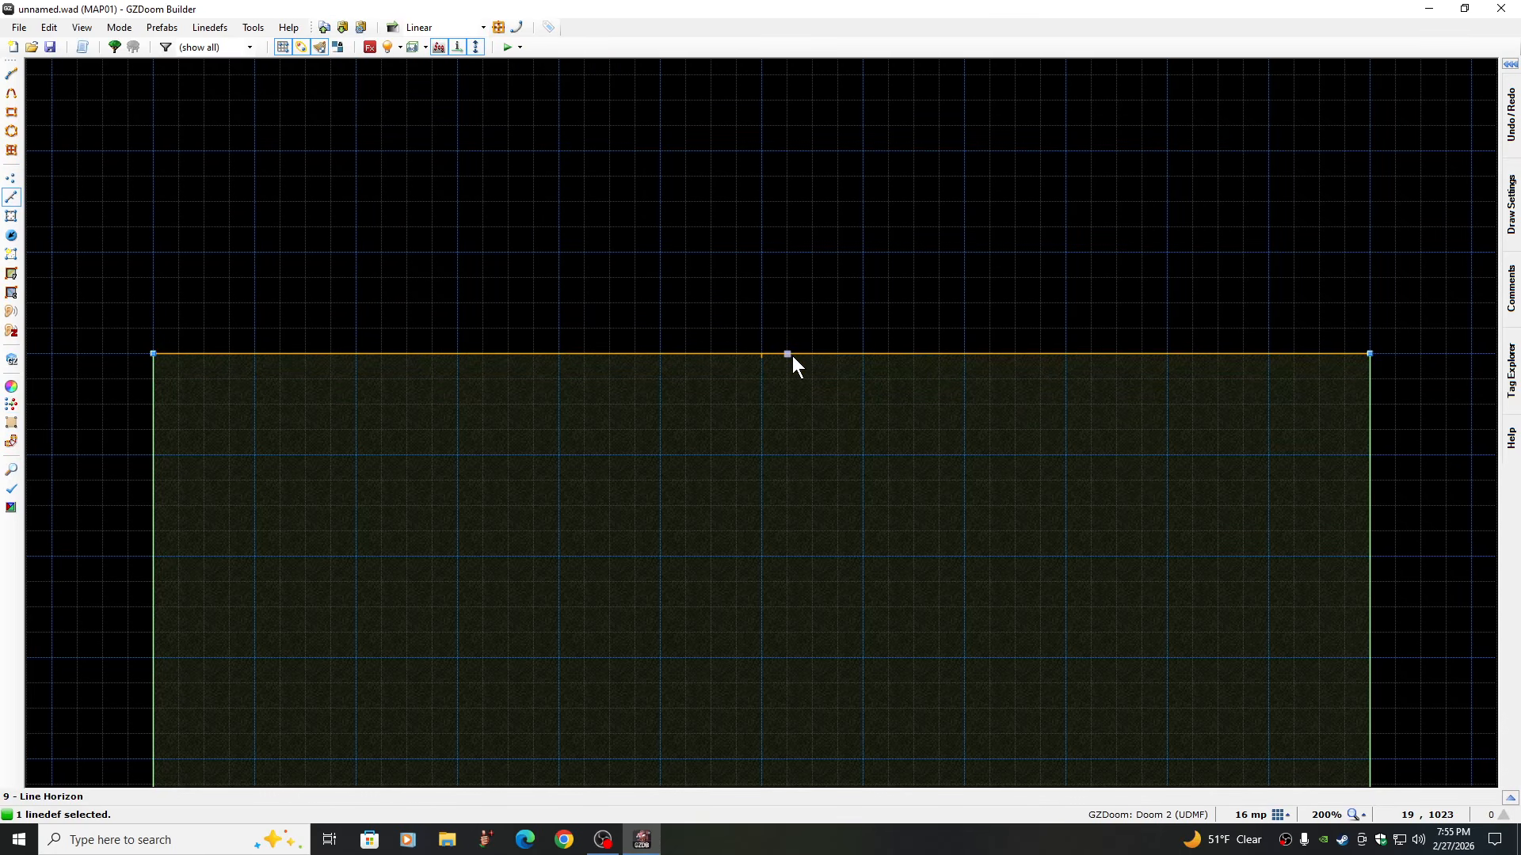
Show a 1024 mp grid to check the north edge's alignment and examine the space around the whole sector
left_click(1355, 816)
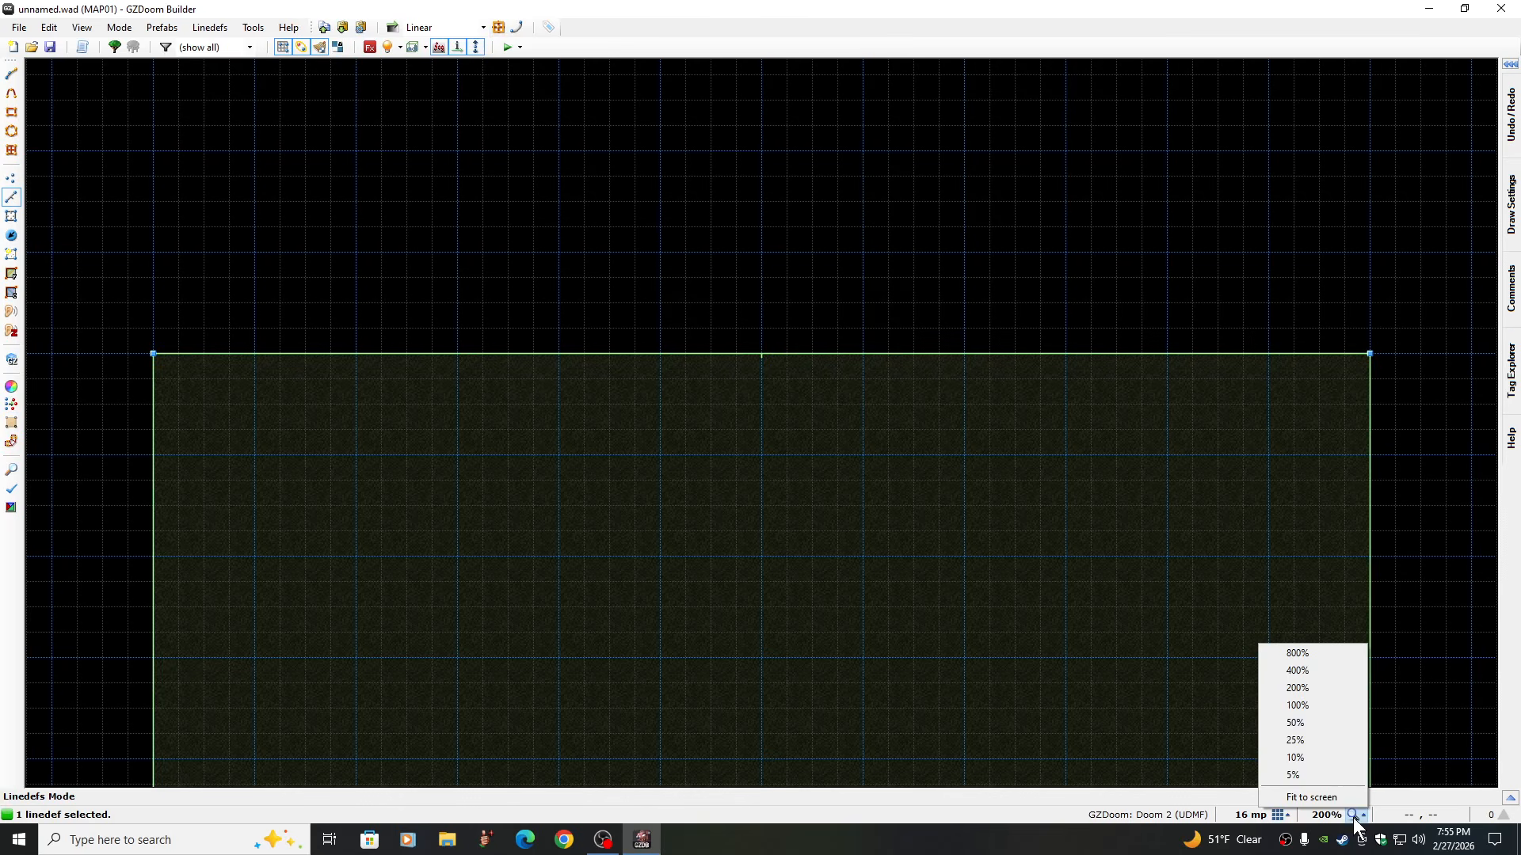
left_click(1306, 796)
left_click(1279, 815)
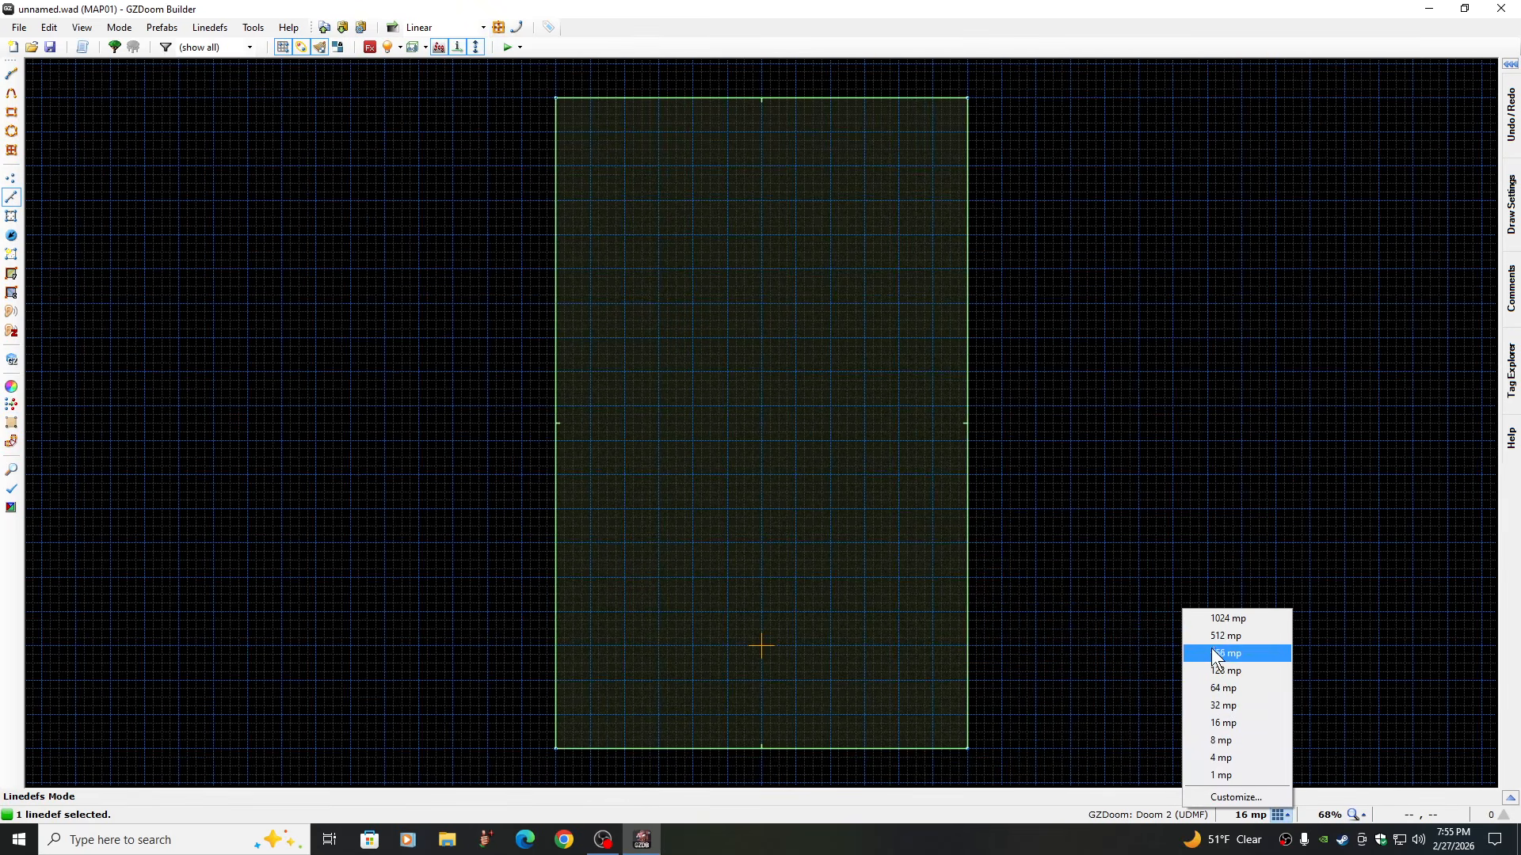
left_click(1220, 618)
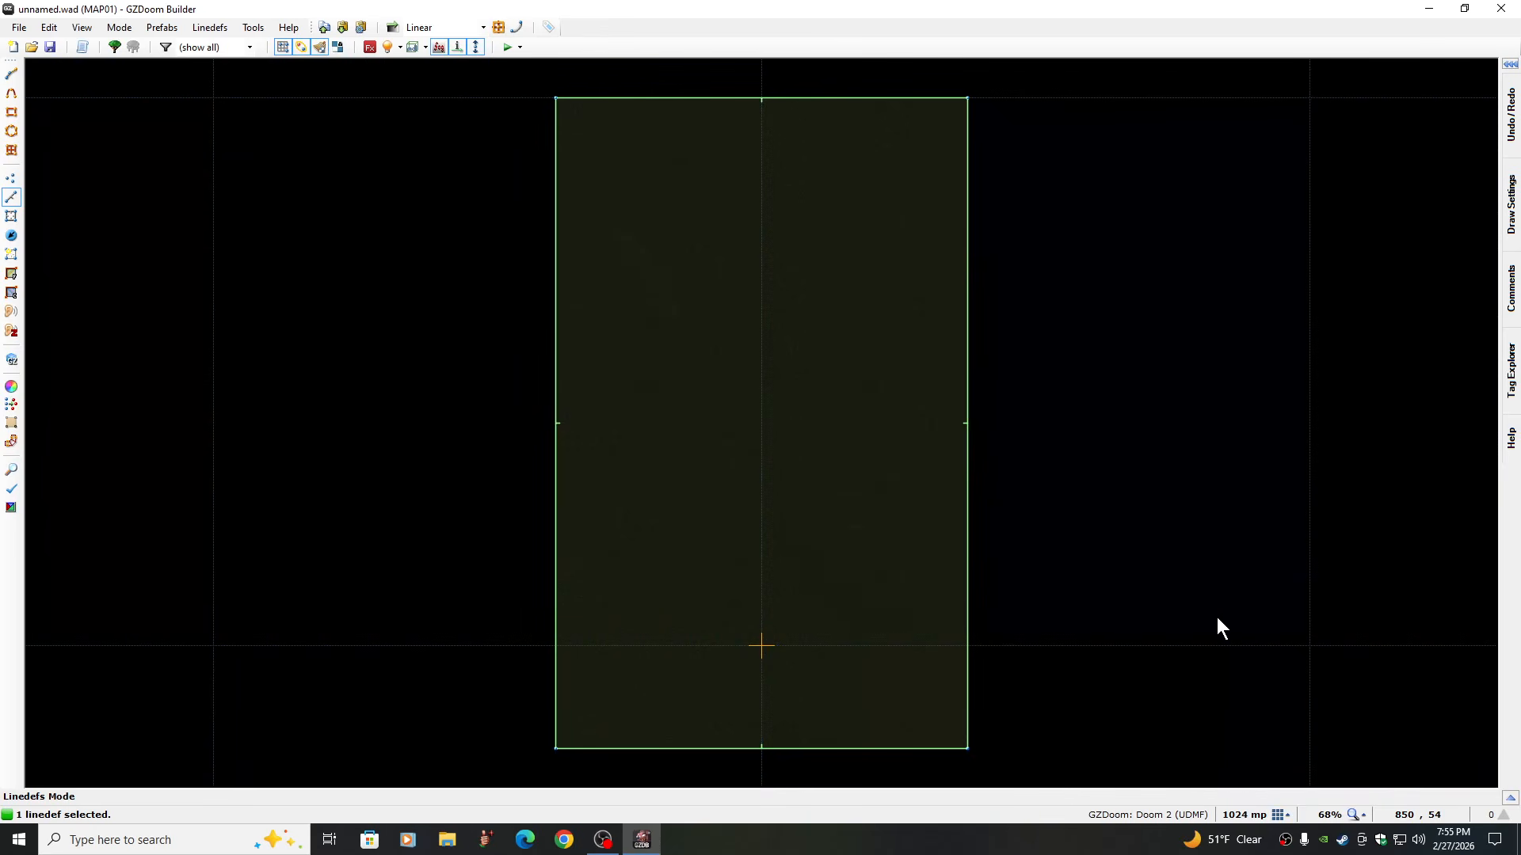
scroll(1216, 616, "up", 1)
scroll(1216, 616, "down", 3)
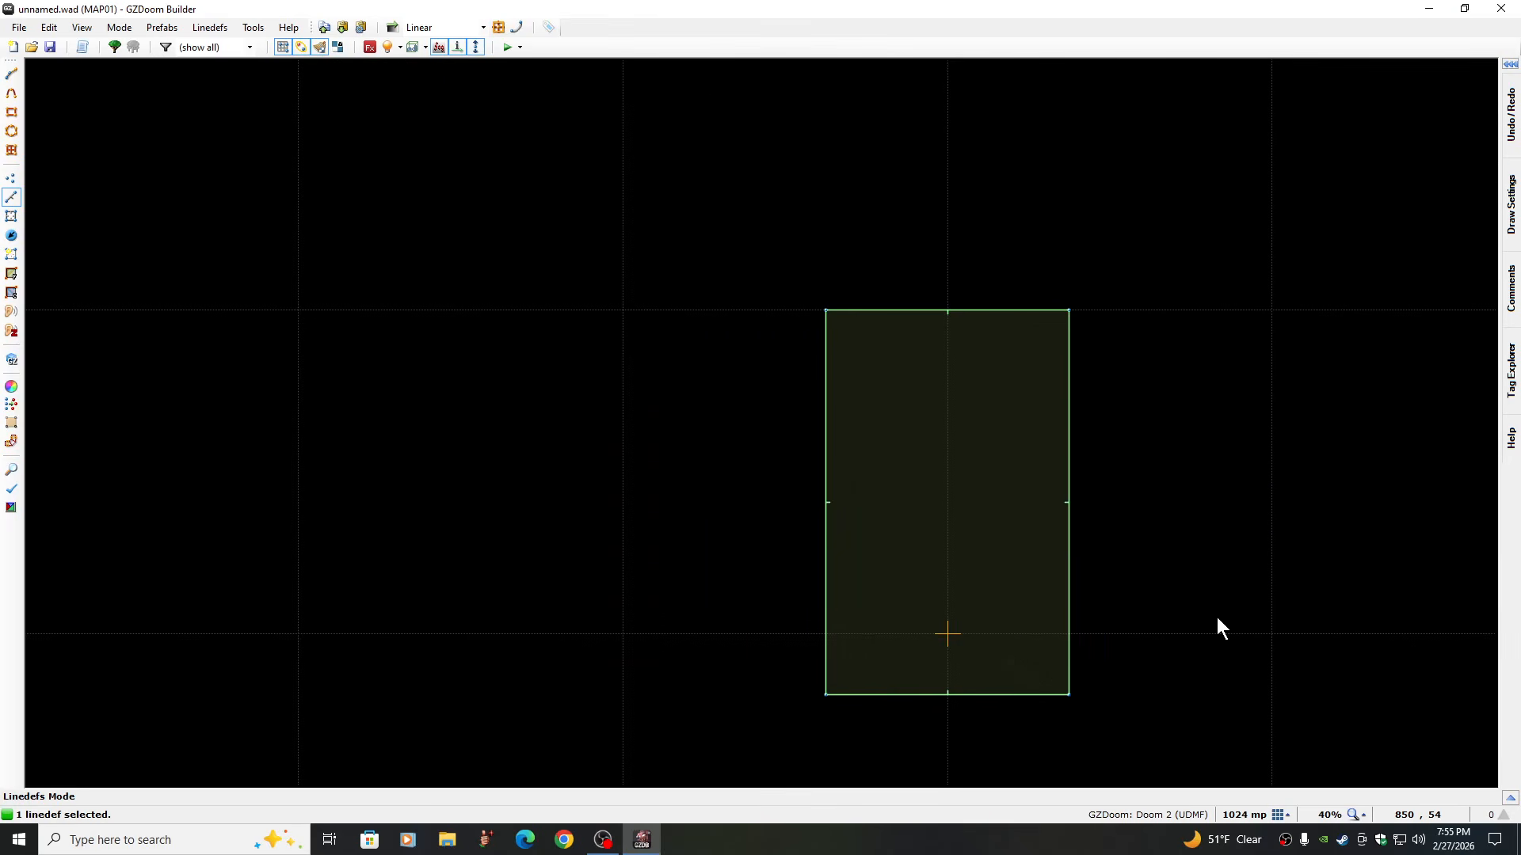
key("Right")
key("Down")
key("Right")
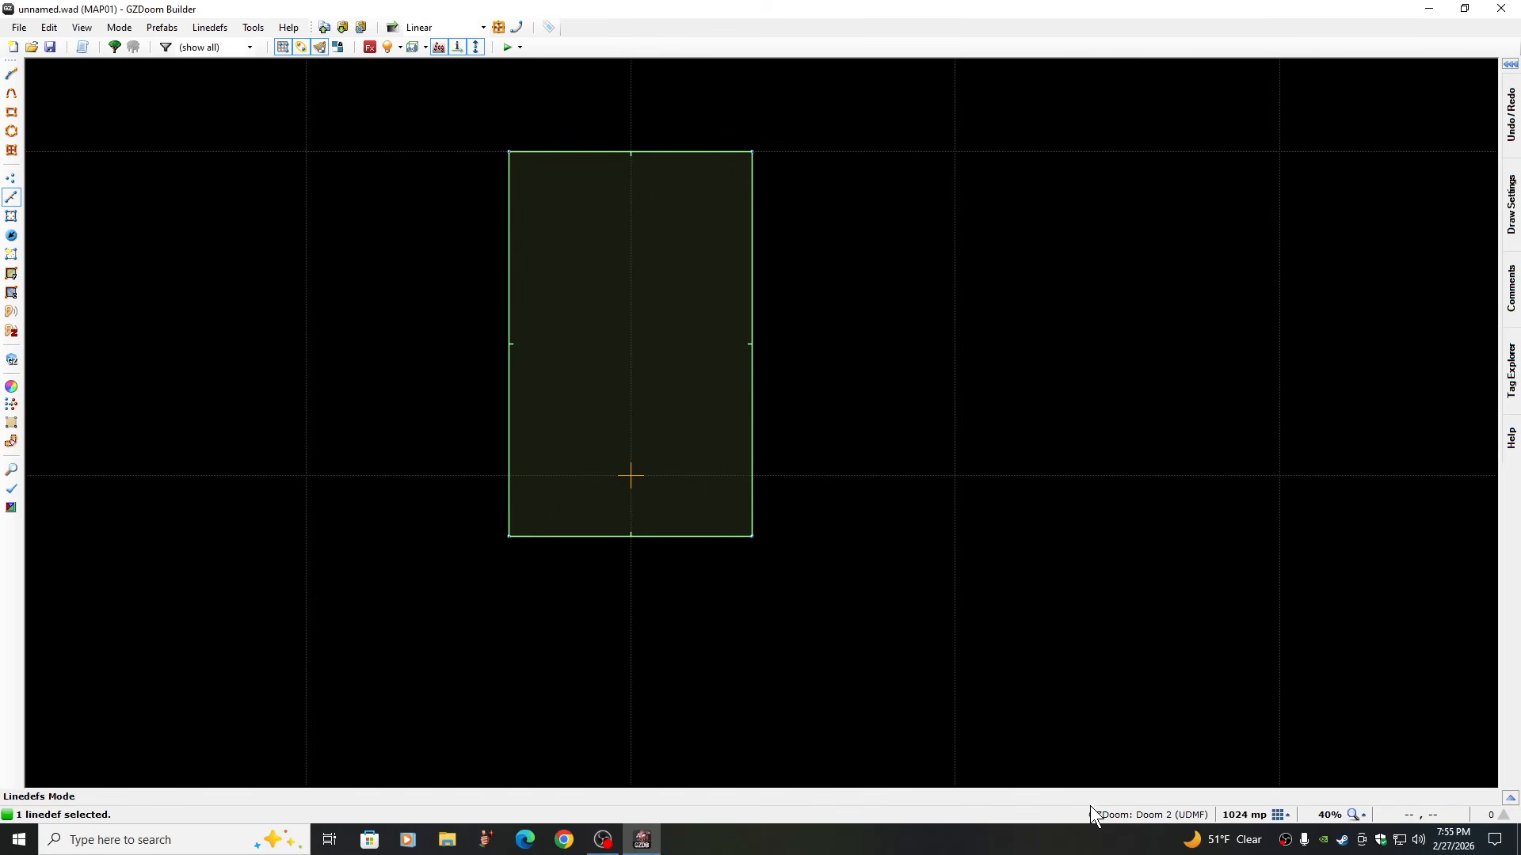
Set the grid size to 16 mp and extend the sector southward by moving its south linedef to about y = -576
left_click(1288, 821)
left_click(1236, 717)
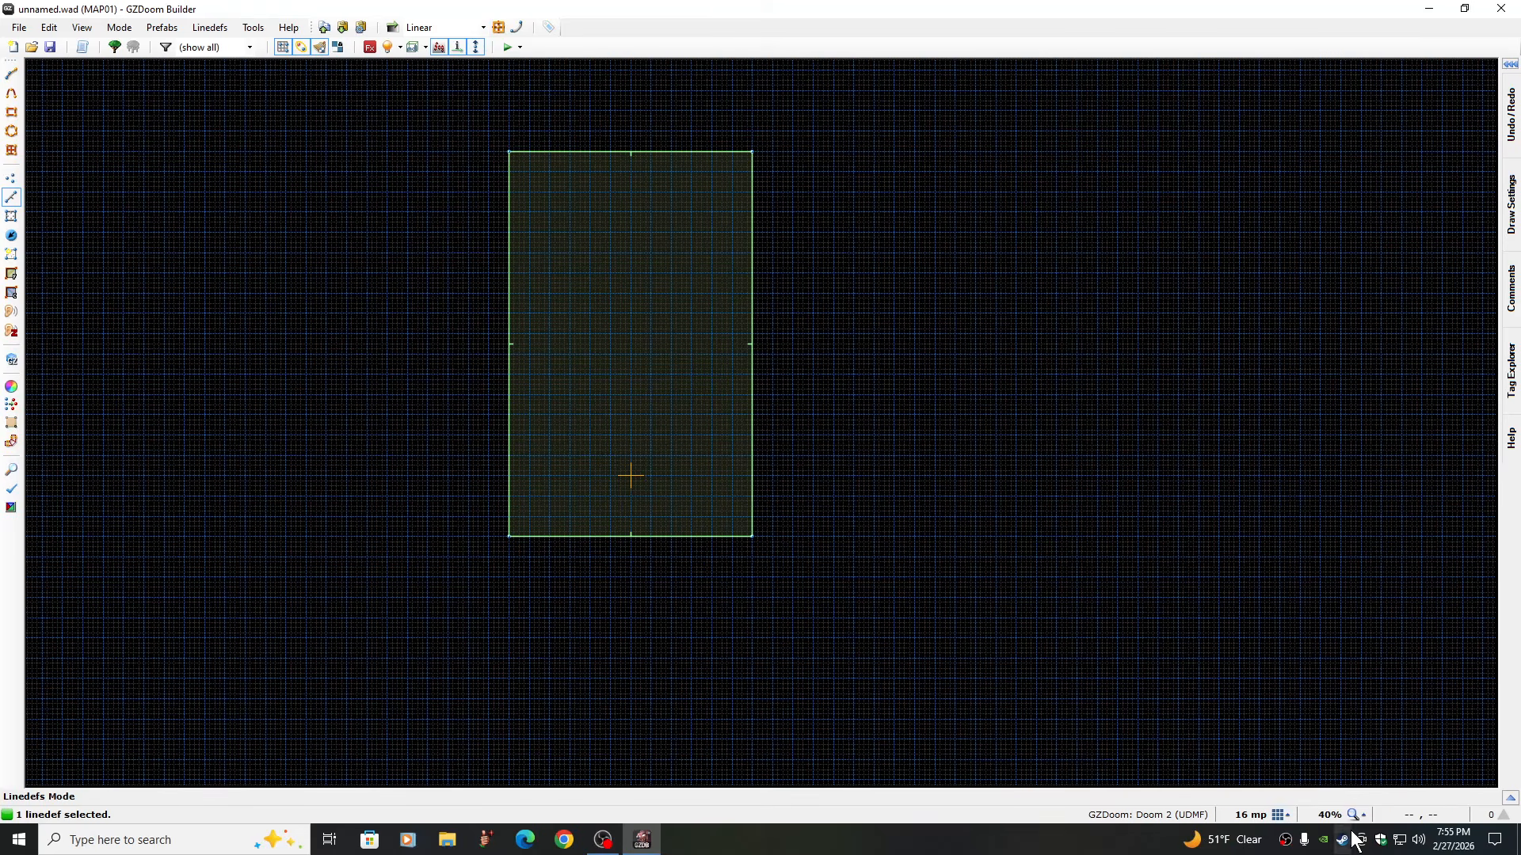
left_click(1354, 815)
left_click(1291, 687)
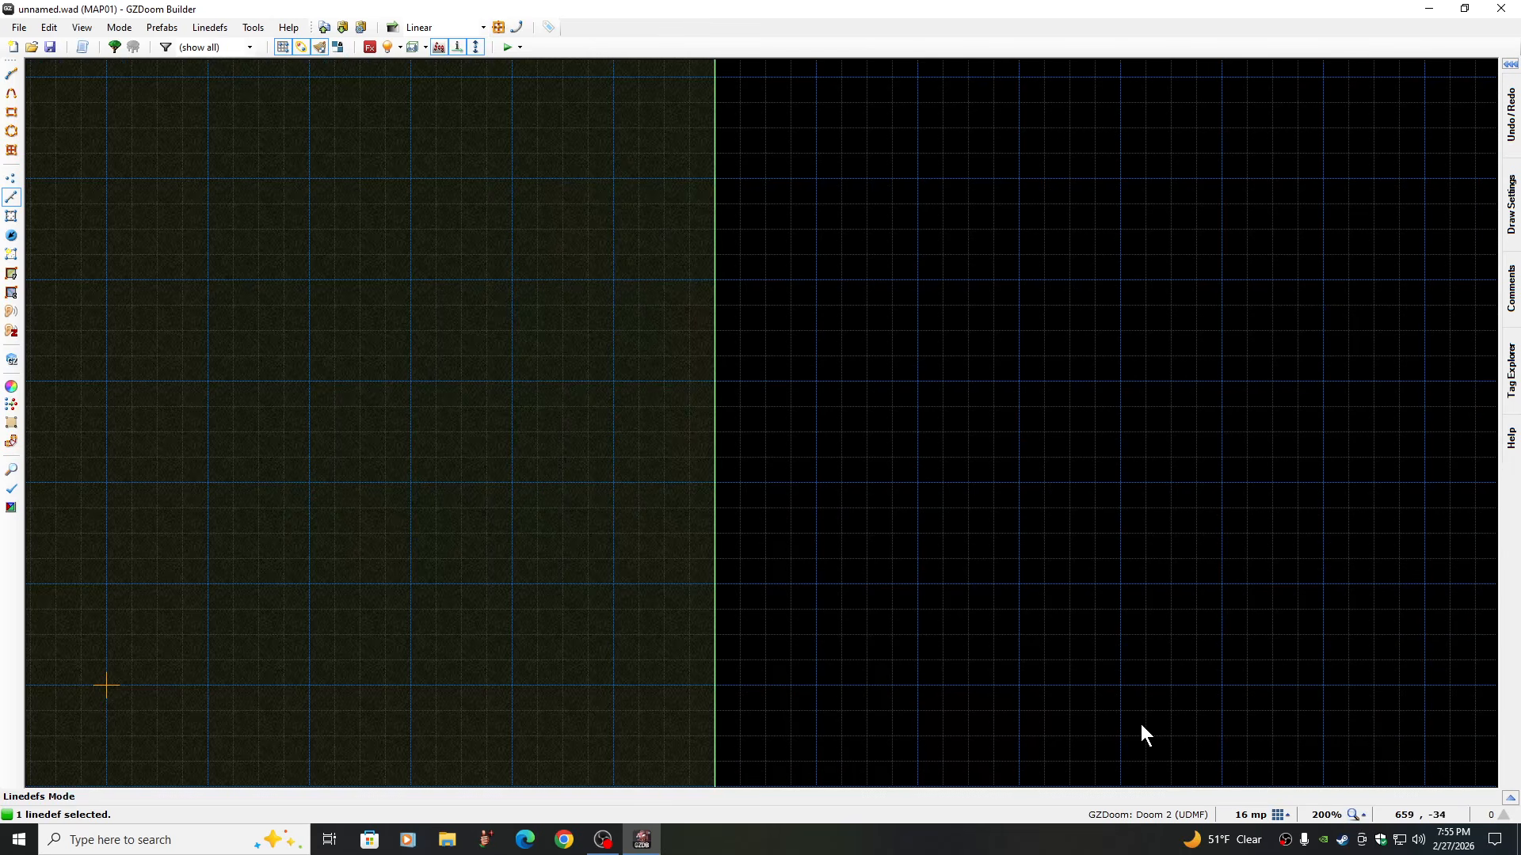
key("Left")
key("Left")
key("Left")
key("Left")
key("Left")
key("Left")
key("Left")
key("Left")
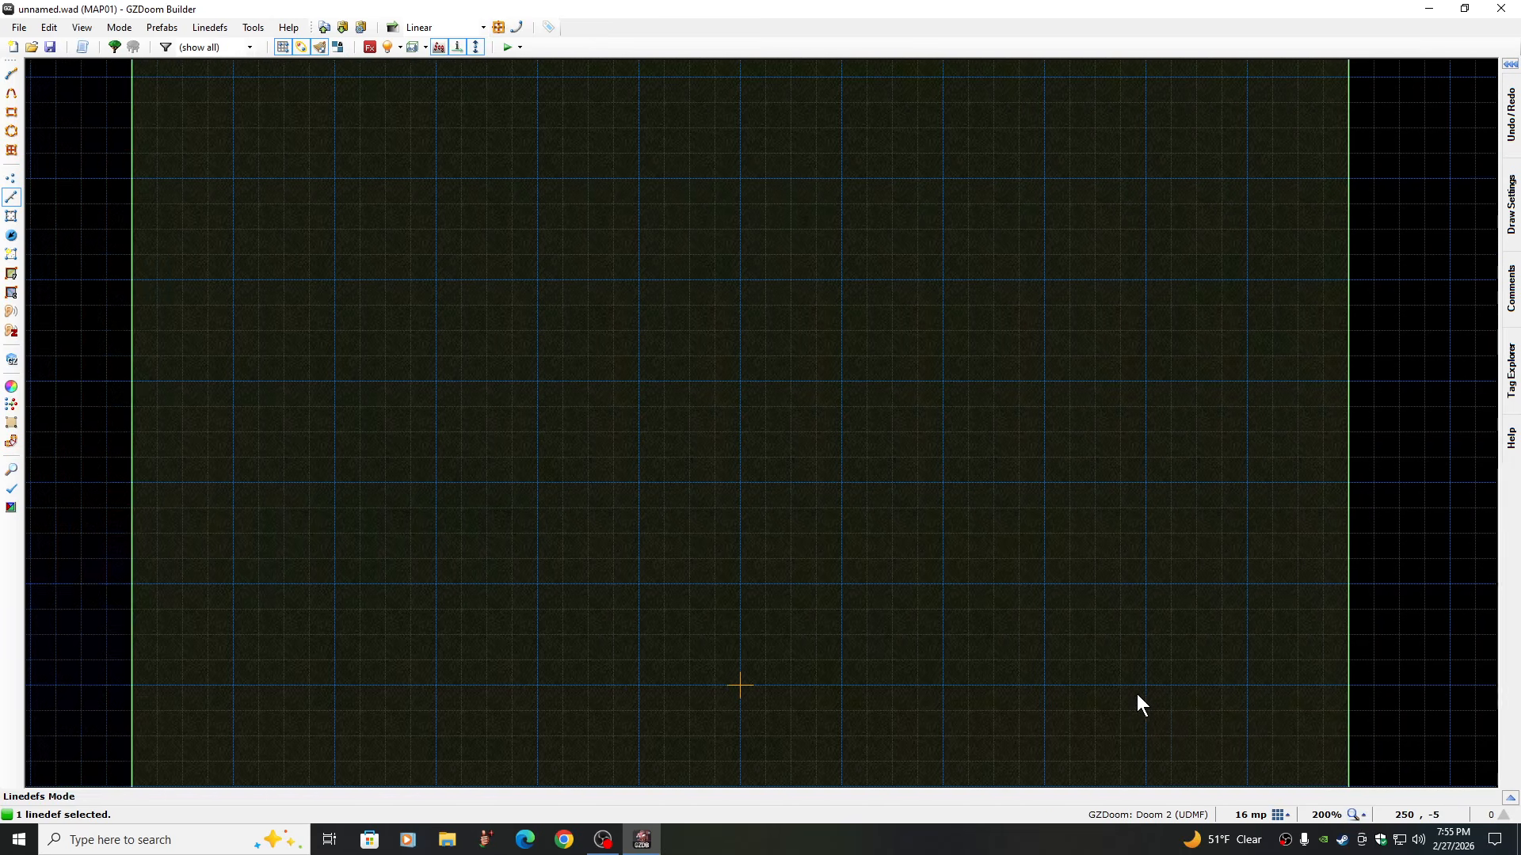
key("Left")
key("Down")
key("Down")
key("Down")
key("Down")
key("Down")
key("Right")
key("Down")
key("Down")
key("Down")
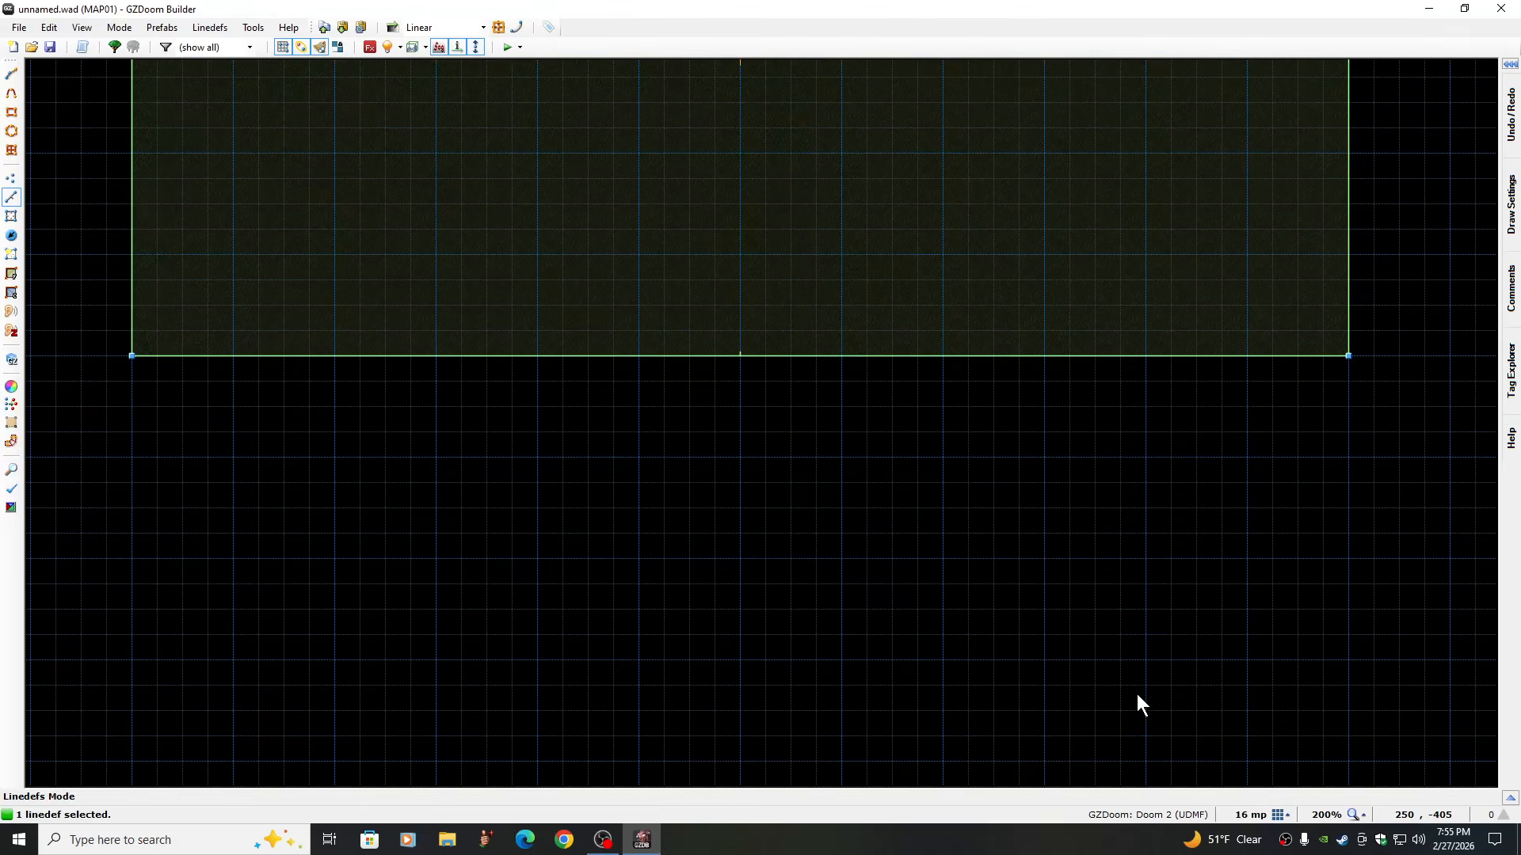
key("Down")
key("Down")
key("Down")
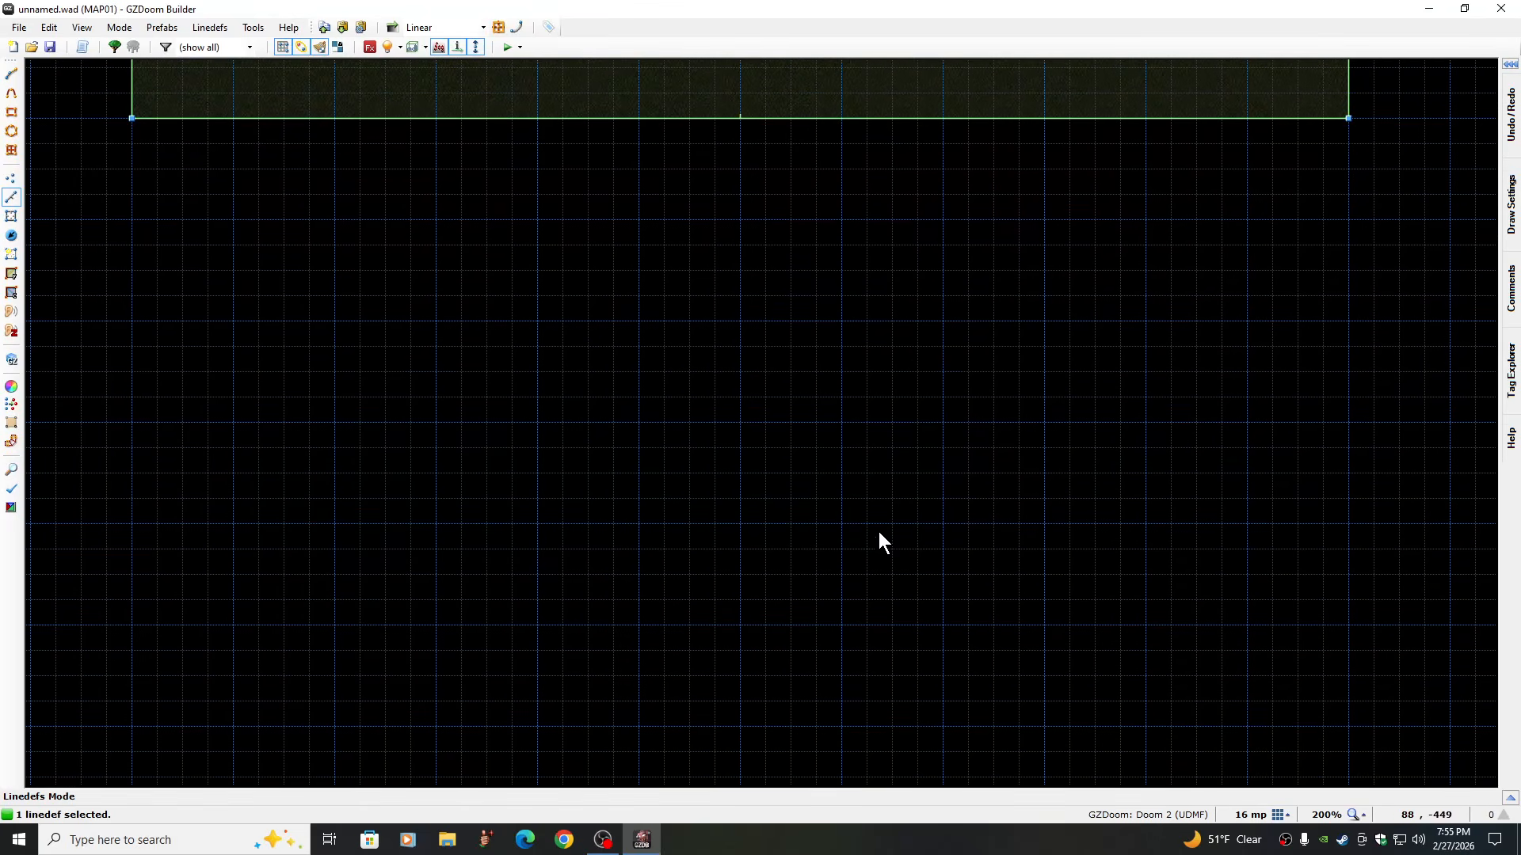
left_click_drag(773, 118, 771, 714)
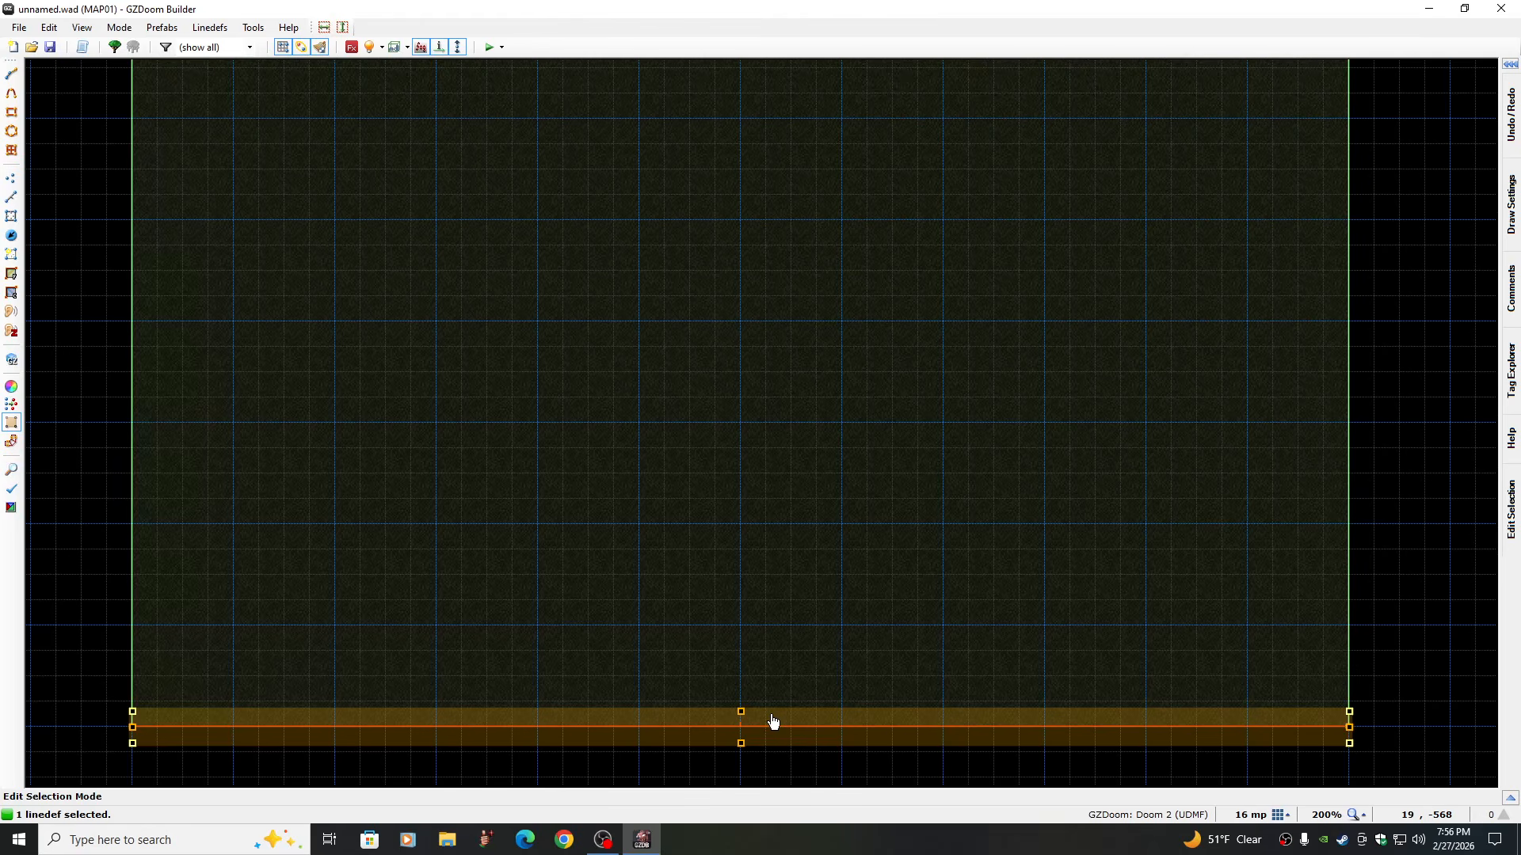
key("Return")
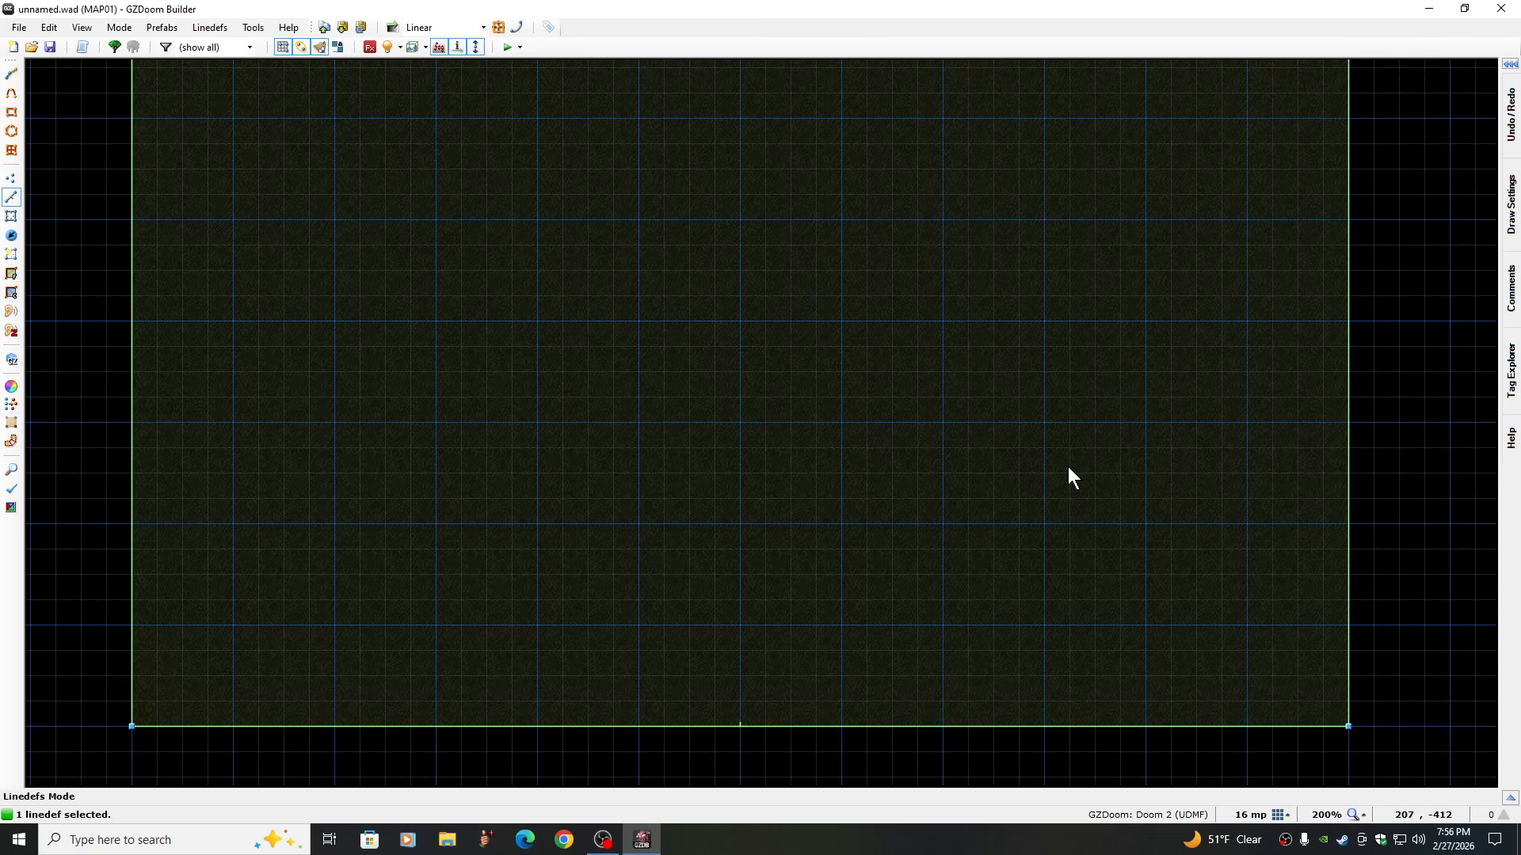
Move the sector's south linedef farther south by about 256 units, to about y = -832
key("Down")
key("Down")
key("Down")
key("Down")
key("Down")
key("Down")
key("Down")
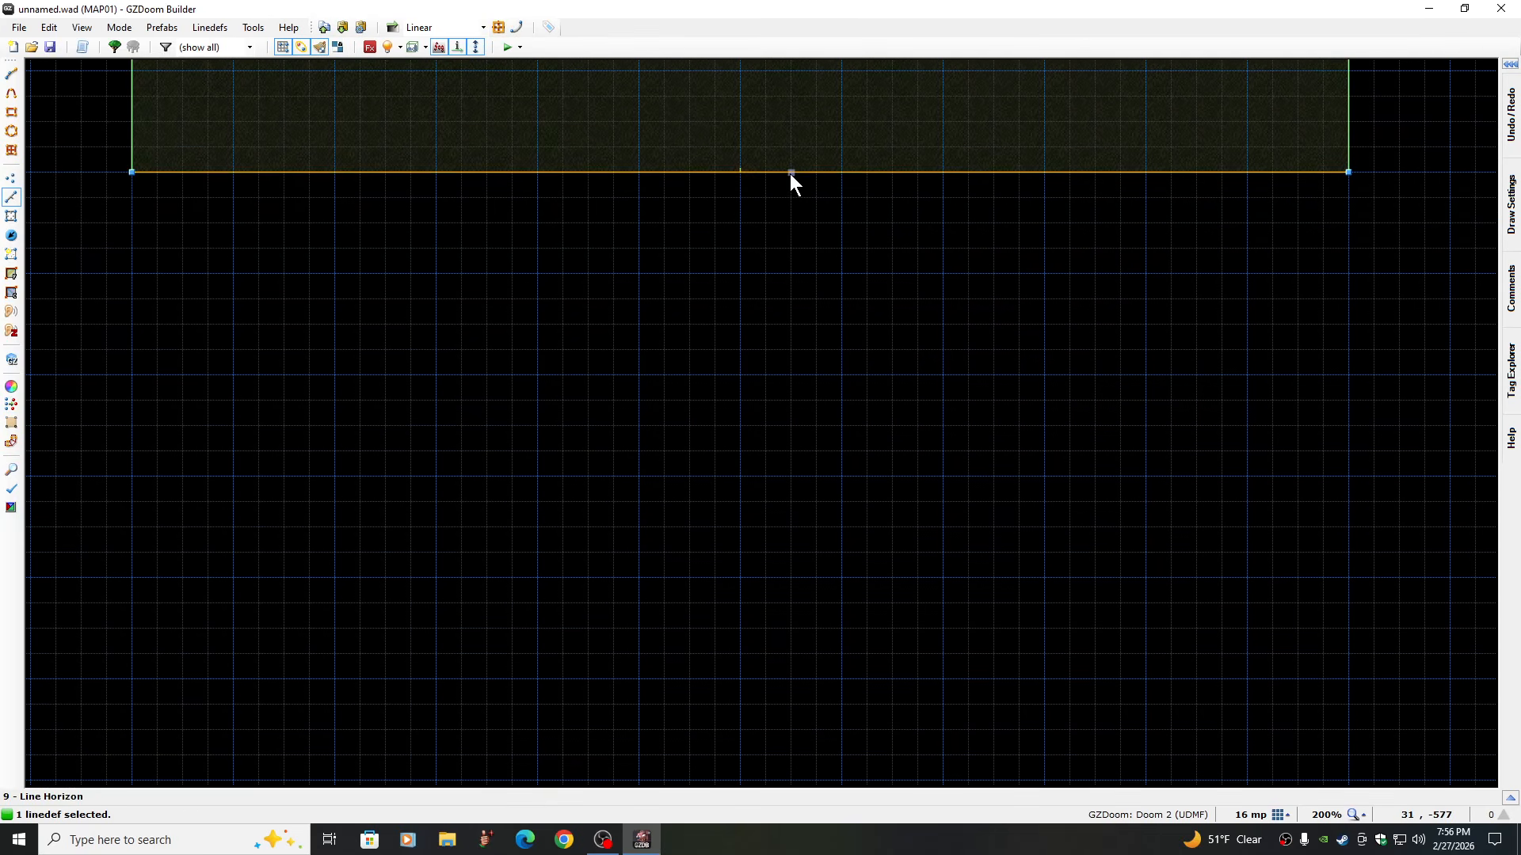
key("e")
left_click_drag(789, 179, 788, 580)
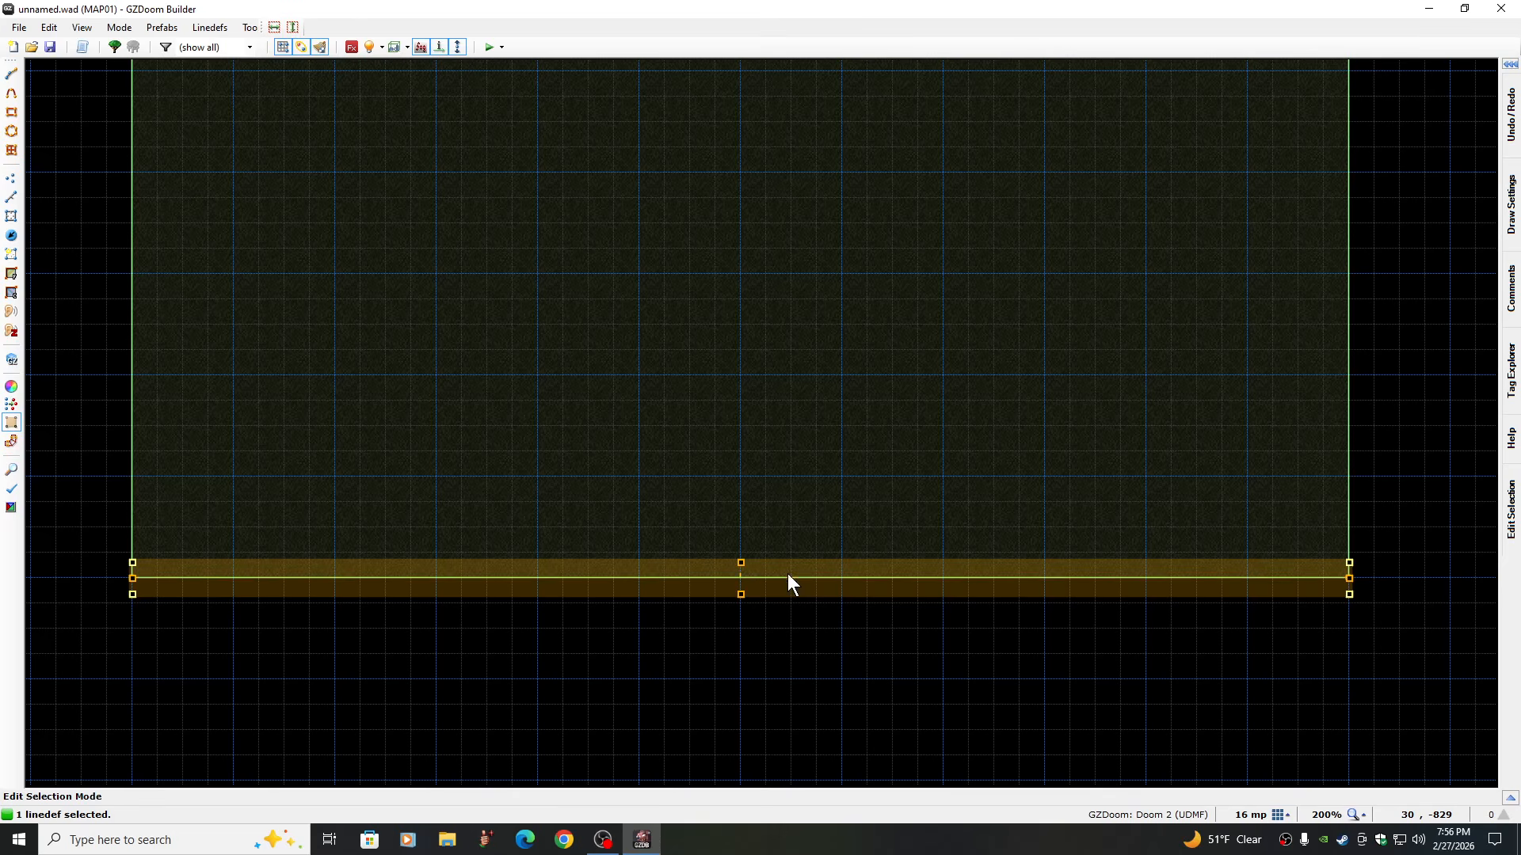
key("Return")
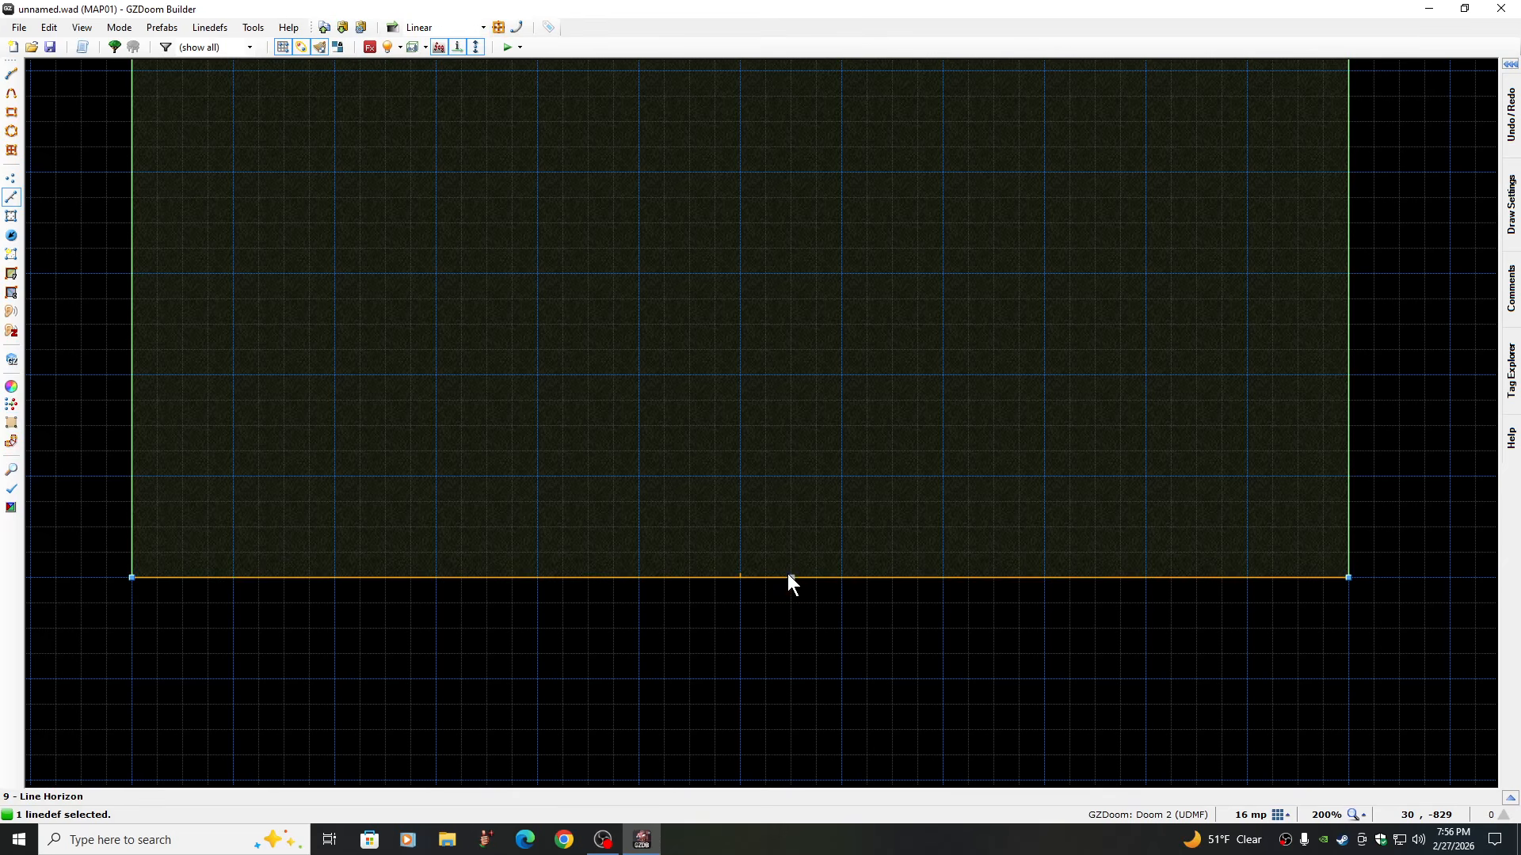
Show a 1024 mp grid to compare the south edge with the grid line below it, and clear the linedef selection
left_click(1287, 821)
left_click(1218, 615)
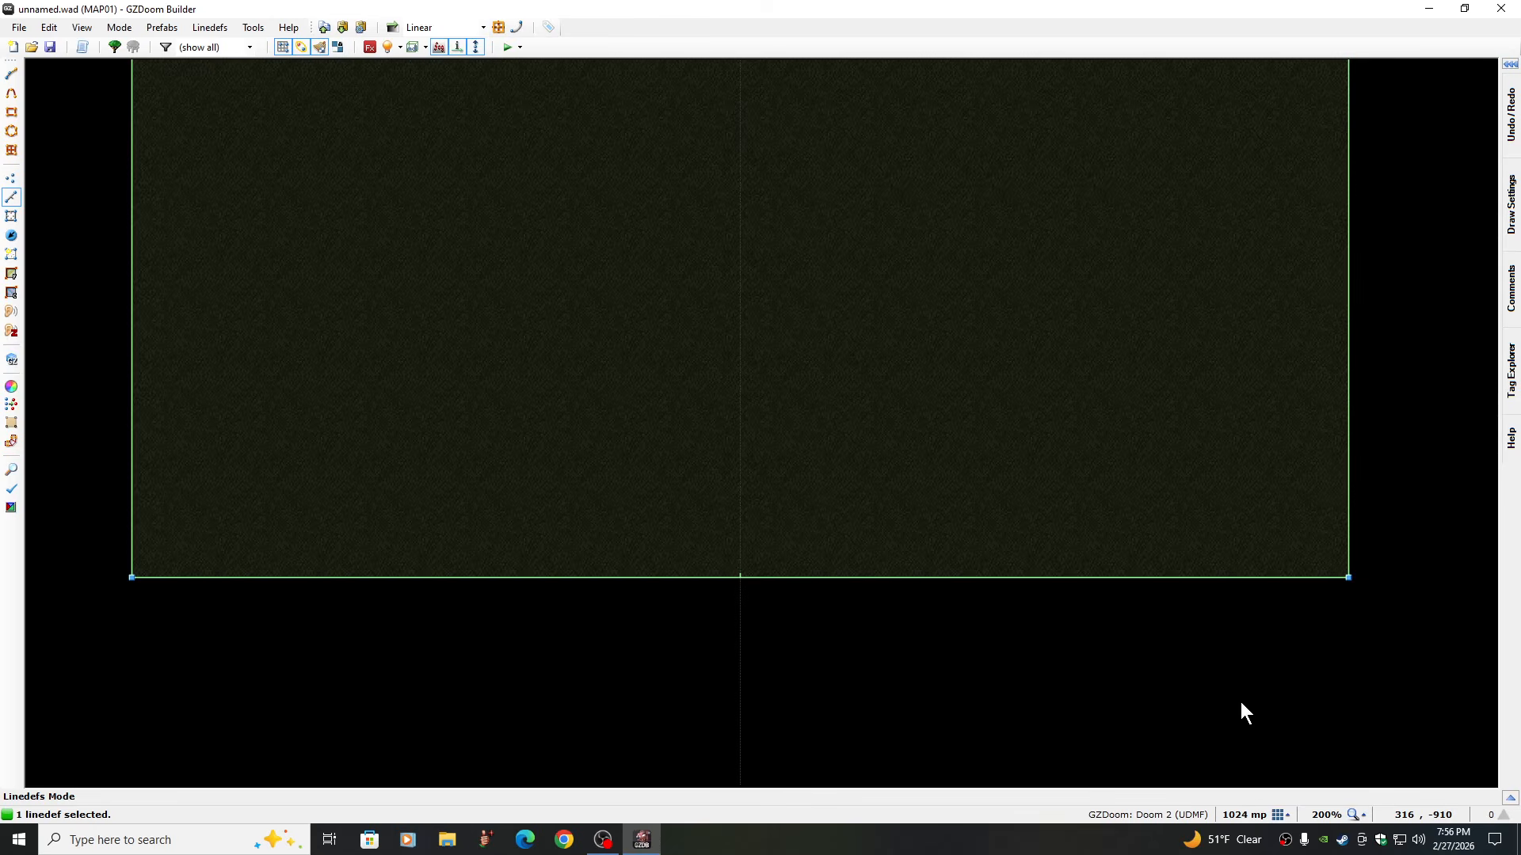
scroll(1241, 701, "down", 5)
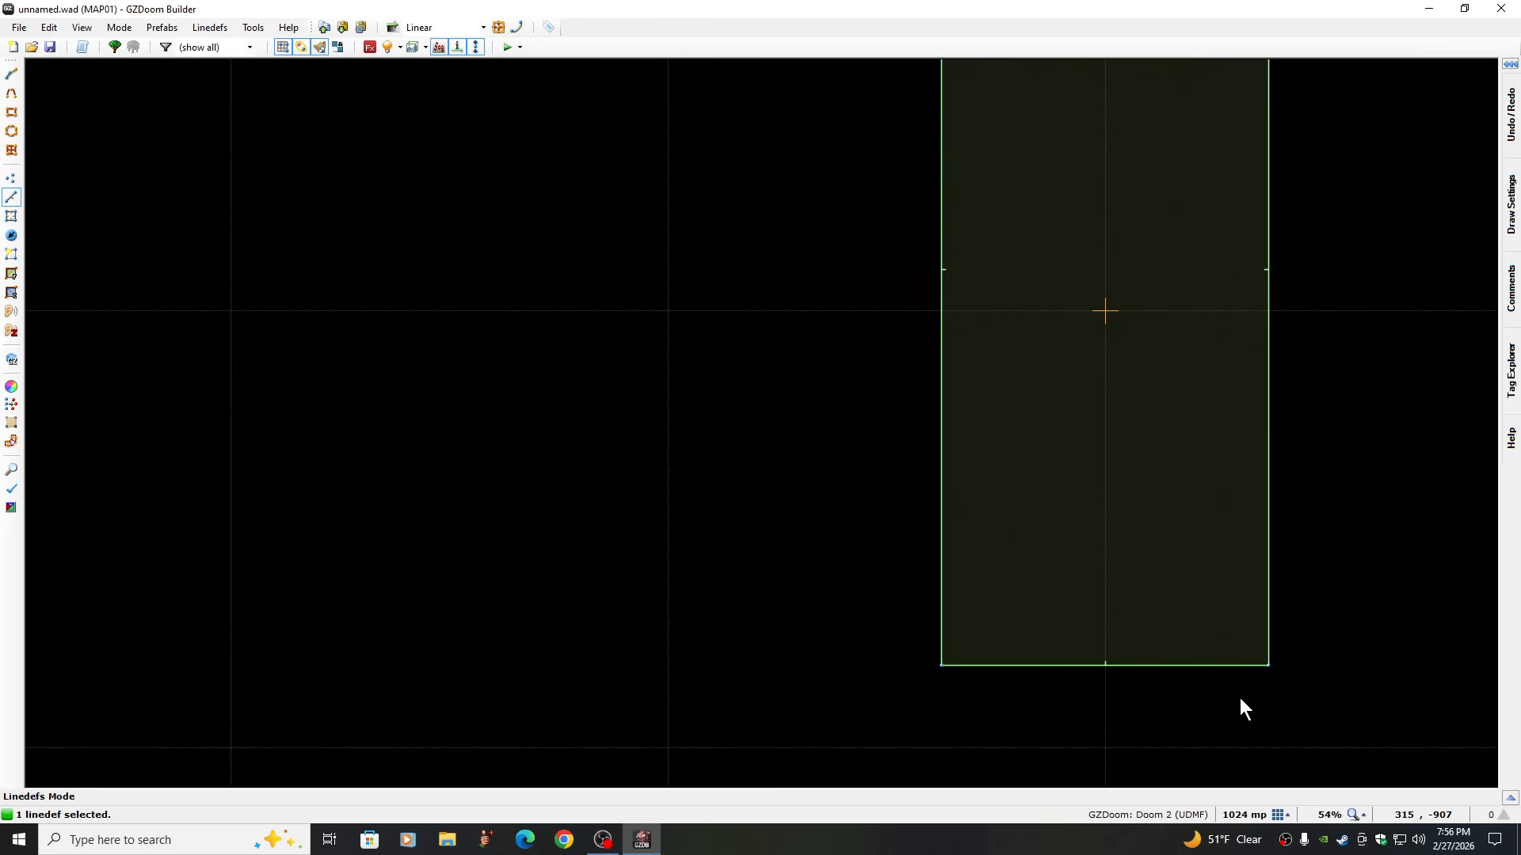
scroll(1241, 707, "down", 1)
key("Right")
key("Right")
key("Right")
key("Right")
key("Right")
key("Right")
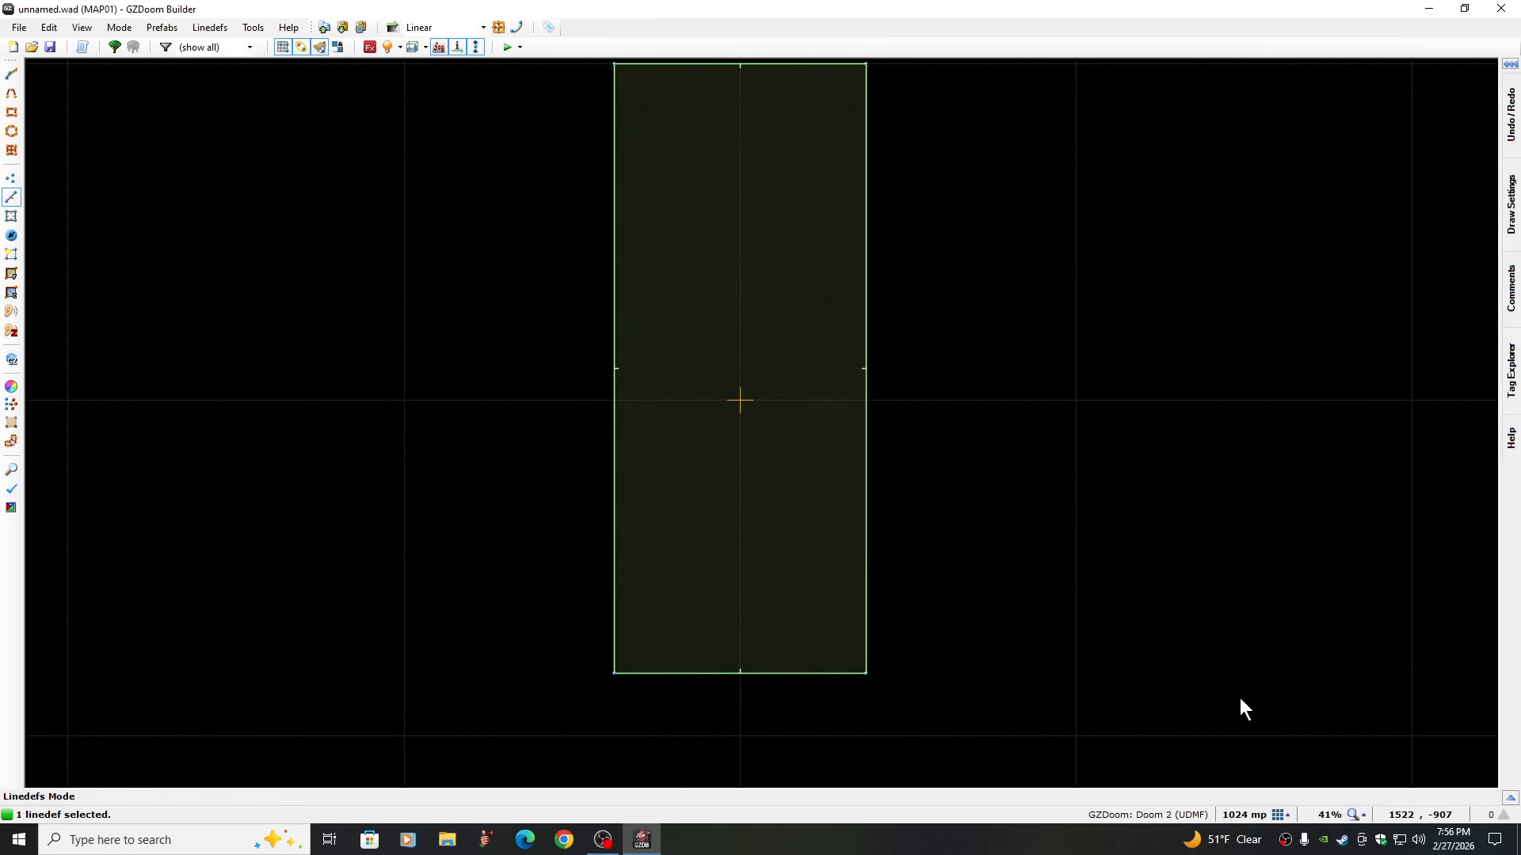
left_click(1232, 697)
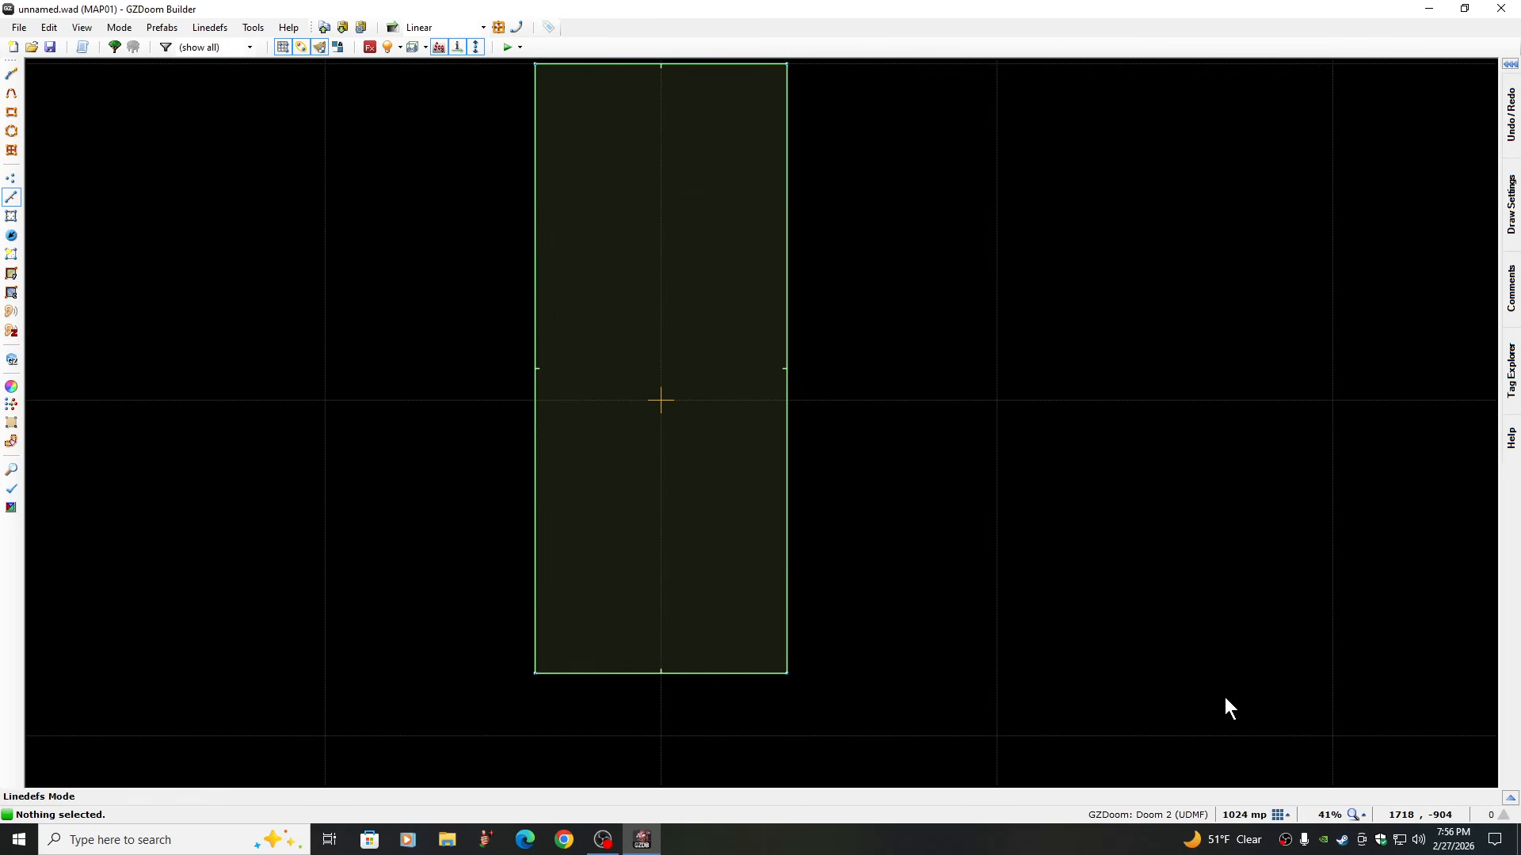
scroll(1224, 697, "down", 1)
key("Down")
key("Right")
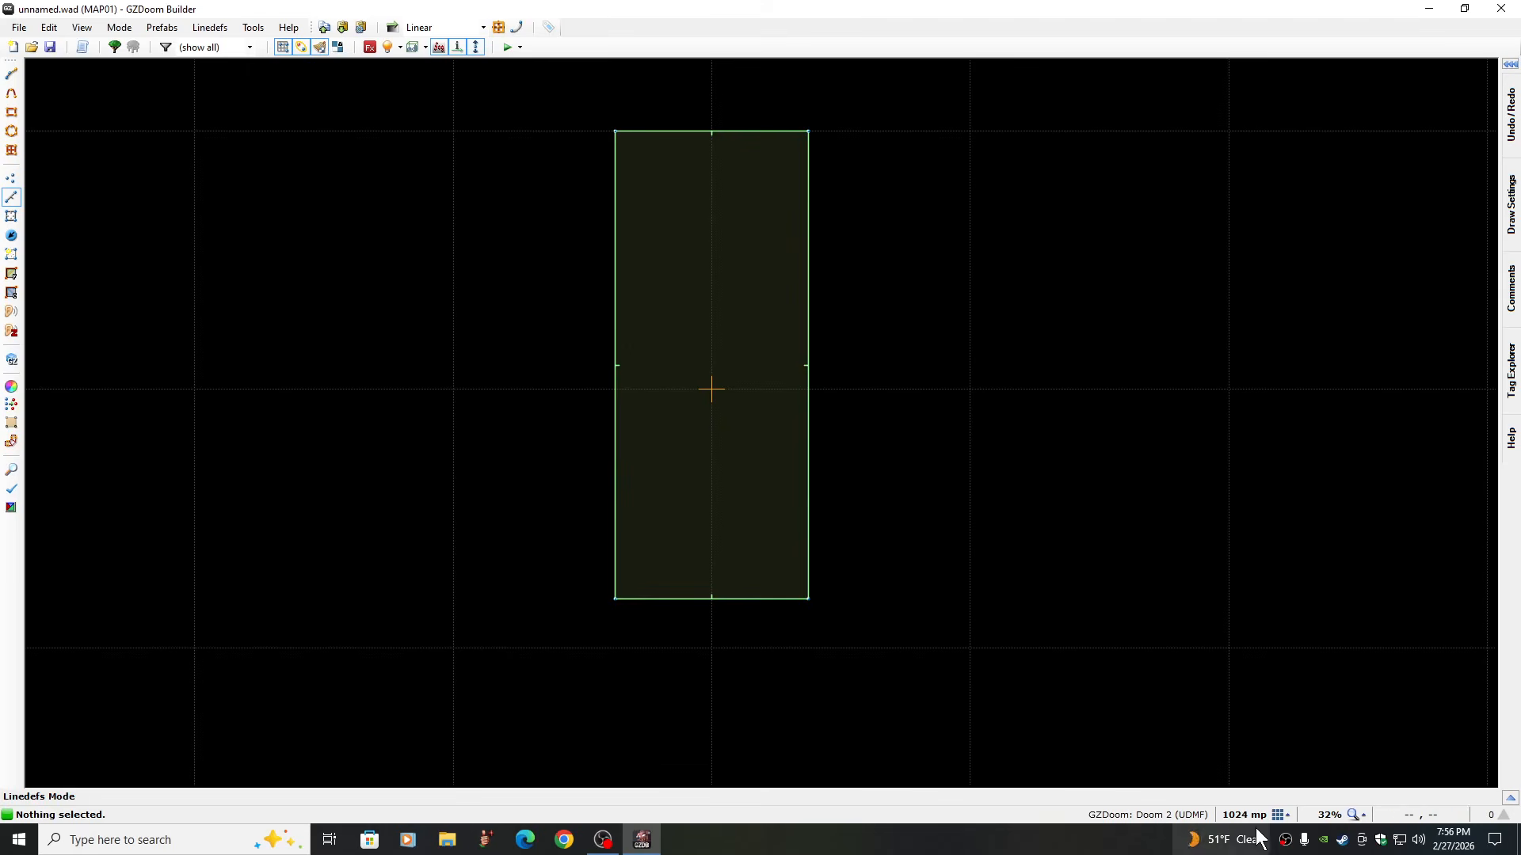
Set the grid size to 16 mp and move the sector's south linedef 128 units farther south, to y = -960
left_click(1281, 815)
left_click(1223, 723)
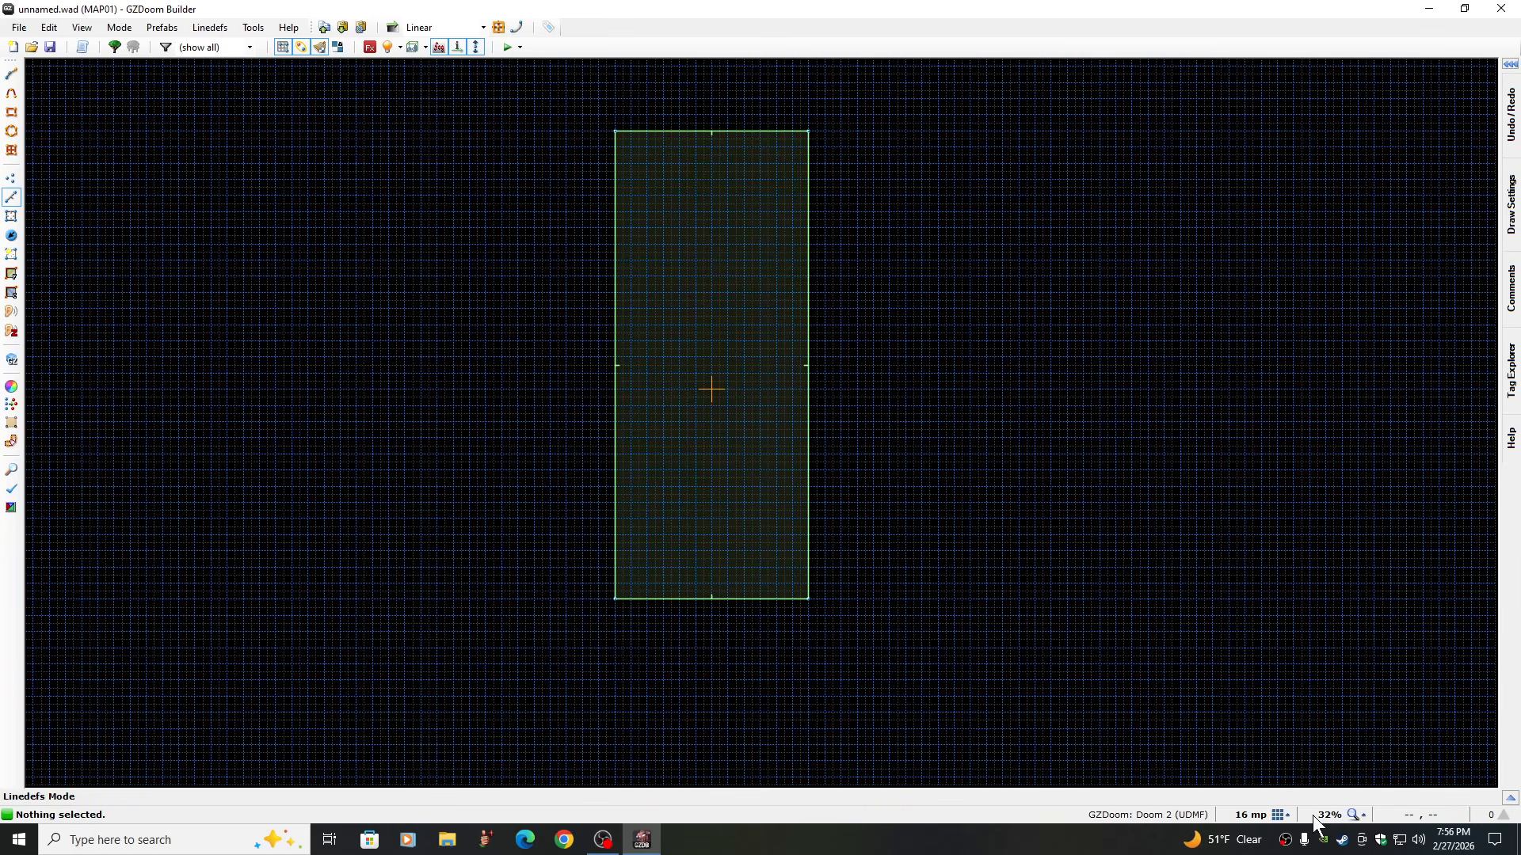
left_click(1356, 815)
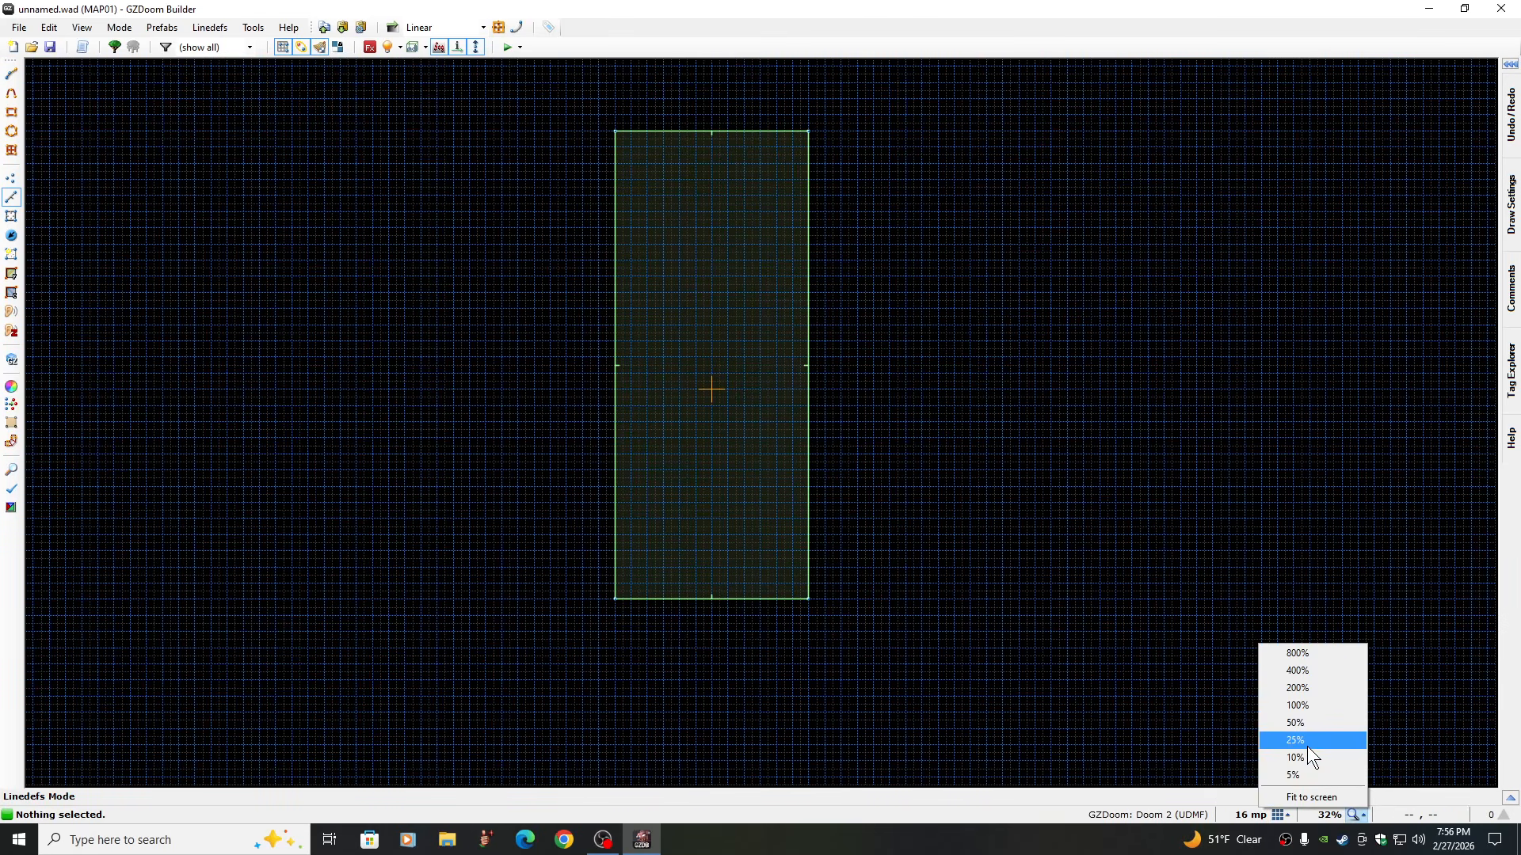
left_click(1299, 687)
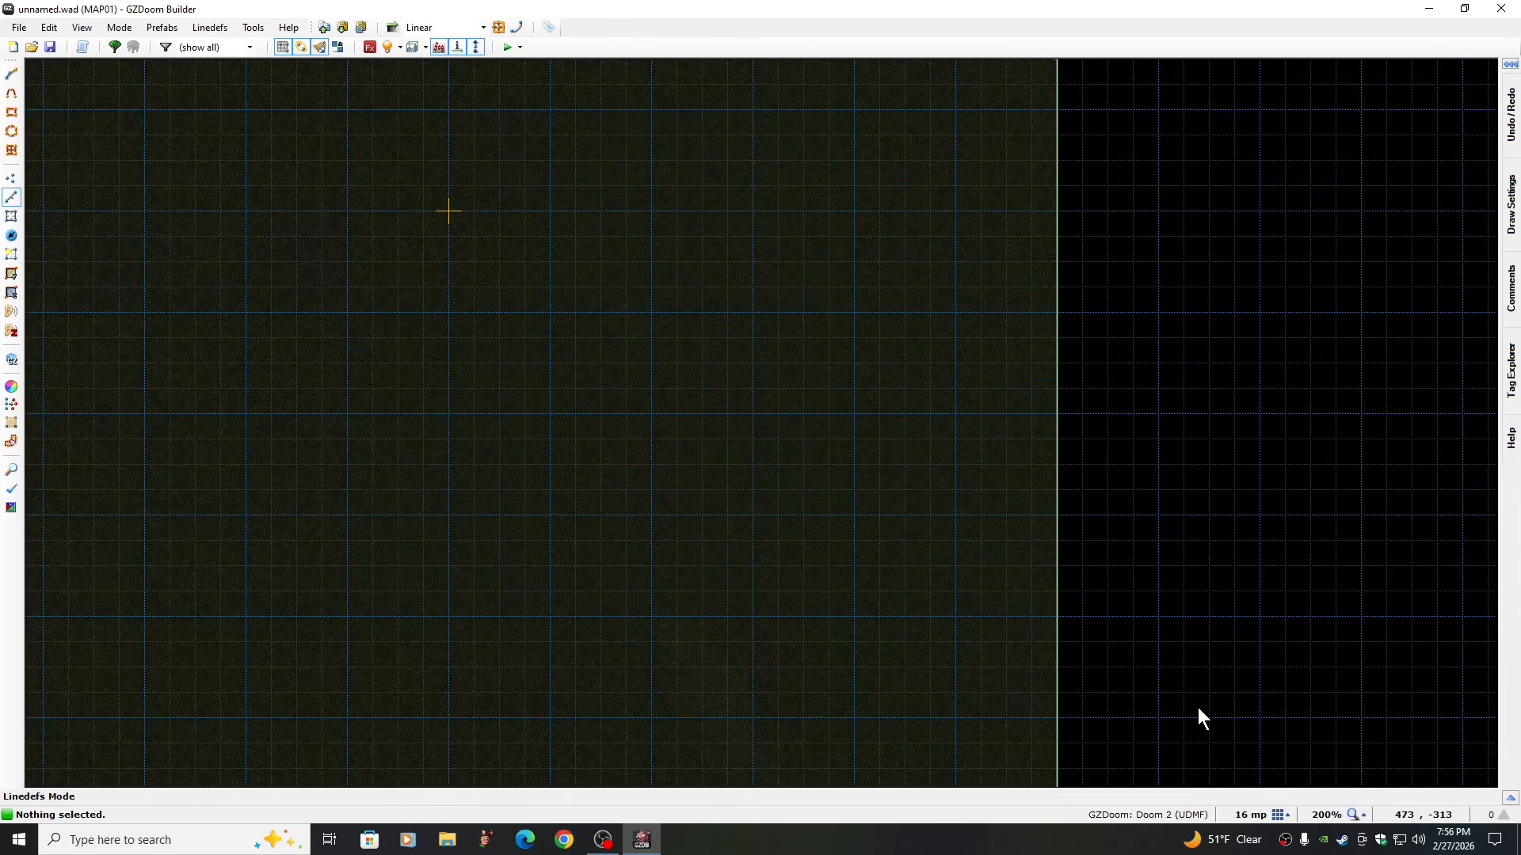
key("Left")
key("Left")
key("Left")
key("Left")
key("Left")
key("Right")
key("Down")
key("Down")
key("Down")
key("Down")
key("Down")
key("Down")
key("Down")
key("Down")
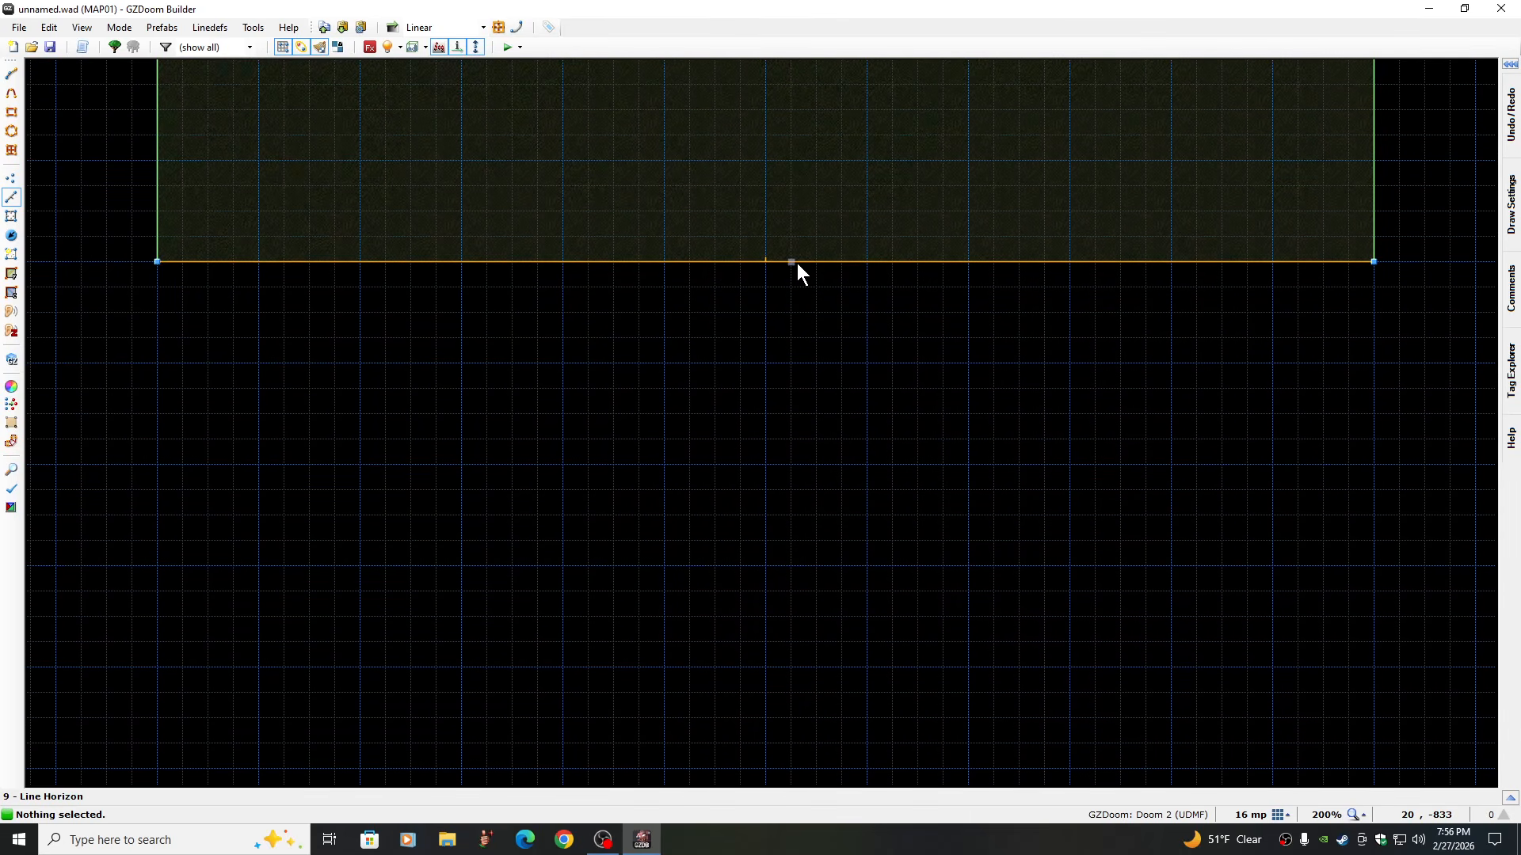
key("e")
left_click_drag(796, 263, 793, 470)
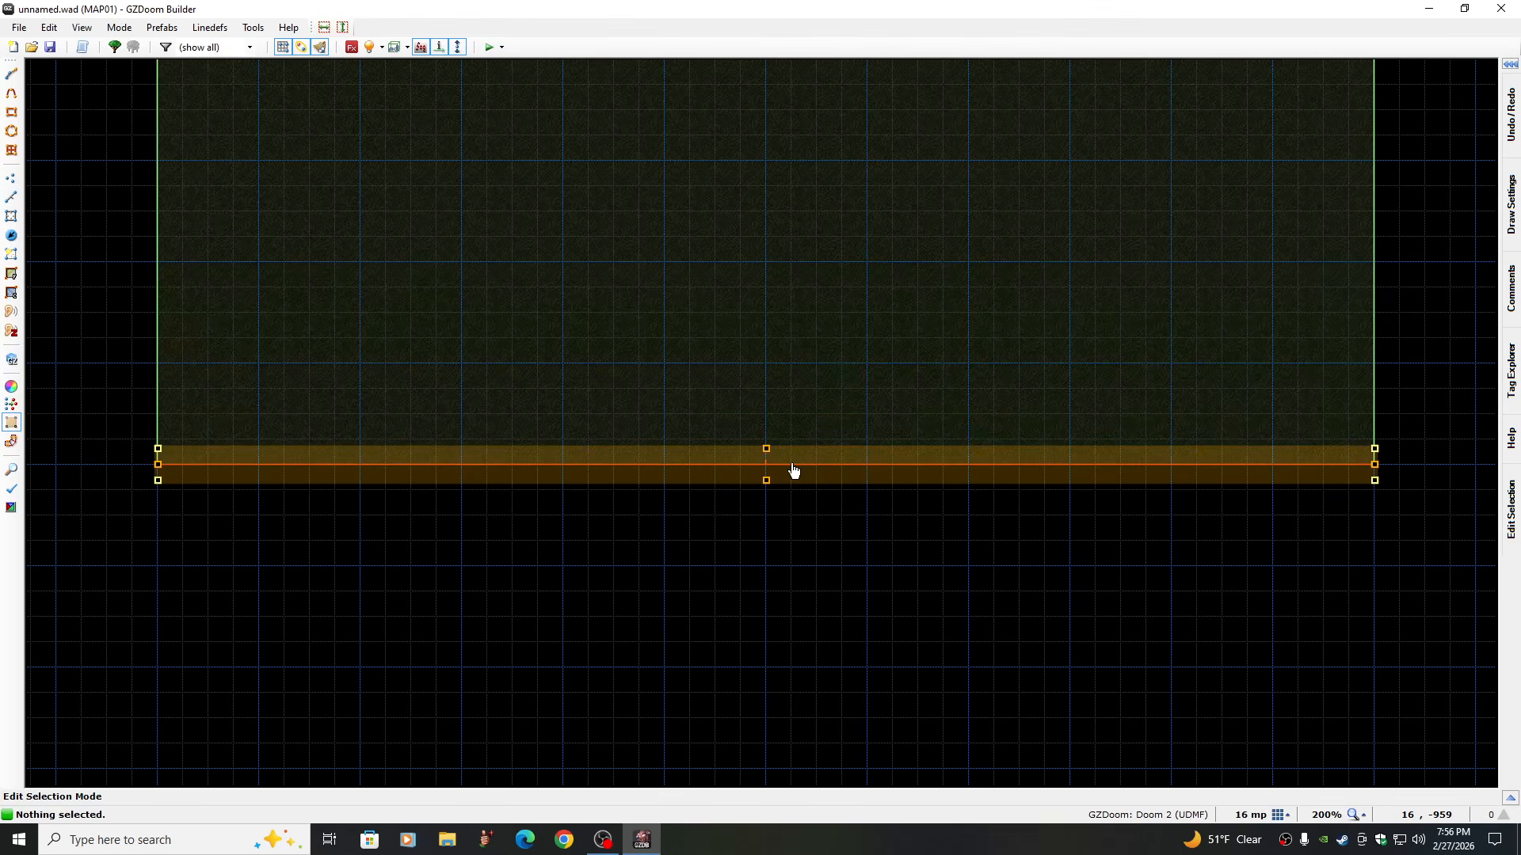
key("Return")
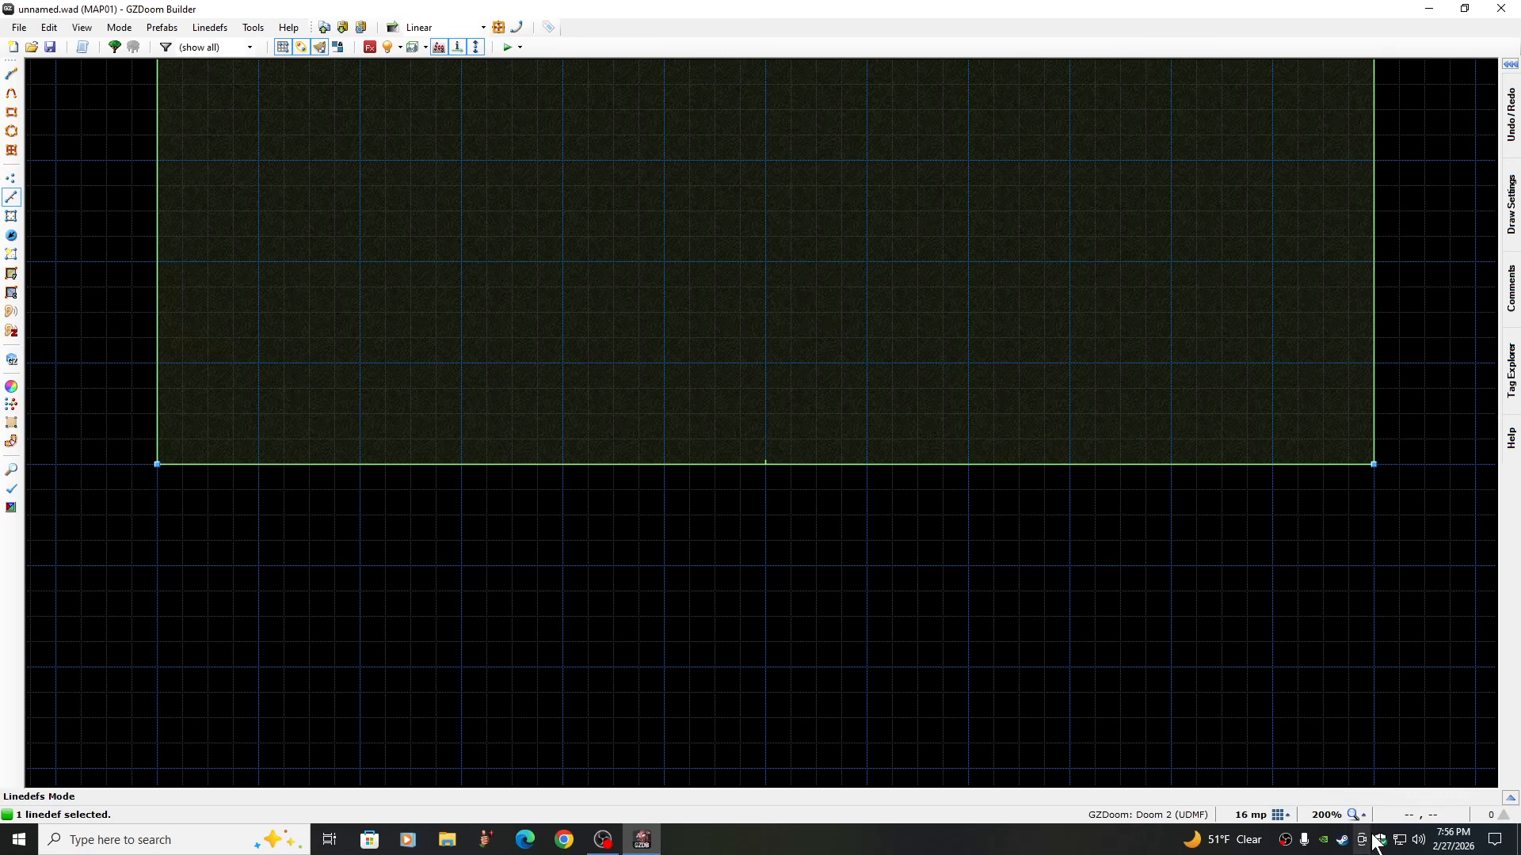
Check the south edge against a 1024 mp grid, return to 16 mp, and move the south linedef to y = -1024
left_click(1281, 815)
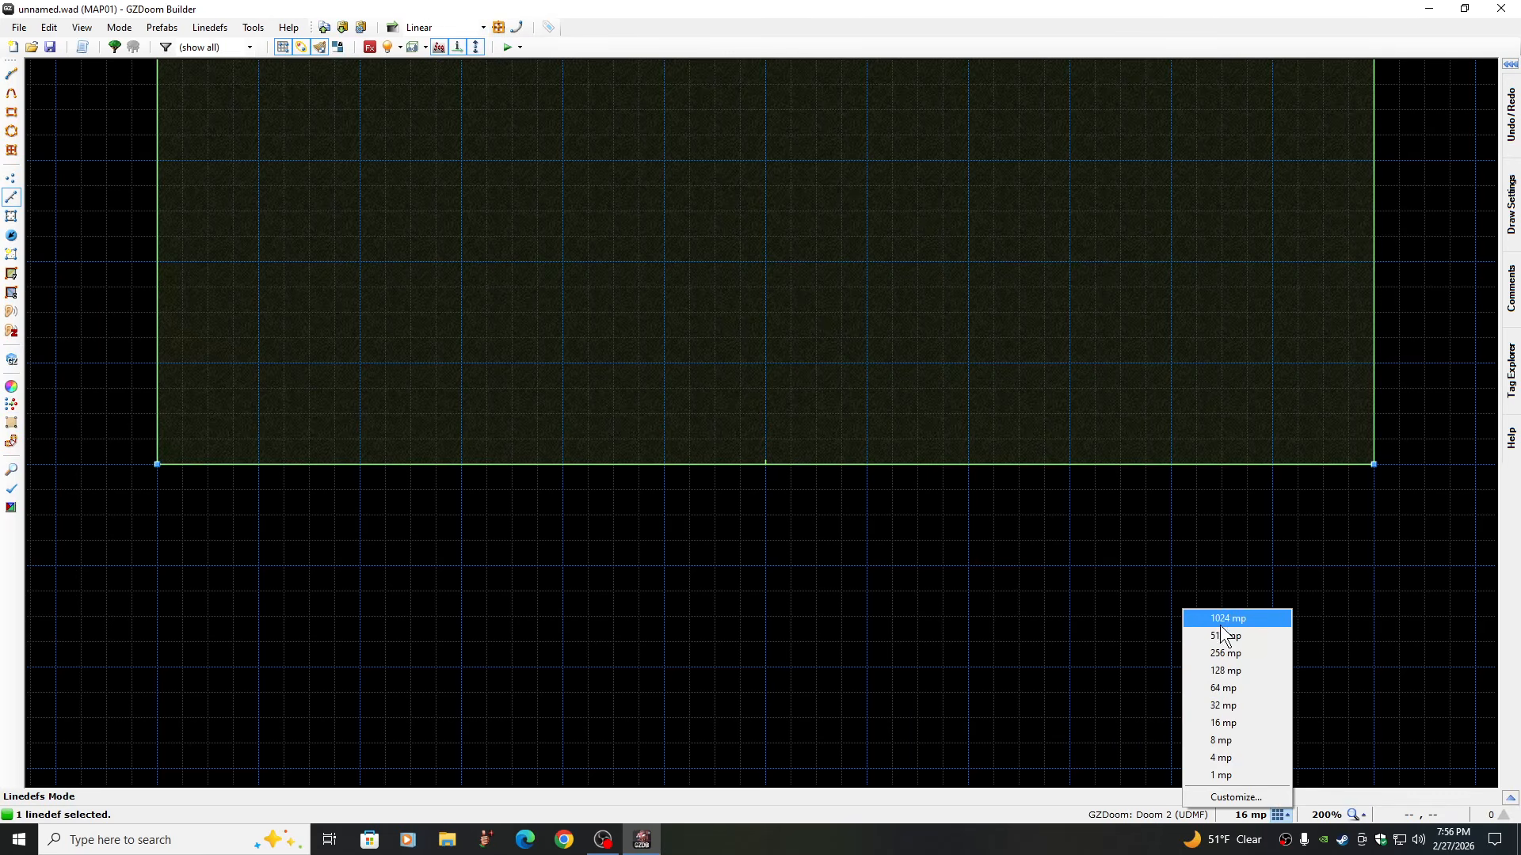
left_click(1219, 619)
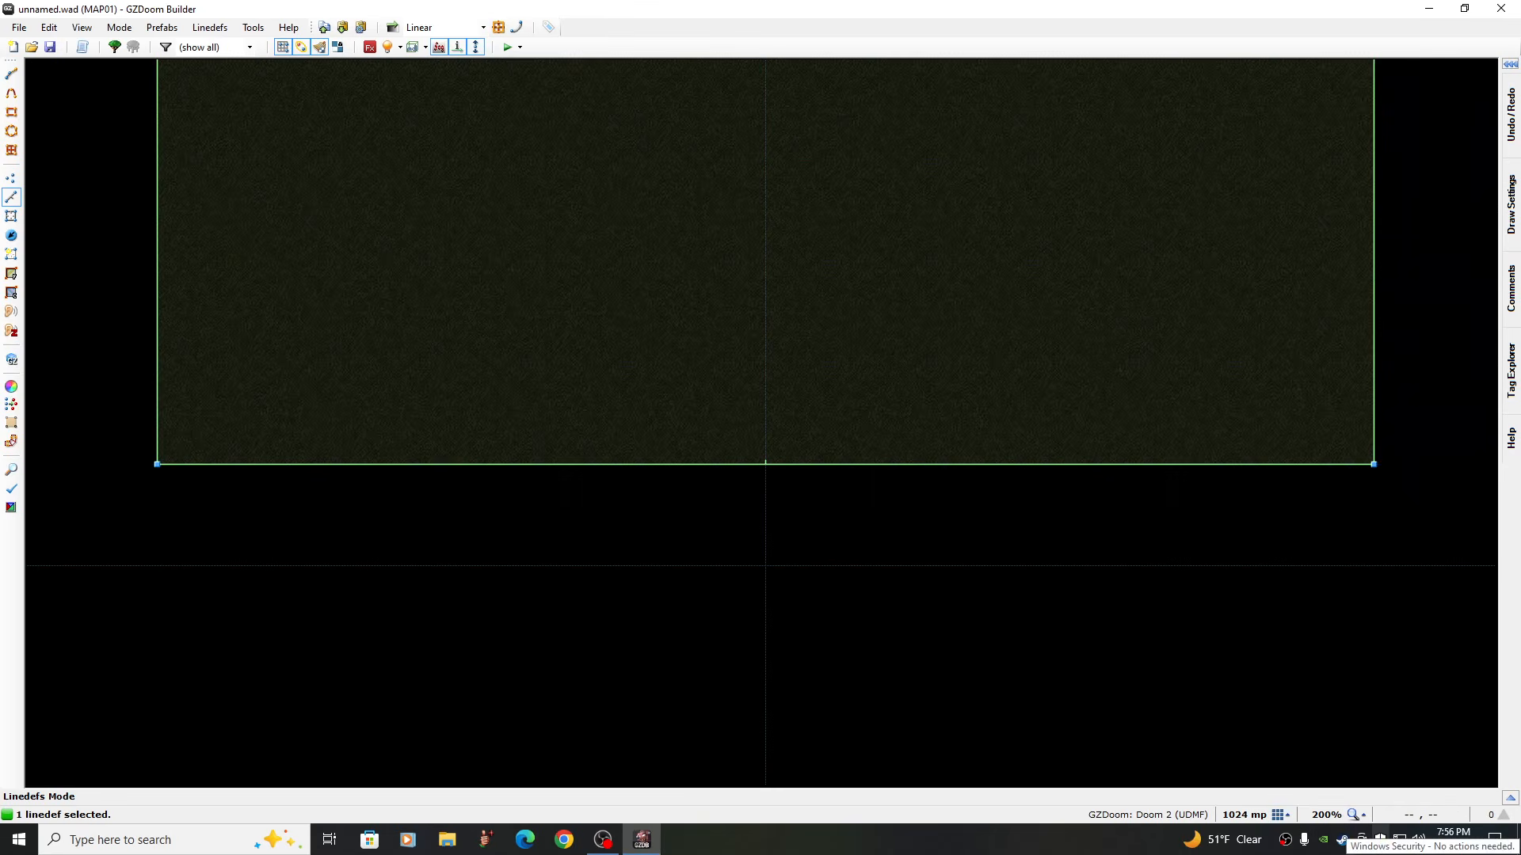
left_click(1281, 815)
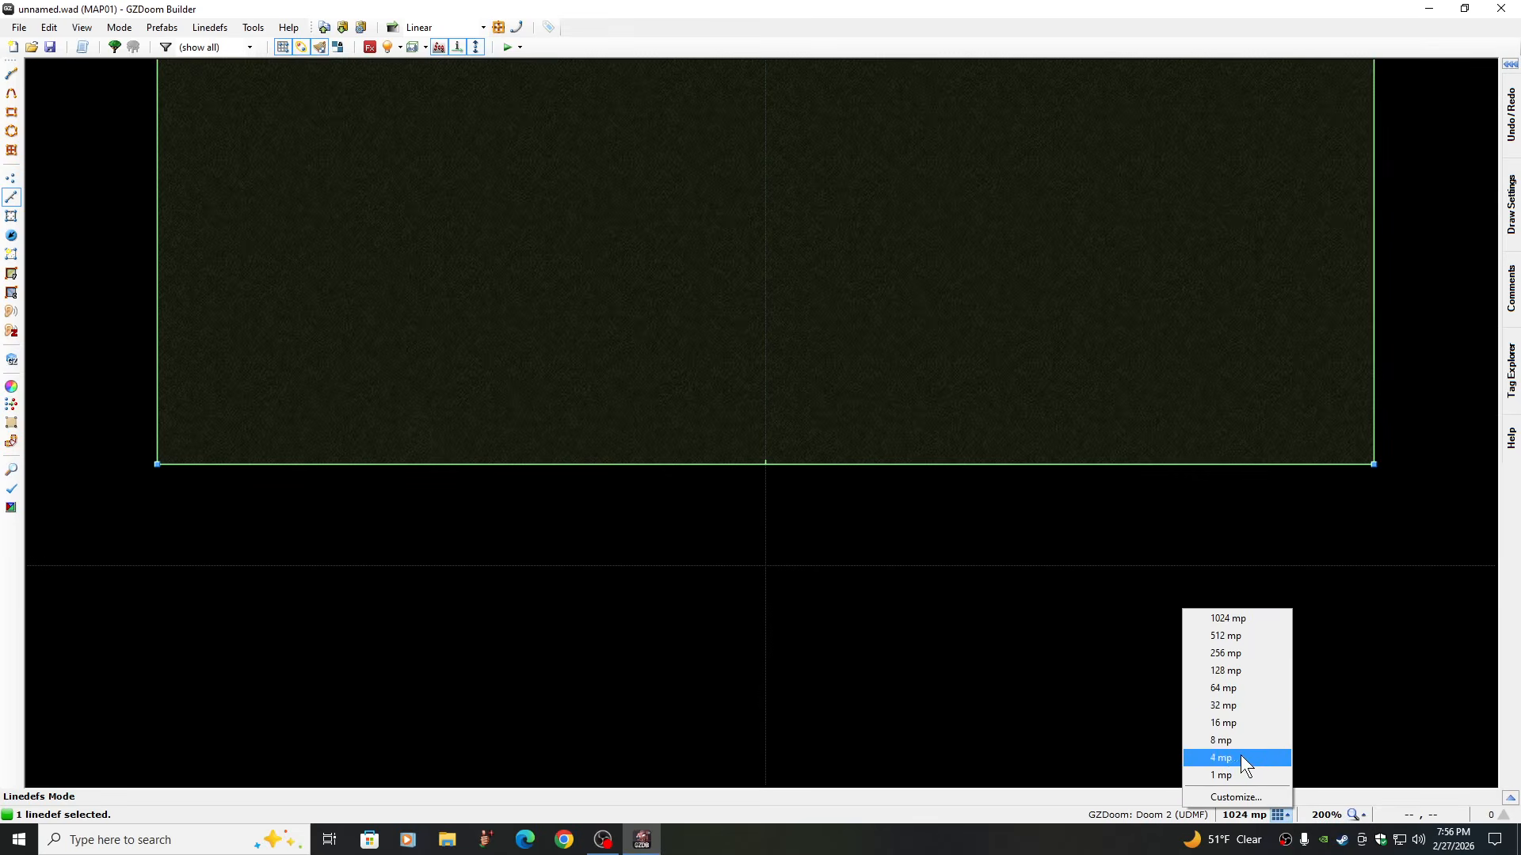
left_click(1224, 723)
key("Down")
key("Down")
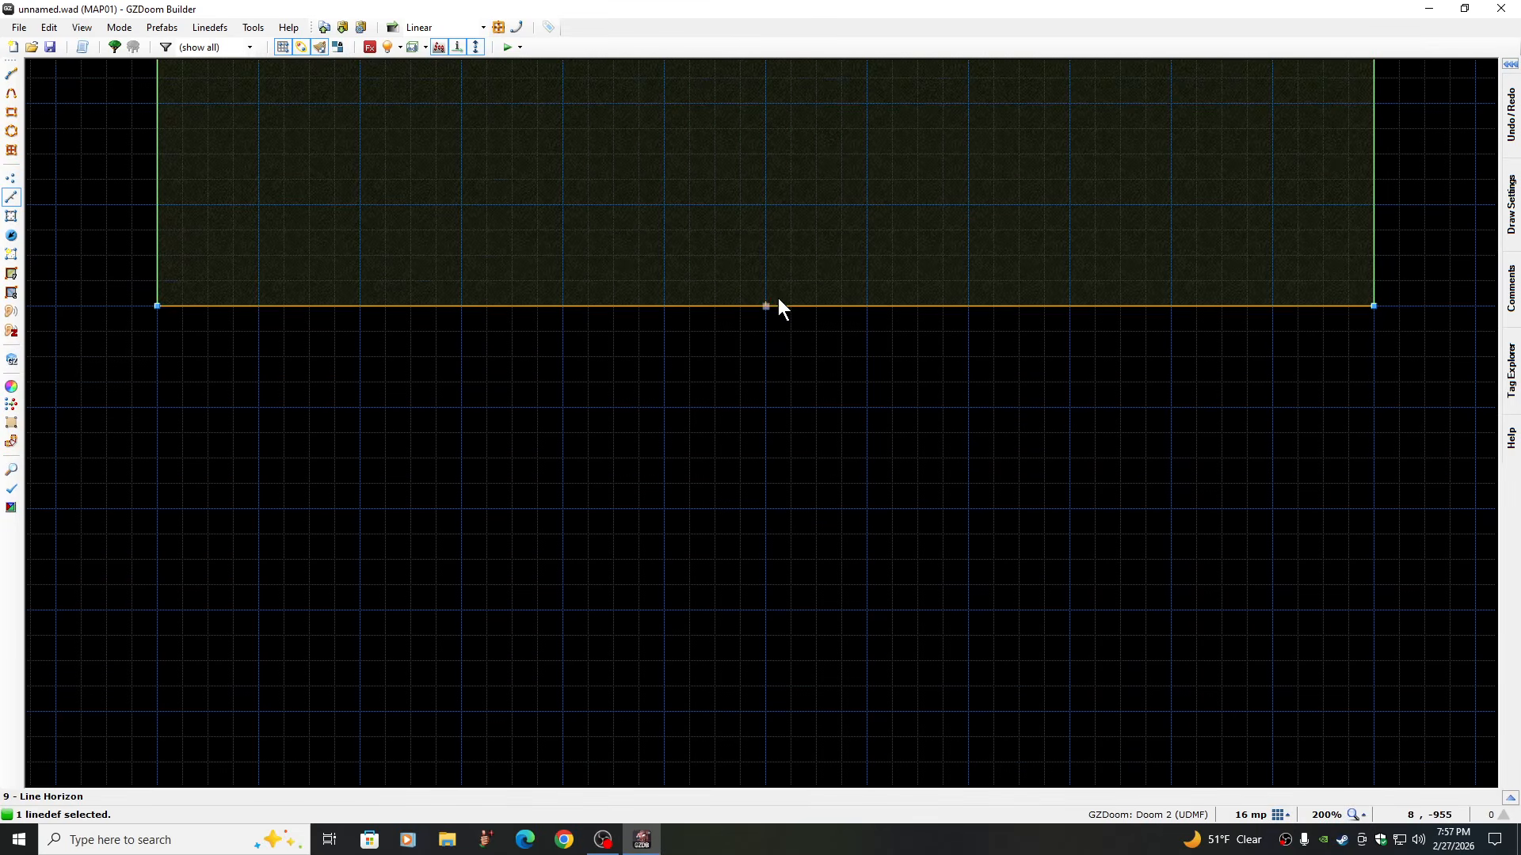
key("e")
left_click_drag(788, 312, 794, 412)
key("Return")
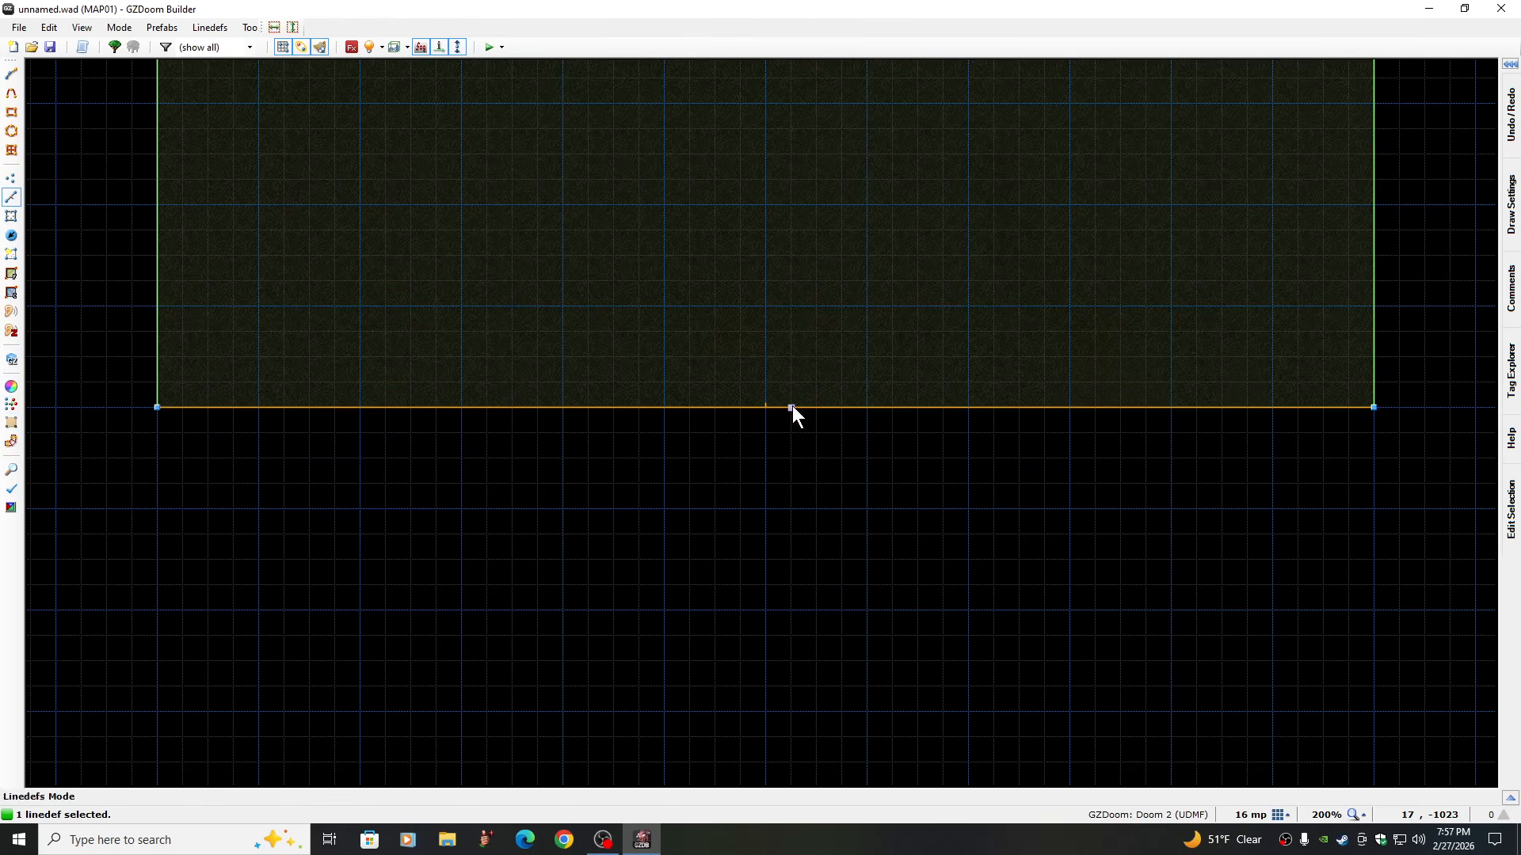
Show a 1024 mp grid to check the south edge's alignment and examine the space around the whole sector
left_click(1280, 815)
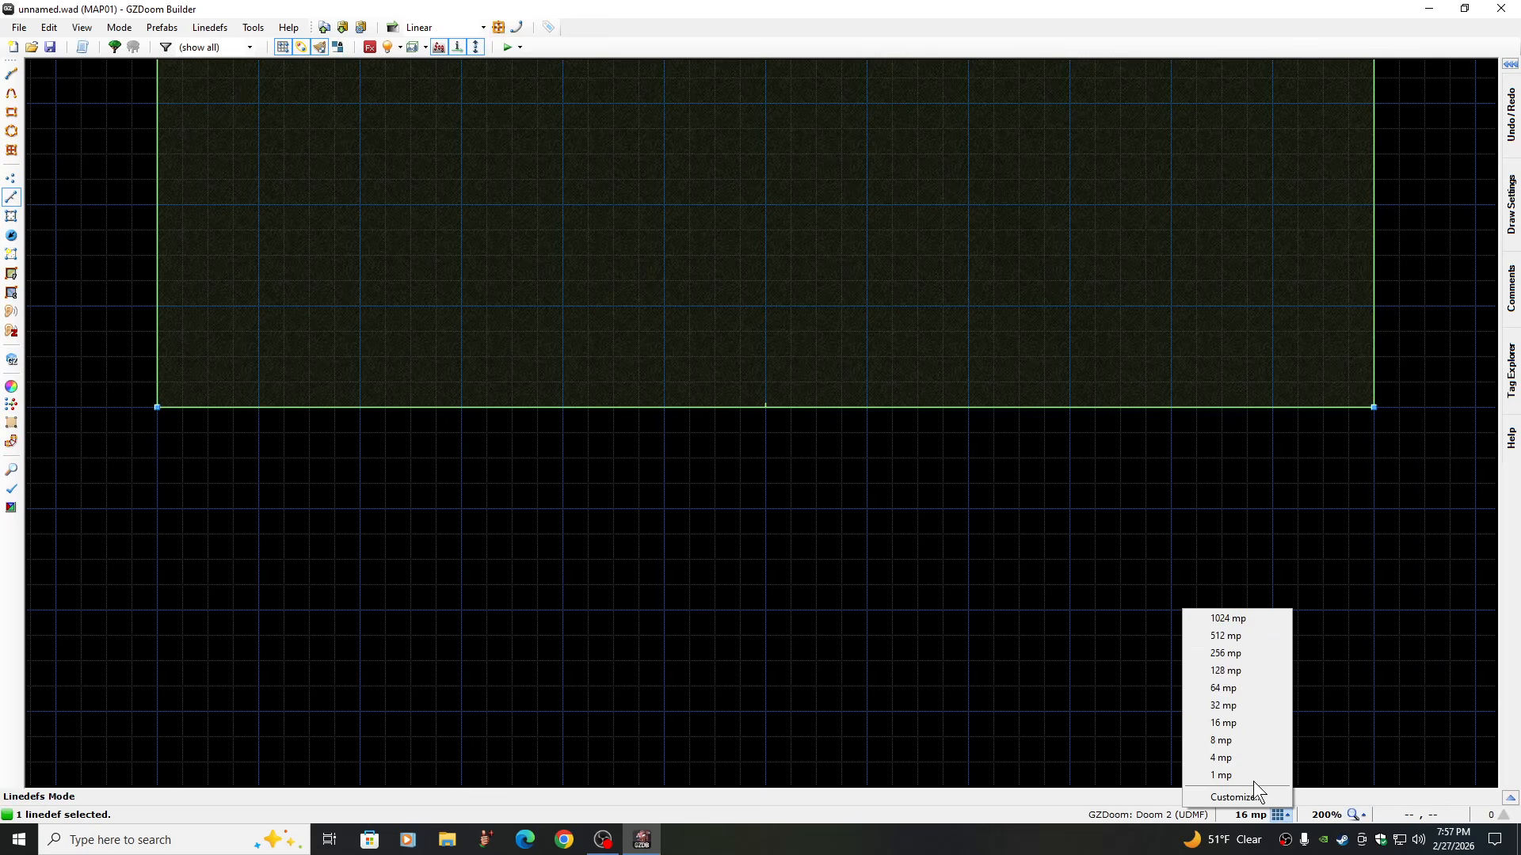
left_click(1219, 619)
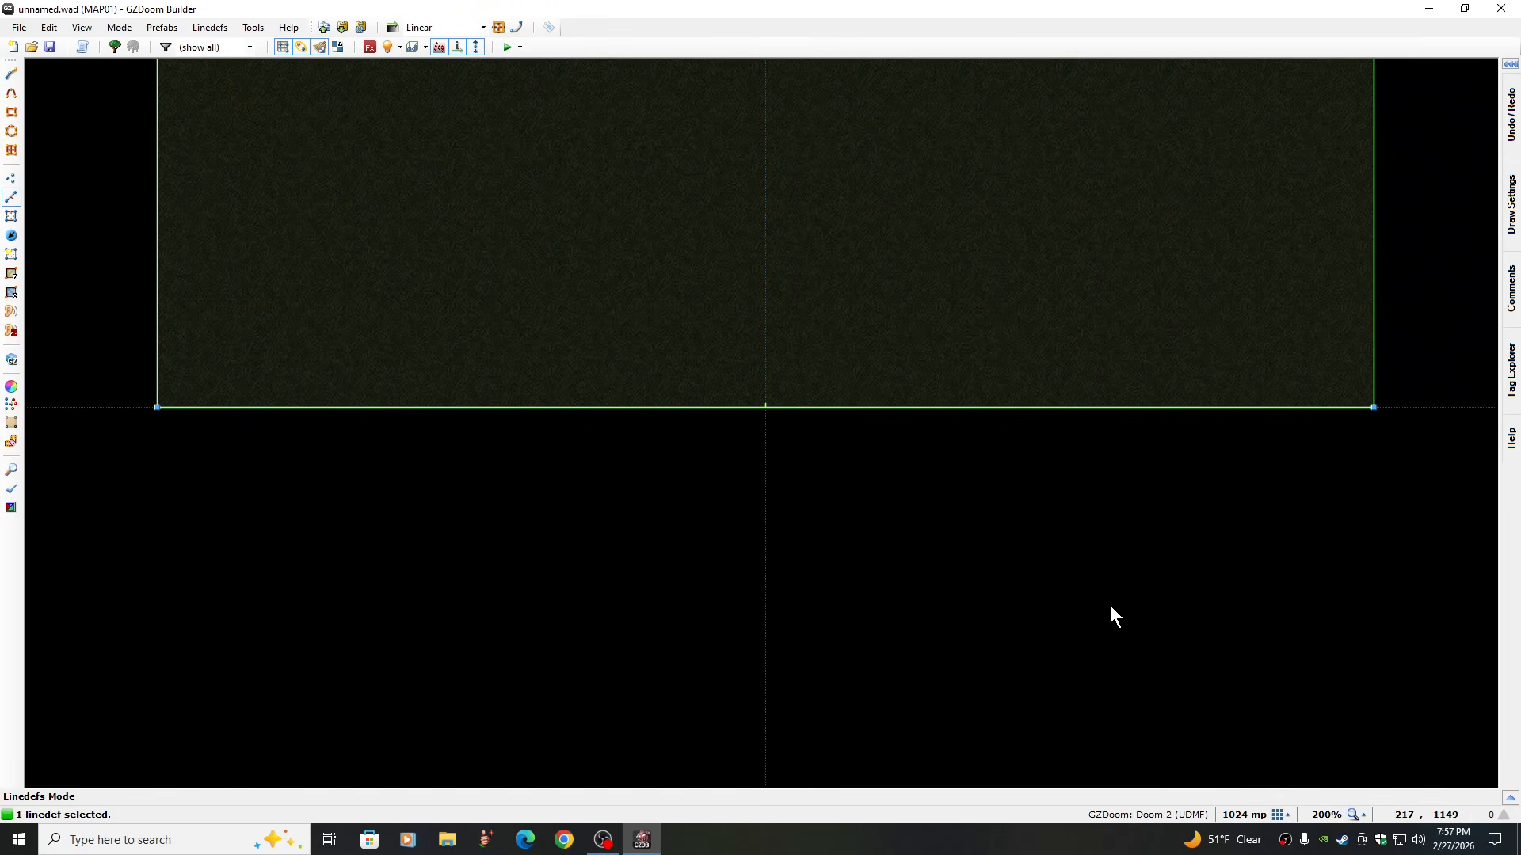
scroll(1109, 605, "down", 7)
scroll(1106, 605, "down", 1)
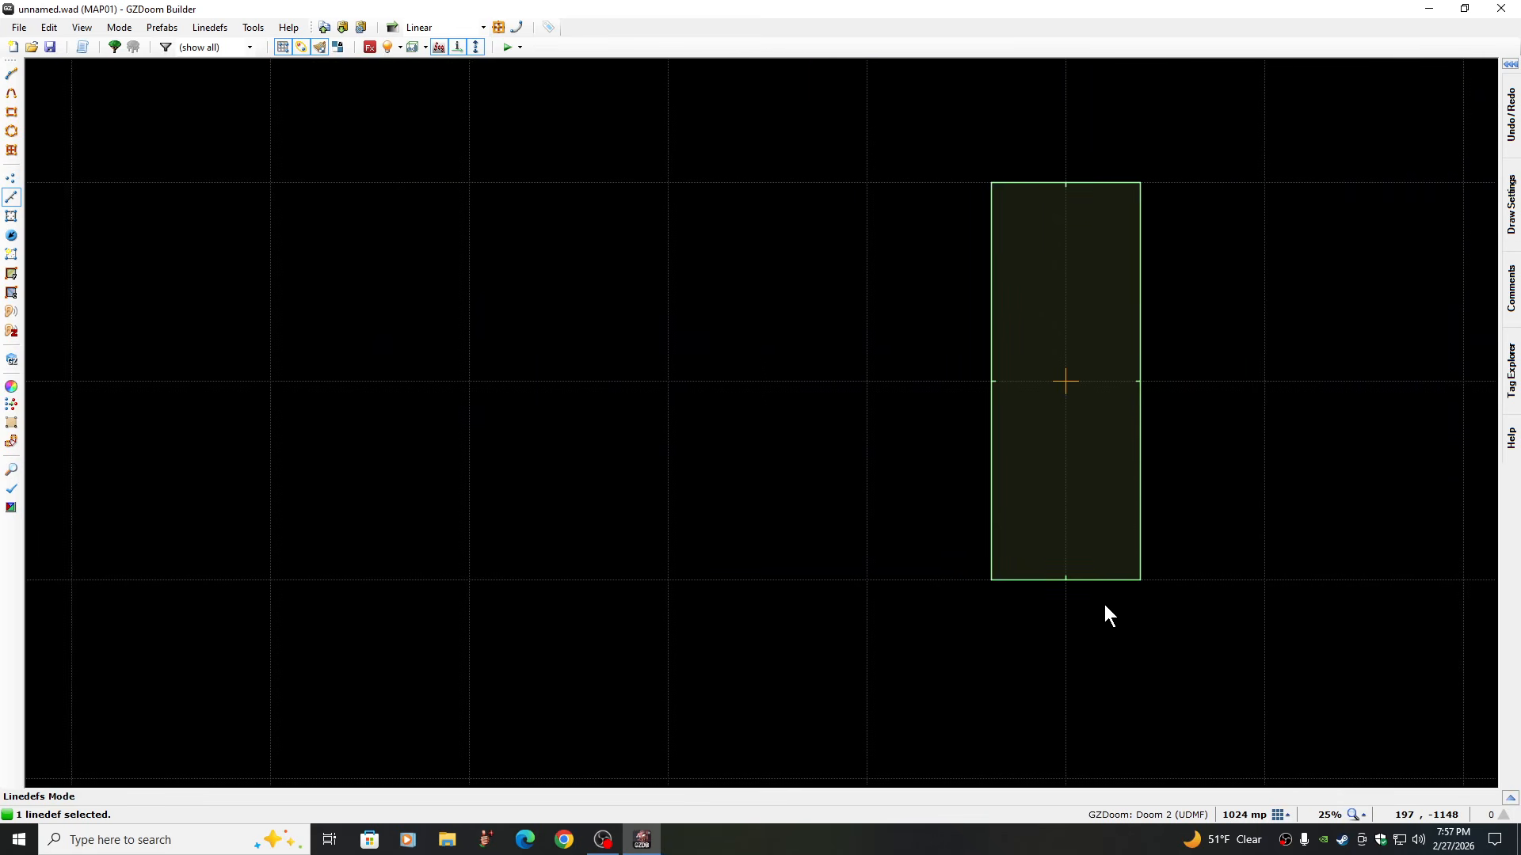
key("Right")
key("Right")
key("Right")
key("Right")
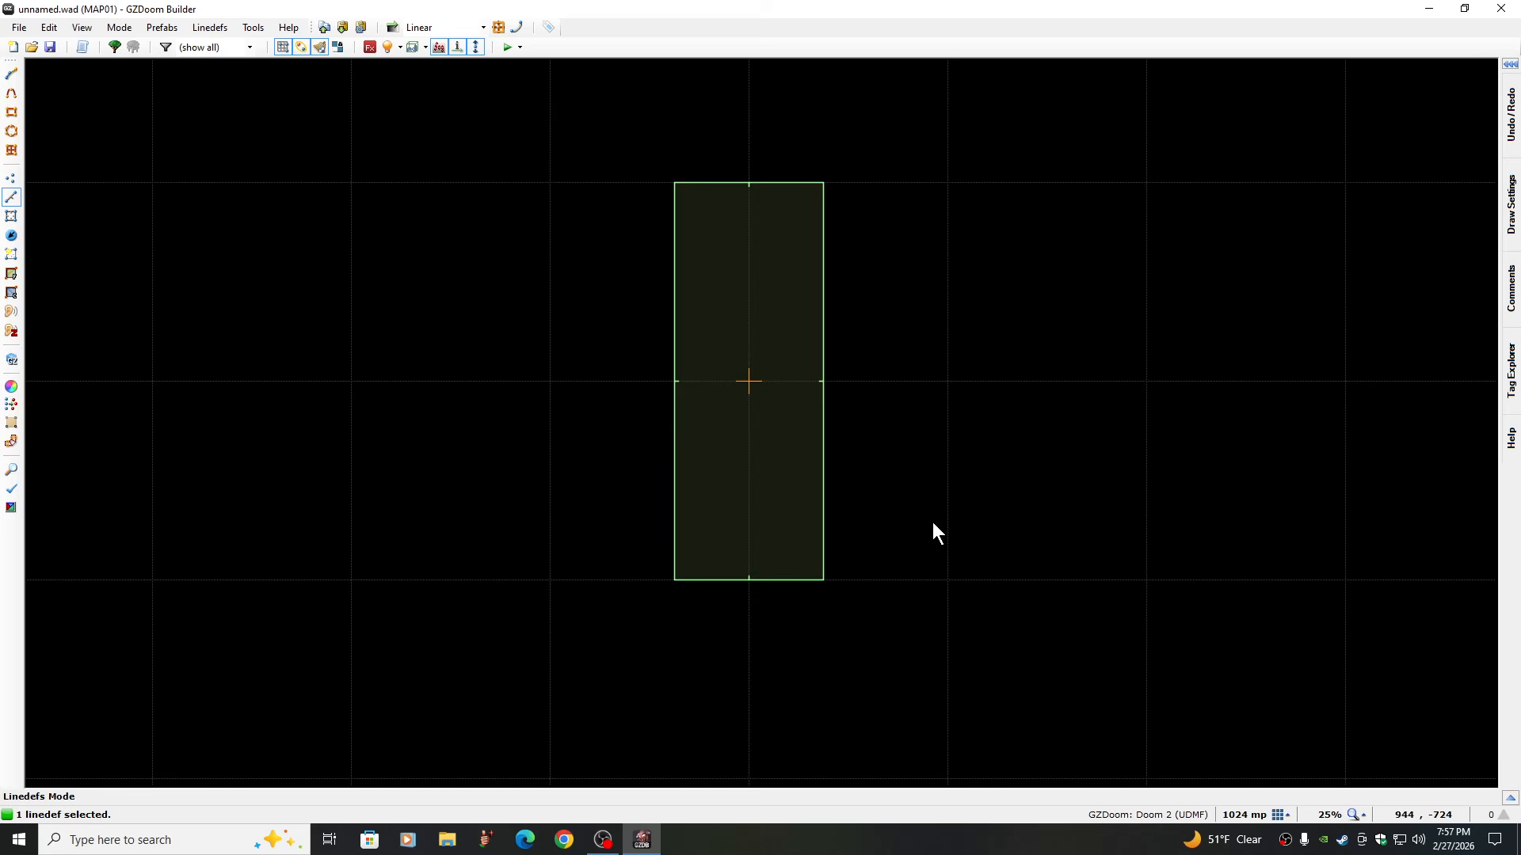
Set the grid size to 16 mp and widen the sector eastward by moving its east linedef about 704 units, to x = 1088
left_click(1289, 814)
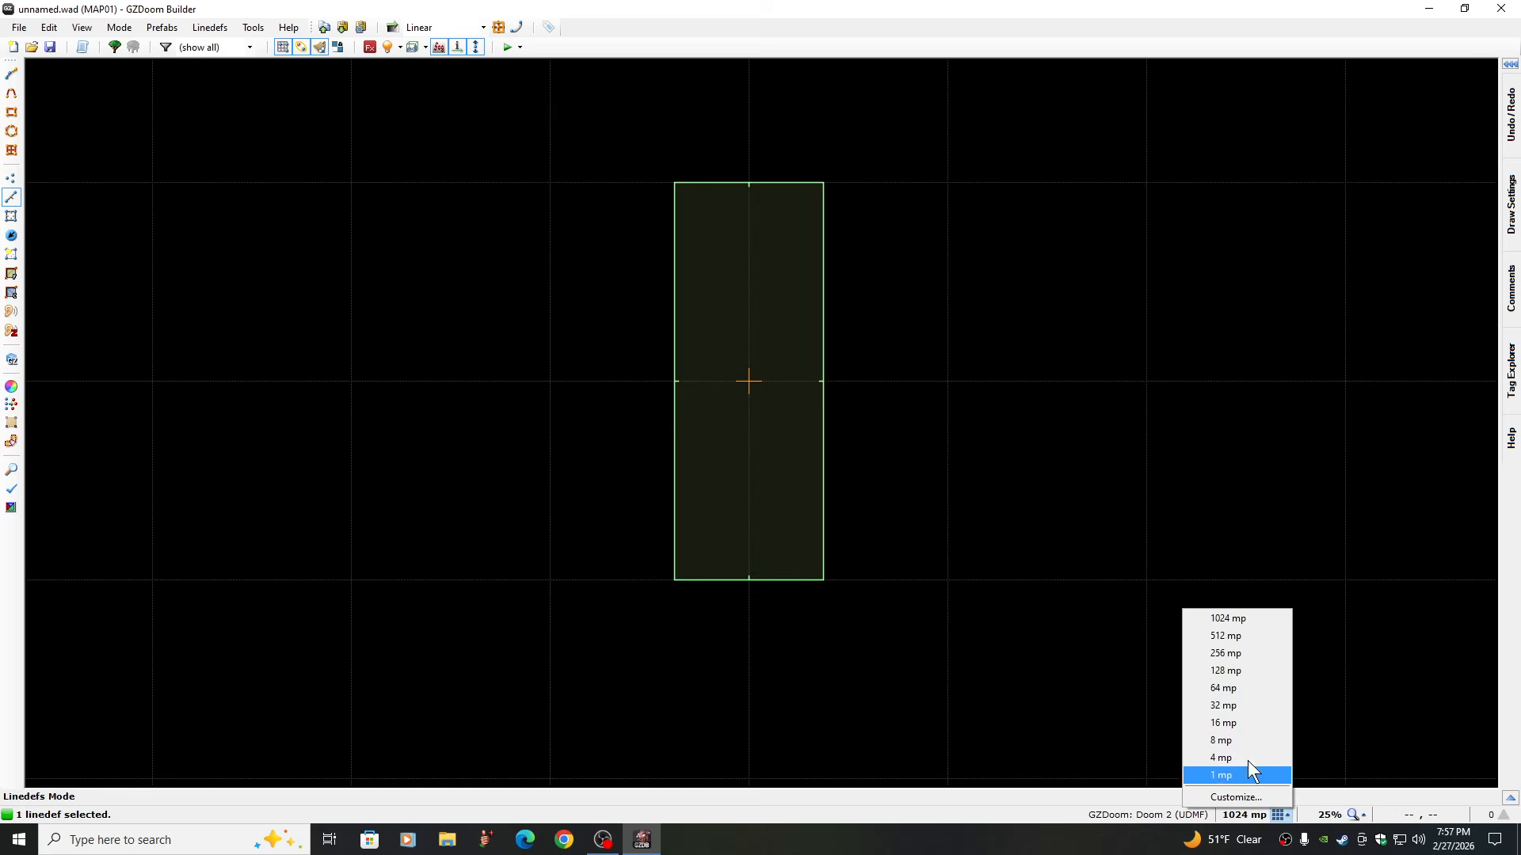
left_click(1225, 723)
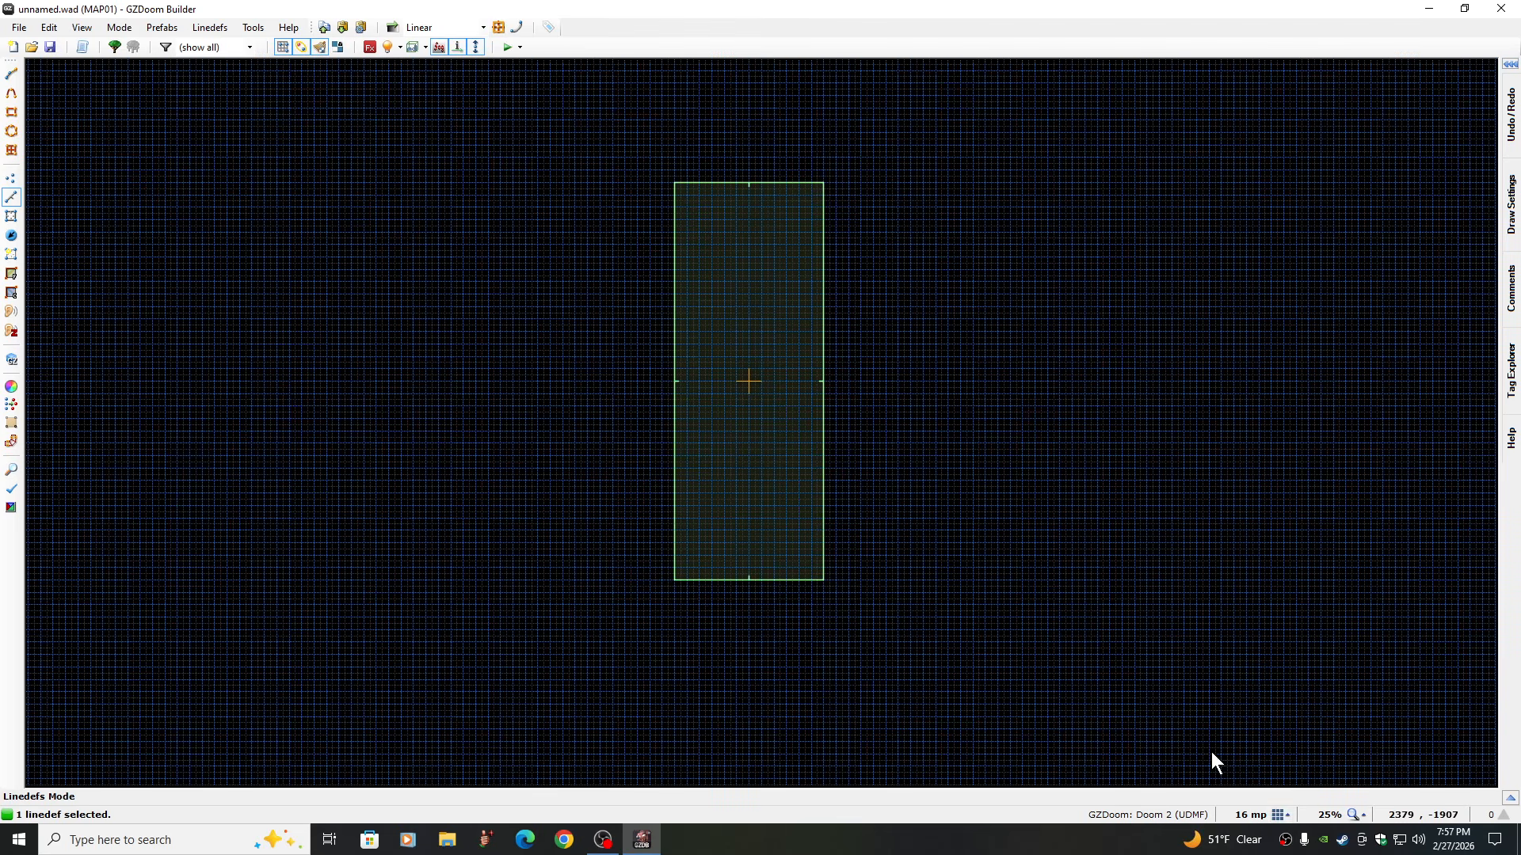
left_click(1361, 815)
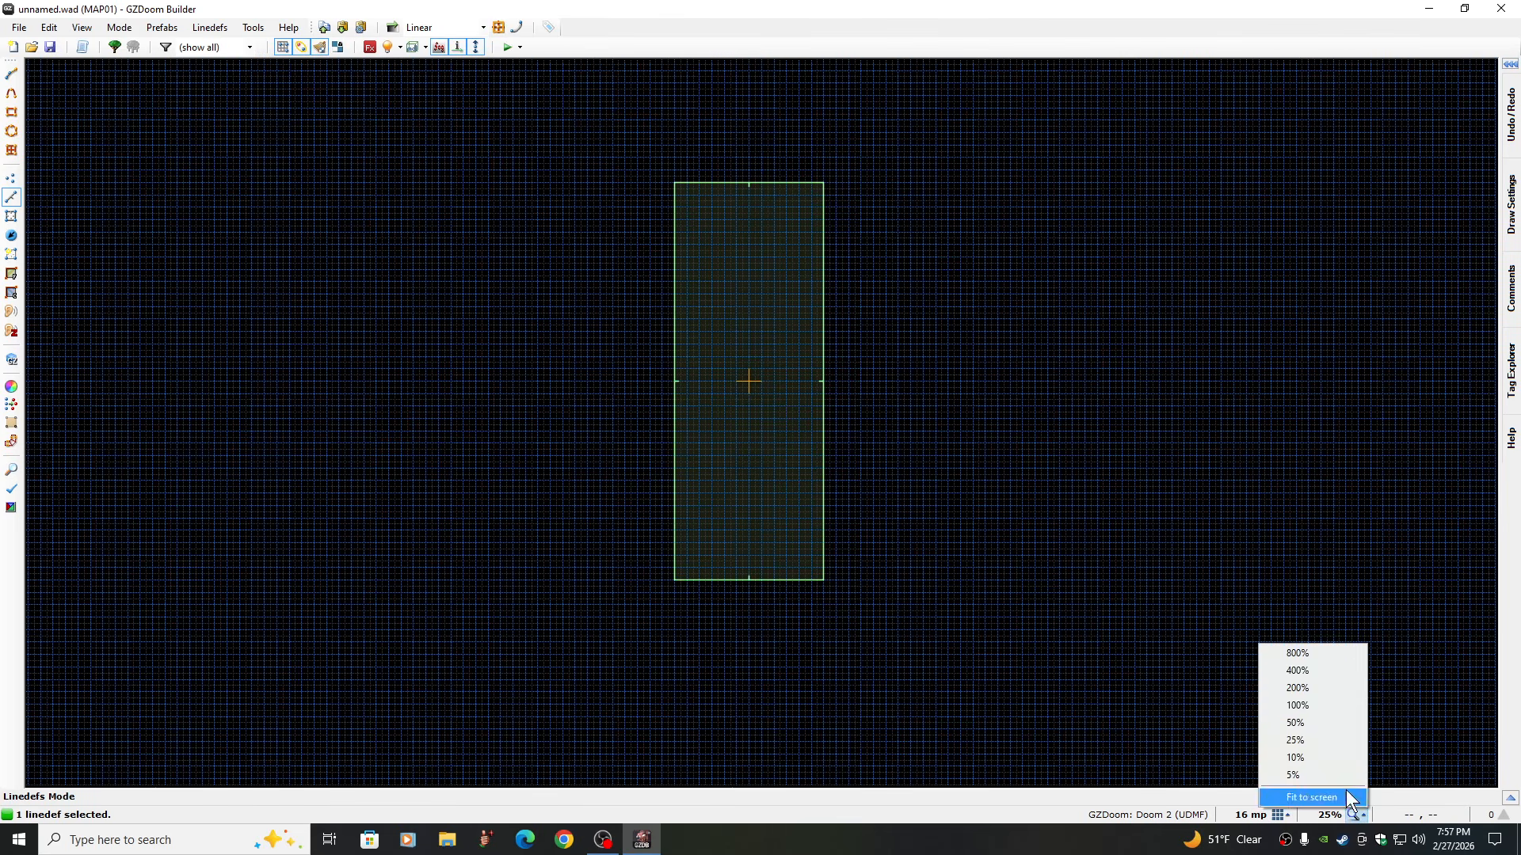
left_click(1304, 687)
key("Left")
key("Left")
key("Left")
key("Left")
key("Left")
key("Left")
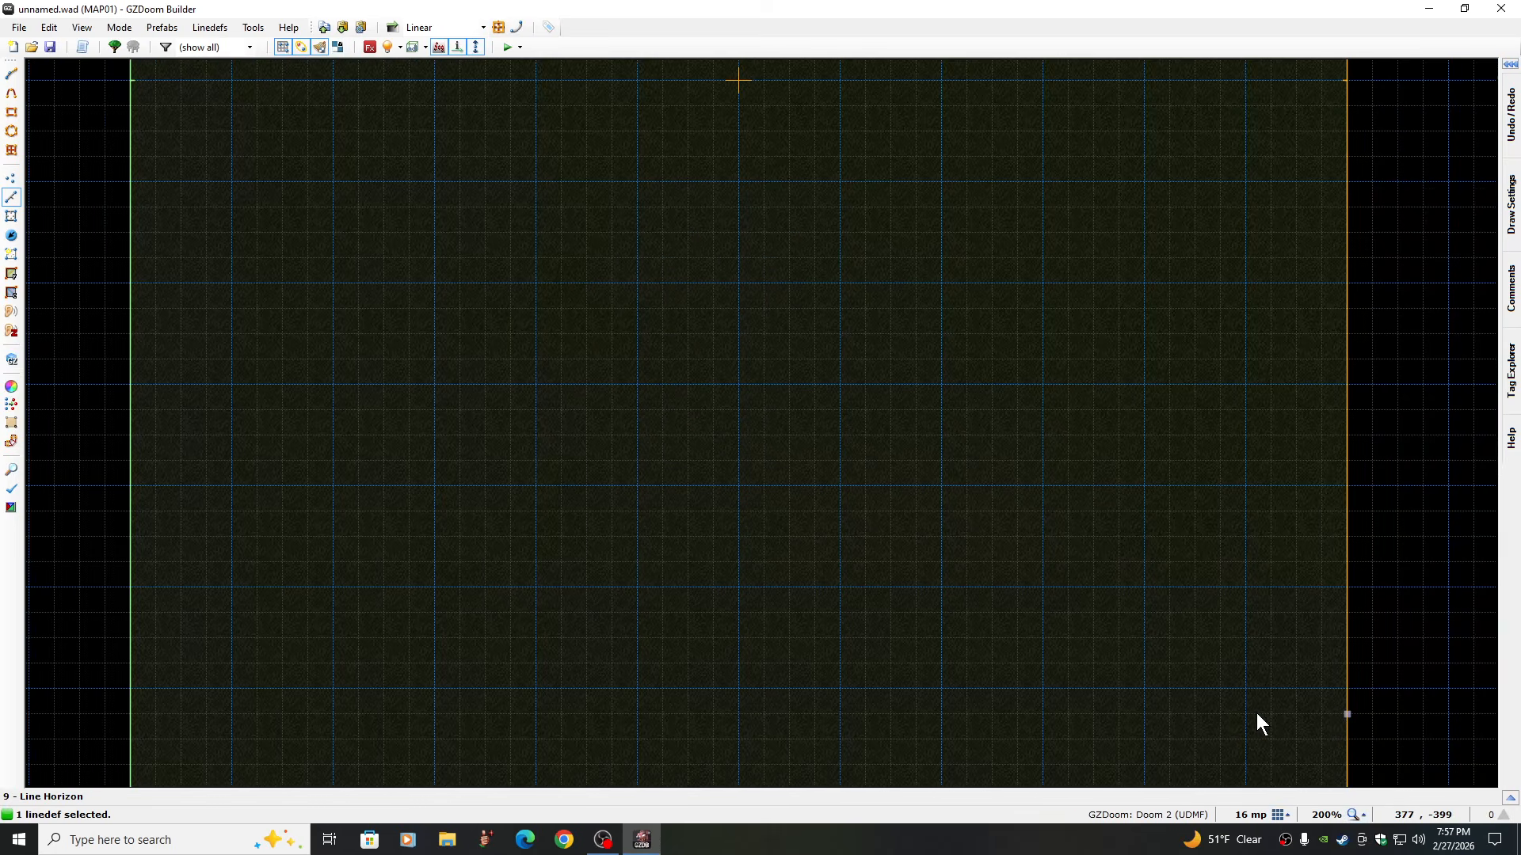
key("Right")
key("Right")
key("Right")
key("Right")
key("Right")
key("Right")
key("Right")
key("Right")
key("Right")
key("Right")
key("Right")
key("Right")
key("Right")
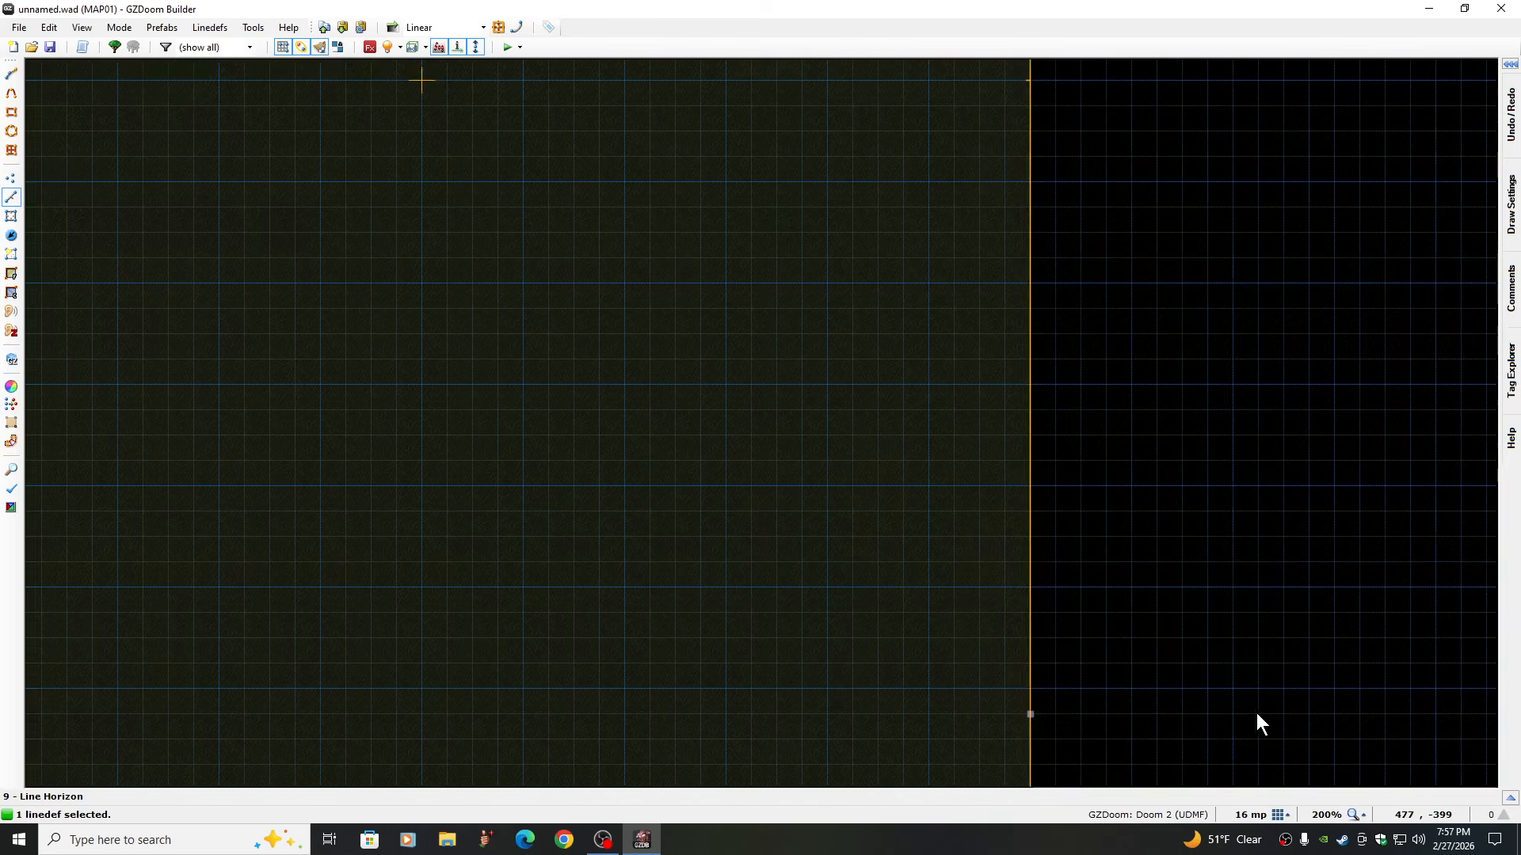
key("Up")
key("Up")
key("Up")
key("Up")
key("Up")
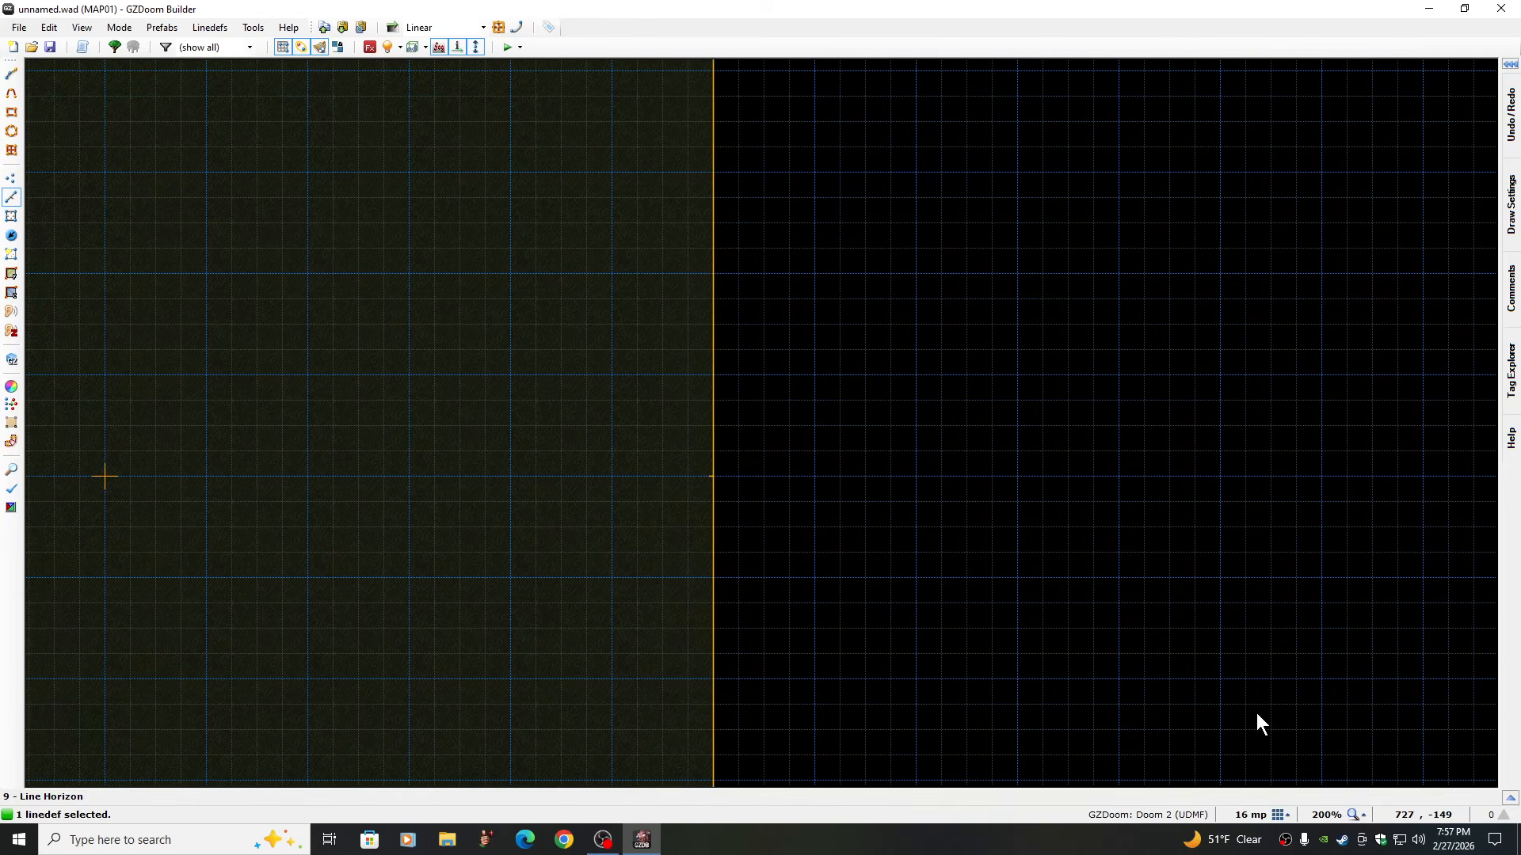
key("Right")
key("Right")
key("Left")
key("Left")
key("Up")
key("Up")
key("Up")
key("Up")
key("Up")
key("Up")
key("Up")
key("Up")
key("Up")
key("Up")
key("Up")
key("Up")
key("Up")
key("Up")
key("Up")
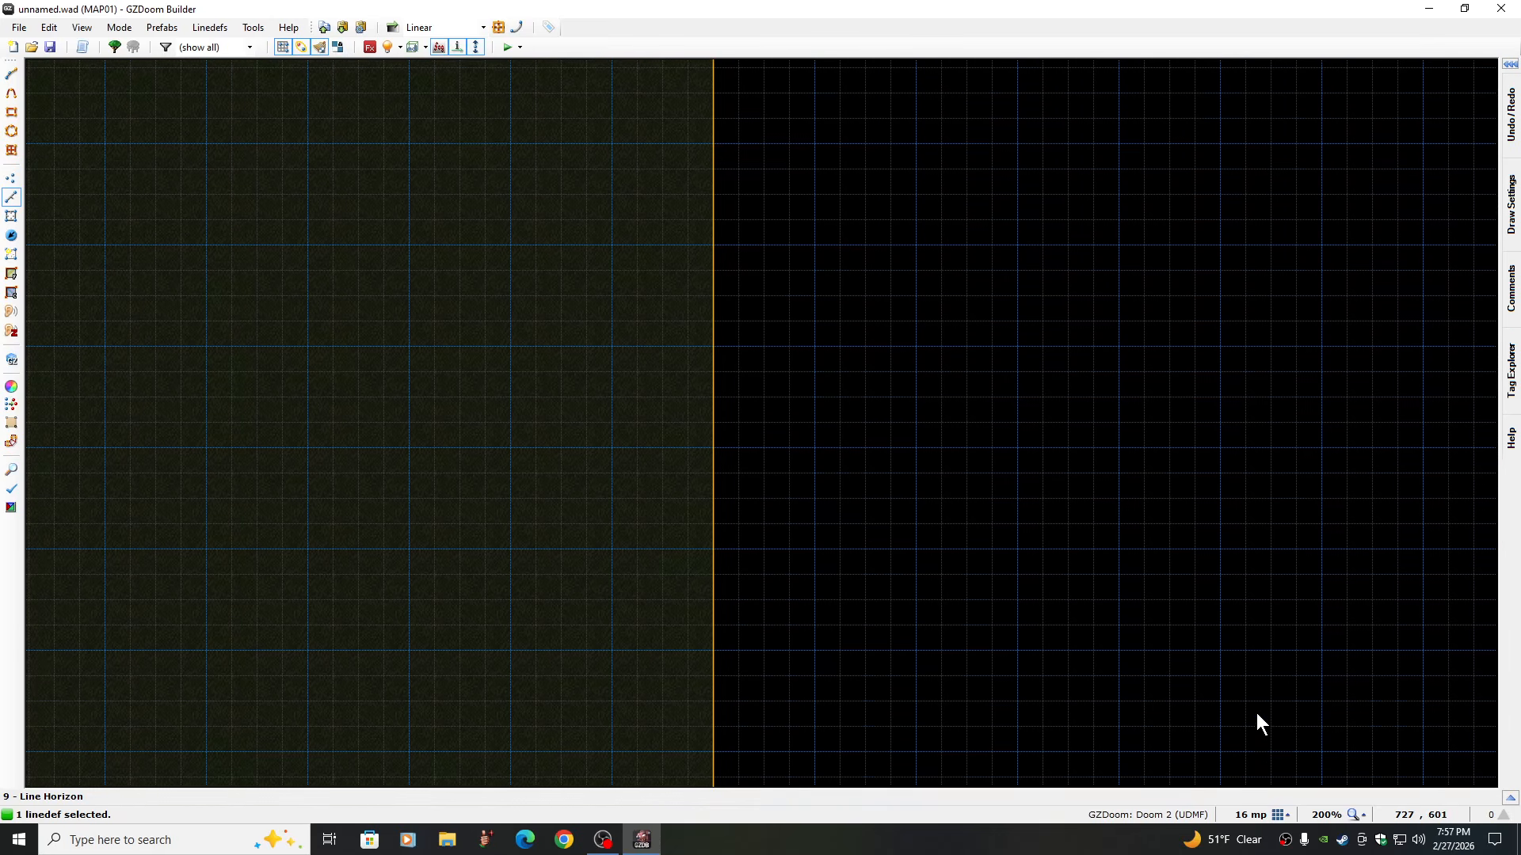
key("Up")
key("Right")
key("Right")
key("Right")
key("Right")
key("Right")
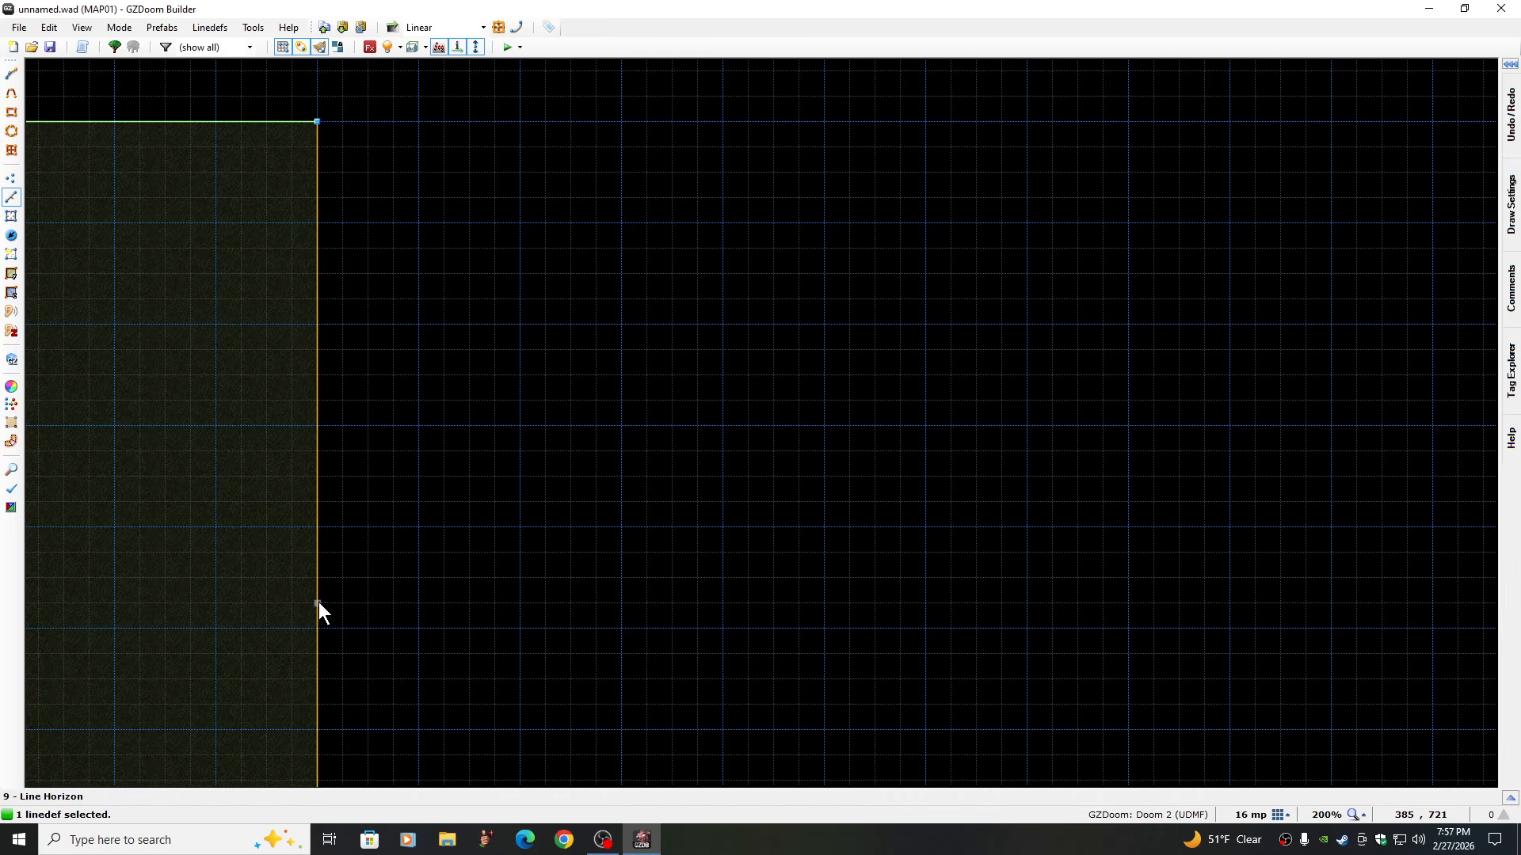
key("e")
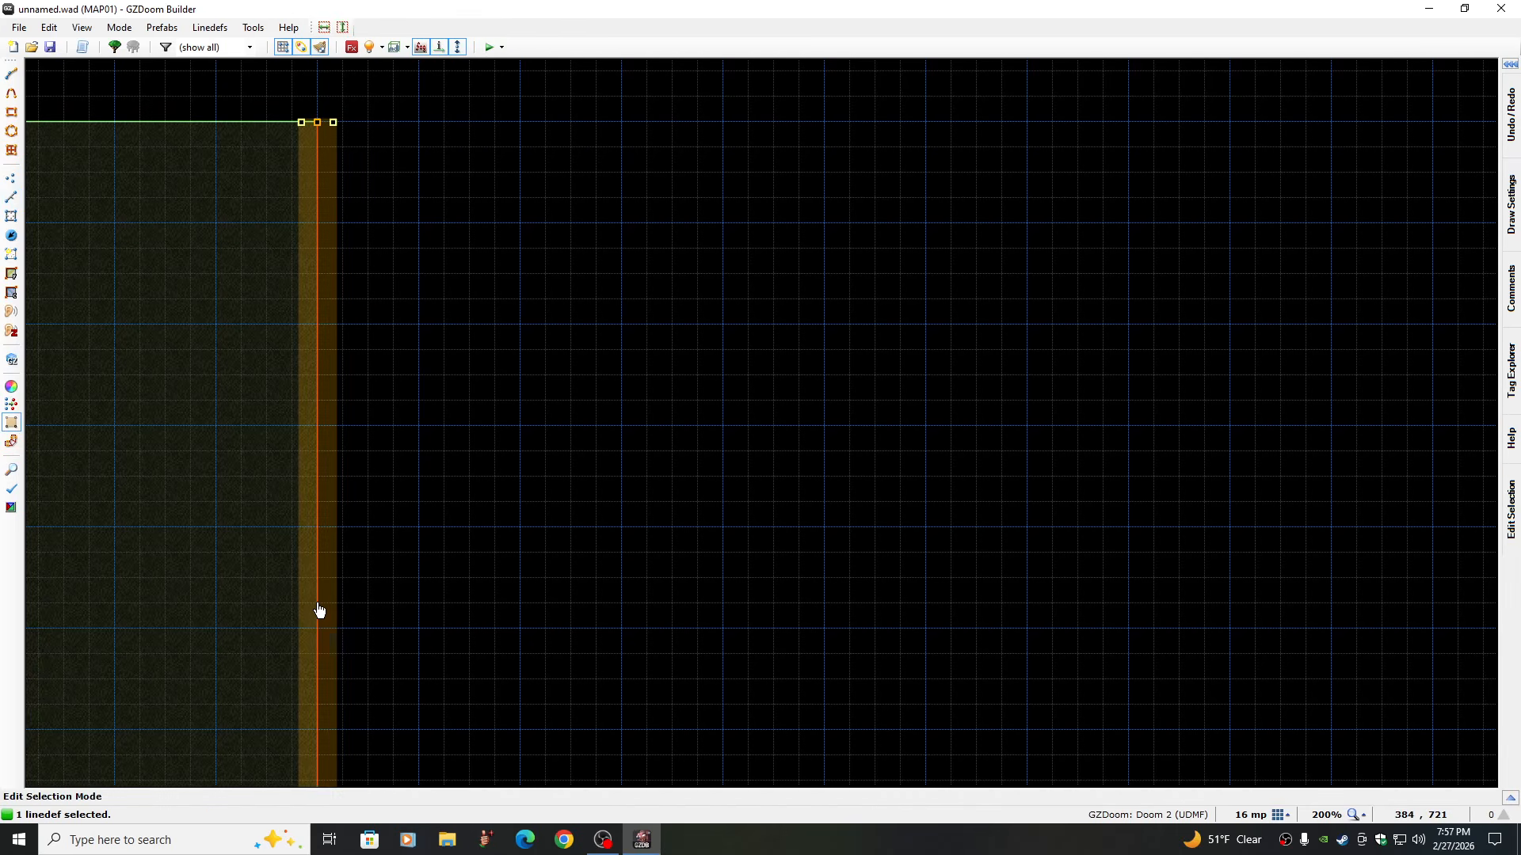
left_click_drag(316, 609, 1434, 607)
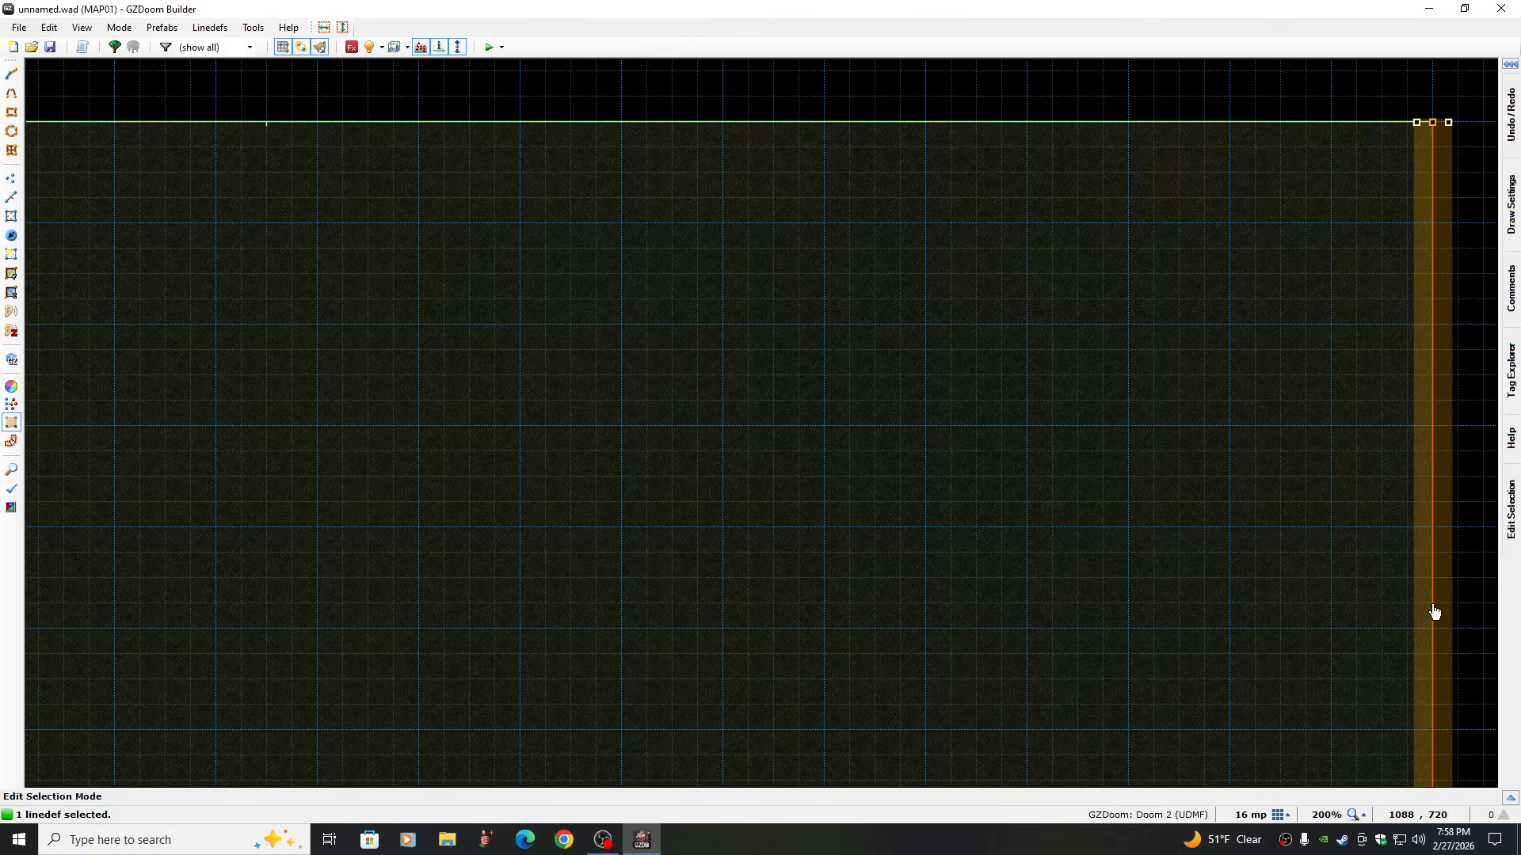
key("Return")
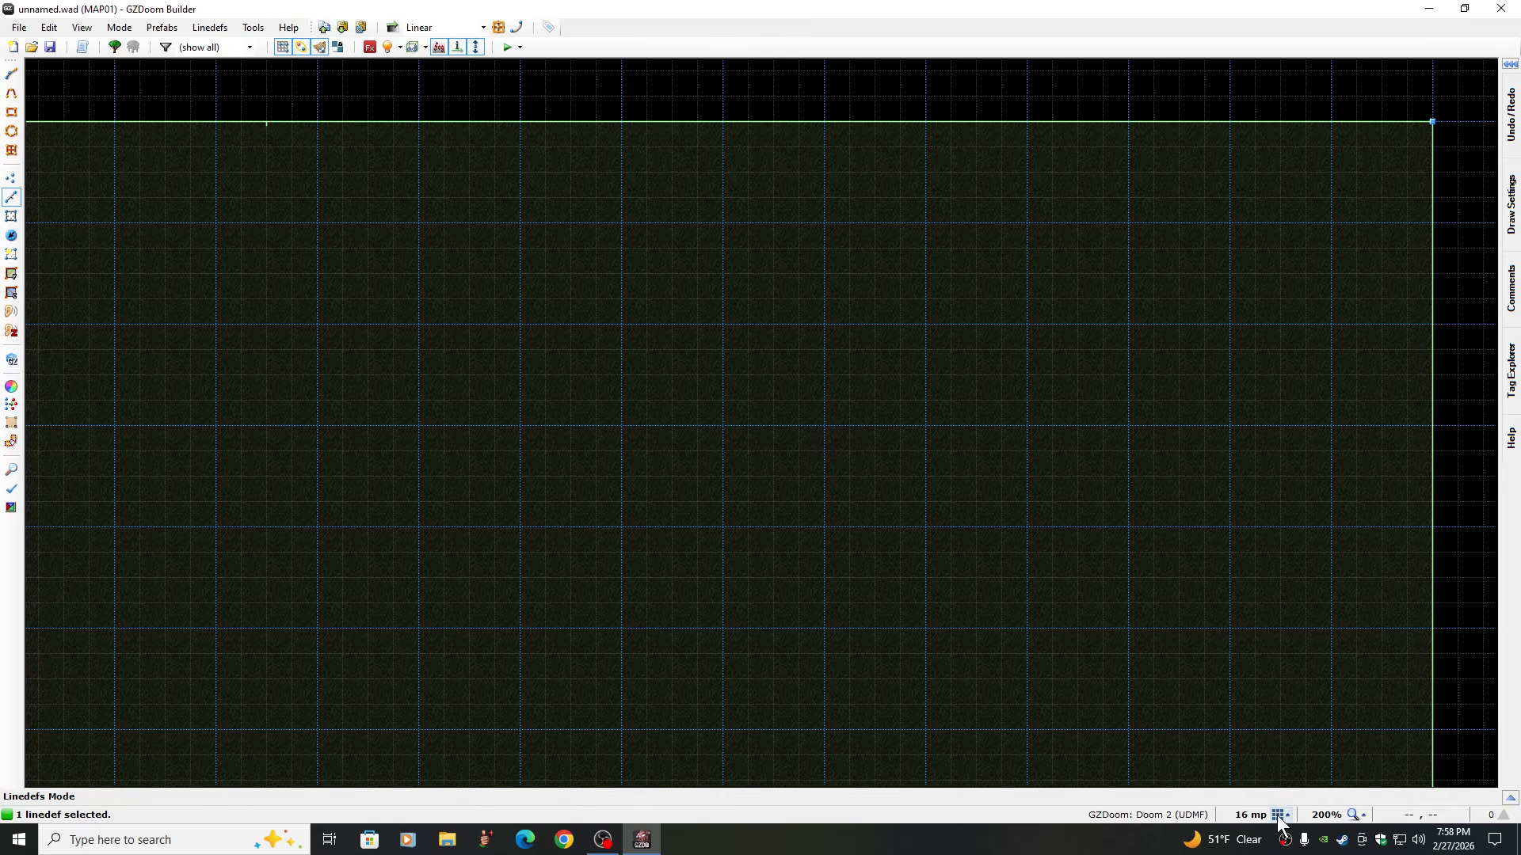
Show a 1024 mp grid to compare the sector's east edge with the nearest vertical grid line
left_click(1279, 815)
left_click(1234, 617)
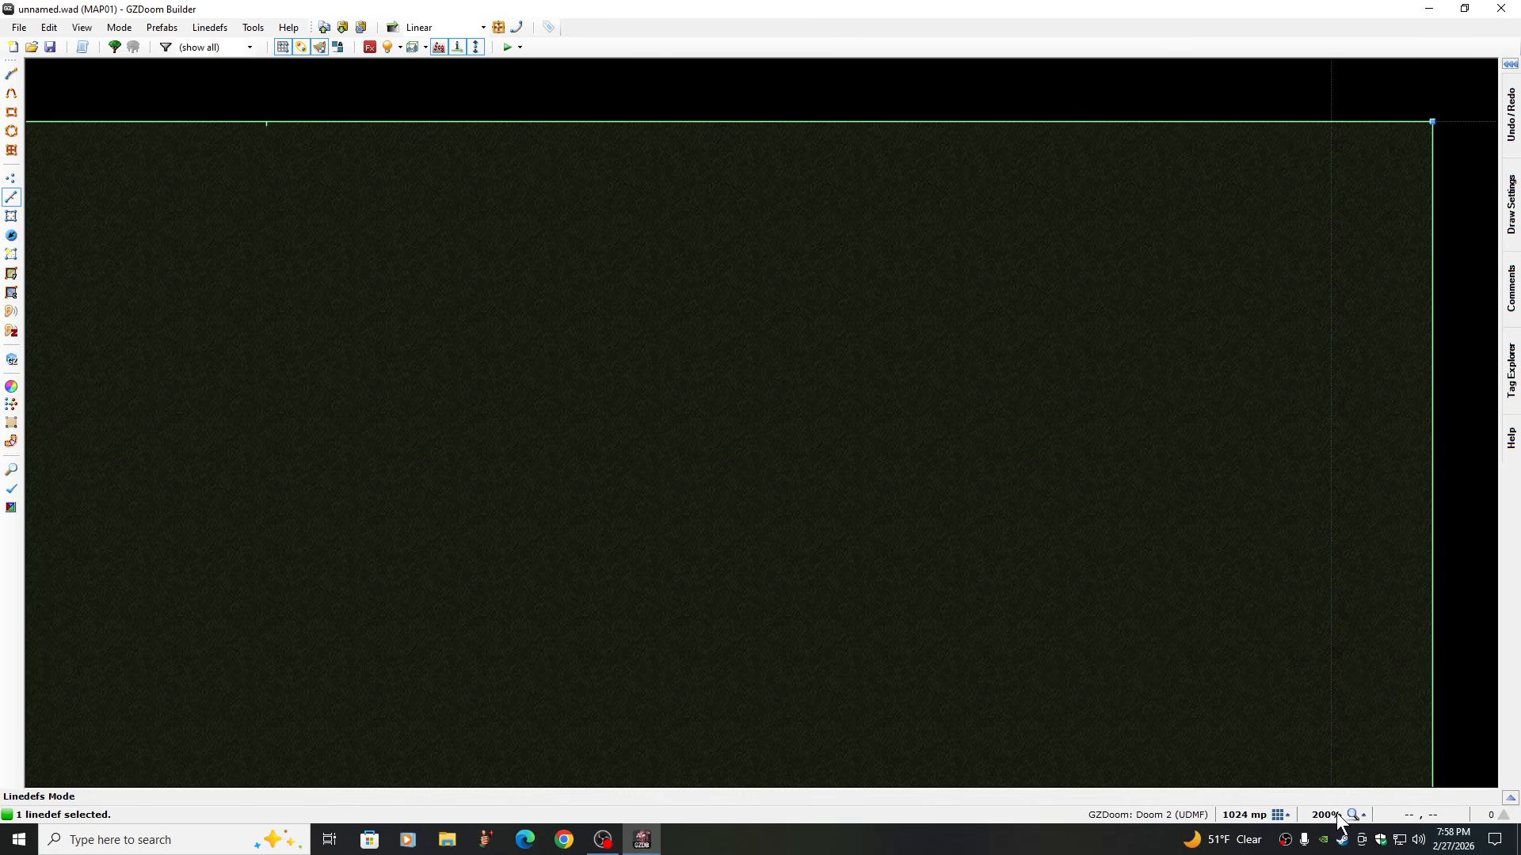
scroll(1095, 634, "down", 5)
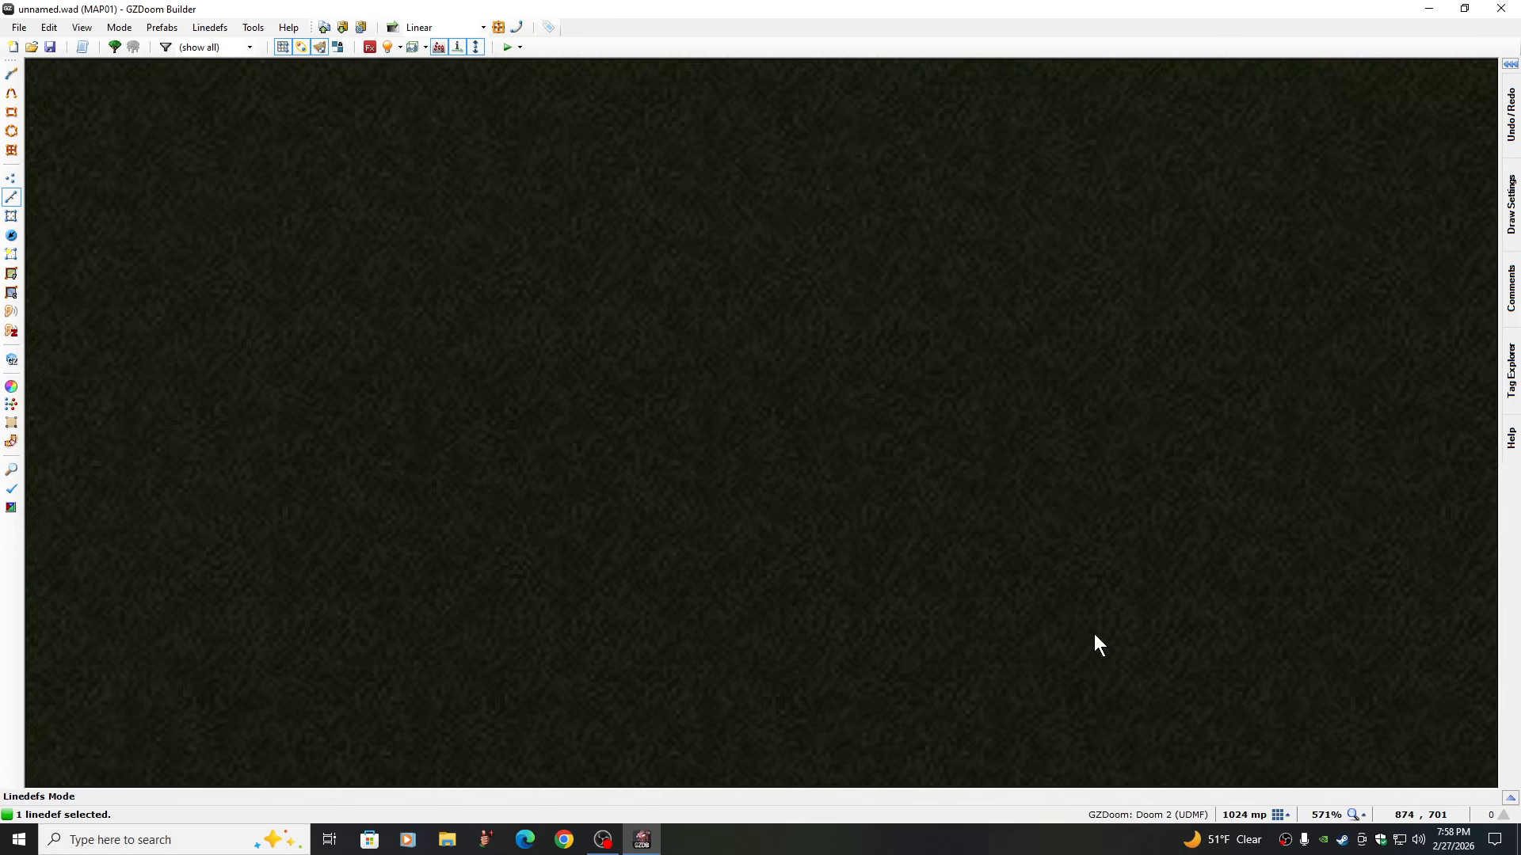
scroll(1095, 633, "down", 3)
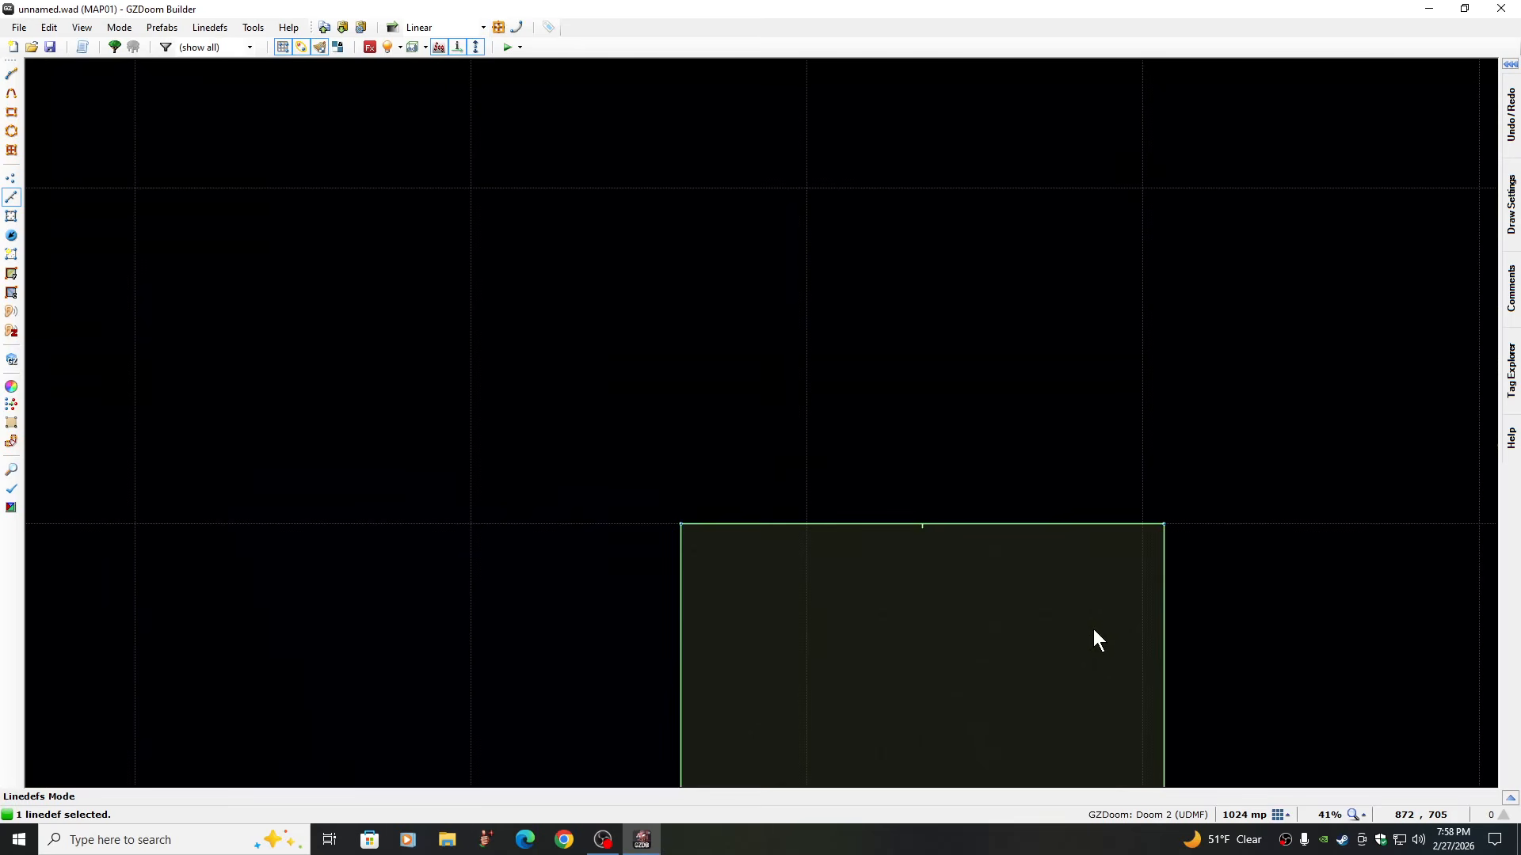
key("Down")
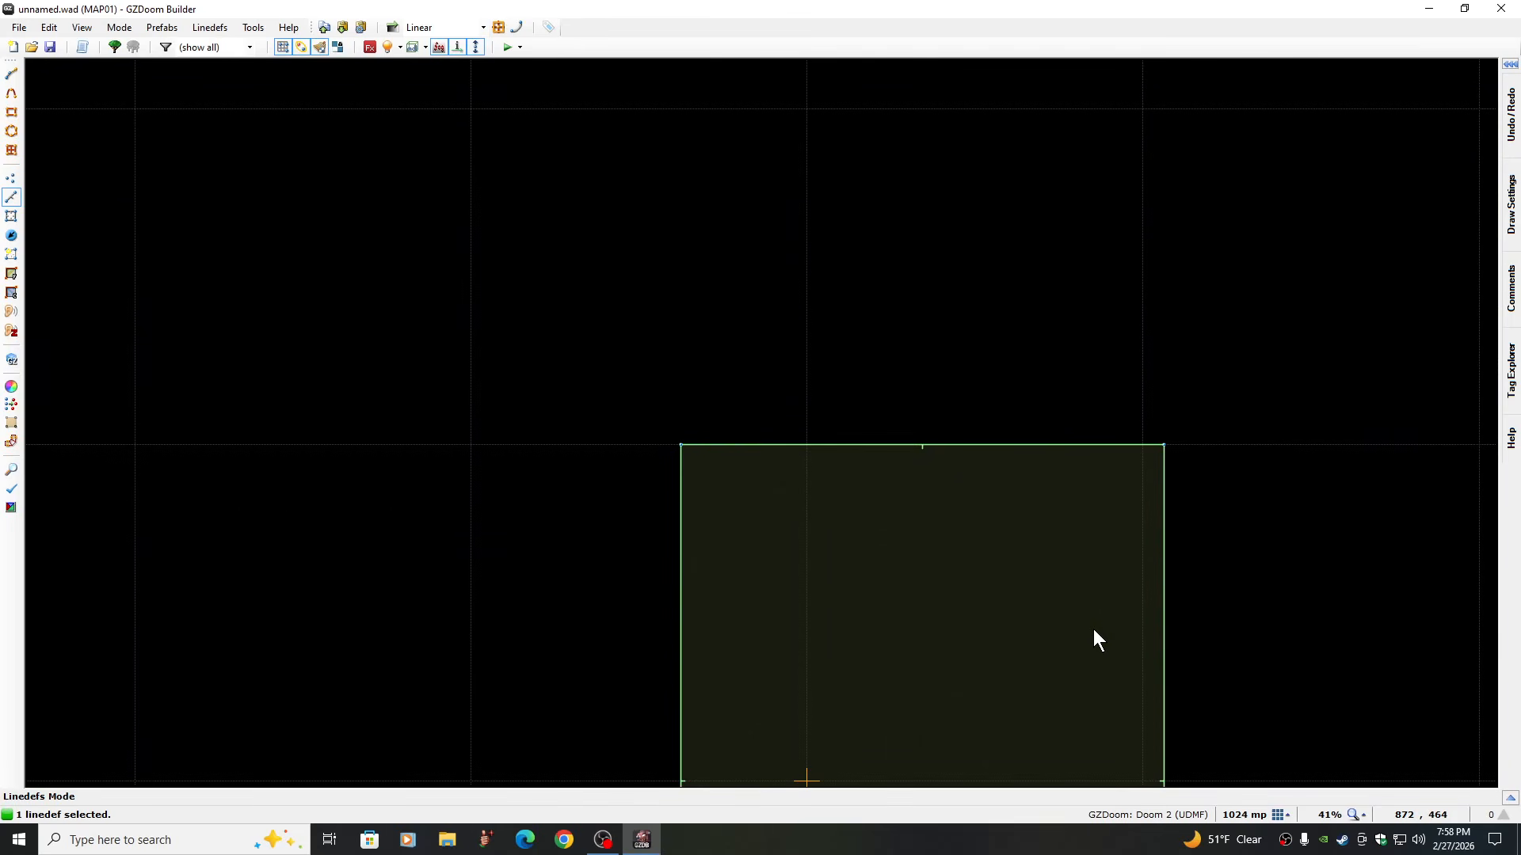
key("Up")
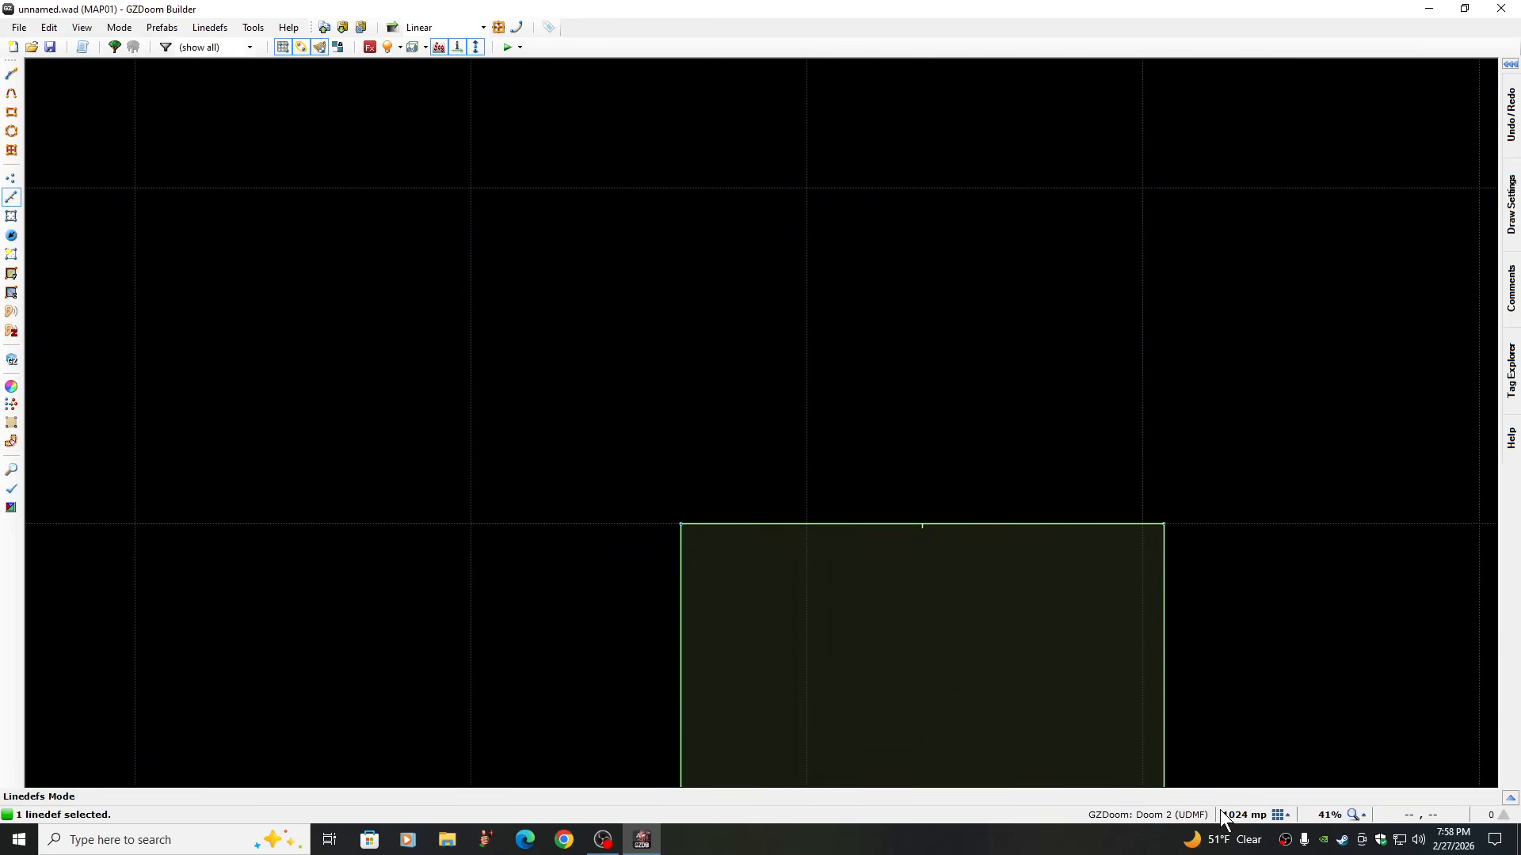
Set the grid size to 16 mp and move the sector's east linedef 64 units west, to x = 1024
left_click(1283, 816)
left_click(1223, 722)
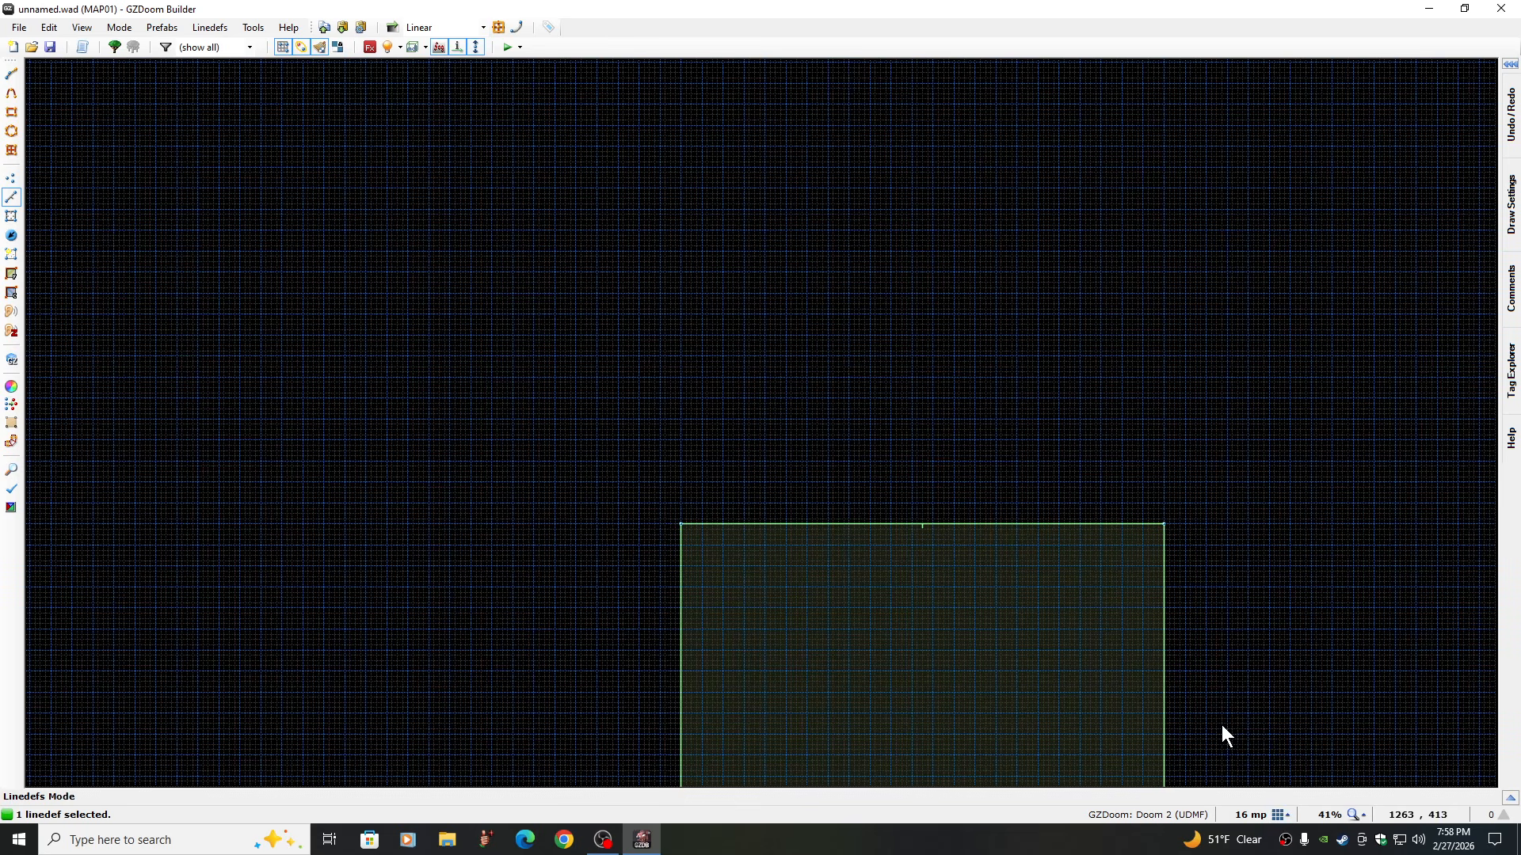
left_click(1355, 815)
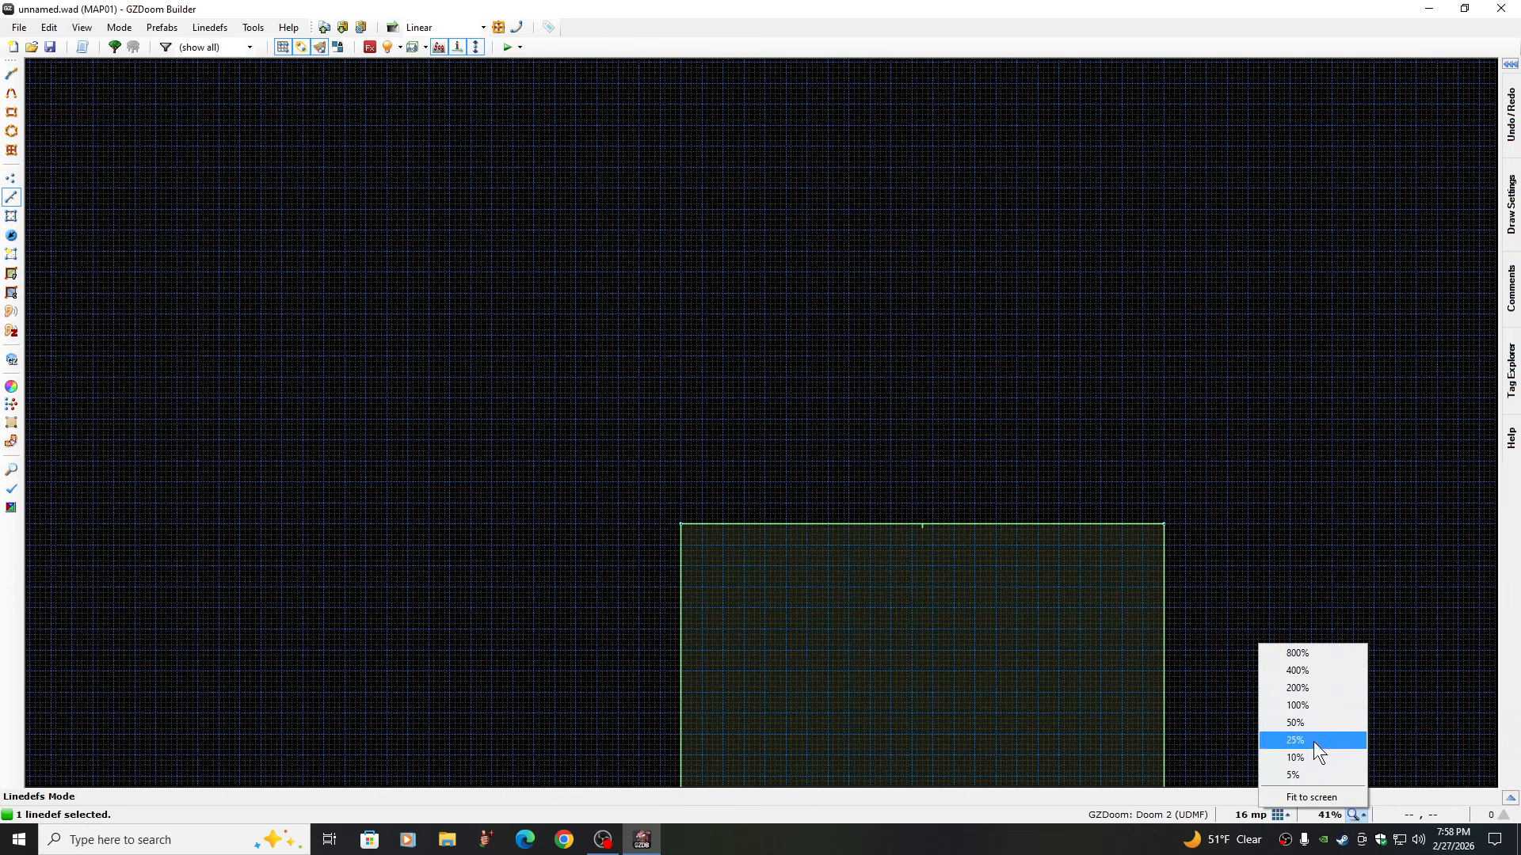
left_click(1307, 689)
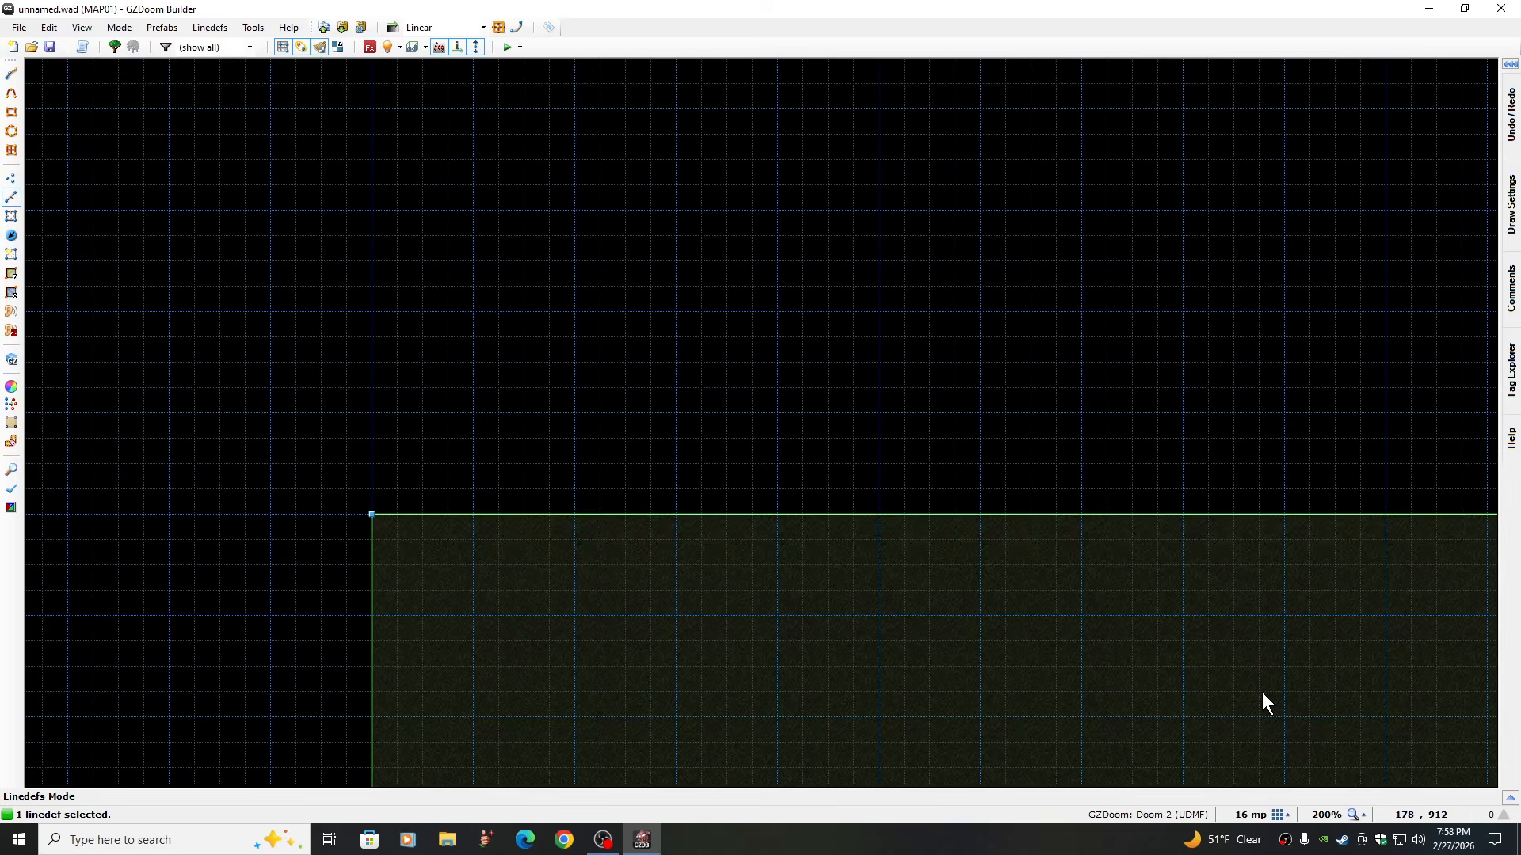
key("Down")
key("Down")
key("Right")
key("Right")
key("Right")
key("Right")
key("Right")
key("Right")
key("Right")
key("Right")
key("Right")
key("Right")
key("Right")
key("Right")
key("Right")
key("Right")
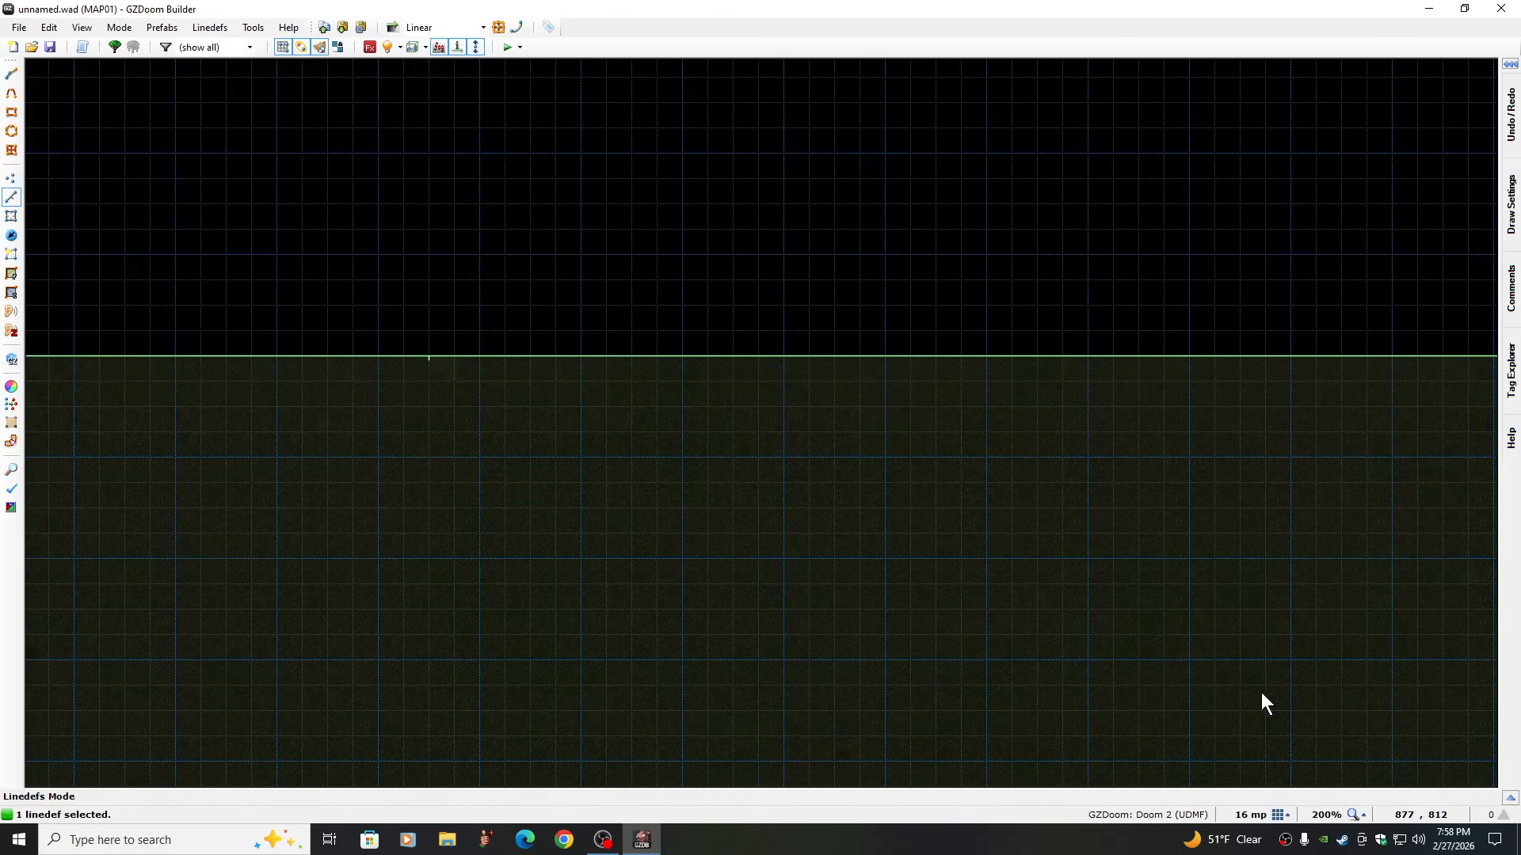
key("Right")
key("Right")
key("Right")
key("Right")
key("Right")
key("Right")
key("Right")
key("Right")
key("Right")
key("Down")
key("Down")
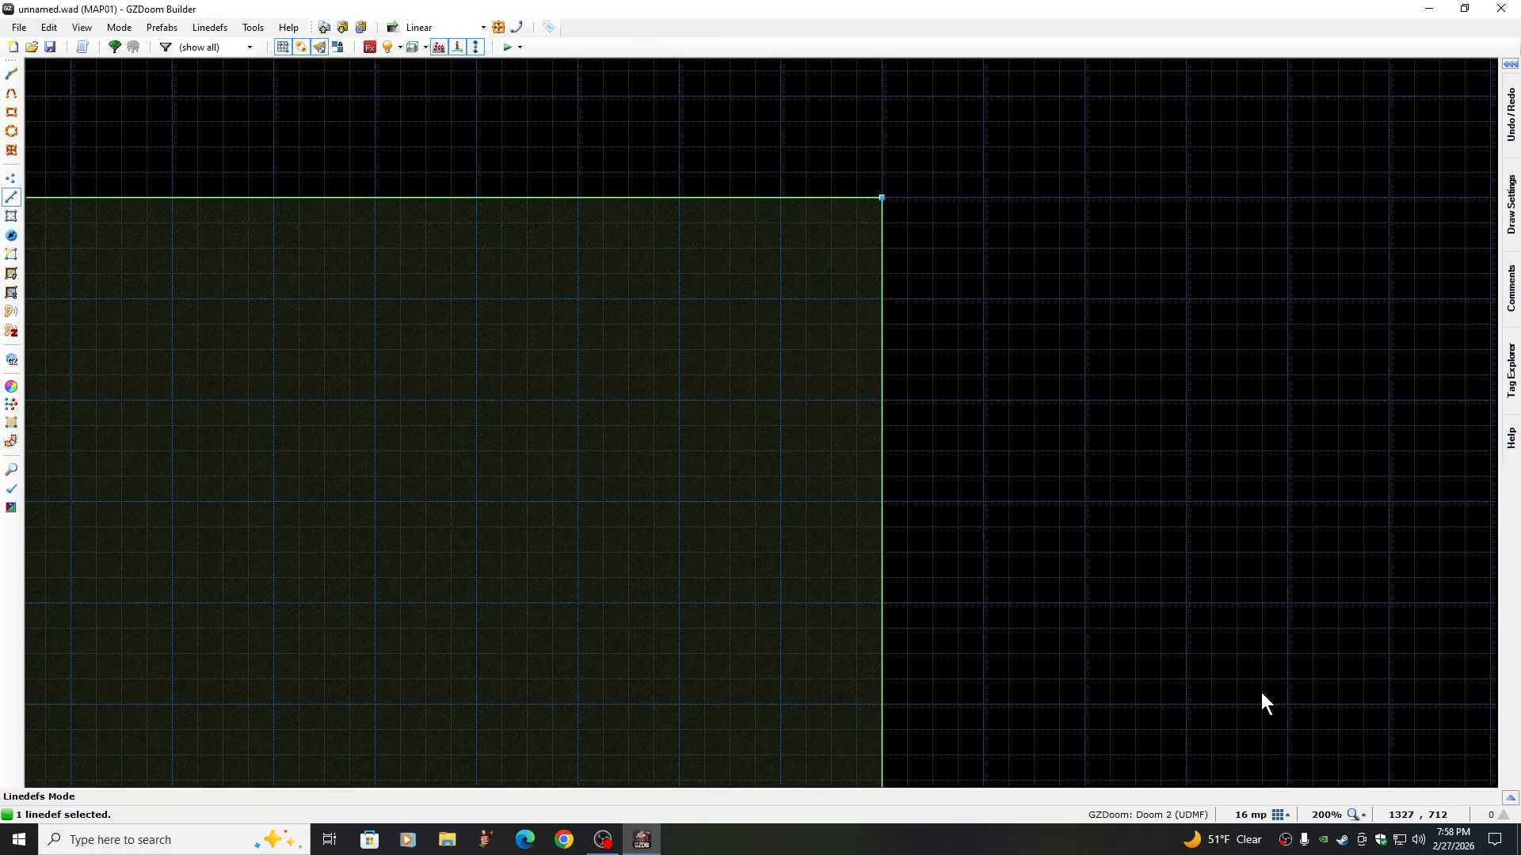
key("Down")
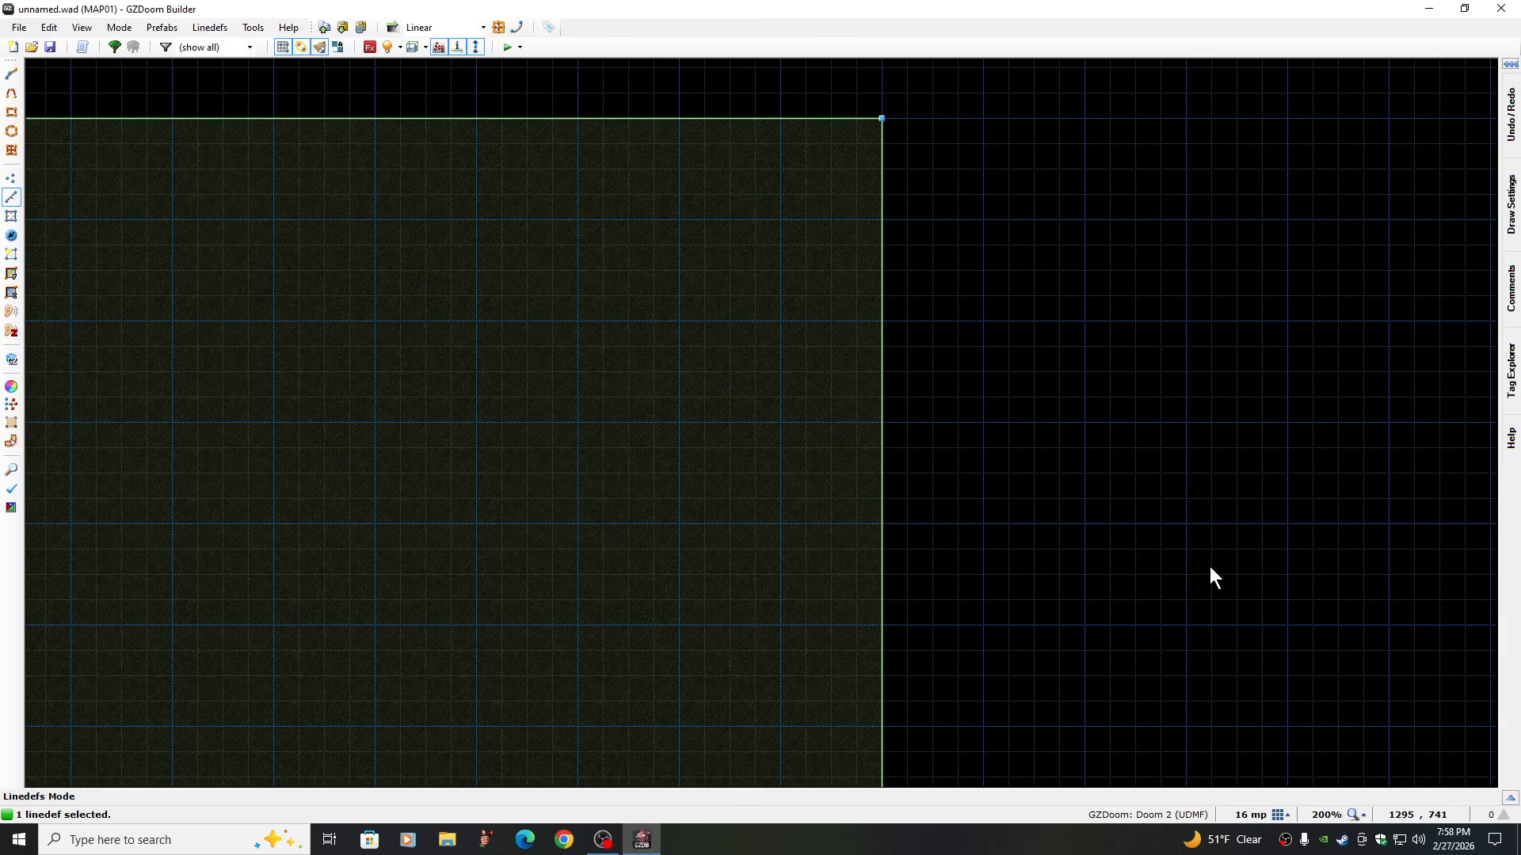
key("Left")
key("Left")
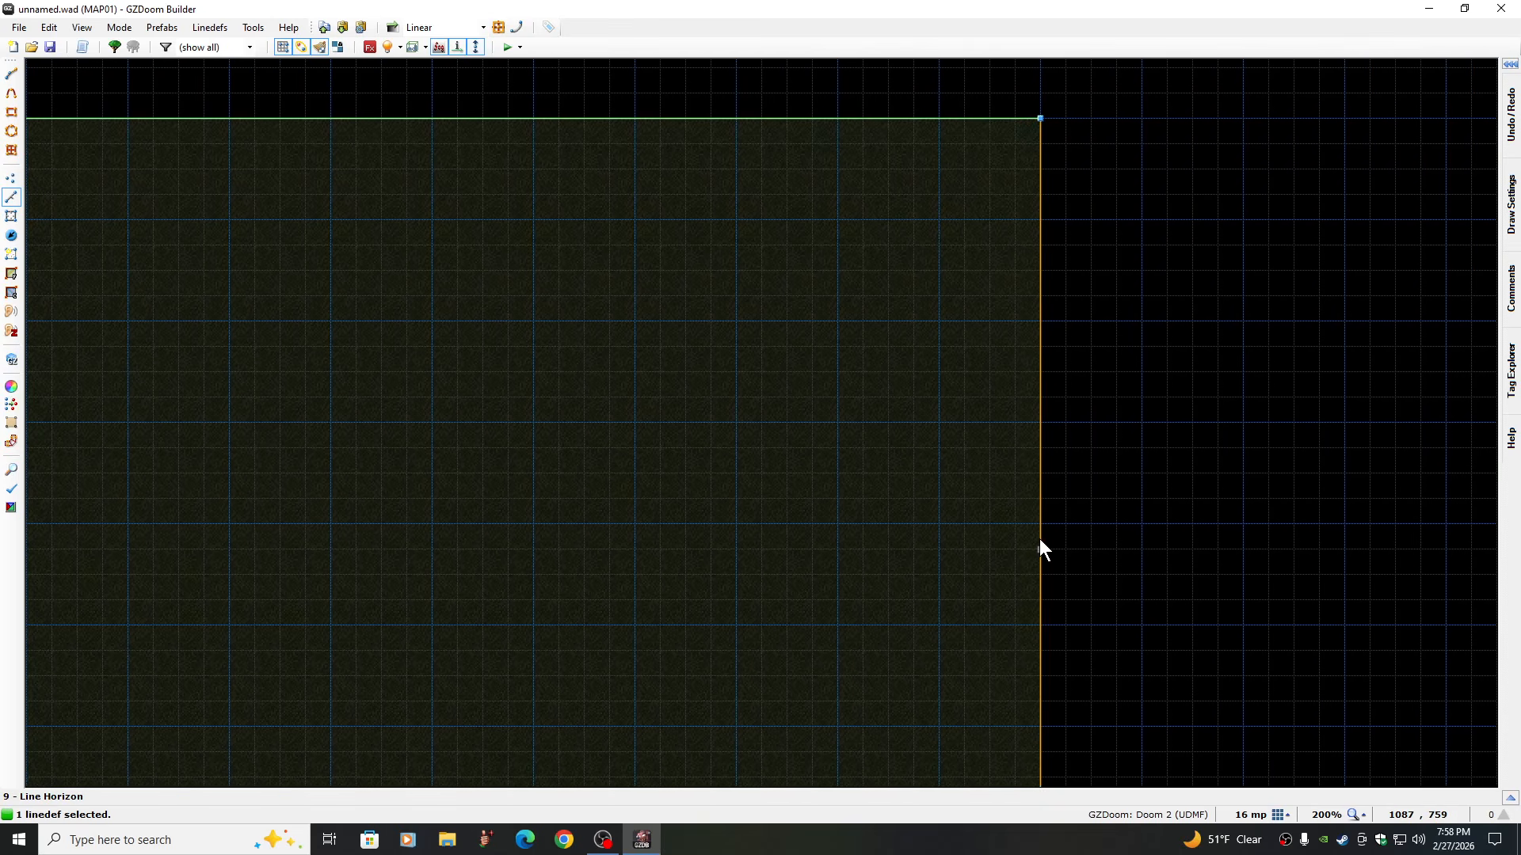
key("e")
left_click_drag(1040, 540, 936, 541)
key("Return")
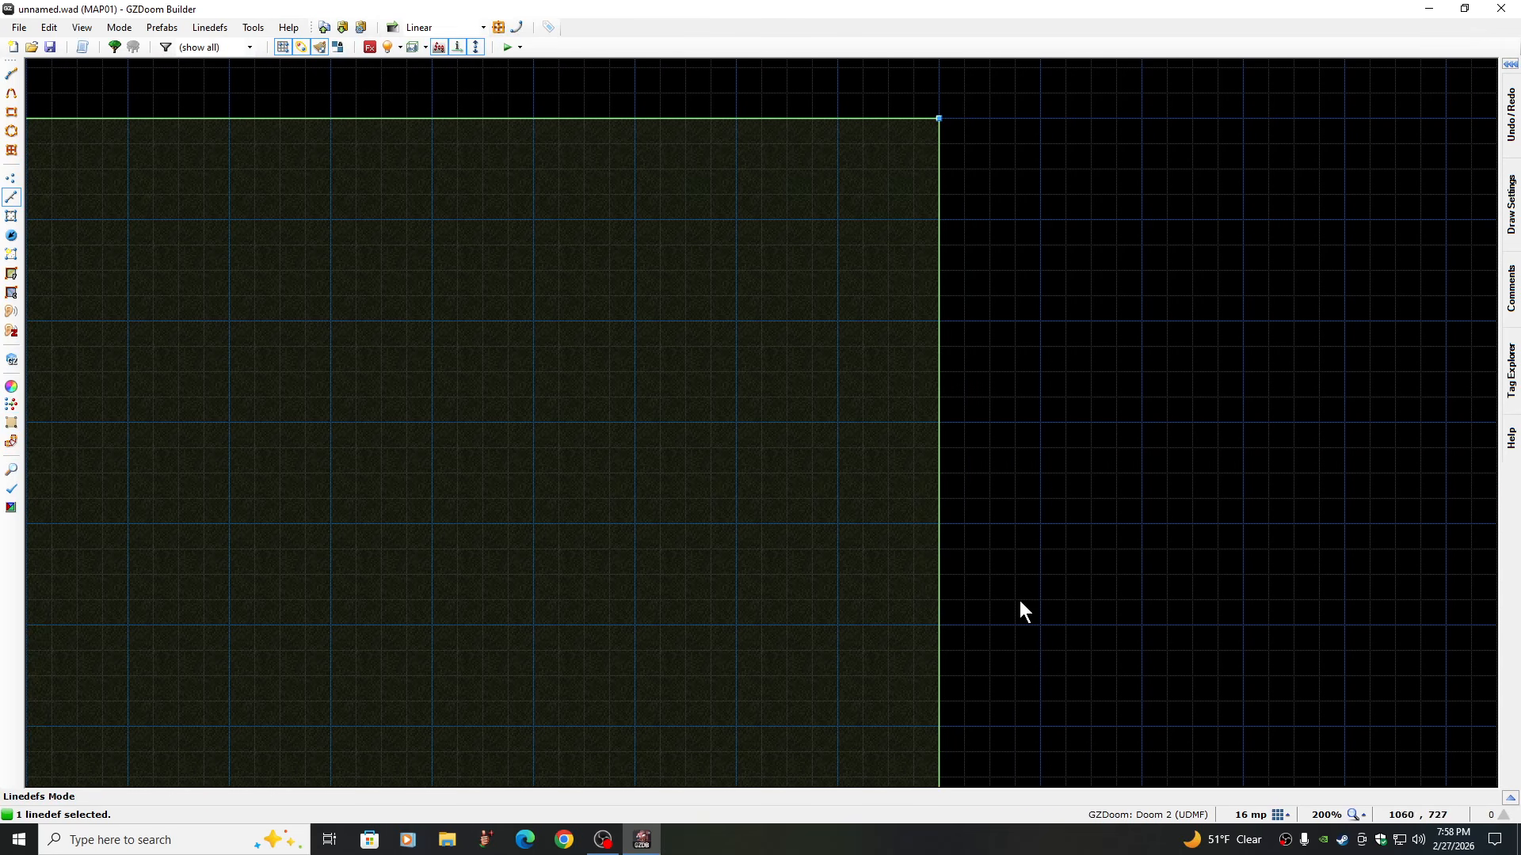
Check the sector's east edge against a 1024 mp grid and return the grid size to 16 mp
left_click(1273, 815)
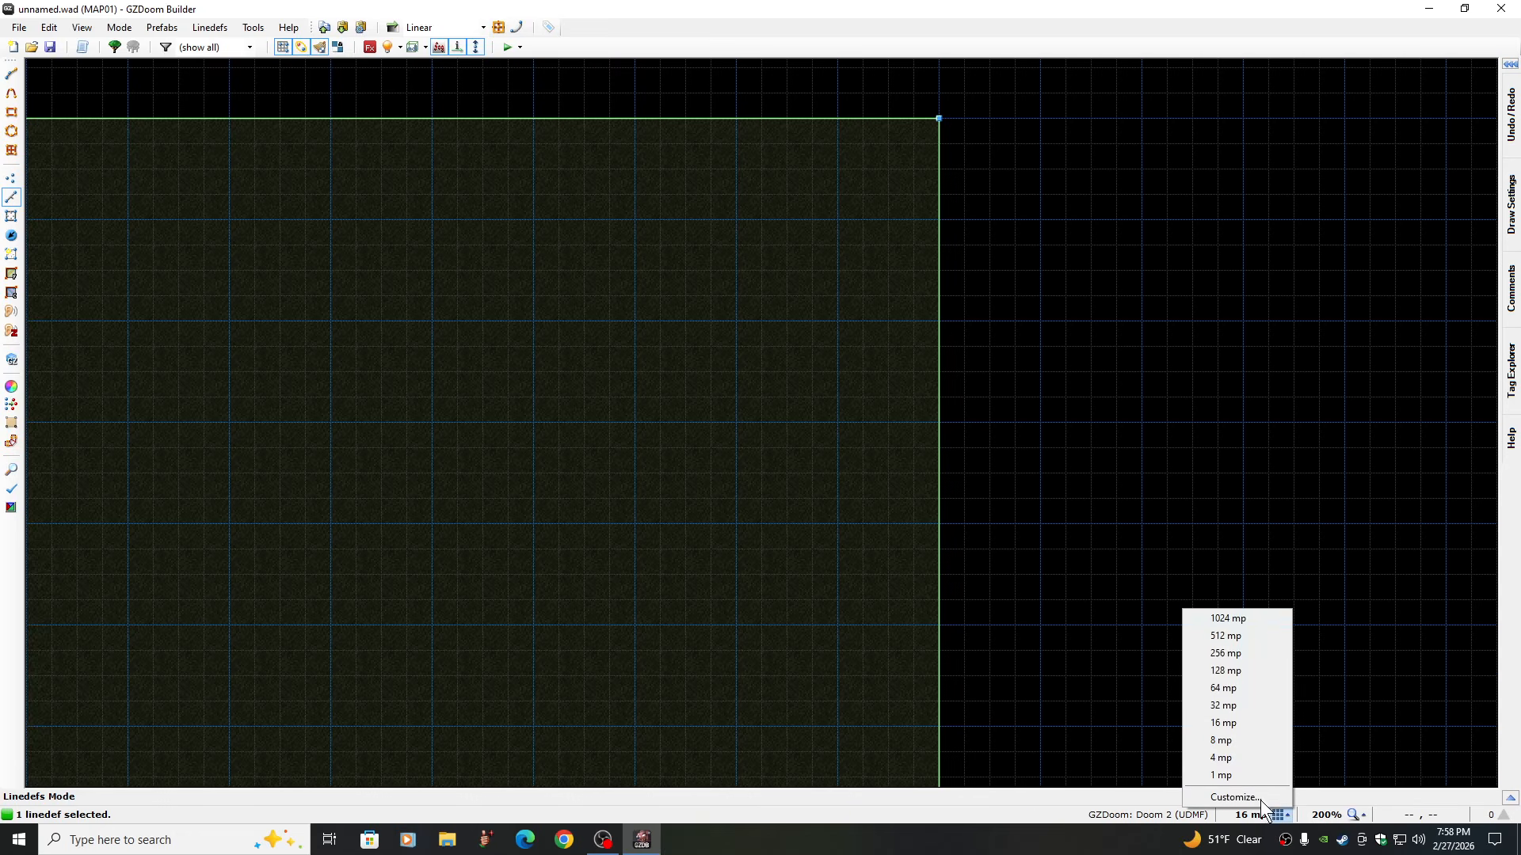
left_click(1221, 619)
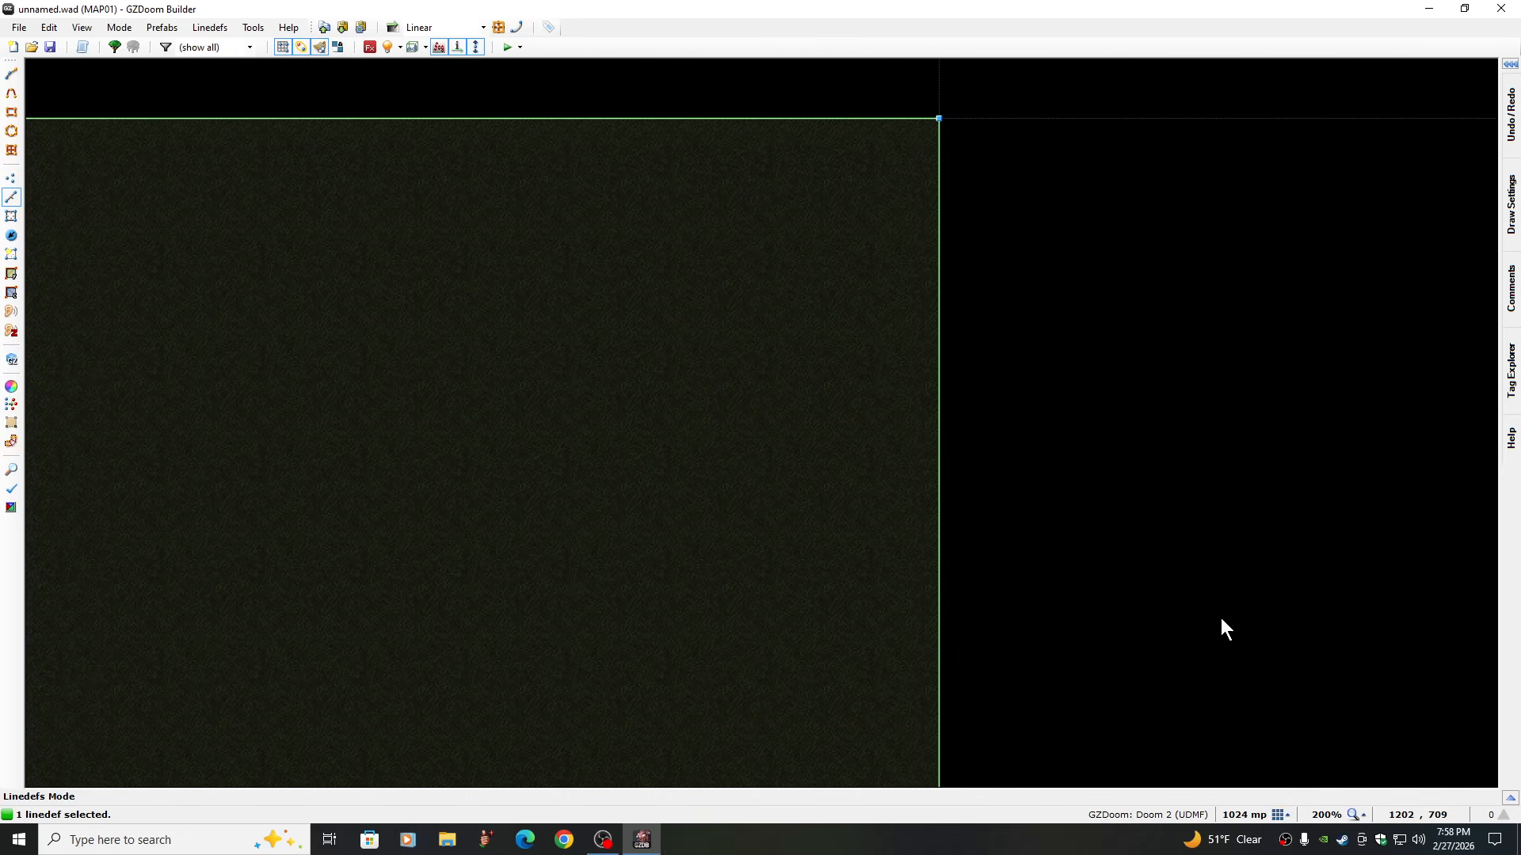
left_click(1278, 815)
left_click(1223, 722)
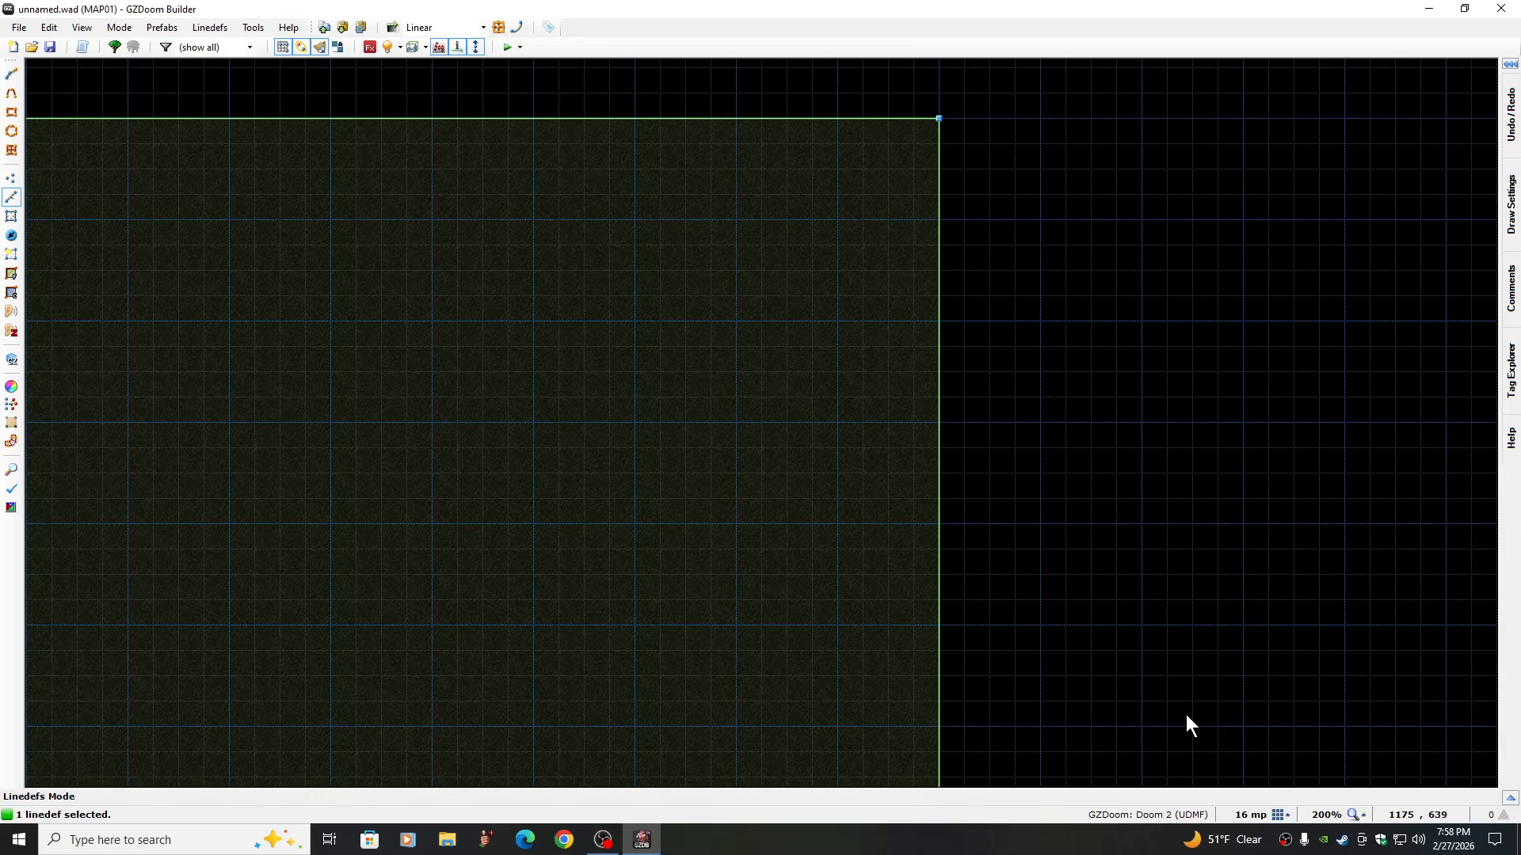
Widen the sector westward by moving its west linedef about 704 units, to x = -1088
key("Left")
key("Left")
key("Left")
key("Left")
key("Left")
key("Left")
key("Left")
key("Left")
key("Left")
key("Left")
key("Left")
key("Left")
key("Left")
key("Left")
key("Left")
key("Left")
key("Left")
key("Left")
key("Left")
key("Left")
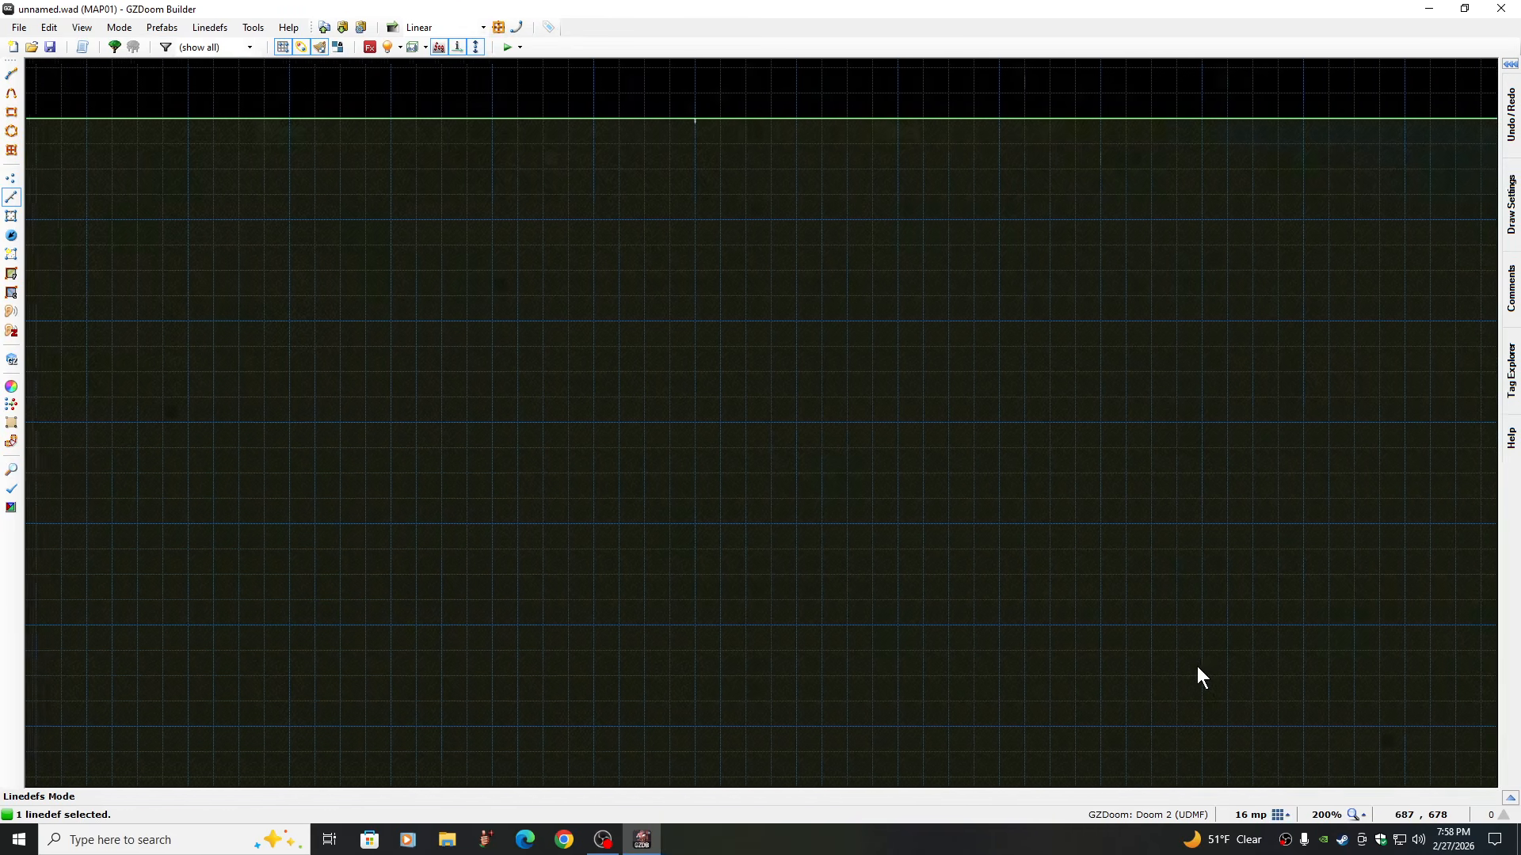
key("Left")
key("Left")
key("Left")
key("Left")
key("Left")
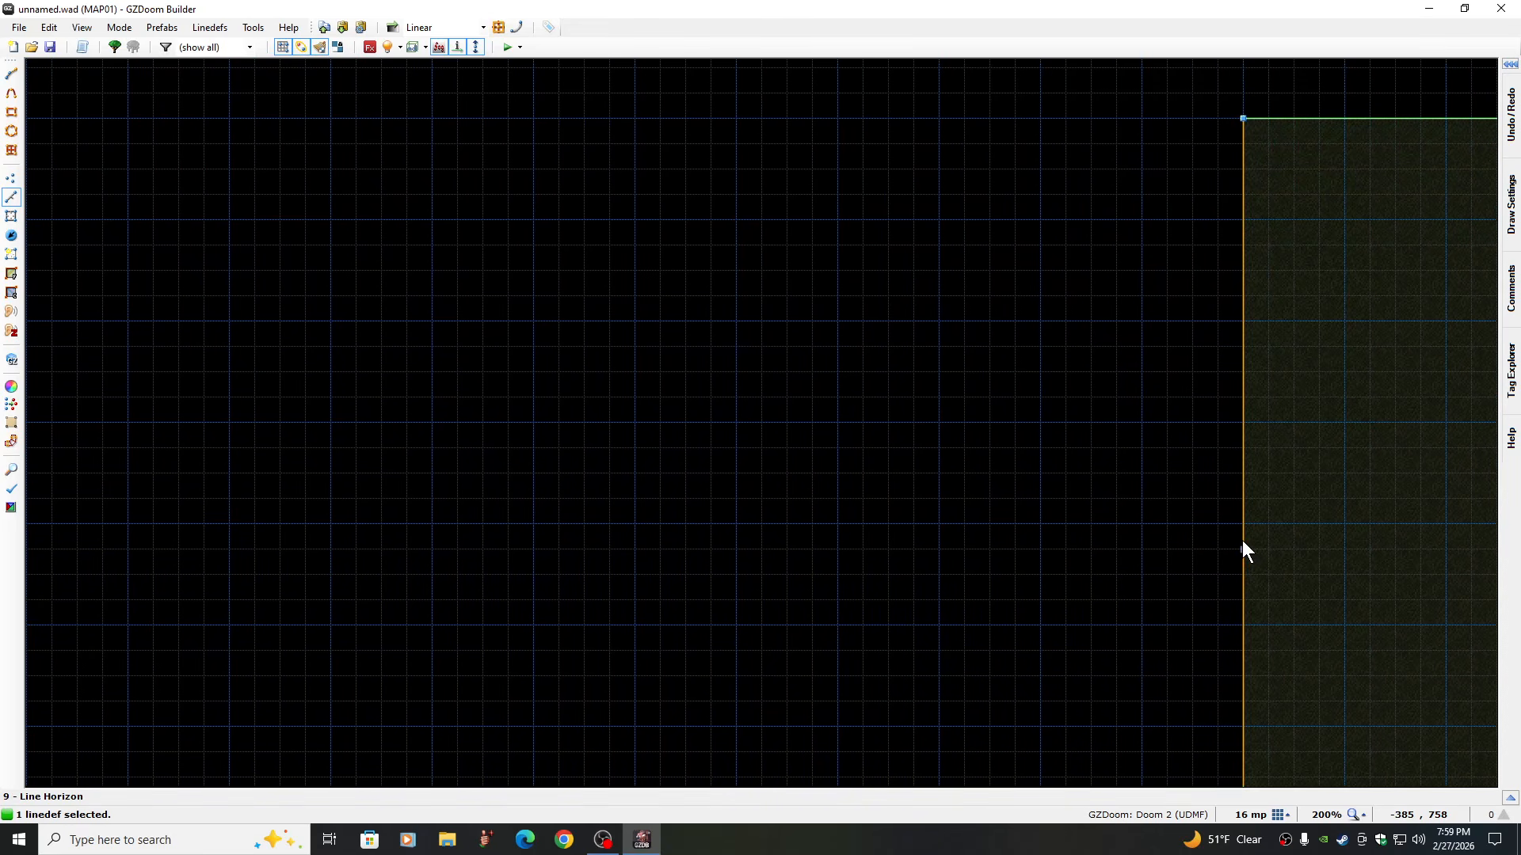
key("e")
left_click_drag(1244, 543, 132, 547)
key("Return")
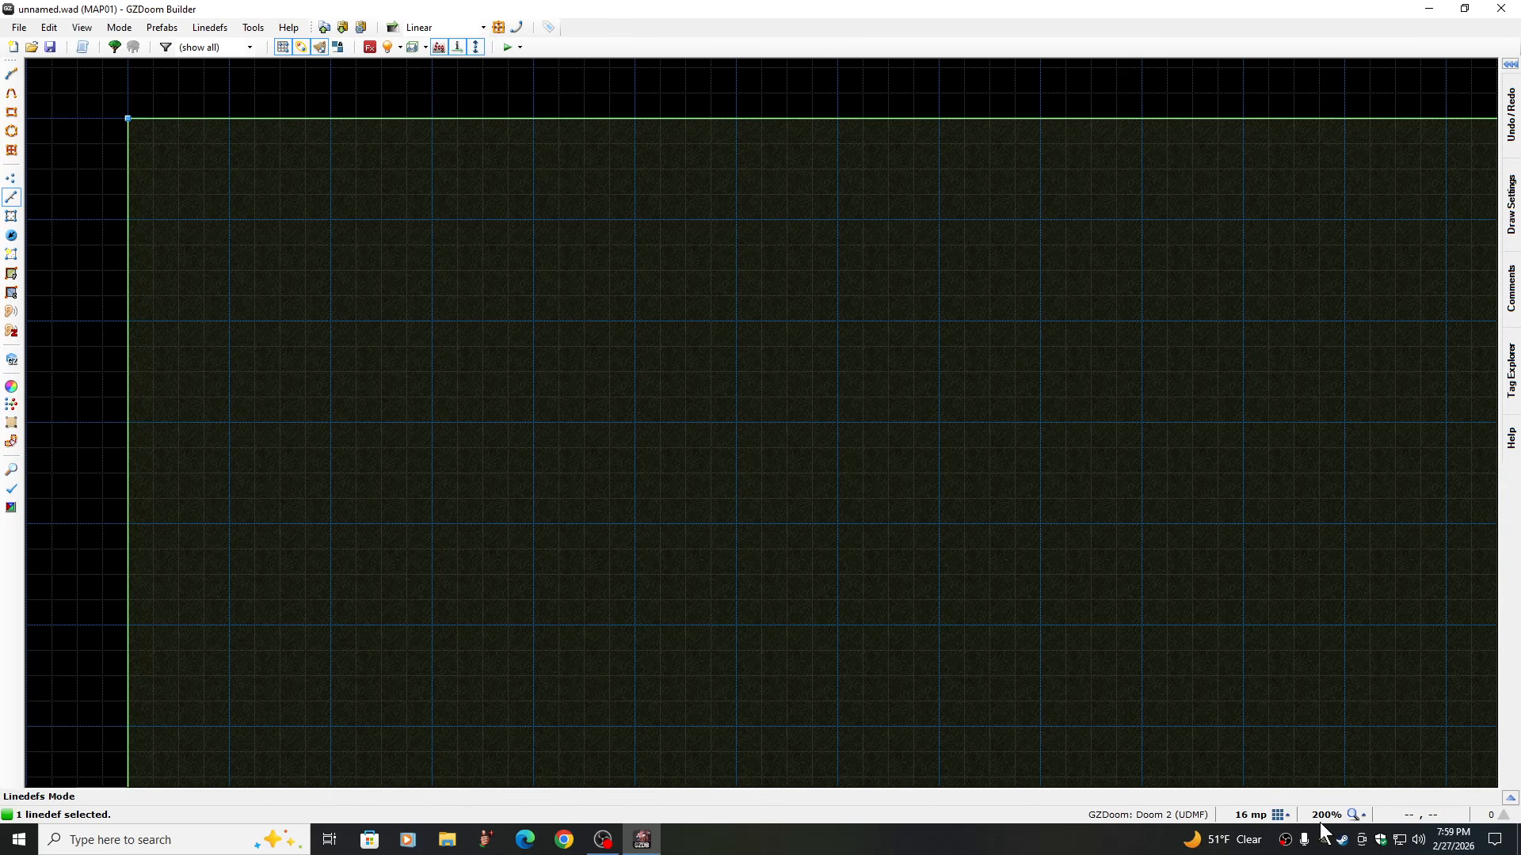
Compare the sector's west edge with the 1024 mp grid lines and return the grid size to 16 mp
left_click(1280, 815)
left_click(1225, 618)
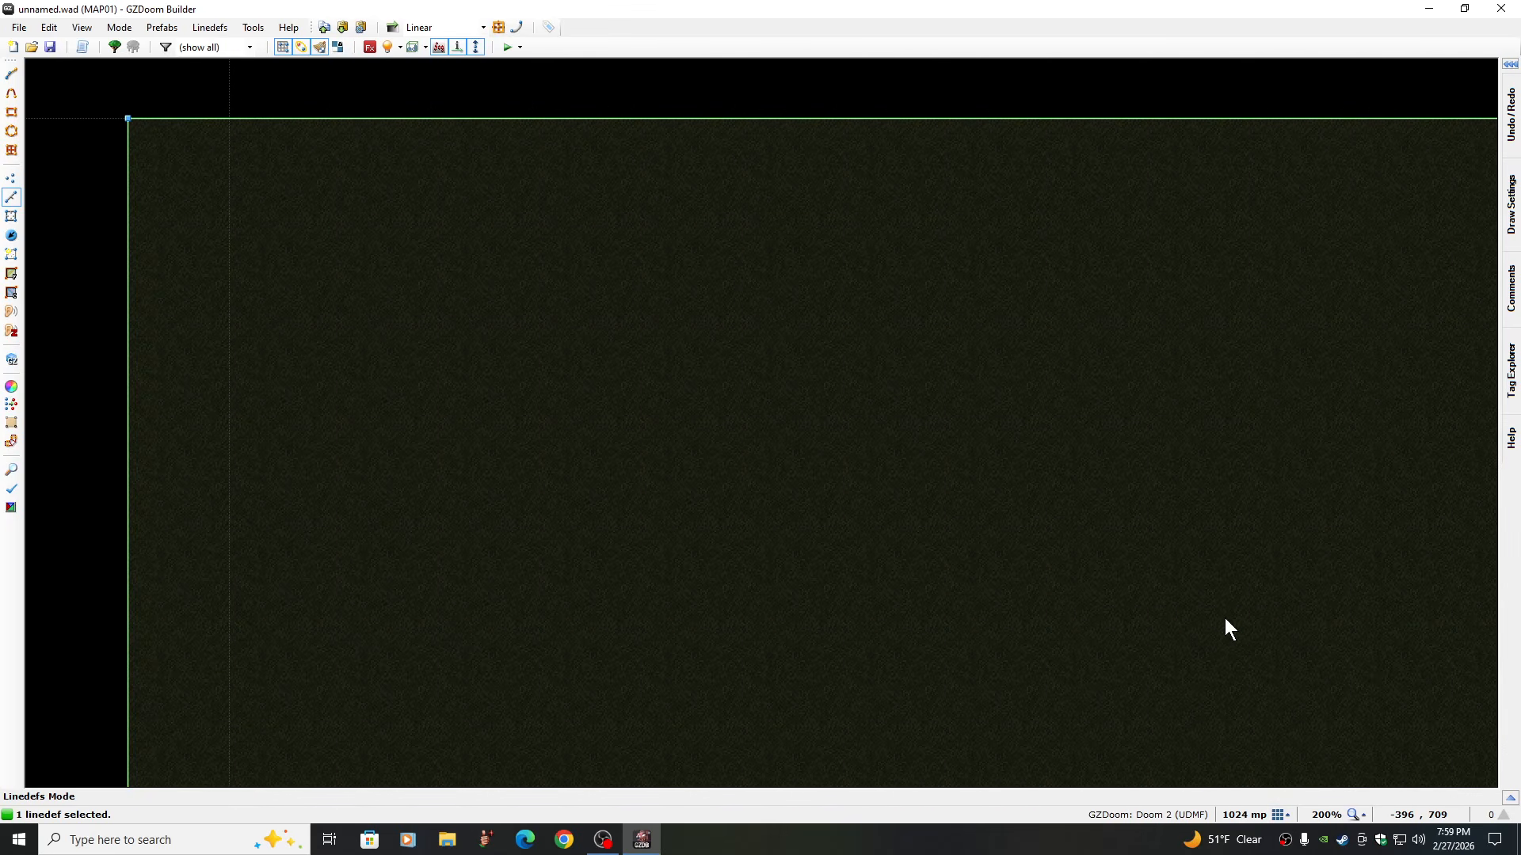
left_click(1281, 816)
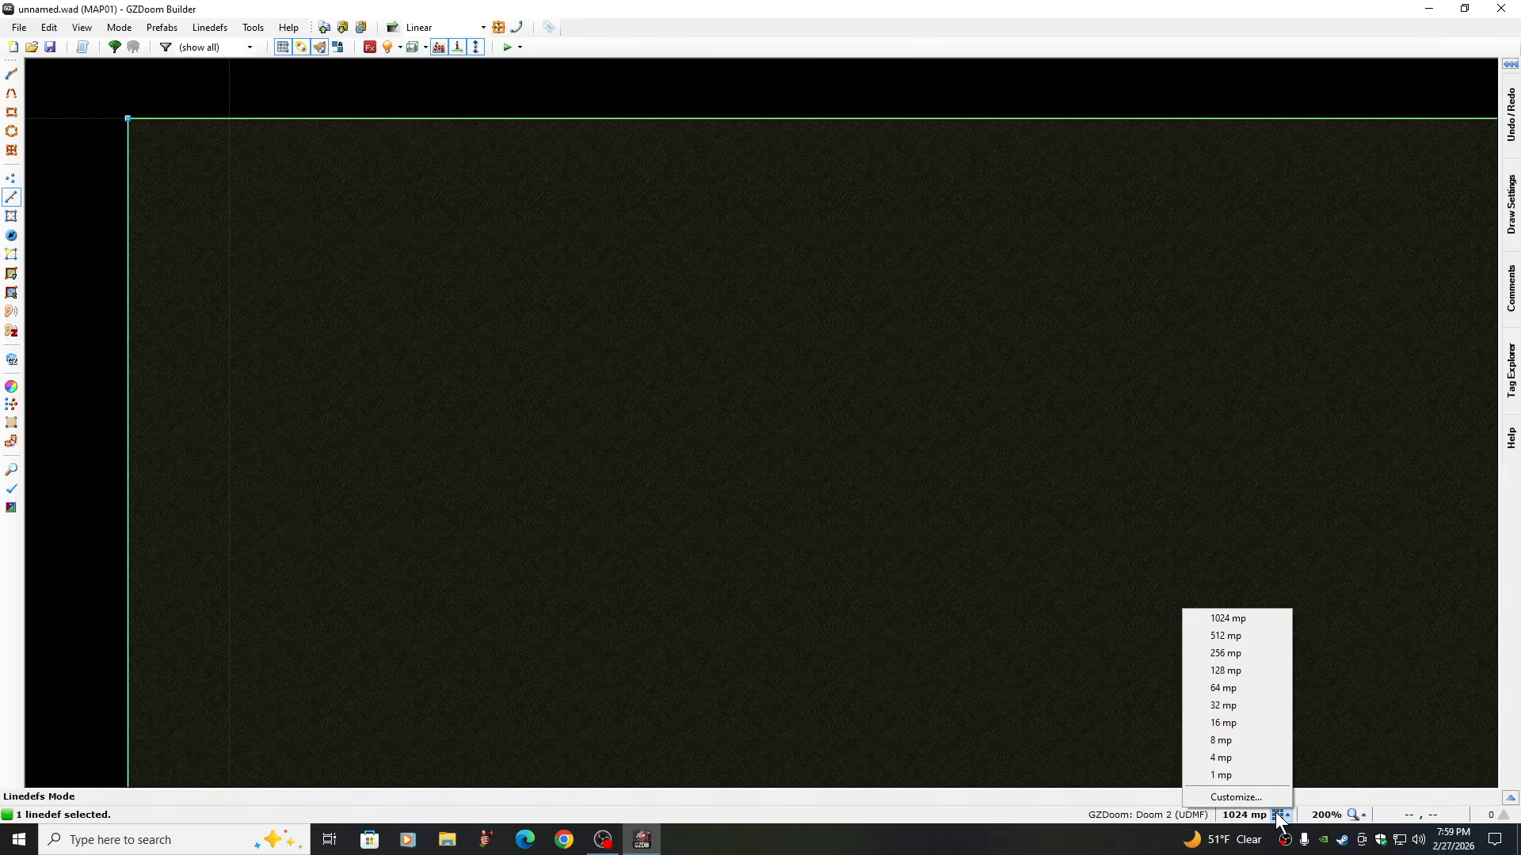
left_click(1236, 724)
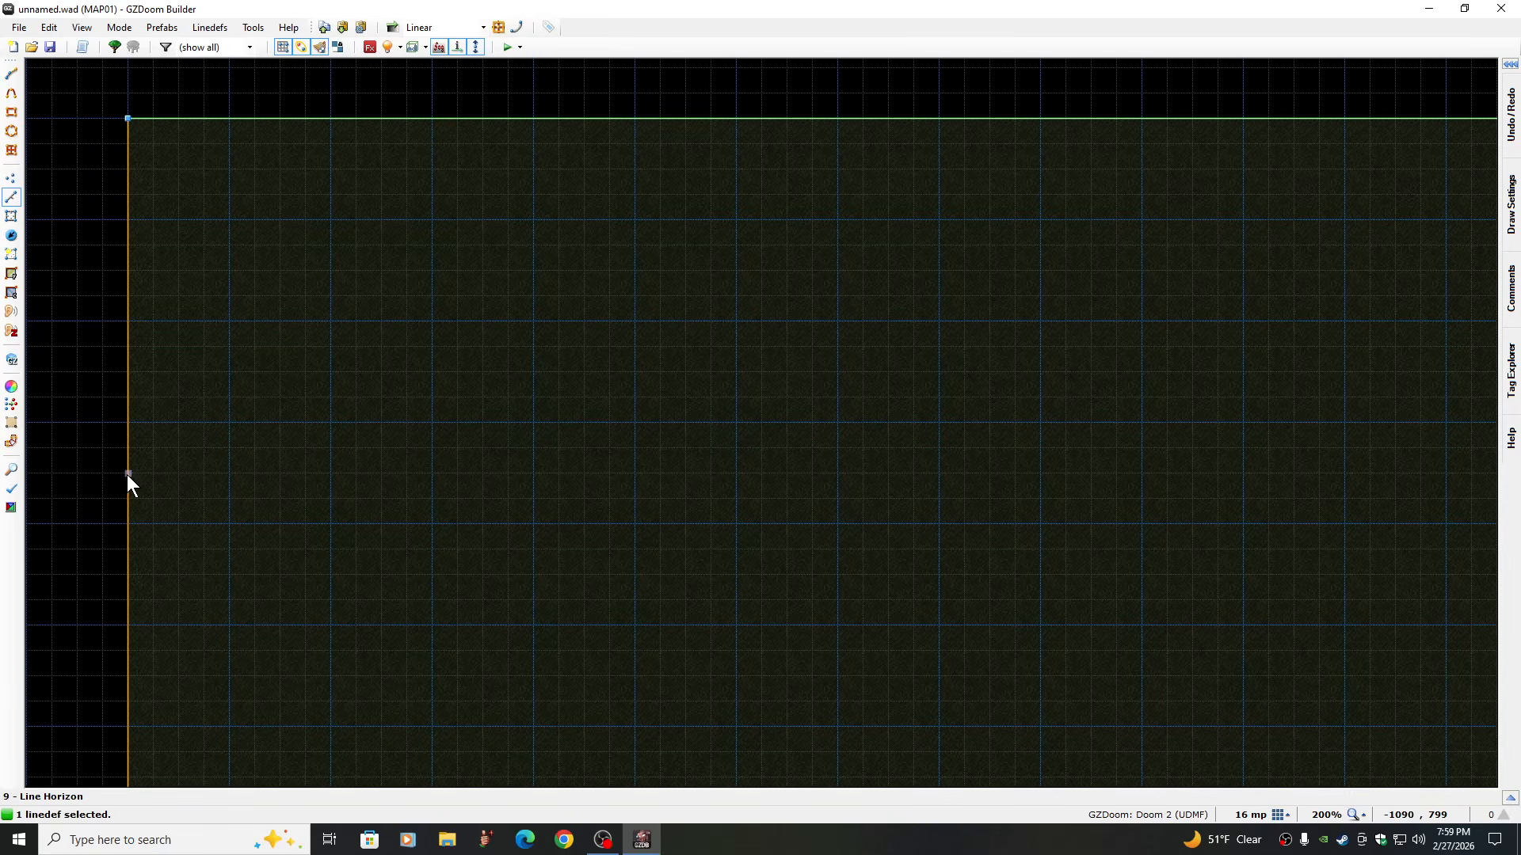
Move the west linedef 64 units east, to x = -1024
key("e")
left_click_drag(128, 474, 219, 475)
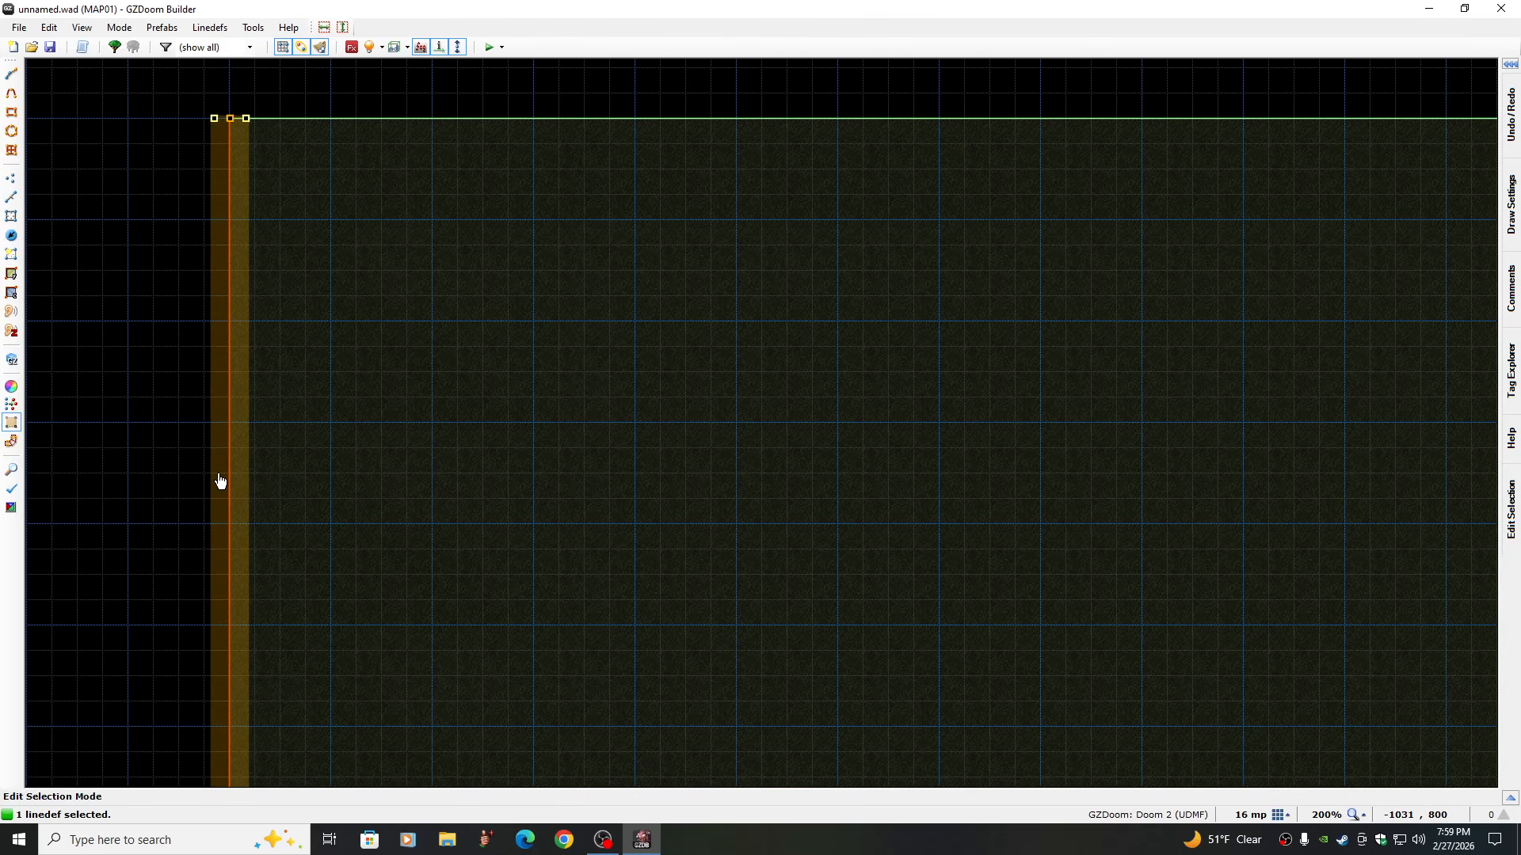
key("Return")
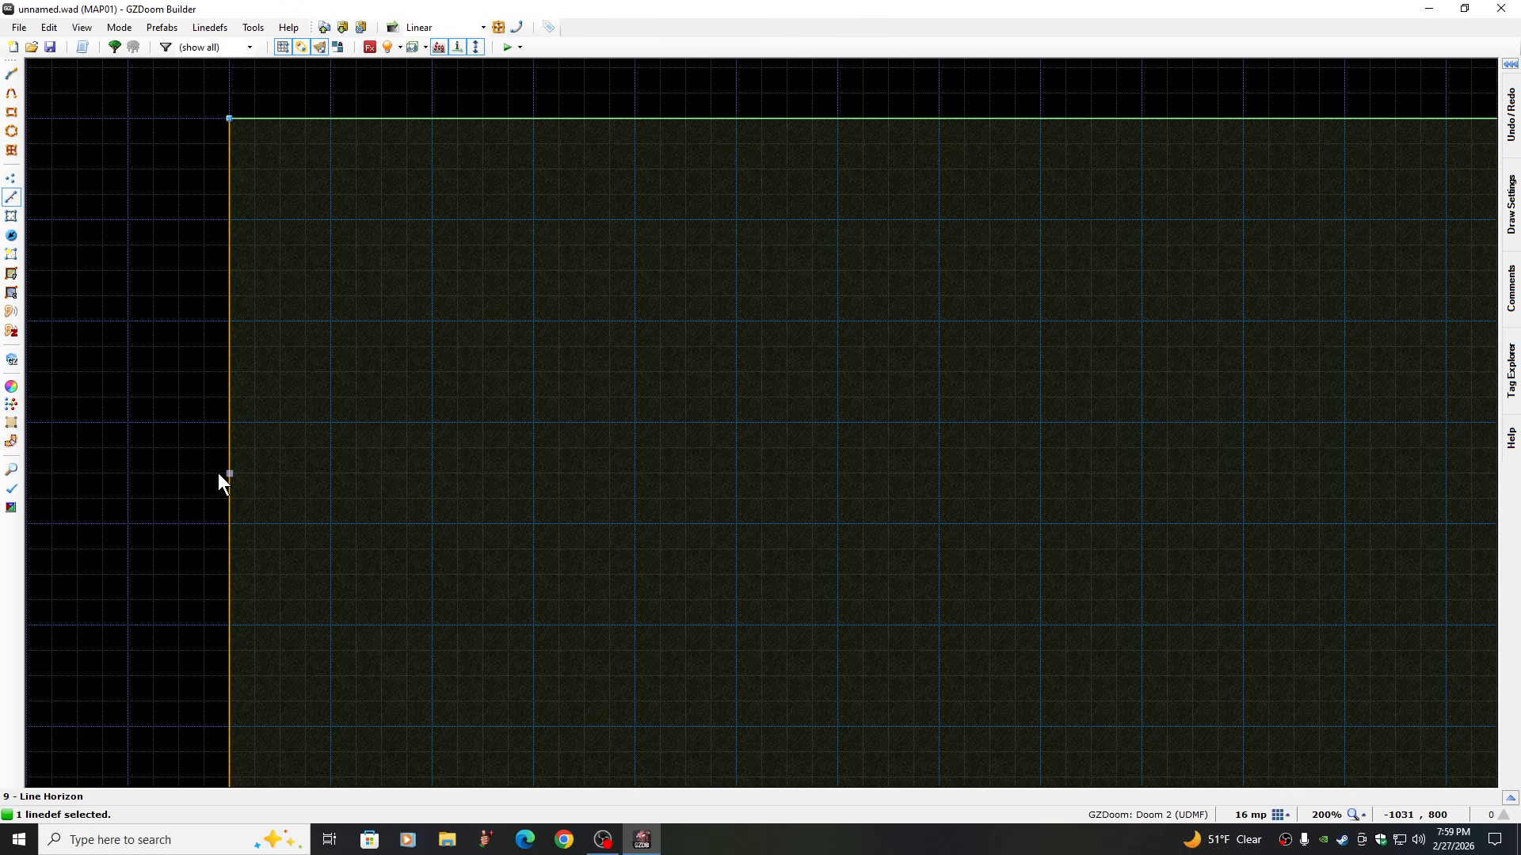
Show a 1024 mp grid and view the whole map to examine how all four sector edges align with it
left_click(1278, 824)
left_click(1218, 607)
left_click(1279, 815)
left_click(1240, 615)
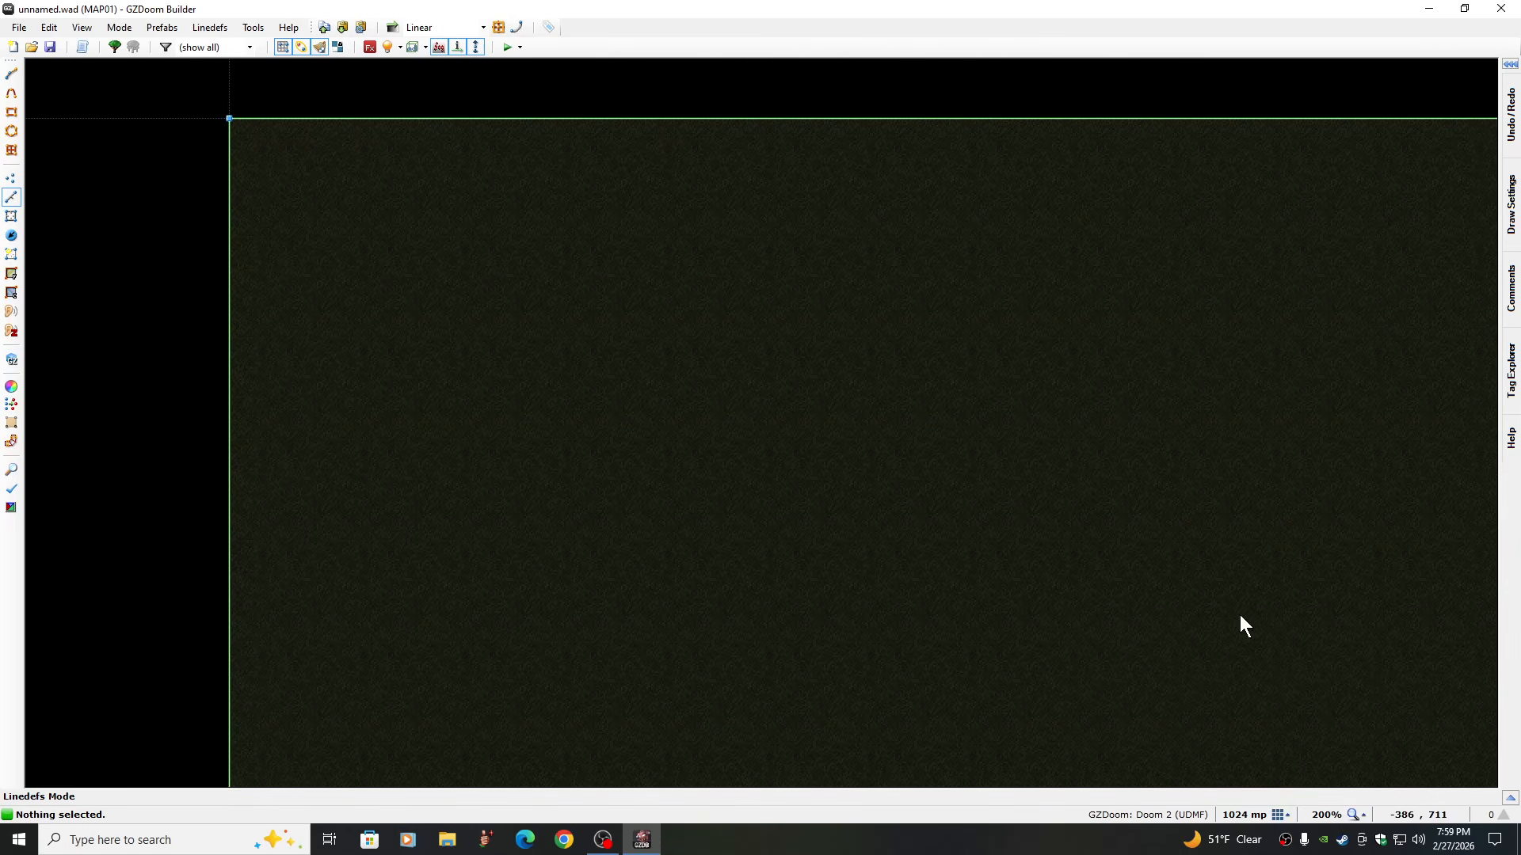
left_click(1357, 815)
left_click(1314, 797)
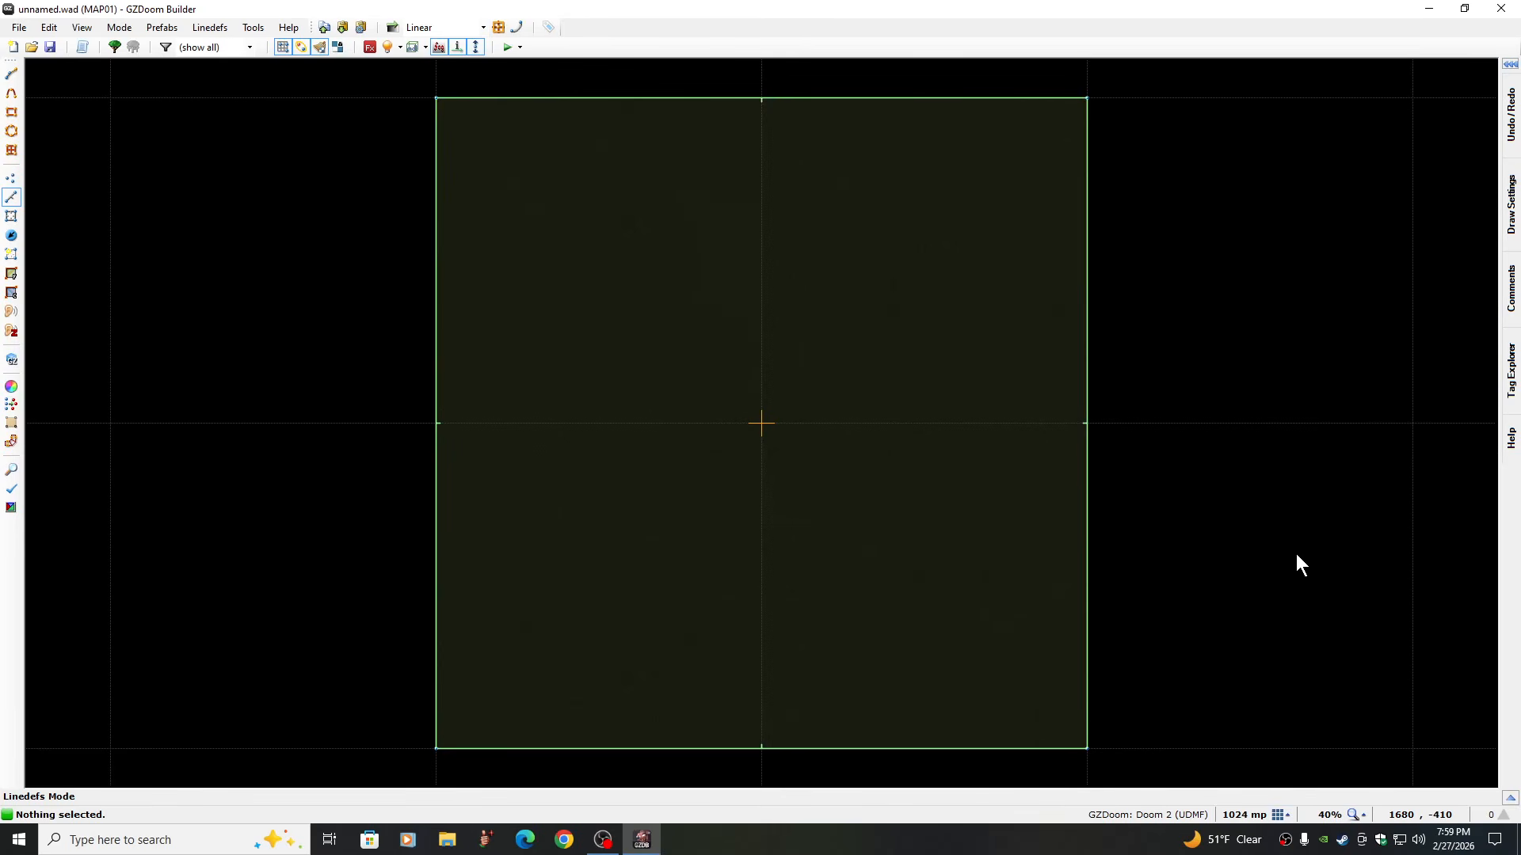
scroll(1297, 555, "down", 1)
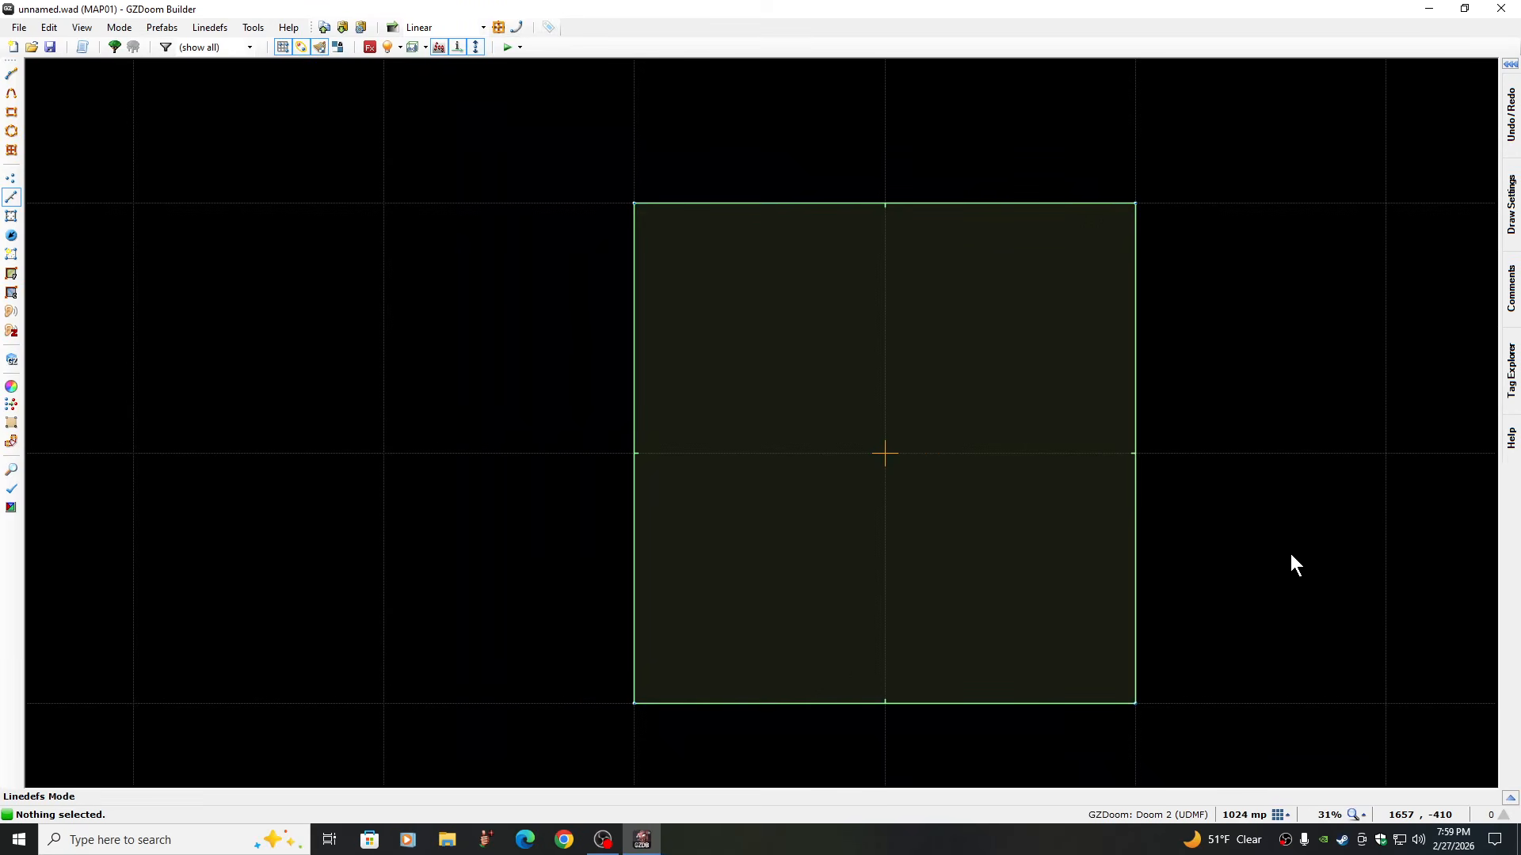
key("Right")
key("Down")
key("Up")
key("Down")
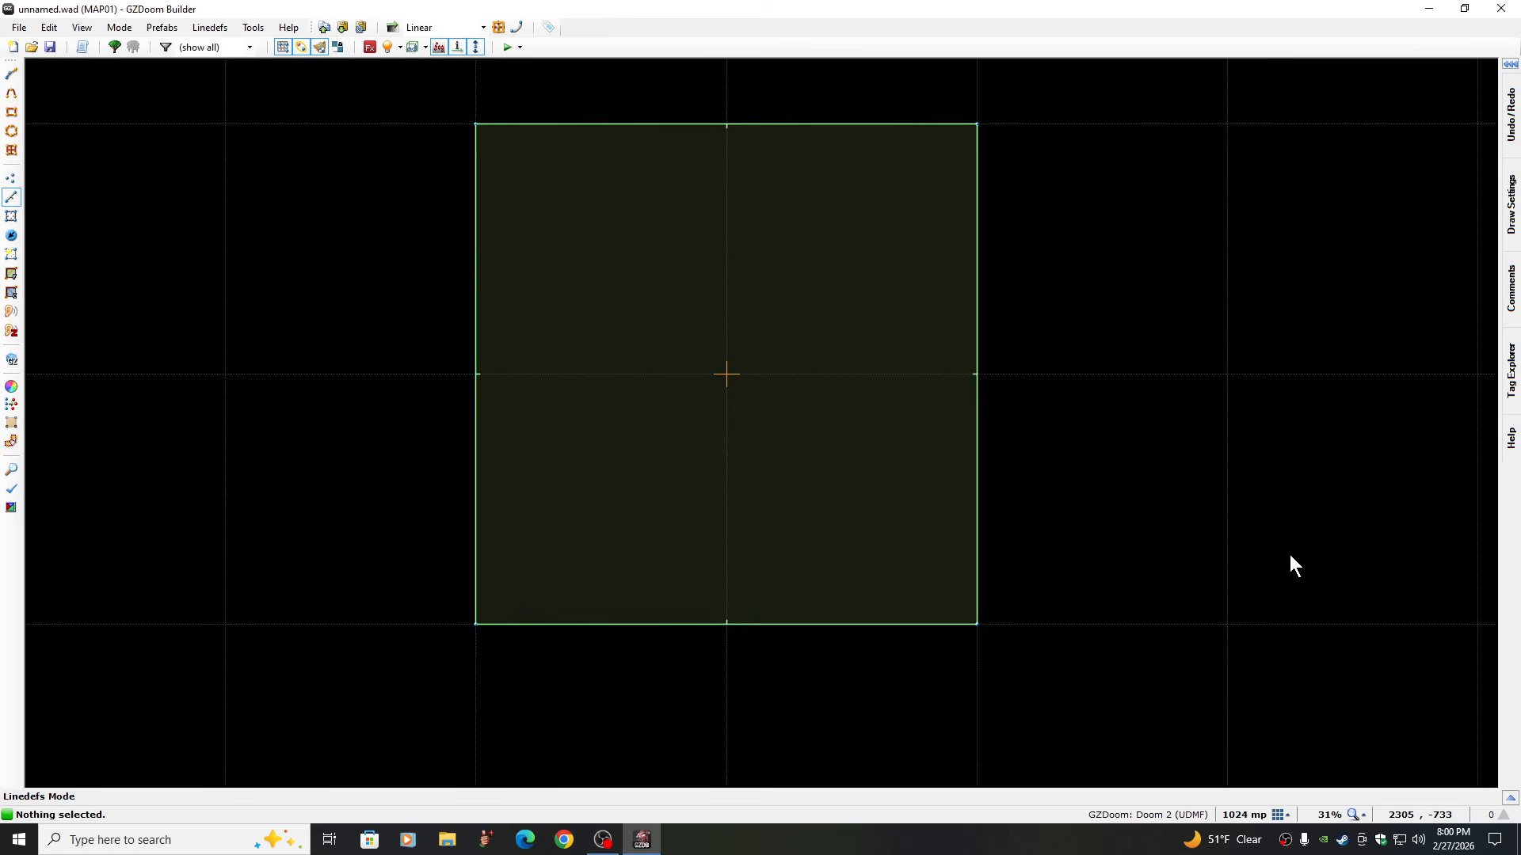
Set the grid size back to 16 mp and fit the whole map to the screen
left_click(1283, 815)
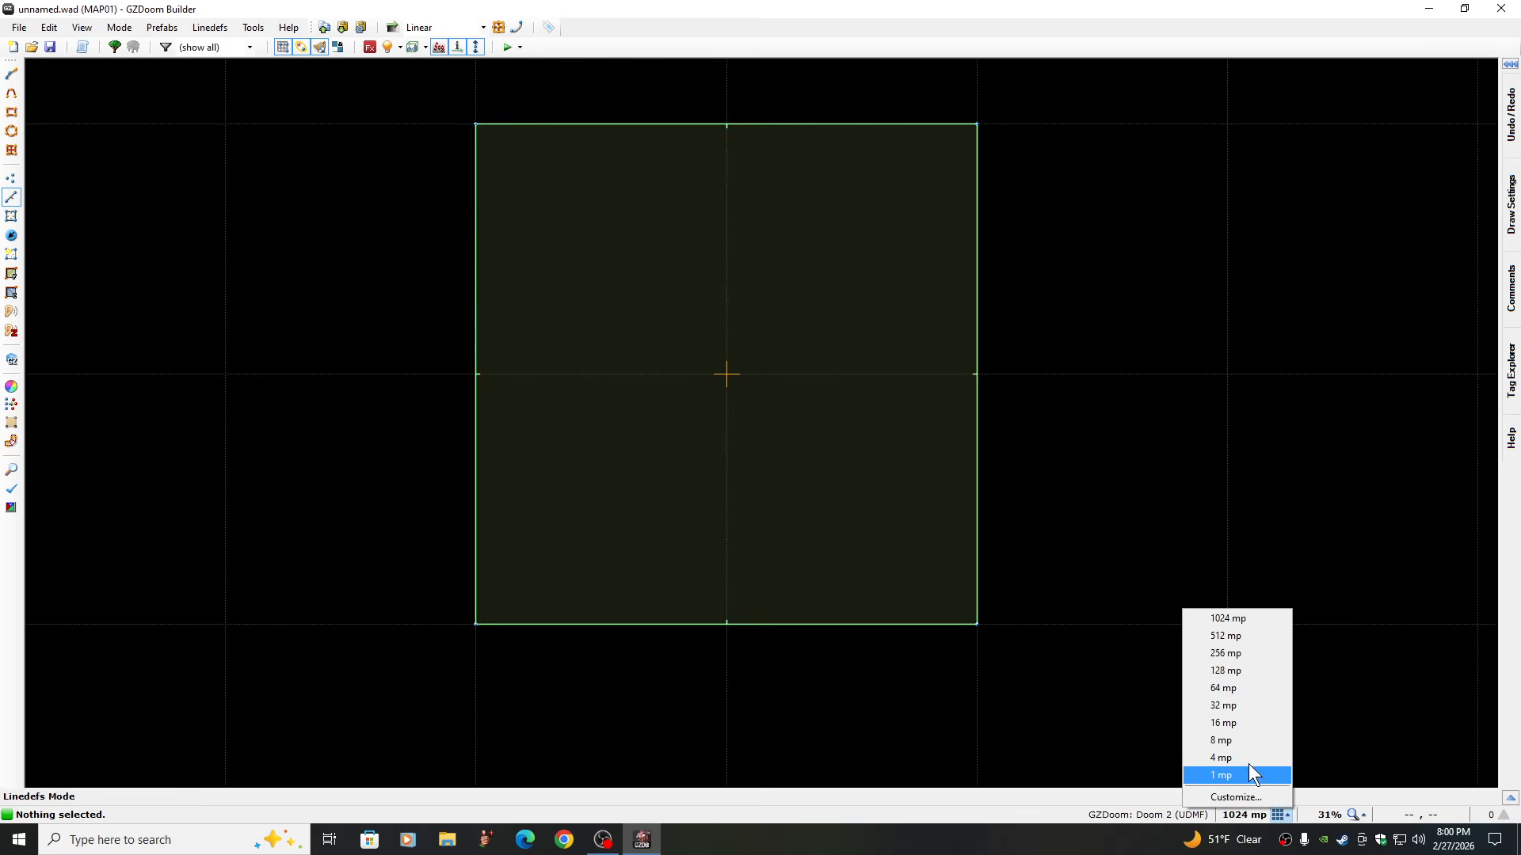
left_click(1236, 742)
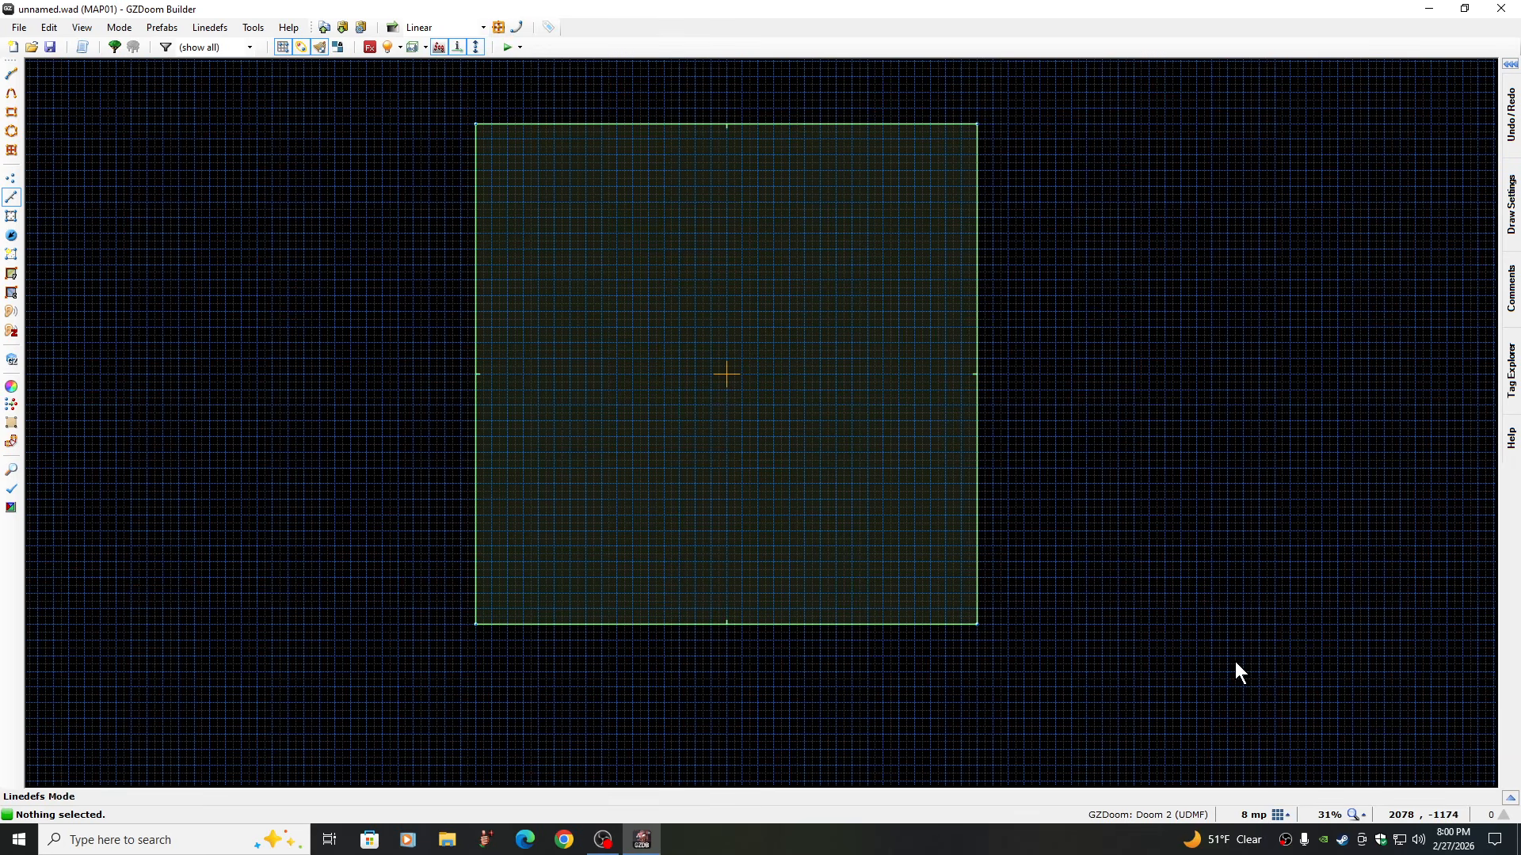
left_click(1283, 815)
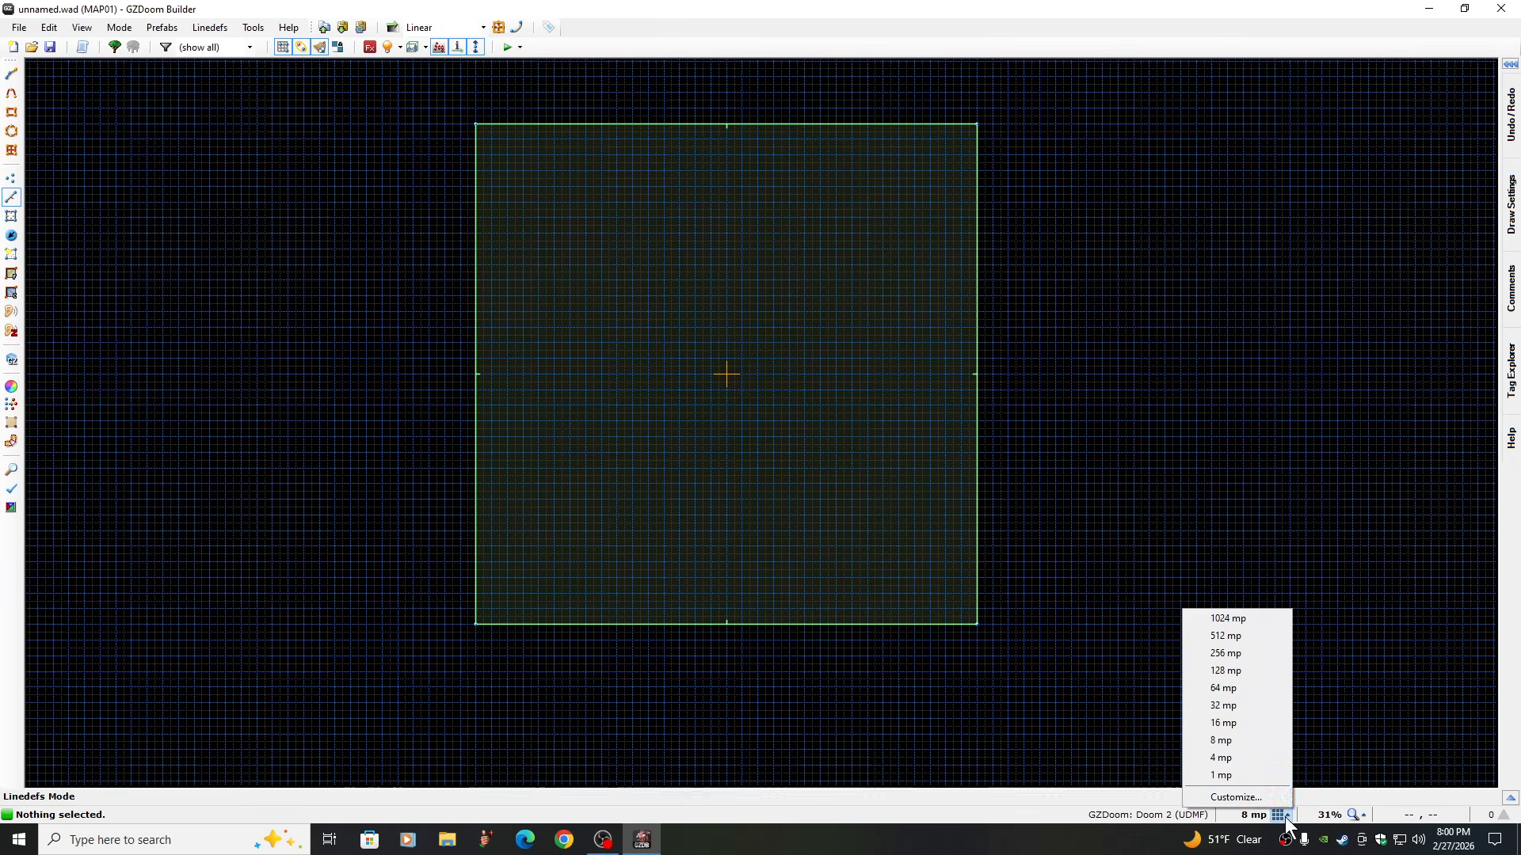
left_click(1221, 723)
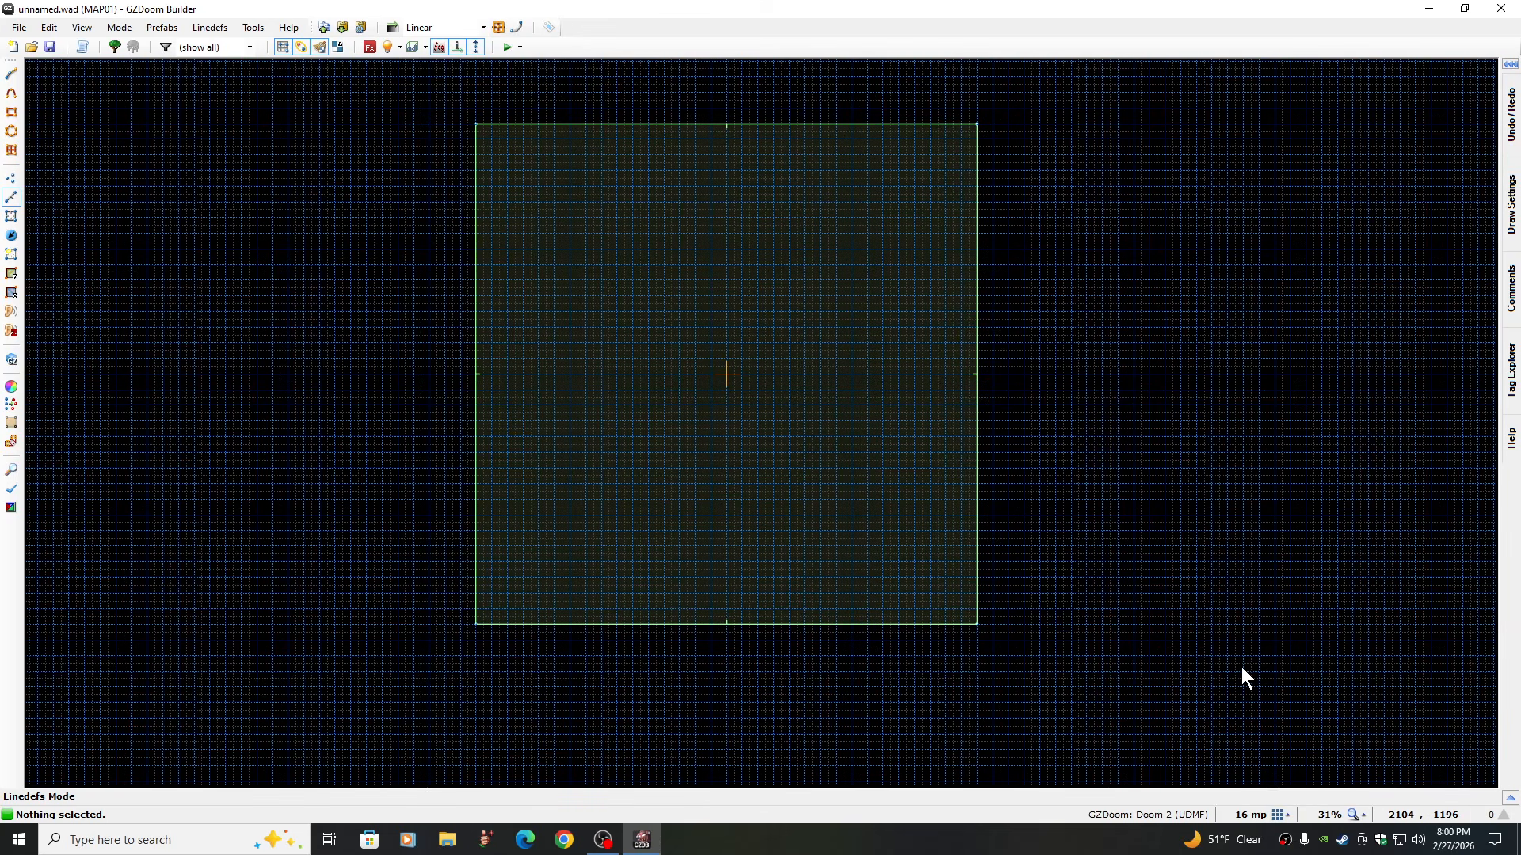
left_click(1353, 815)
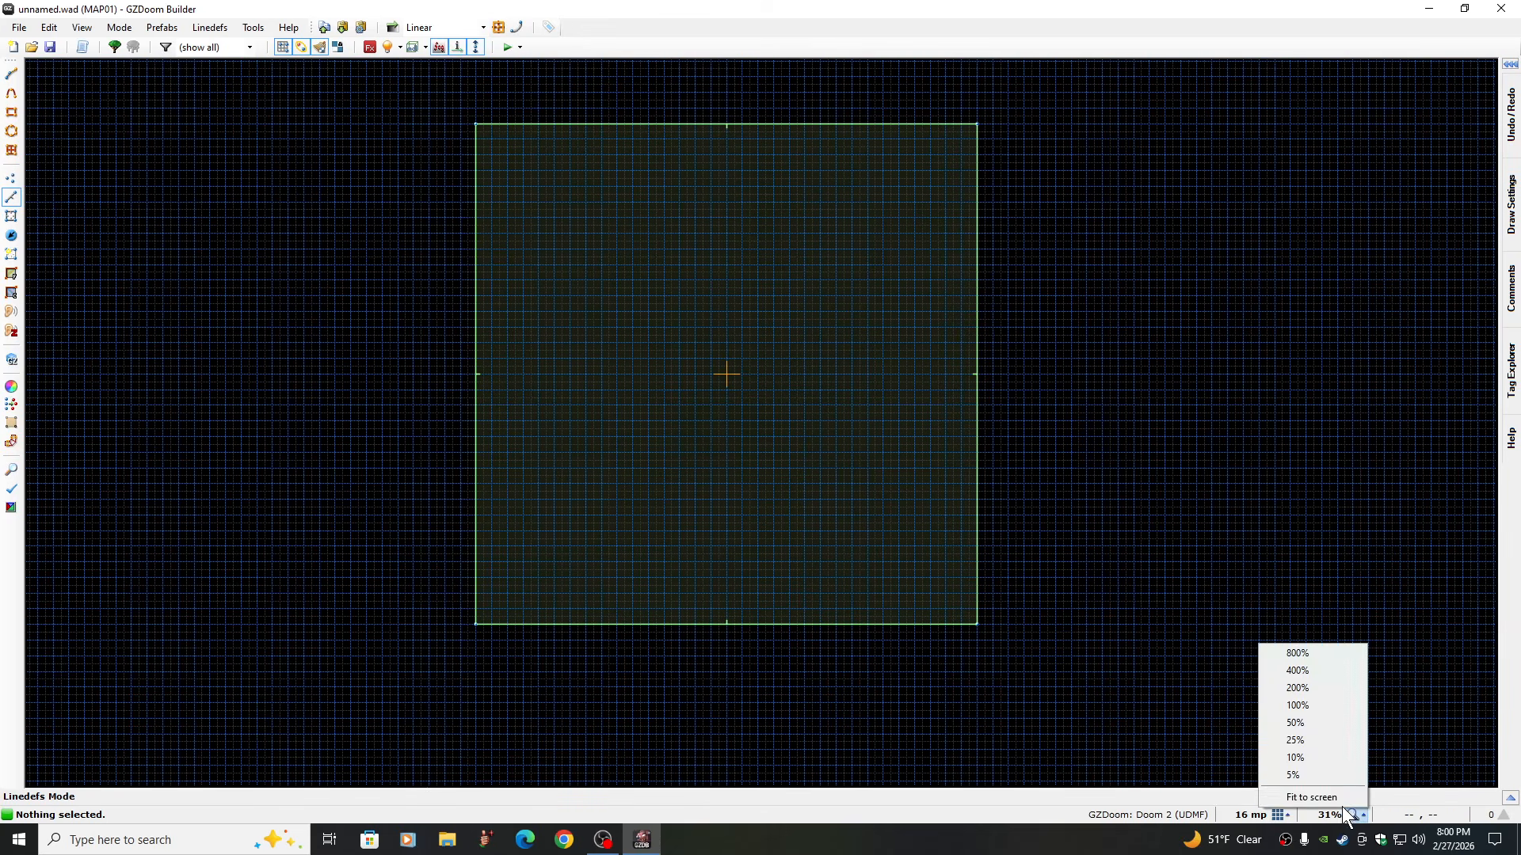
left_click(1312, 797)
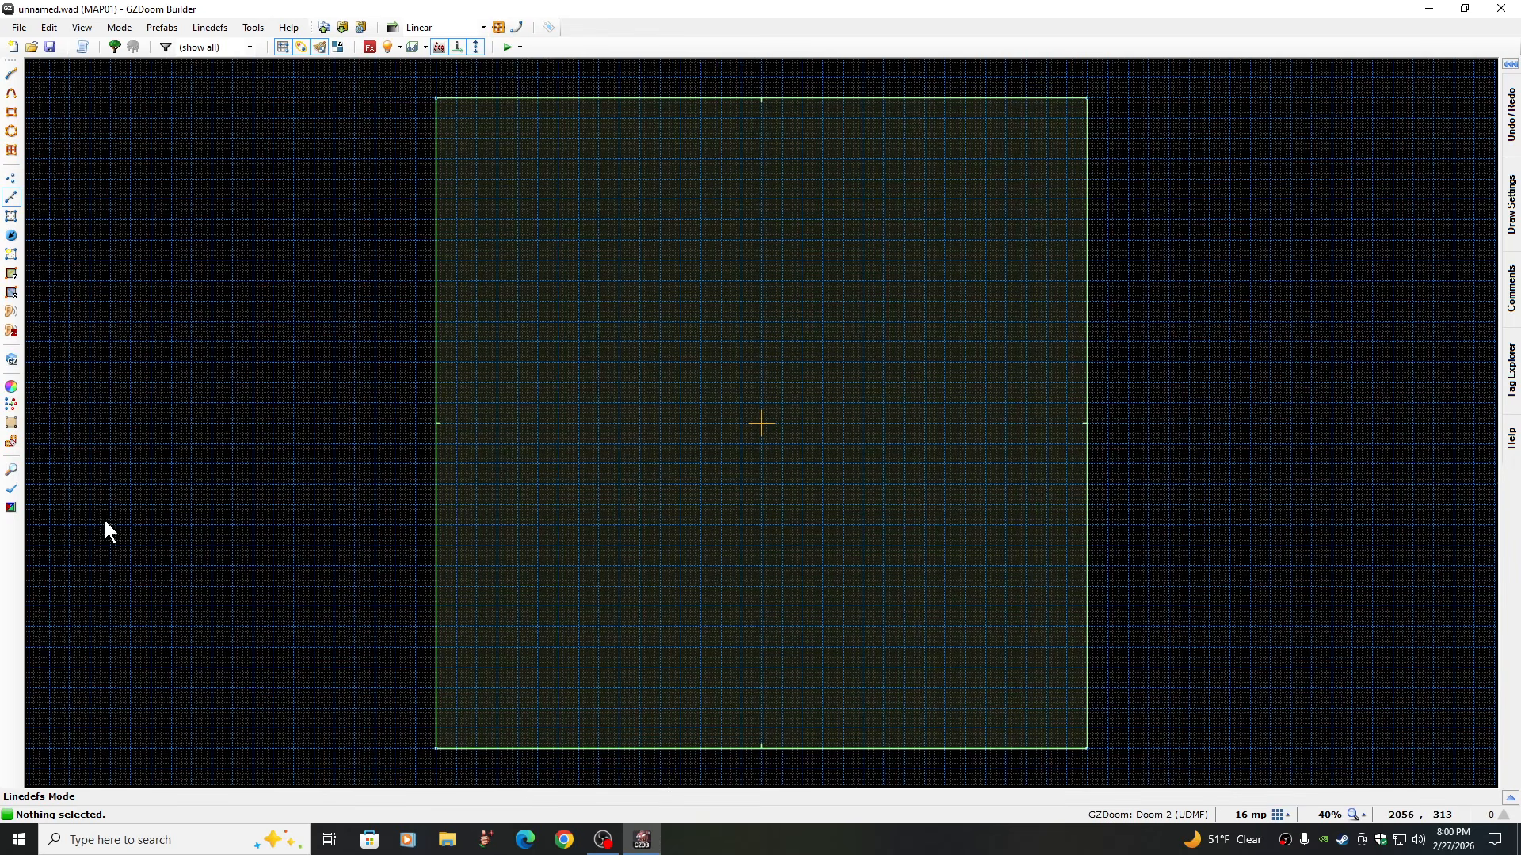
Switch to Things mode and run a map analysis with the preset checks, closing it when finished
left_click(10, 236)
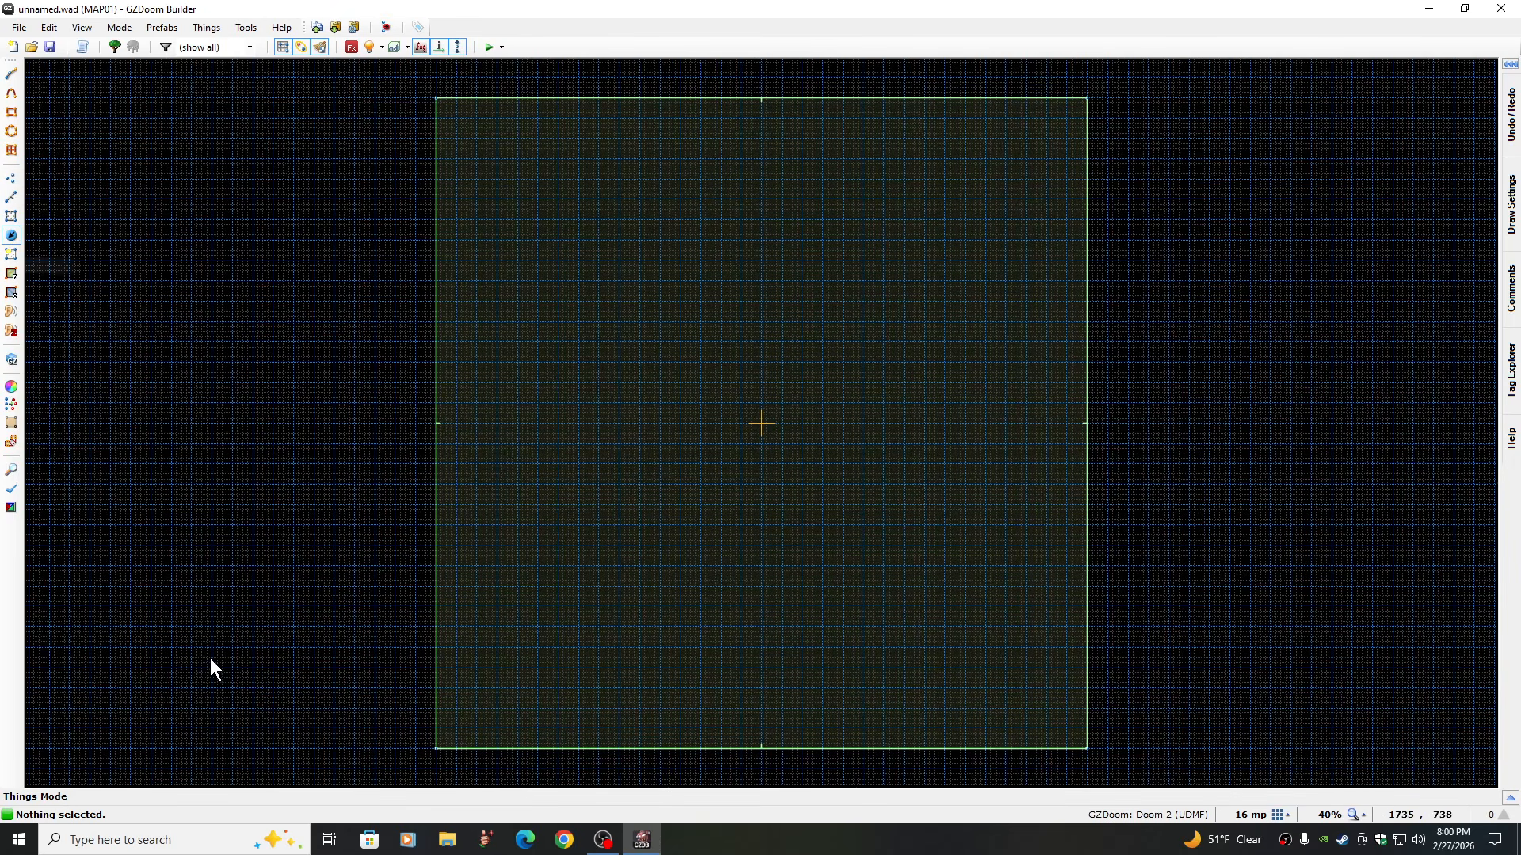
left_click(13, 491)
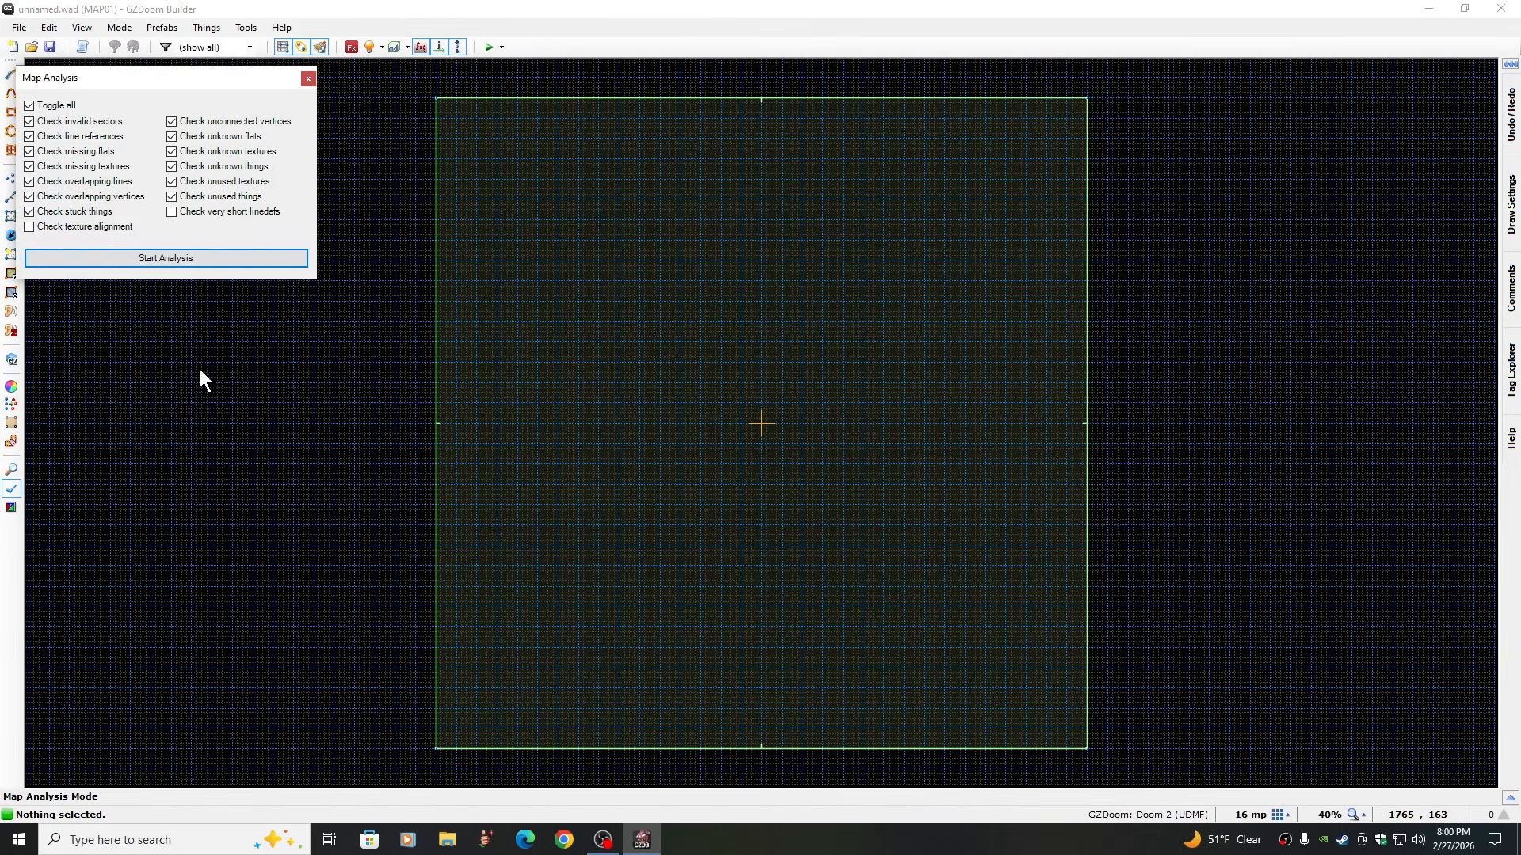
left_click(175, 262)
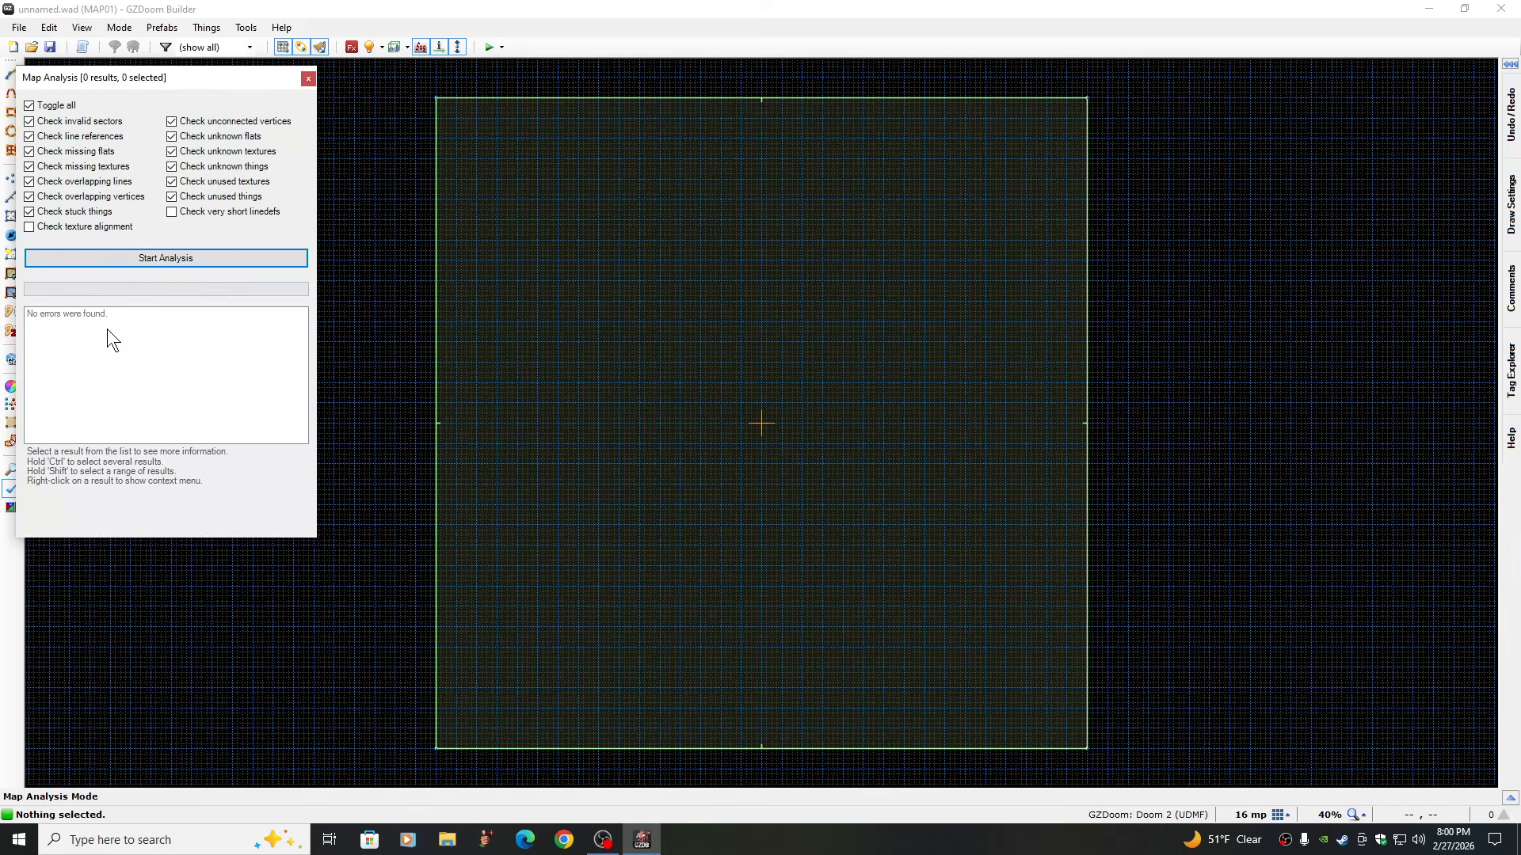
left_click(307, 78)
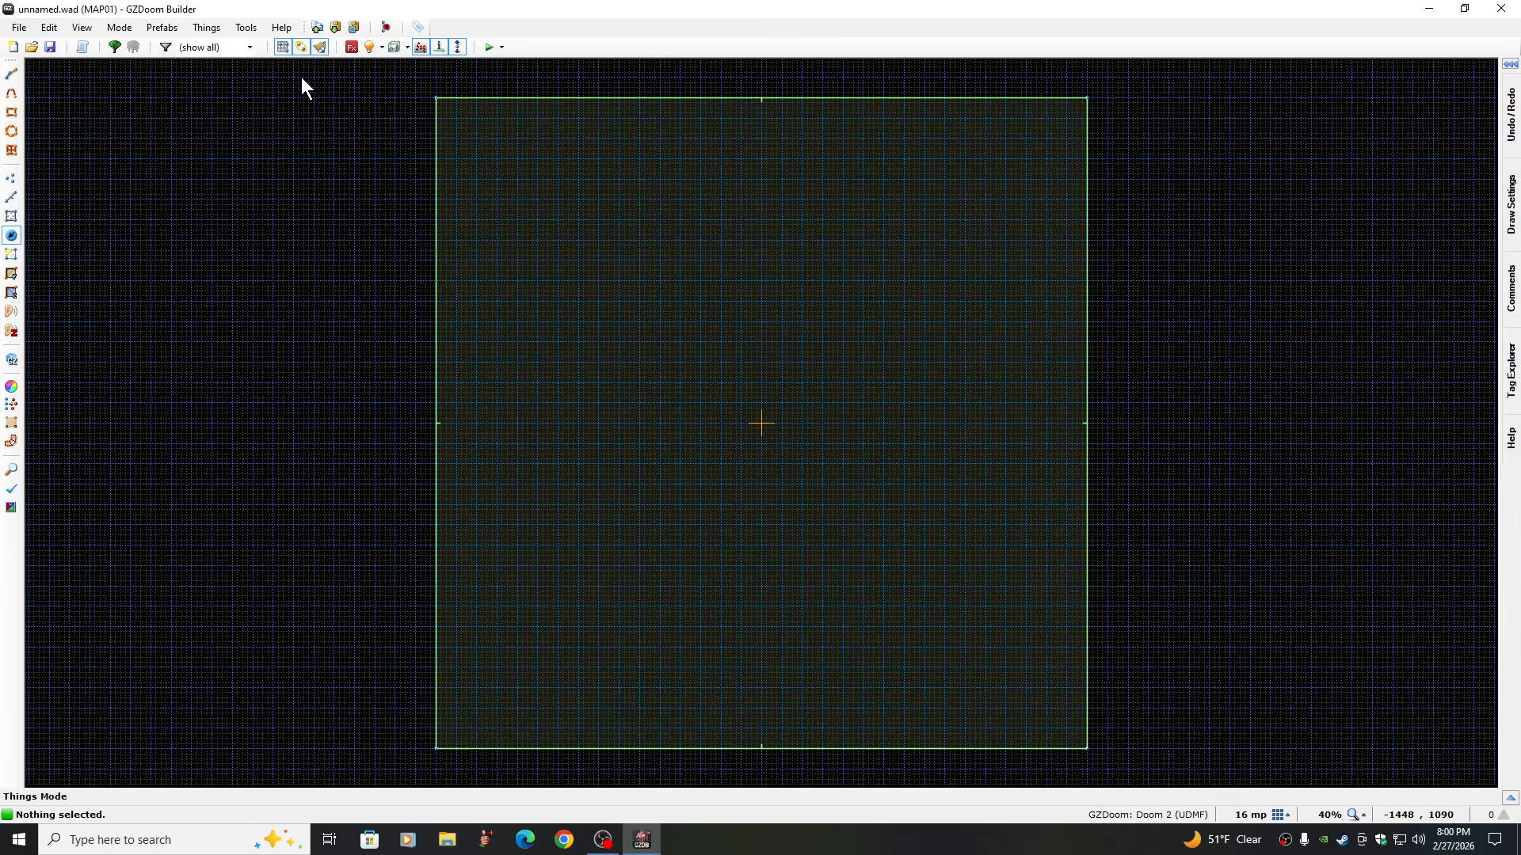
Start saving the map under a new file name
left_click(18, 28)
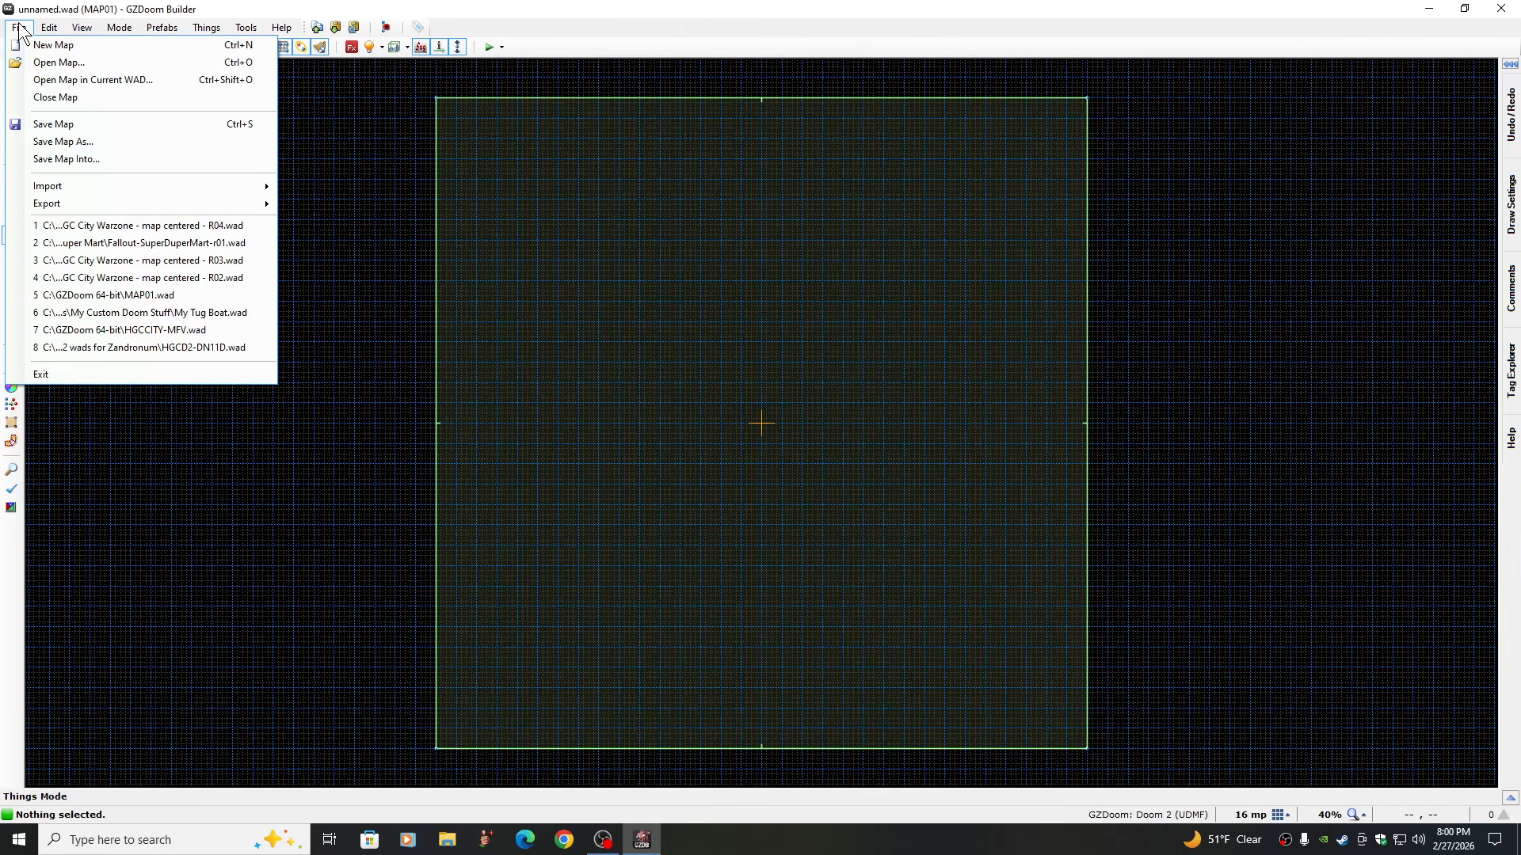
left_click(64, 141)
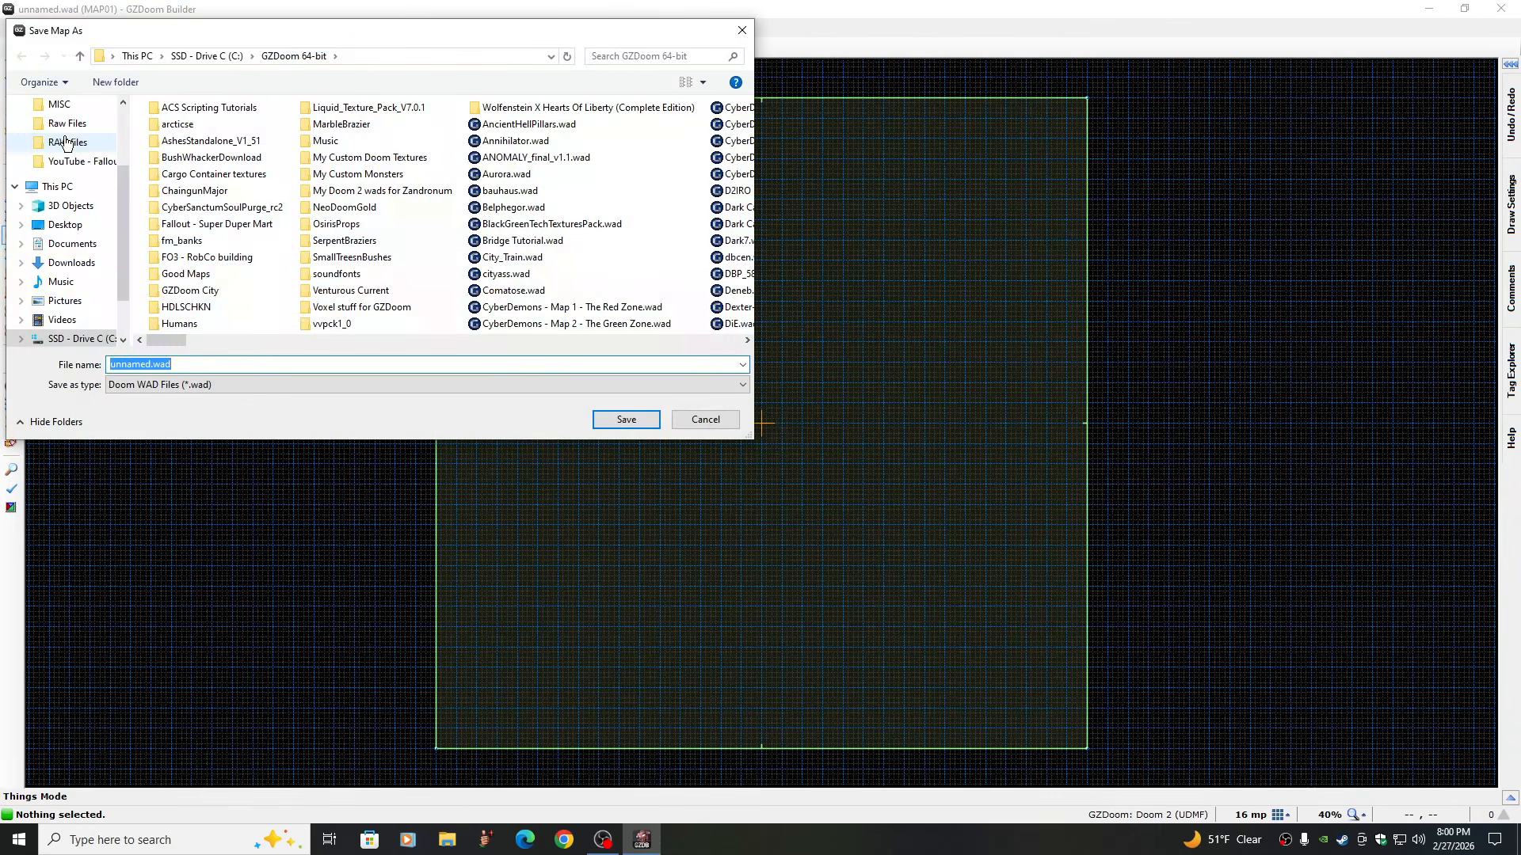
Try to save the map as "FO3 - RobCo building" in the GZDoom 64-bit folder
key("BackSpace")
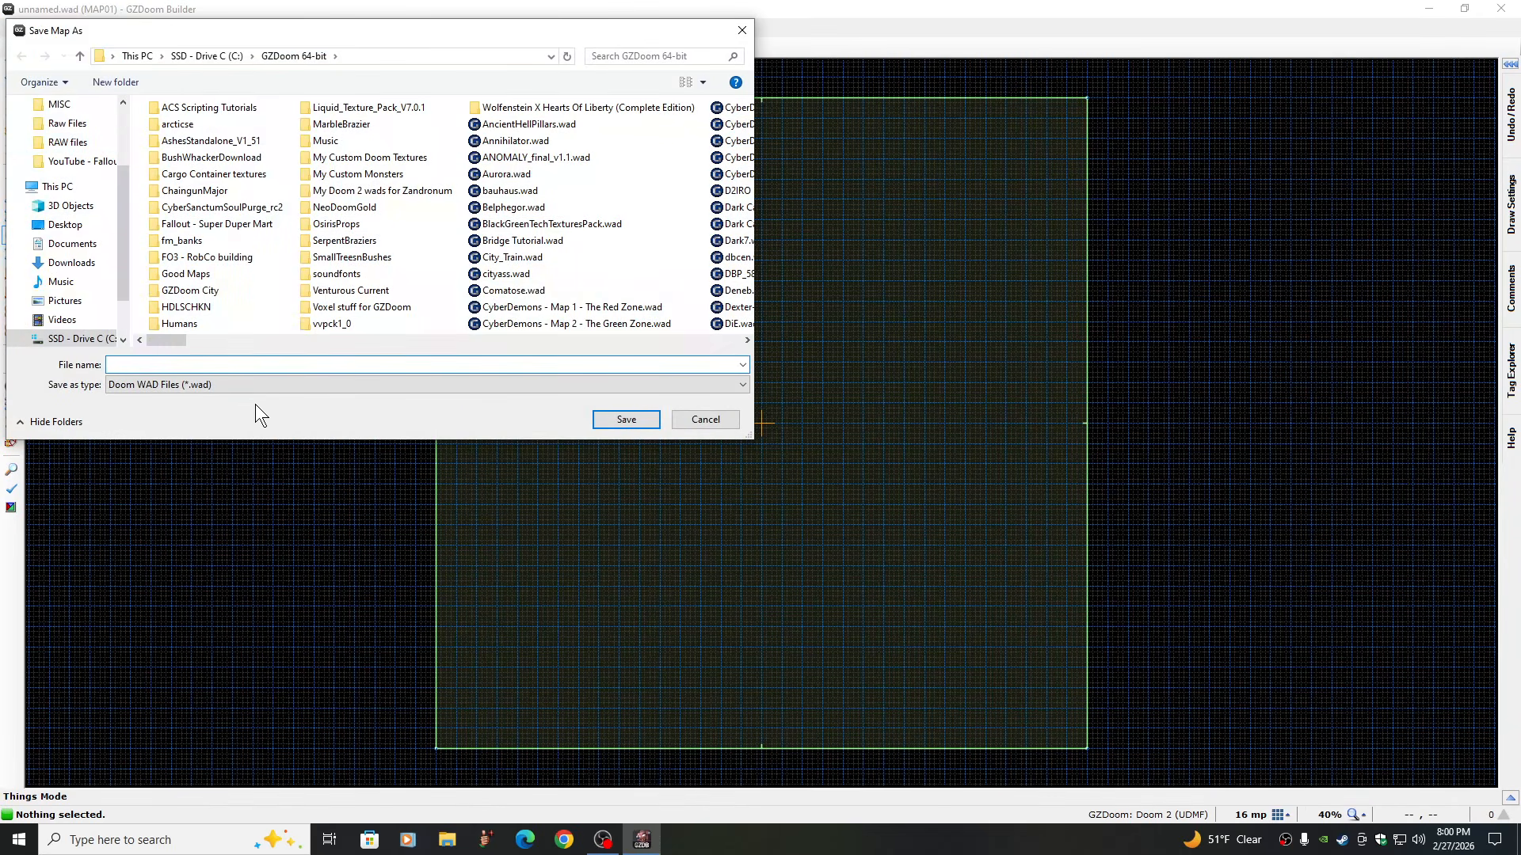
type("F")
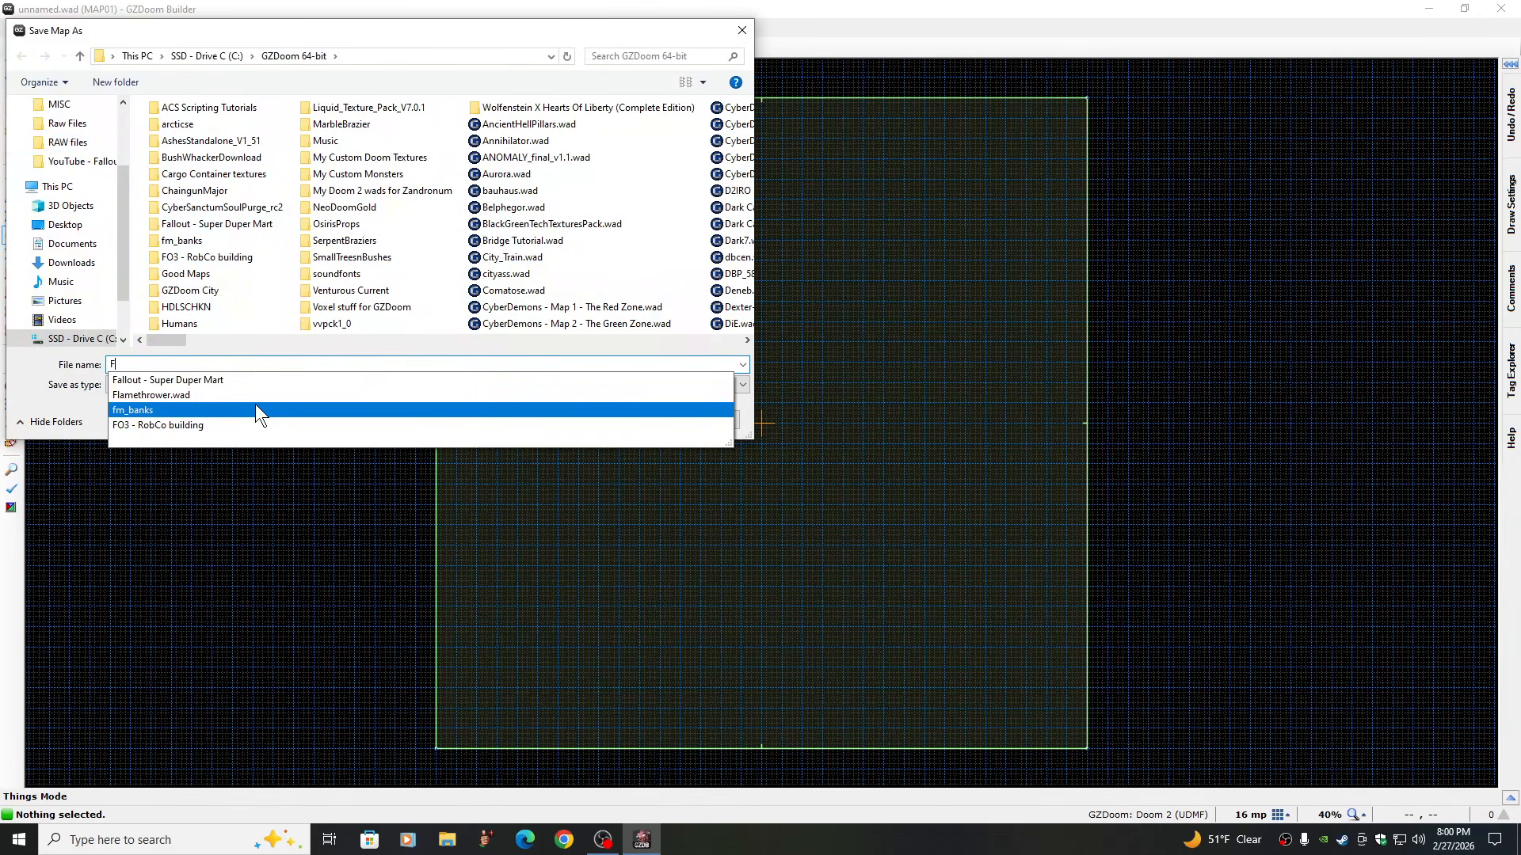
type("O3 -")
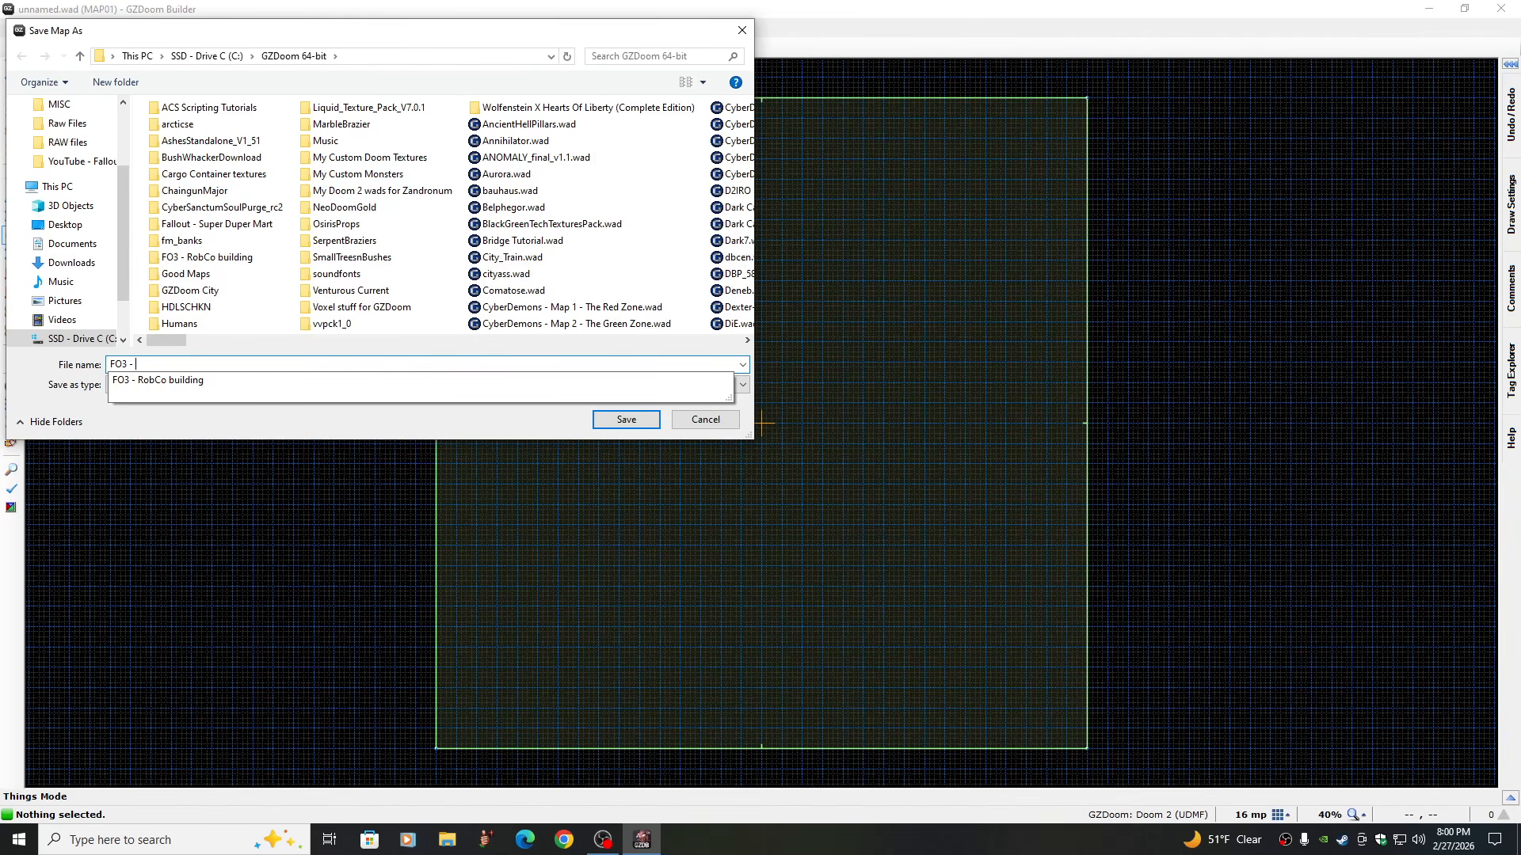
type("RobCo")
type("building")
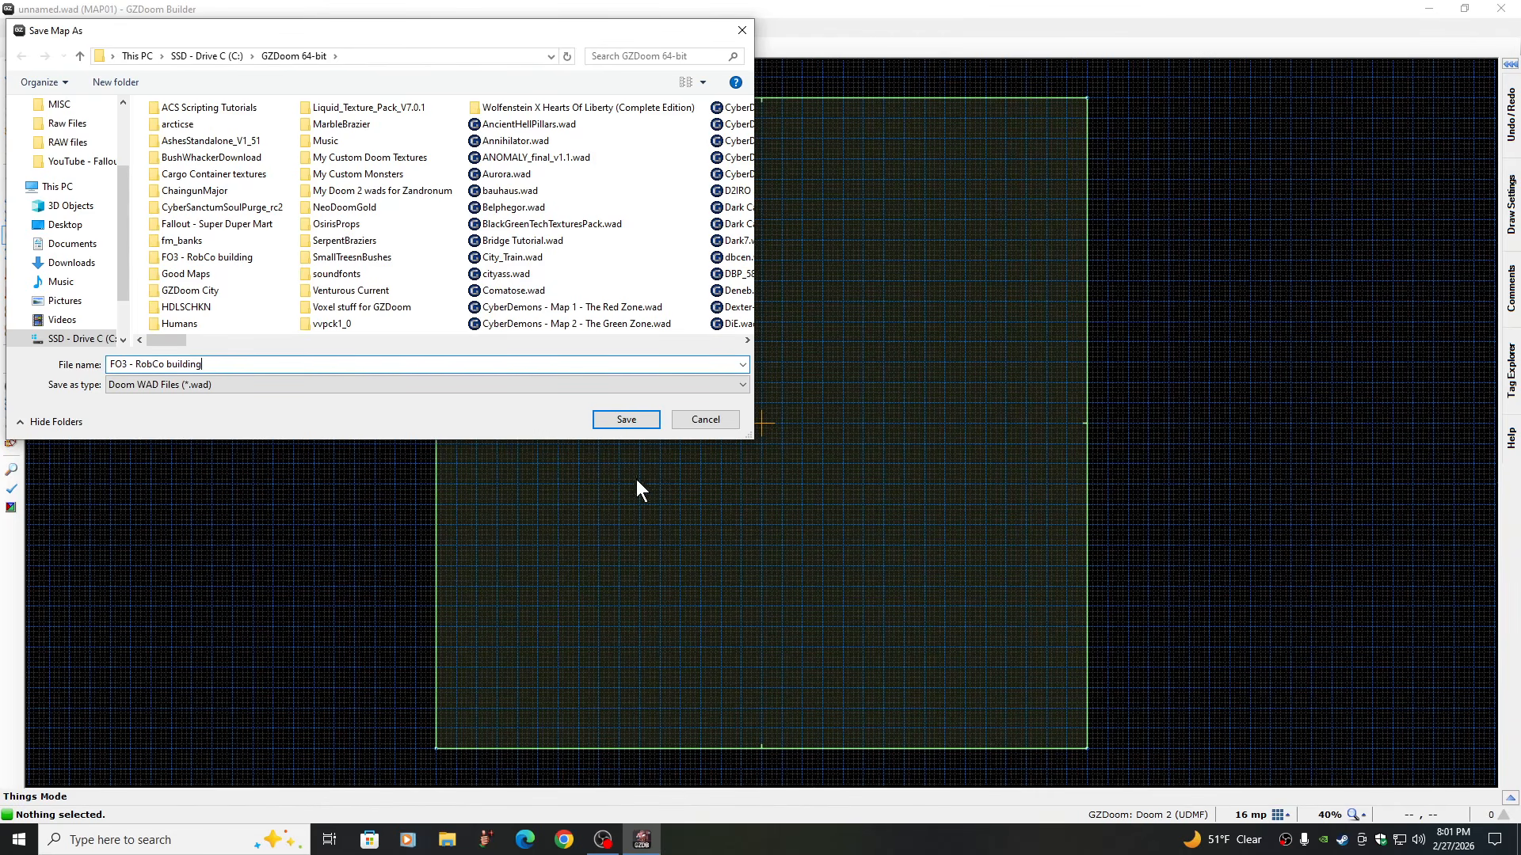
left_click(616, 420)
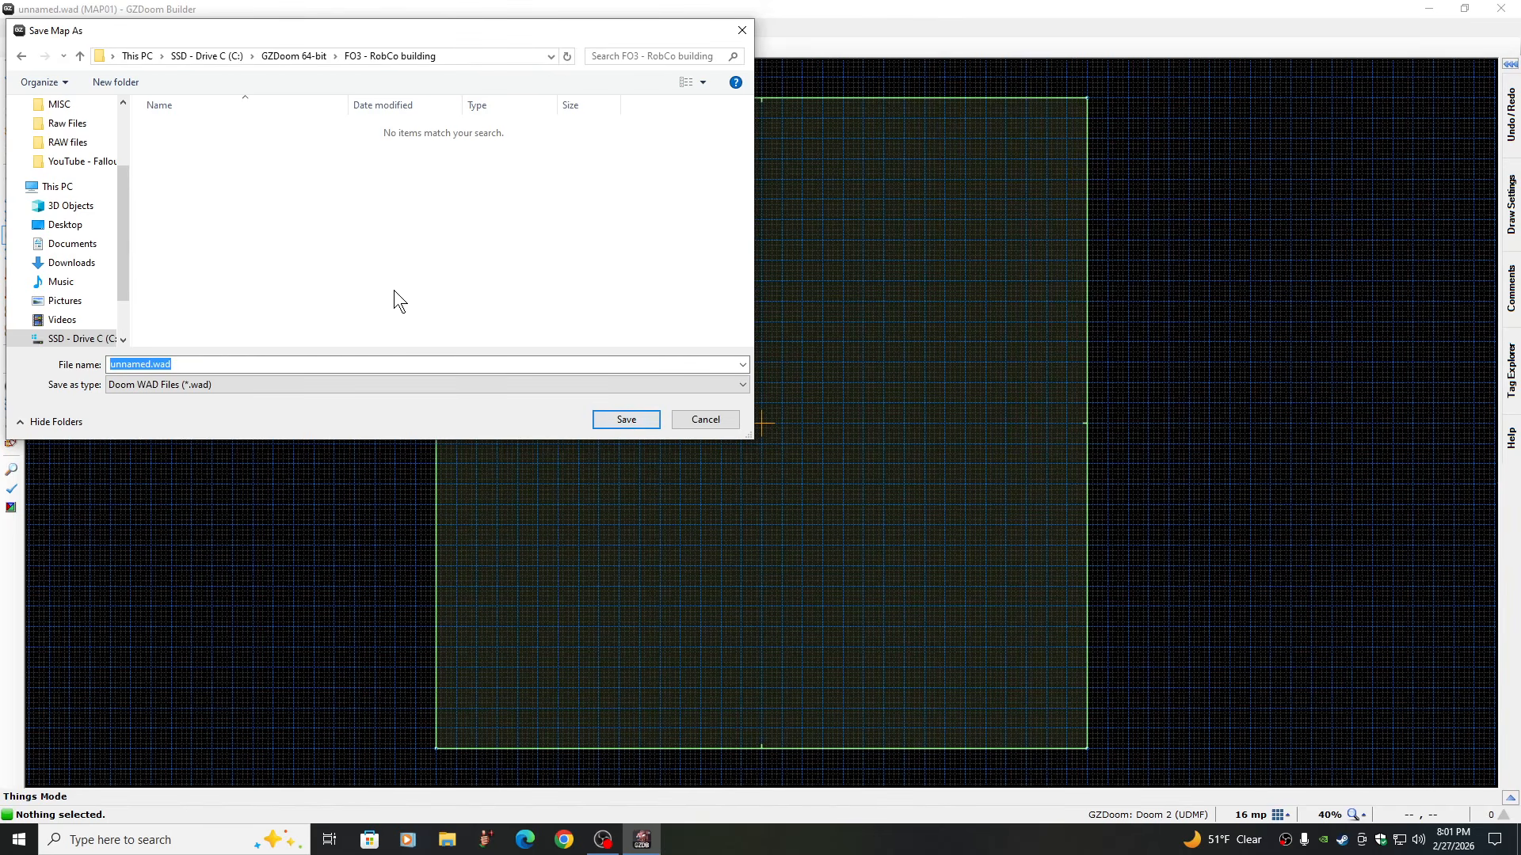
left_click(282, 56)
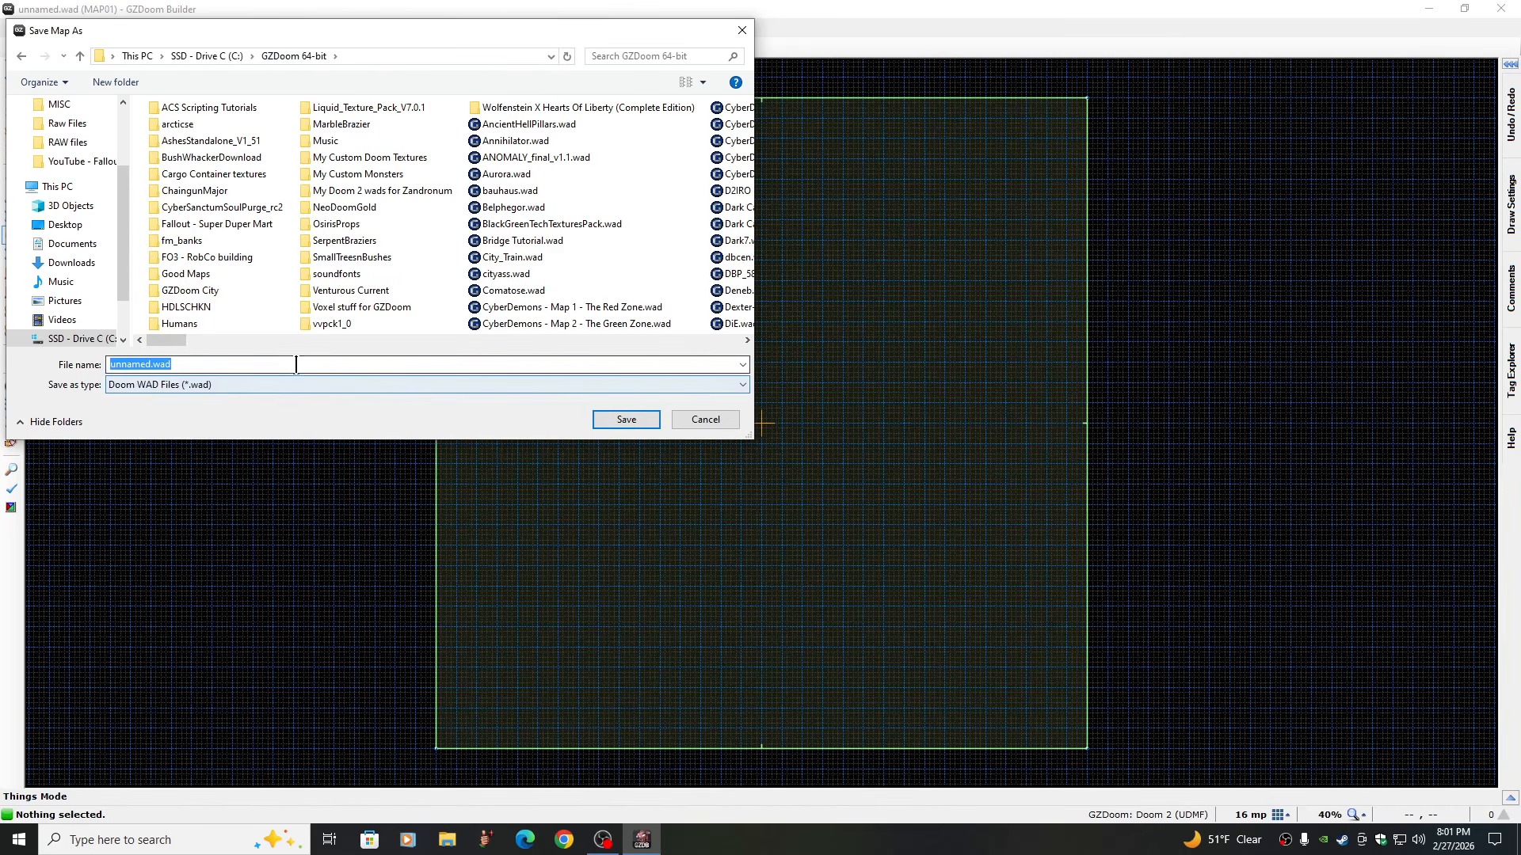
Name the map file "RobCo building" and save it as a Doom WAD in the GZDoom 64-bit folder
key("BackSpace")
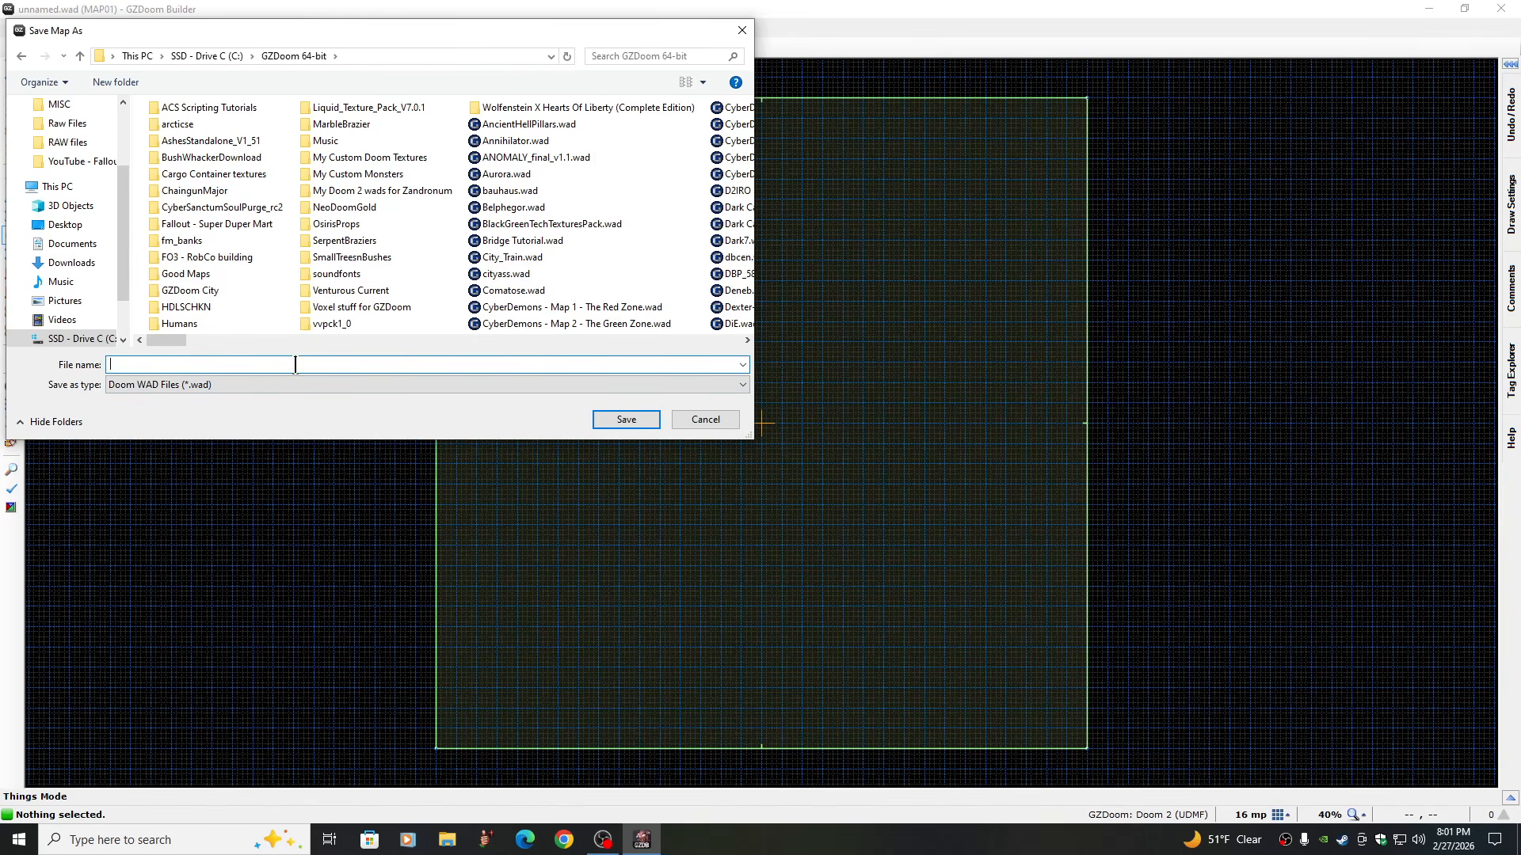
type("R")
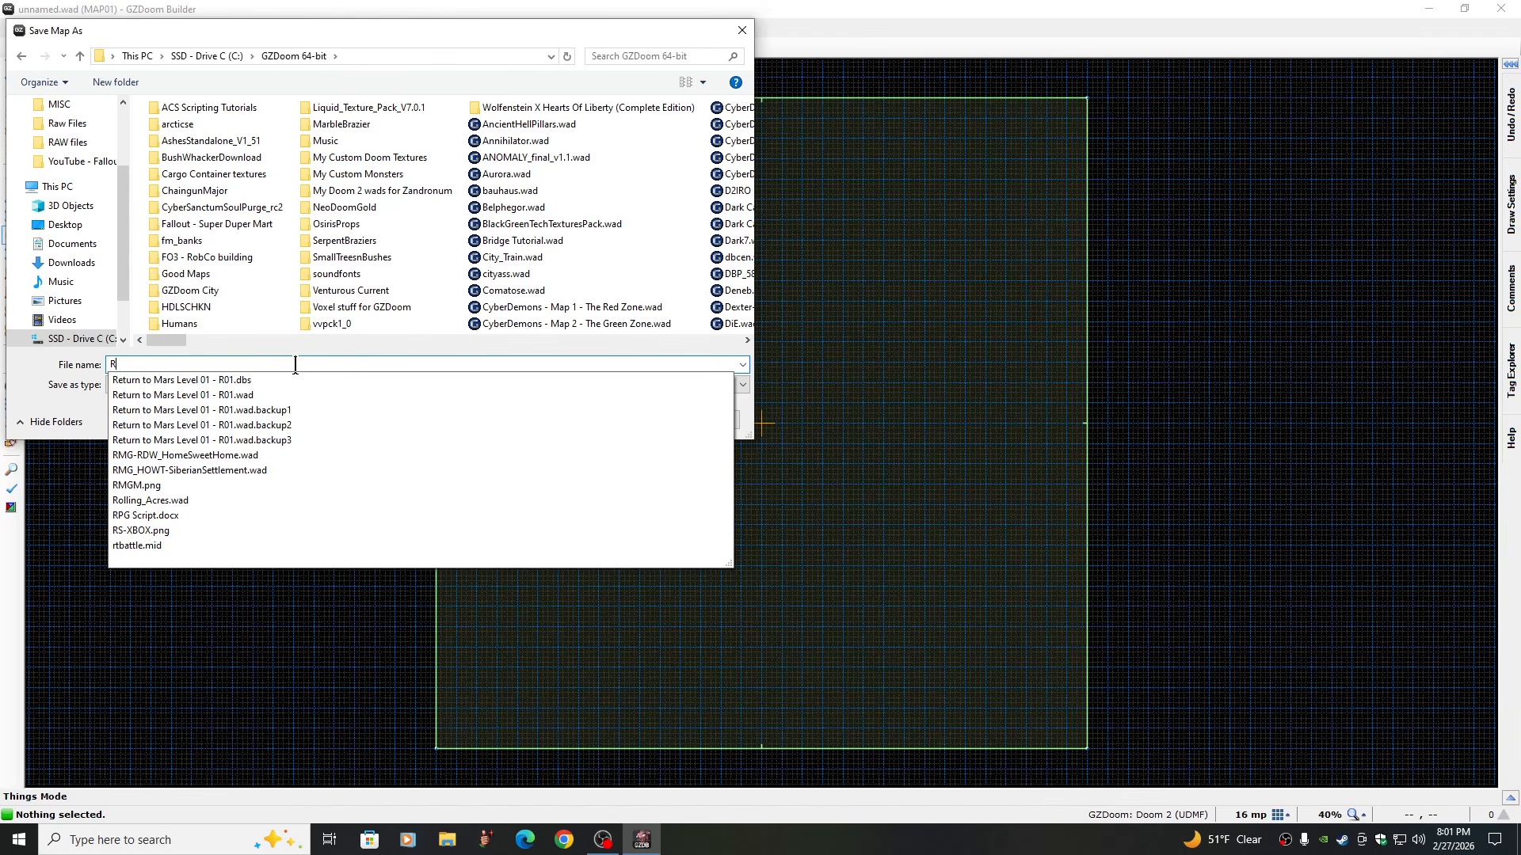
type("obCo")
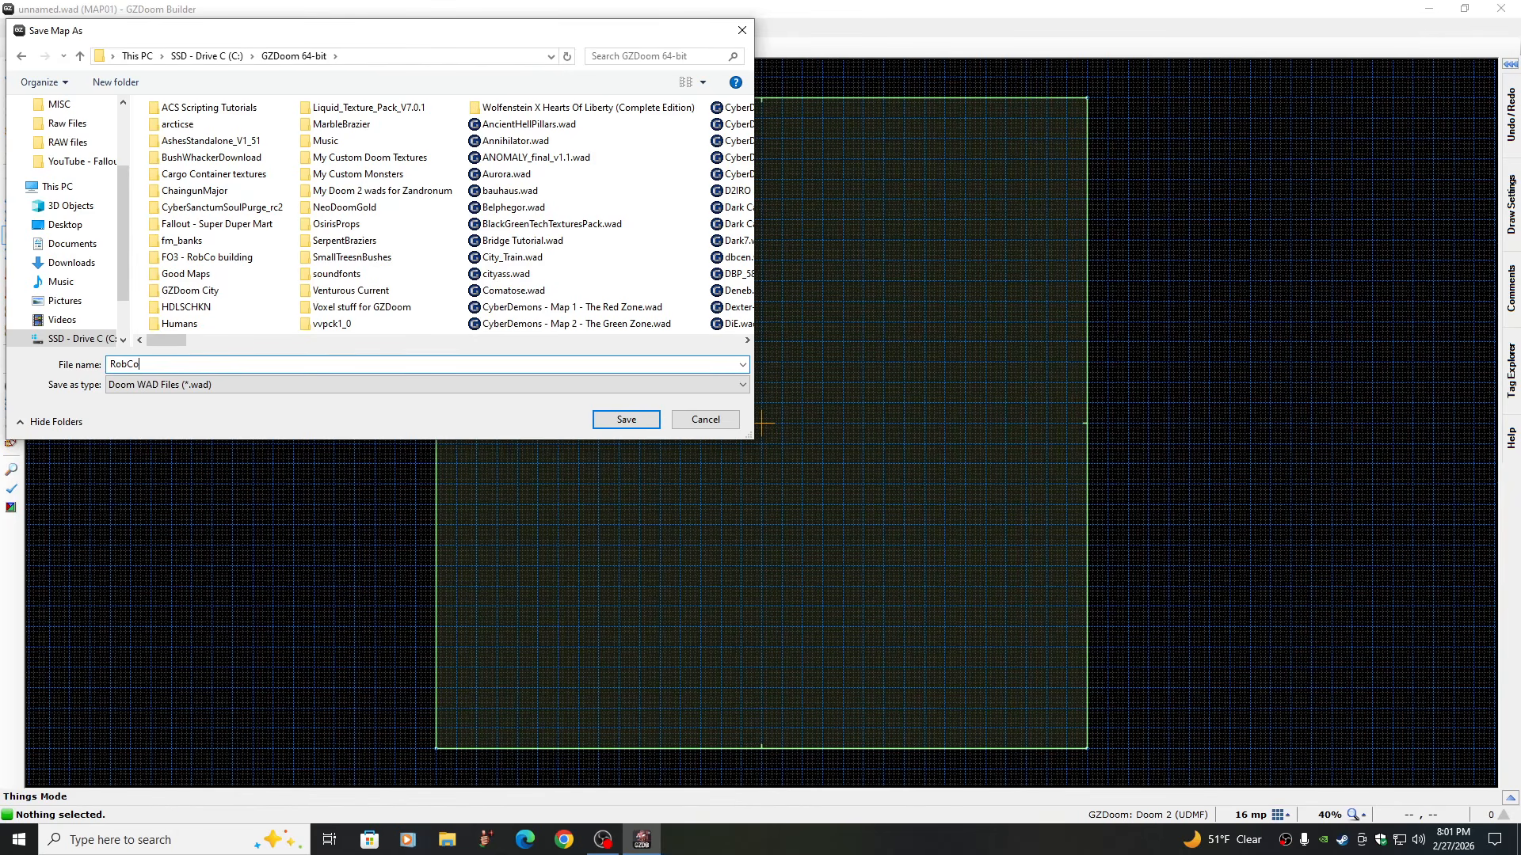
type("building")
left_click(614, 420)
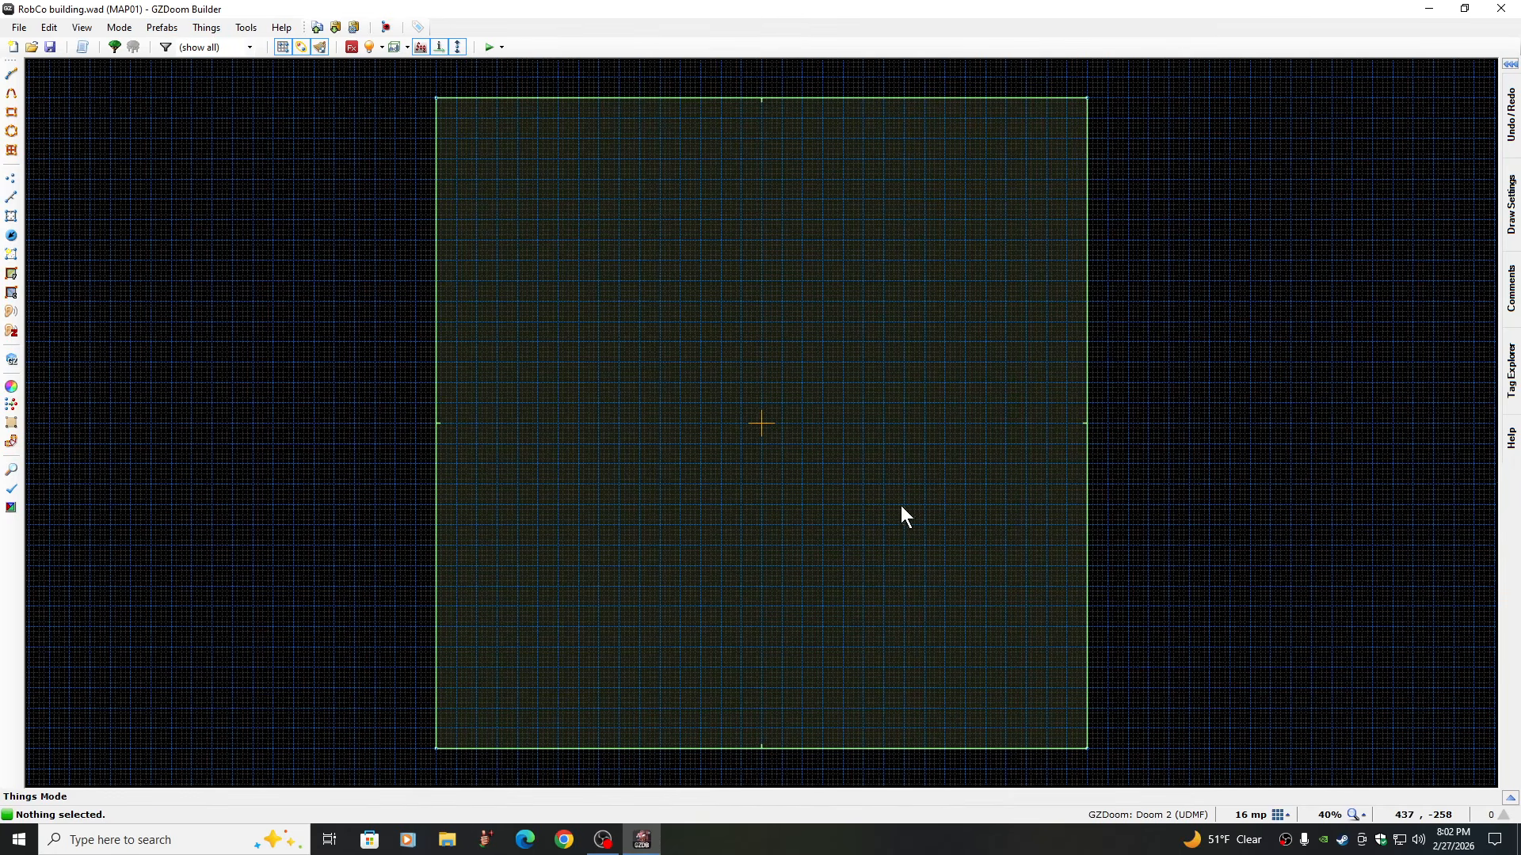
Set the grid size to 8 mp and insert a north-facing Player 1 start at 0, -944, near the middle of the sector's south edge
key("Down")
key("Down")
key("Down")
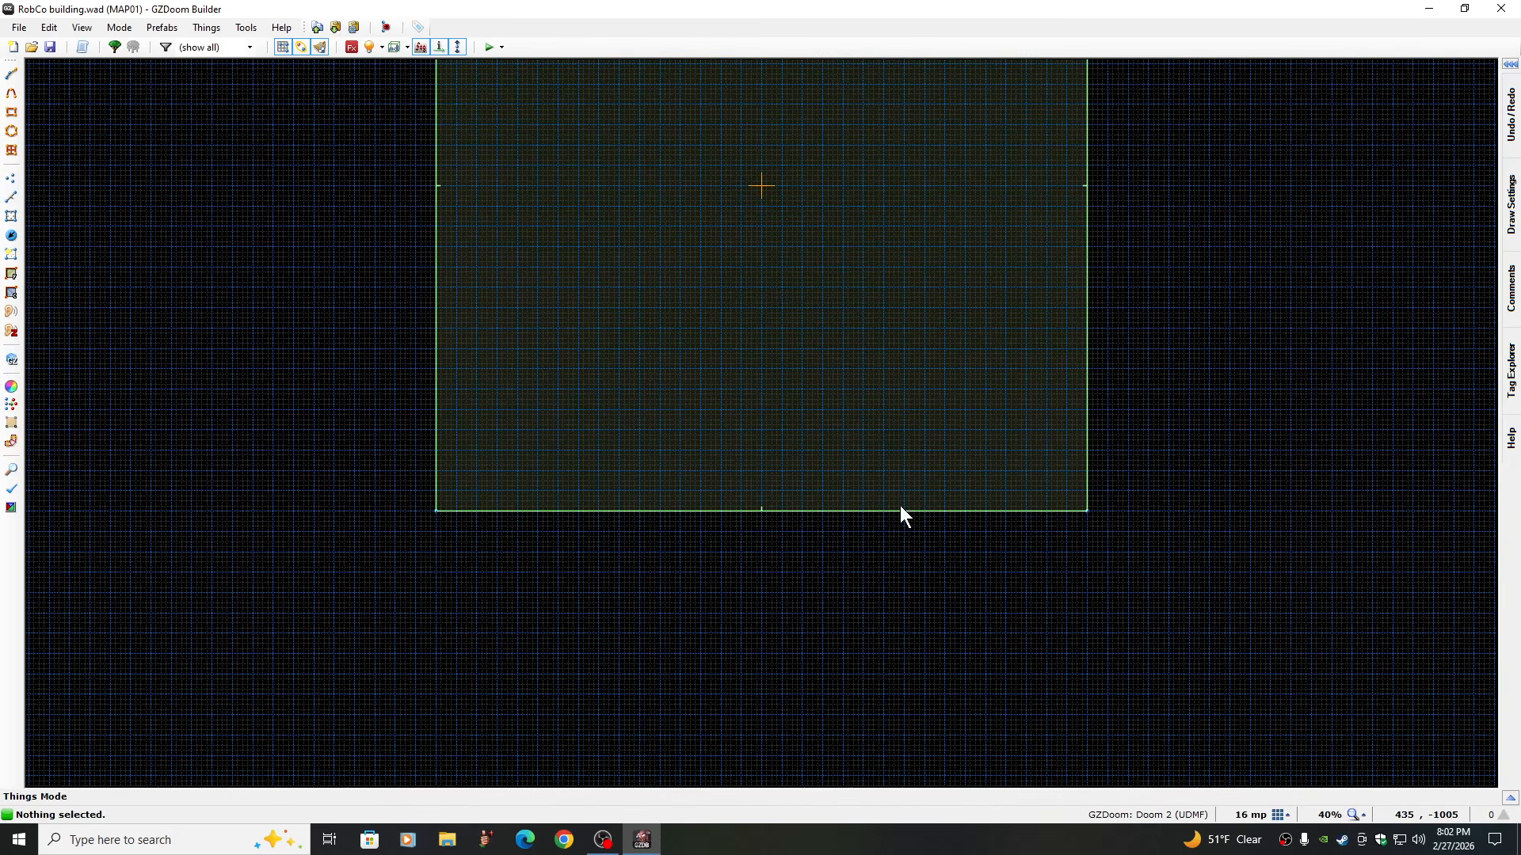
left_click(1355, 815)
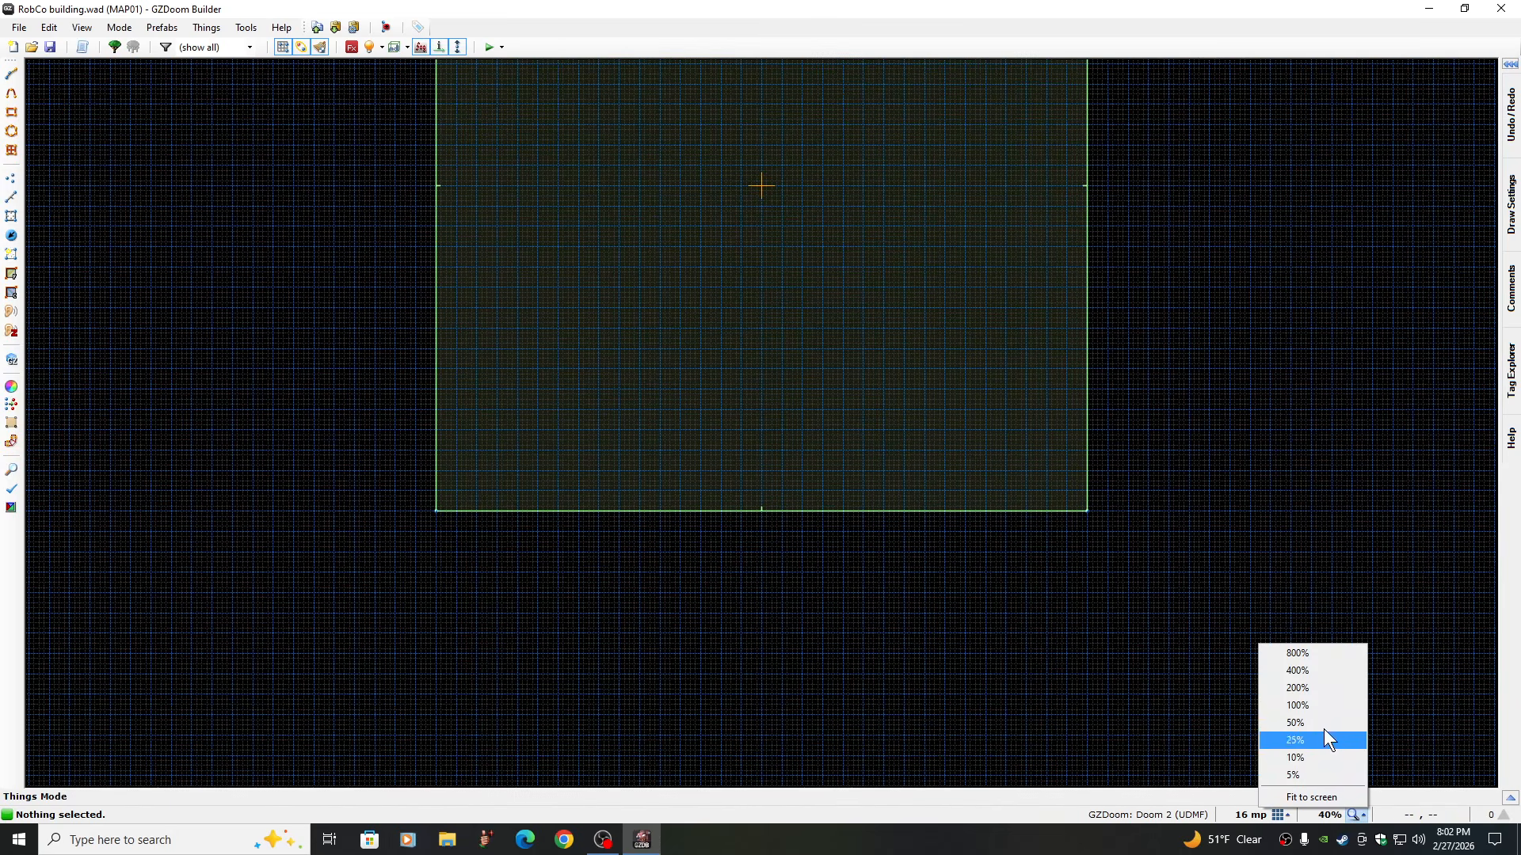
left_click(1309, 689)
key("Down")
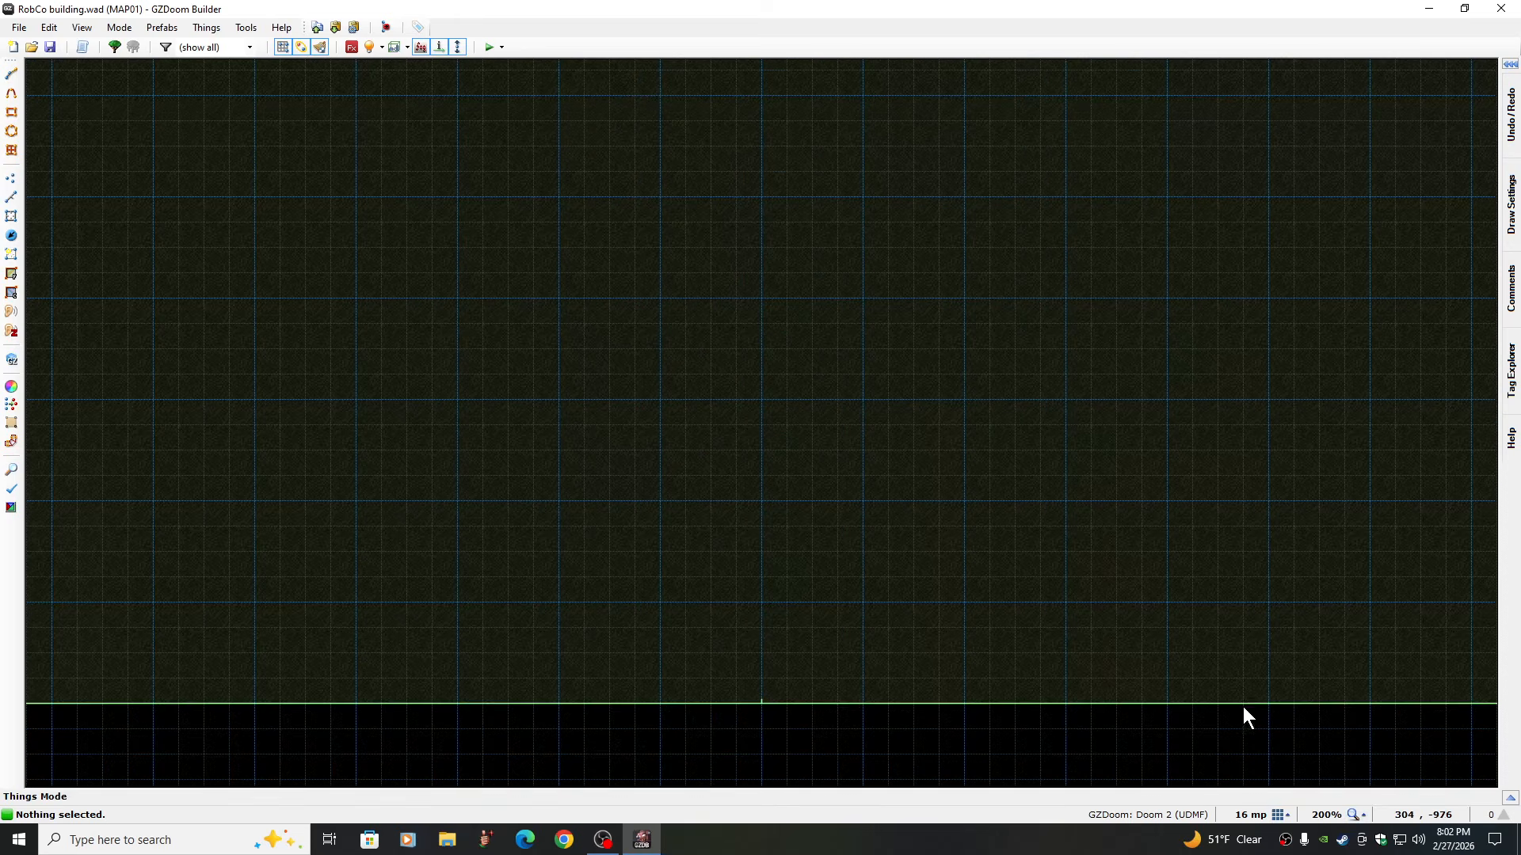
key("Down")
key("Down")
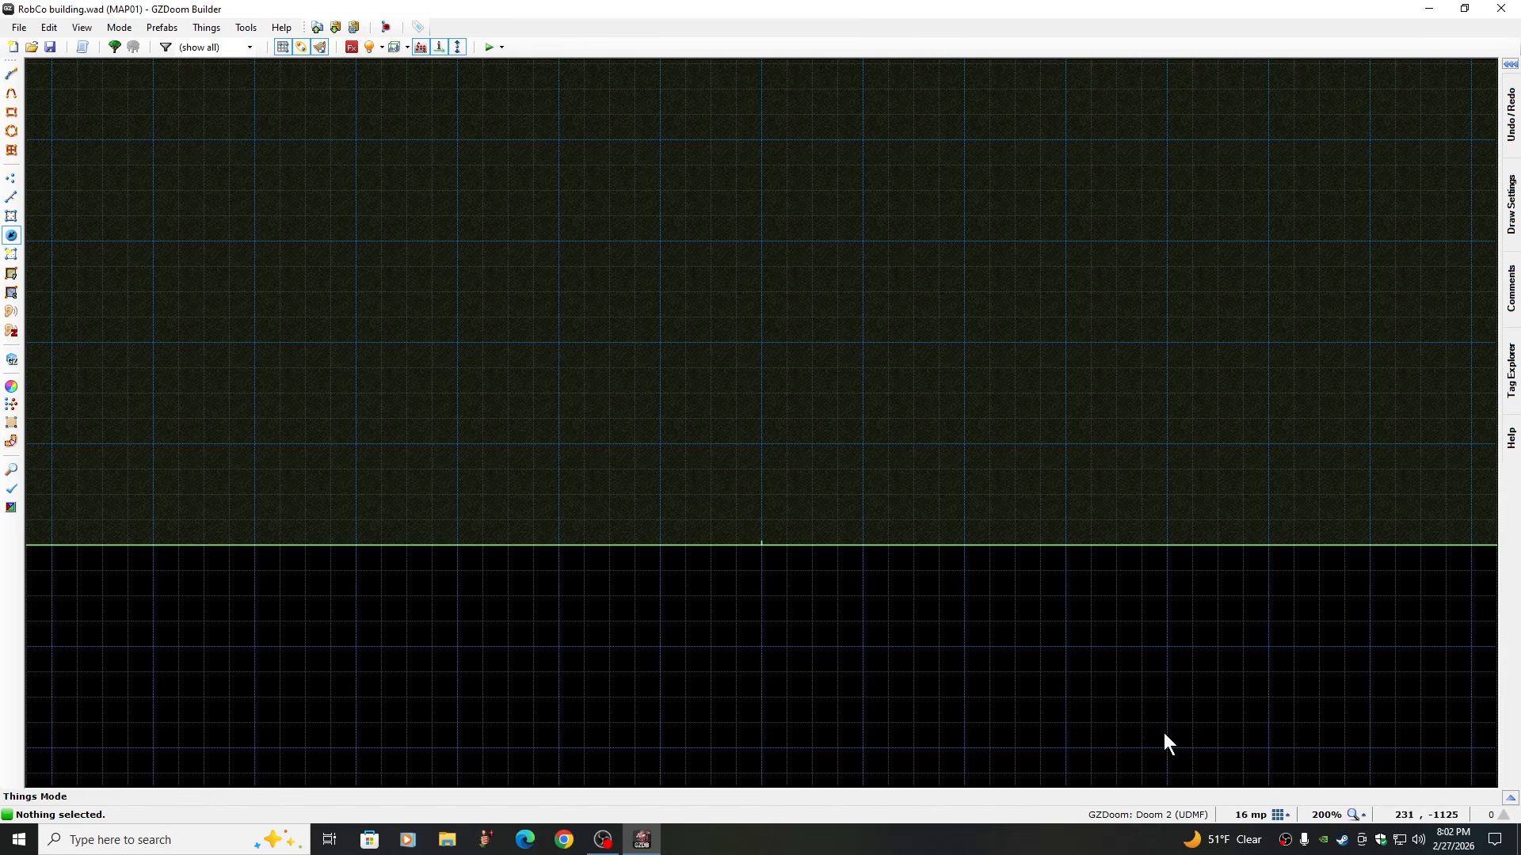
left_click(1280, 815)
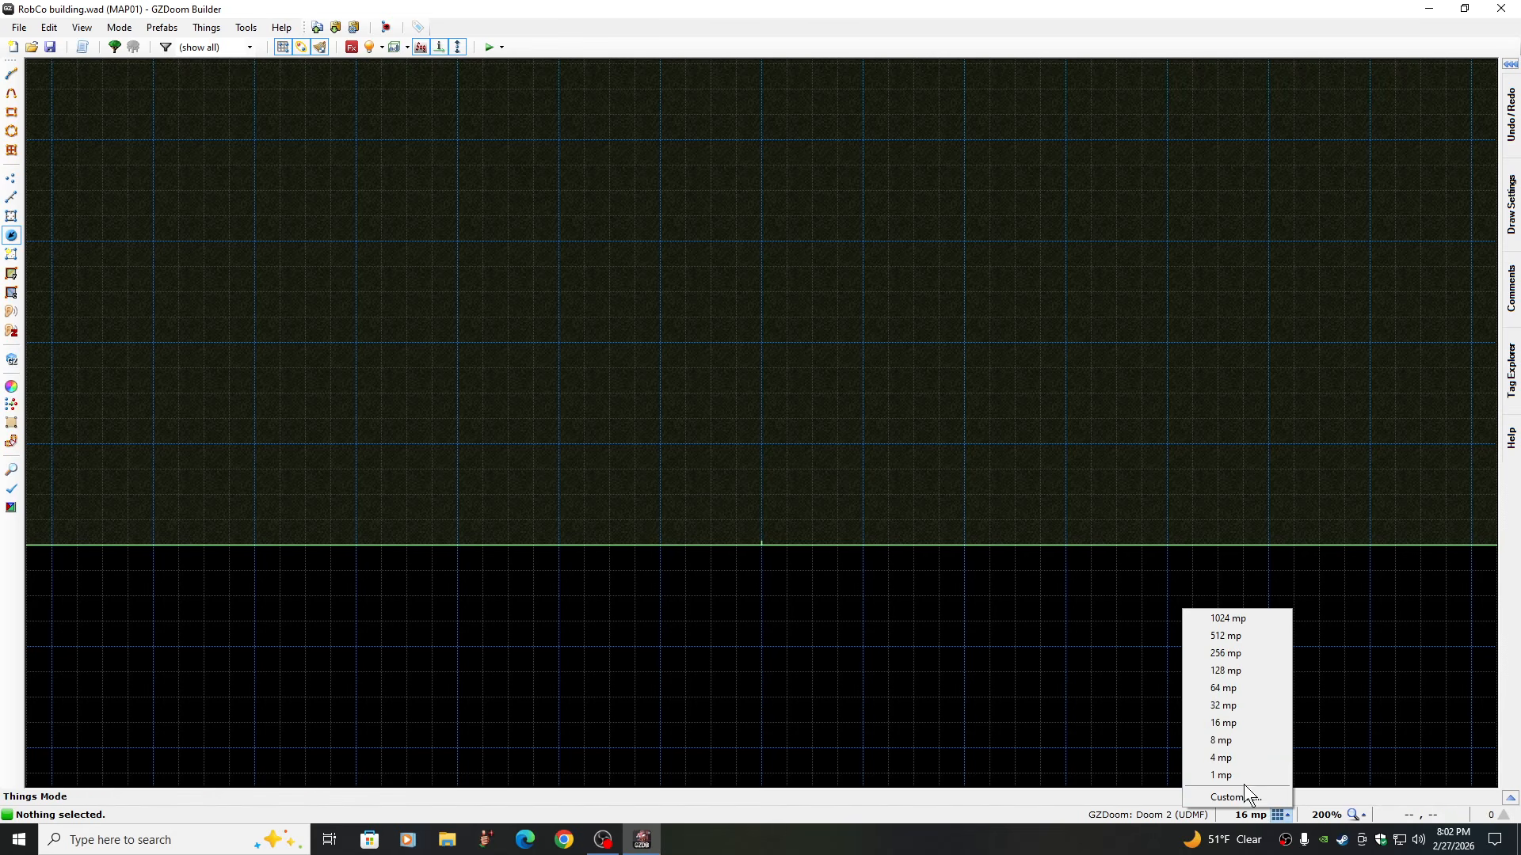
left_click(1223, 739)
right_click(759, 416)
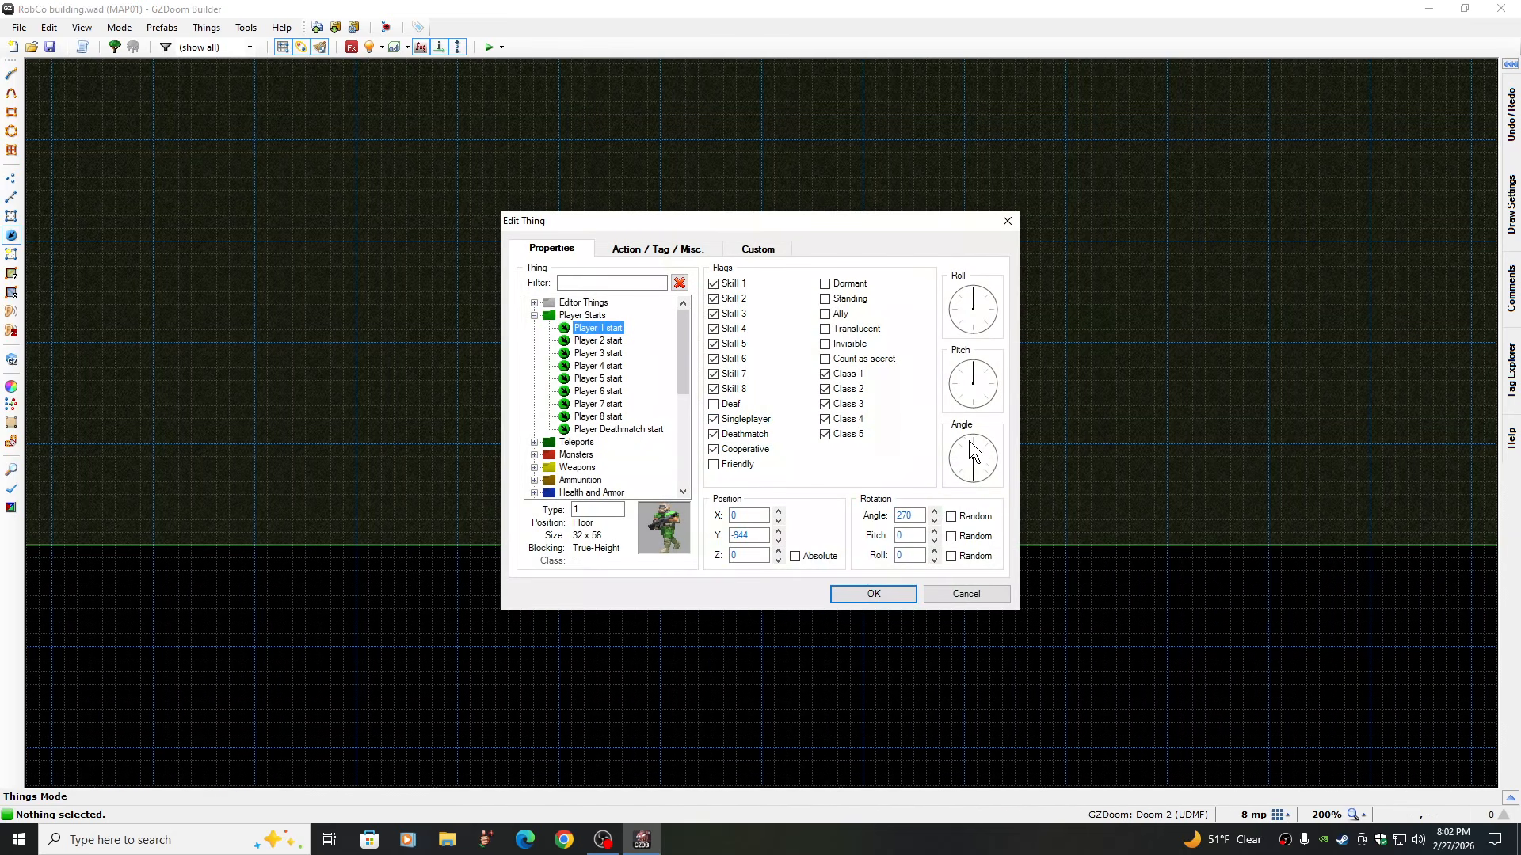
left_click(968, 441)
left_click(873, 595)
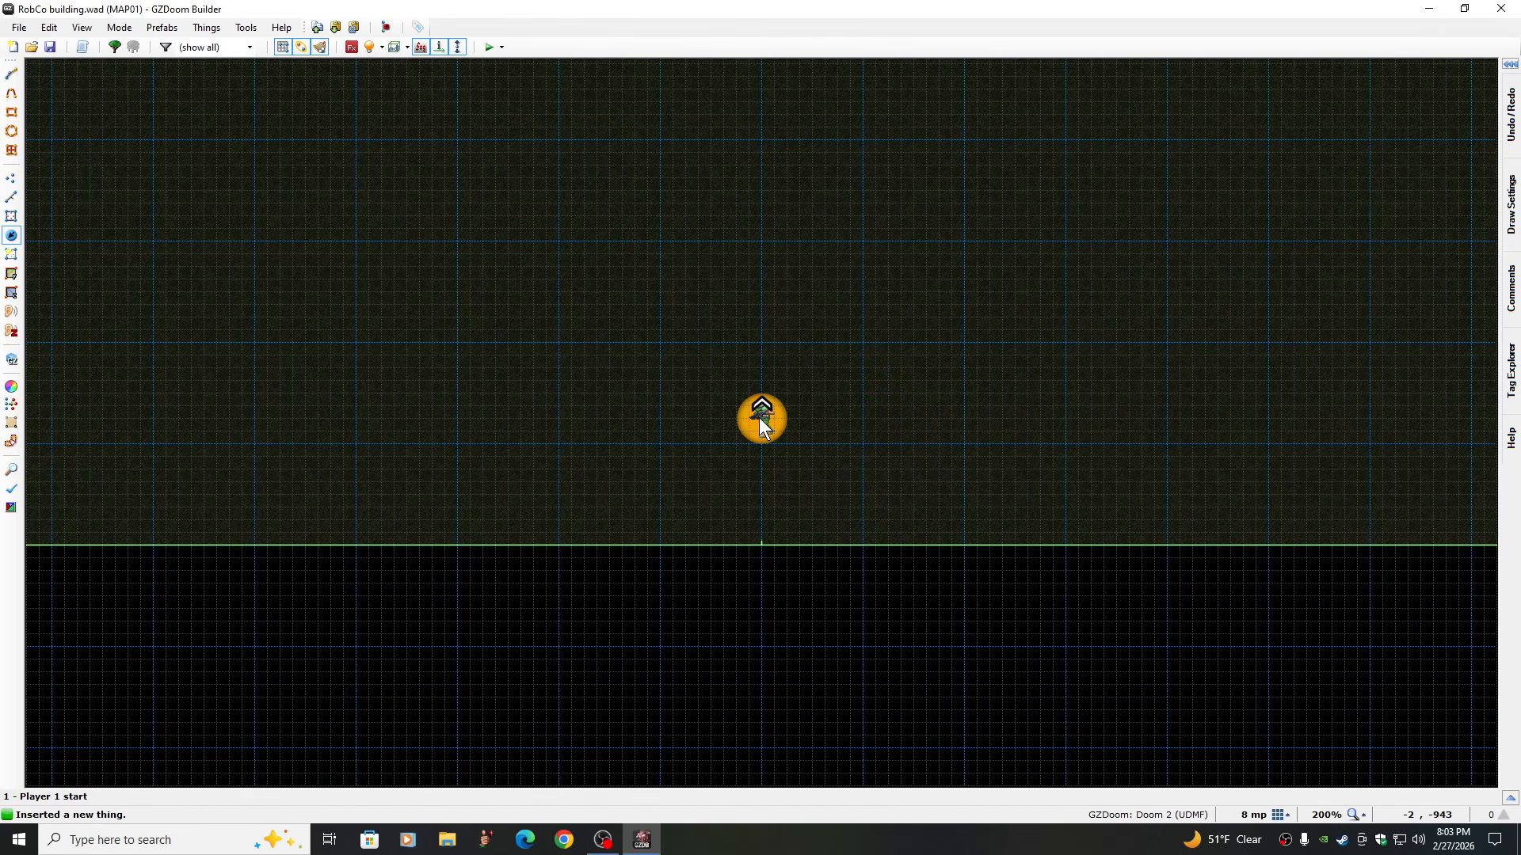
Move the Player 1 start 16 units south, to y = -960, in Edit Selection mode
key("e")
left_click_drag(759, 418, 759, 440)
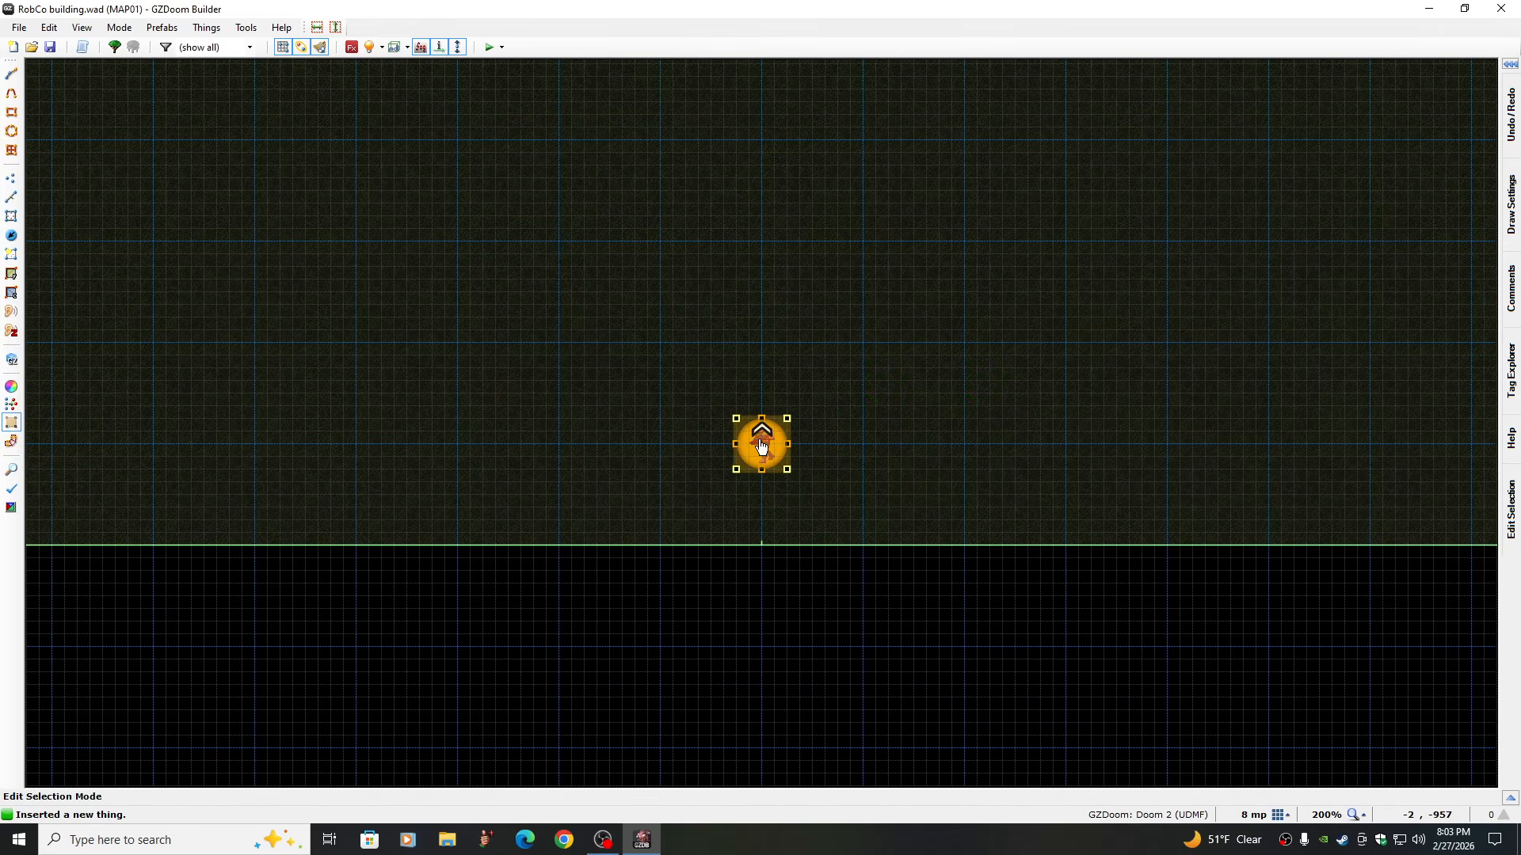
key("Return")
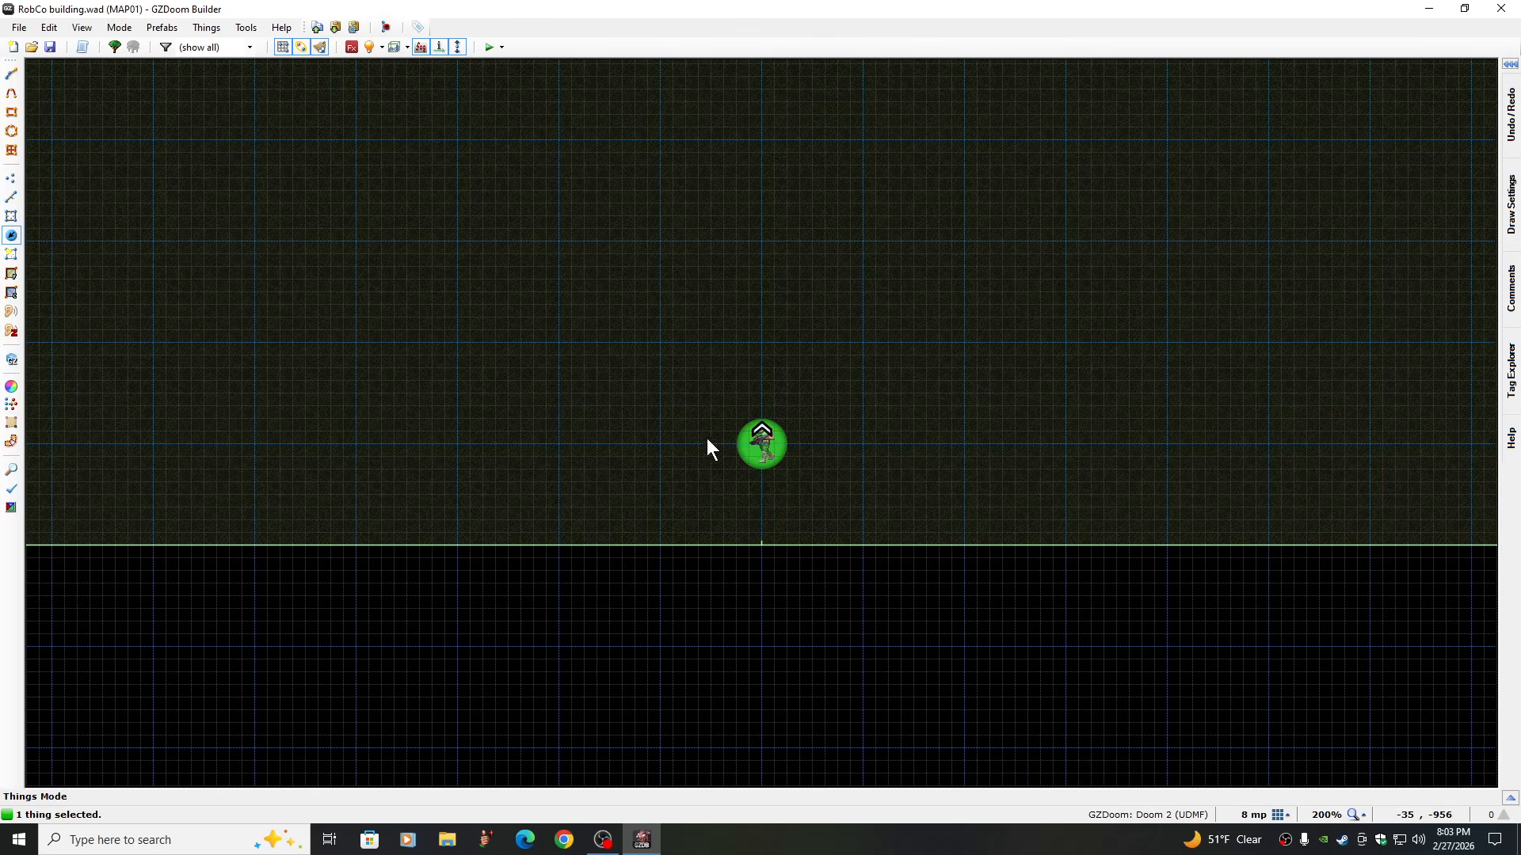
Fit the whole map to the screen and save the map to its current file
left_click(1359, 815)
left_click(1312, 797)
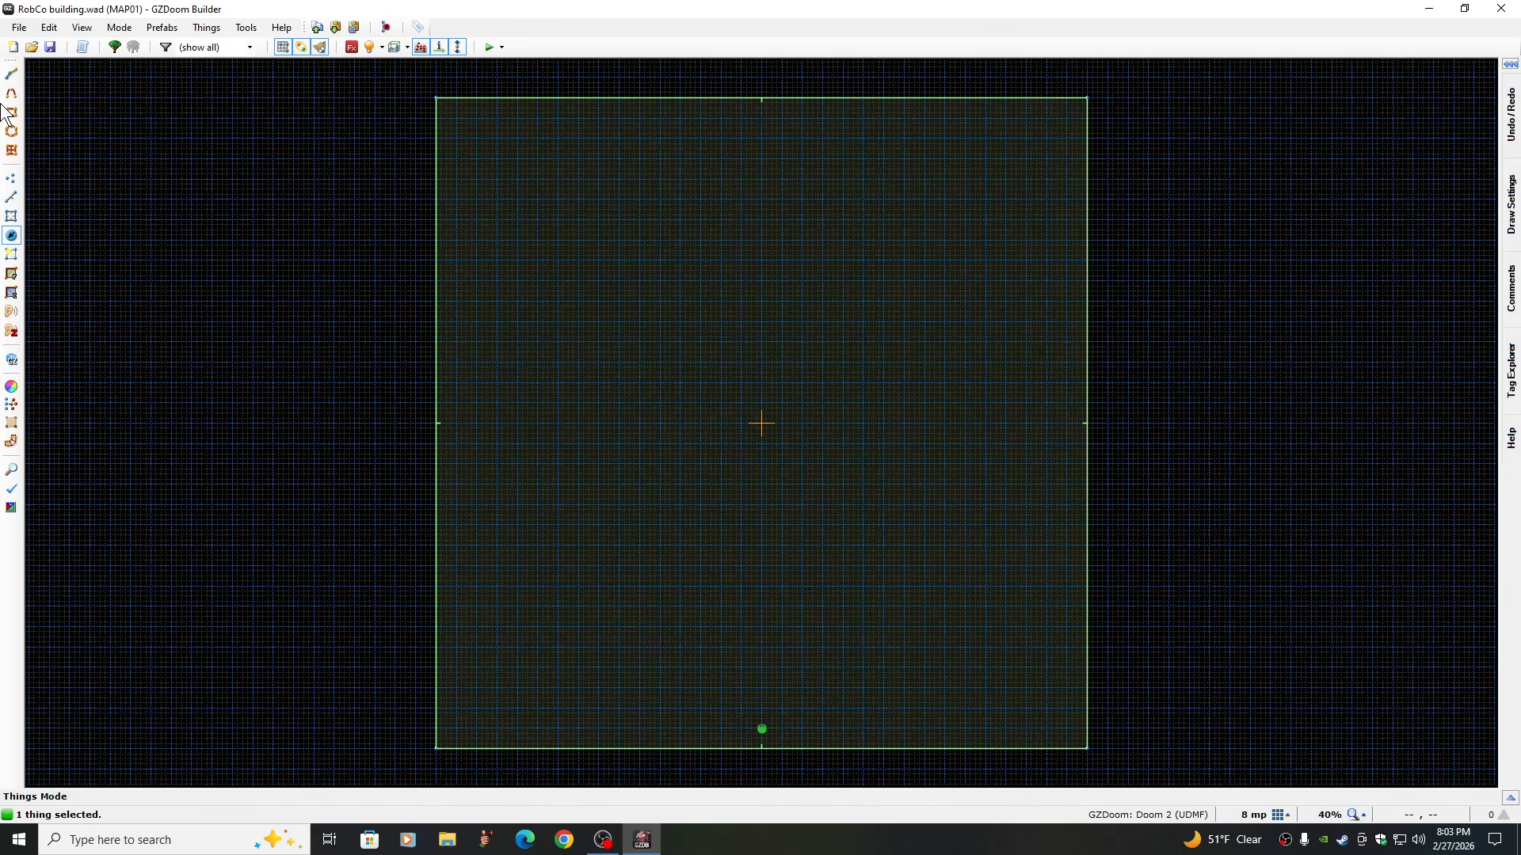
left_click(19, 28)
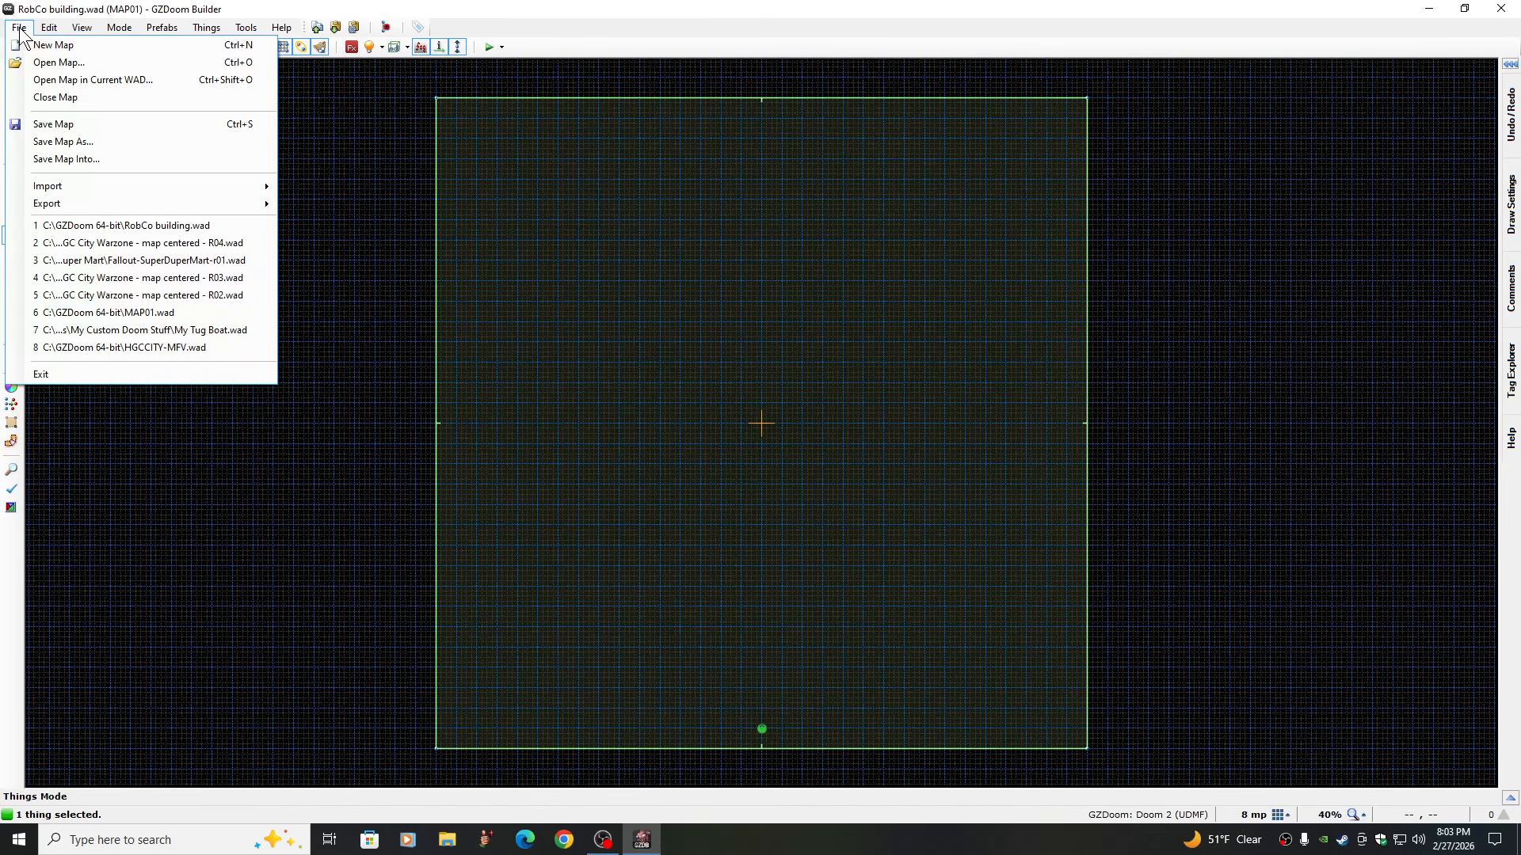
left_click(48, 124)
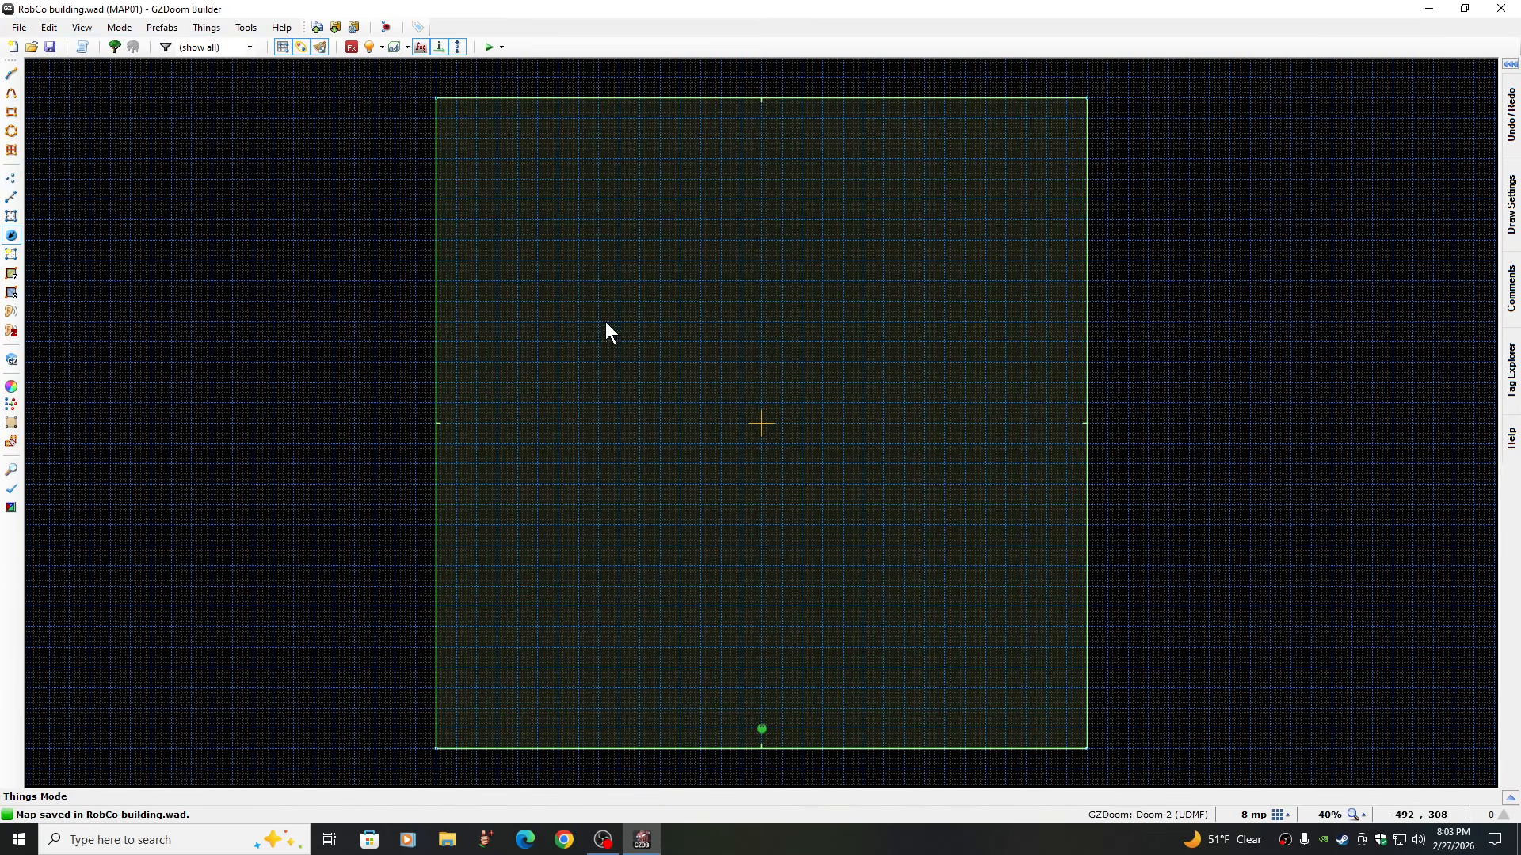
Test the map at skill 4 - Ultra-Violence without monsters changes to the map, examine the sky and horizon, and quit the game
left_click(502, 47)
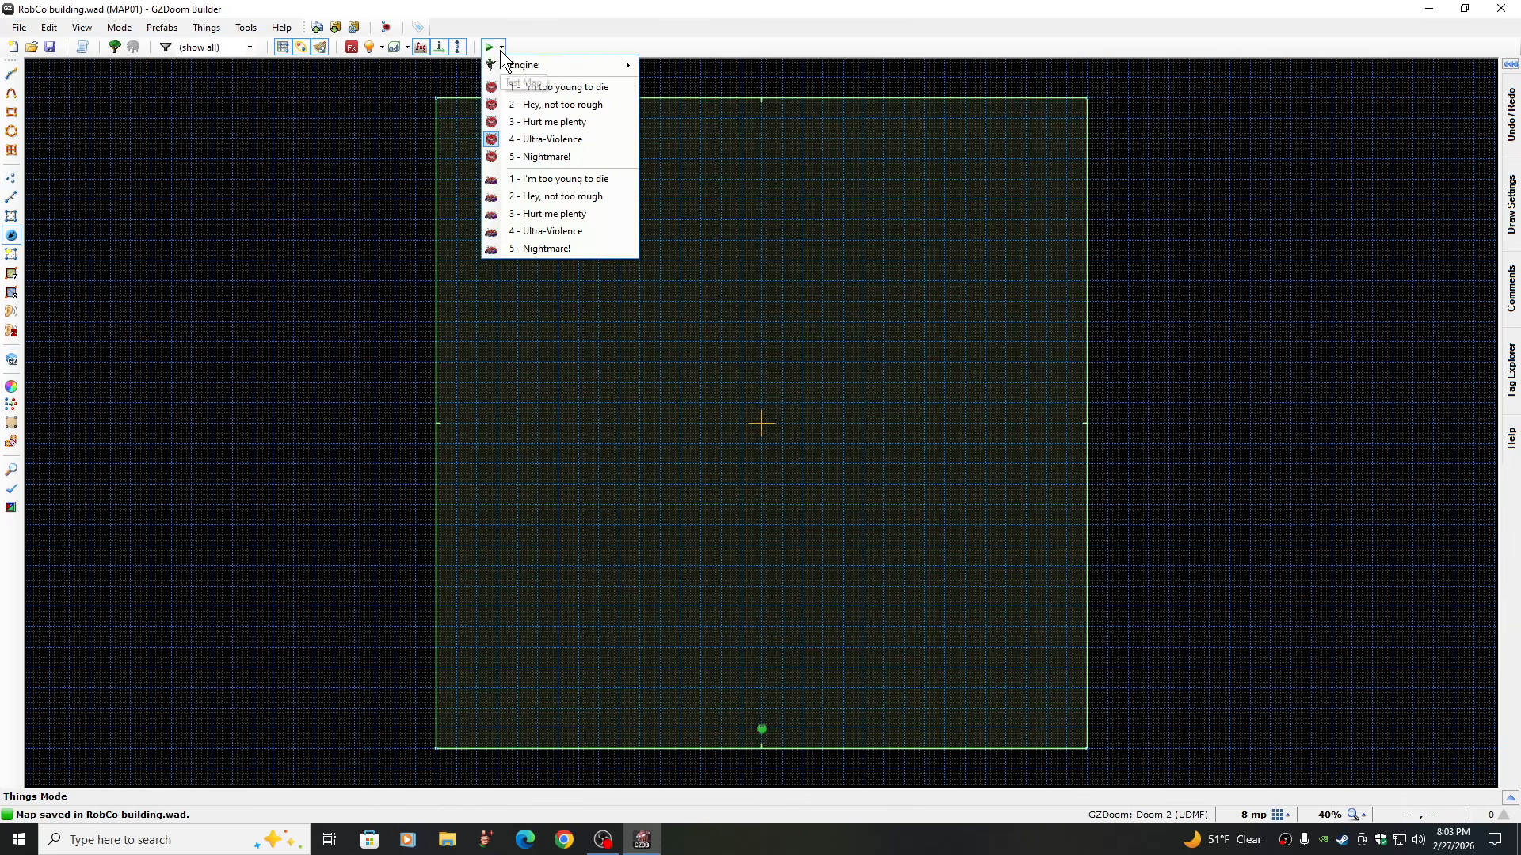
left_click(545, 139)
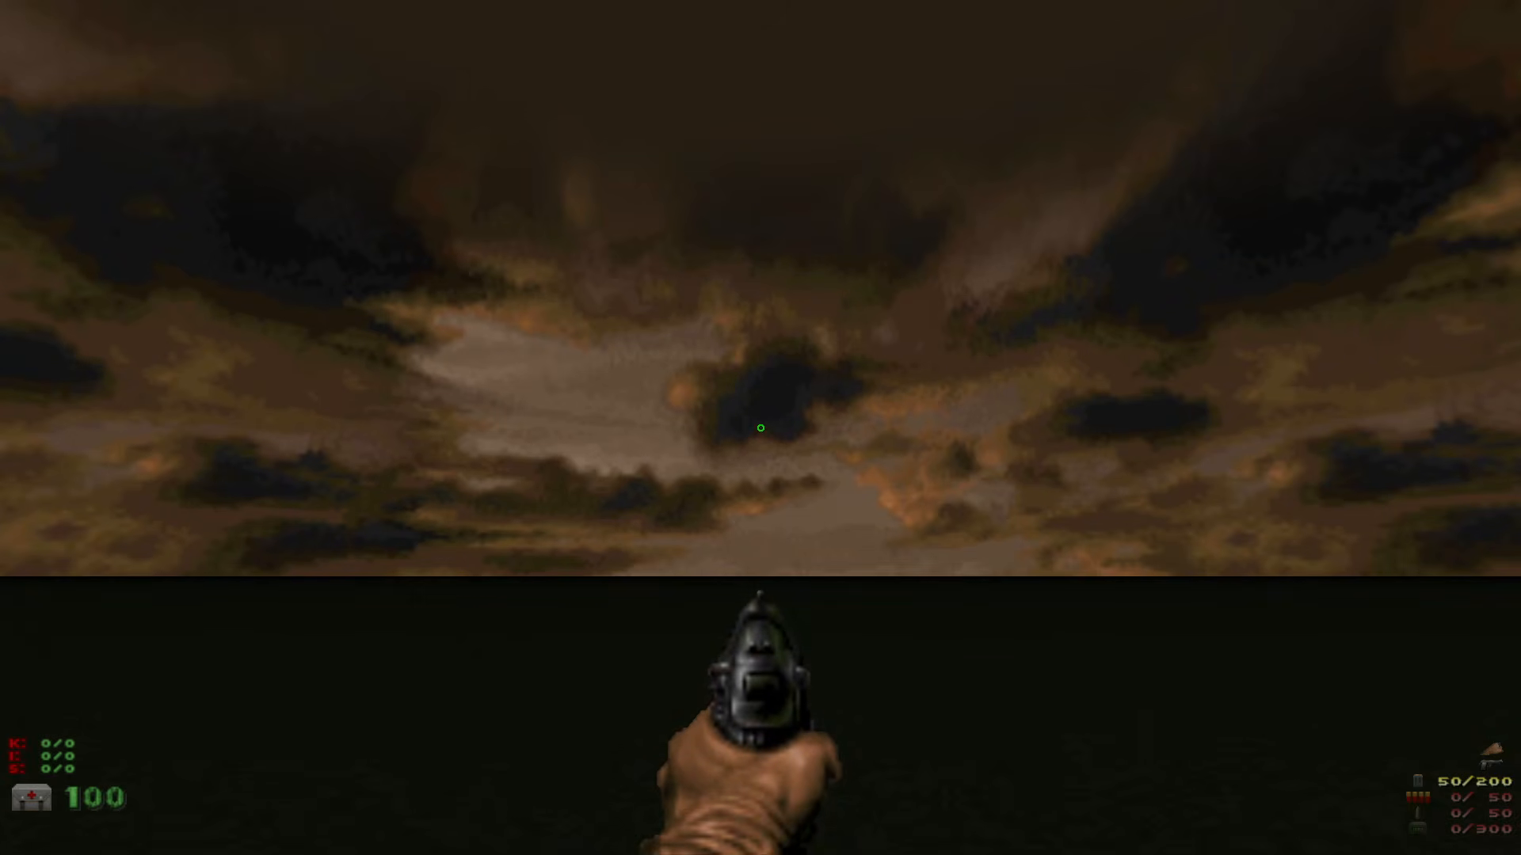
key("Escape")
key("Up")
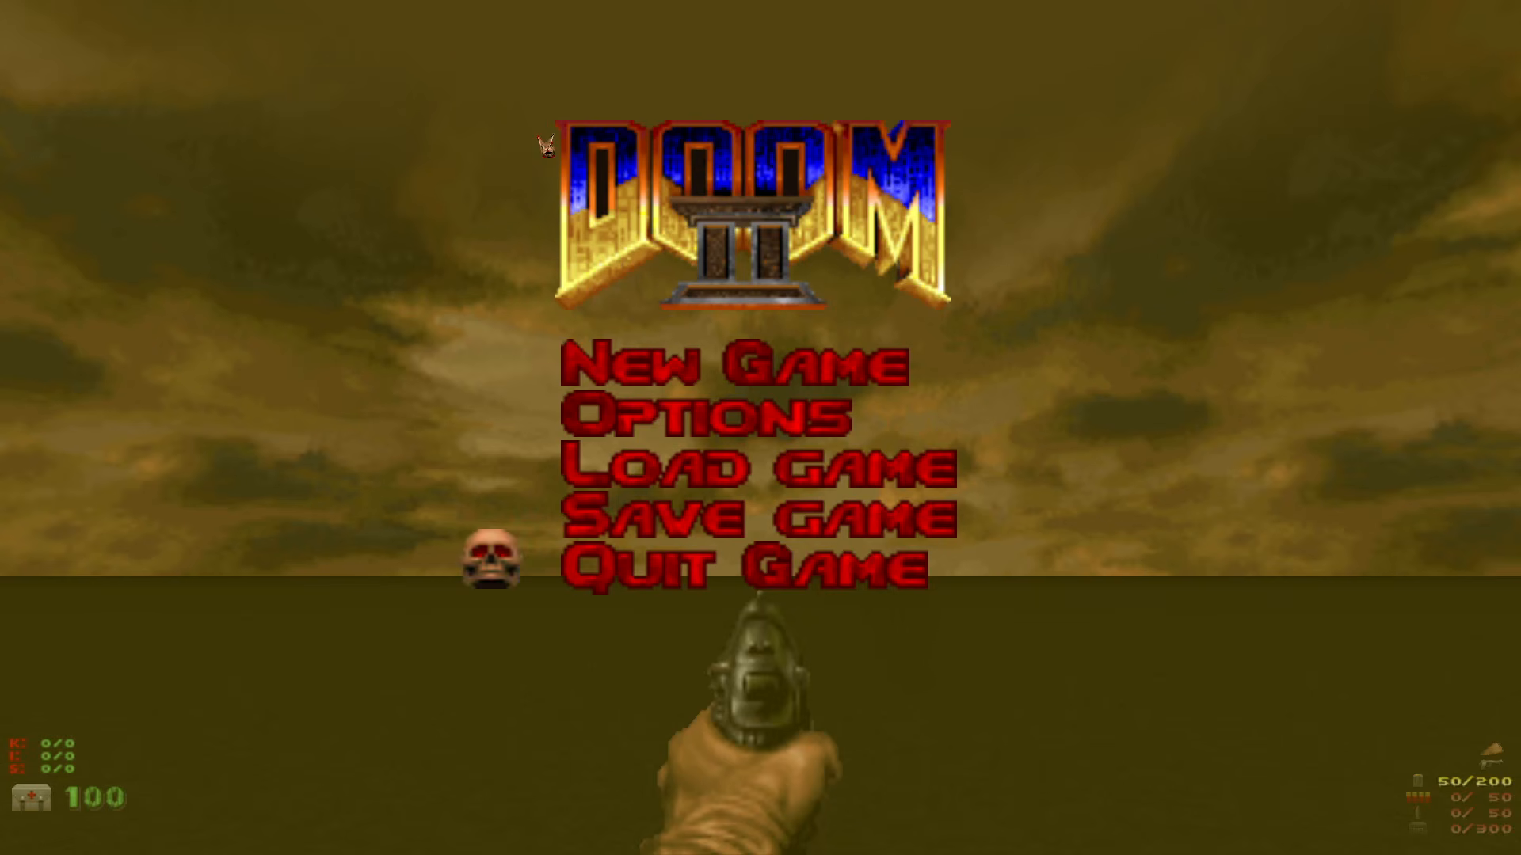
key("Return")
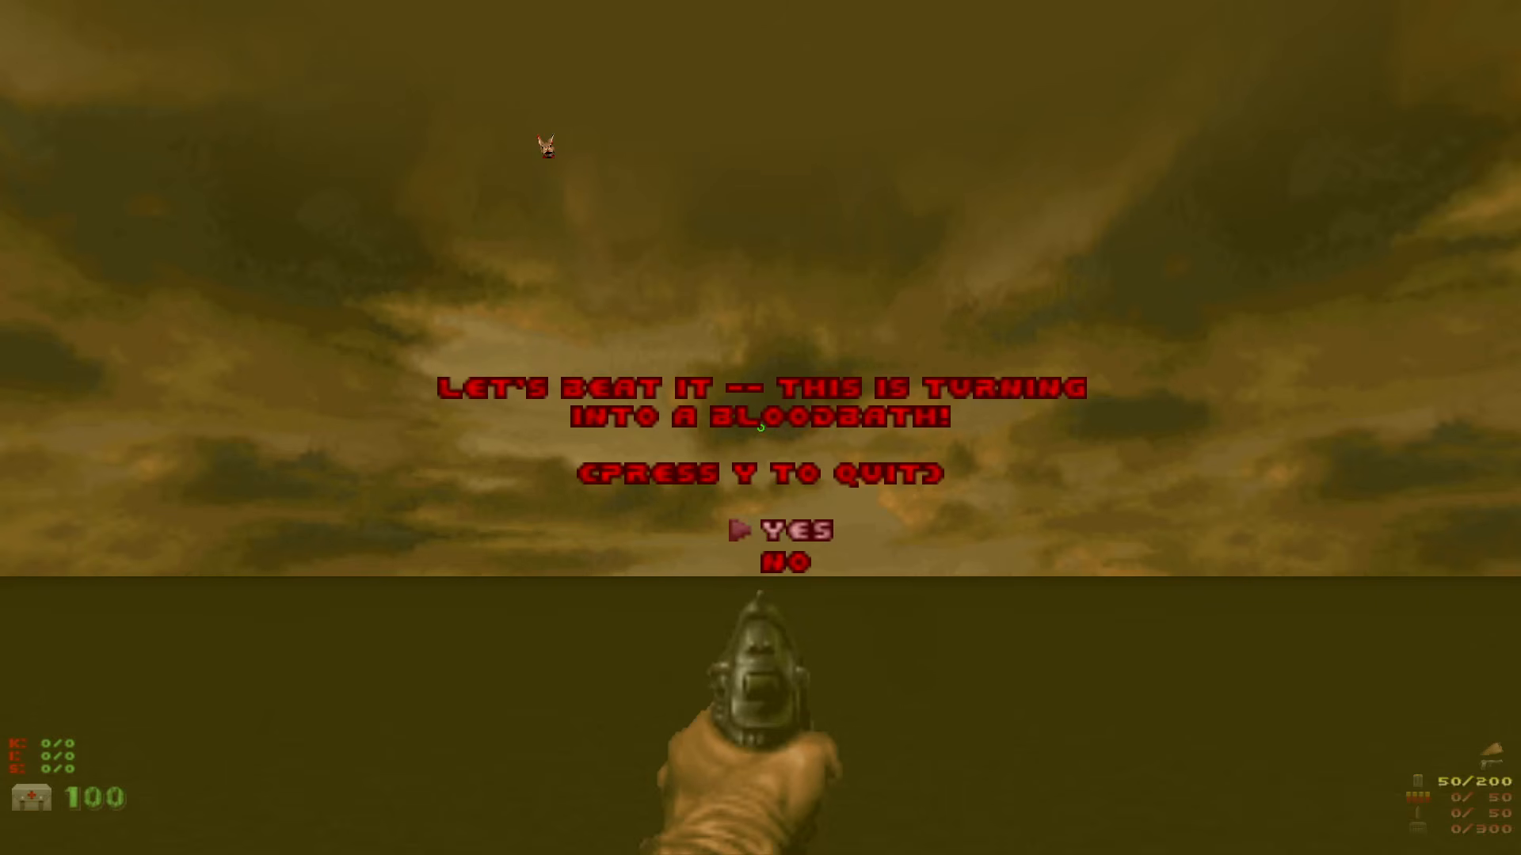
key("Return")
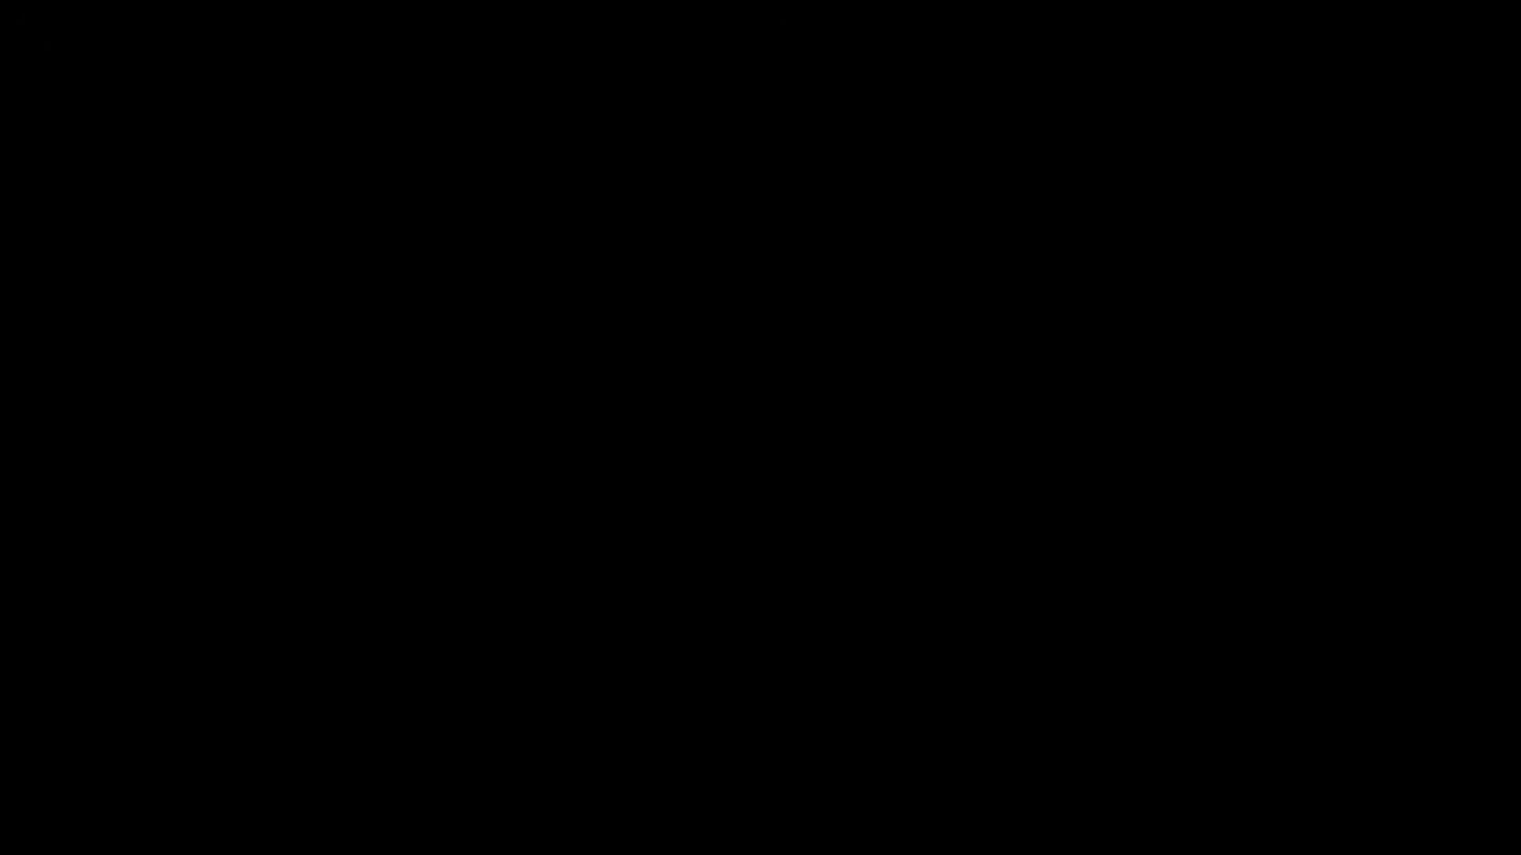
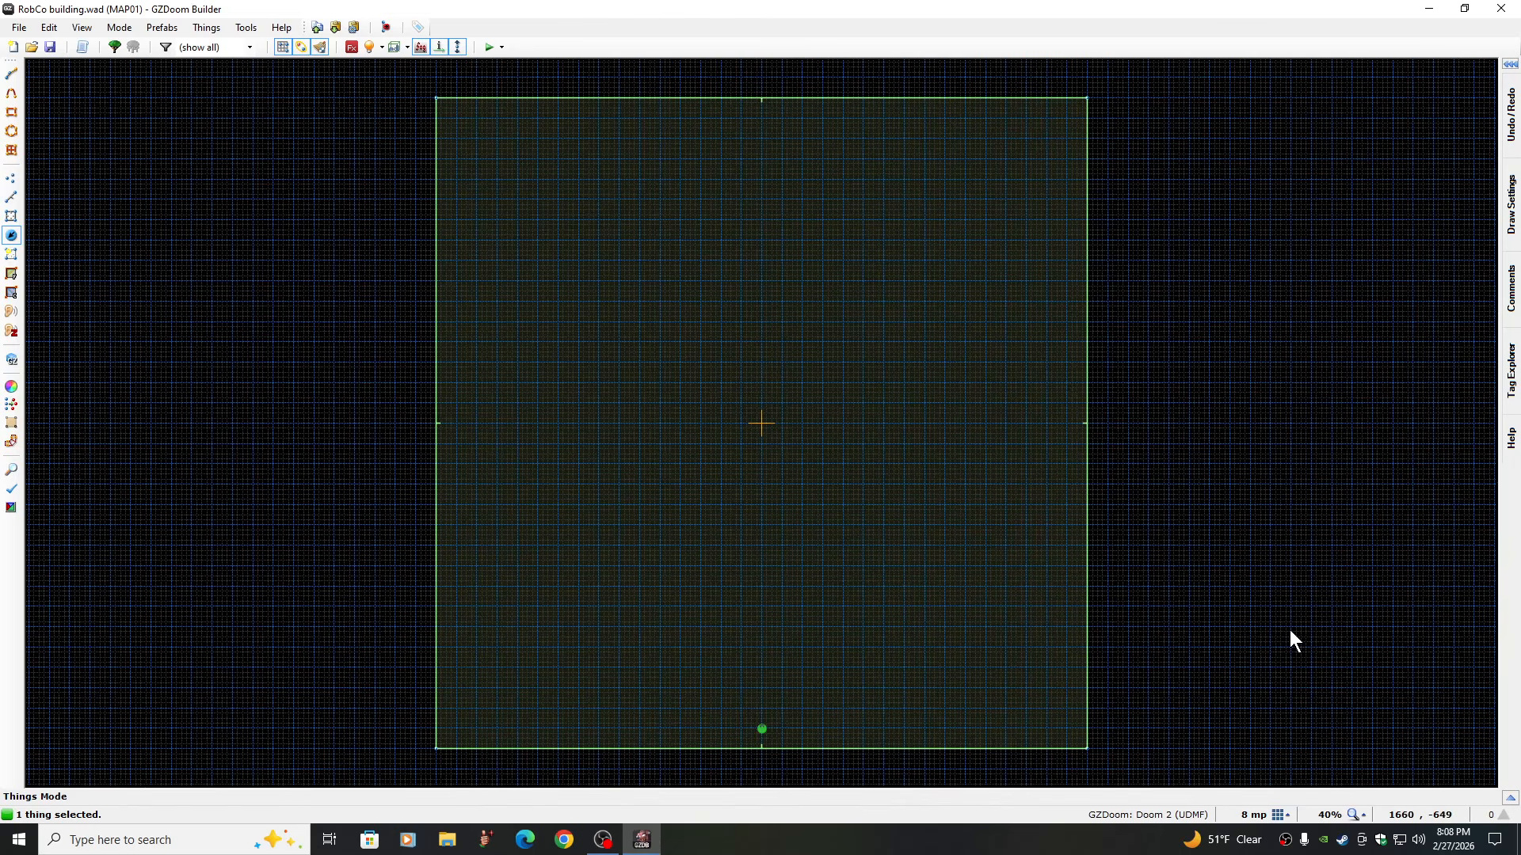
Set the grid size to 16 mp and switch to Vertices mode at the sector's north edge
left_click(1278, 815)
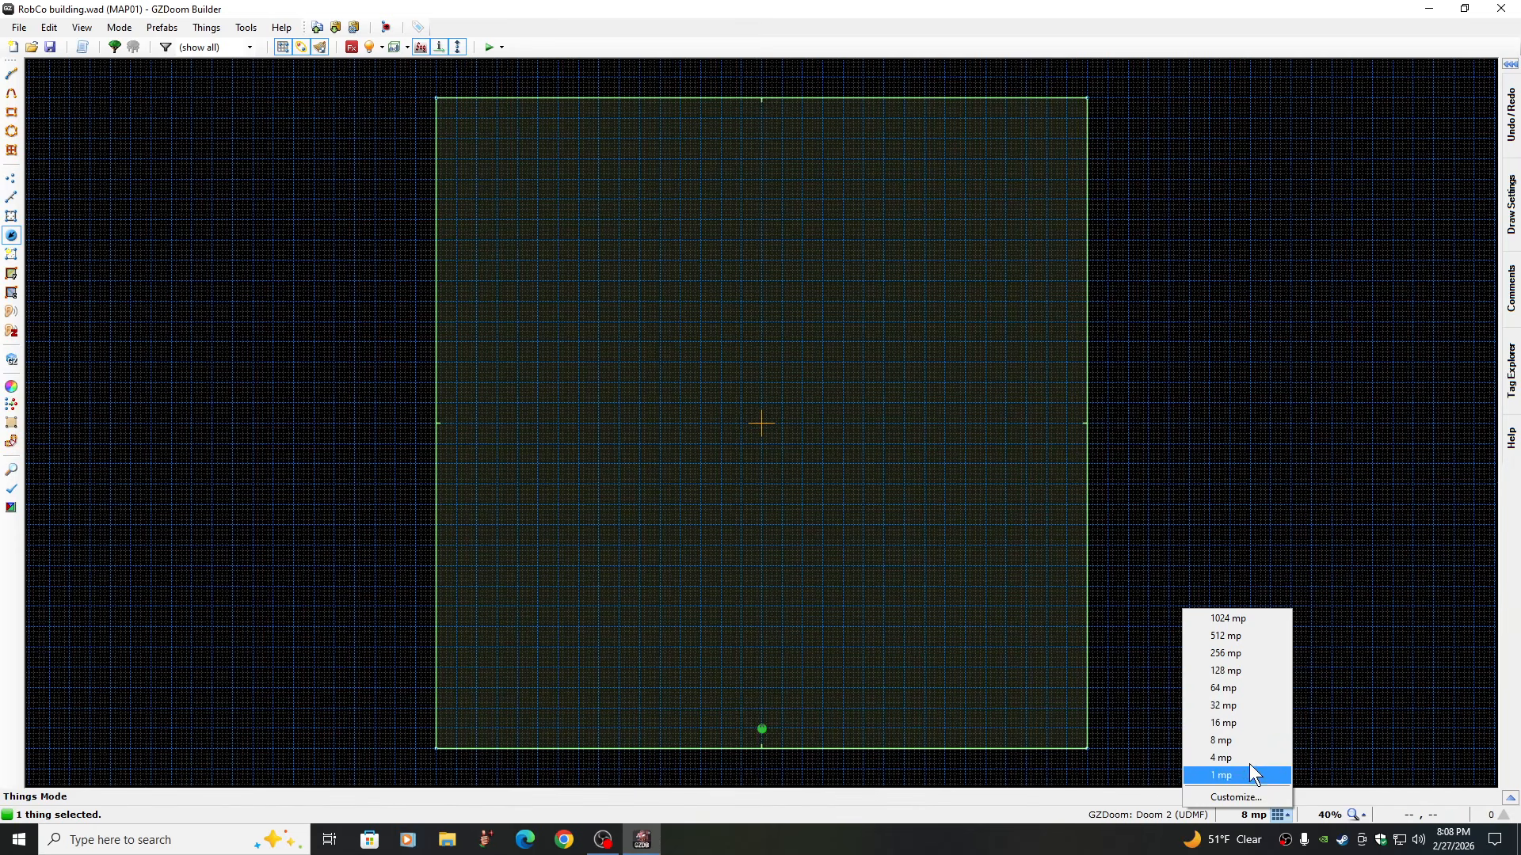
left_click(1224, 722)
left_click(1355, 816)
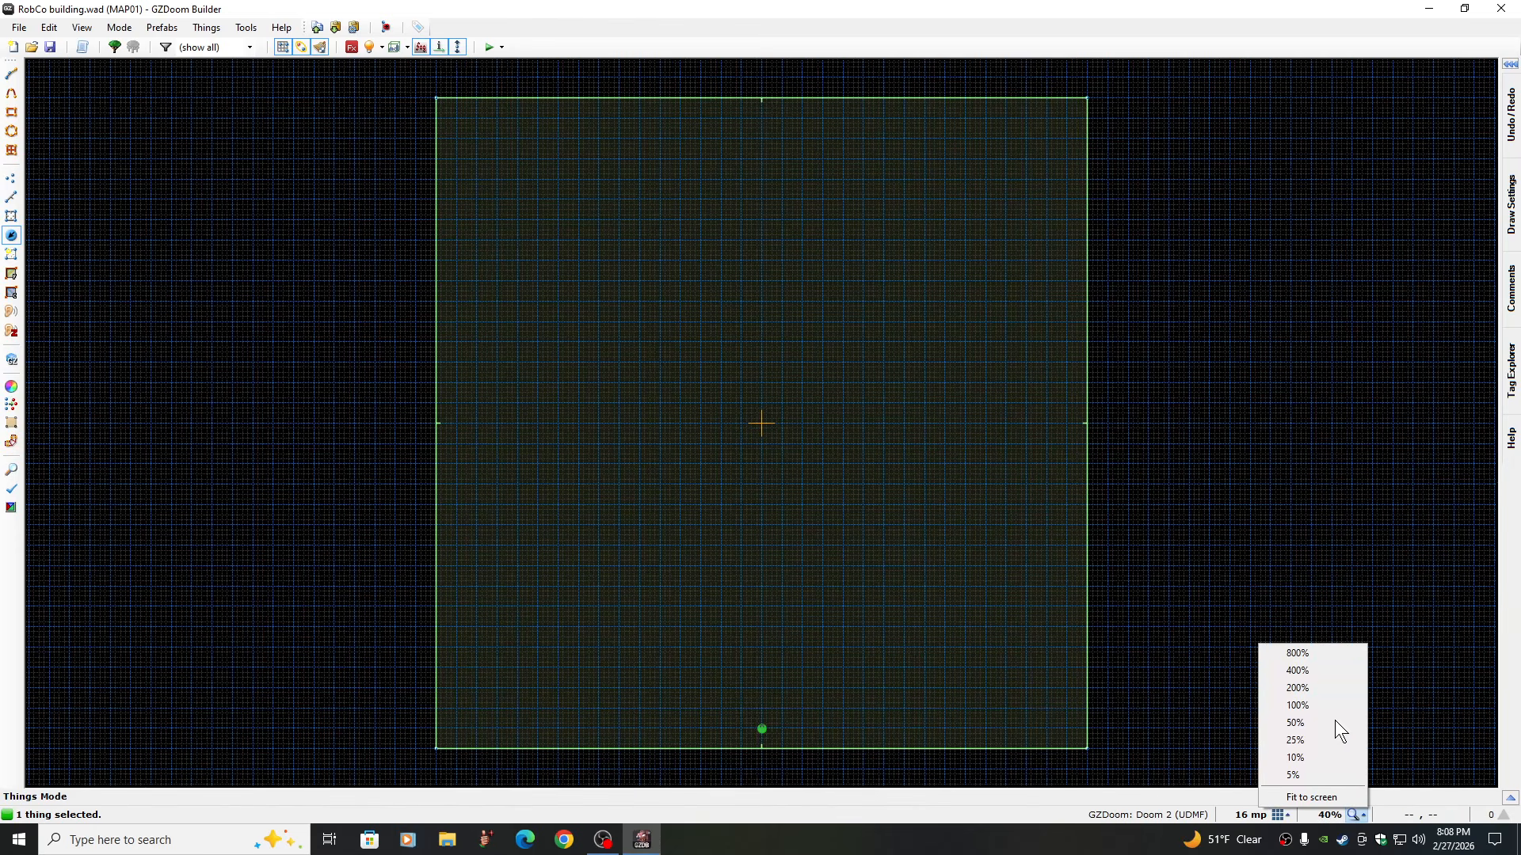
left_click(1299, 687)
key("Up")
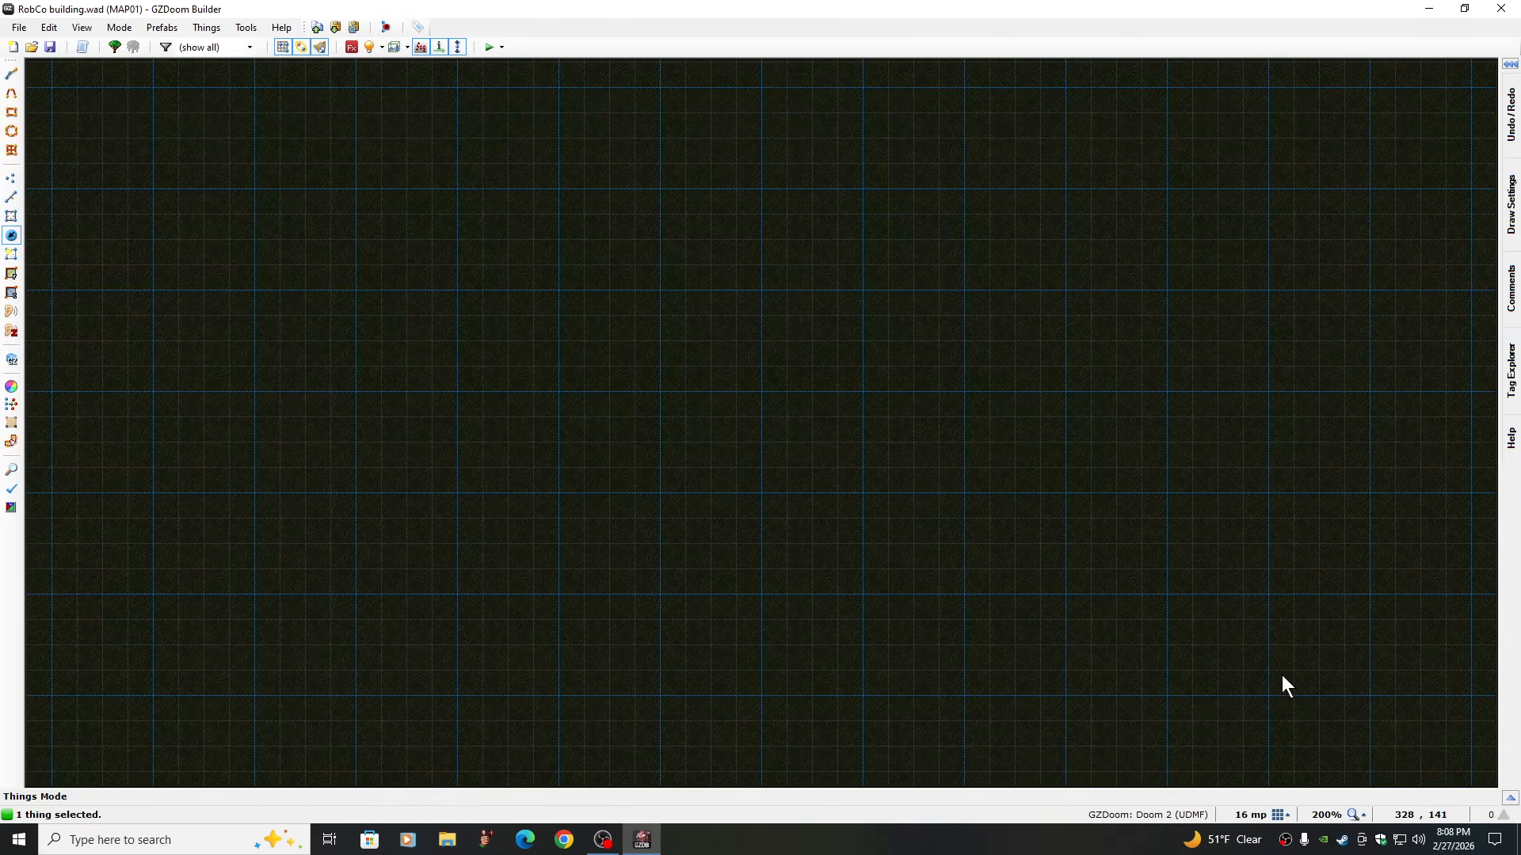
key("Up")
key("Up")
key("Up")
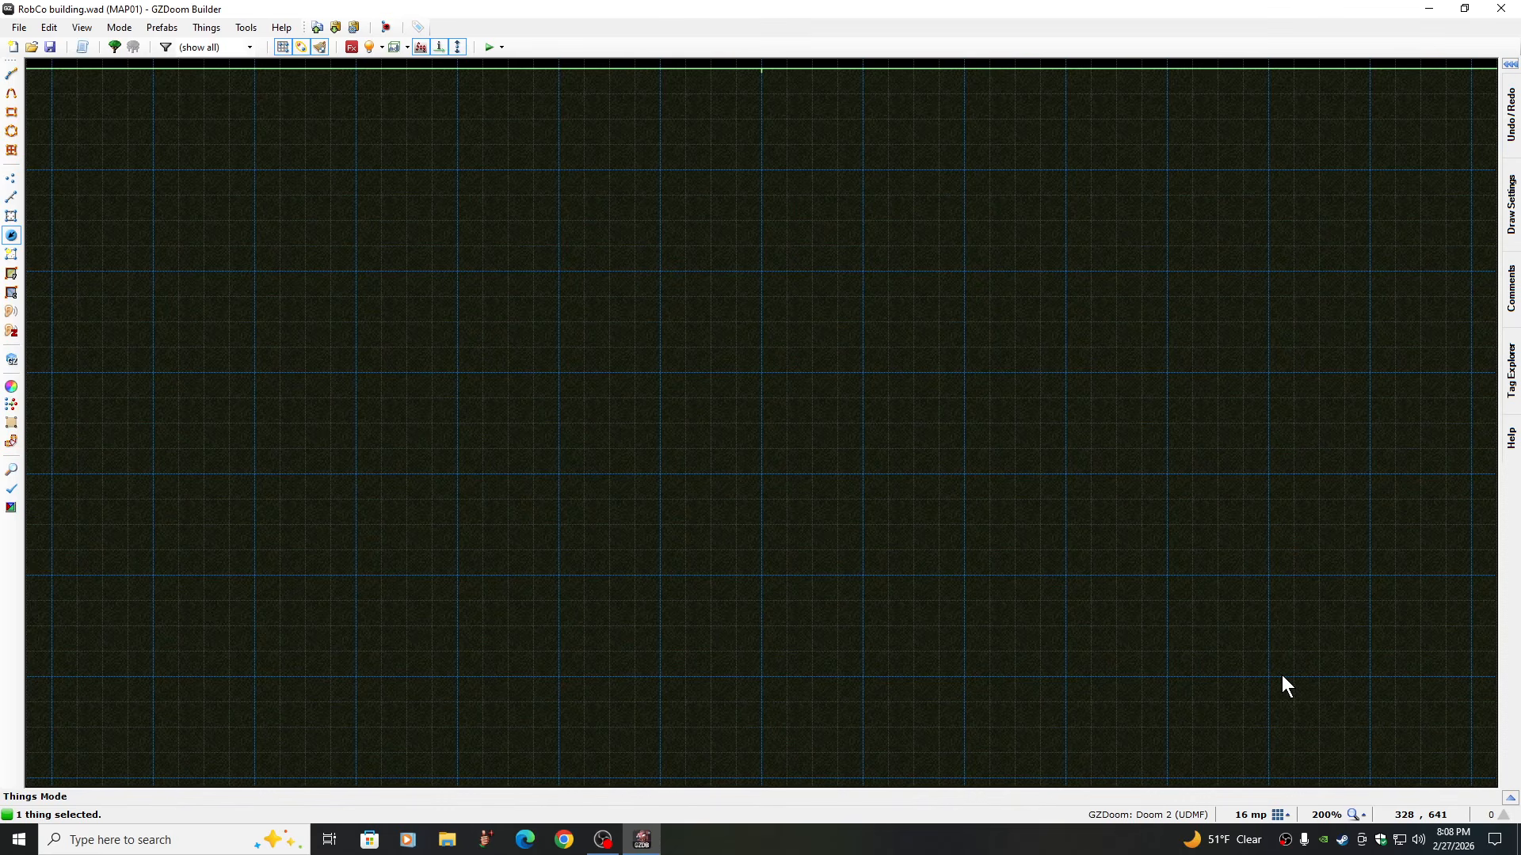
key("Down")
key("Up")
left_click(11, 178)
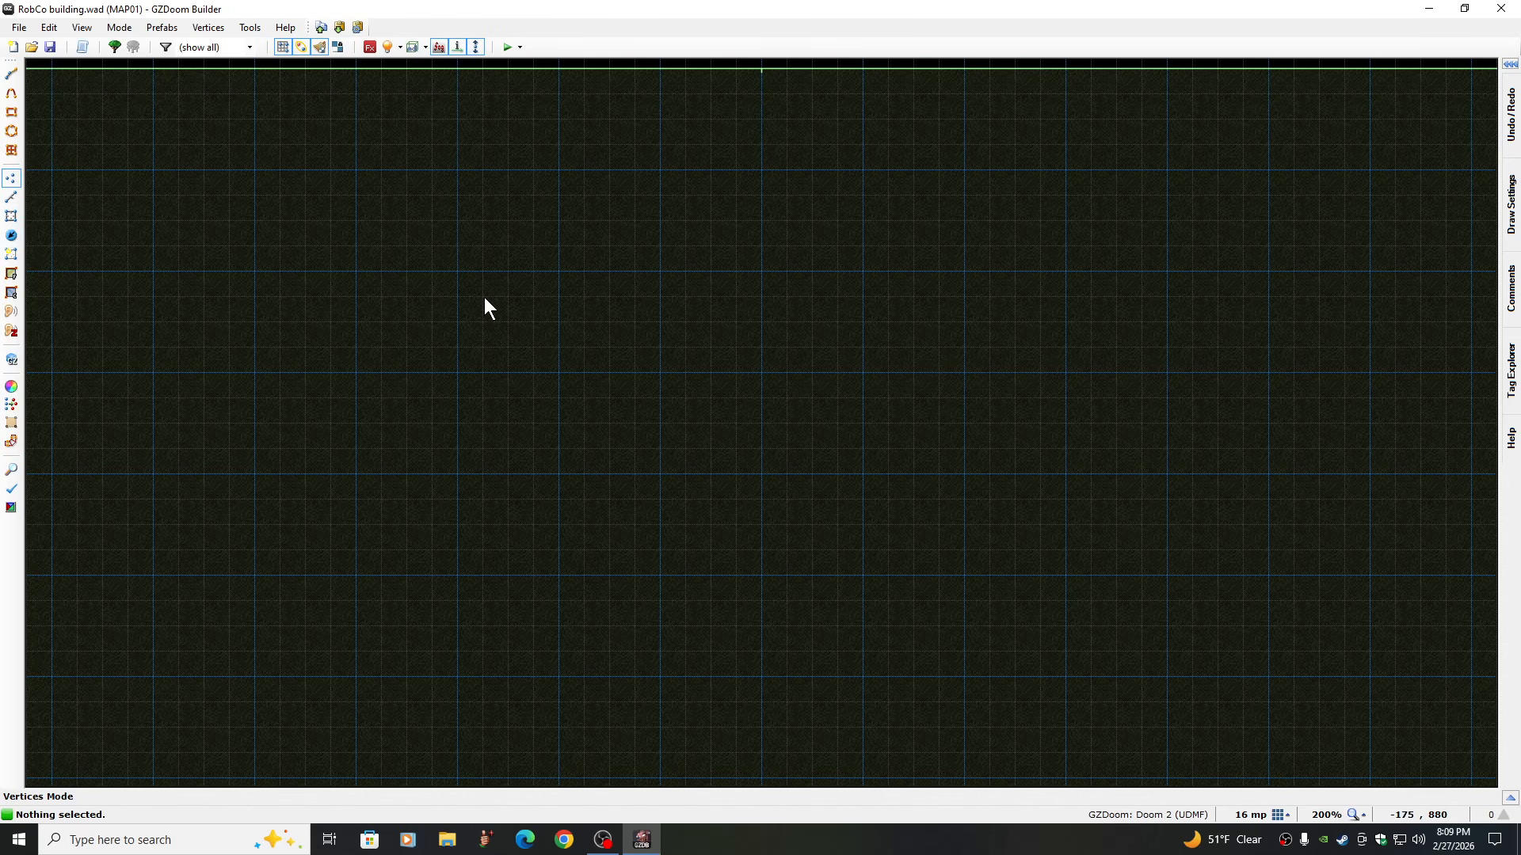
Start the building outline at (-384, 896) with a 768-unit line east, a 192-unit line south and a 128-unit line west
right_click(154, 273)
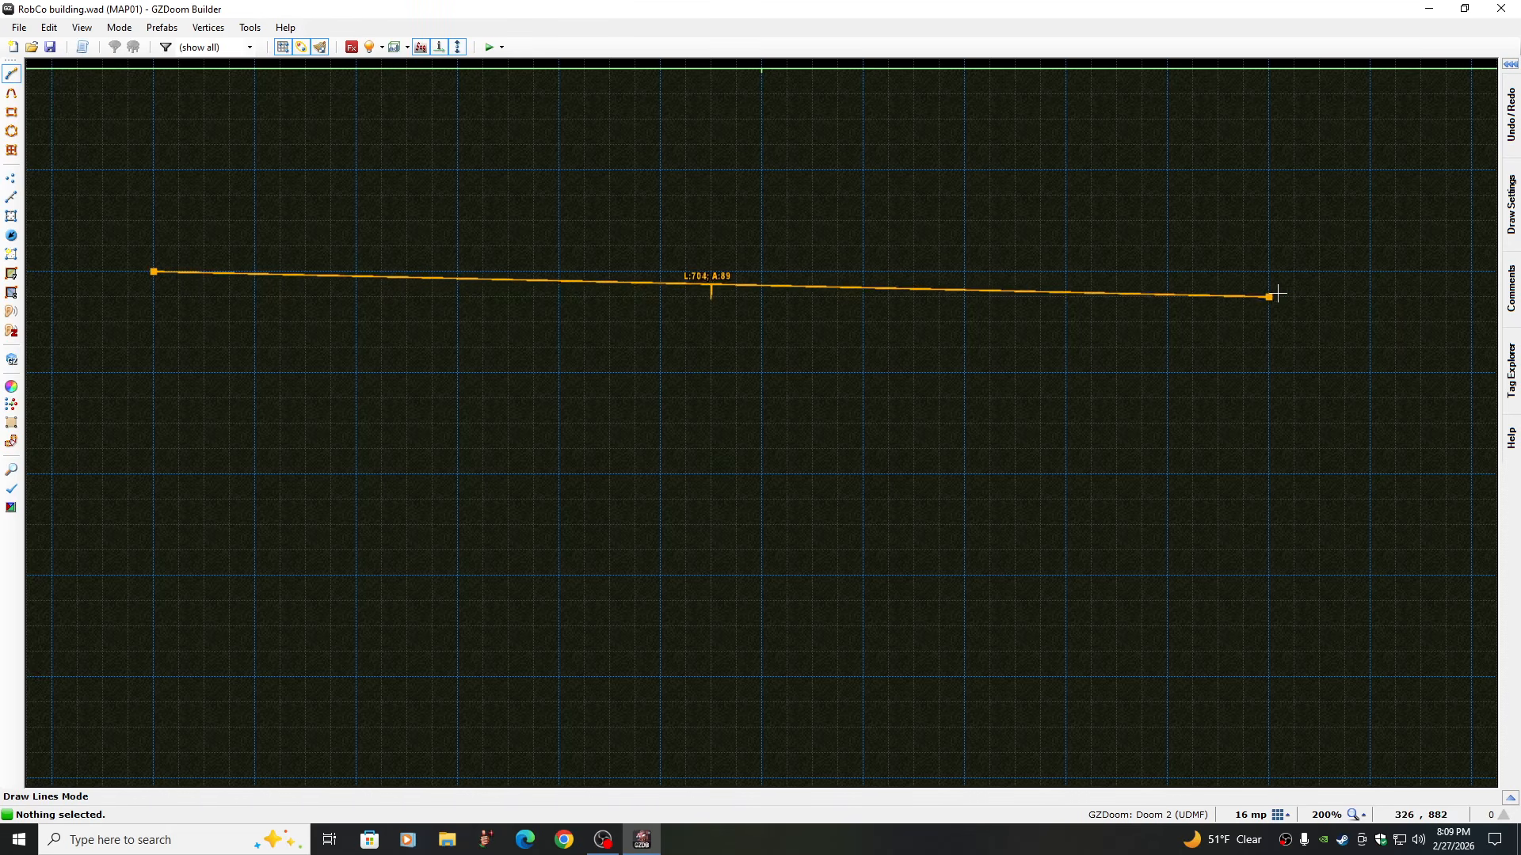
left_click(1369, 272)
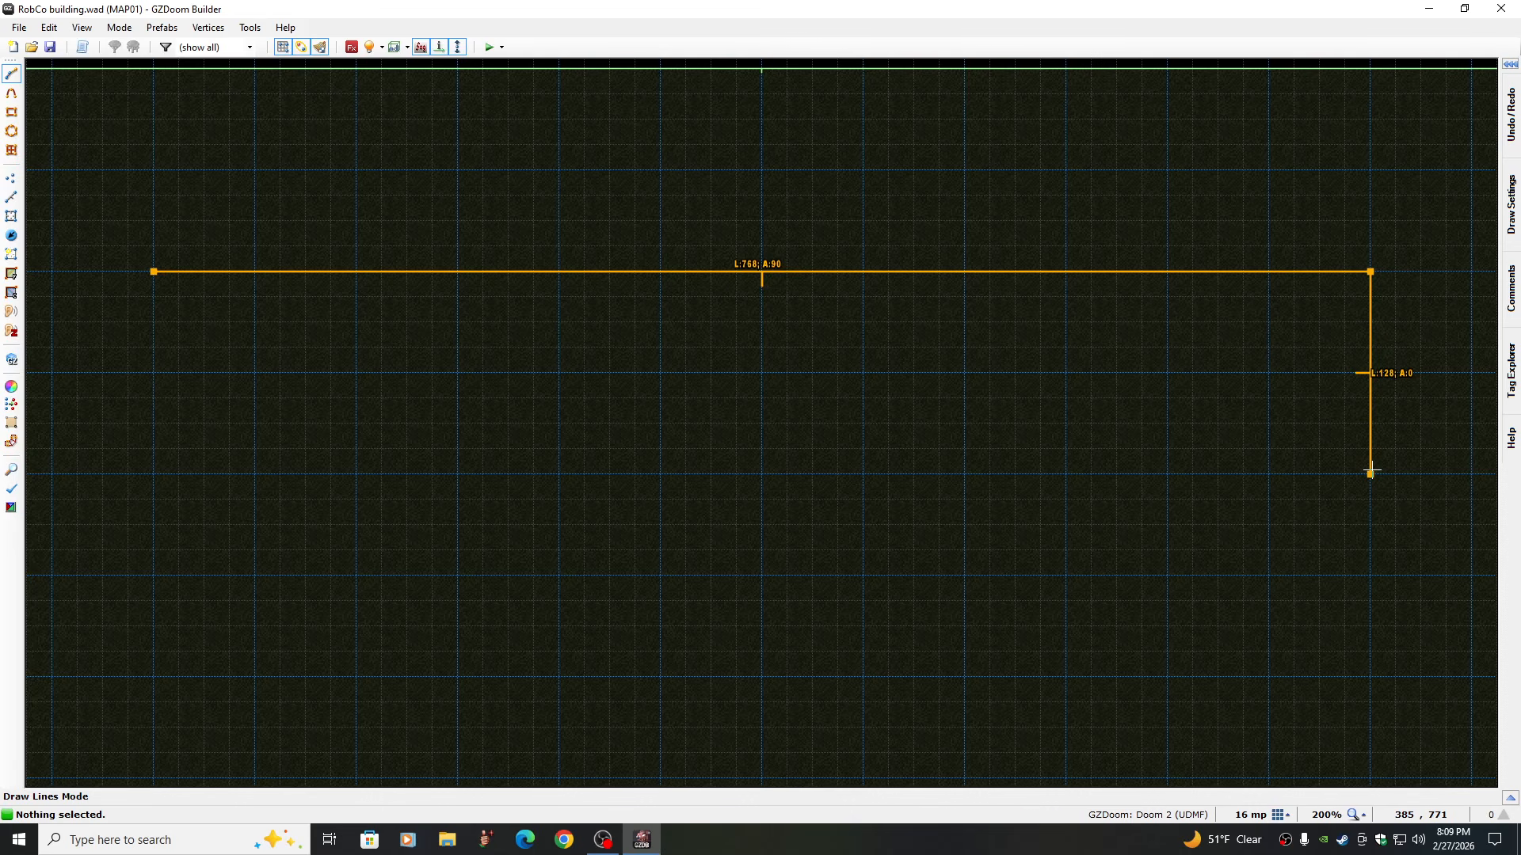
left_click(1370, 576)
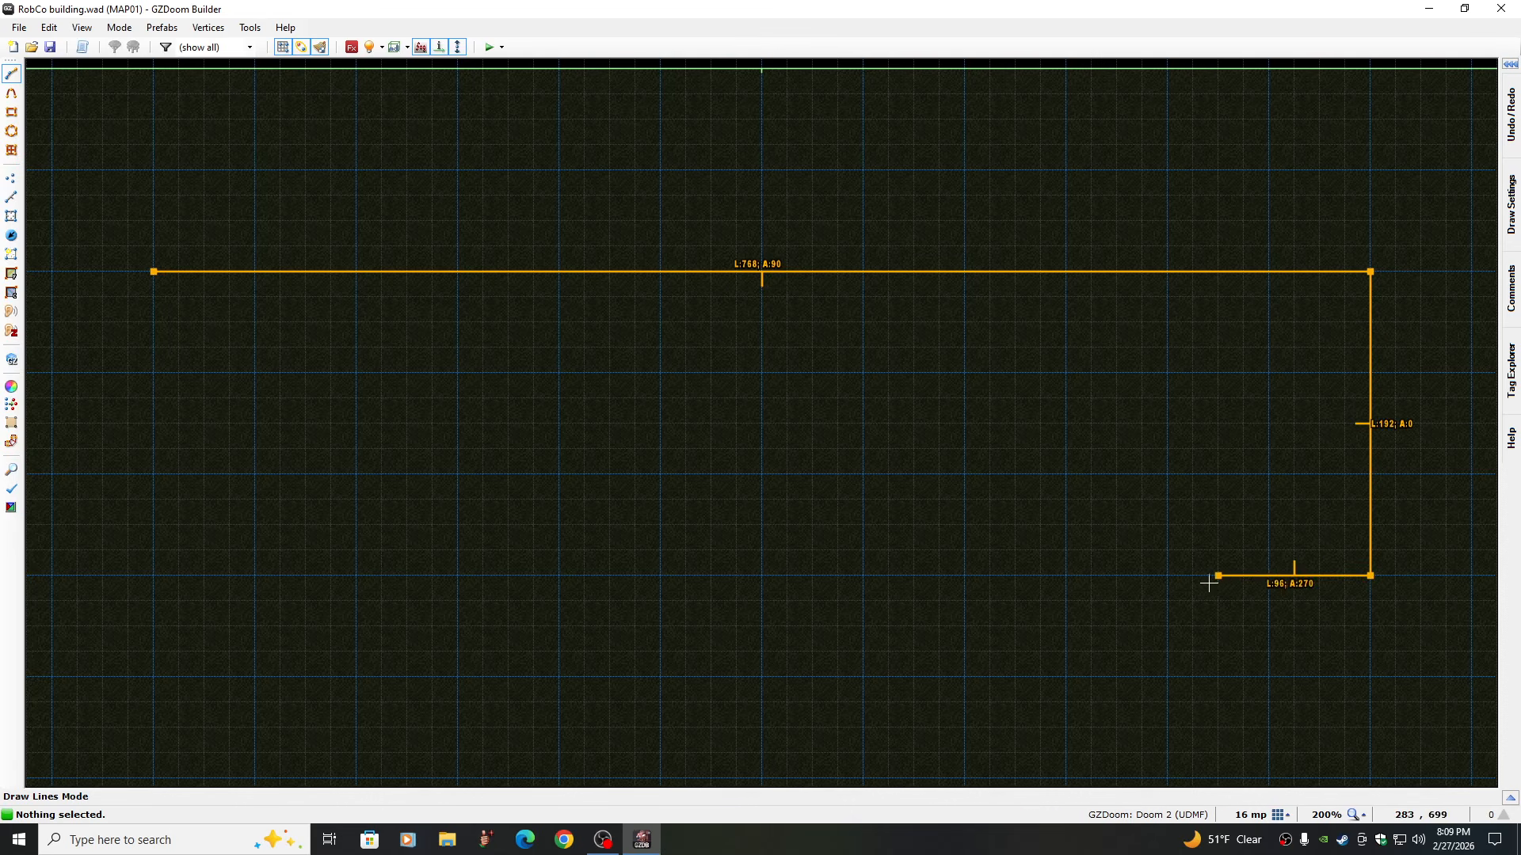
left_click(1168, 576)
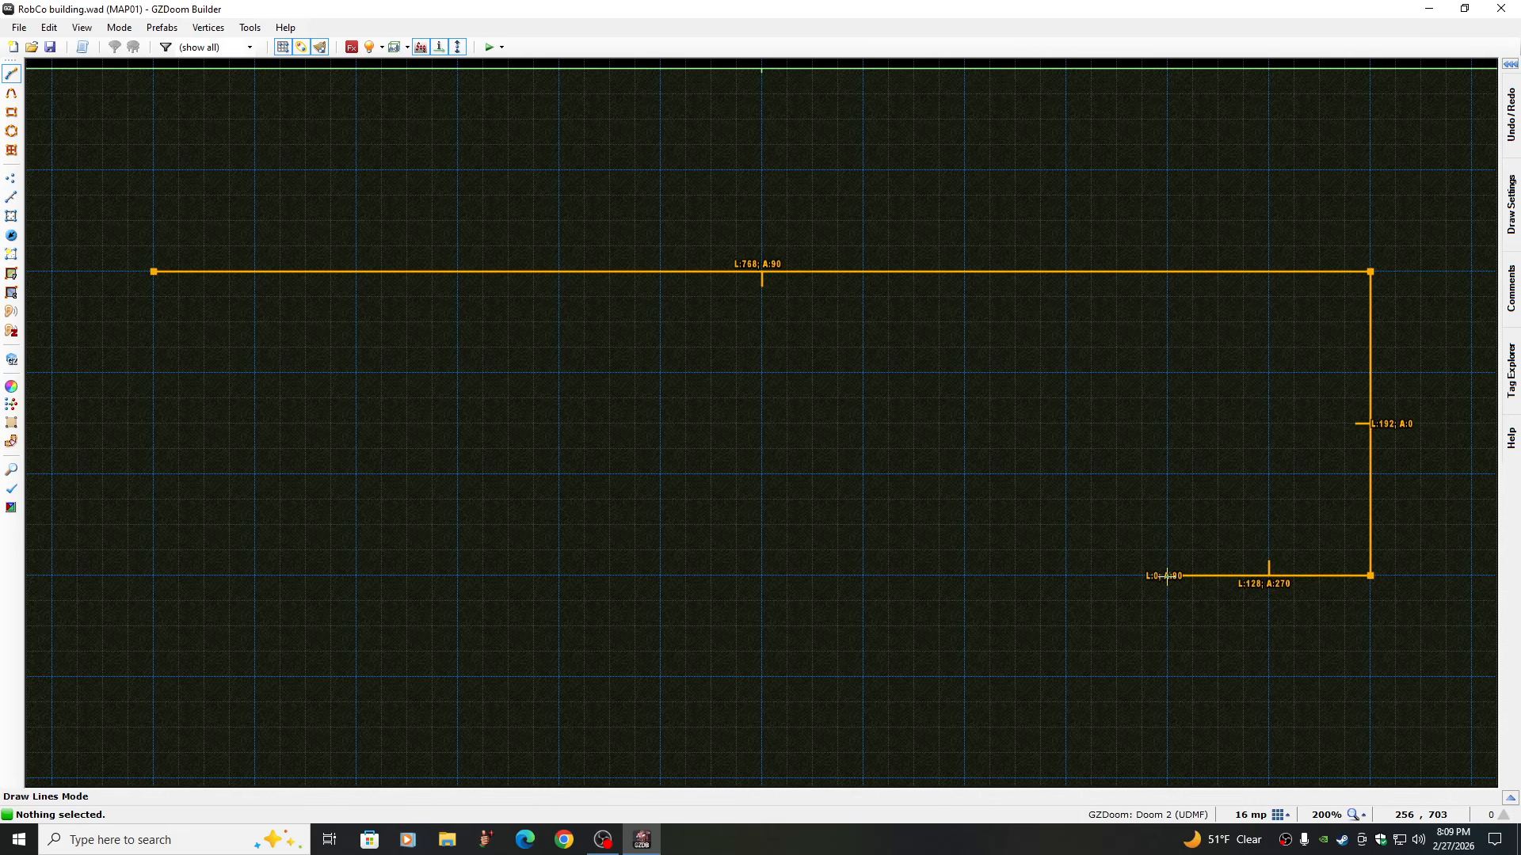
Continue the outline's east side with a 256-unit line south and a 128-unit line east
key("Down")
key("Down")
key("Down")
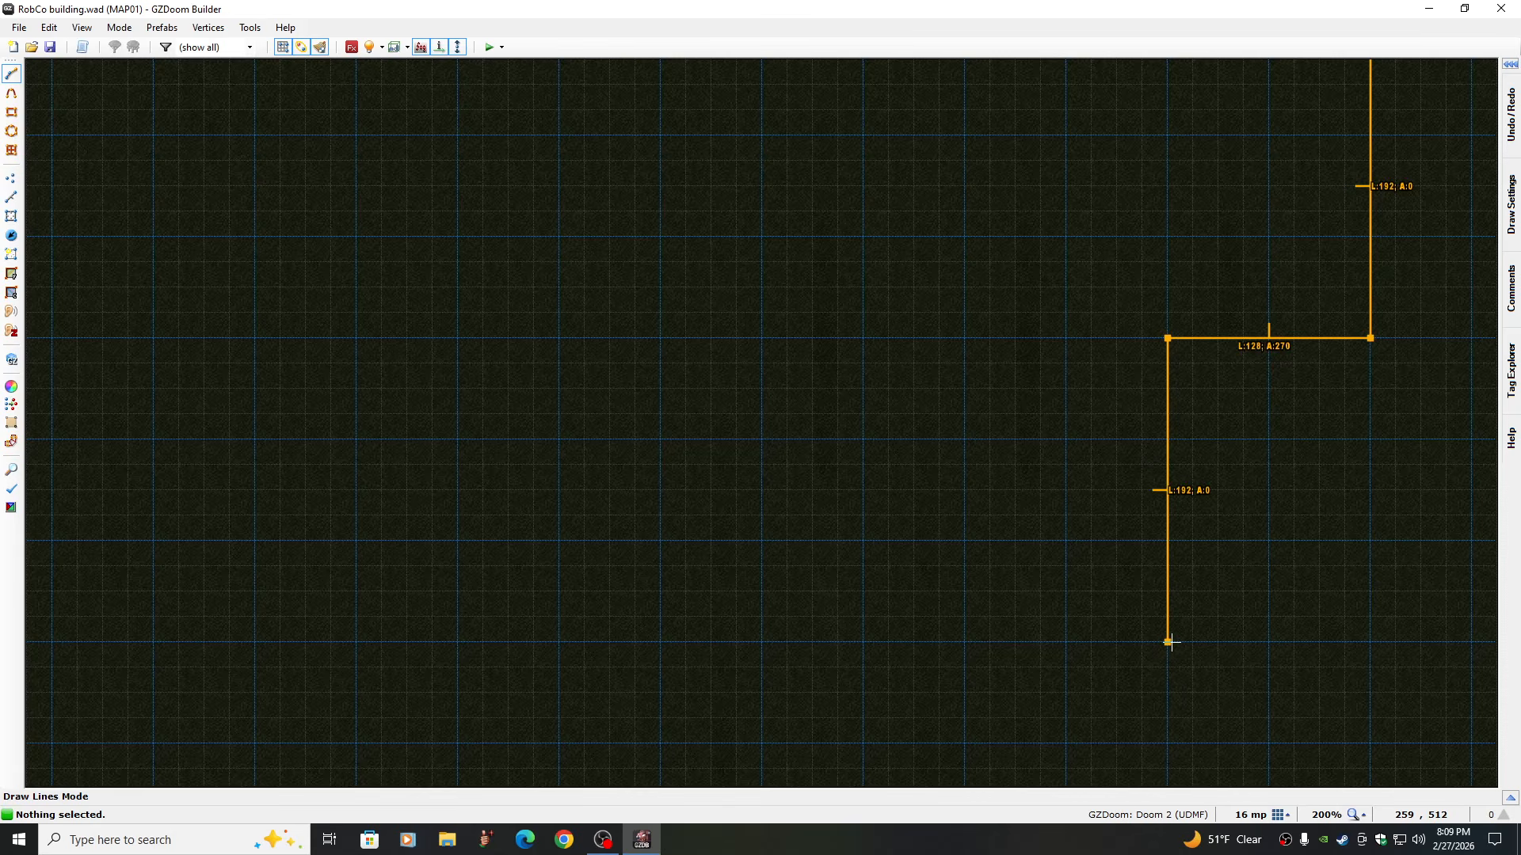
key("Down")
key("Down")
key("Down")
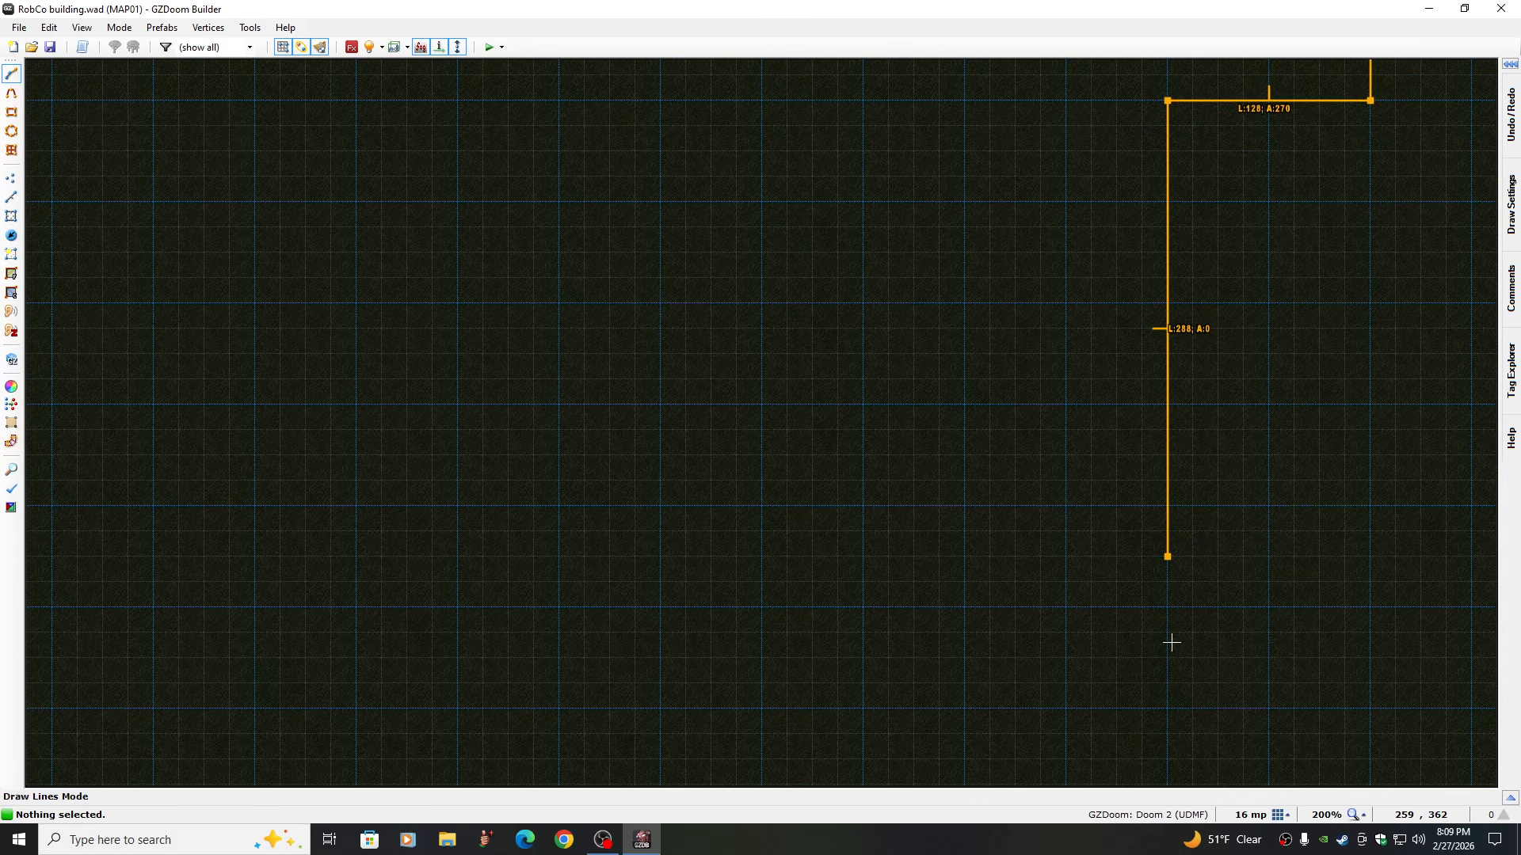
left_click(1167, 507)
left_click(1370, 506)
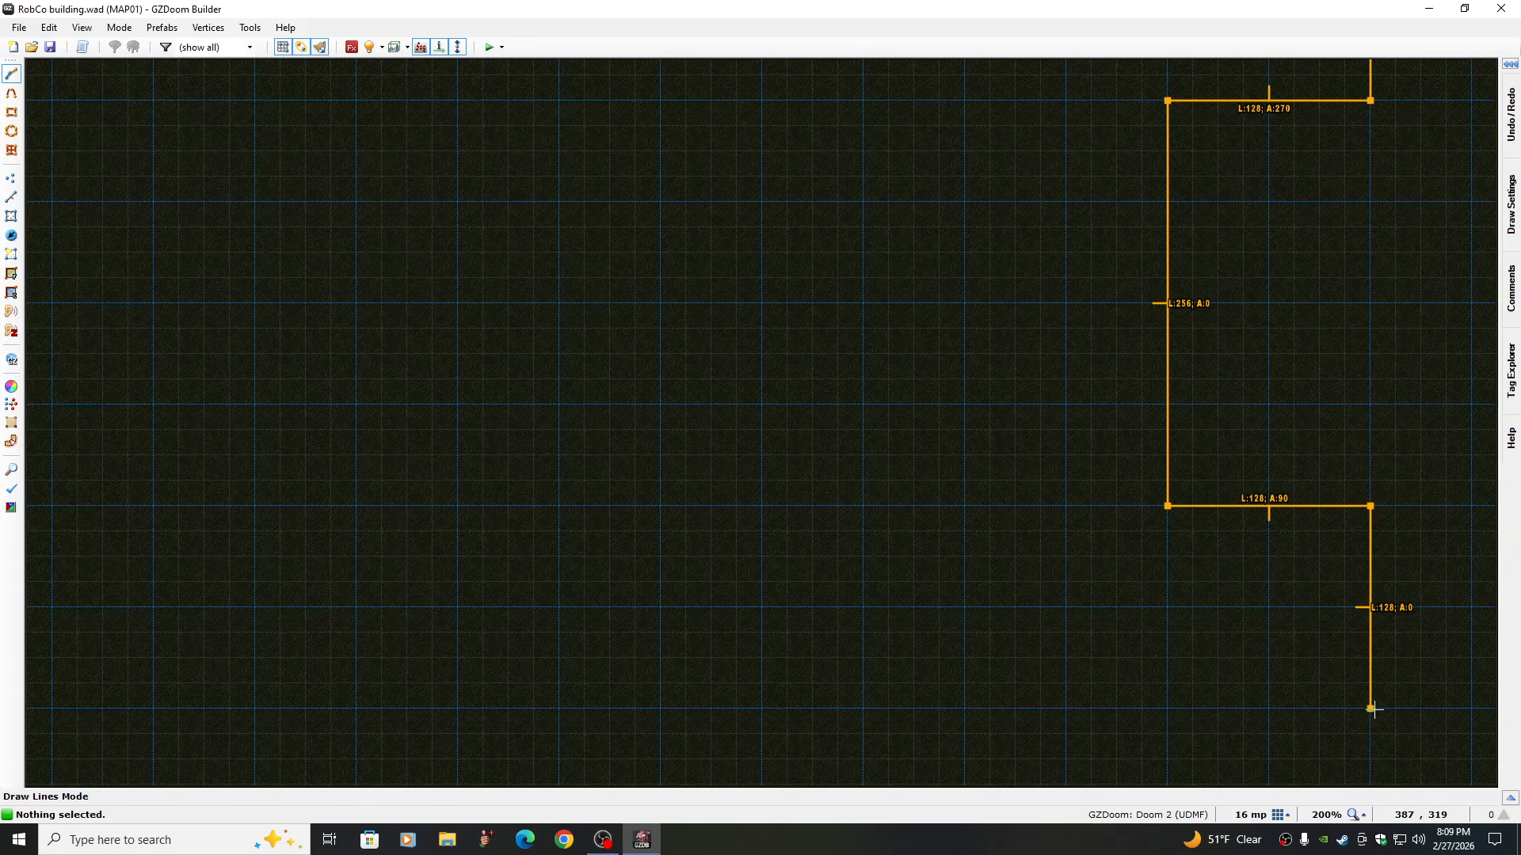
Draw the lower east projection with a 192-unit line south and a 128-unit line west
key("Down")
key("Down")
key("Down")
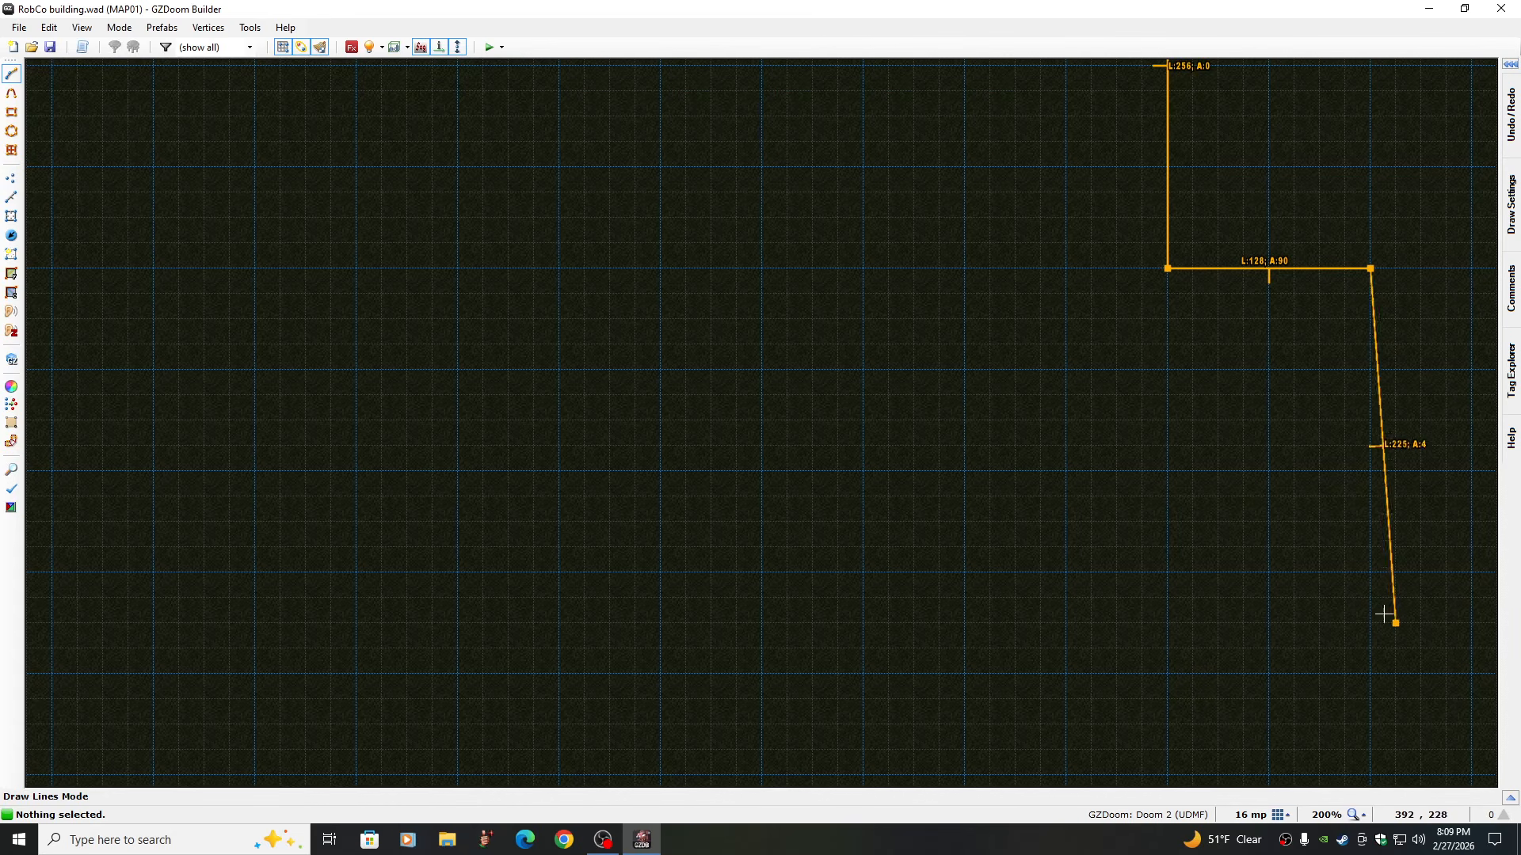
left_click(1370, 572)
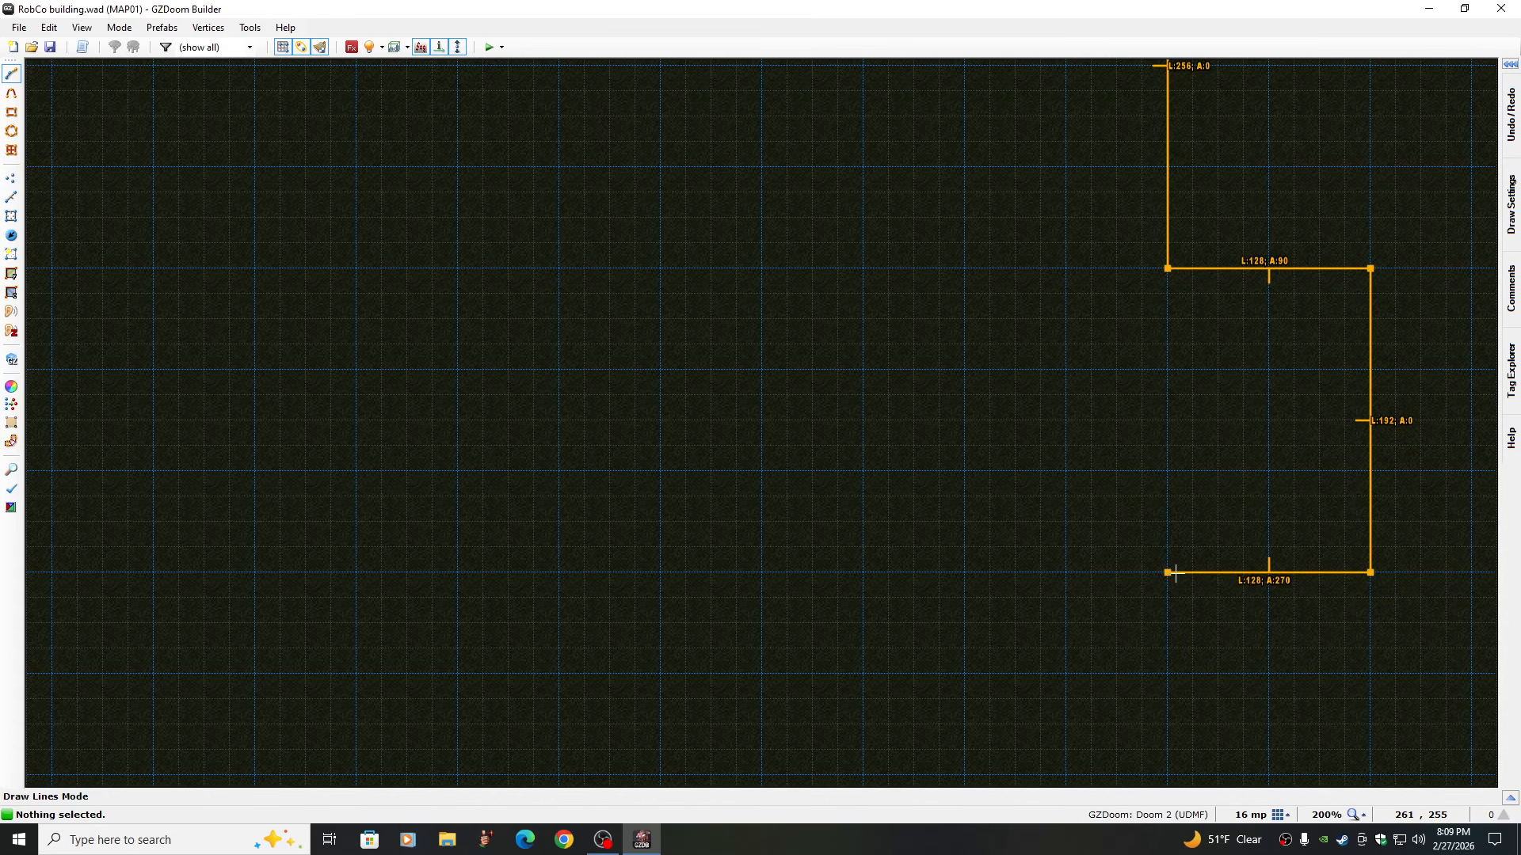
left_click(1169, 572)
Extend the outline 384 units south to y = -128, then 640 units west to x = -384 for the south wall
key("Down")
key("Down")
key("Down")
key("Down")
key("Down")
key("Down")
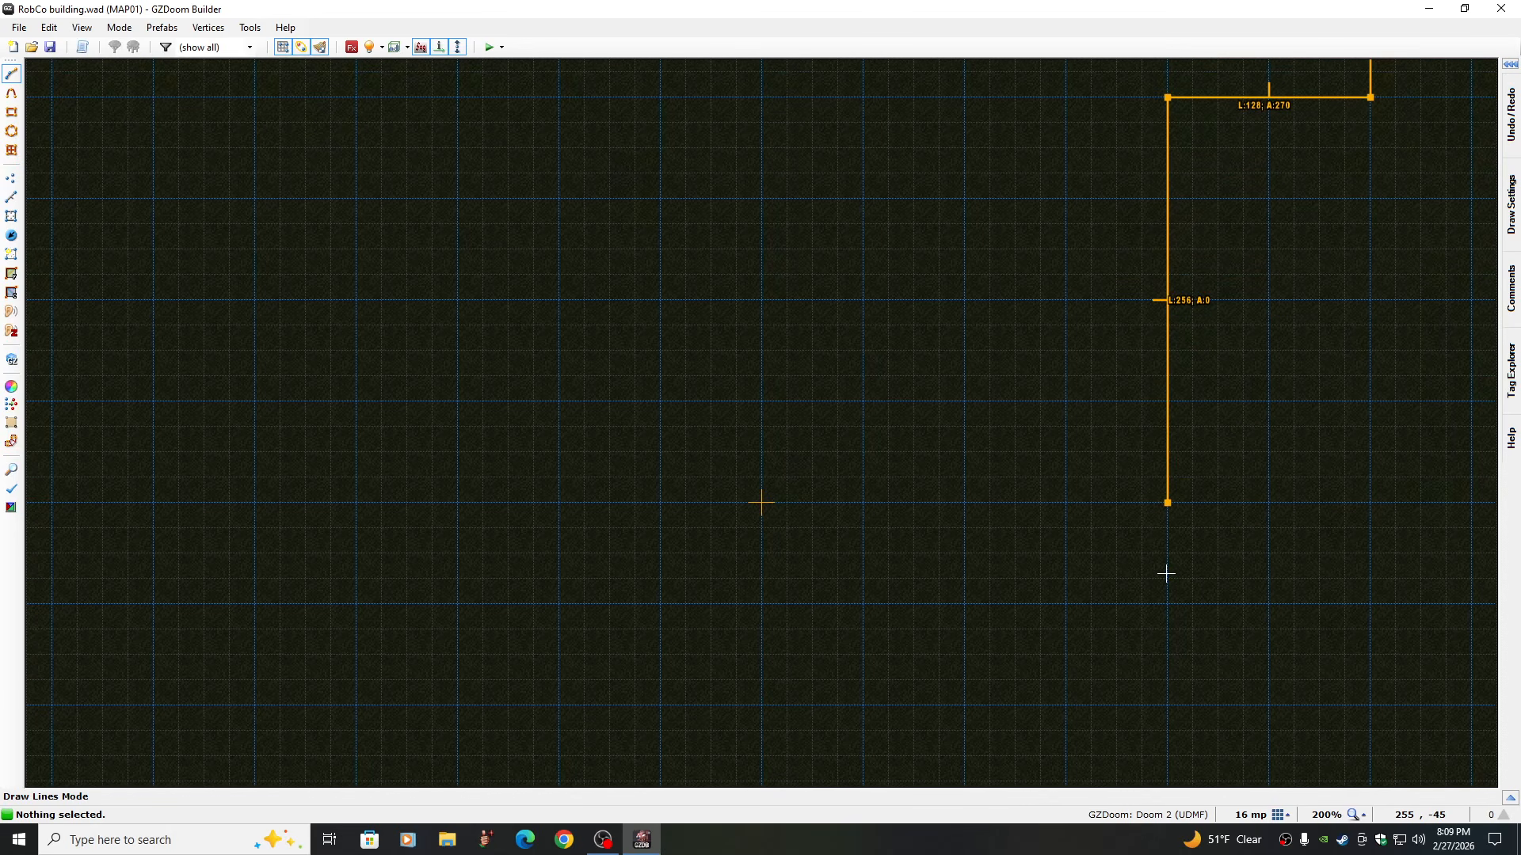
key("Down")
key("Down")
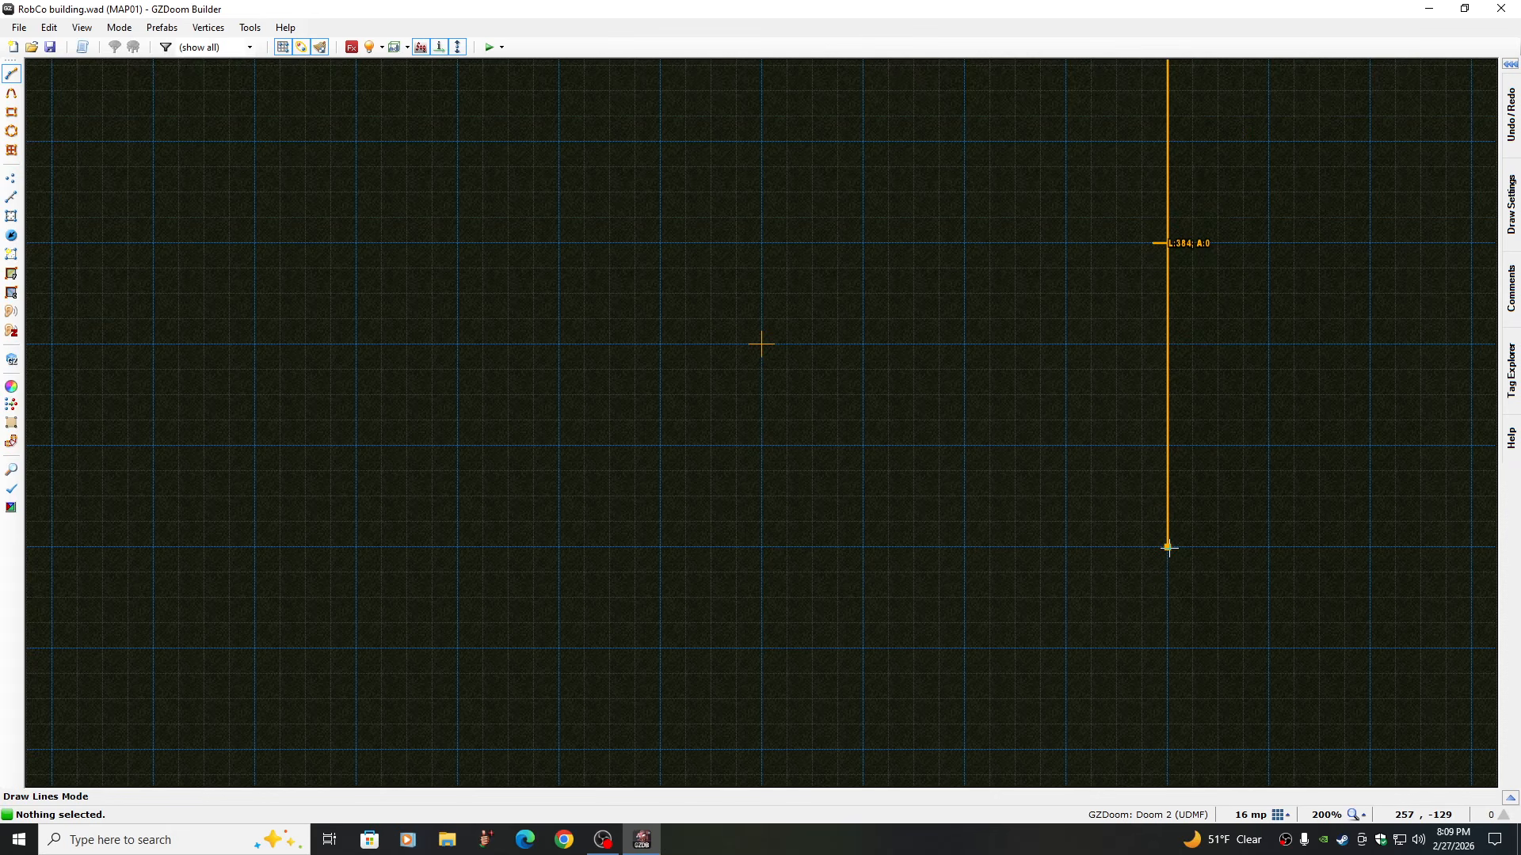
left_click(1169, 547)
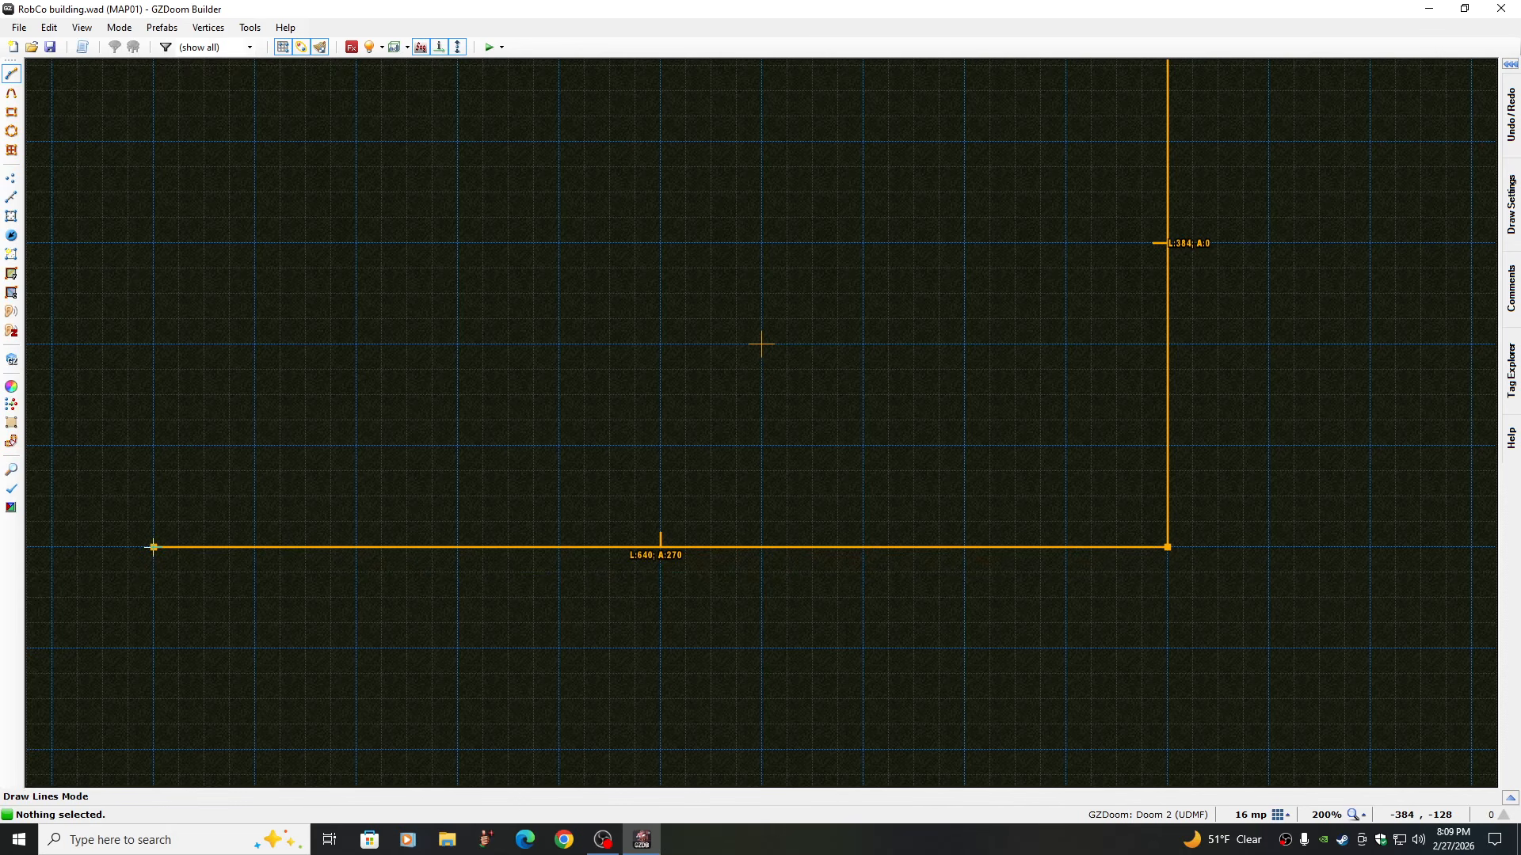
left_click(153, 547)
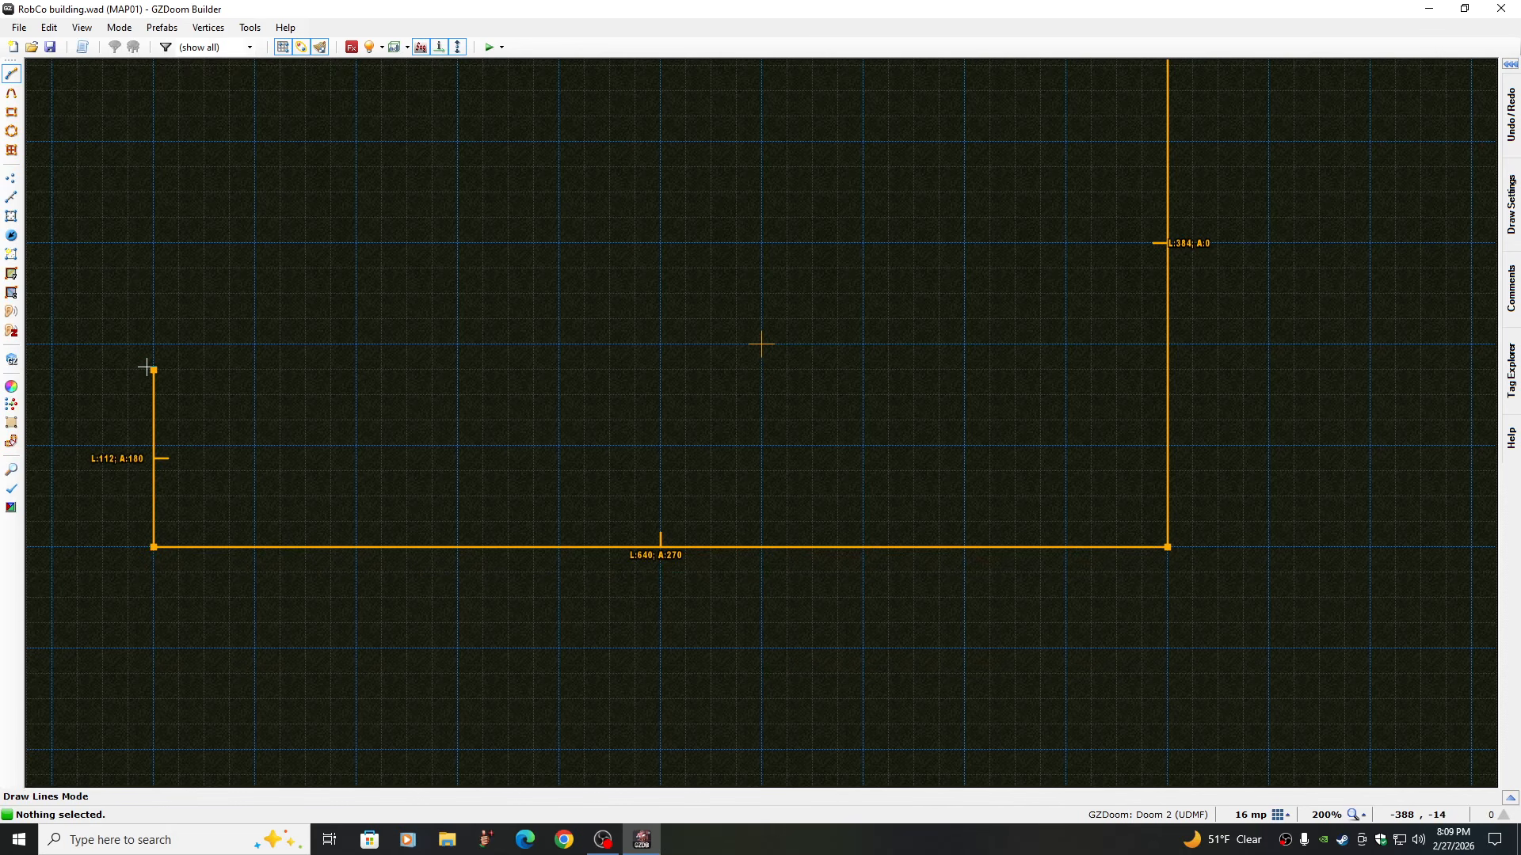
Draw the lower west wall 384 units north to y = 256, followed by a 128-unit line west
key("Up")
key("Up")
key("Up")
key("Up")
key("Up")
key("Up")
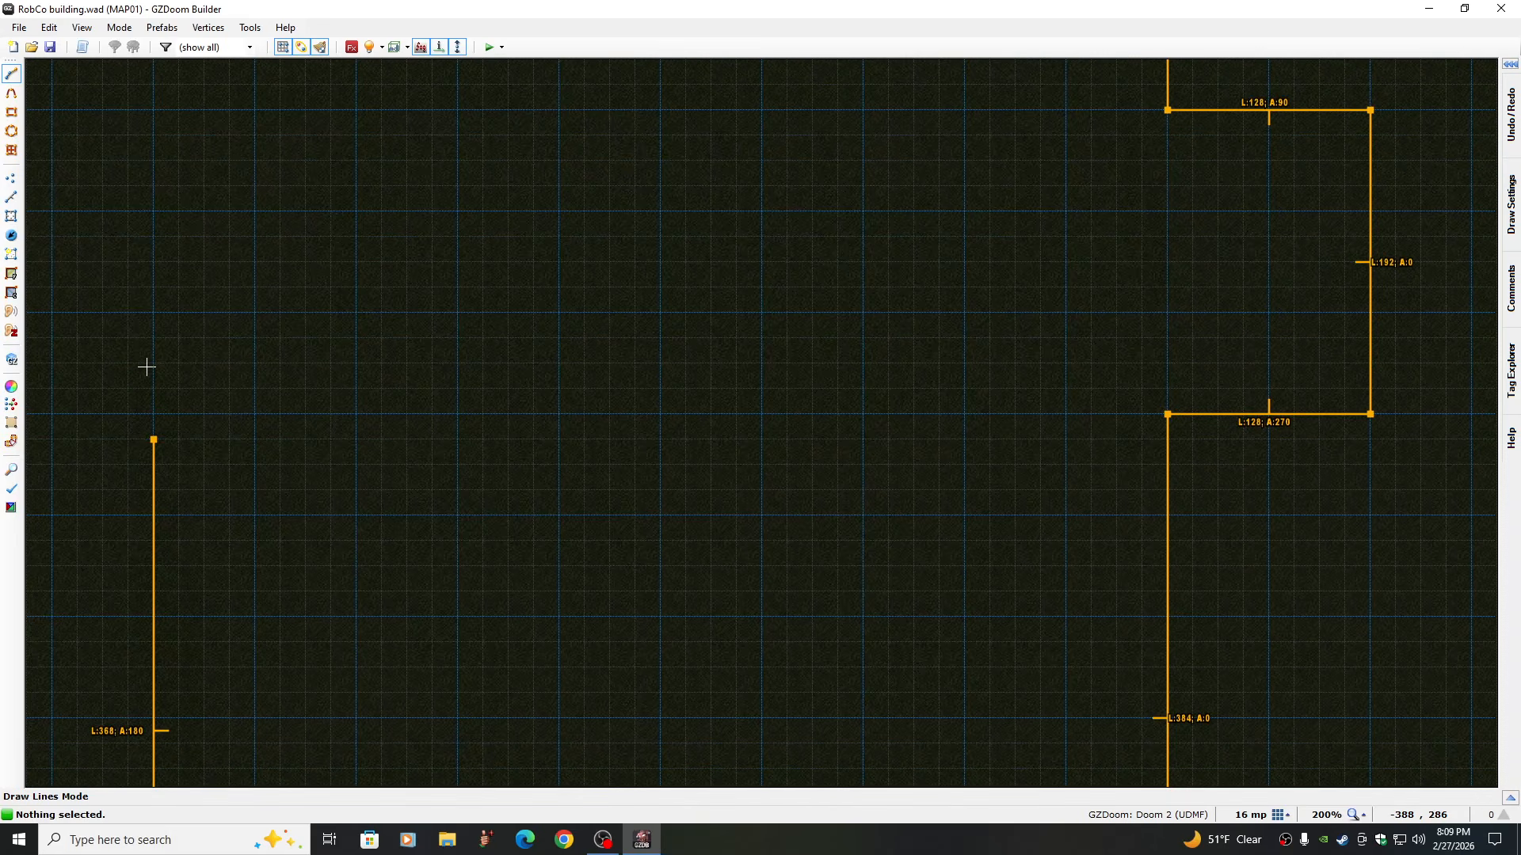
key("Left")
key("Left")
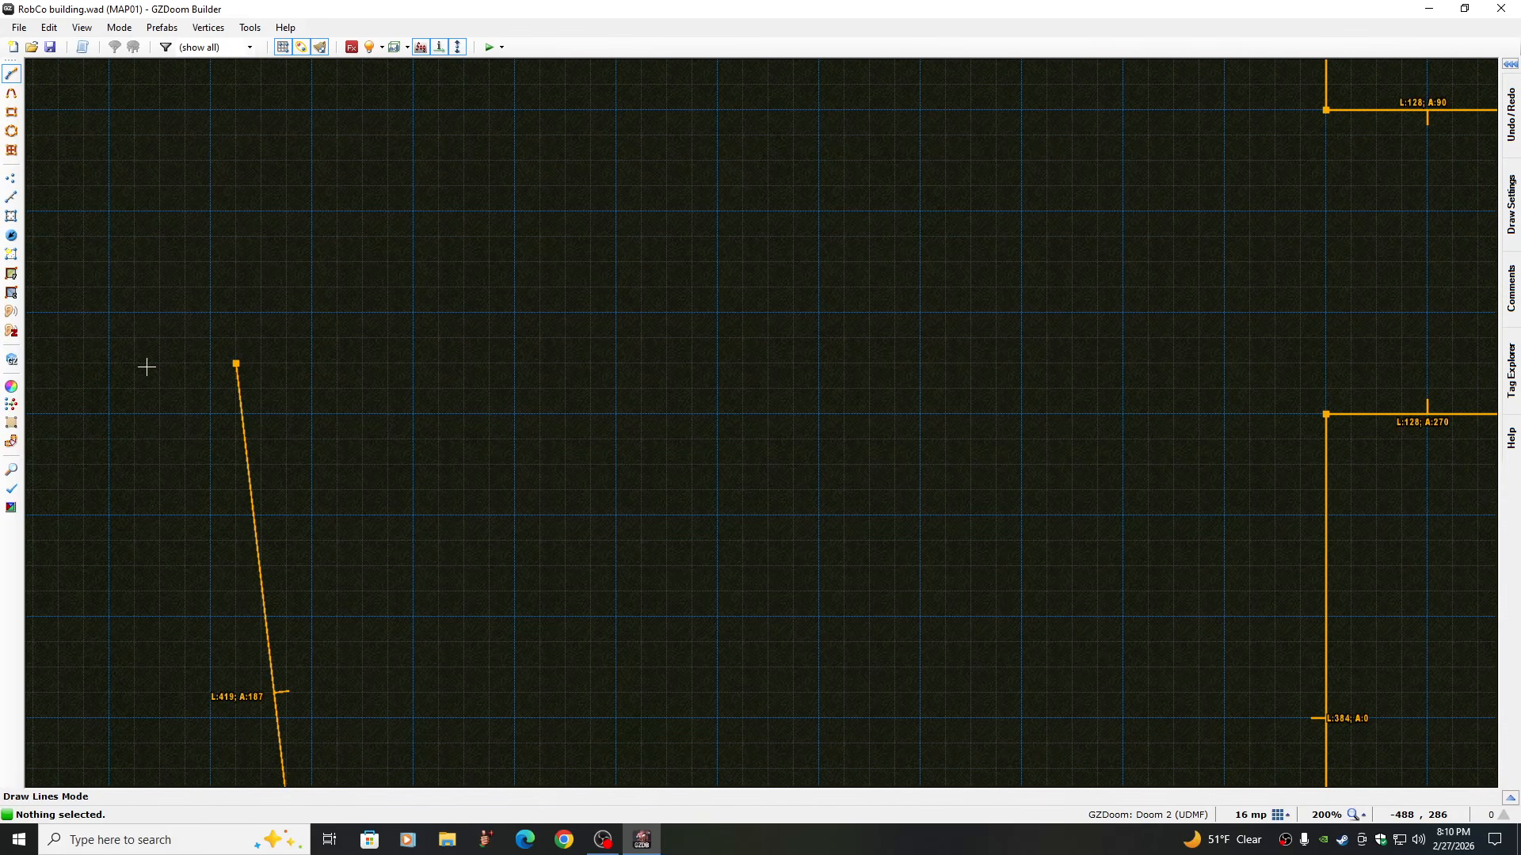
left_click(312, 413)
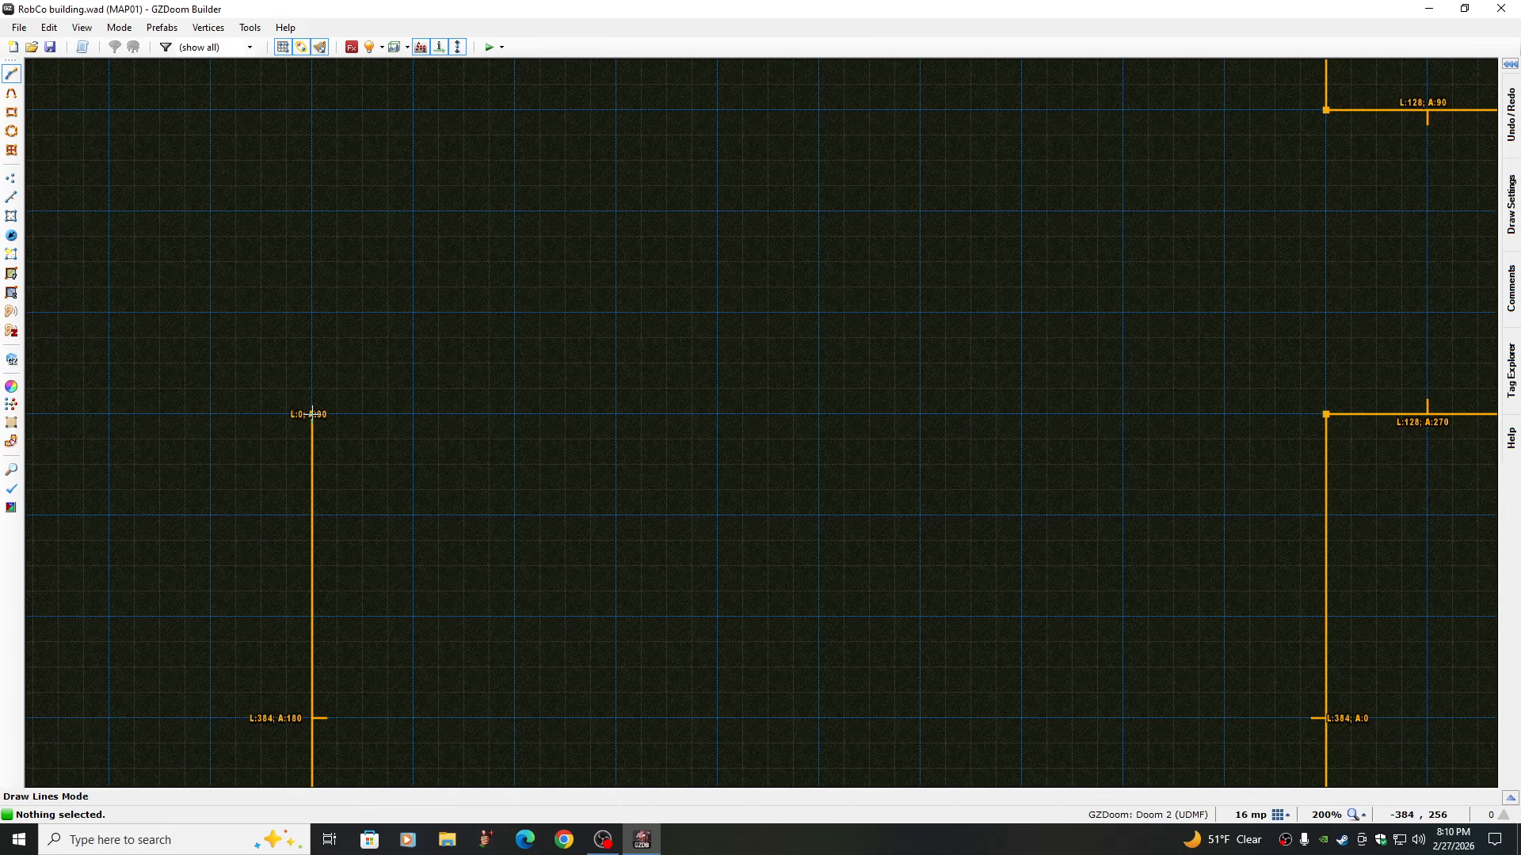
left_click(109, 413)
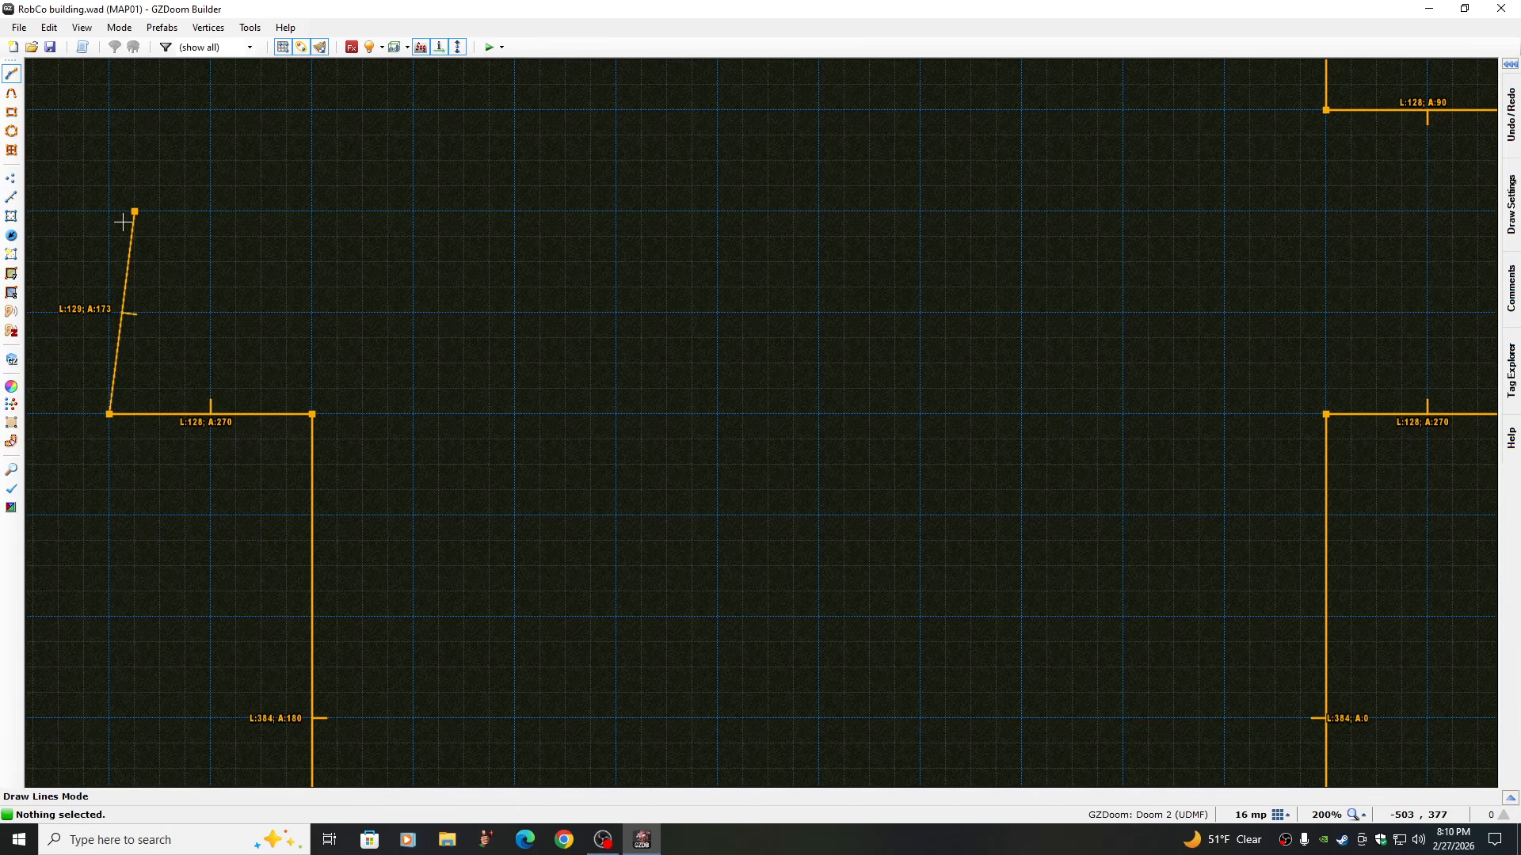
Draw the lower west projection with a 192-unit line north and a 128-unit line back east
key("Left")
key("Up")
key("Up")
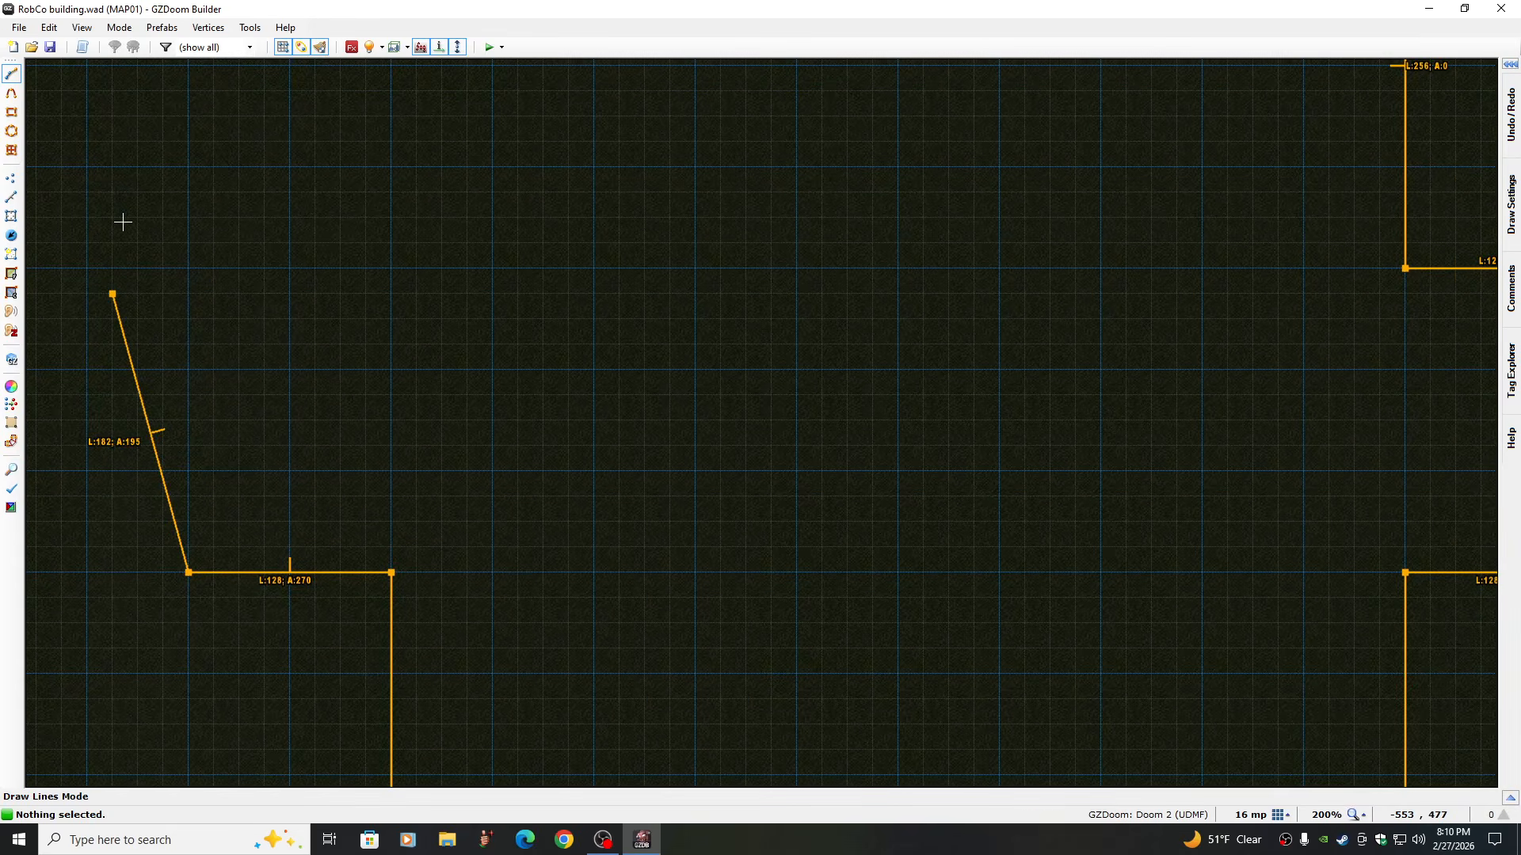
left_click(188, 264)
left_click(391, 267)
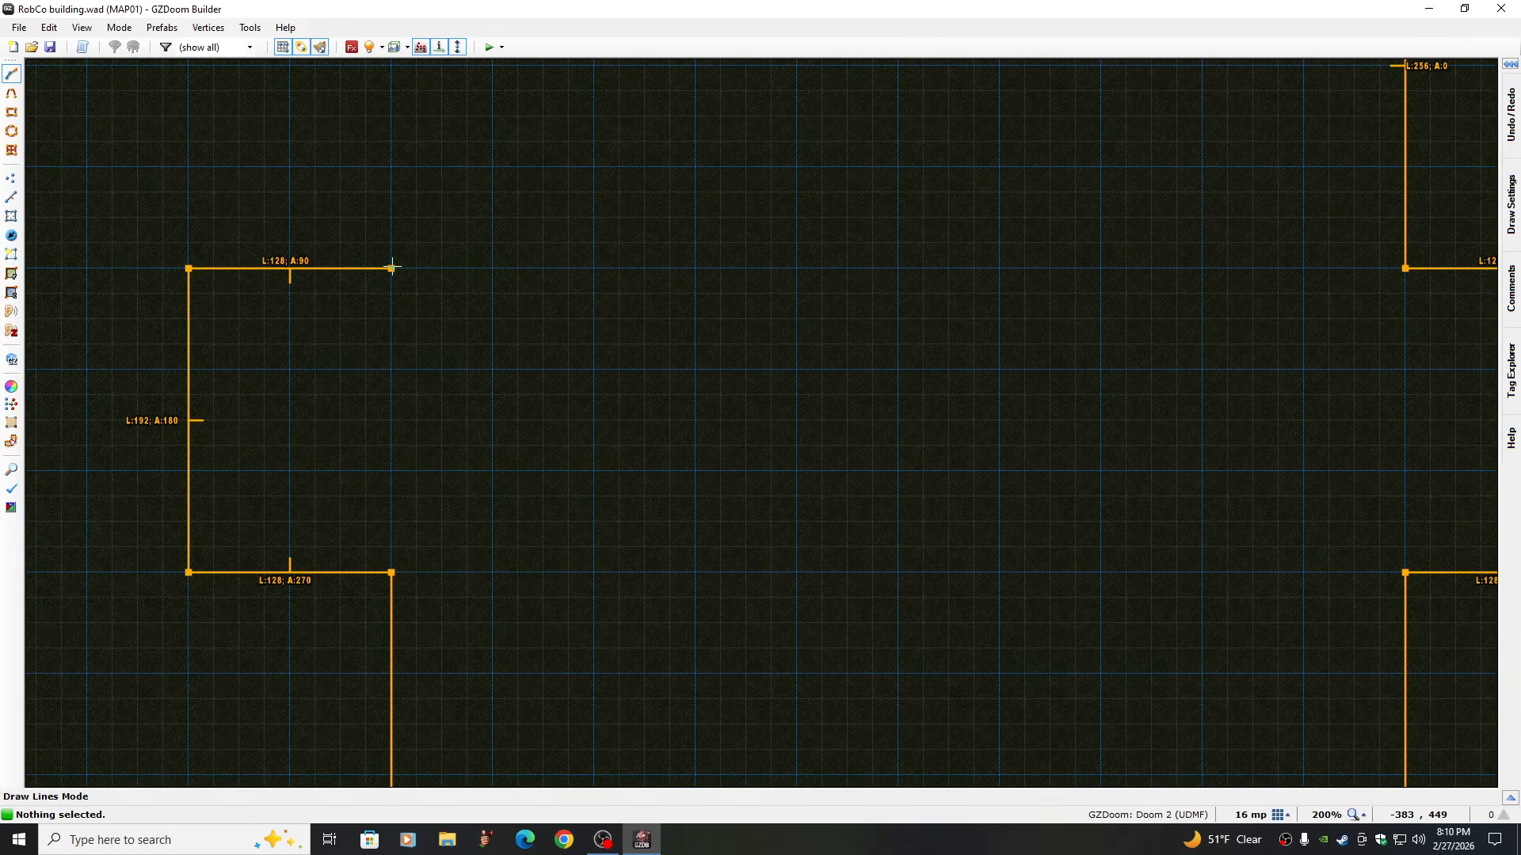
Continue the outline's west side with a 256-unit line north and a 128-unit line west
key("Up")
key("Up")
key("Up")
key("Up")
key("Up")
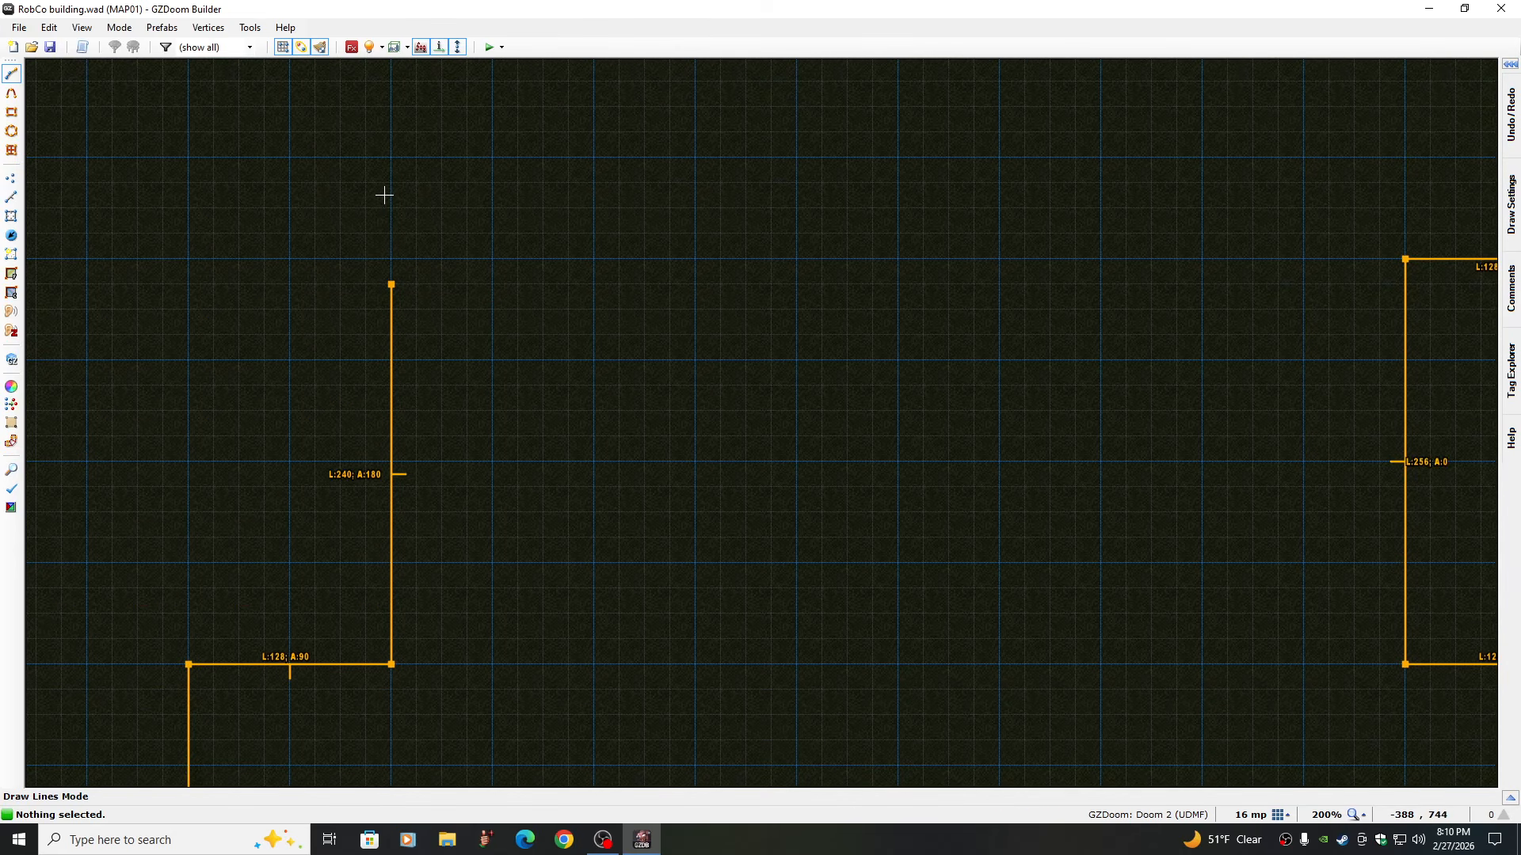
key("Up")
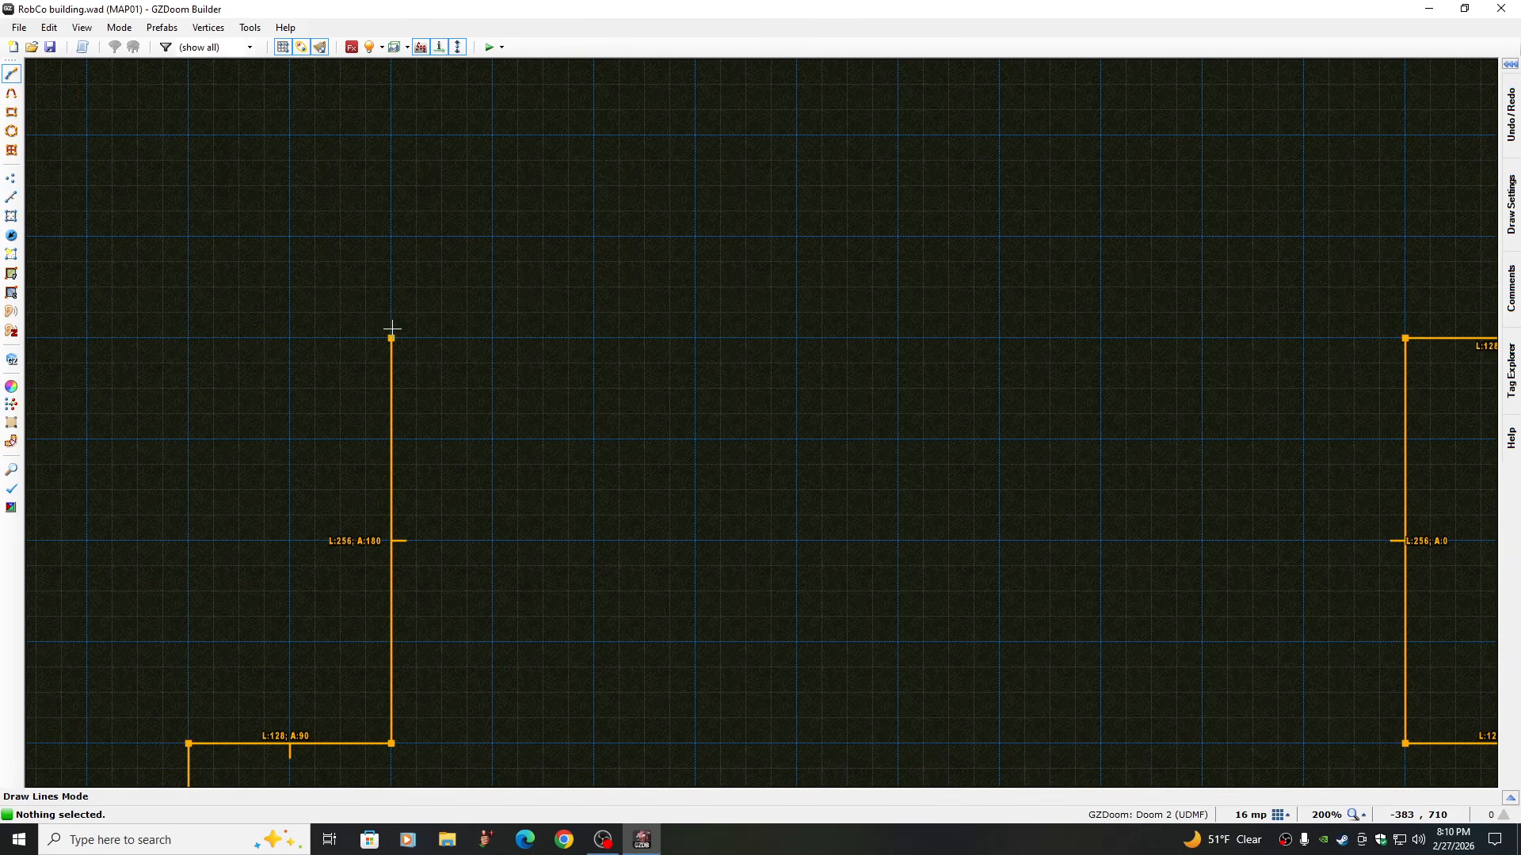
left_click(392, 338)
left_click(189, 338)
Close the outline with a 192-unit line north and a 128-unit line east, and delete the redundant vertex at (-384, 896)
key("Up")
key("Up")
key("Up")
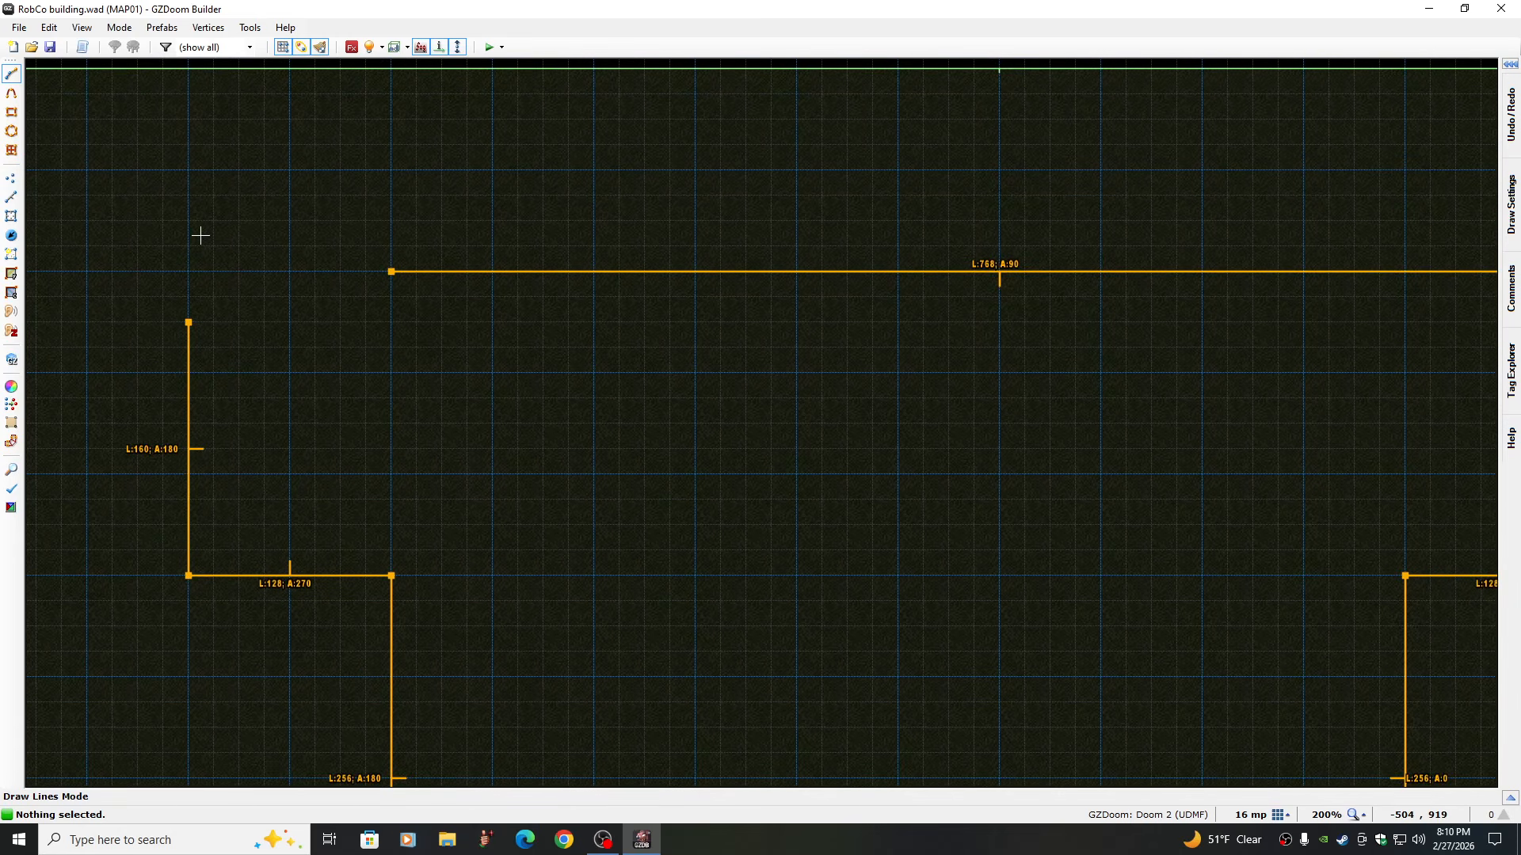
left_click(188, 272)
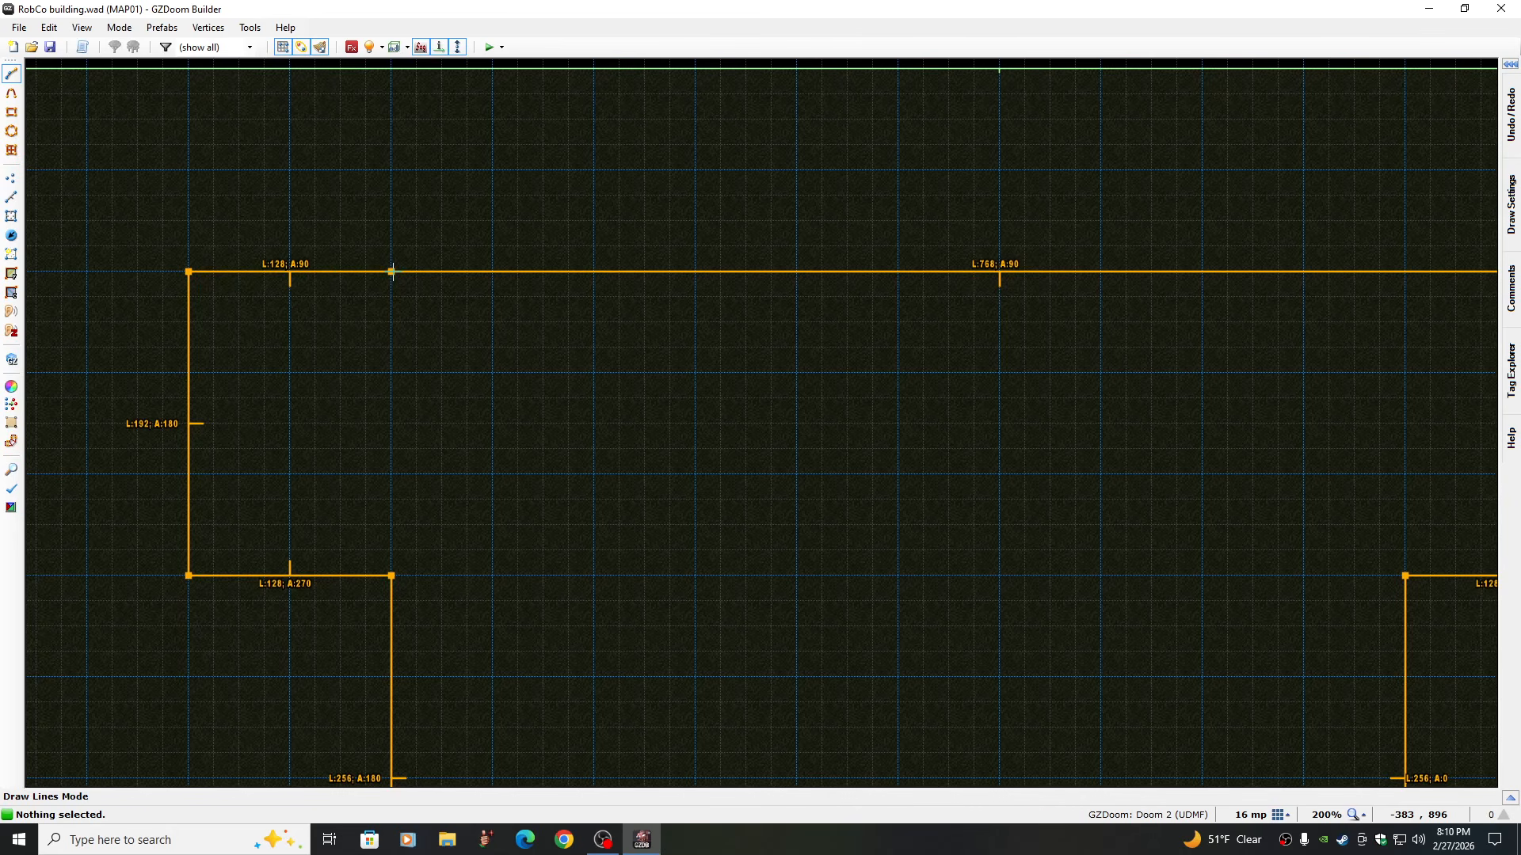
left_click(392, 272)
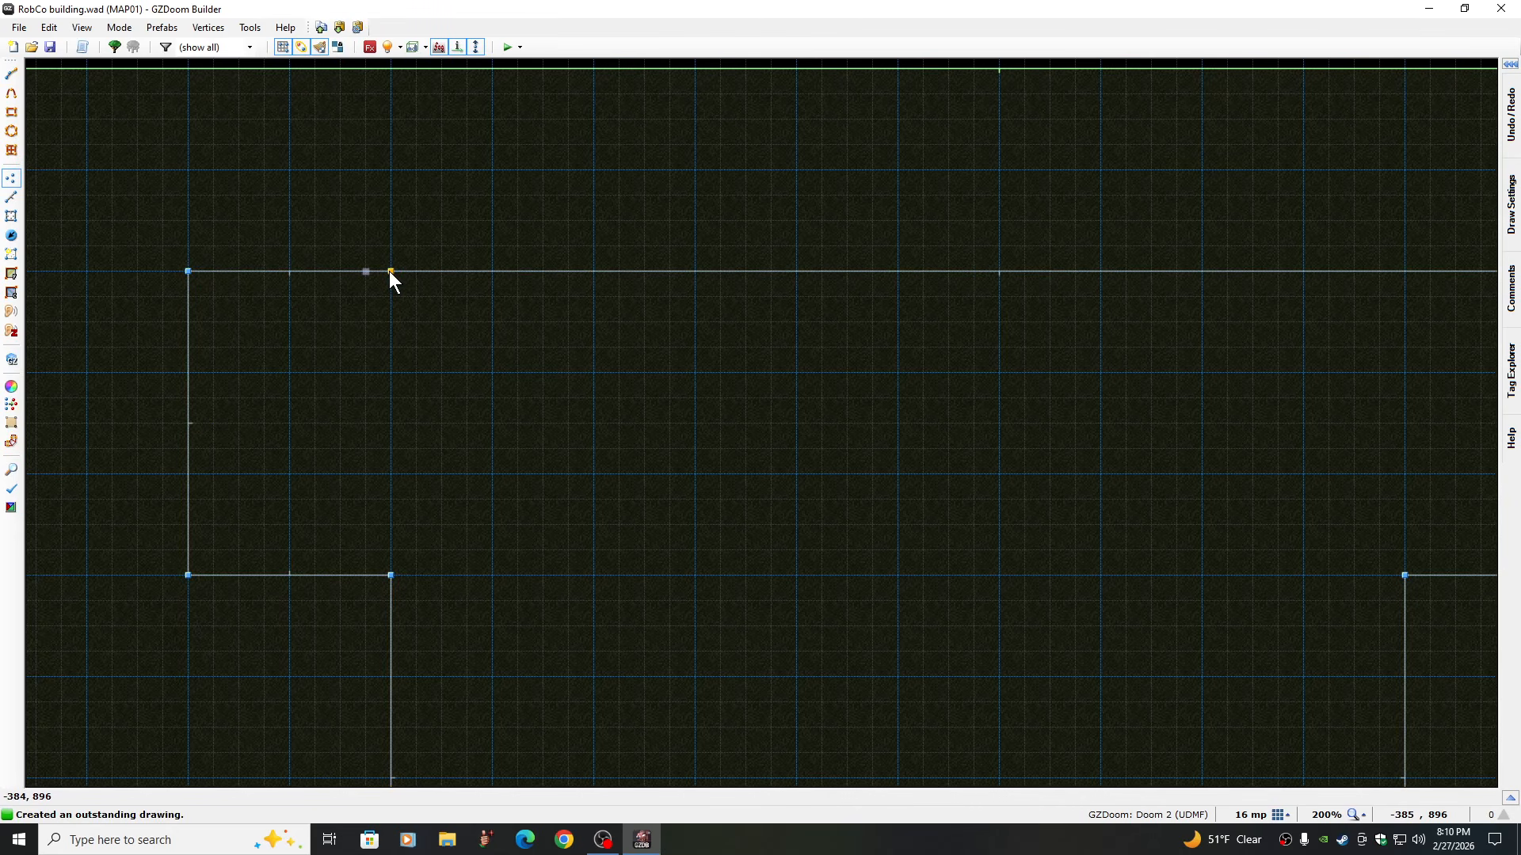
key("Delete")
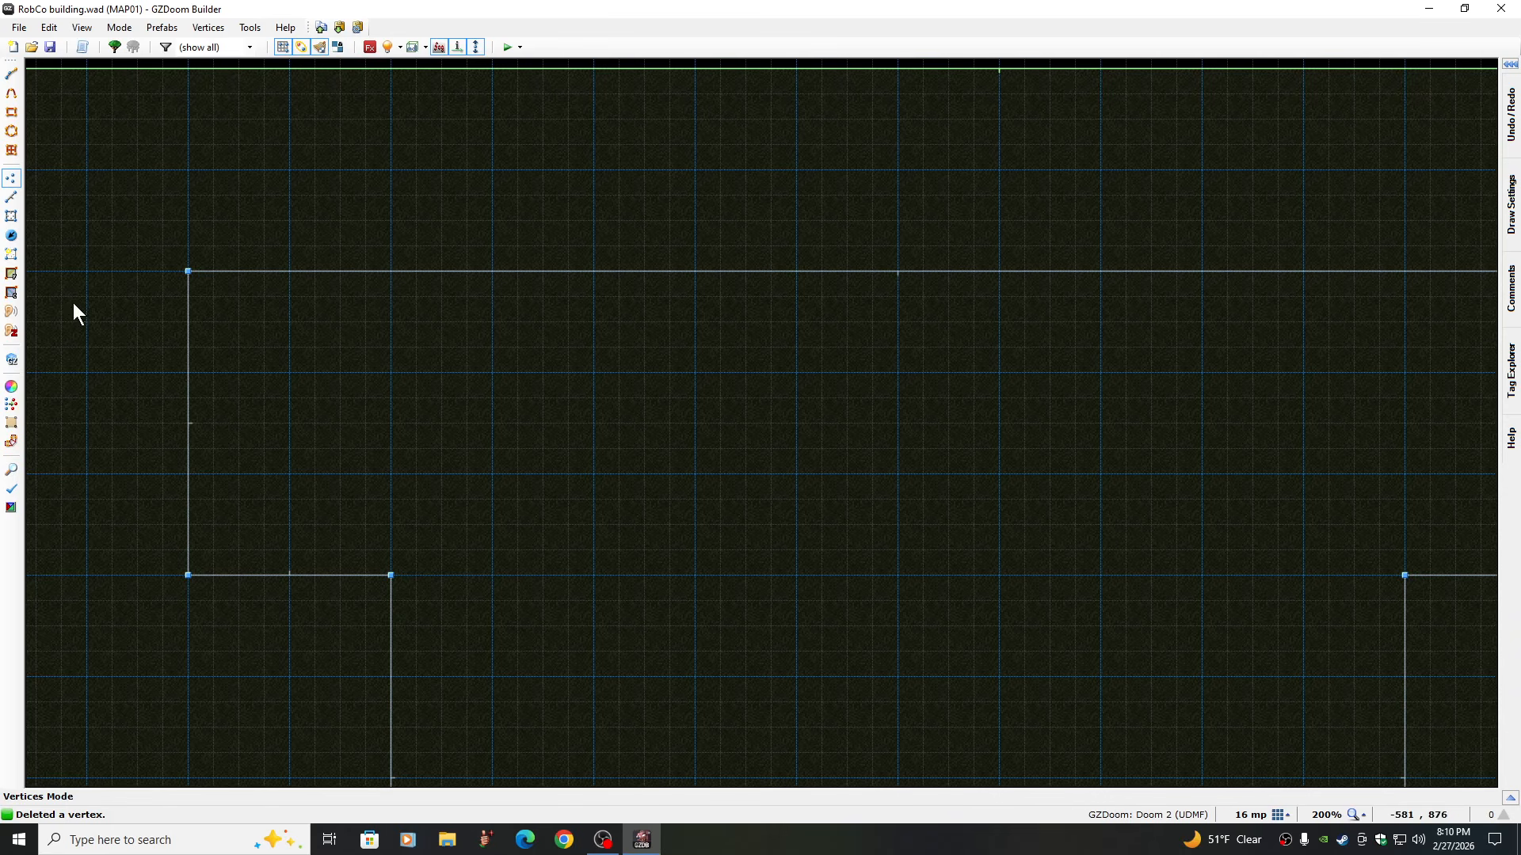
Switch to Linedefs mode at 100% zoom and examine the whole building outline for linedef directions
left_click(11, 198)
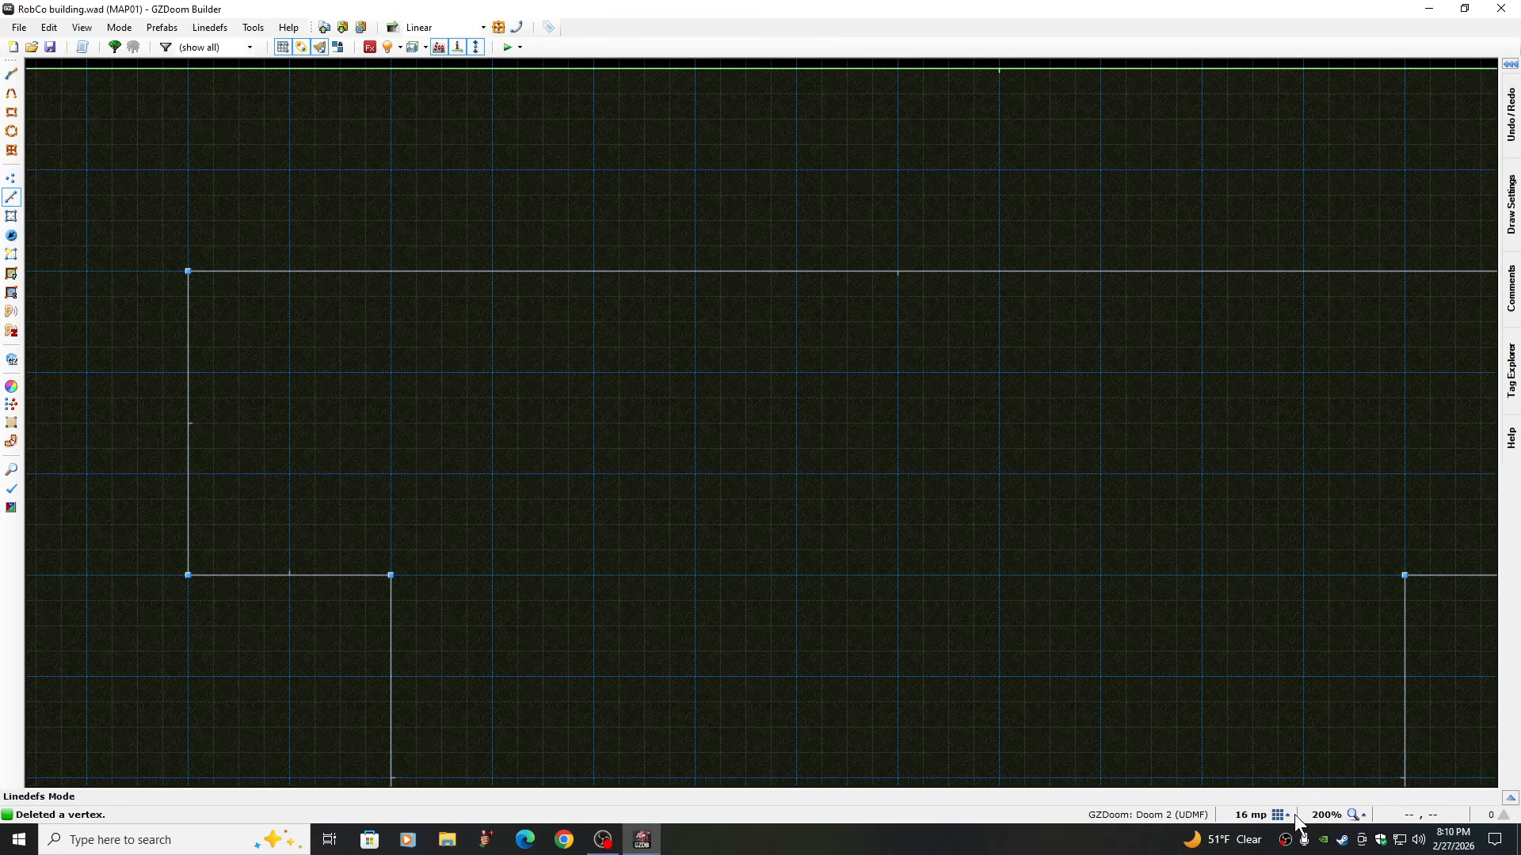
left_click(1353, 815)
left_click(1299, 706)
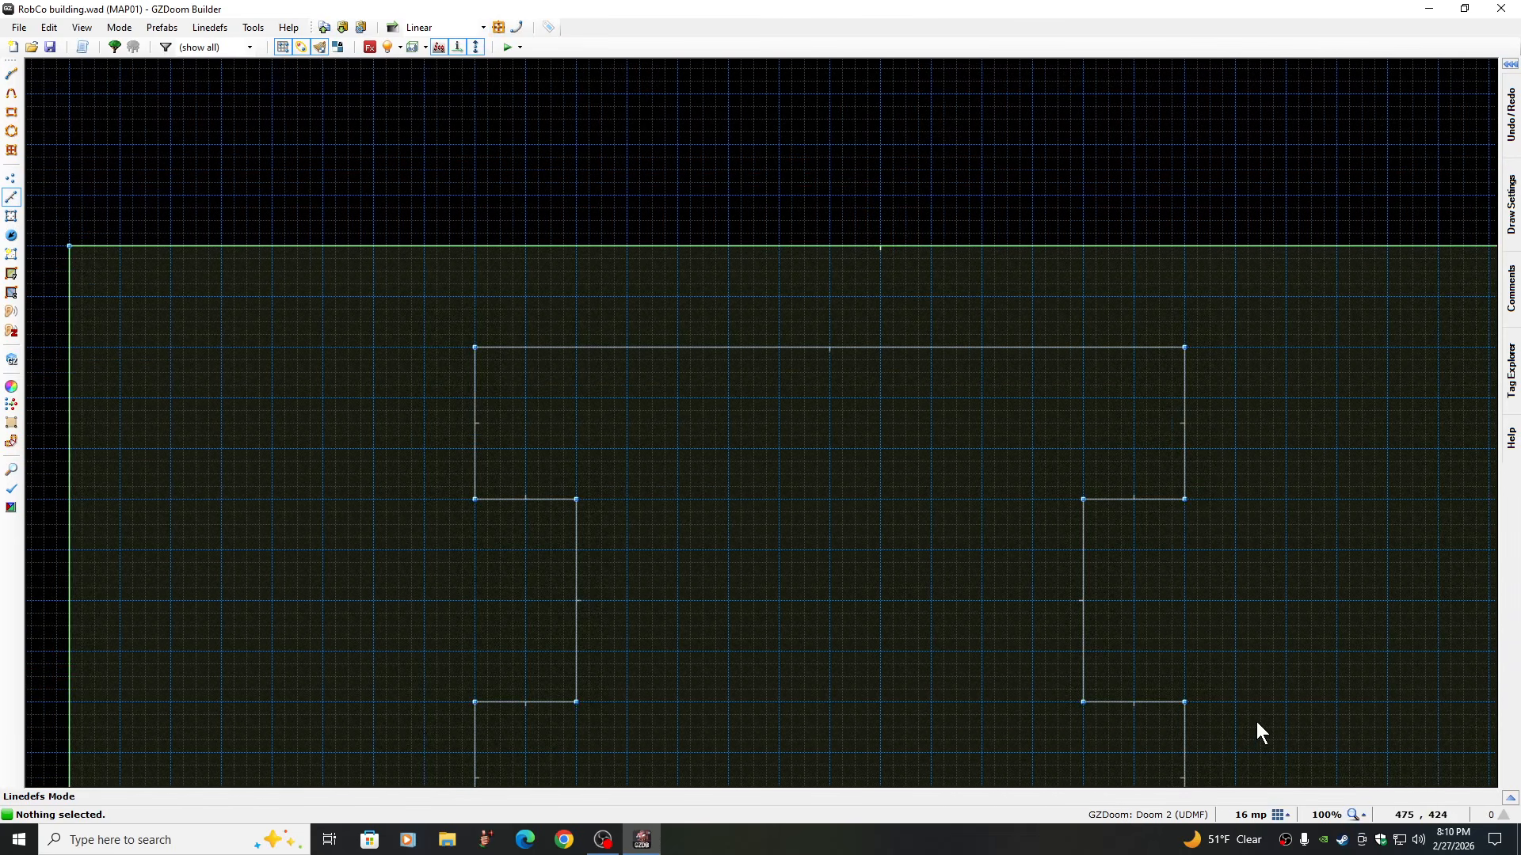
key("Right")
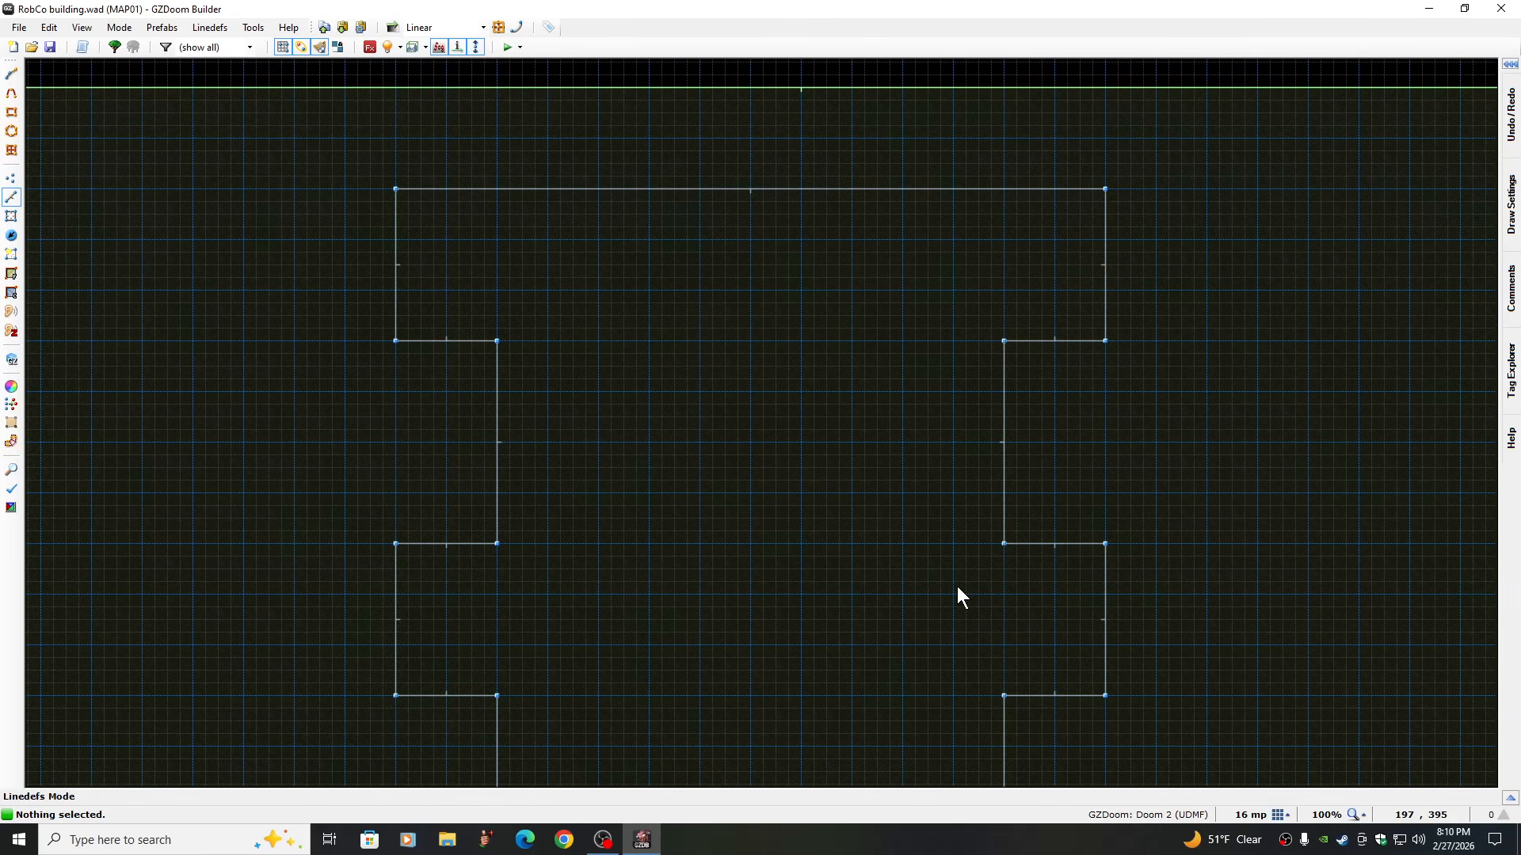
key("Down")
key("Down")
key("Down")
key("Down")
key("Down")
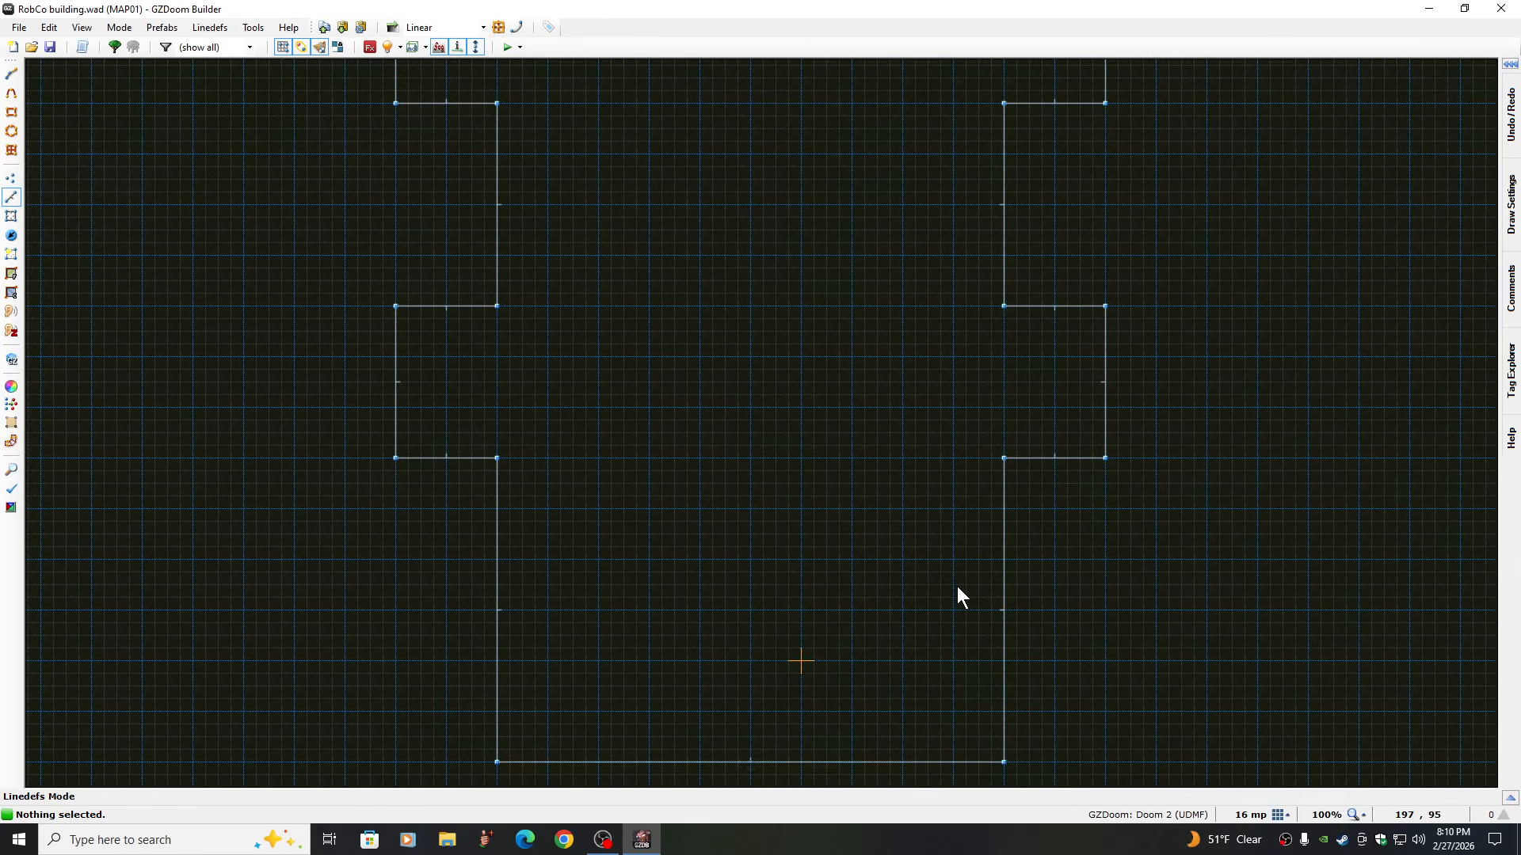
key("Up")
key("Up")
key("Up")
key("Up")
key("Up")
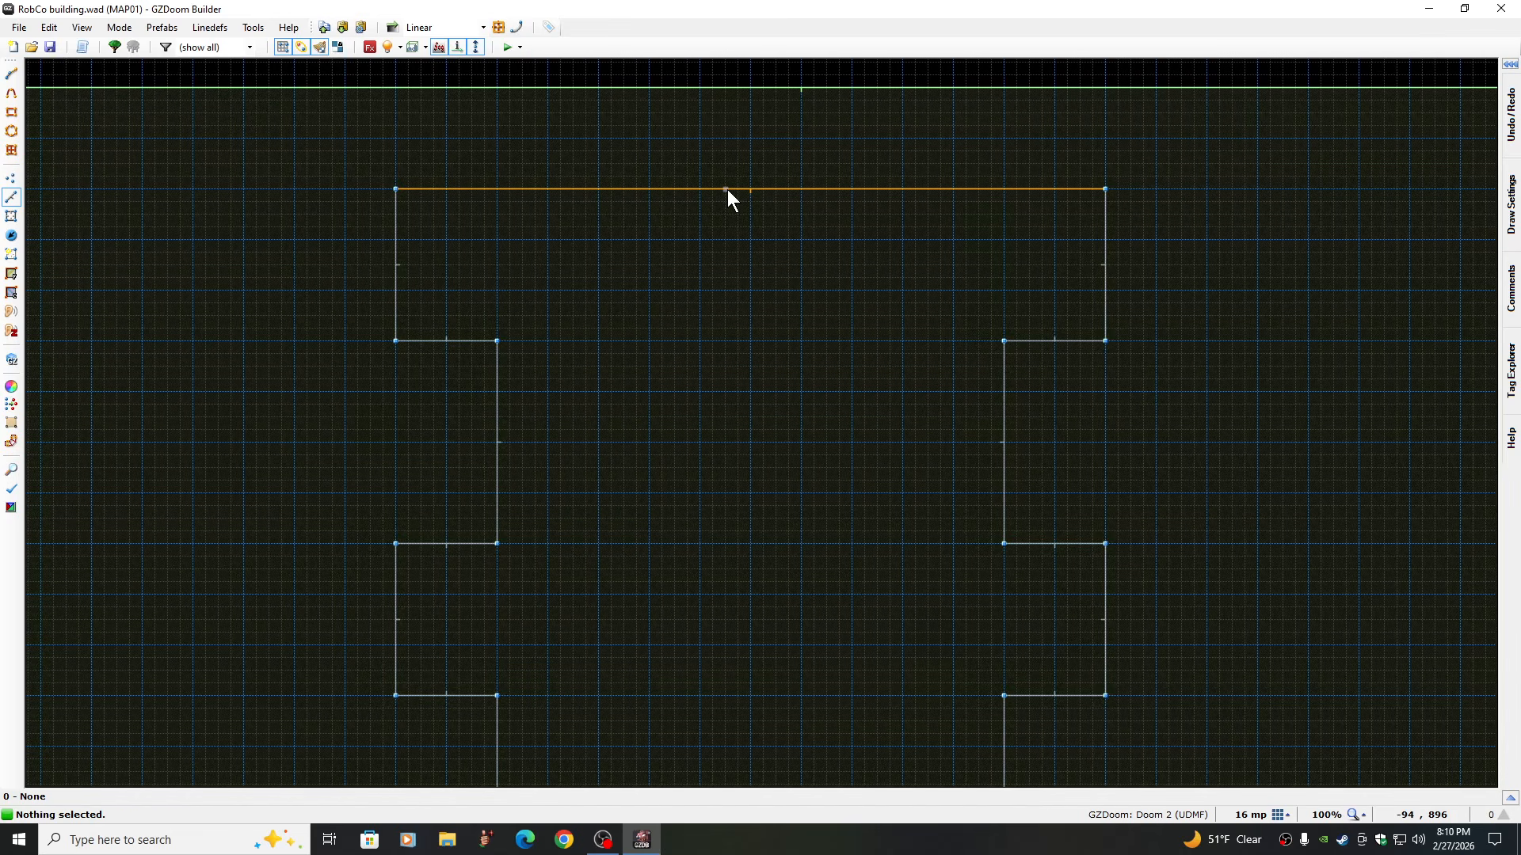
Flip the building's north linedef and the inward-facing linedefs along its upper east side so they face outward
key("f")
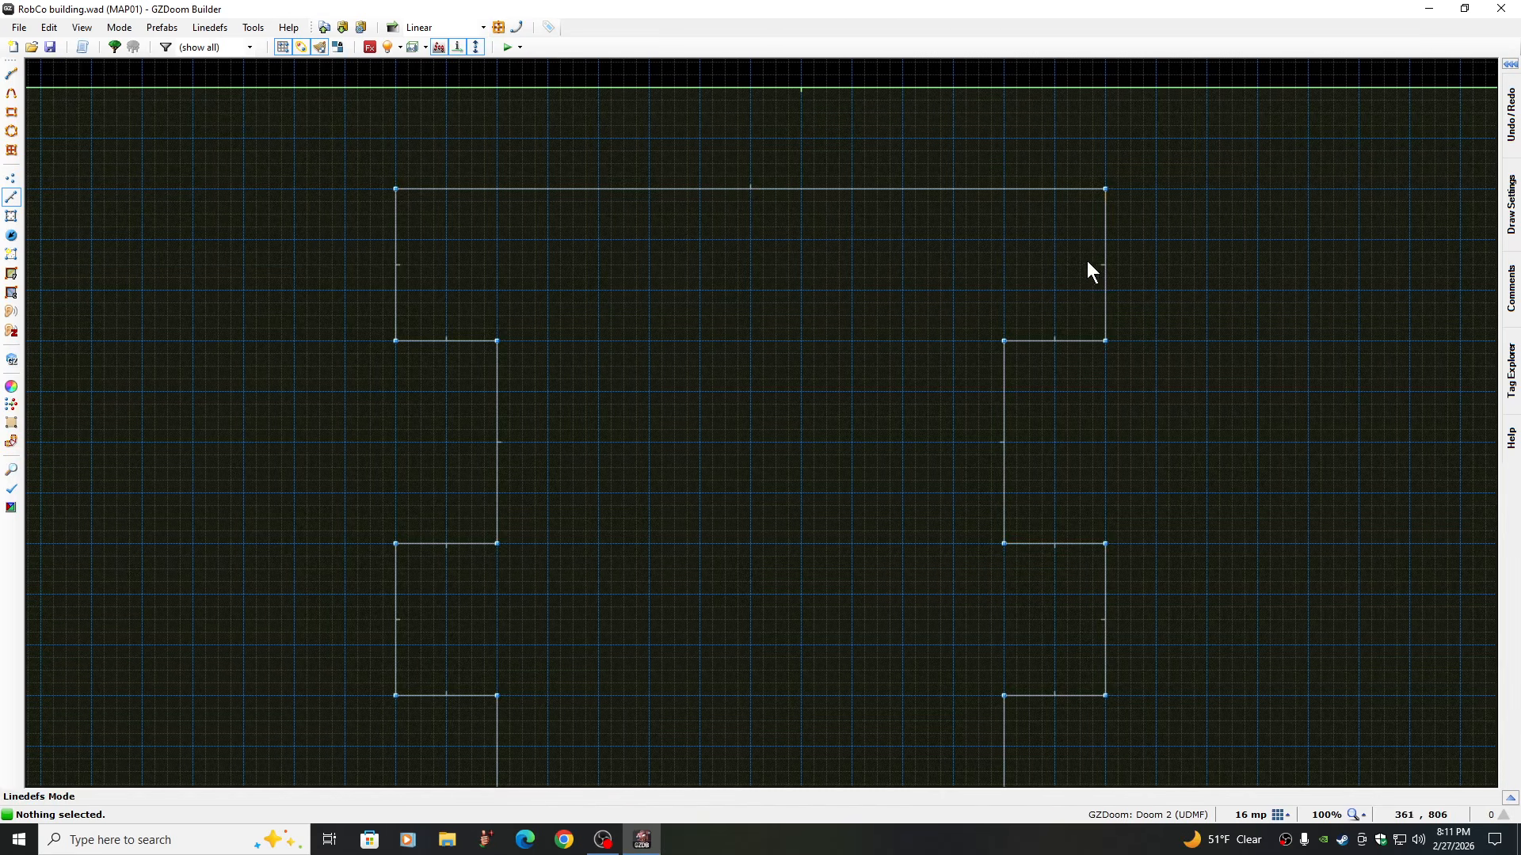
key("f")
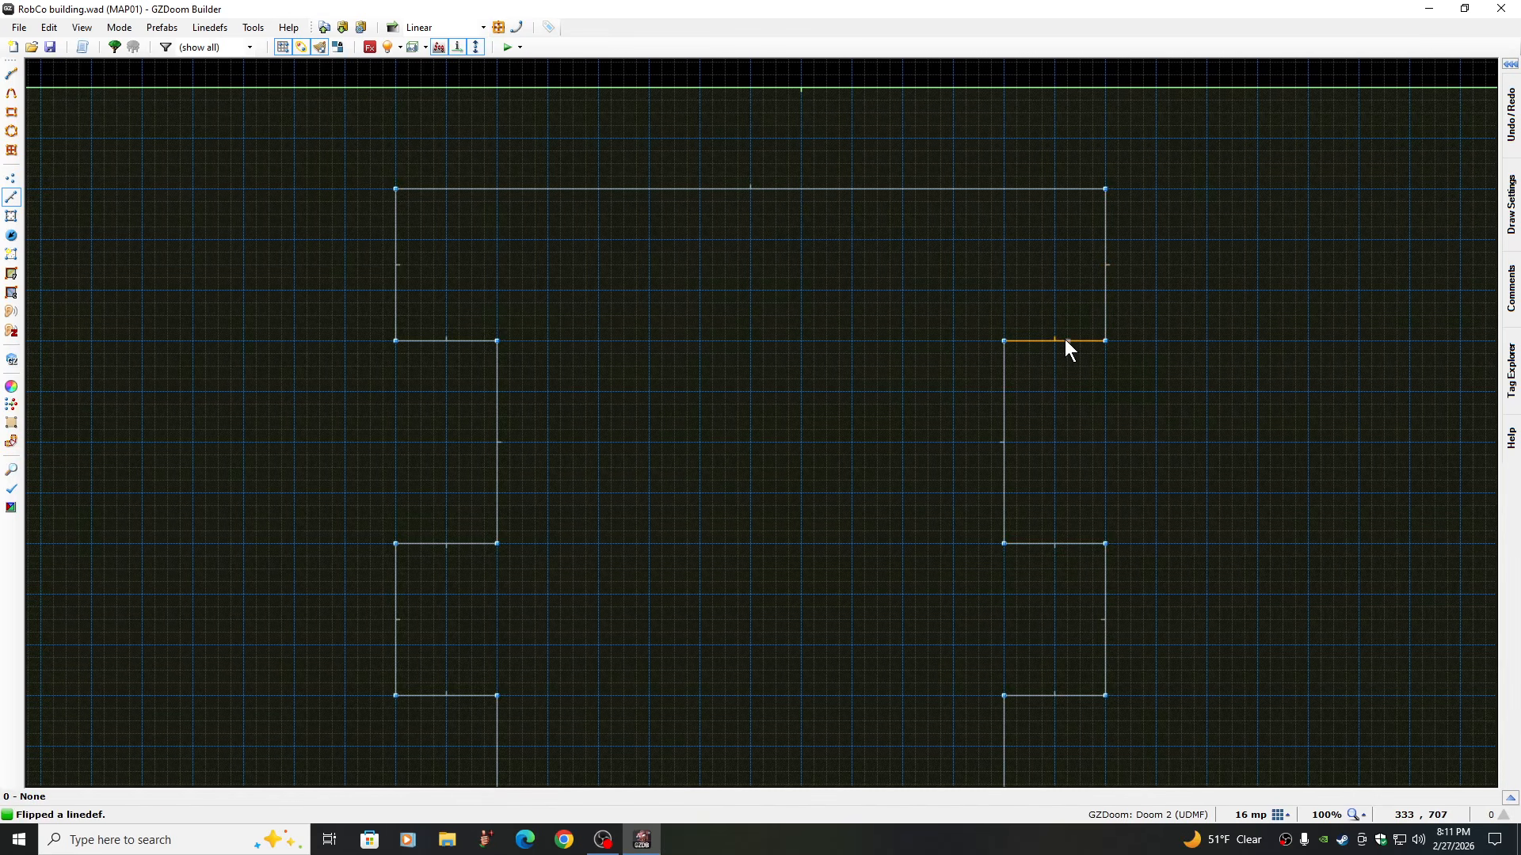
key("f")
key("f")
Flip the inward-facing linedefs along the building's lower east side, south wall and lower west side so they face outward
key("Down")
key("Down")
key("Down")
key("Down")
key("Down")
key("Down")
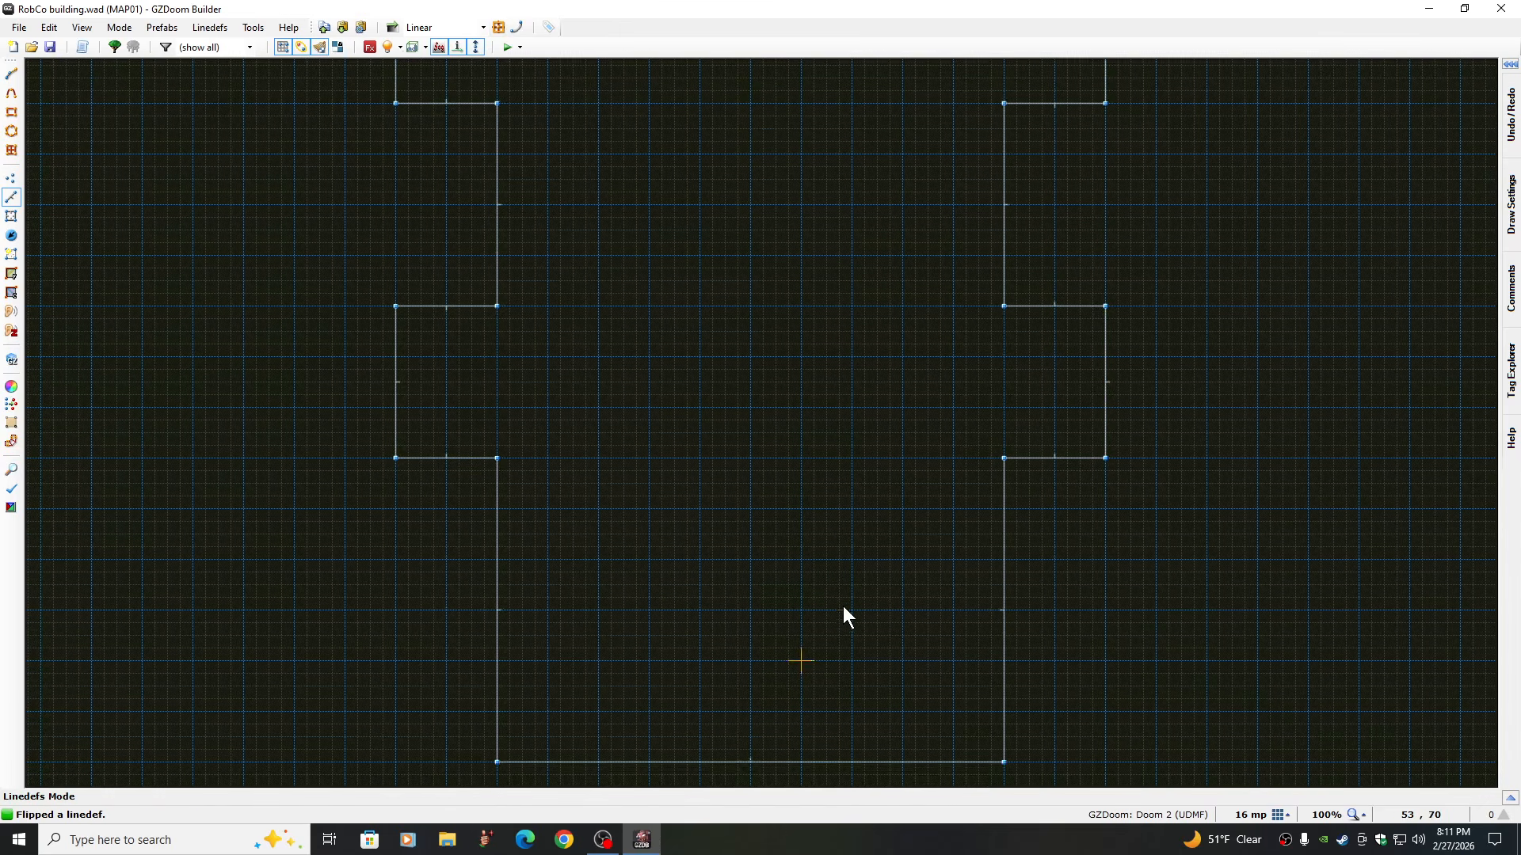
key("f")
key("f")
key("f")
key("f")
key("f")
key("f")
Flip the remaining inward-facing linedefs along the building's upper west side so the whole outline faces outward
key("Up")
key("Up")
key("Up")
key("Up")
key("Up")
key("f")
key("f")
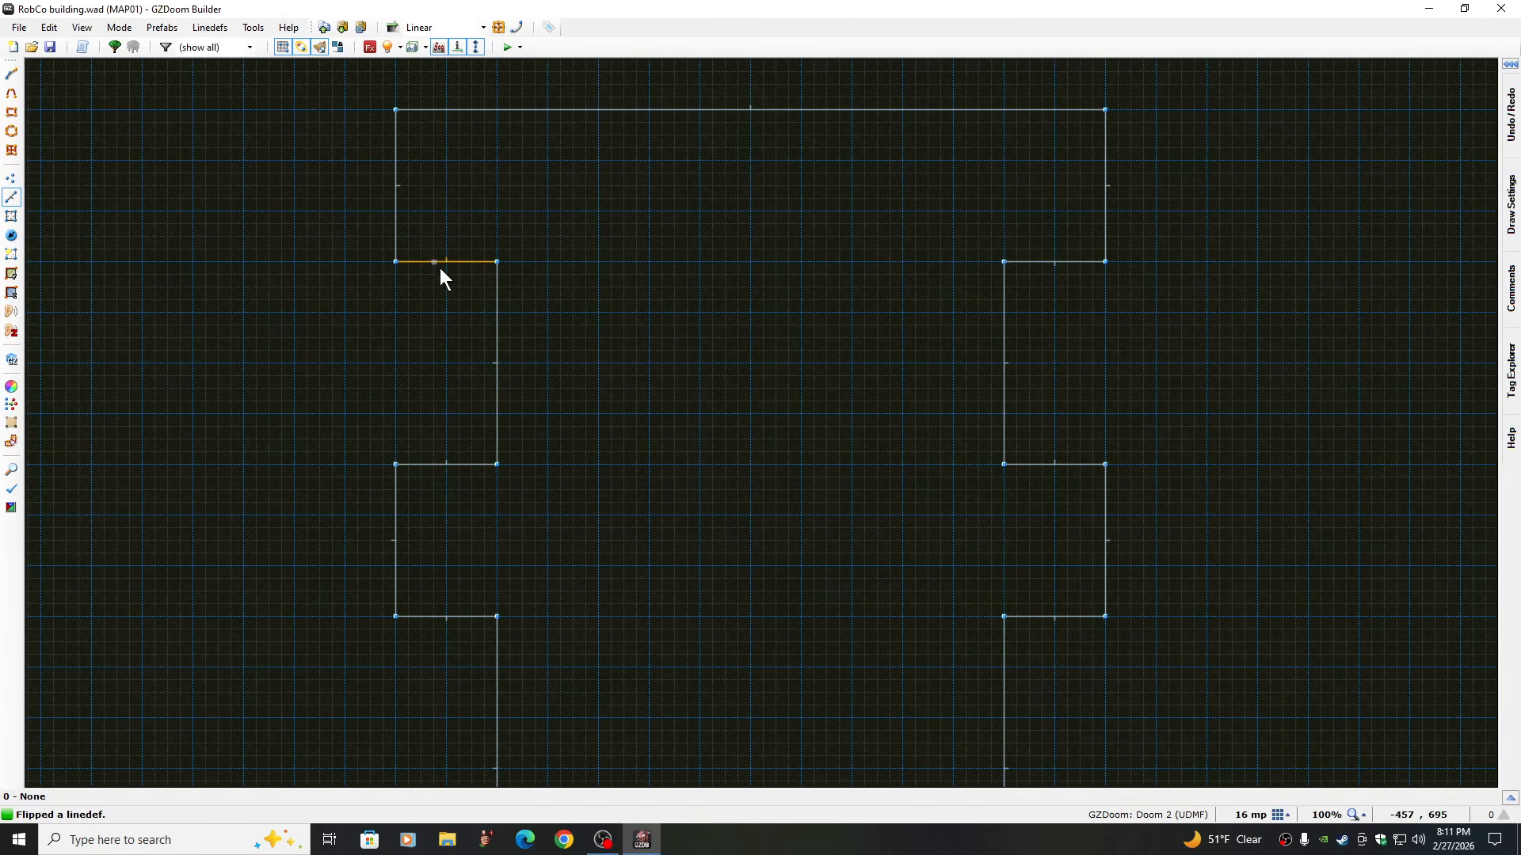
key("f")
left_click(1364, 820)
left_click(1303, 720)
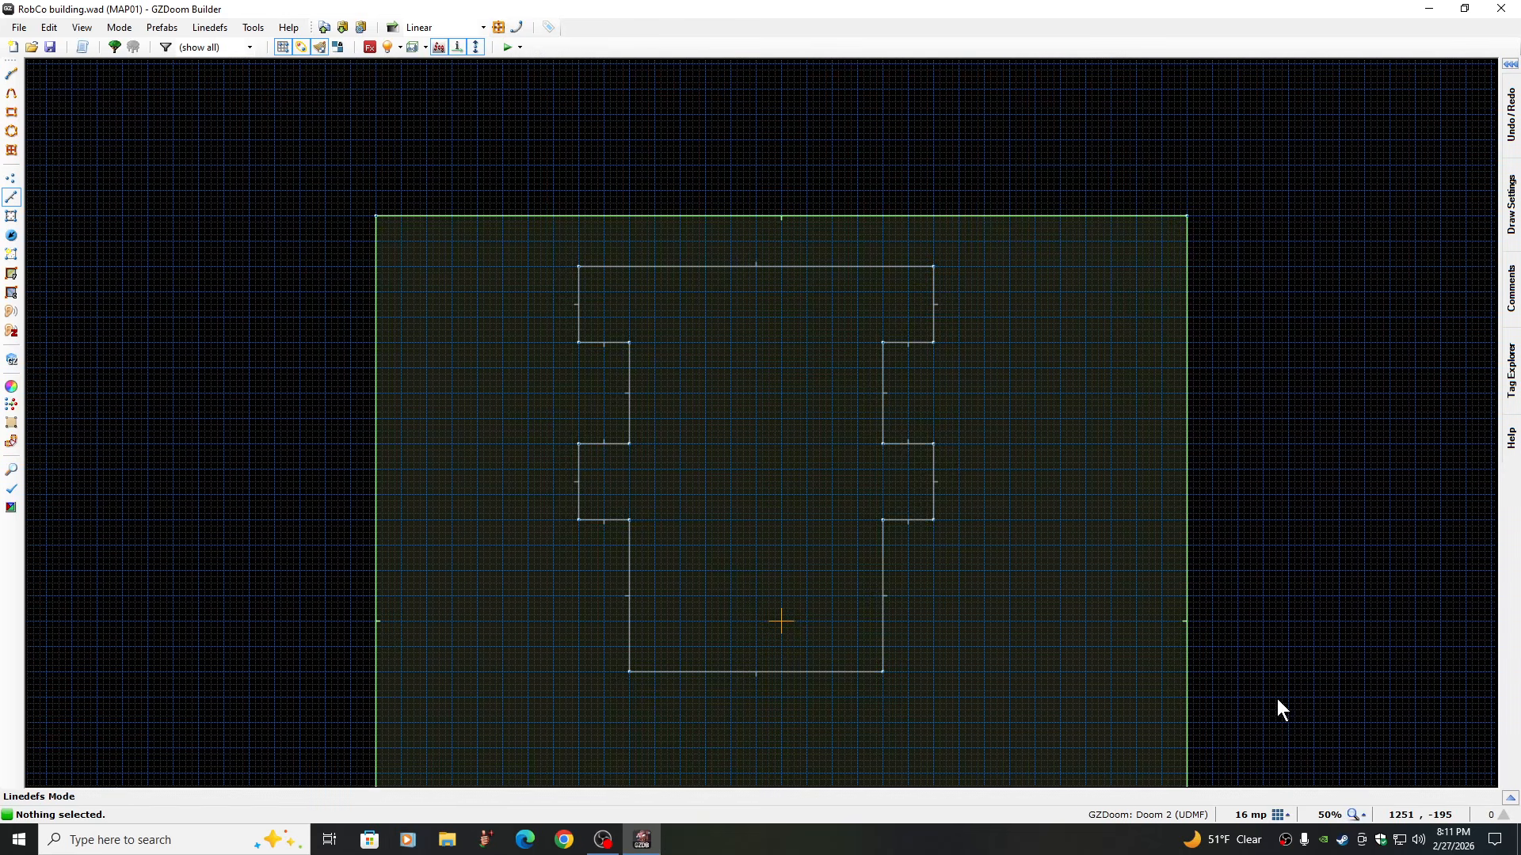
Move the building's south wall linedef 128 units south to y = -256 in Edit Selection mode at 200% zoom
key("Down")
key("Down")
key("Up")
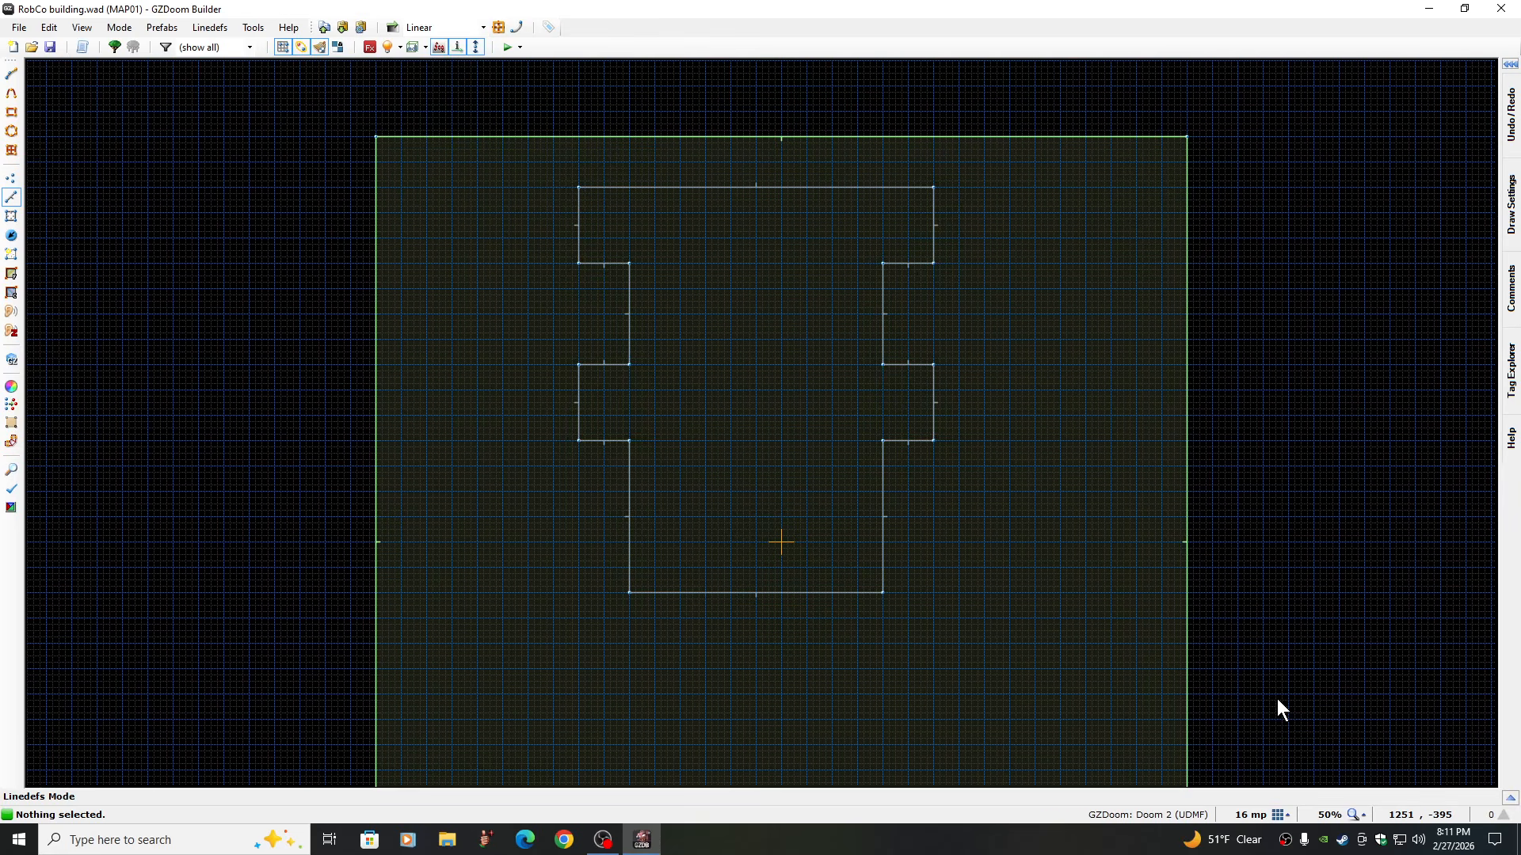
key("Down")
key("Down")
key("Down")
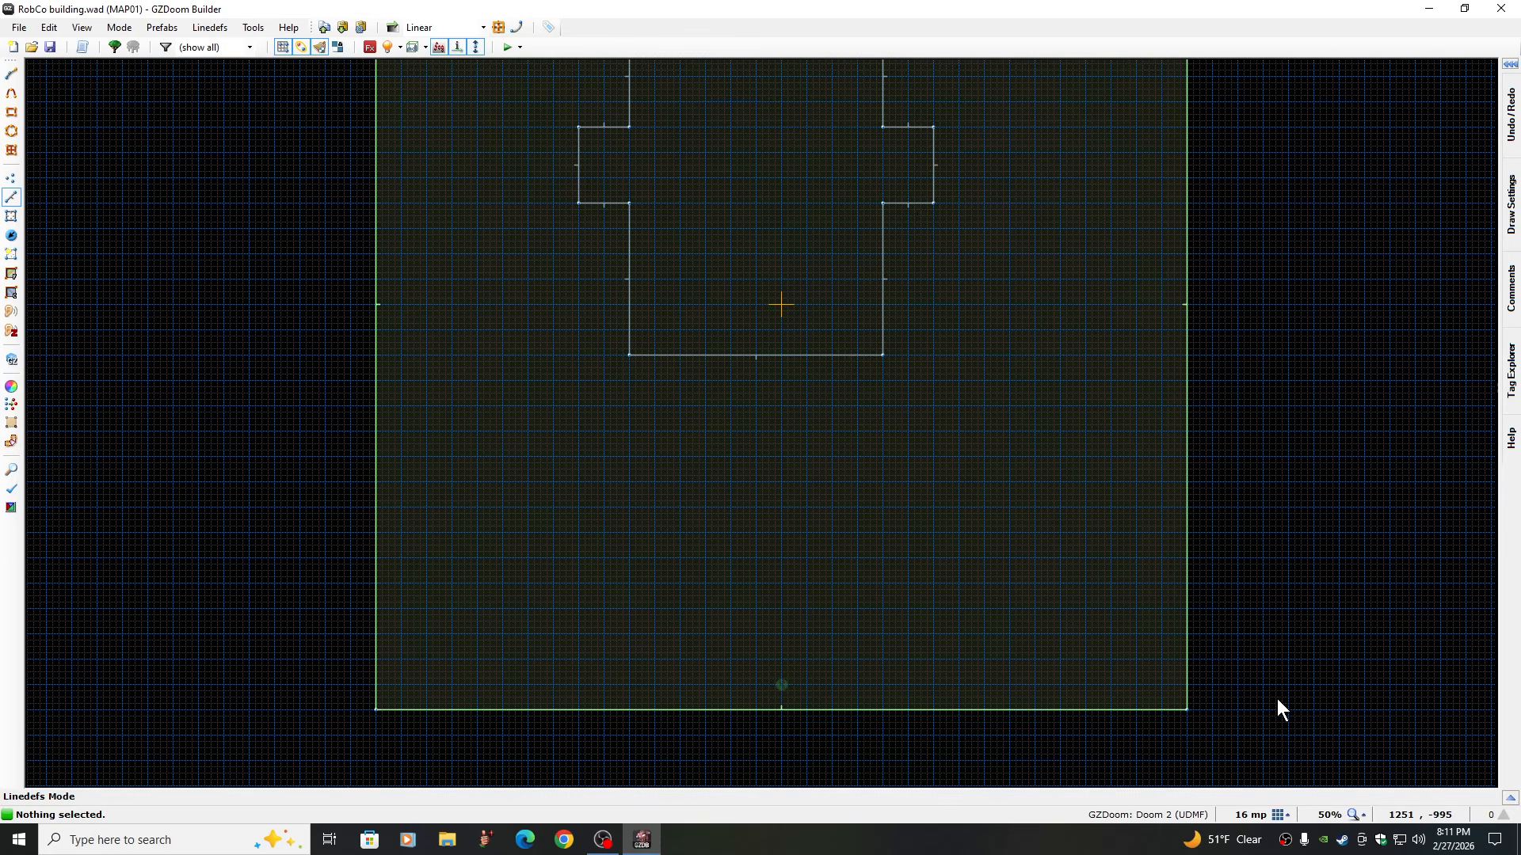
key("Up")
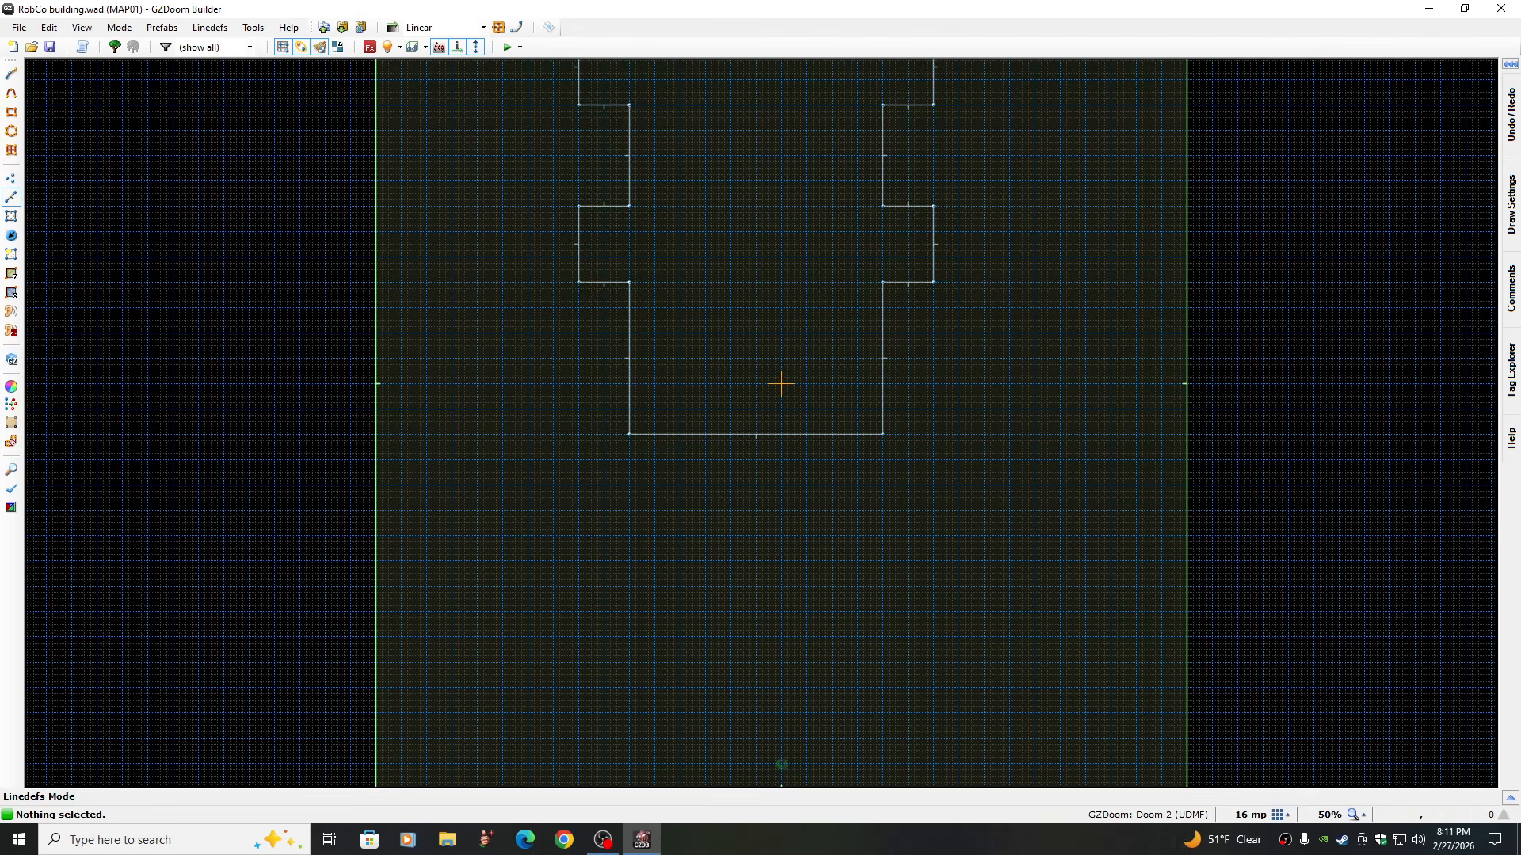
left_click(1359, 814)
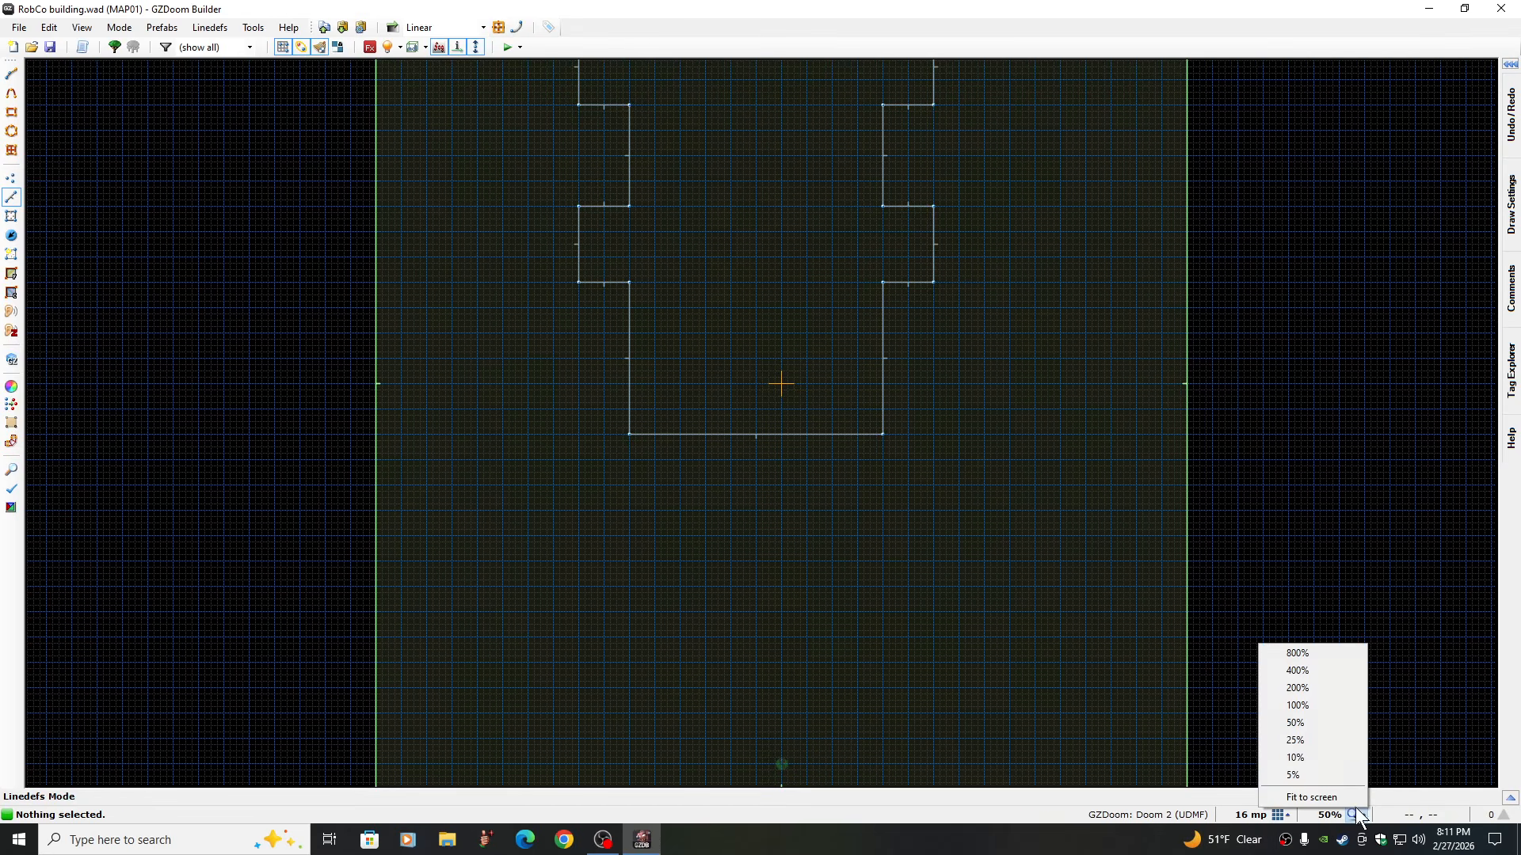
left_click(1295, 688)
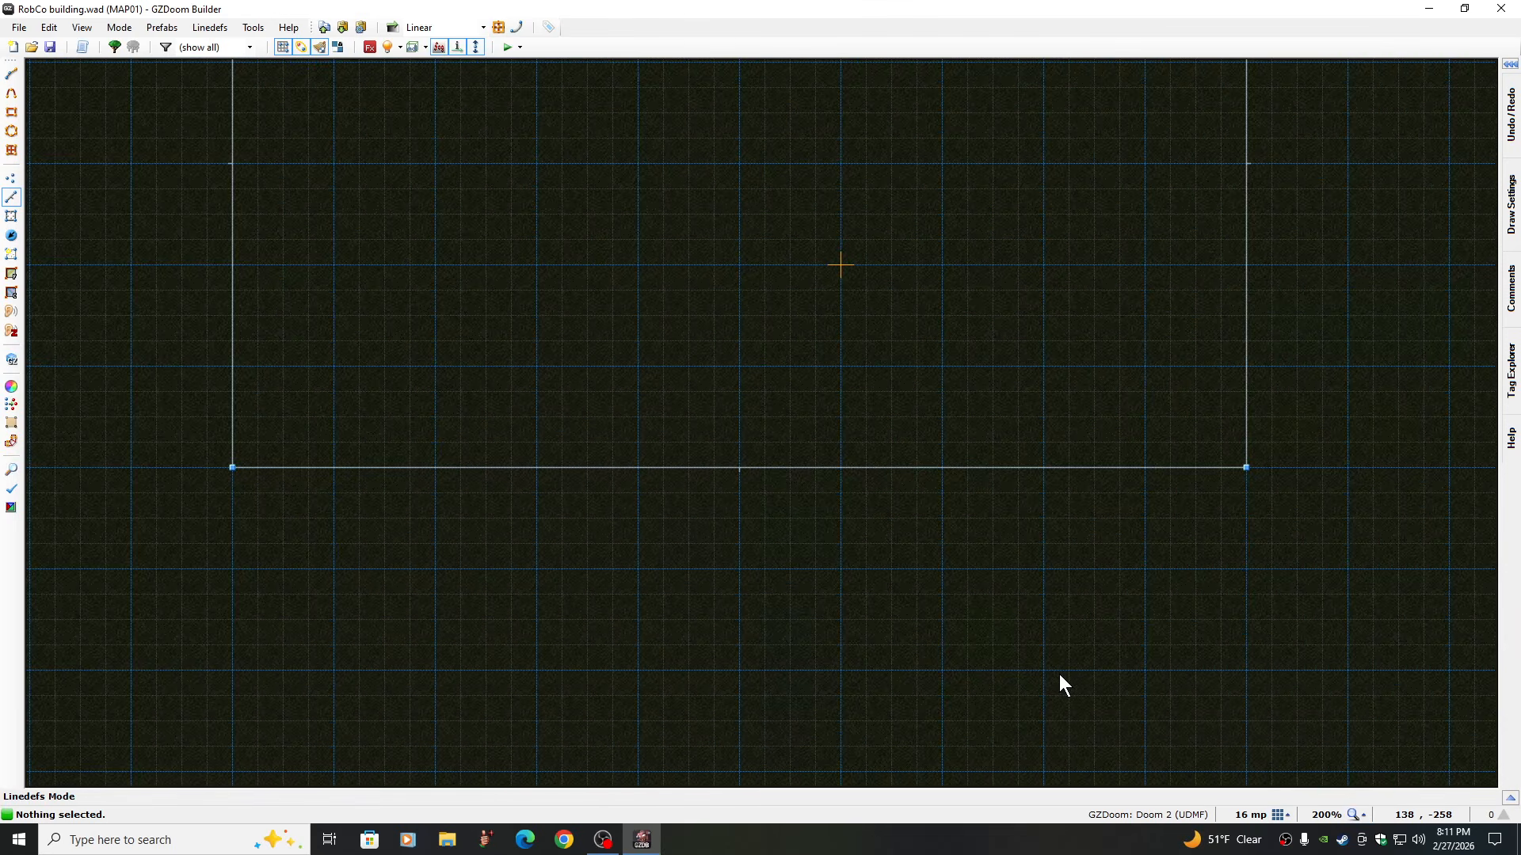
key("Down")
key("Down")
key("Down")
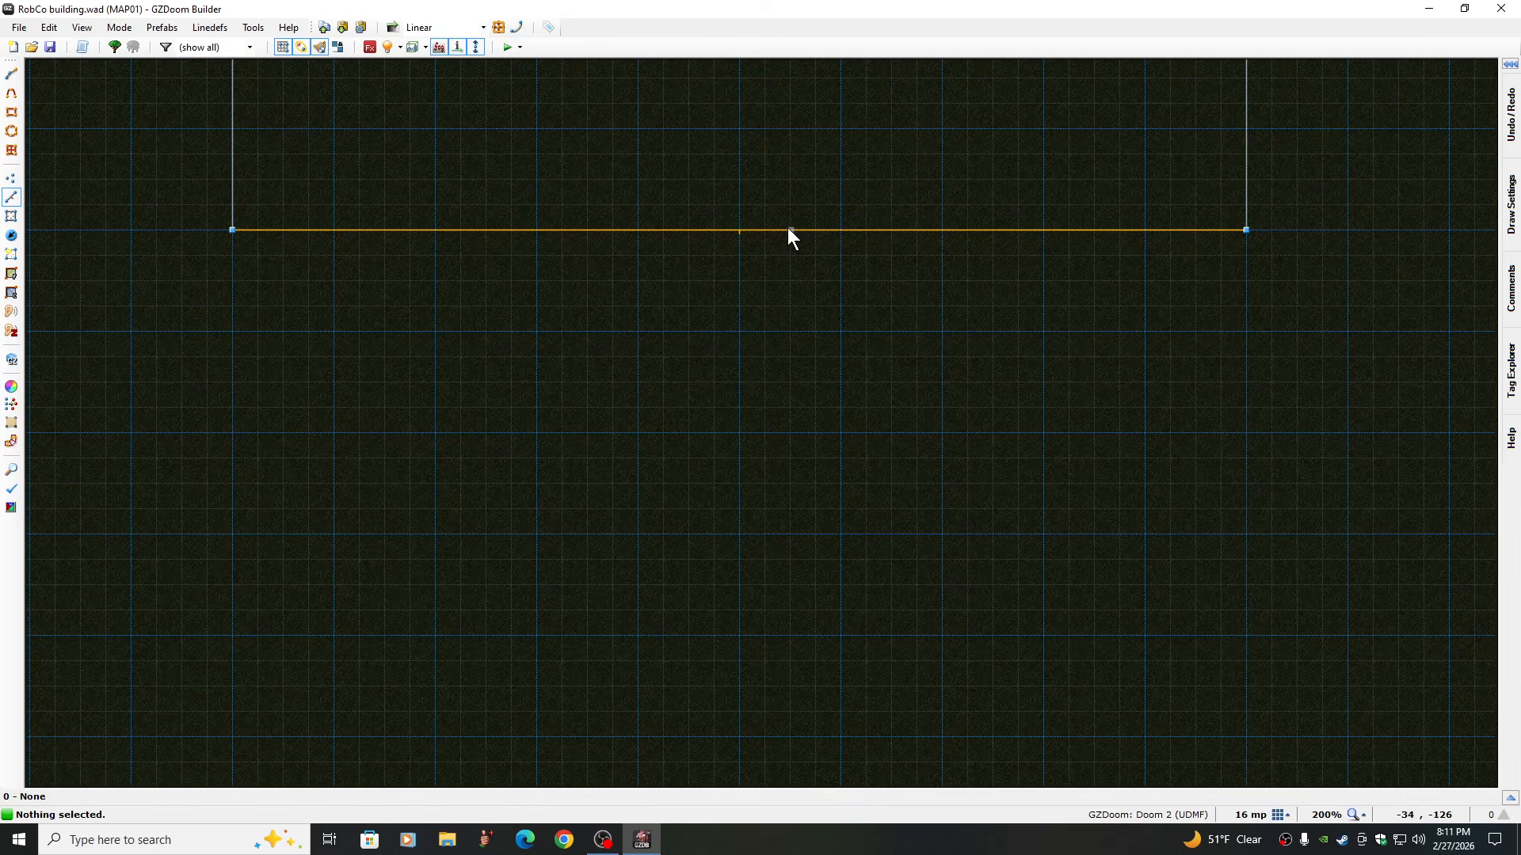
key("e")
left_click_drag(788, 235, 793, 438)
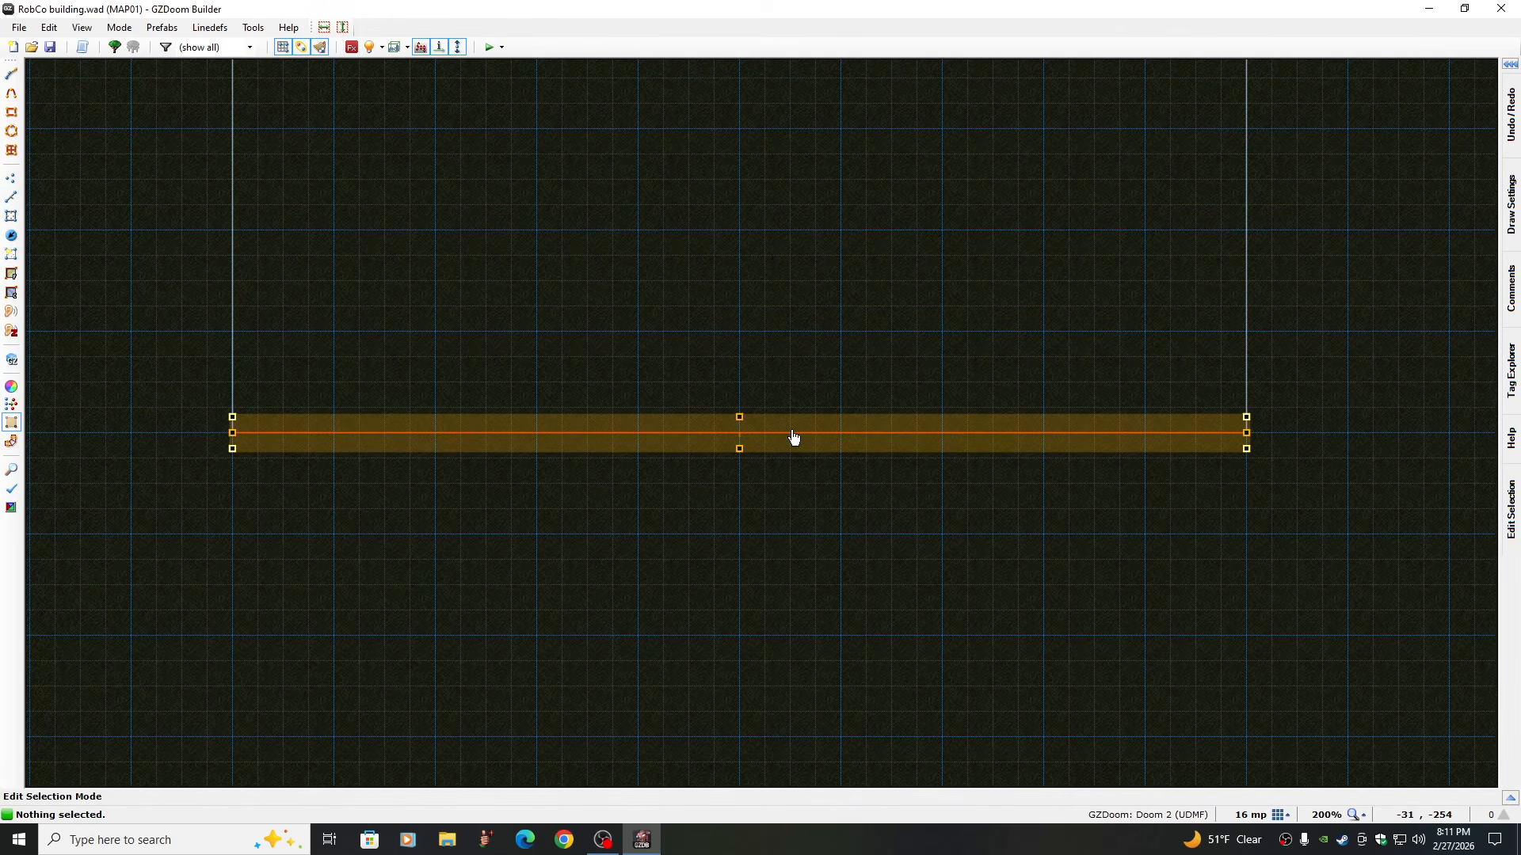
key("Return")
Extend the building by moving its south wall linedef another 128 units south to y = -384
key("Down")
key("Down")
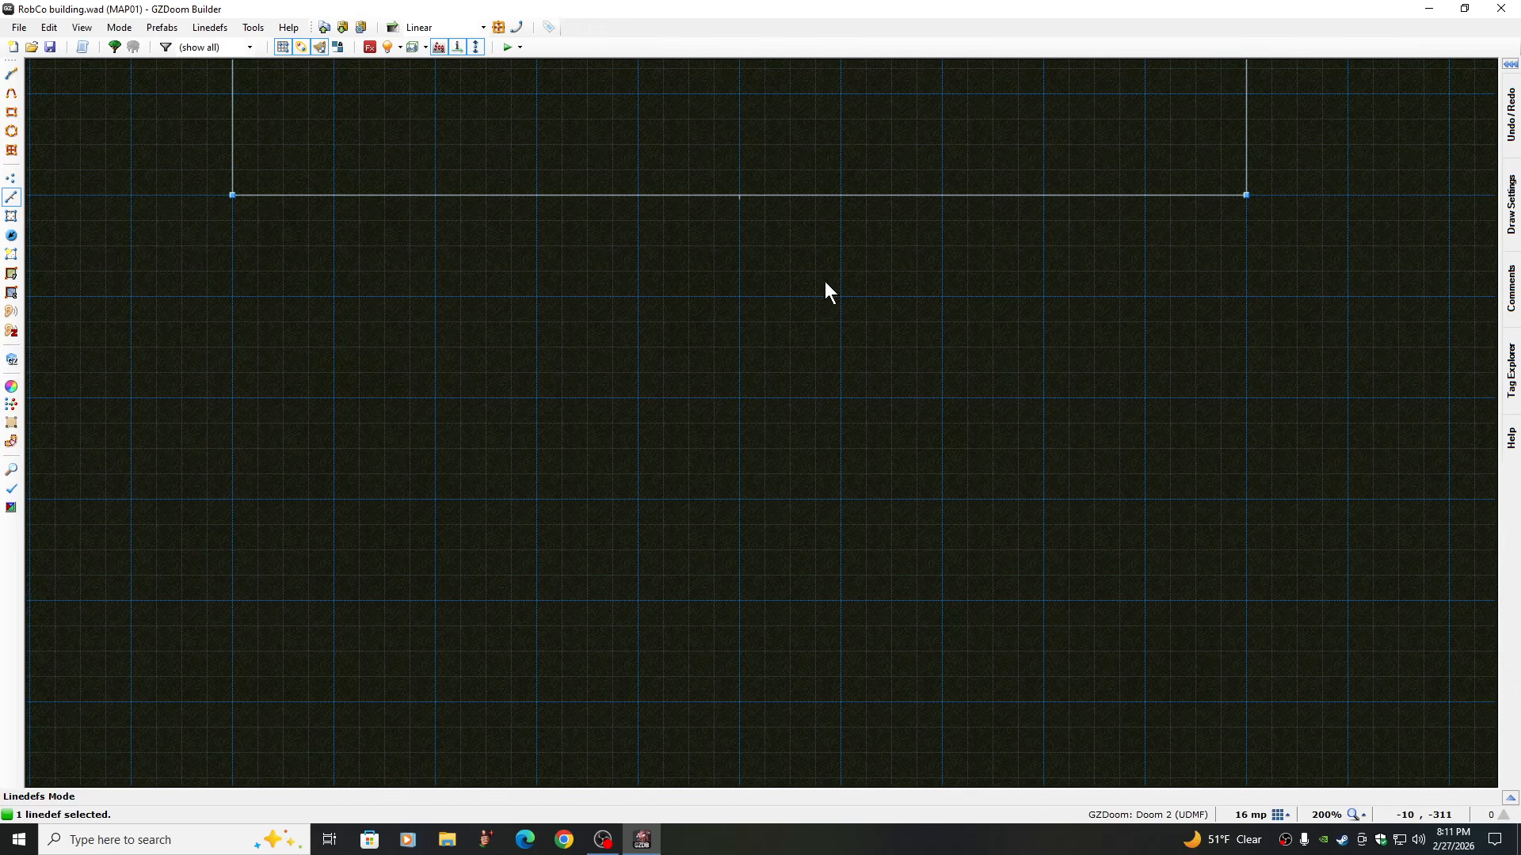
key("e")
left_click_drag(805, 200, 800, 398)
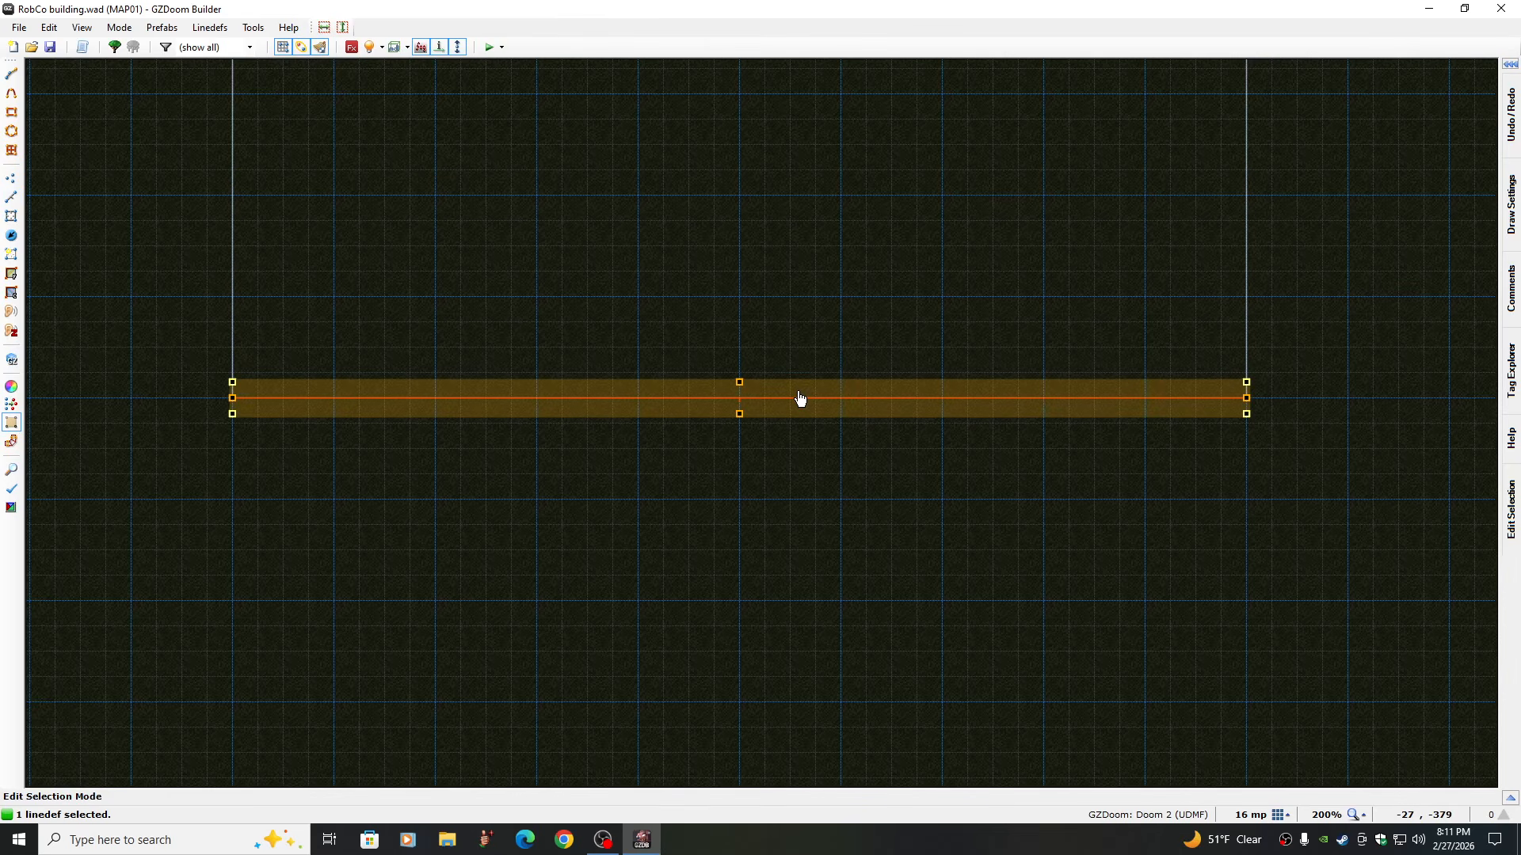
key("Return")
Check the distance from the building to the player start, and move the south wall linedef further south to y = -512
key("Down")
key("Down")
key("Down")
key("Down")
key("Down")
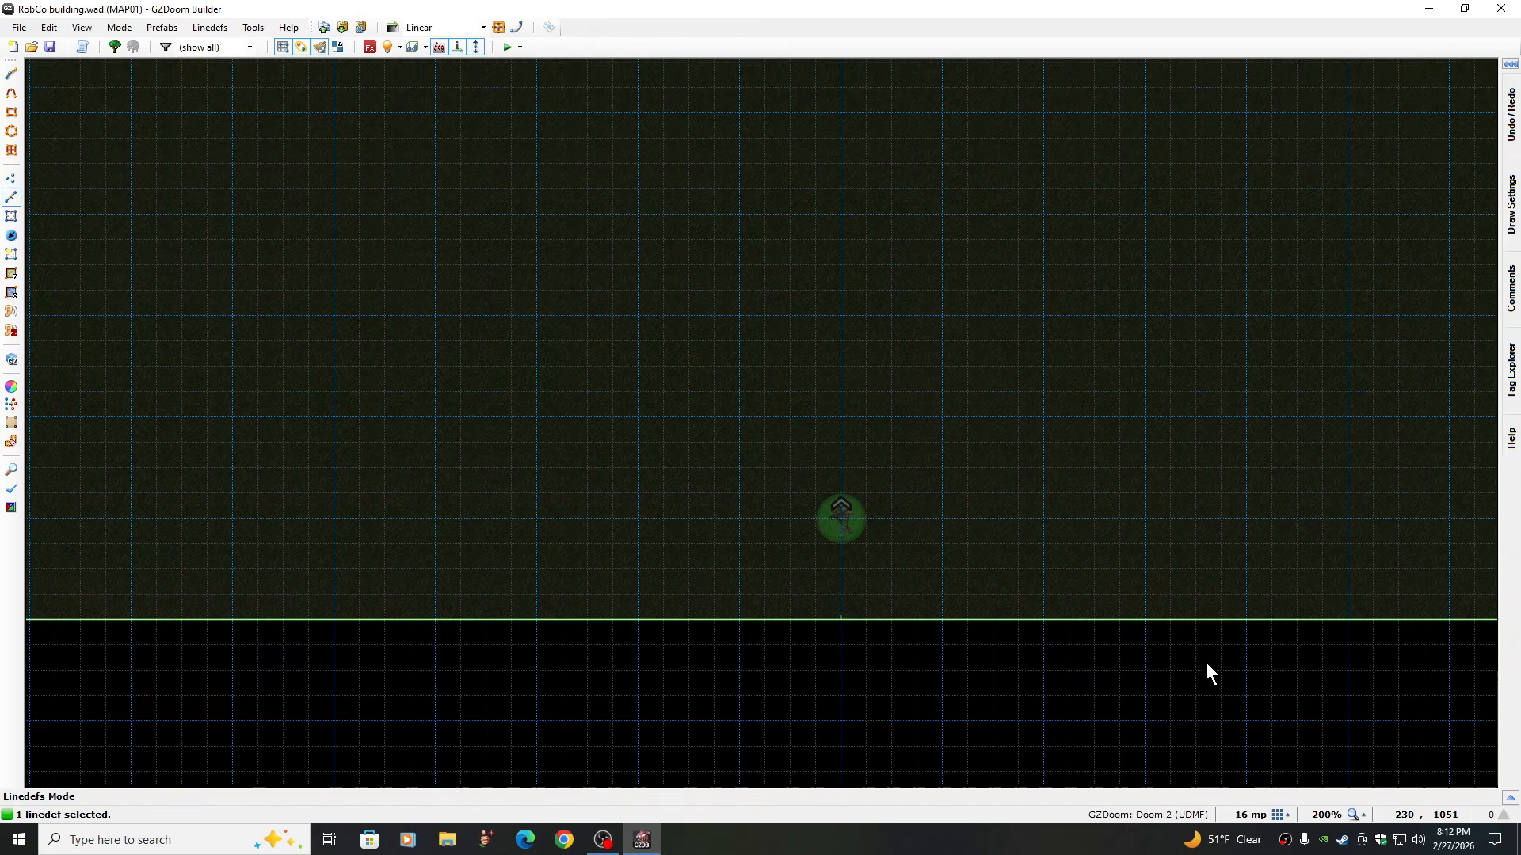
key("Up")
key("Up")
key("Up")
key("Up")
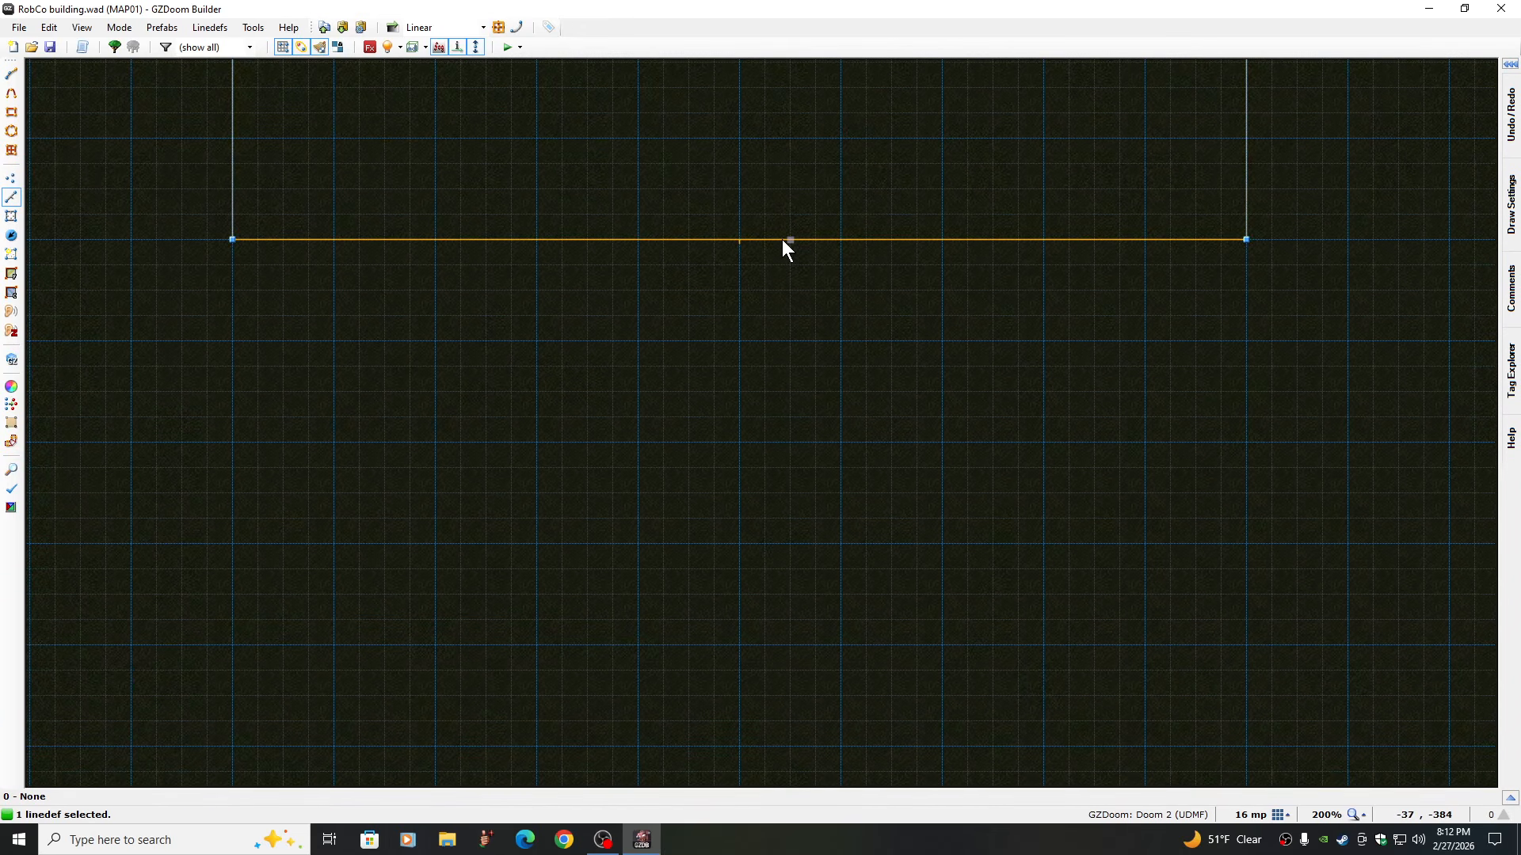
left_click_drag(782, 239, 775, 441)
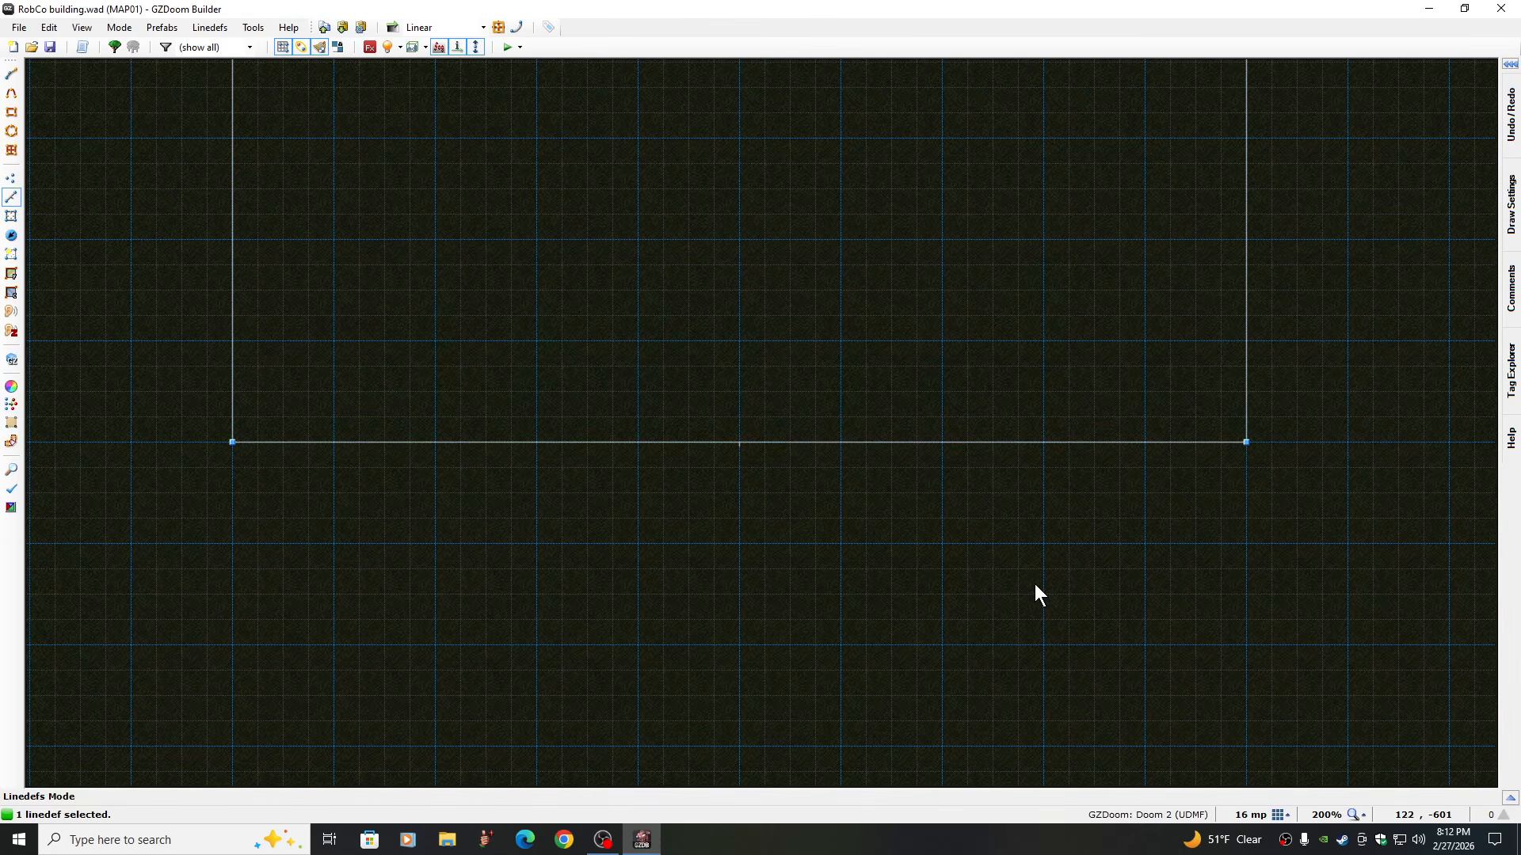
Examine the building's lengthened side walls from the south wall northward
key("Up")
key("Up")
key("Up")
key("Up")
key("Up")
key("Up")
key("Up")
key("Up")
key("Up")
key("Up")
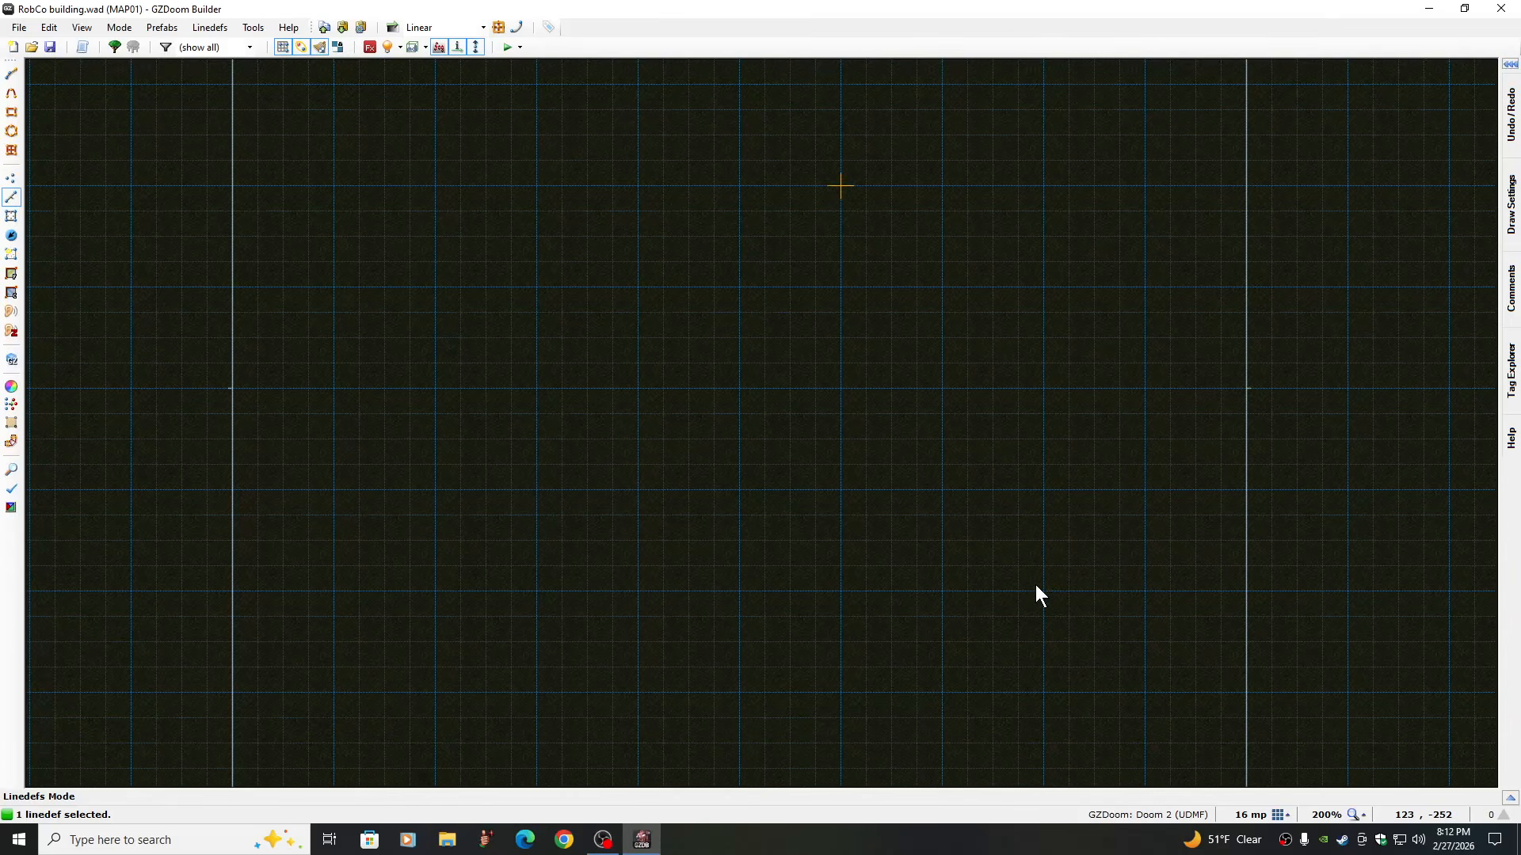
Move the south edge of the building's lower east wing 128 map units south
key("Up")
key("Up")
key("Up")
key("Up")
key("Up")
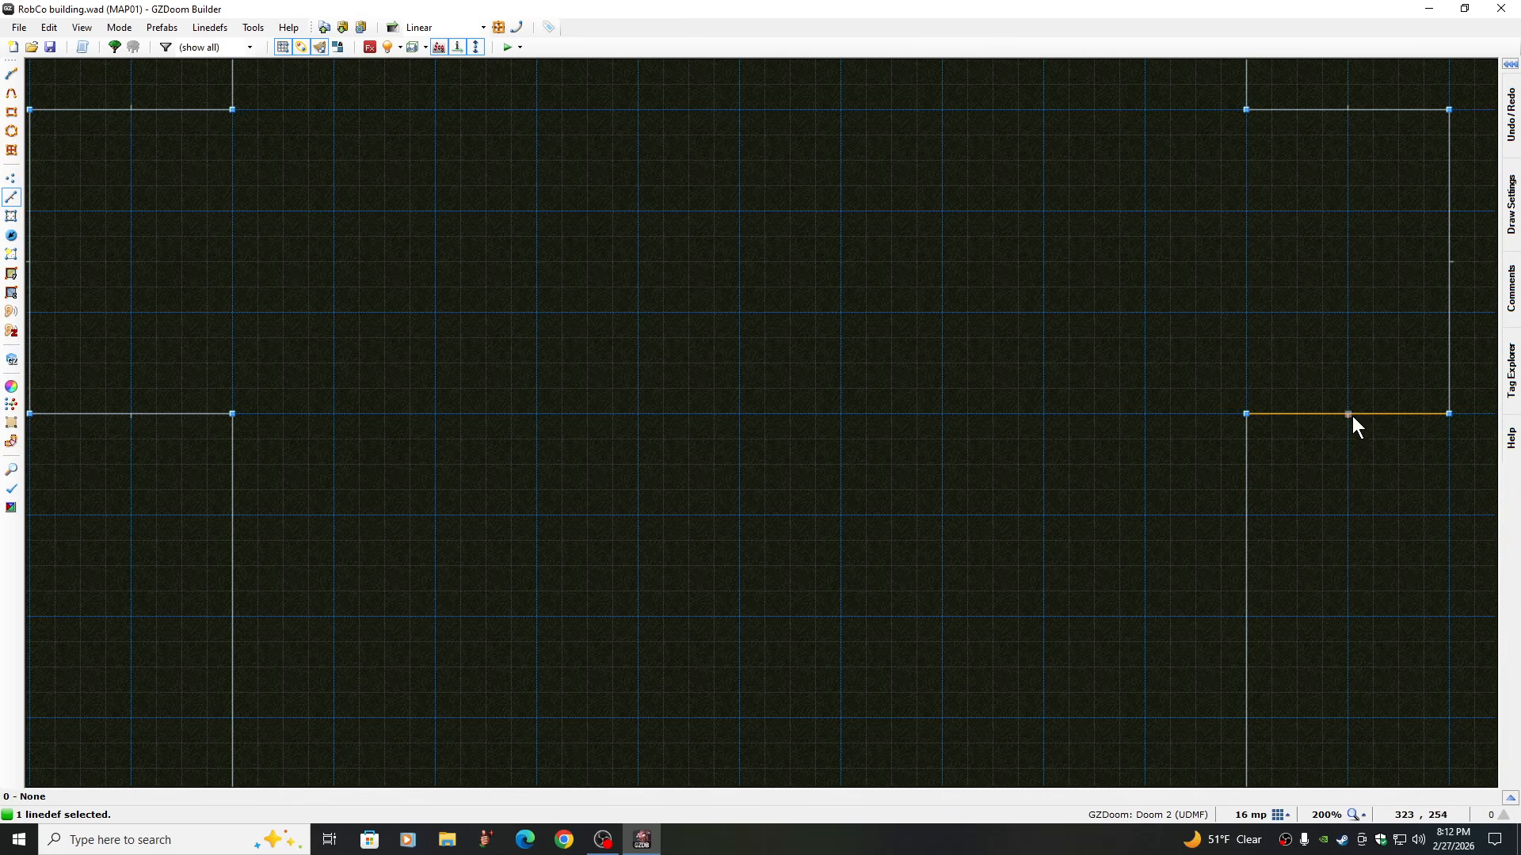
key("e")
left_click_drag(1351, 413, 1340, 619)
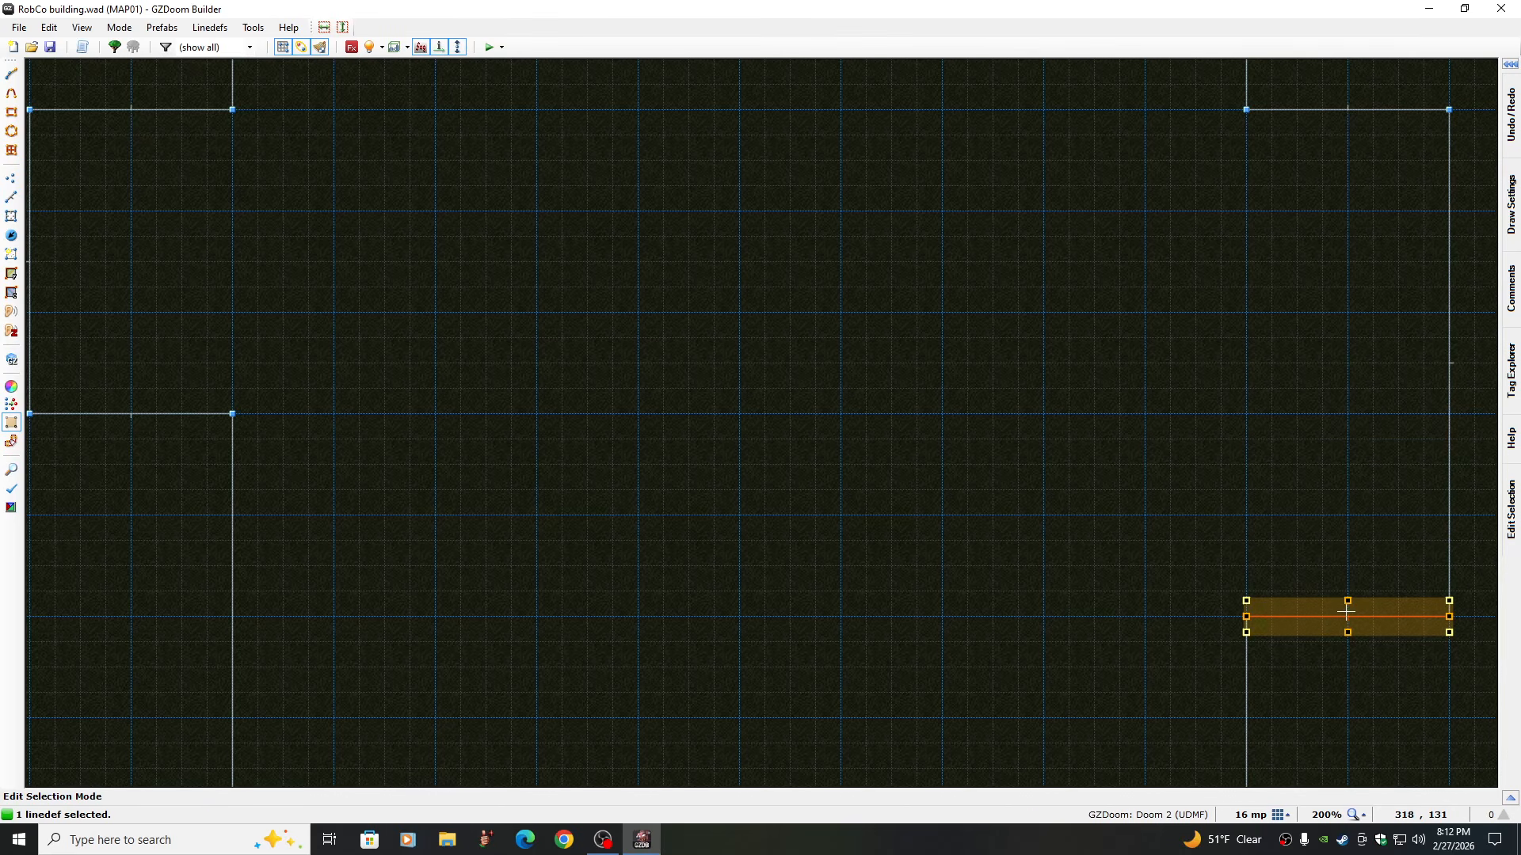
key("Return")
Move the south edge of the lower west wing 128 map units south, level with the east wing
key("Left")
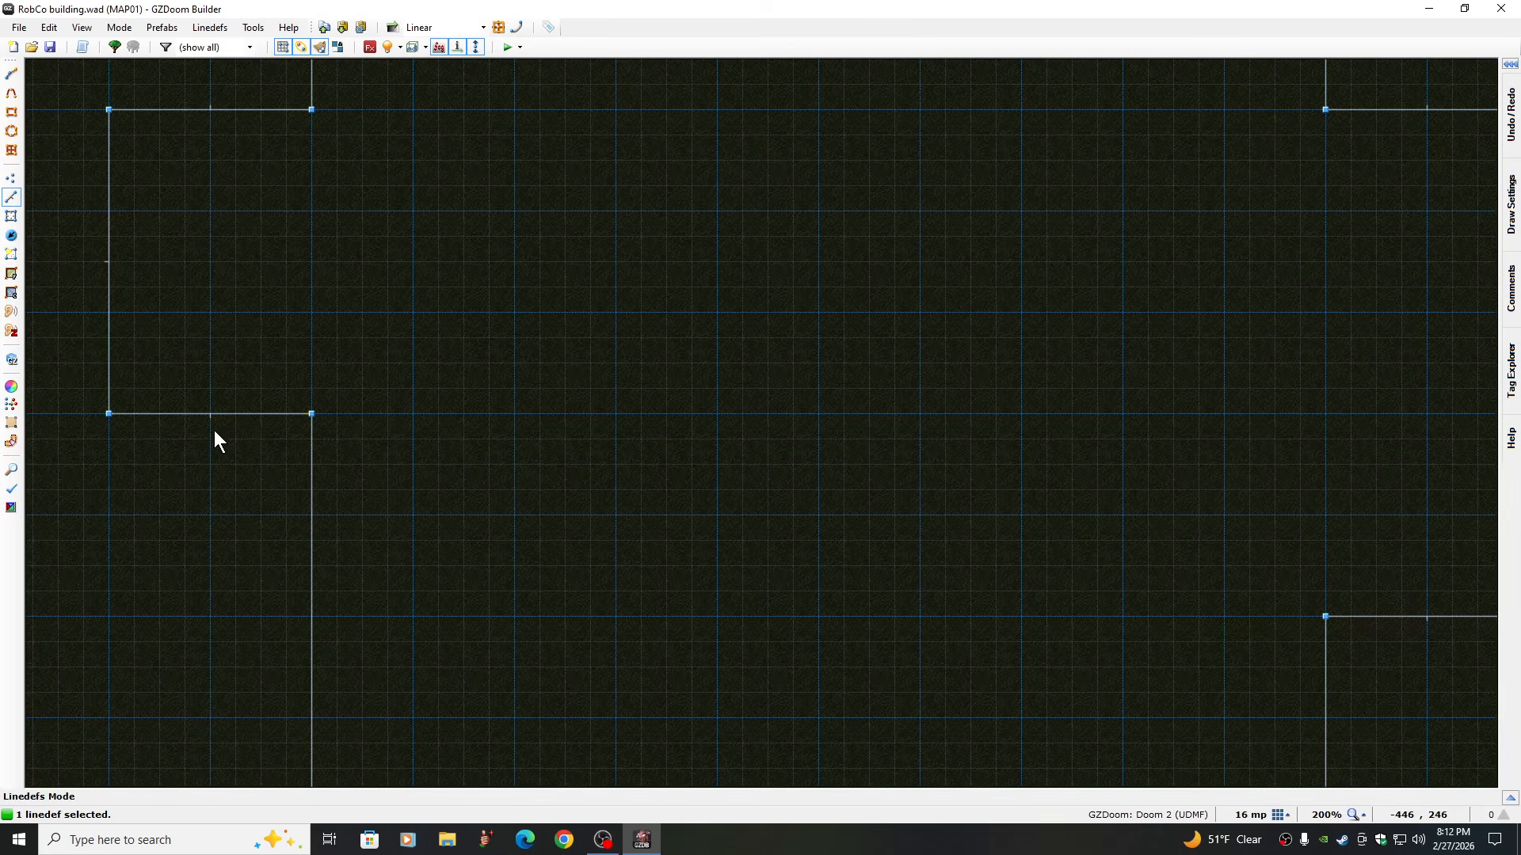
key("e")
left_click_drag(211, 414, 210, 608)
key("Return")
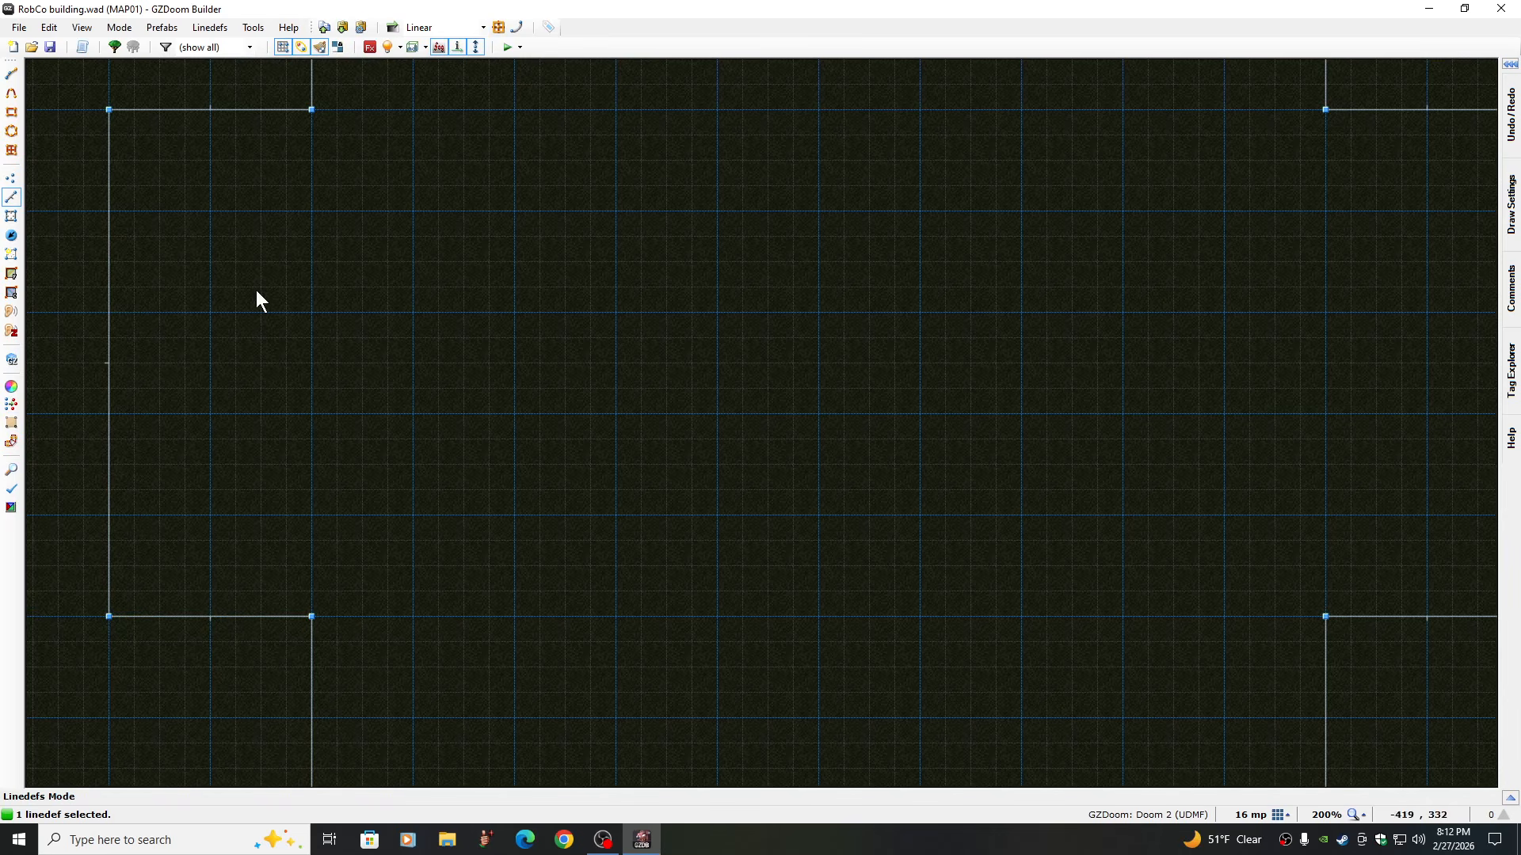
Move the north edges of the lower west and east wings 128 map units south
key("e")
left_click_drag(222, 111, 220, 319)
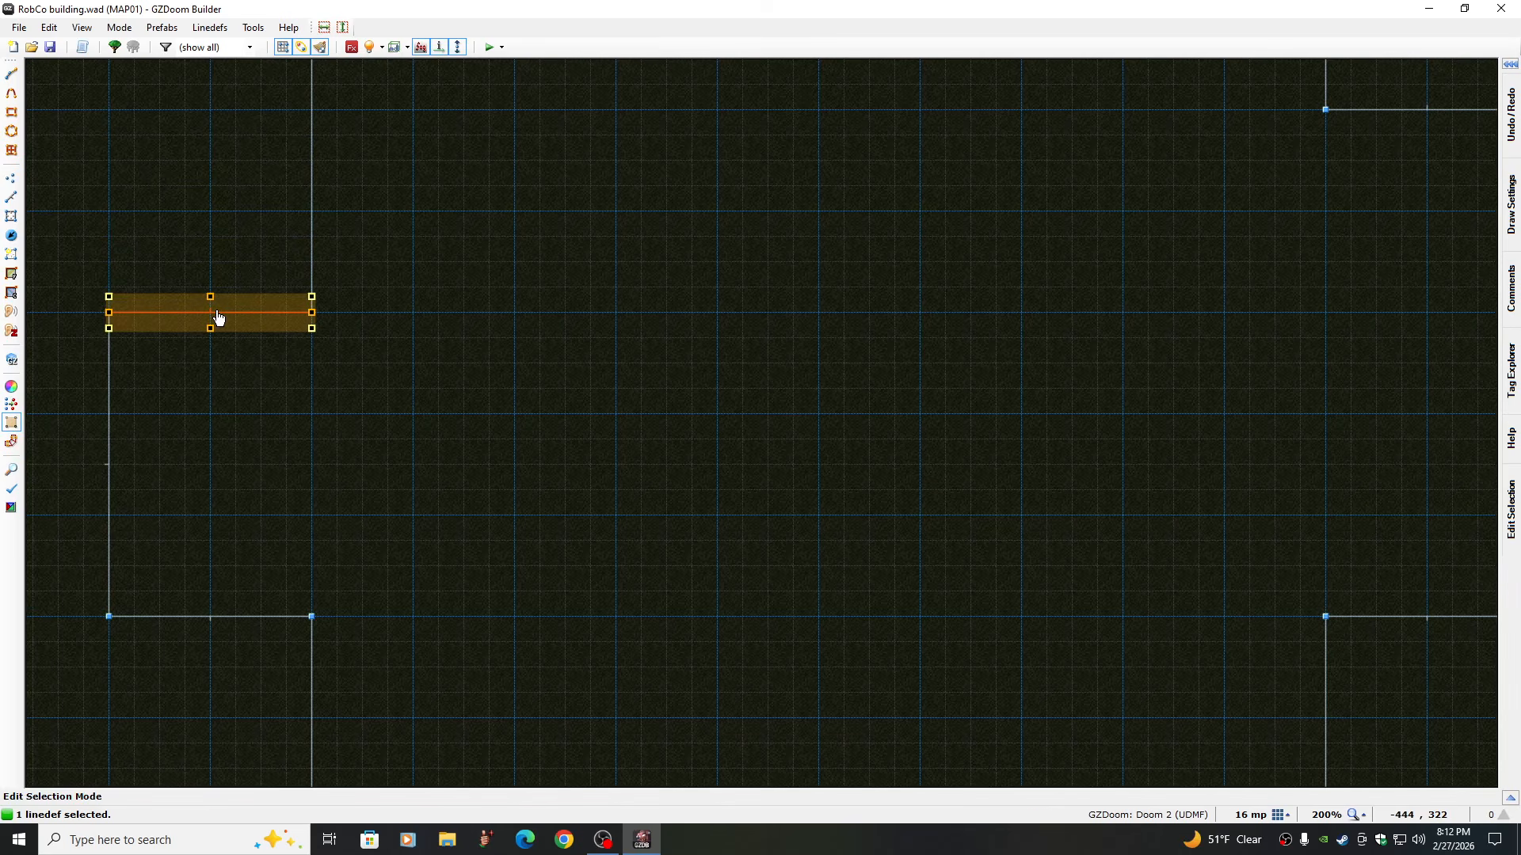
key("Return")
key("Right")
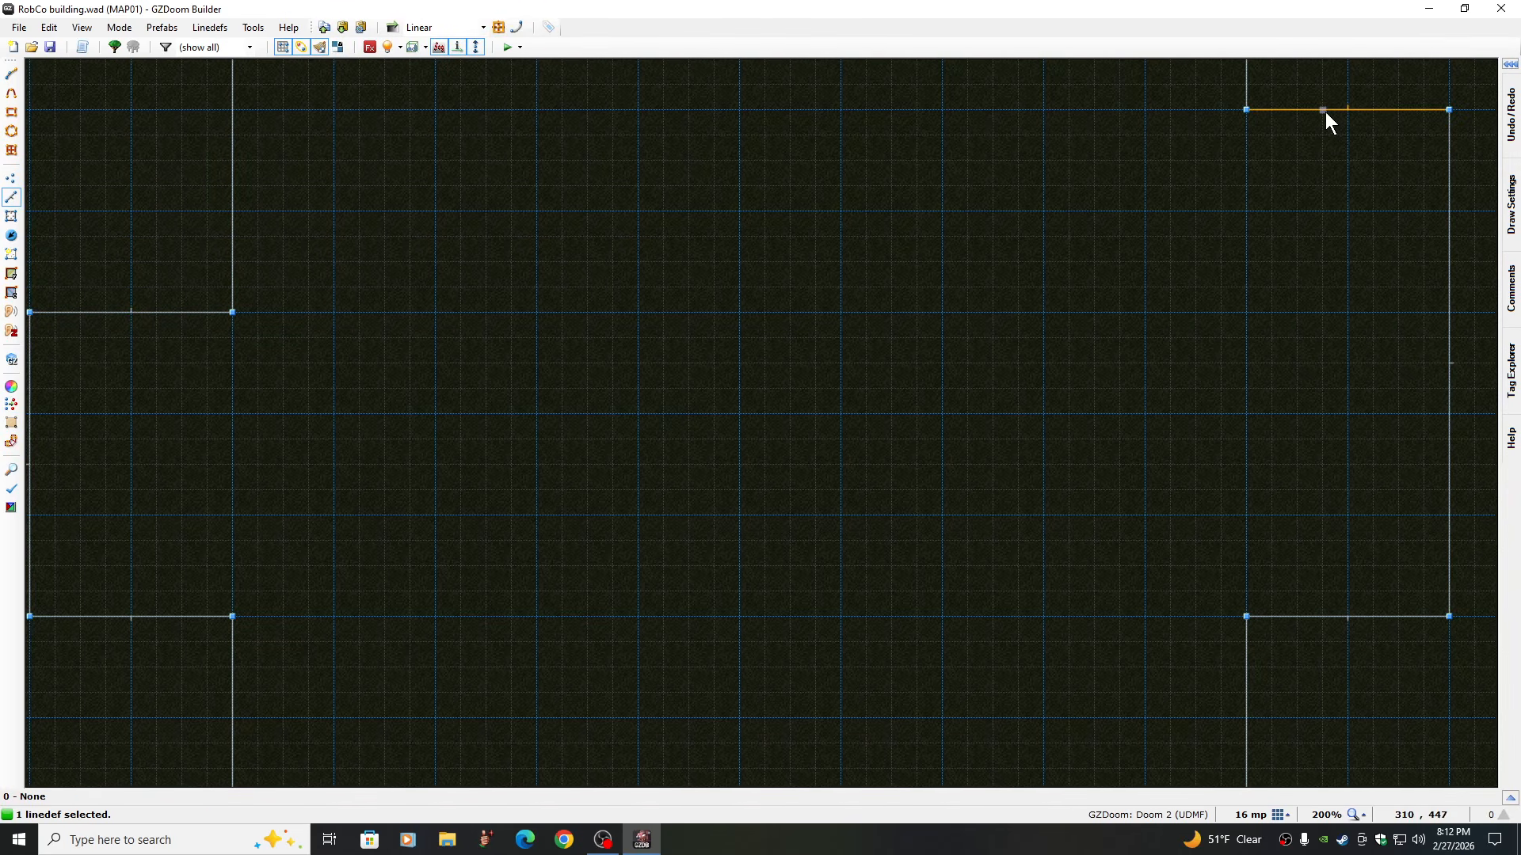
key("e")
left_click_drag(1323, 115, 1322, 317)
key("Return")
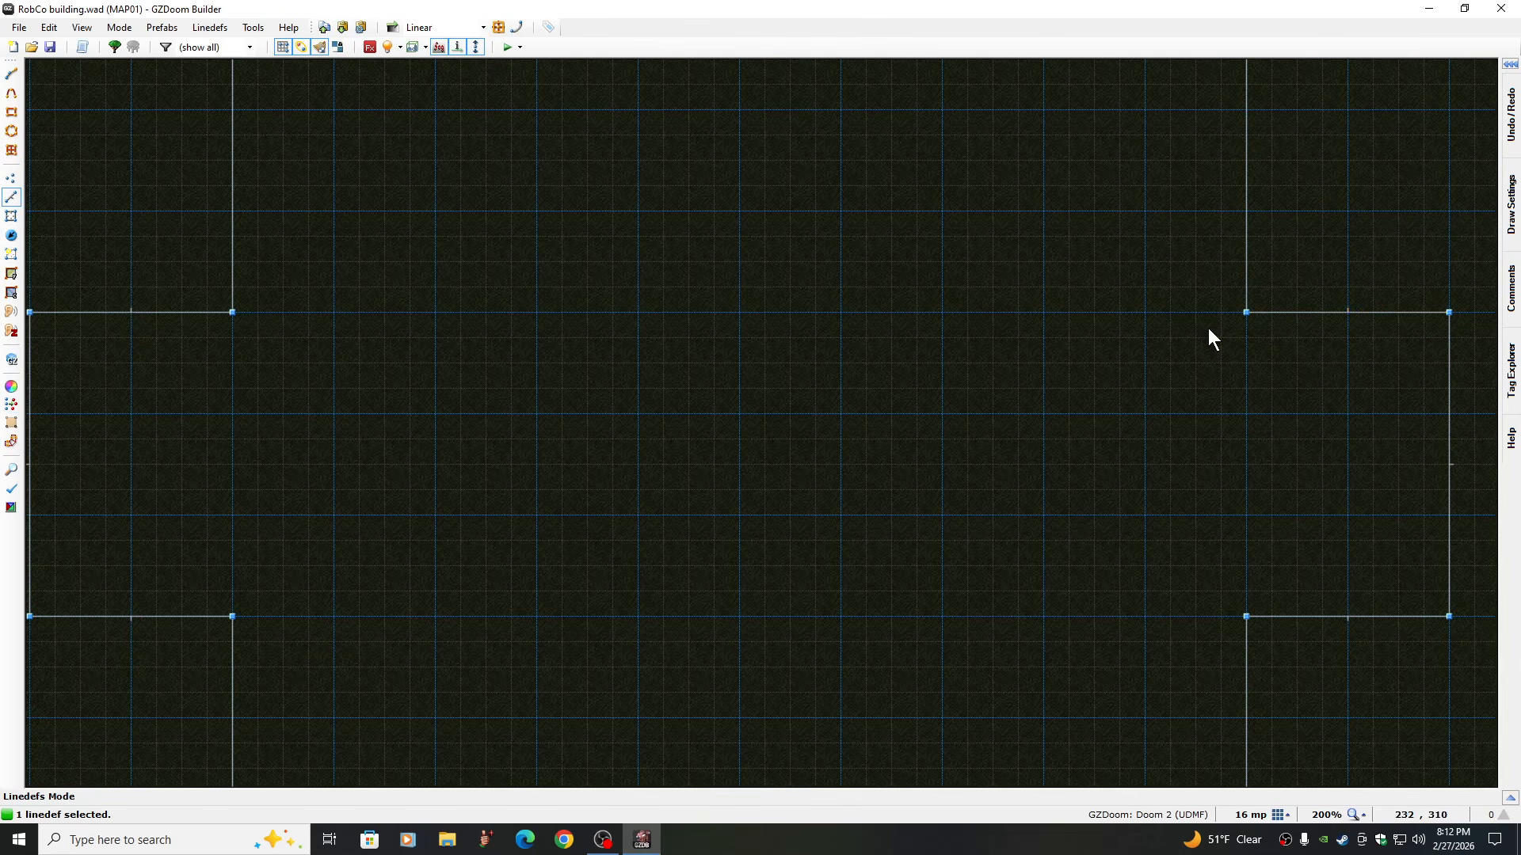
Move the south edge of the building's upper west wing 128 map units south
key("Up")
key("Up")
key("Up")
key("Up")
key("Up")
key("Up")
key("Up")
key("Up")
key("Up")
key("Up")
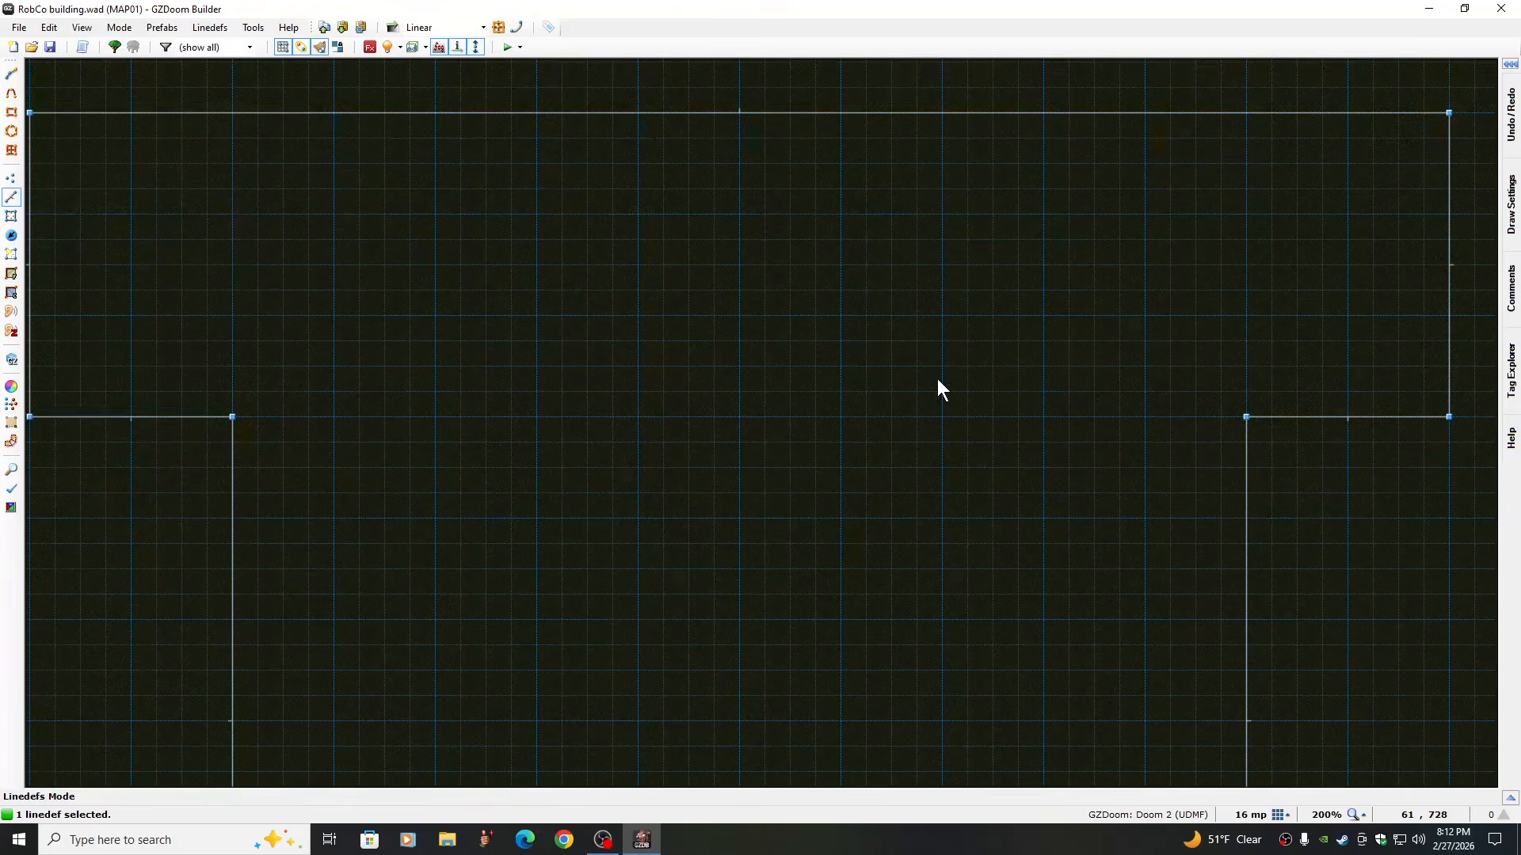
key("Left")
key("Down")
key("Down")
key("Down")
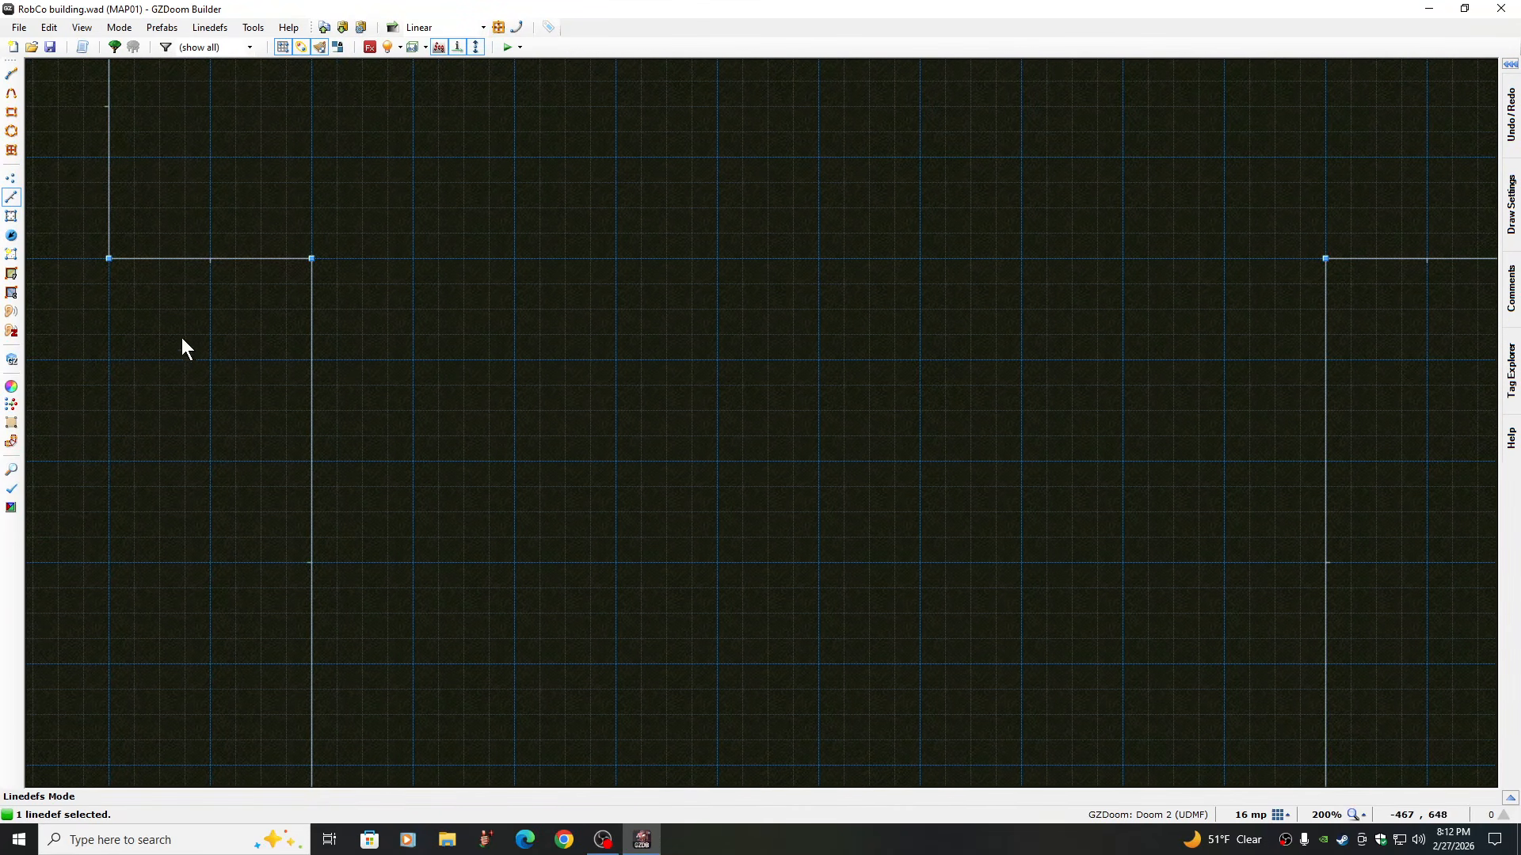
key("e")
left_click_drag(212, 260, 212, 462)
key("Return")
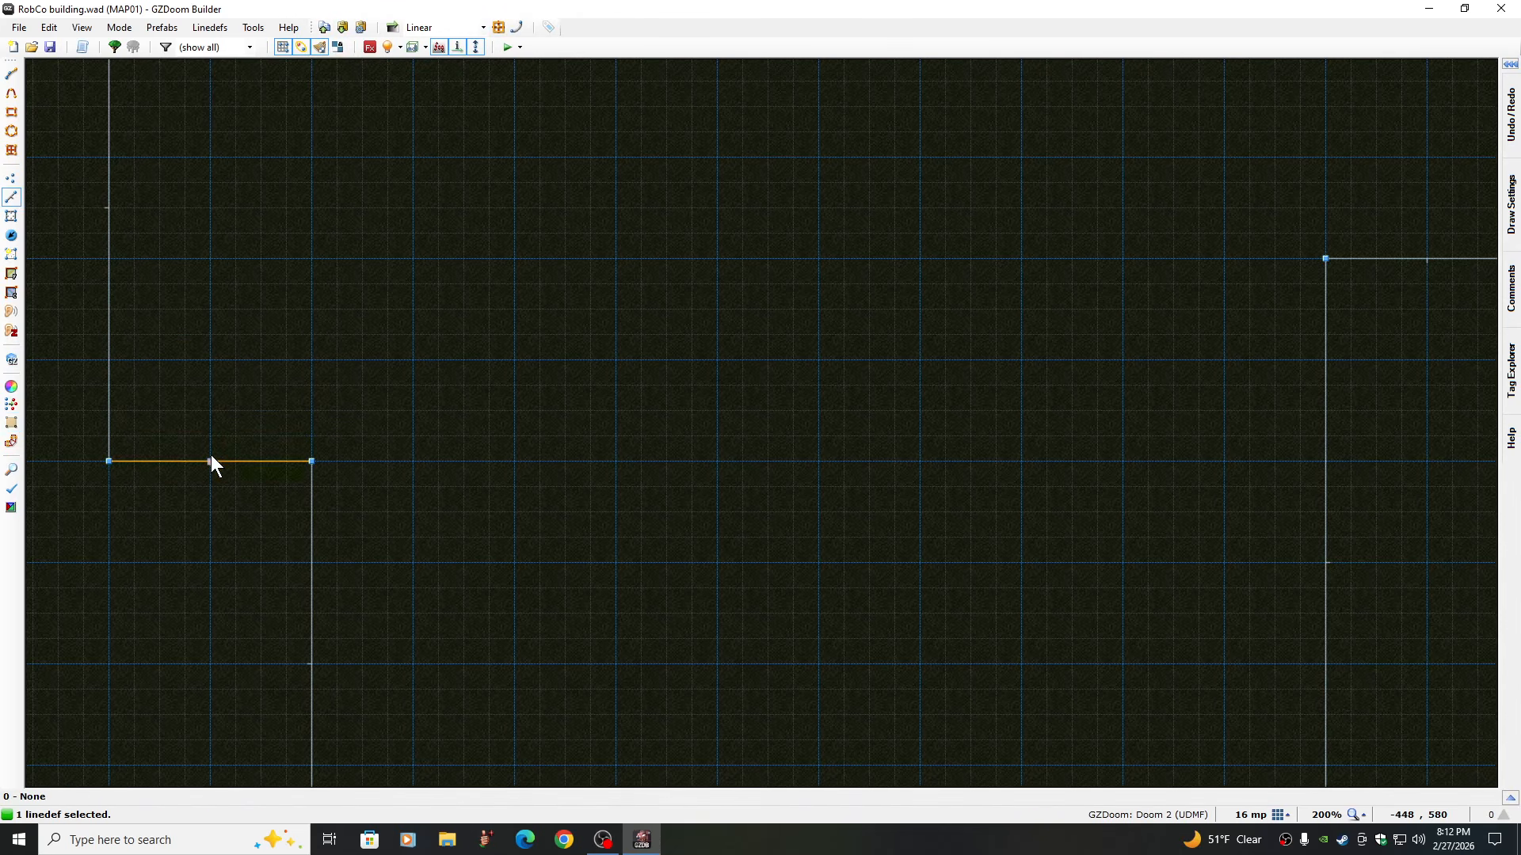
Move the south edge of the upper east wing 128 map units south, matching the west side
key("Right")
key("Right")
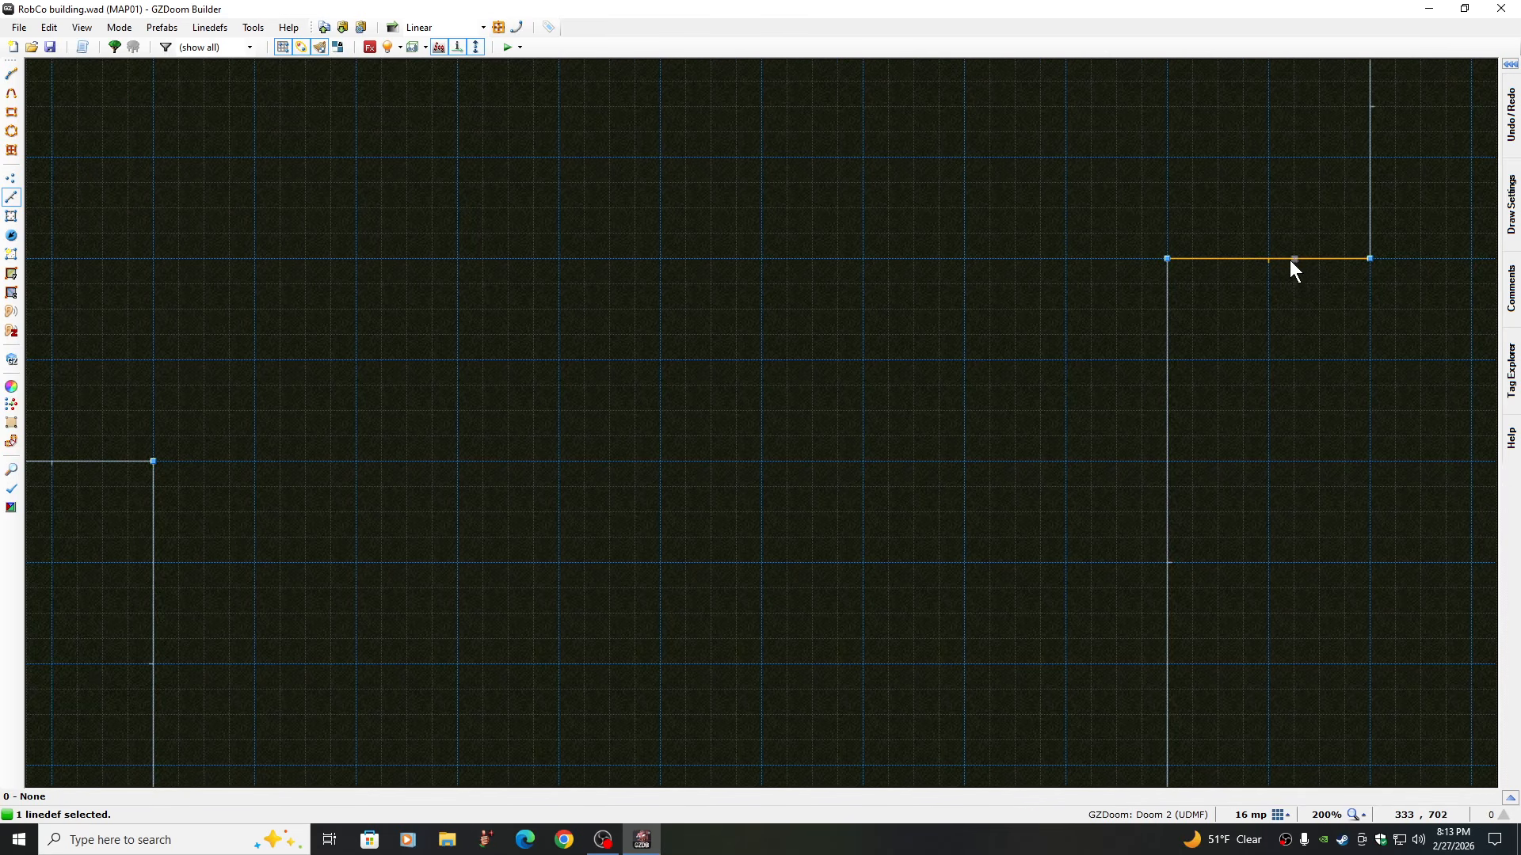
key("e")
left_click_drag(1289, 255, 1278, 458)
key("Return")
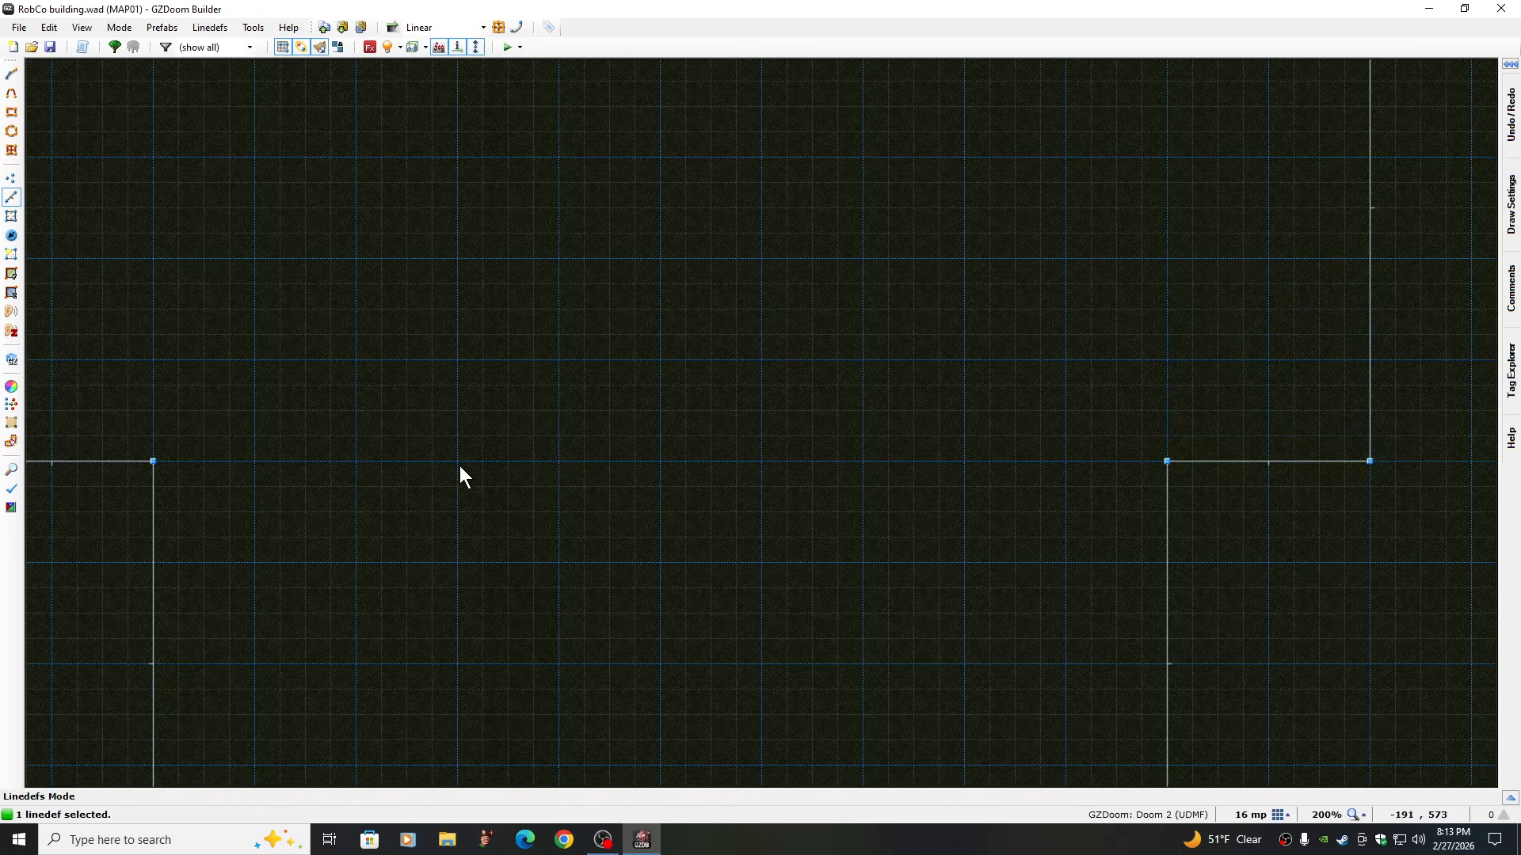
Move the building's long north wall 128 map units south, away from the map's north boundary
key("Up")
key("Up")
key("Up")
key("Up")
key("Left")
key("Left")
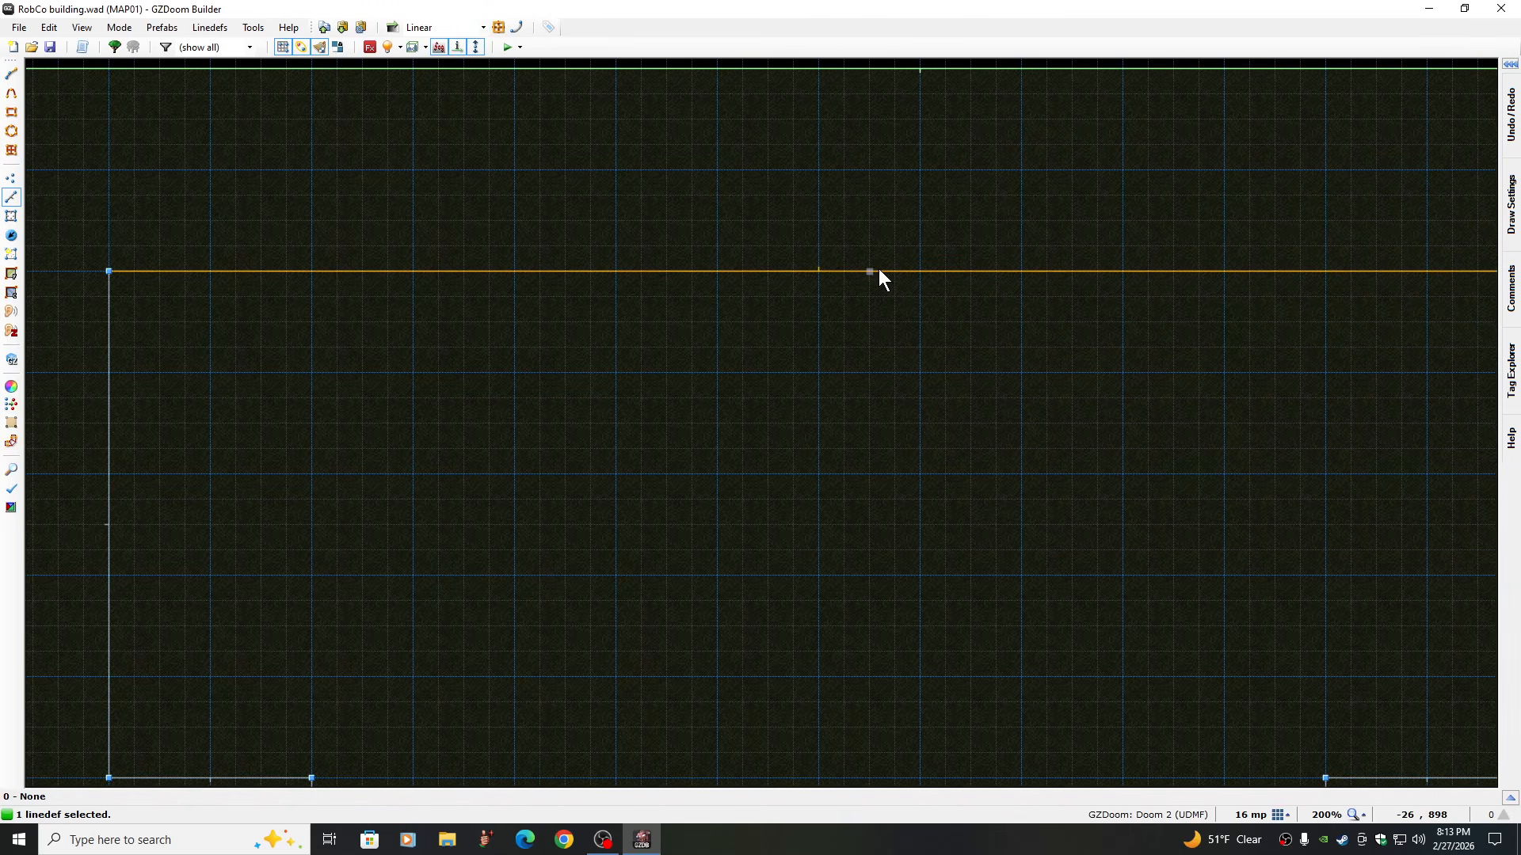
key("e")
left_click_drag(878, 271, 872, 481)
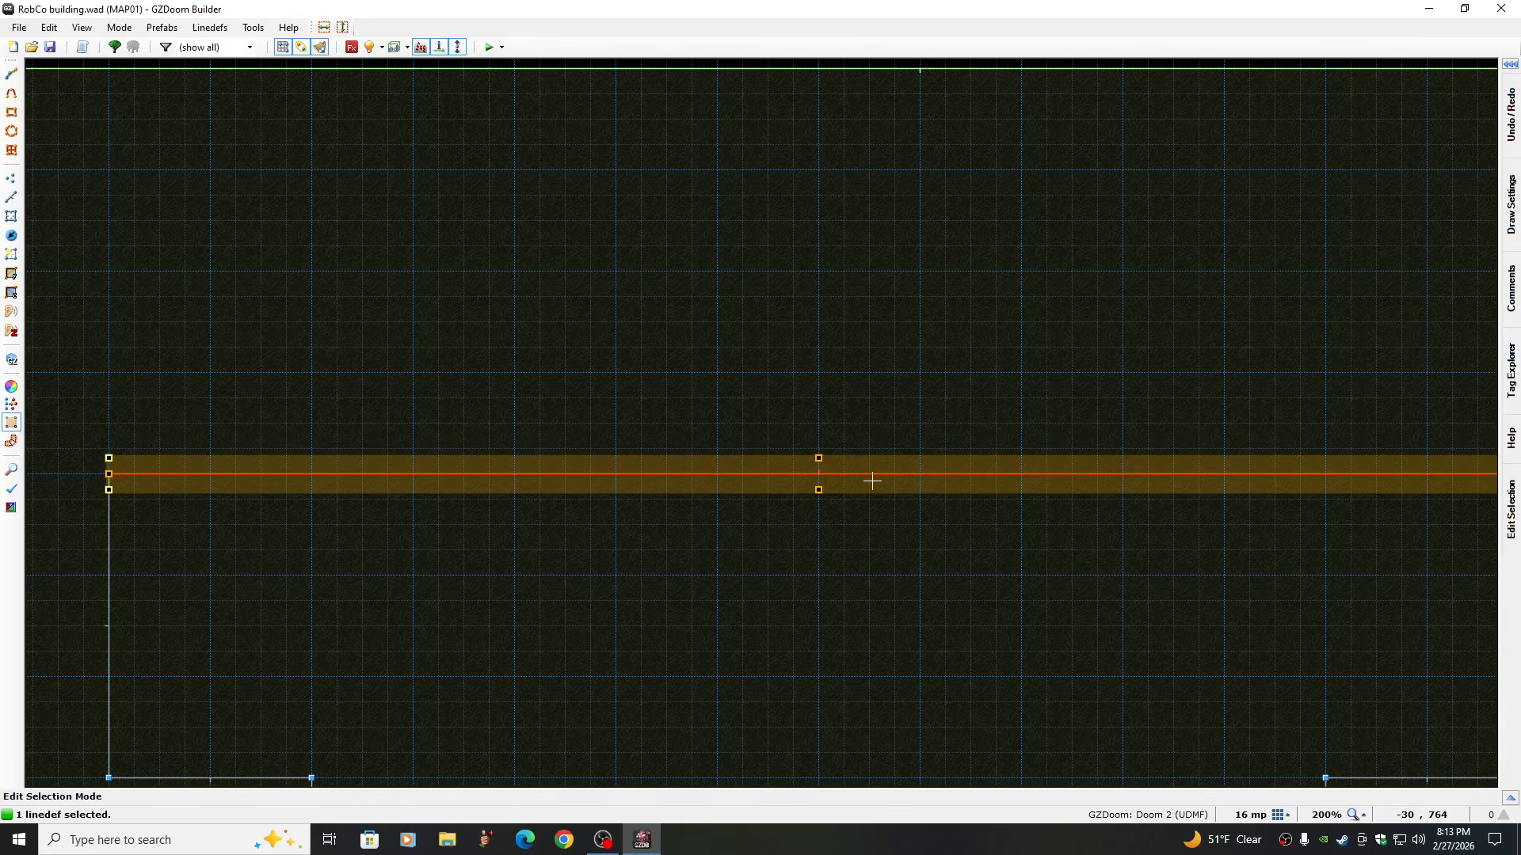
key("Return")
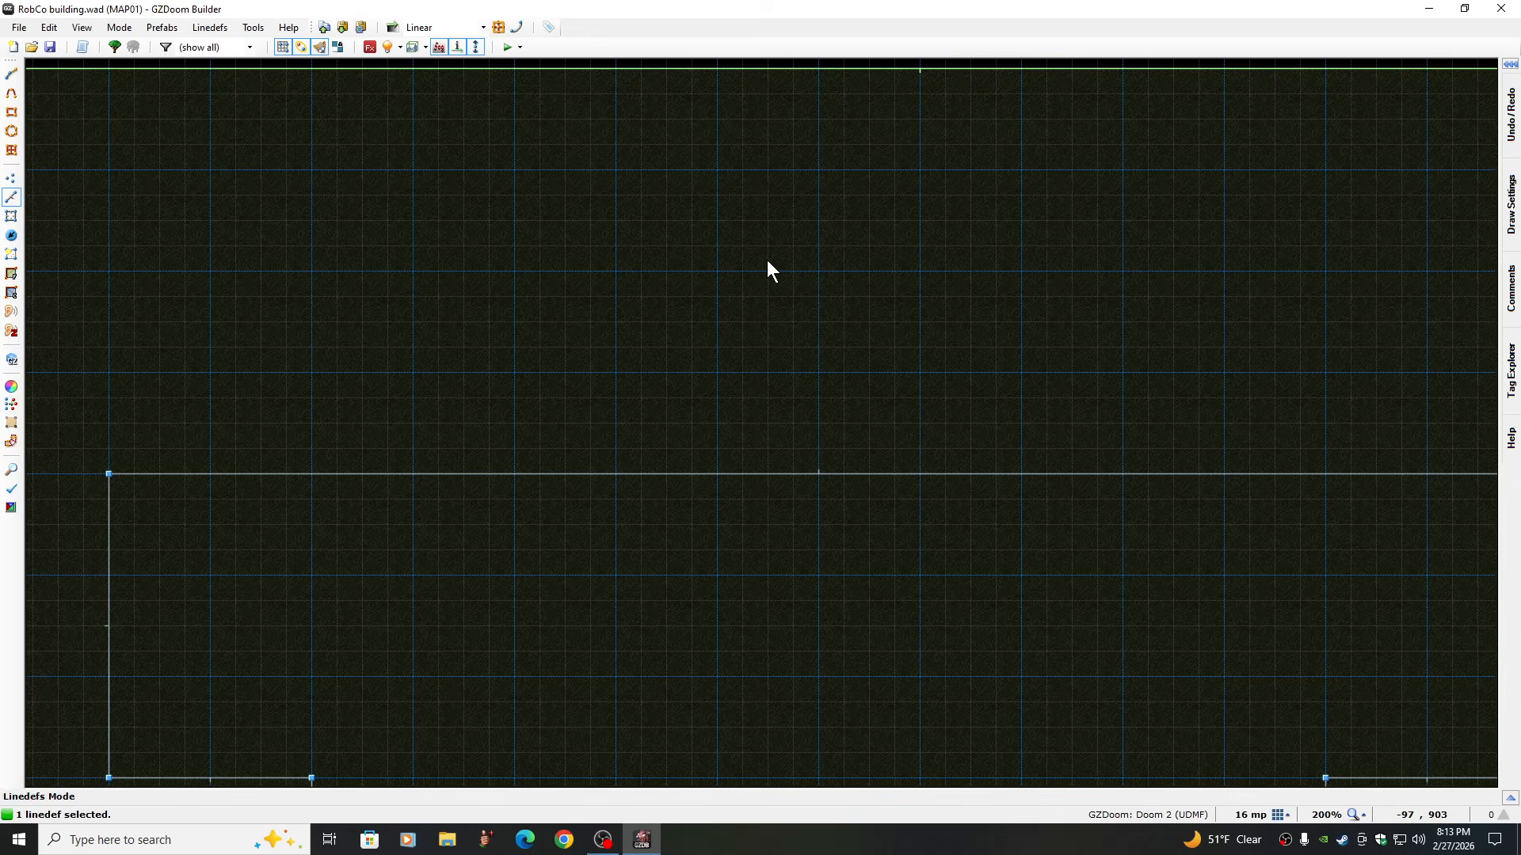
Examine the whole building outline and its spacing from the north and south edges of the outer boundary
key("Down")
key("Down")
key("Down")
key("Down")
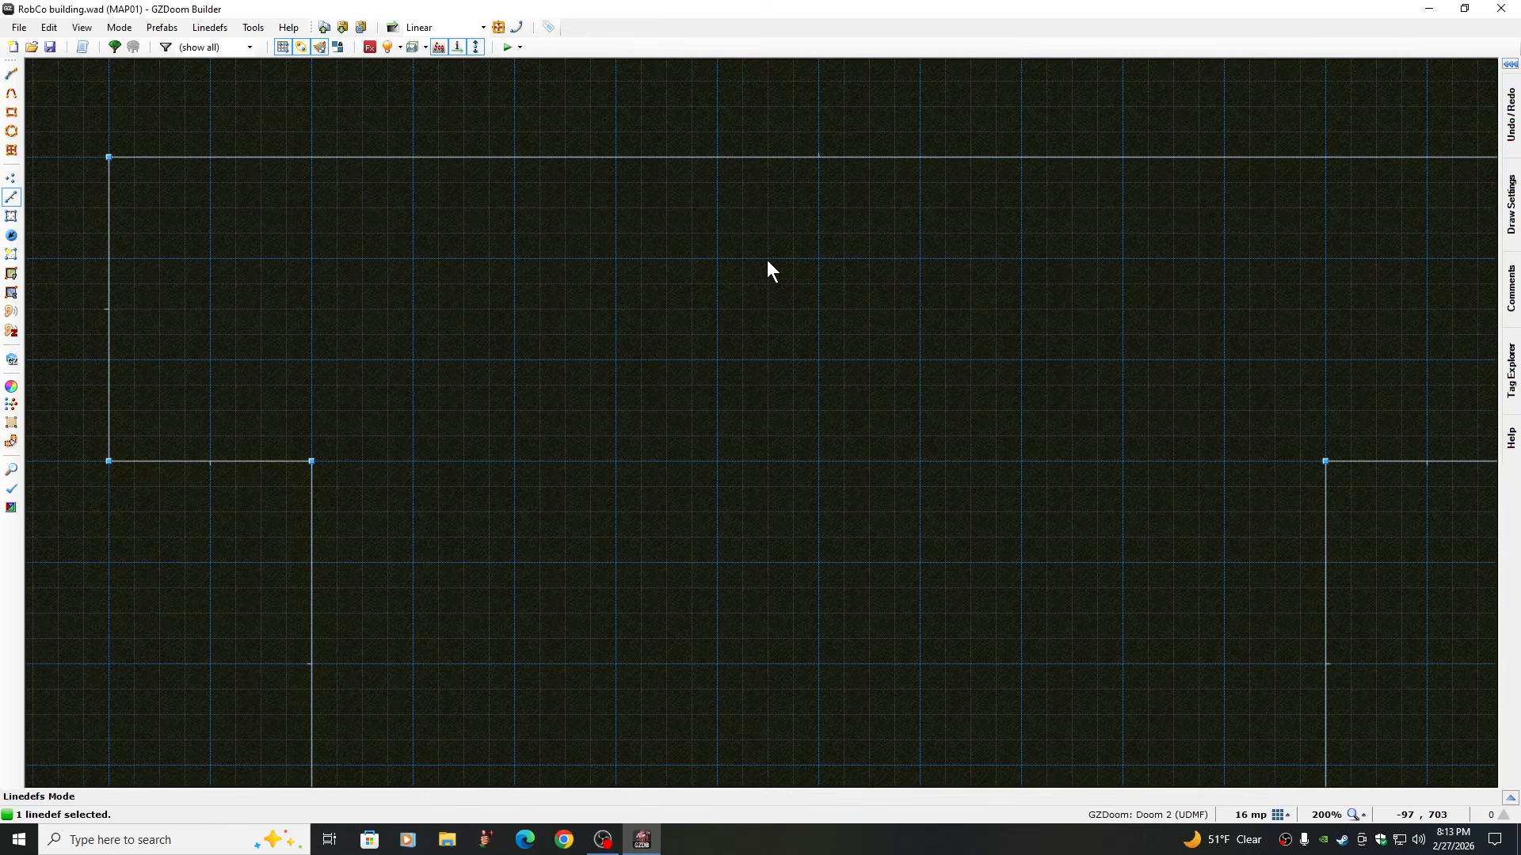
key("Left")
key("Left")
key("Left")
key("Down")
key("Down")
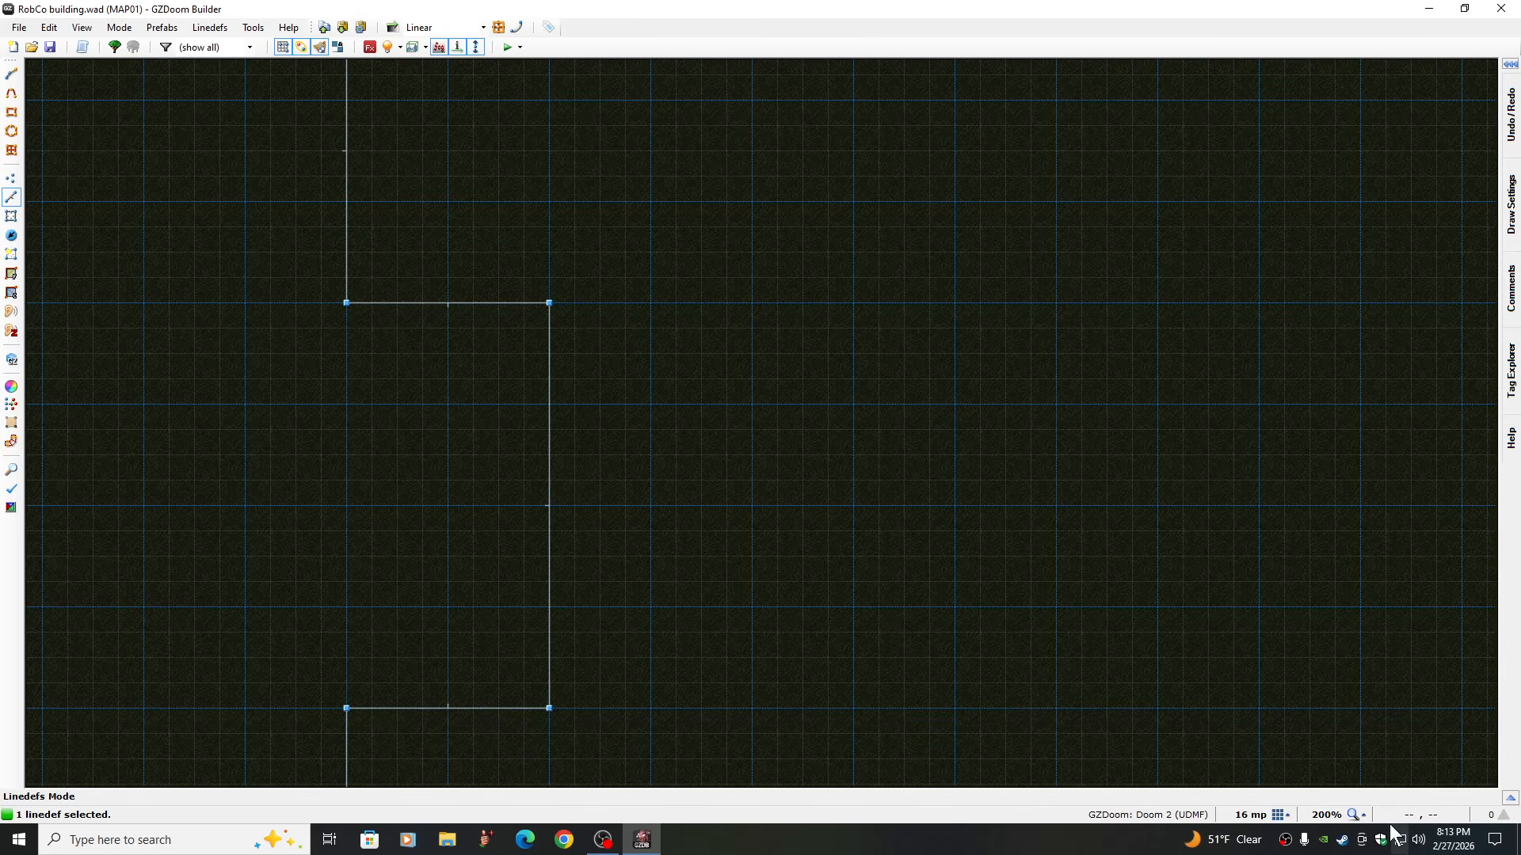
left_click(1365, 815)
left_click(1301, 722)
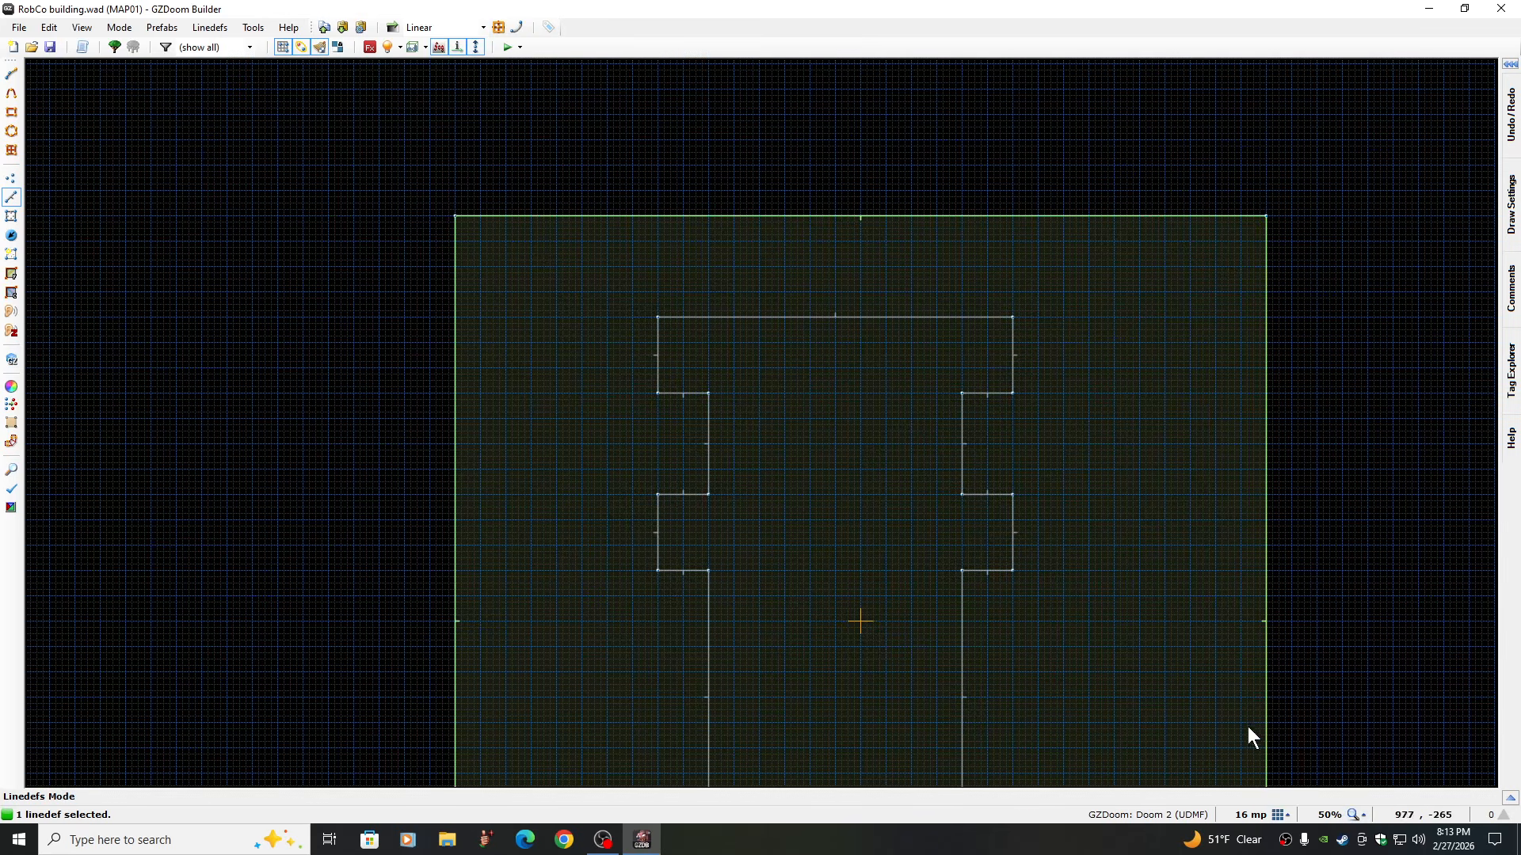
key("Down")
key("Down")
key("Right")
key("Right")
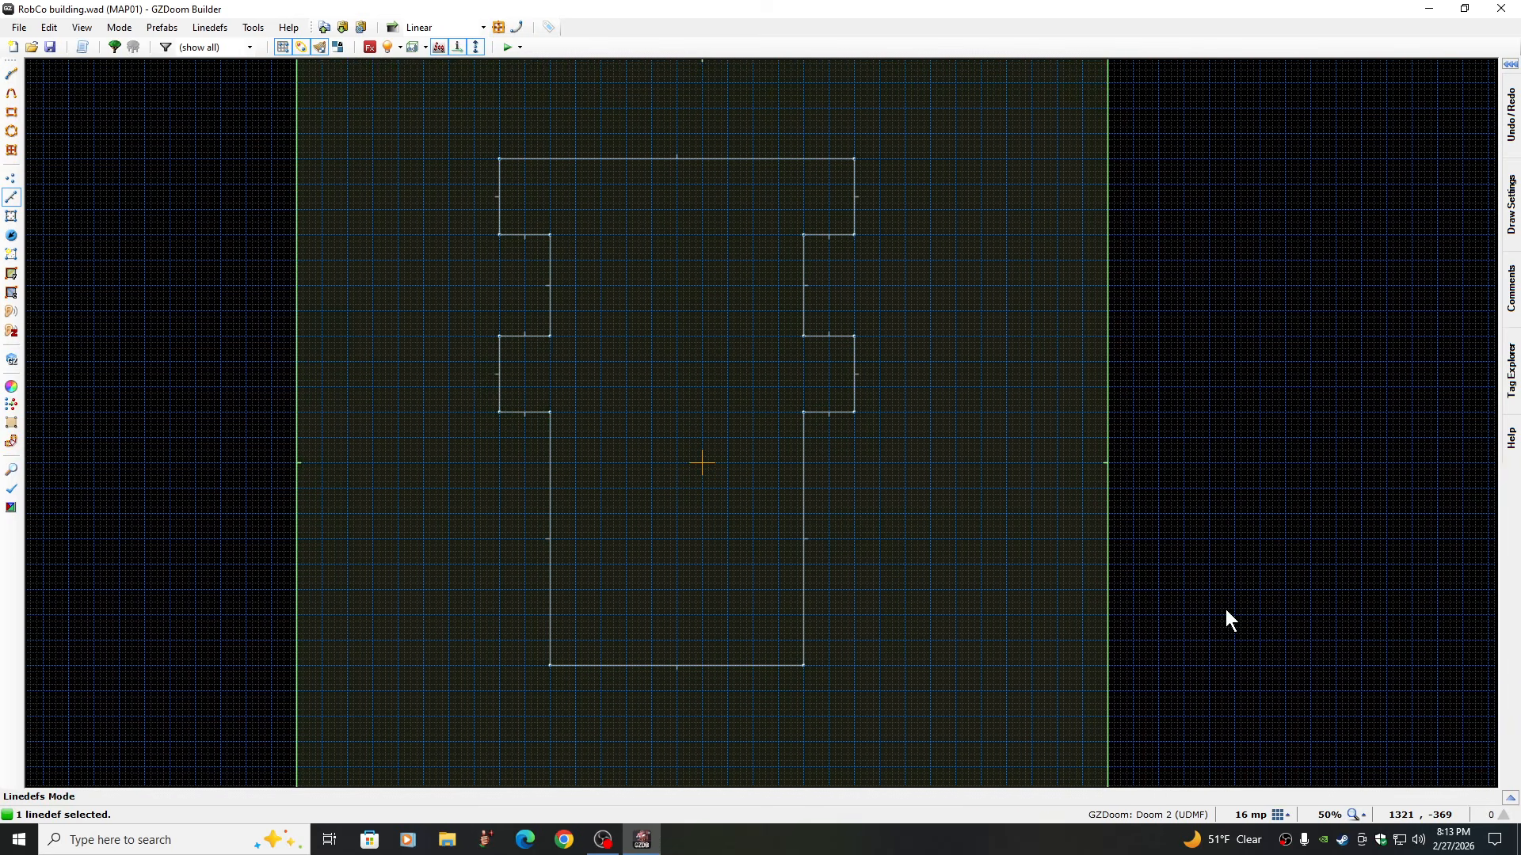
key("Down")
key("Down")
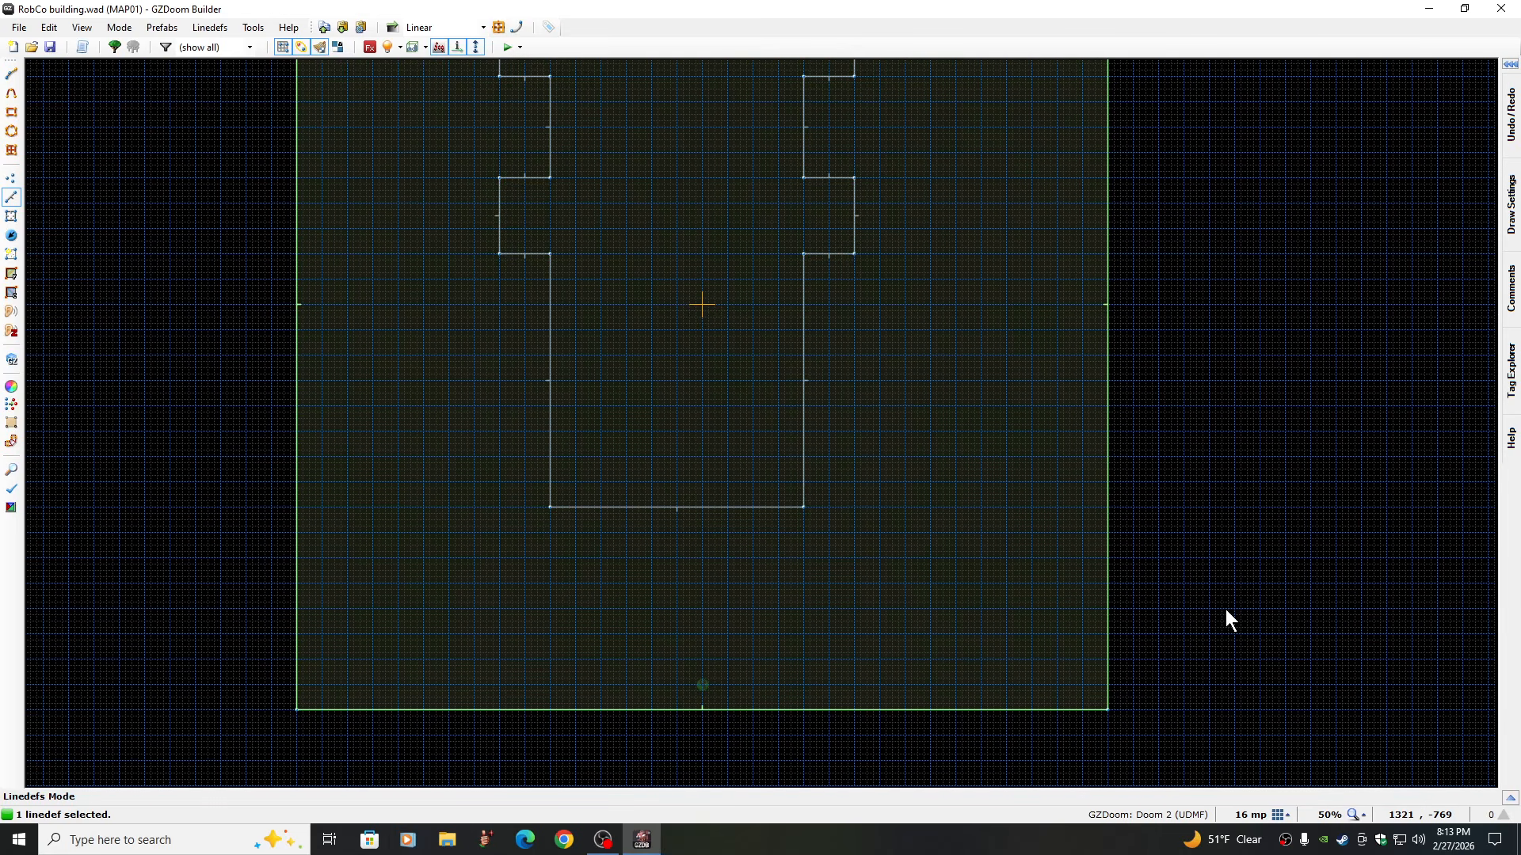
key("Up")
key("Up")
key("Down")
key("Down")
key("Down")
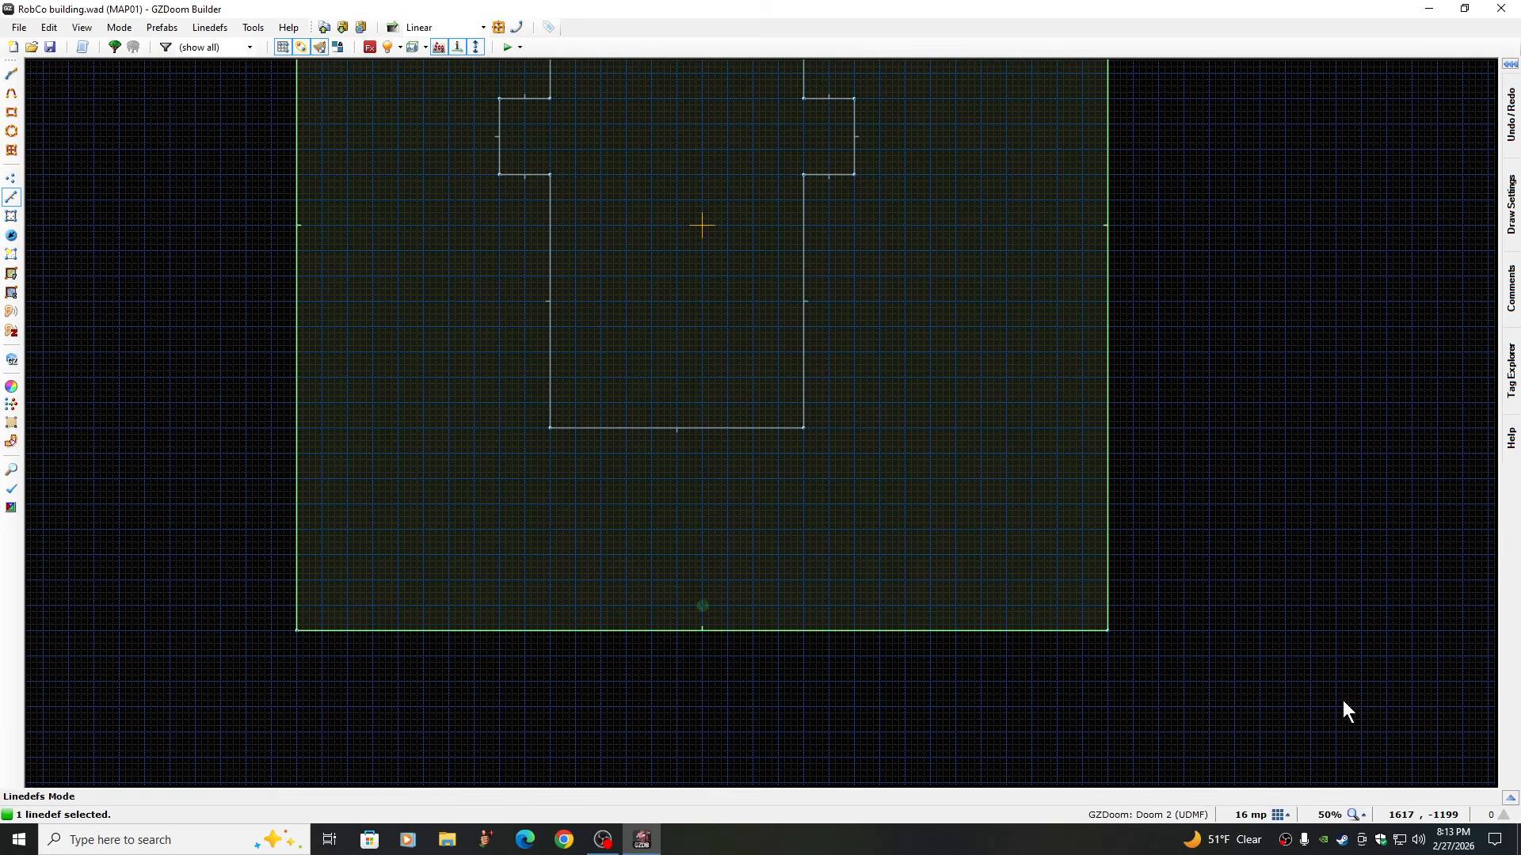
key("Up")
key("Up")
key("Up")
key("Up")
key("Up")
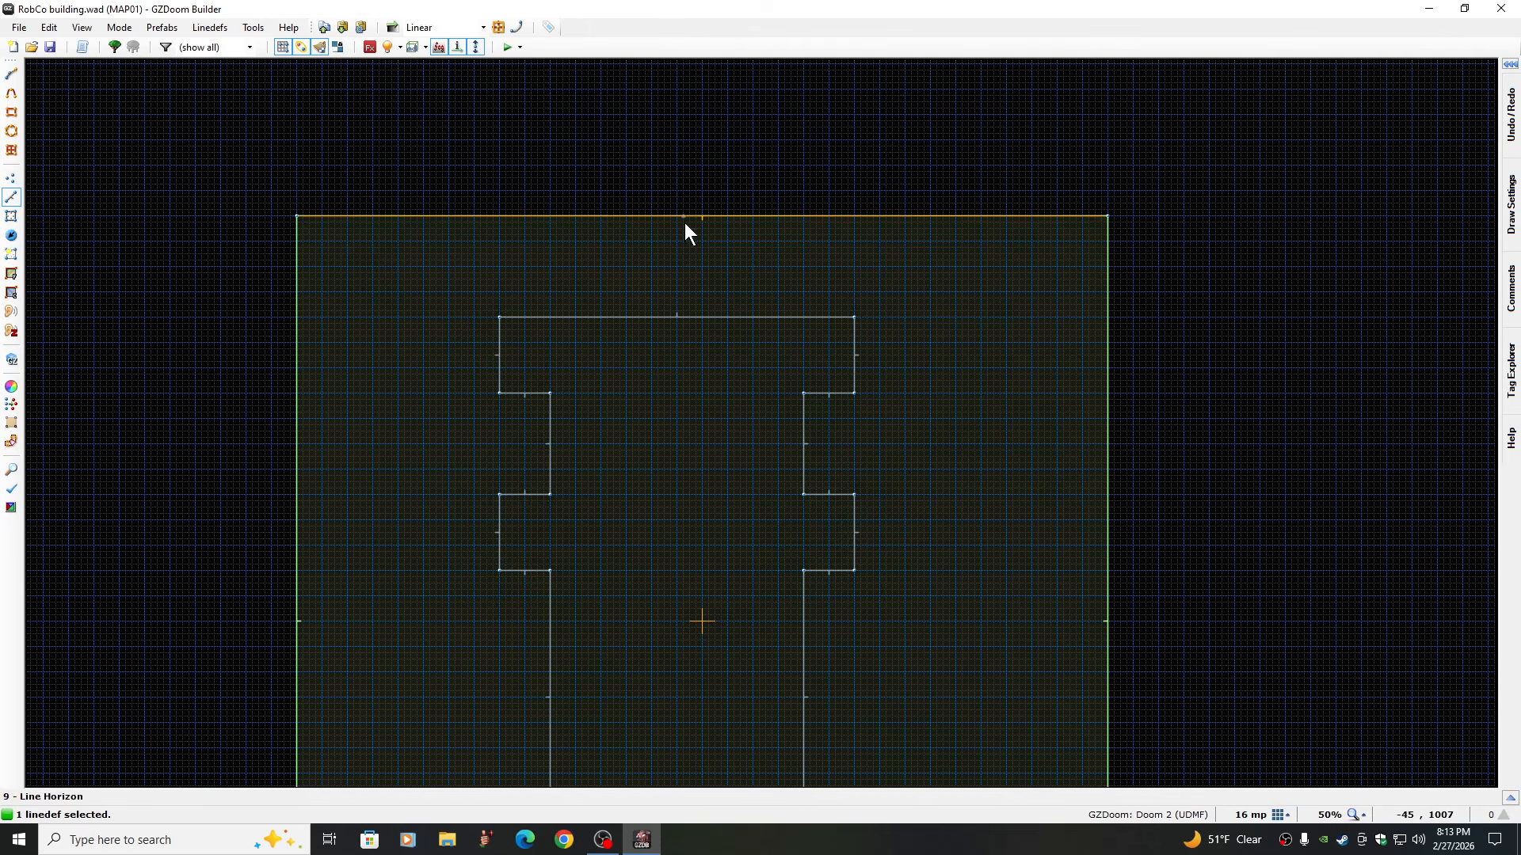
key("Down")
key("Down")
key("Down")
key("Down")
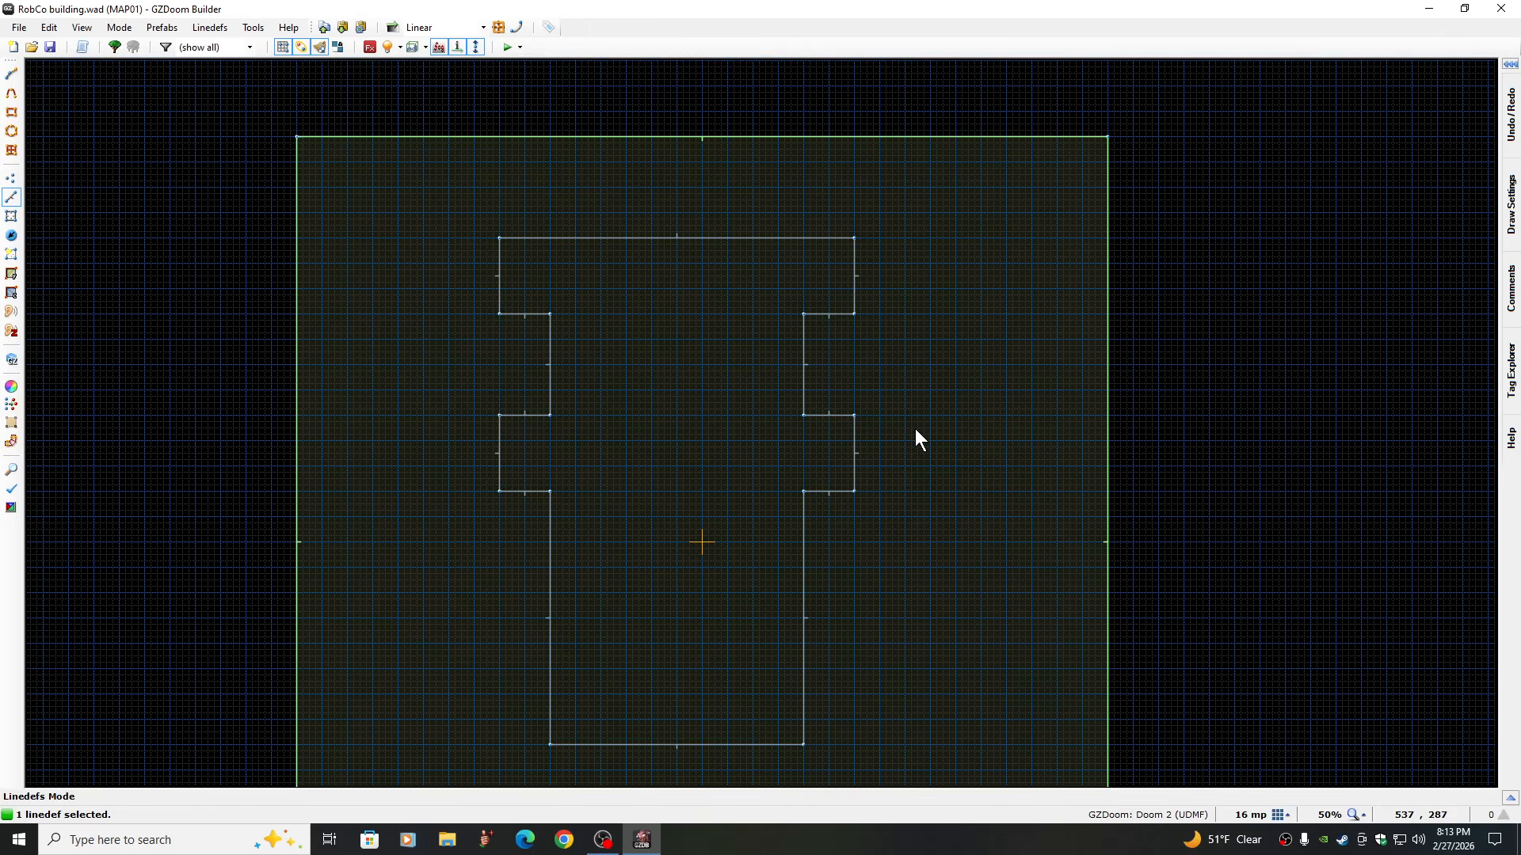
key("Down")
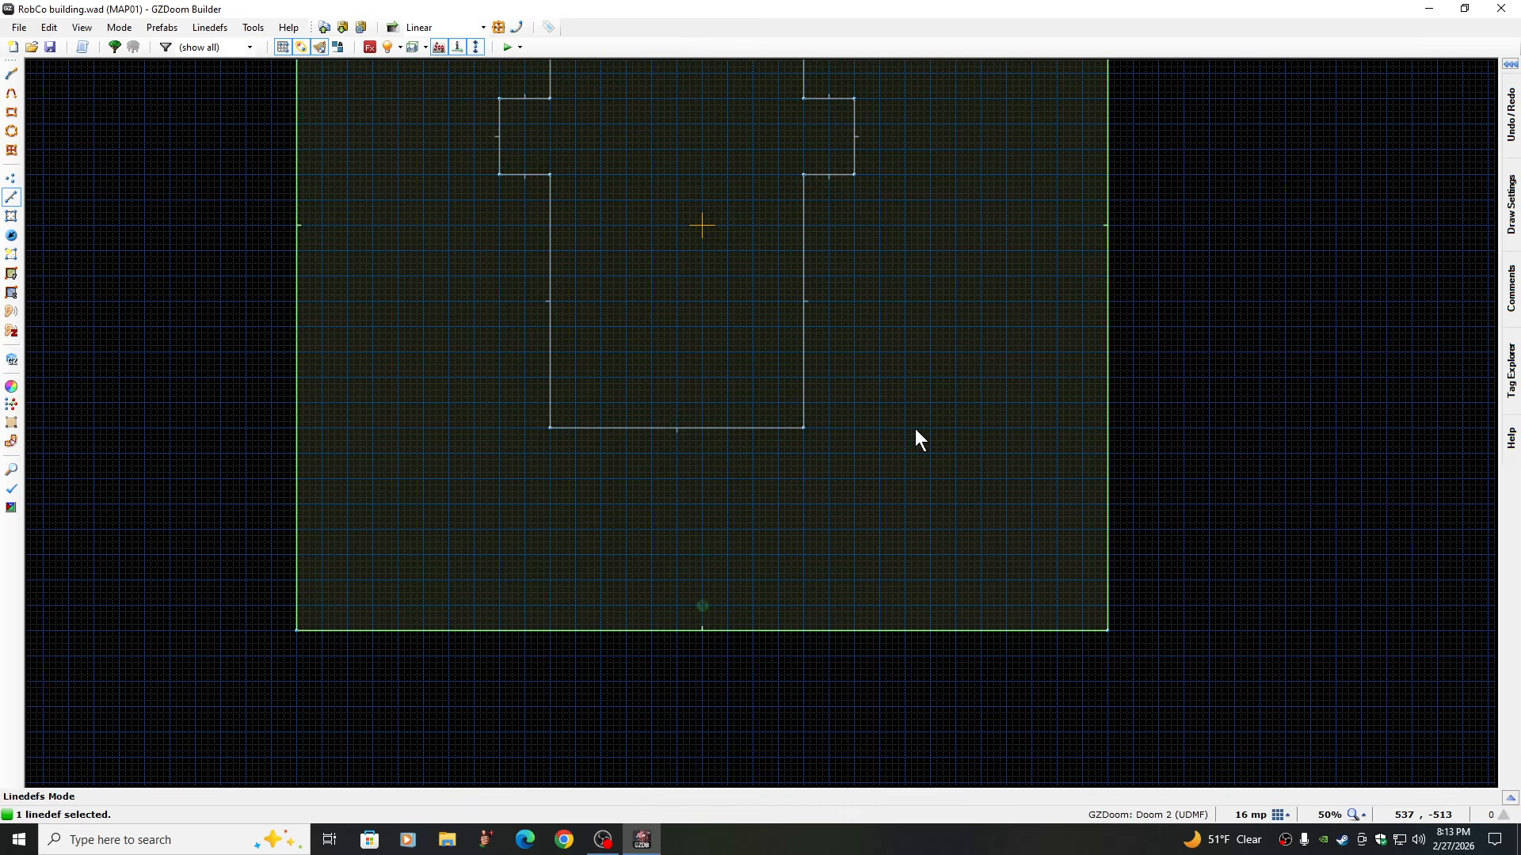
key("Down")
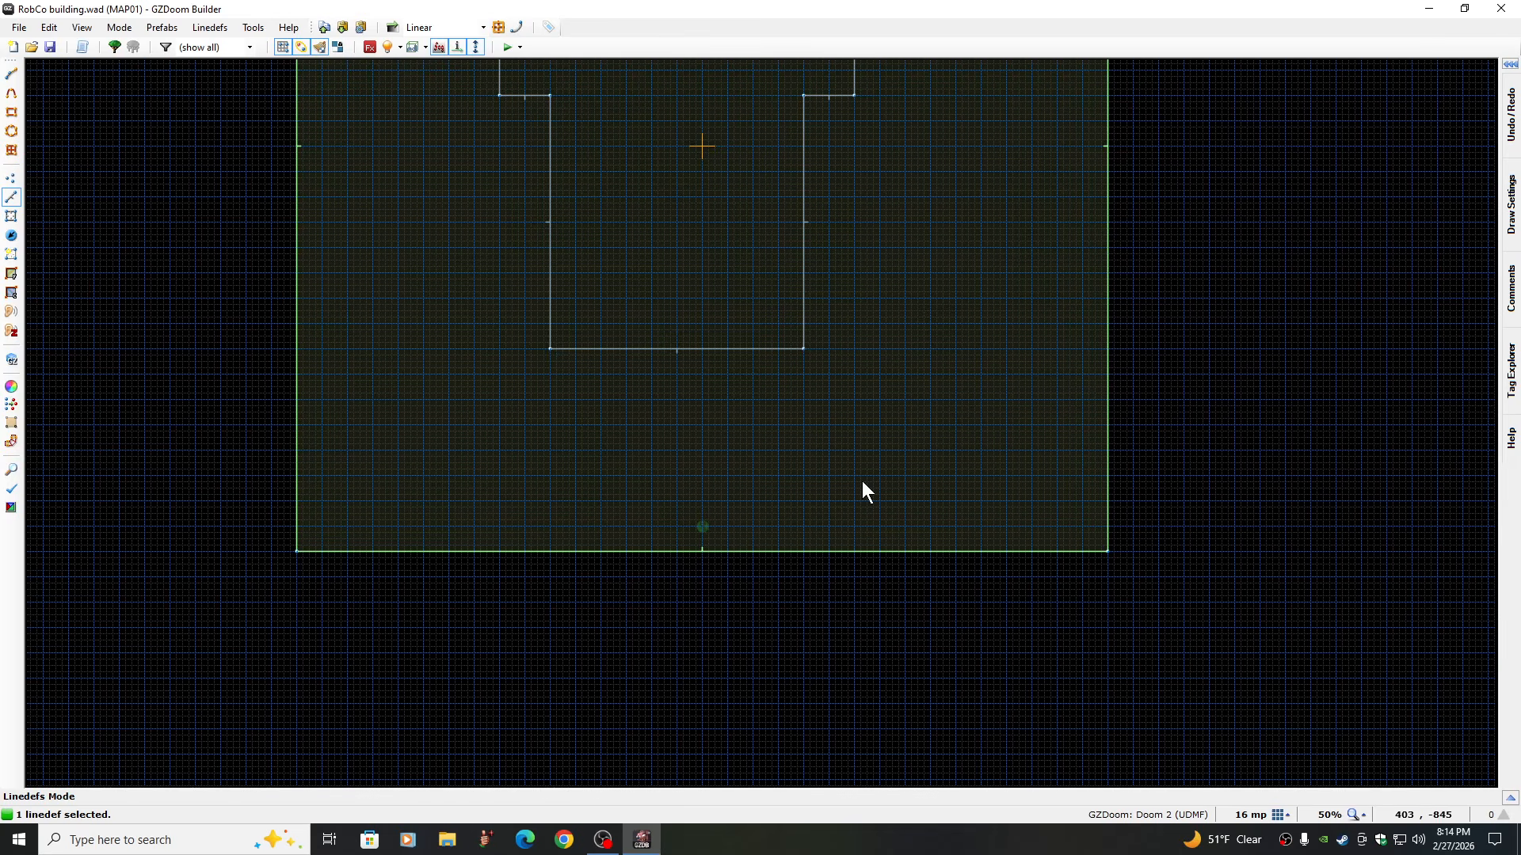
Move the building's south wall 128 map units south, toward the player start
left_click(1359, 816)
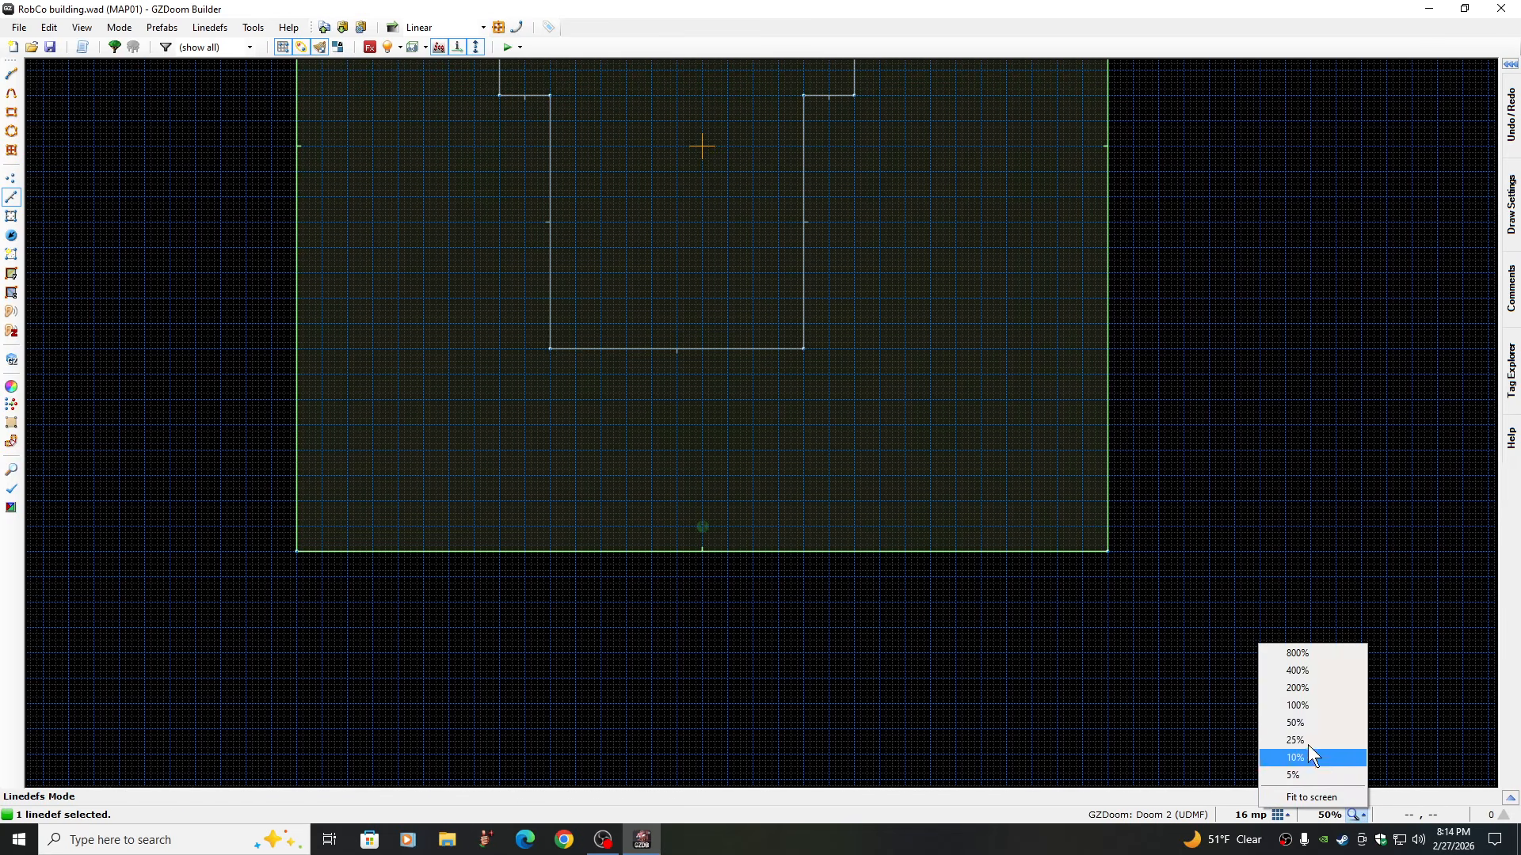
left_click(1299, 686)
key("Left")
key("Left")
key("Up")
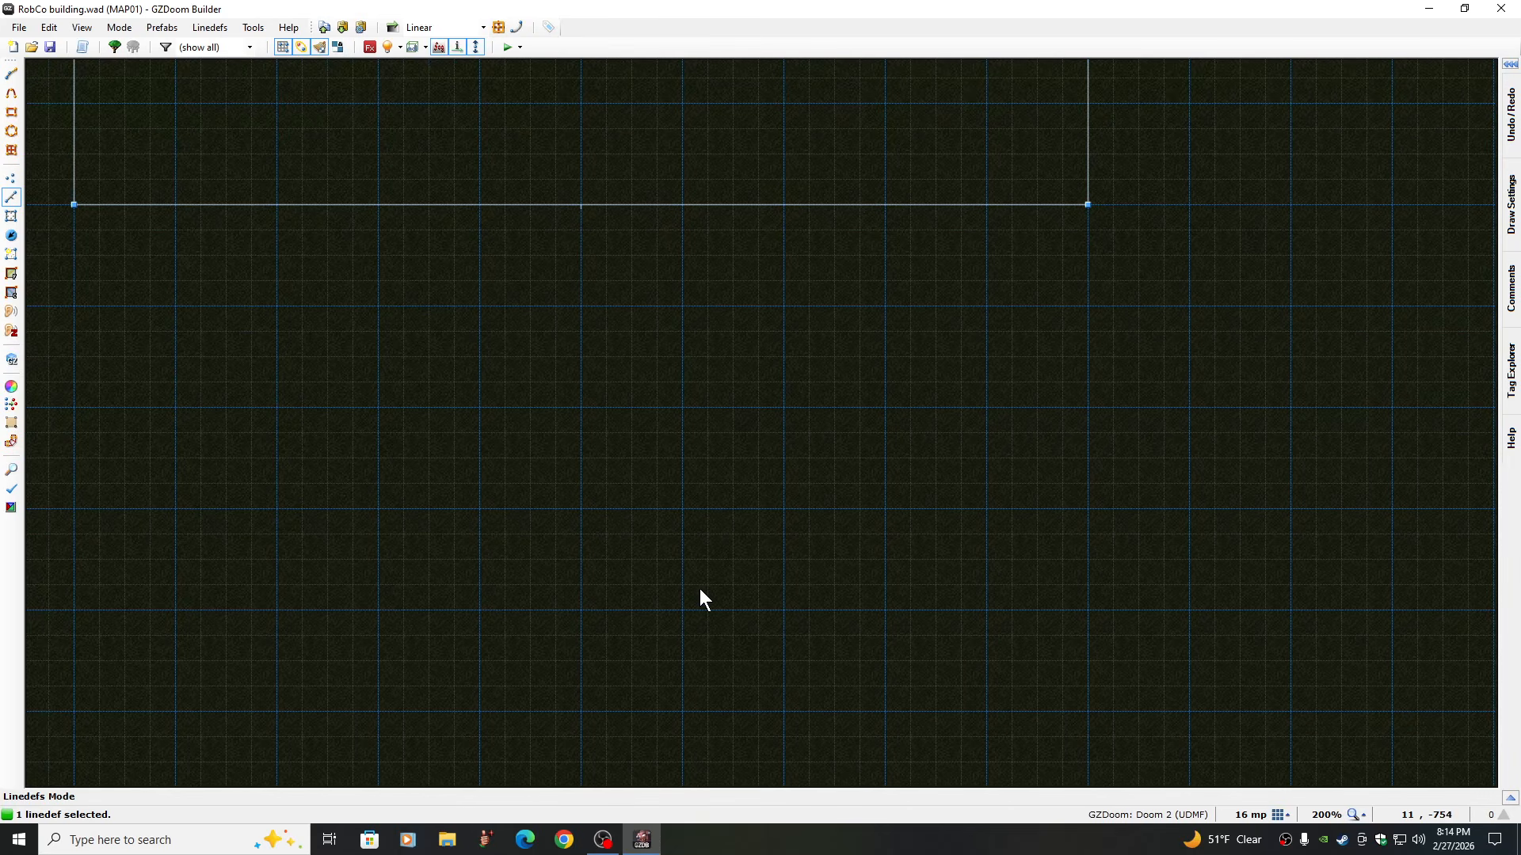
key("Left")
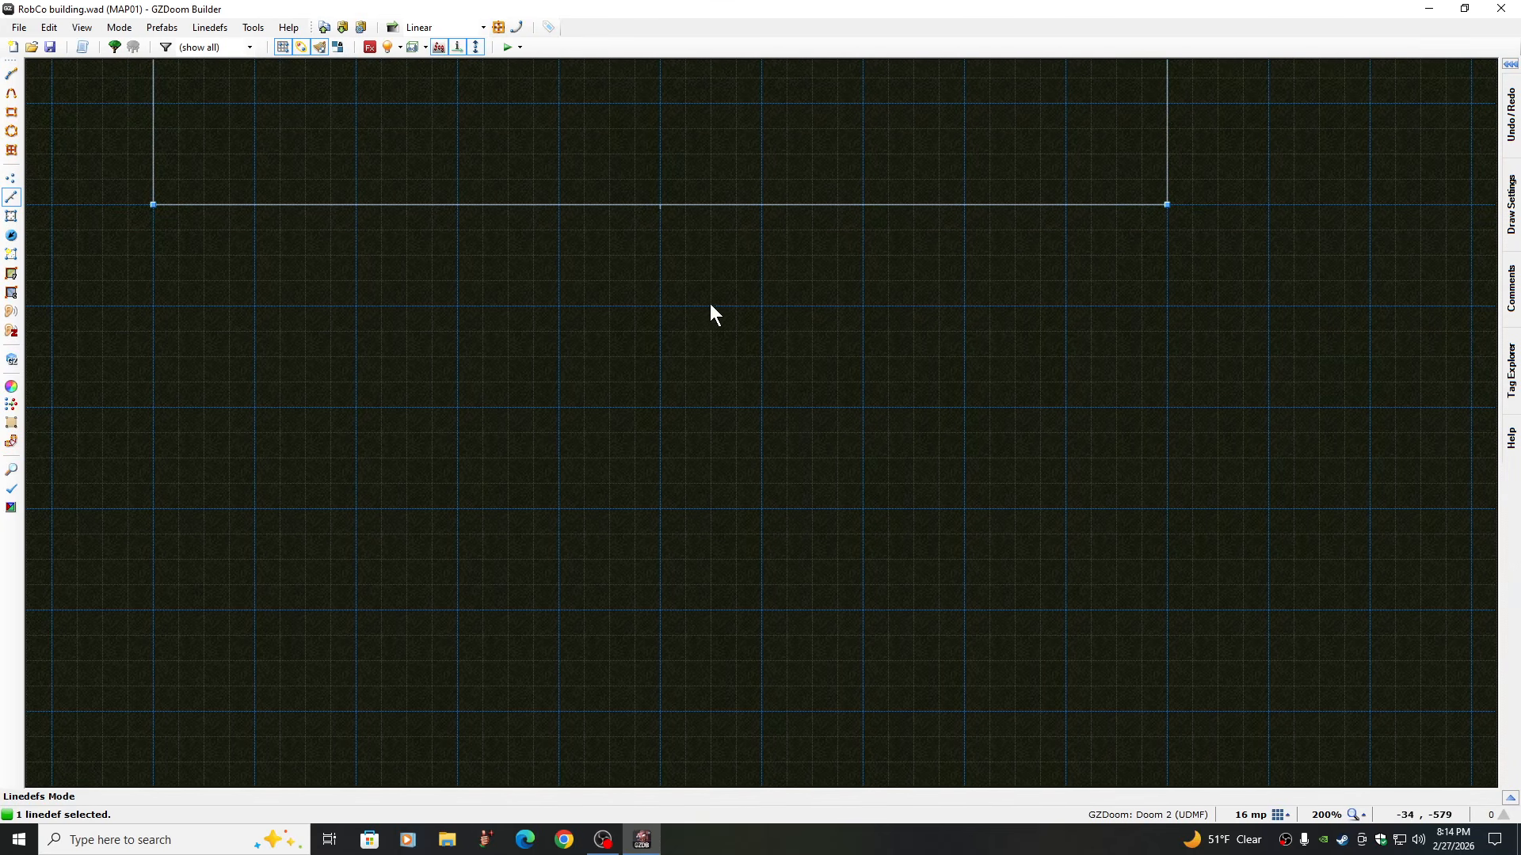
key("e")
left_click_drag(744, 210, 749, 406)
key("Return")
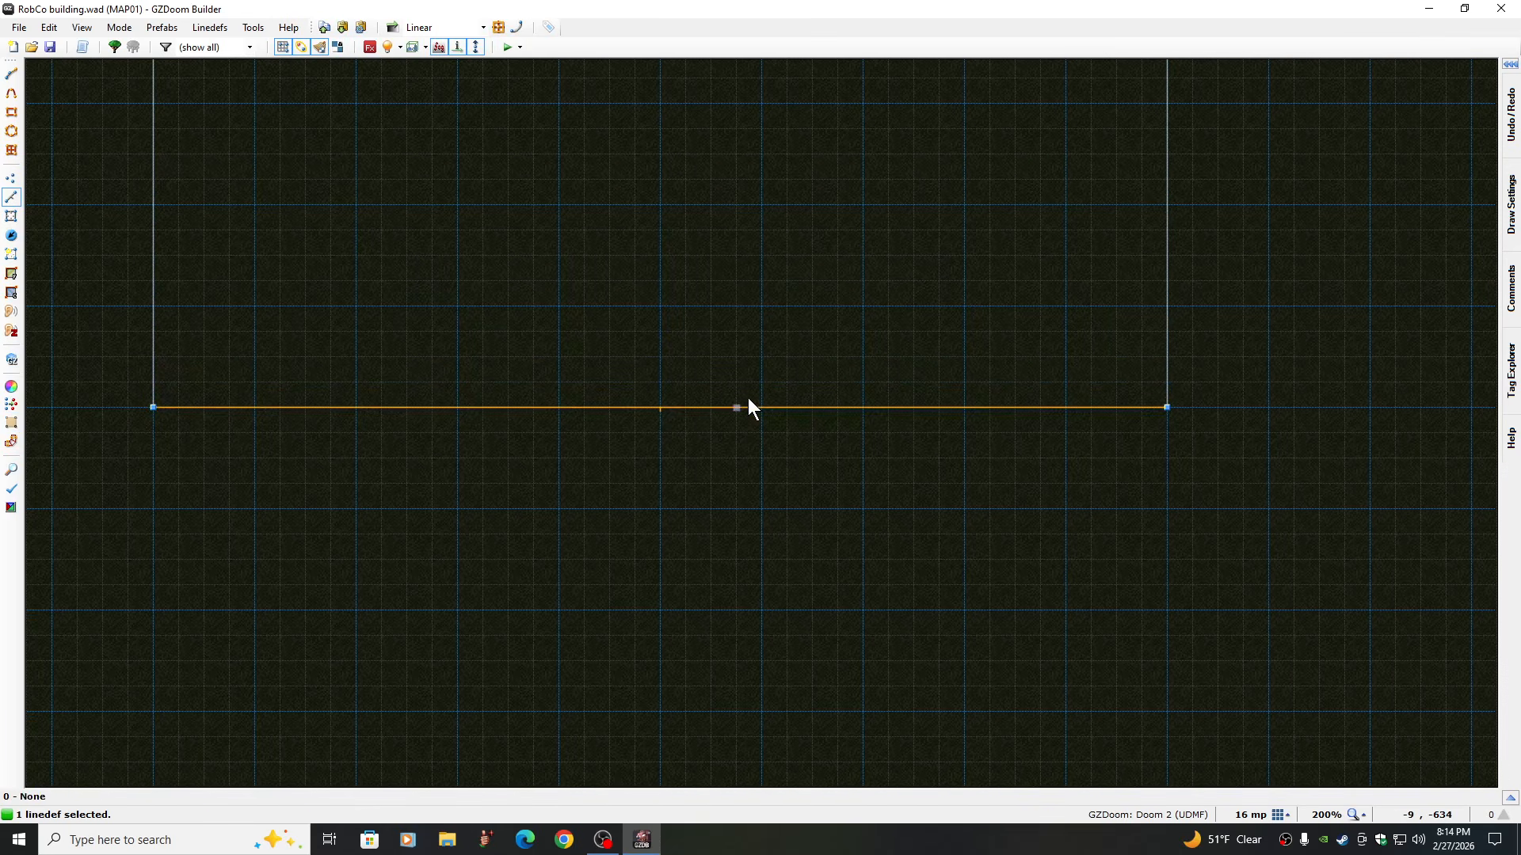
Check the complete building outline against the outer boundary with the whole map fitted to the screen
key("Up")
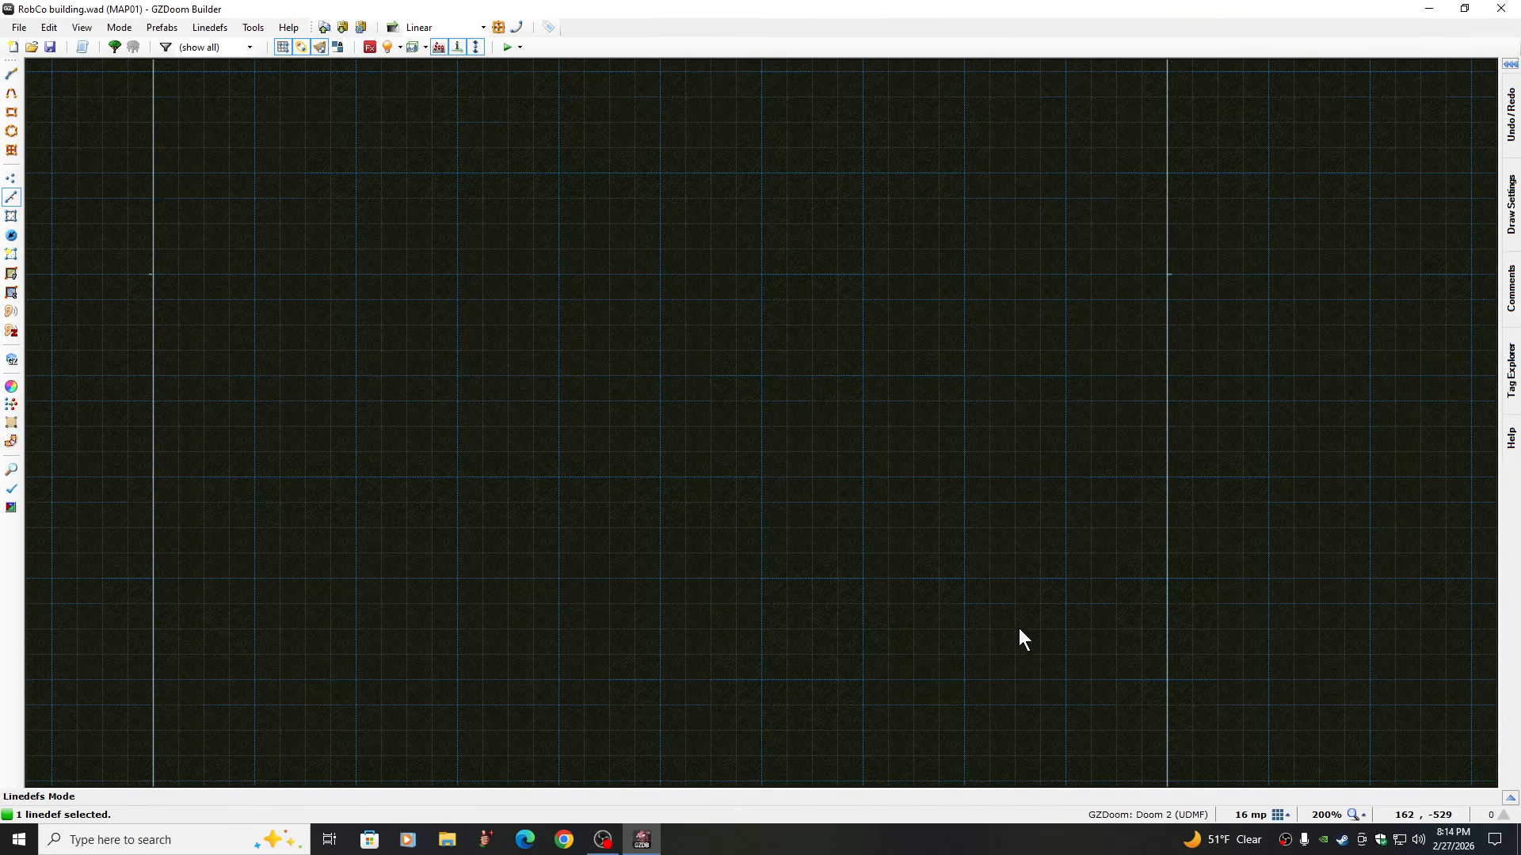
left_click(1363, 816)
left_click(1296, 722)
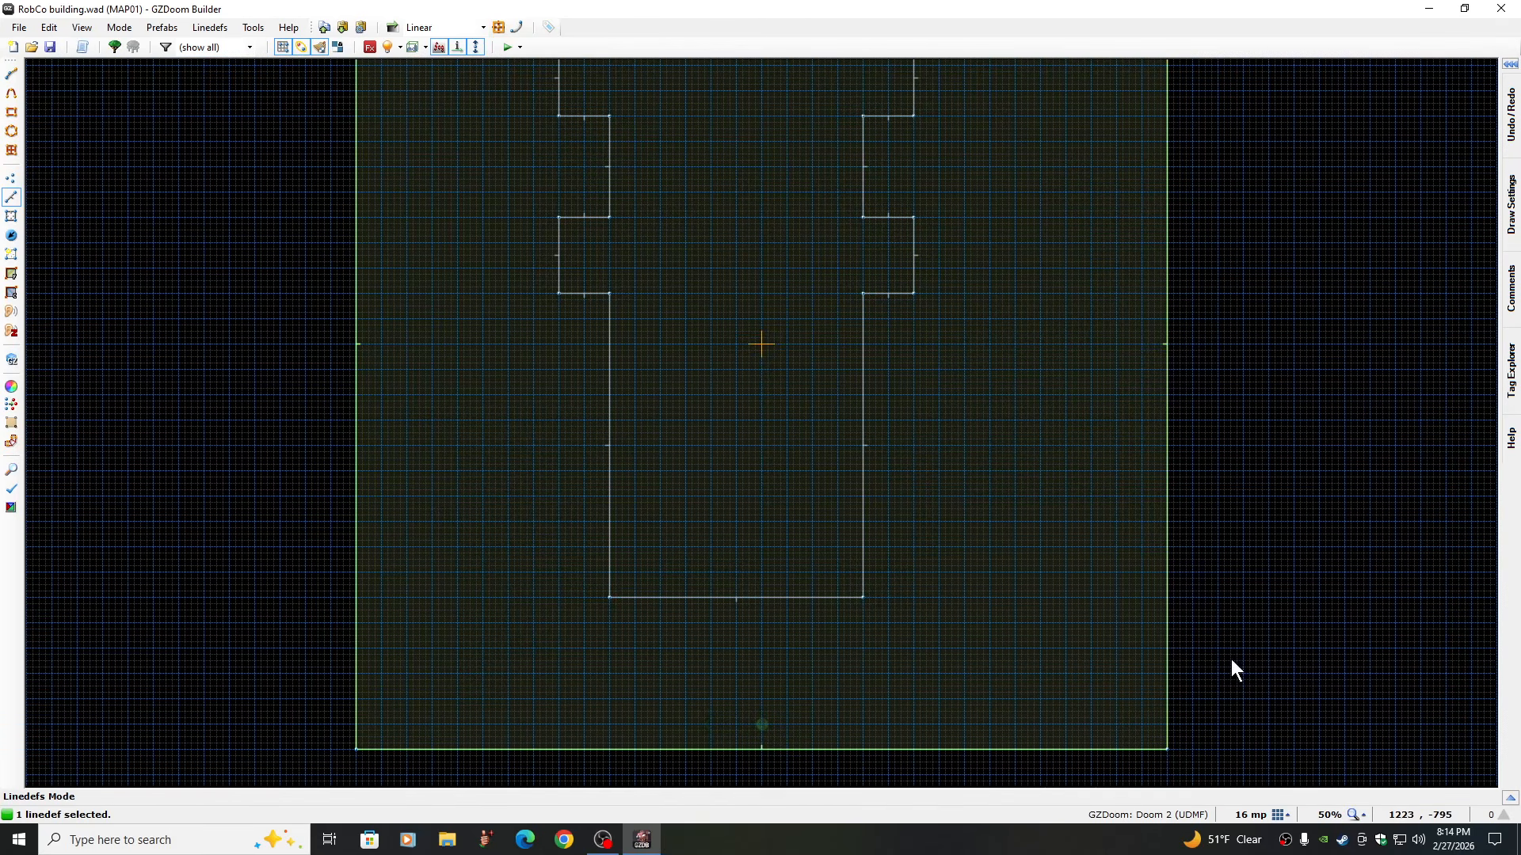
left_click(1360, 816)
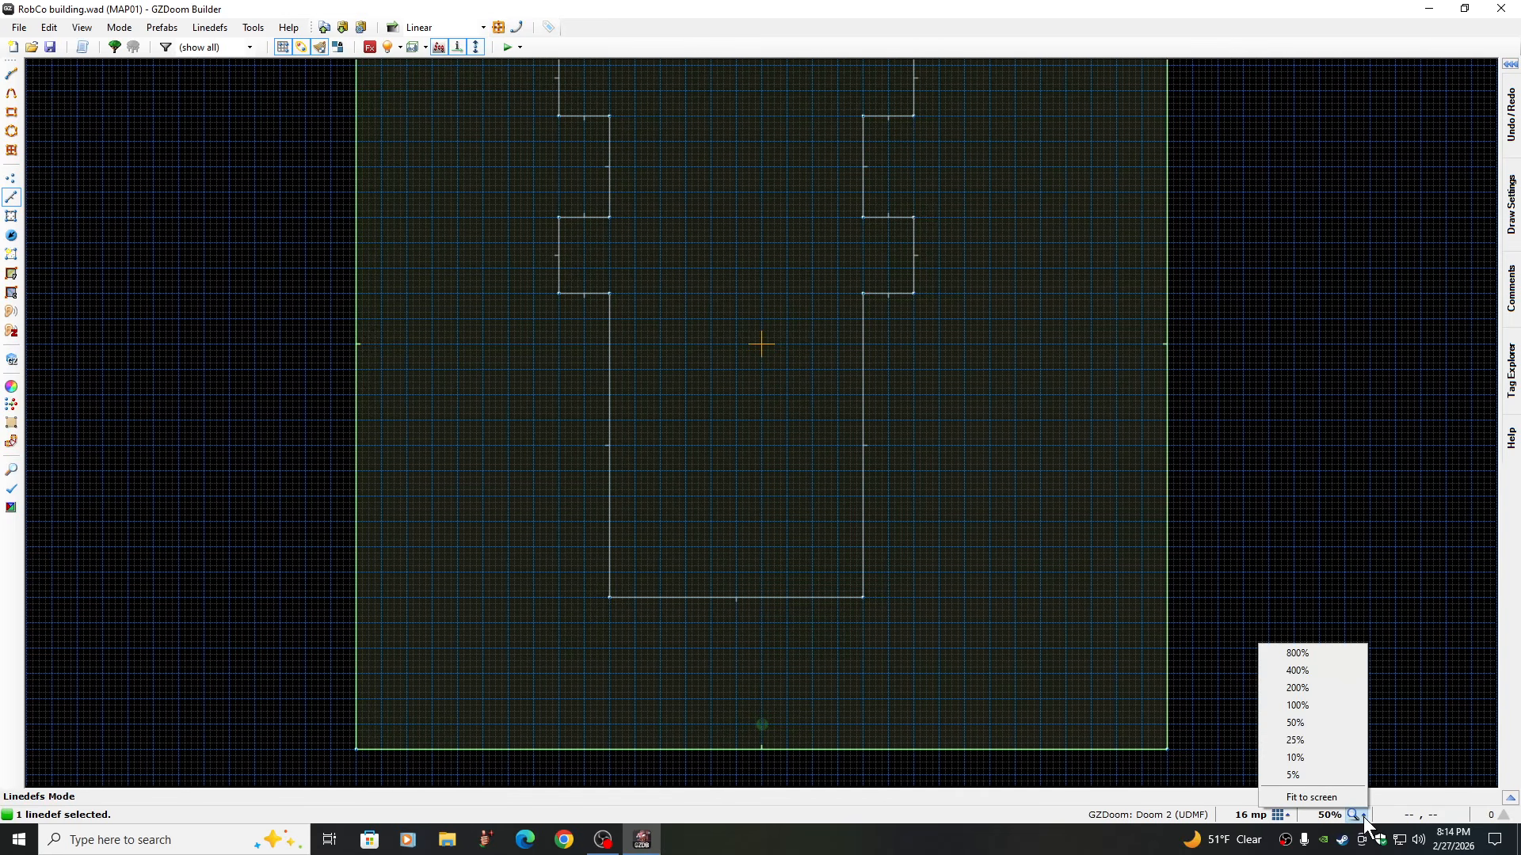
left_click(1315, 798)
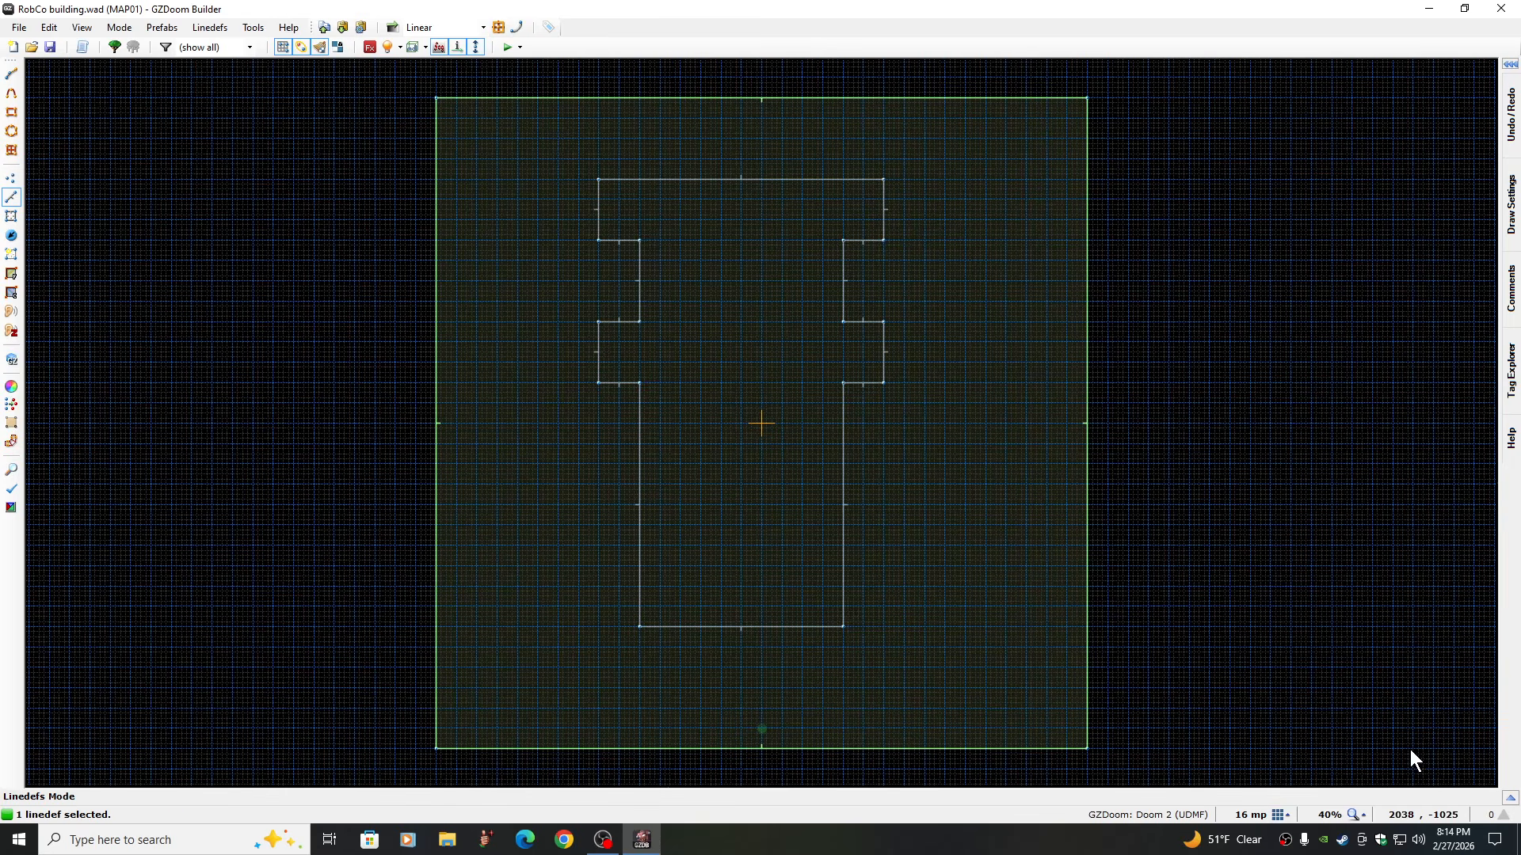
left_click(1361, 811)
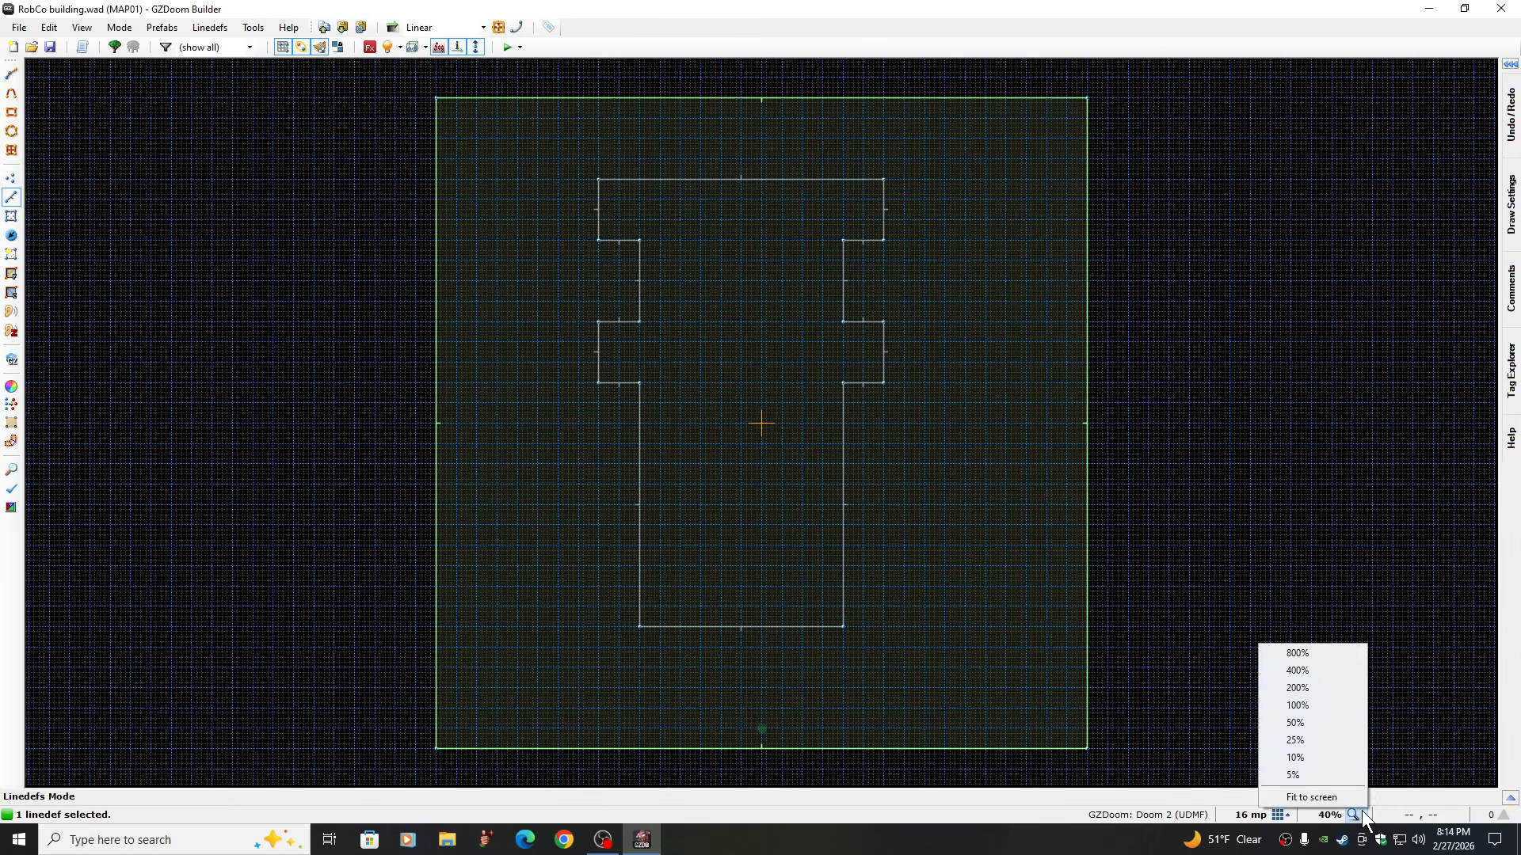
left_click(1361, 812)
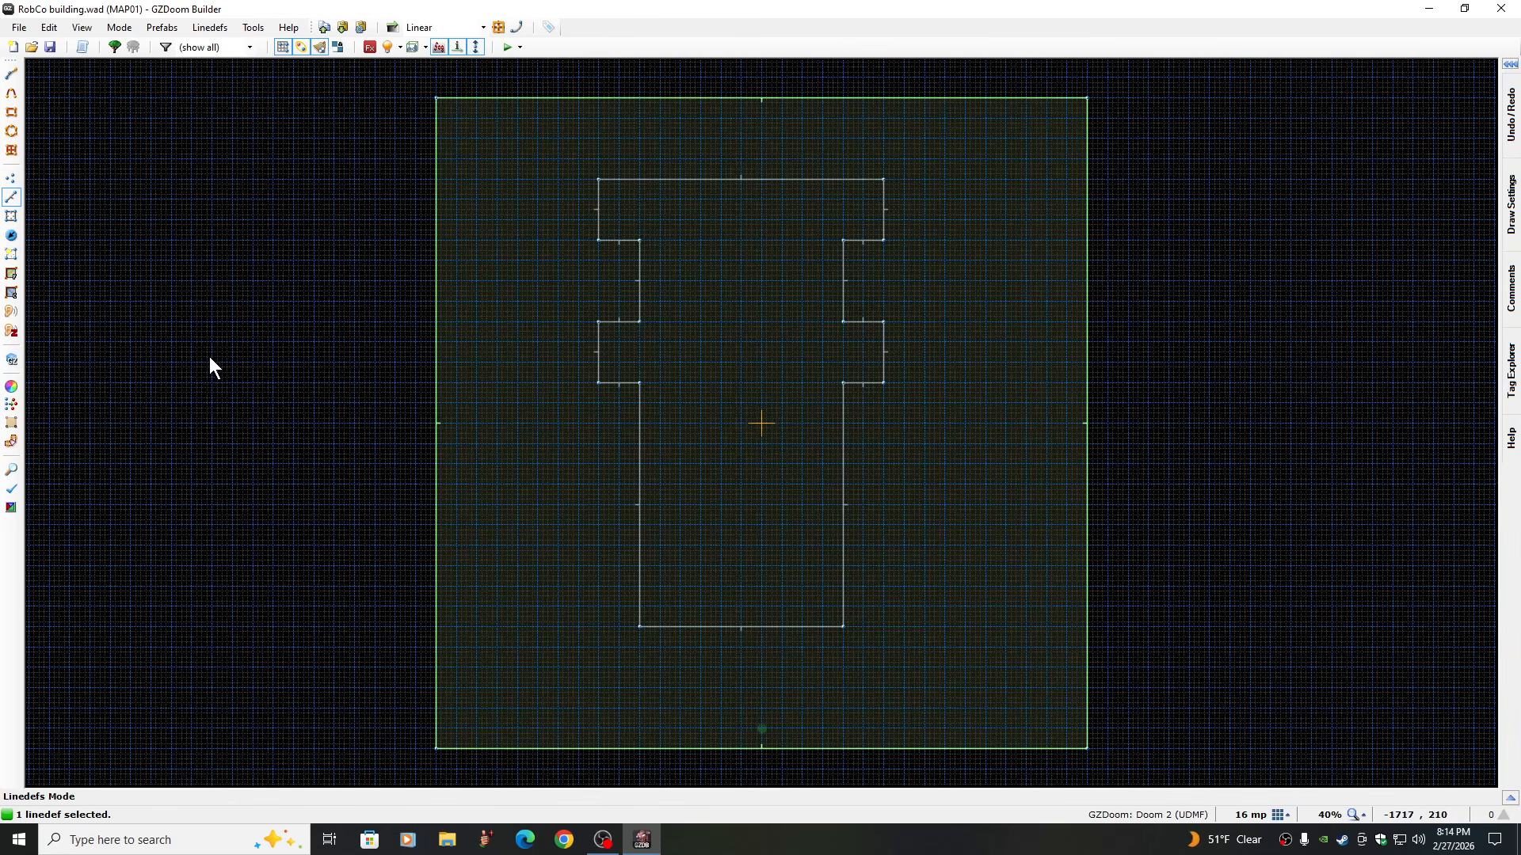
Set the RobCo building sector's floor texture to NFTBRN01 from the HGC_CITY.pk3 flats
left_click(12, 218)
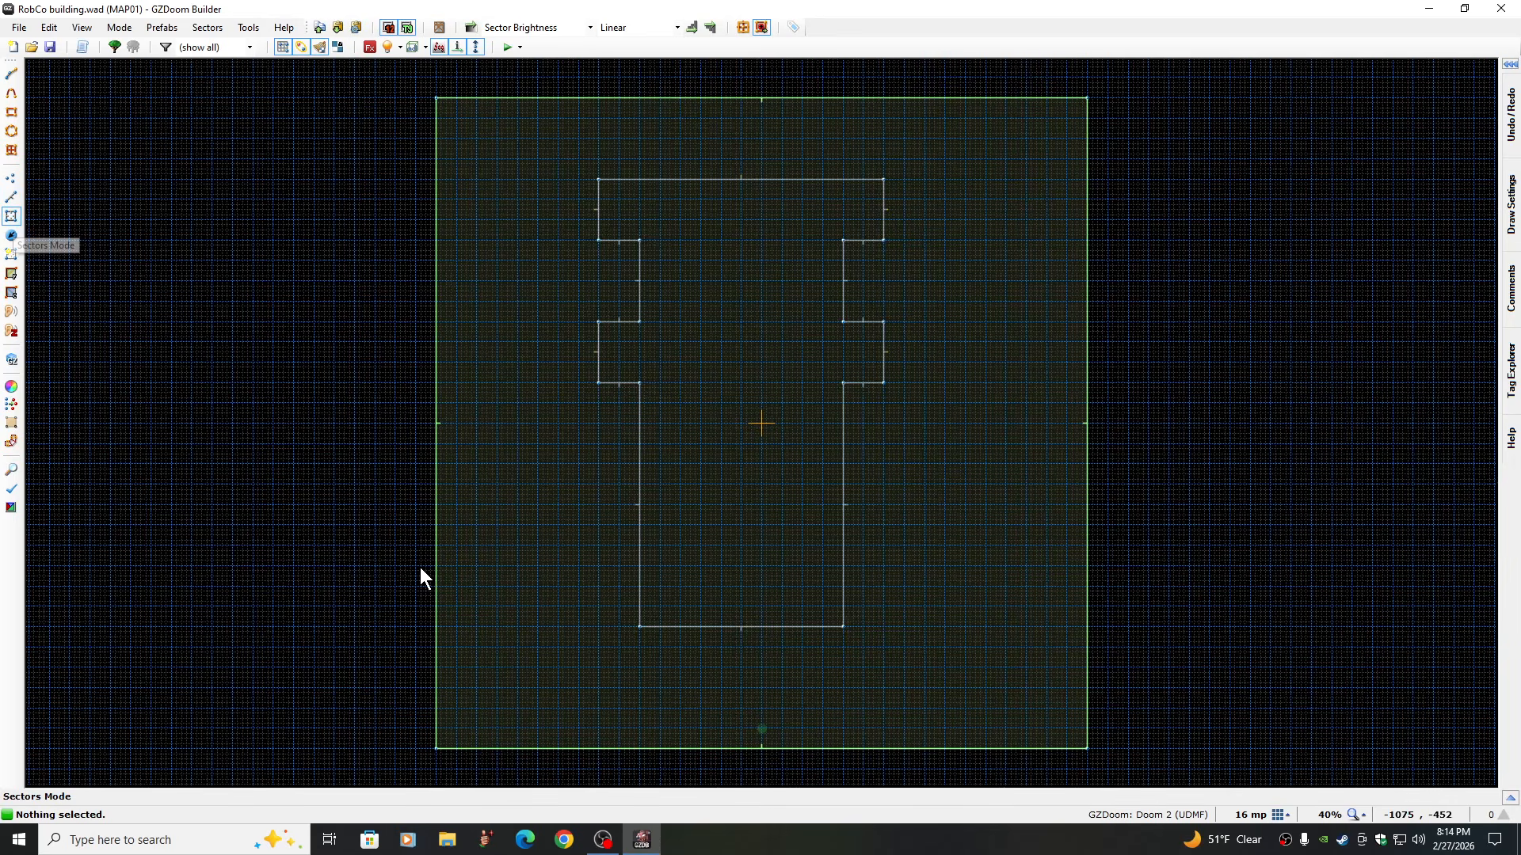
right_click(733, 359)
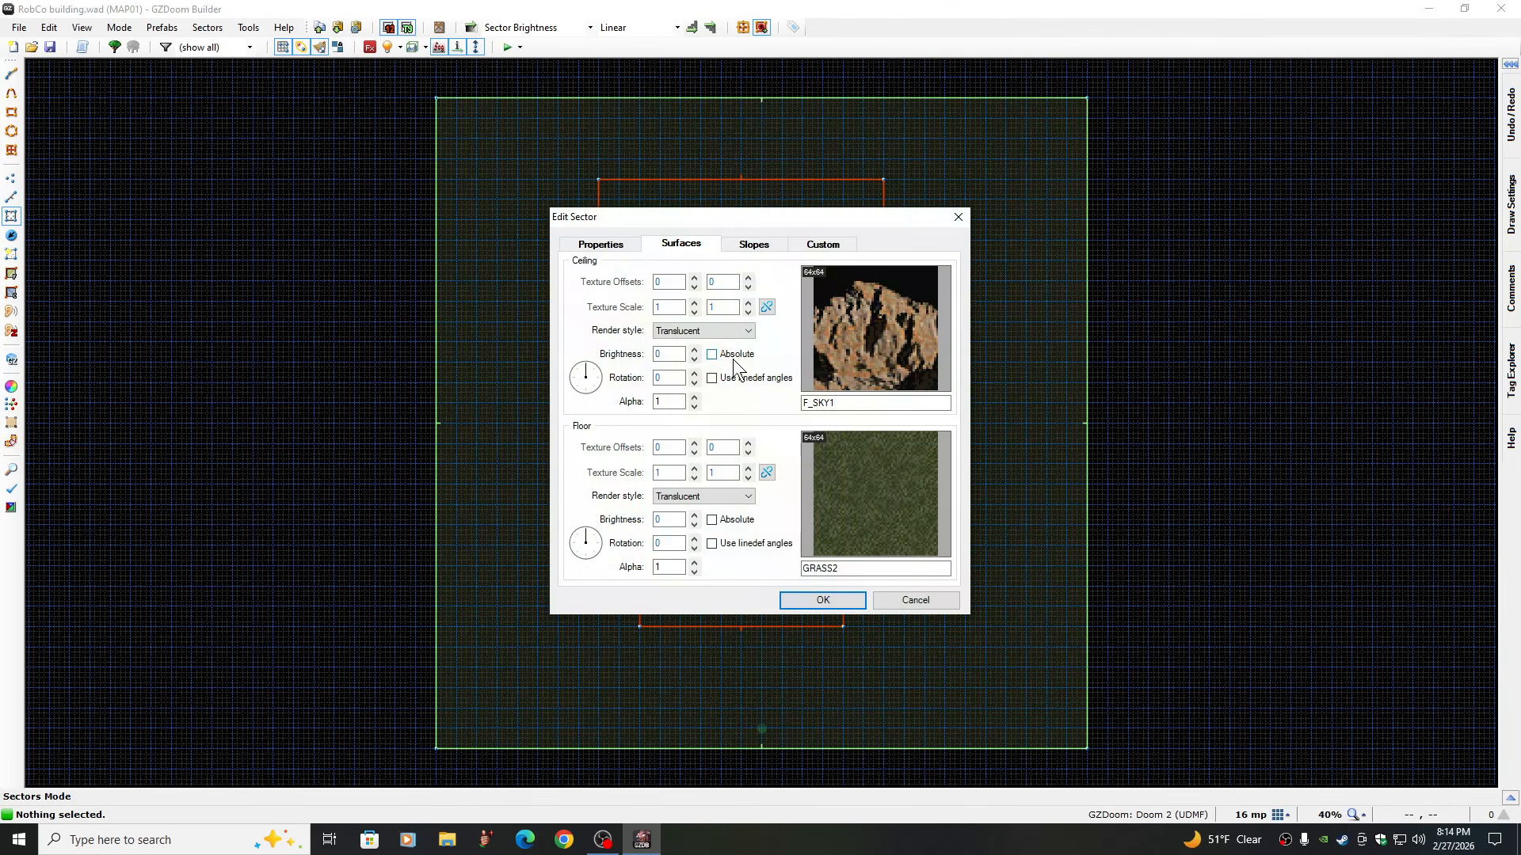
left_click(872, 485)
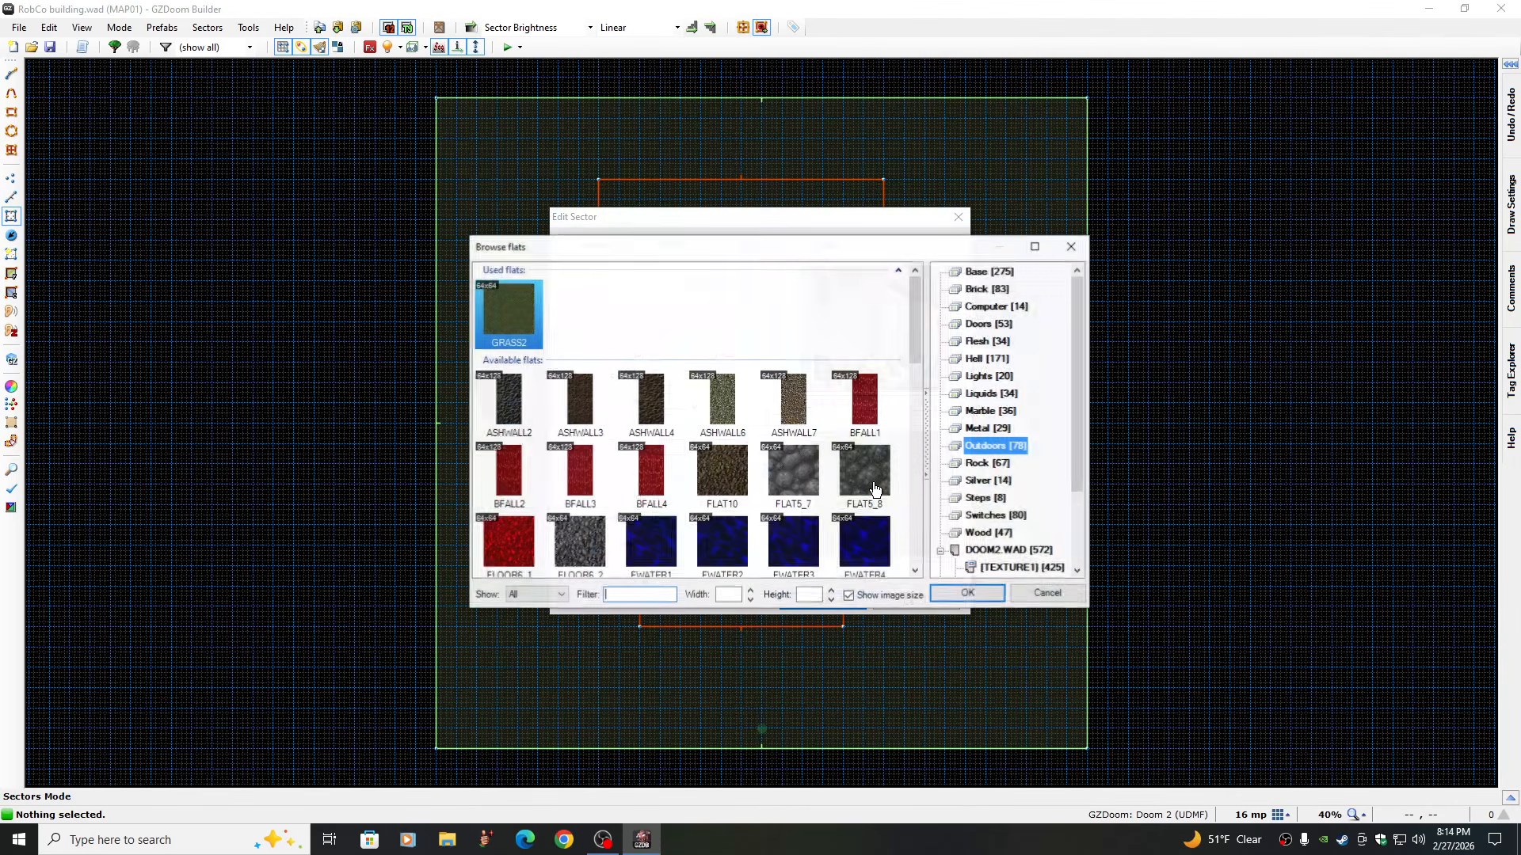
left_click(1080, 536)
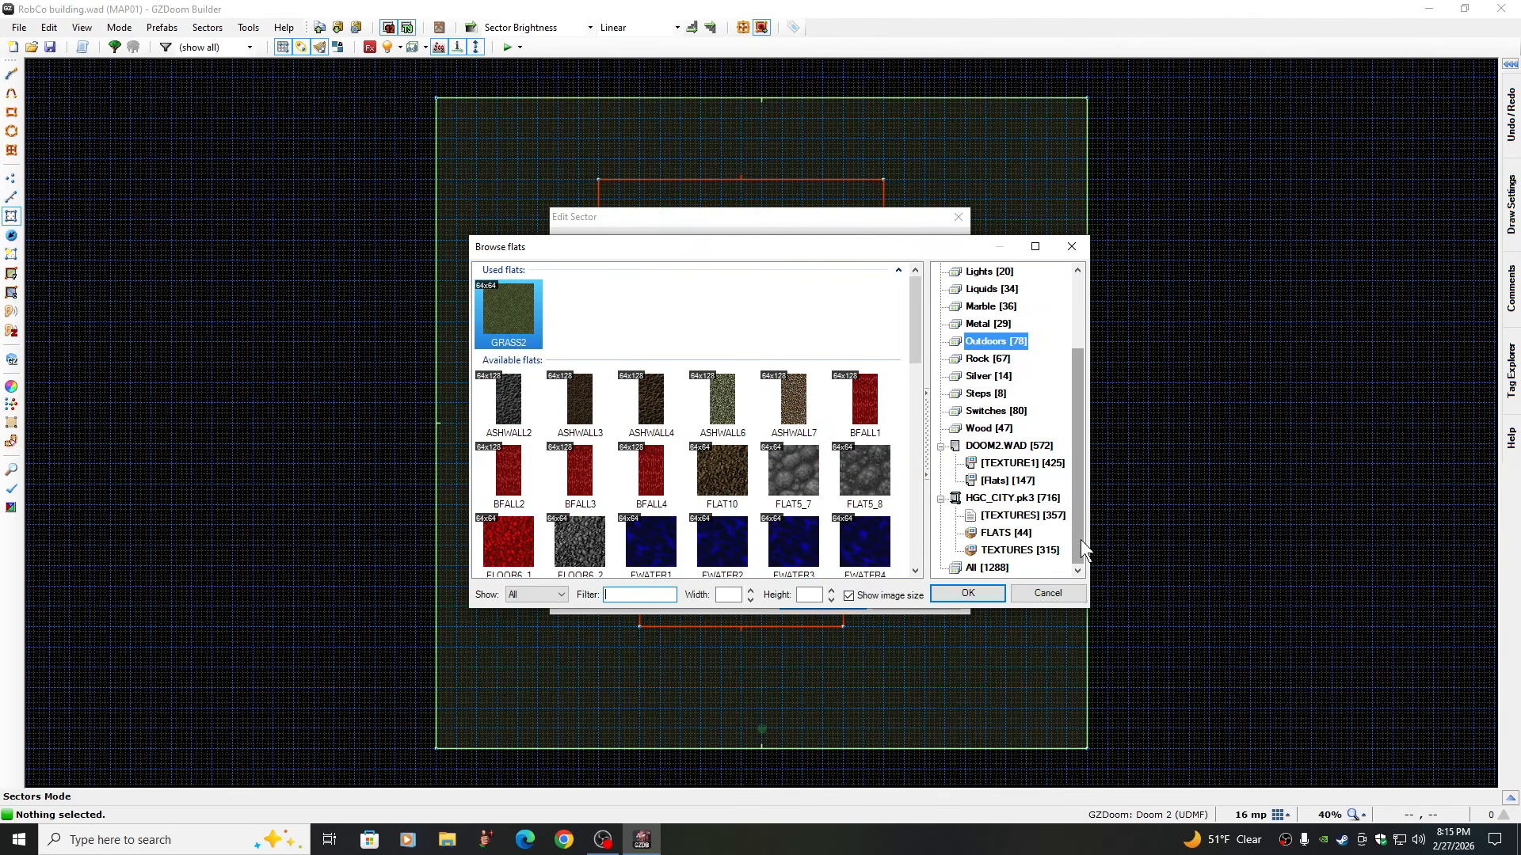
left_click(1003, 534)
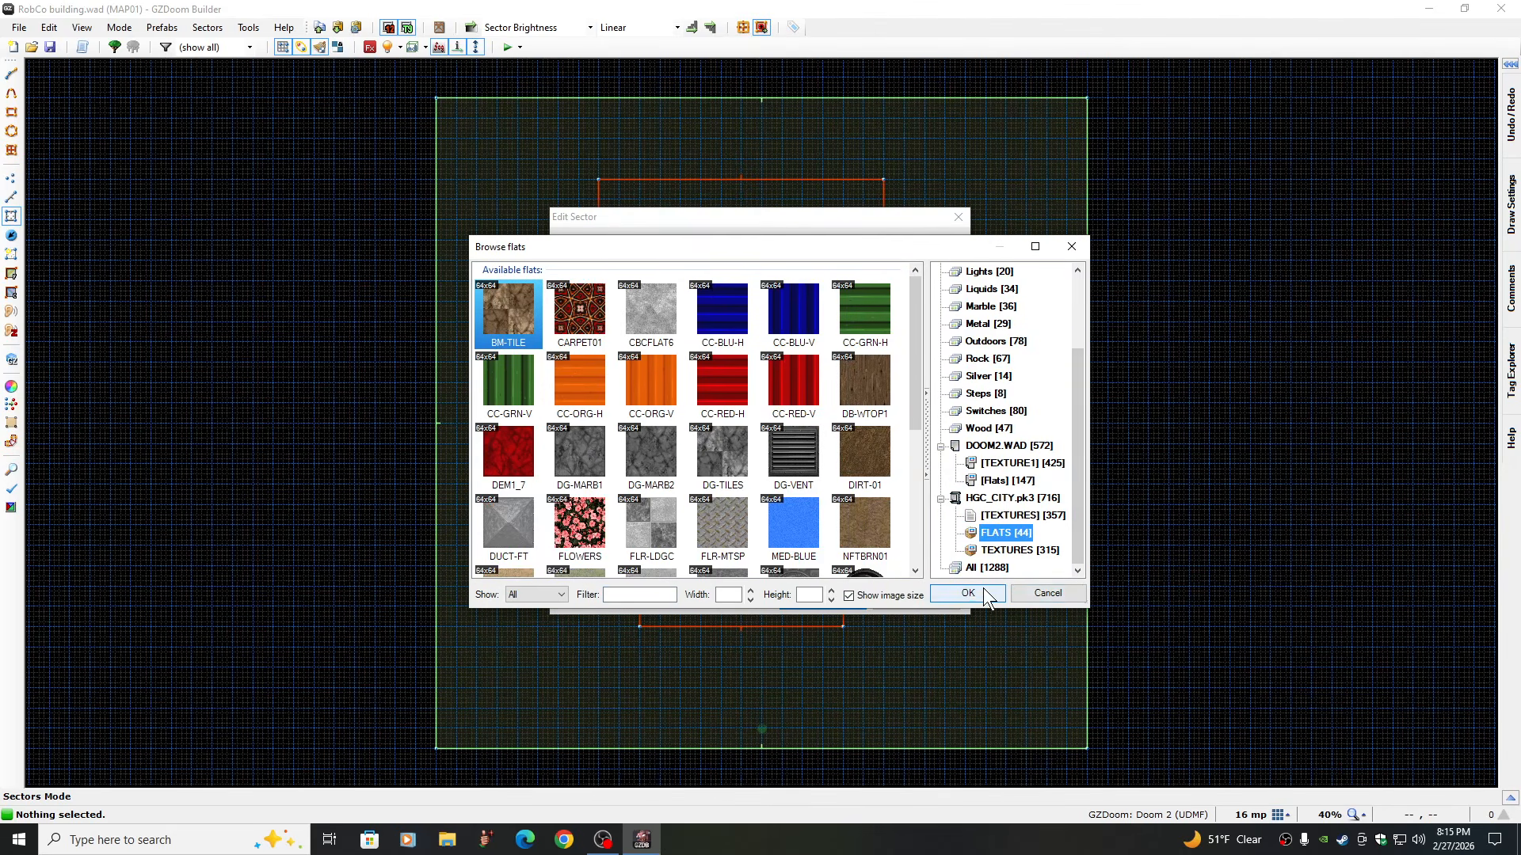
left_click(917, 544)
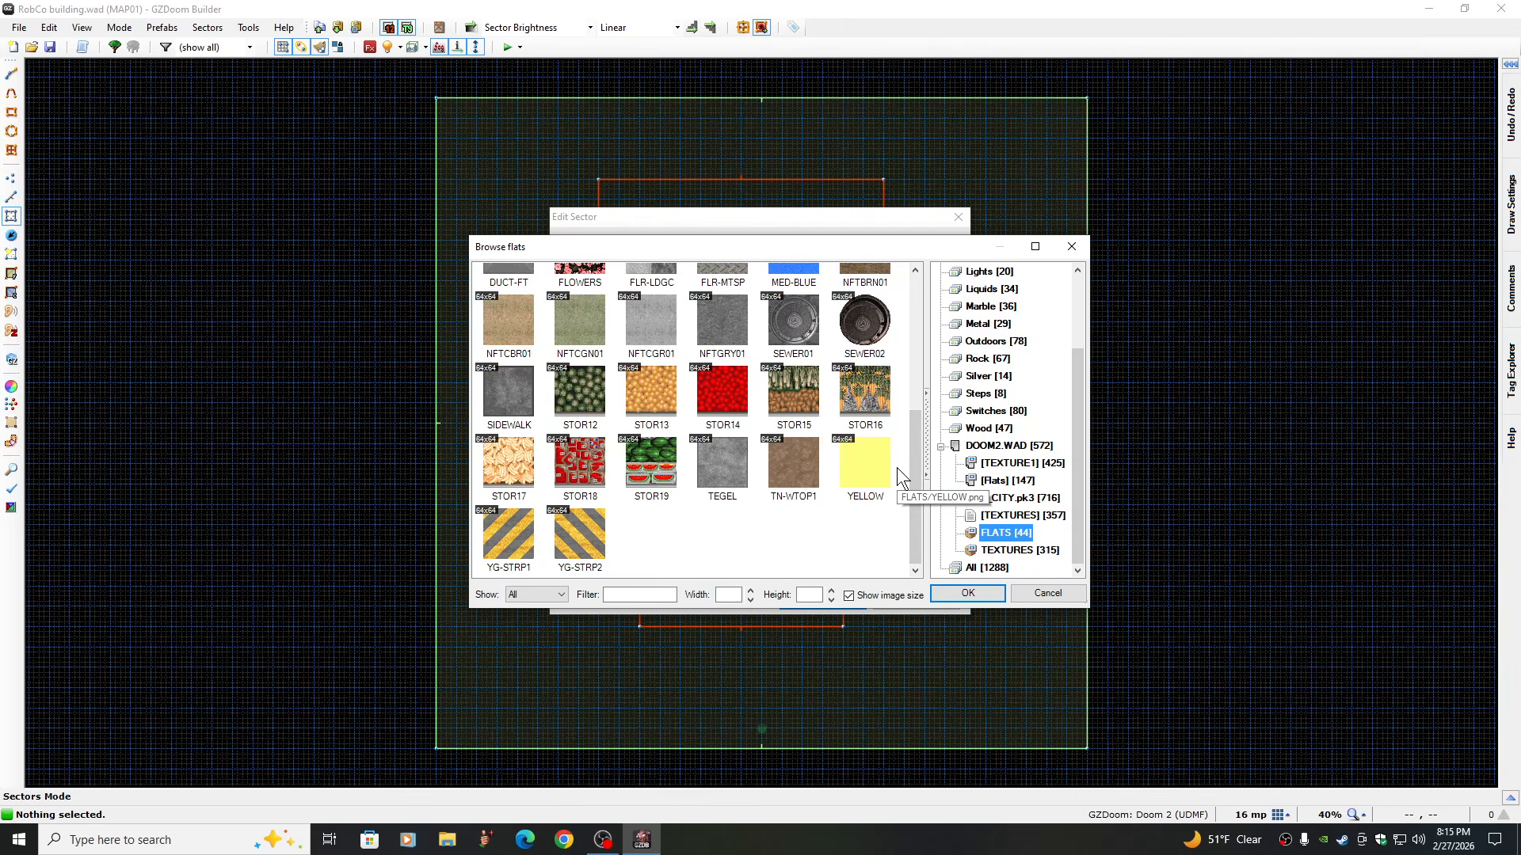
left_click(915, 288)
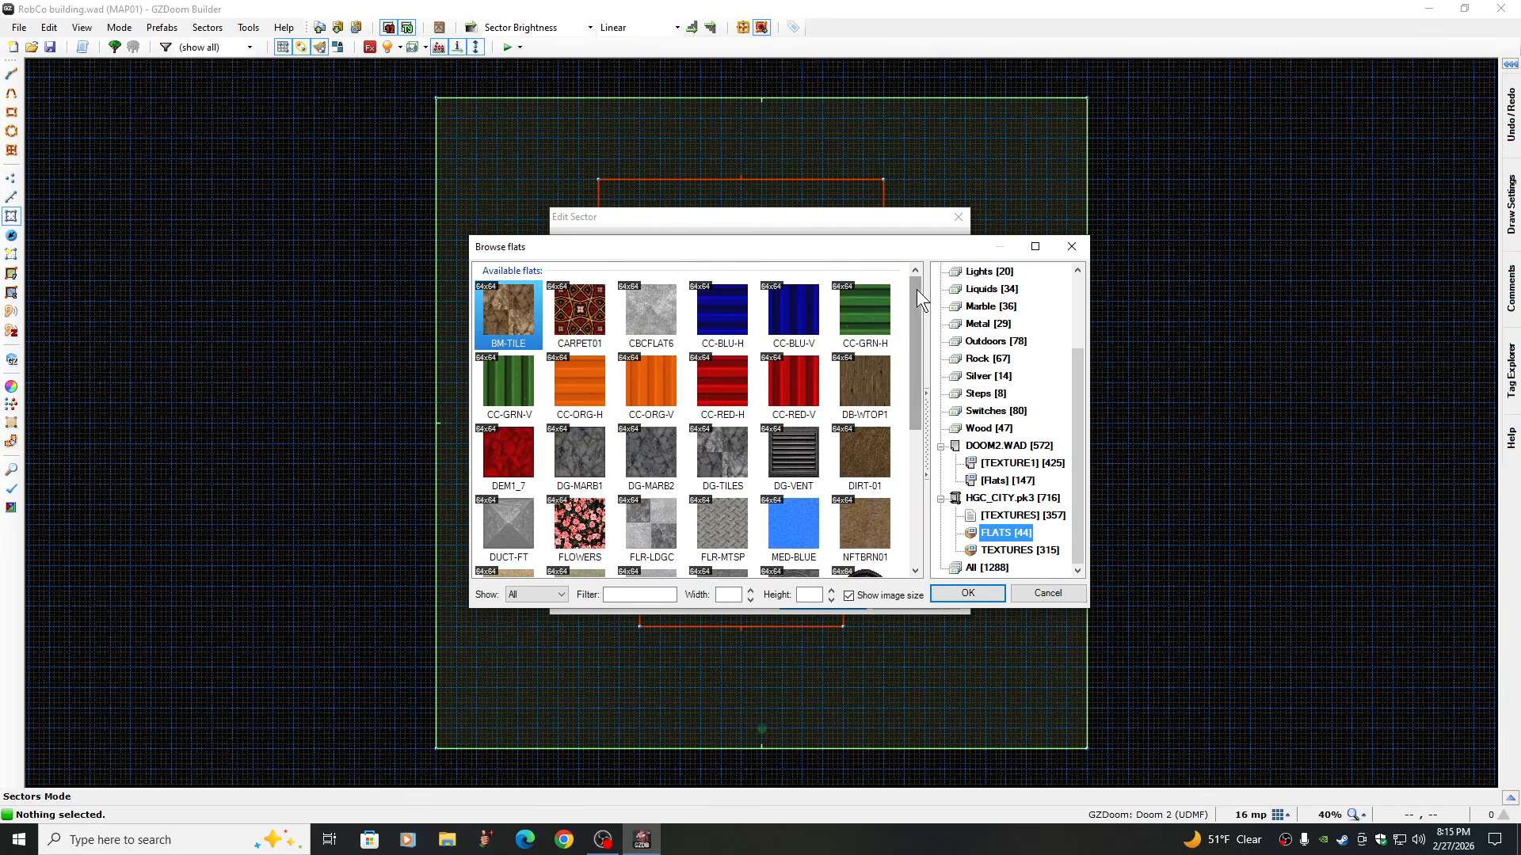
left_click(863, 527)
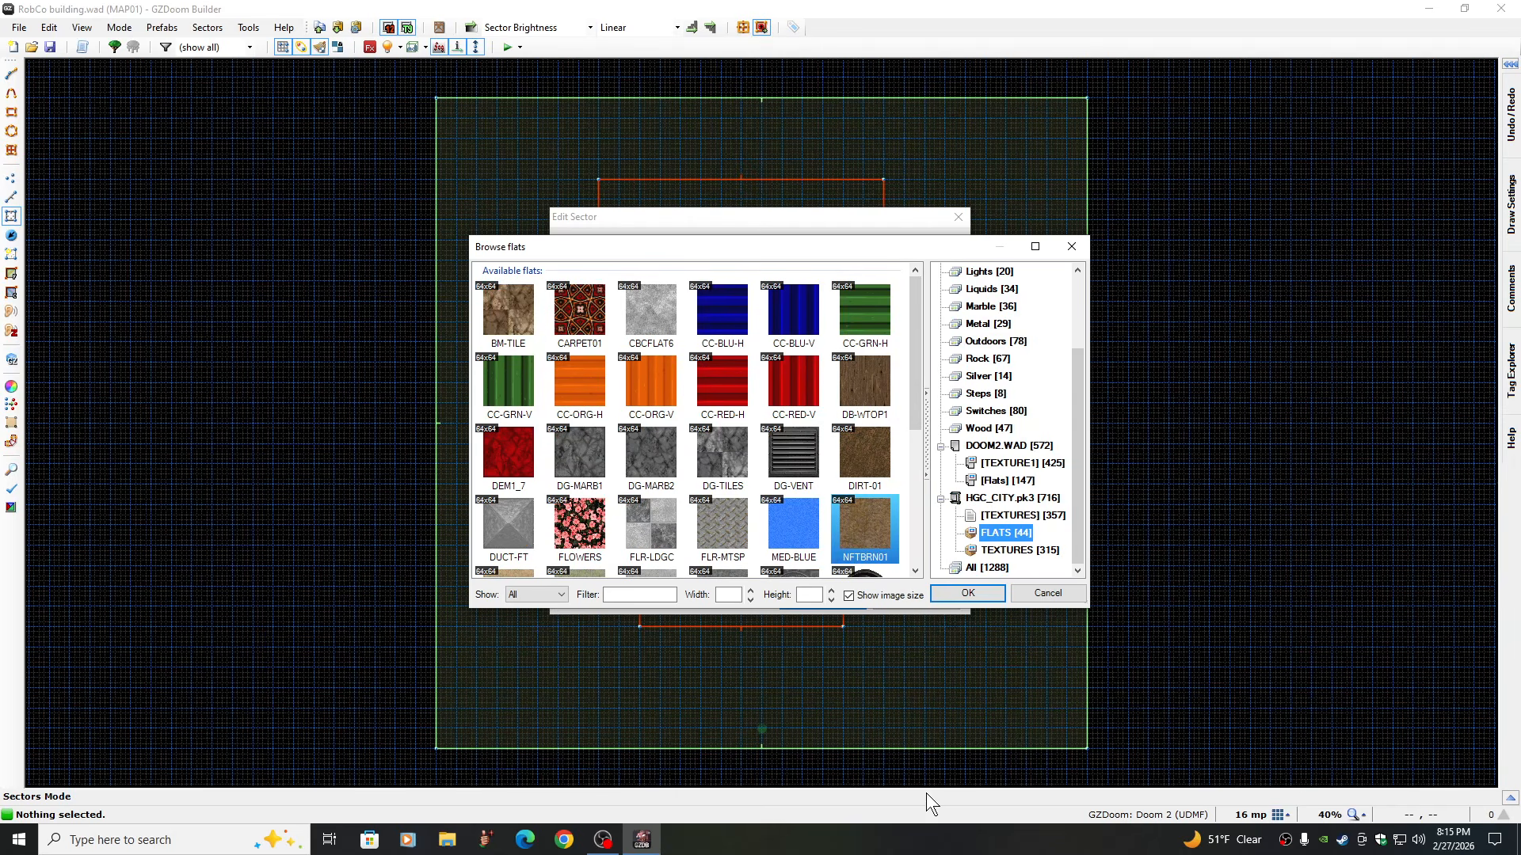
left_click(969, 591)
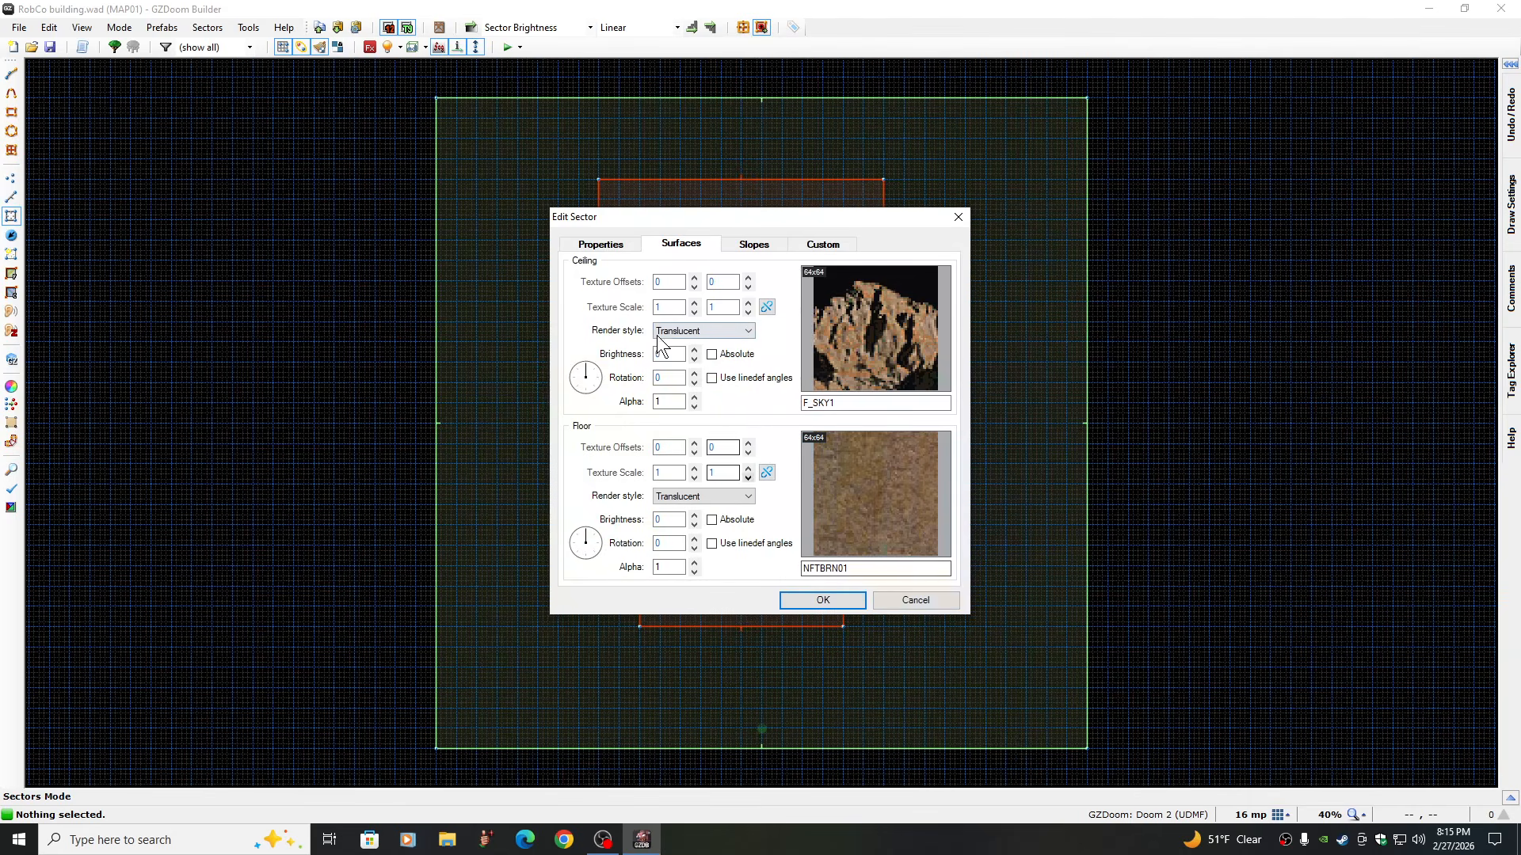
Raise the building sector's floor height to 384 and apply the sector changes
left_click(609, 247)
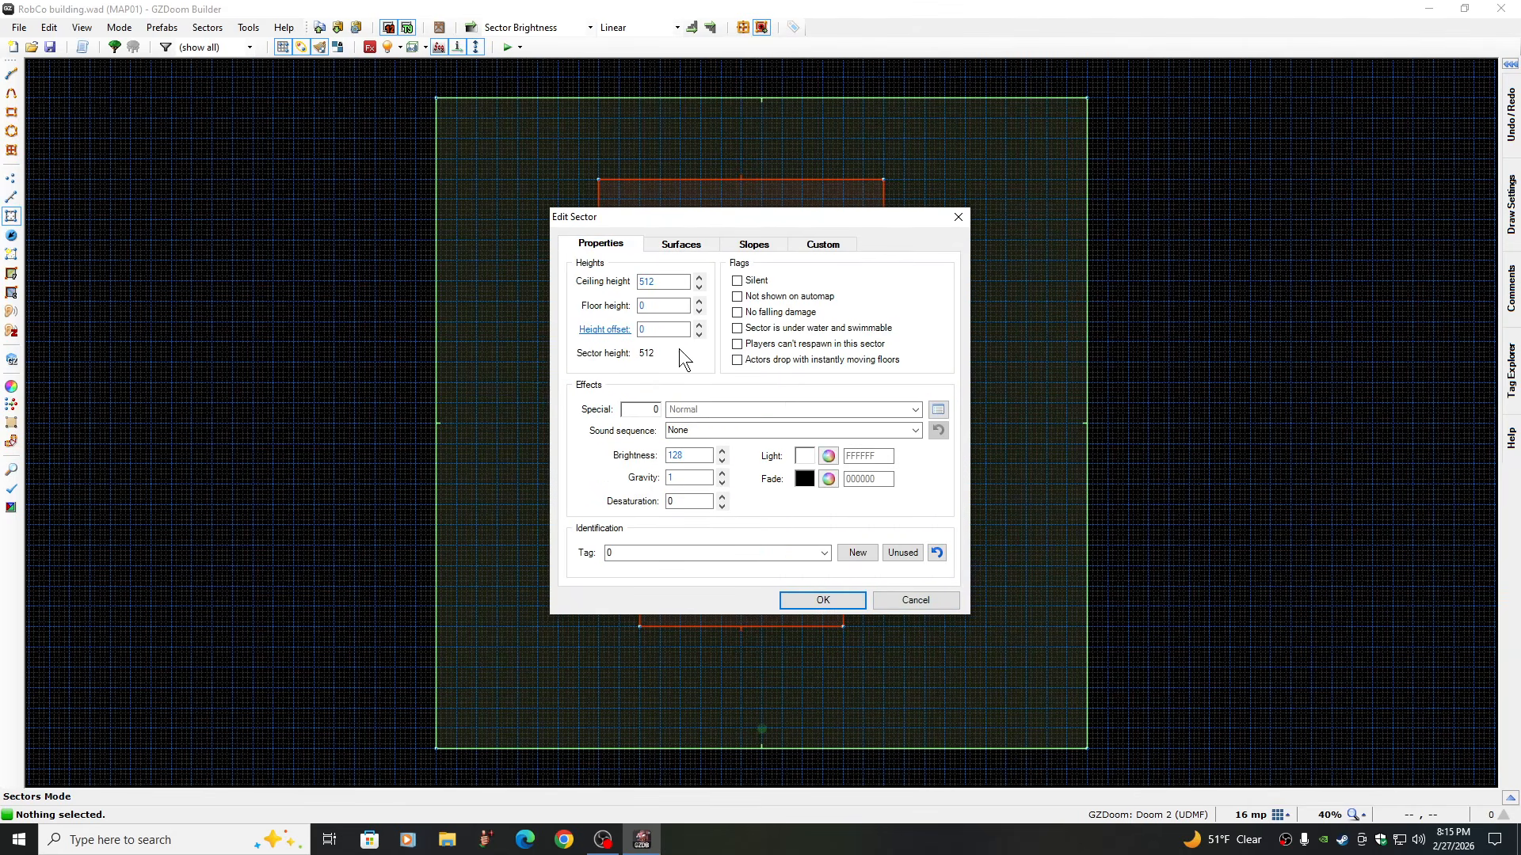
left_click(676, 306)
key("BackSpace")
type("384")
left_click(823, 600)
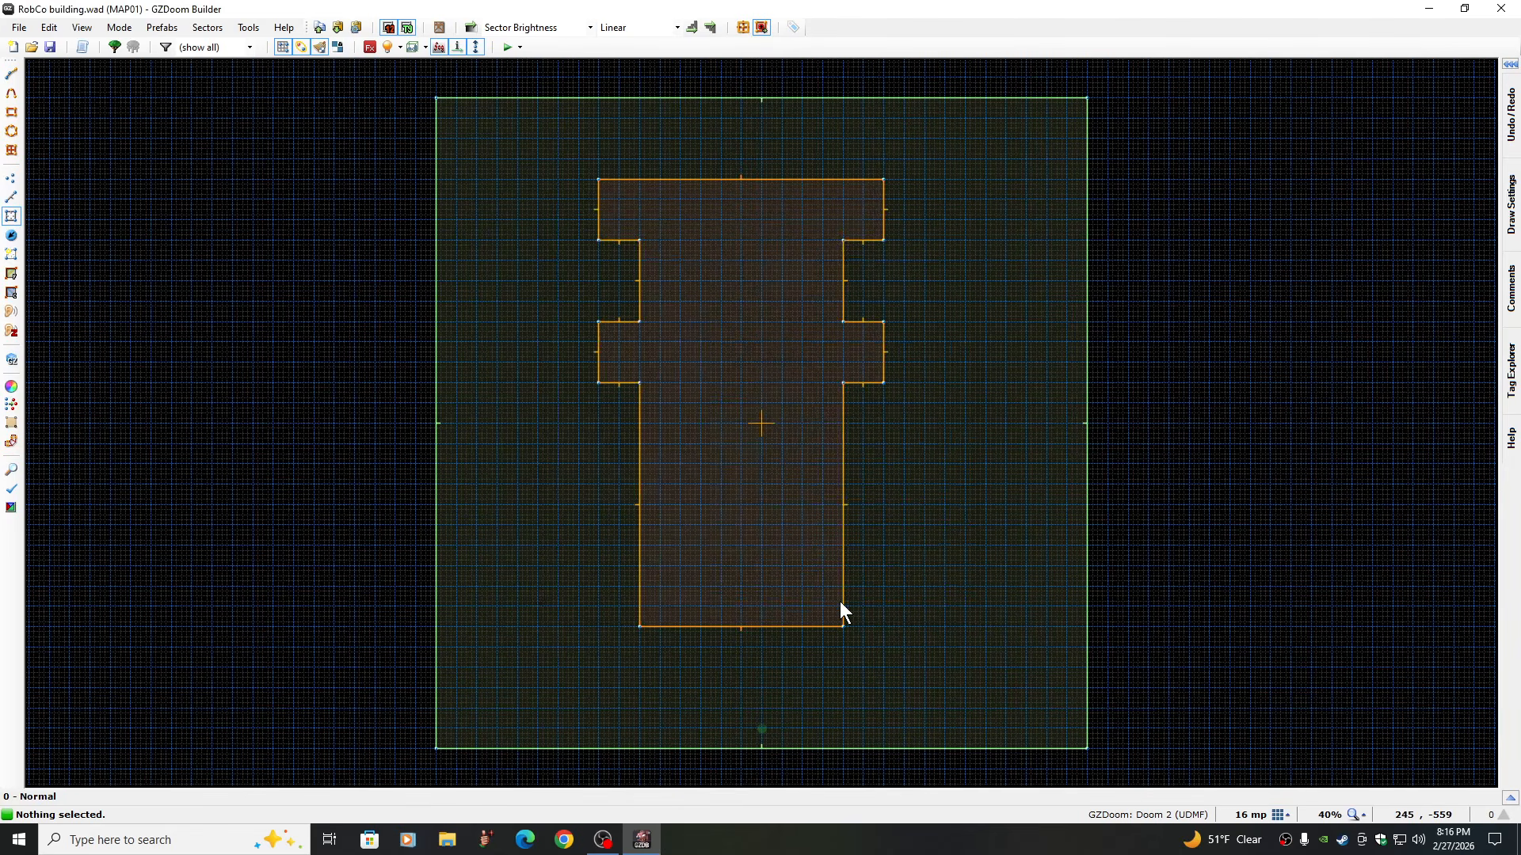
Select all 16 linedefs that form the building's outline
left_click(12, 198)
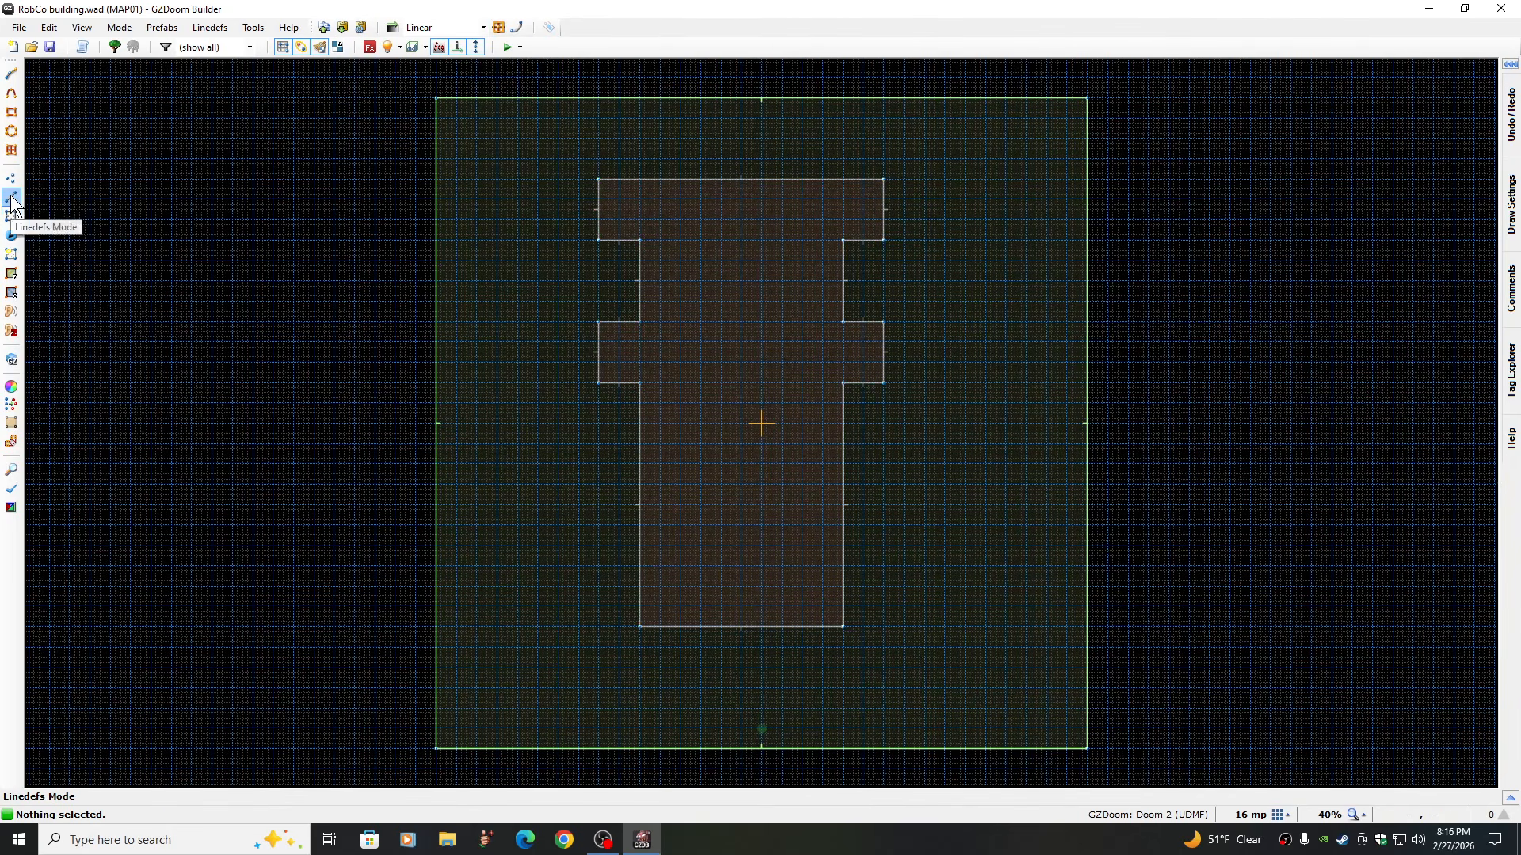
left_click(758, 624)
left_click(640, 492)
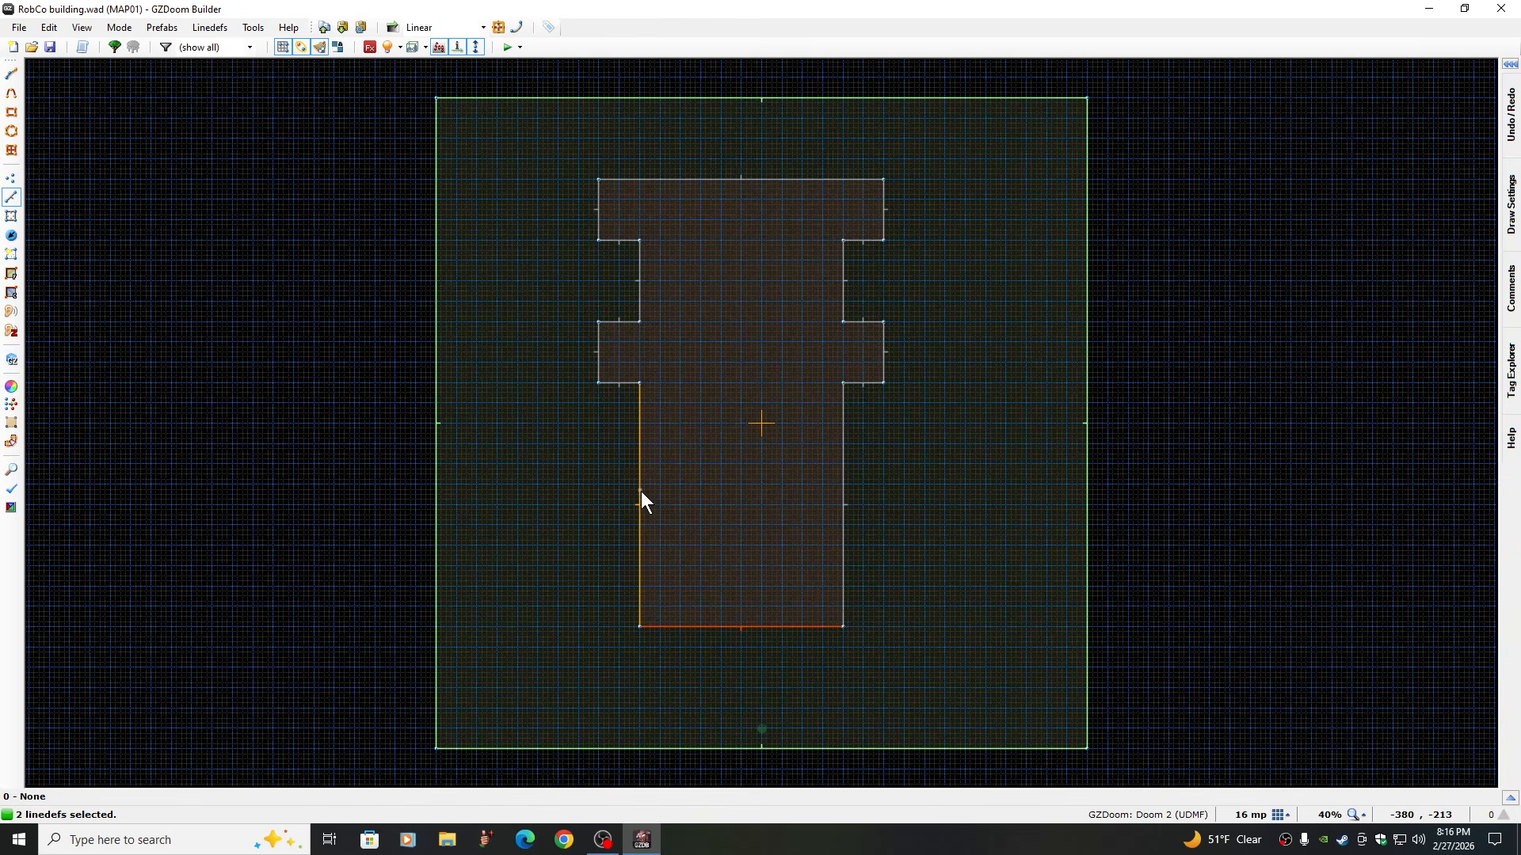
left_click(600, 353)
left_click(612, 323)
left_click(639, 279)
left_click(593, 212)
left_click(700, 181)
left_click(883, 208)
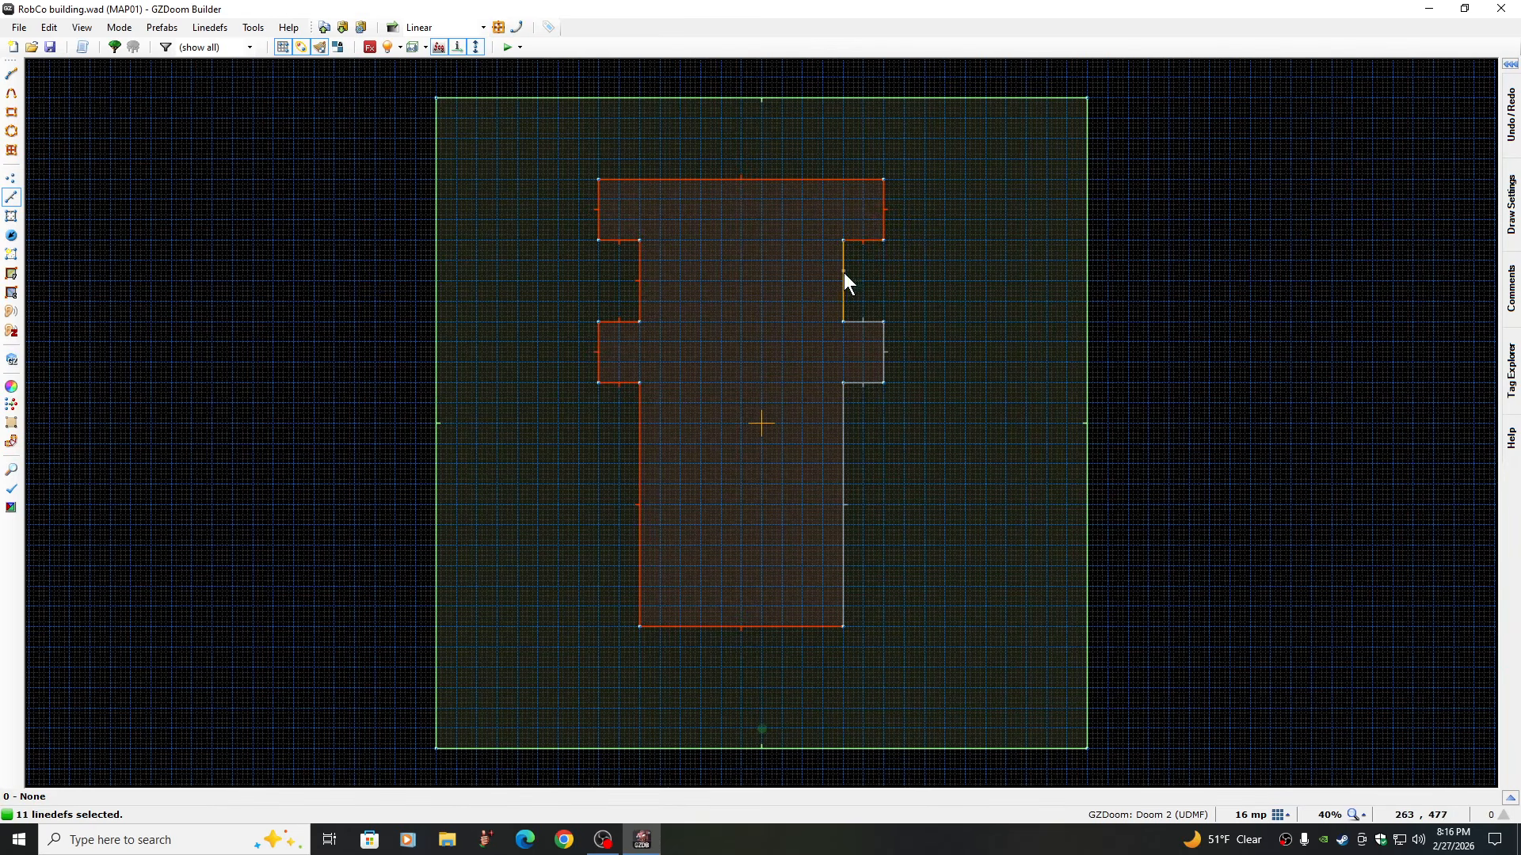
left_click(860, 320)
left_click(885, 350)
left_click(862, 384)
left_click(844, 512)
Apply BRICK-24 from the HGC_CITY.pk3 textures as the lower front texture of the 16 selected linedefs, then clear the selection
right_click(846, 510)
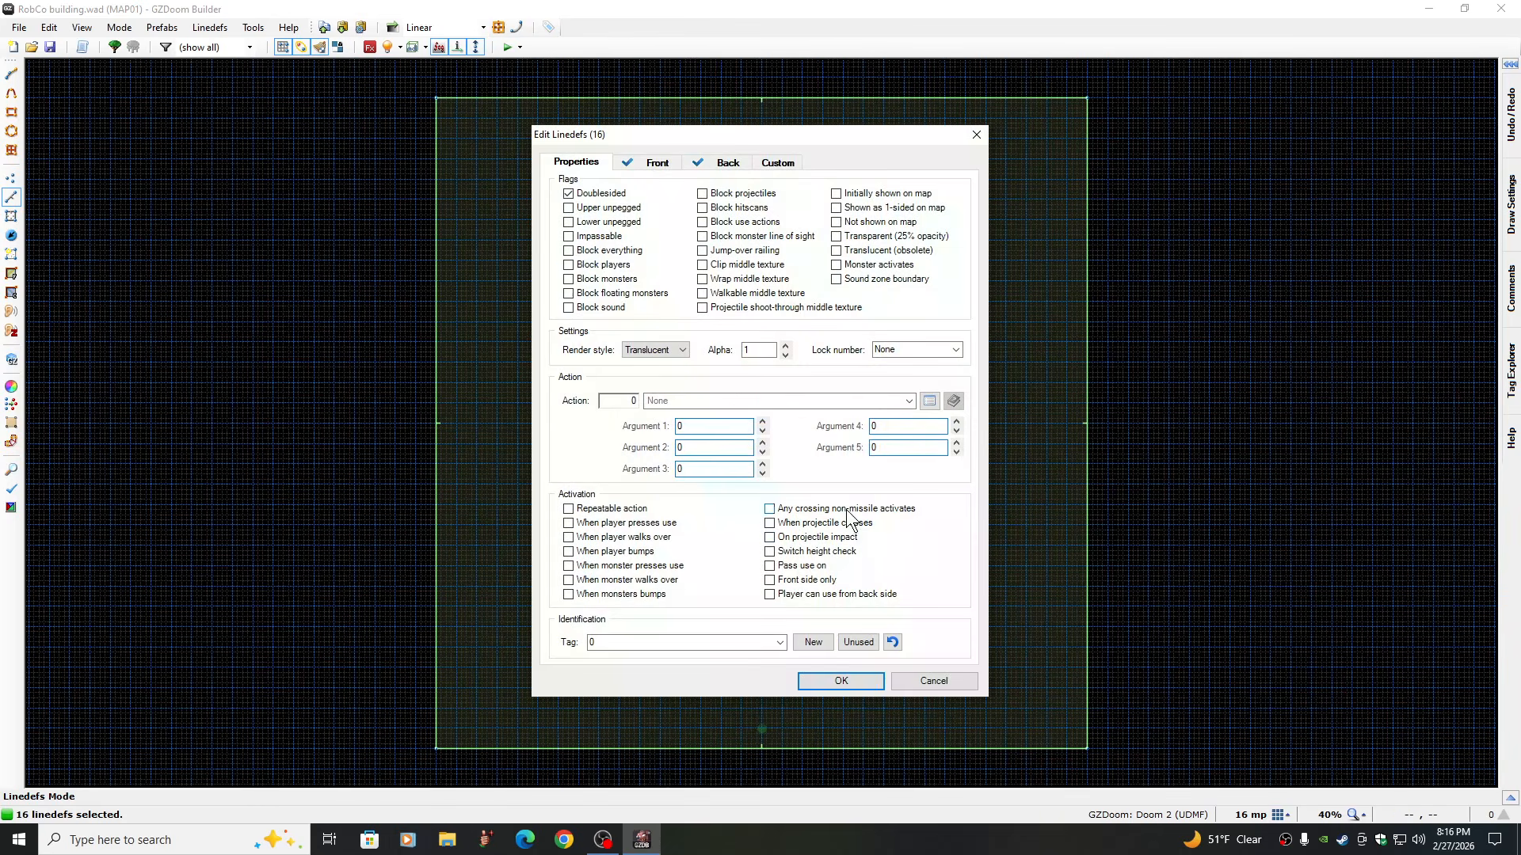
left_click(654, 164)
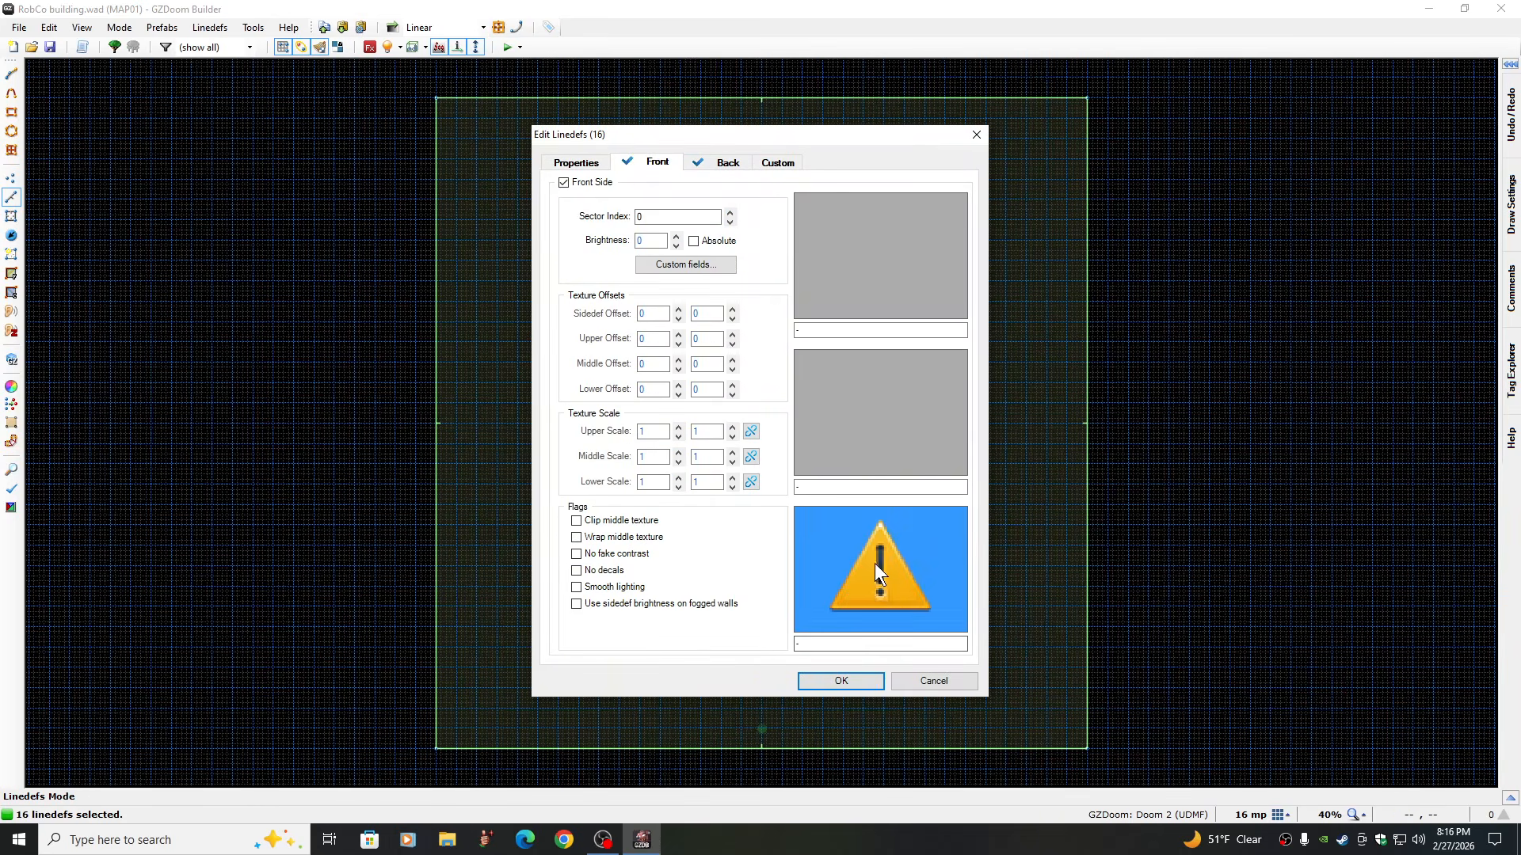
left_click(875, 565)
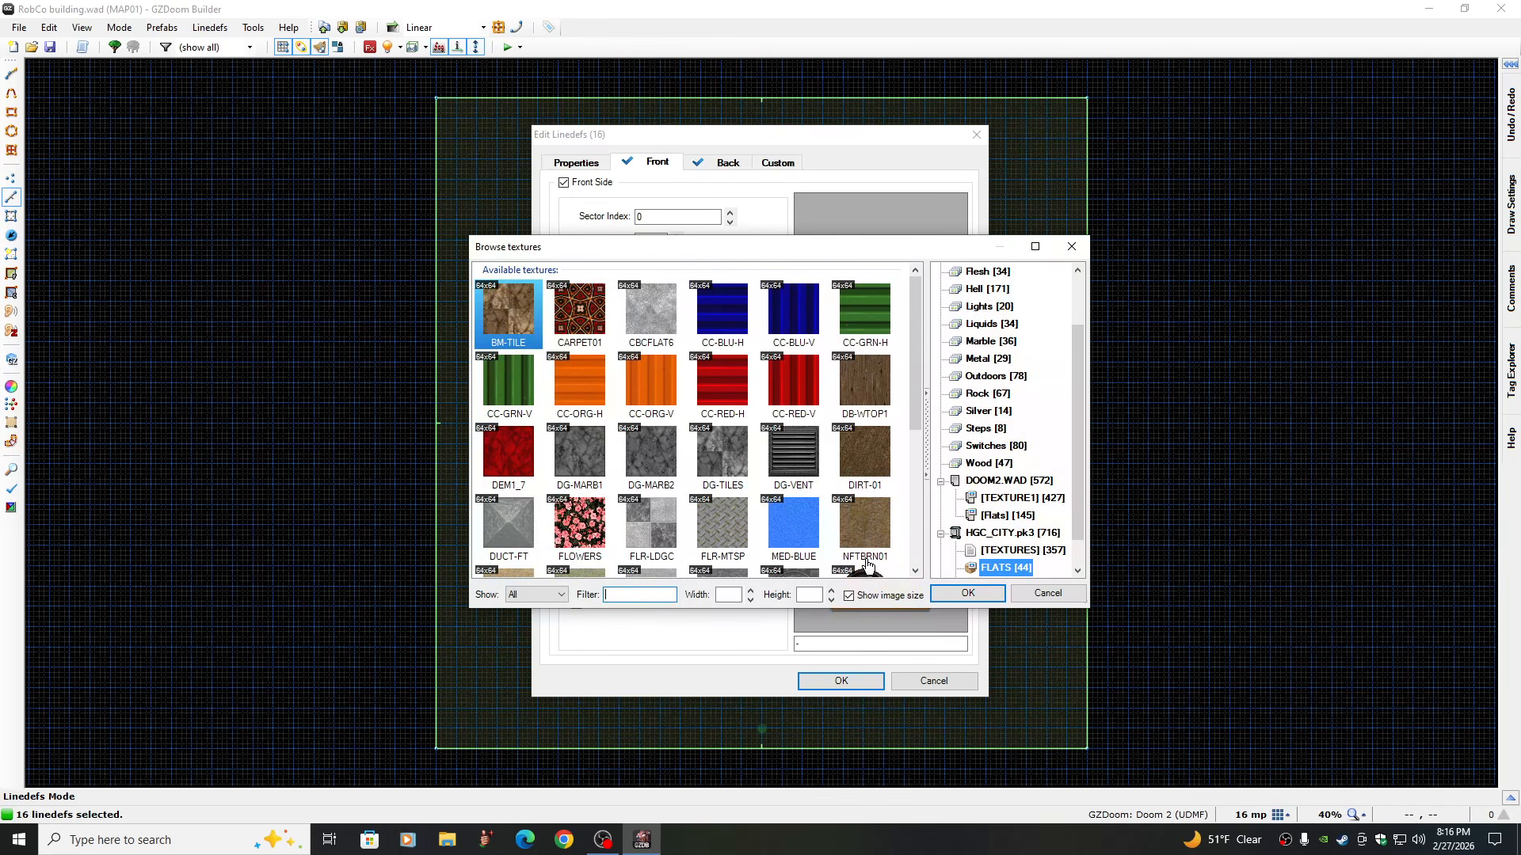
scroll(1076, 560, "down", 1)
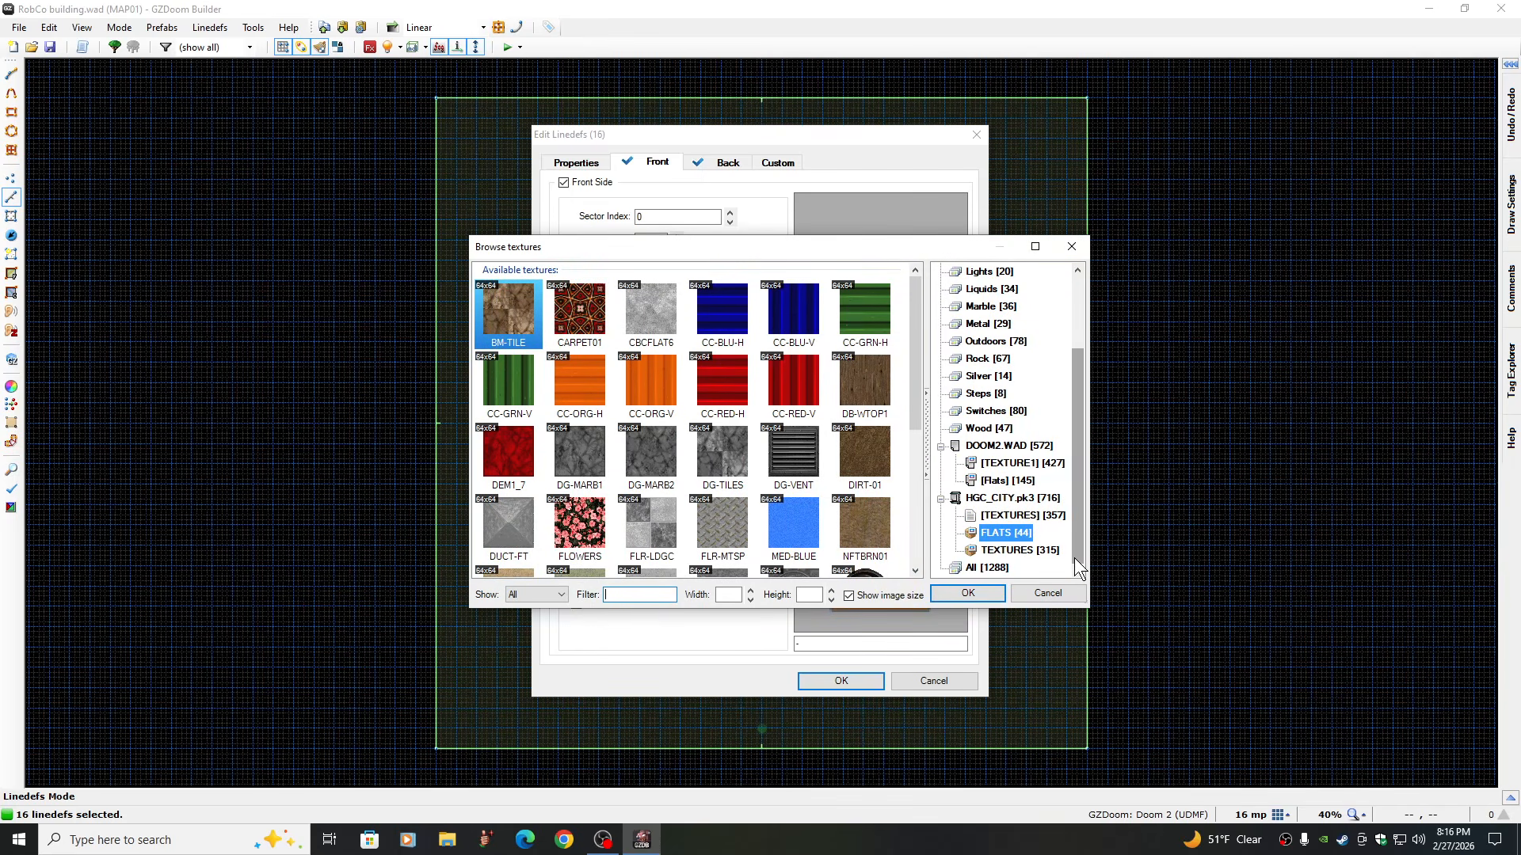
left_click(1008, 552)
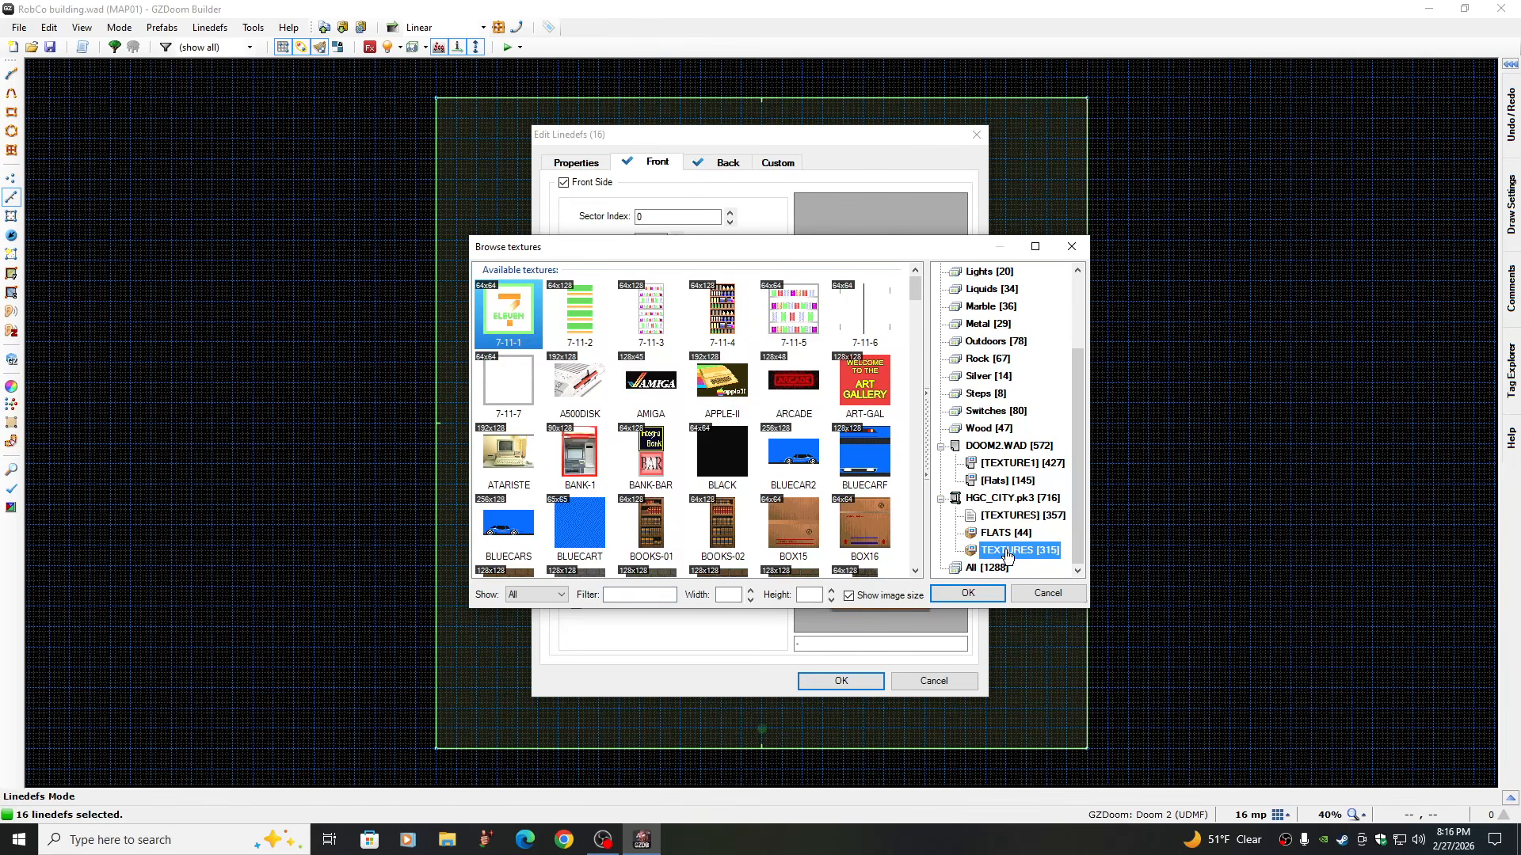
left_click(916, 543)
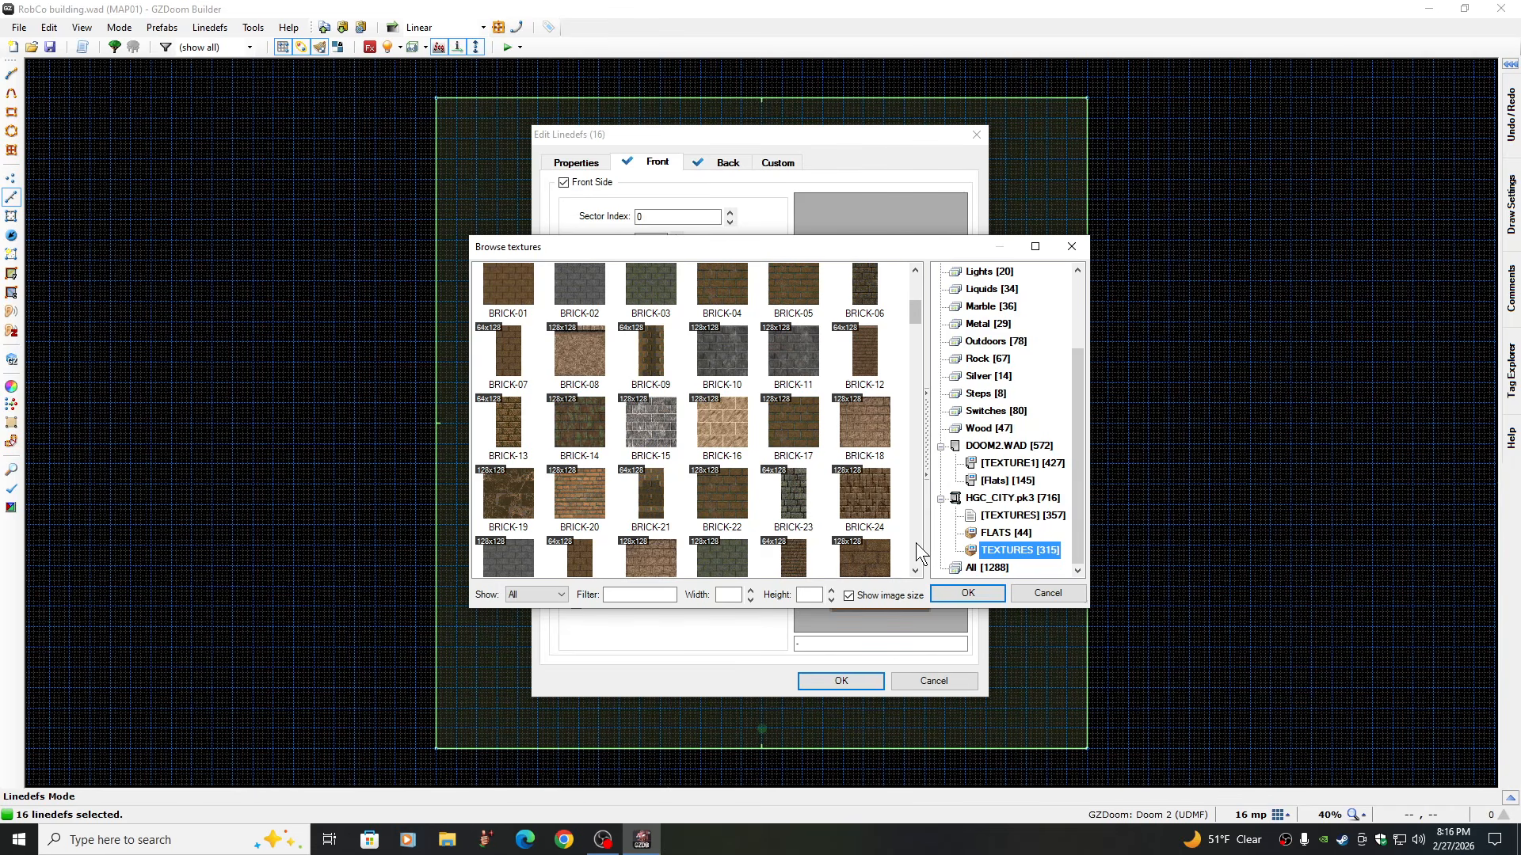
left_click(858, 484)
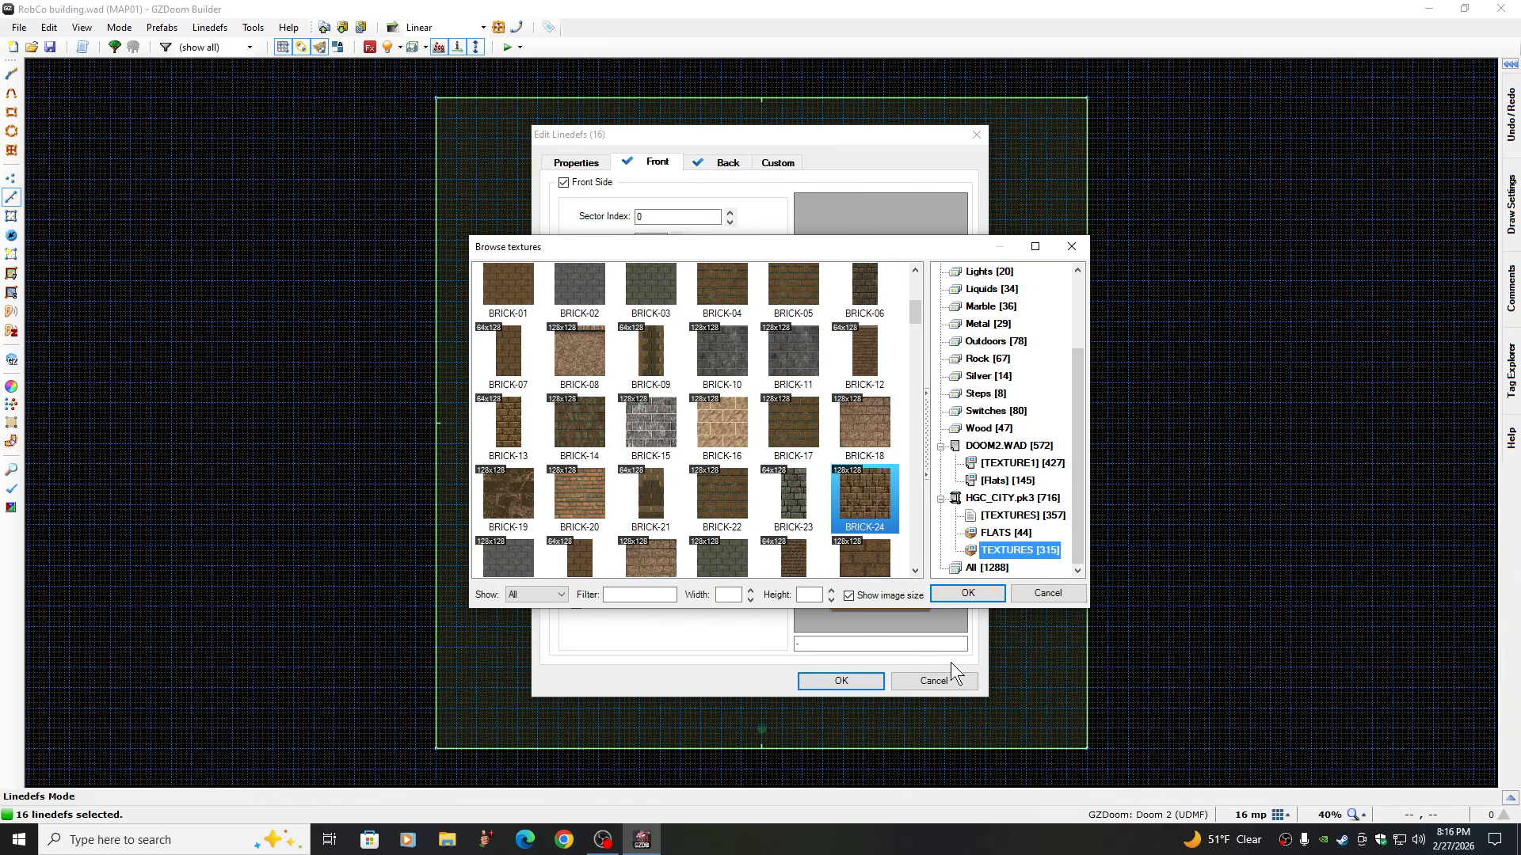
left_click(952, 592)
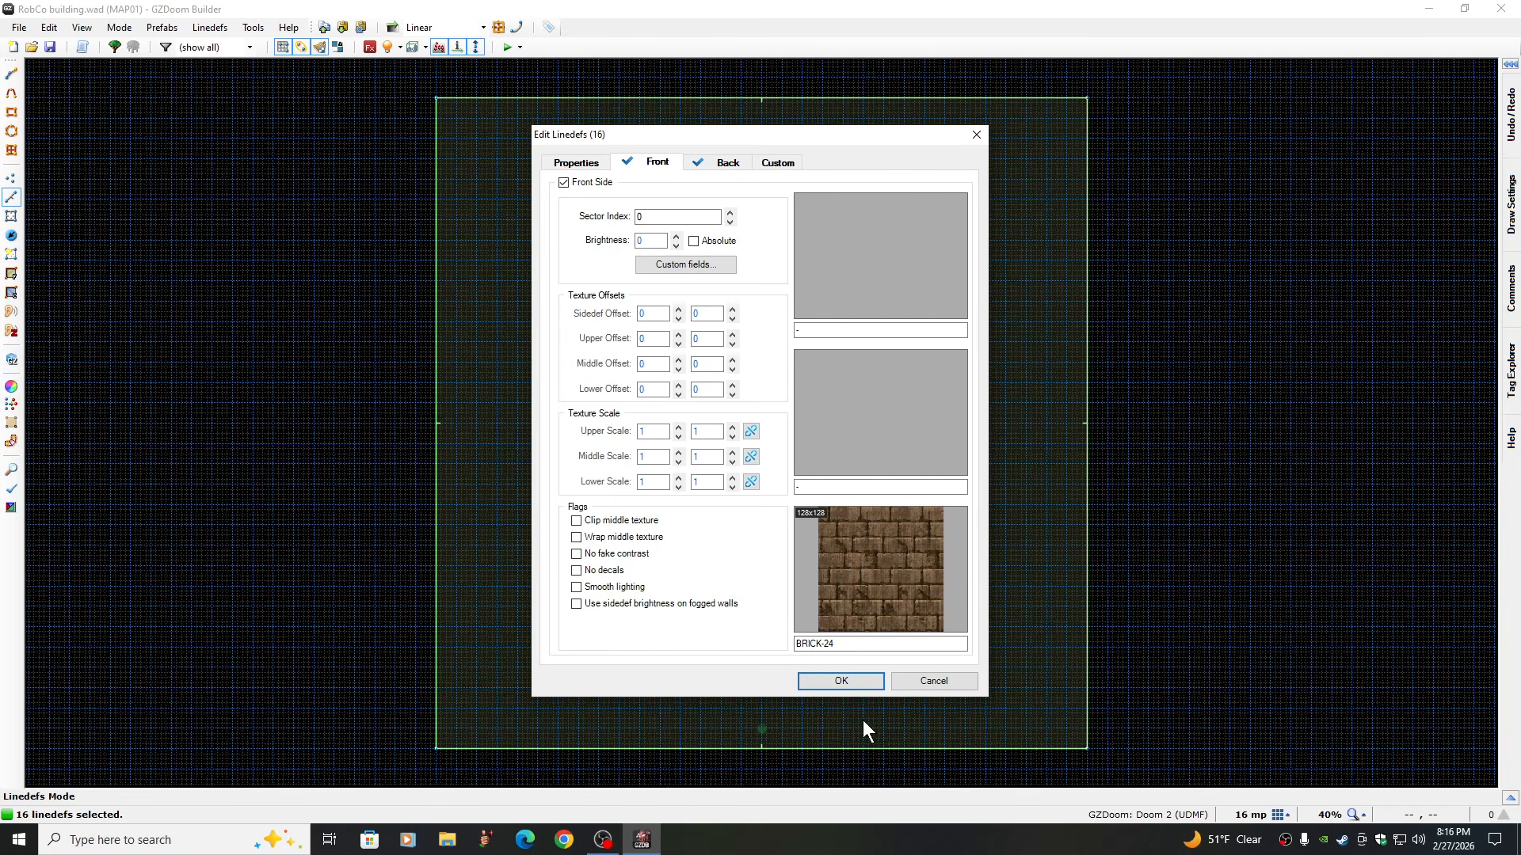
left_click(841, 681)
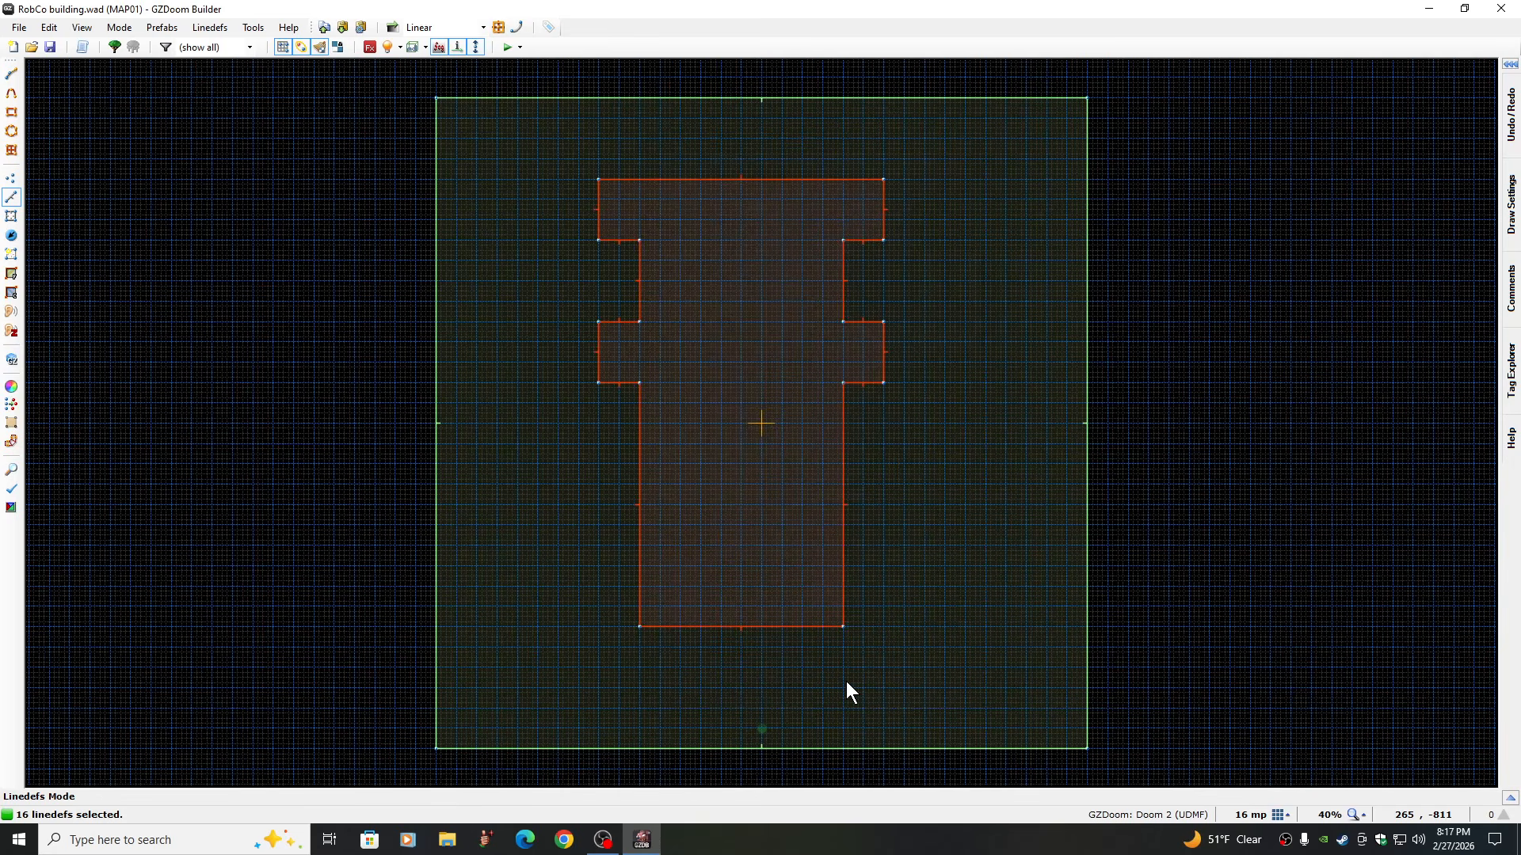
key("c")
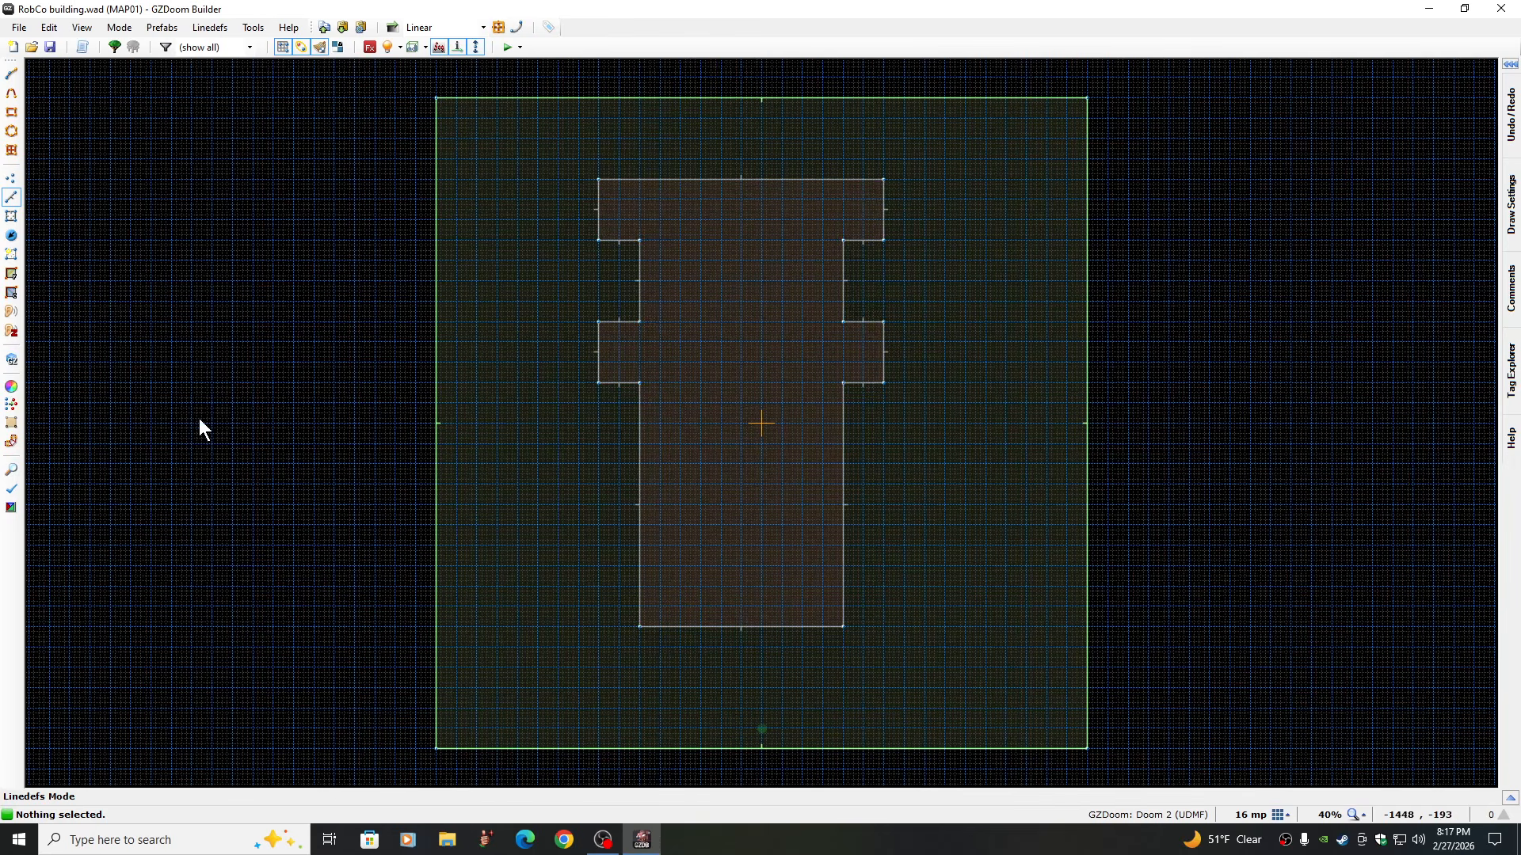
Inspect the building's brick walls in the 3D view from several sides of the outer area
left_click(11, 236)
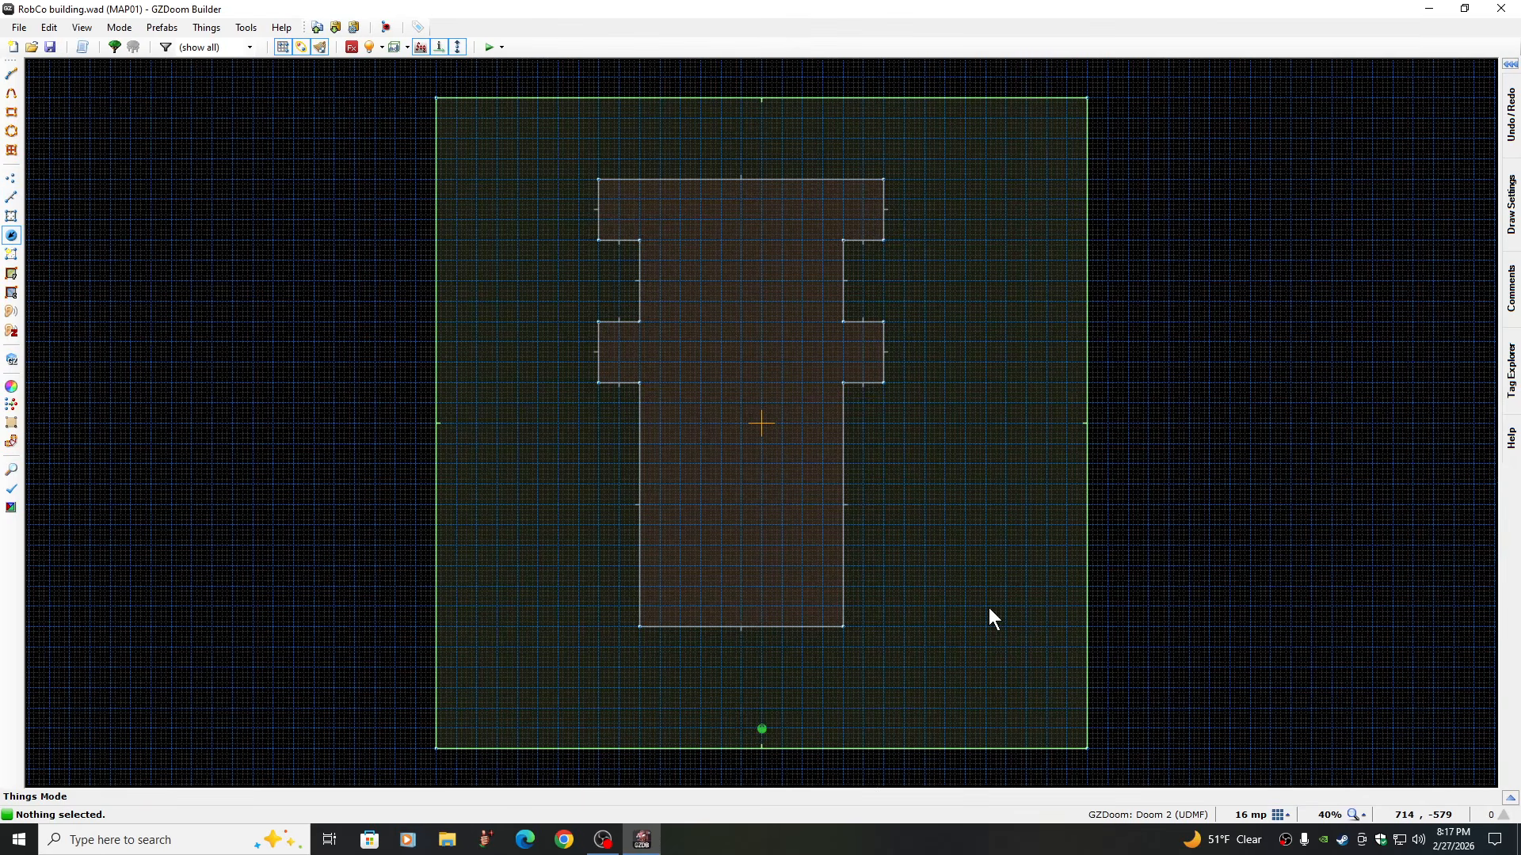
key("w")
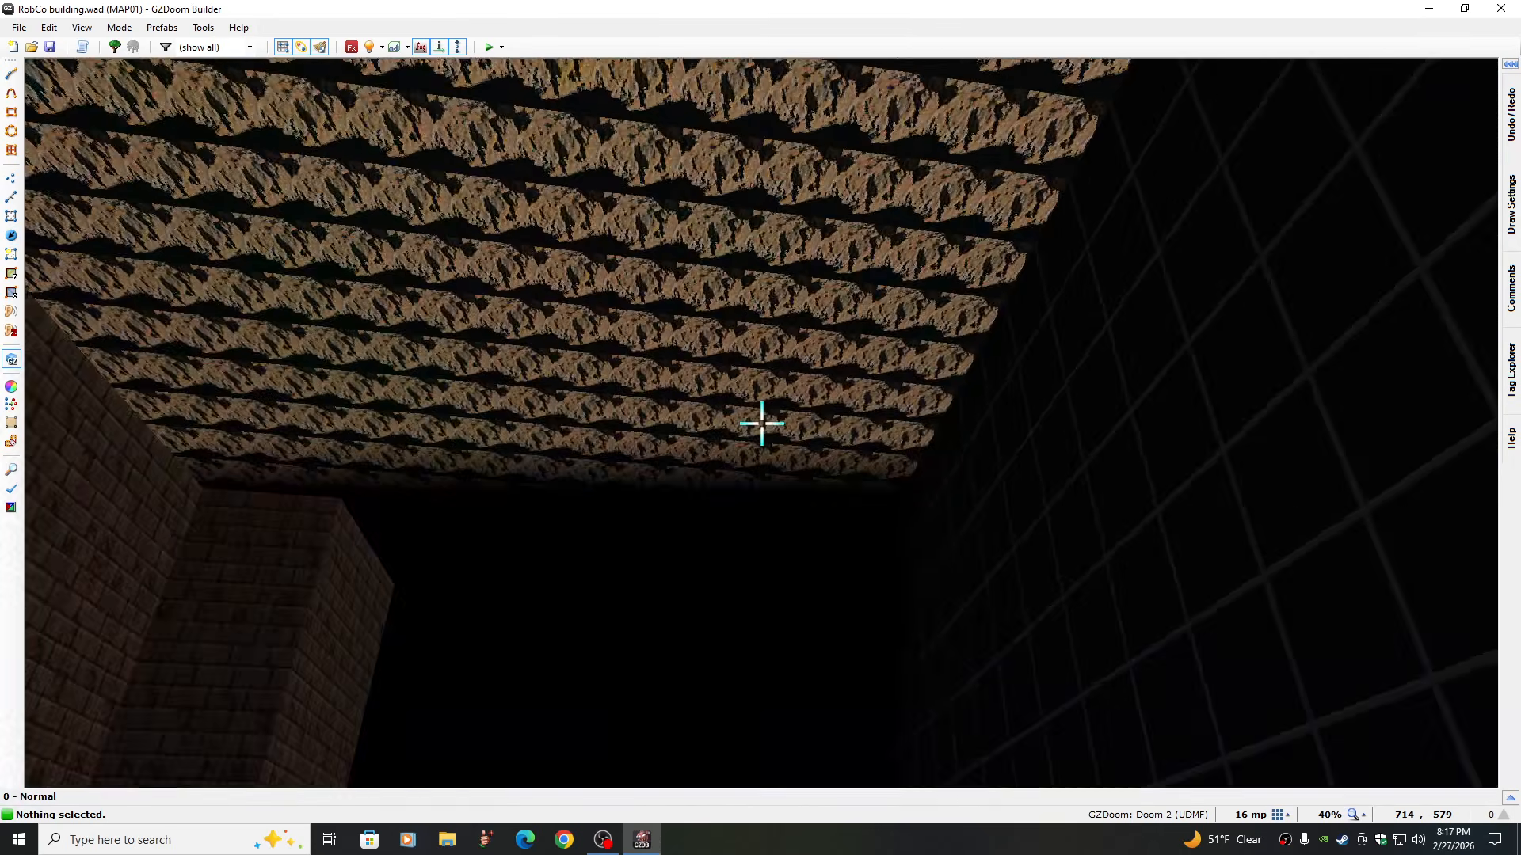
key("e")
key("e")
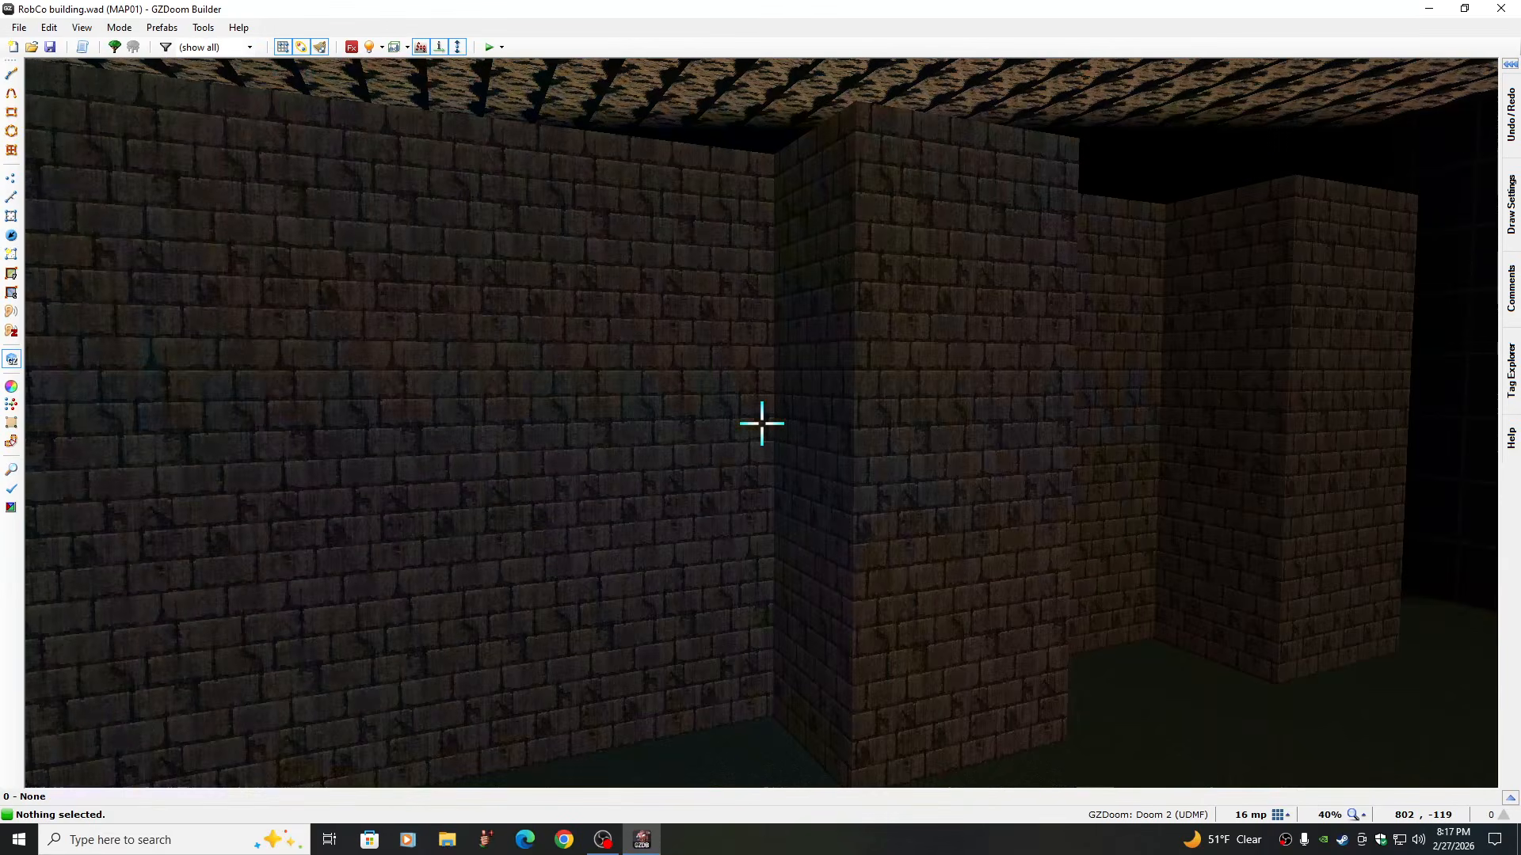
key("e")
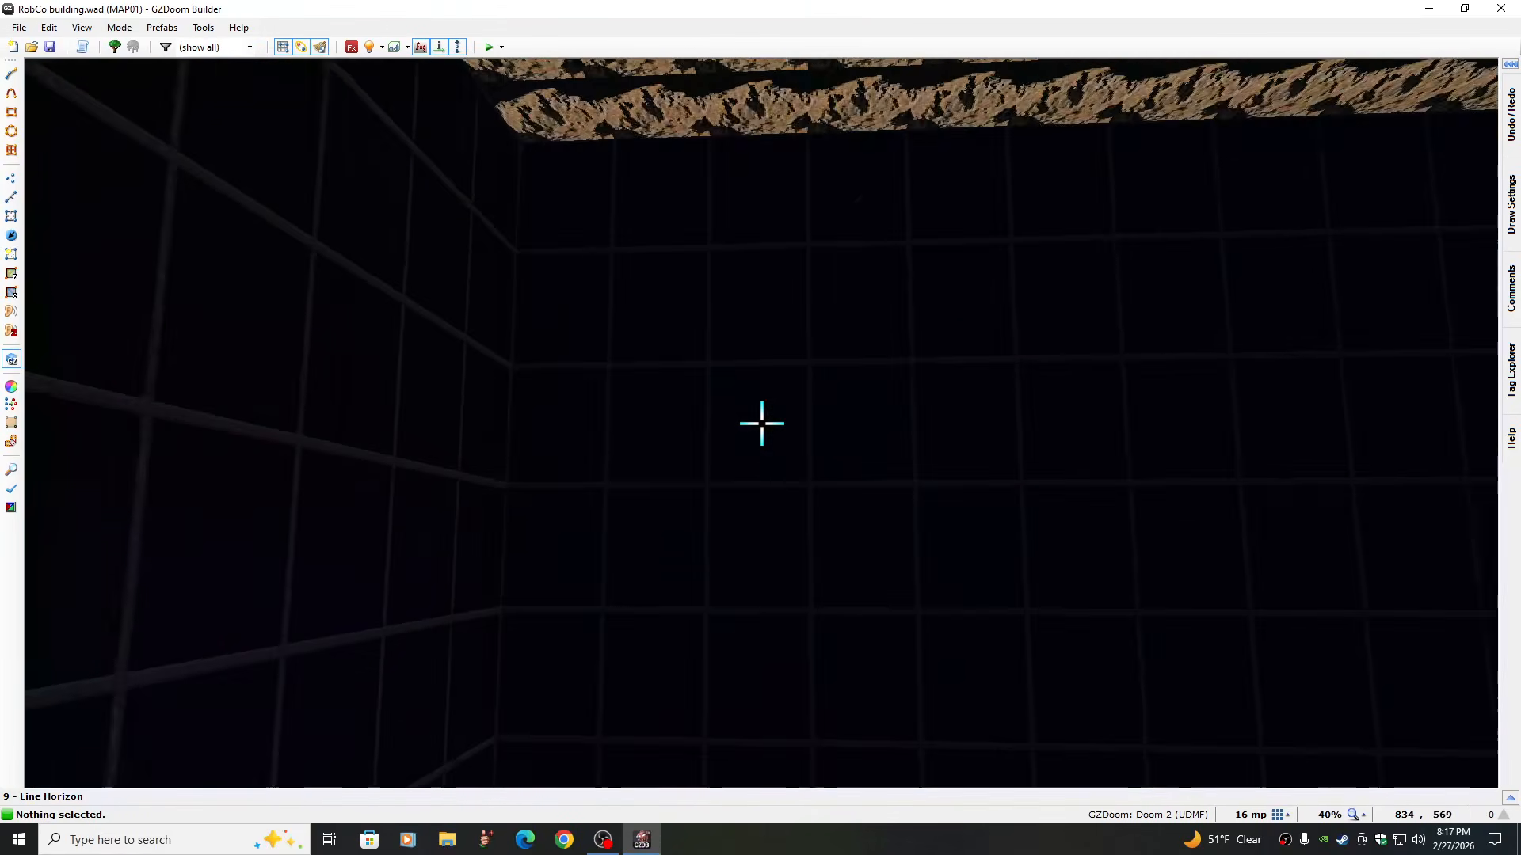
key("e")
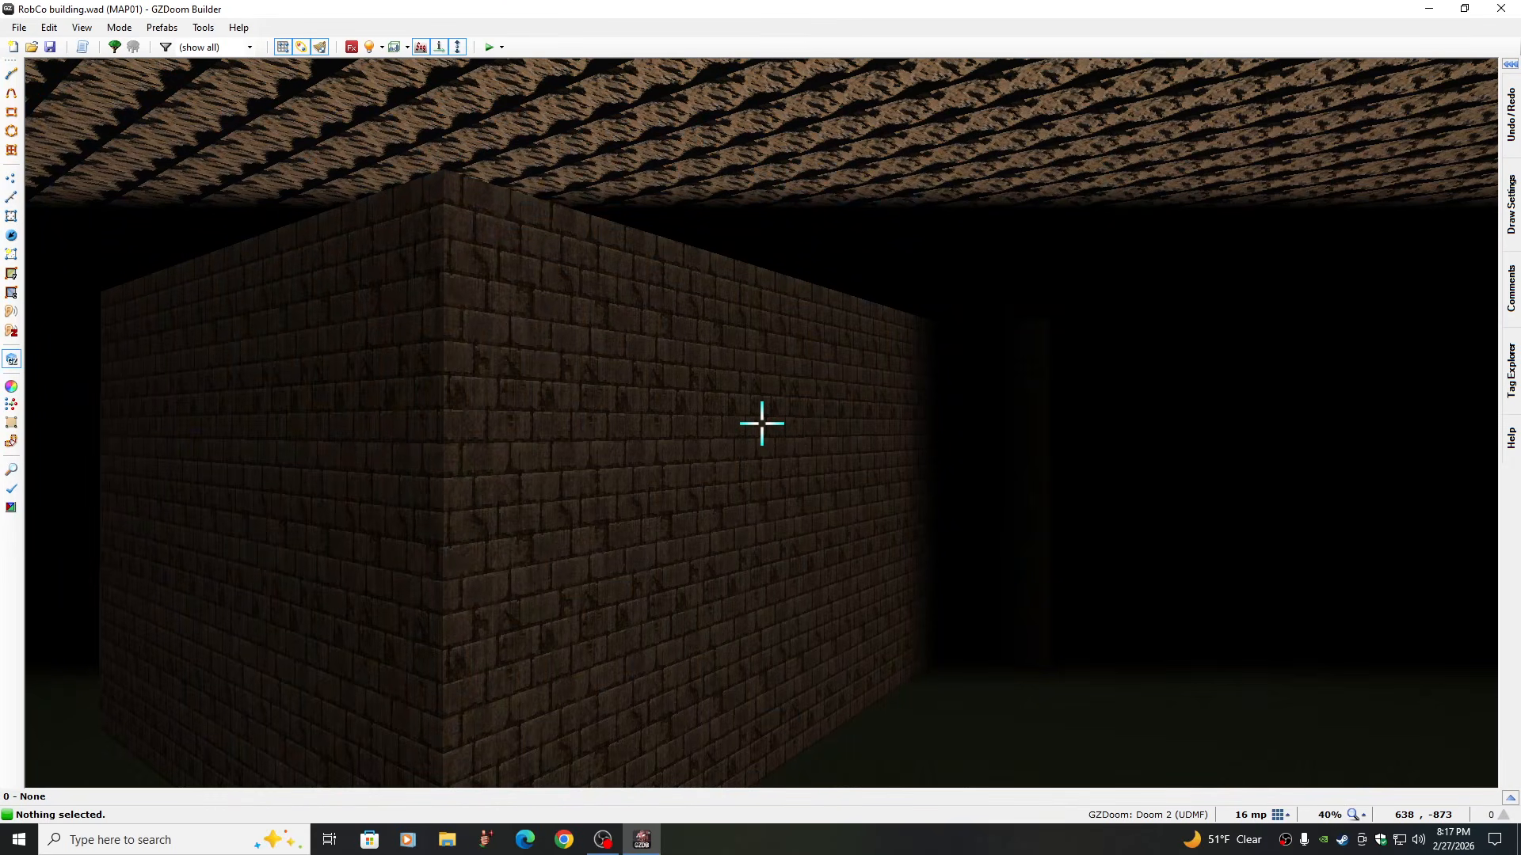
key("e")
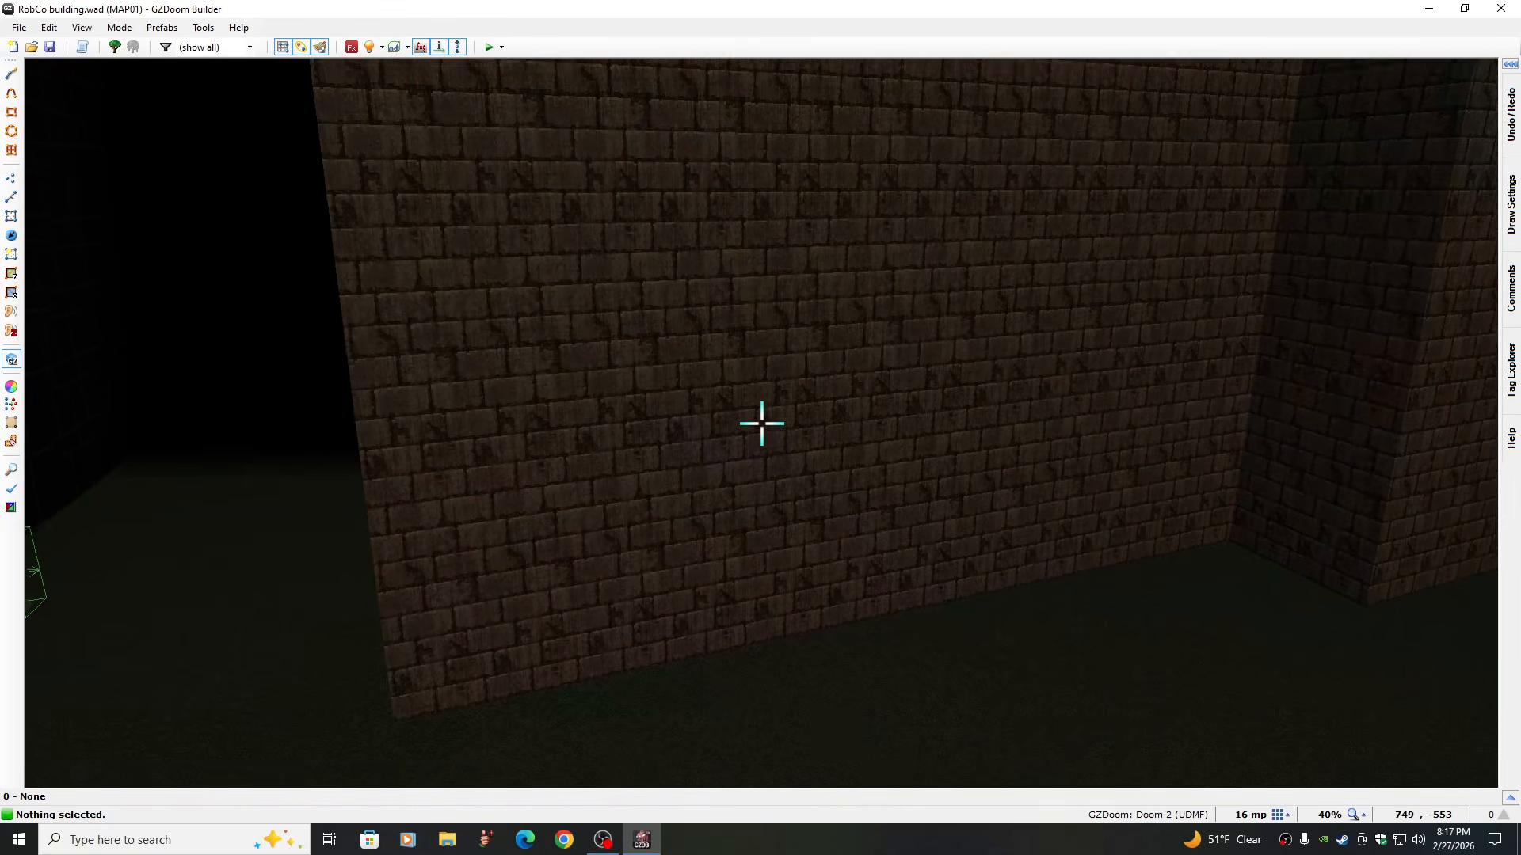
Change the lower front texture of the building's long east wall to BRICK-06
right_click(762, 423)
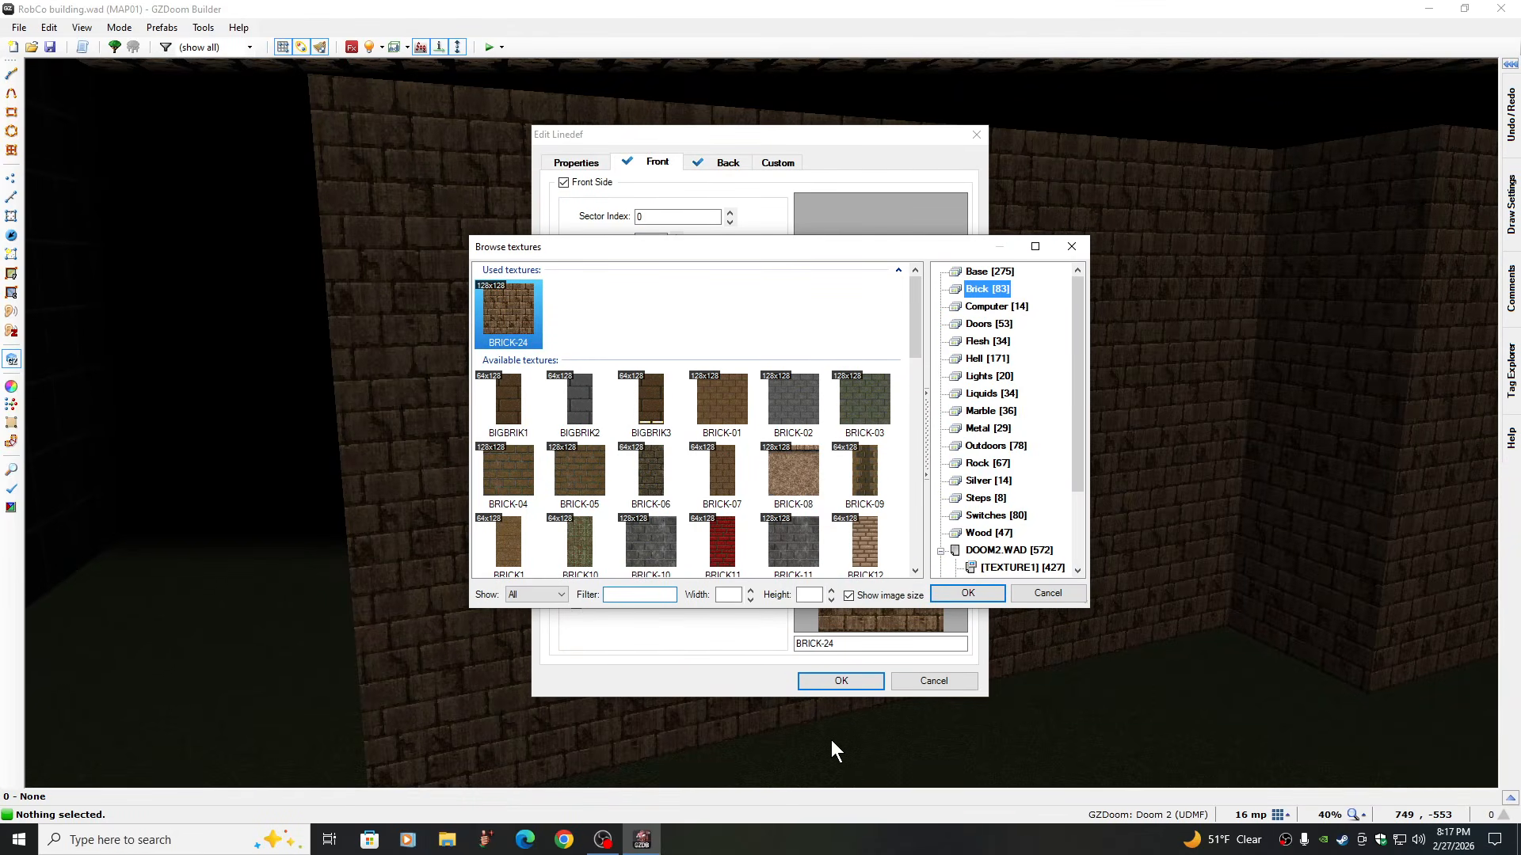
left_click(650, 475)
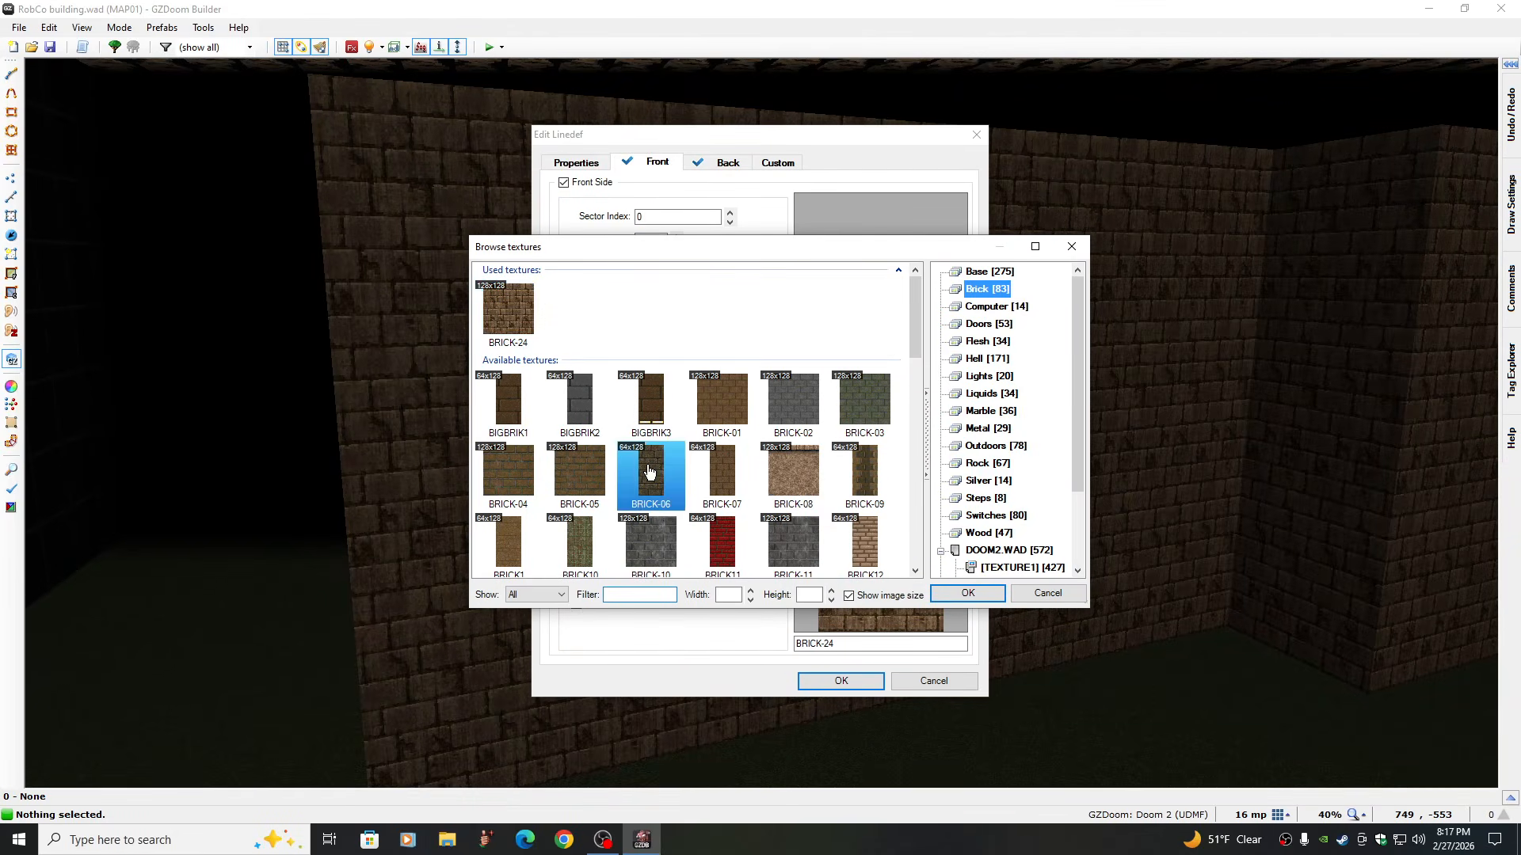
left_click(983, 593)
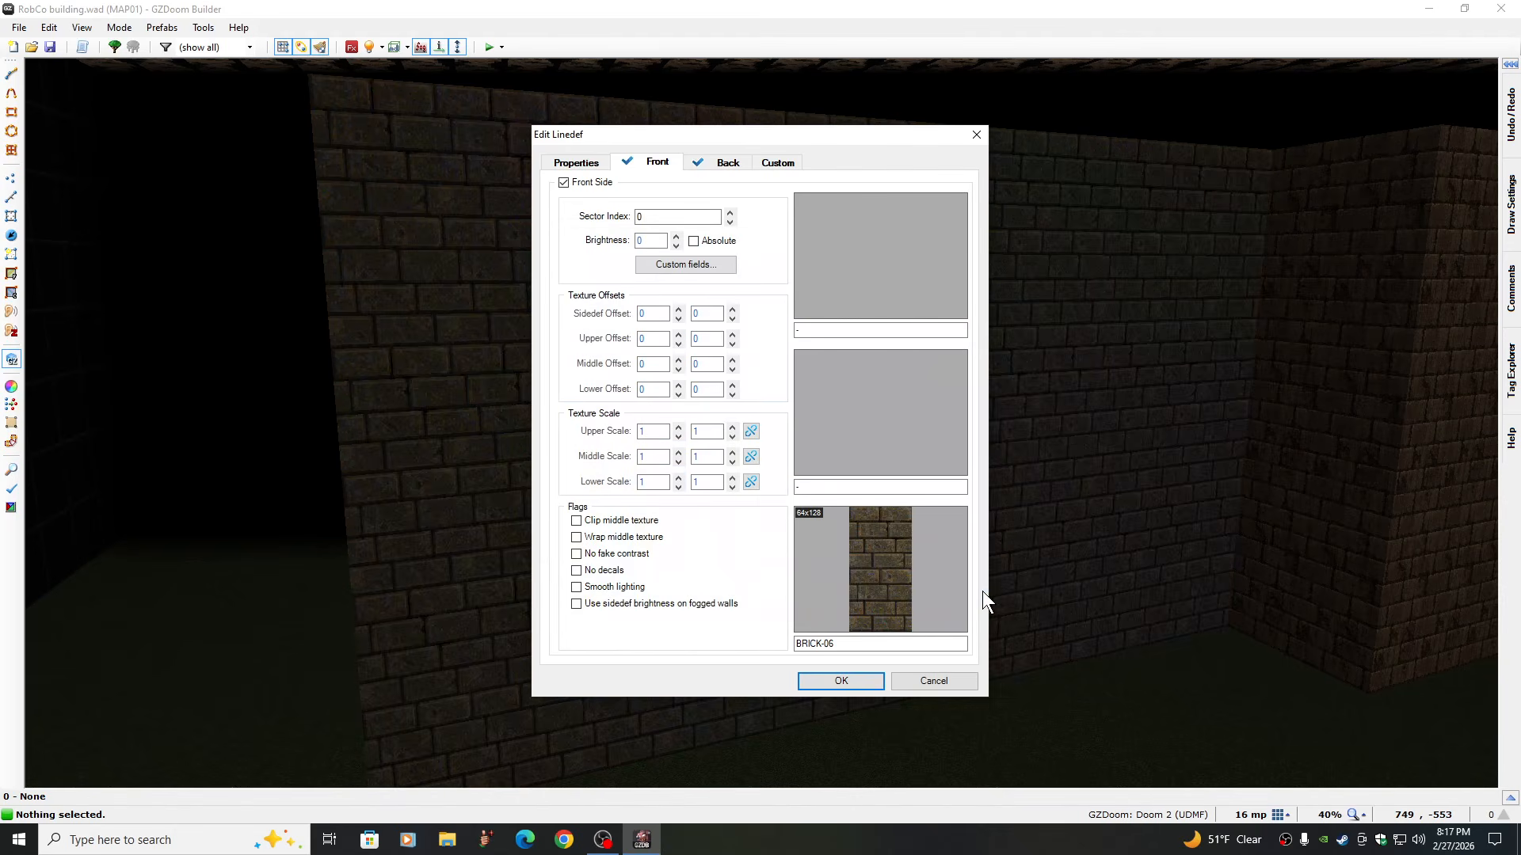
left_click(857, 686)
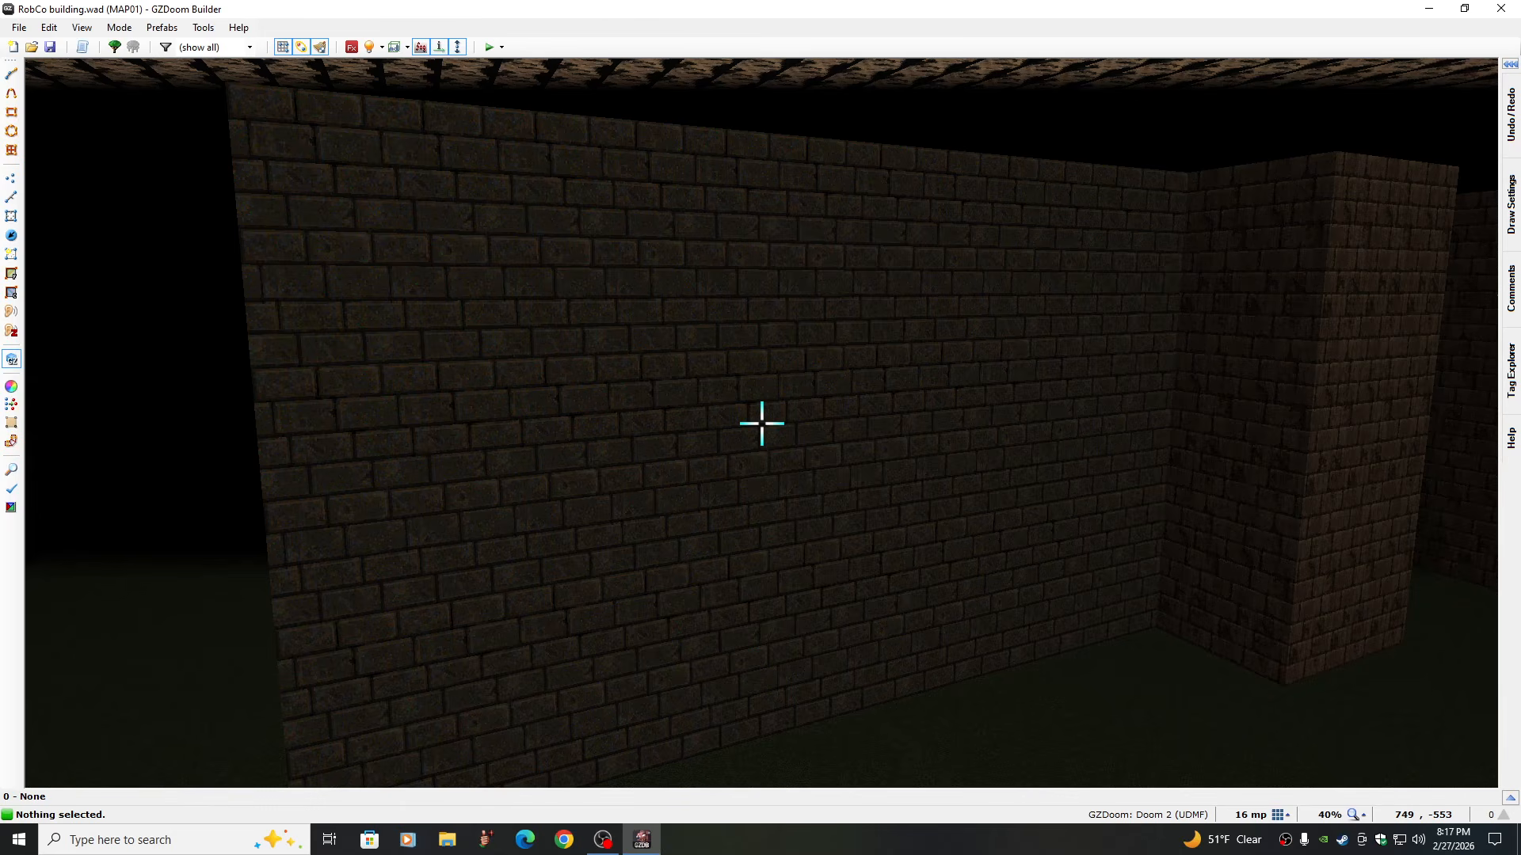
Try LGWALL03 from the HGC_CITY.pk3 textures as the lower front texture of the building's long east wall
right_click(761, 423)
left_click(868, 563)
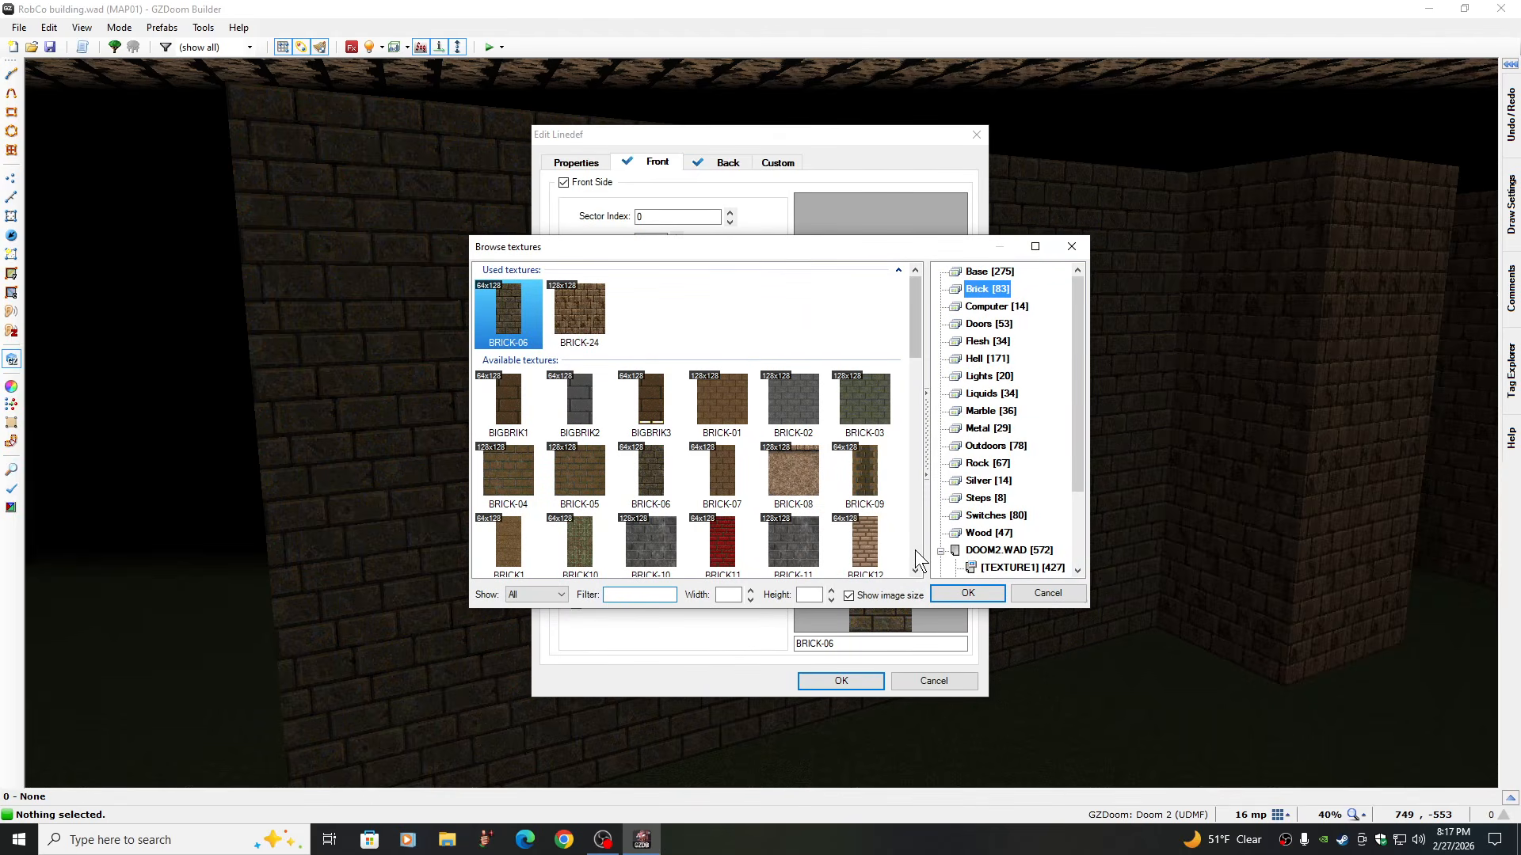
scroll(1077, 553, "down", 2)
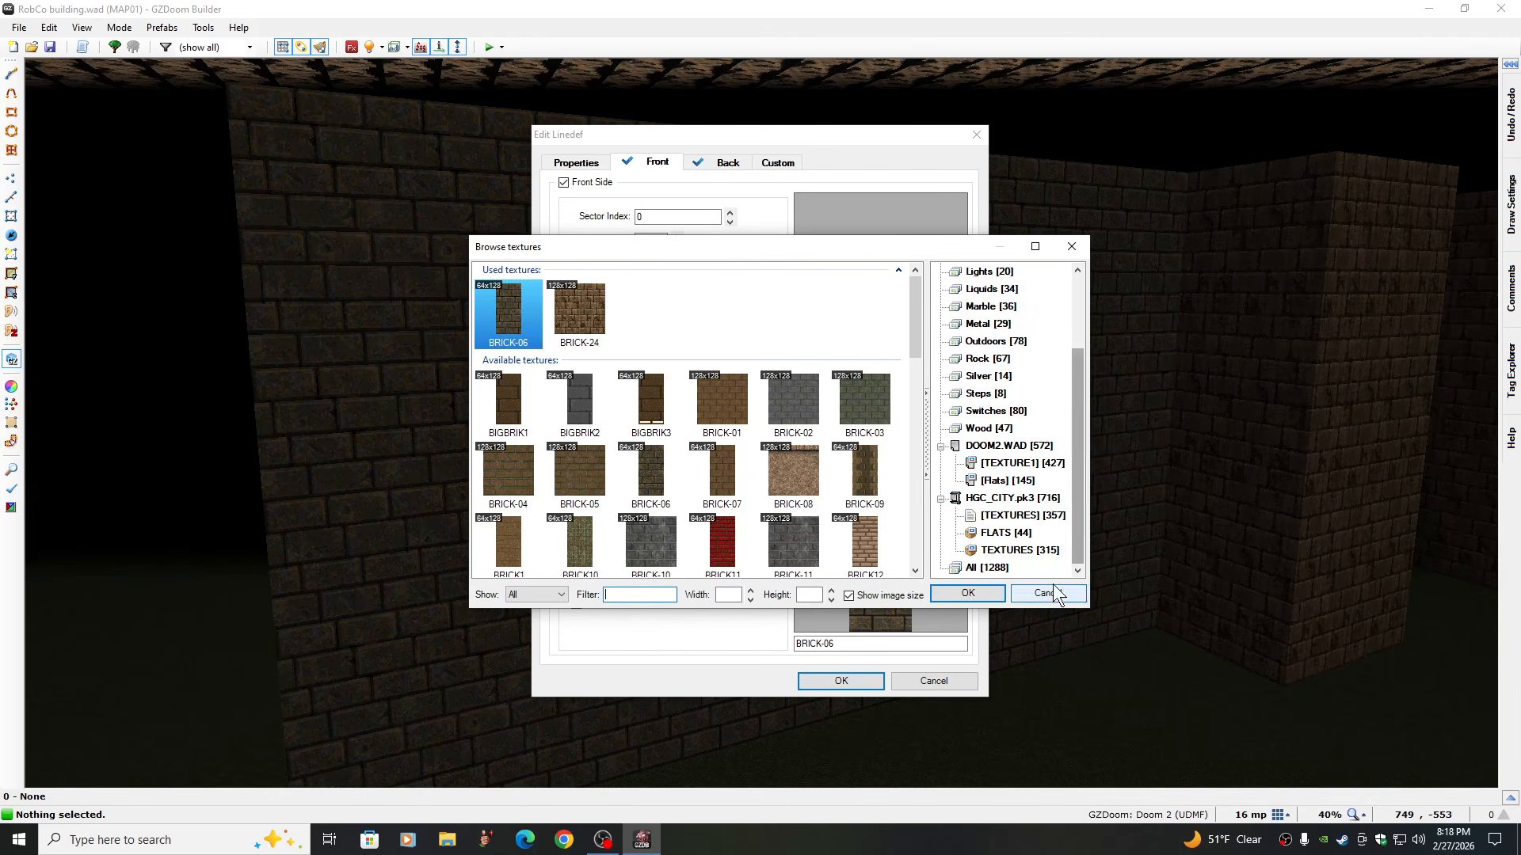
left_click(1005, 550)
scroll(919, 541, "down", 3)
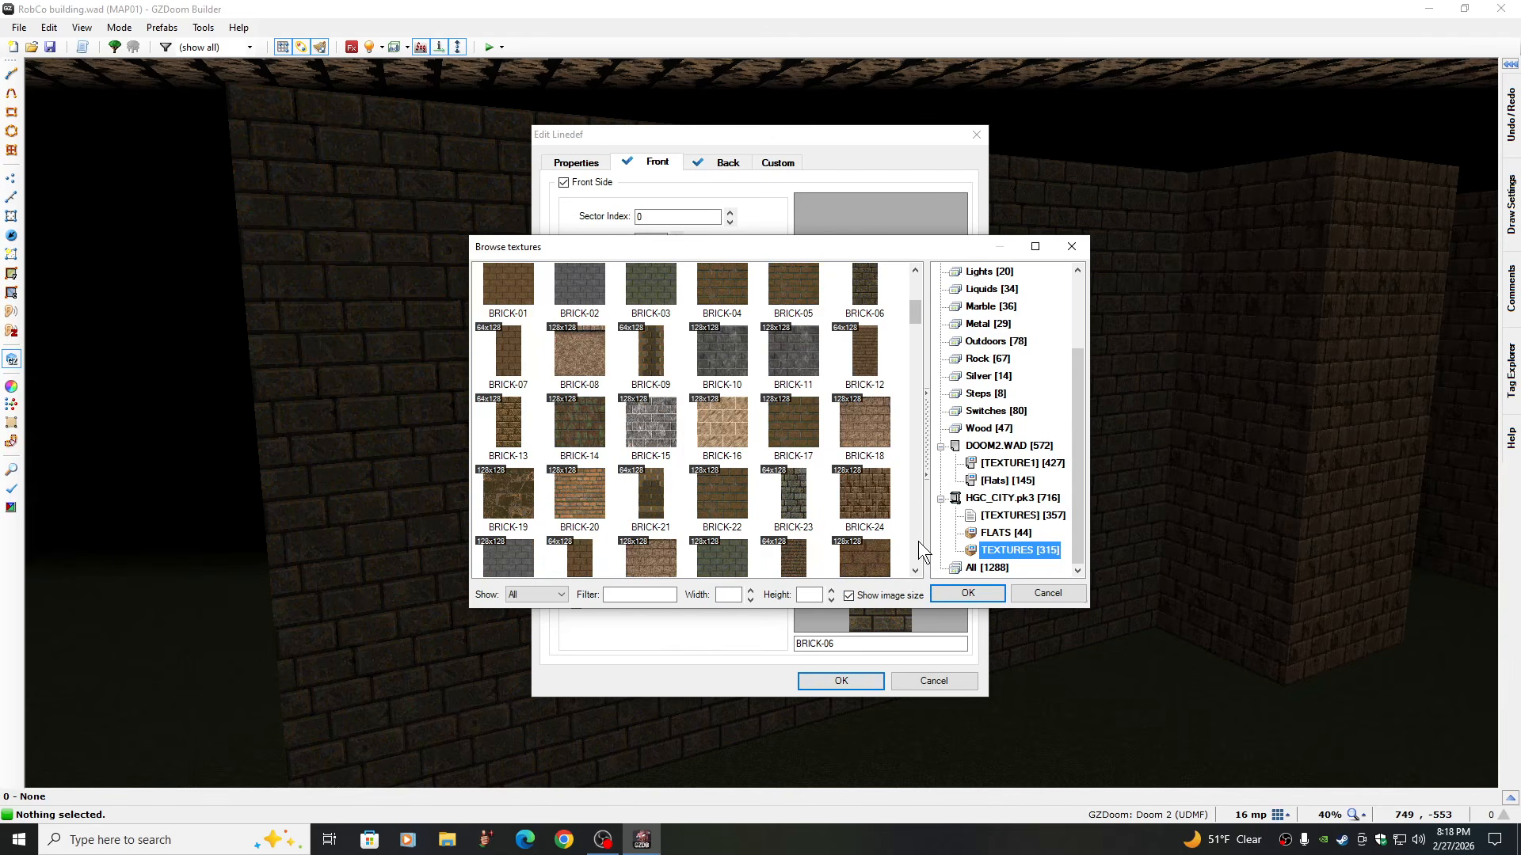
left_click(919, 541)
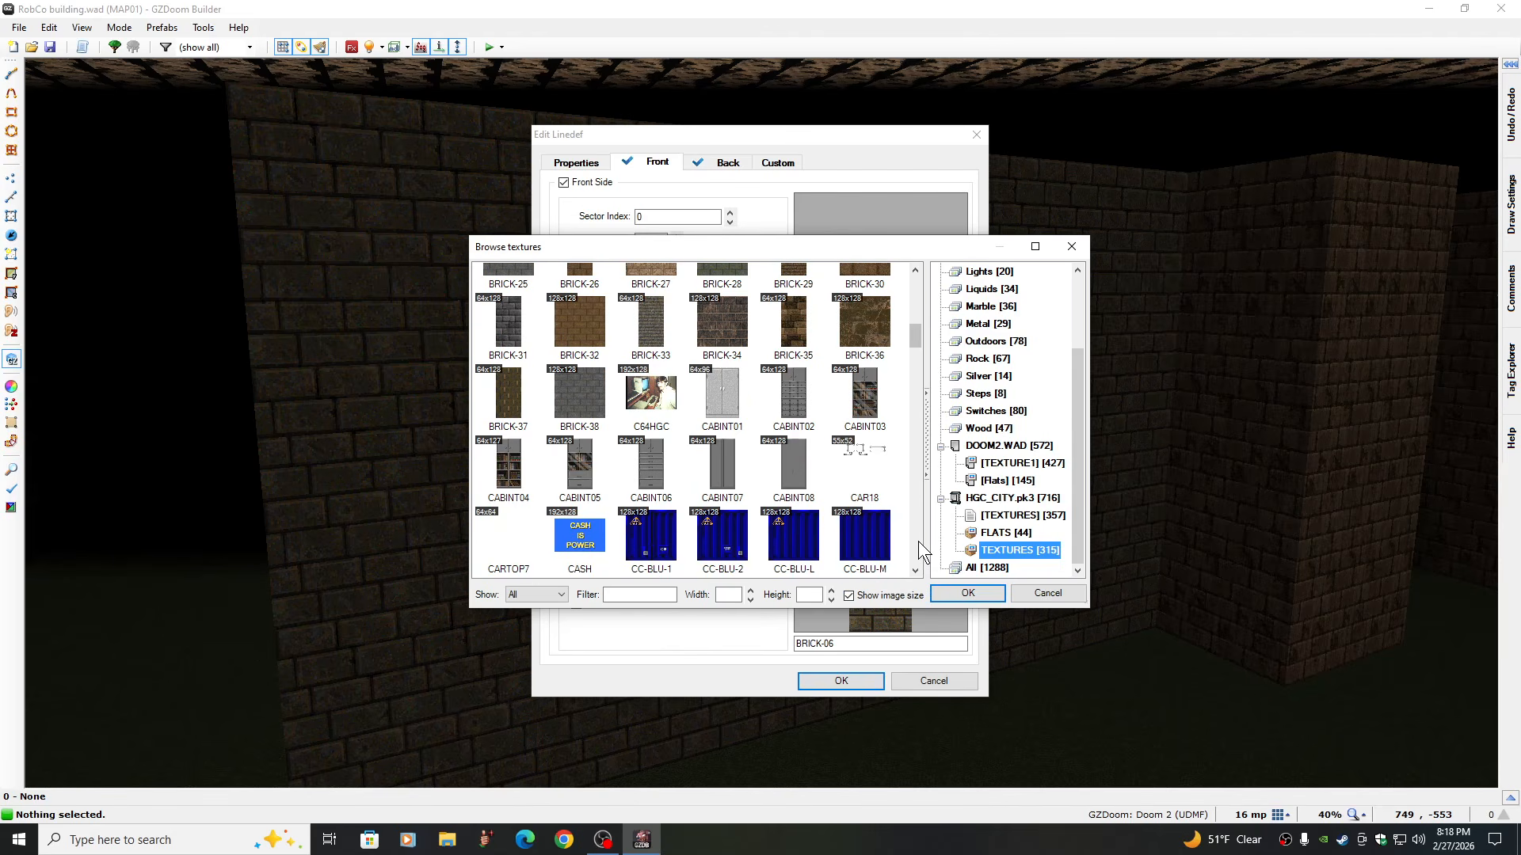
left_click(918, 540)
left_click(919, 540)
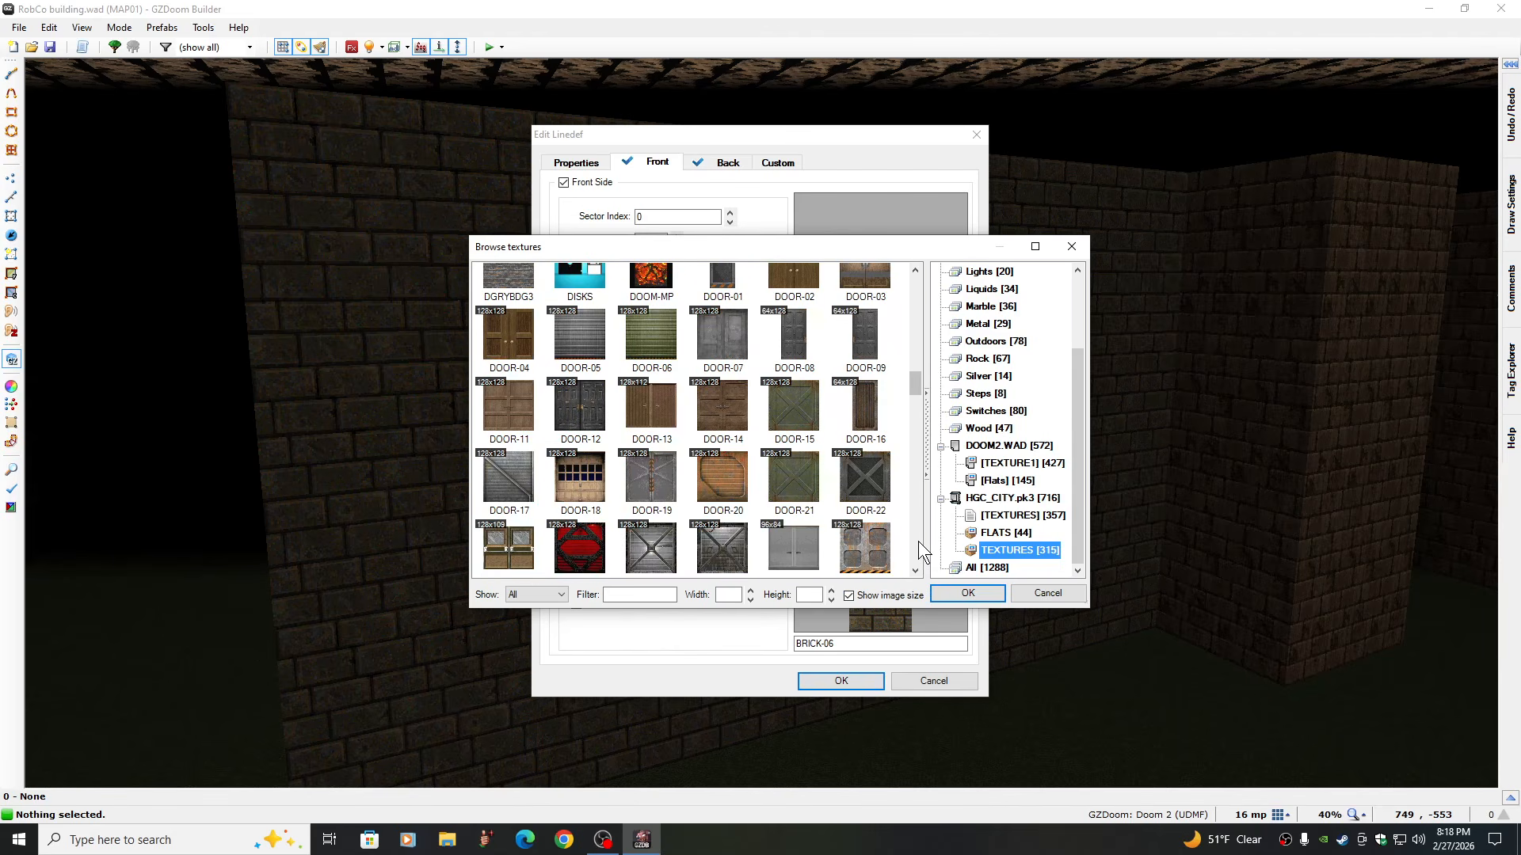
left_click(919, 540)
left_click(918, 540)
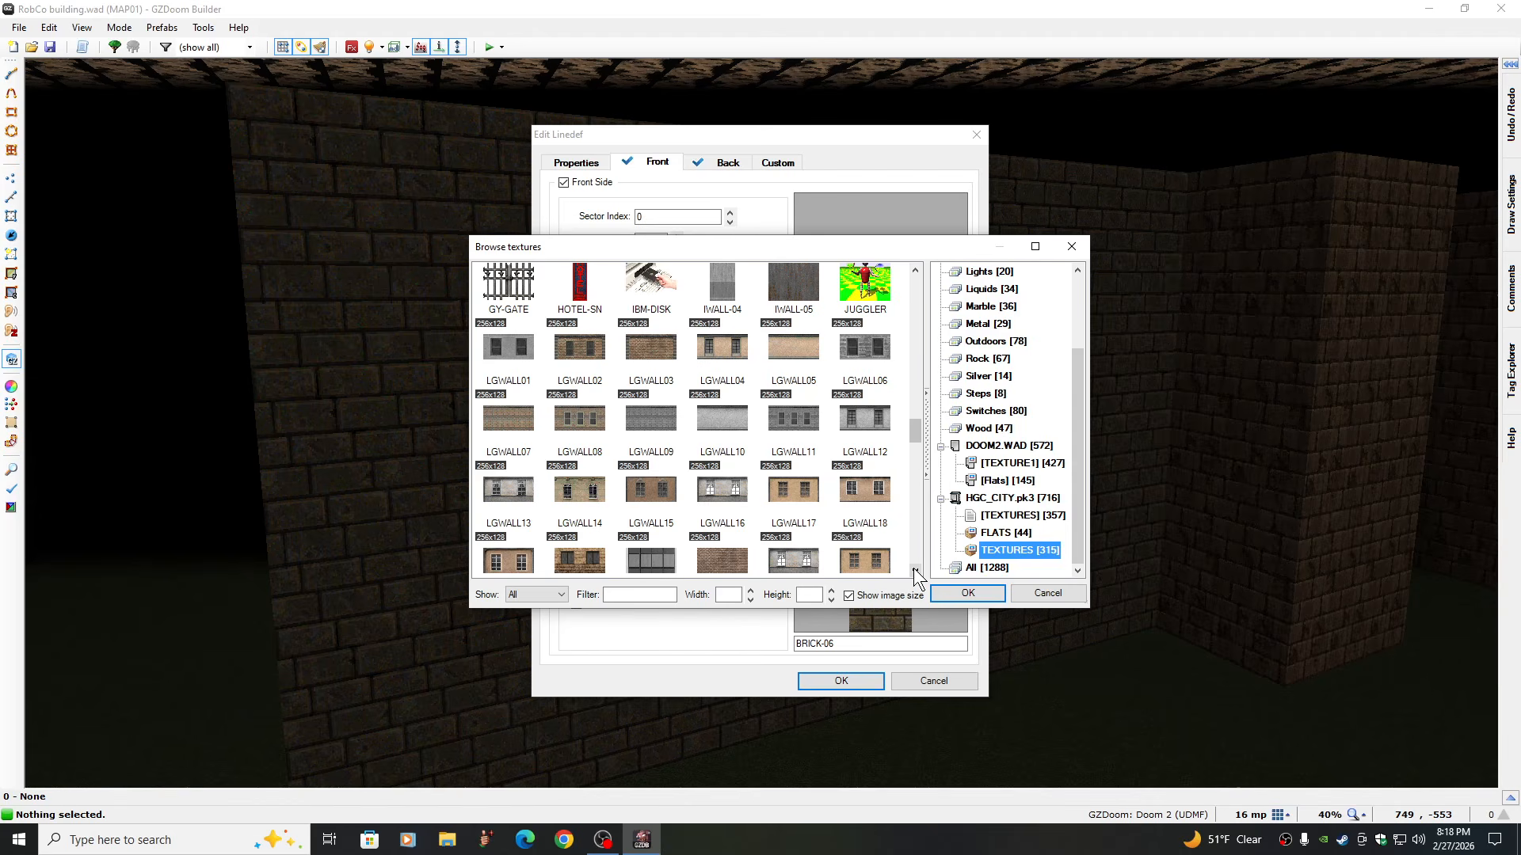
left_click(916, 570)
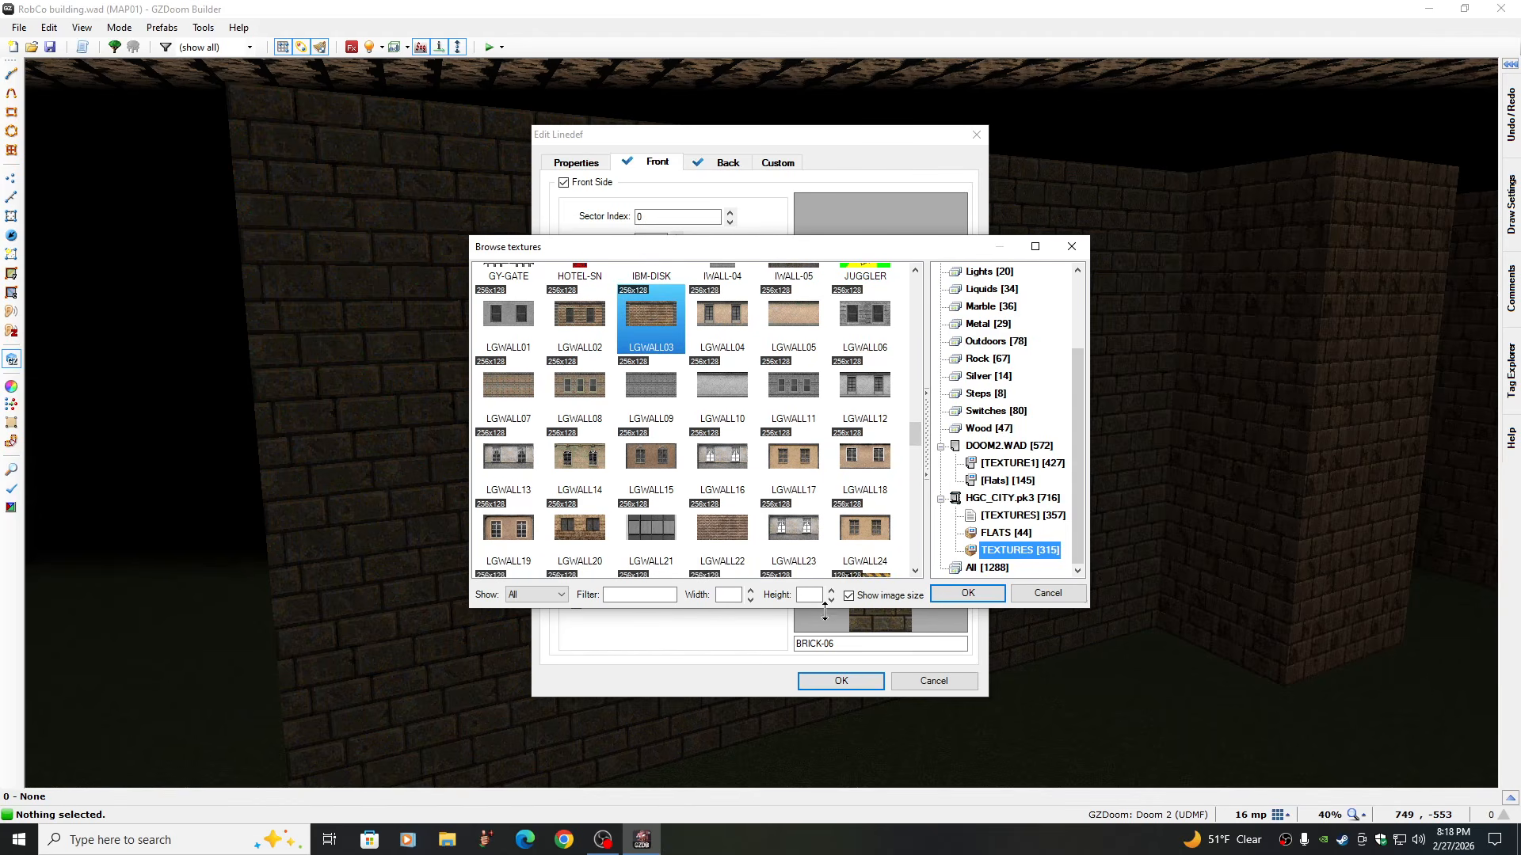
left_click(962, 590)
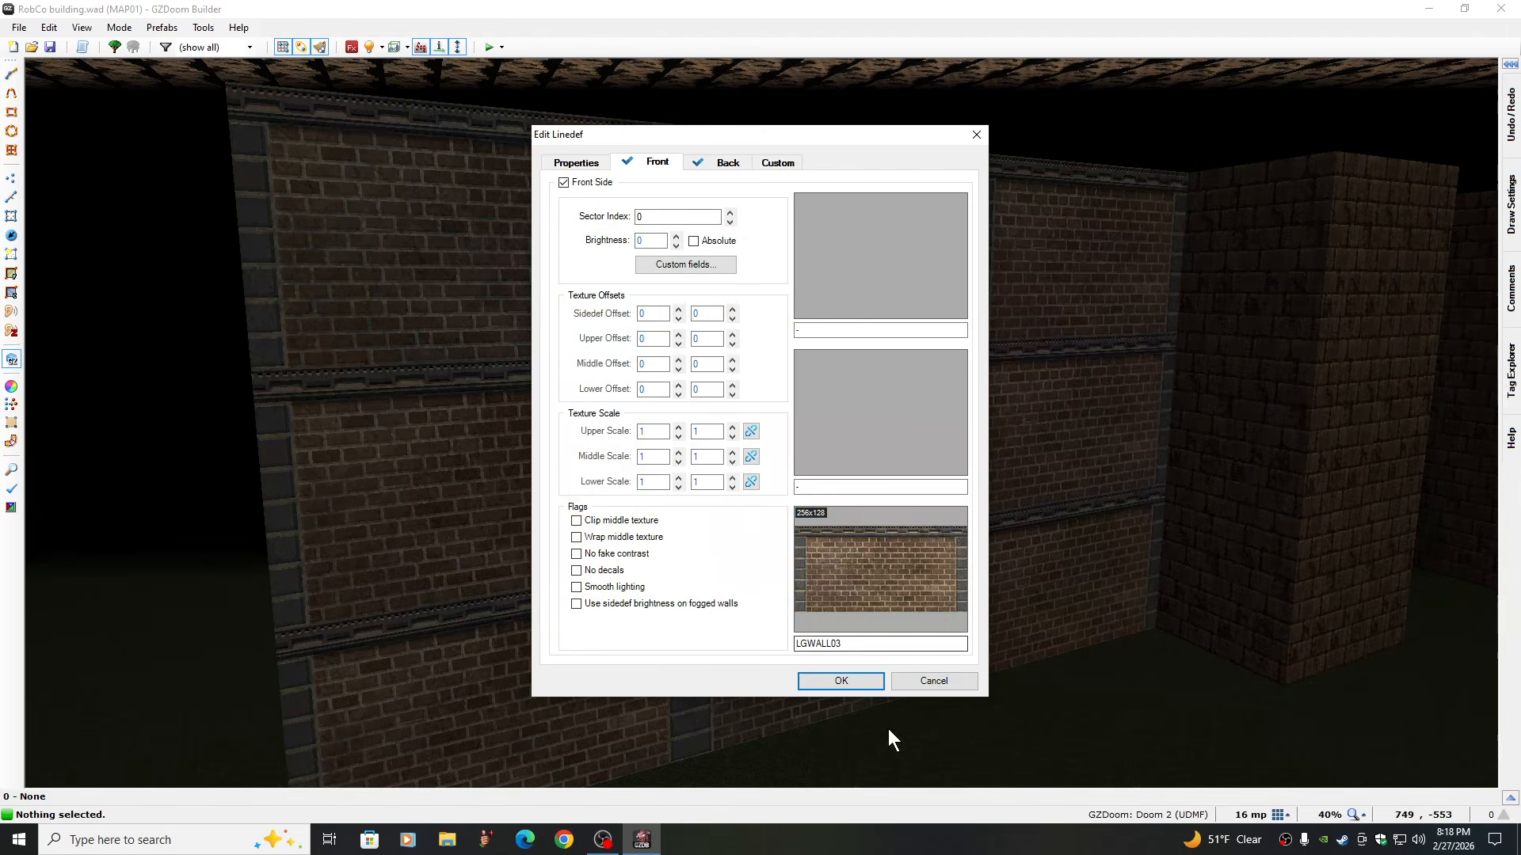
left_click(846, 680)
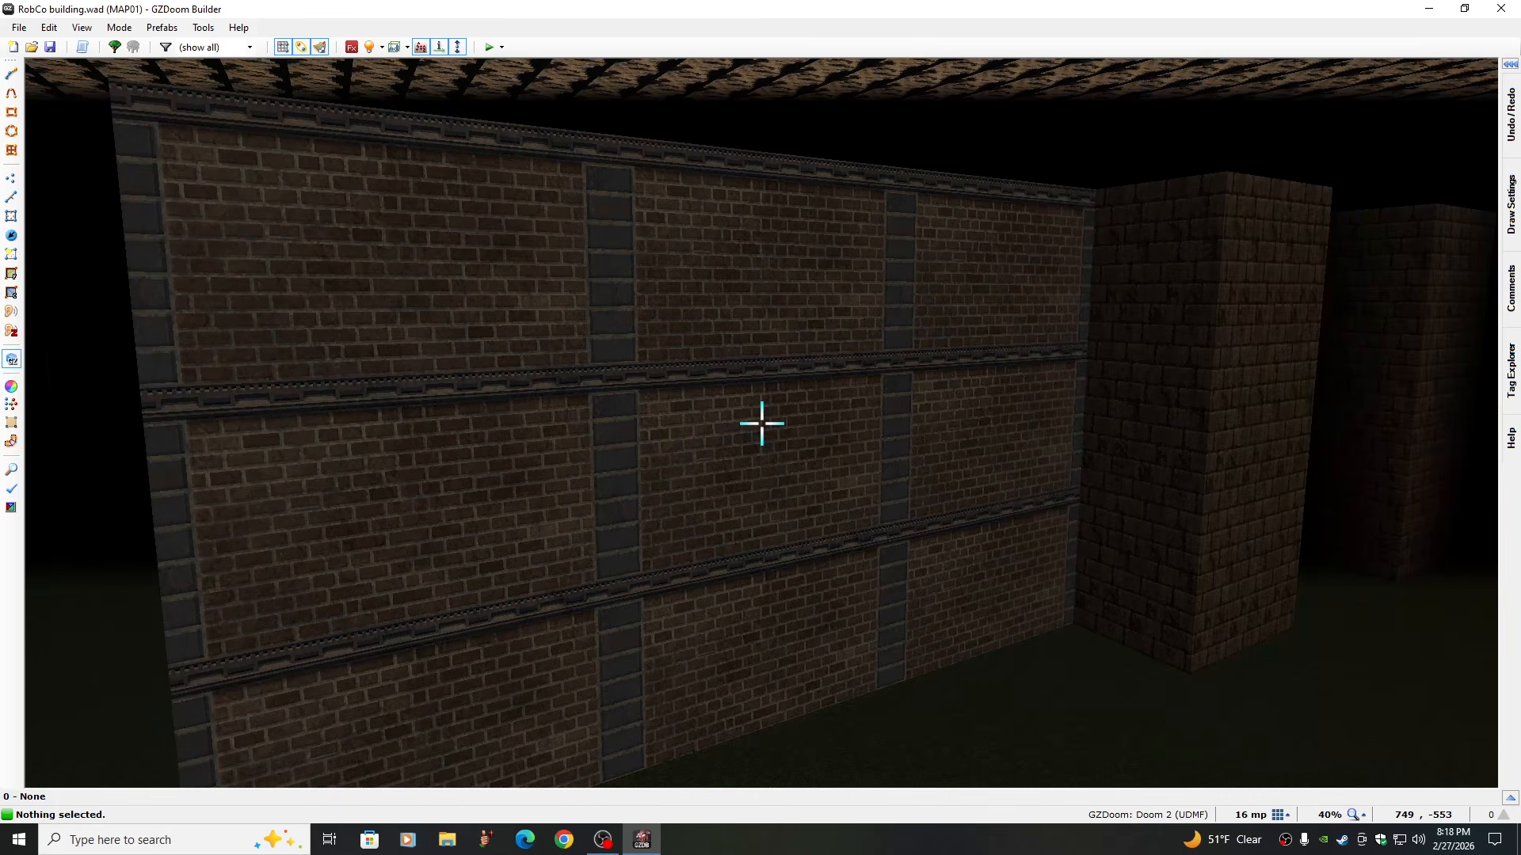
Try DGRYBDG3 from the HGC_CITY.pk3 textures as the lower front texture of the long east wall
right_click(762, 423)
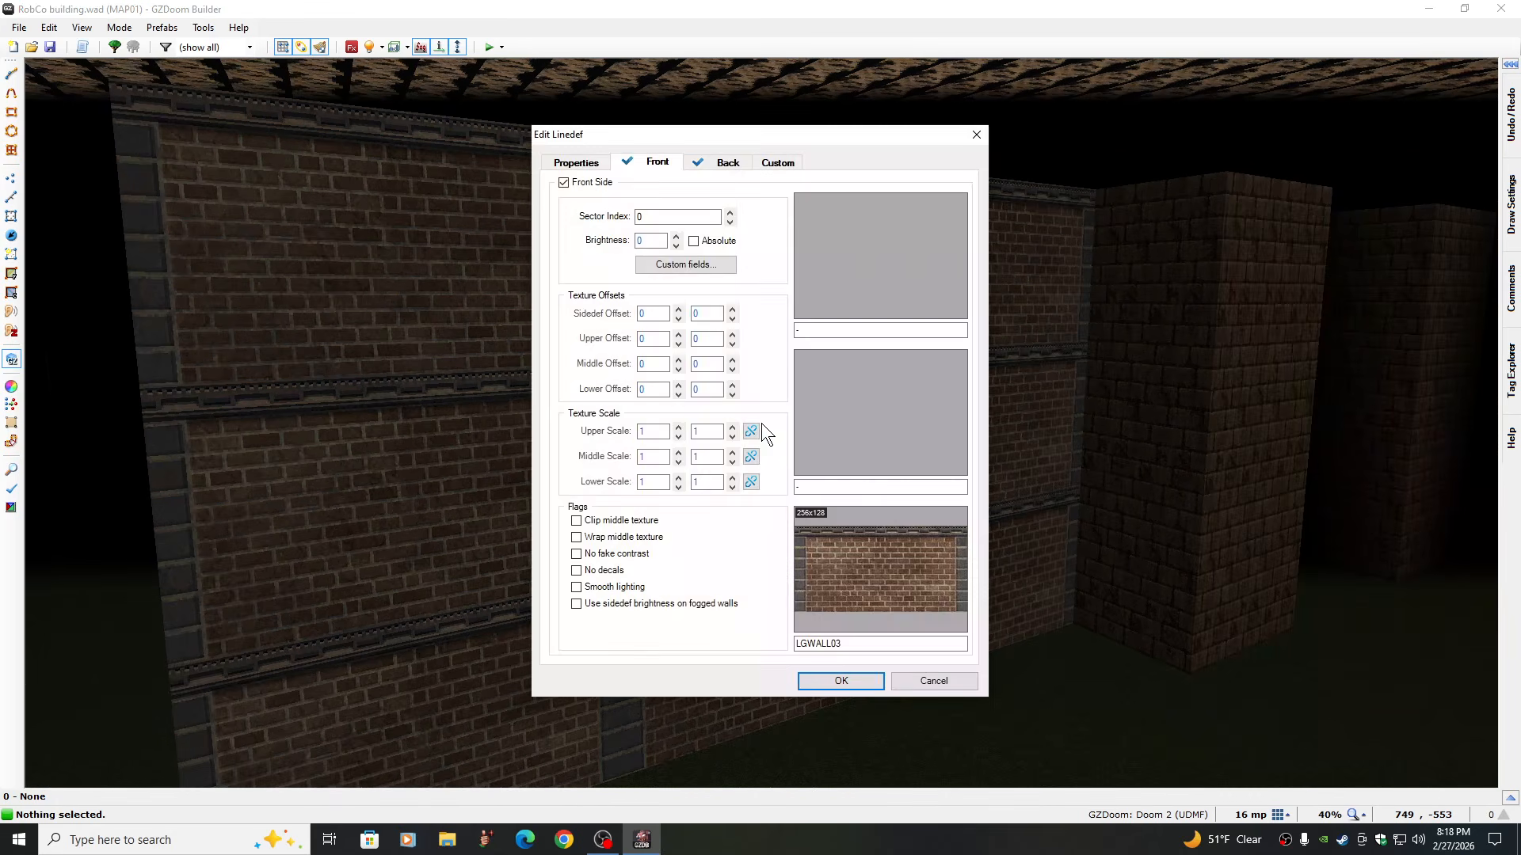
left_click(867, 564)
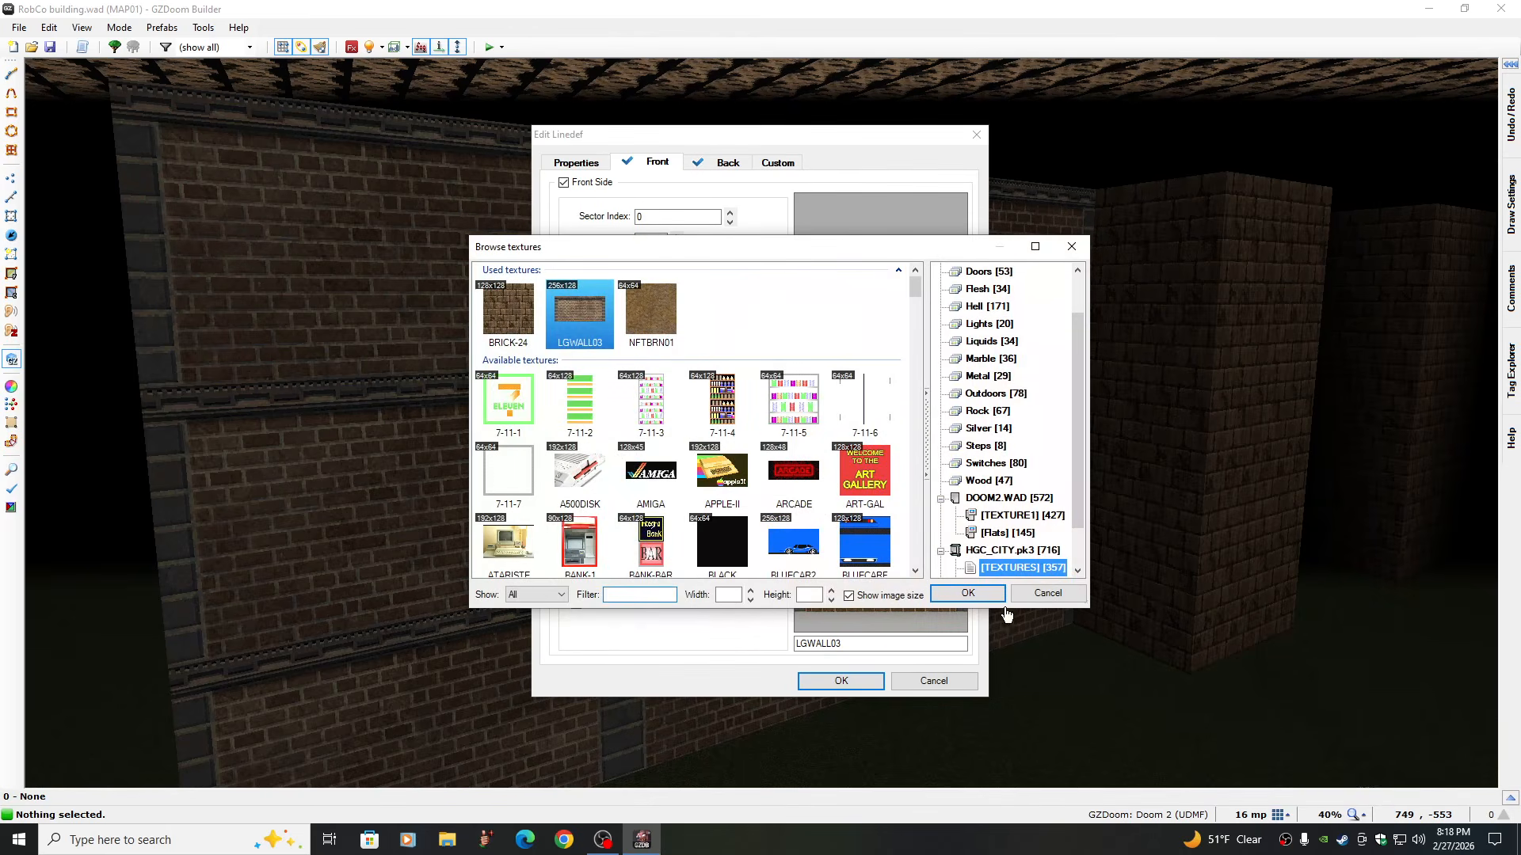
scroll(1072, 554, "down", 1)
left_click(1020, 550)
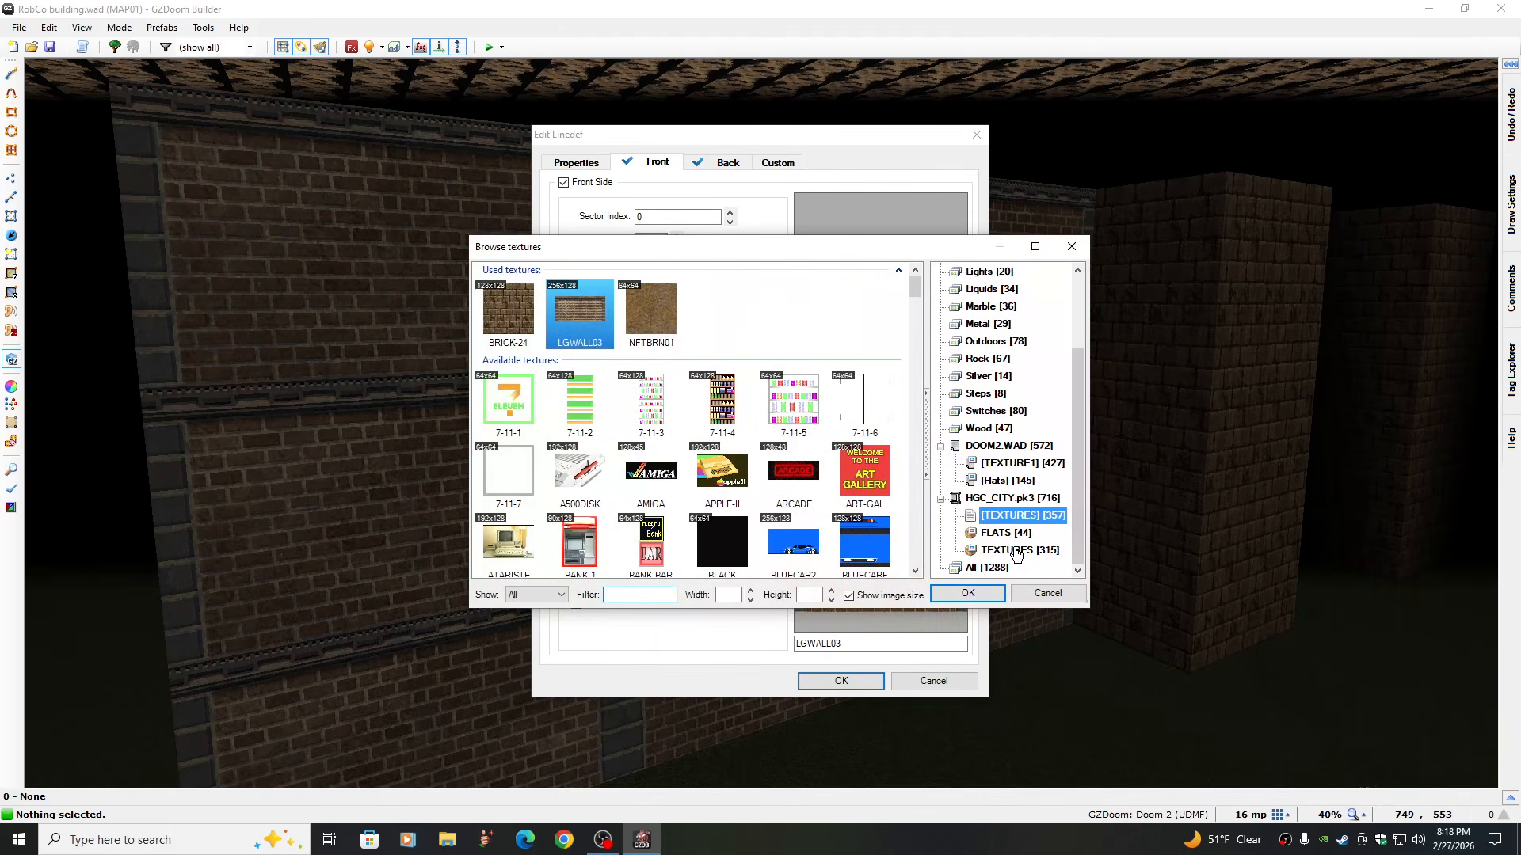
scroll(910, 543, "down", 10)
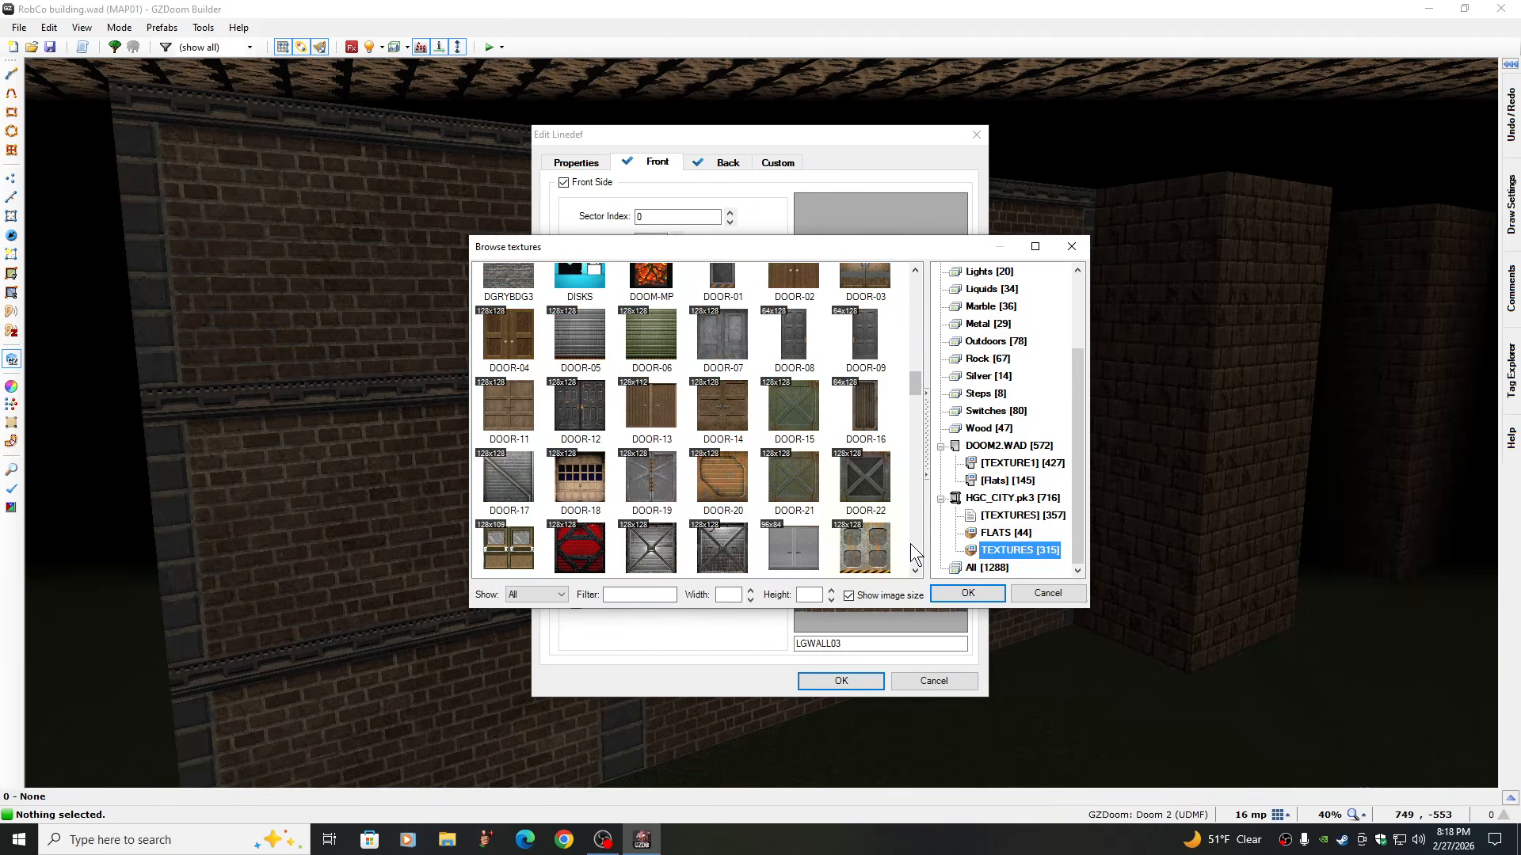
left_click(914, 270)
left_click(914, 270)
left_click(915, 270)
left_click(517, 374)
left_click(965, 594)
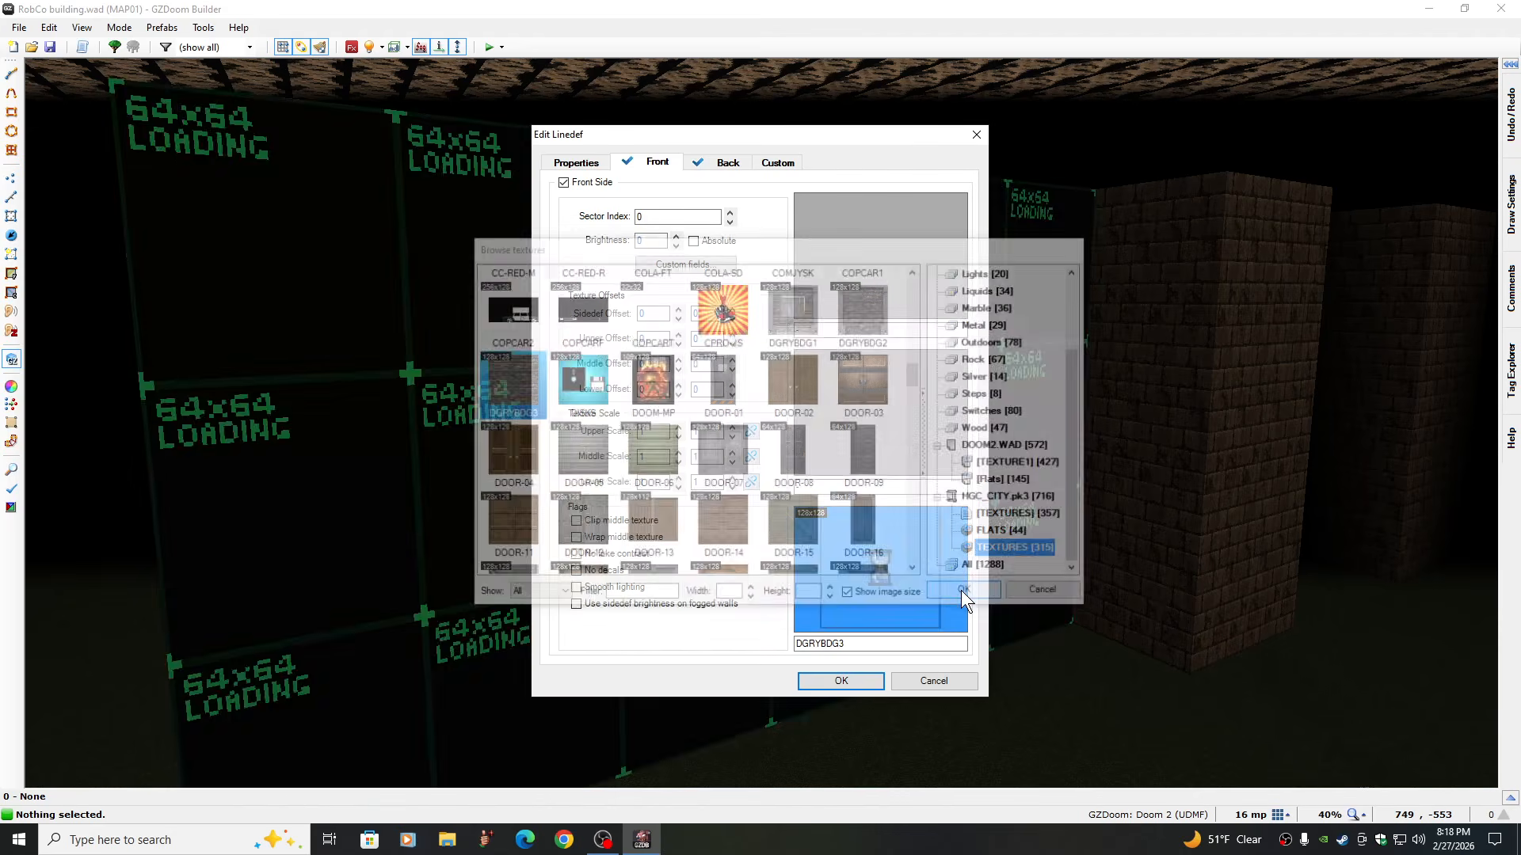
left_click(841, 680)
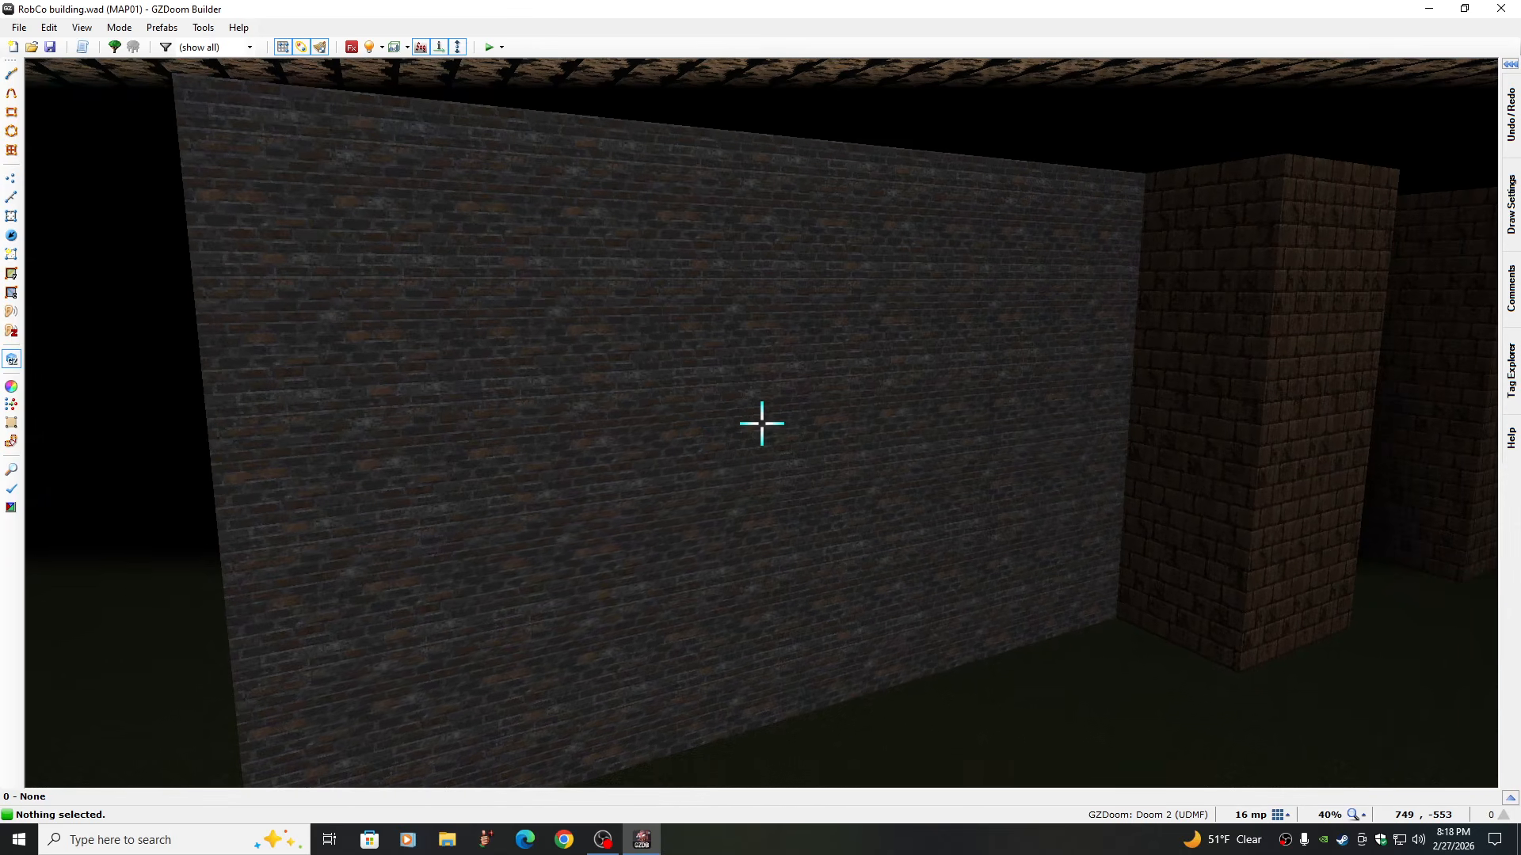
Try BRICK-23 from the HGC_CITY.pk3 textures as the lower front texture of the long east wall
right_click(762, 423)
left_click(895, 583)
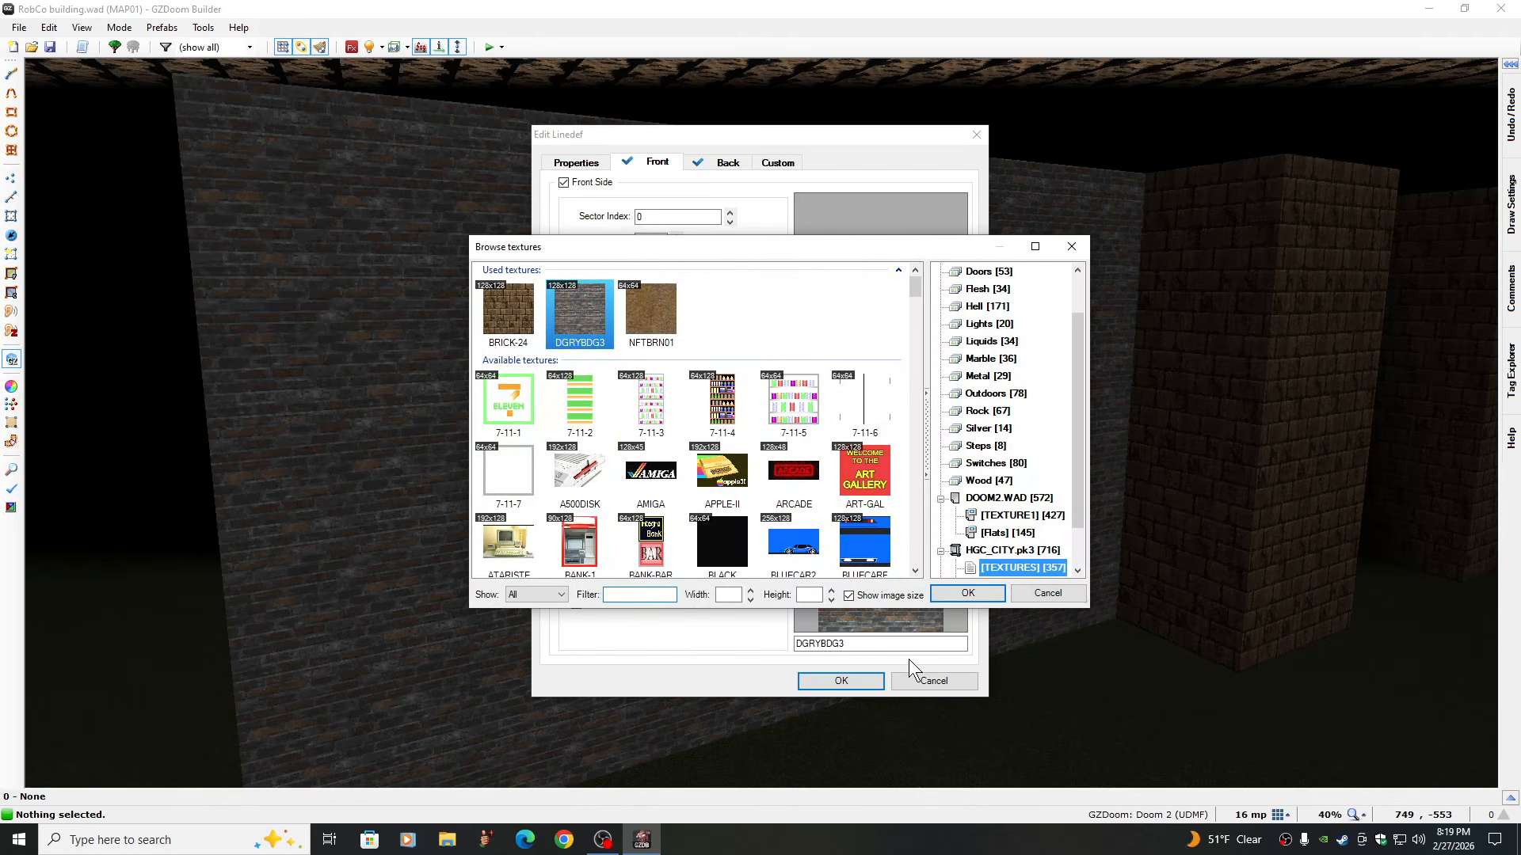
left_click(1078, 552)
left_click(1049, 551)
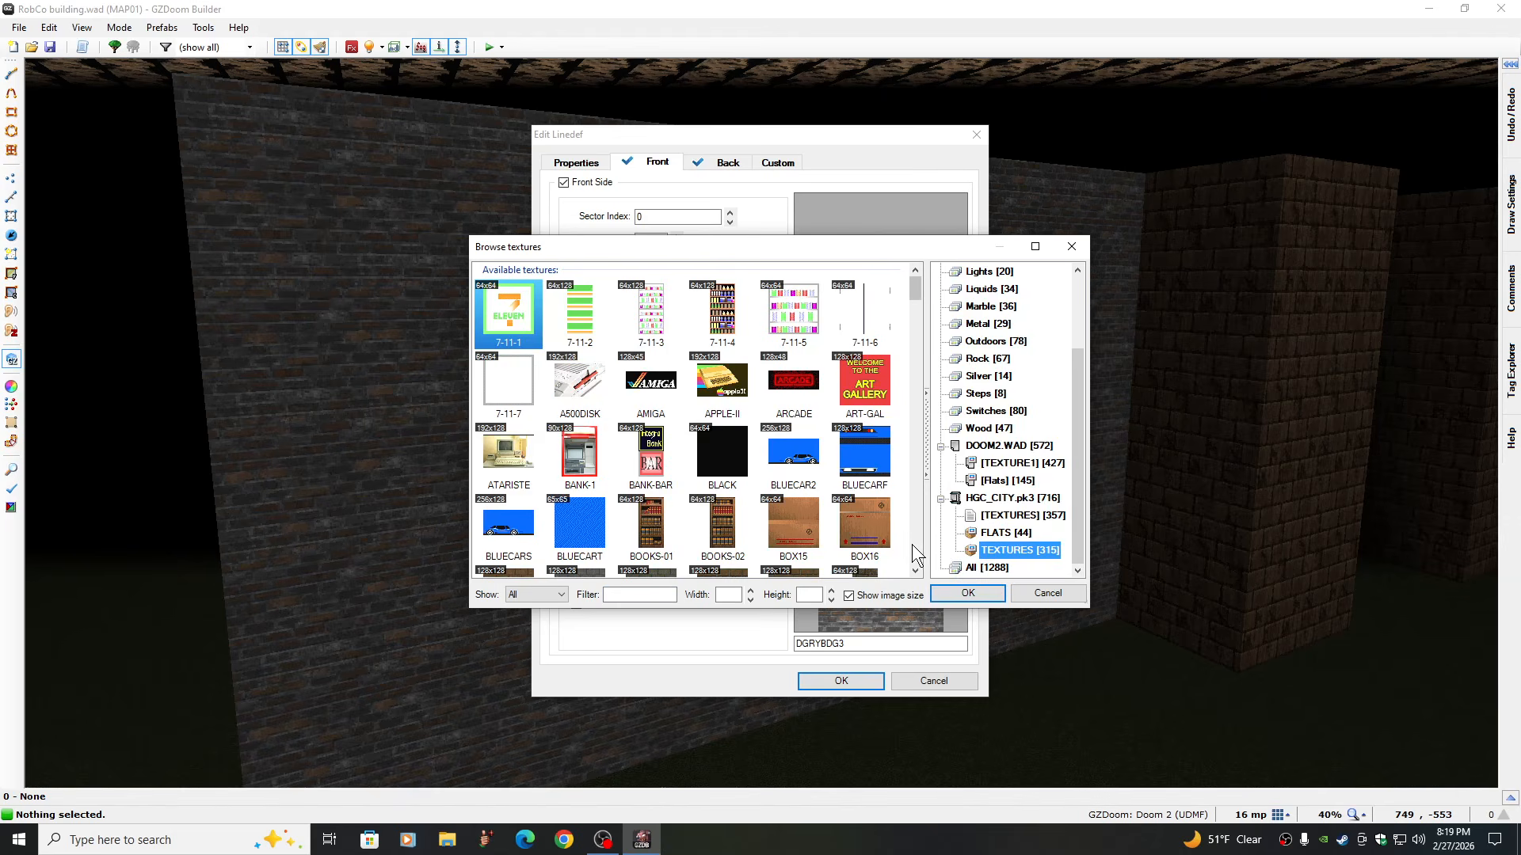
scroll(919, 544, "down", 3)
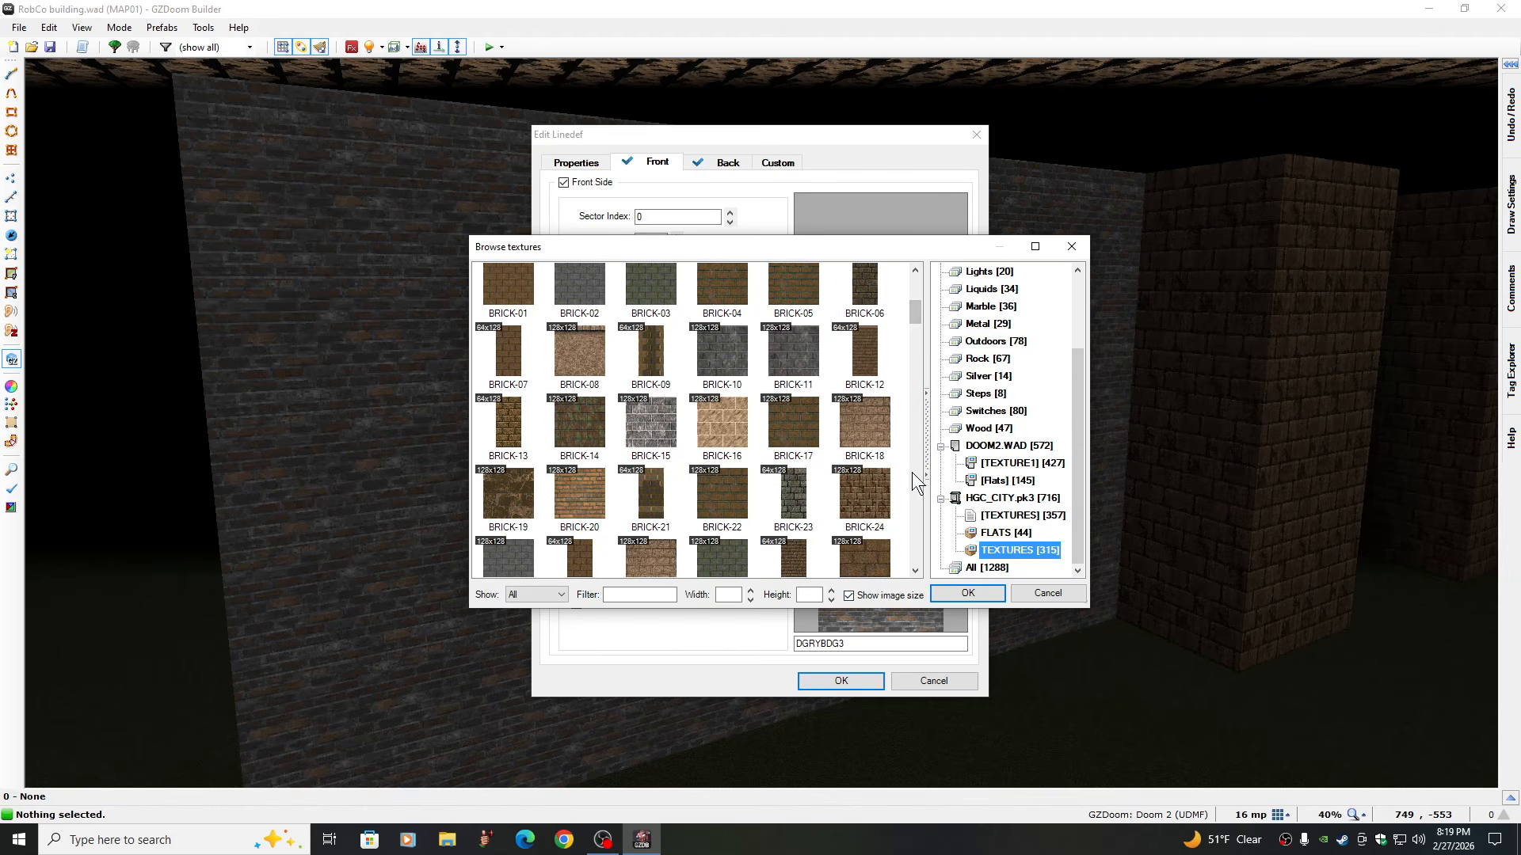
left_click(793, 495)
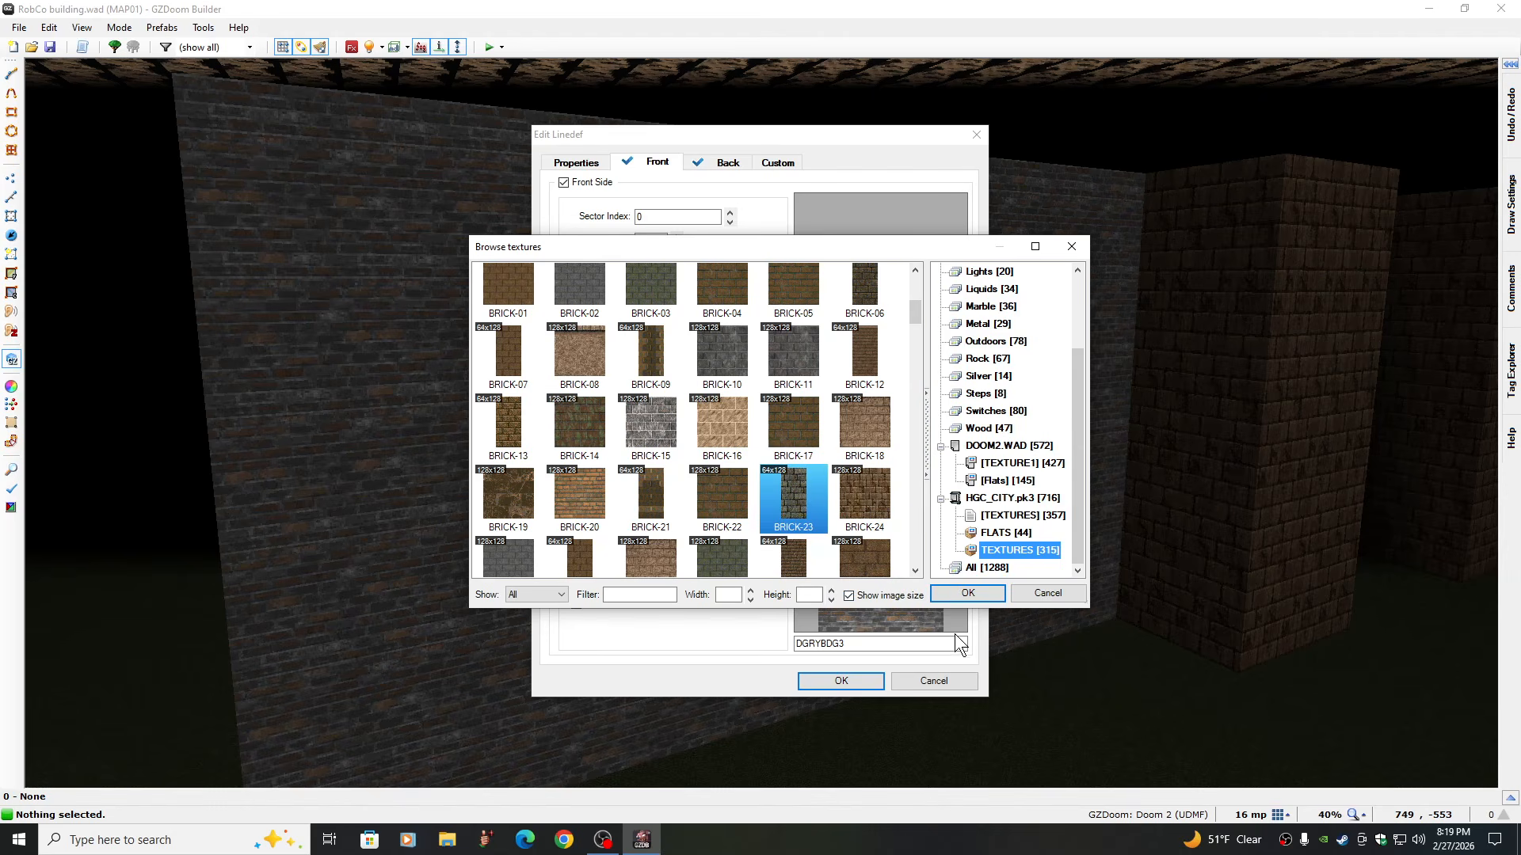
left_click(949, 593)
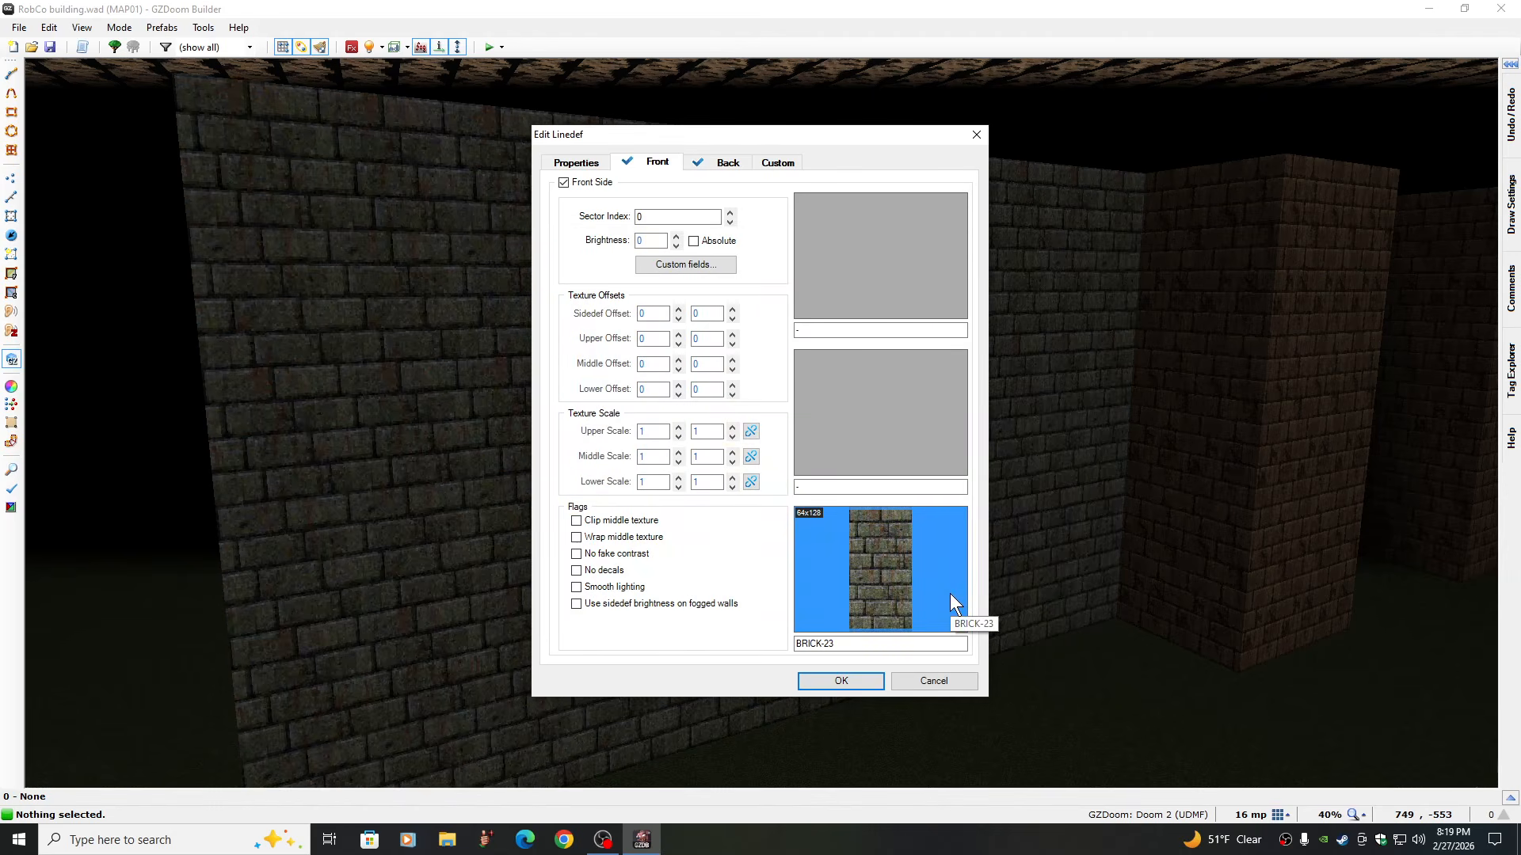
left_click(871, 678)
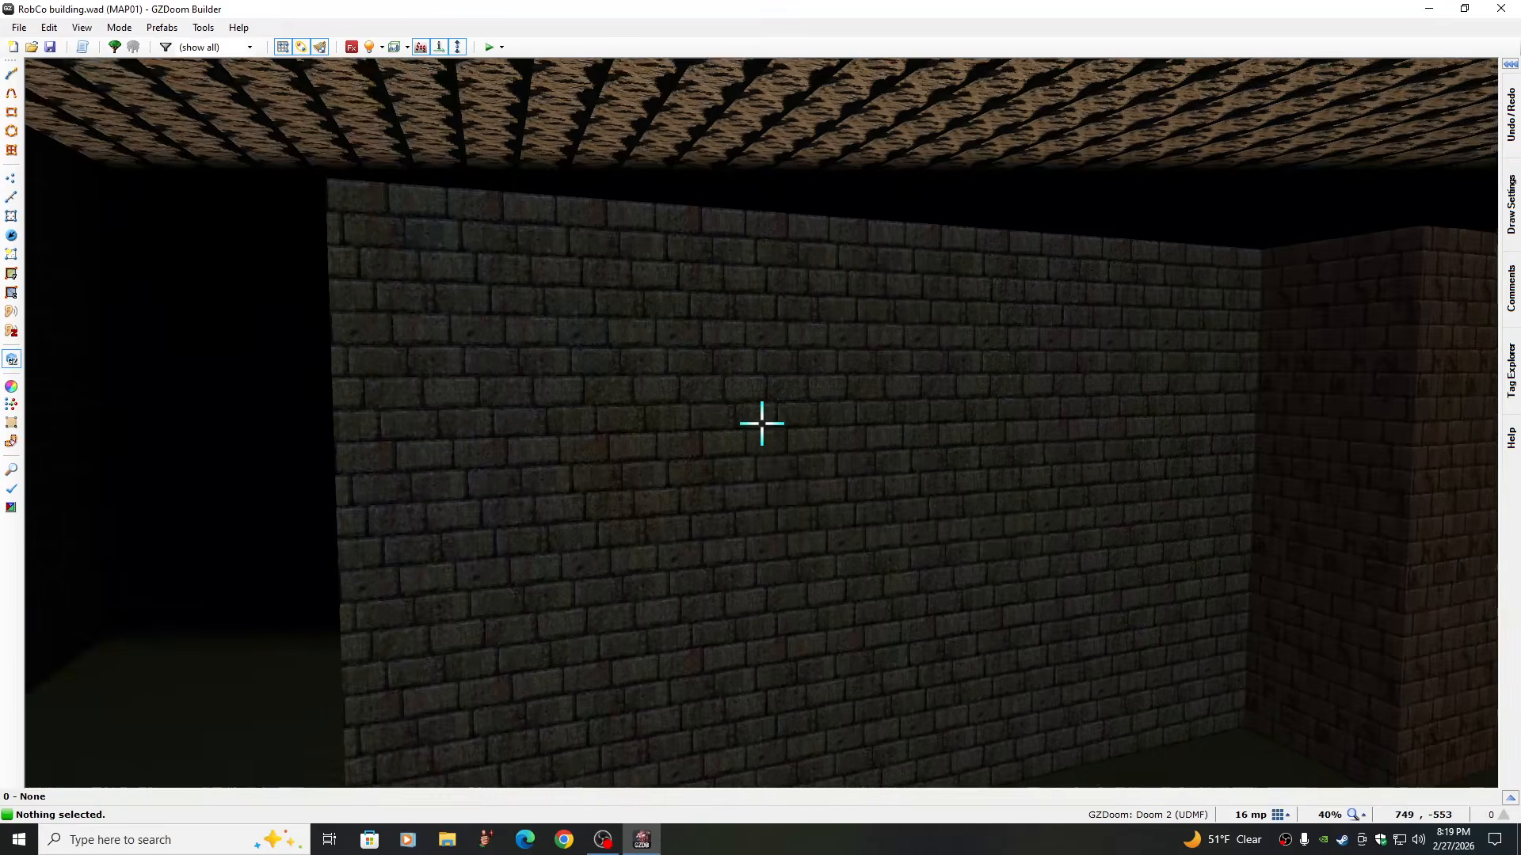
Set the lower front texture of the long east wall back to BRICK-06 from the Brick textures
right_click(761, 425)
left_click(854, 537)
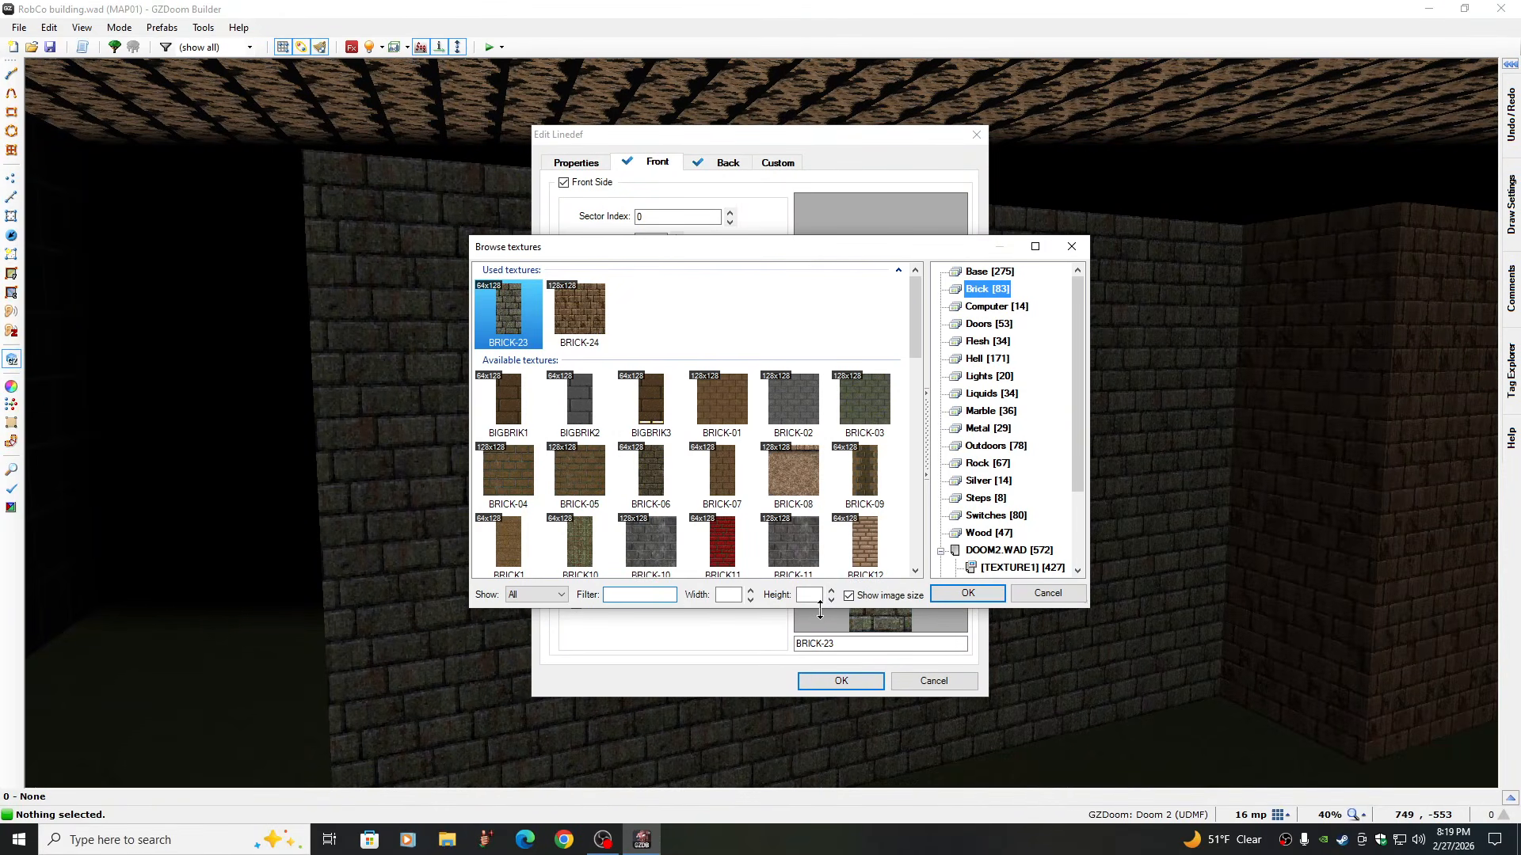
left_click(654, 475)
left_click(967, 593)
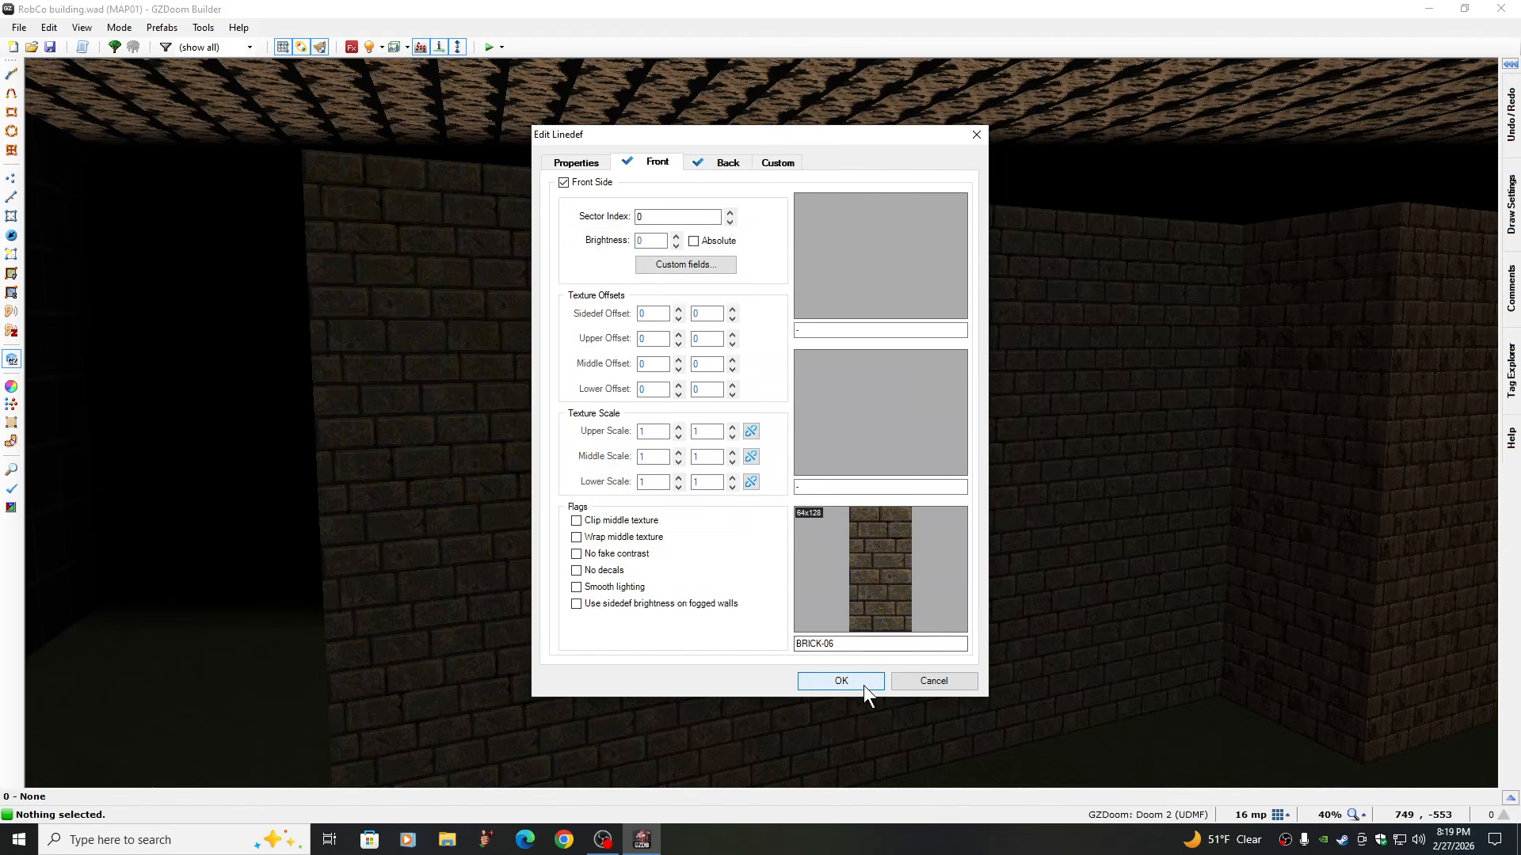
left_click(841, 681)
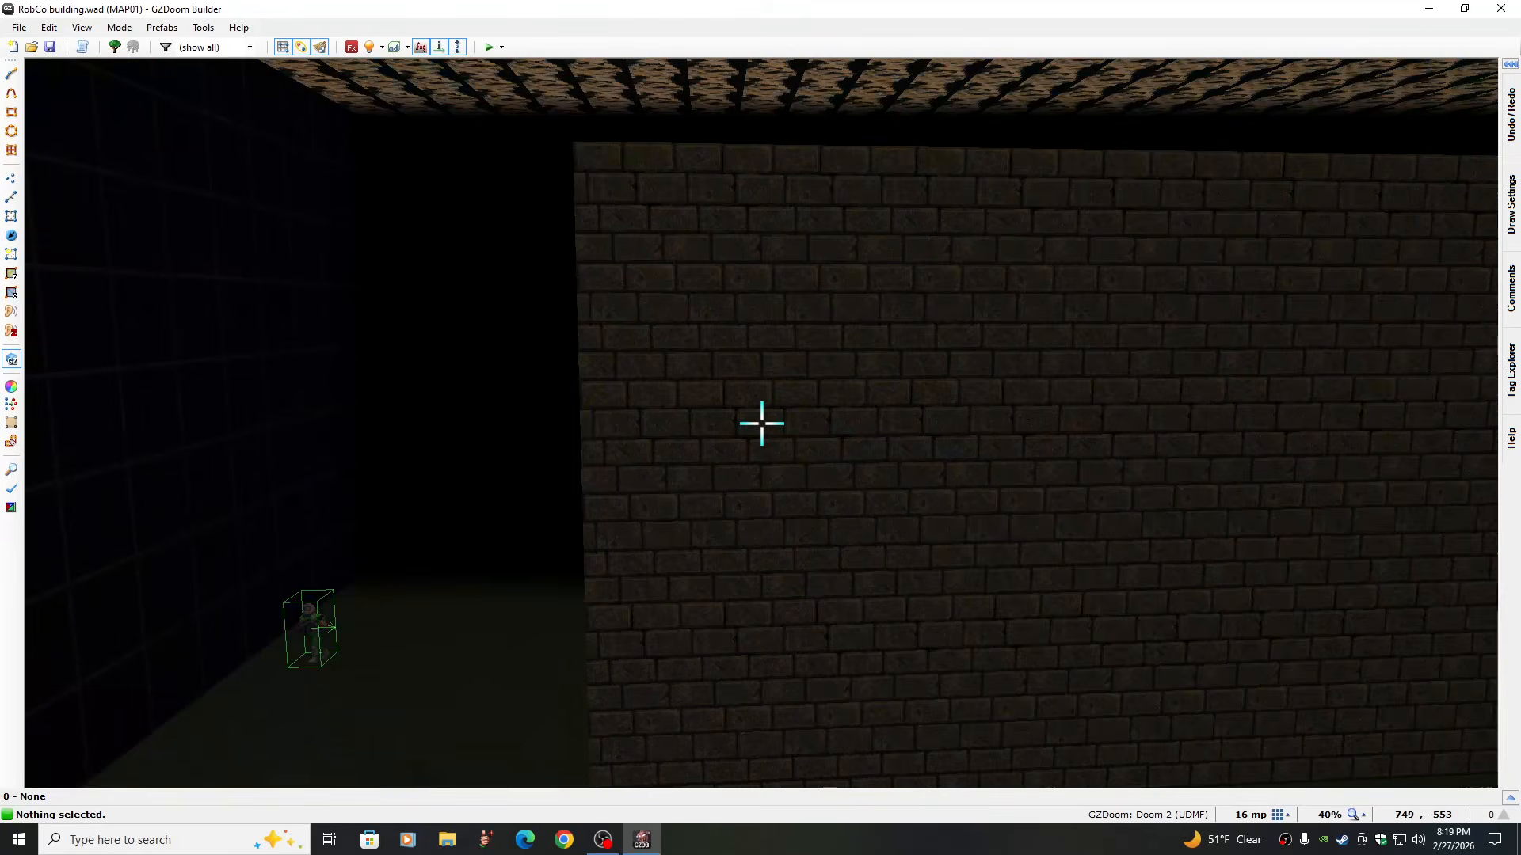
Change the lower front texture of the building's south wall, around the corner from the east wall, to BRICK-06
key("e")
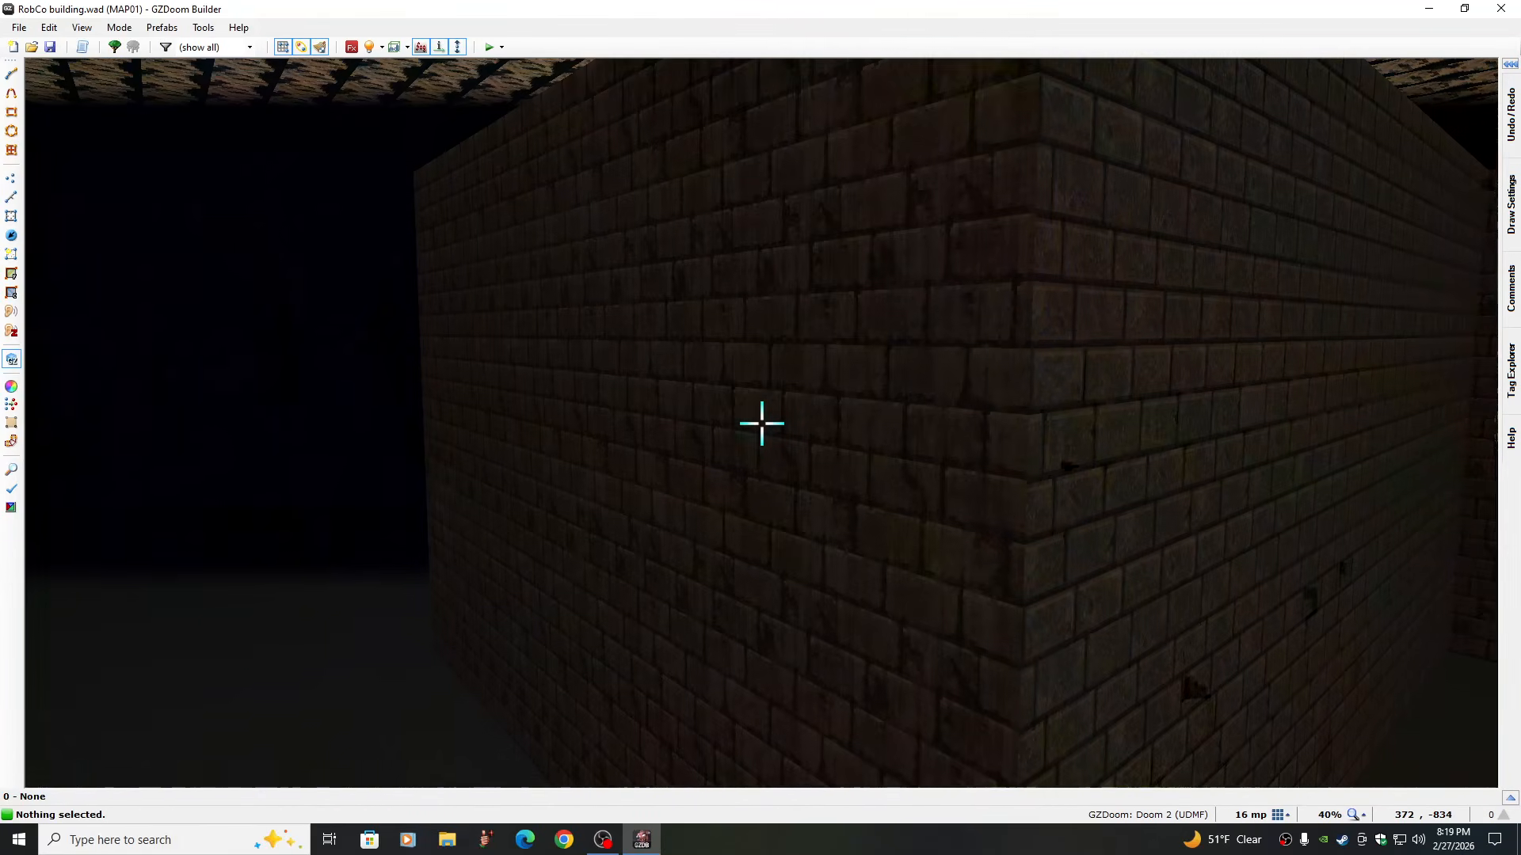
right_click(762, 423)
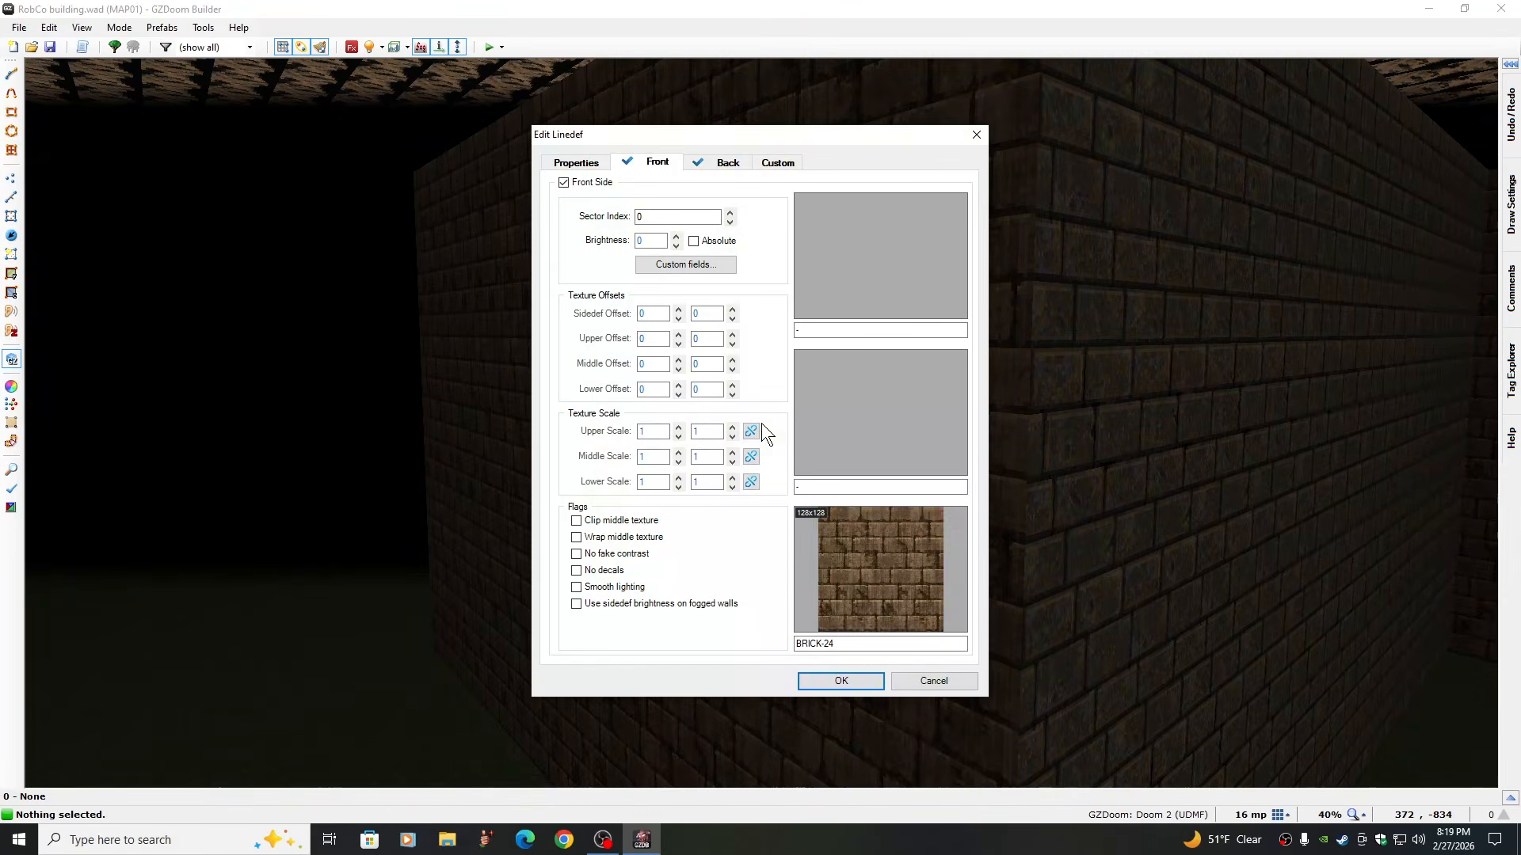
left_click(853, 569)
left_click(512, 312)
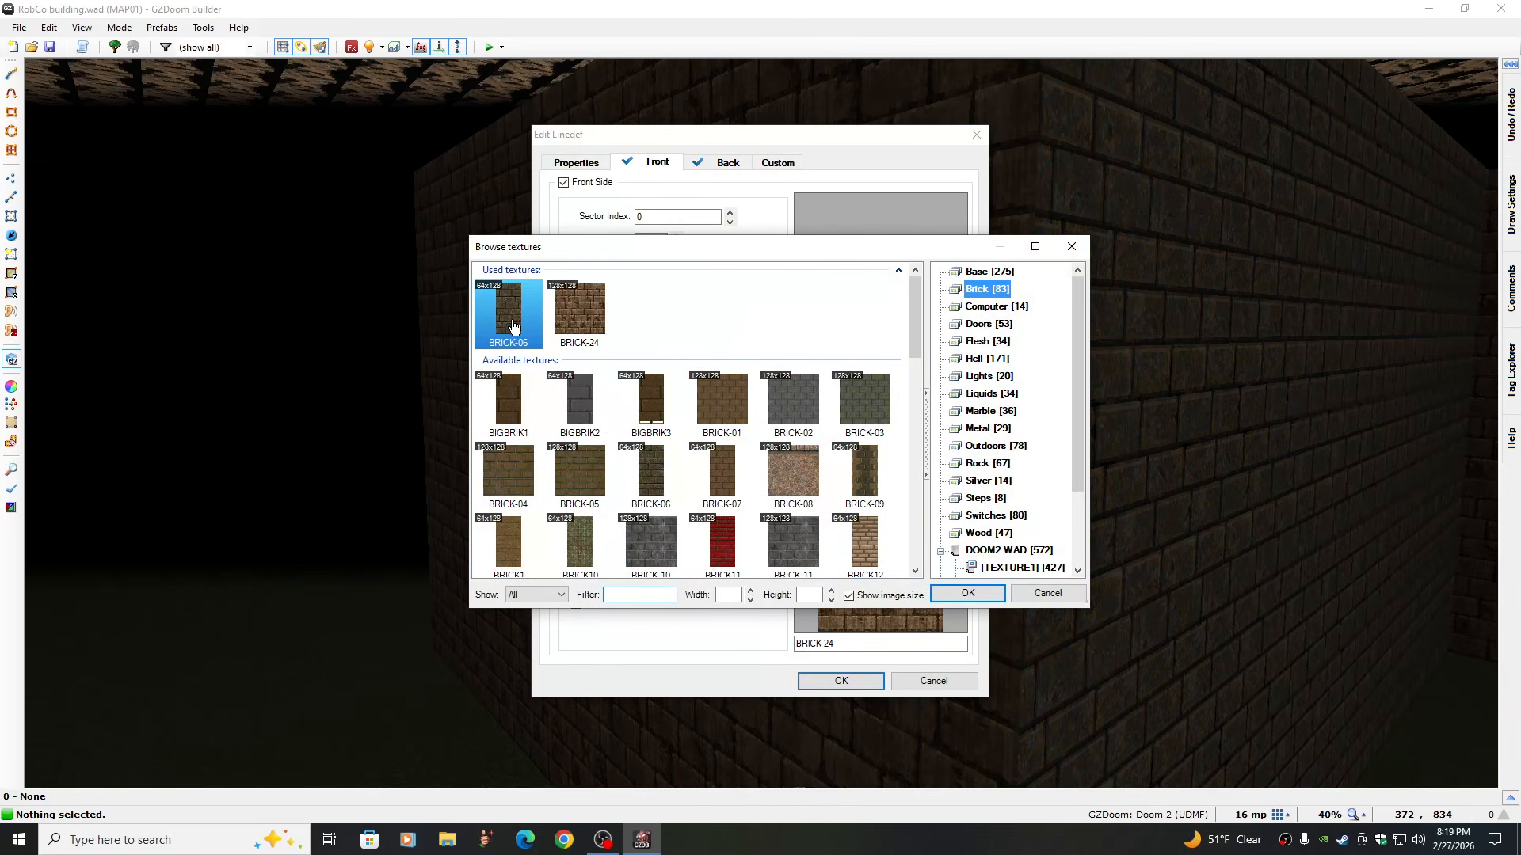
left_click(967, 593)
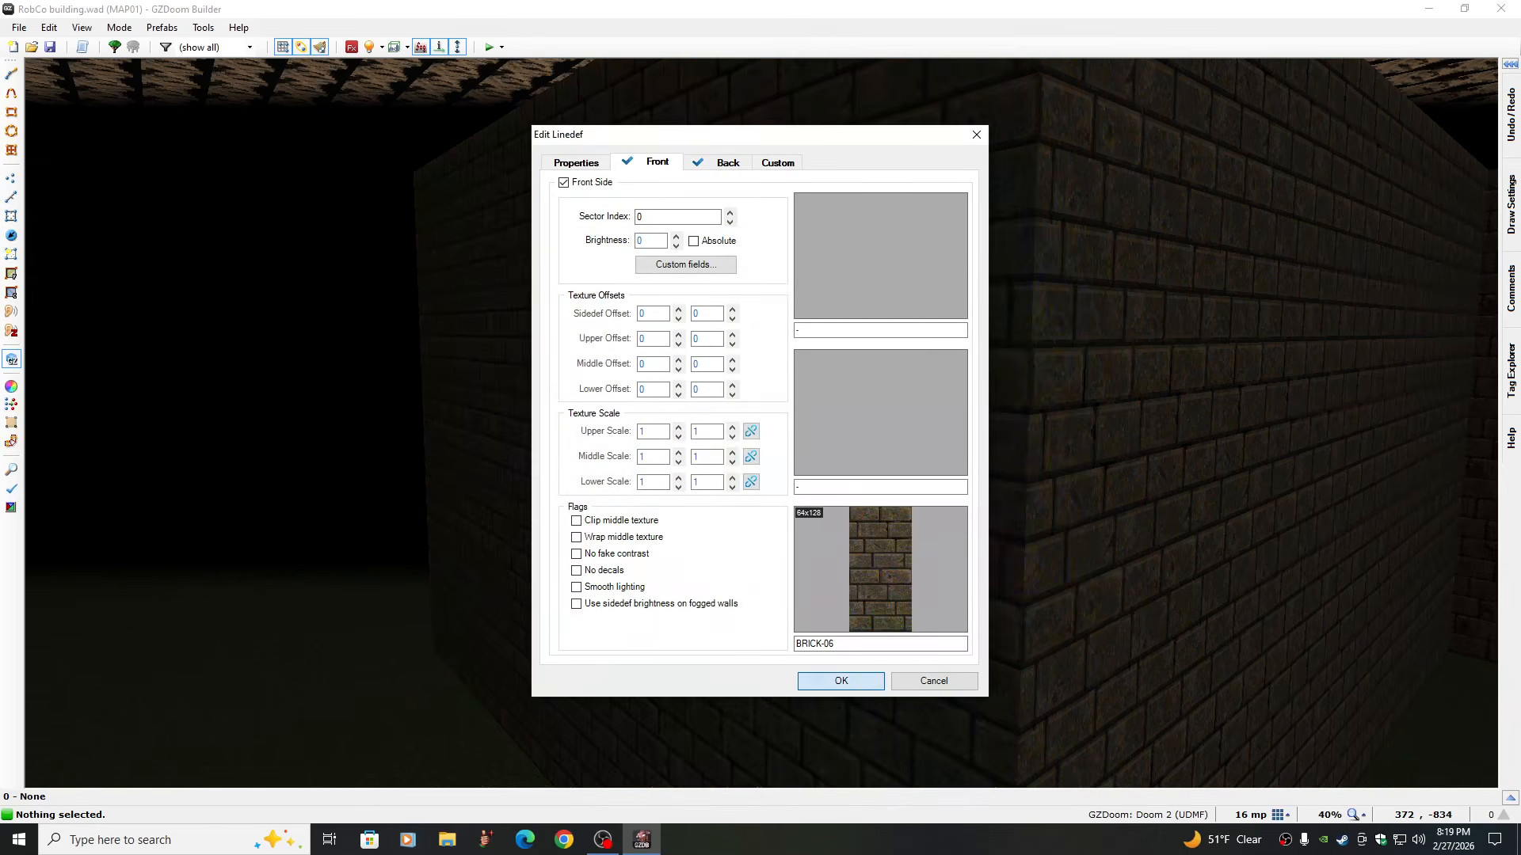
left_click(856, 682)
Change the lower front texture of the building's west wall next to the southwest corner to BRICK-06
key("e")
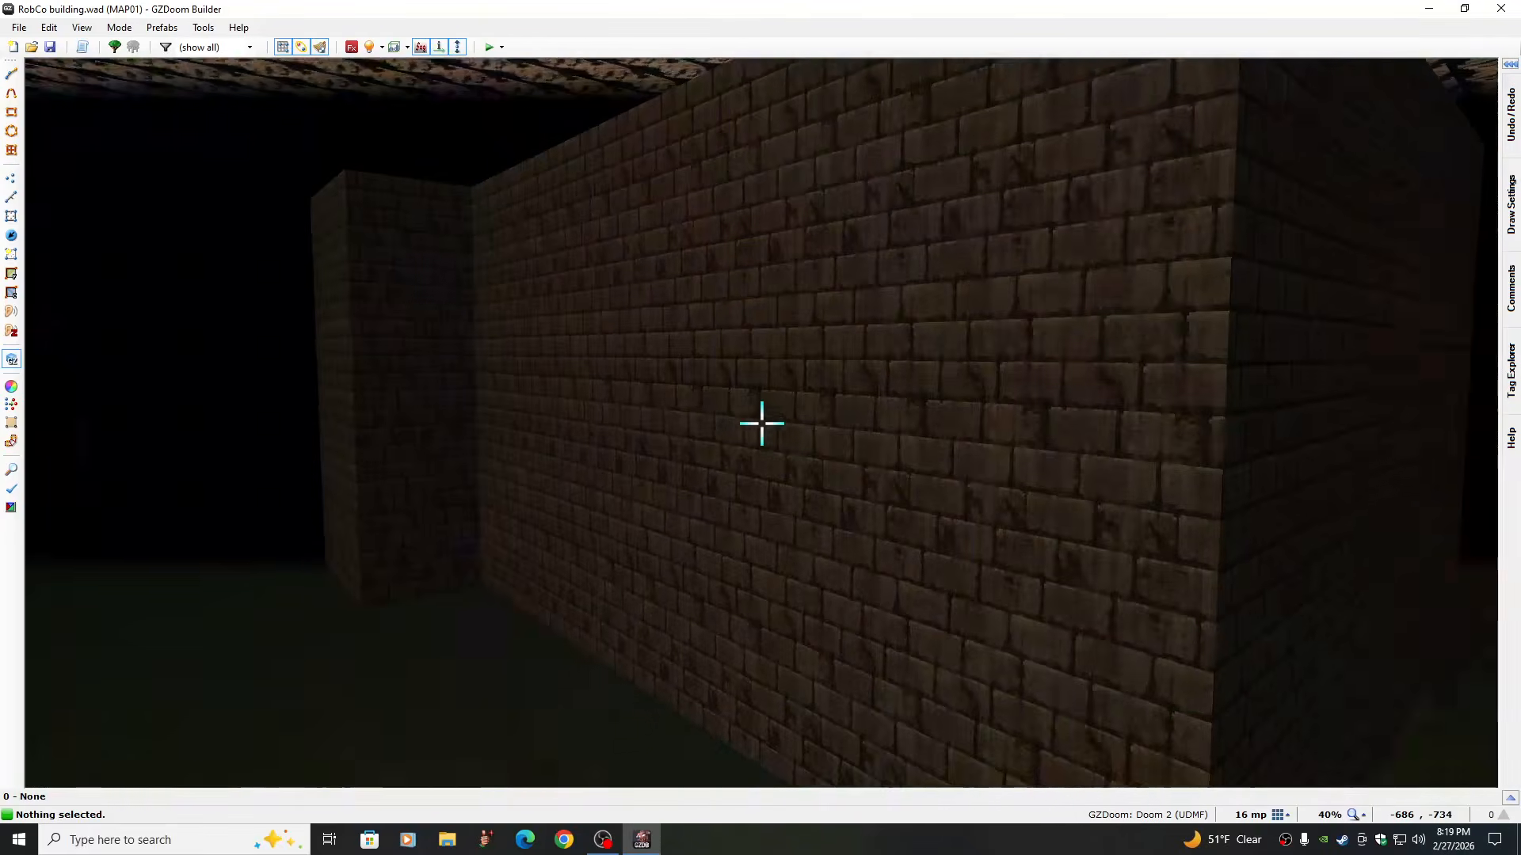
right_click(761, 423)
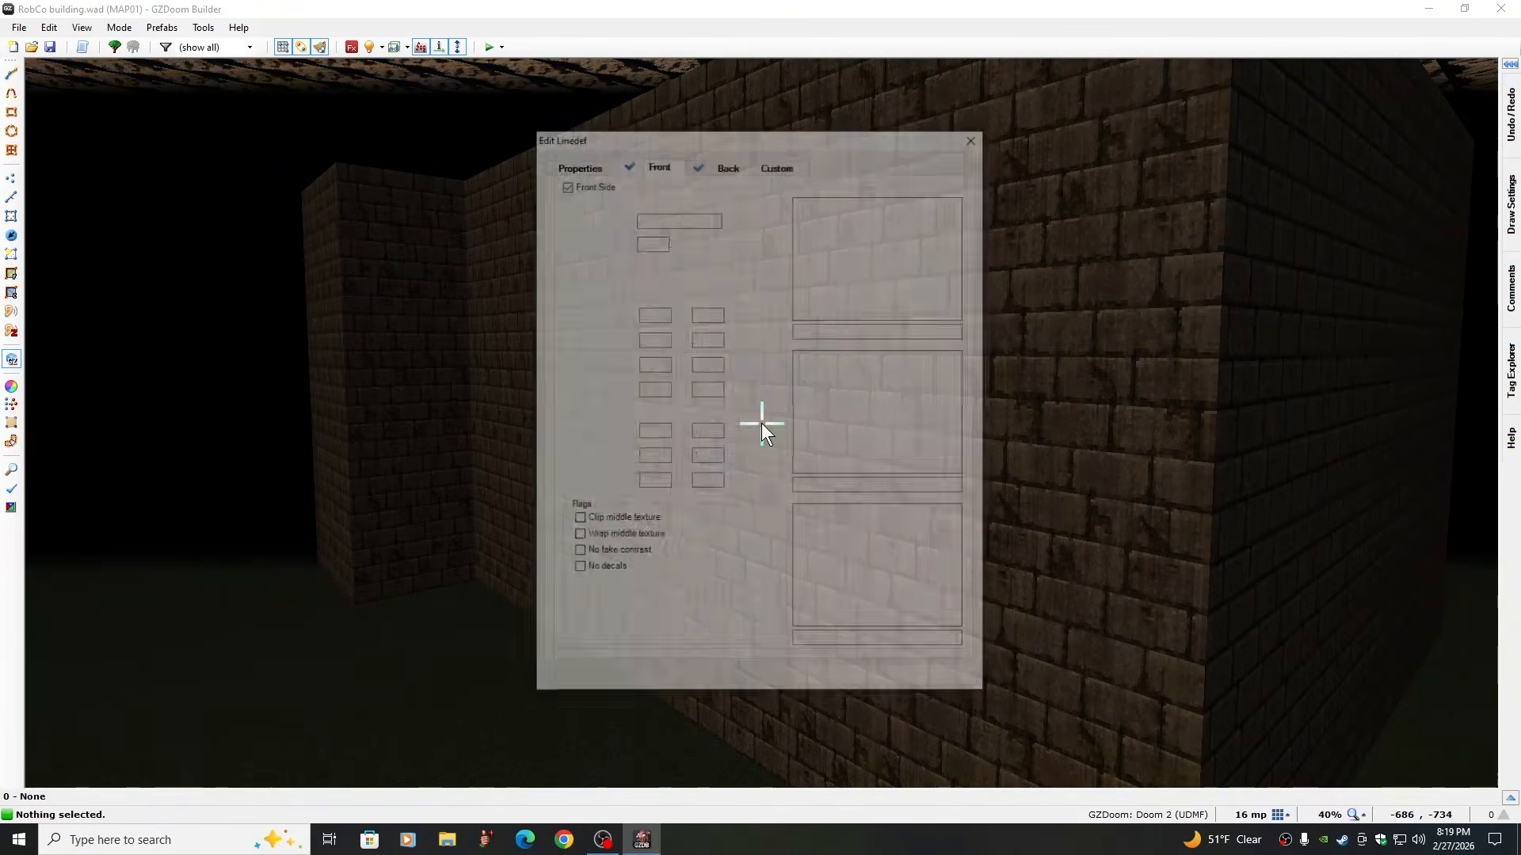
left_click(871, 568)
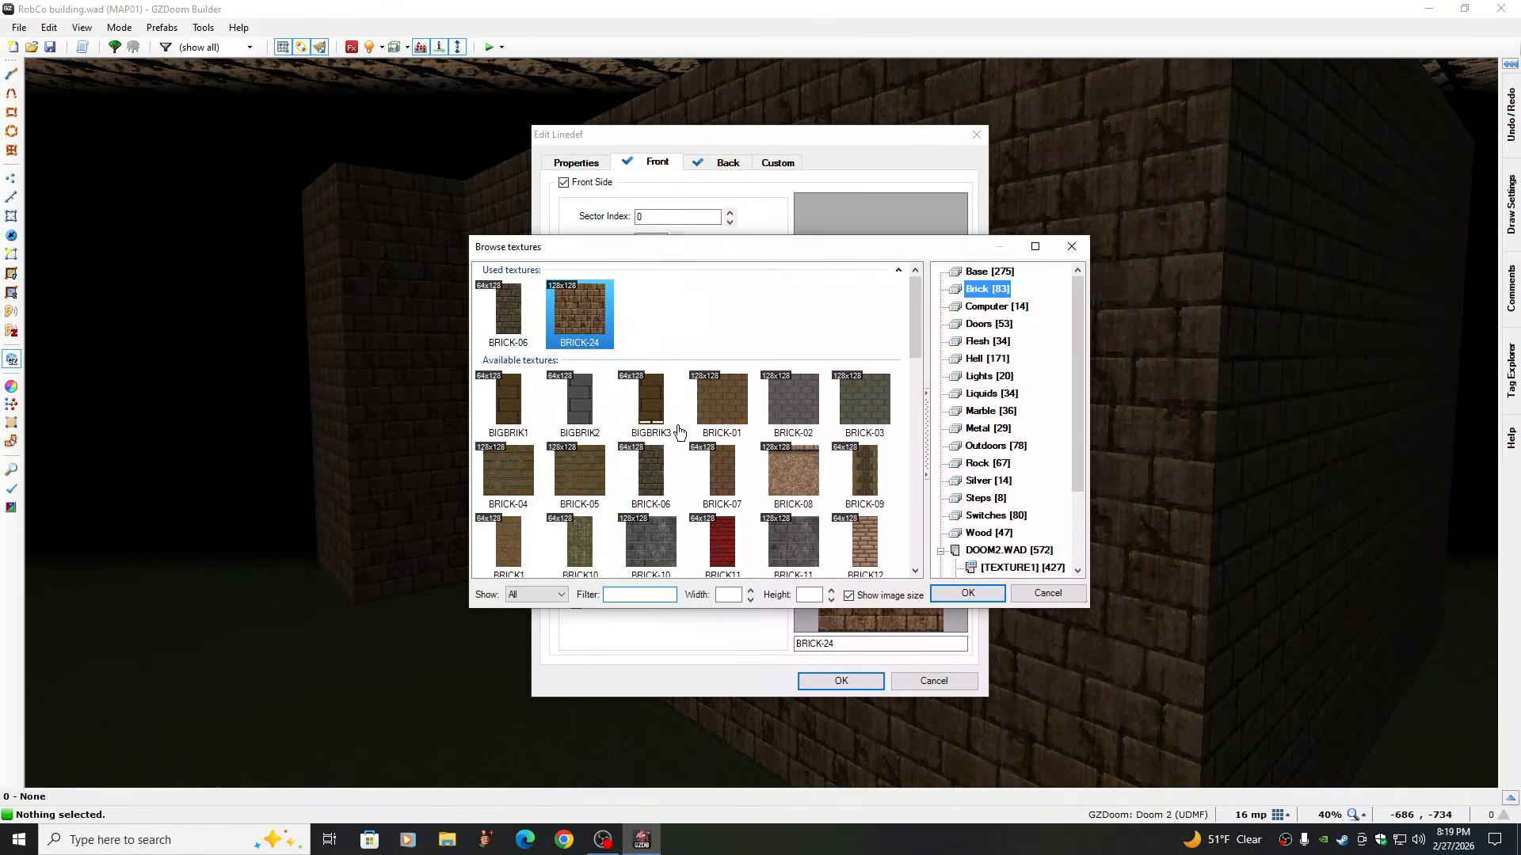
left_click(509, 317)
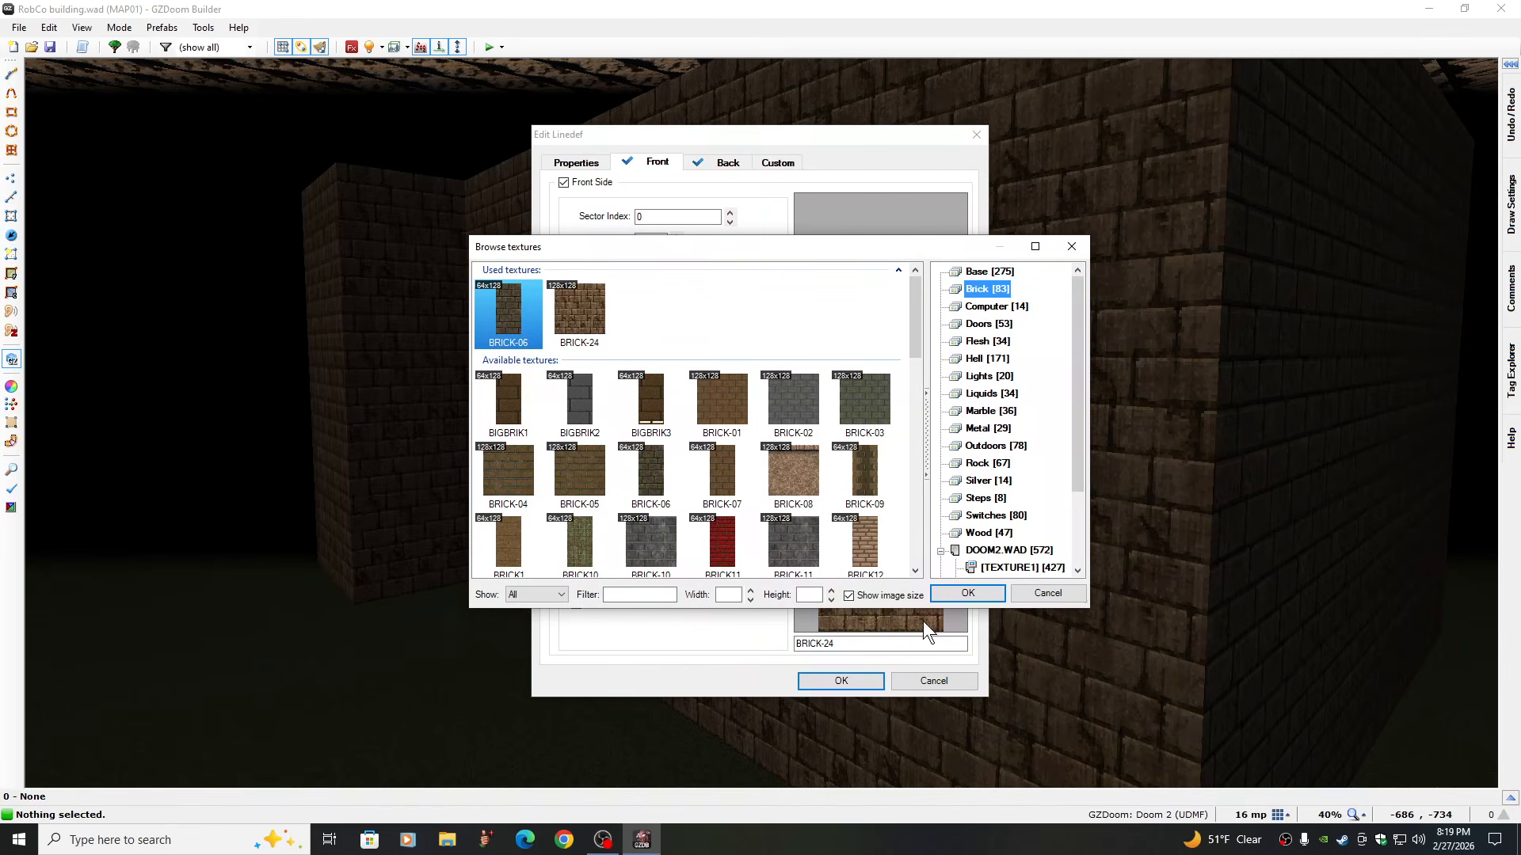
left_click(957, 591)
left_click(839, 681)
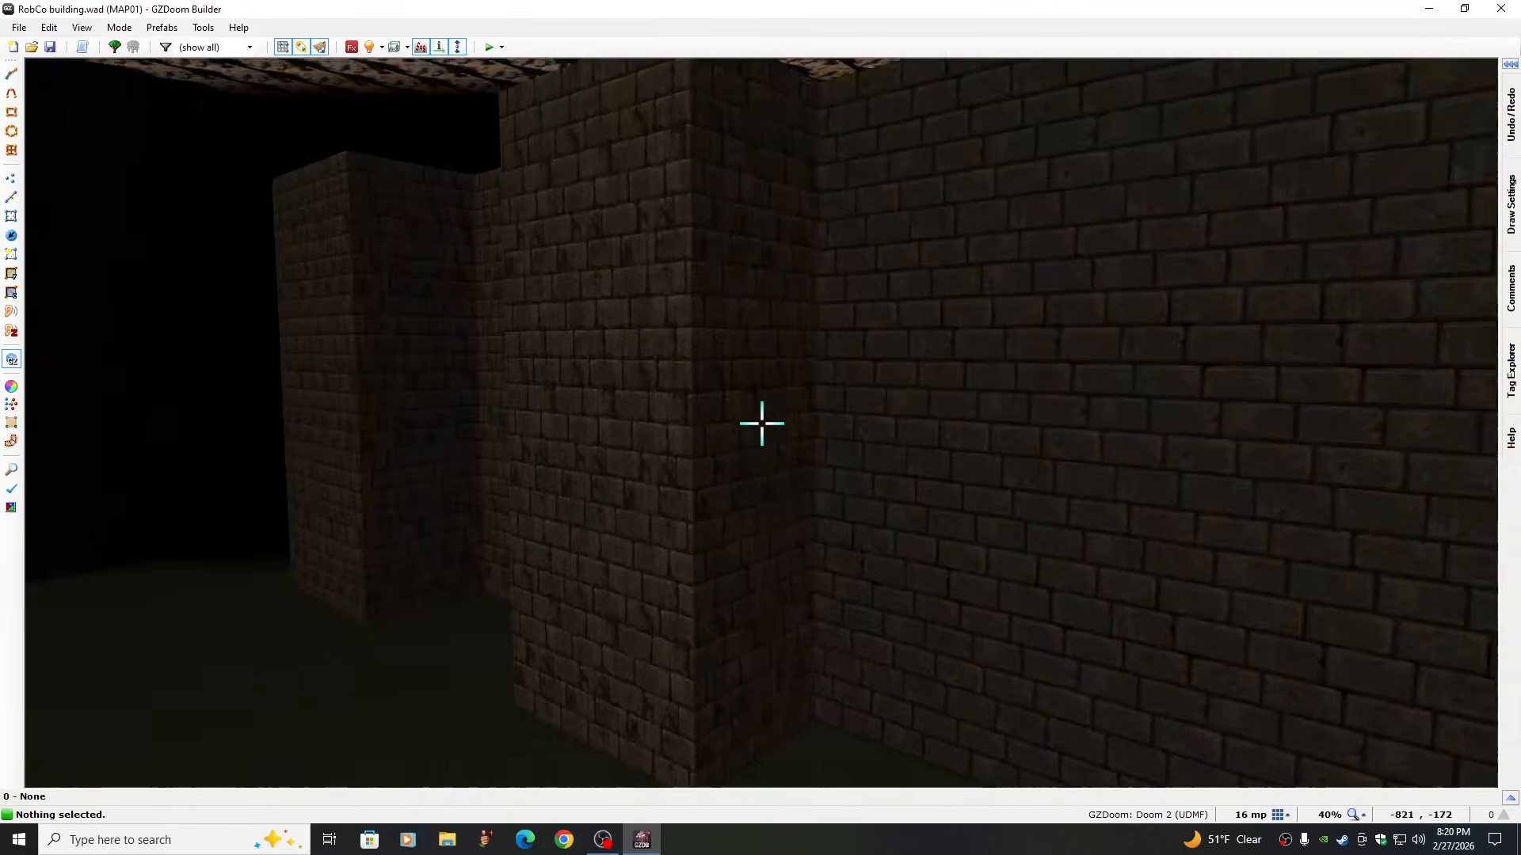
Change the lower front texture of the narrow side face of the projecting block beside the west wall to BRICK-06
right_click(762, 424)
left_click(870, 577)
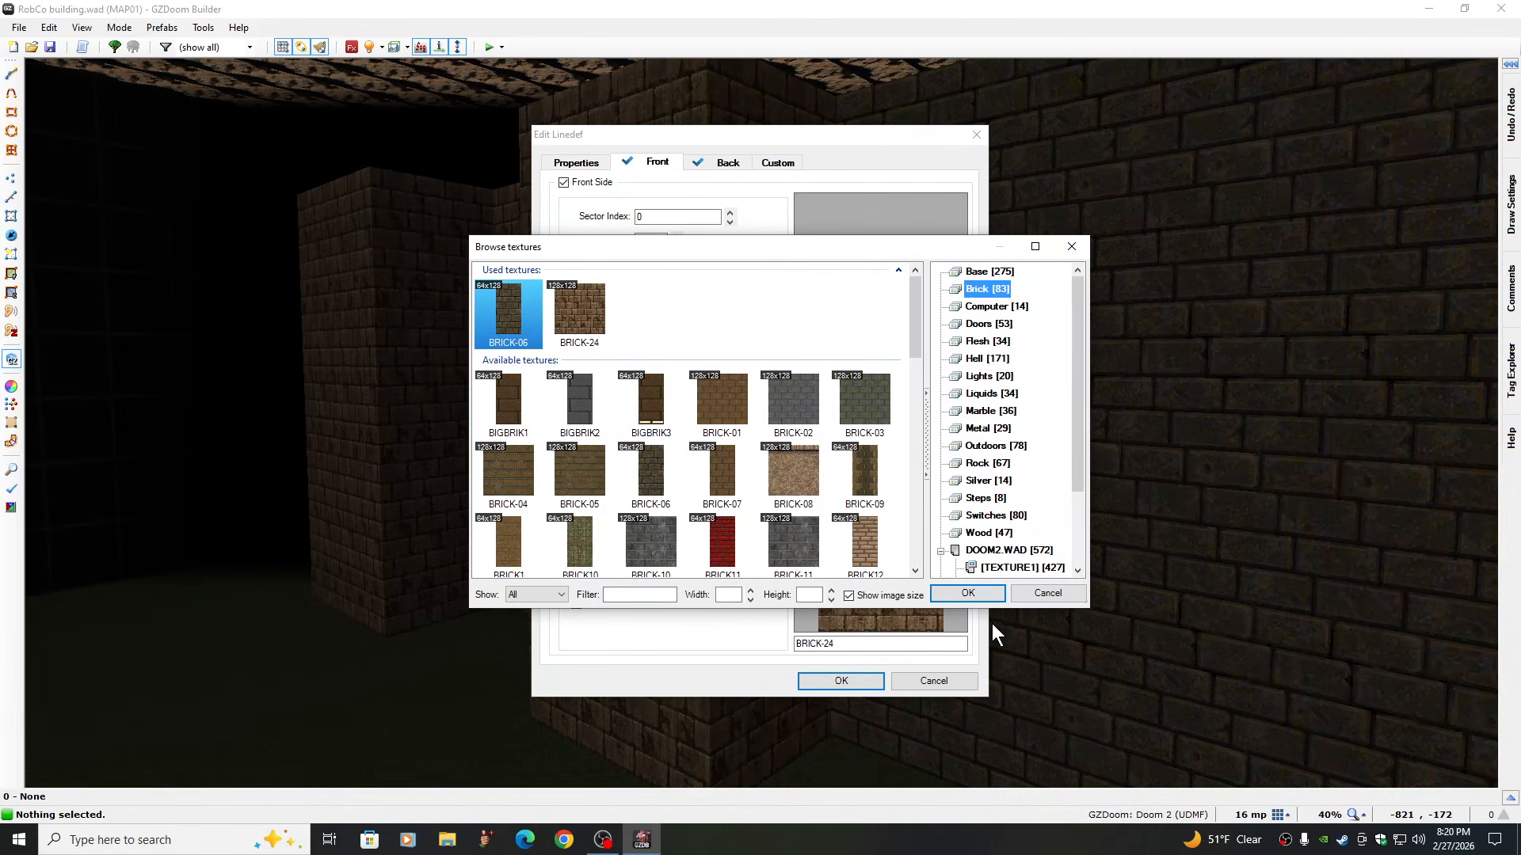
left_click(968, 593)
left_click(842, 680)
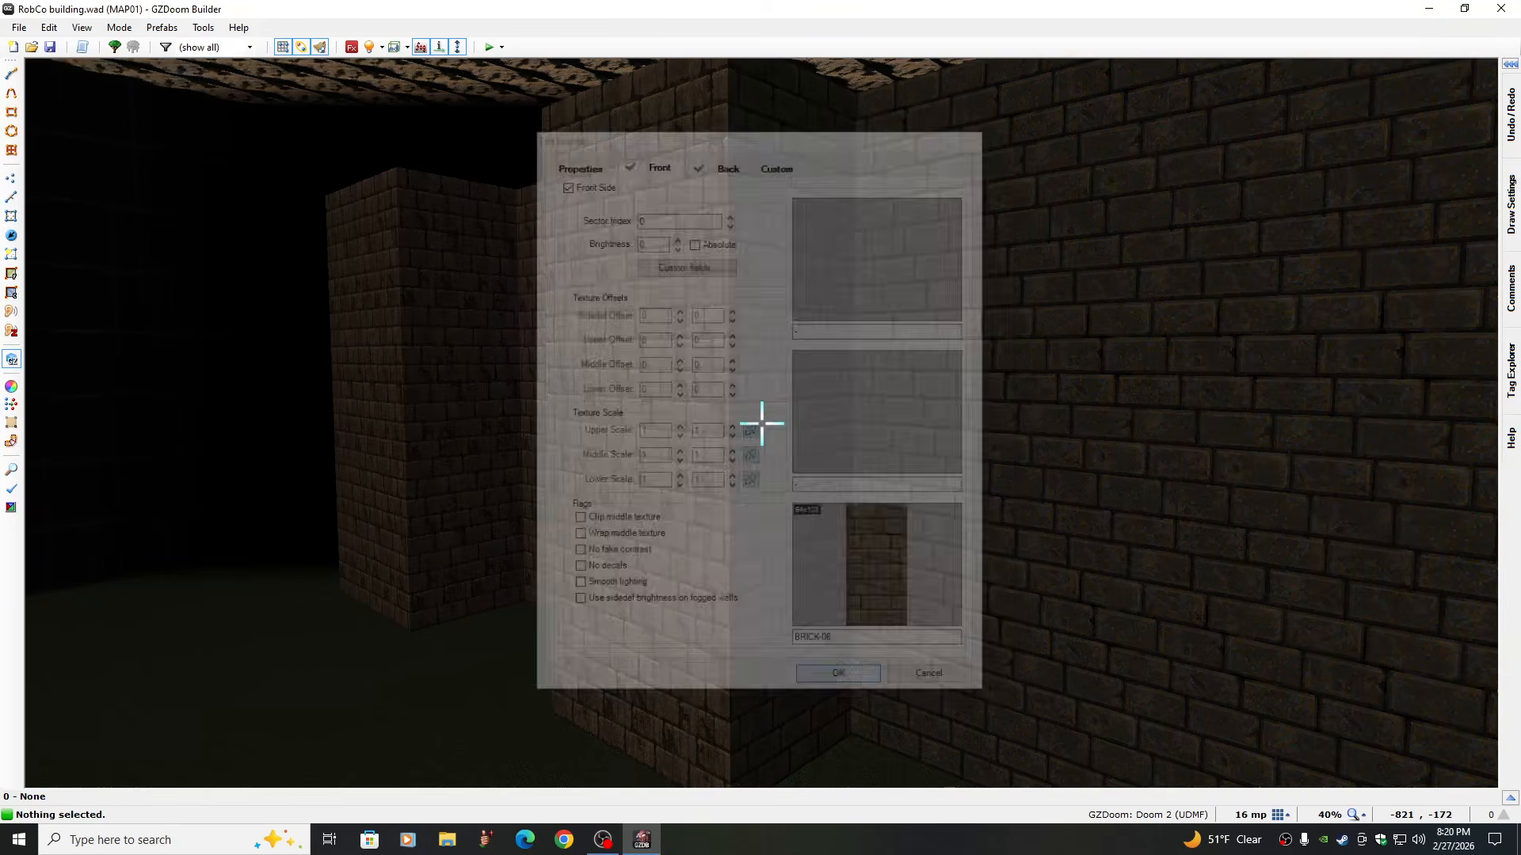
Change the lower front texture of the outer face of the projecting block beside the west wall to BRICK-06
key("e")
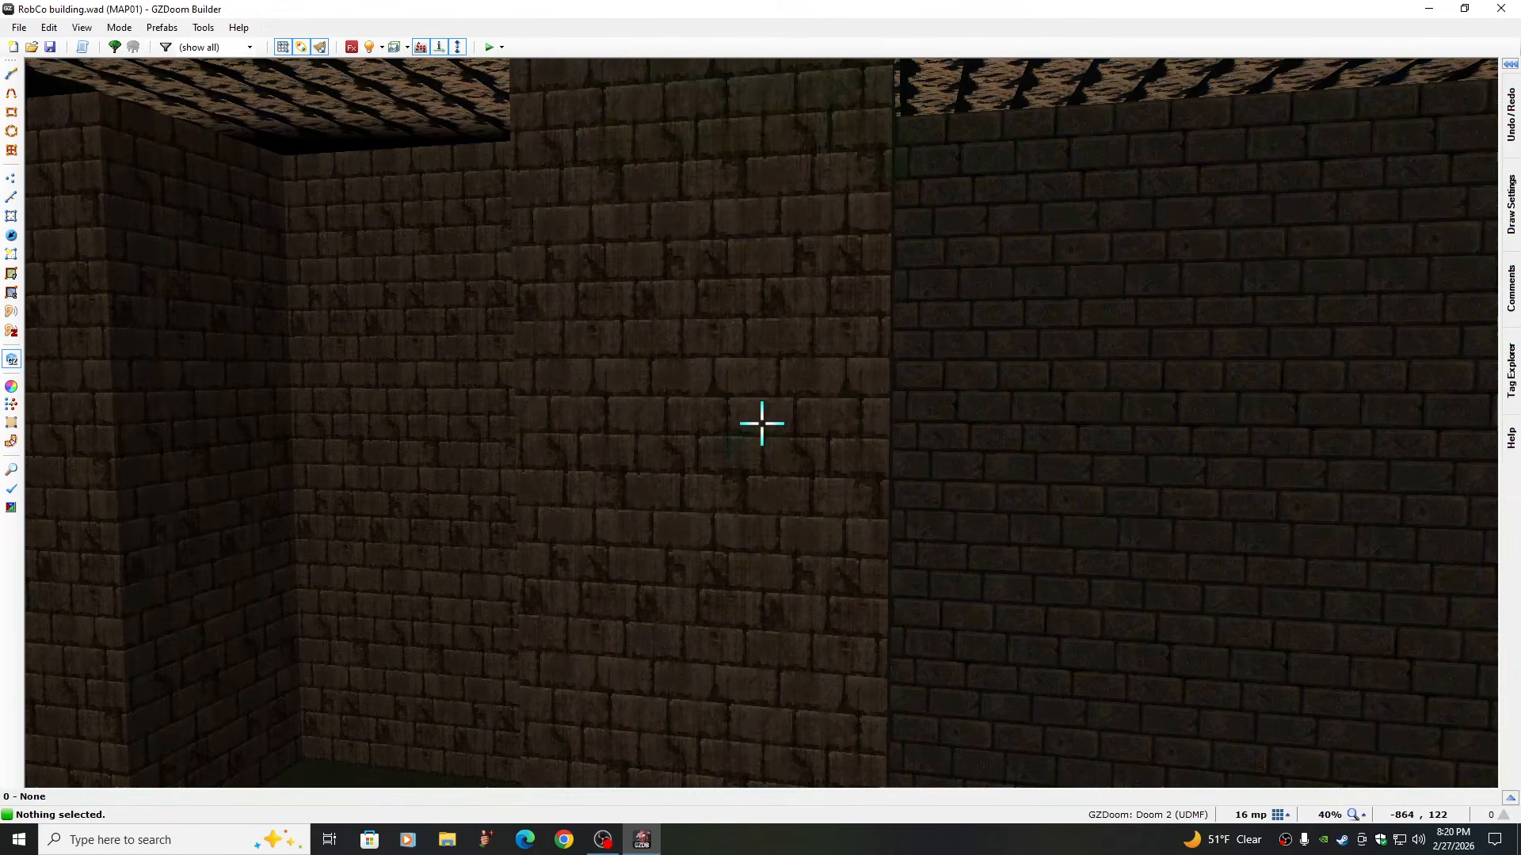
right_click(762, 423)
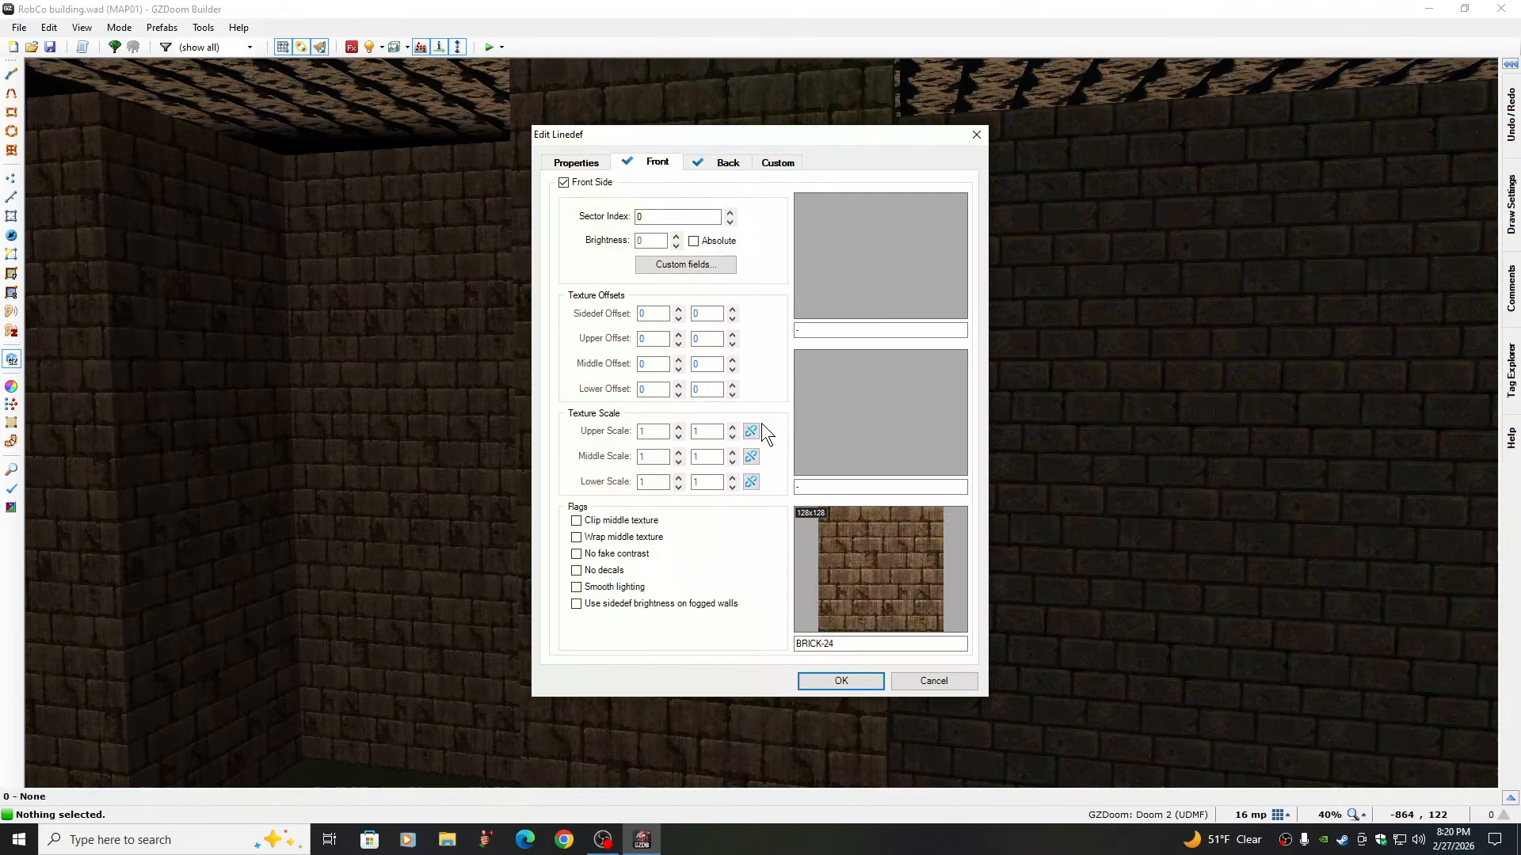
left_click(872, 554)
left_click(508, 317)
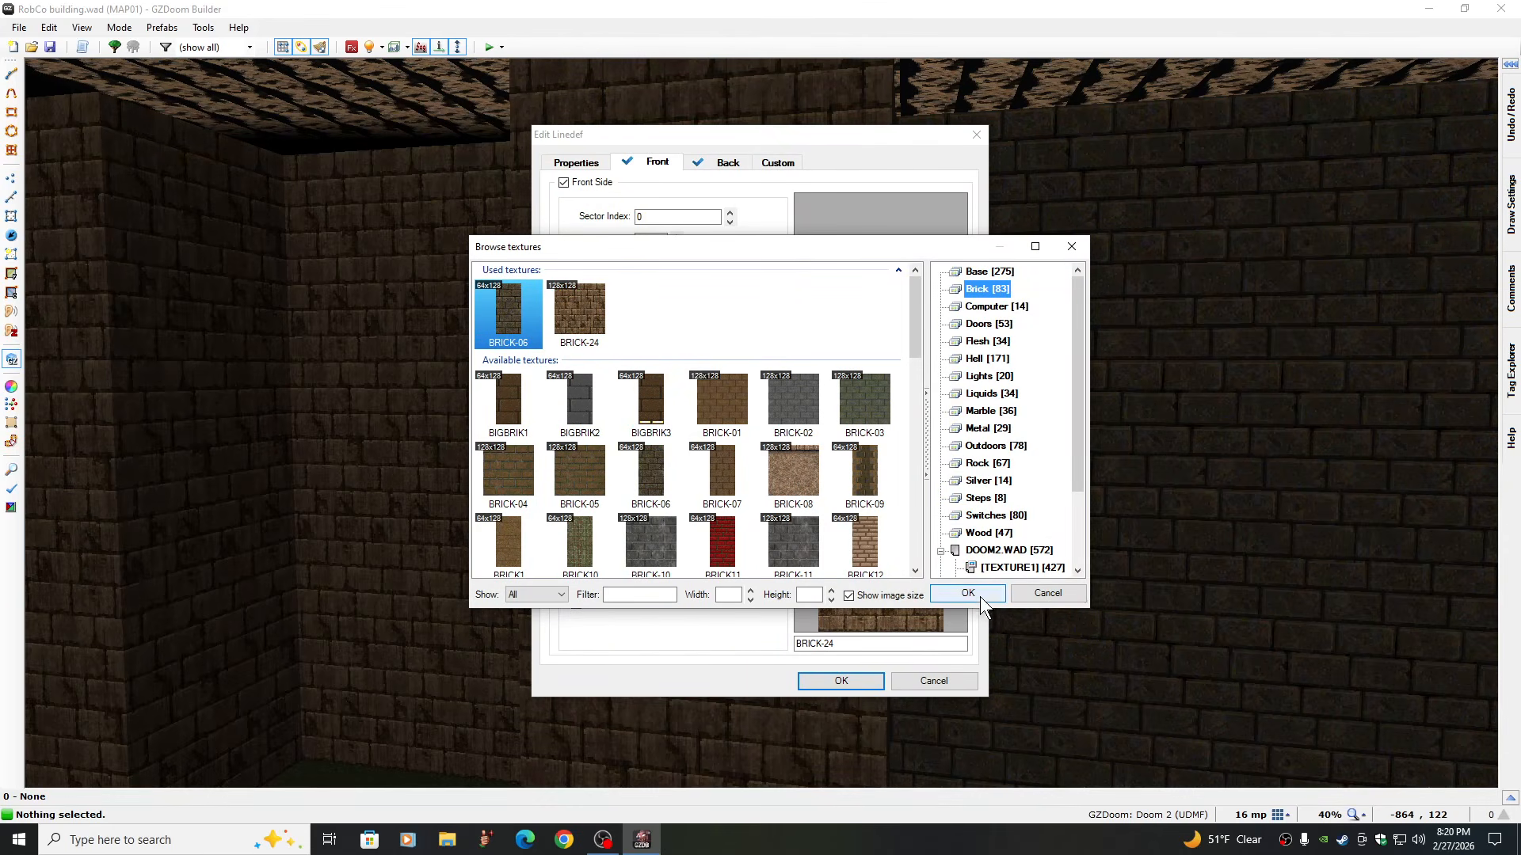
key("Return")
left_click(870, 681)
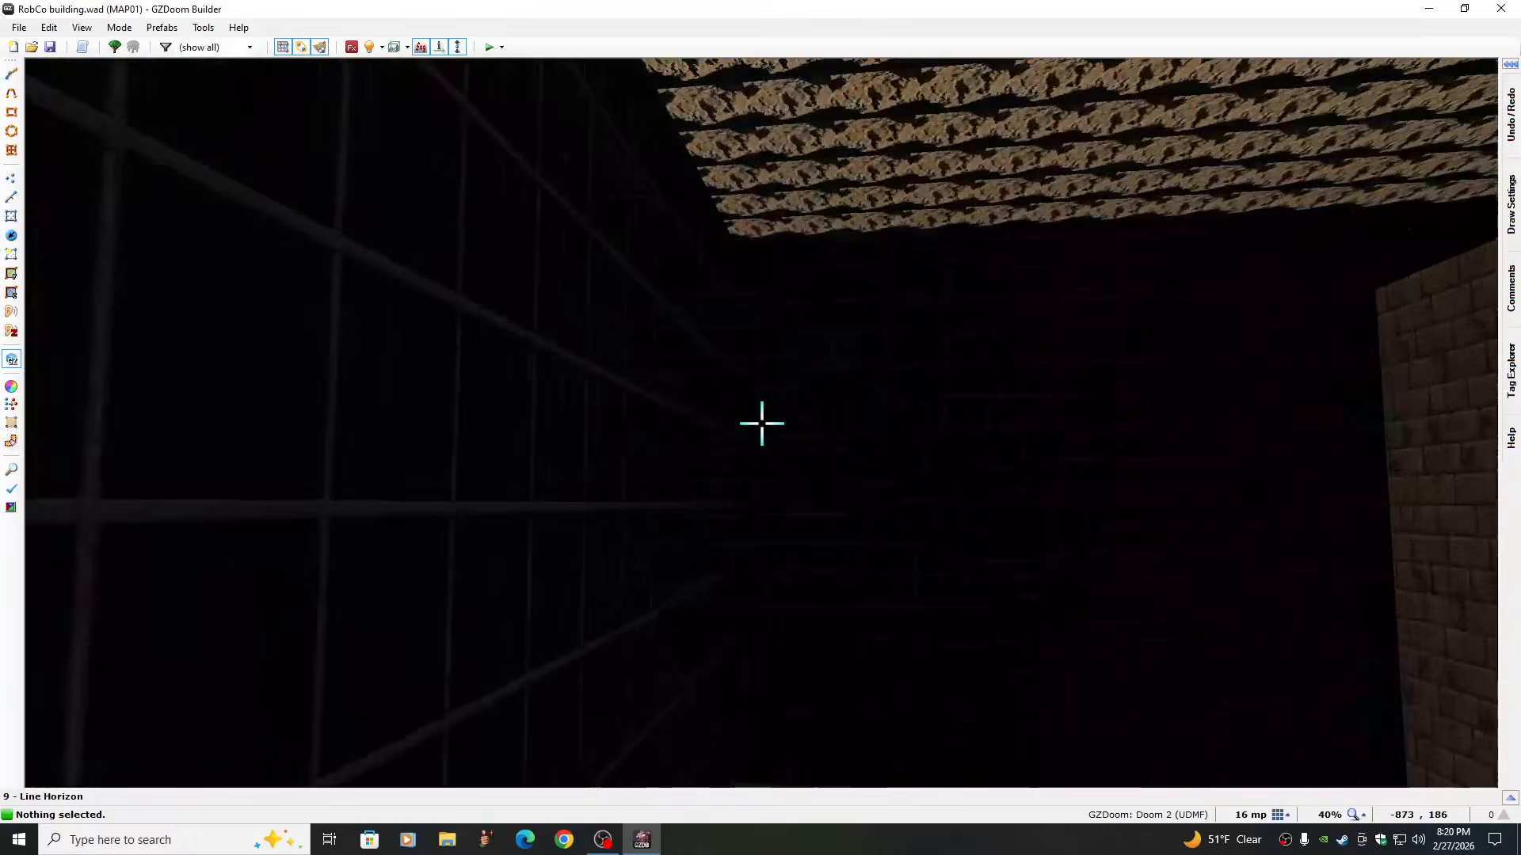
Change the lower front texture of the same west block's narrow north side face, inside the recess, to BRICK-06
key("e")
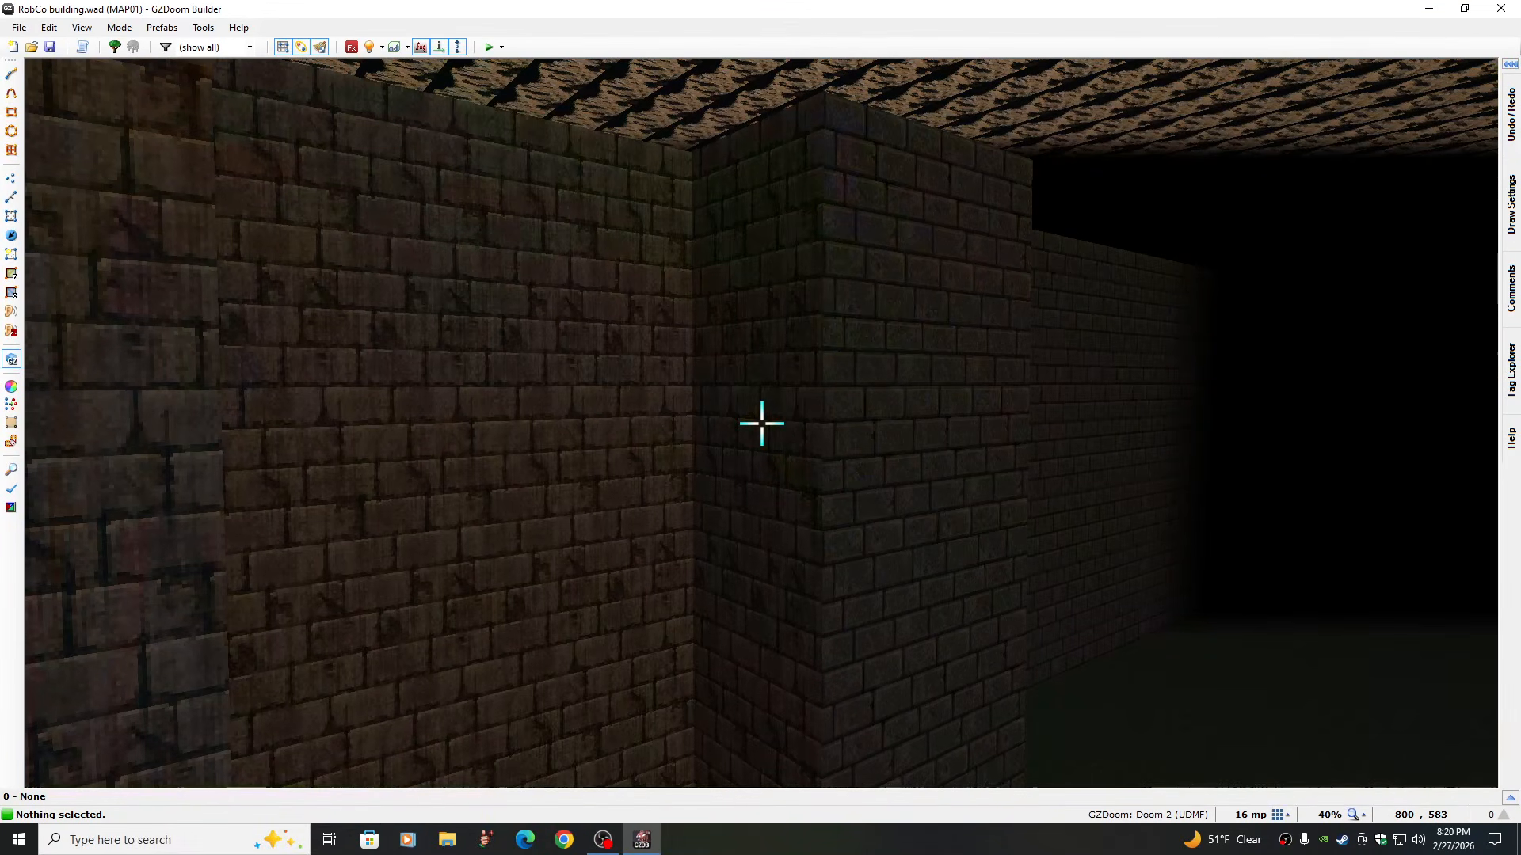
right_click(761, 423)
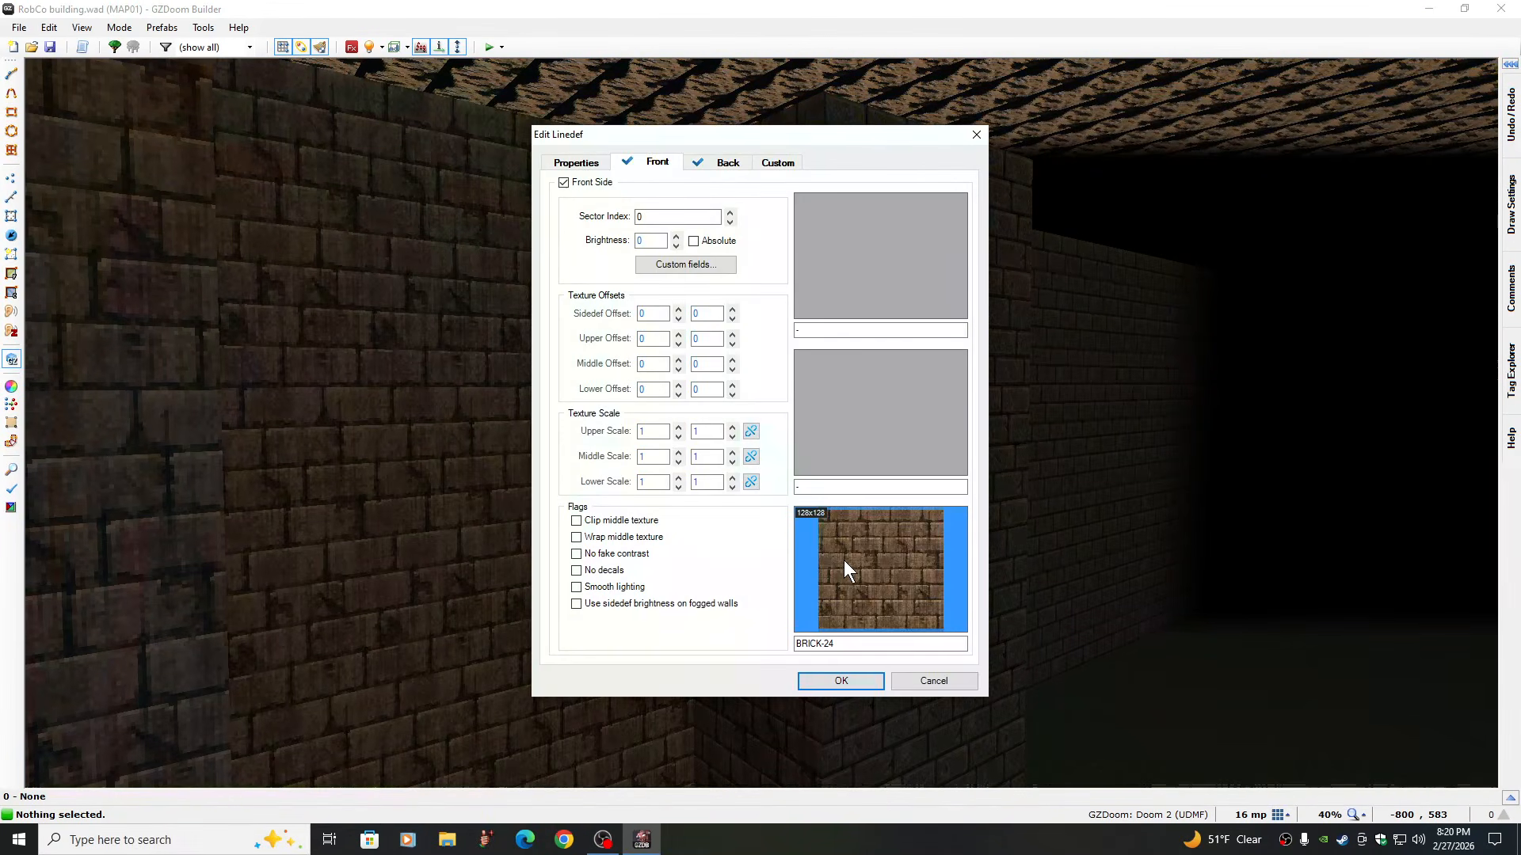
left_click(873, 572)
left_click(509, 312)
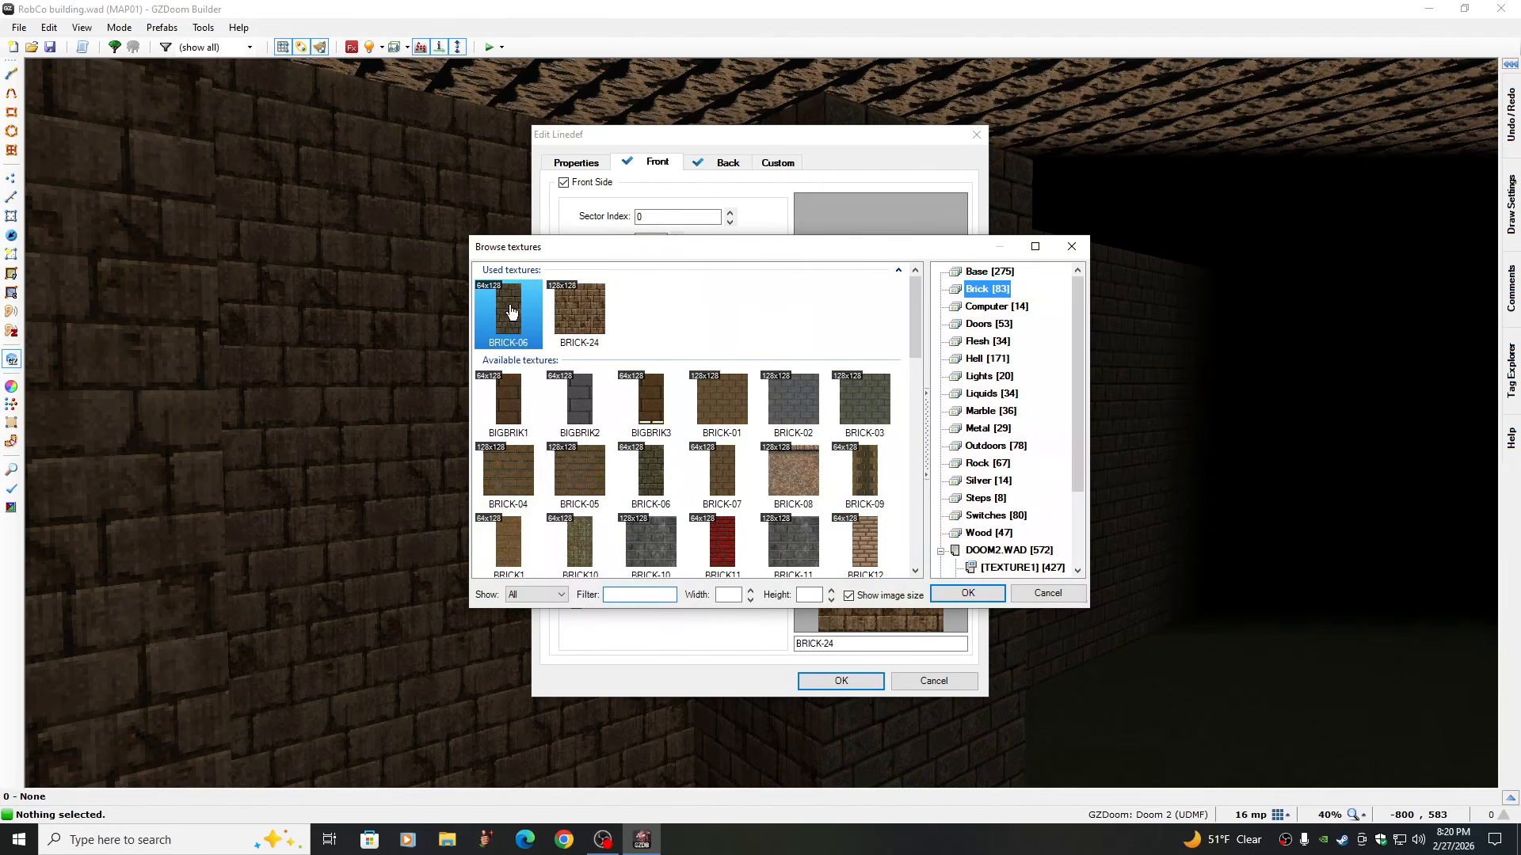
left_click(983, 595)
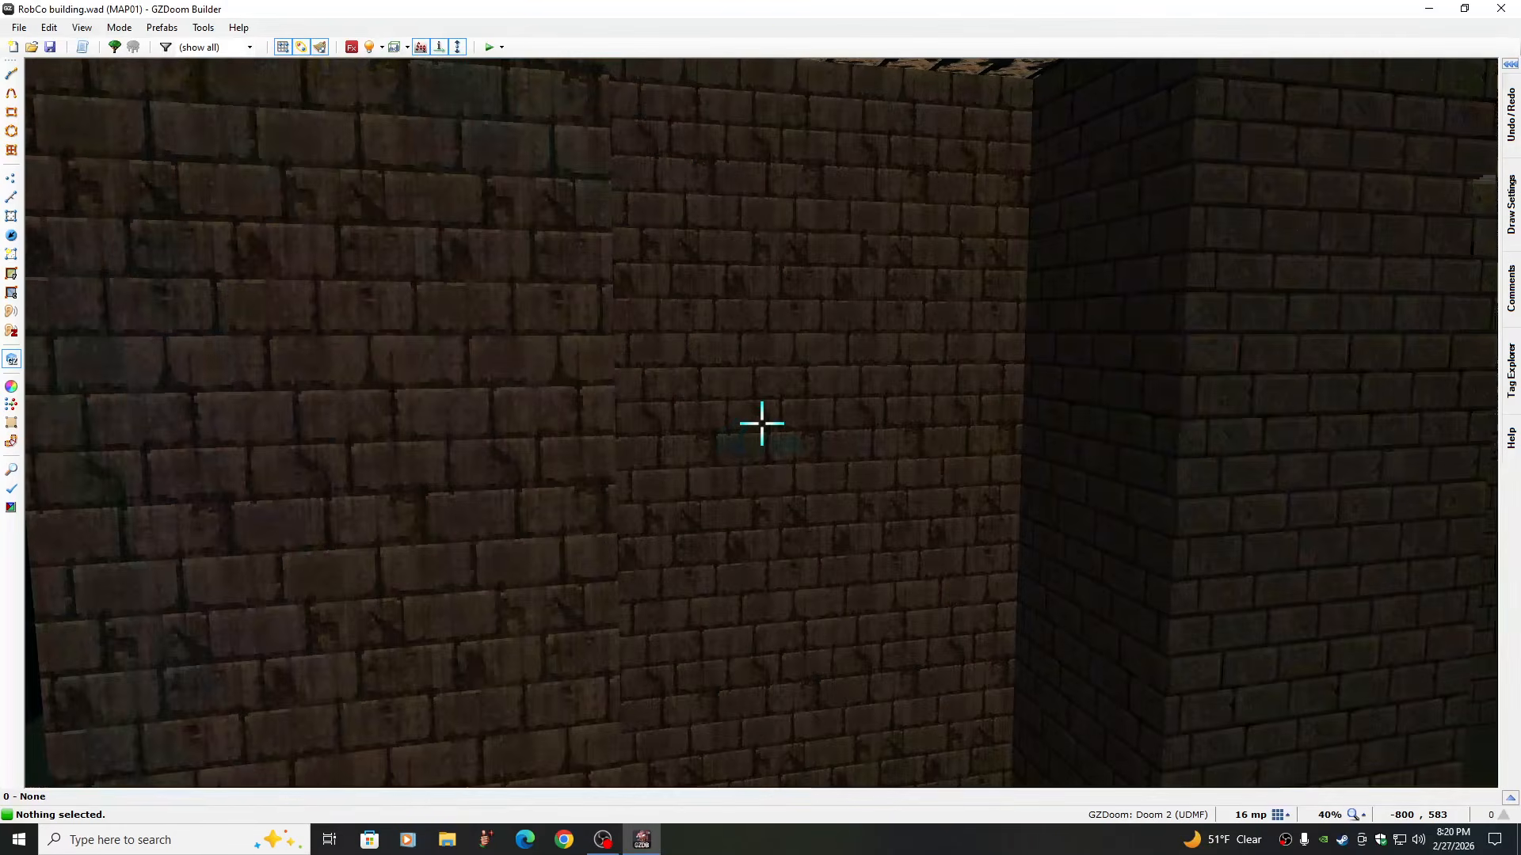
Change the lower front texture of the recessed wall between the two projecting blocks on the west side to BRICK-06
right_click(761, 422)
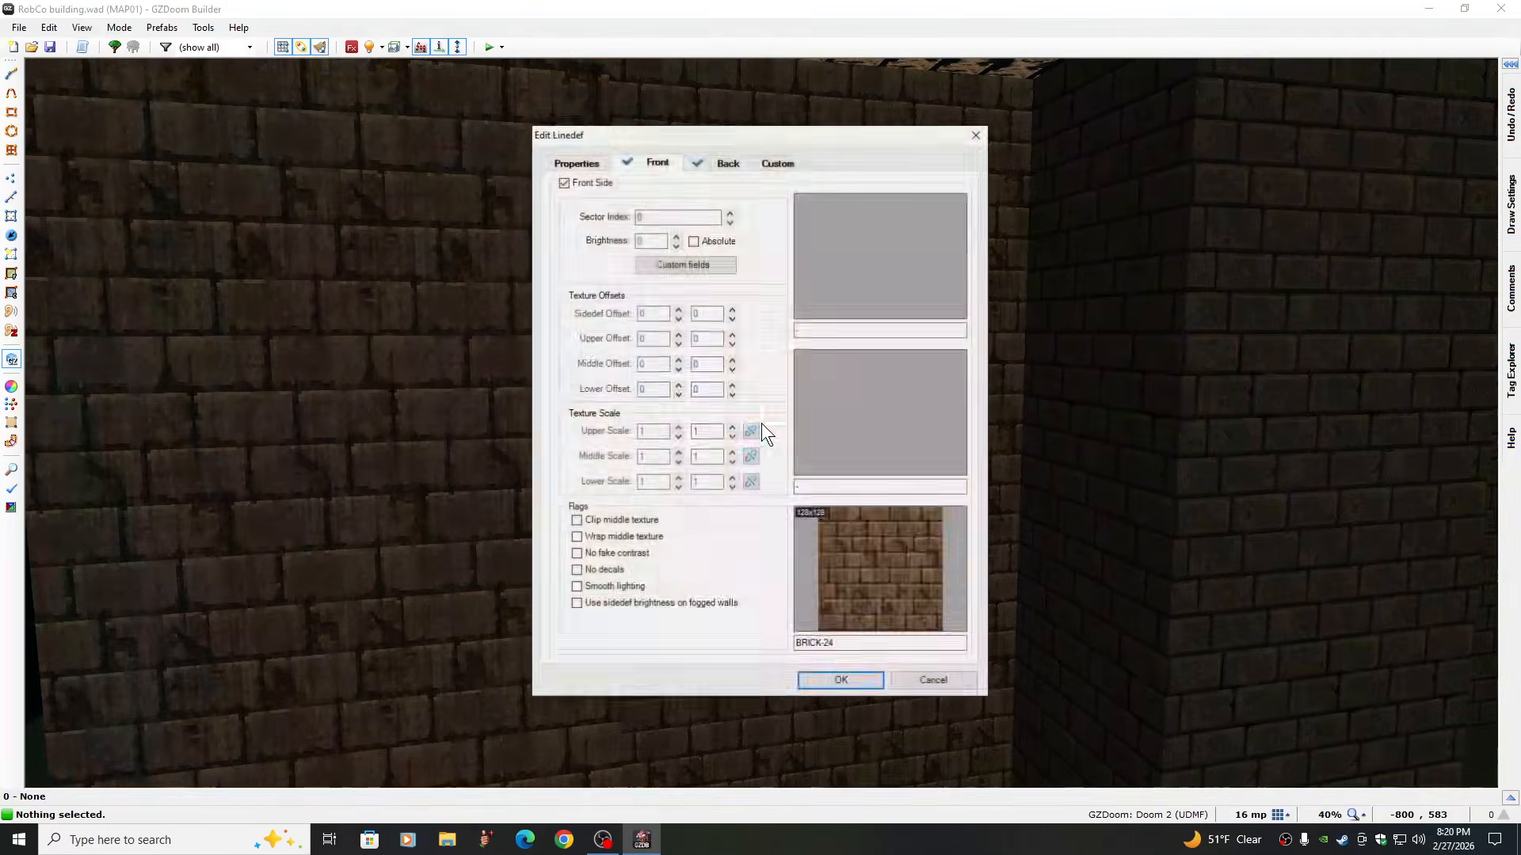
left_click(865, 553)
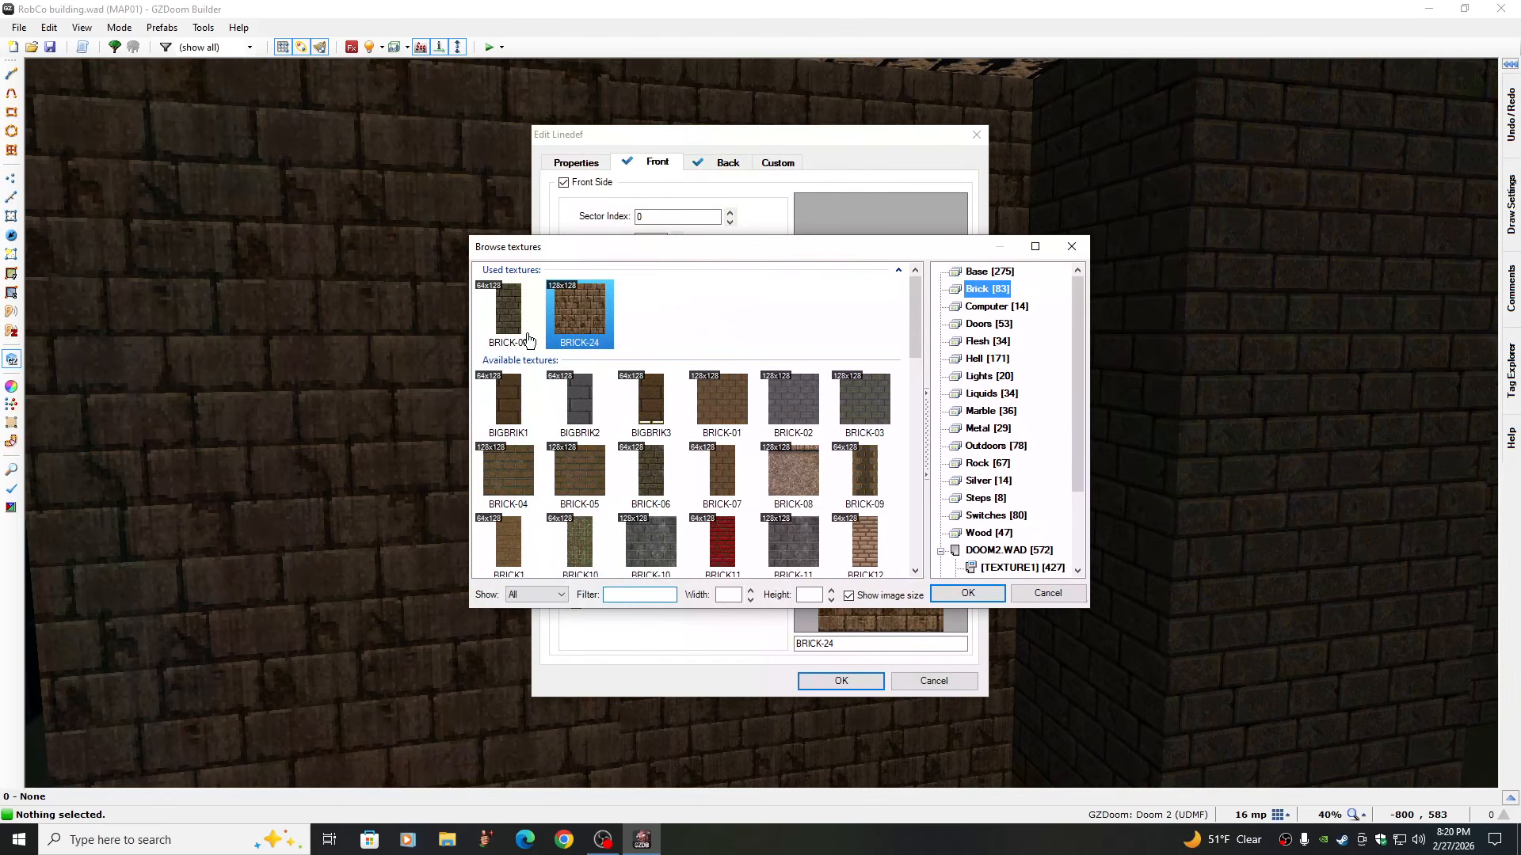
left_click(510, 301)
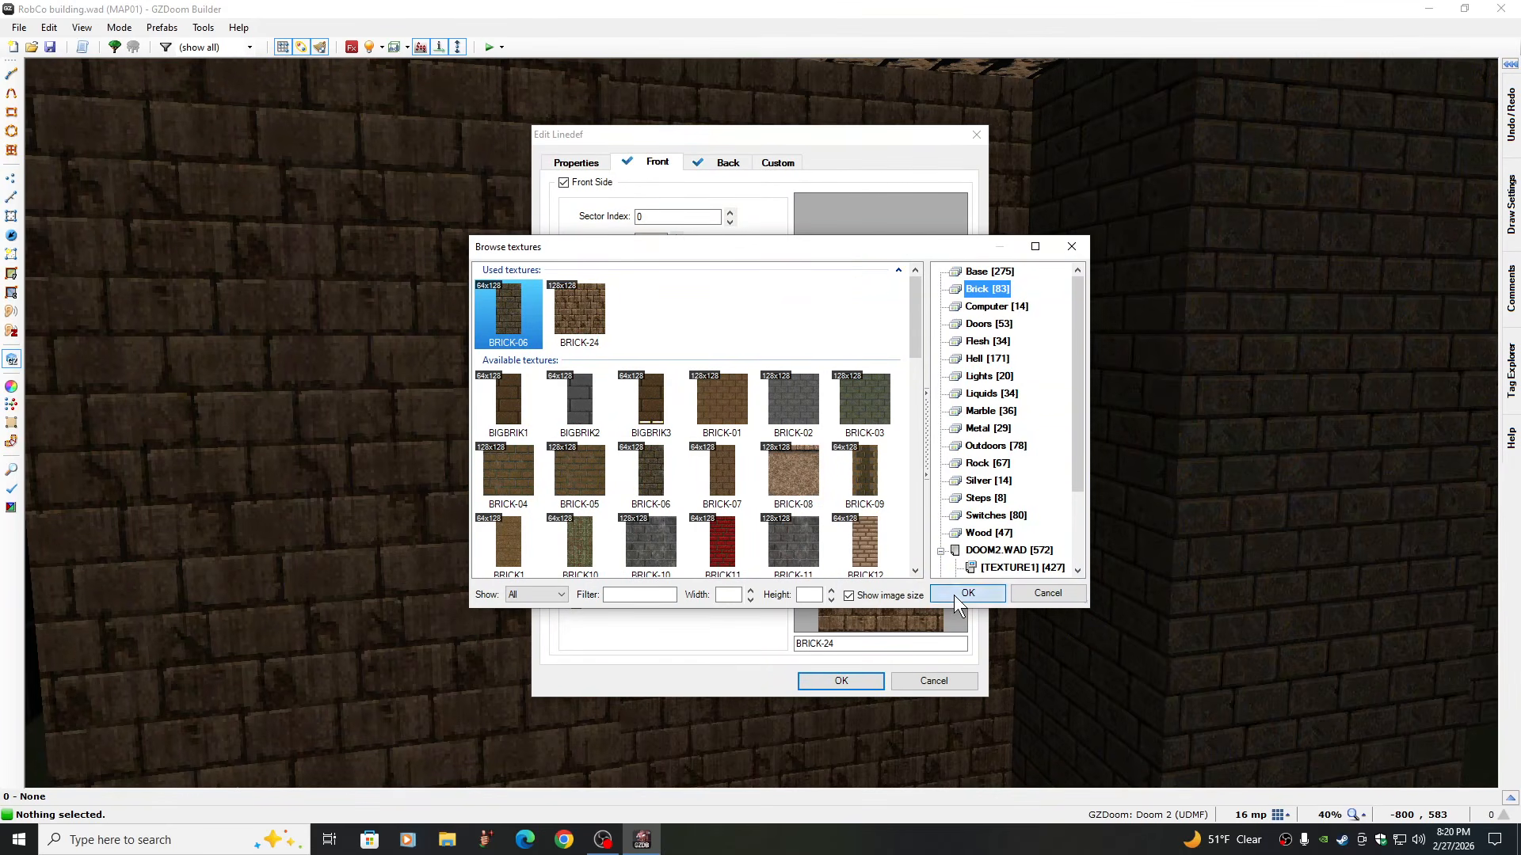
left_click(967, 594)
left_click(842, 680)
Change the lower front texture of the narrow south side face of the northwest projecting block to BRICK-06
key("e")
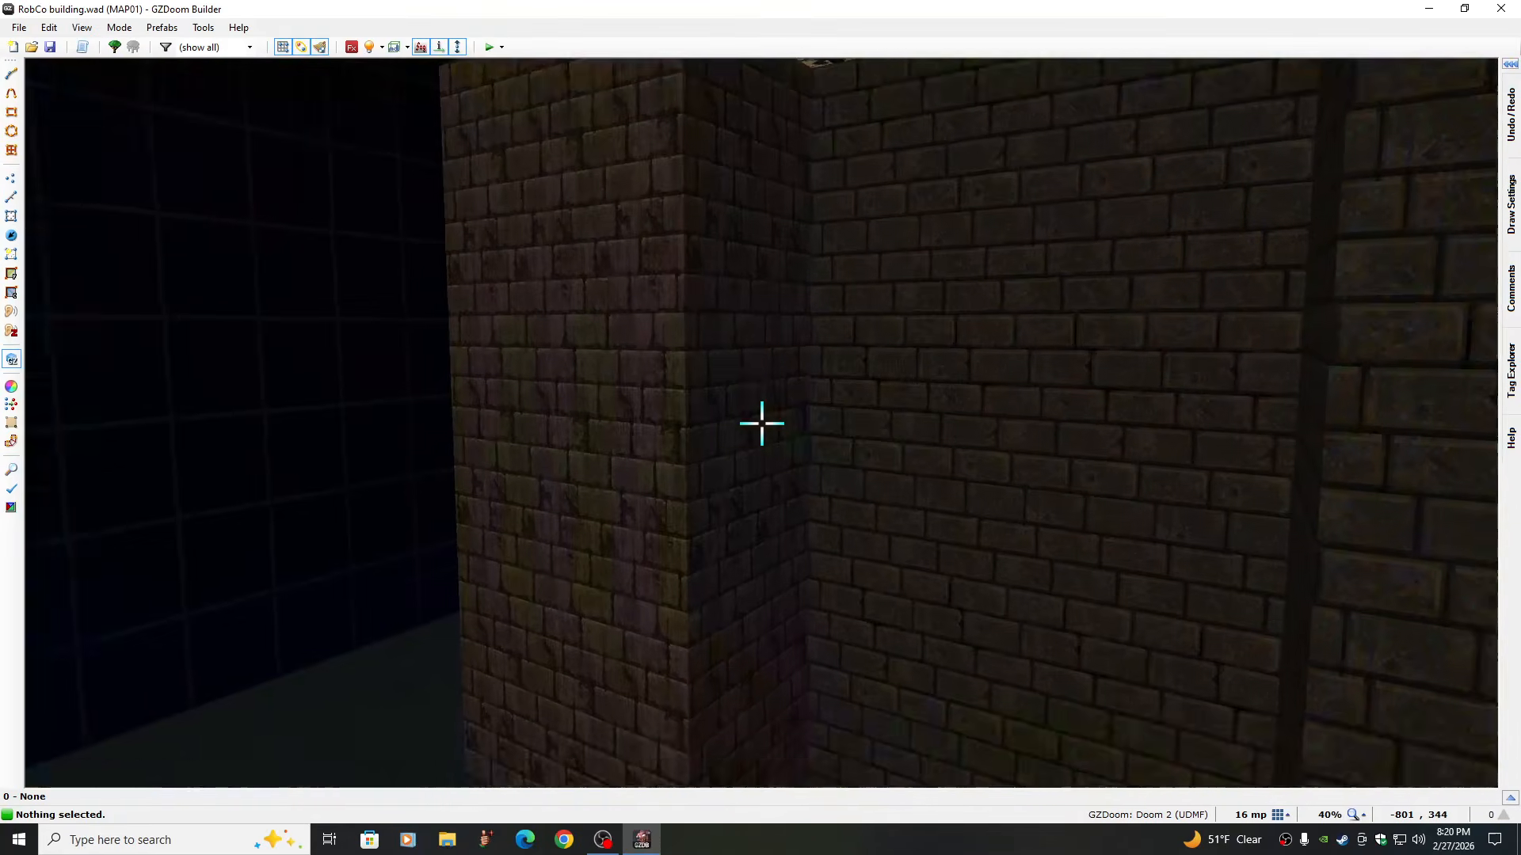
right_click(761, 423)
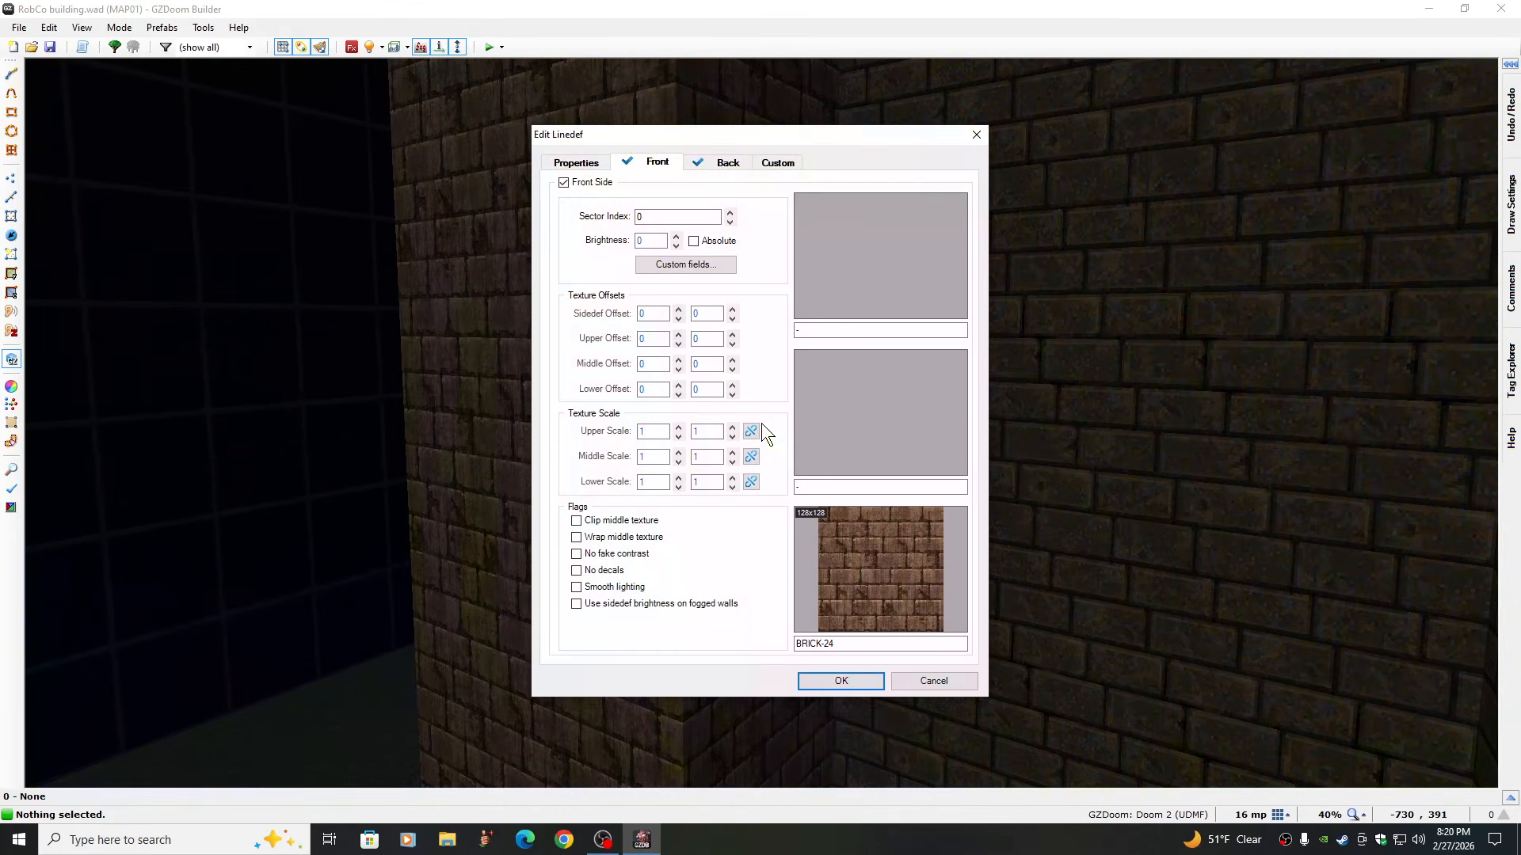
left_click(875, 564)
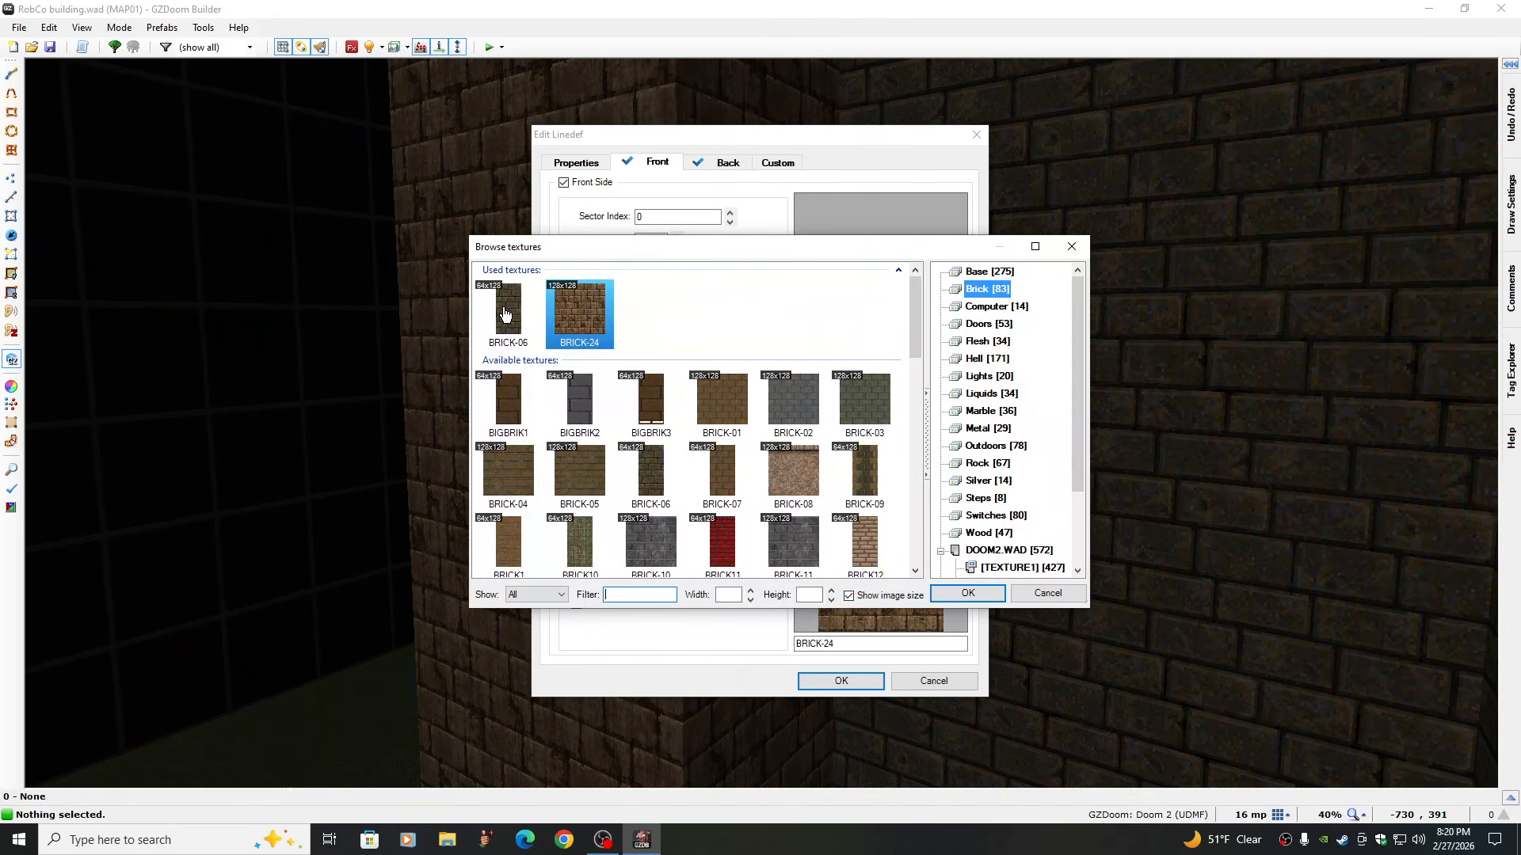
left_click(504, 314)
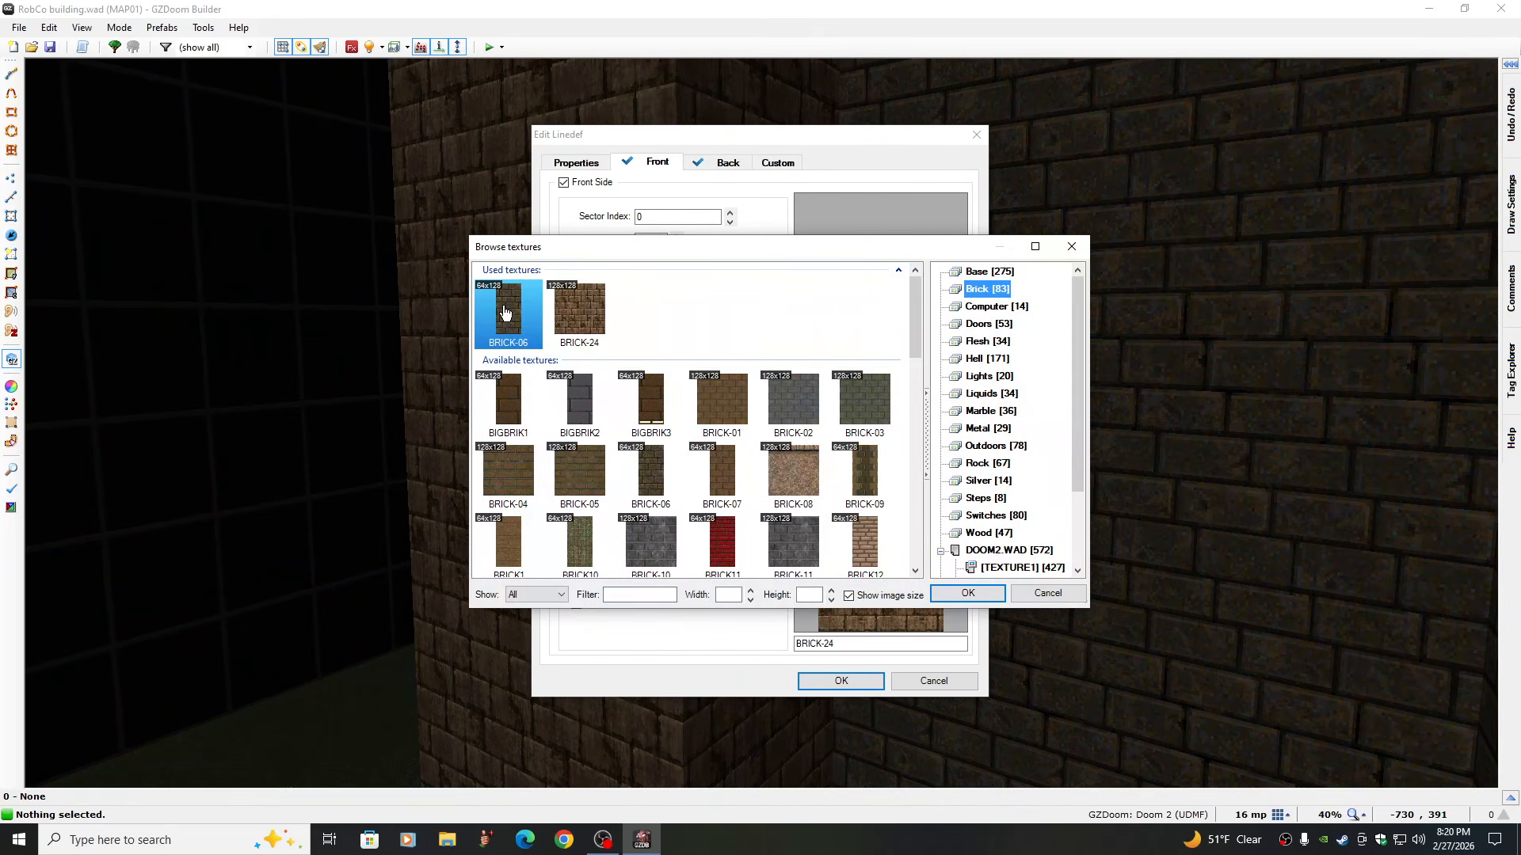
left_click(965, 593)
left_click(864, 679)
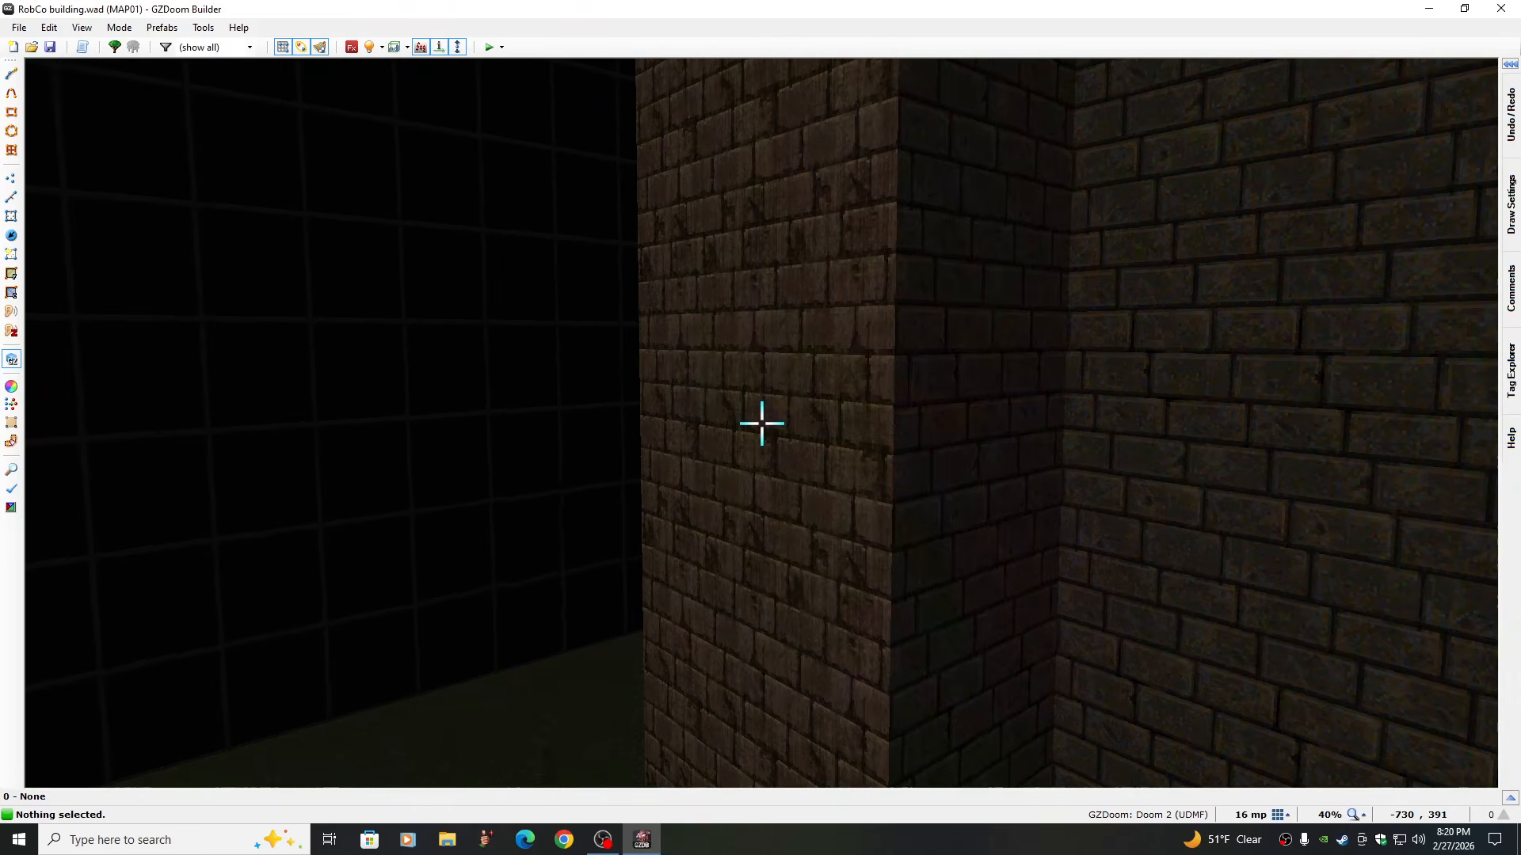
Change the lower front texture of the outer west face of the northwest projecting block to BRICK-06
right_click(762, 423)
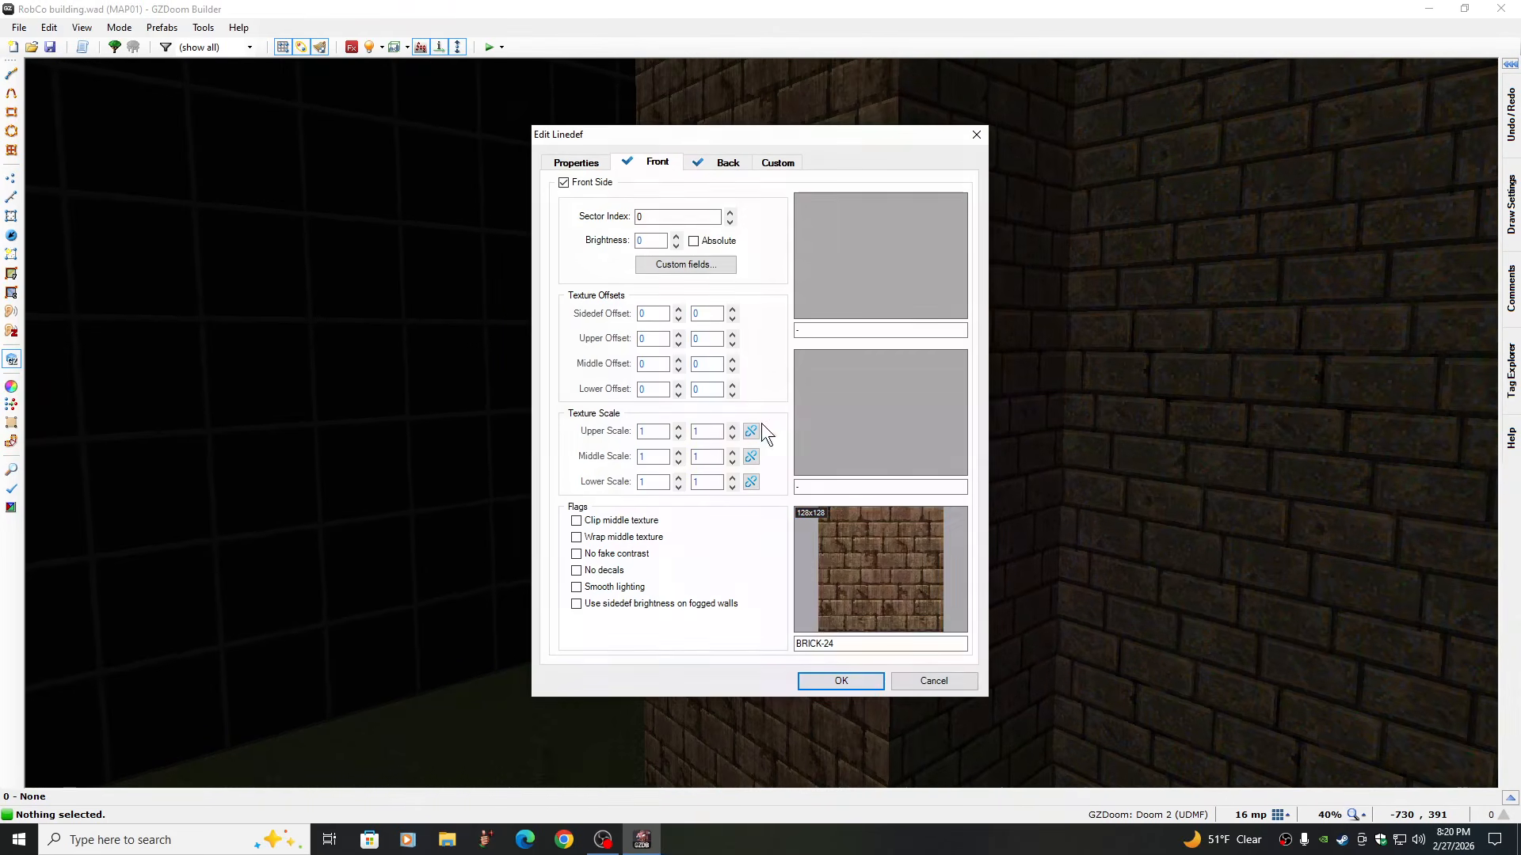
left_click(884, 566)
left_click(512, 310)
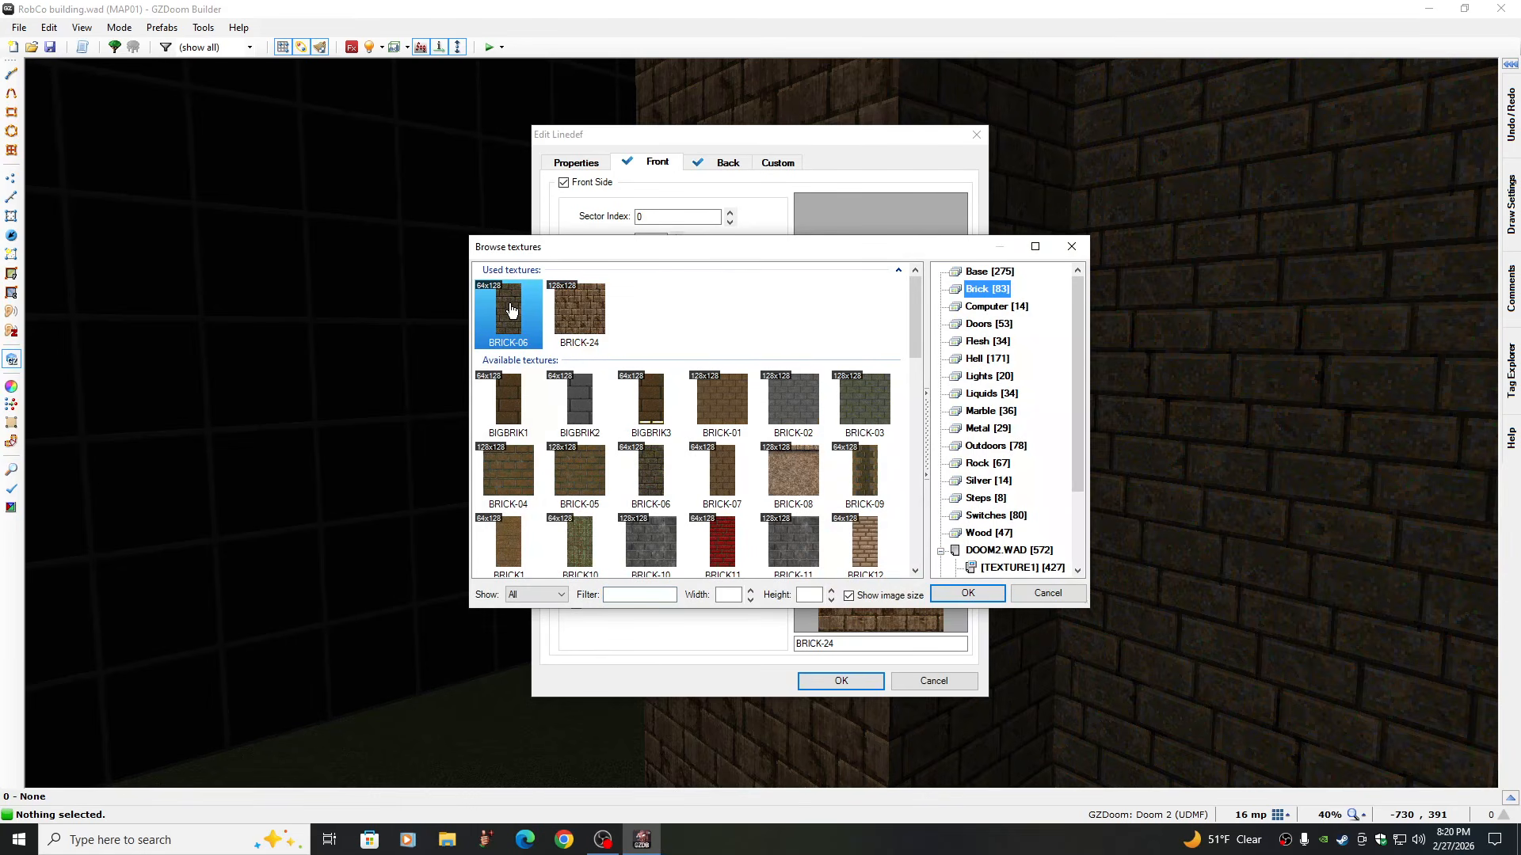
left_click(978, 598)
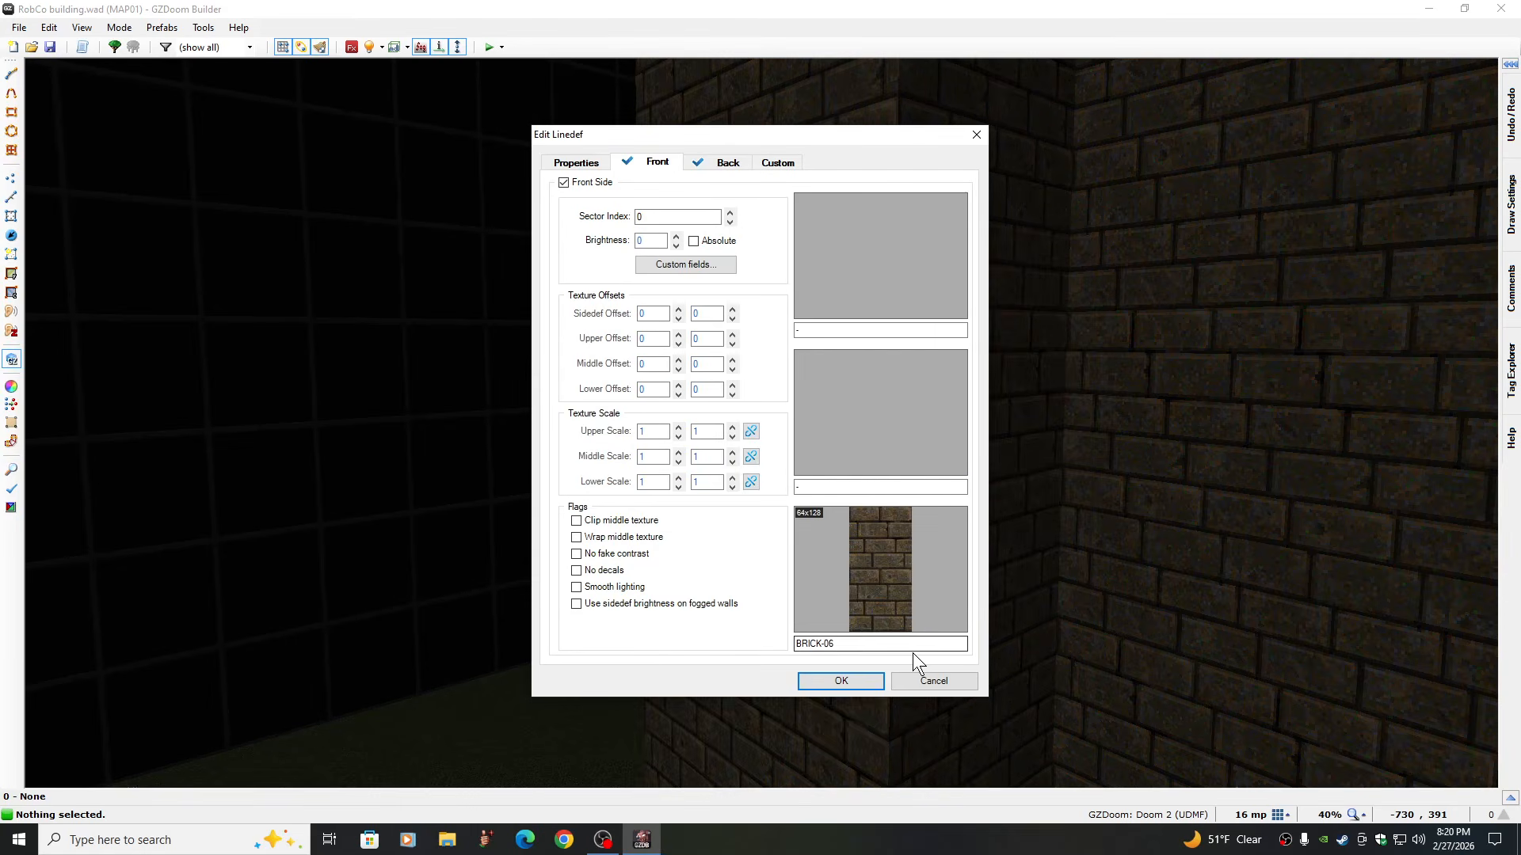
left_click(840, 681)
Change the lower front texture of the building's long north wall, around the northwest corner, to BRICK-06
key("e")
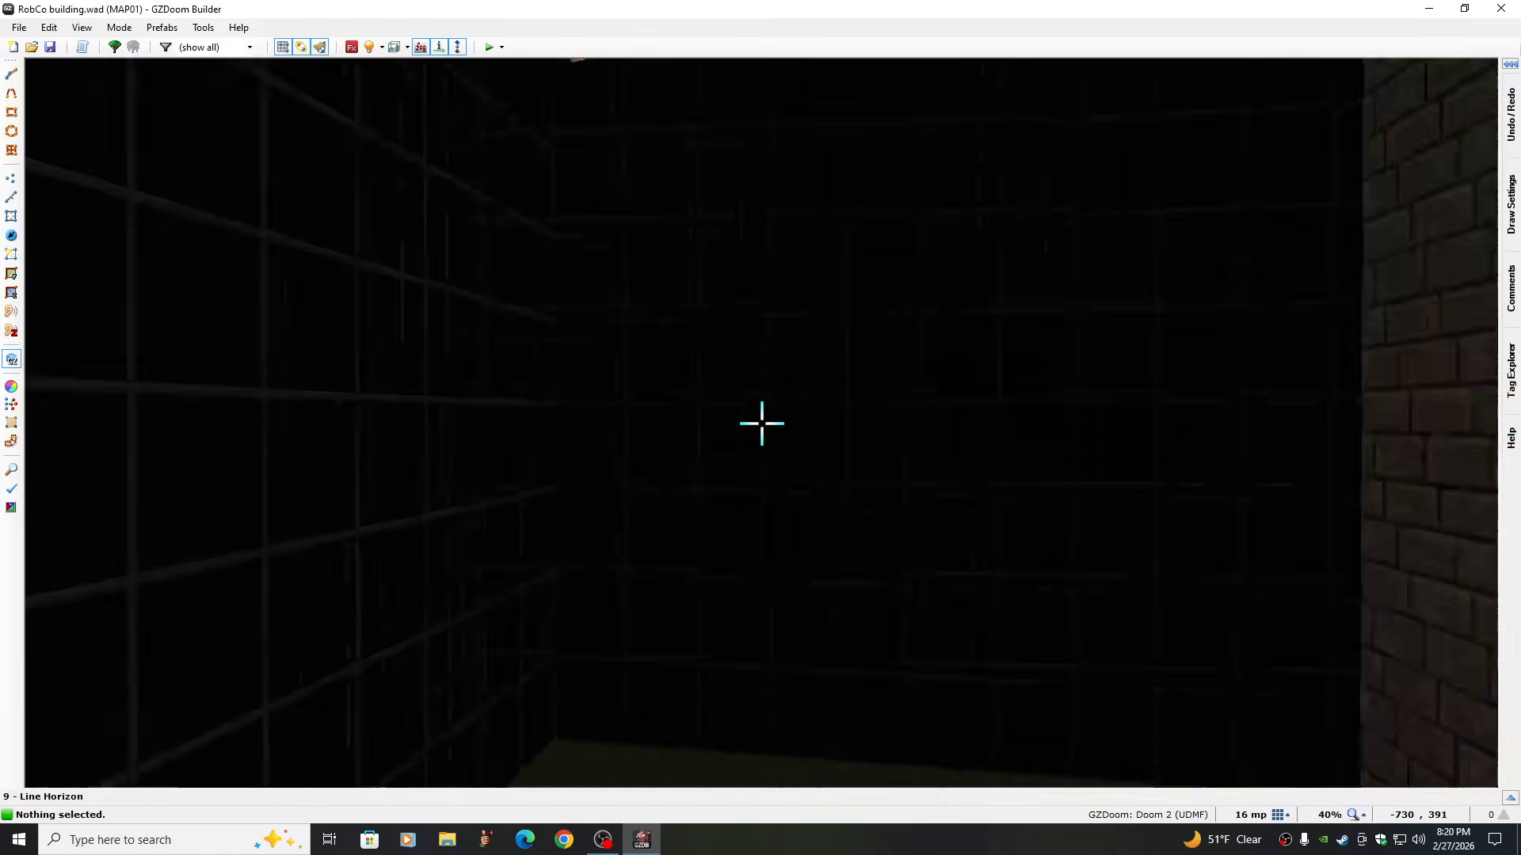
key("e")
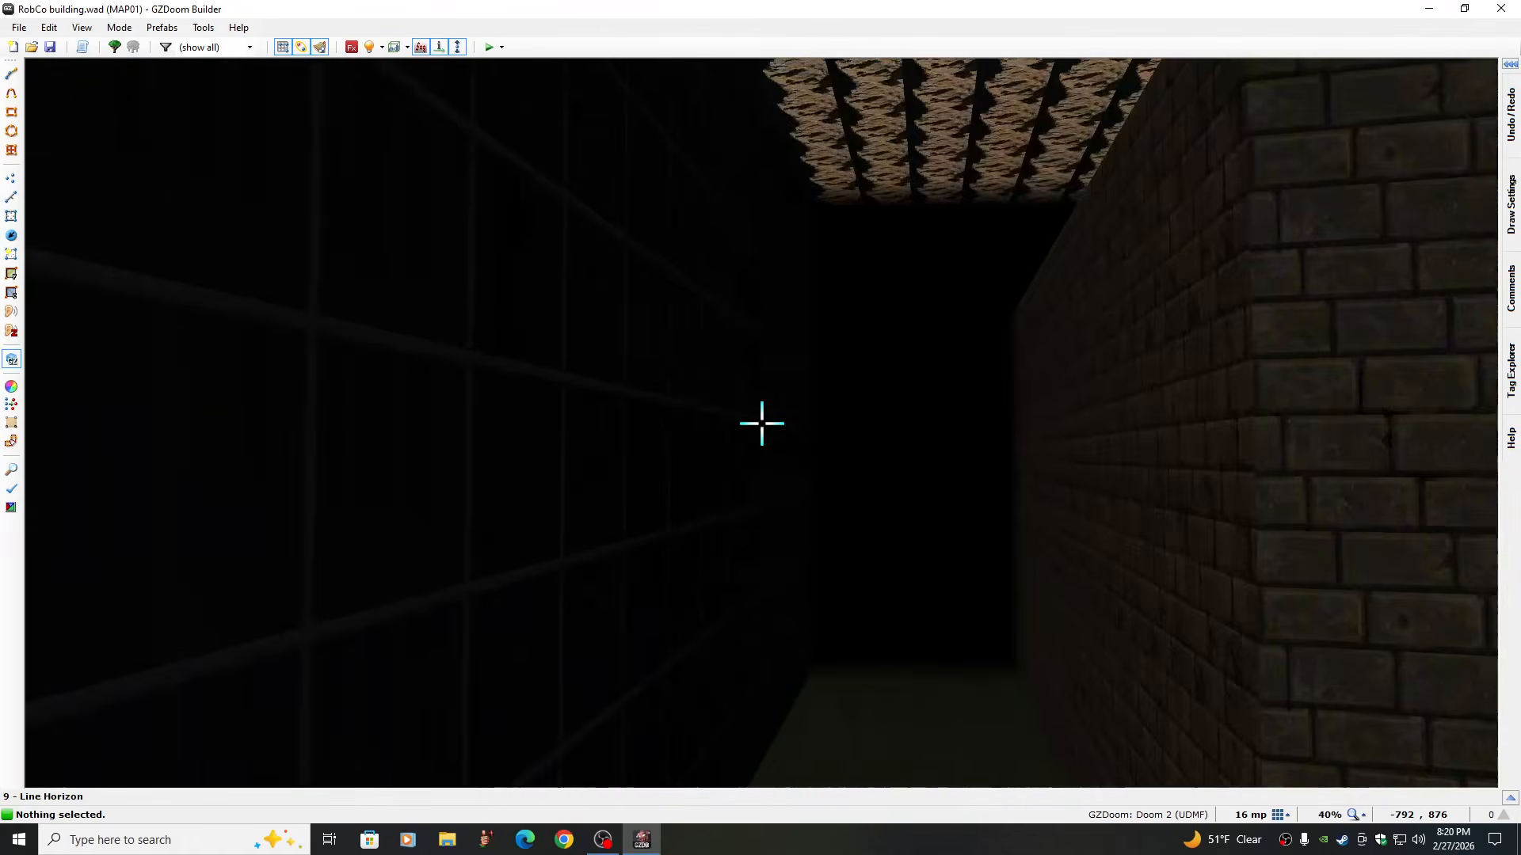
right_click(762, 423)
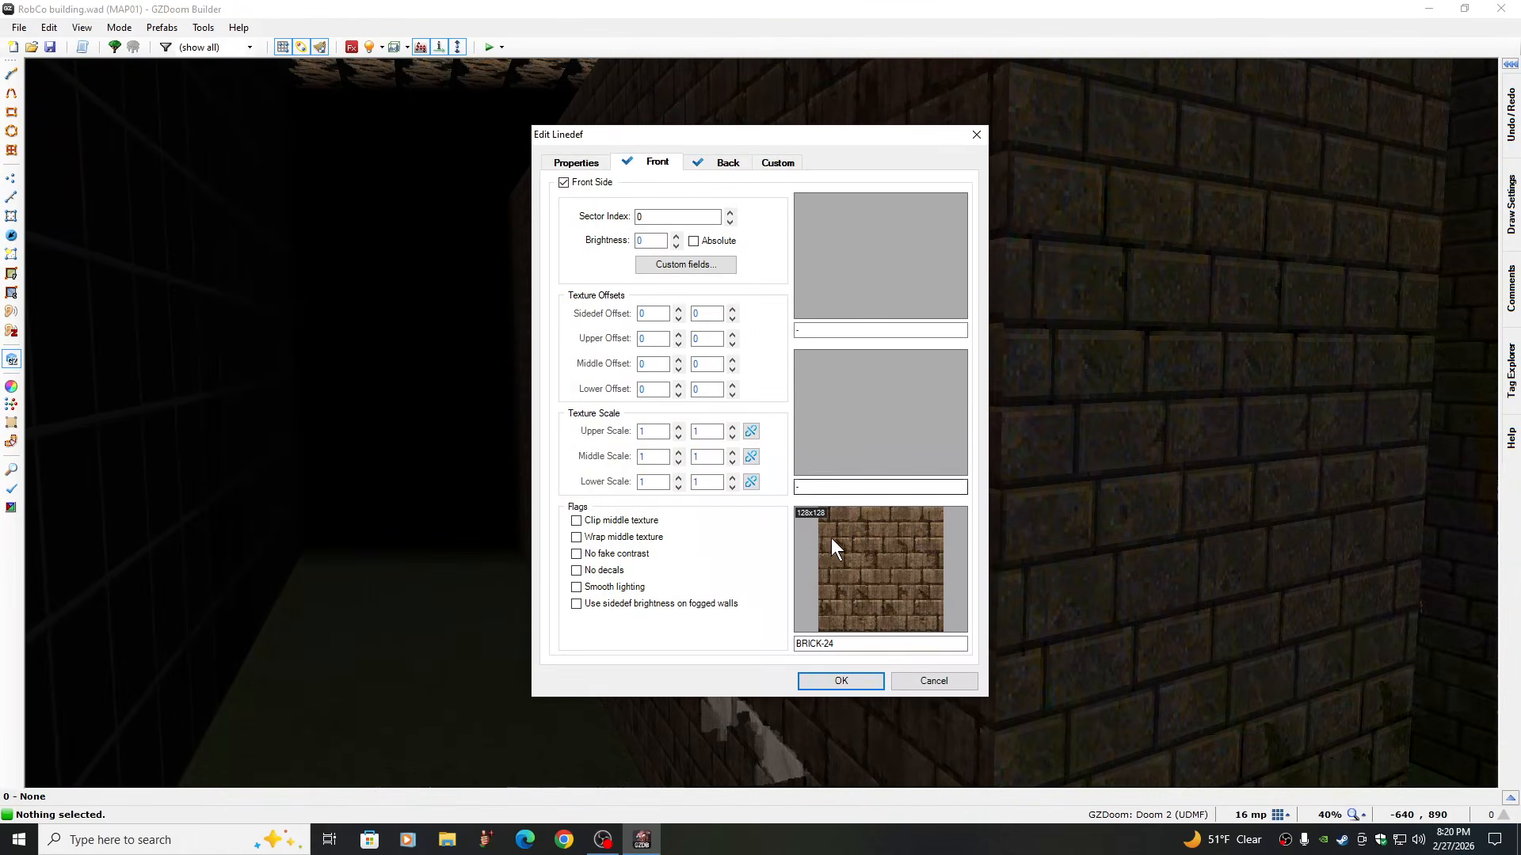
left_click(876, 569)
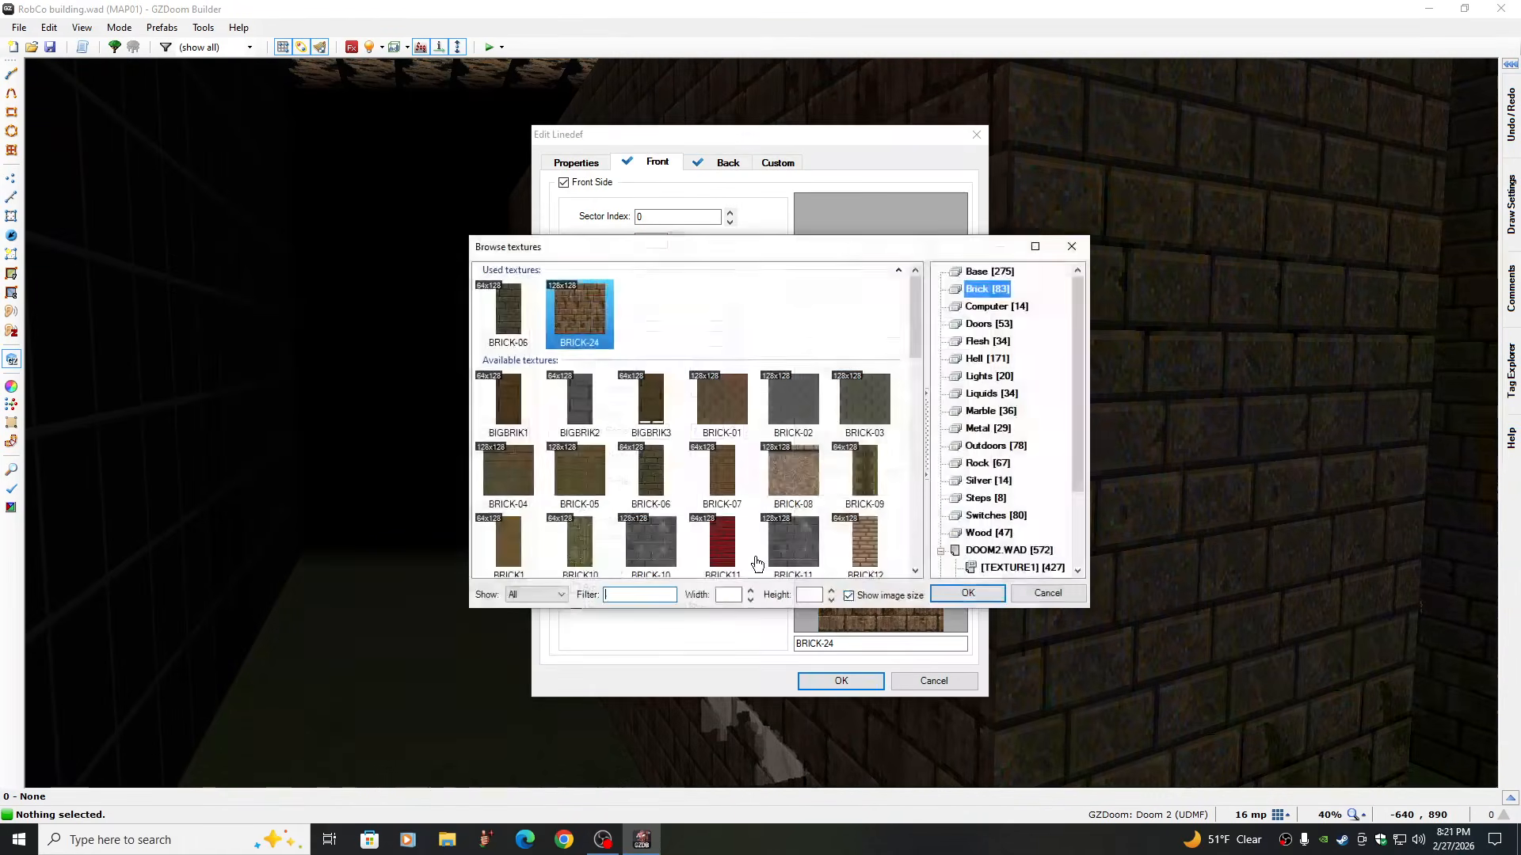
left_click(507, 313)
left_click(968, 593)
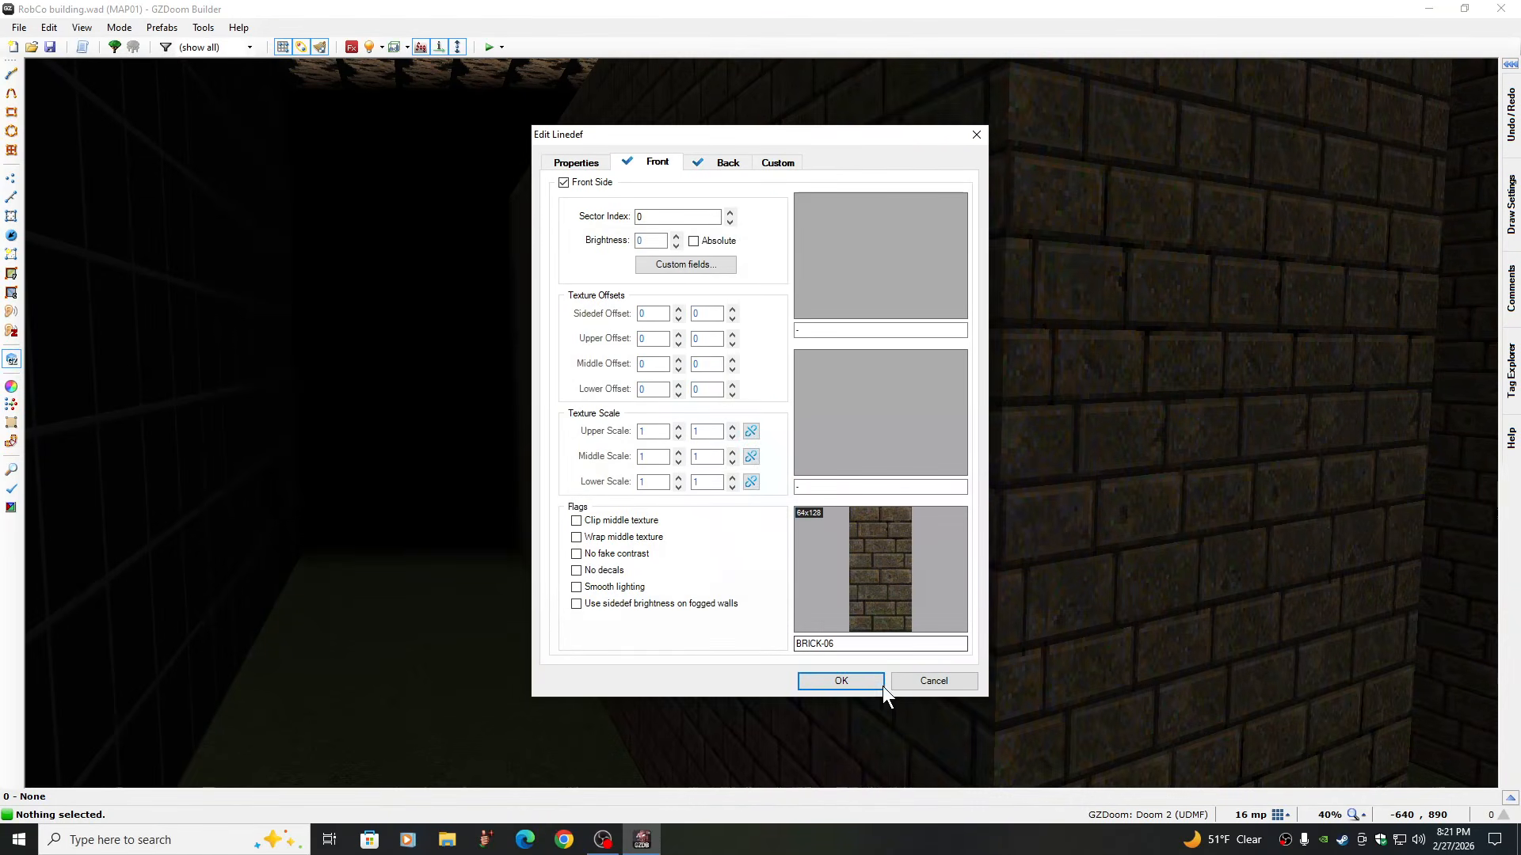
left_click(841, 680)
Change the lower front texture of the outer east face of the projecting block at the northeast corner to BRICK-06
key("e")
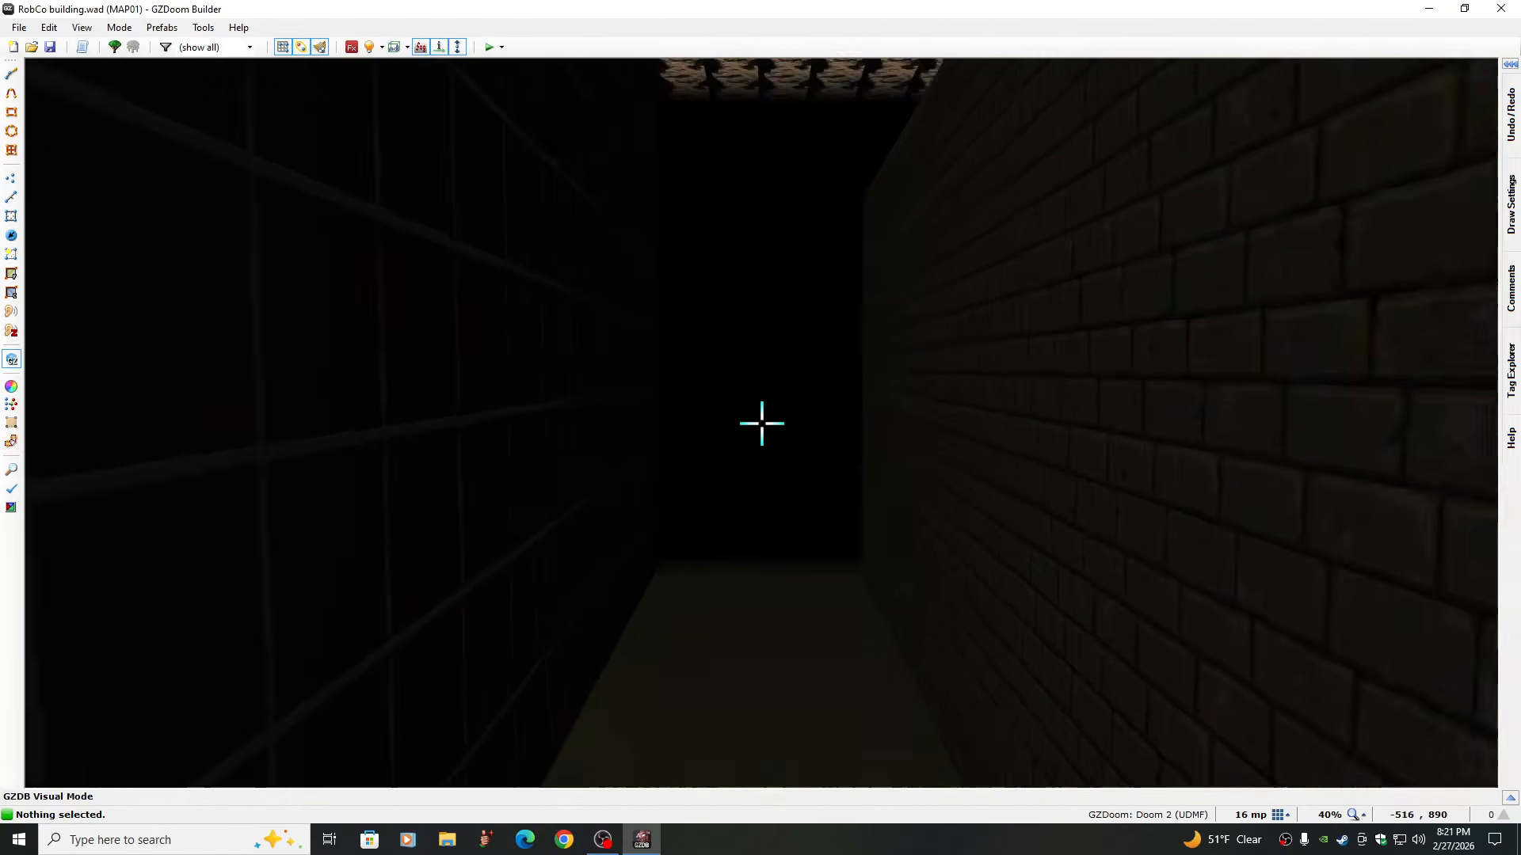
key("e")
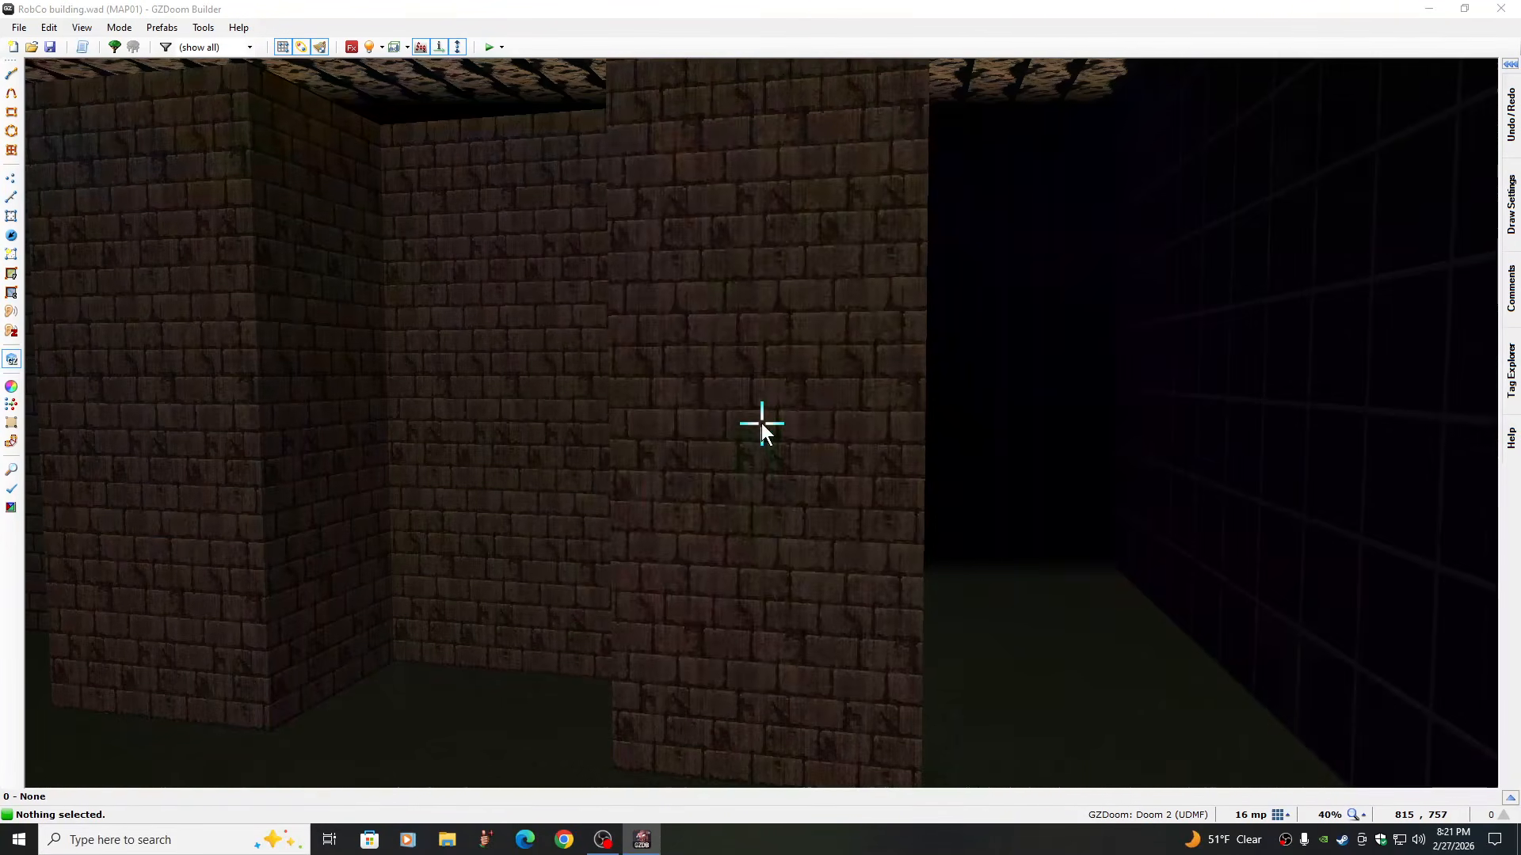
right_click(762, 423)
left_click(885, 559)
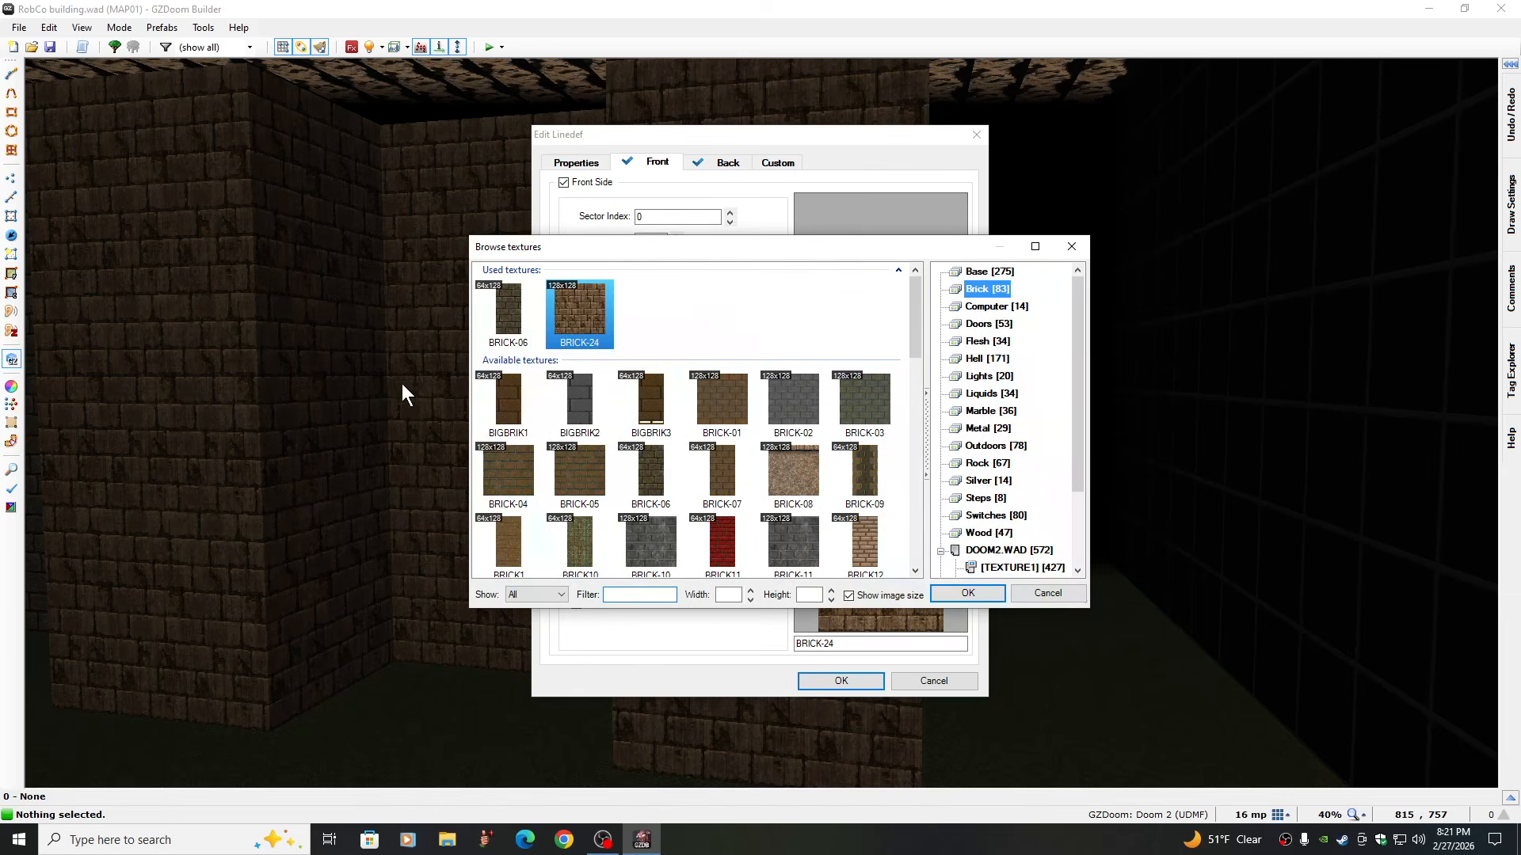
left_click(508, 305)
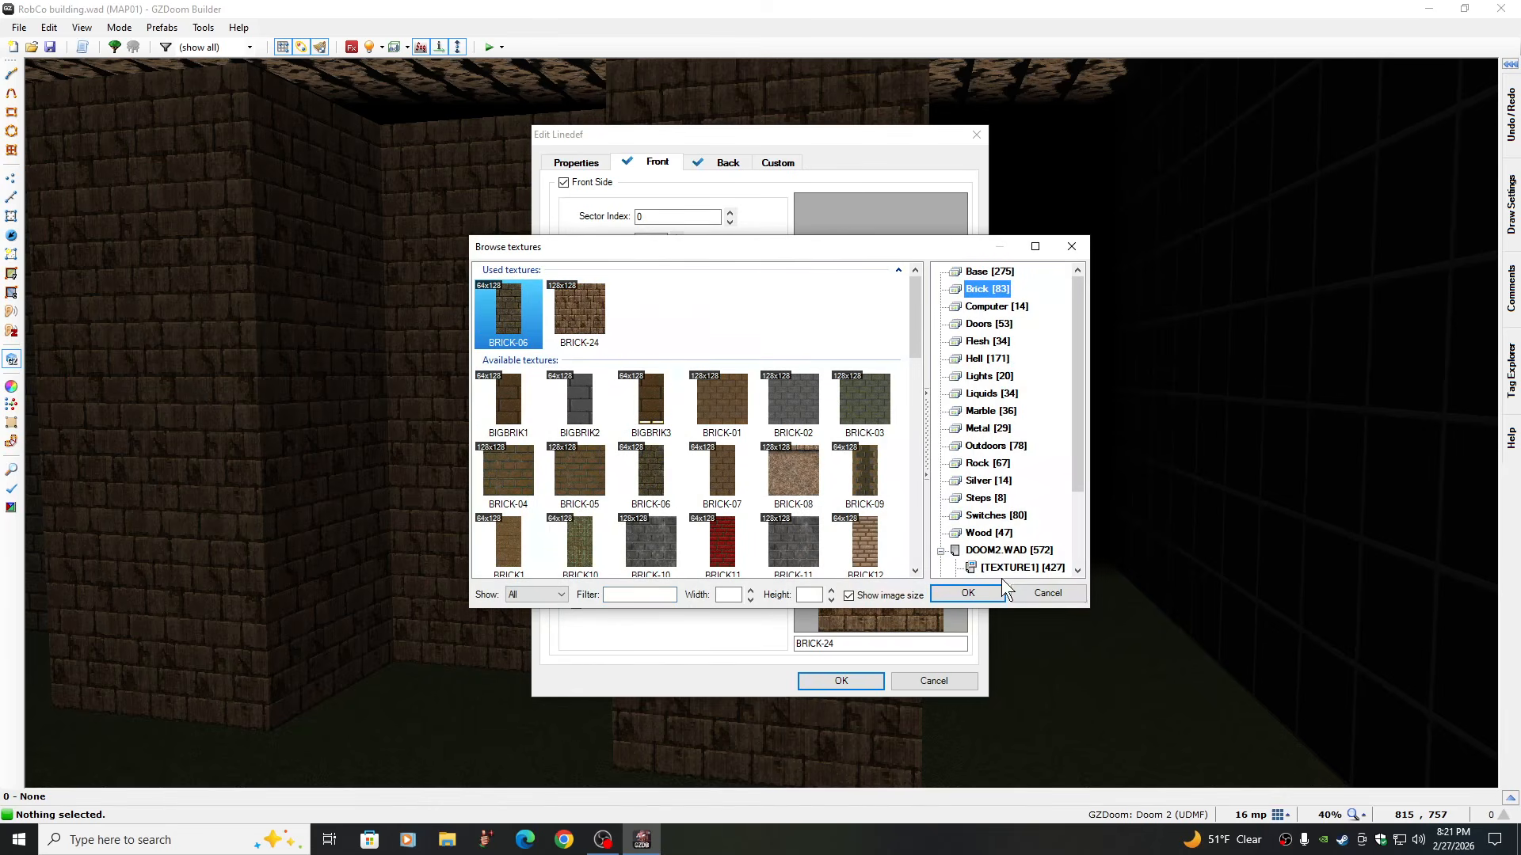
left_click(971, 593)
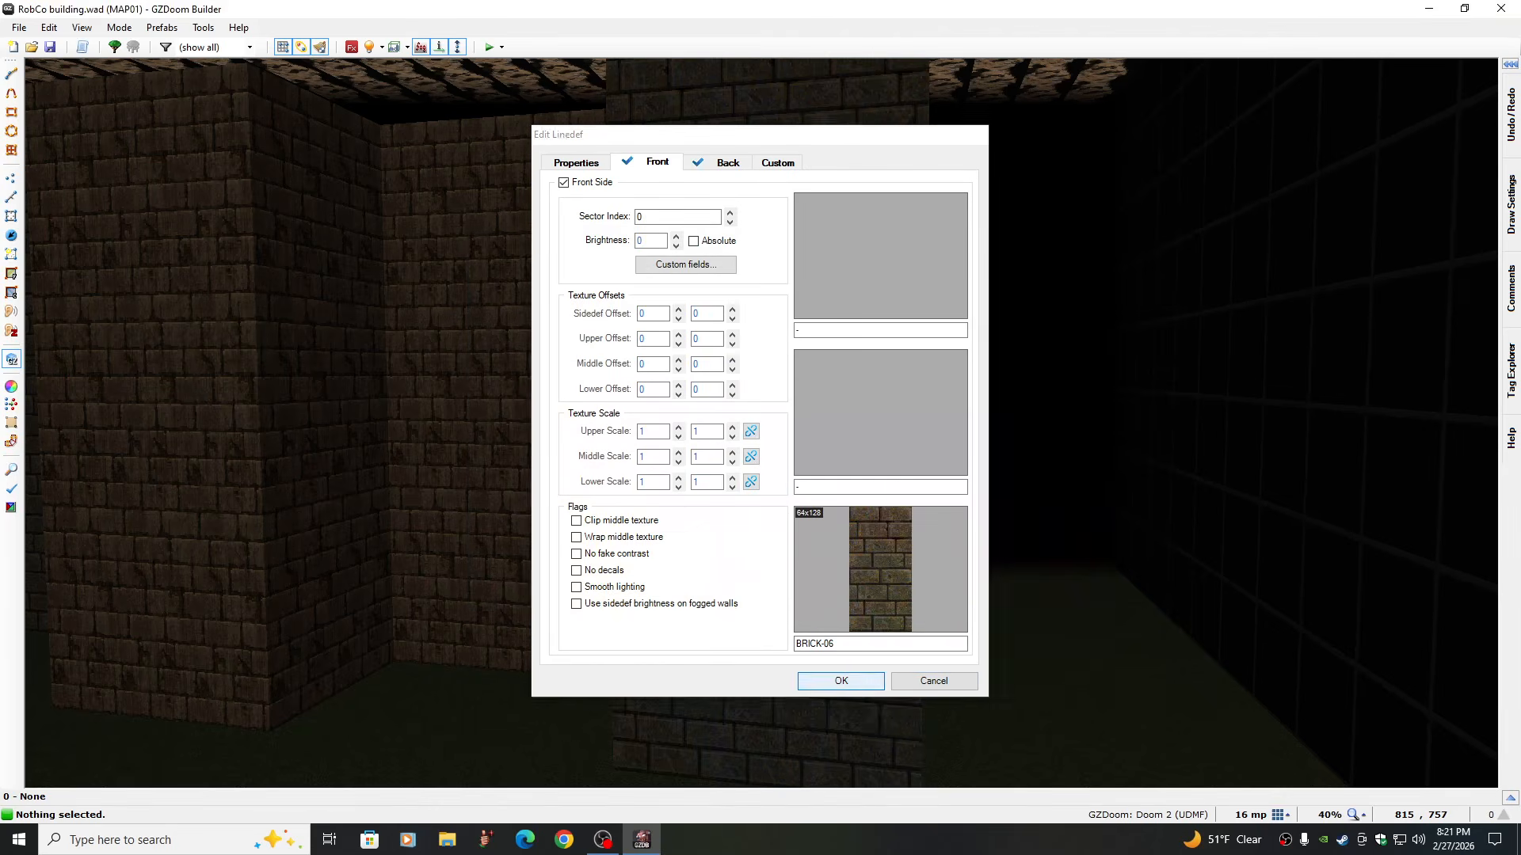
key("Return")
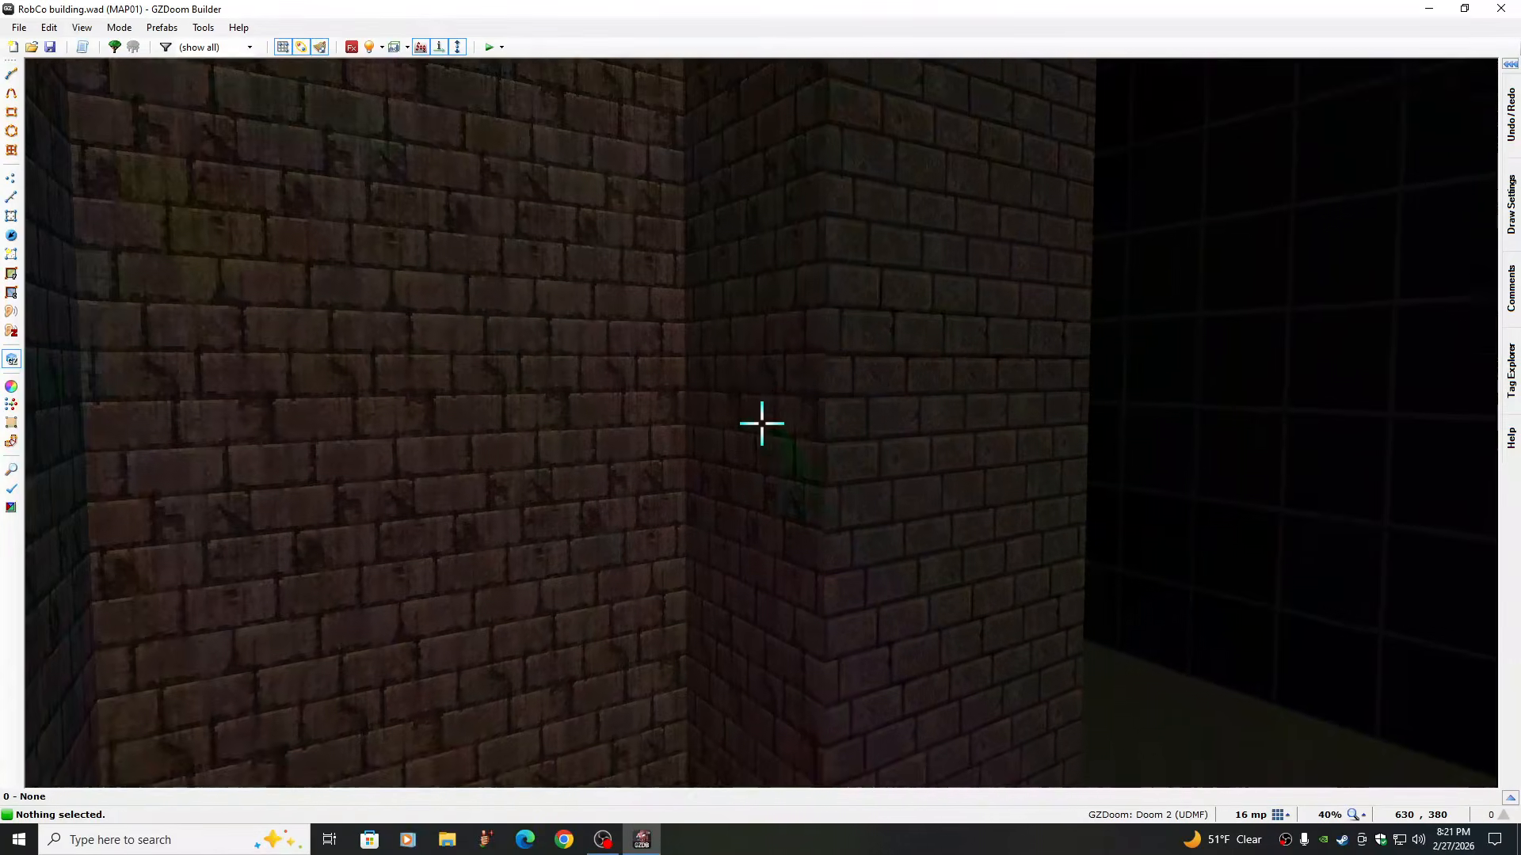
Change the lower front texture of the northeast block's narrow side face, facing the recess, to BRICK-06
right_click(762, 423)
left_click(856, 613)
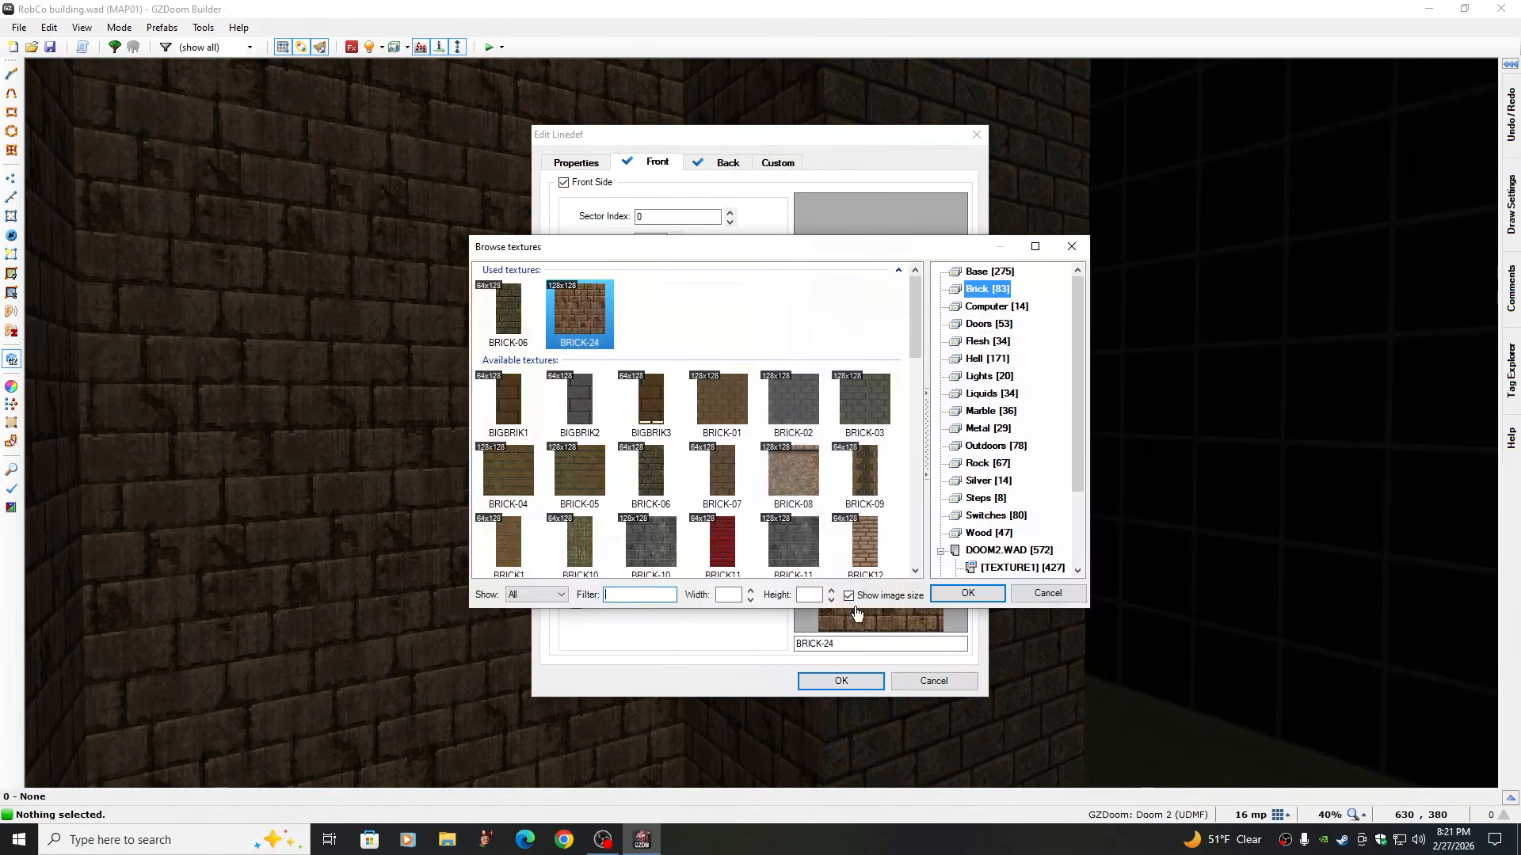
left_click(511, 313)
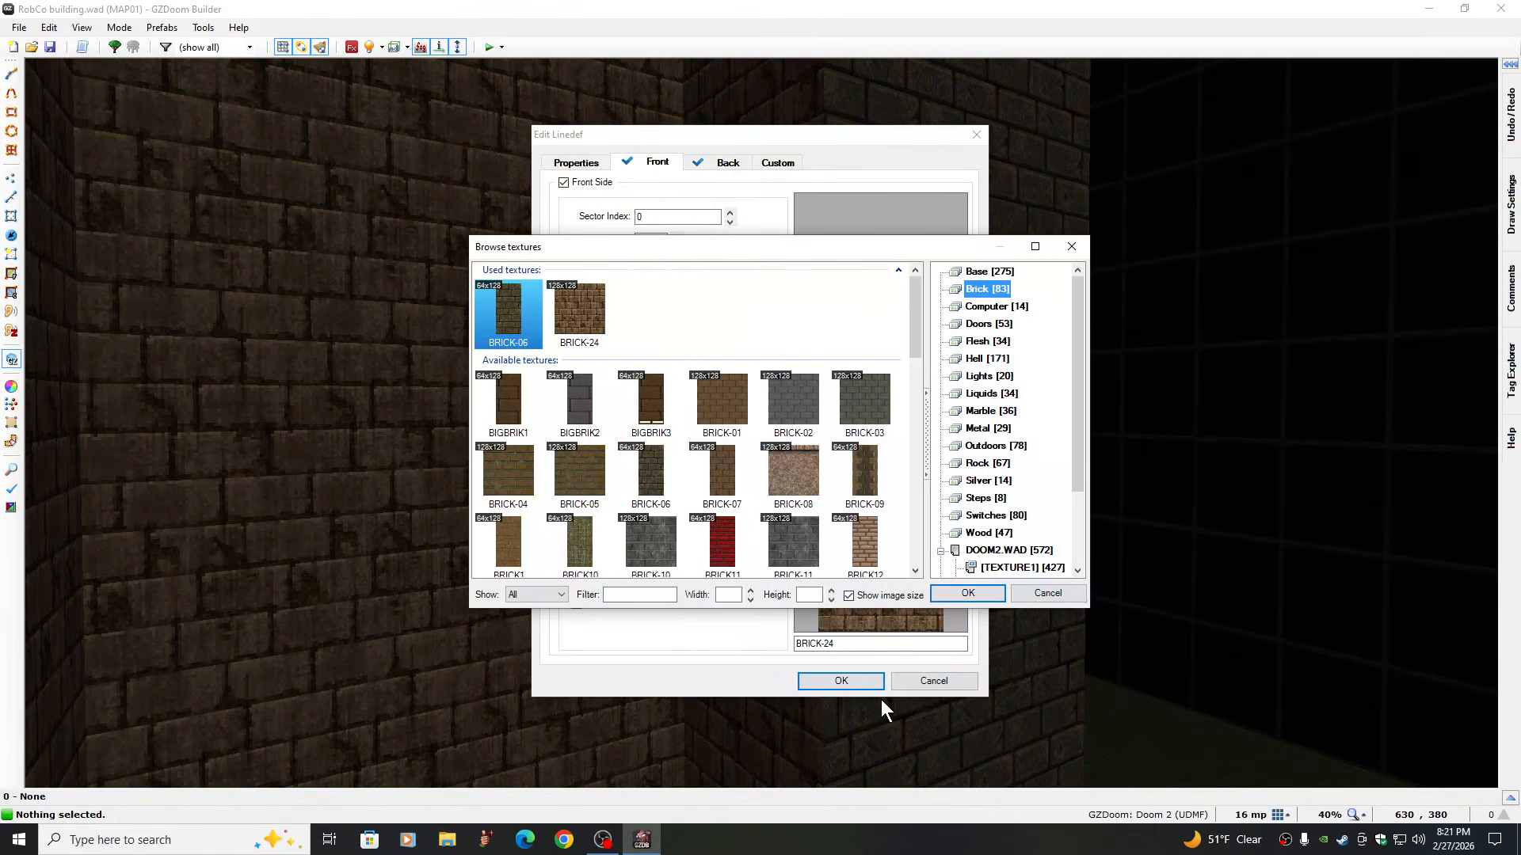
left_click(958, 593)
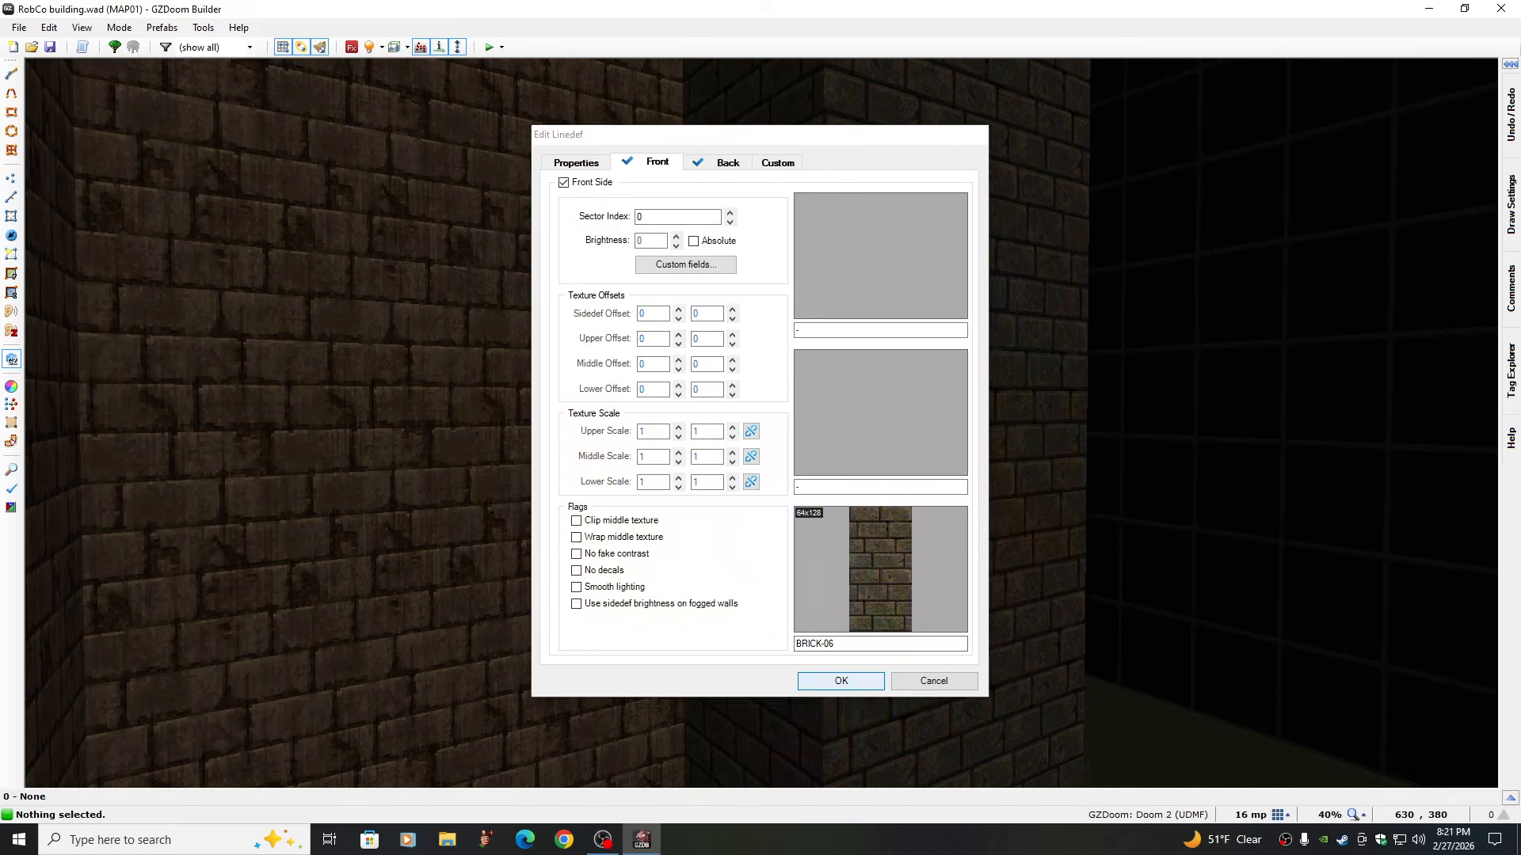
key("Return")
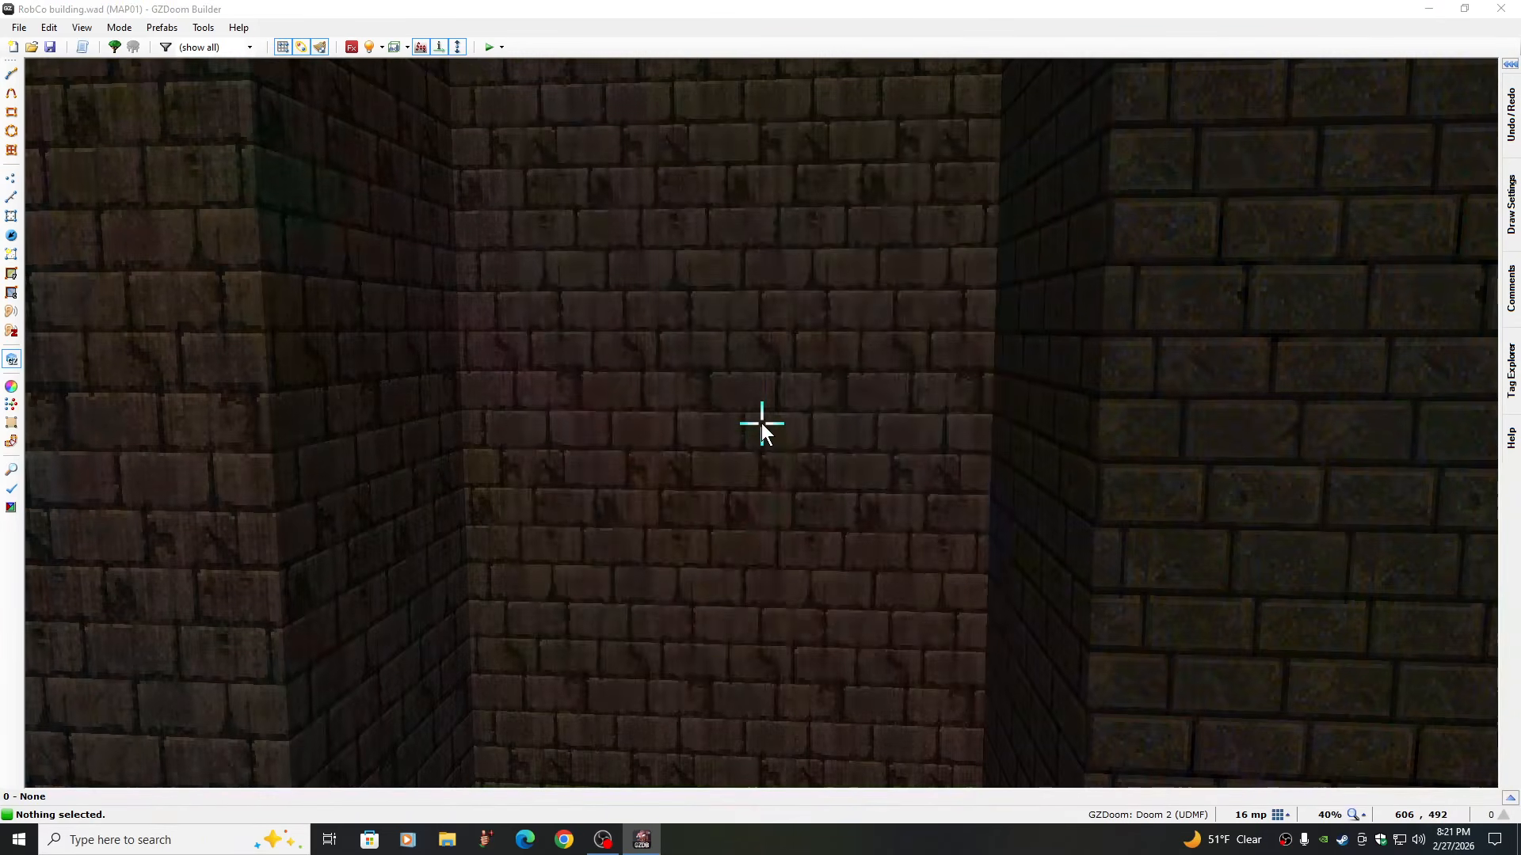
Change the lower front texture of the back wall in the recess between the two east projecting blocks to BRICK-06
right_click(762, 423)
left_click(865, 570)
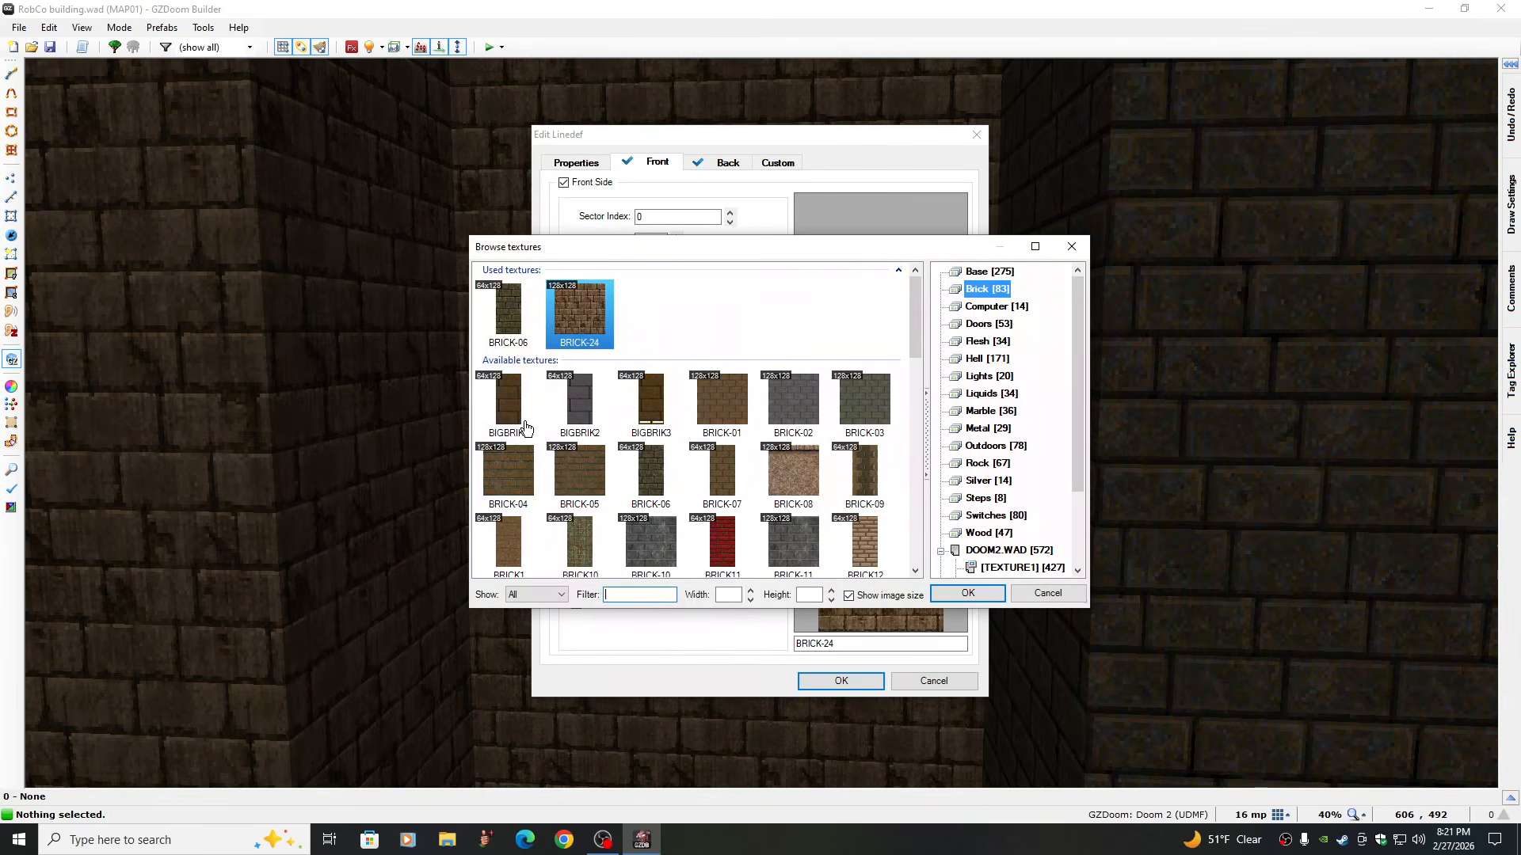
left_click(510, 313)
left_click(958, 596)
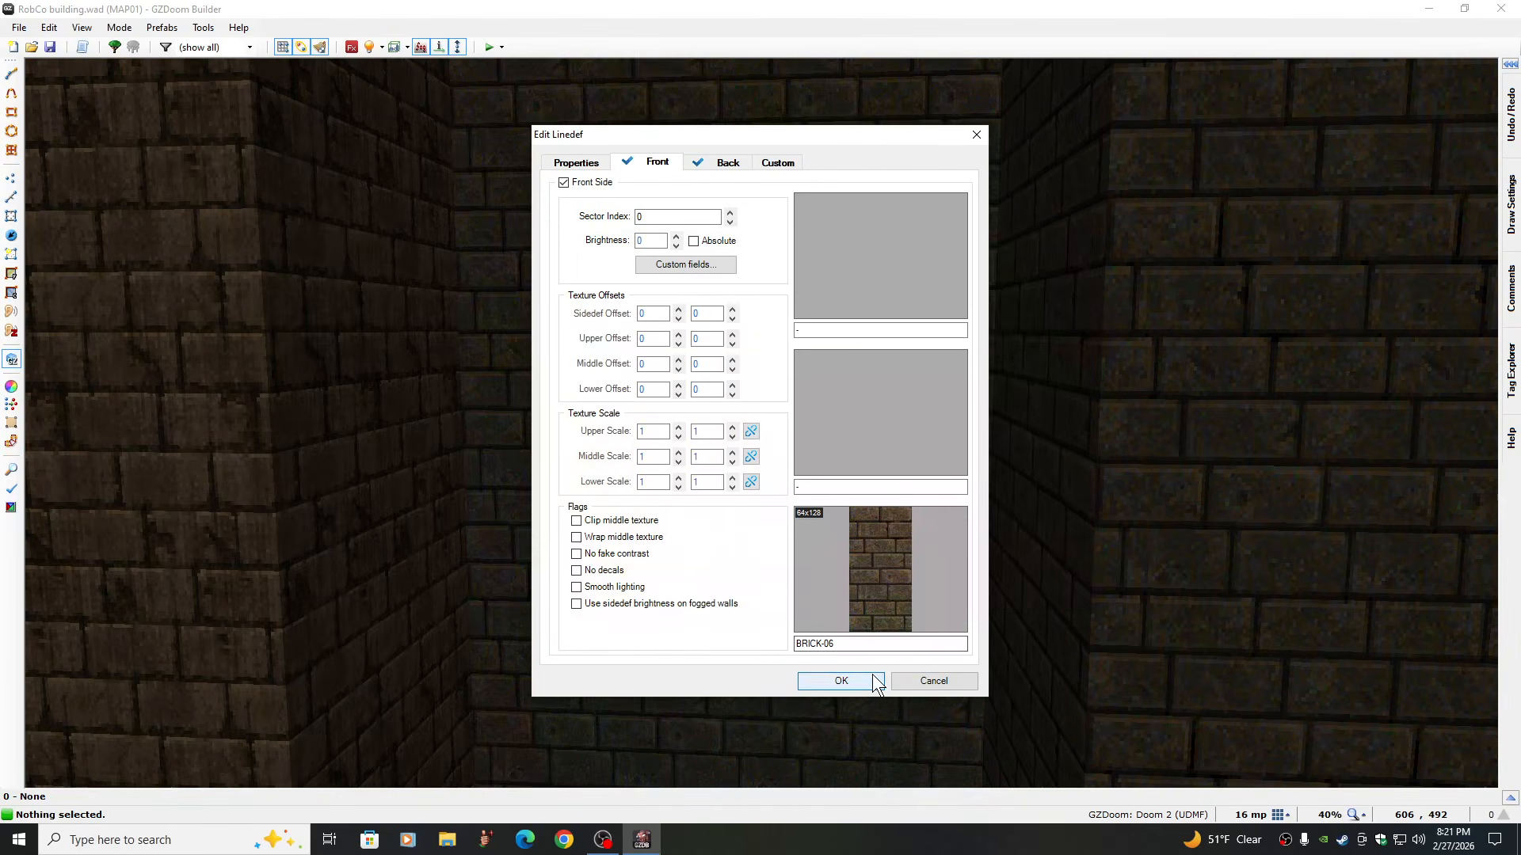
left_click(841, 681)
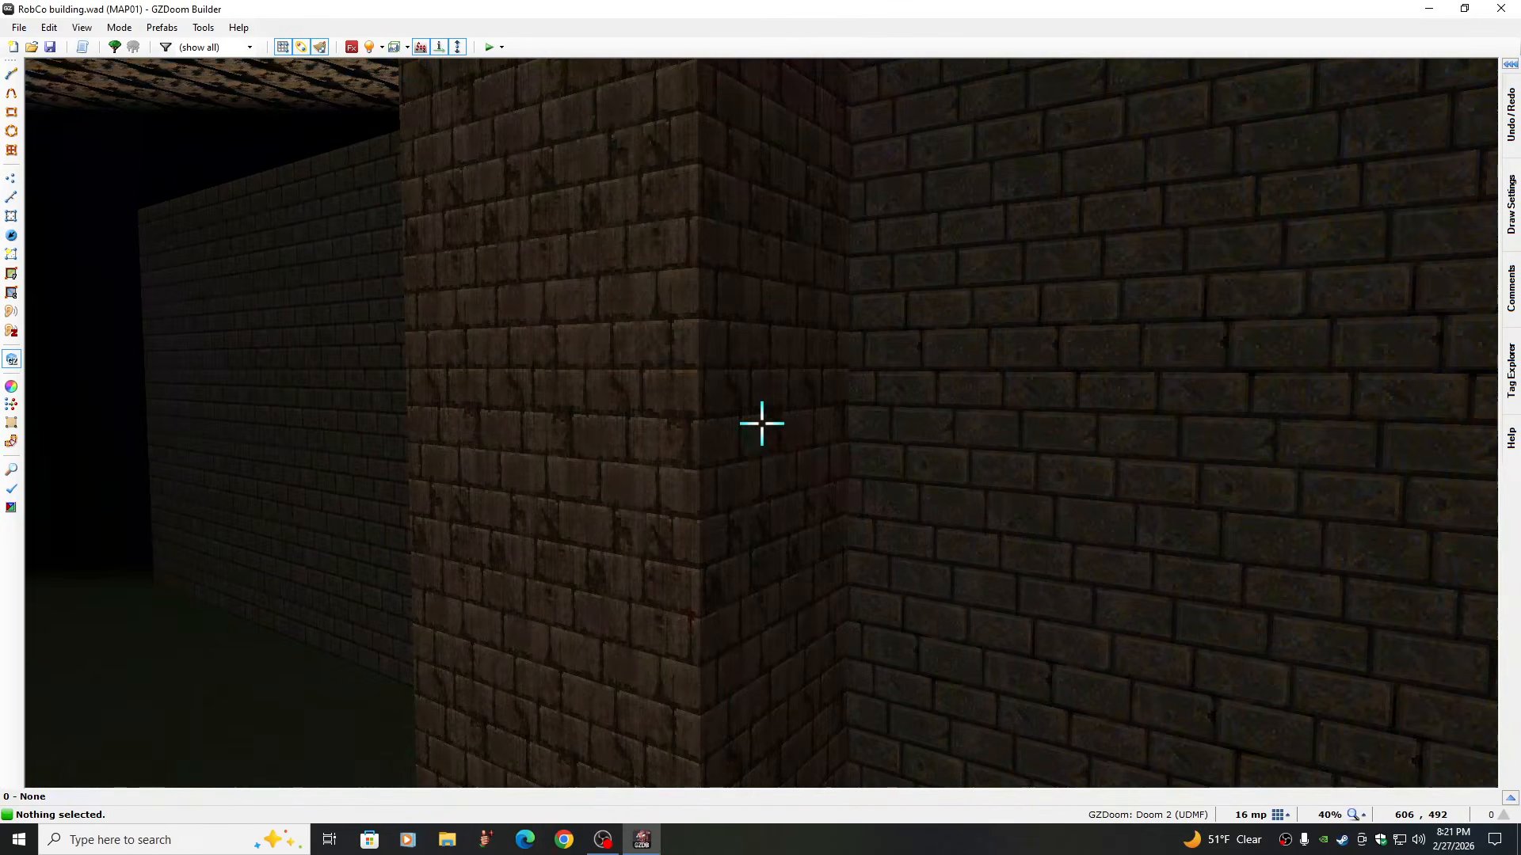
Change the lower front texture of the southern east block's narrow side face, facing the recess, to BRICK-06
right_click(762, 423)
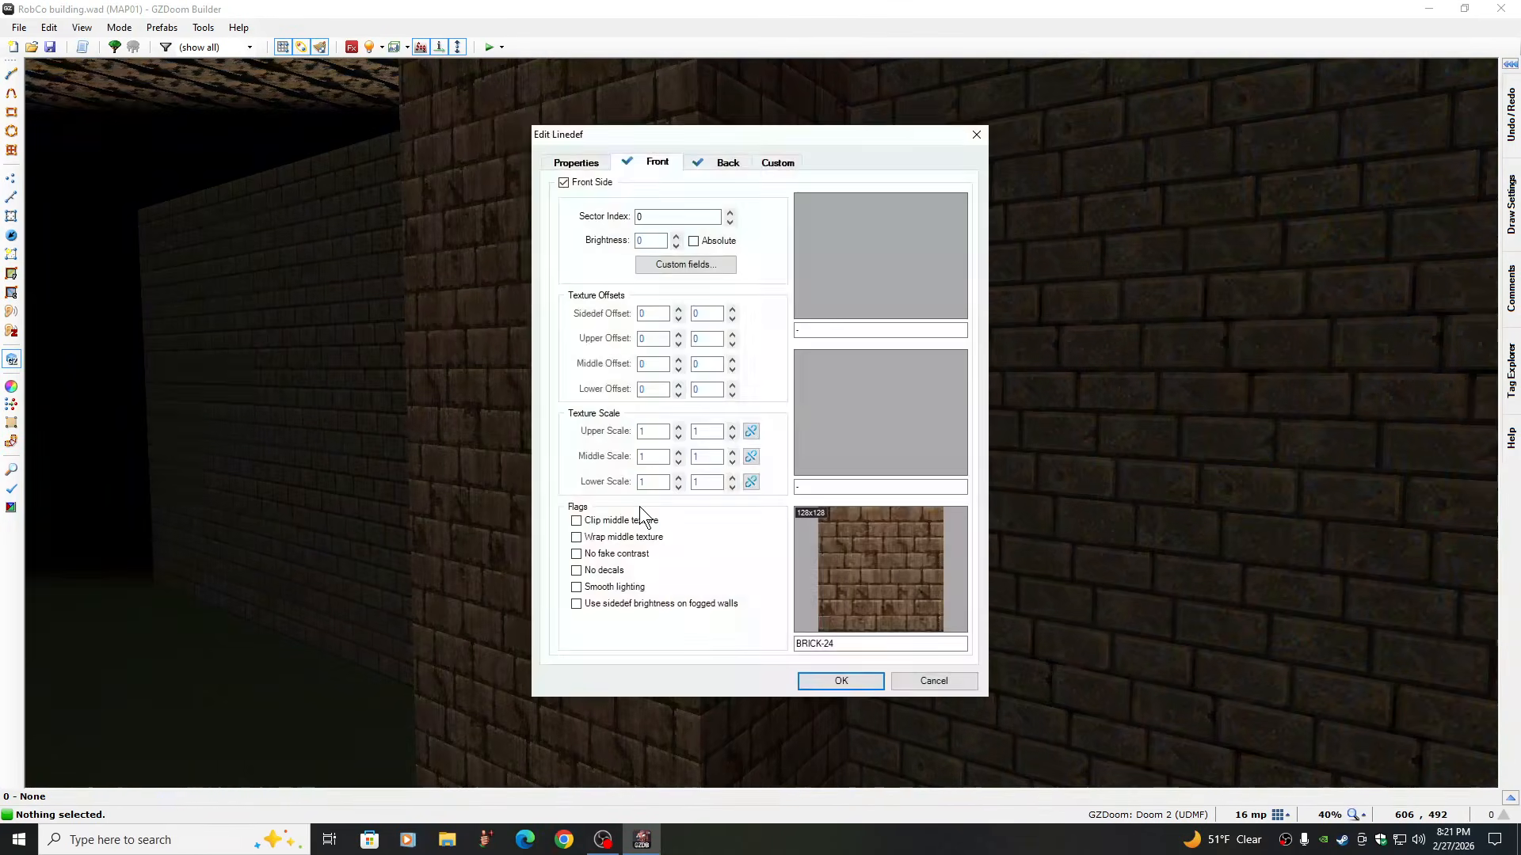
left_click(867, 567)
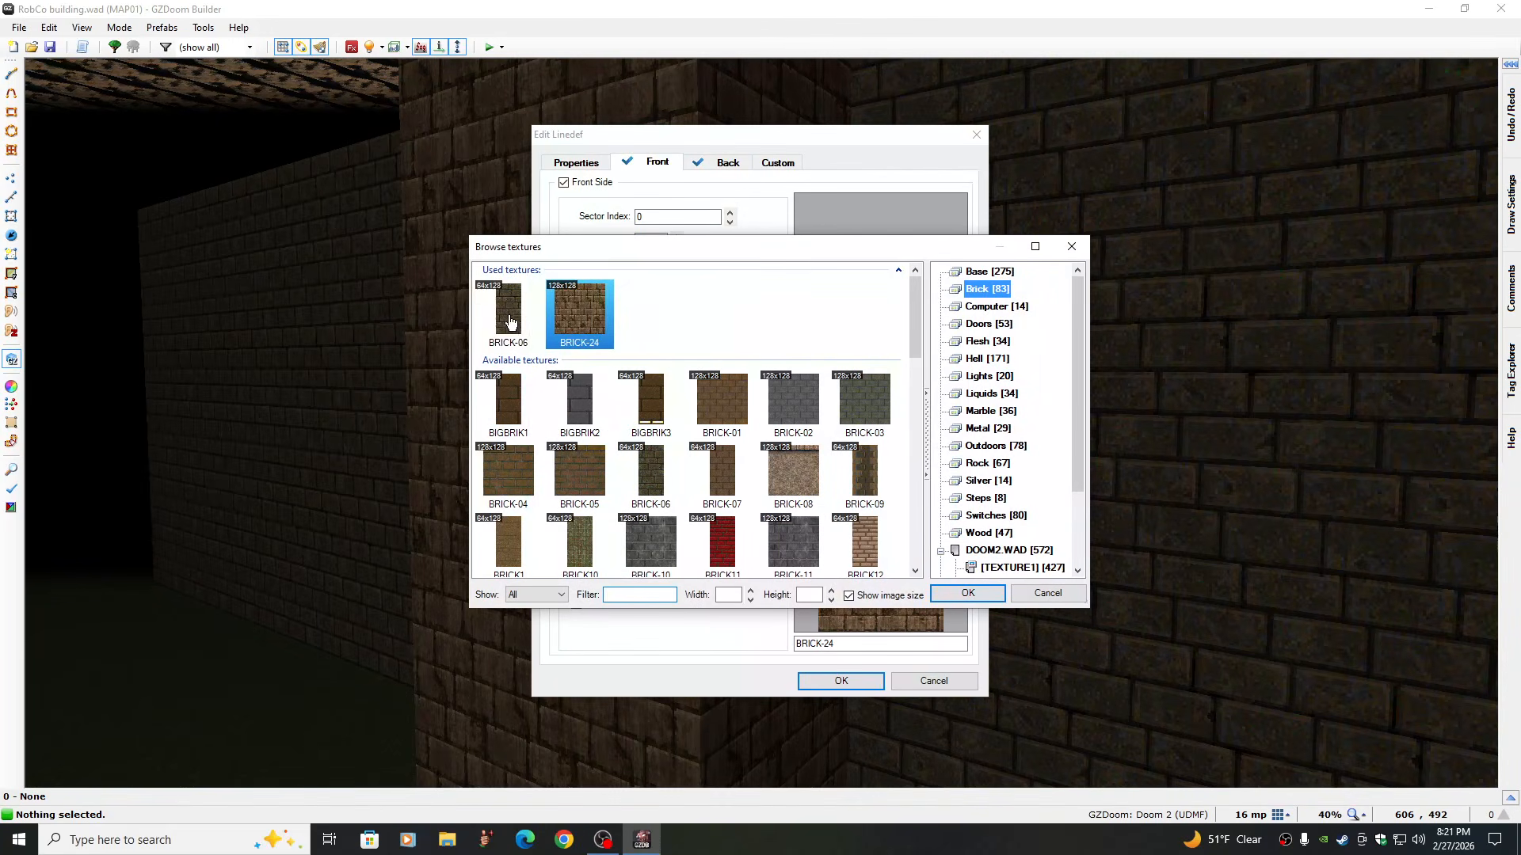
left_click(509, 313)
left_click(943, 587)
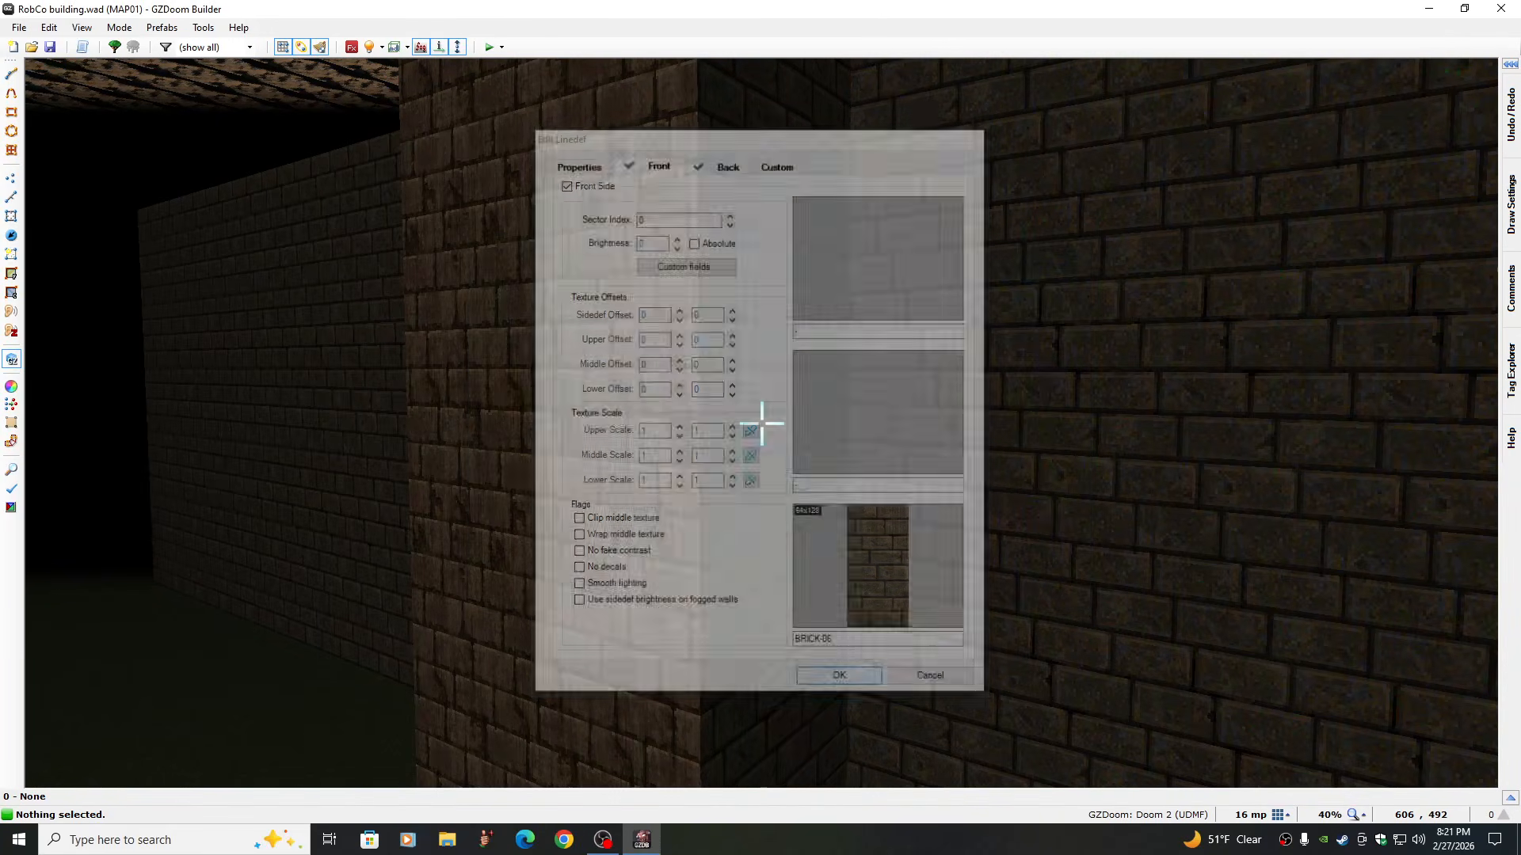
left_click(842, 681)
Change the lower front texture of the southern east projecting block's outer east face to BRICK-06
right_click(762, 423)
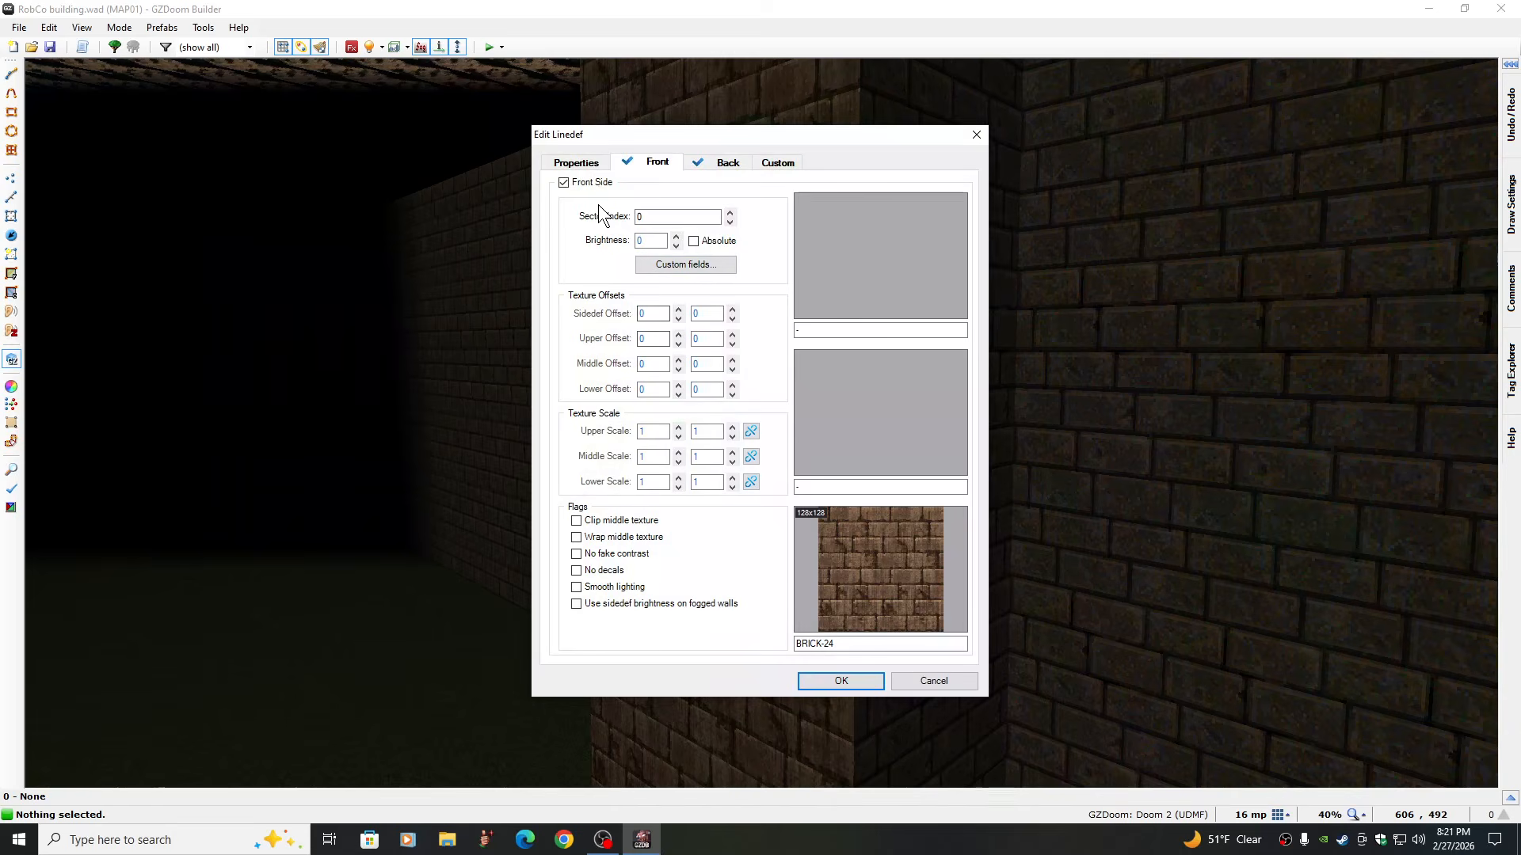
left_click(866, 550)
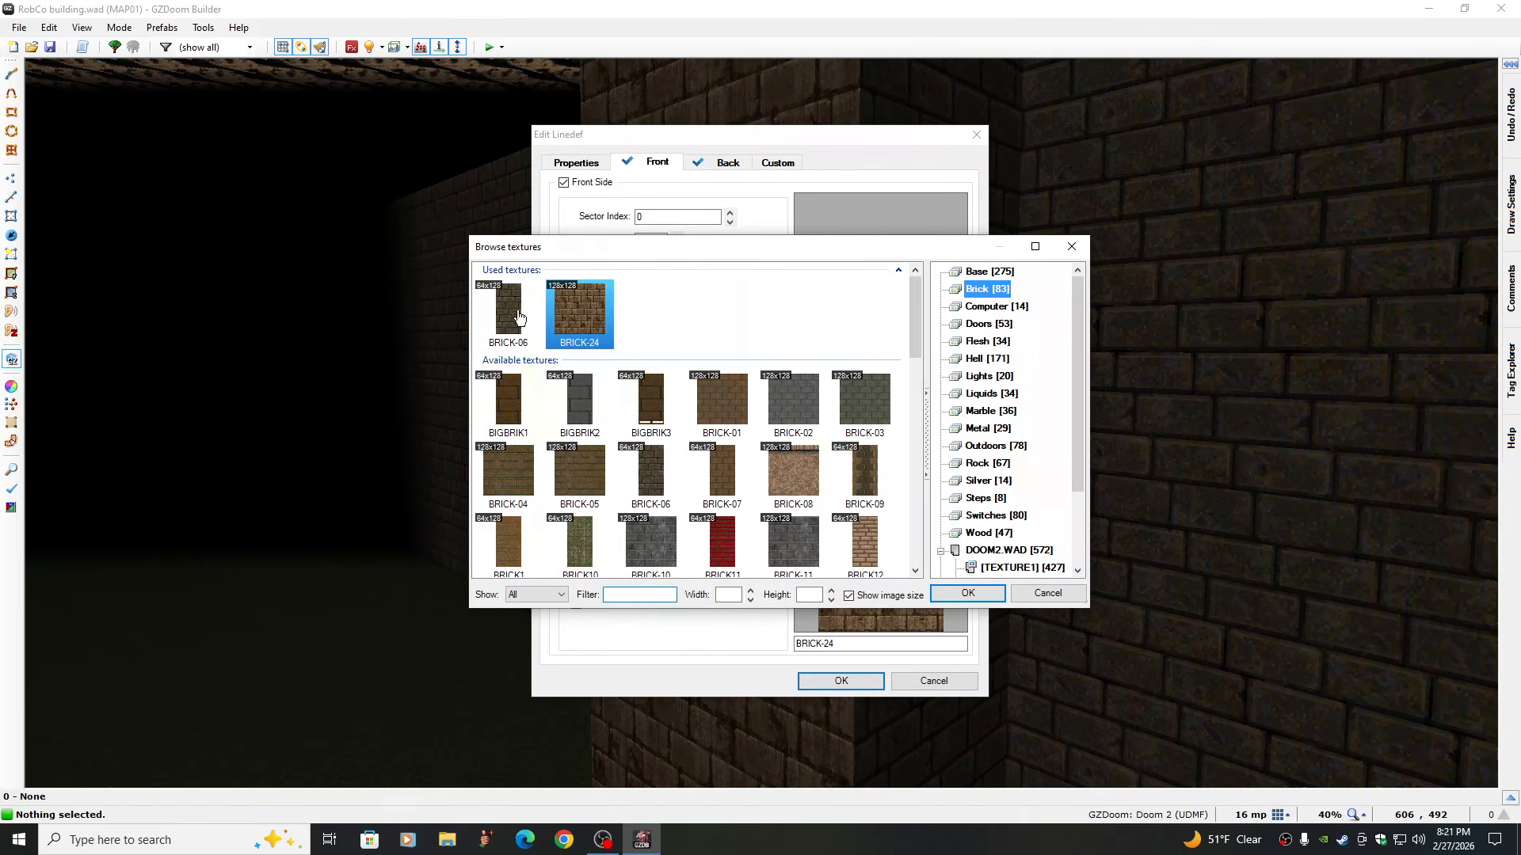
left_click(513, 317)
left_click(971, 595)
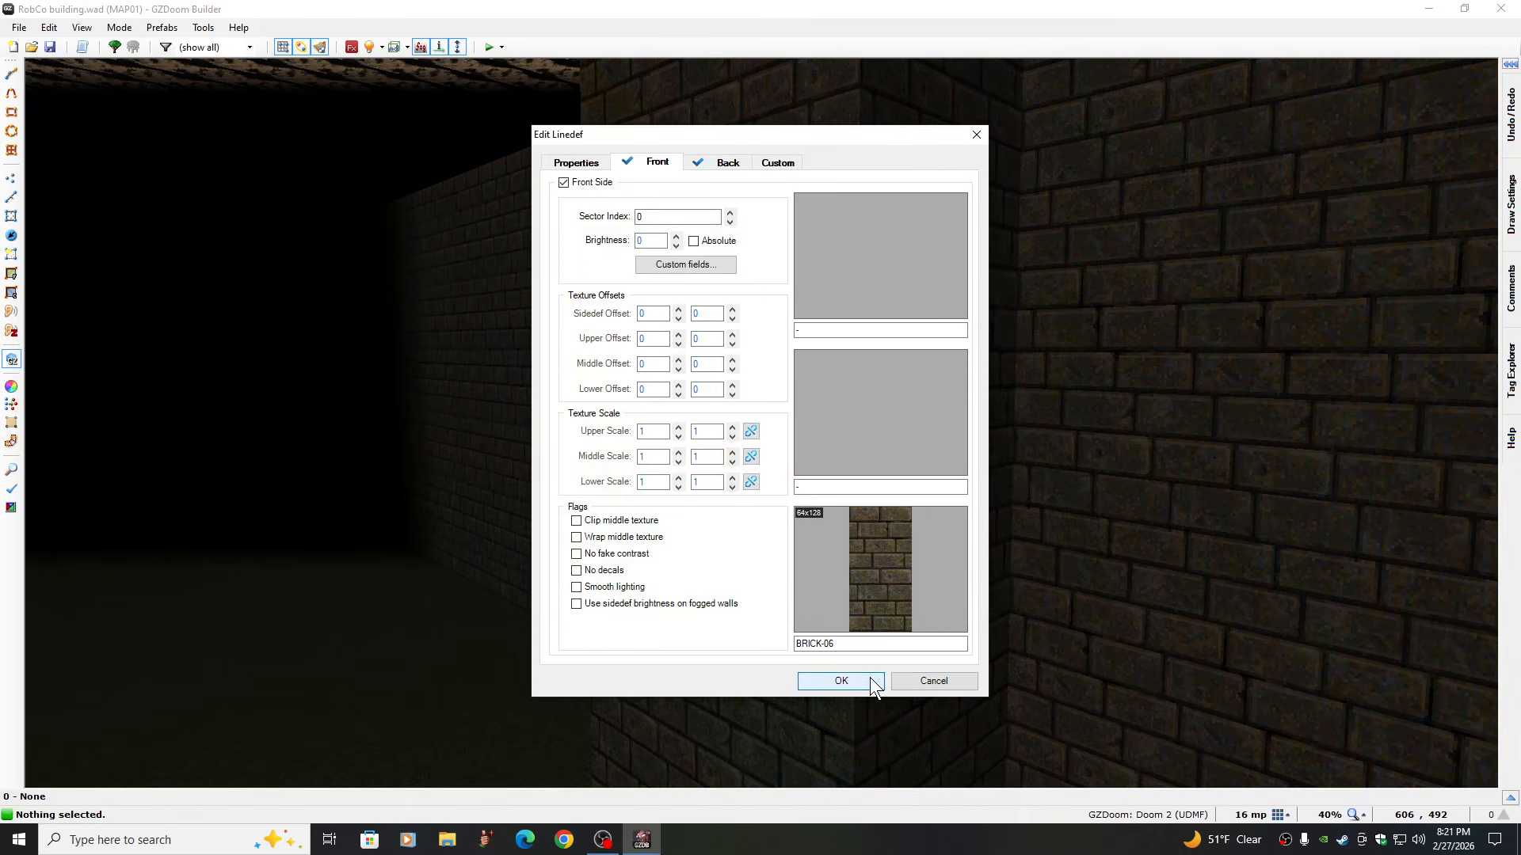
left_click(869, 680)
Change the lower front texture of the southern east block's narrow south face, beside the long east wall, to BRICK-06
key("e")
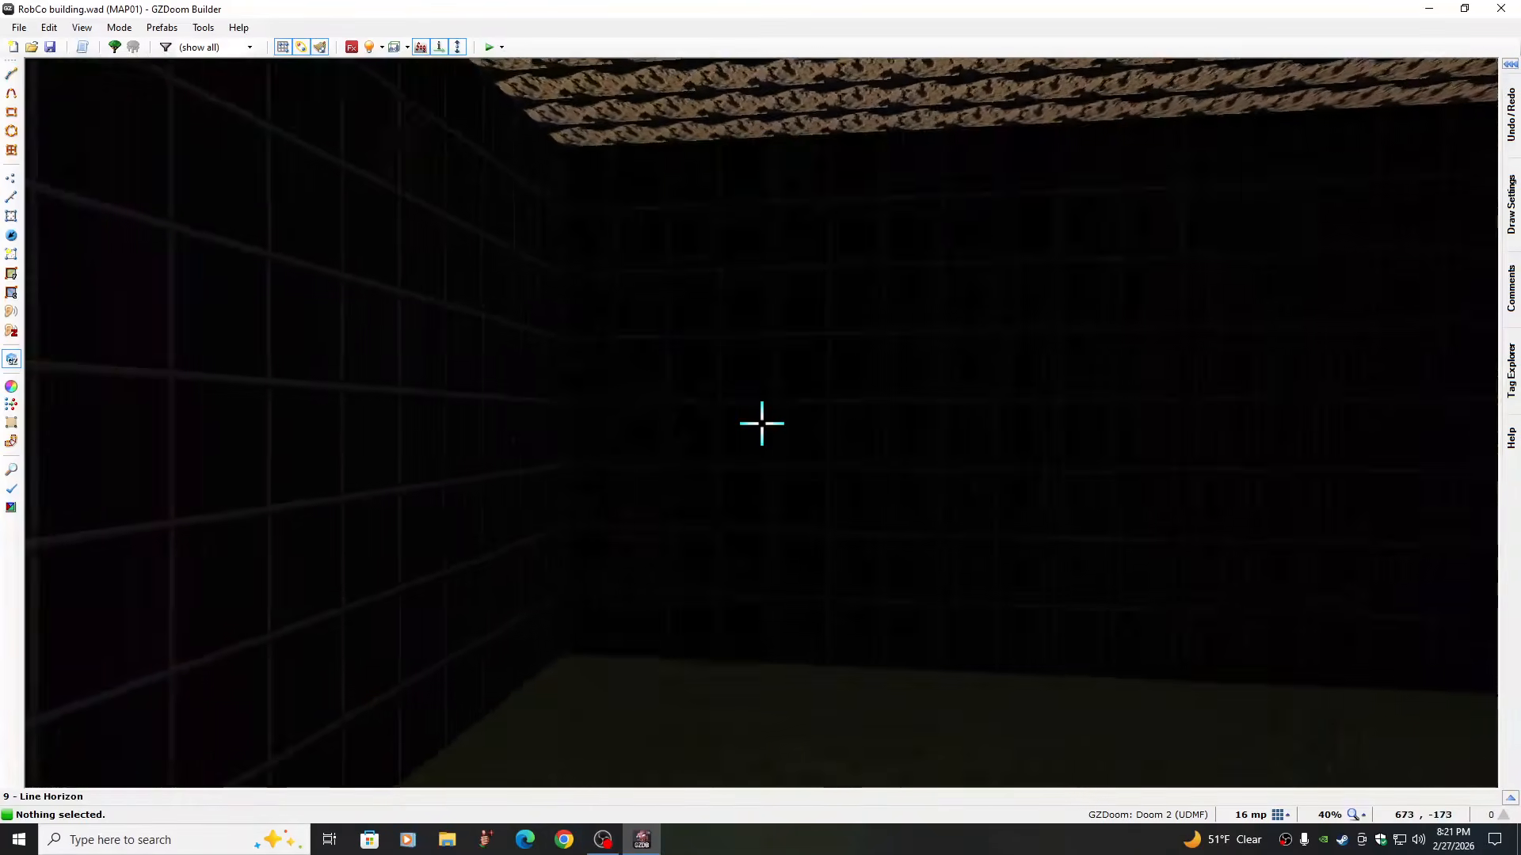
key("e")
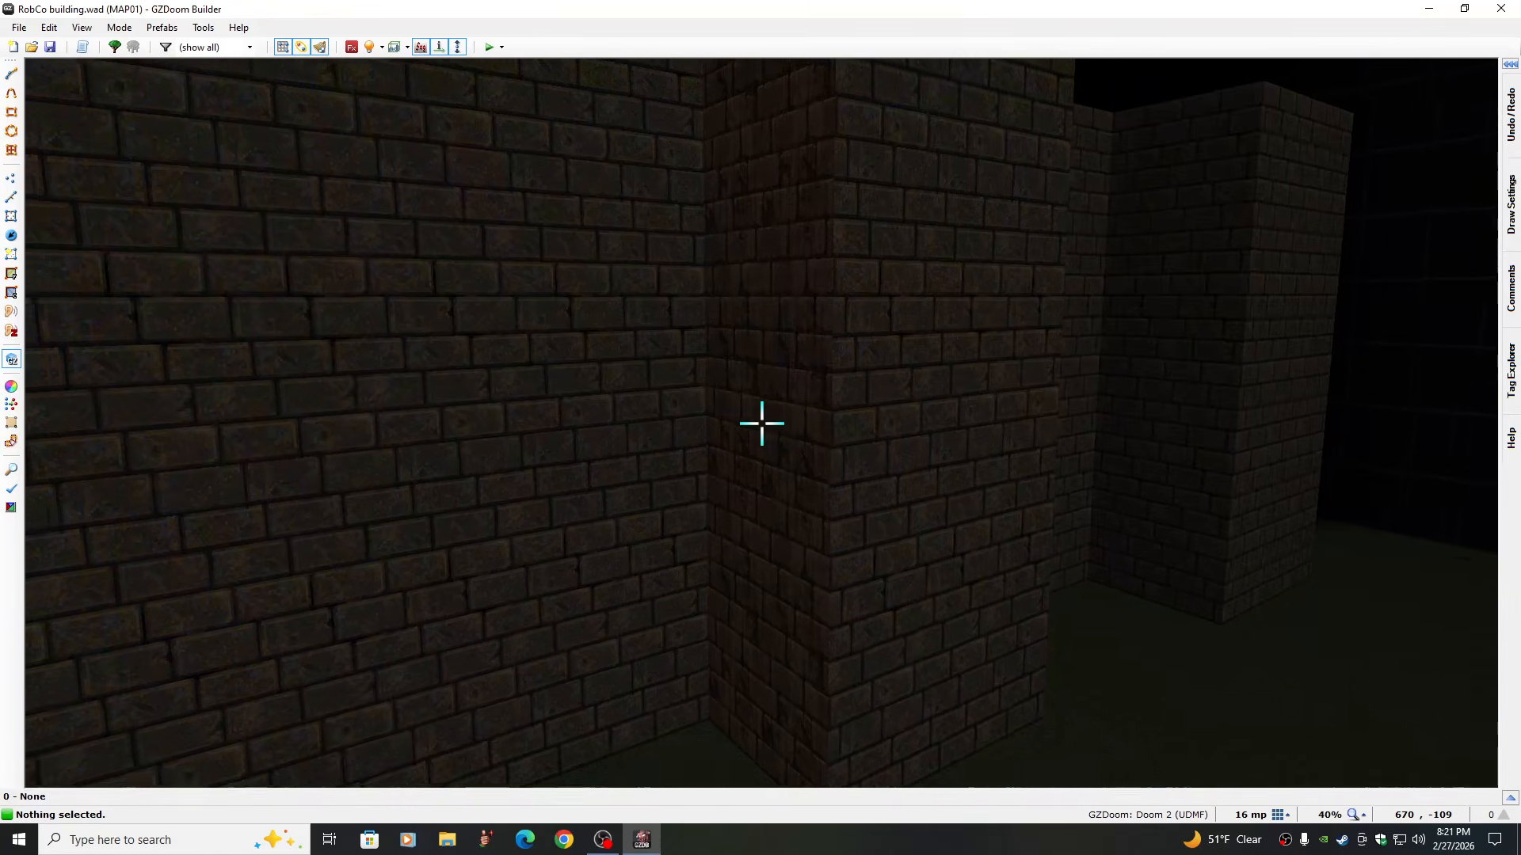
key("e")
right_click(762, 423)
left_click(878, 564)
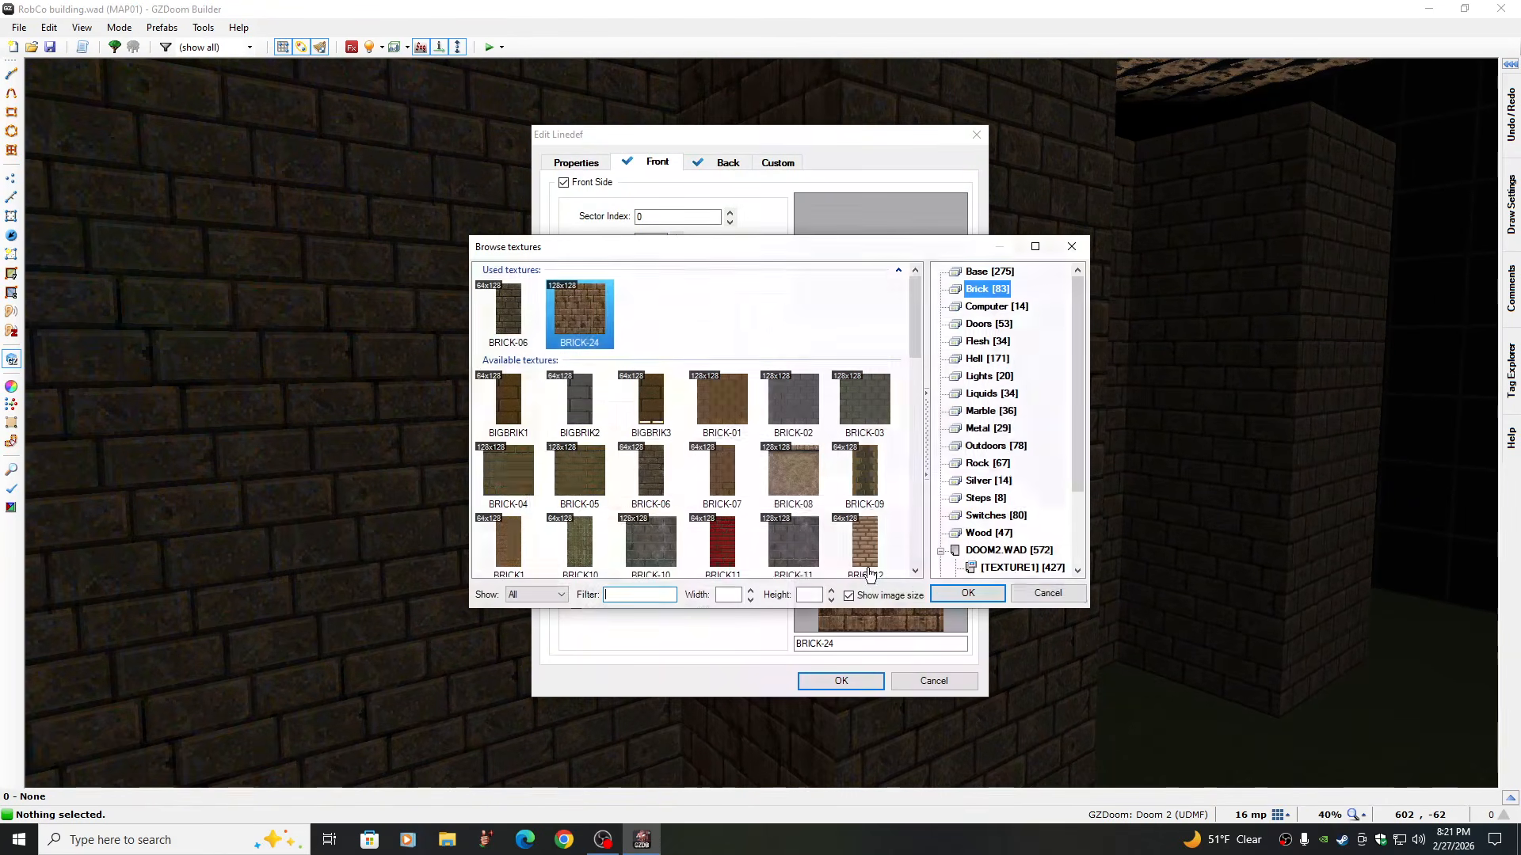
left_click(509, 321)
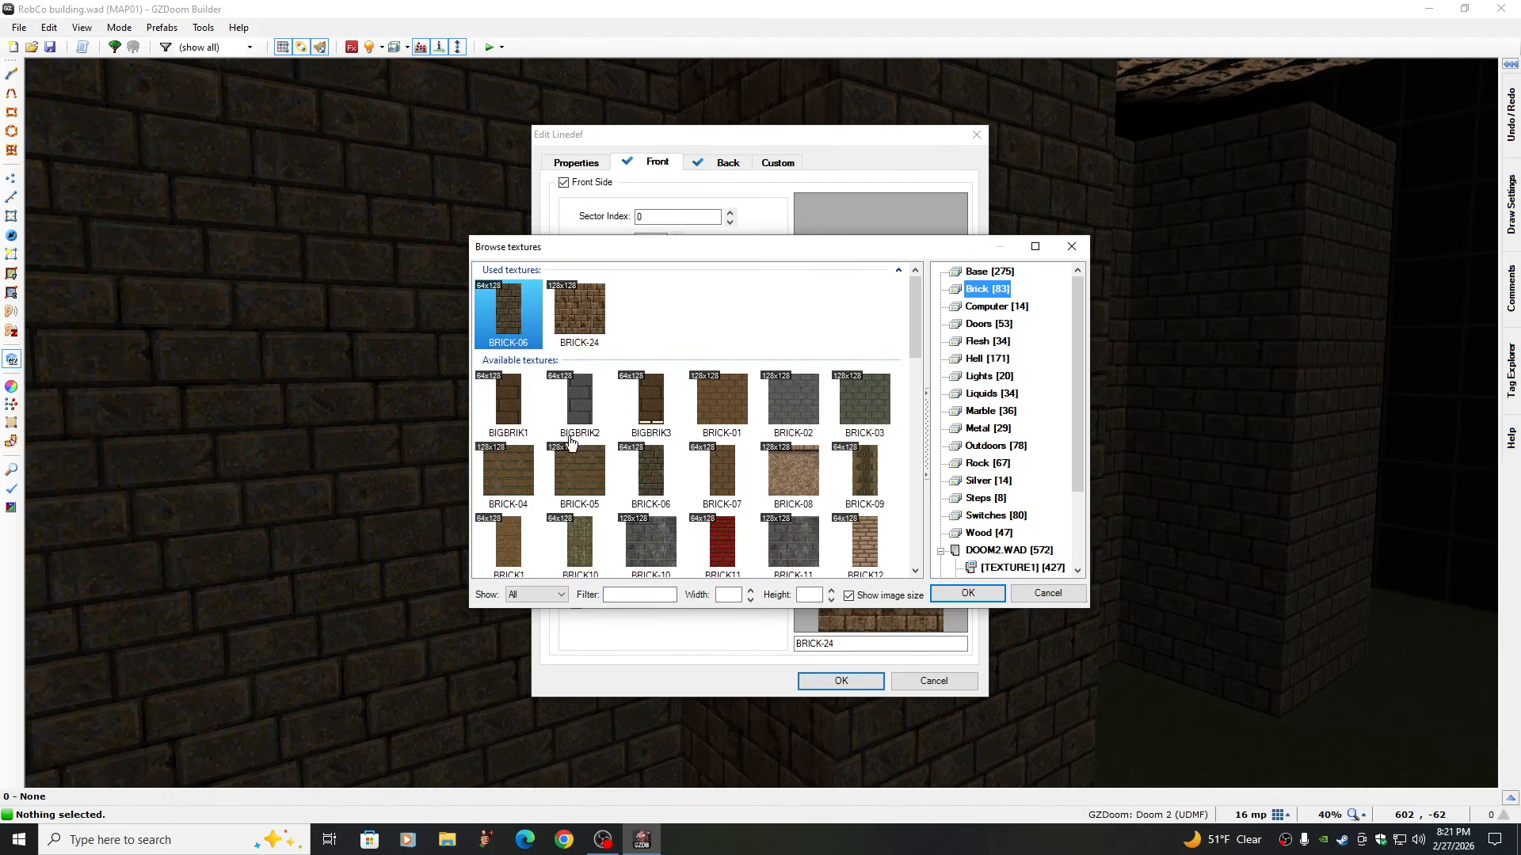
left_click(960, 591)
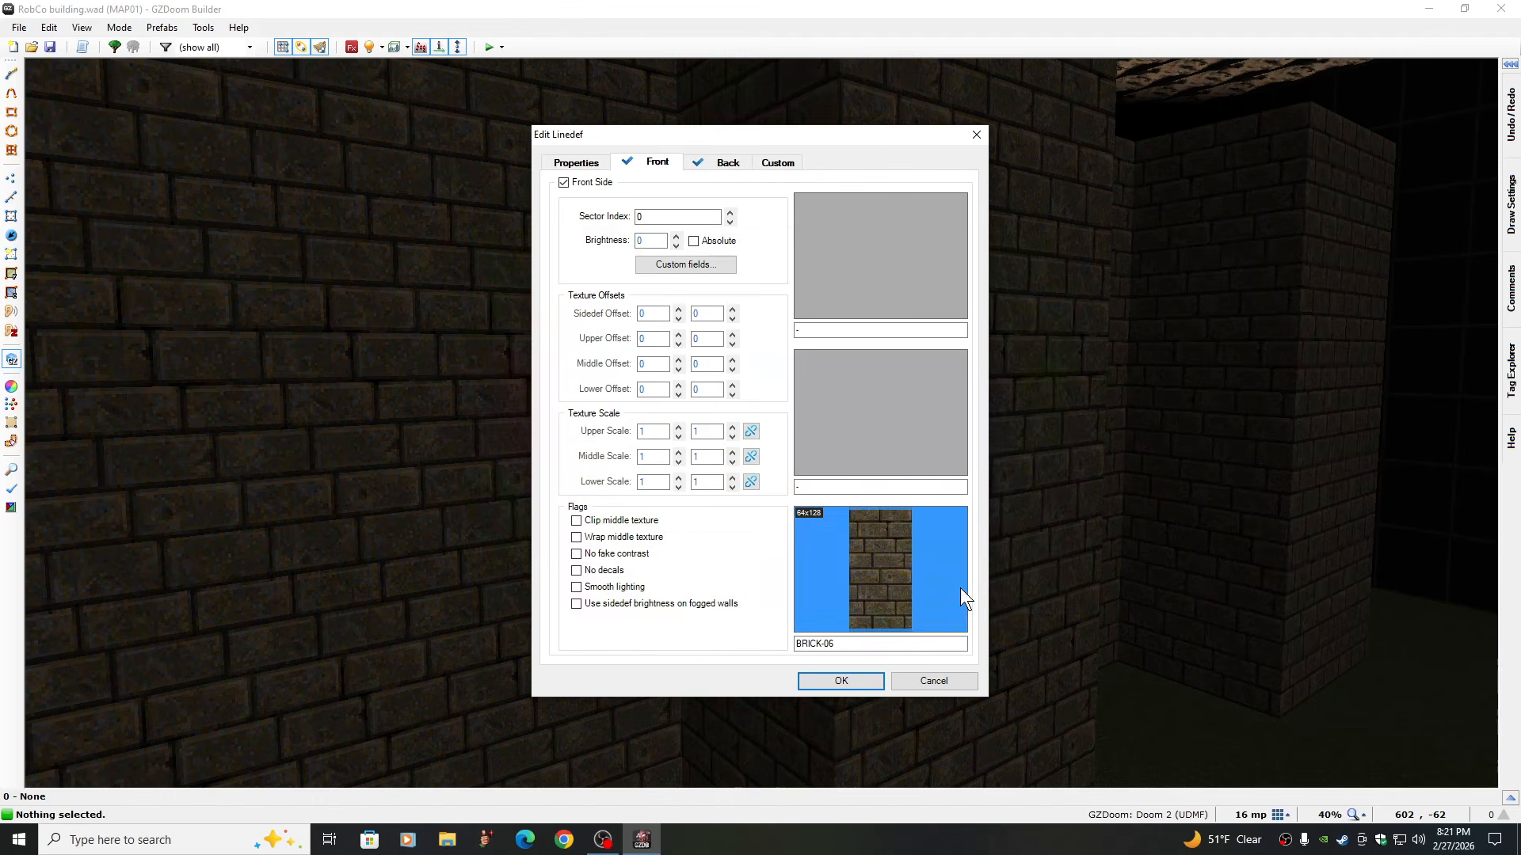
left_click(841, 679)
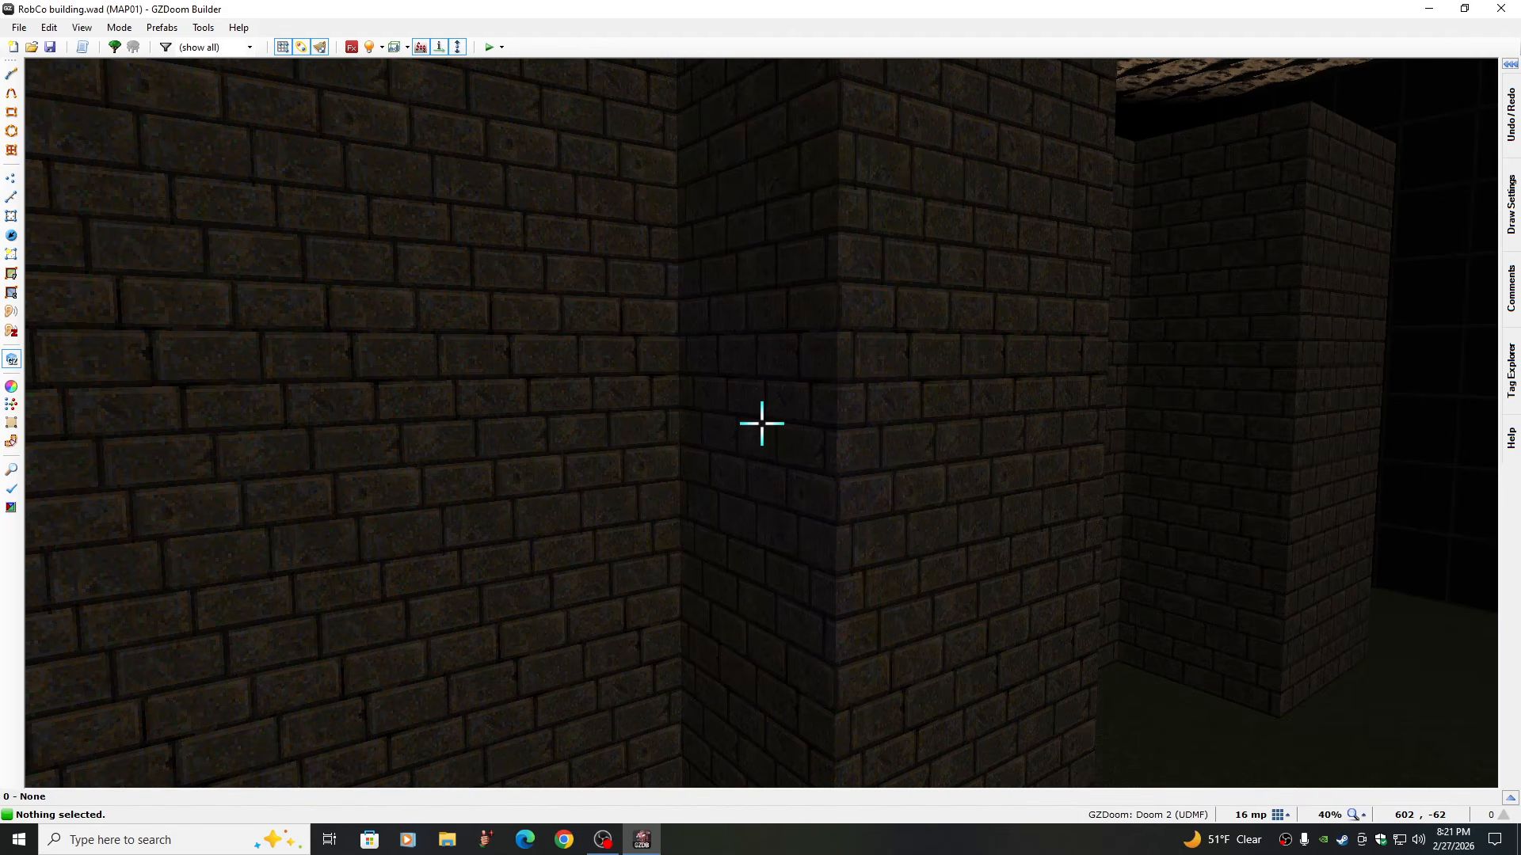
Examine the building's exterior walls from all around in the 3D view, and its outline in the 2D map
key("e")
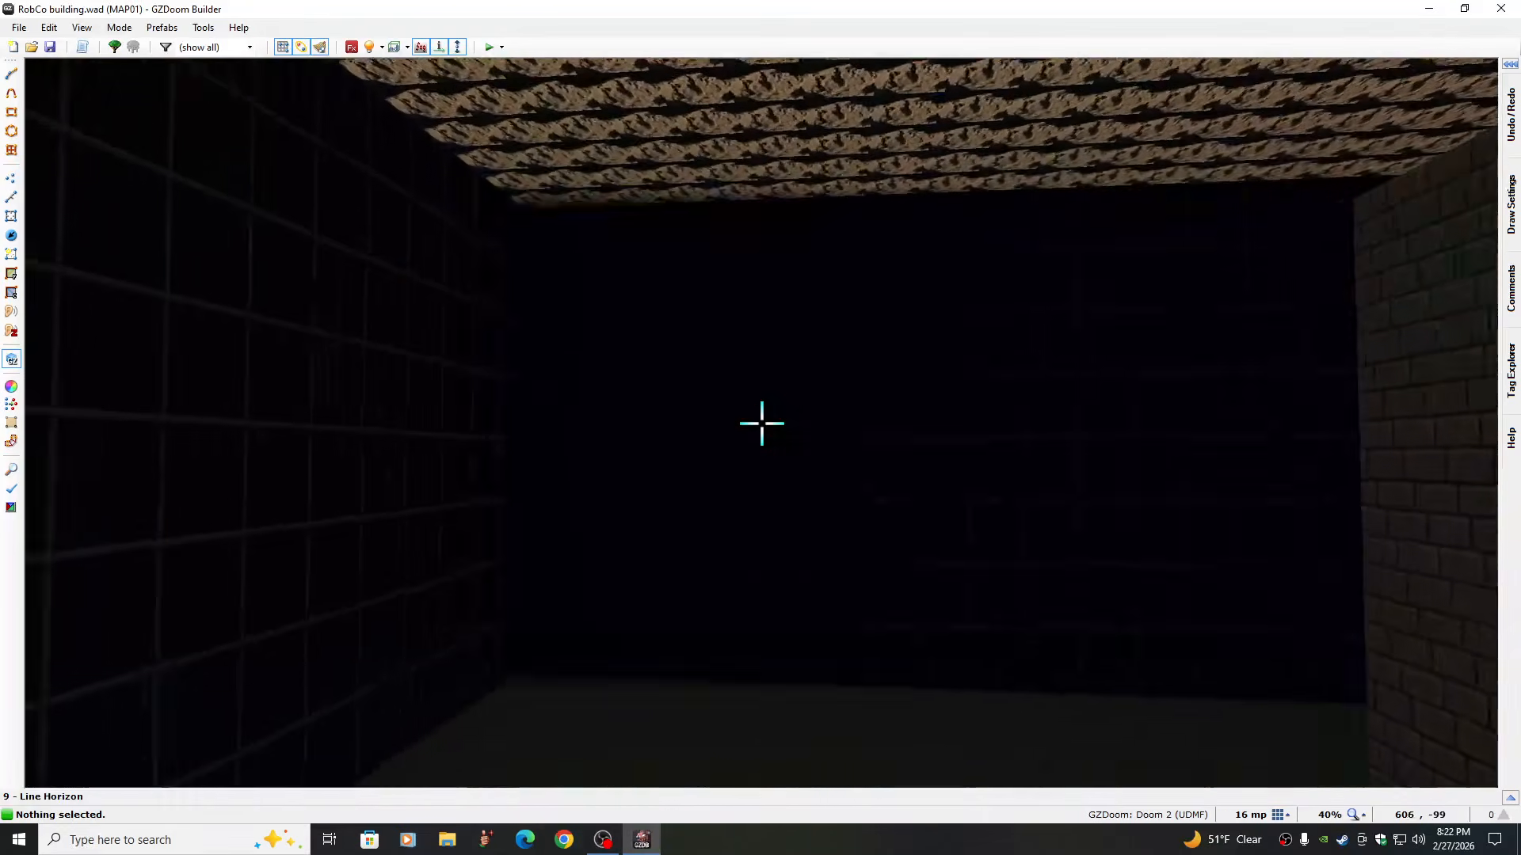
key("e")
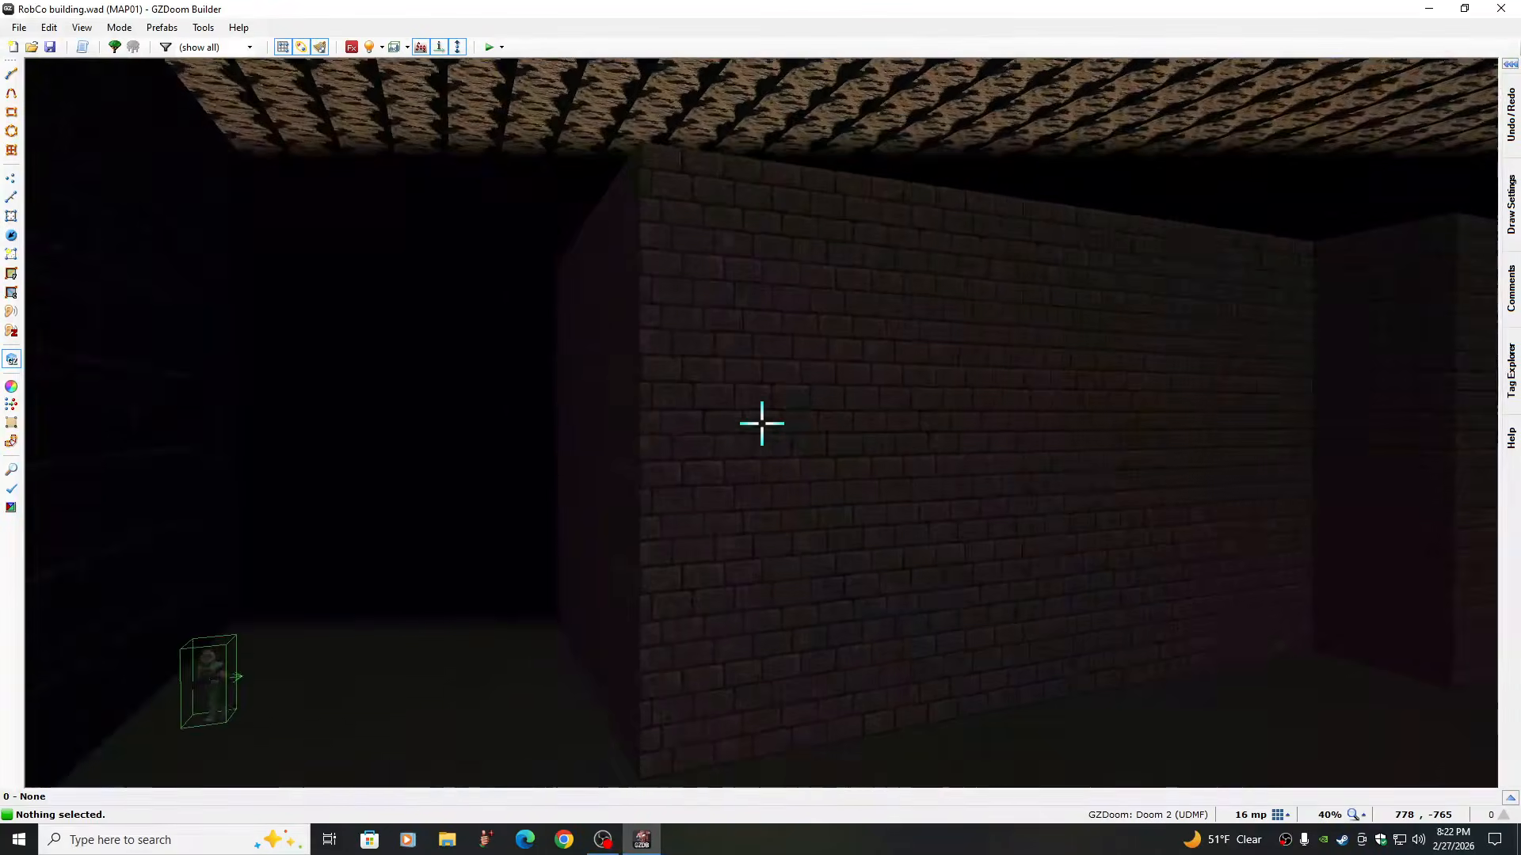
key("e")
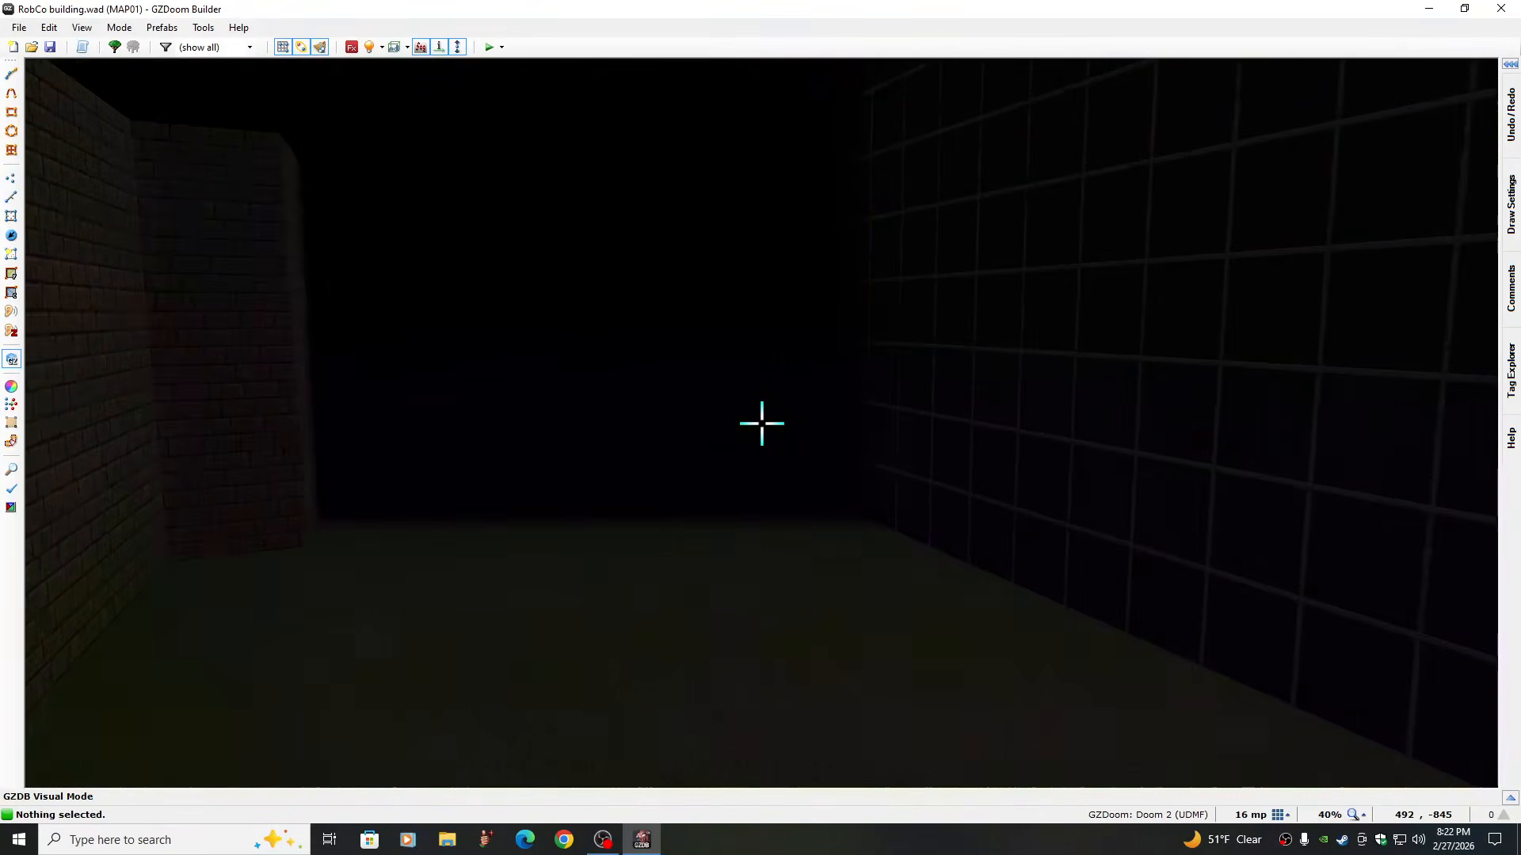
key("e")
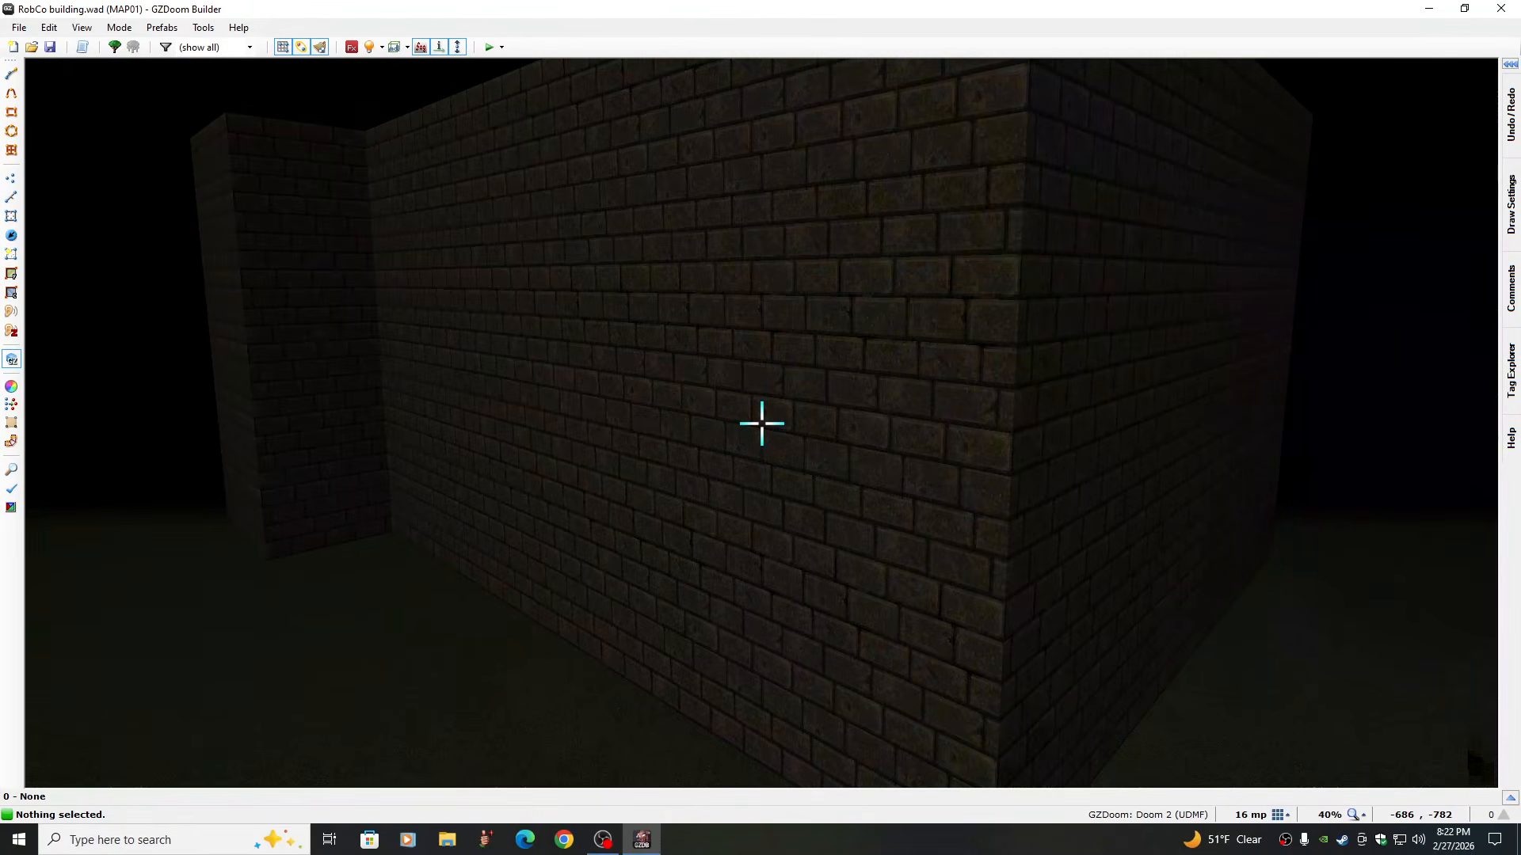
key("w")
key("Up")
key("Up")
key("Up")
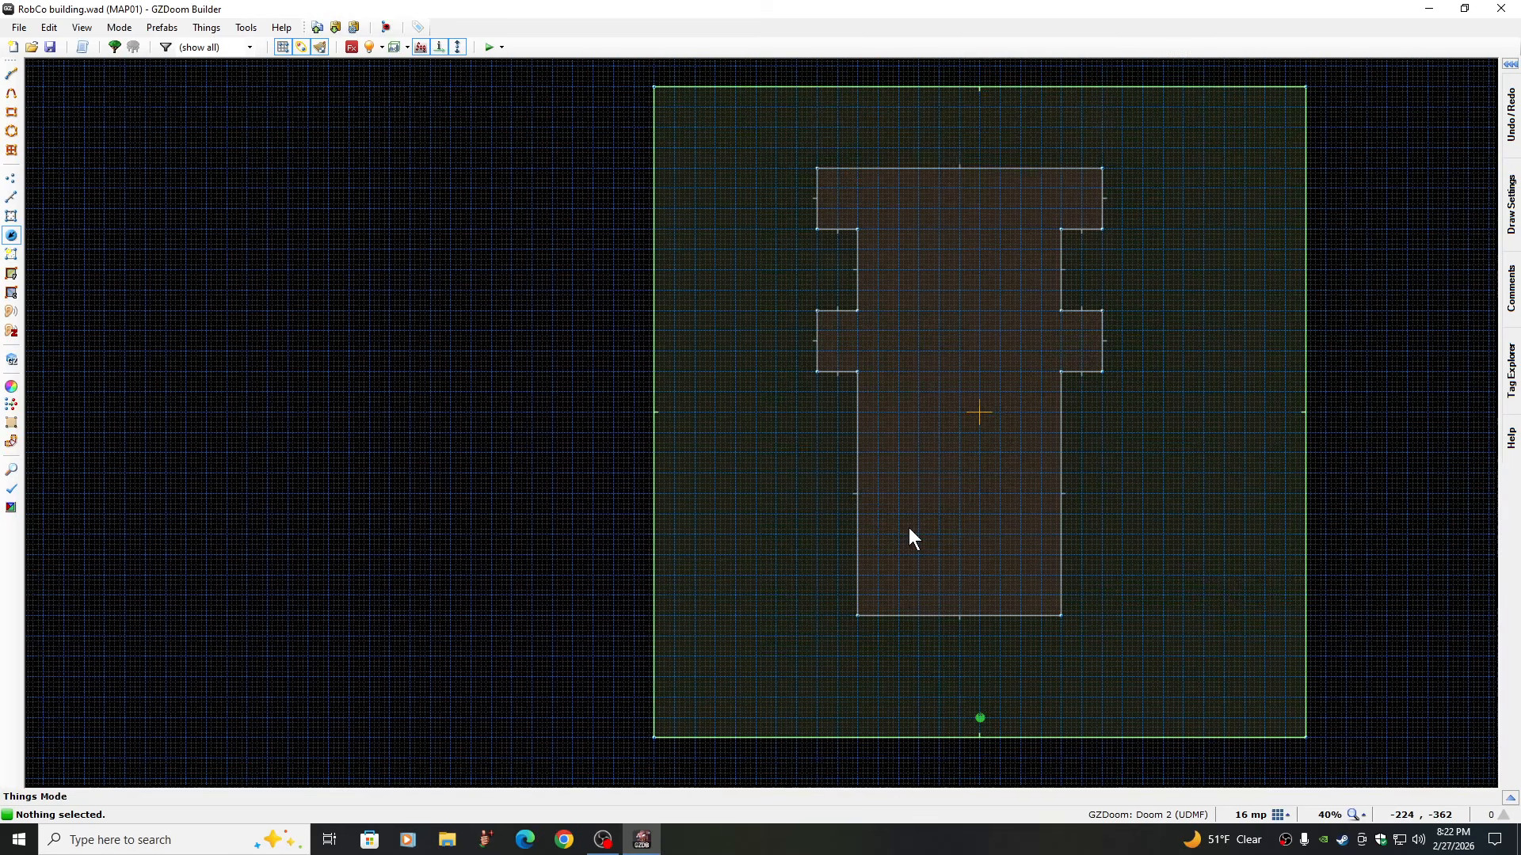
key("Right")
key("Right")
key("Right")
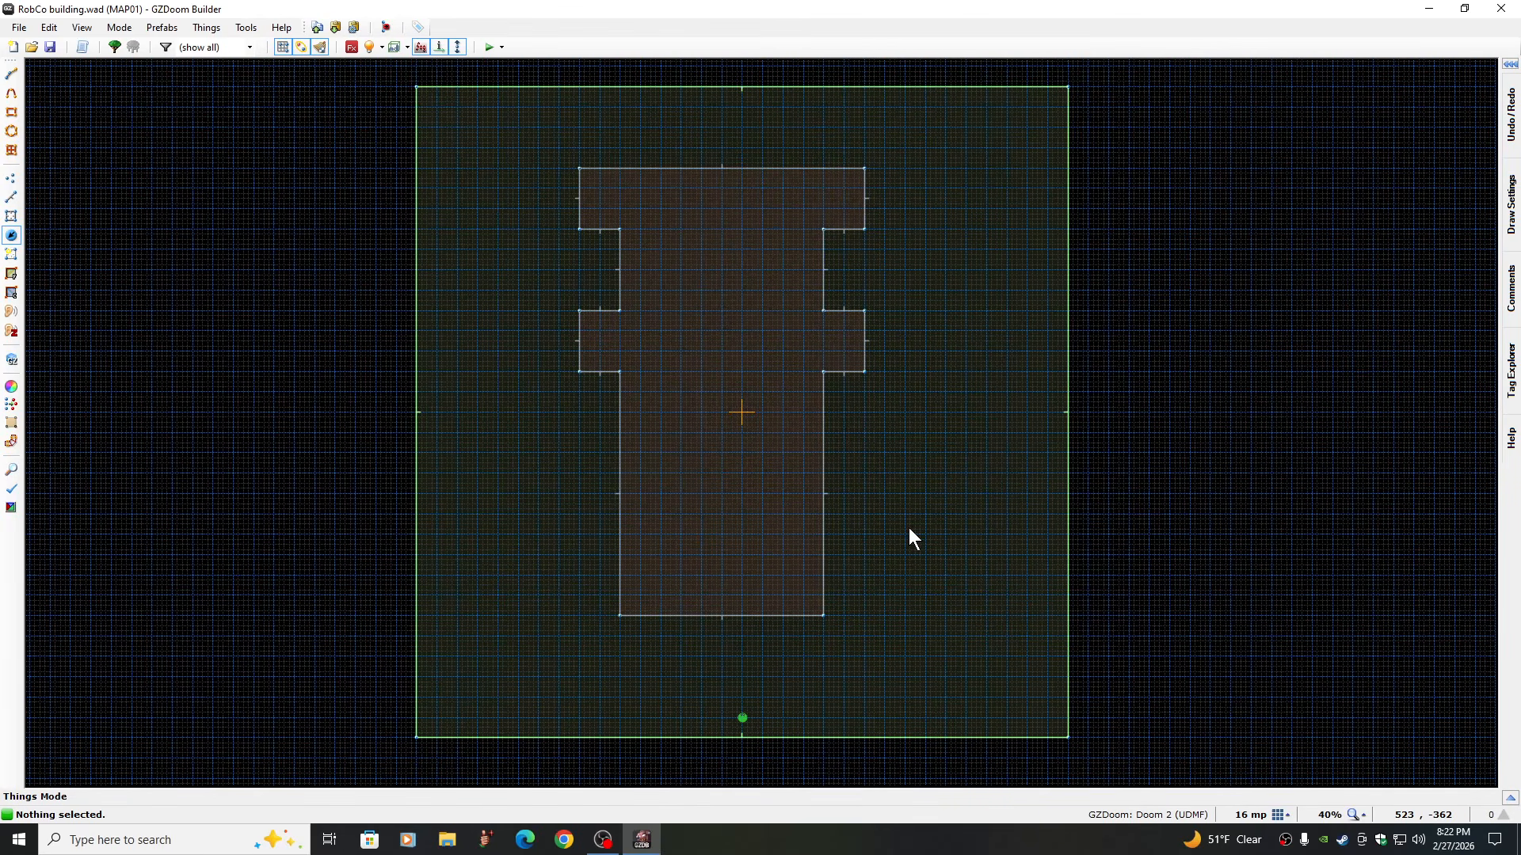
Change the floor texture on top of the raised building block to DIRT-01 from the HGC_CITY.pk3 flats
key("w")
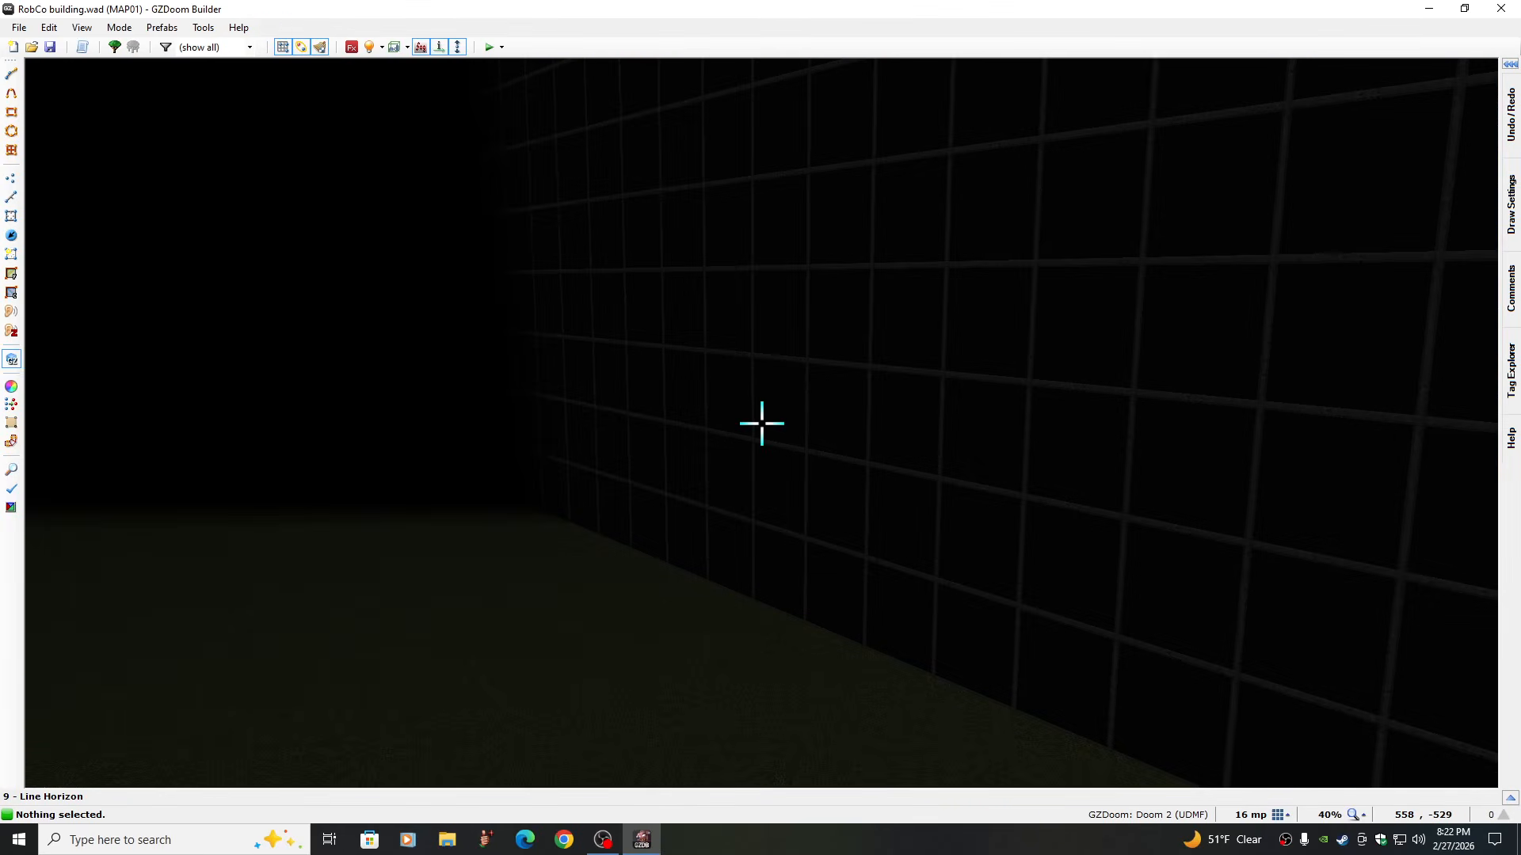
key("e")
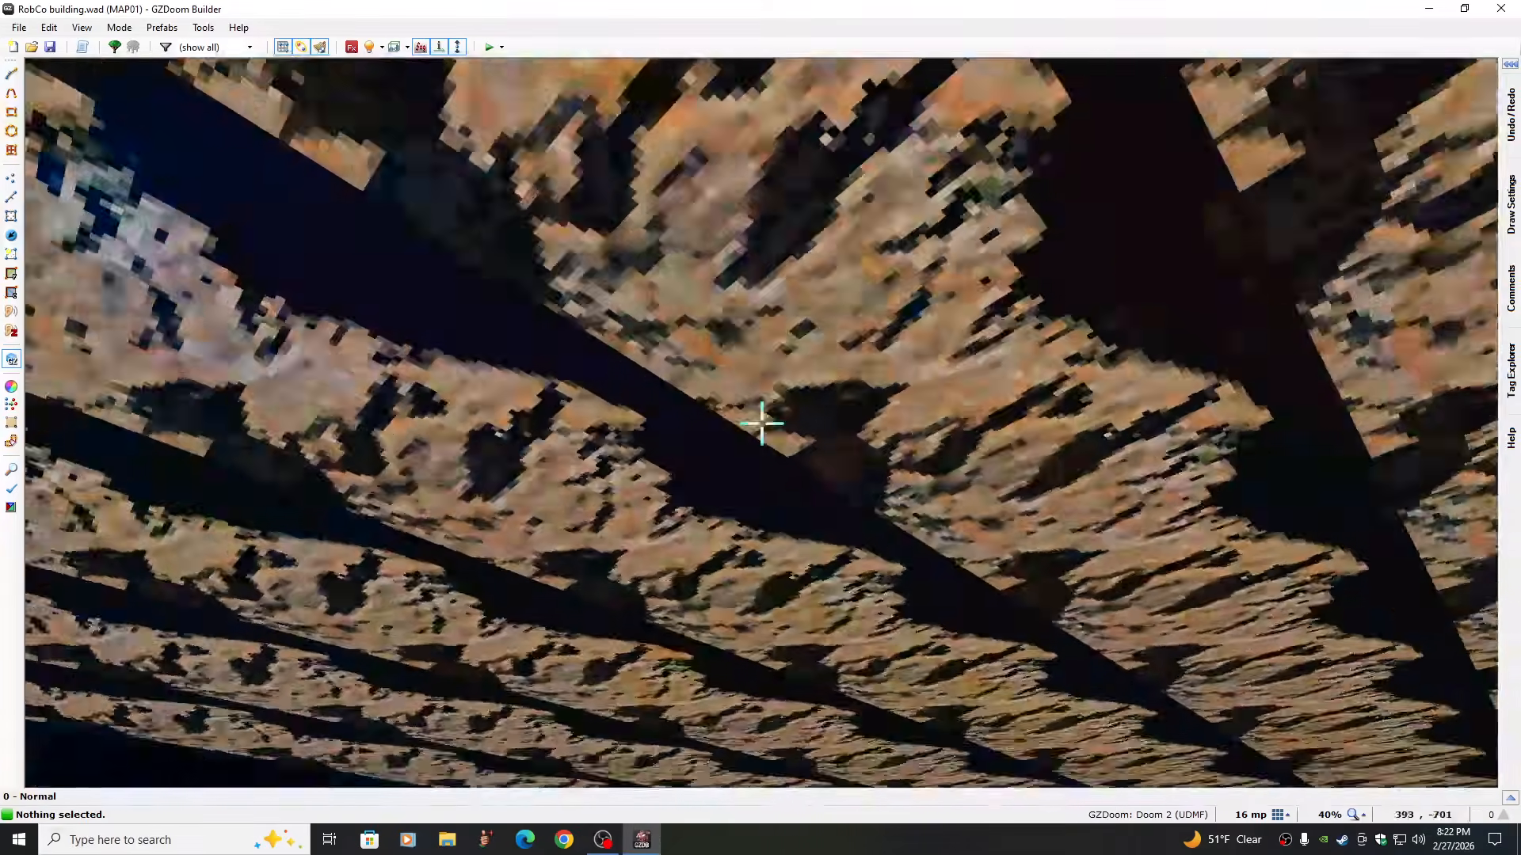
key("e")
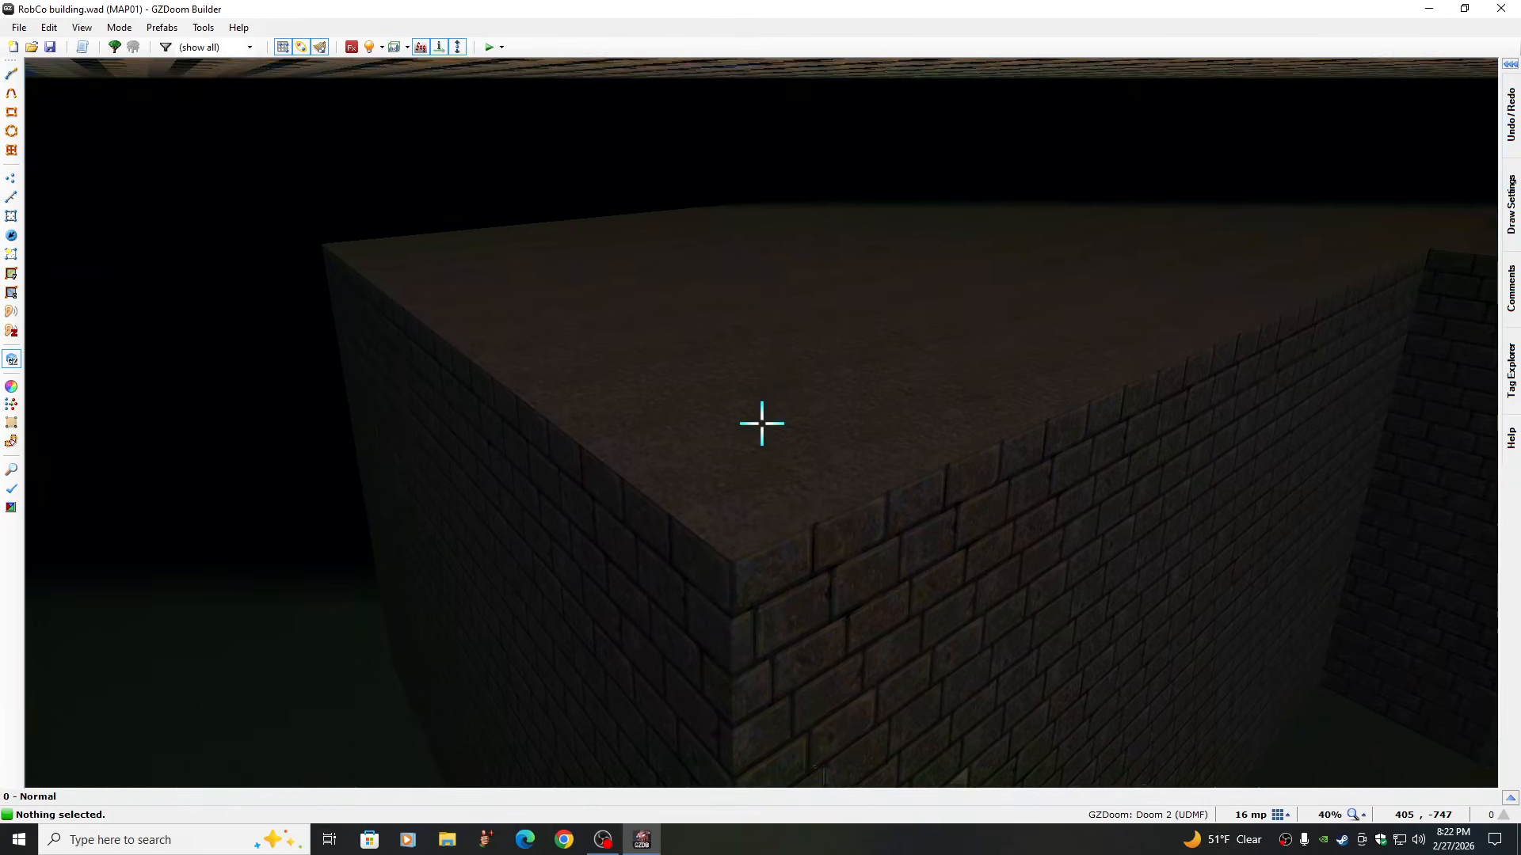
right_click(762, 424)
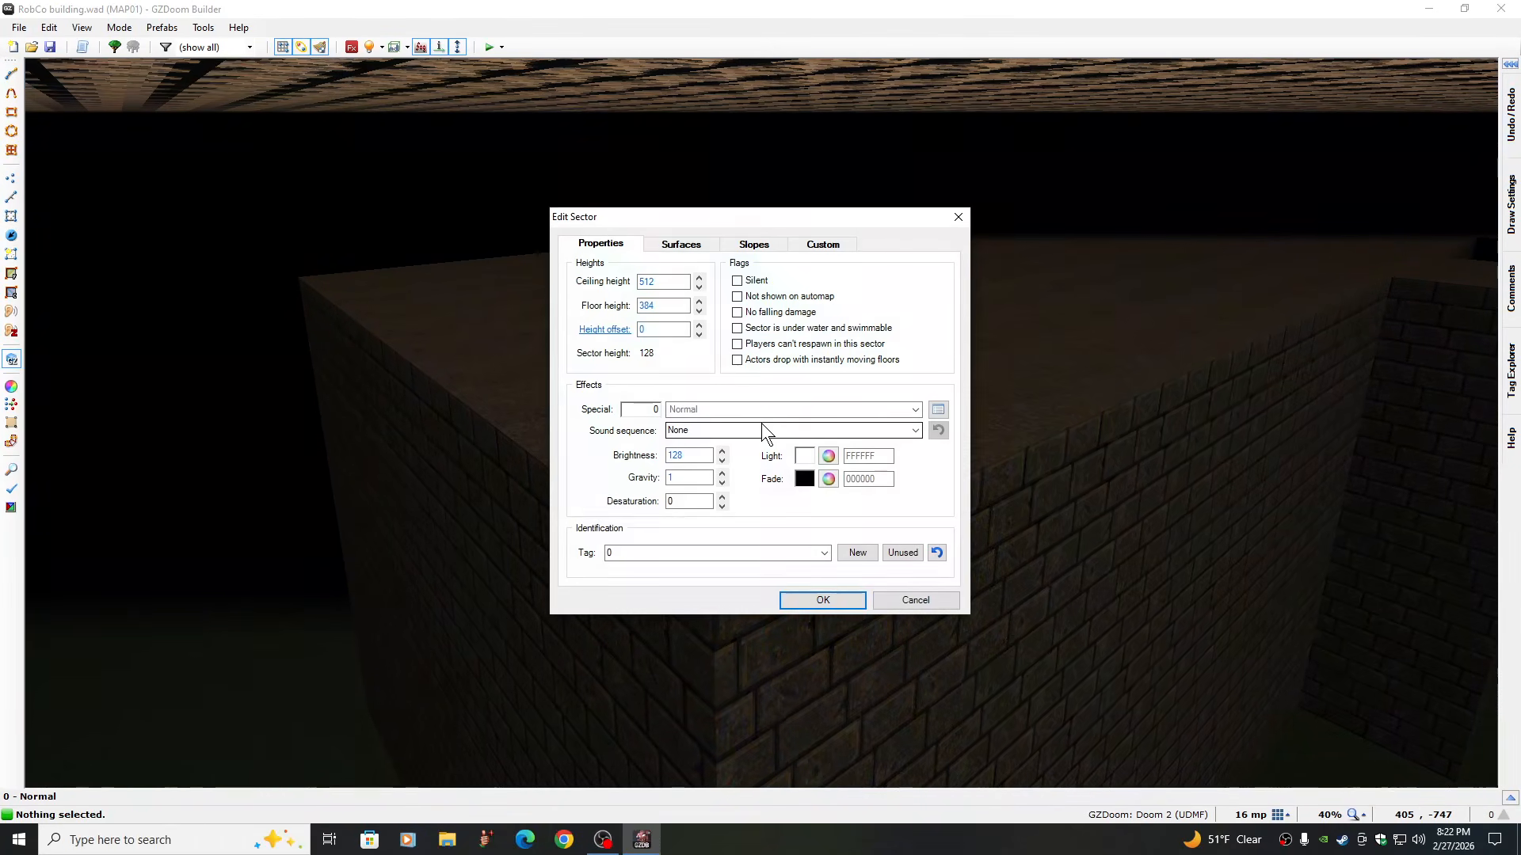
left_click(682, 246)
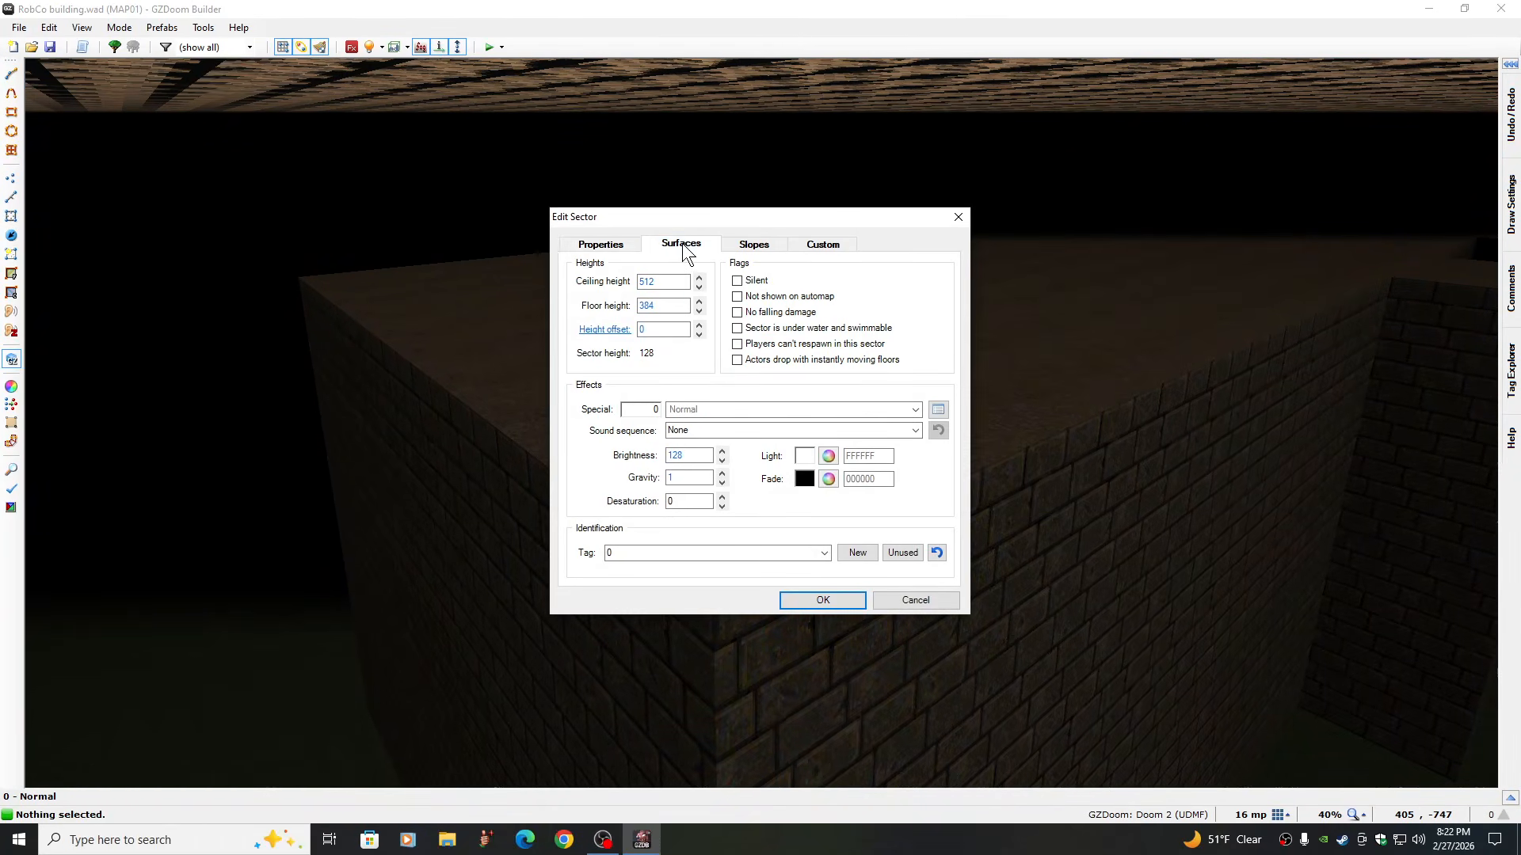
left_click(855, 515)
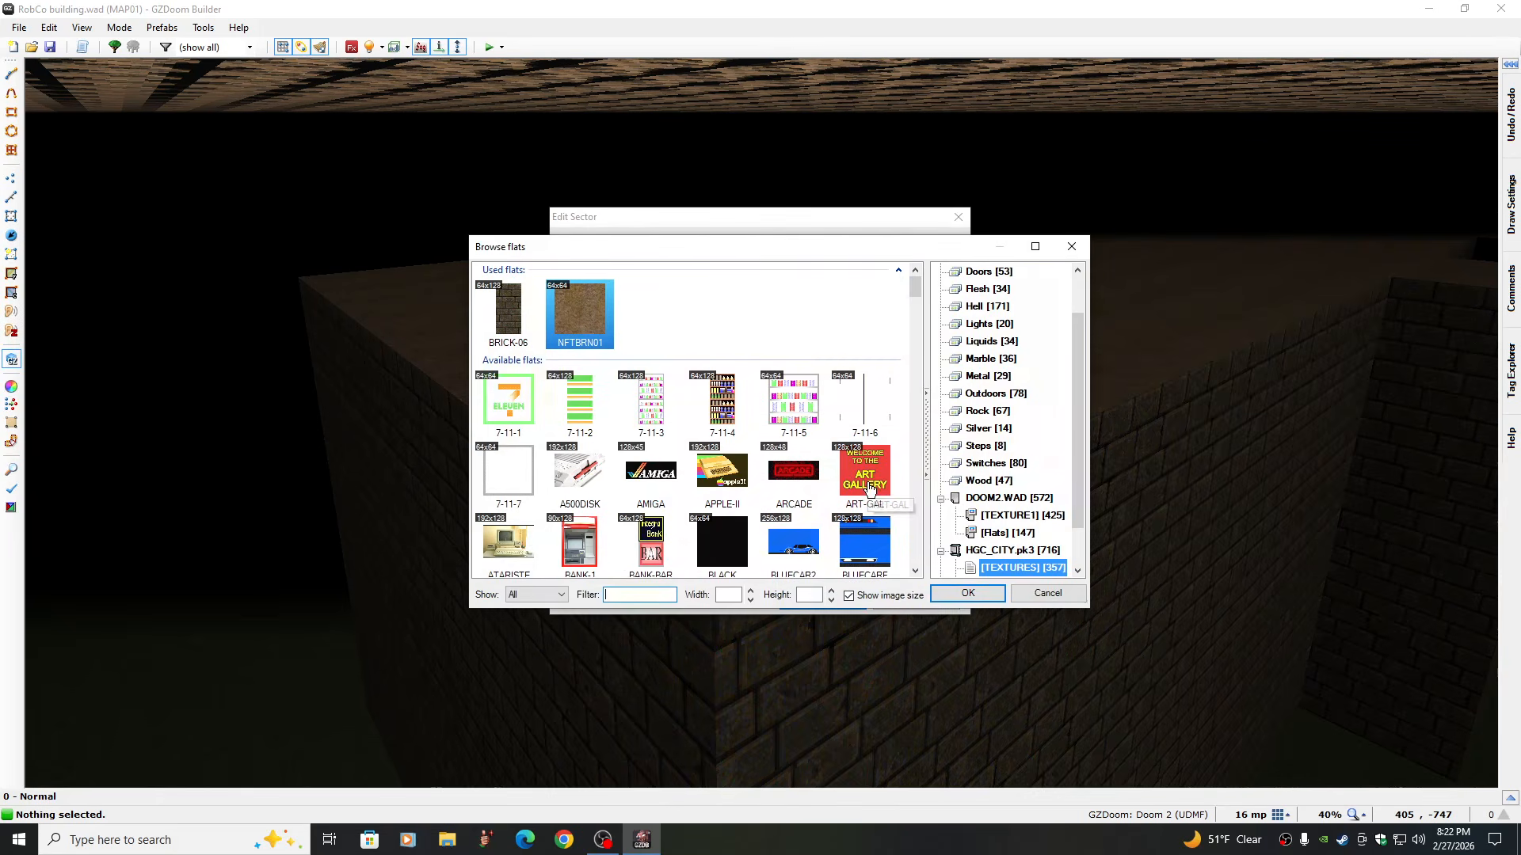
scroll(1076, 548, "down", 1)
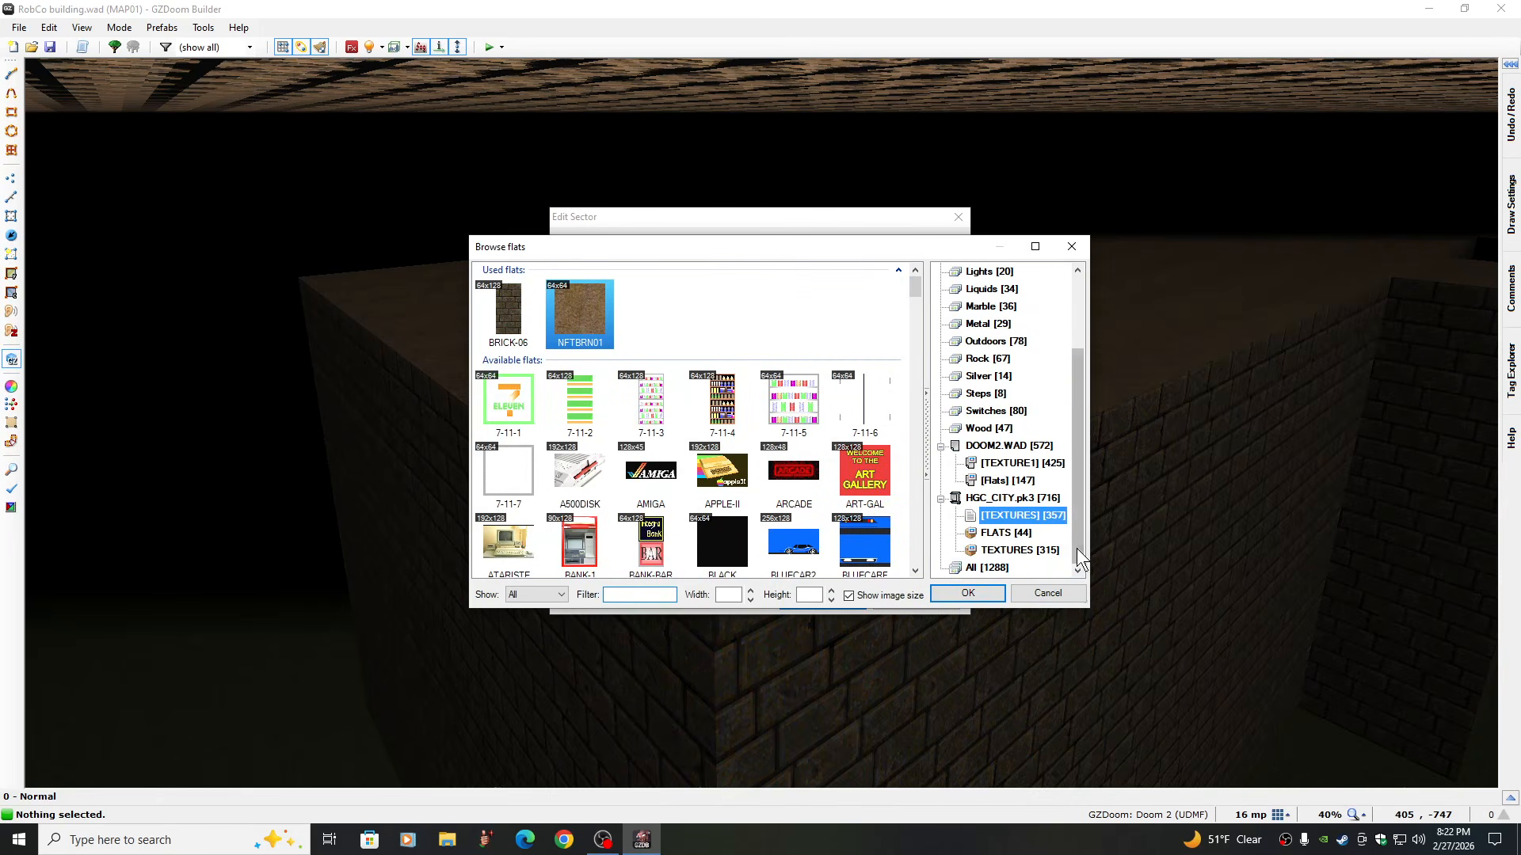
left_click(999, 533)
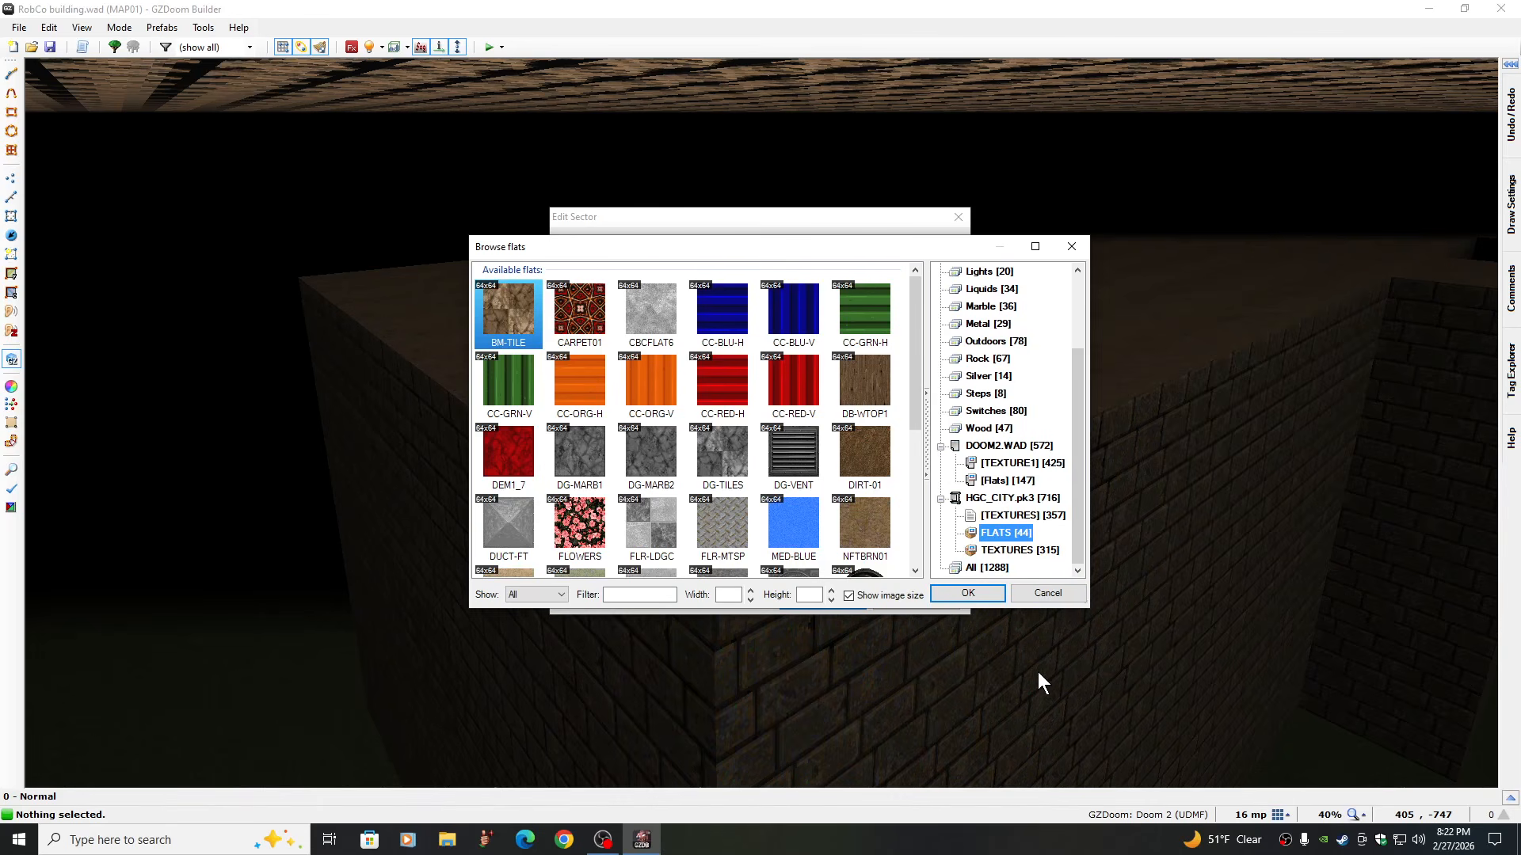
left_click(865, 460)
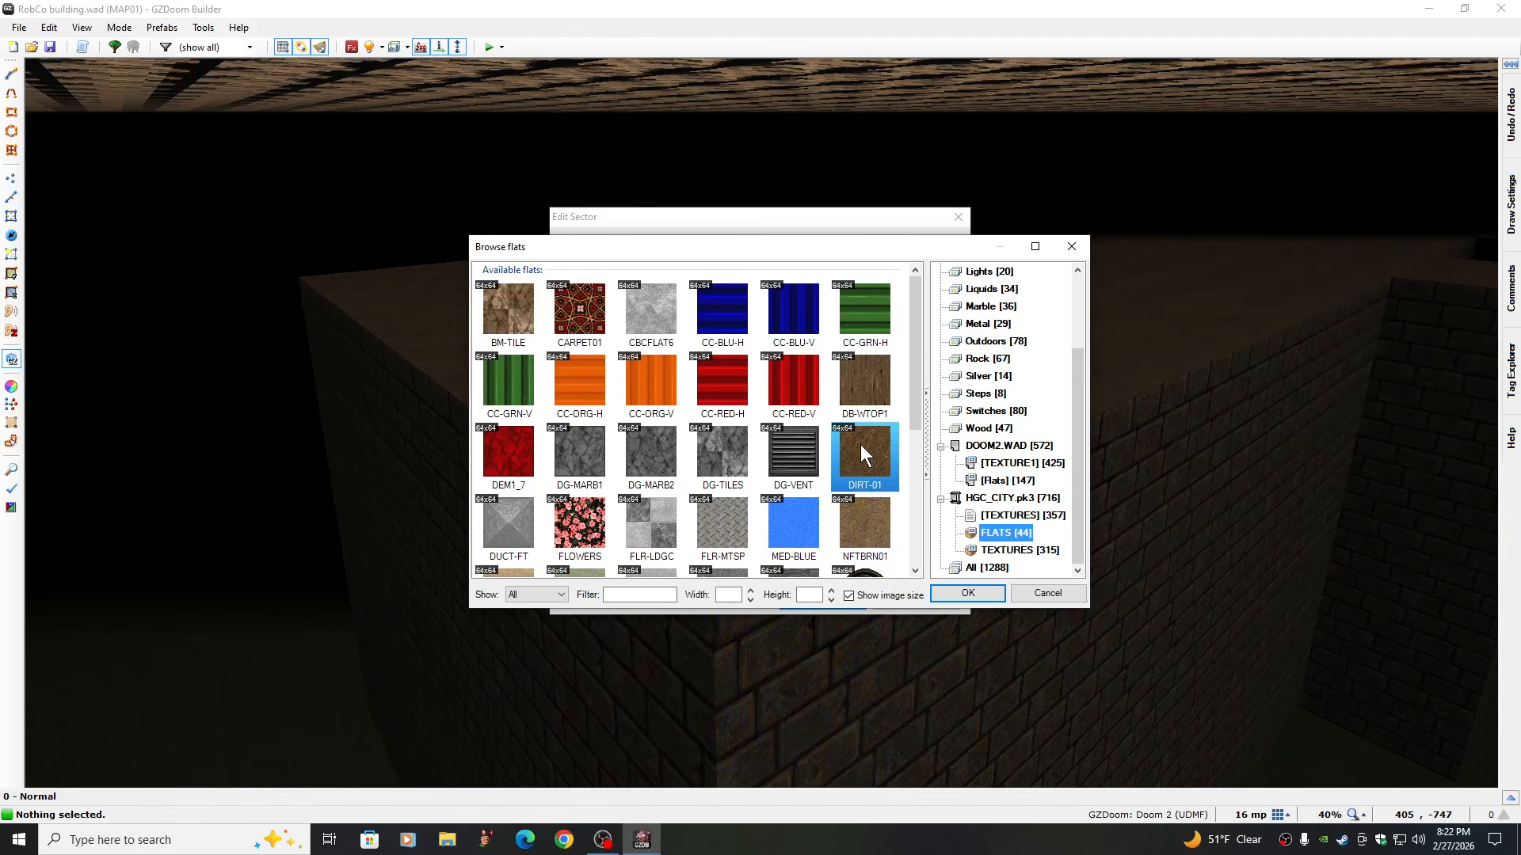
left_click(963, 592)
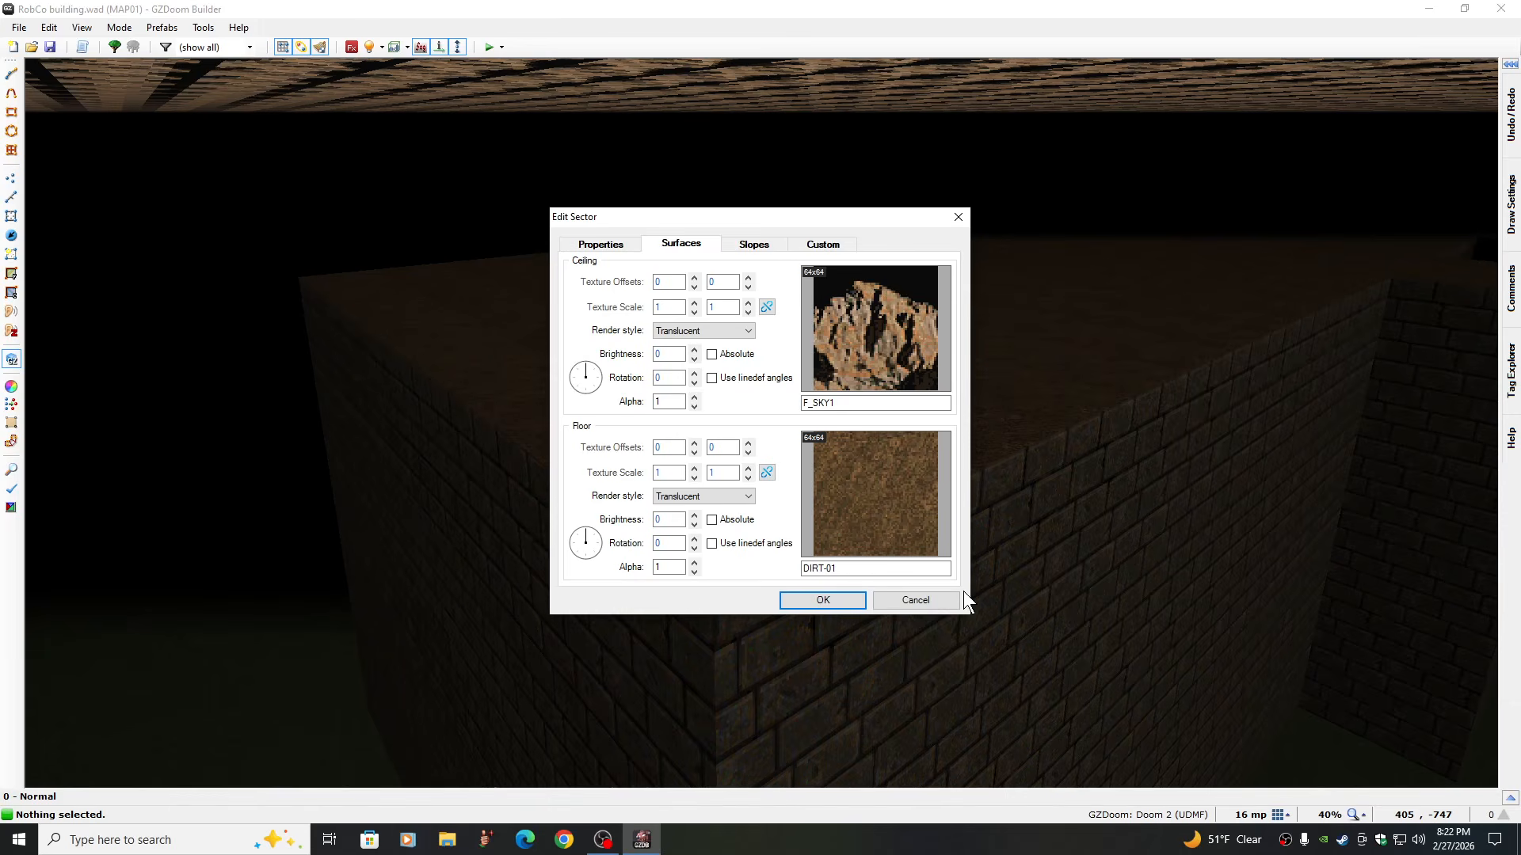
left_click(822, 600)
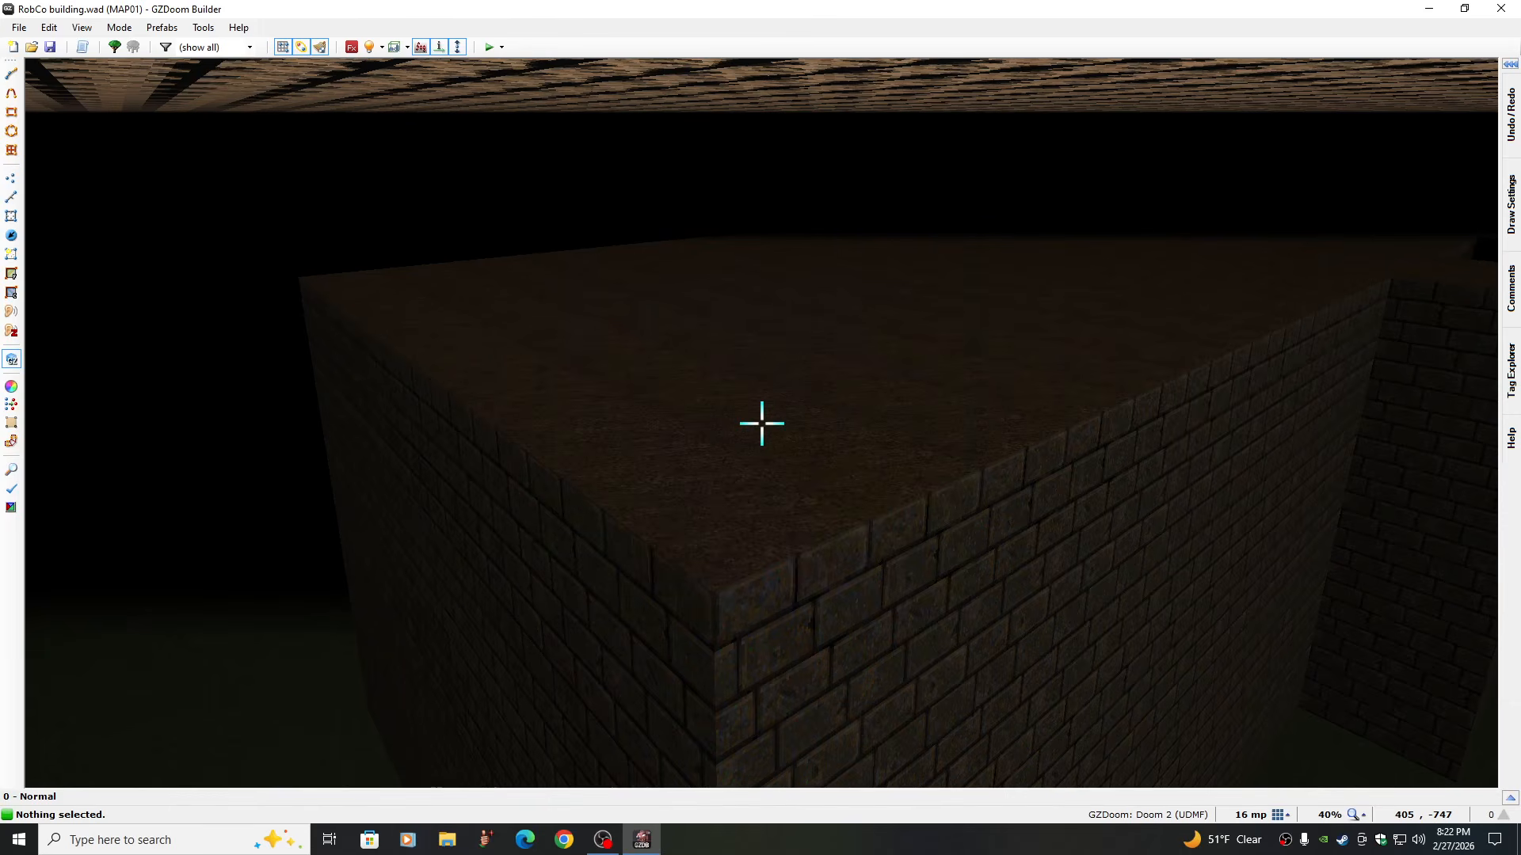
Change the floor texture on top of the raised building block to TN-WTOP1 from the HGC_CITY.pk3 flats
right_click(762, 423)
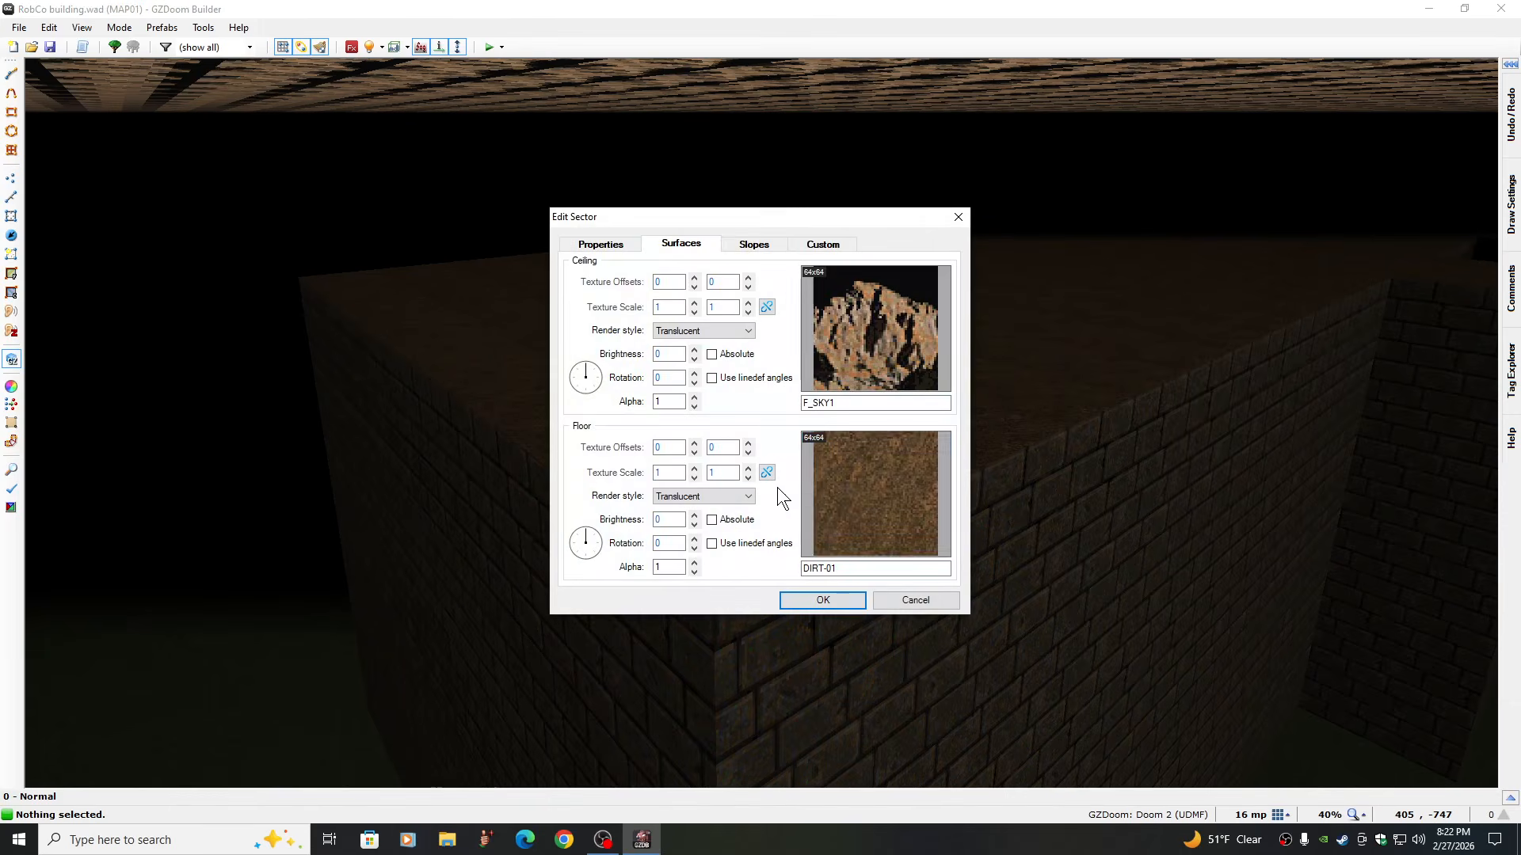
left_click(849, 485)
scroll(1075, 553, "down", 1)
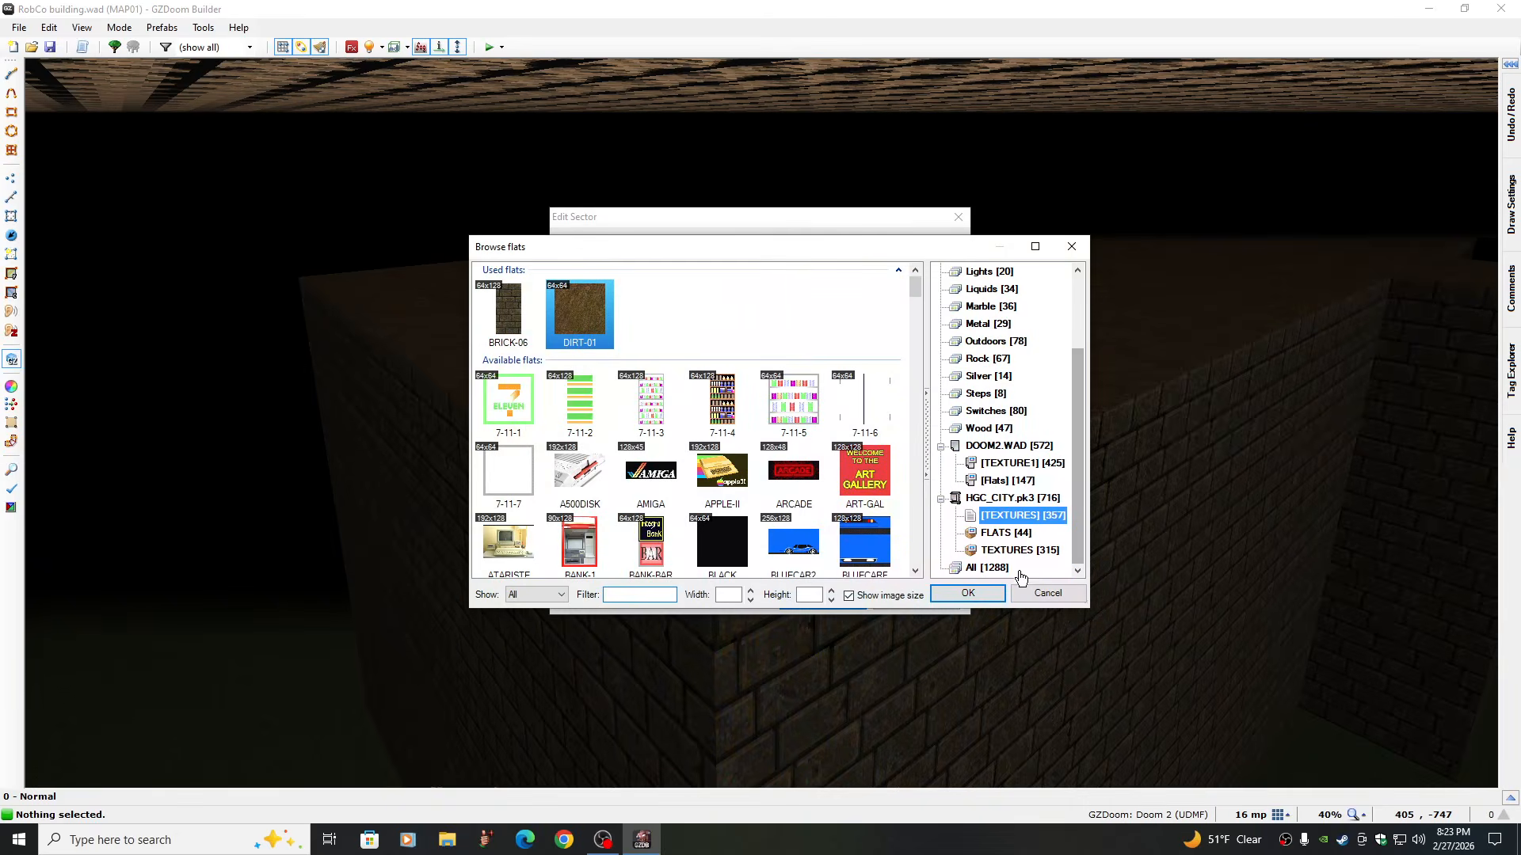
left_click(1004, 533)
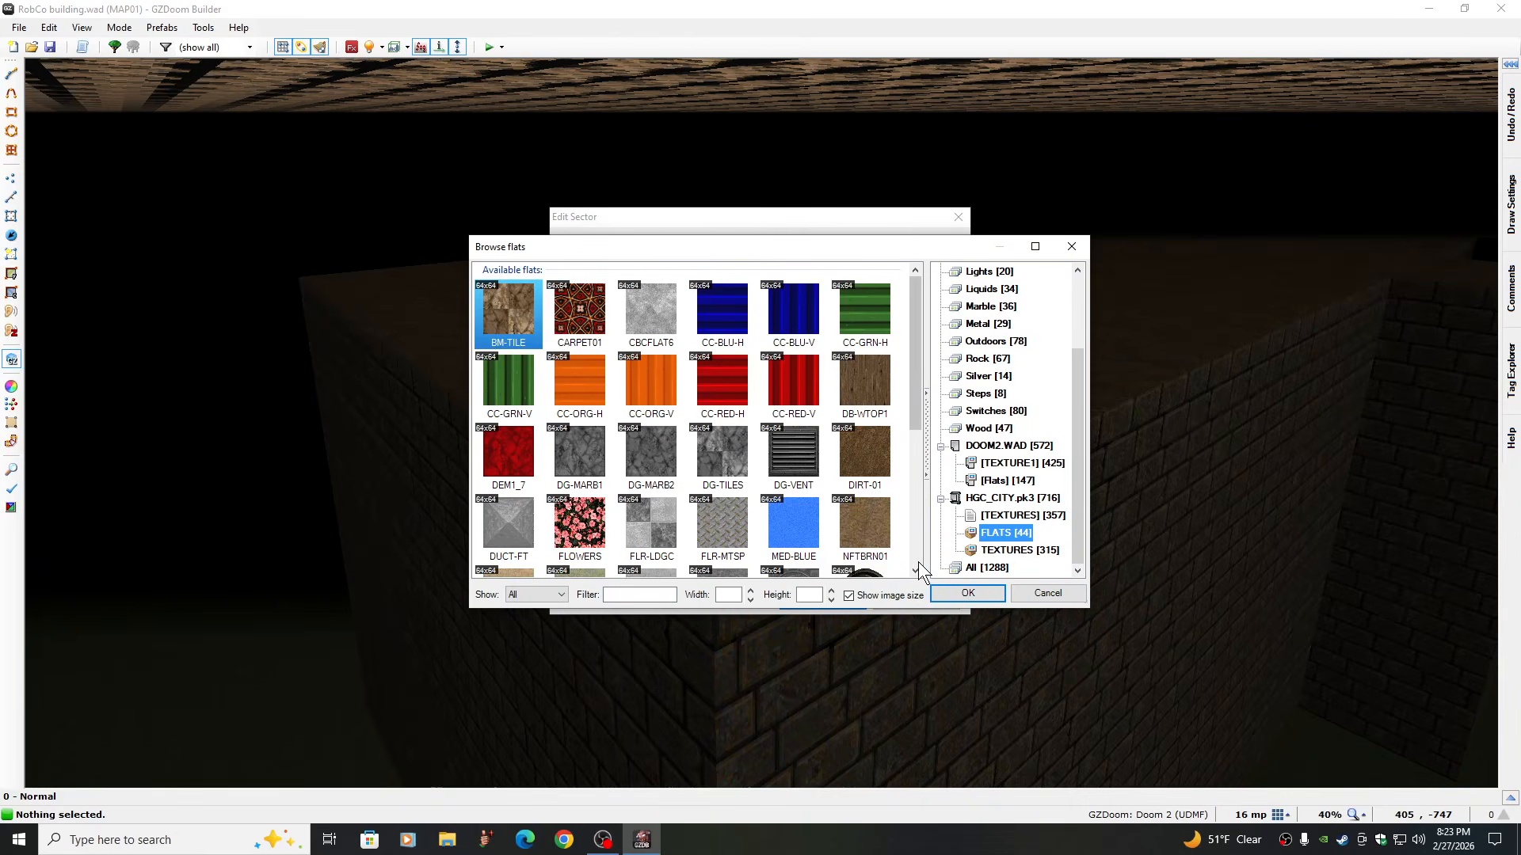
scroll(914, 540, "down", 4)
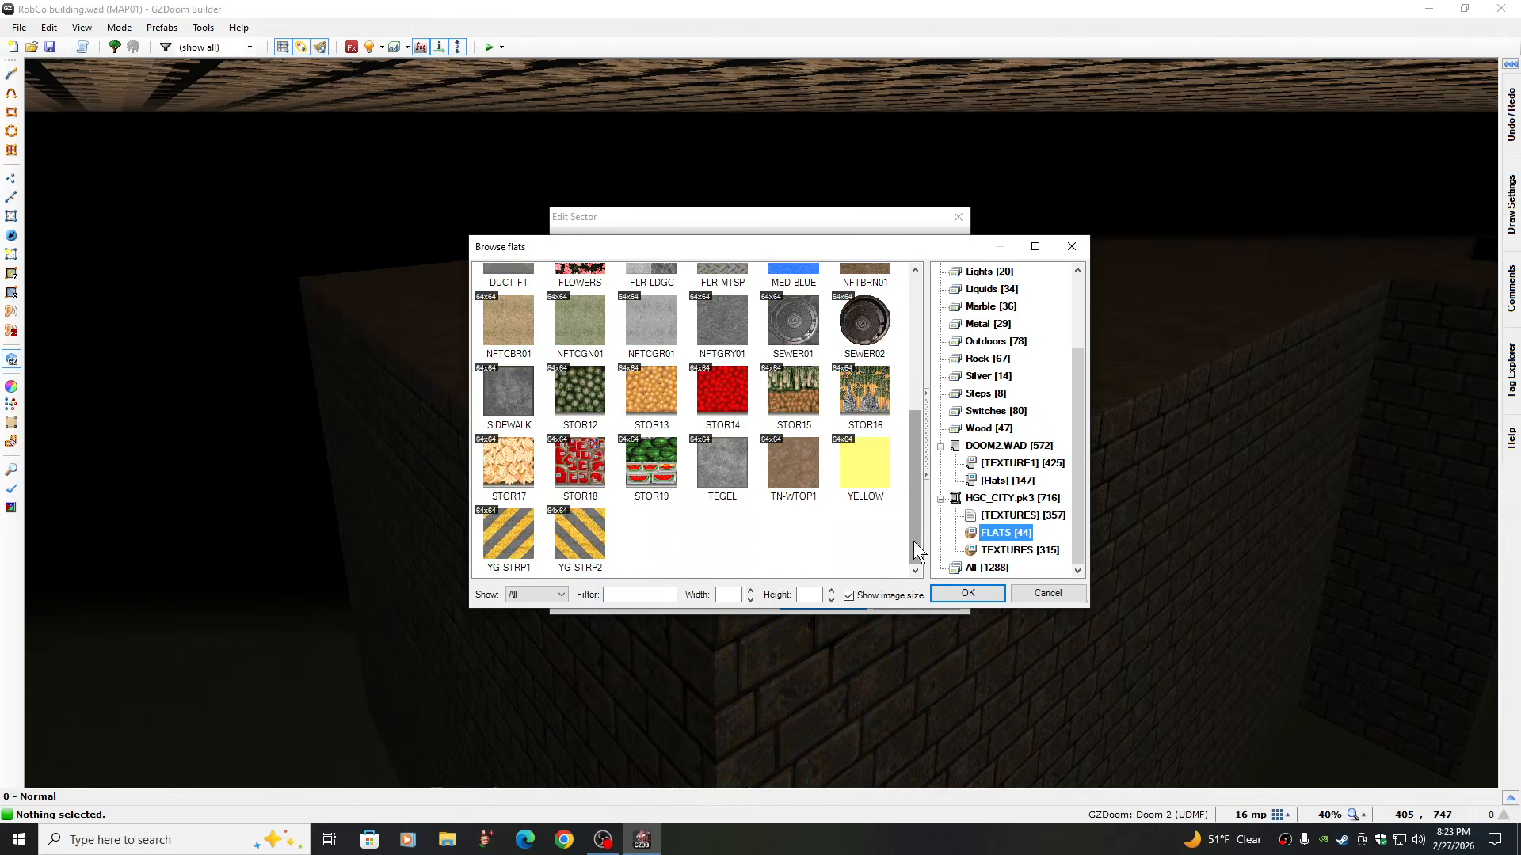
left_click(791, 459)
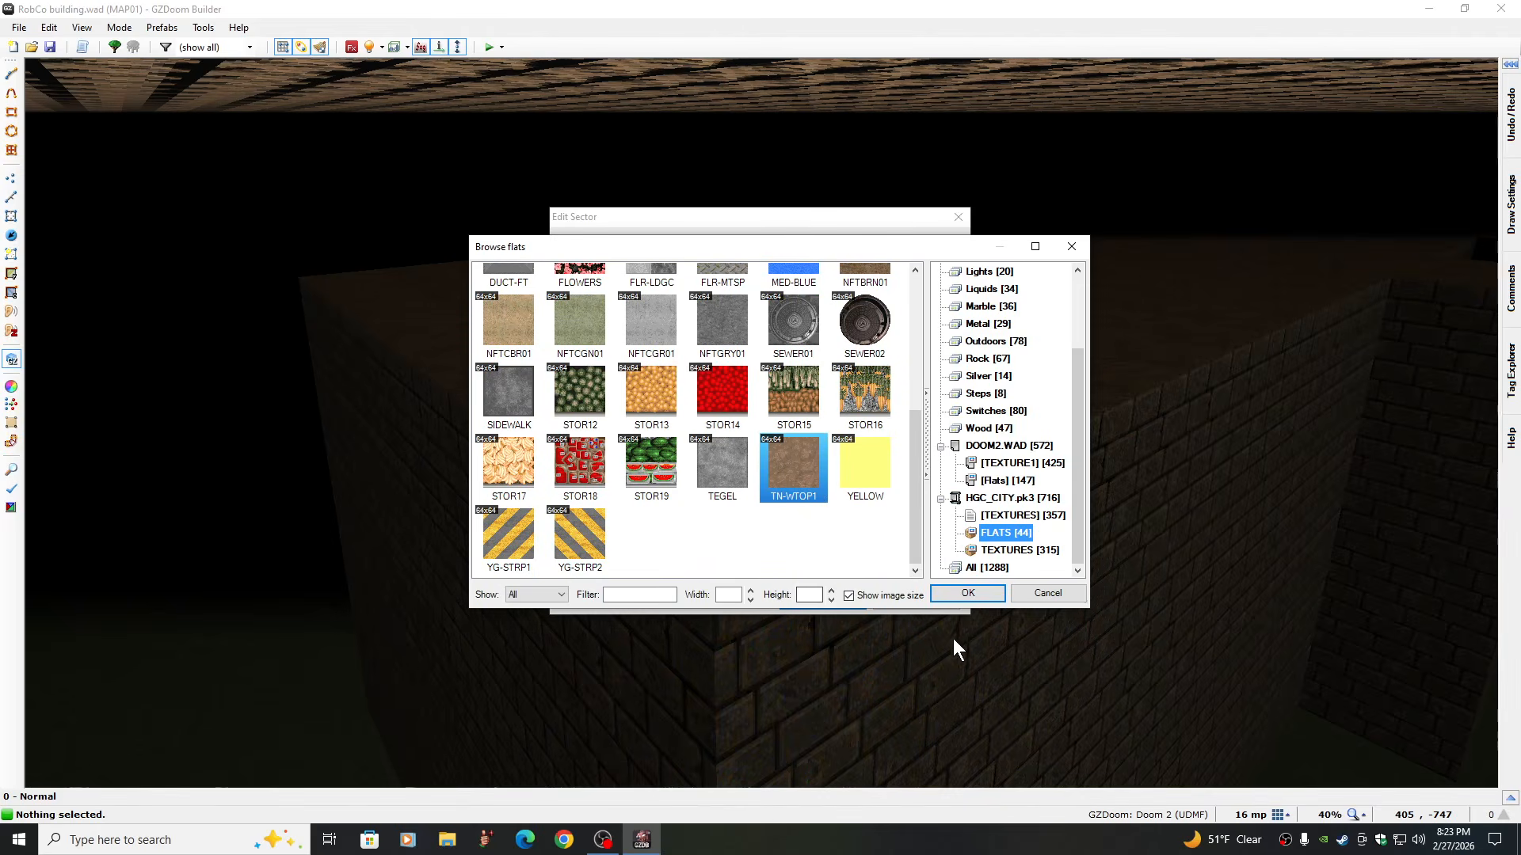
left_click(969, 591)
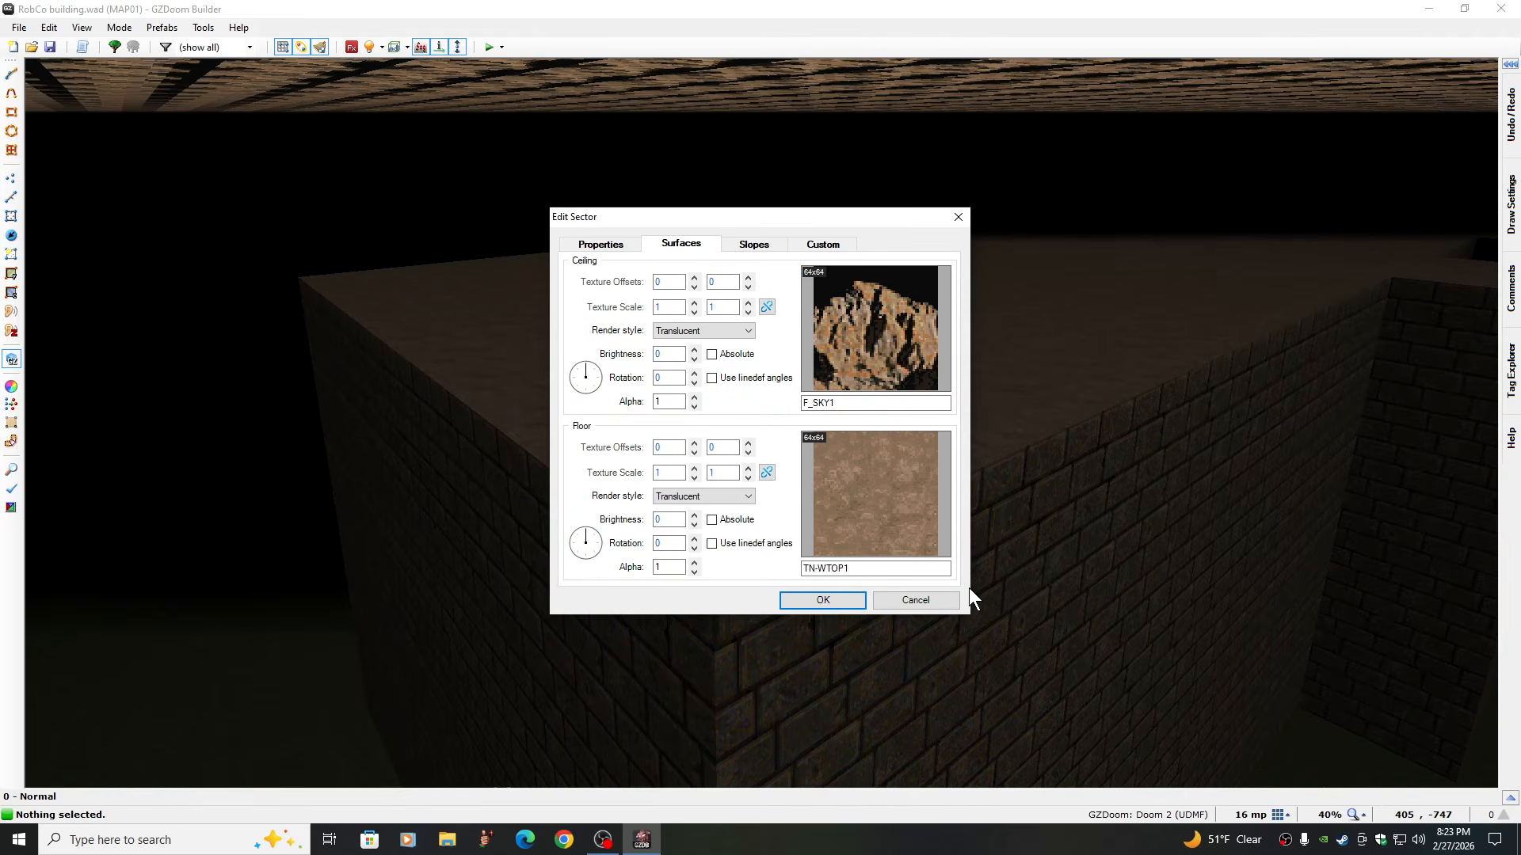
Change the floor texture on top of the raised building block to CEIL5_2 from the DOOM2.WAD flats
left_click(868, 498)
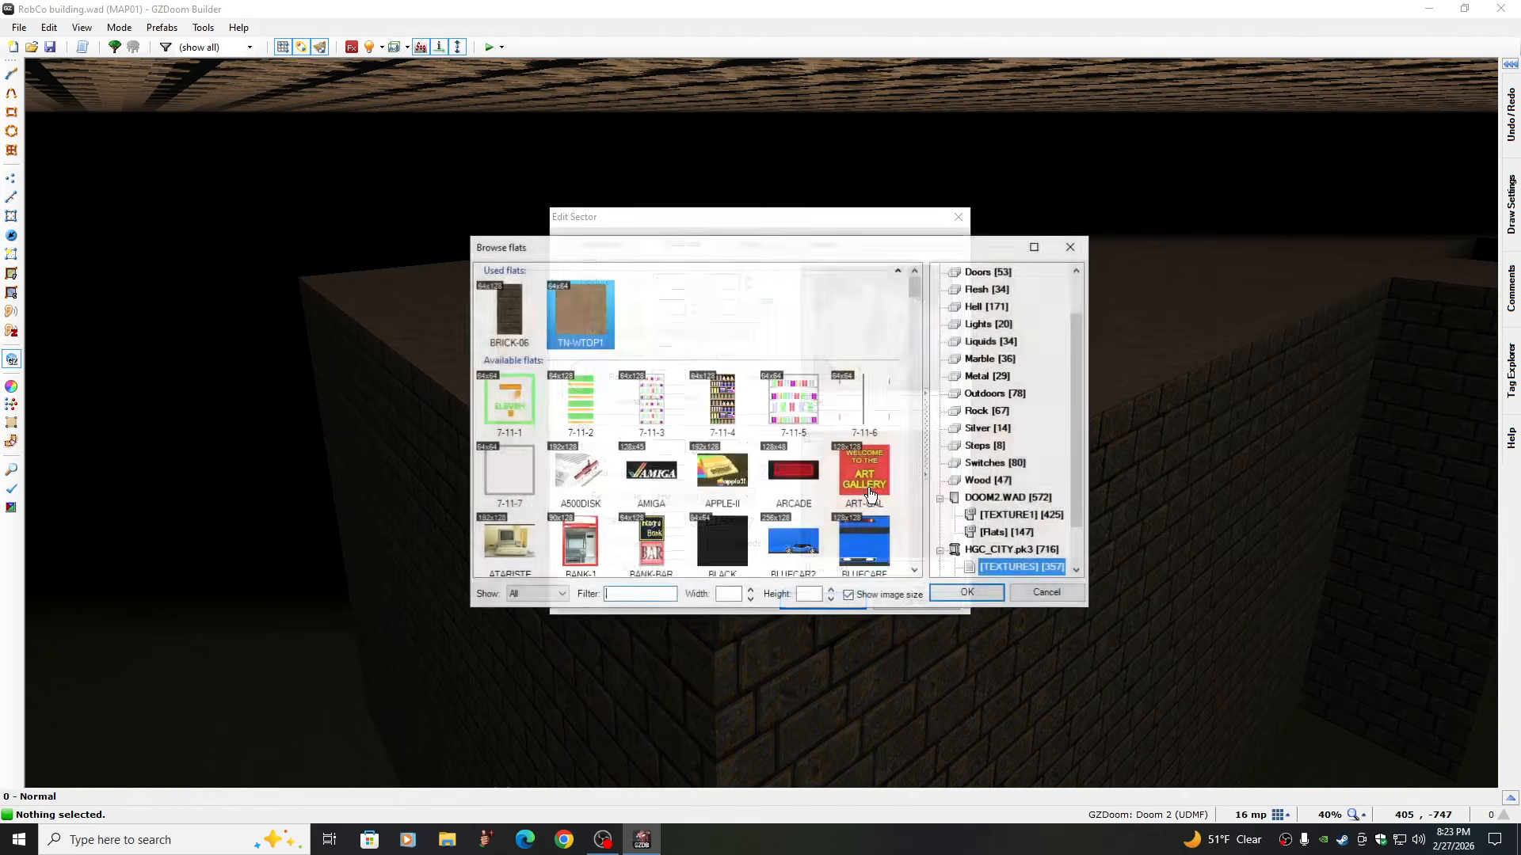
left_click(990, 534)
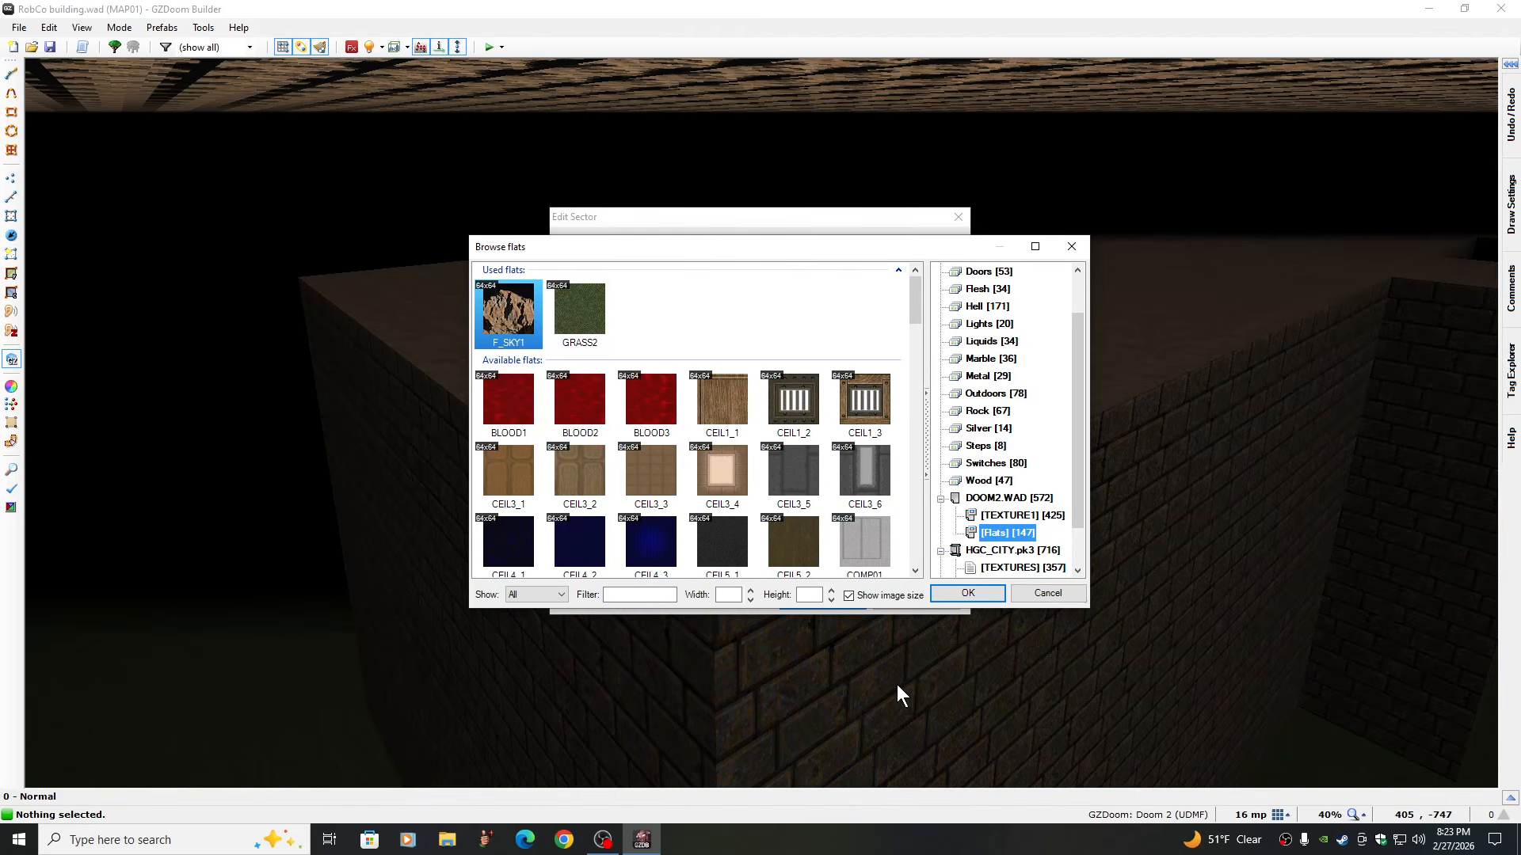
left_click(796, 547)
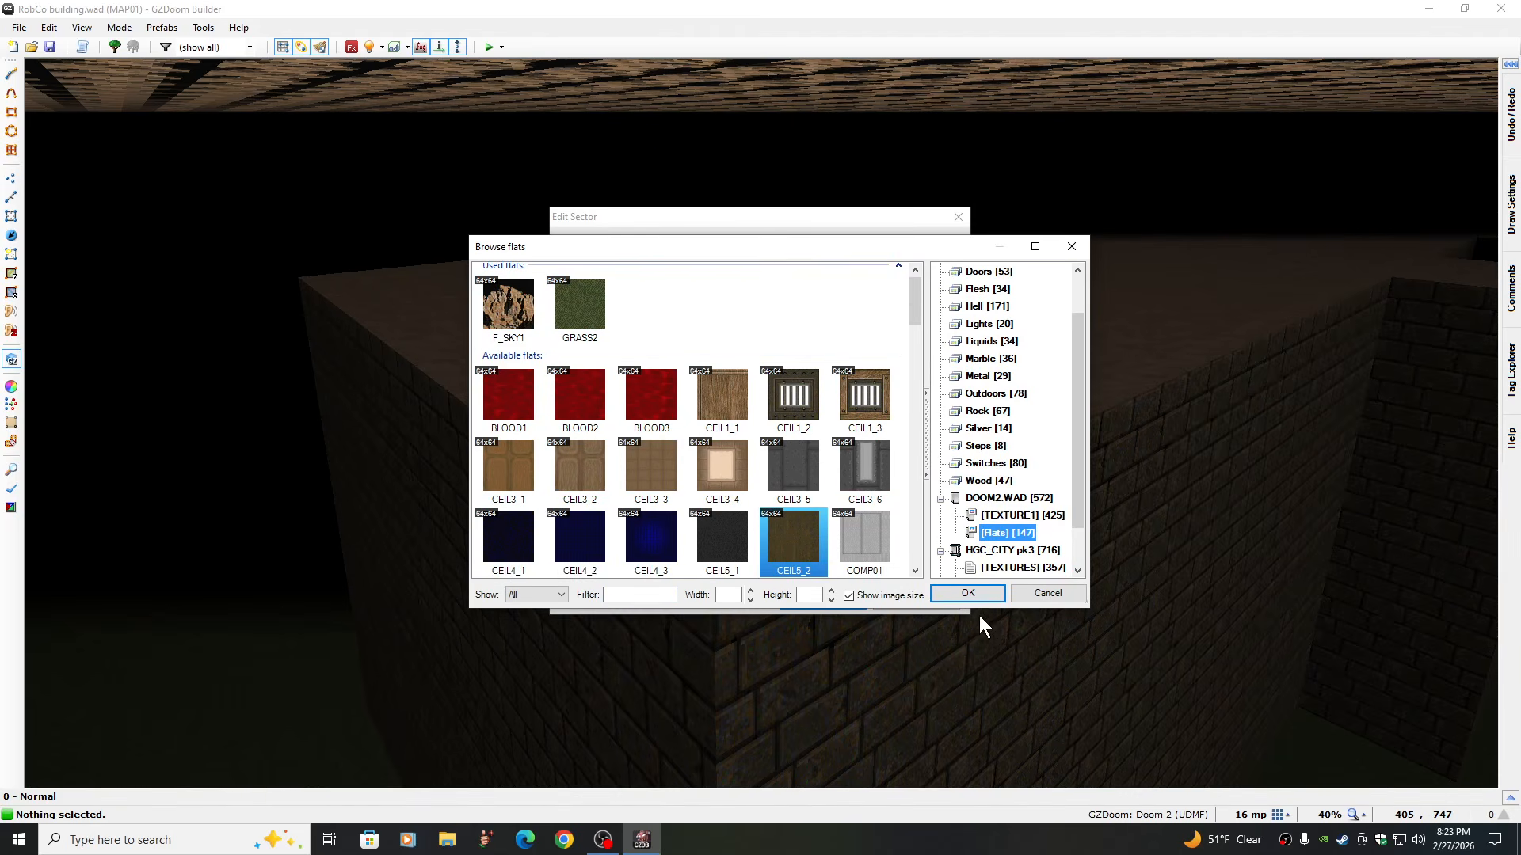
left_click(967, 592)
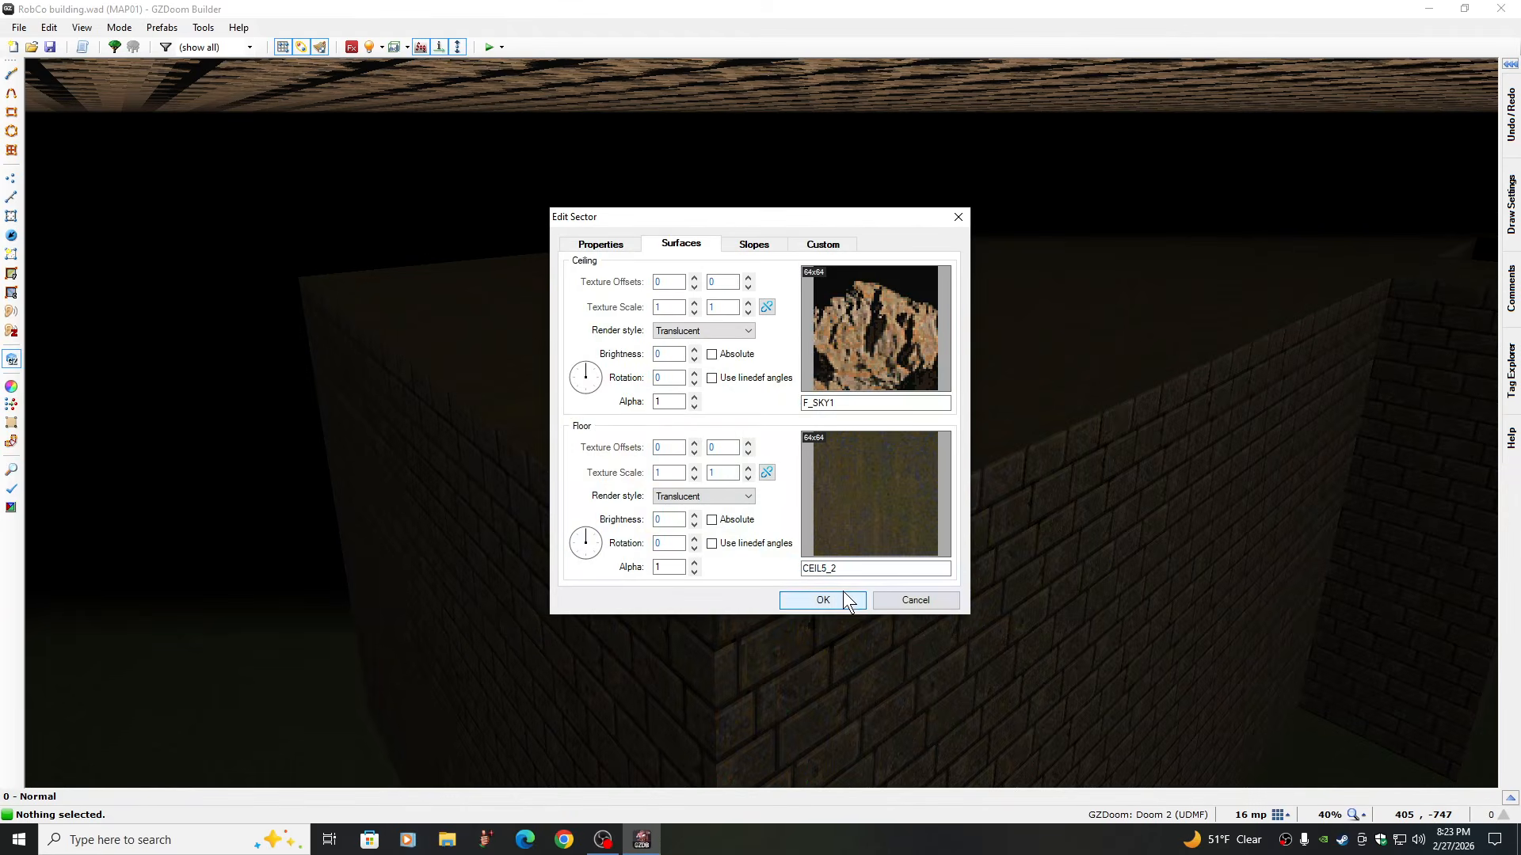
left_click(841, 600)
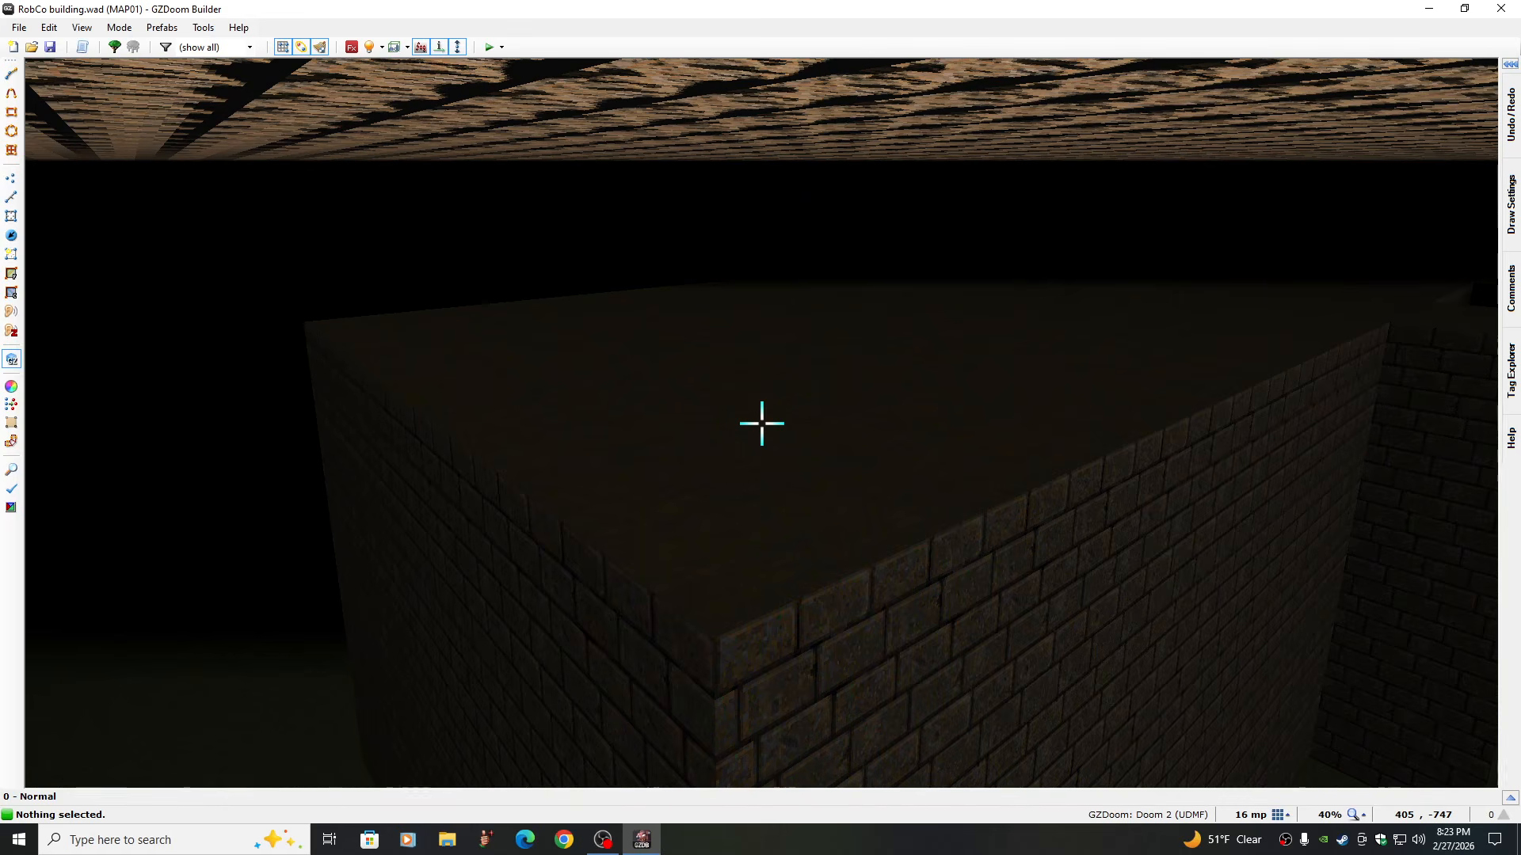
Return to the 2D map and lower the building sector's floor height slightly in its sector properties
key("q")
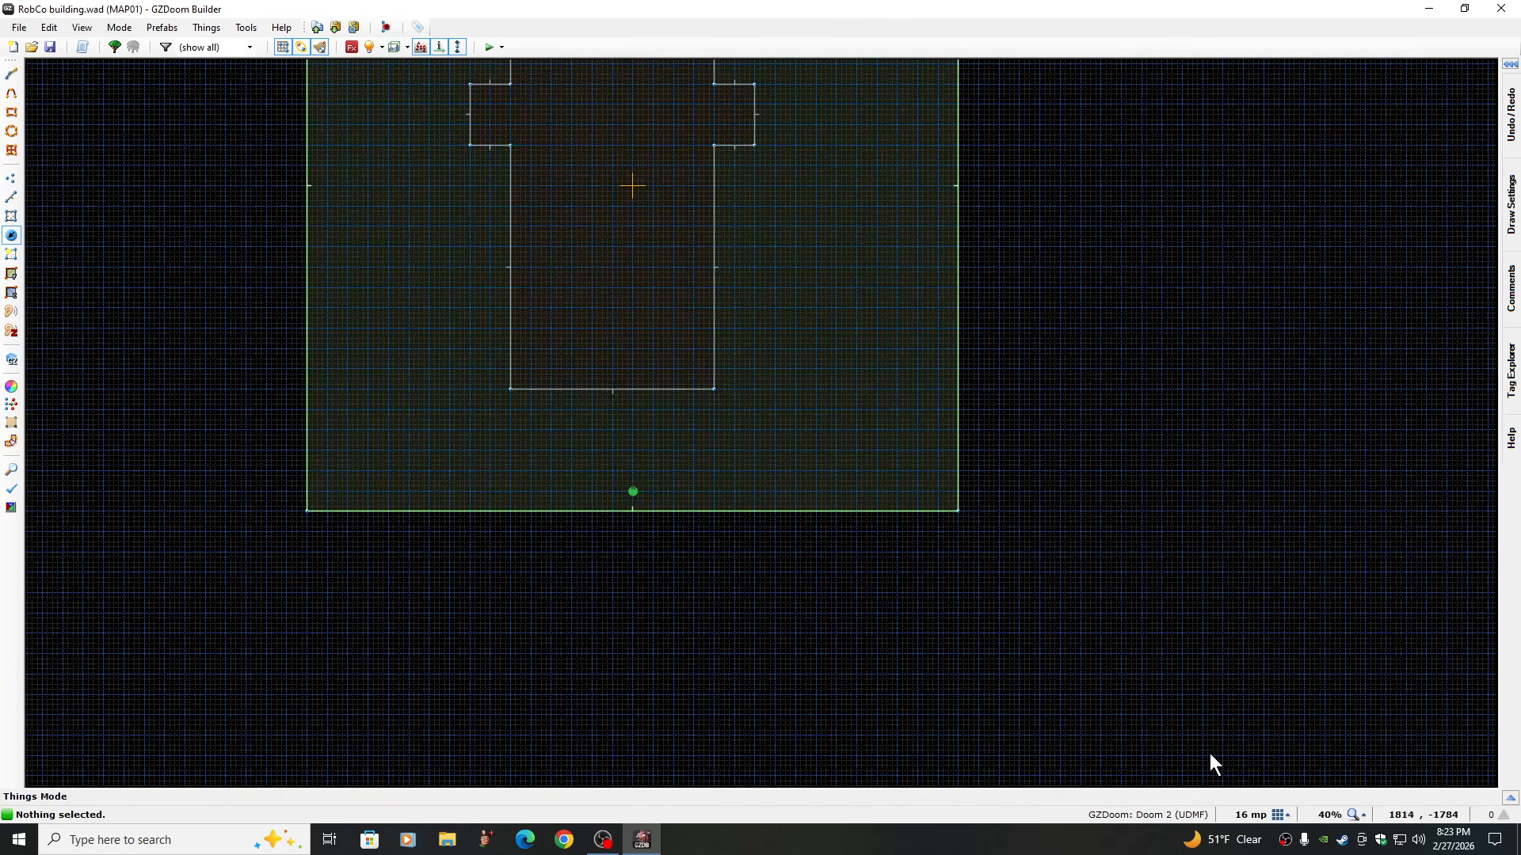
left_click(1364, 816)
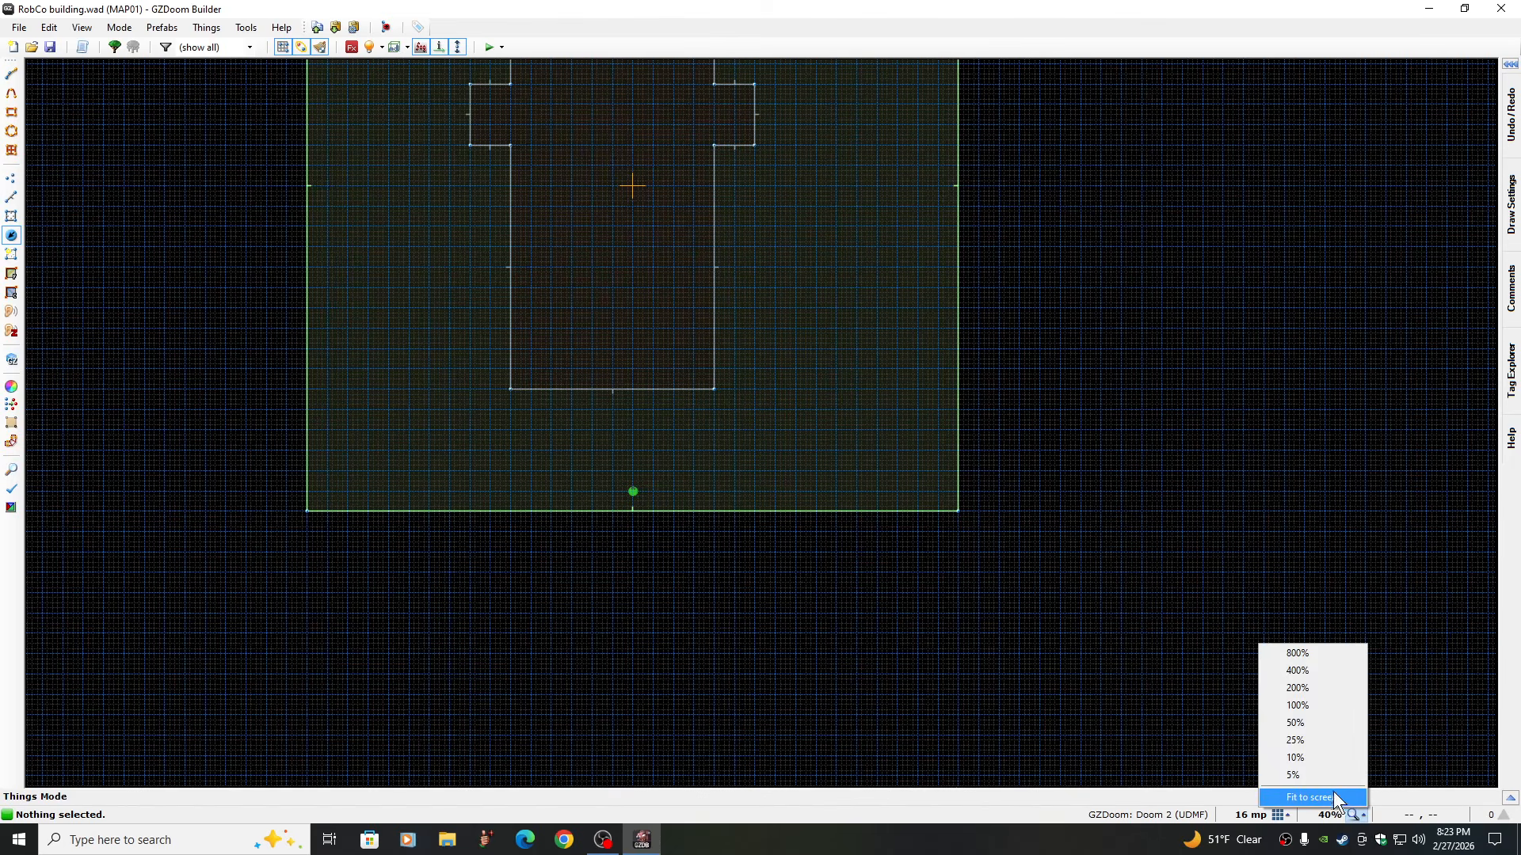
left_click(1315, 800)
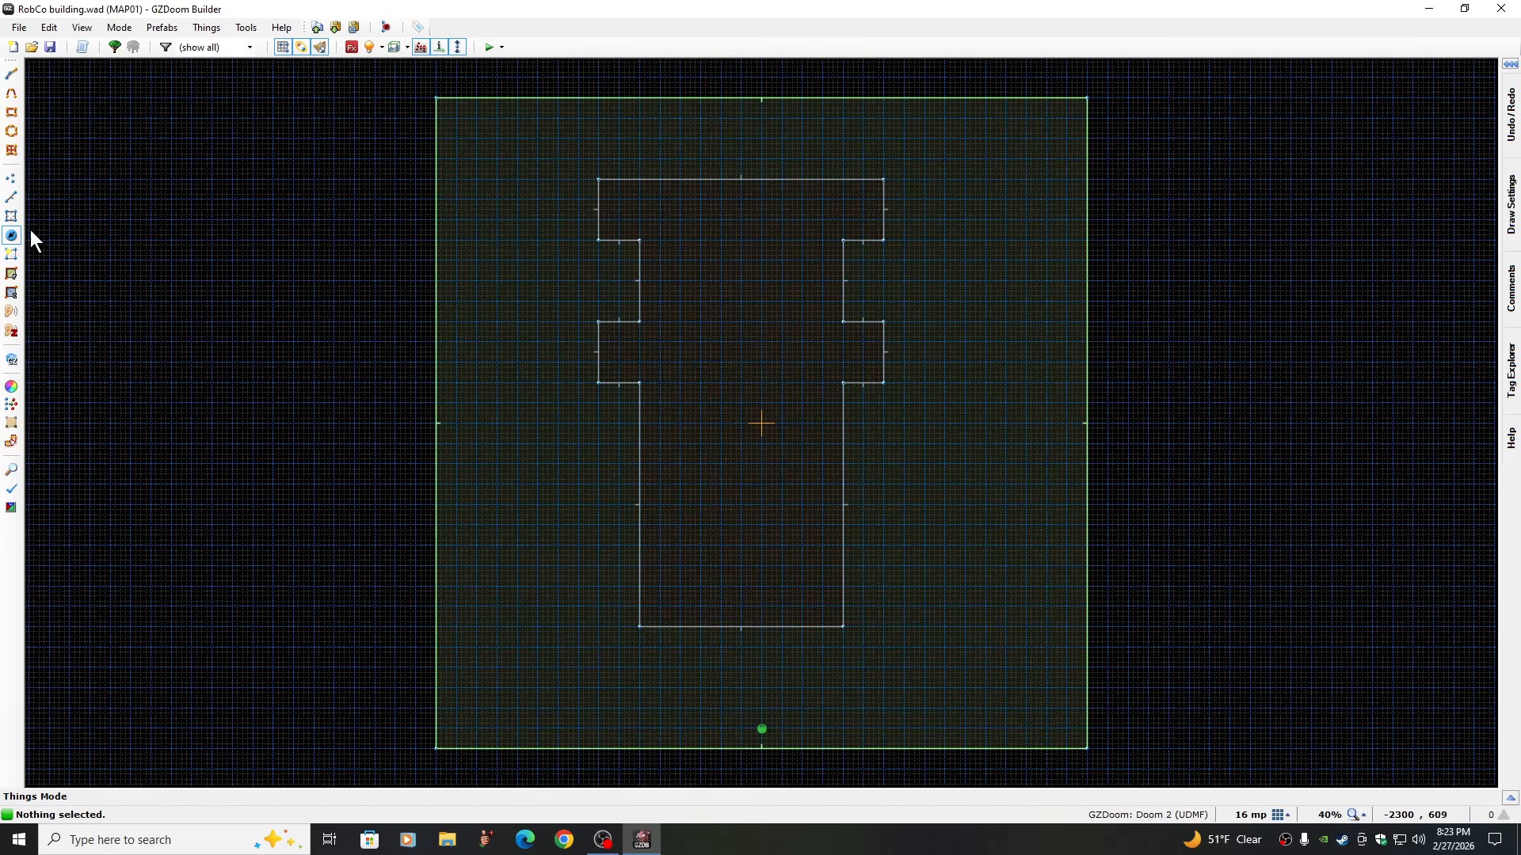
left_click(11, 216)
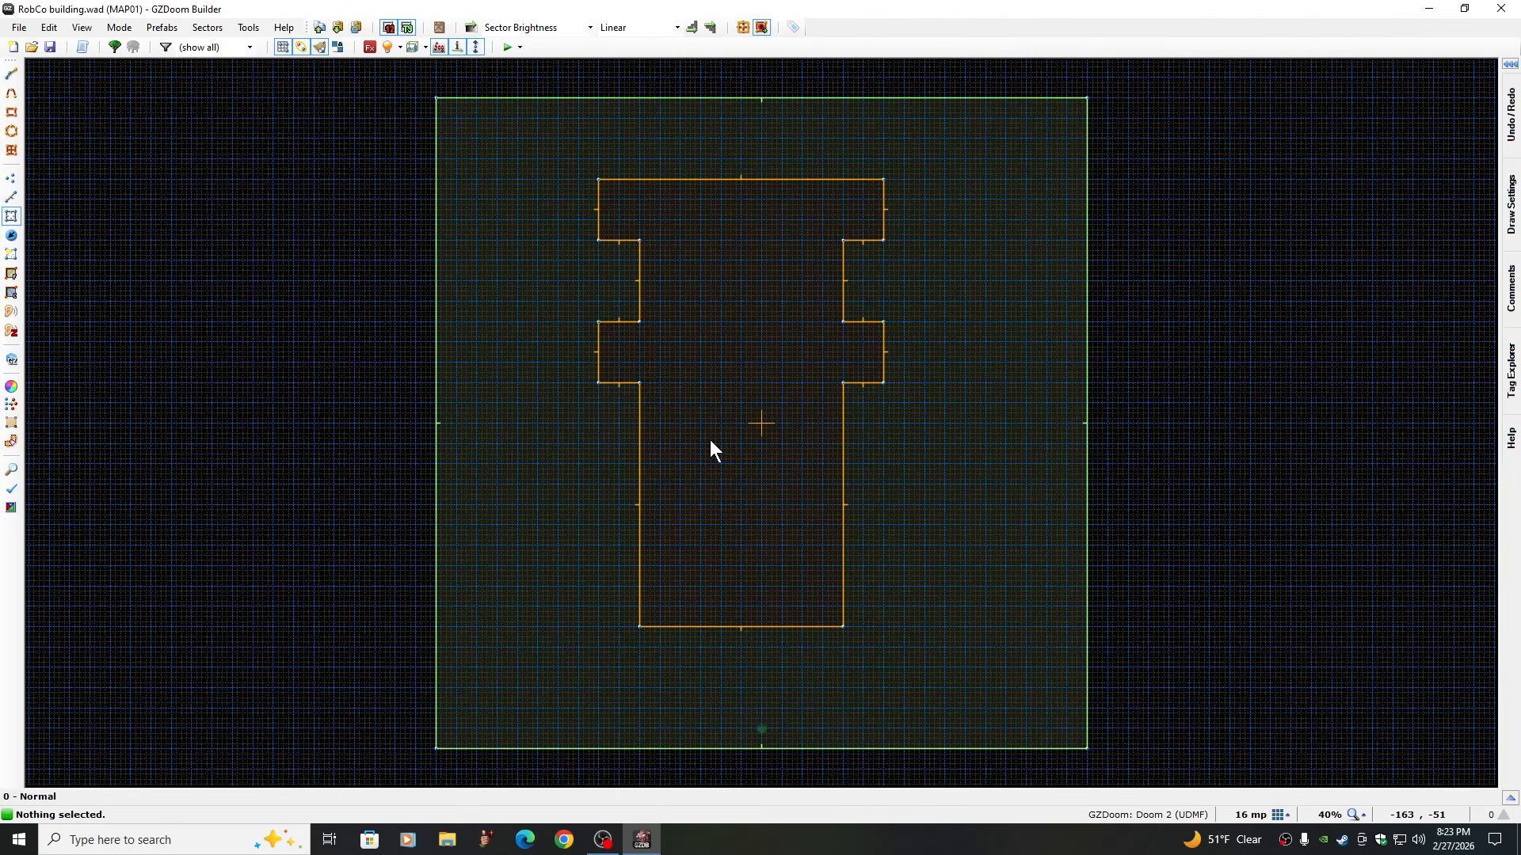
right_click(726, 455)
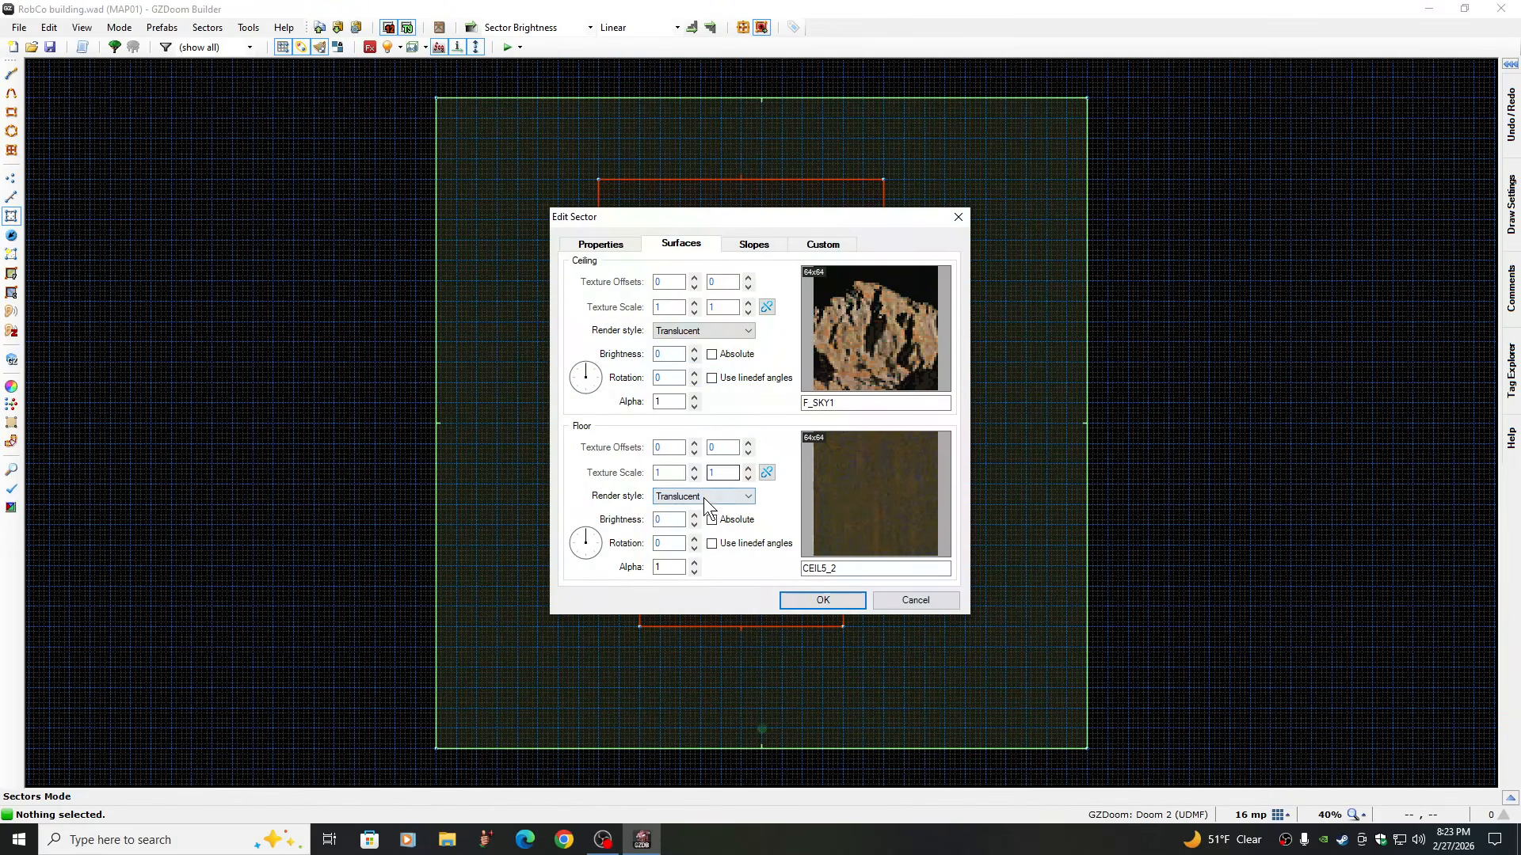
left_click(609, 246)
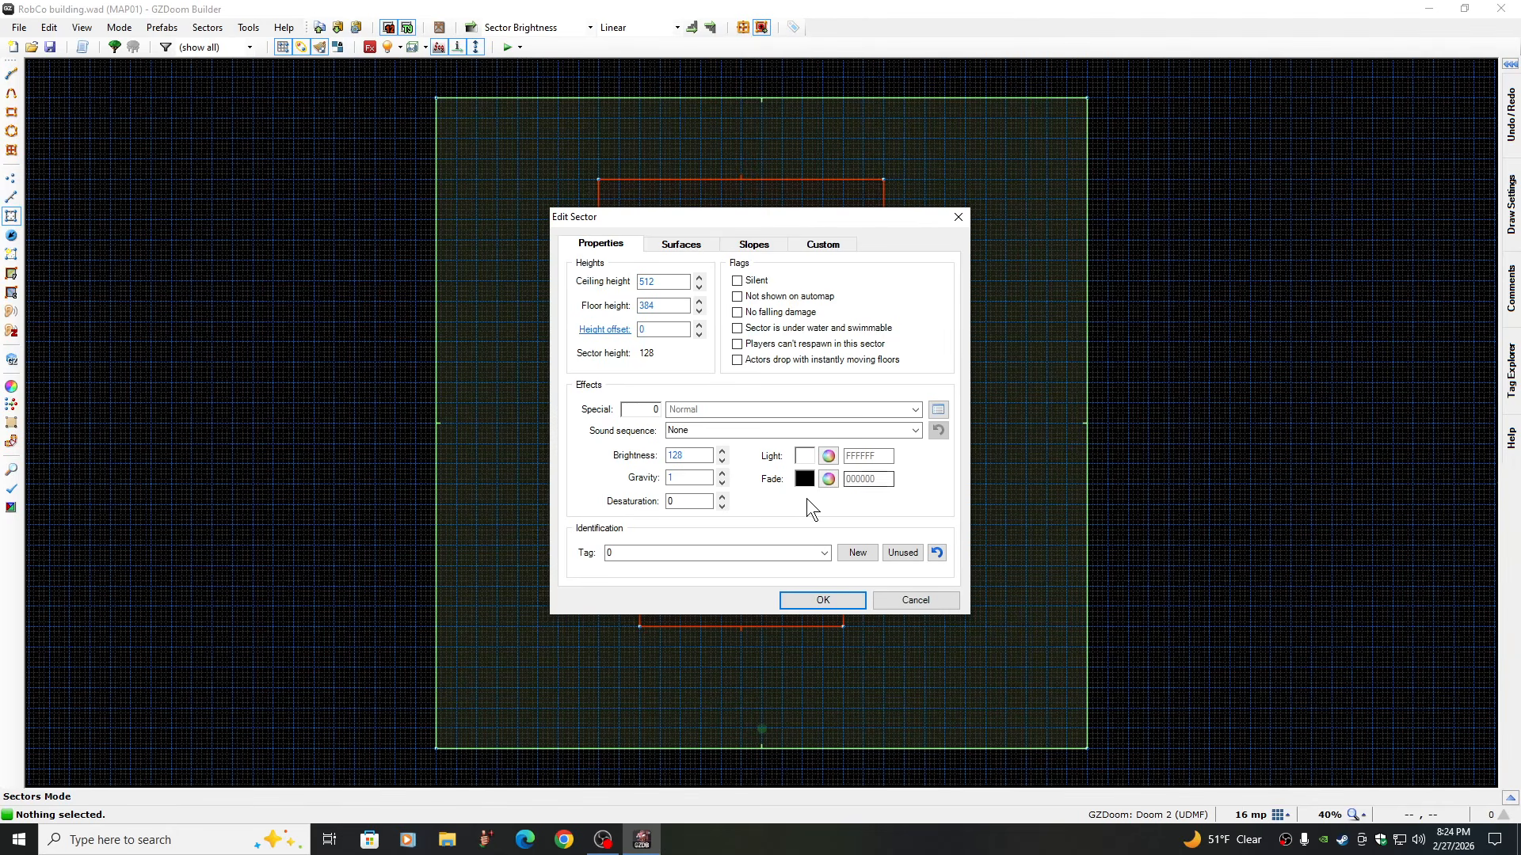
left_click(699, 311)
left_click(823, 600)
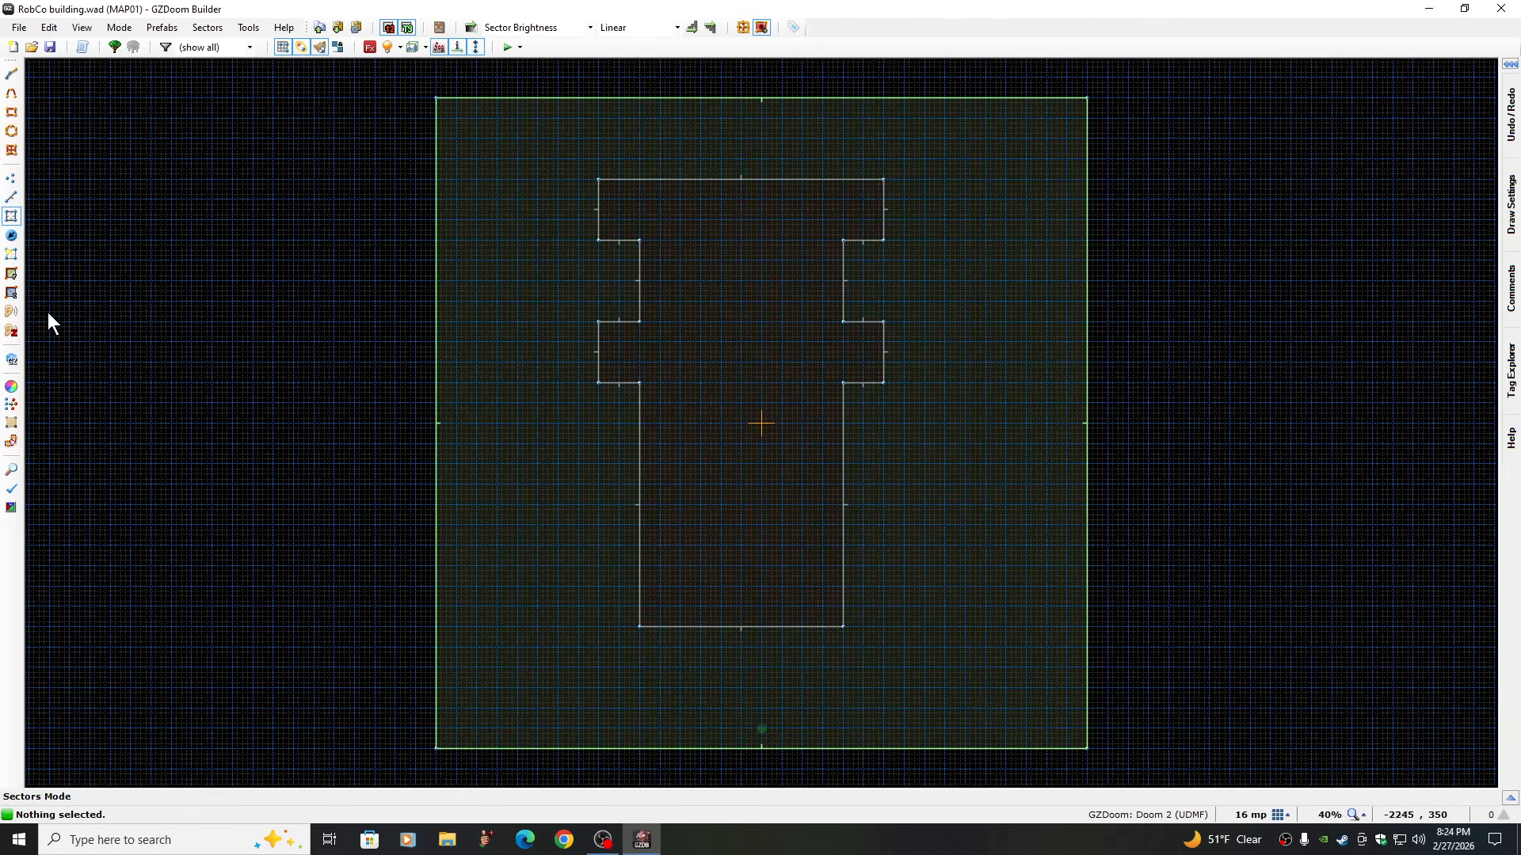
Examine the building's brick exterior in the 3D view and its full outline in the 2D map
left_click(12, 254)
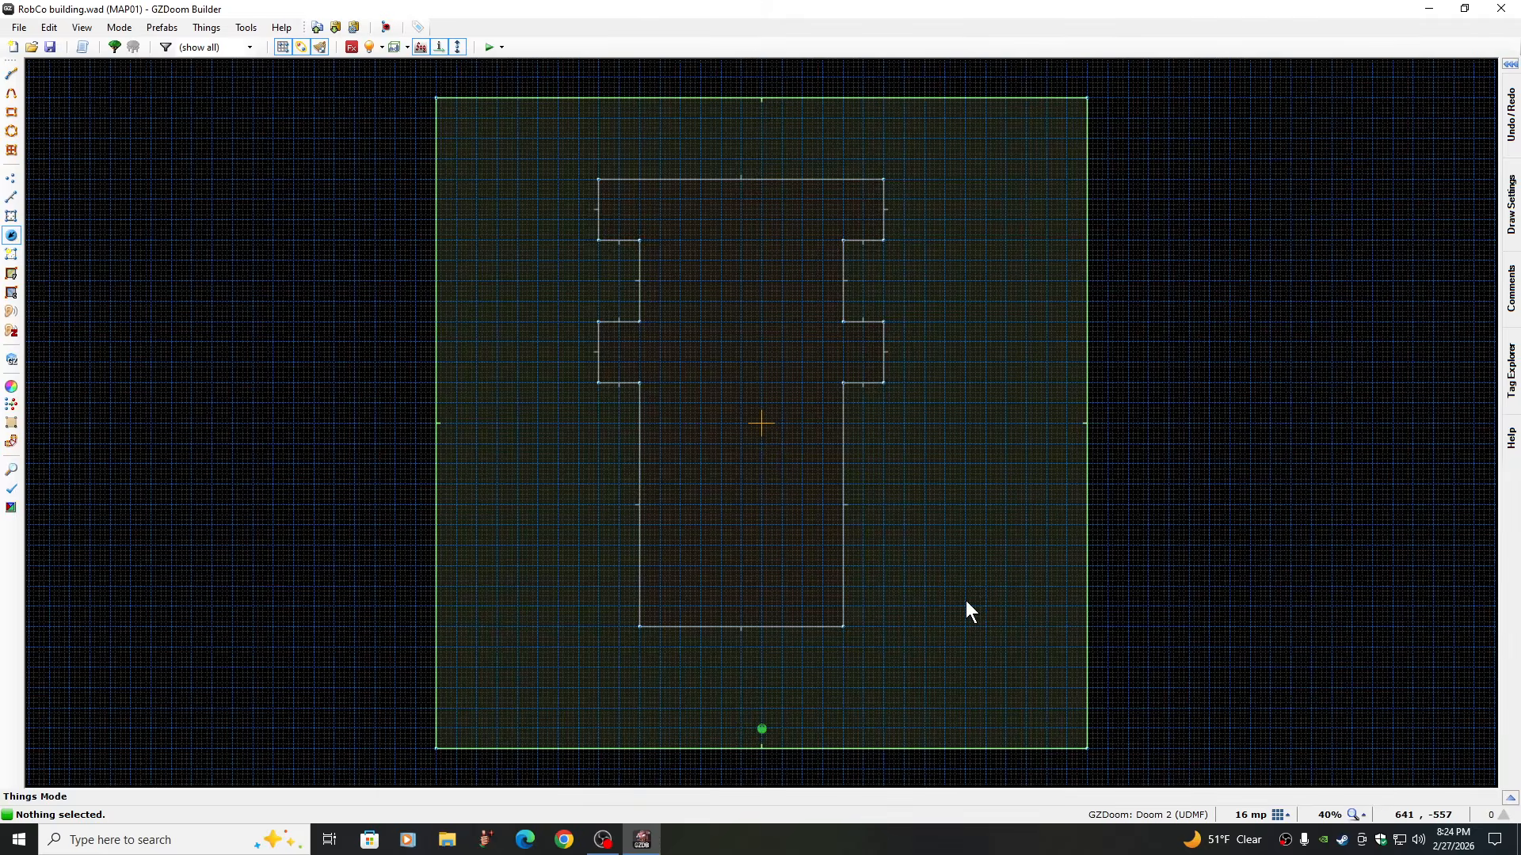
key("w")
key("e")
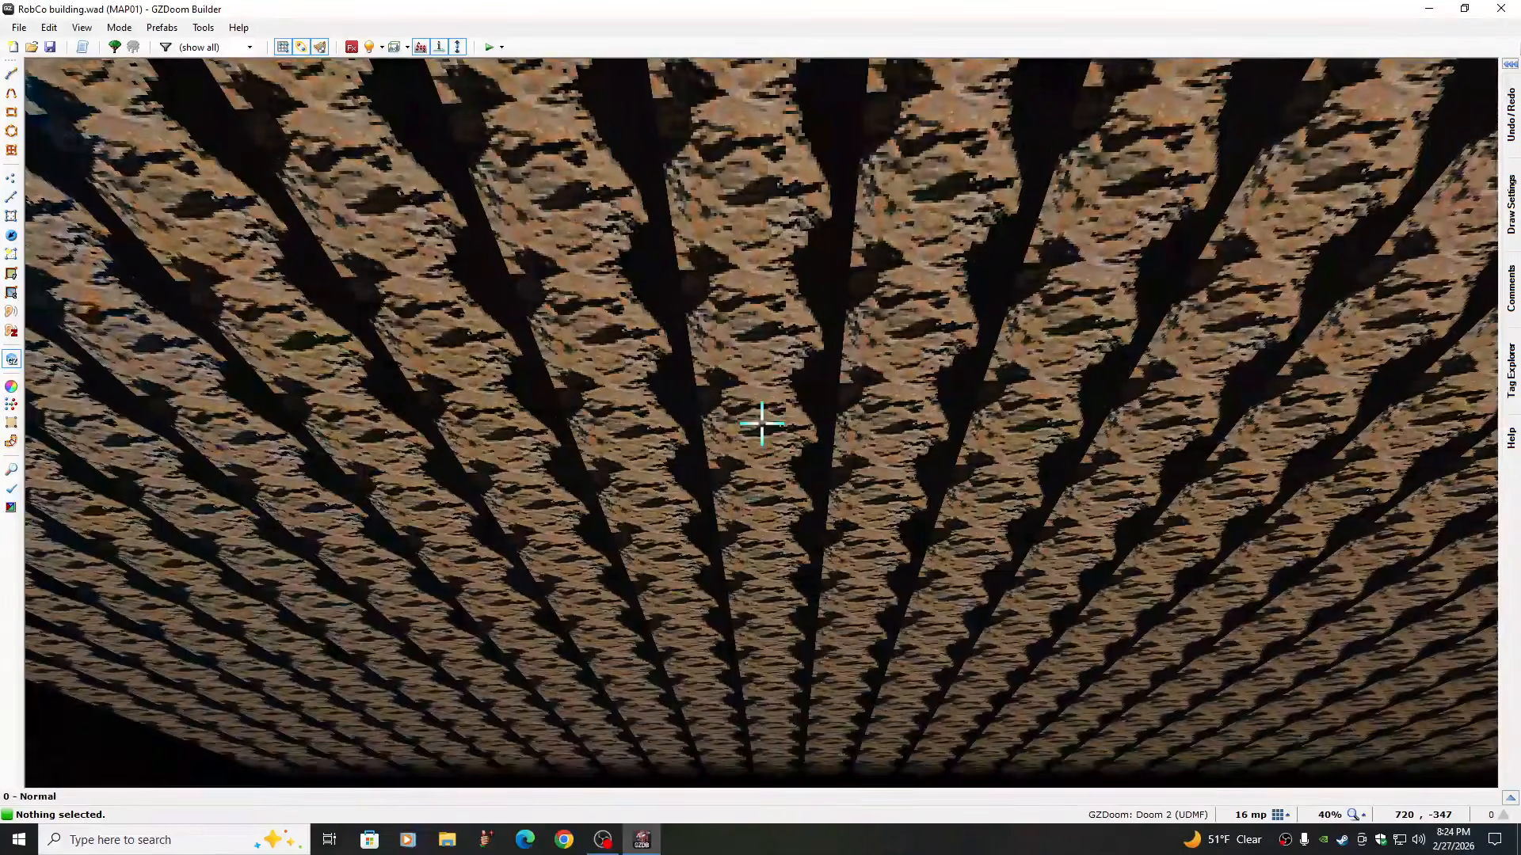
key("d")
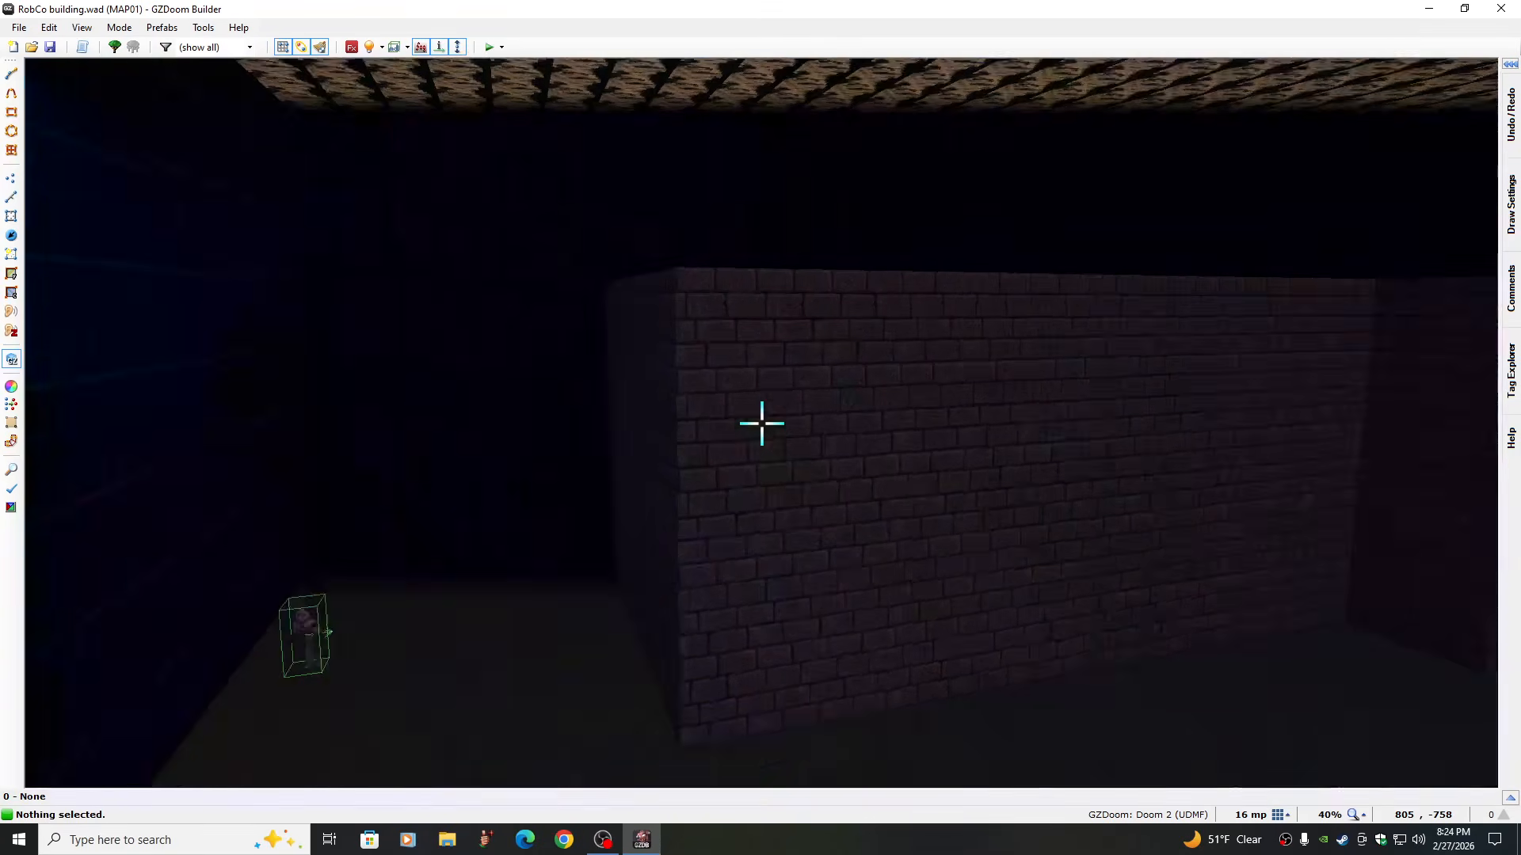
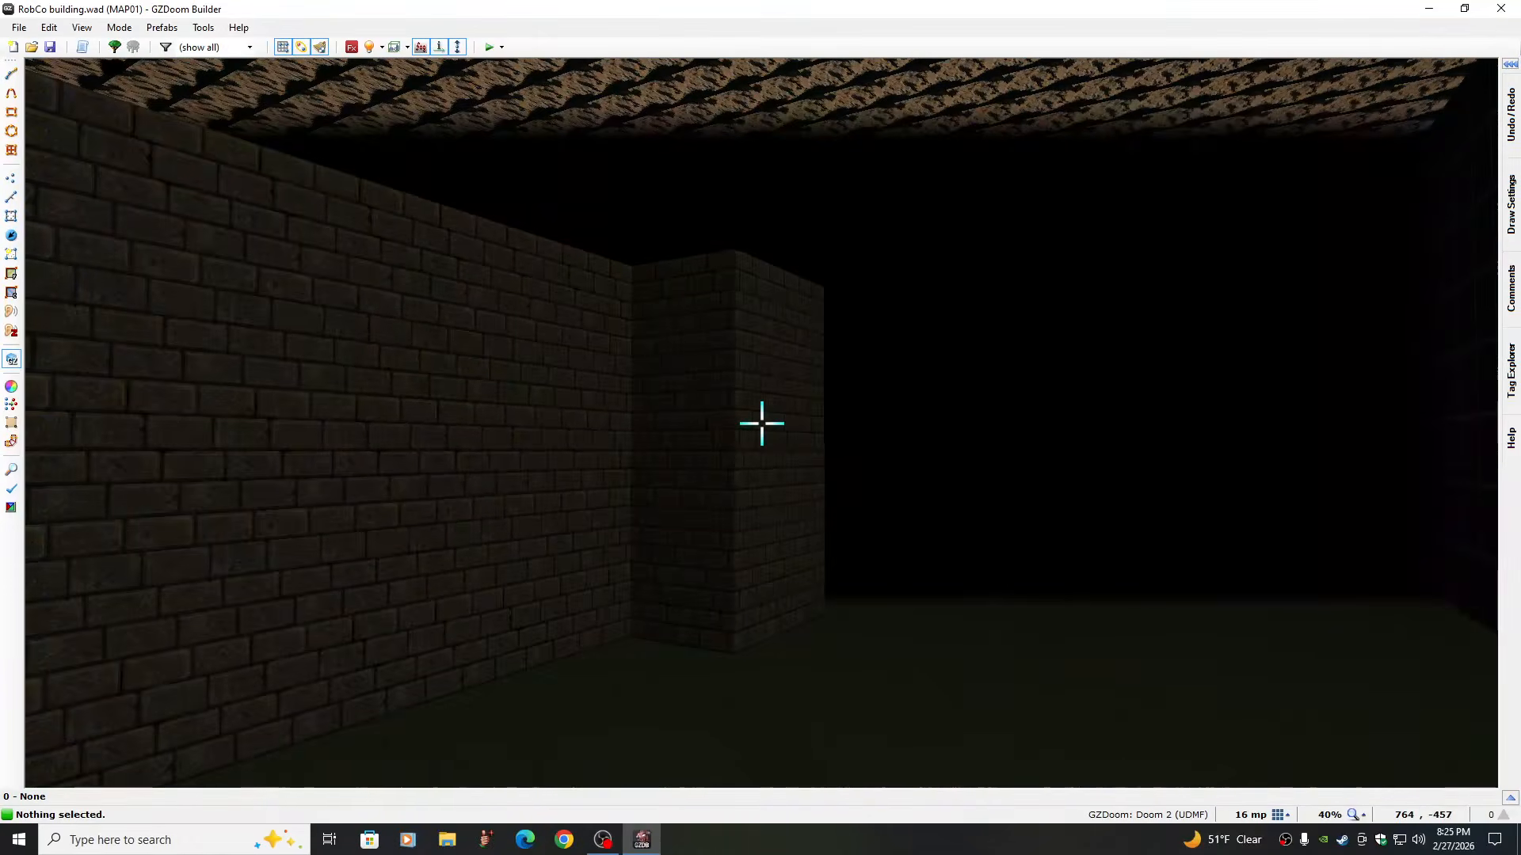
key("q")
key("Up")
key("Up")
key("Up")
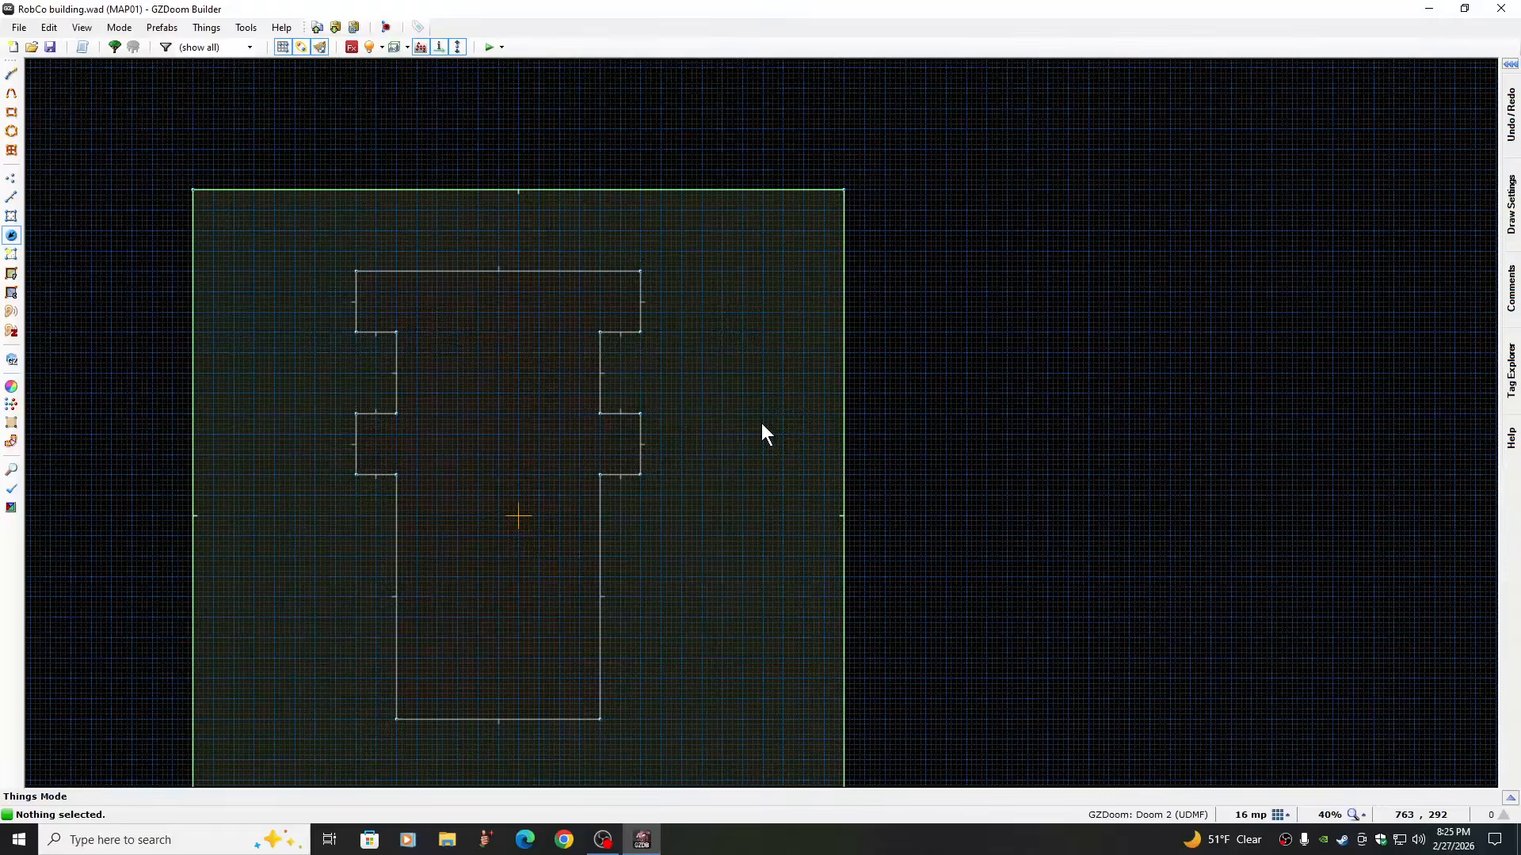
key("Left")
key("Left")
key("Down")
key("Left")
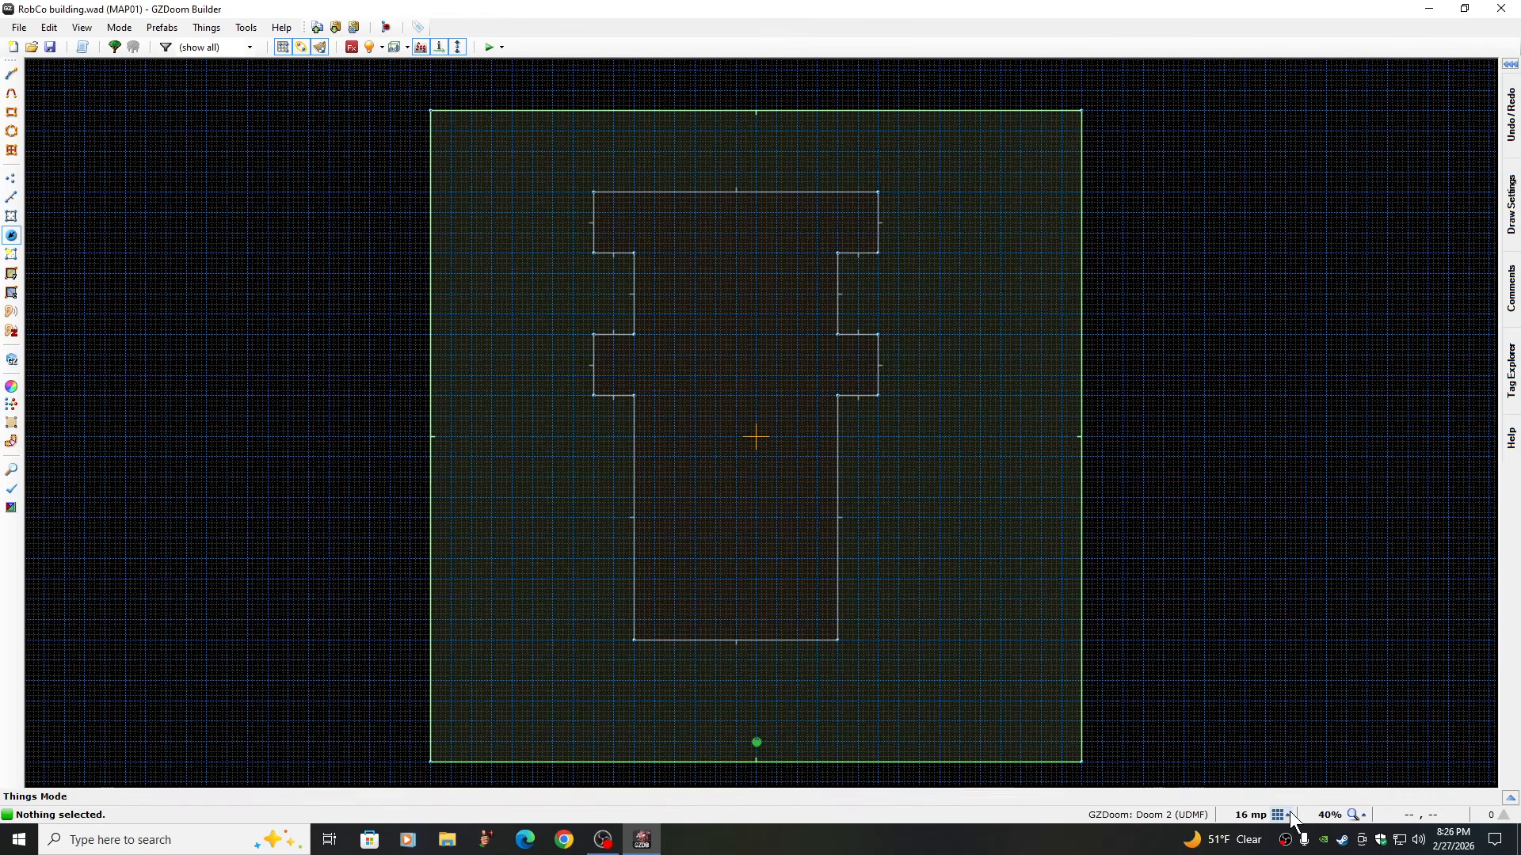
Move the outer east line of the building's southern east projecting block 64 map units farther east
left_click(1354, 815)
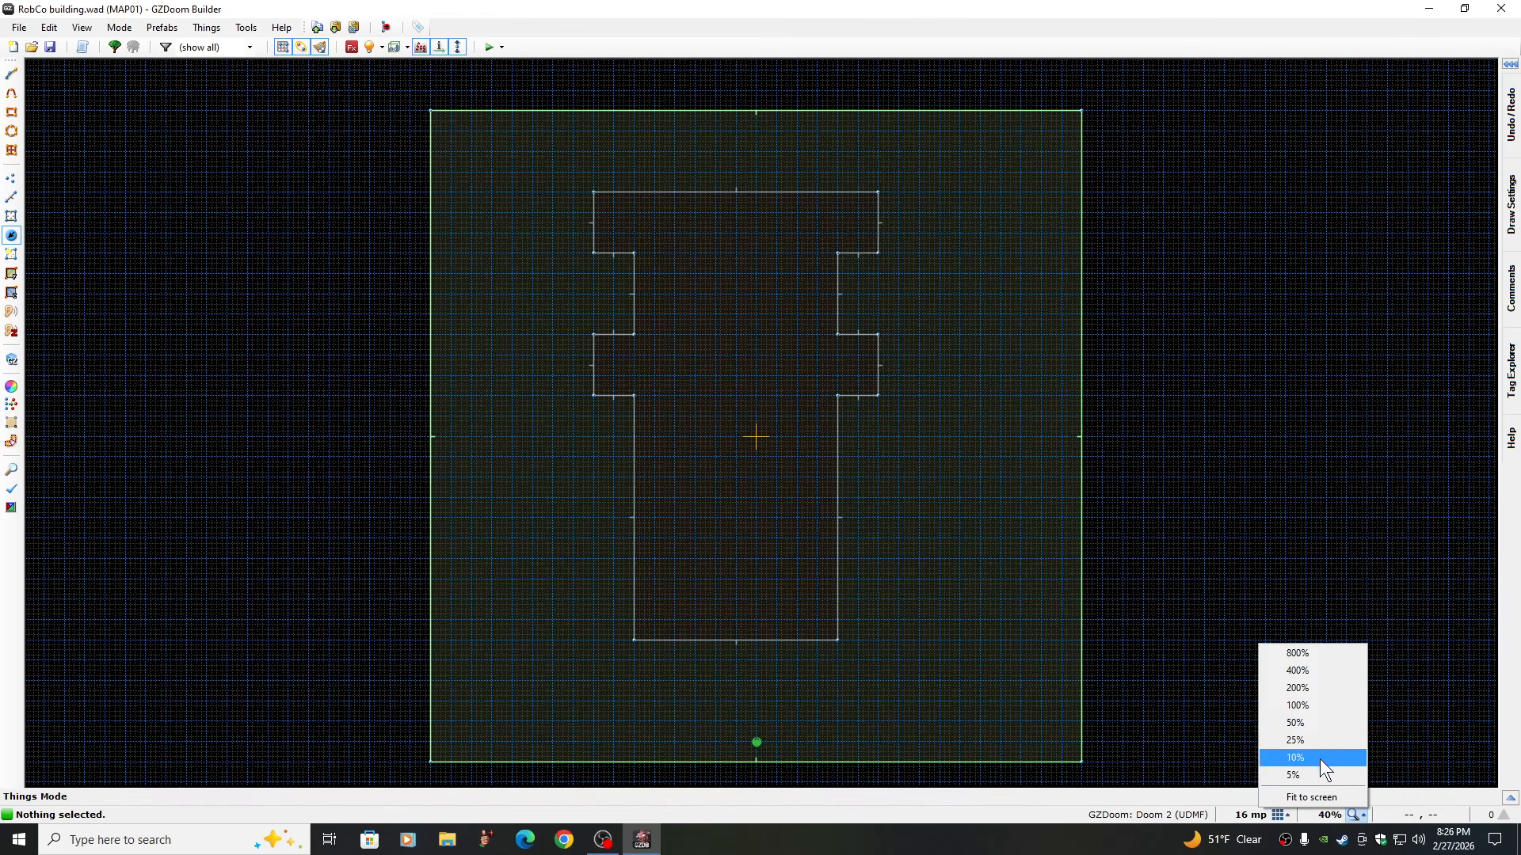
left_click(1304, 689)
key("Right")
key("Right")
key("Right")
key("Right")
key("Right")
key("Right")
key("Right")
key("Up")
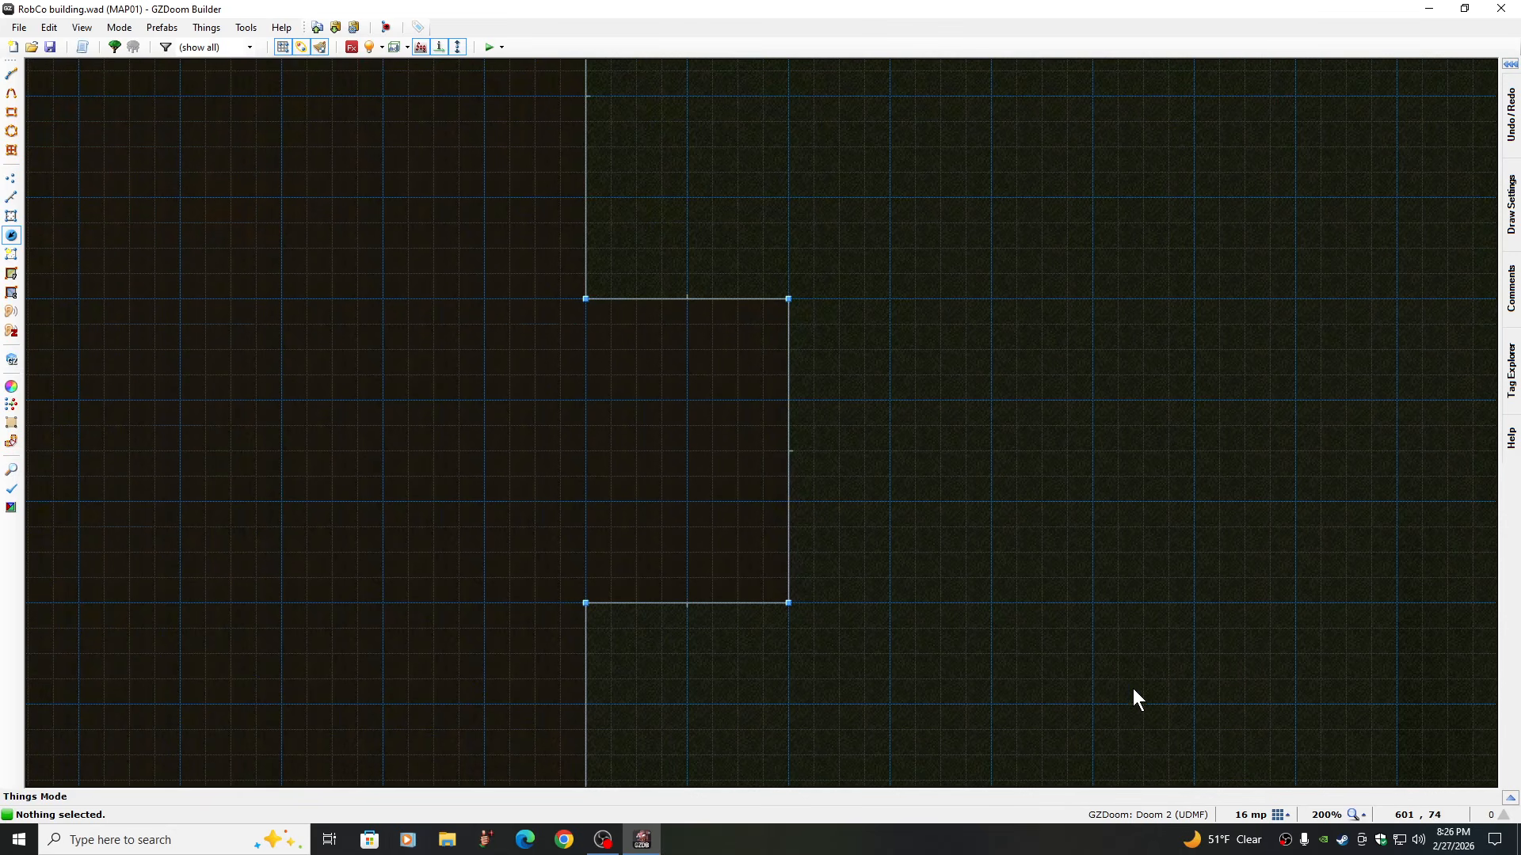
left_click(11, 197)
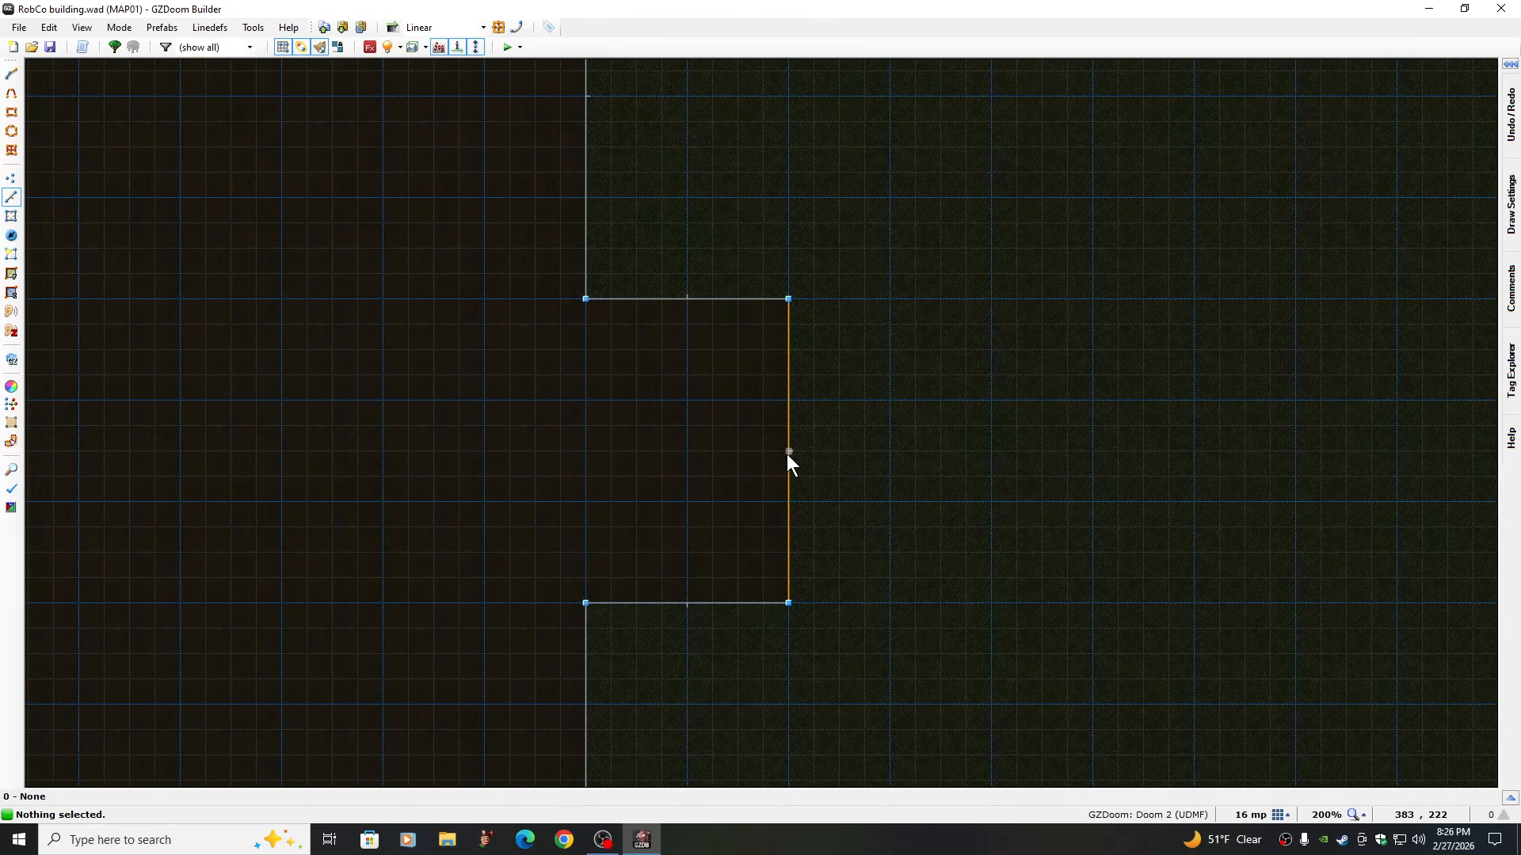
key("e")
left_click_drag(787, 454, 882, 454)
key("Return")
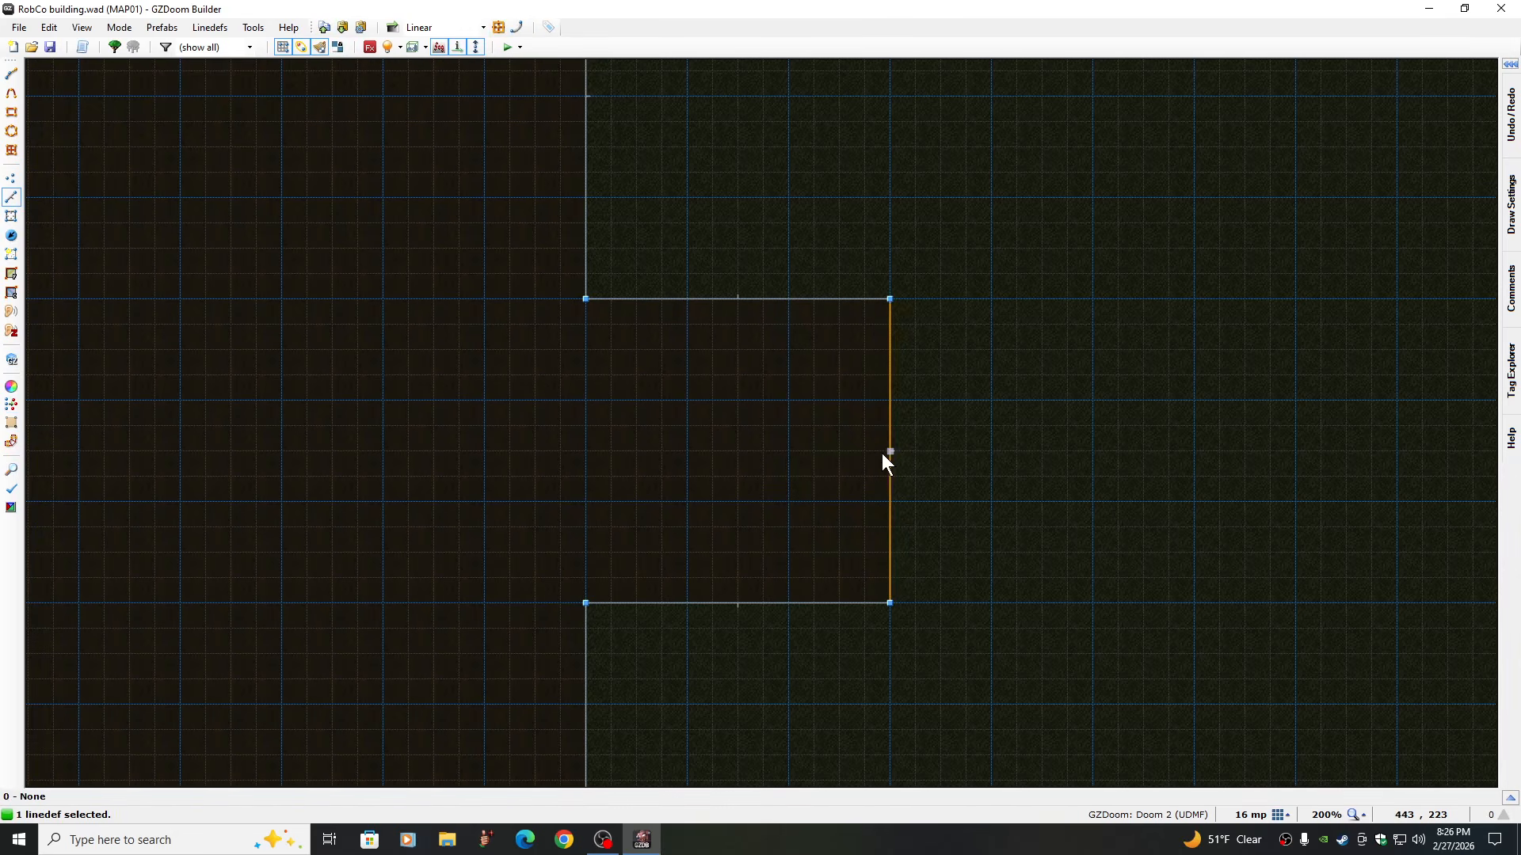
Move the outer east line of the building's northern east projecting block 64 map units farther east
key("Up")
key("Up")
key("Up")
key("Up")
key("Up")
key("Up")
key("Up")
key("Up")
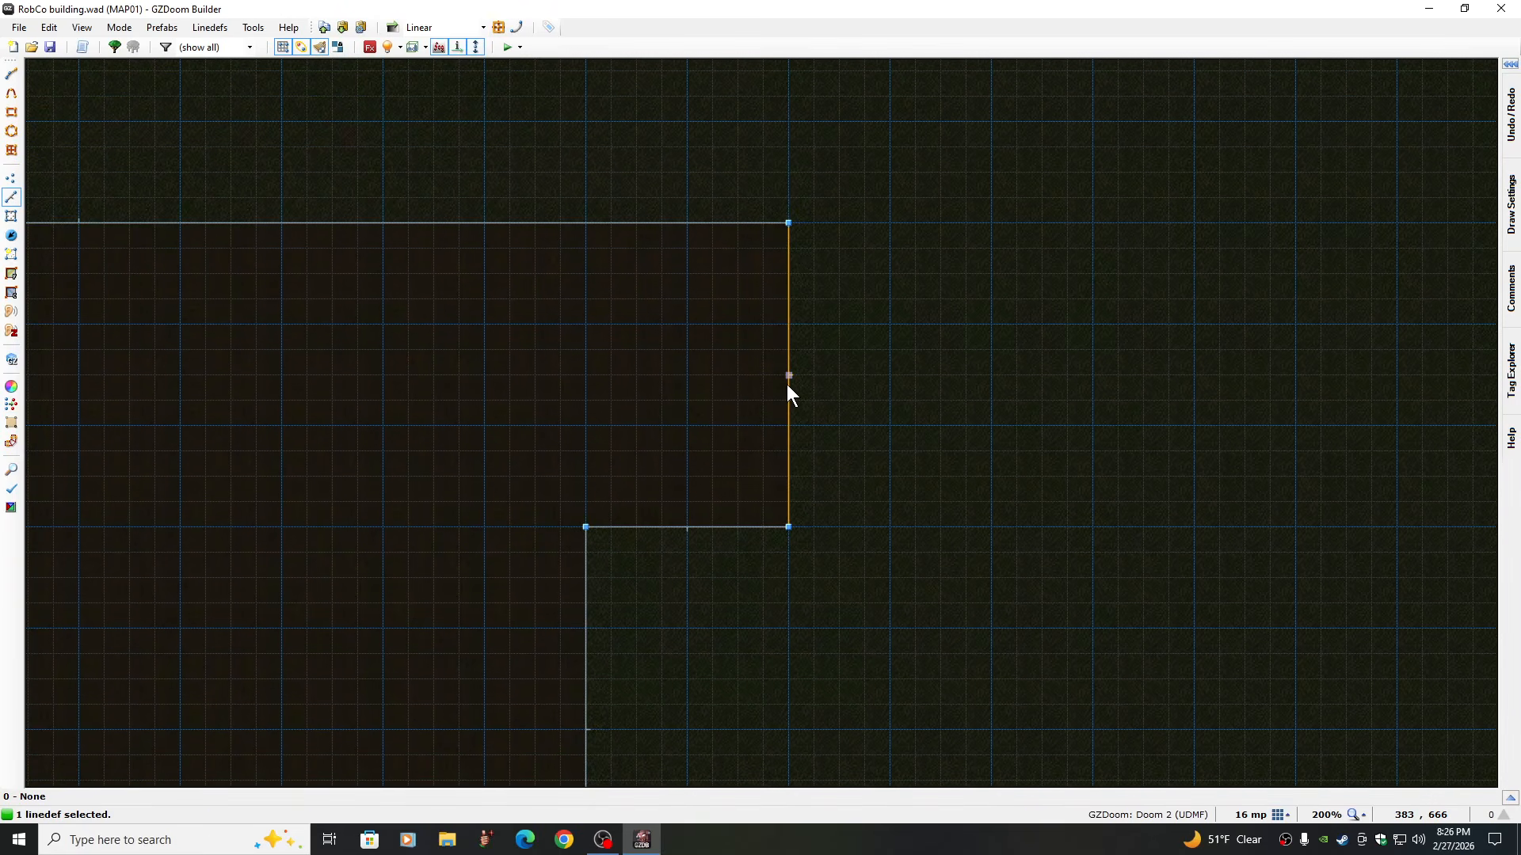
key("e")
left_click_drag(789, 388, 884, 390)
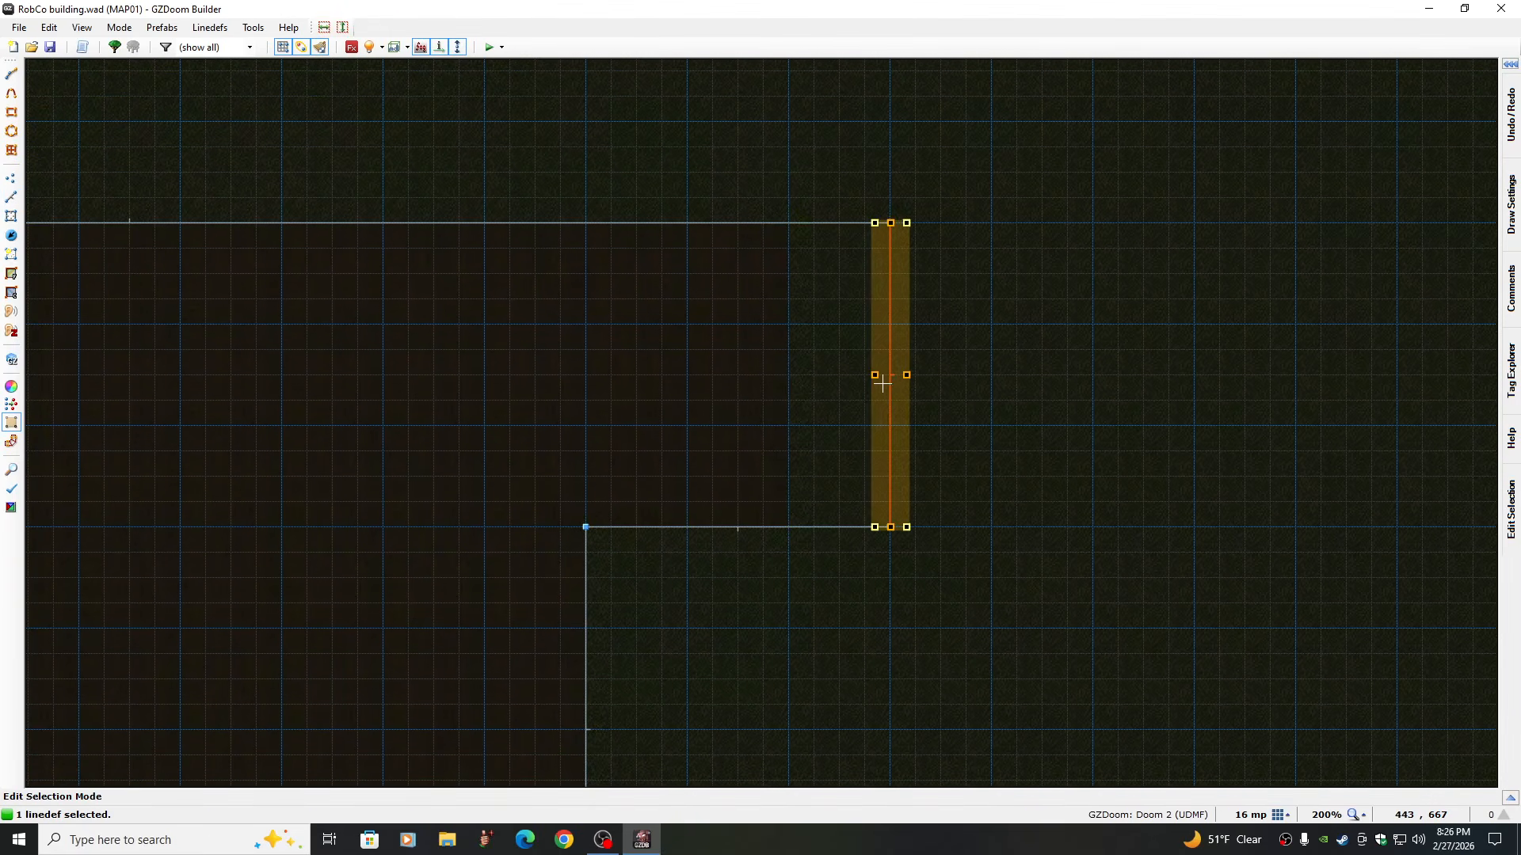
key("Return")
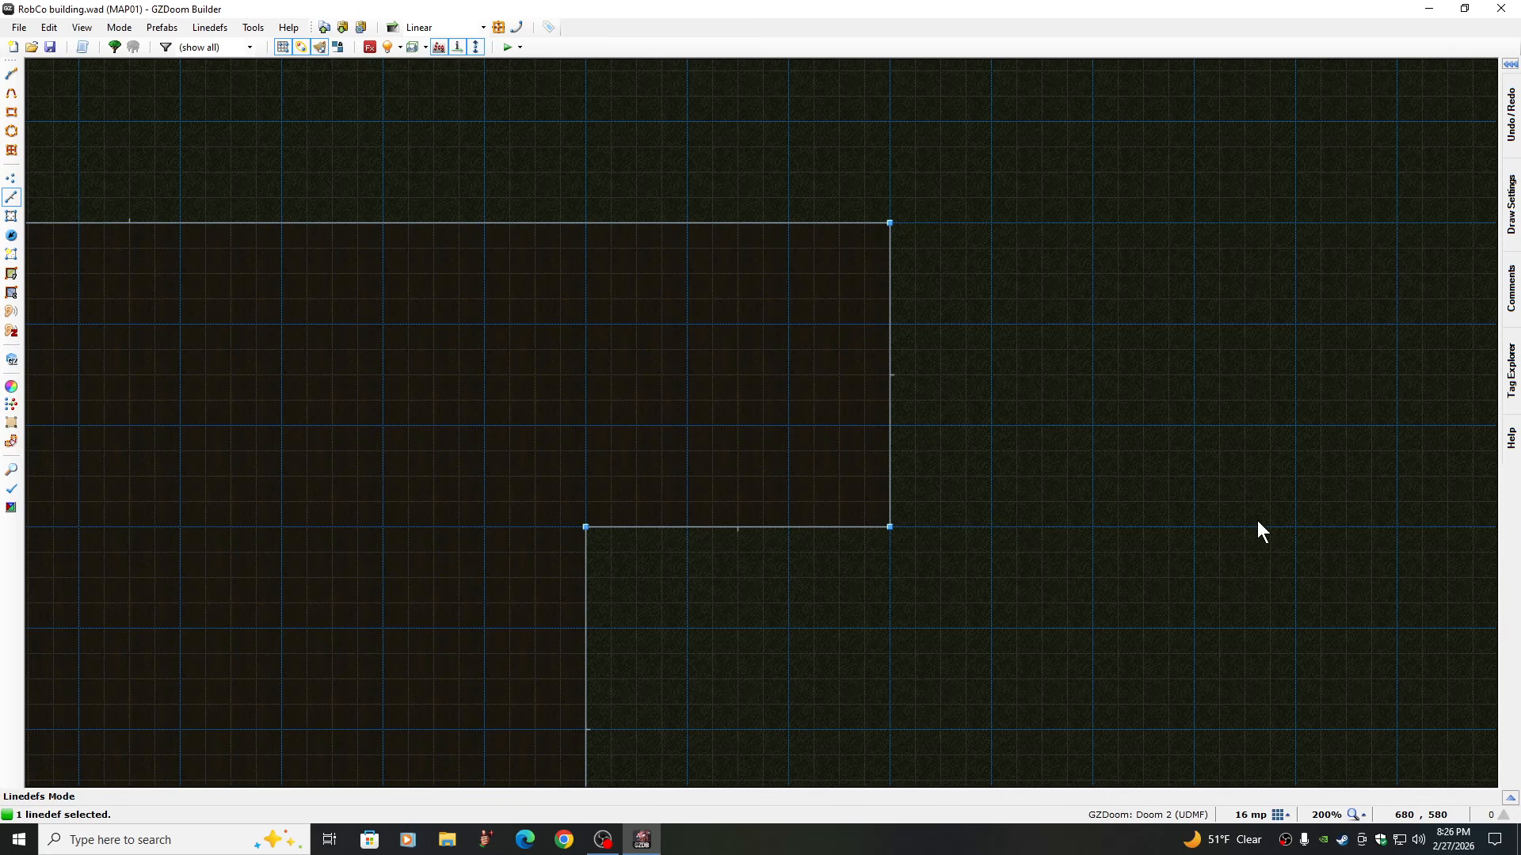
Move the recessed east wall line between the two east projecting blocks 64 map units east
key("Left")
key("Left")
key("Left")
key("Left")
key("Left")
key("Left")
key("Down")
key("Down")
key("Down")
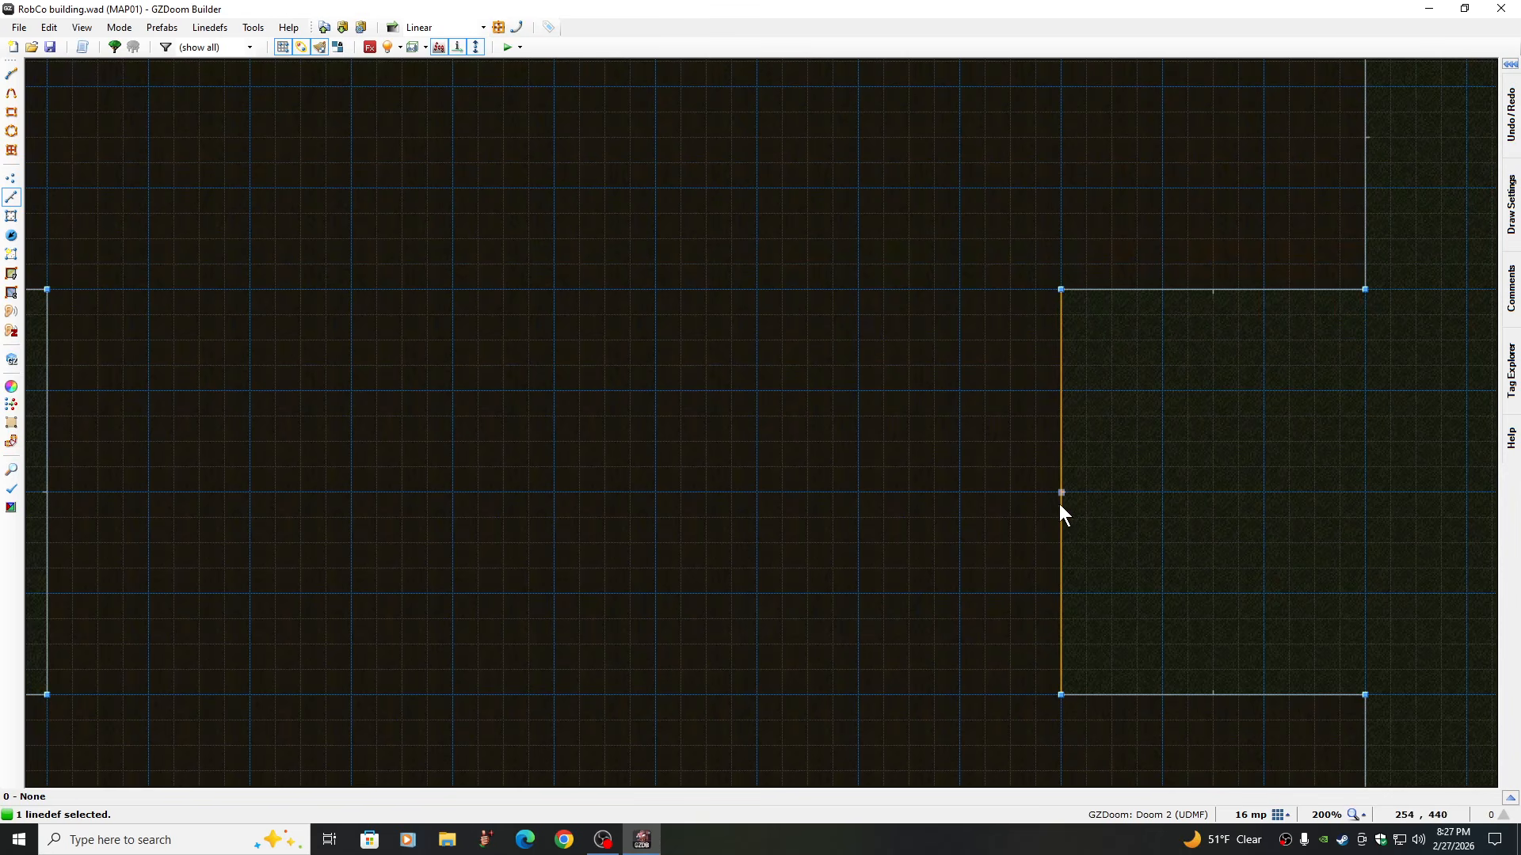
key("e")
left_click_drag(1061, 502, 1156, 507)
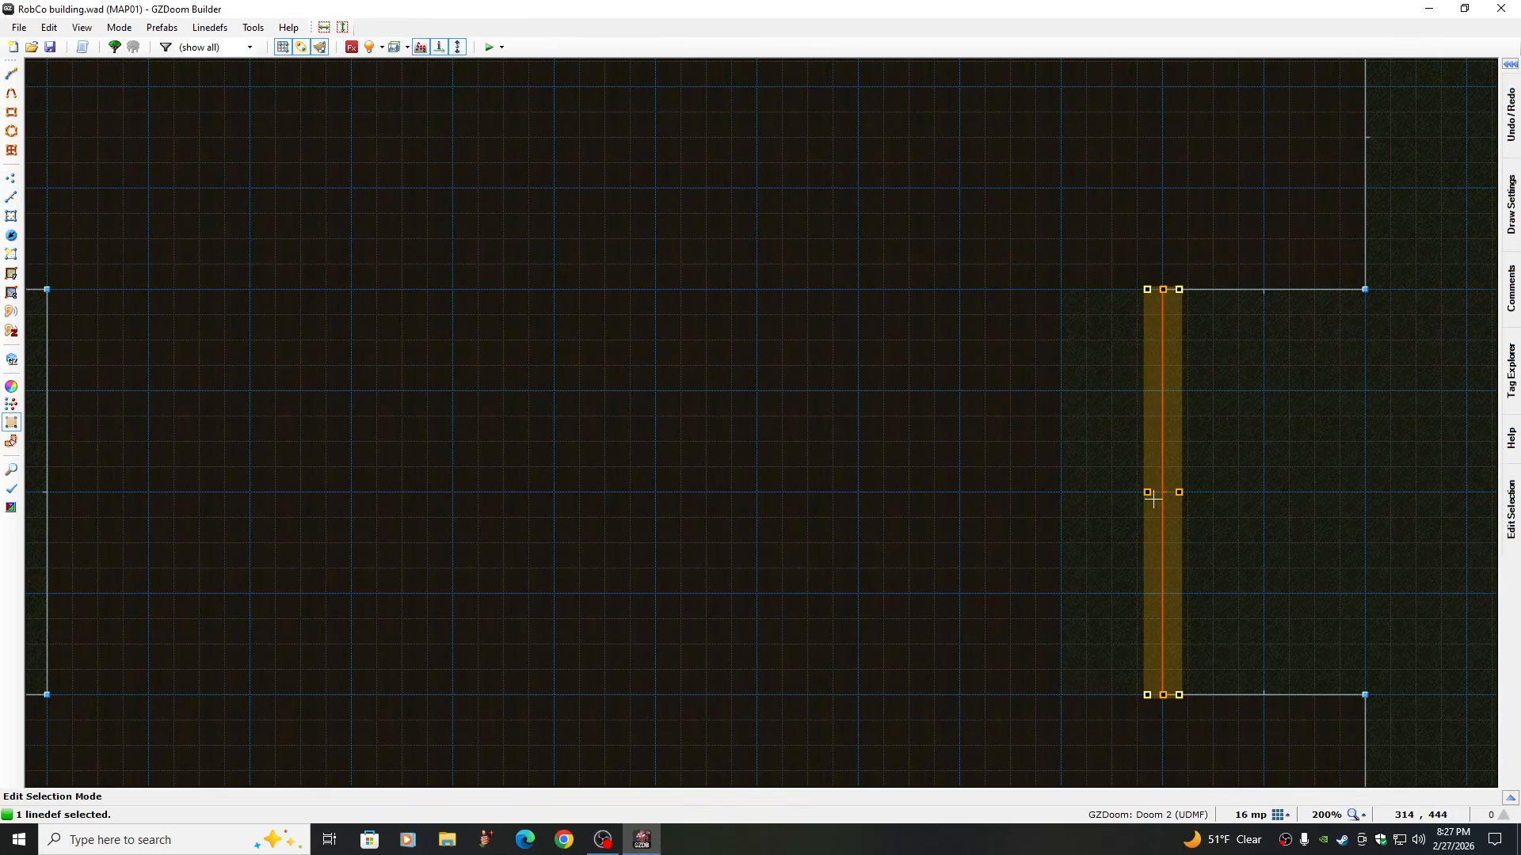
key("Return")
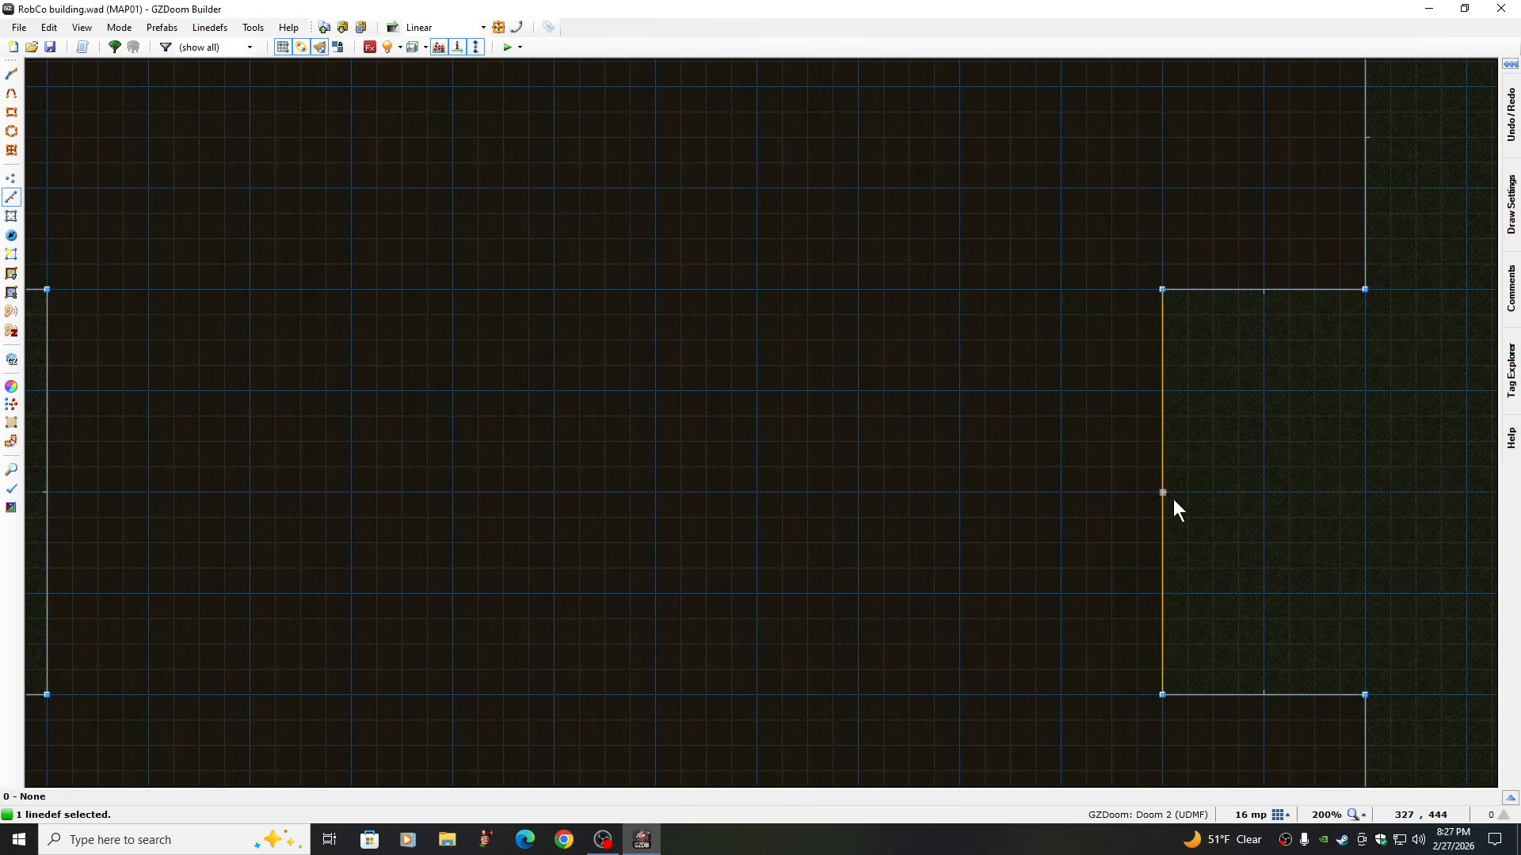
Move the recessed west wall line between the two west projecting blocks 64 map units east
key("Left")
key("Left")
key("Left")
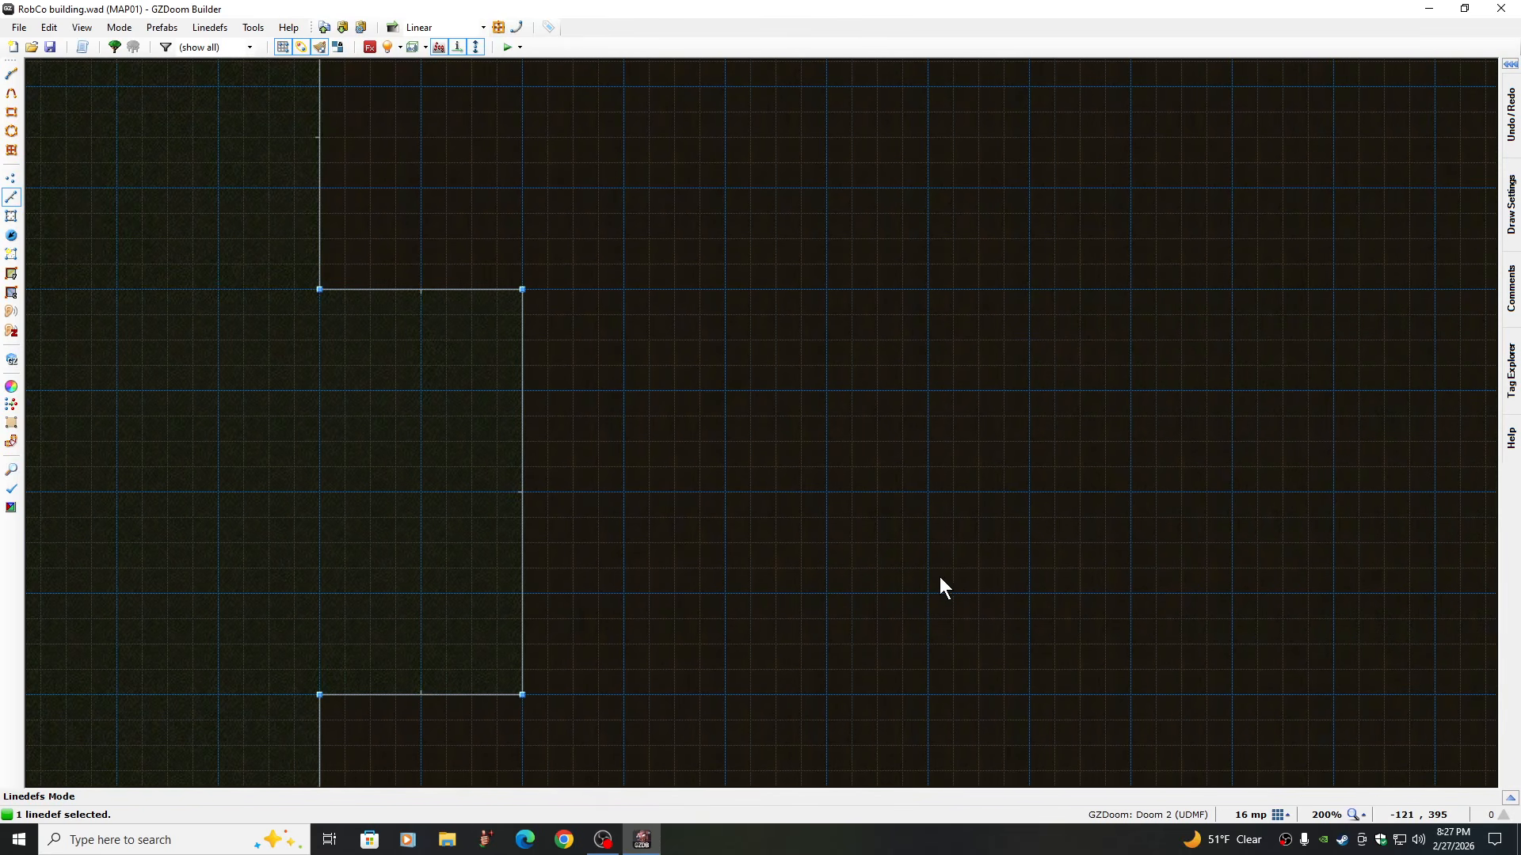
key("e")
left_click_drag(523, 491, 618, 486)
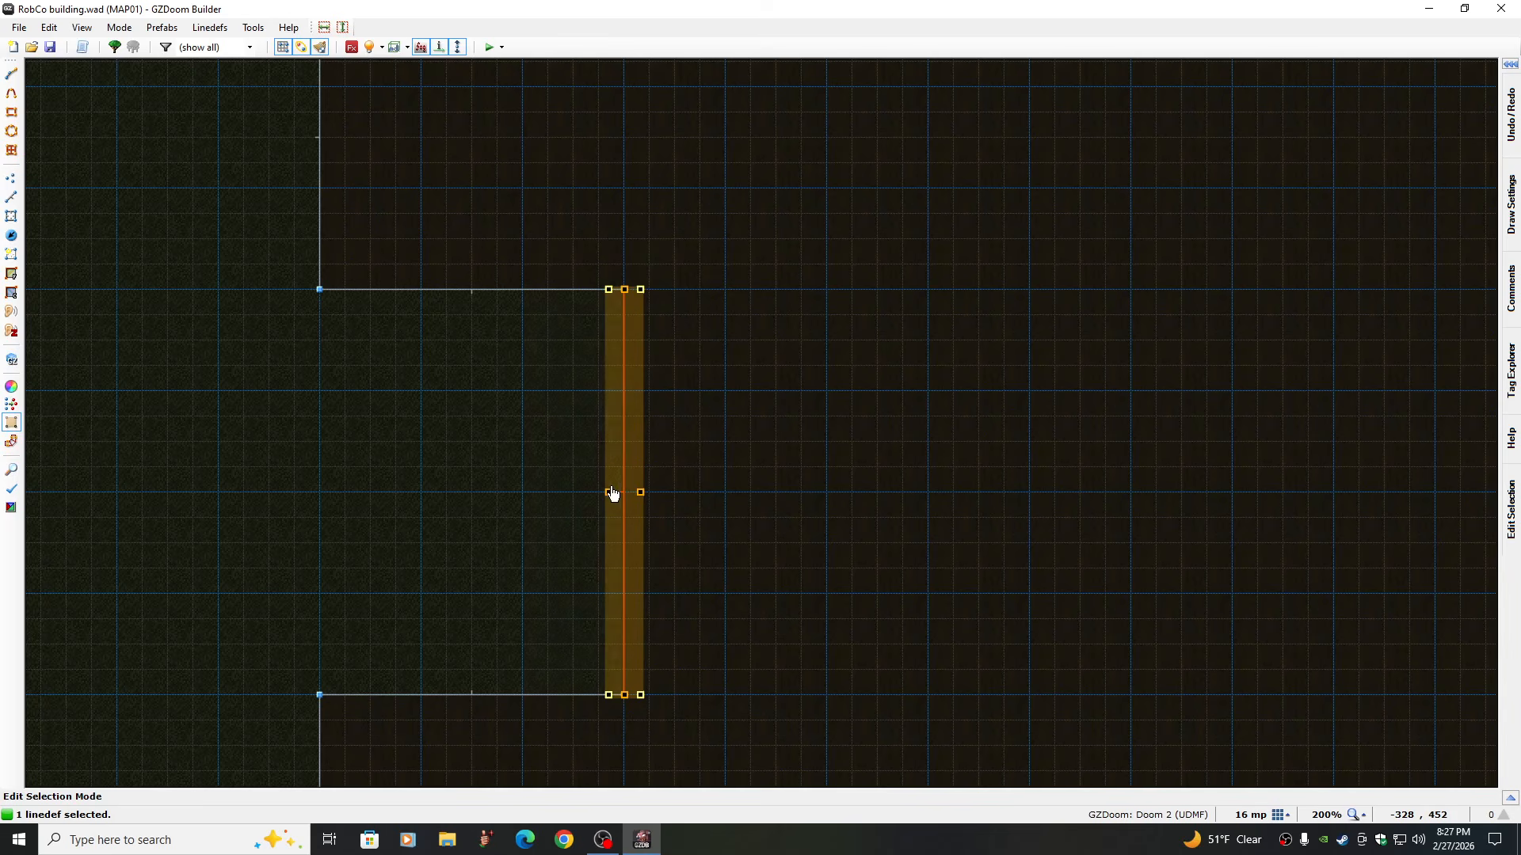
key("Return")
Move the outer west line of the building's northern west projecting block 64 map units east
key("Up")
key("Up")
key("Up")
key("Up")
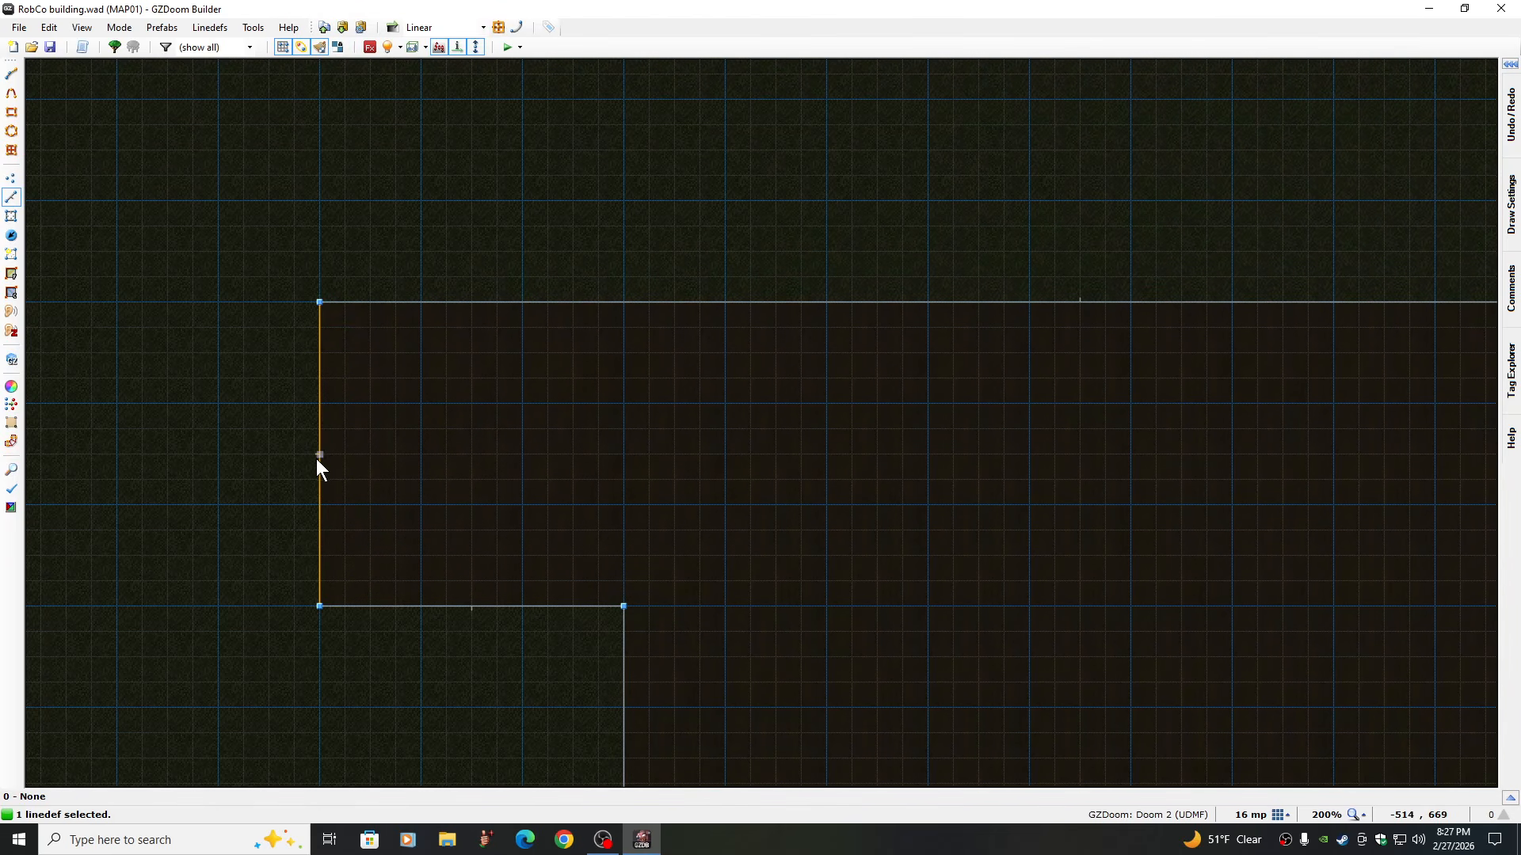
key("e")
left_click_drag(316, 458, 415, 475)
key("Return")
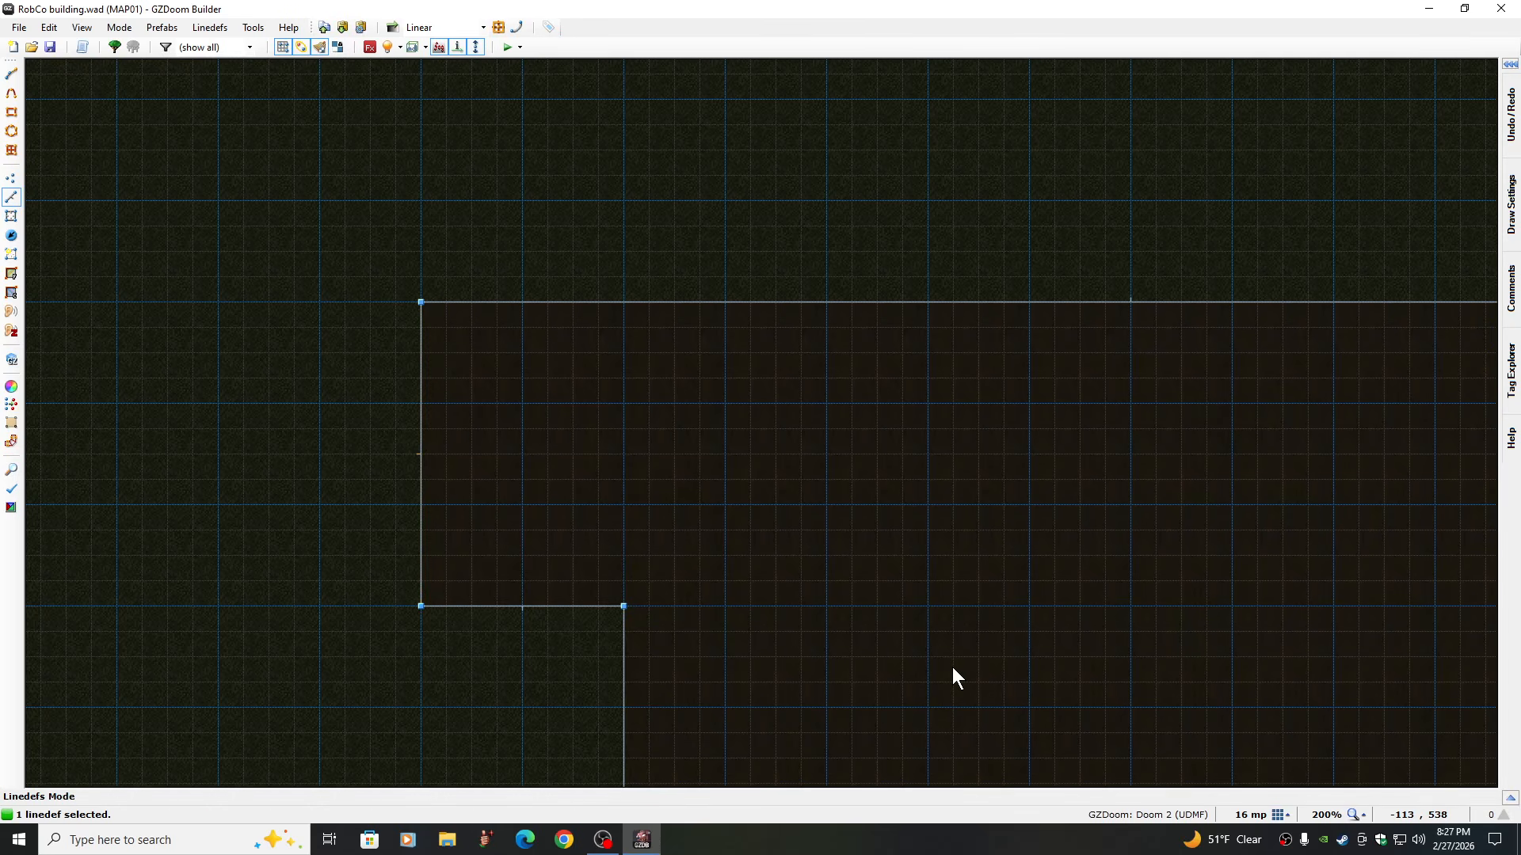
Move the long west wall line of the building's southern section 64 map units east
key("Down")
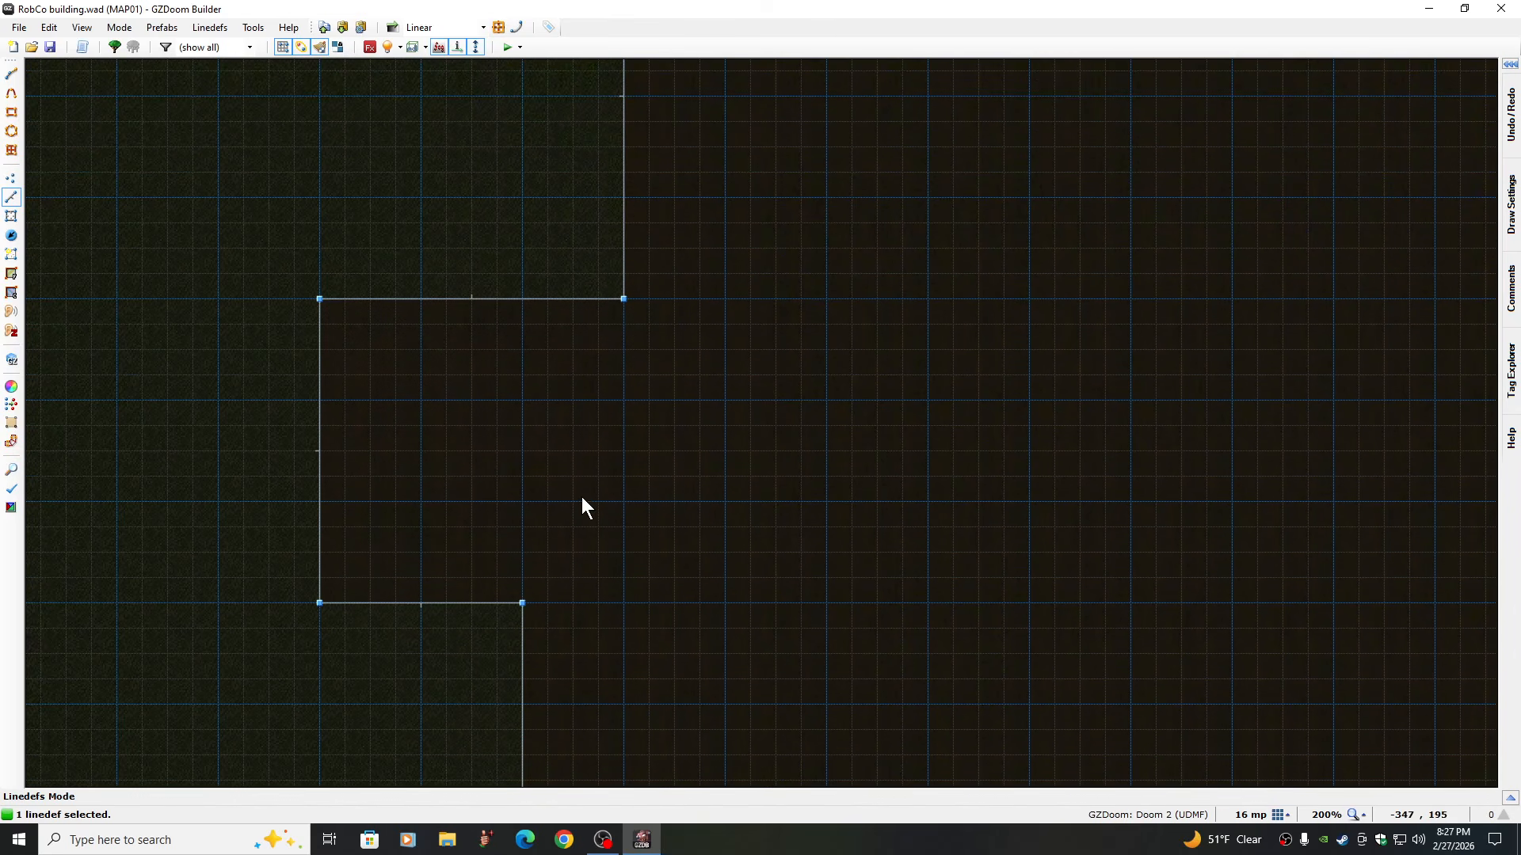
key("Down")
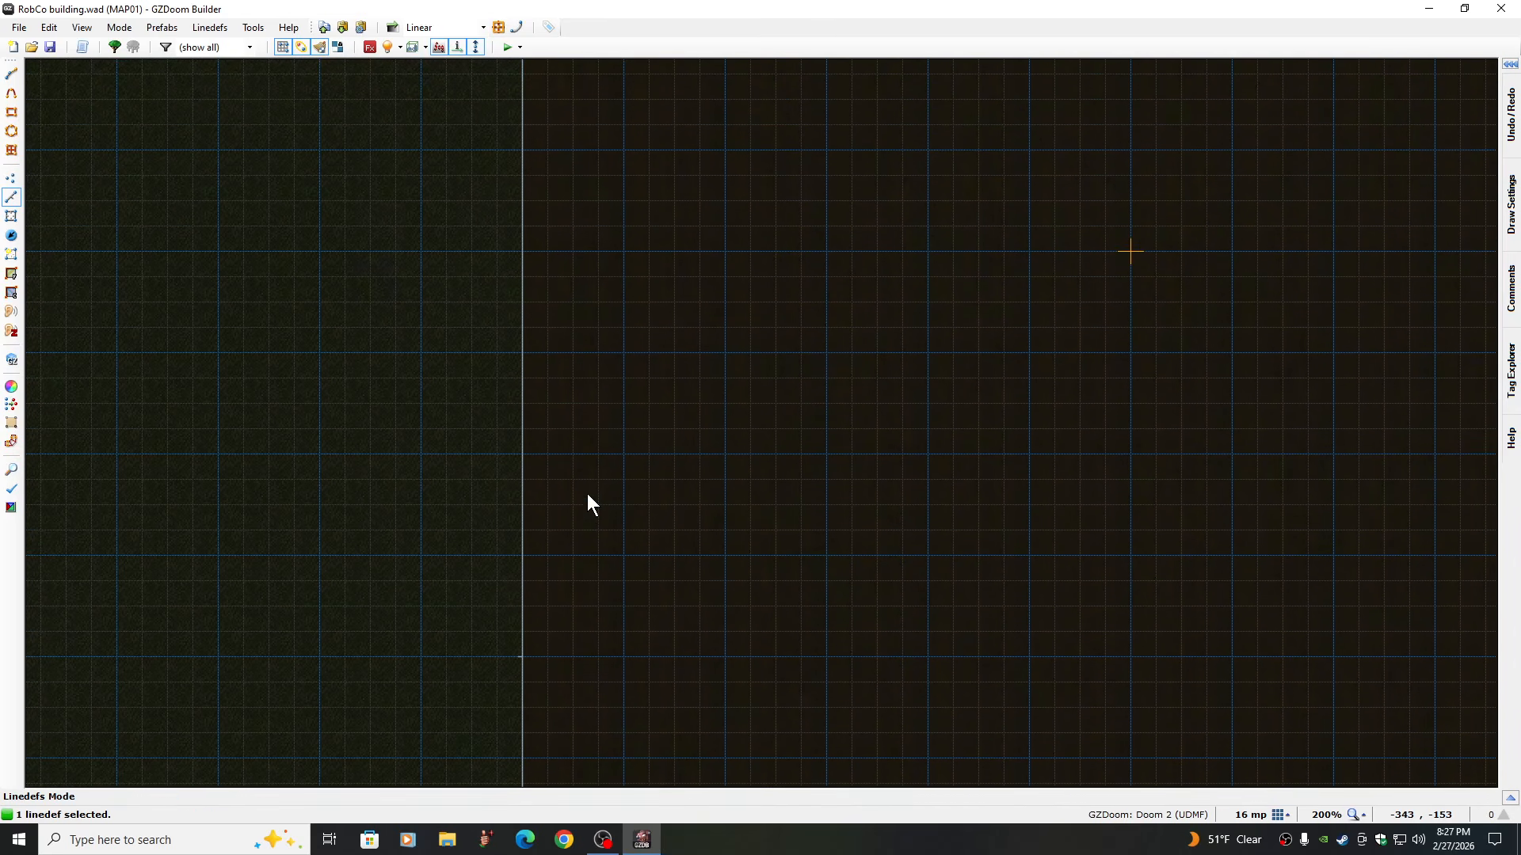
key("e")
left_click_drag(523, 472, 622, 471)
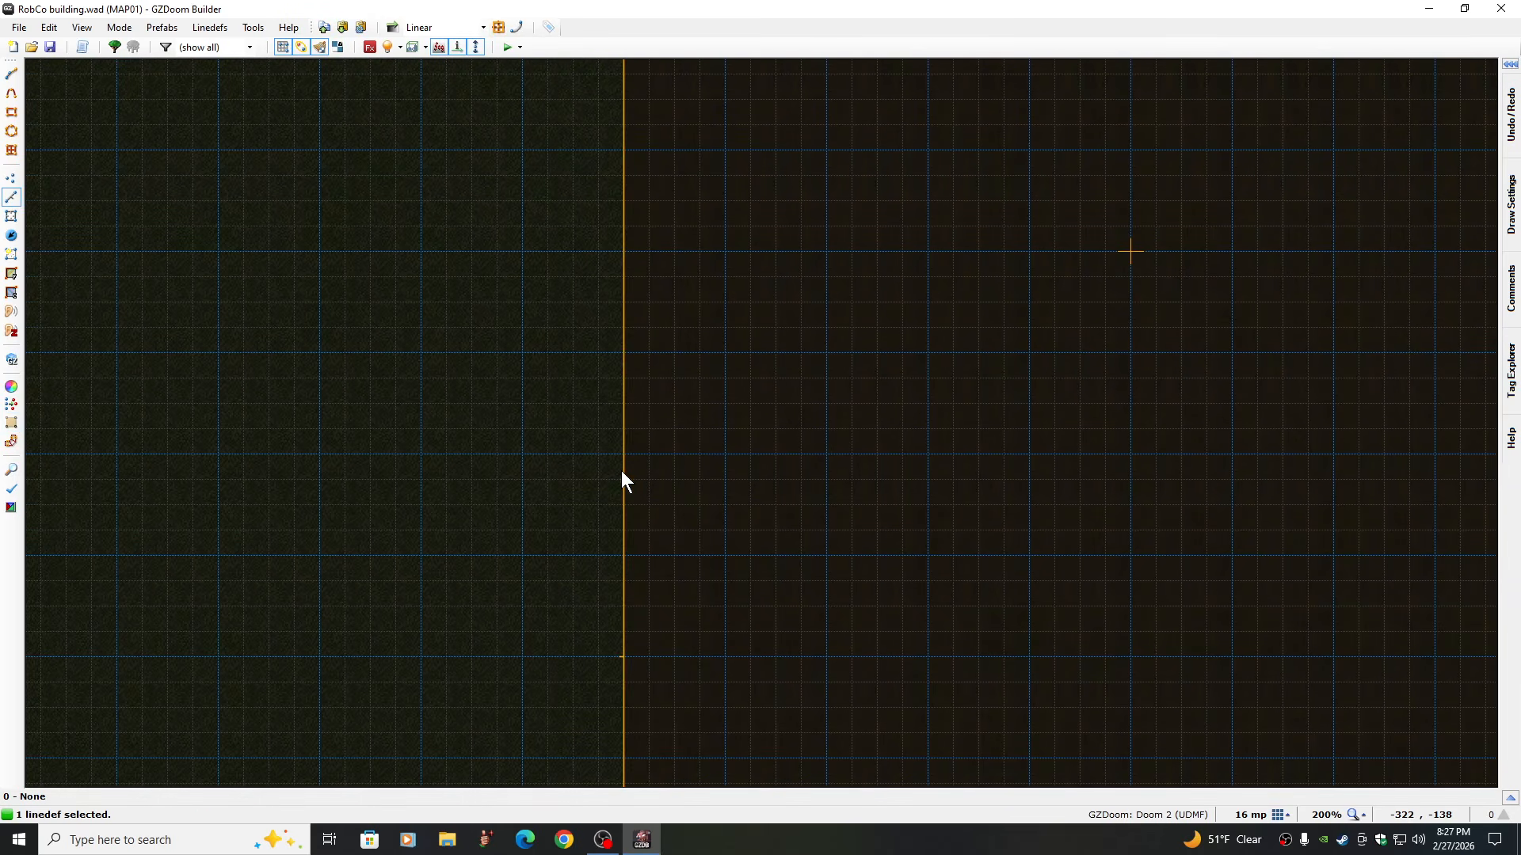
key("Return")
Move the outer west line of the building's southern west projecting block 64 map units east
key("Up")
key("Up")
key("Up")
key("Up")
key("Up")
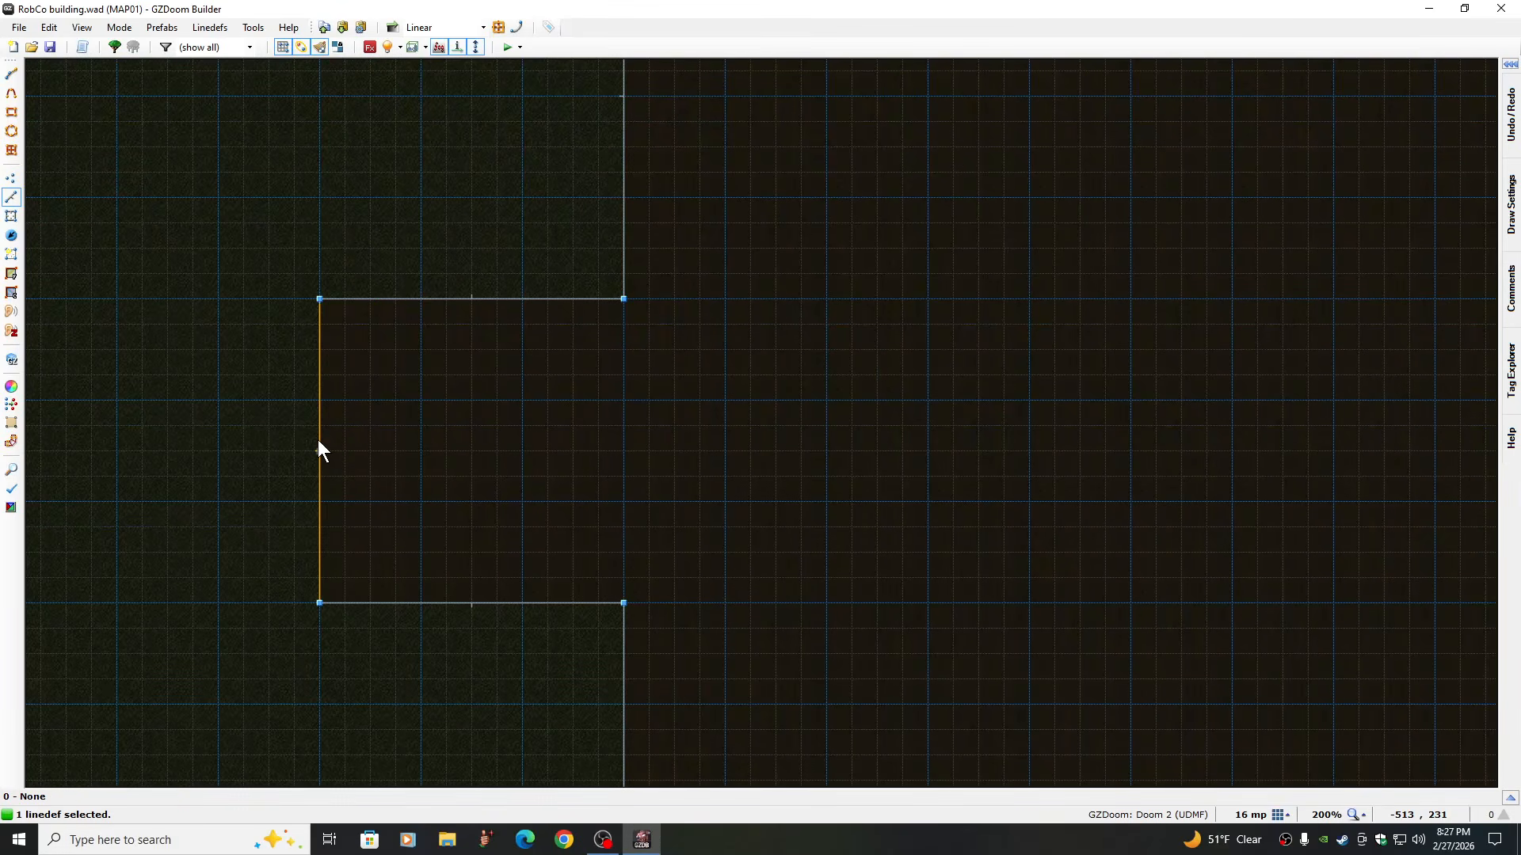
key("e")
left_click_drag(318, 441, 418, 443)
key("Return")
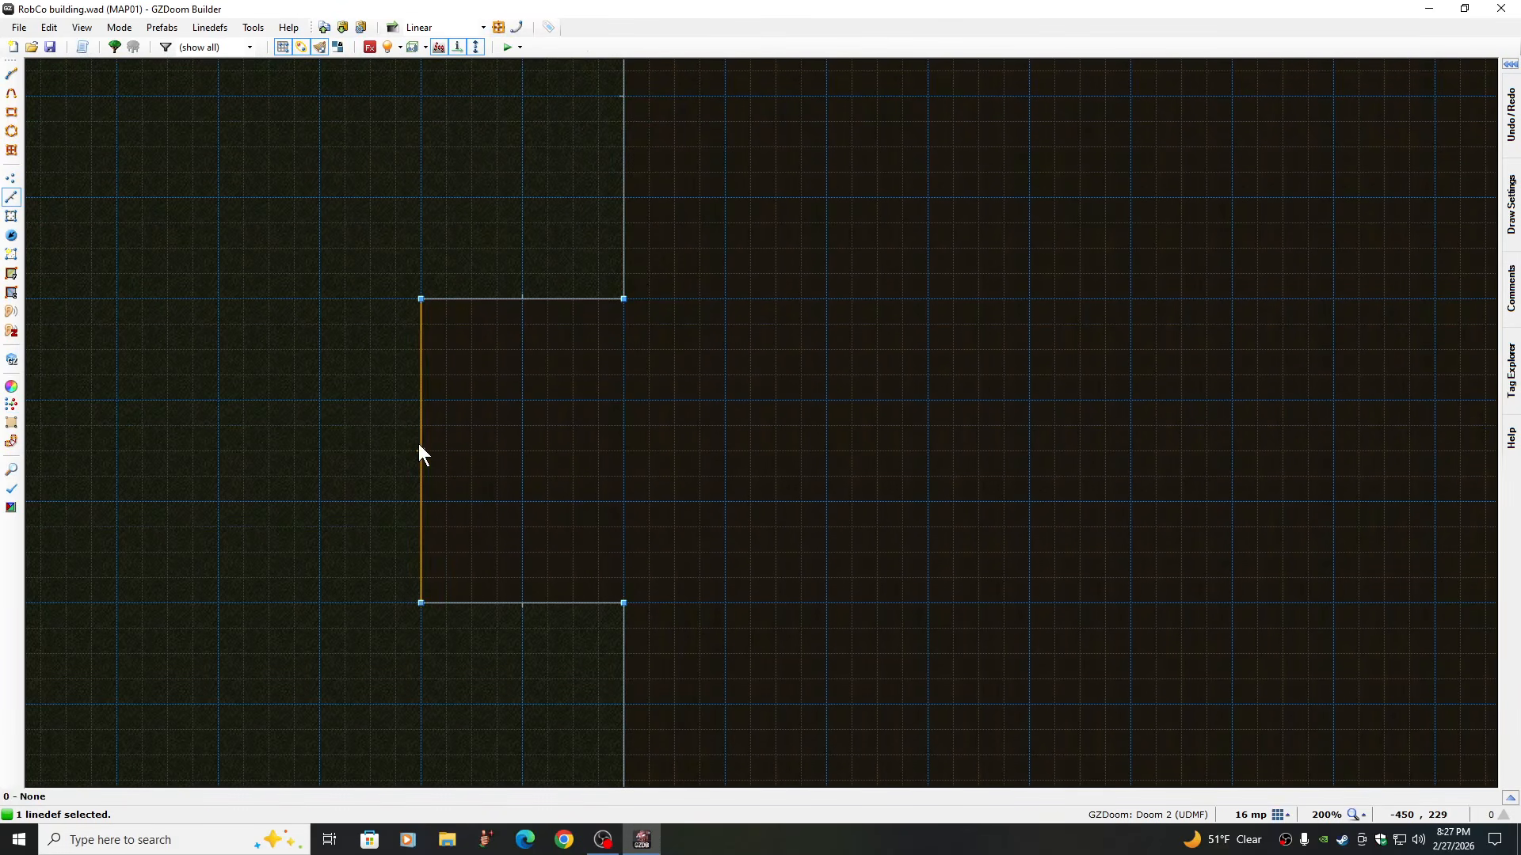
Move the long east wall line of the building's southern section 64 map units east
left_click(1364, 817)
left_click(1312, 799)
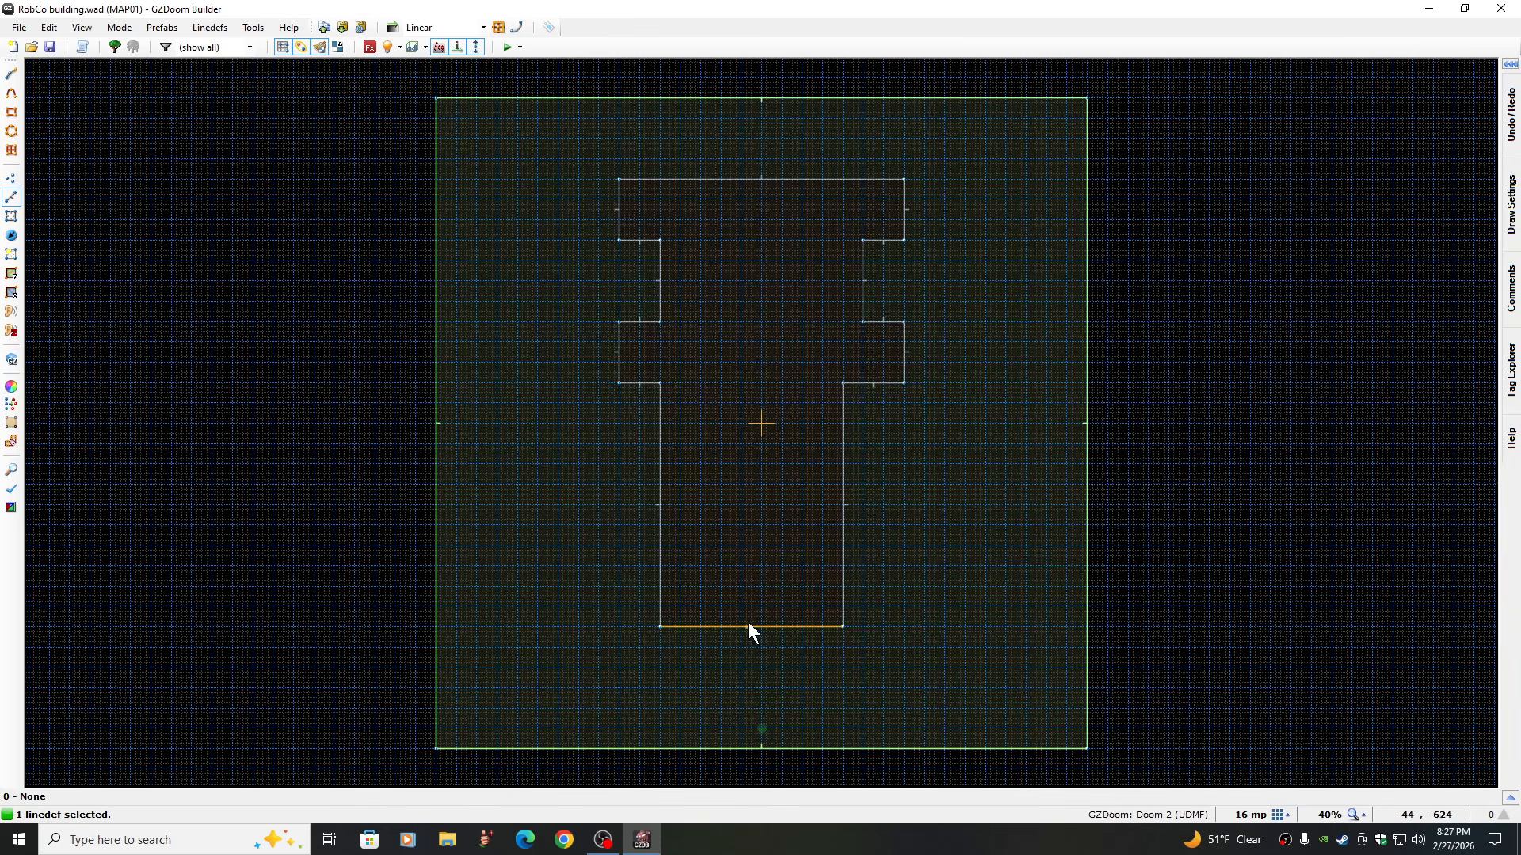
left_click(1363, 815)
left_click(1300, 688)
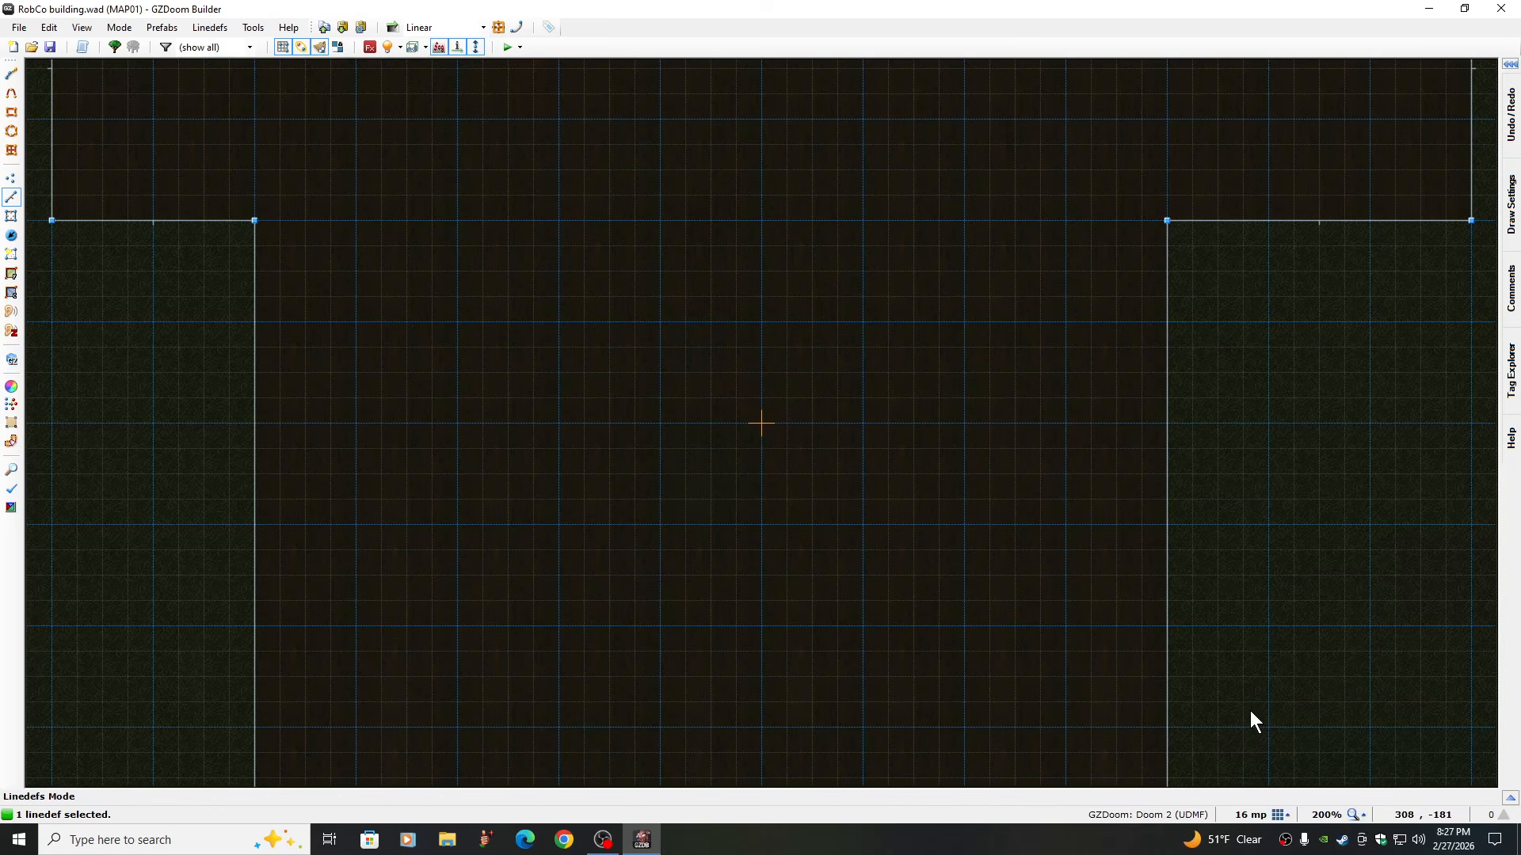
key("Right")
key("Right")
key("Right")
key("Right")
key("Down")
key("Down")
key("Down")
key("Down")
key("Down")
key("Down")
key("Down")
key("Down")
key("Down")
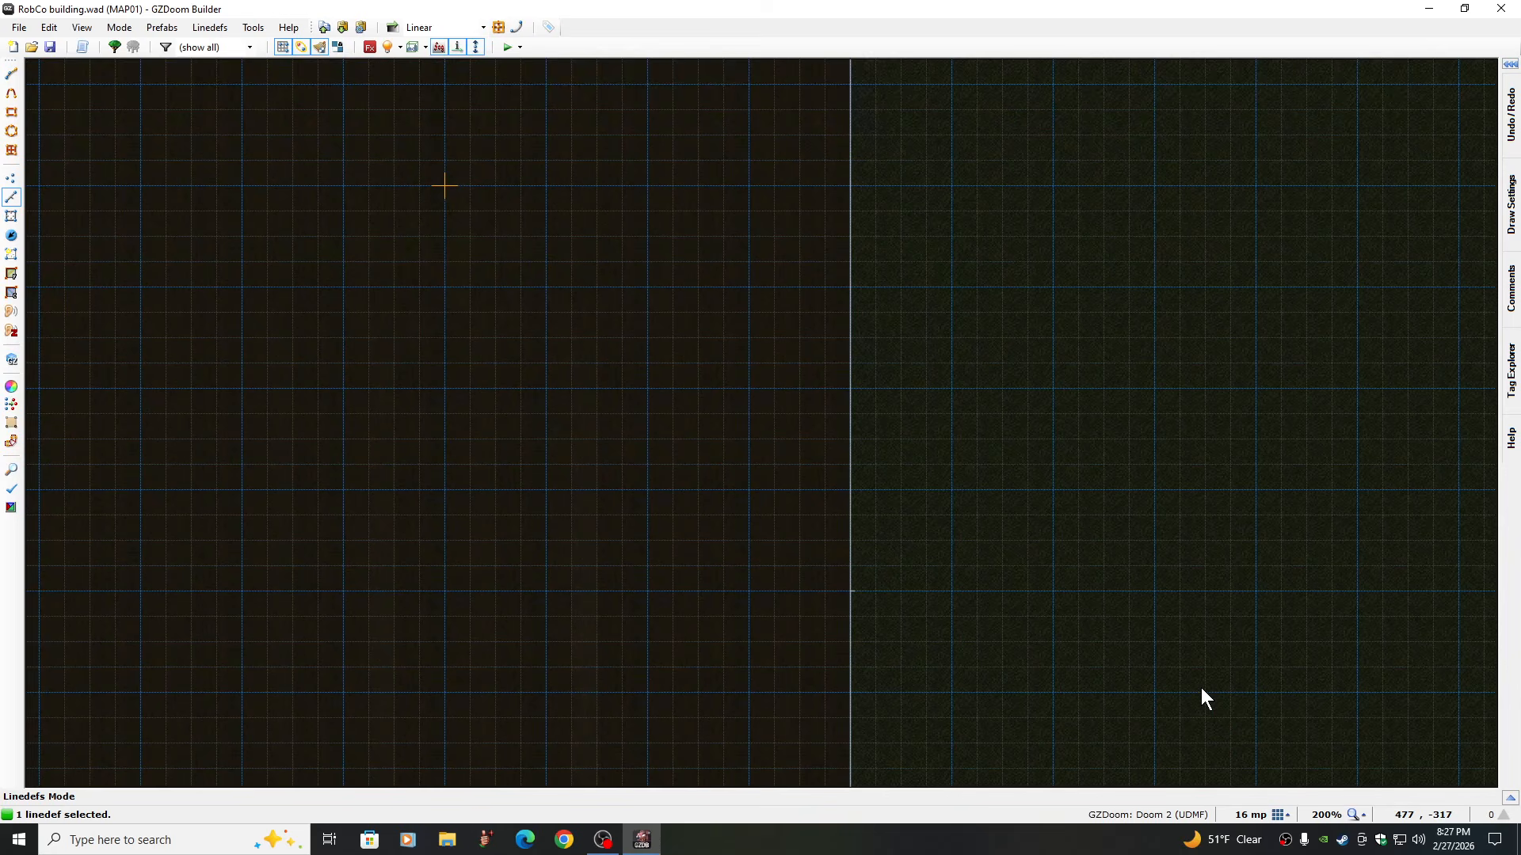
key("Down")
key("Down")
key("Up")
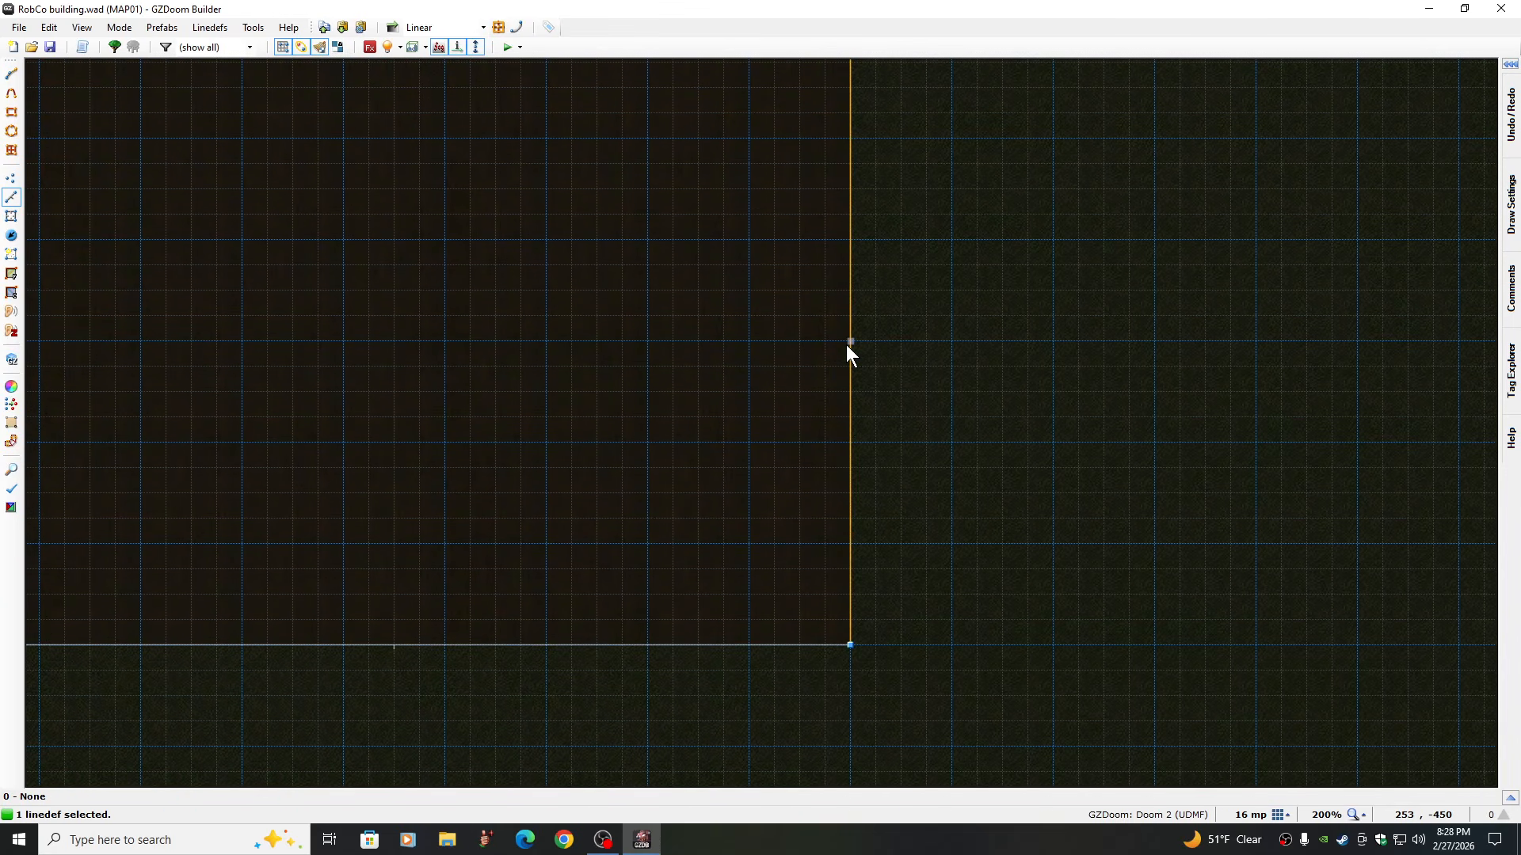
left_click_drag(851, 354, 950, 355)
key("Return")
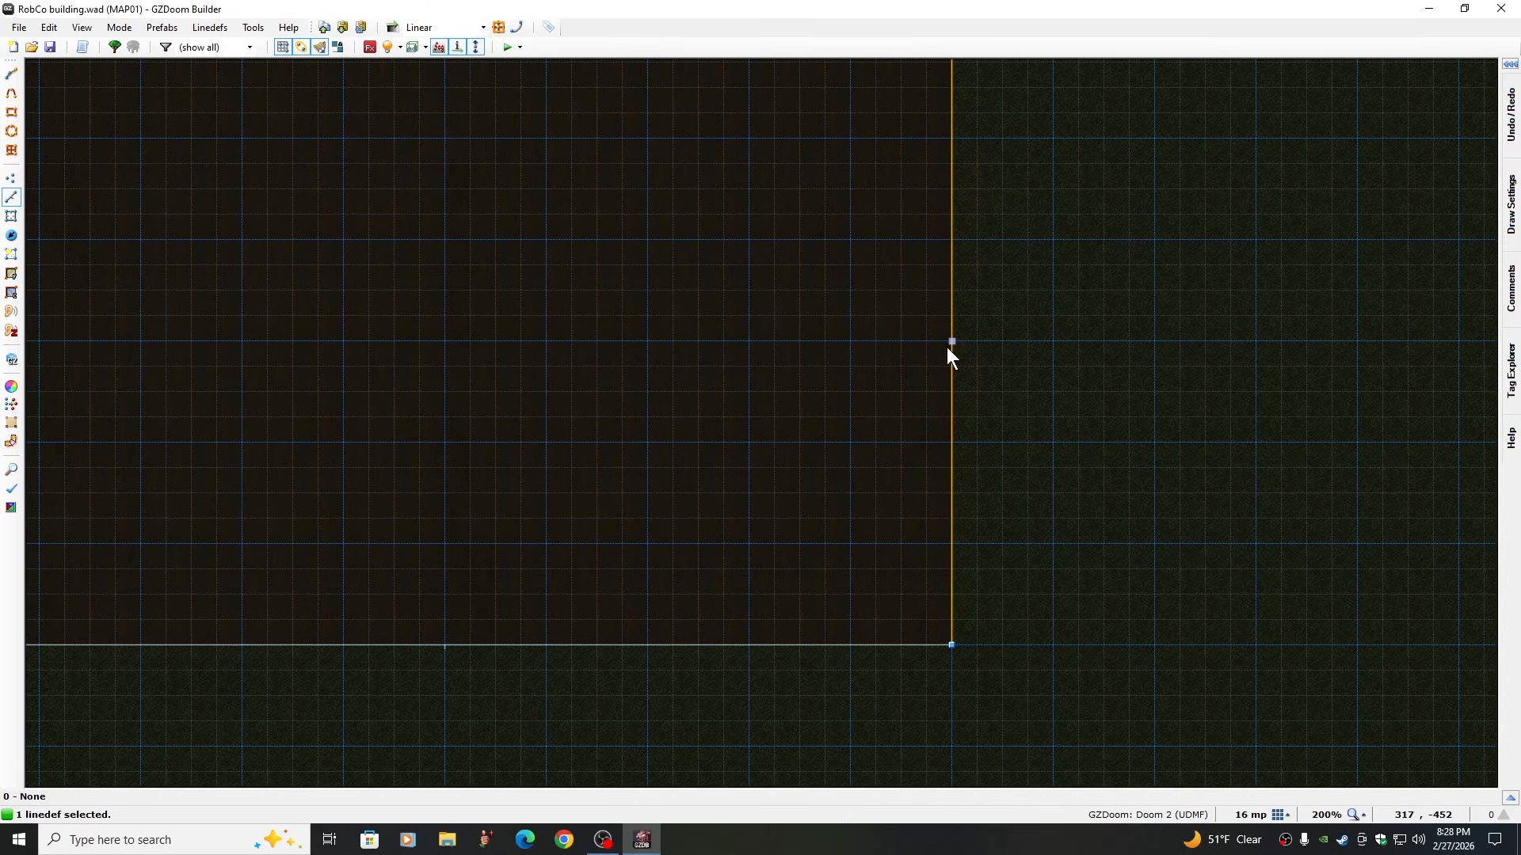
Examine the building's outline from its southern edge up to the northern blocks, comparing the east and west sides
key("Down")
key("Down")
key("Down")
key("Down")
key("Down")
key("Down")
key("Down")
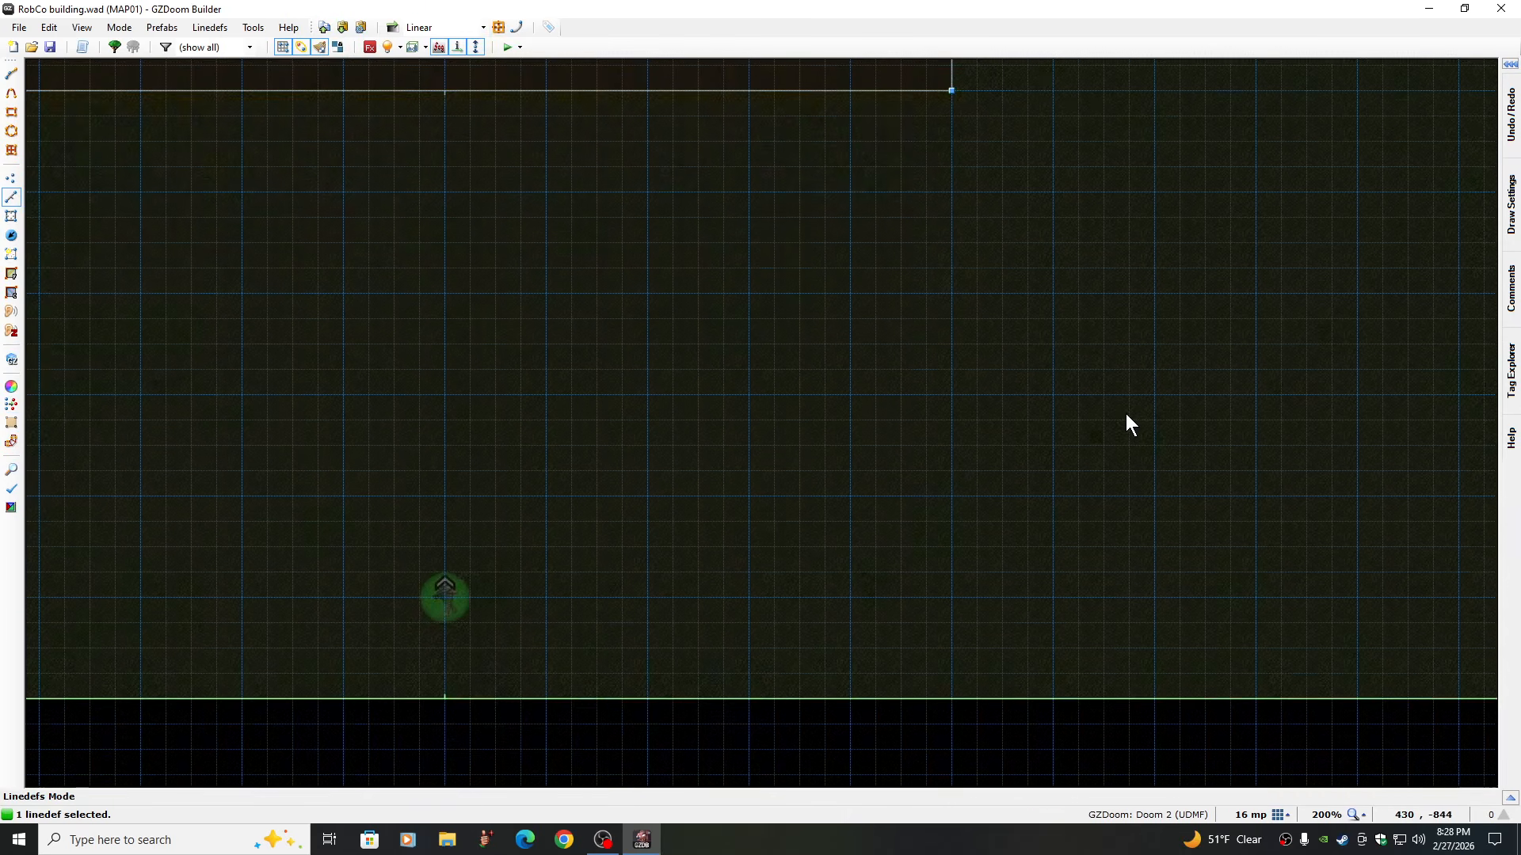
key("Up")
key("Up")
key("Up")
key("Up")
key("Up")
key("Up")
key("Up")
key("Up")
key("Up")
key("Up")
key("Up")
key("Up")
key("Up")
key("Up")
key("Up")
key("Up")
key("Up")
key("Up")
key("Up")
key("Up")
key("Up")
key("Up")
key("Up")
key("Up")
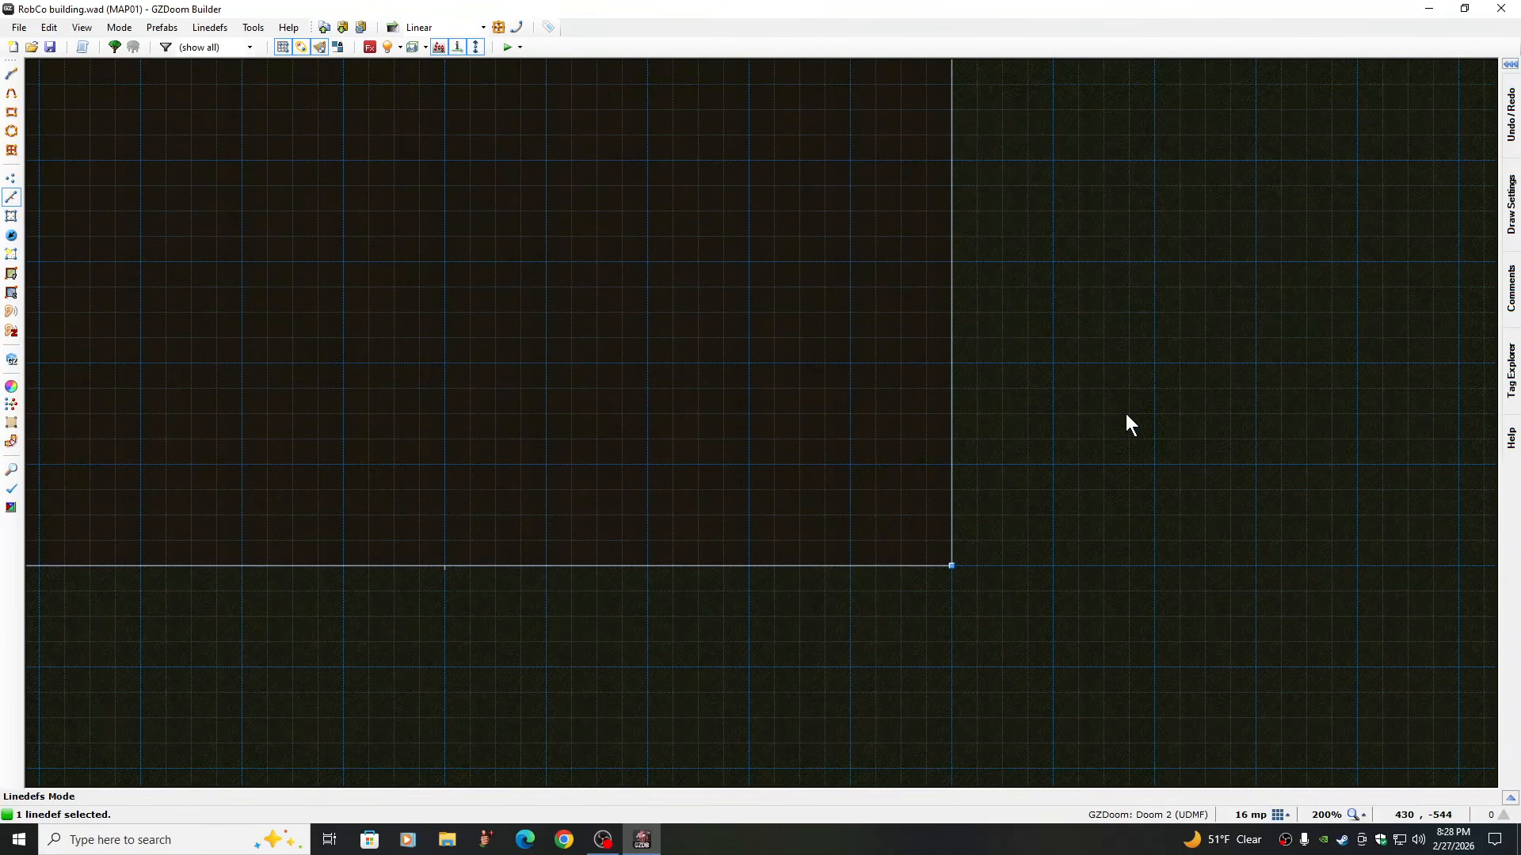
key("Up")
key("Up")
key("Up")
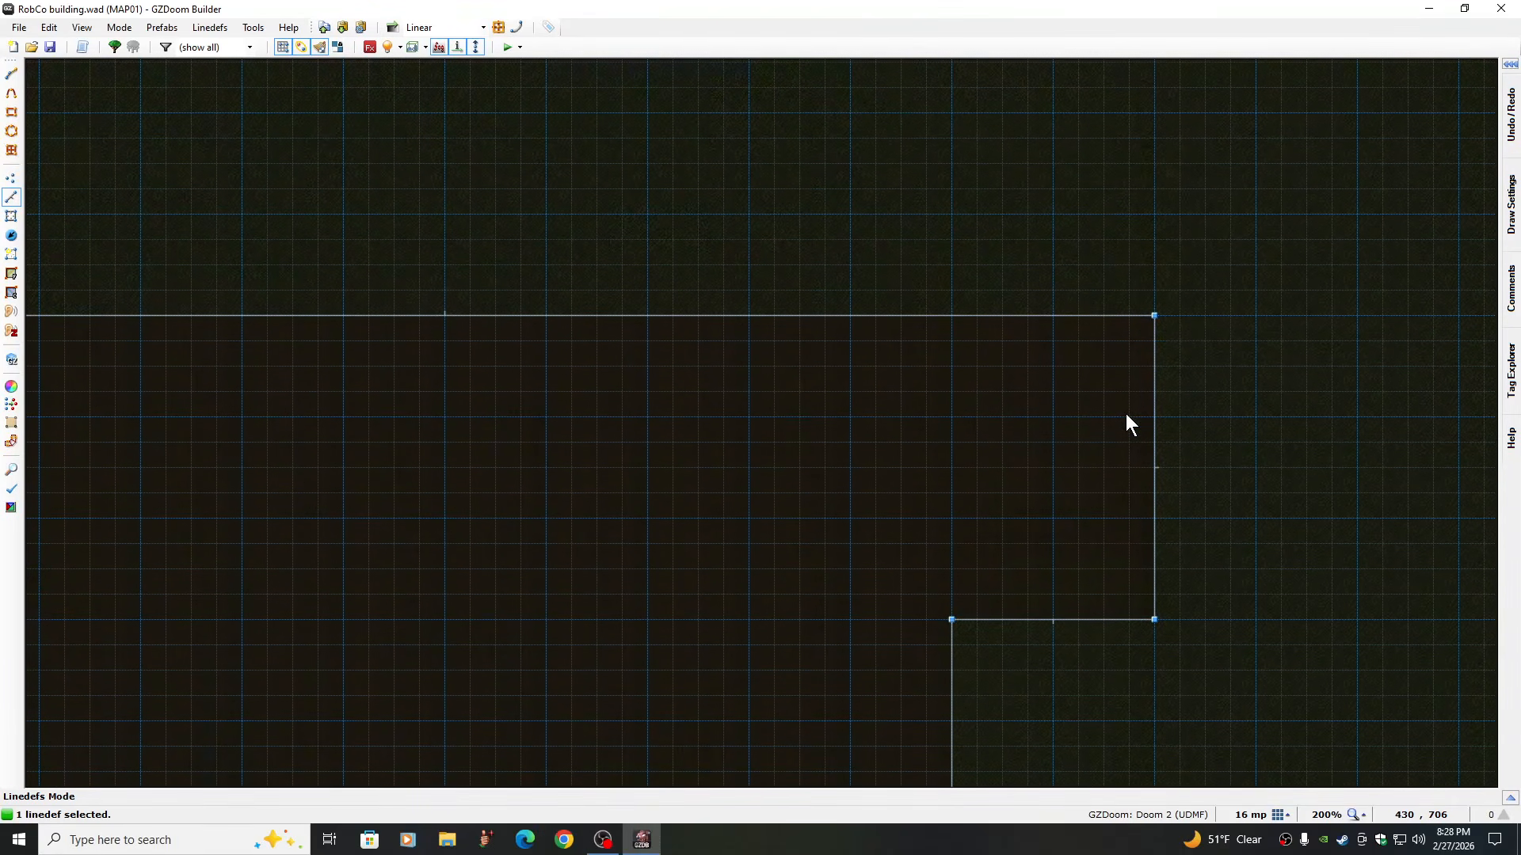
key("Right")
key("Down")
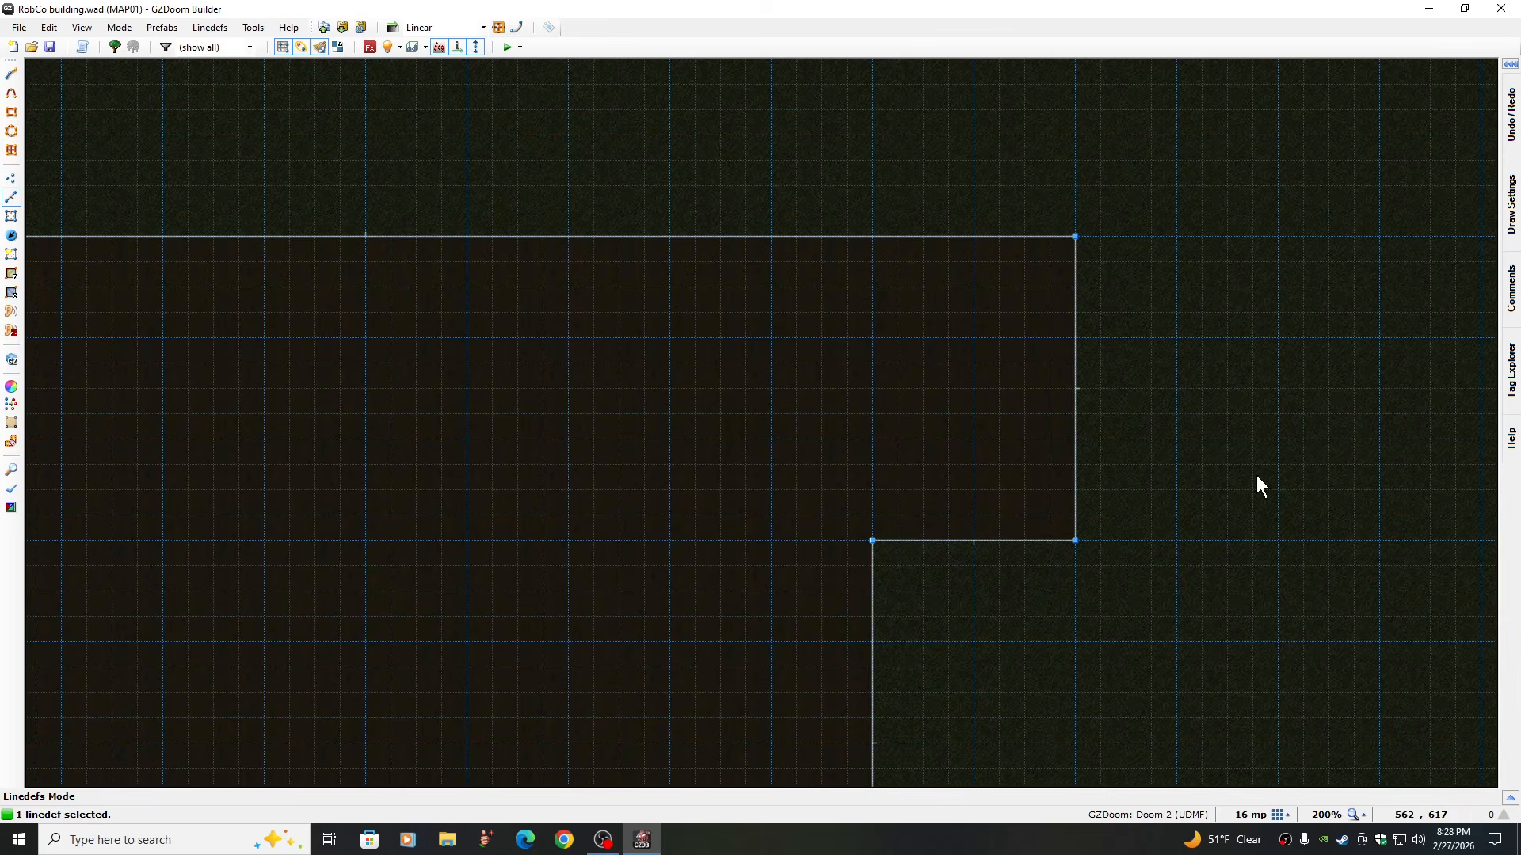
left_click(1356, 815)
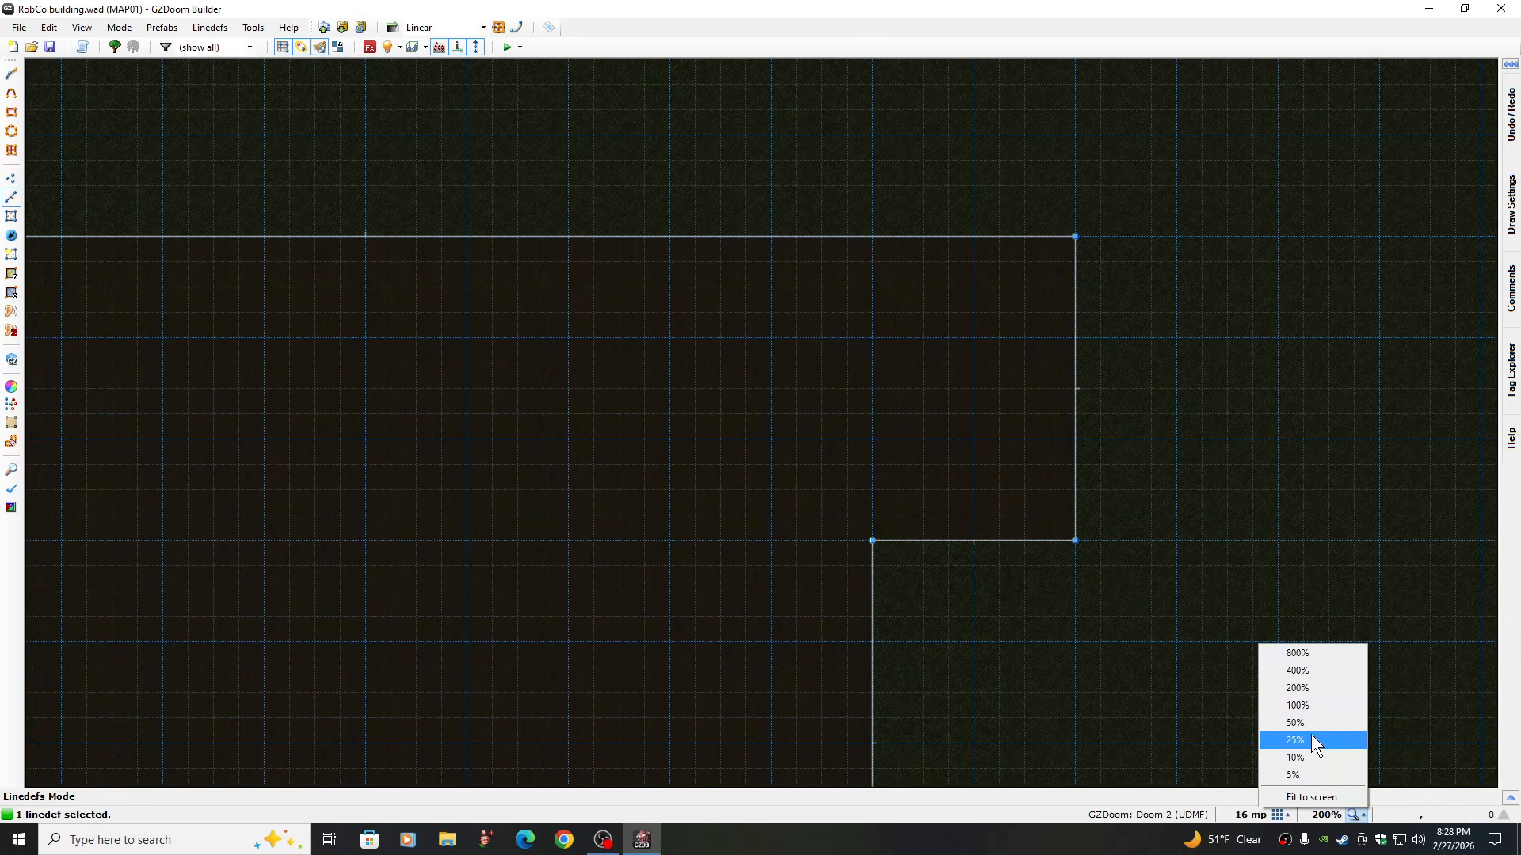
left_click(1304, 705)
key("Left")
key("Left")
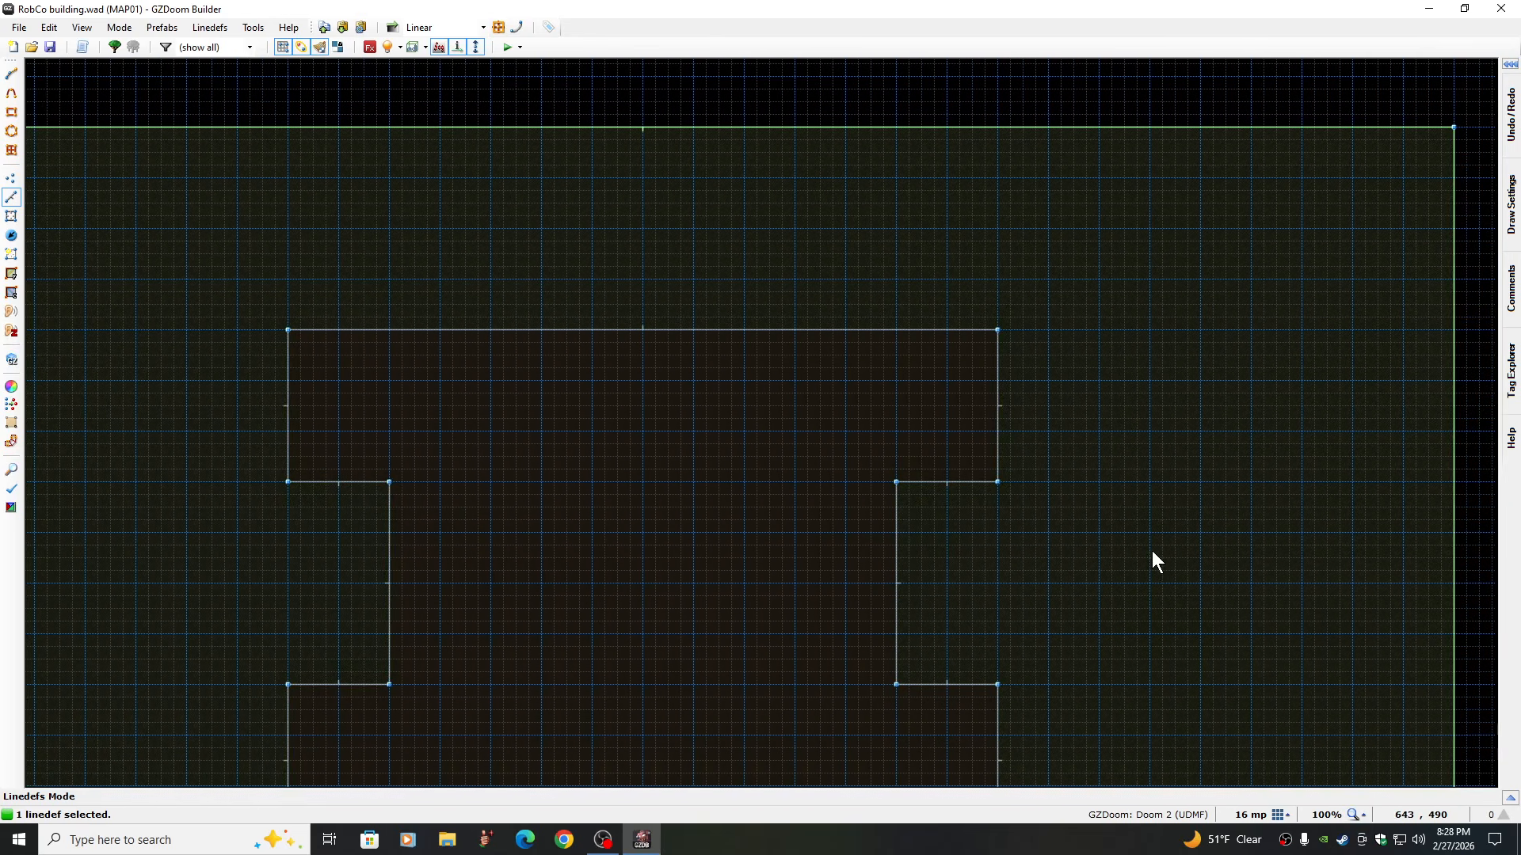
key("Down")
key("Down")
key("Down")
key("Up")
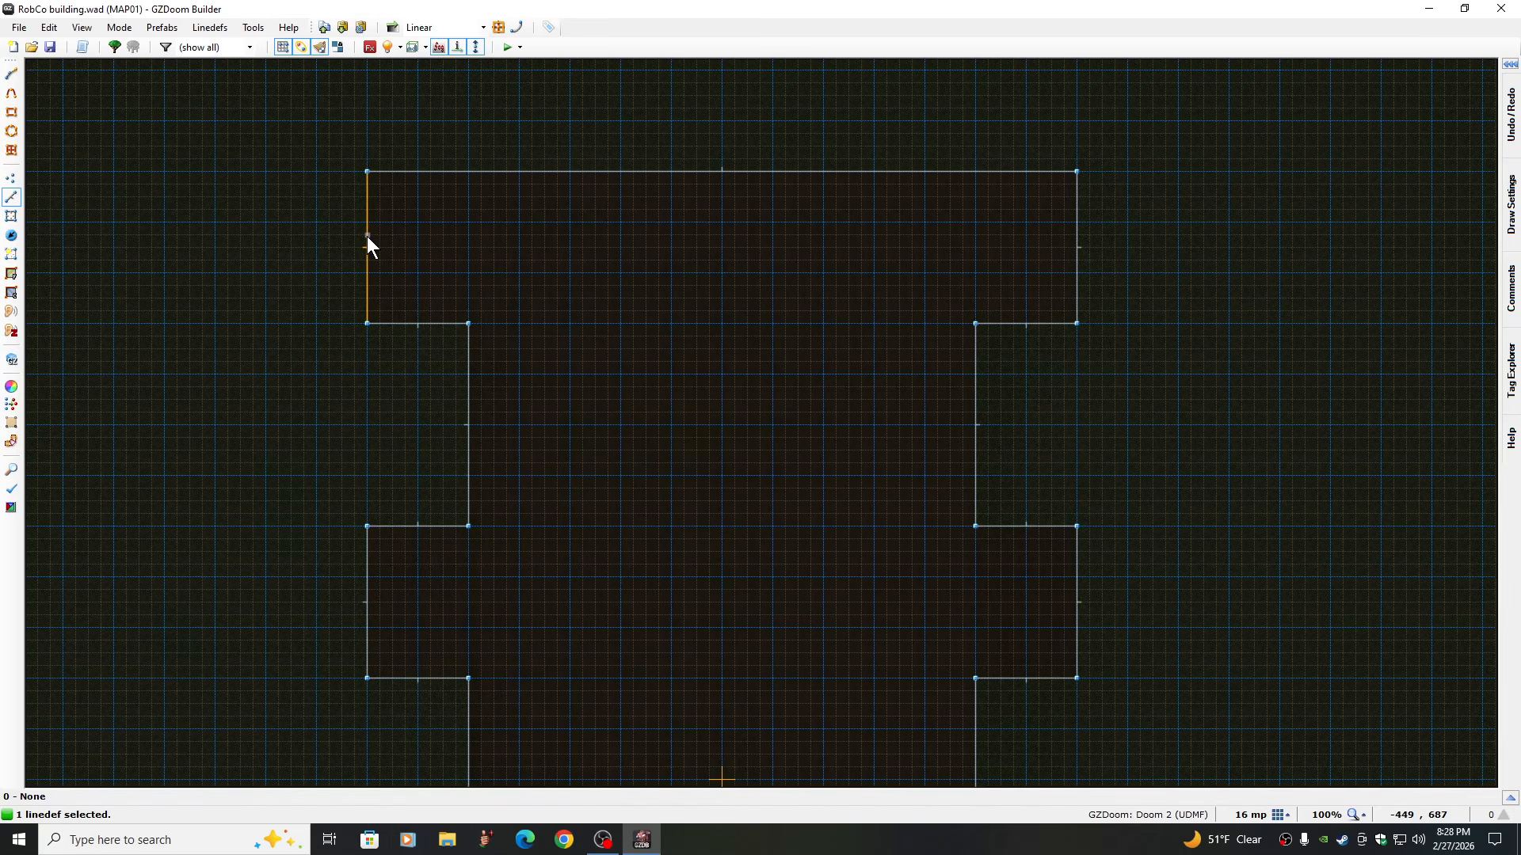
Move the south edges of the southern west and southern east projecting blocks 128 map units south
key("Down")
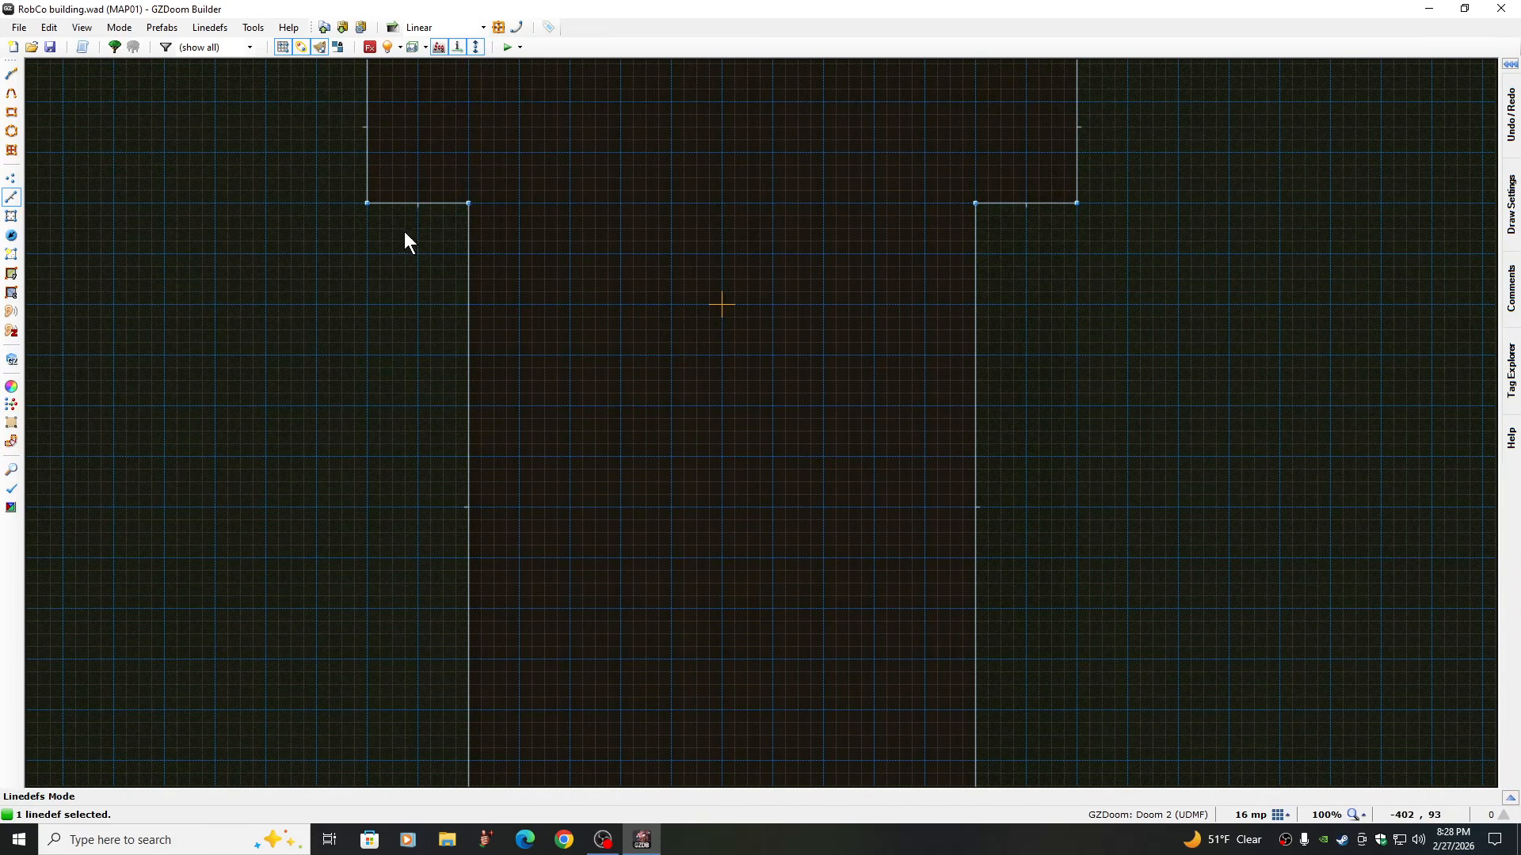
key("e")
left_click_drag(417, 202, 419, 309)
key("Return")
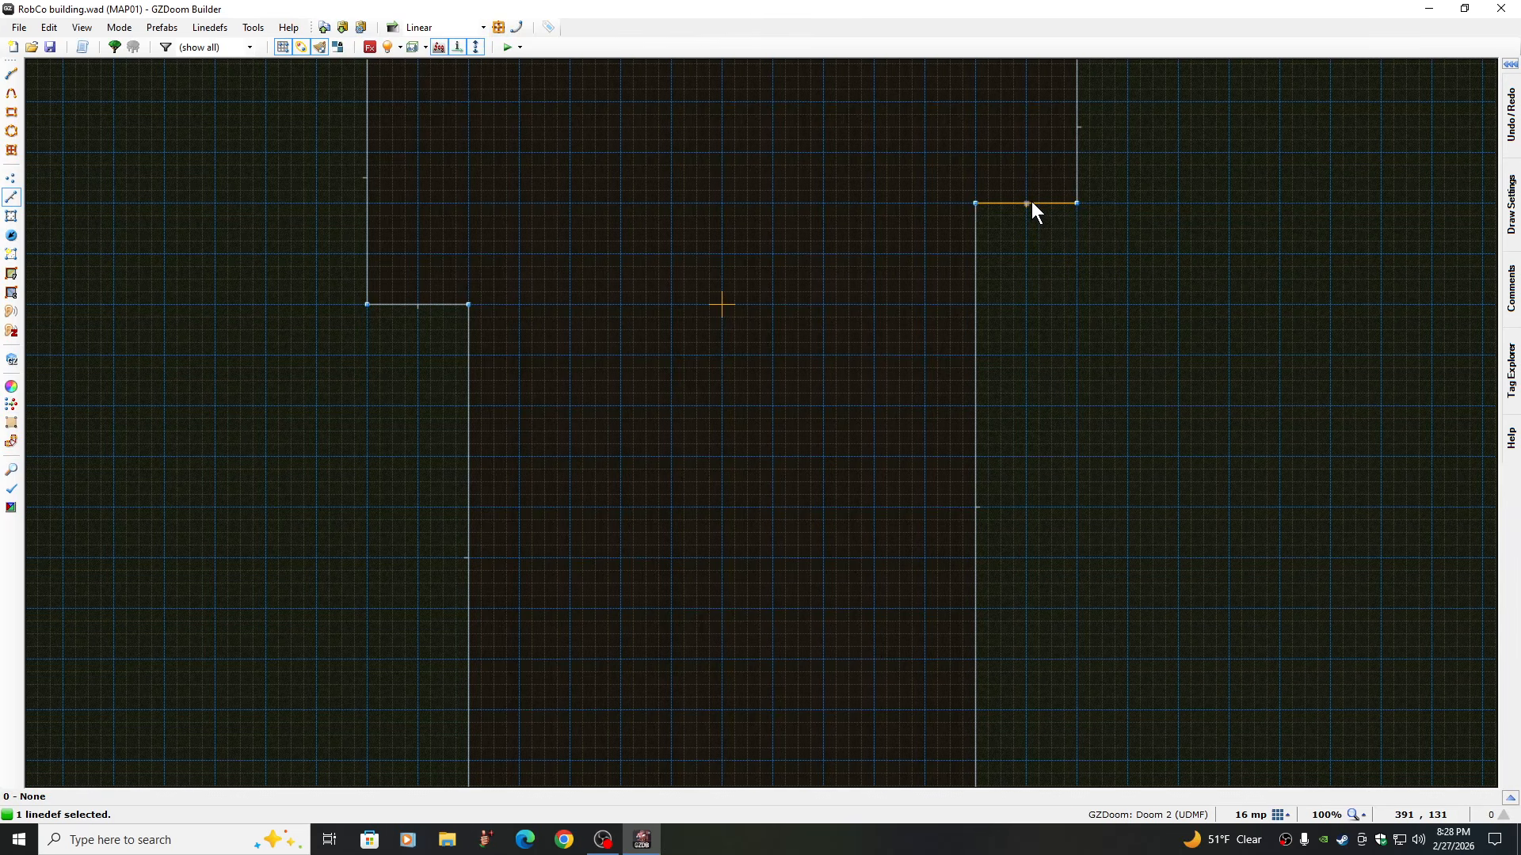
key("e")
left_click_drag(1032, 203, 1031, 297)
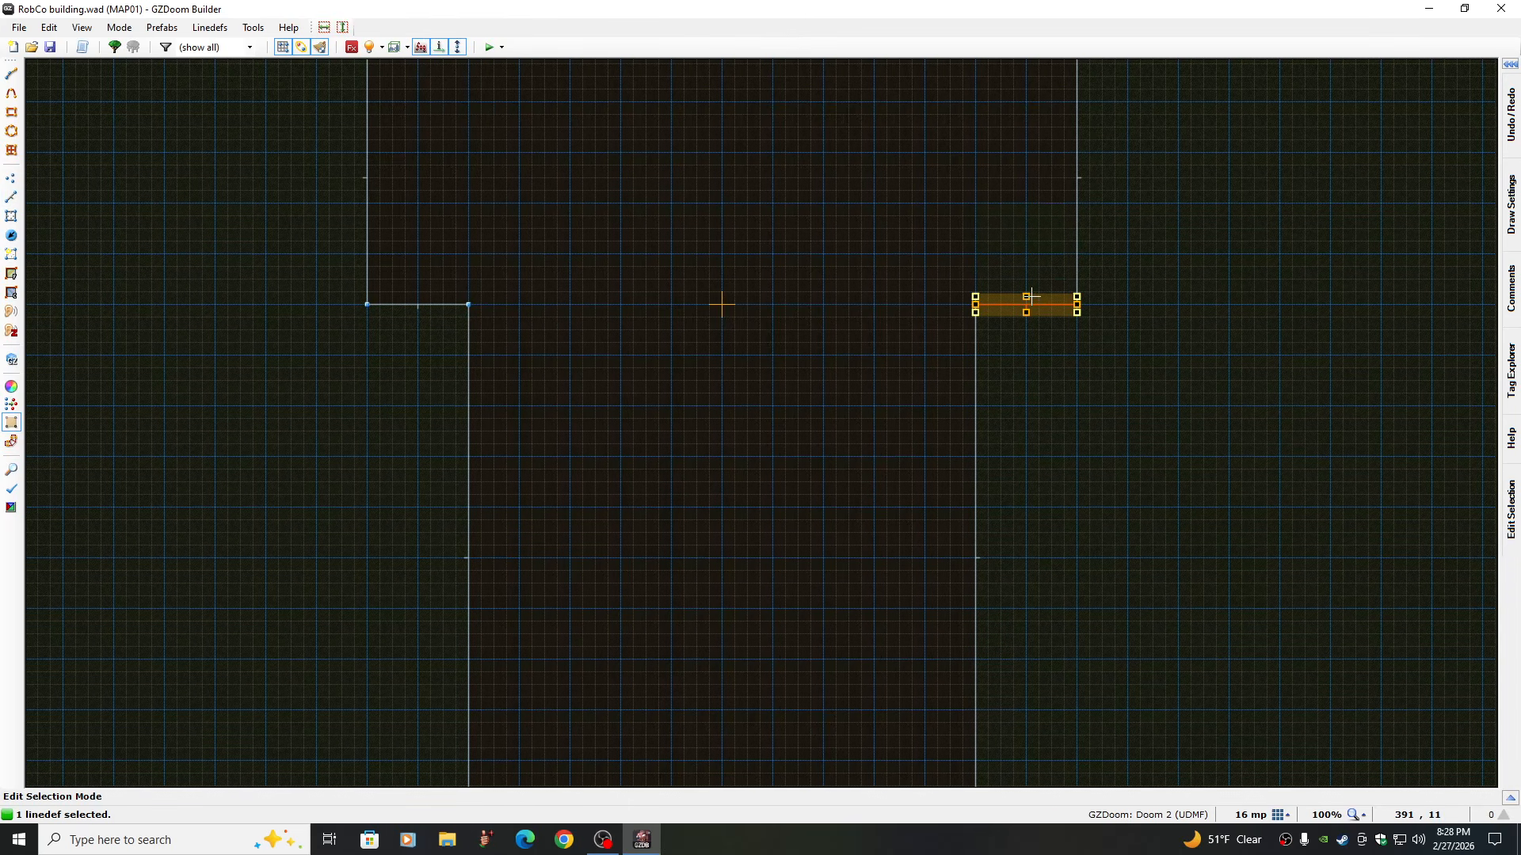
key("Return")
Move the north edges of the southern west and southern east projecting blocks 64 map units south
key("Up")
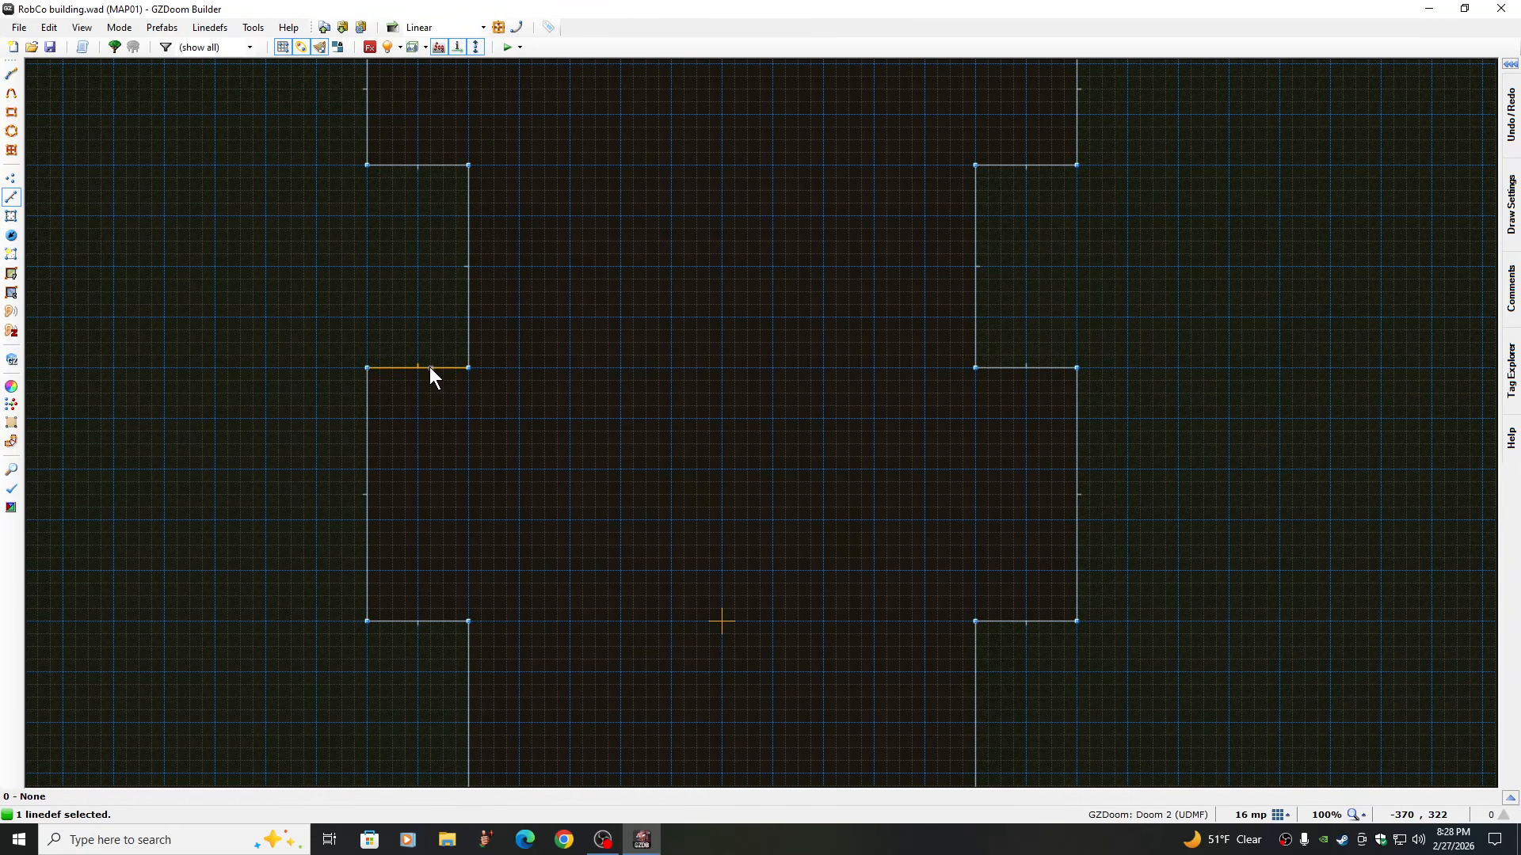
key("e")
left_click_drag(429, 367, 429, 424)
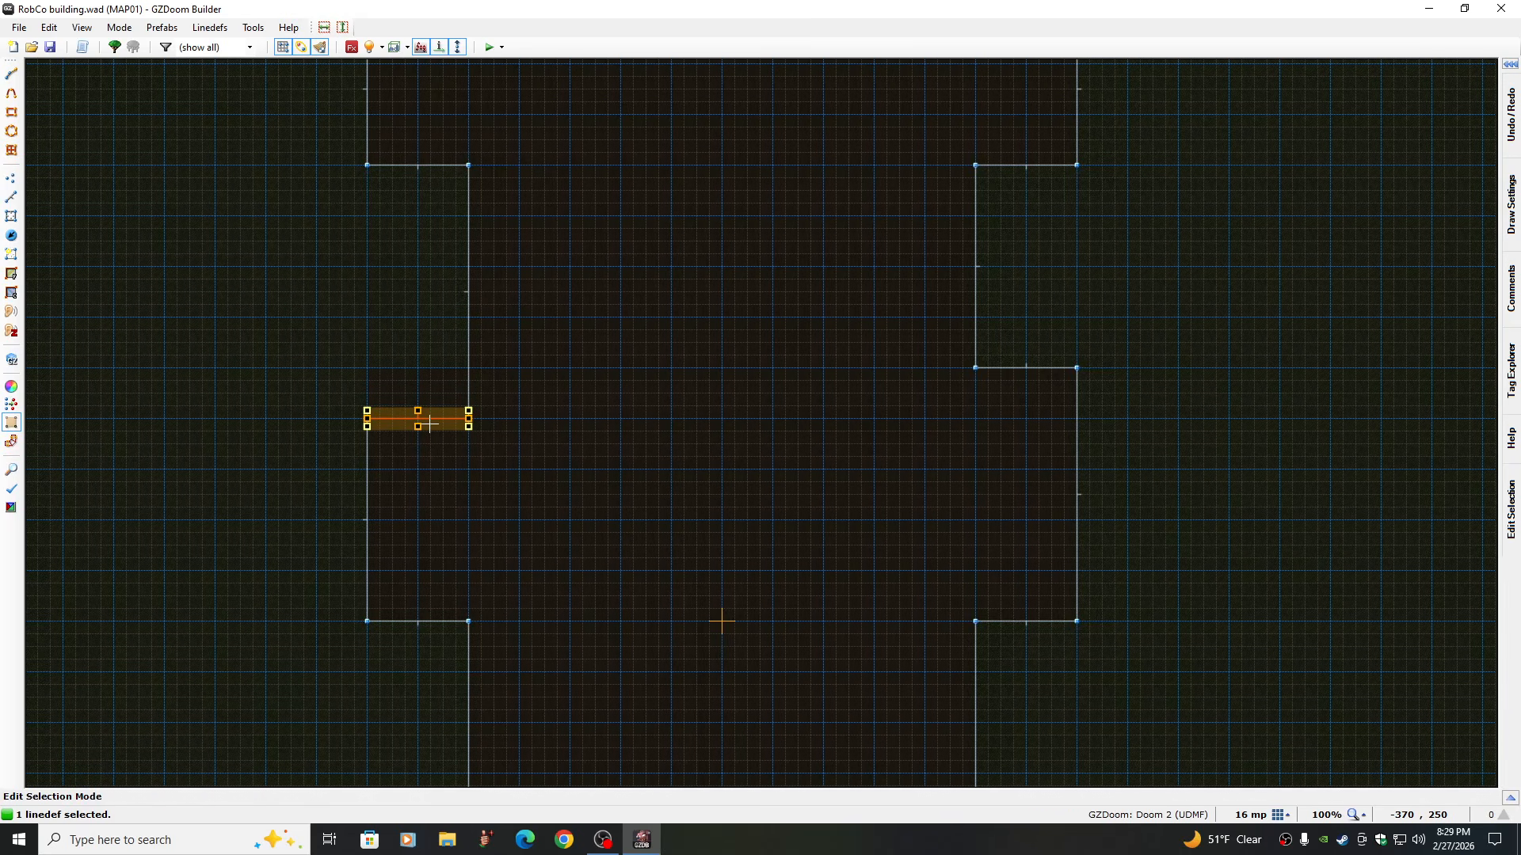
key("Return")
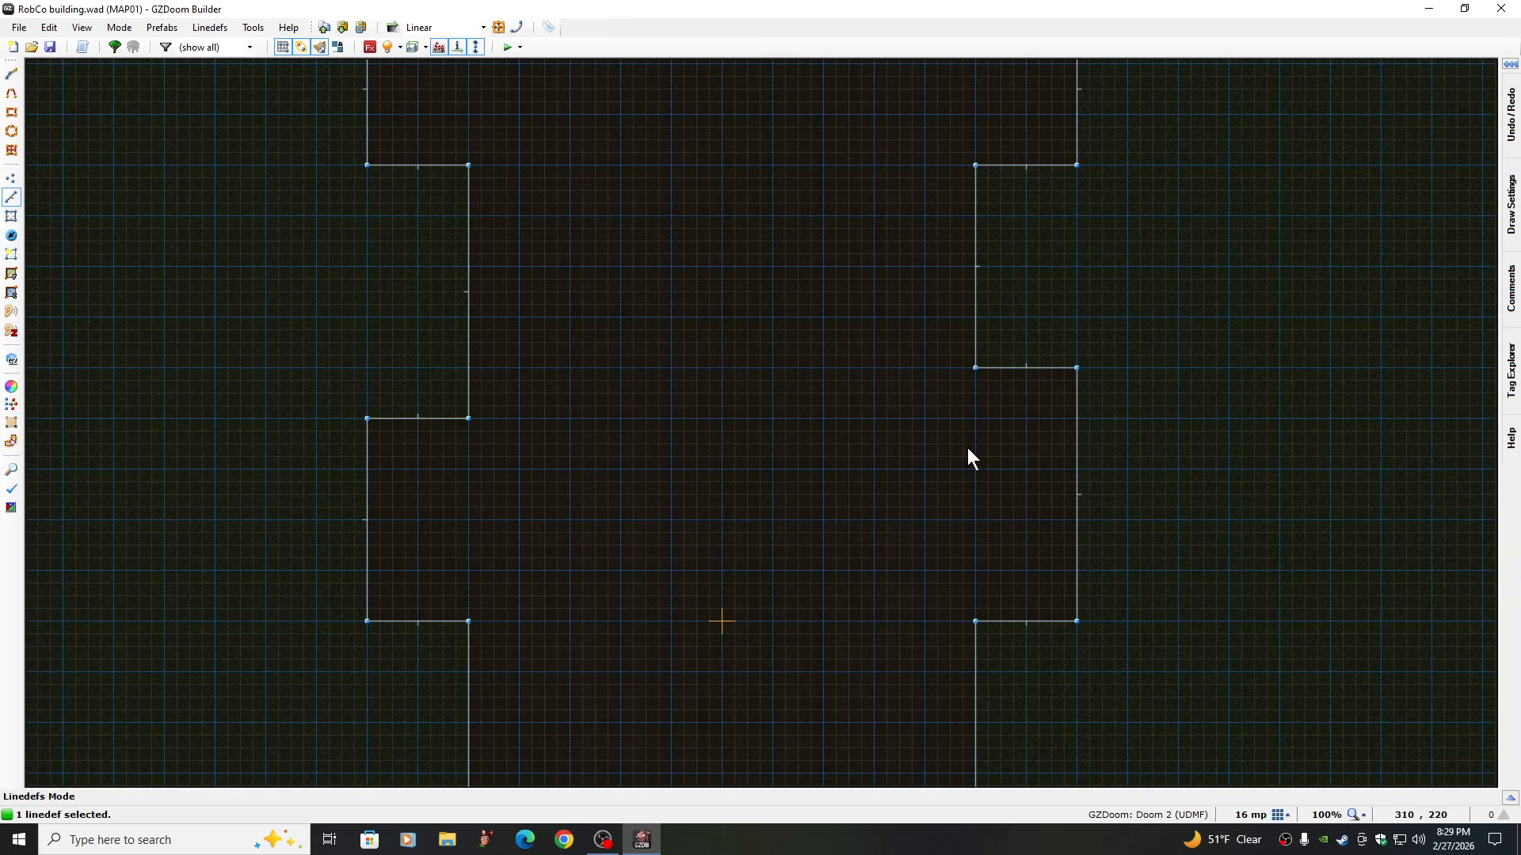
key("e")
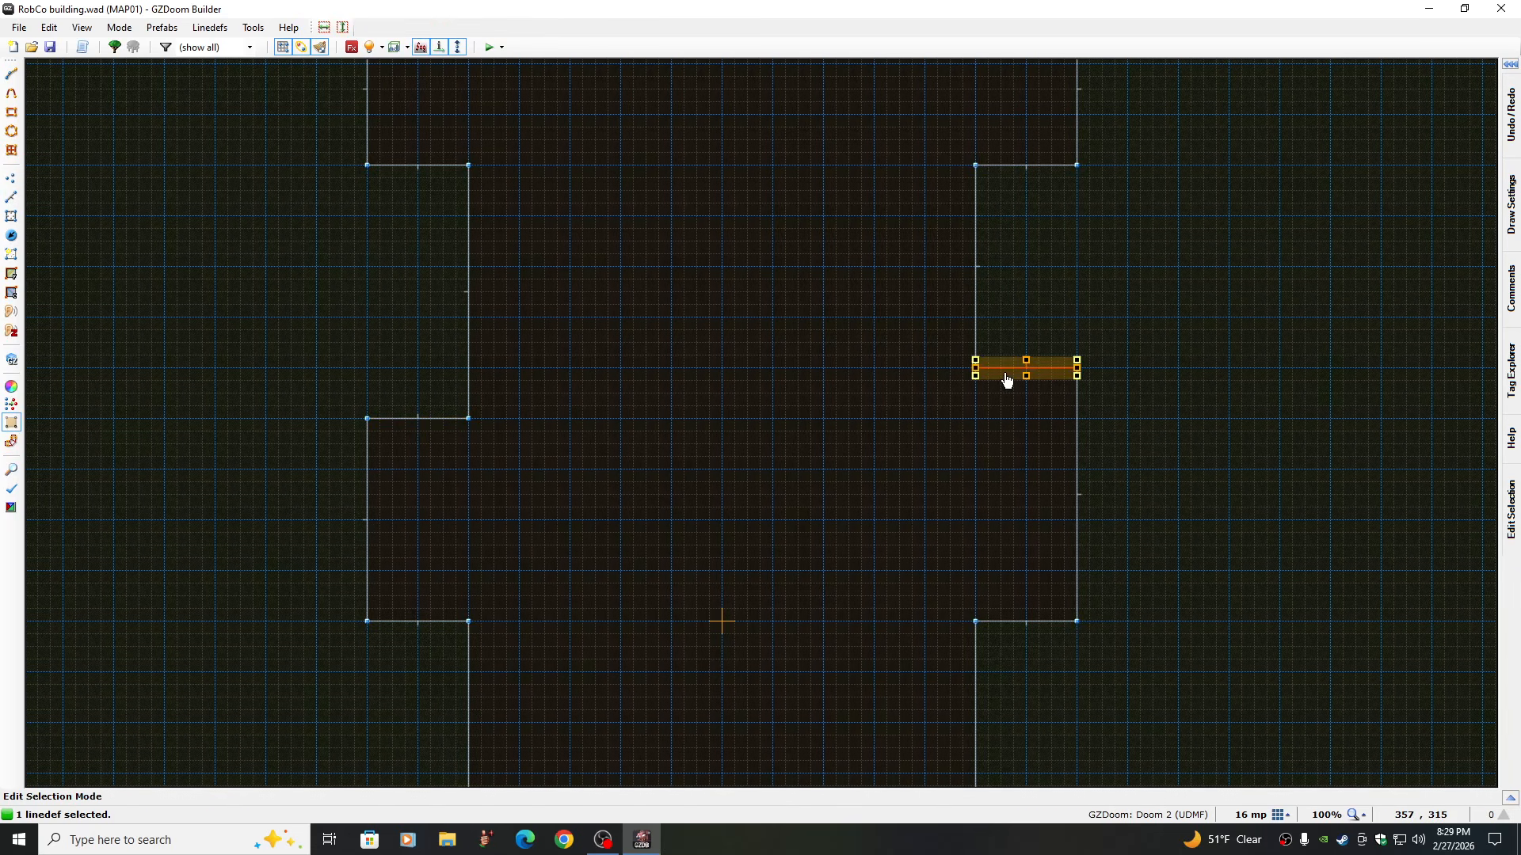
left_click_drag(1007, 380, 1006, 431)
key("Return")
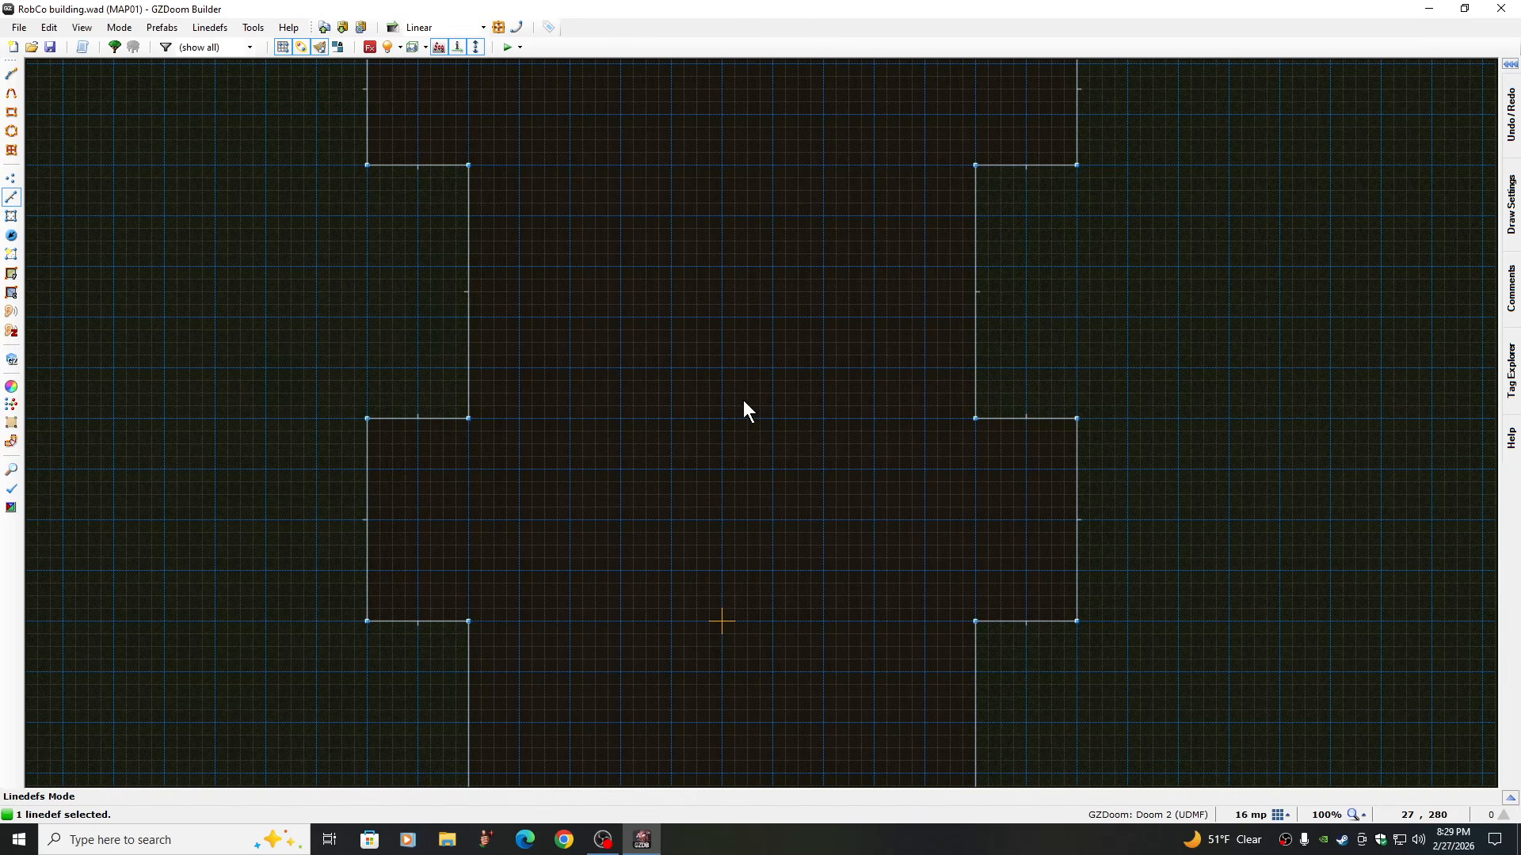
Move the south edge of the northern west projecting block 64 map units south
key("Up")
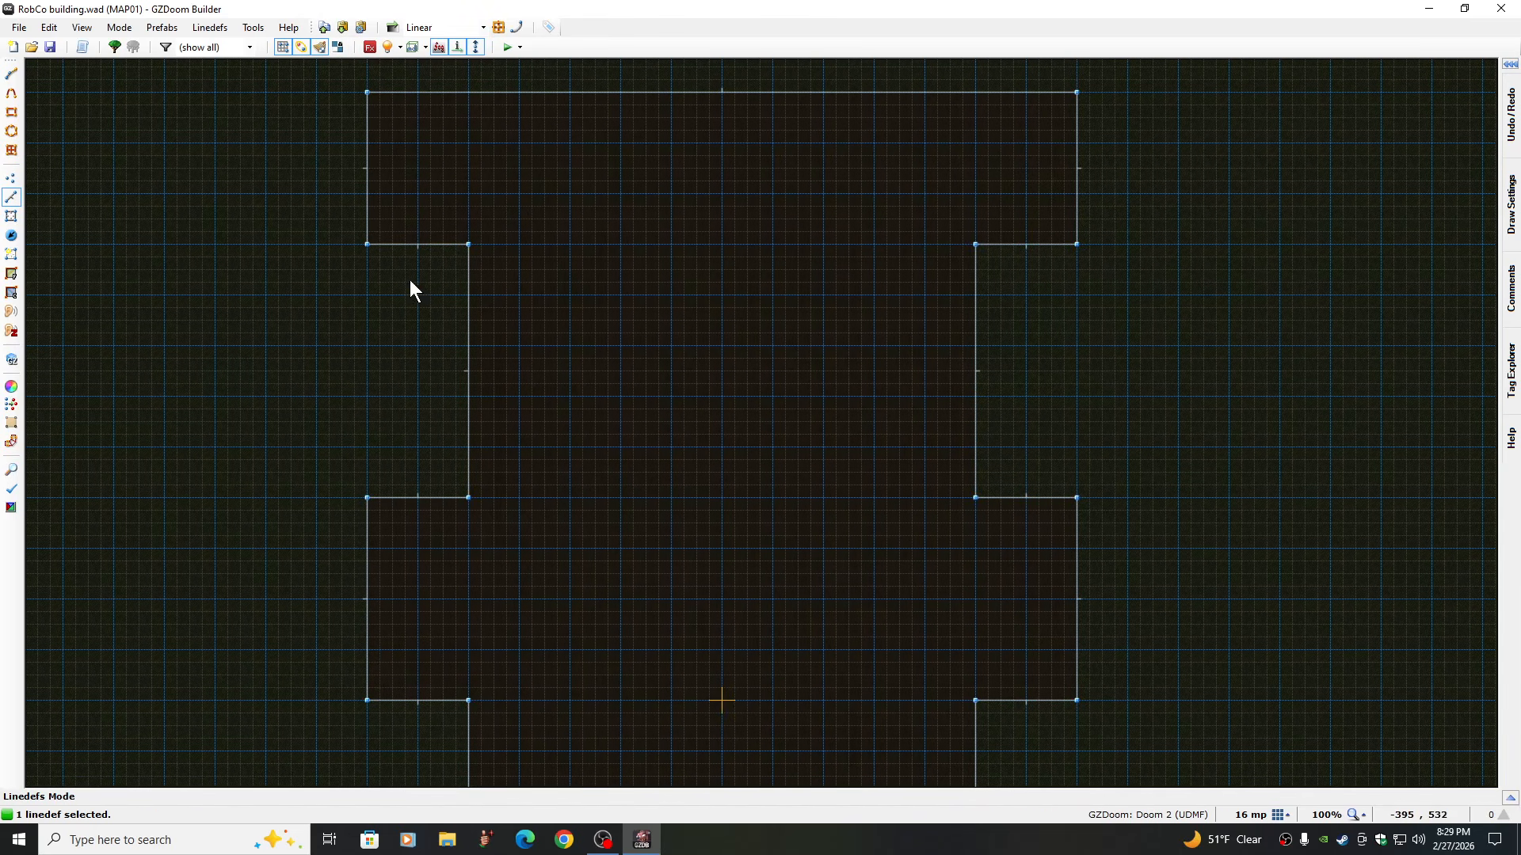
key("e")
left_click_drag(417, 247, 420, 294)
key("v")
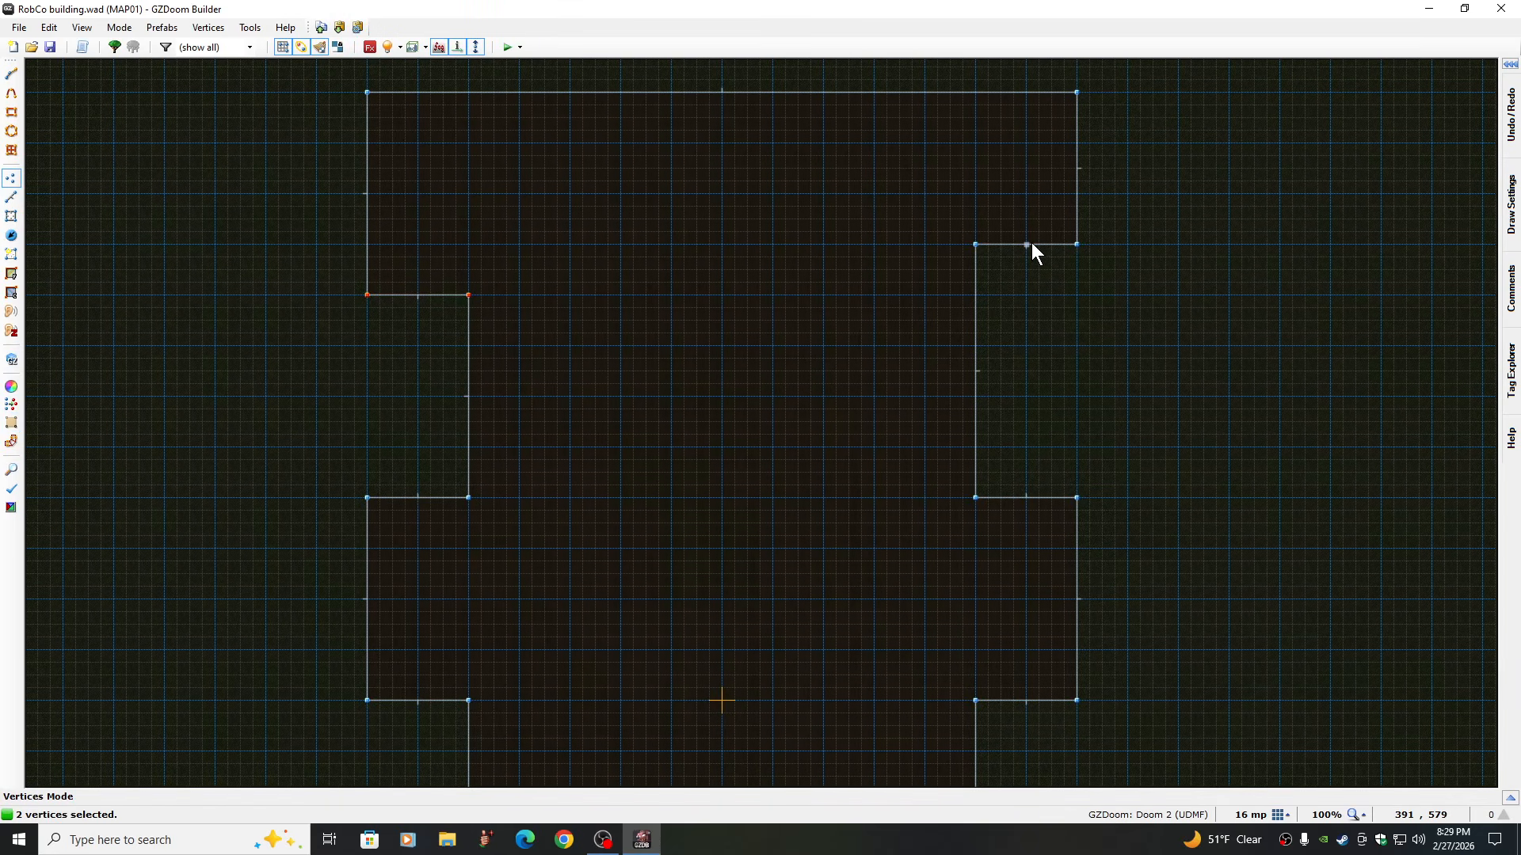
key("e")
key("Escape")
left_click(967, 300)
Return to linedef editing and move the south edge of the northern east projecting block 64 map units south
left_click(11, 196)
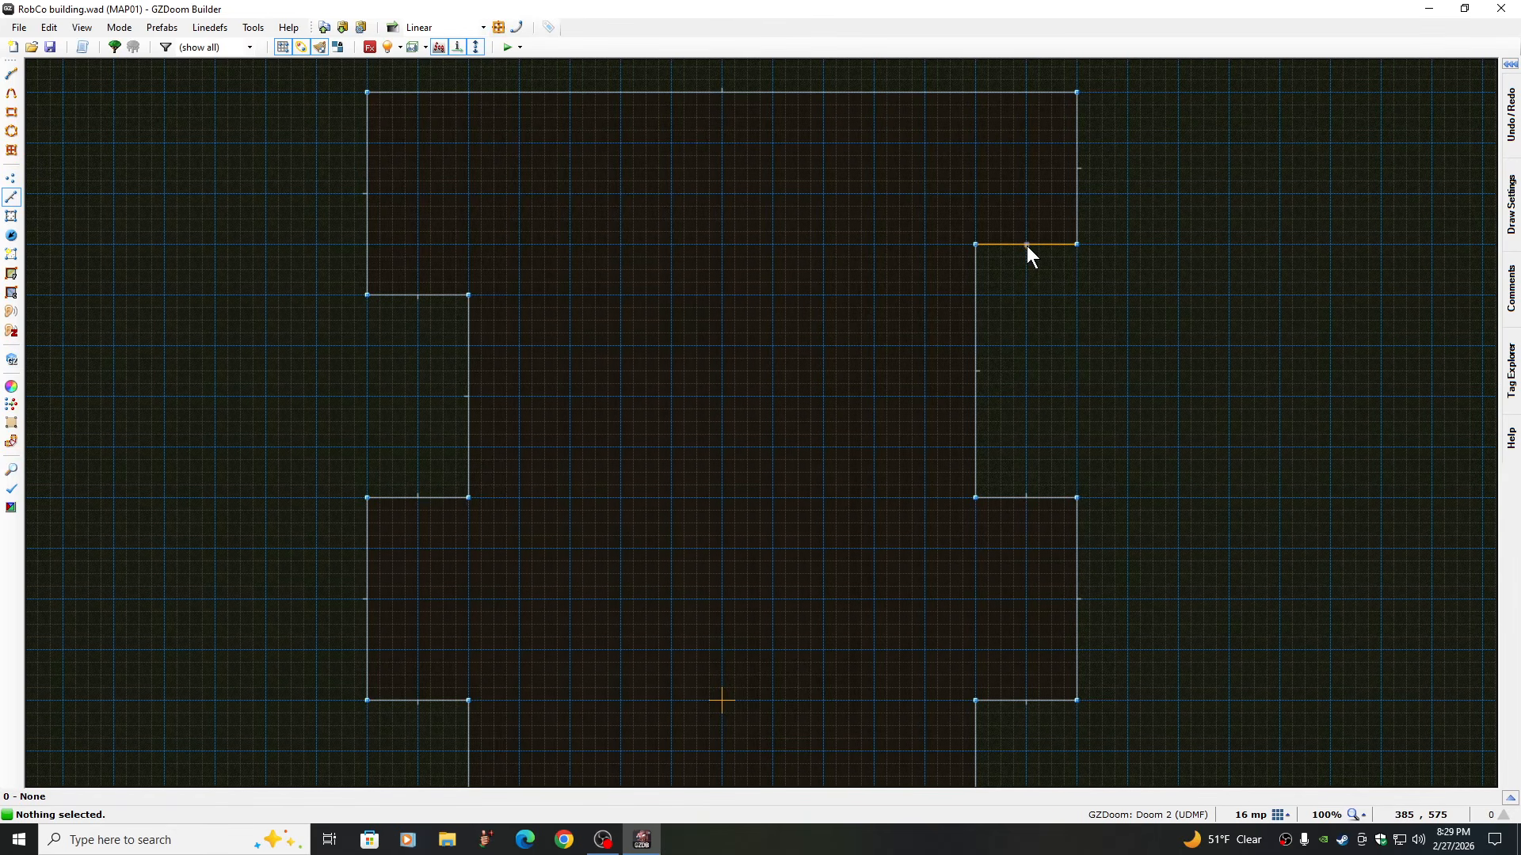
key("e")
left_click_drag(1027, 246, 1029, 301)
key("Return")
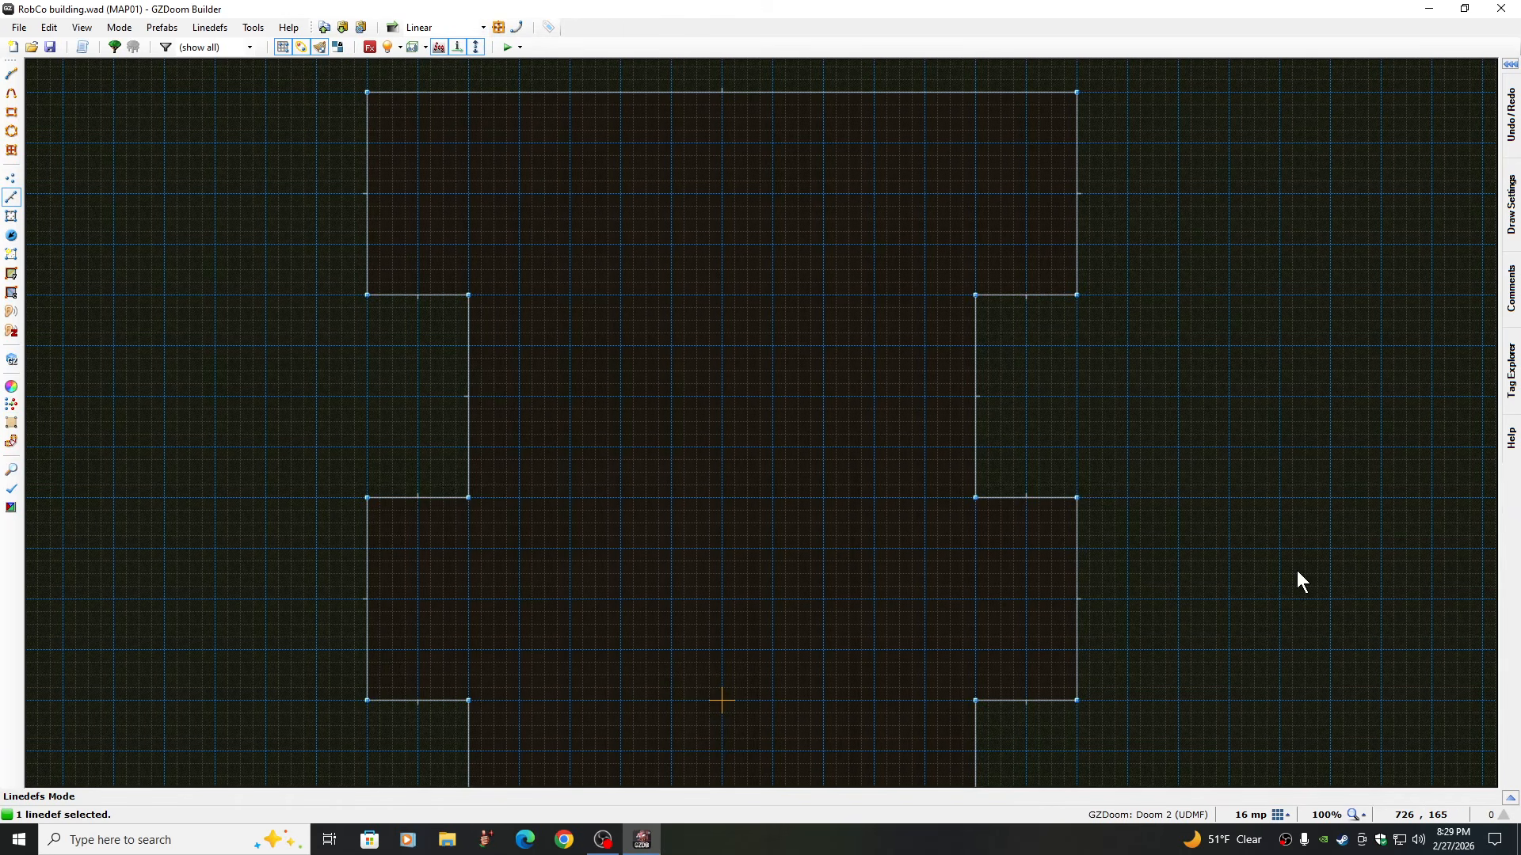
Move the north edges of the southern east and southern west projecting blocks 128 map units south
key("Down")
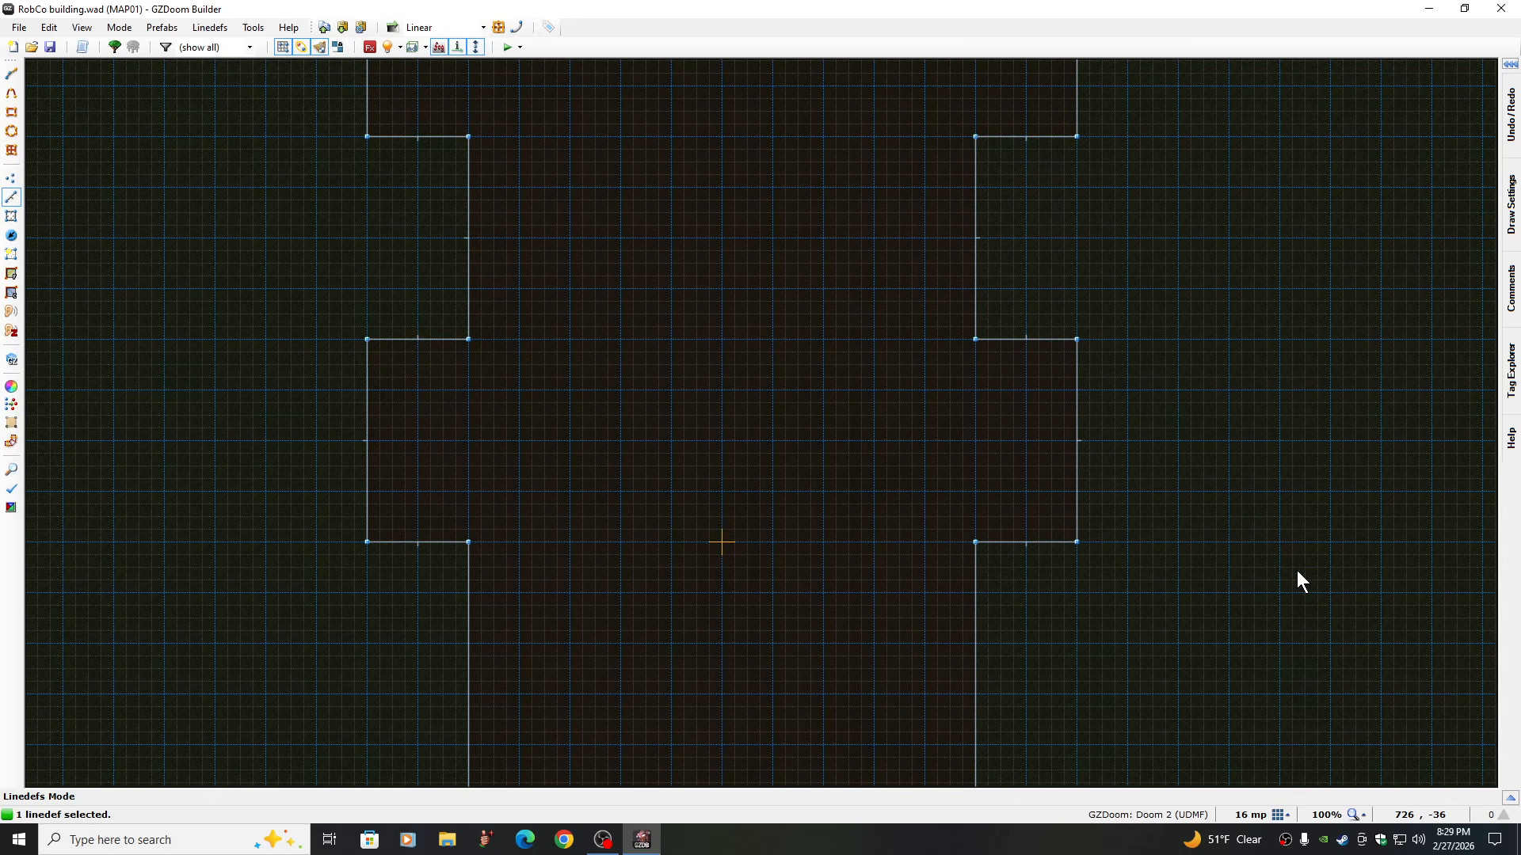
key("Down")
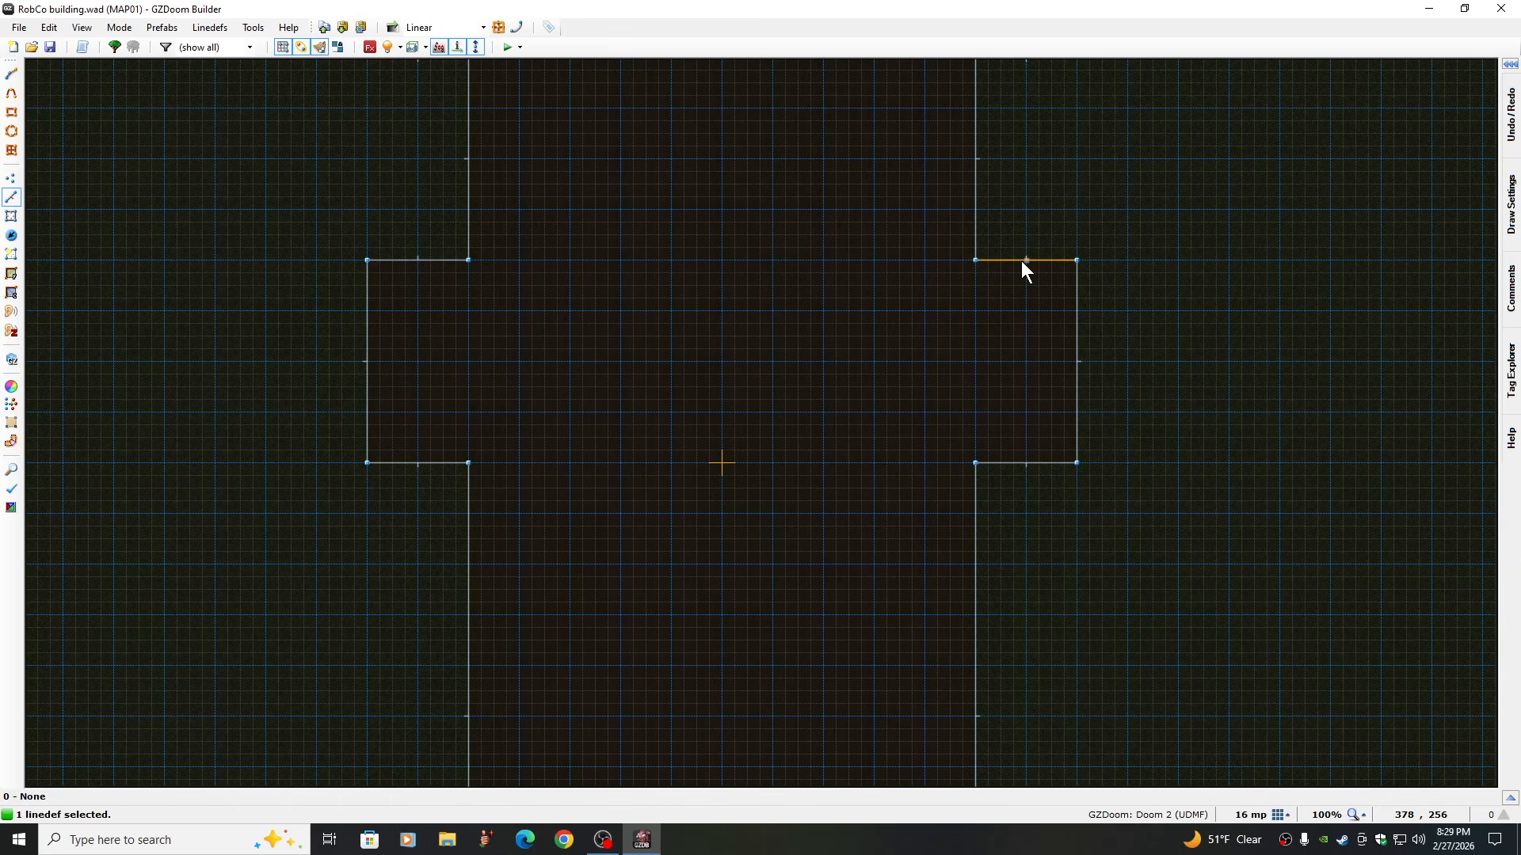
key("e")
left_click_drag(1022, 261, 1023, 364)
key("Return")
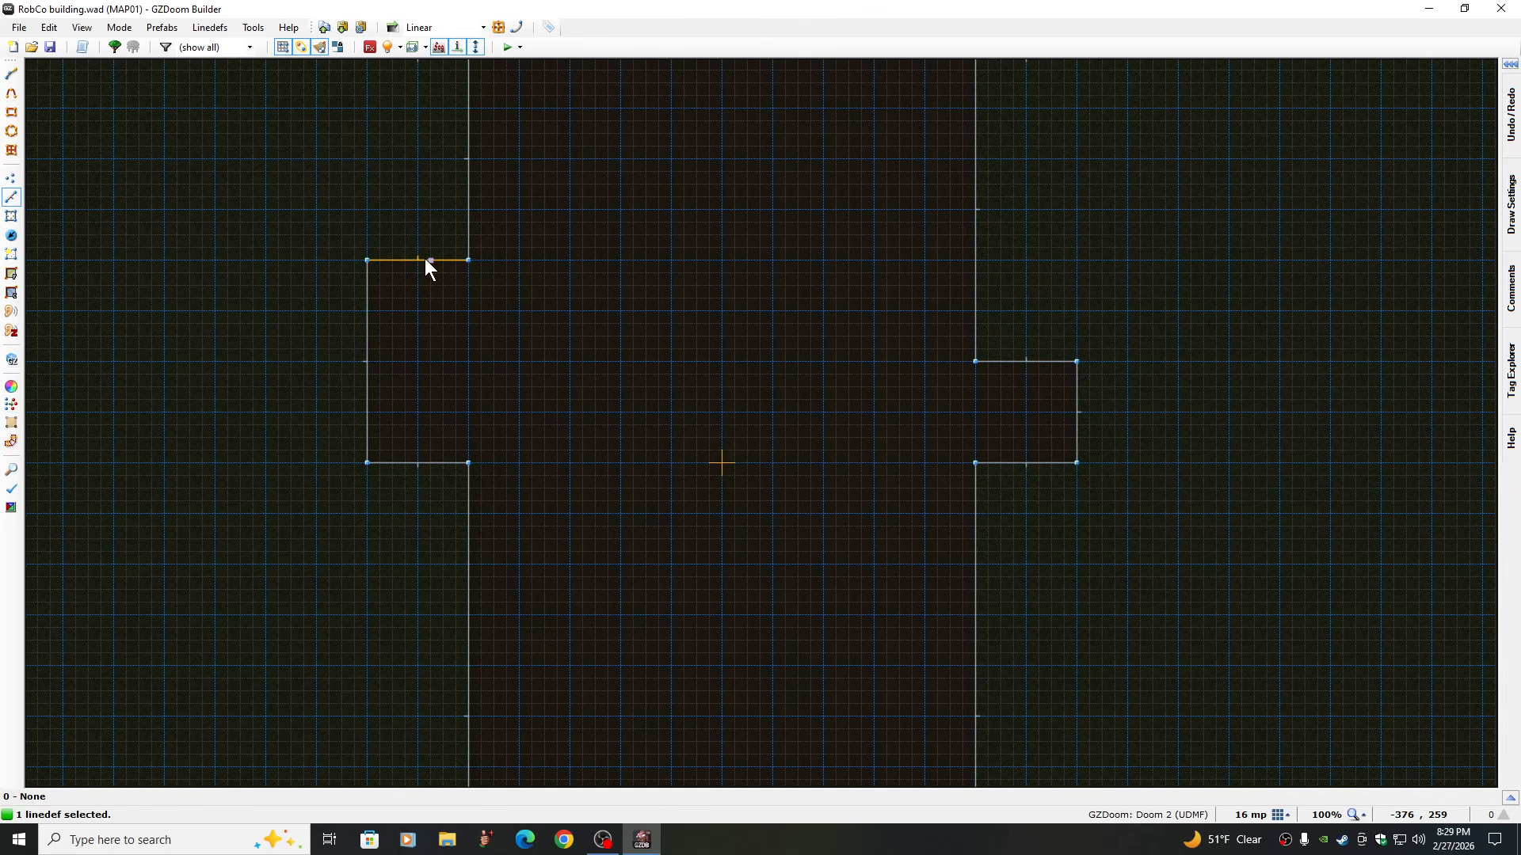
key("e")
left_click_drag(425, 260, 426, 361)
key("Return")
Move the south edge of the southern east projecting block 128 map units south
key("Down")
key("Down")
key("Down")
key("Down")
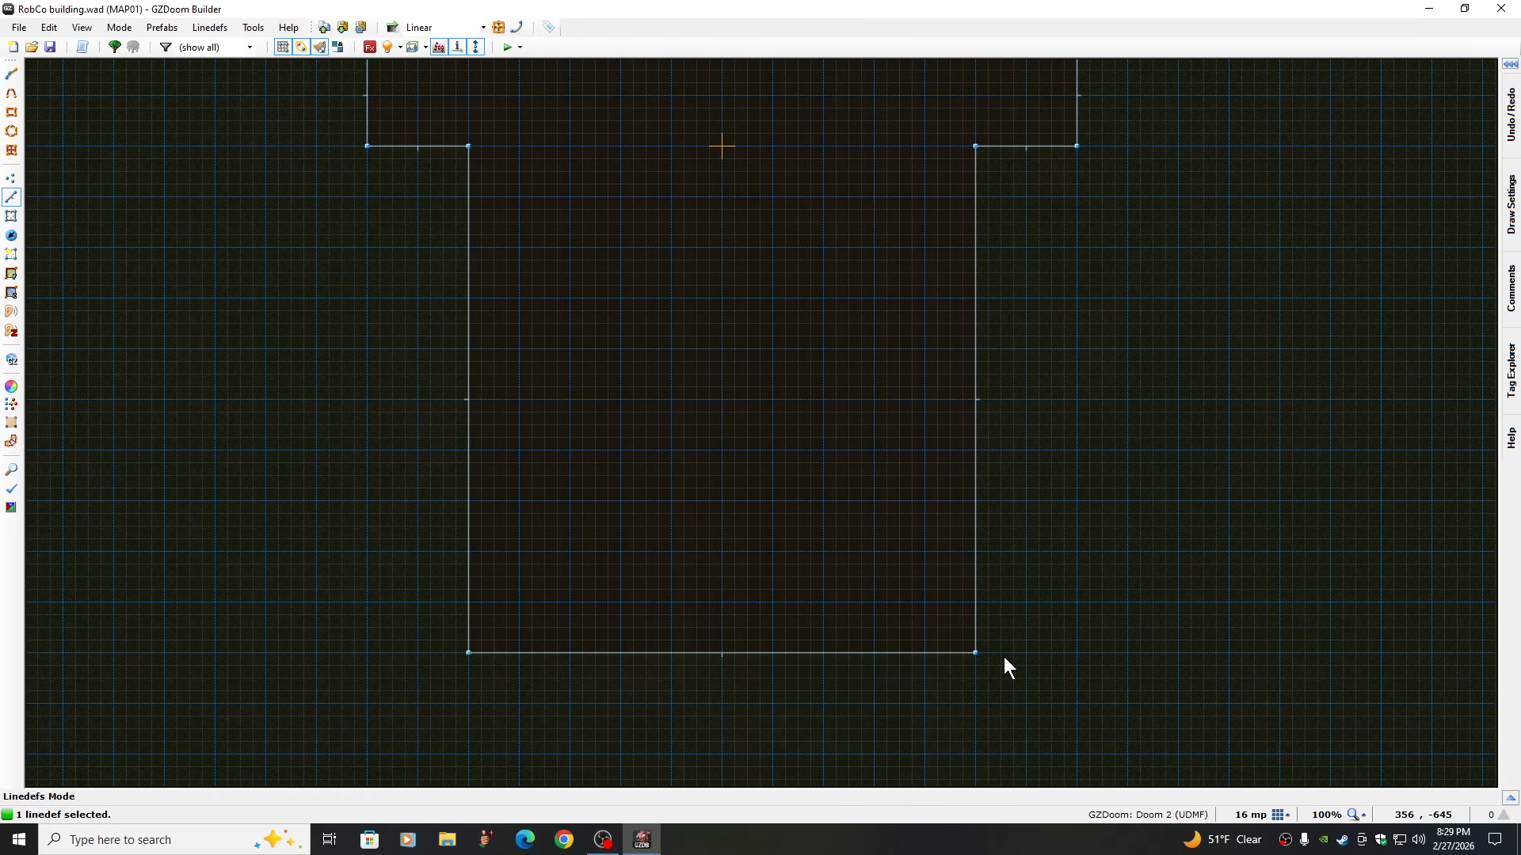
key("Up")
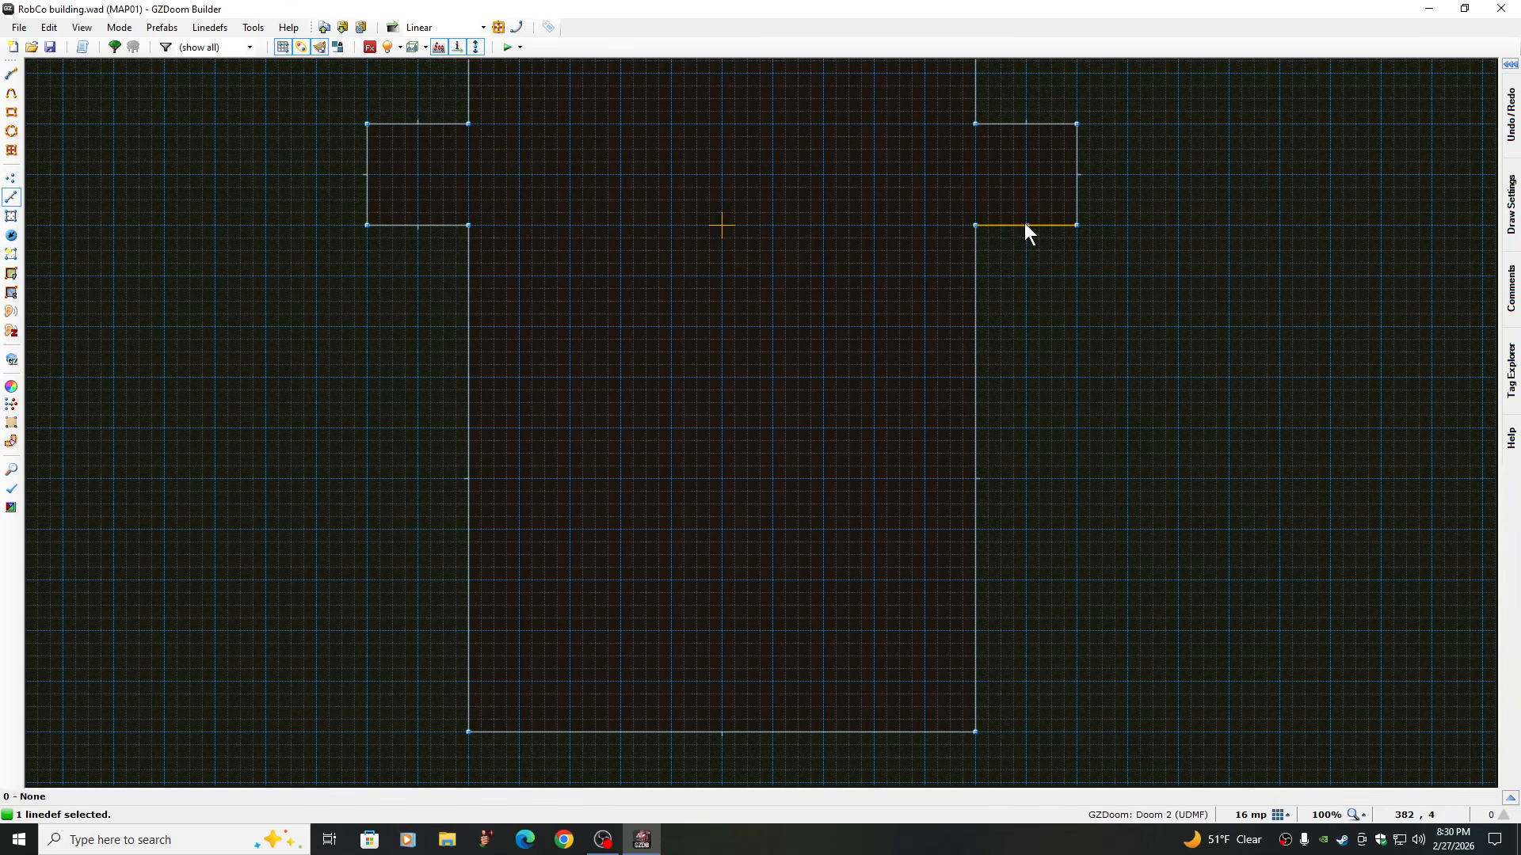
key("e")
left_click_drag(1024, 225, 1024, 324)
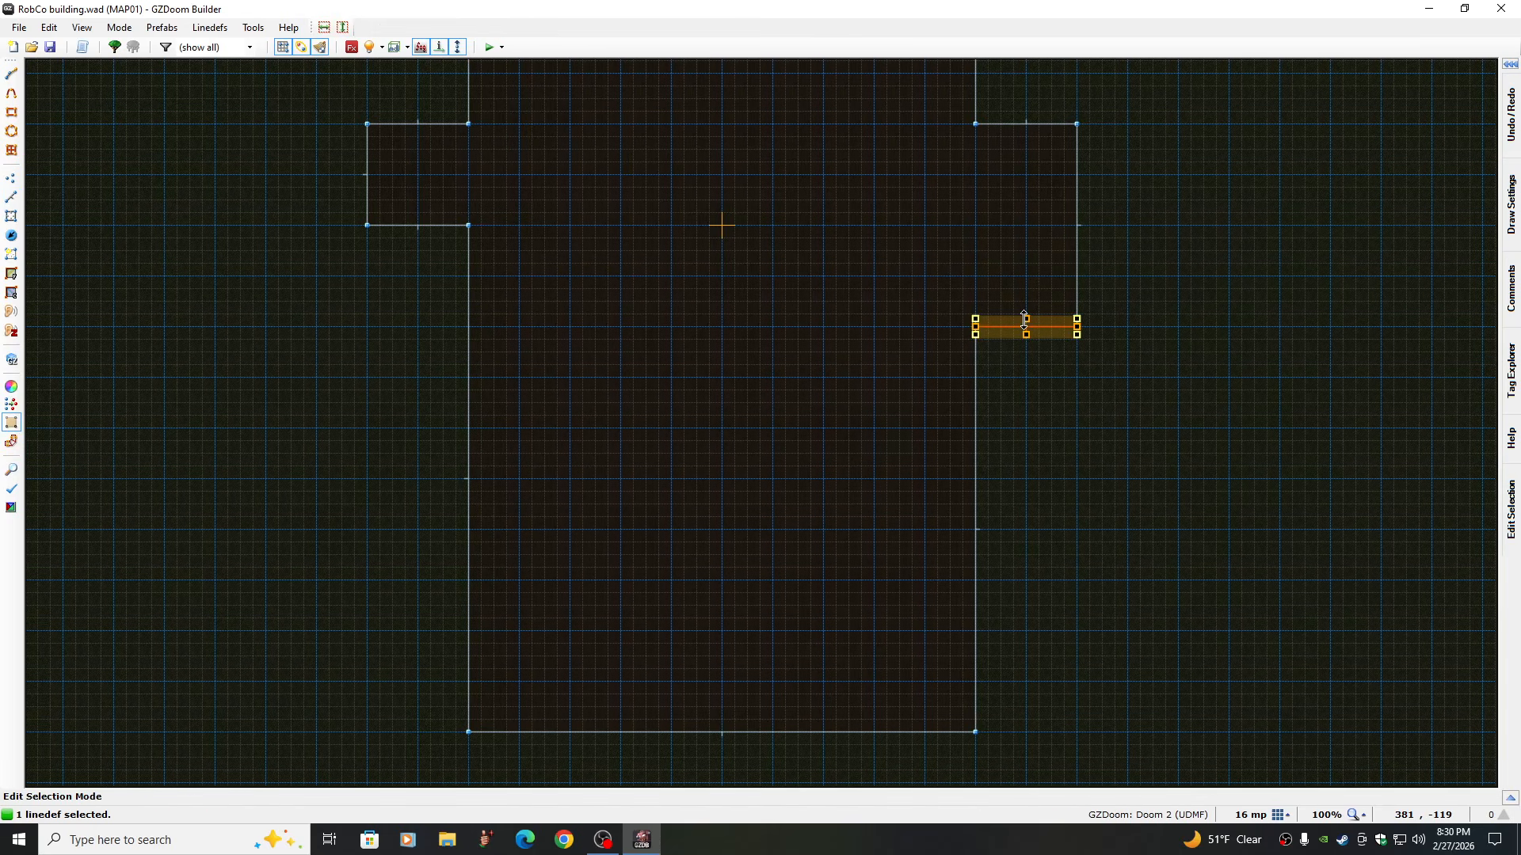
key("Return")
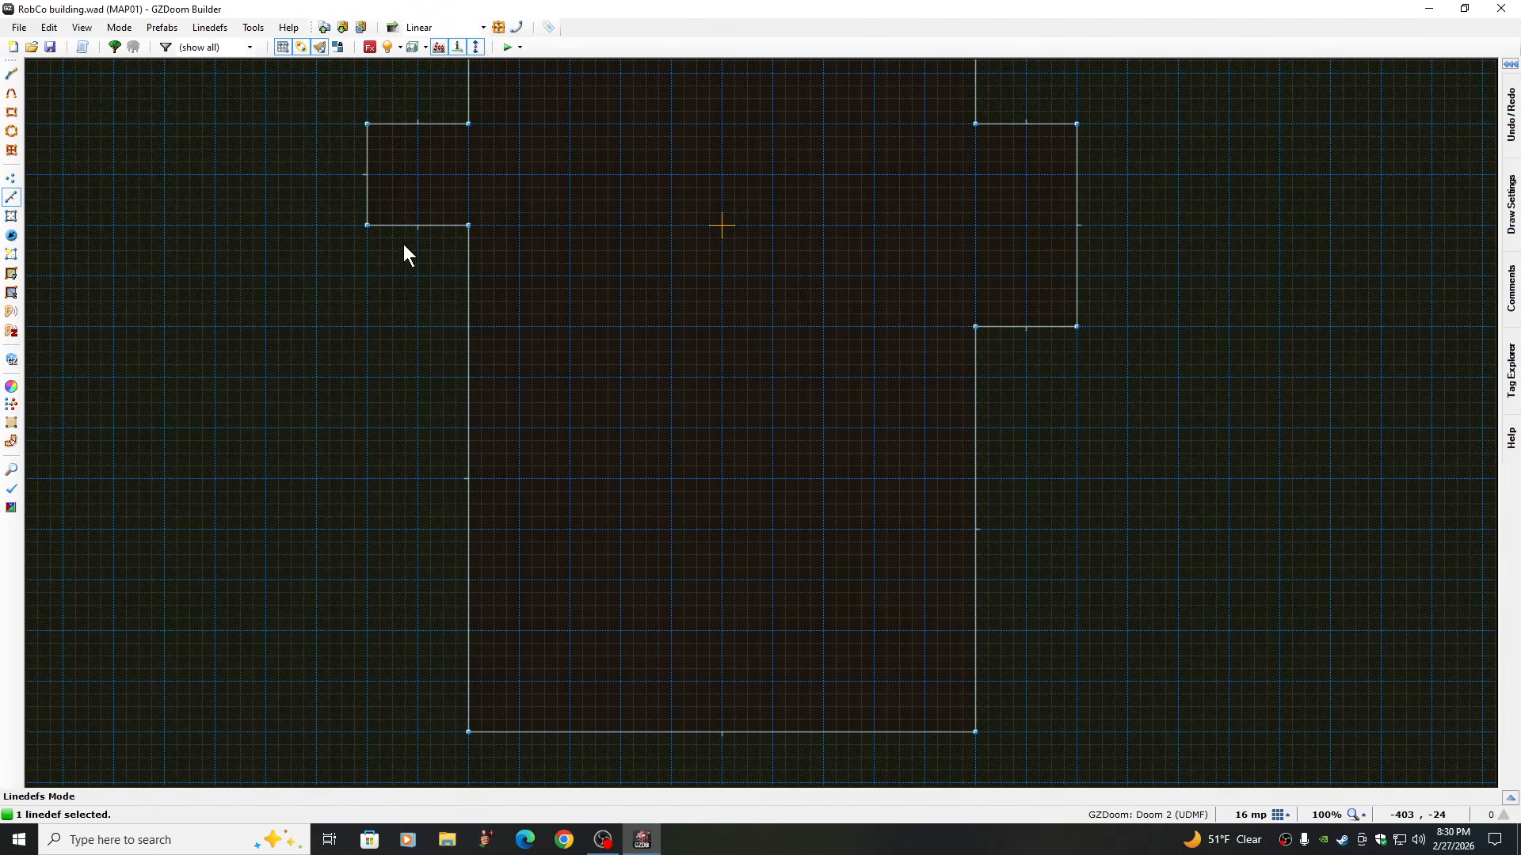
Move the south edge of the southern west projecting block 128 map units south and return to linedef editing
key("e")
left_click_drag(412, 227, 415, 335)
key("v")
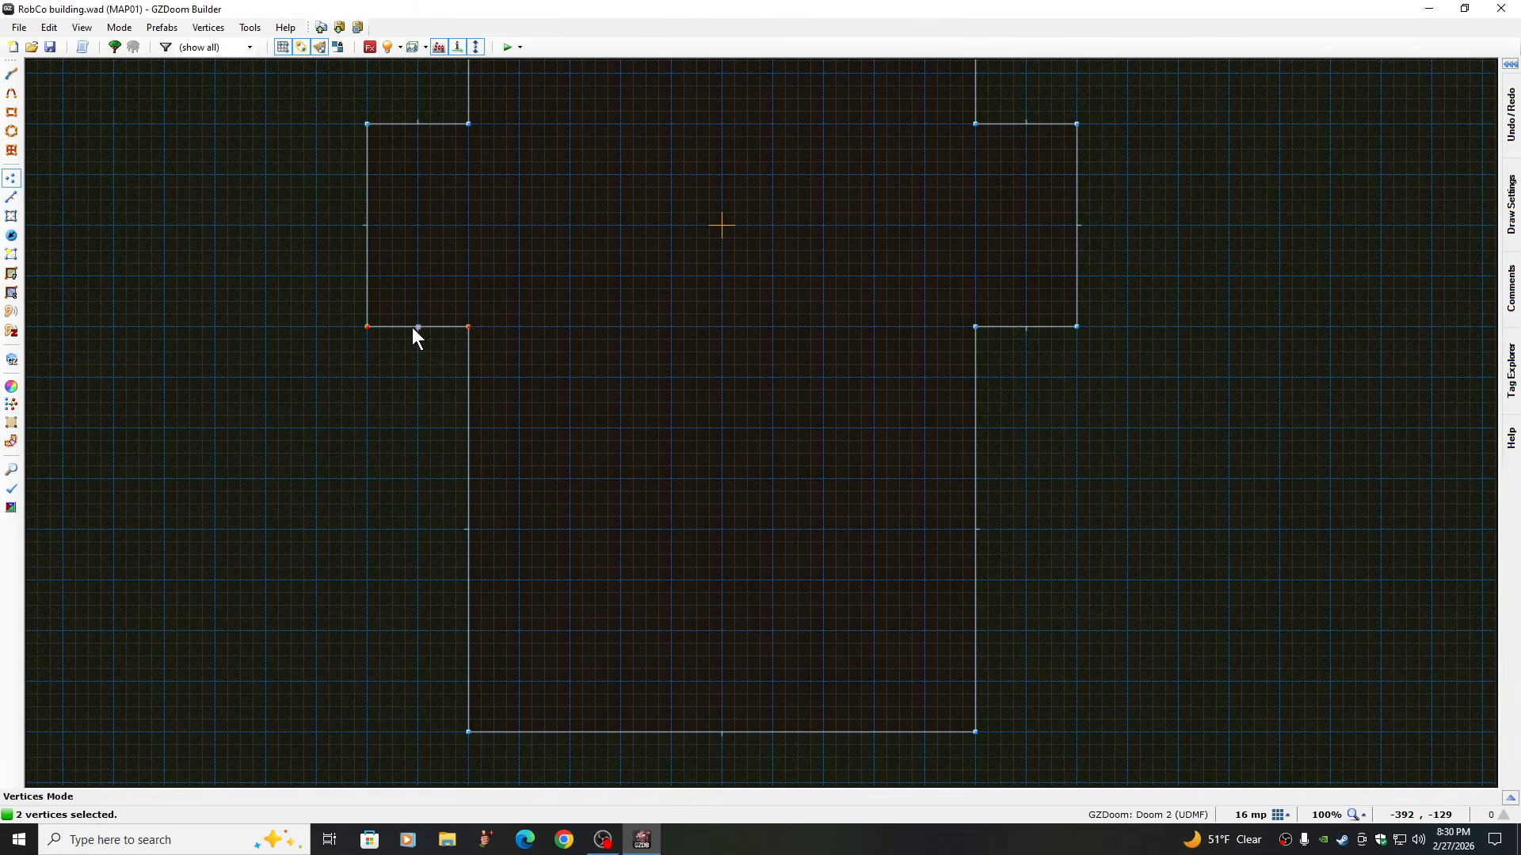
left_click(412, 326)
left_click(12, 197)
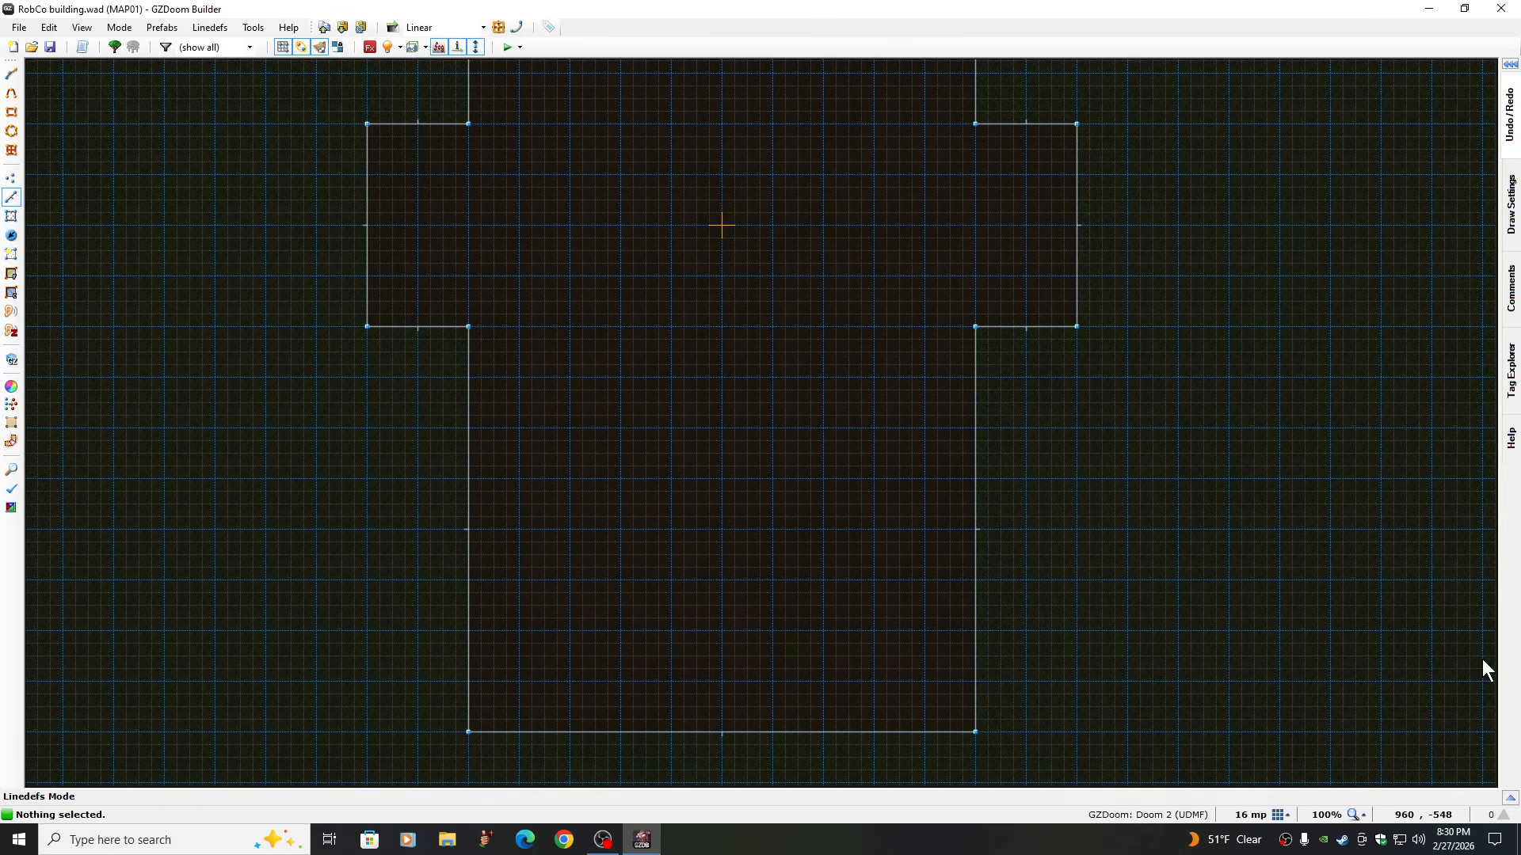
Fit the whole map in view to check the building's outline, and enter the 3D view to inspect its walls
key("Up")
key("Up")
key("Up")
key("Up")
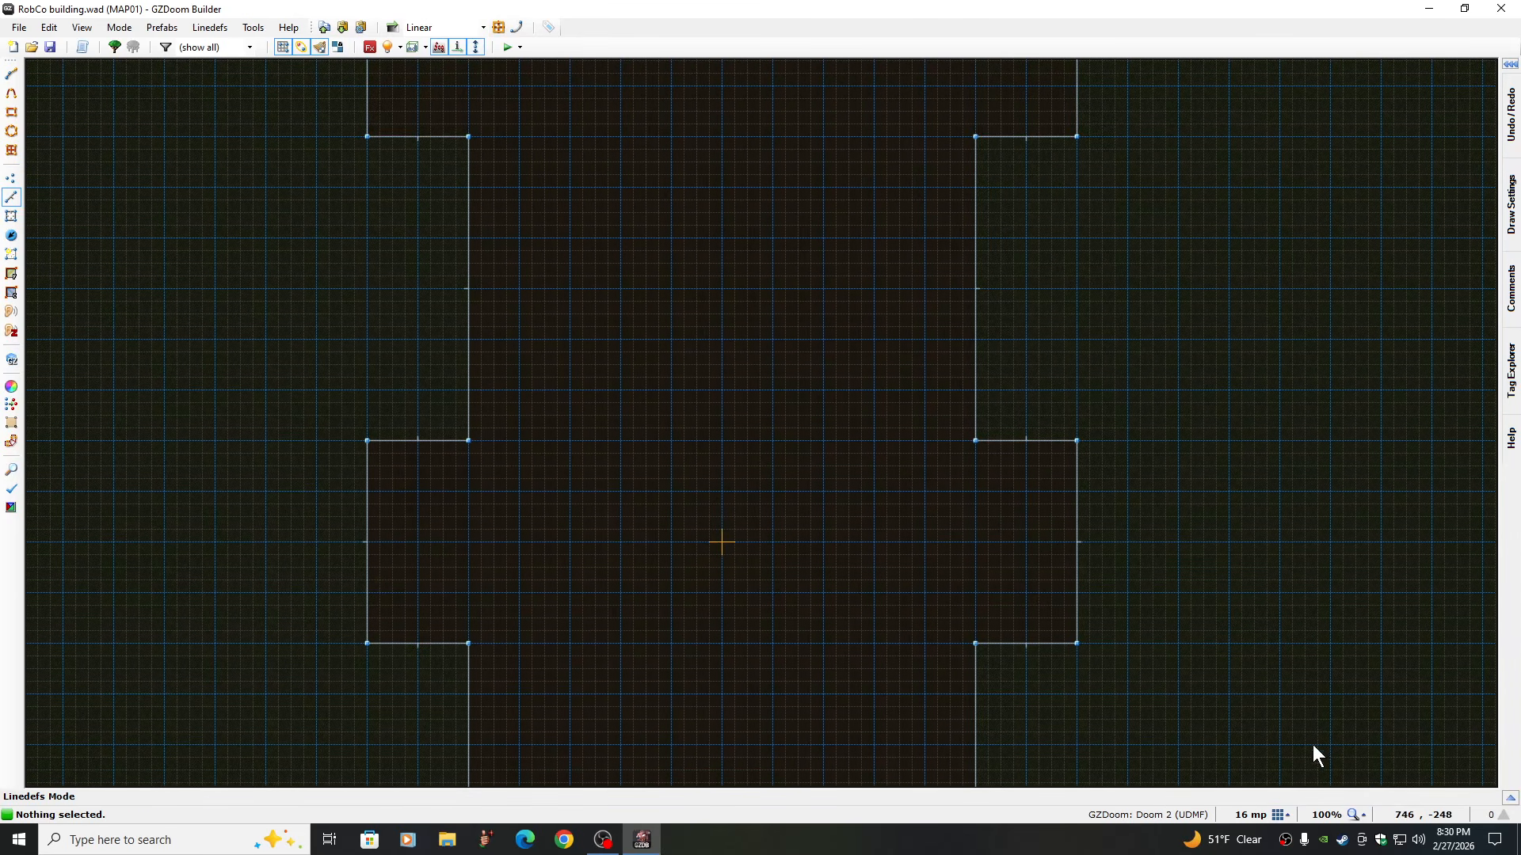
left_click(1354, 815)
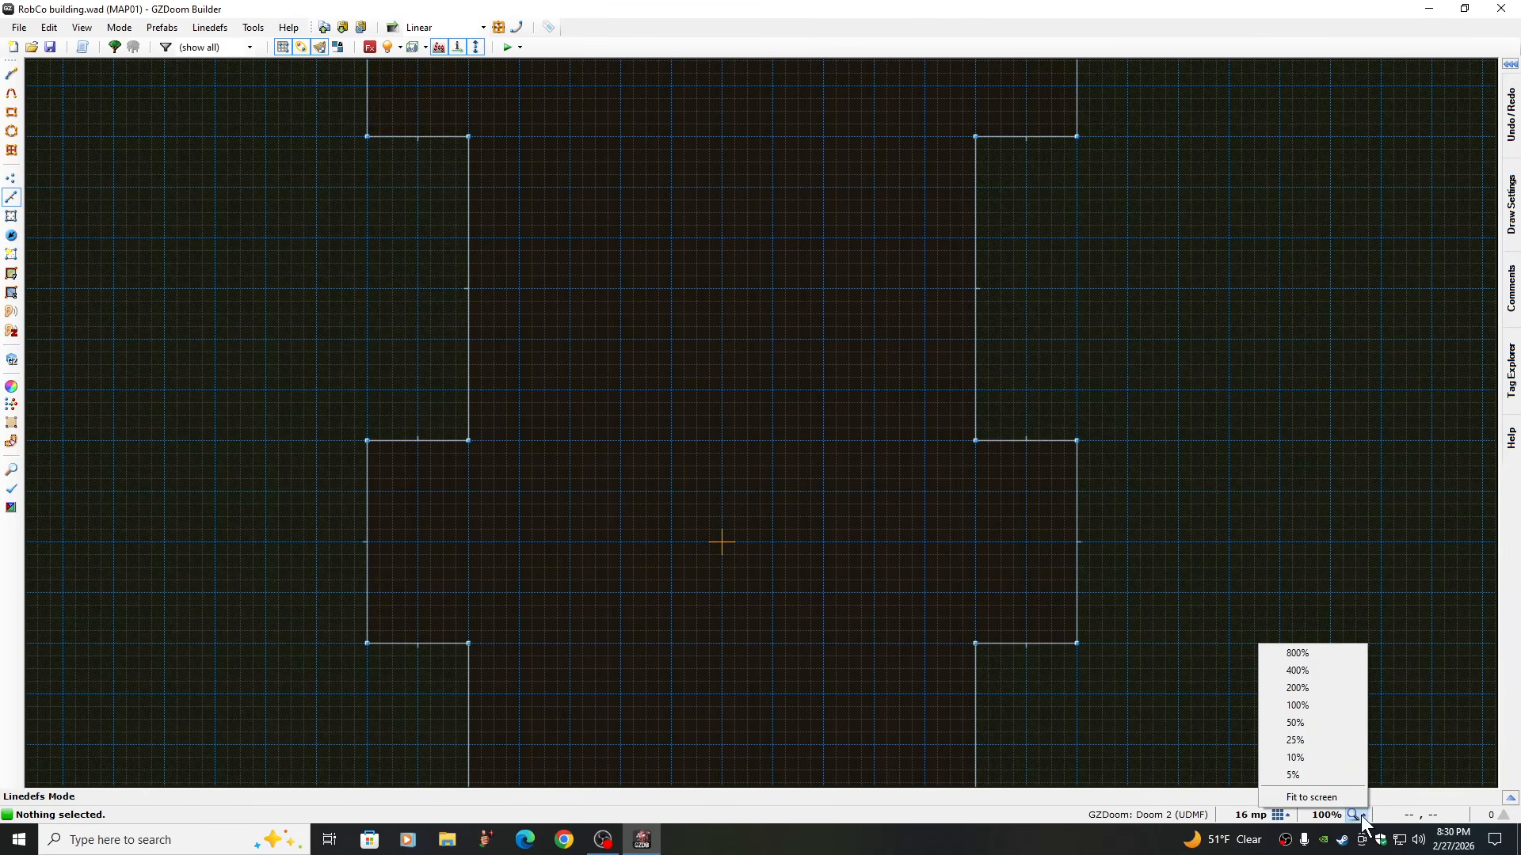
left_click(1311, 797)
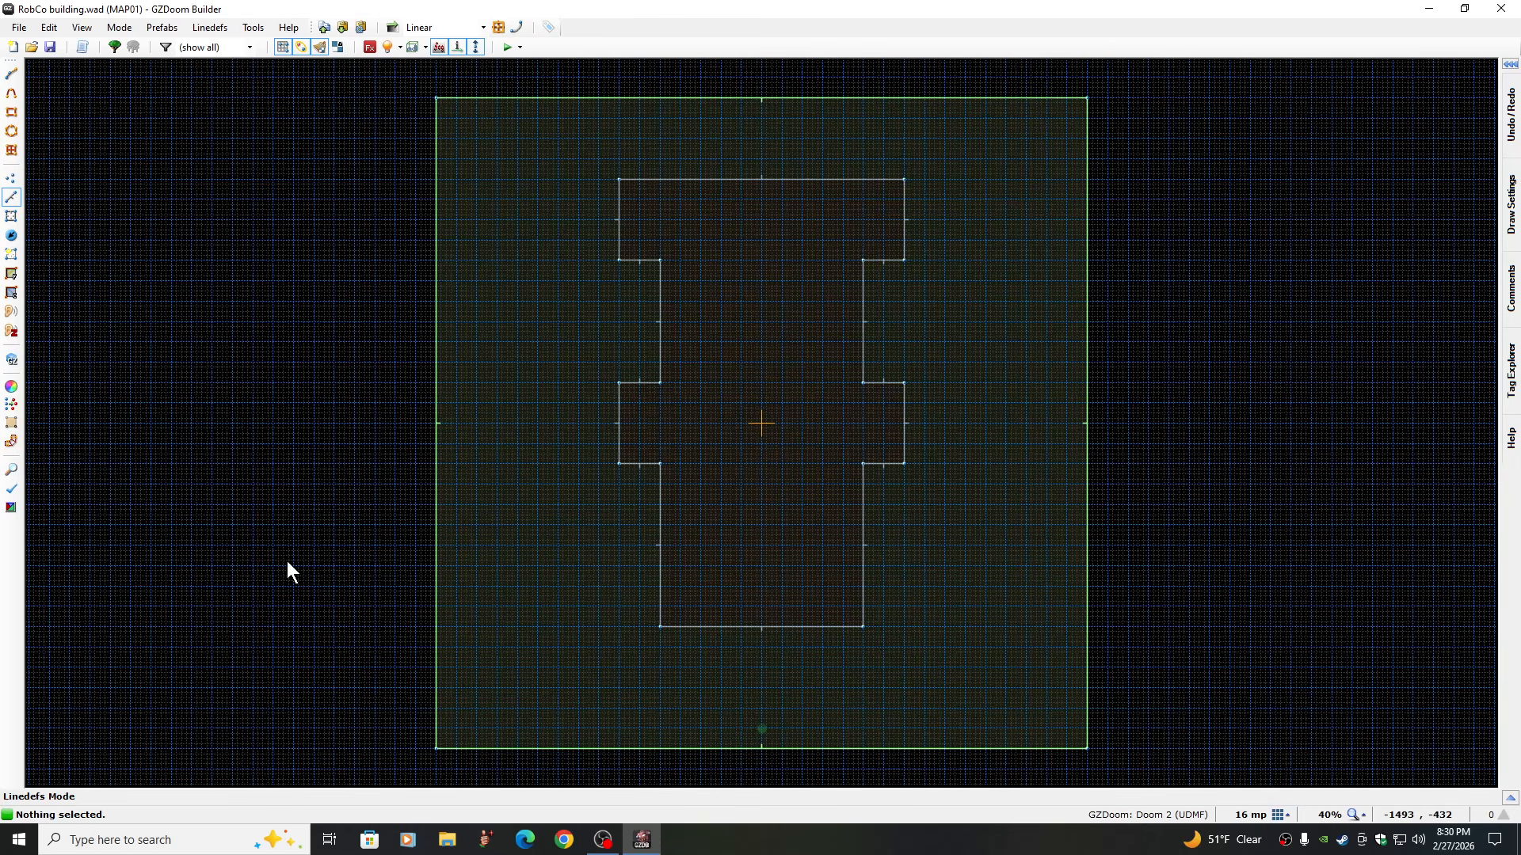
left_click(11, 236)
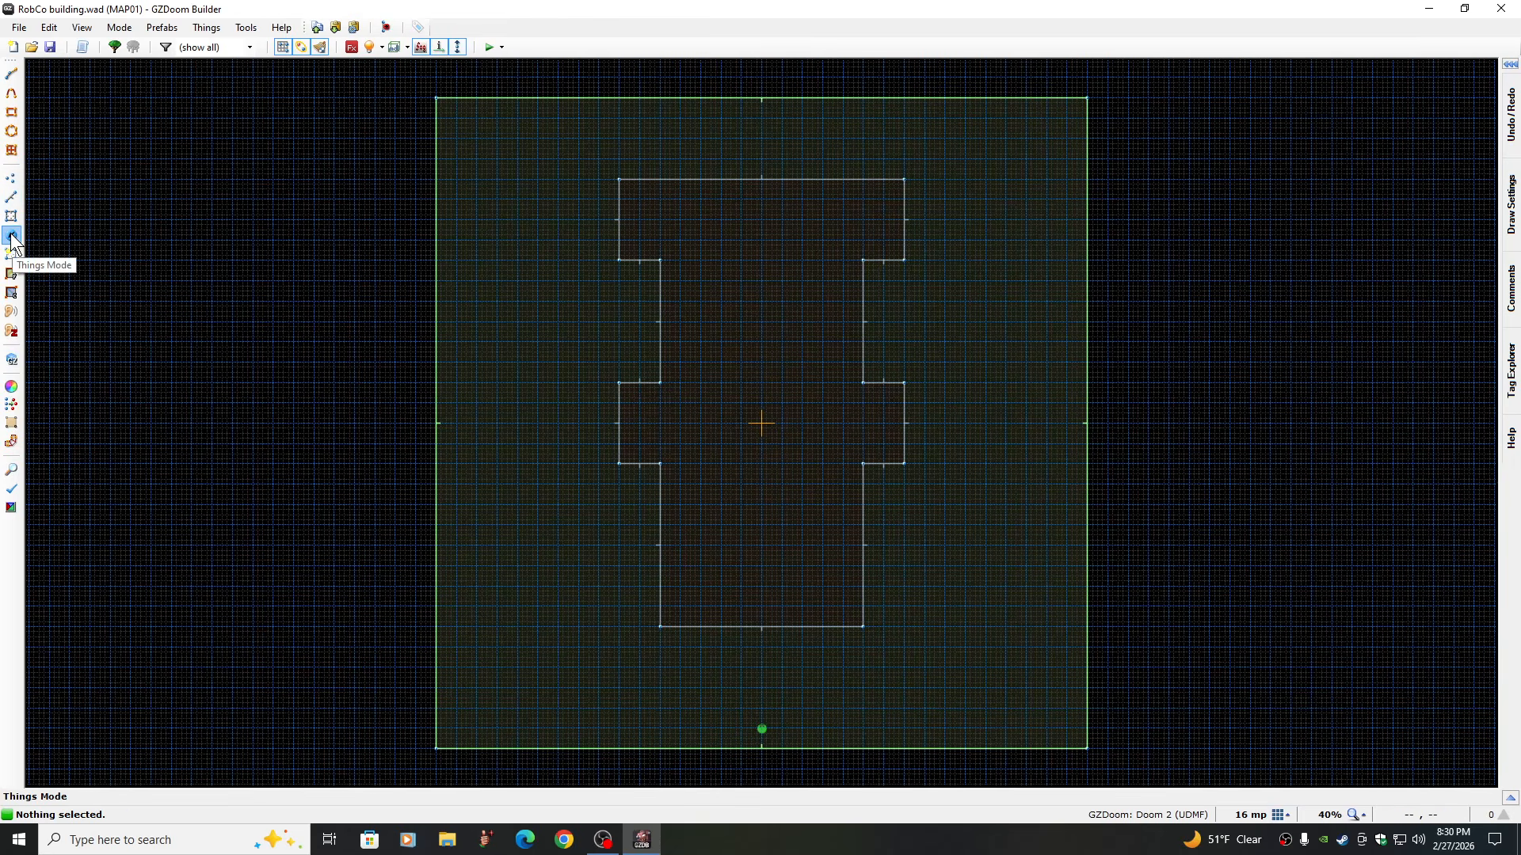
key("q")
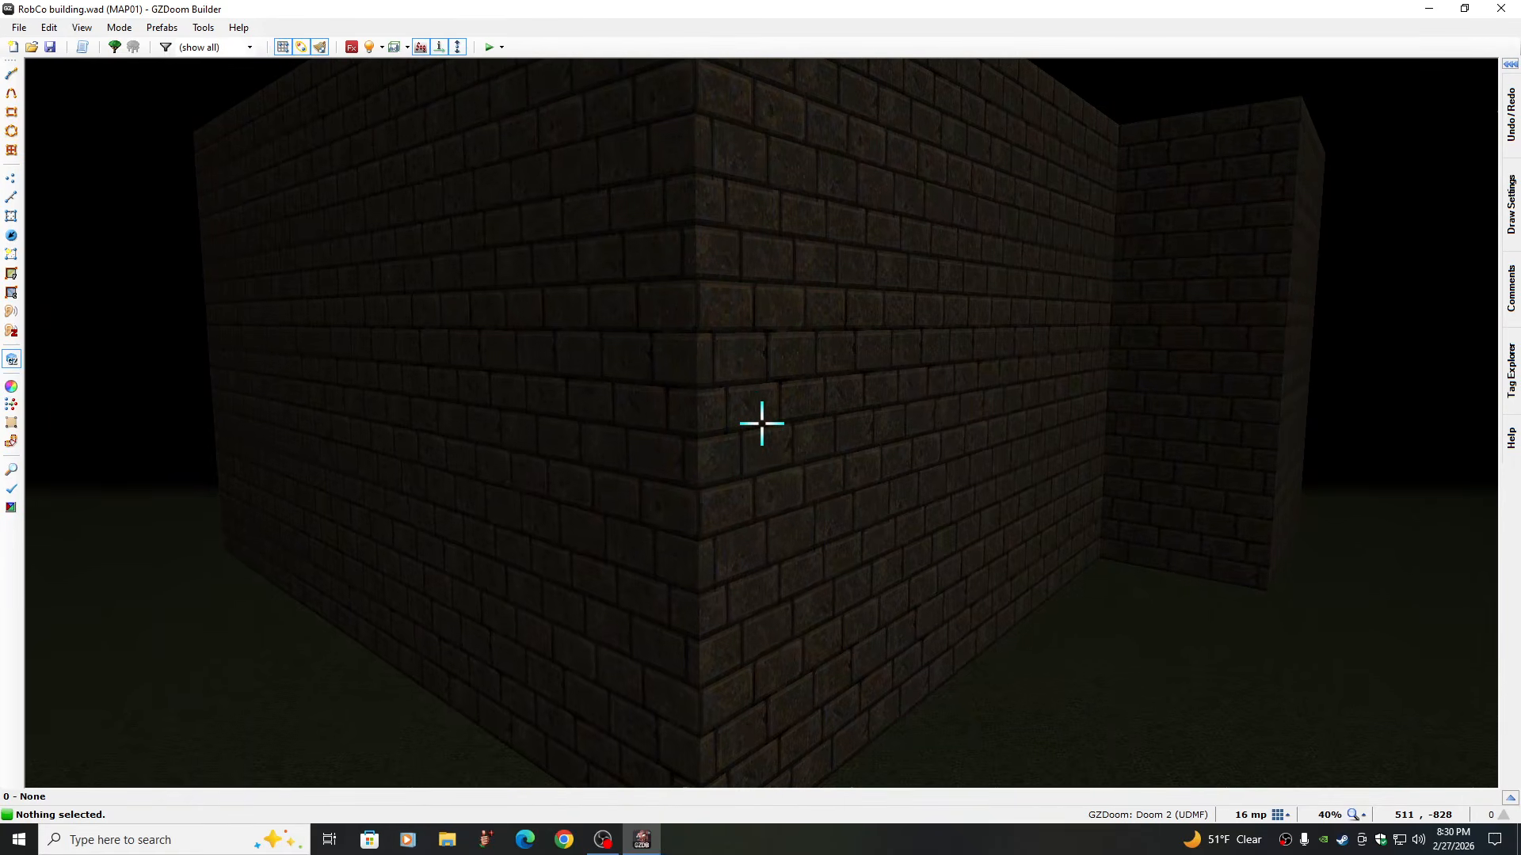
Check the brick wall's linedef properties, auto-align its BRICK-06 texture with the neighbouring walls, and return to the 2D map
right_click(761, 424)
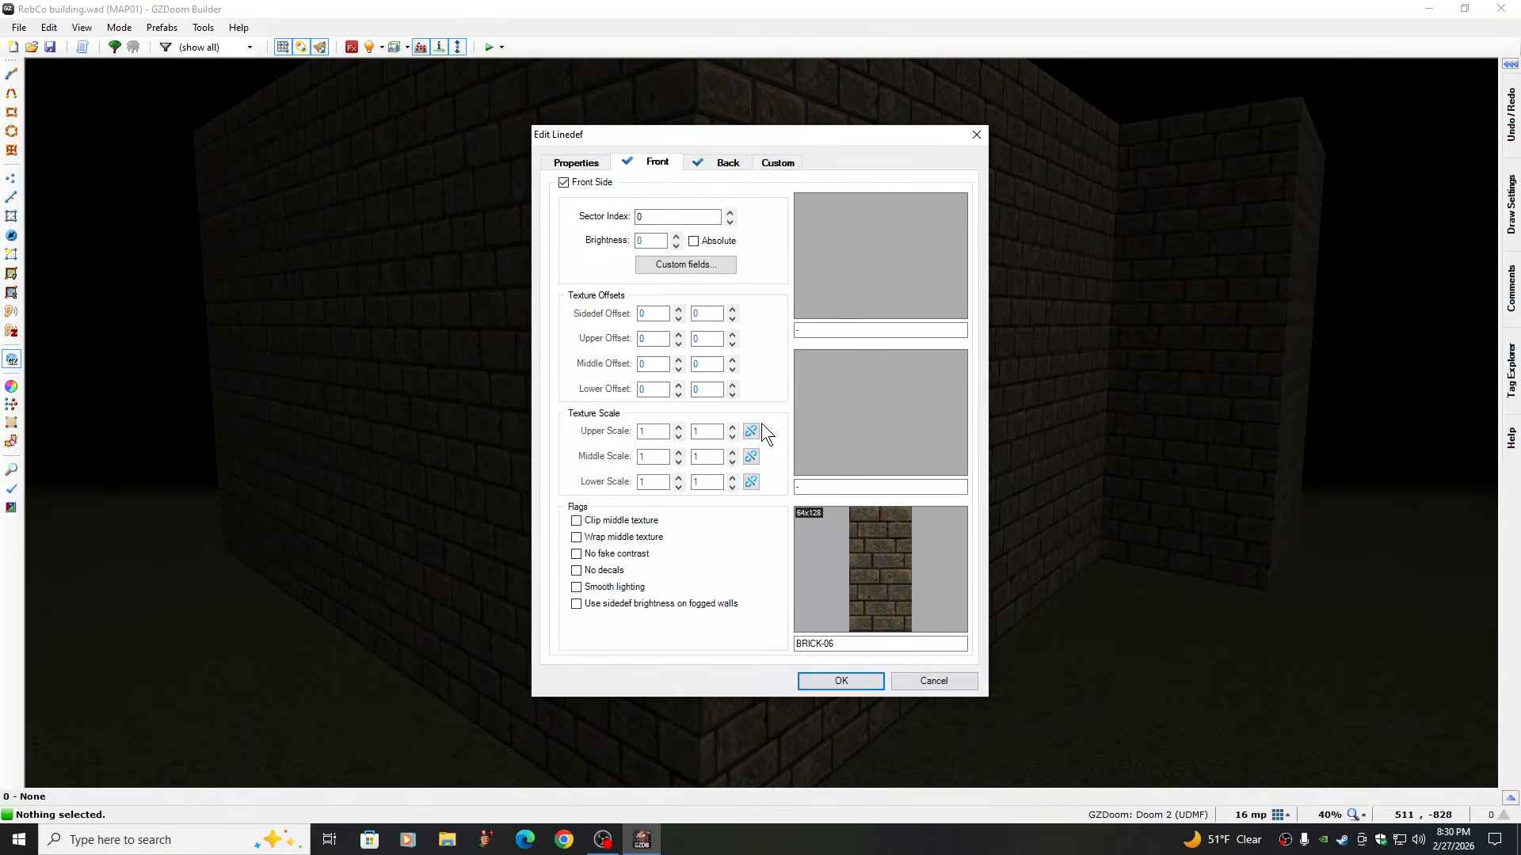
left_click(833, 681)
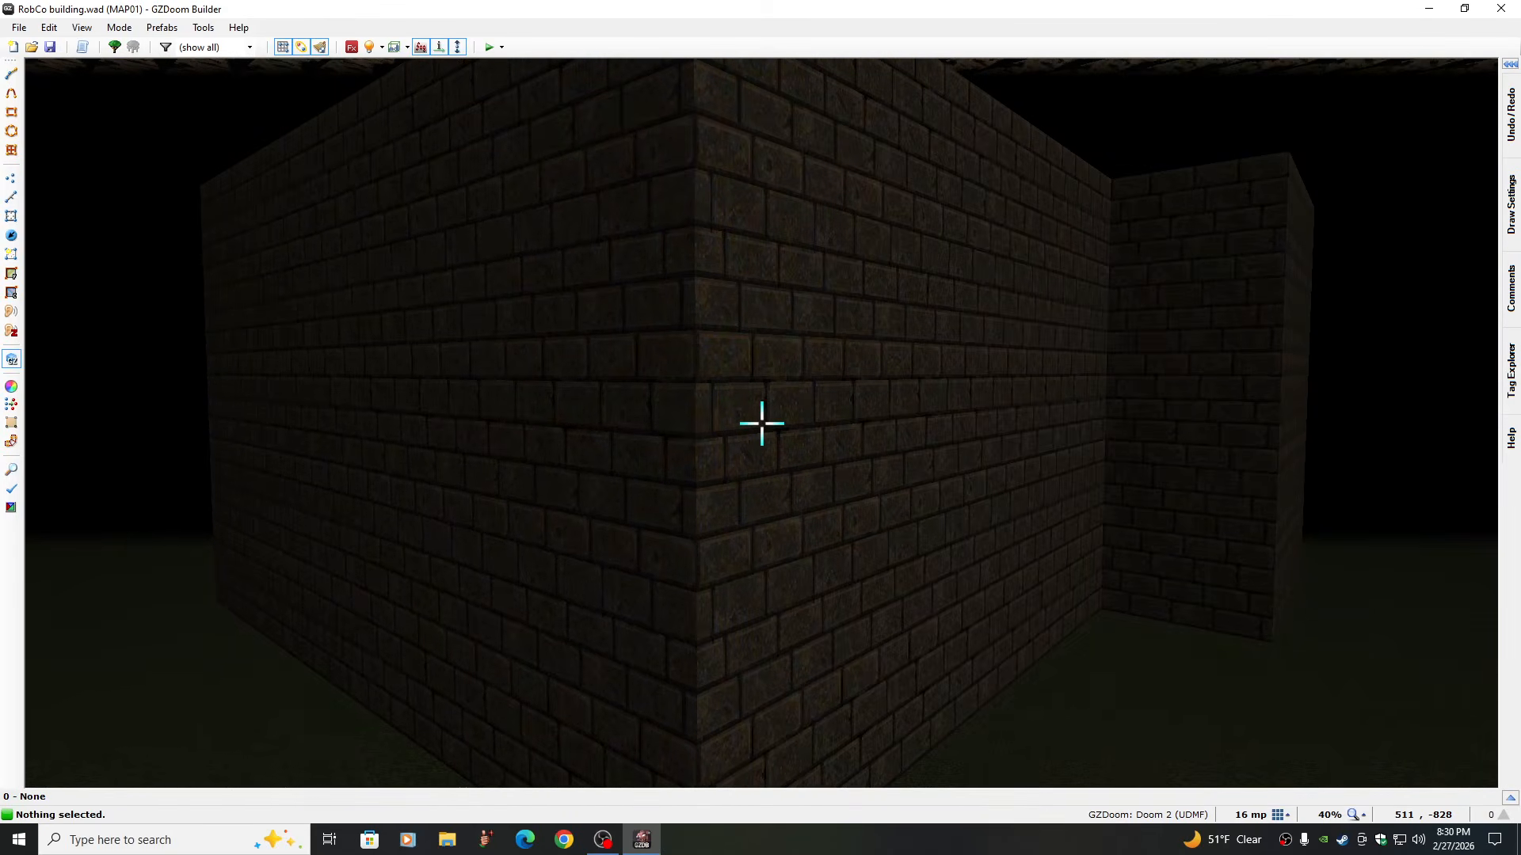
key("shift+a")
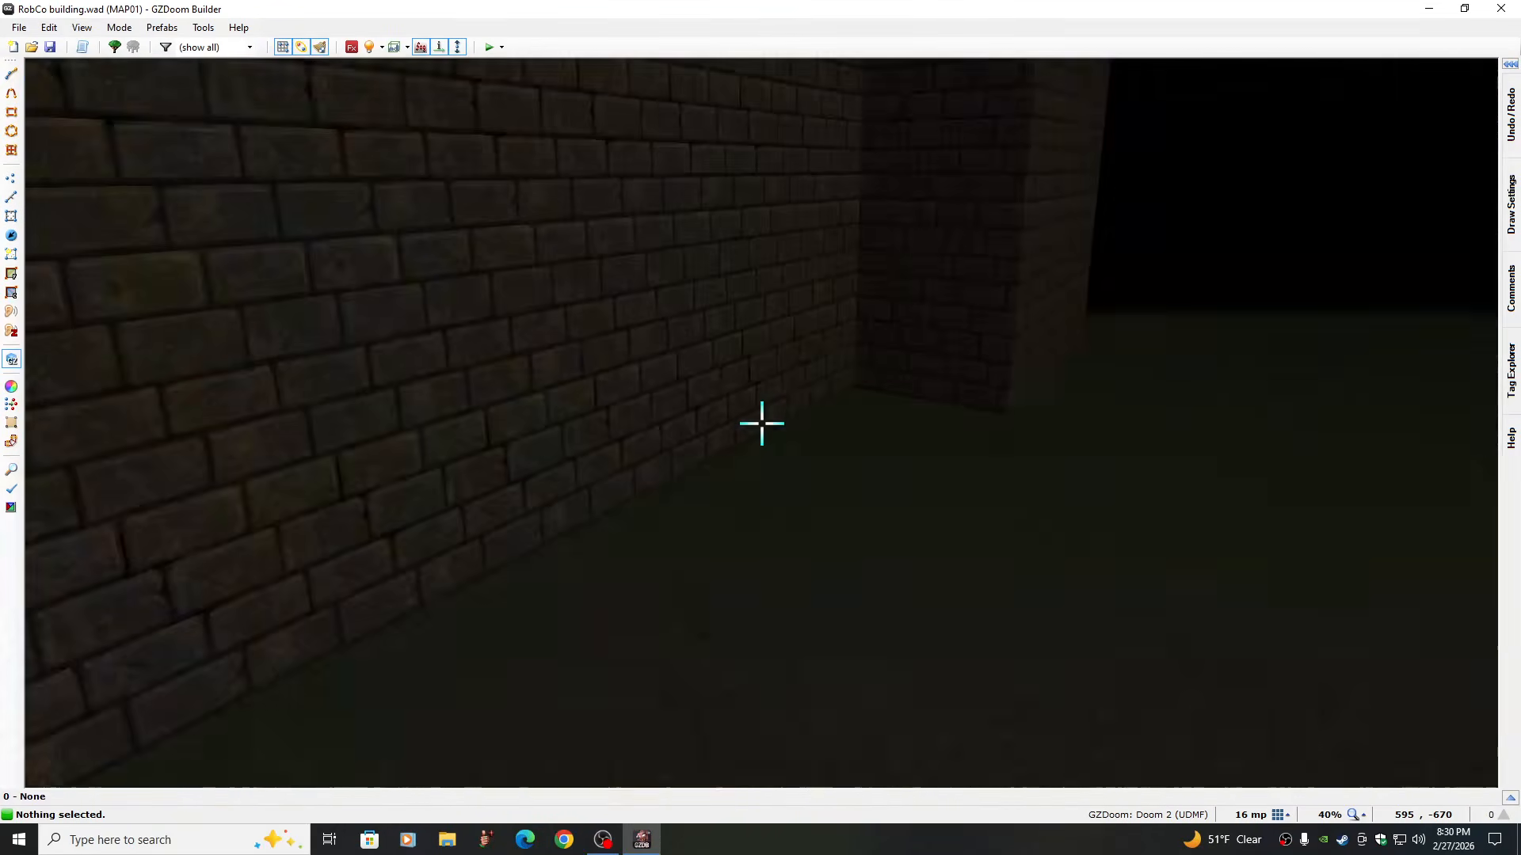
key("q")
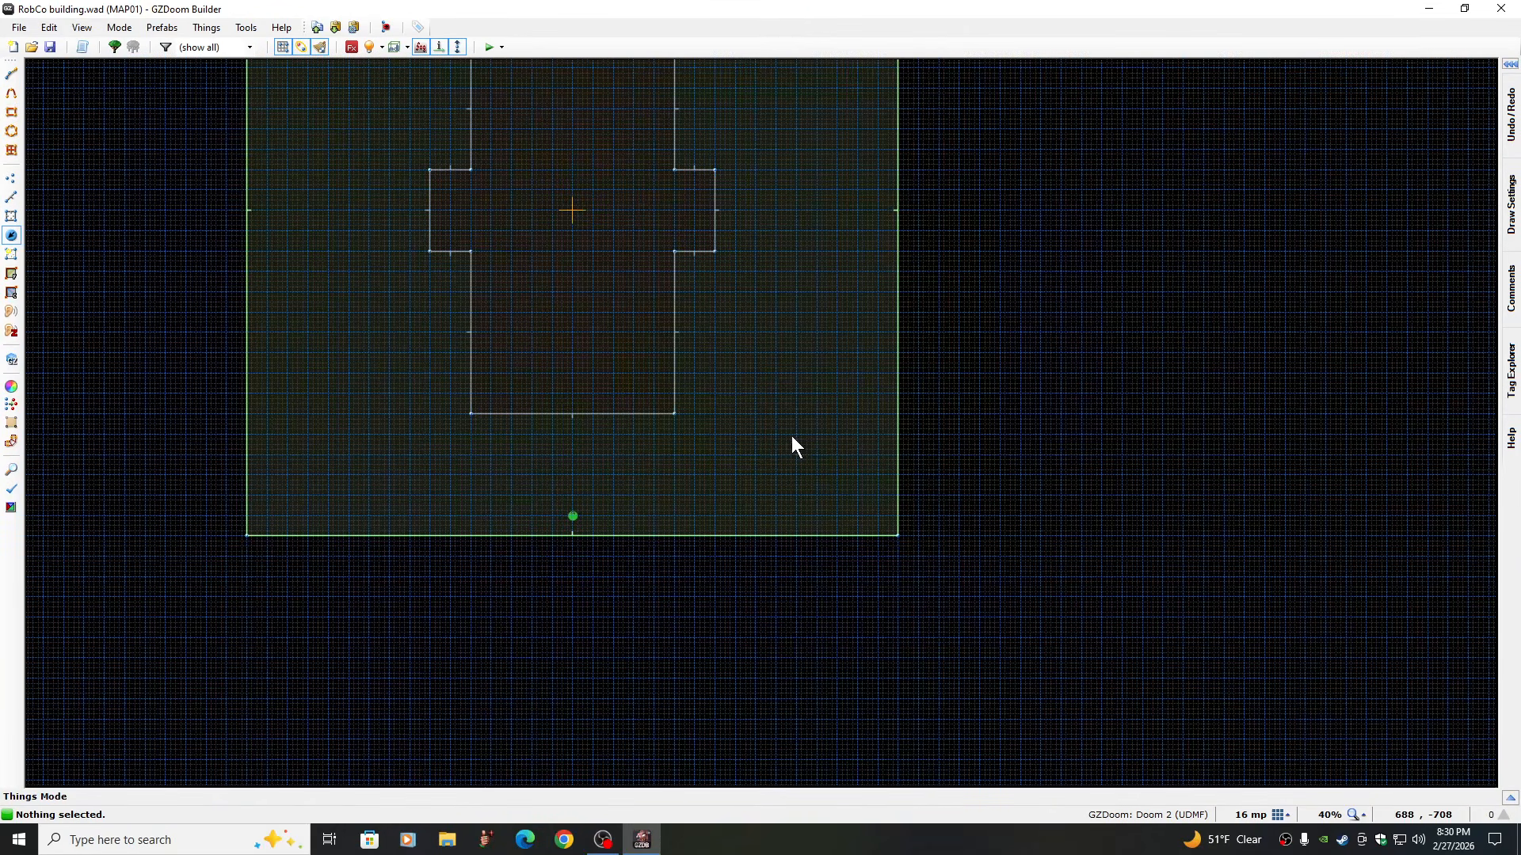
Set the grid size to 8 mp for work on the building's east recess and switch to vertex editing
left_click(1359, 815)
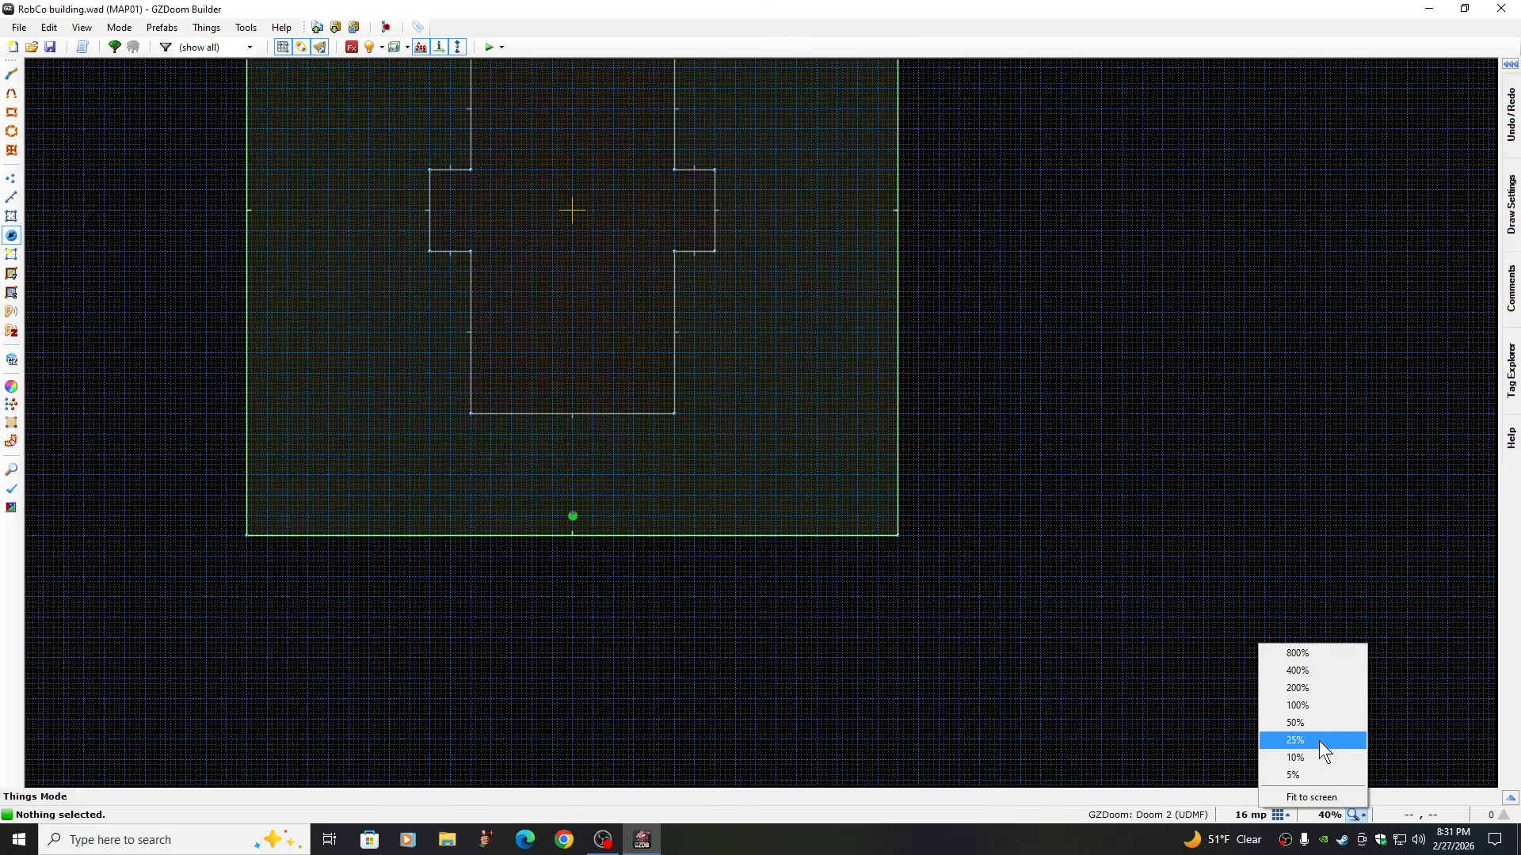
left_click(1299, 688)
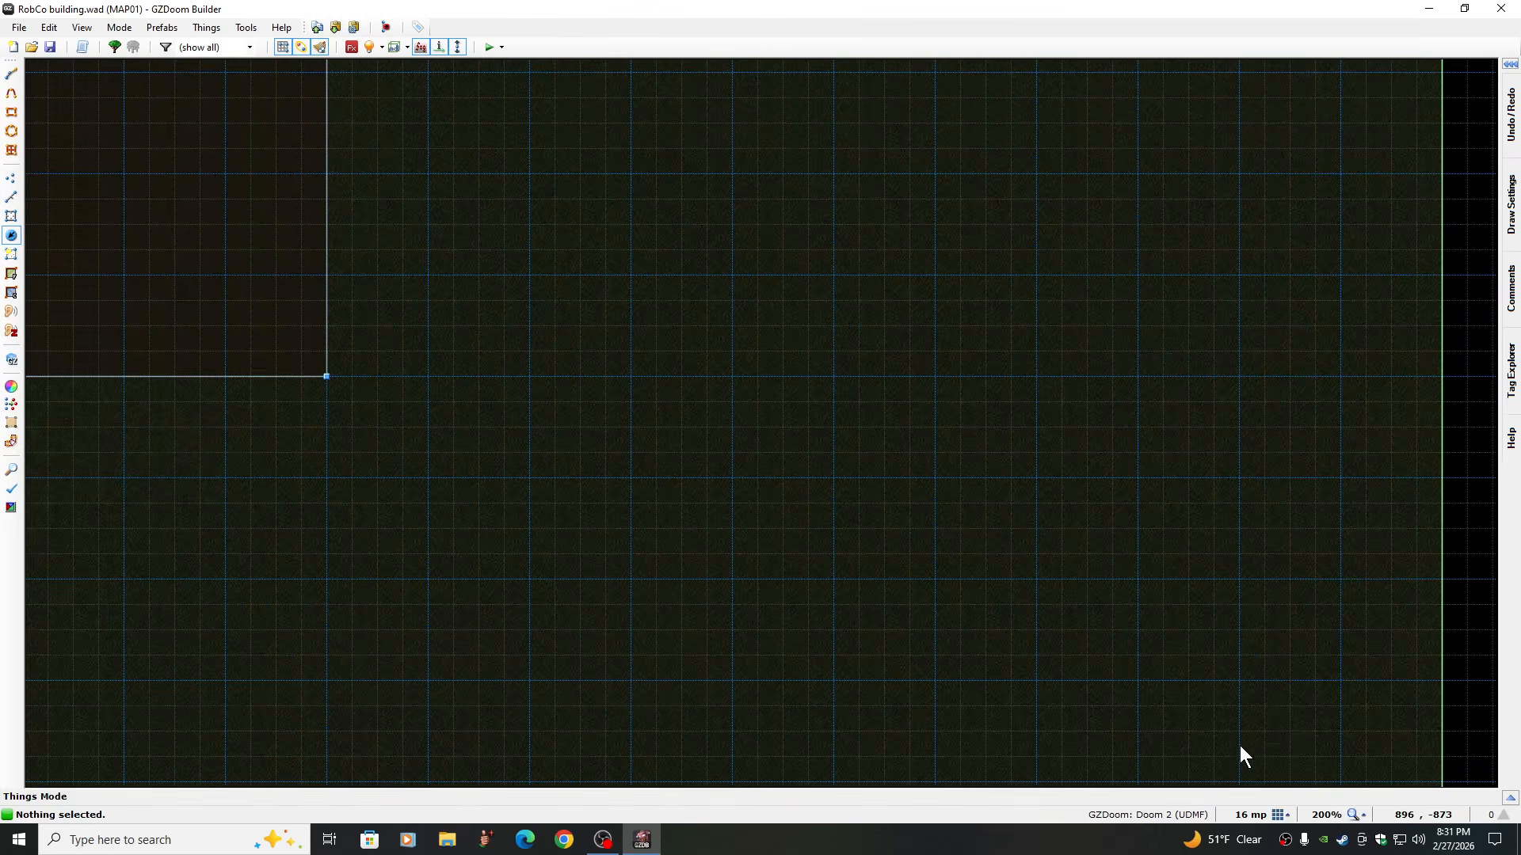
key("Up")
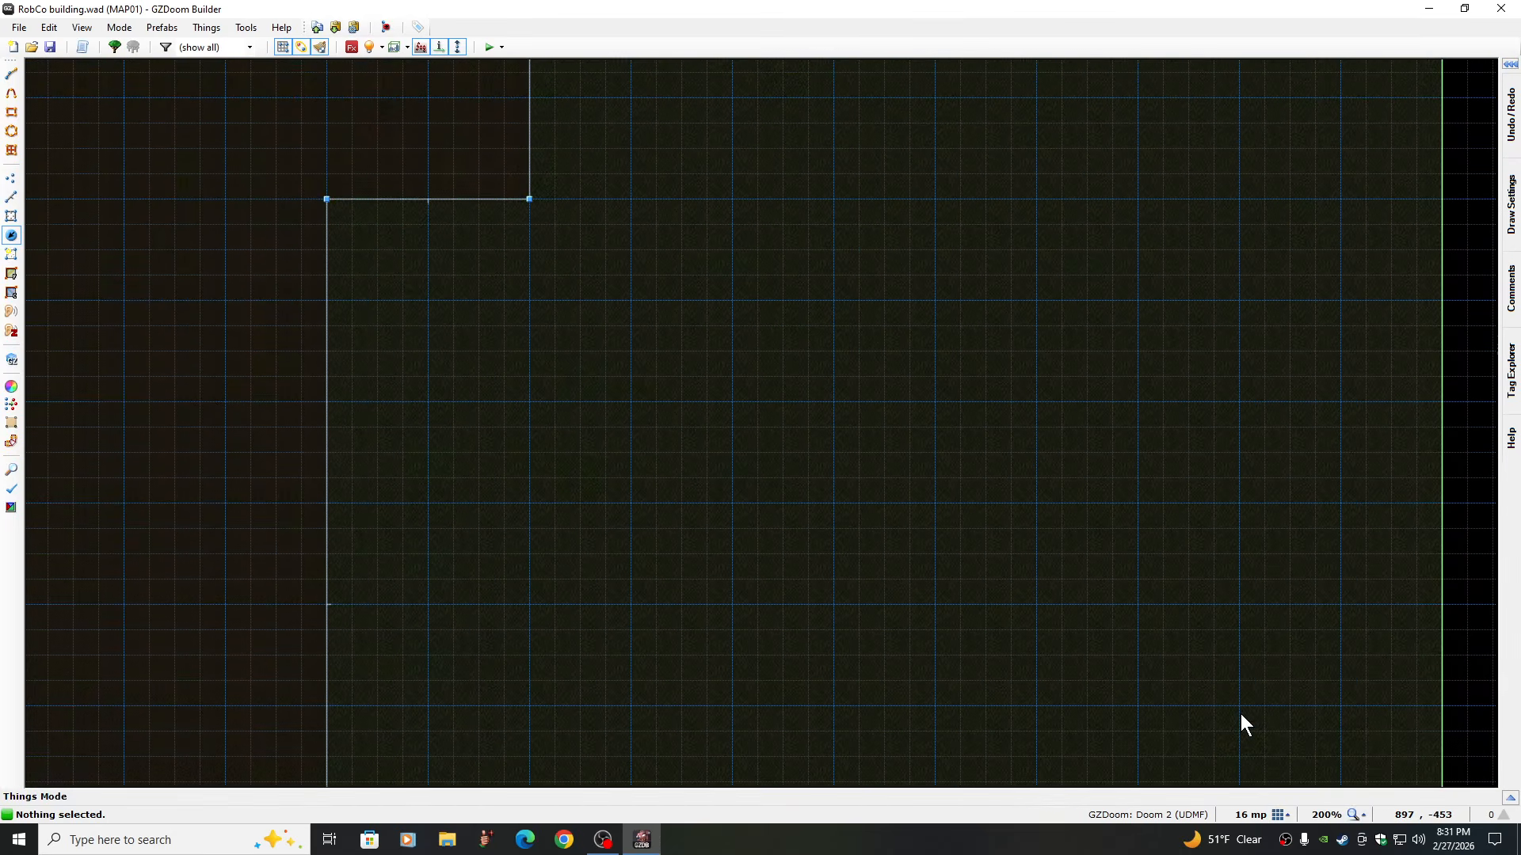
key("Left")
key("Up")
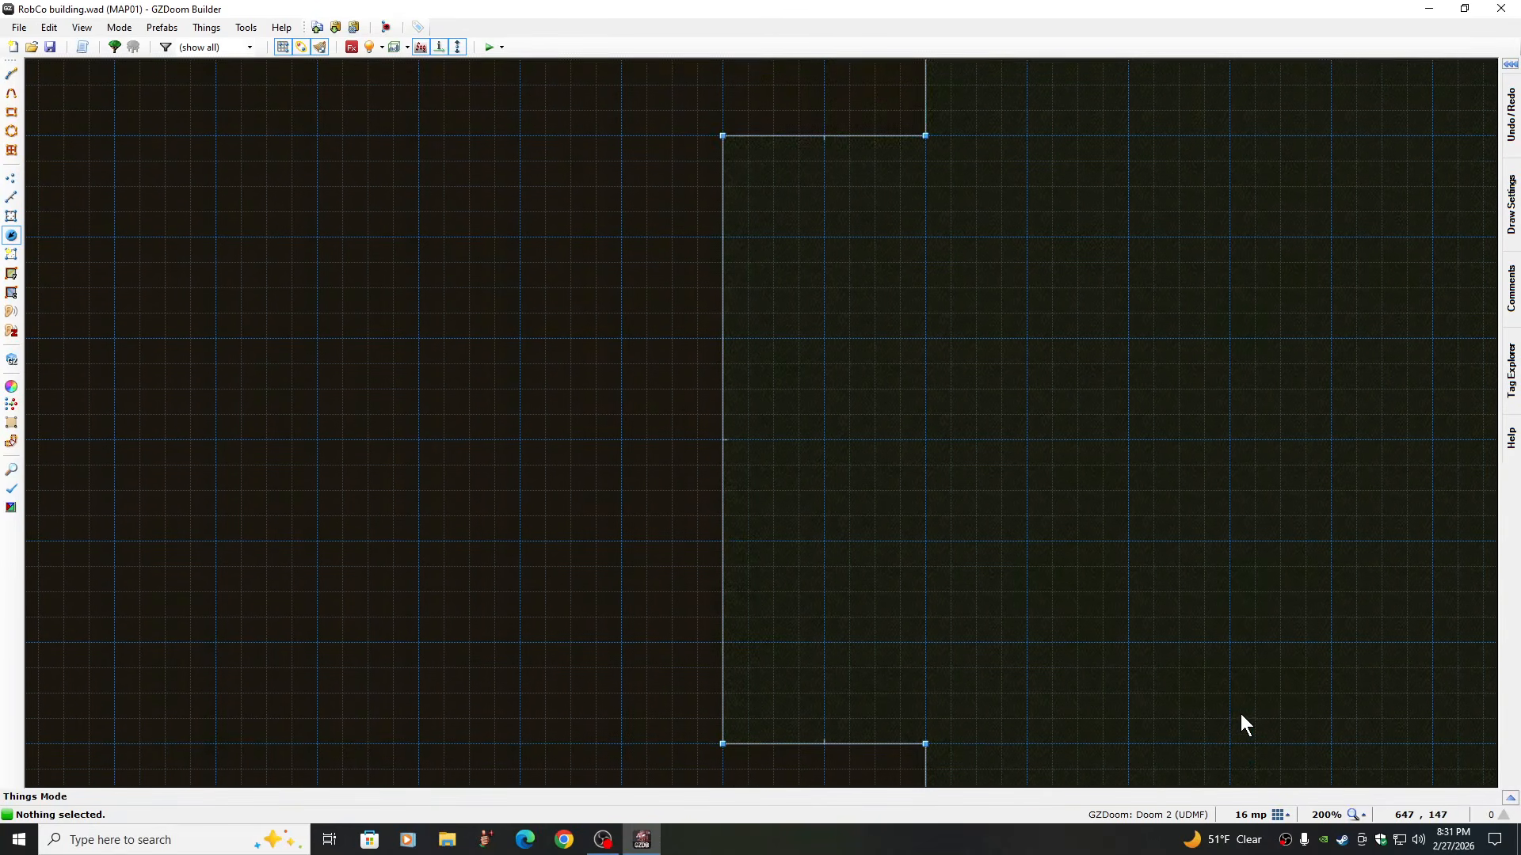
key("Down")
left_click(1280, 816)
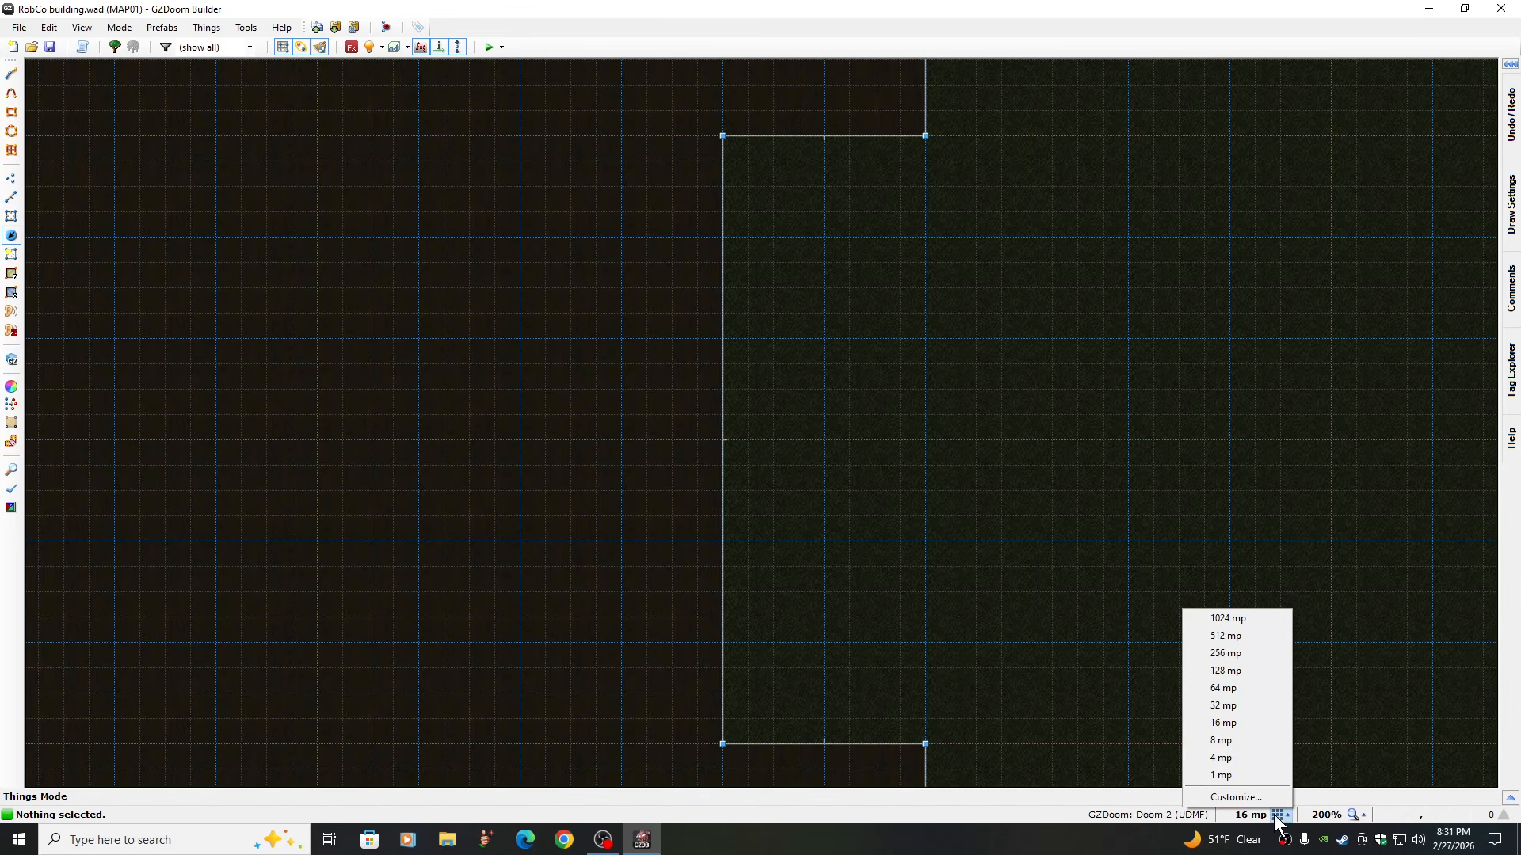
left_click(1228, 734)
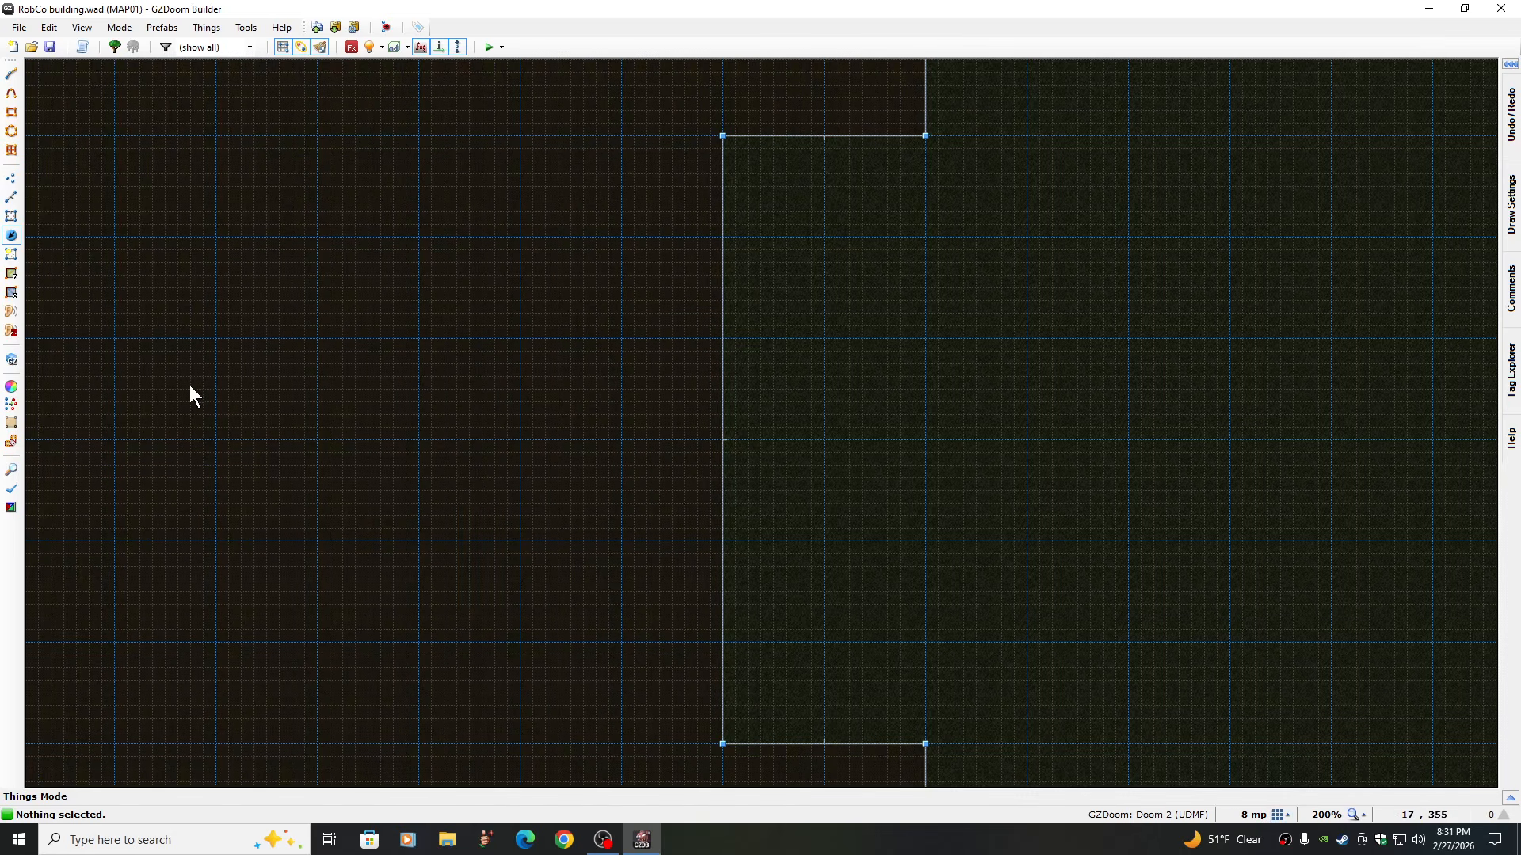
left_click(12, 177)
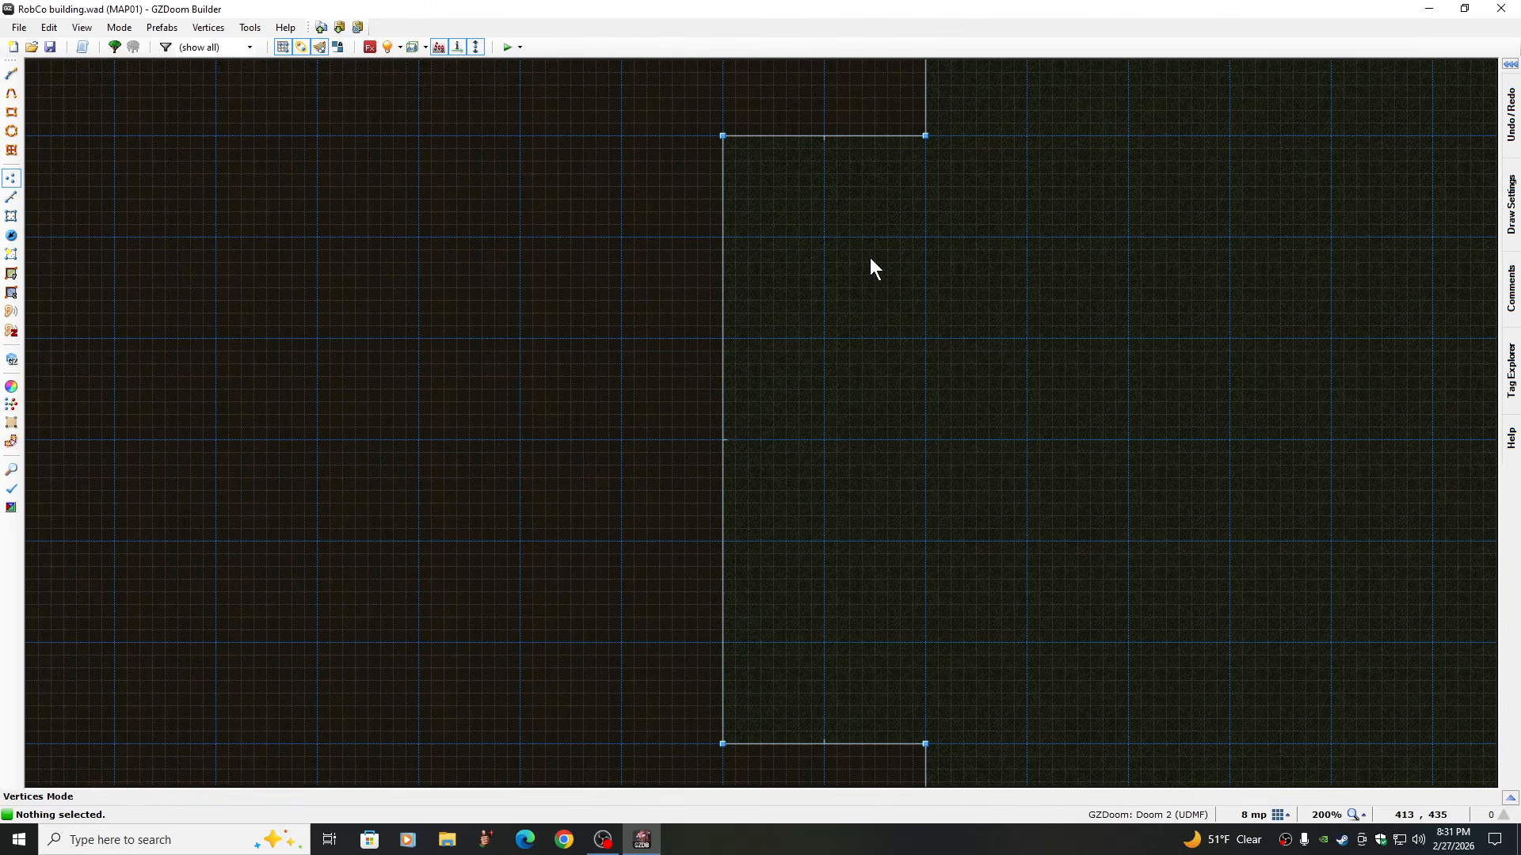
Start drawing lines in the east recess at 416, 472 and run straight south to the southern east block's north edge
left_click(1359, 815)
left_click(1303, 672)
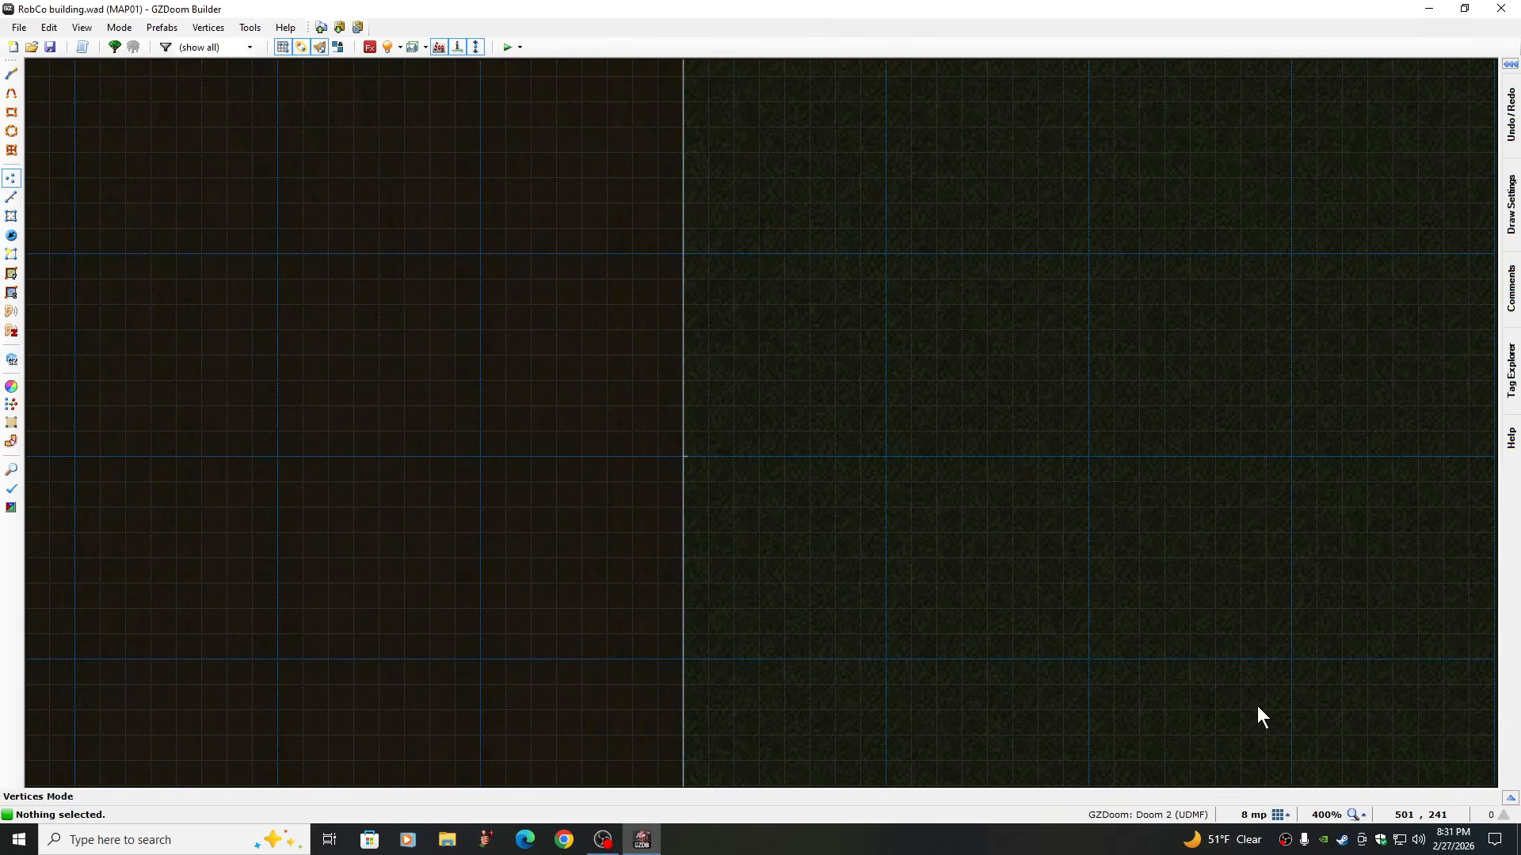
key("Up")
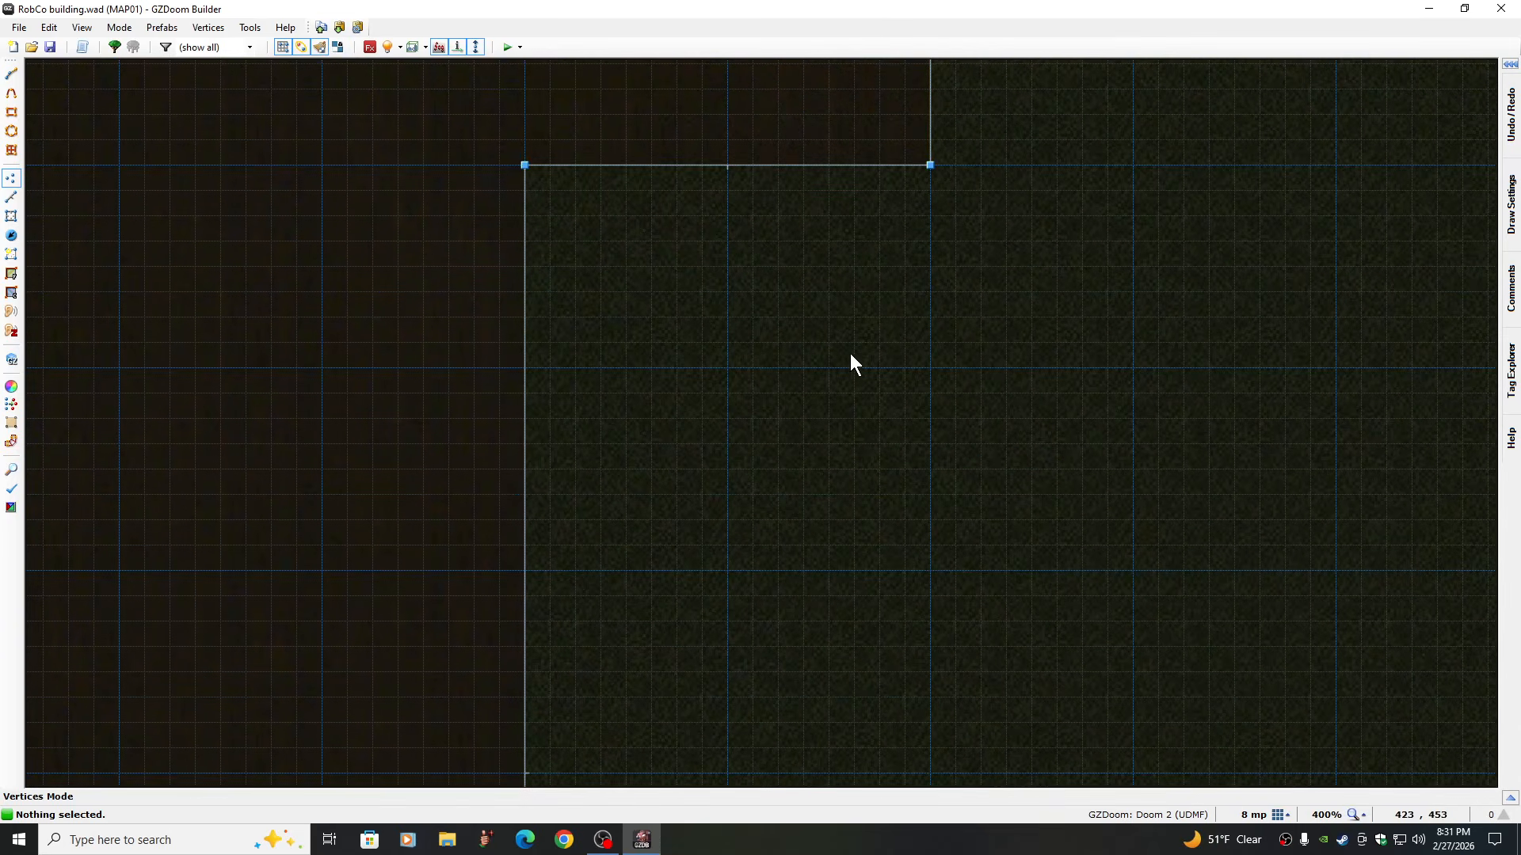
key("d")
left_click(826, 290)
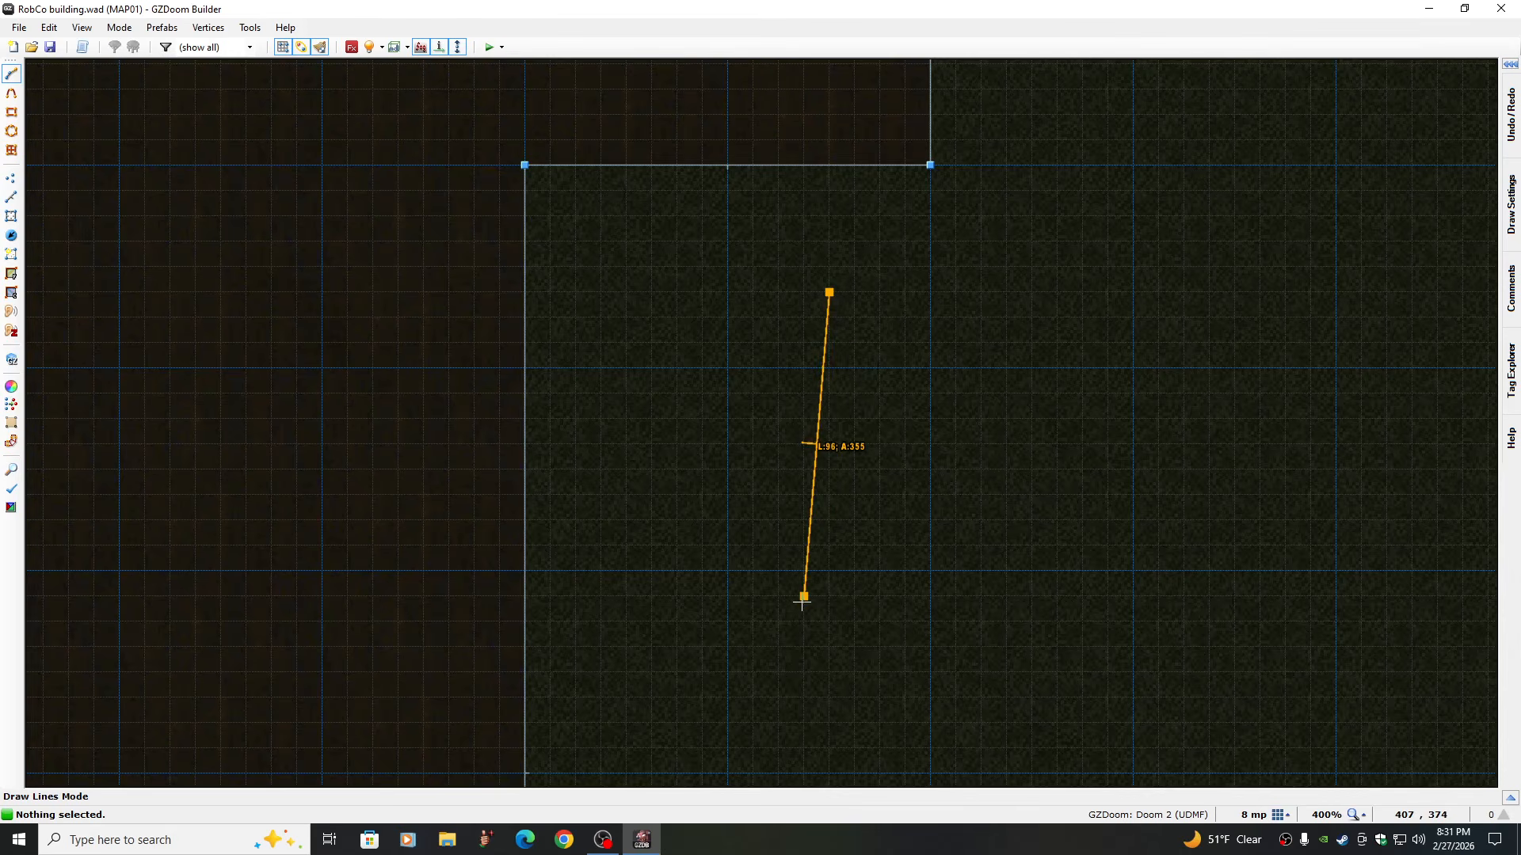
key("Up")
key("Up")
key("Up")
key("Up")
key("Up")
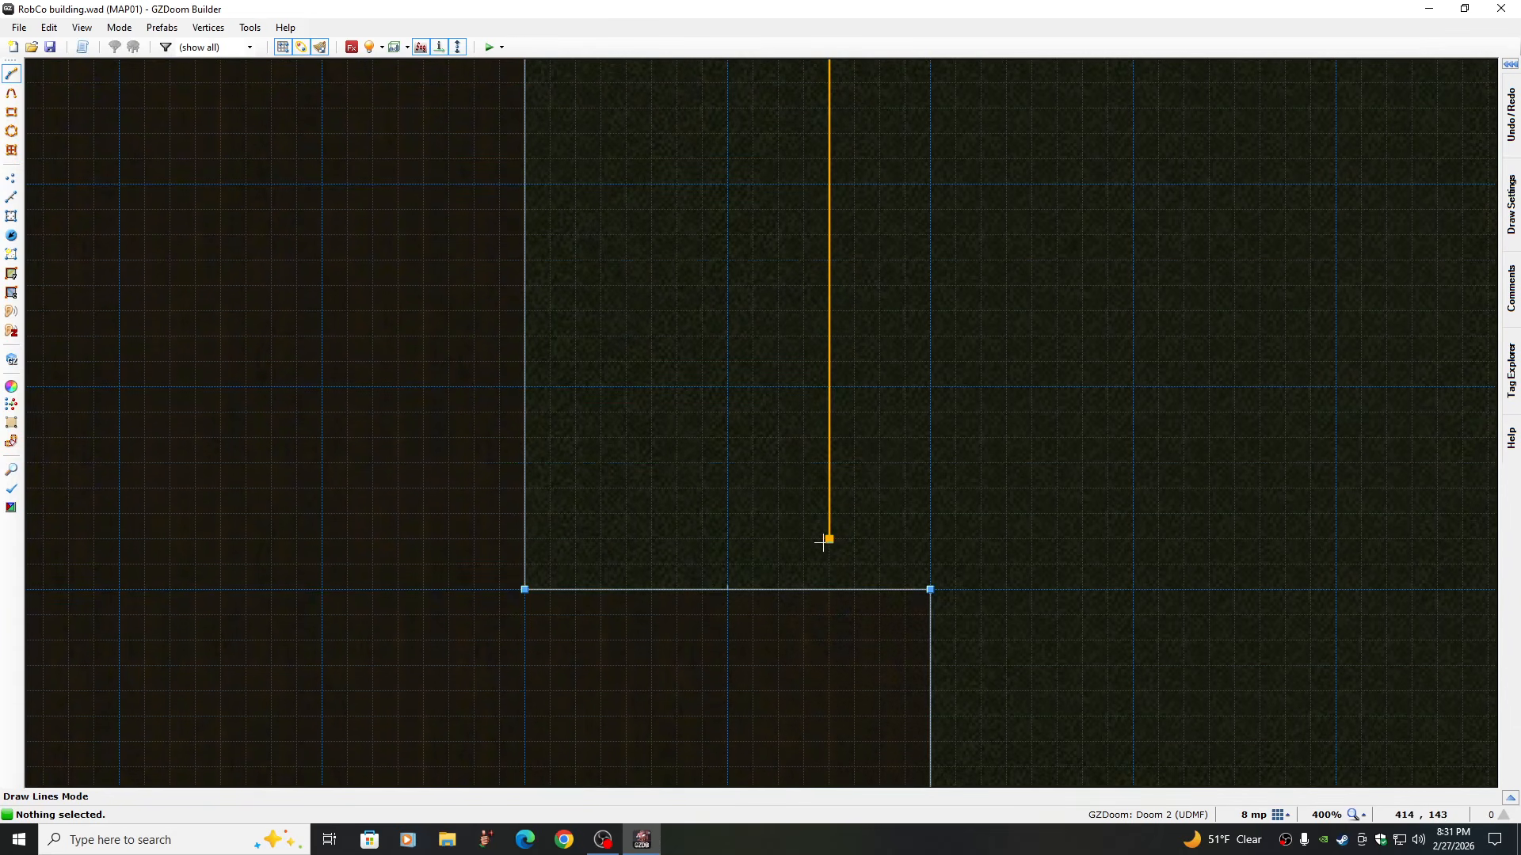
left_click(828, 591)
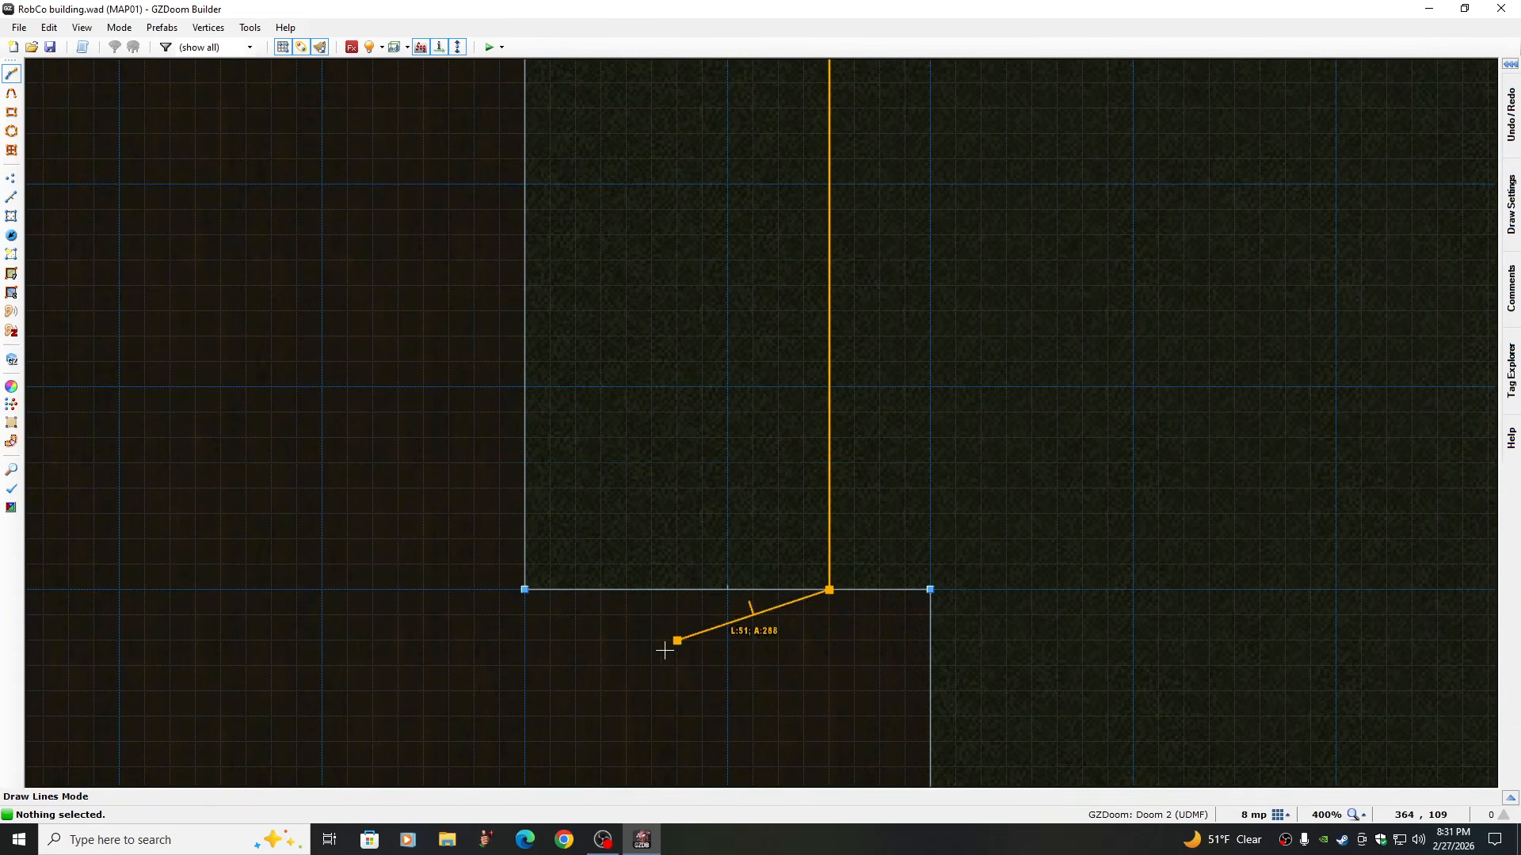
Continue the drawing along the recess's south, inner and north walls and close it at the start point, forming a 96-unit-wide sector
left_click(525, 589)
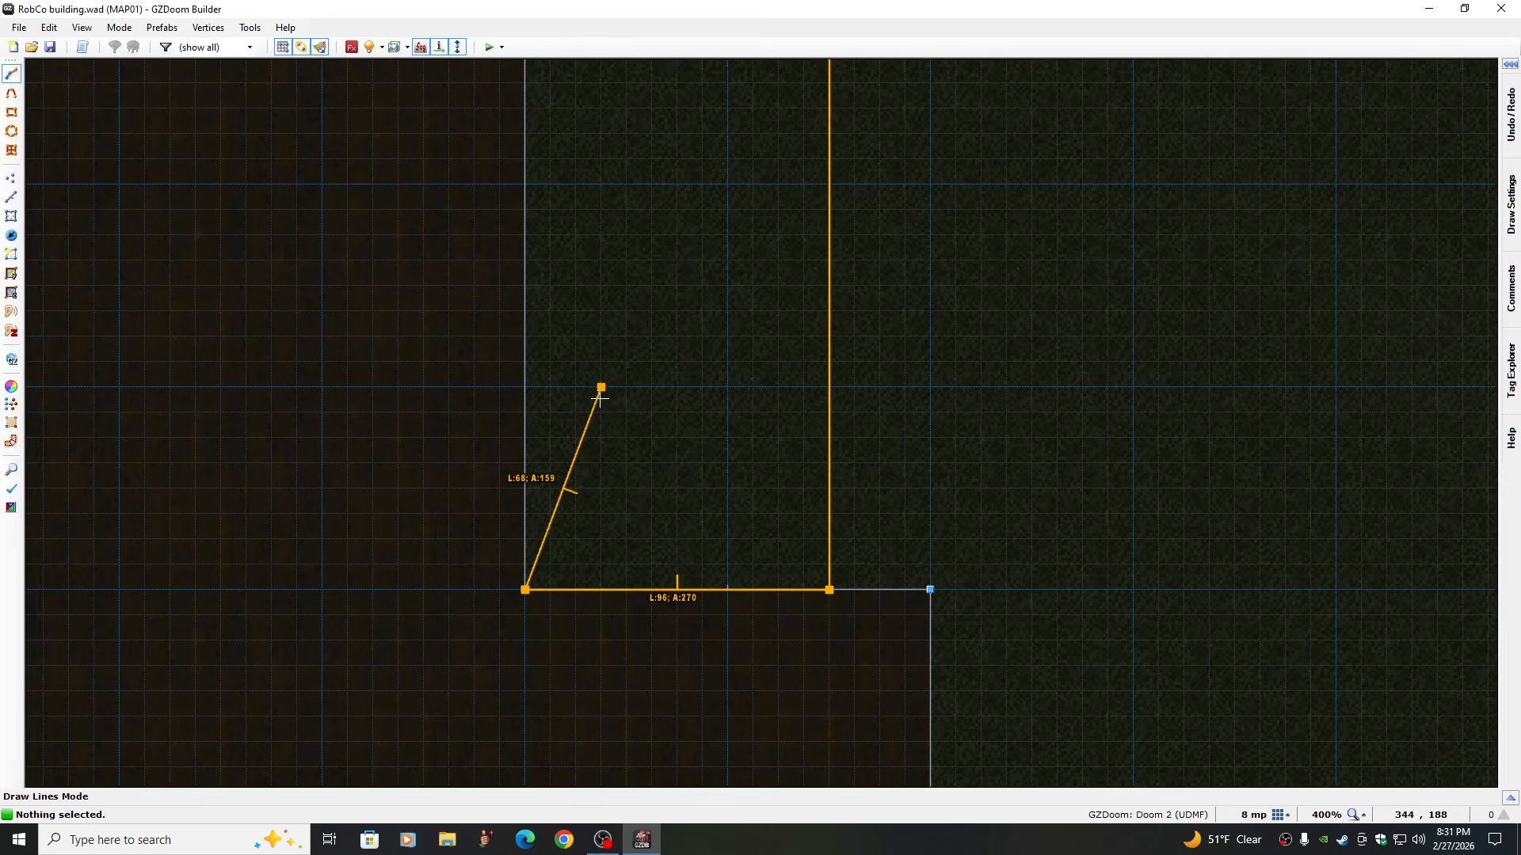
key("Up")
key("Up")
key("Up")
key("Up")
key("Up")
key("Up")
key("Up")
key("Up")
key("Up")
key("Up")
key("Up")
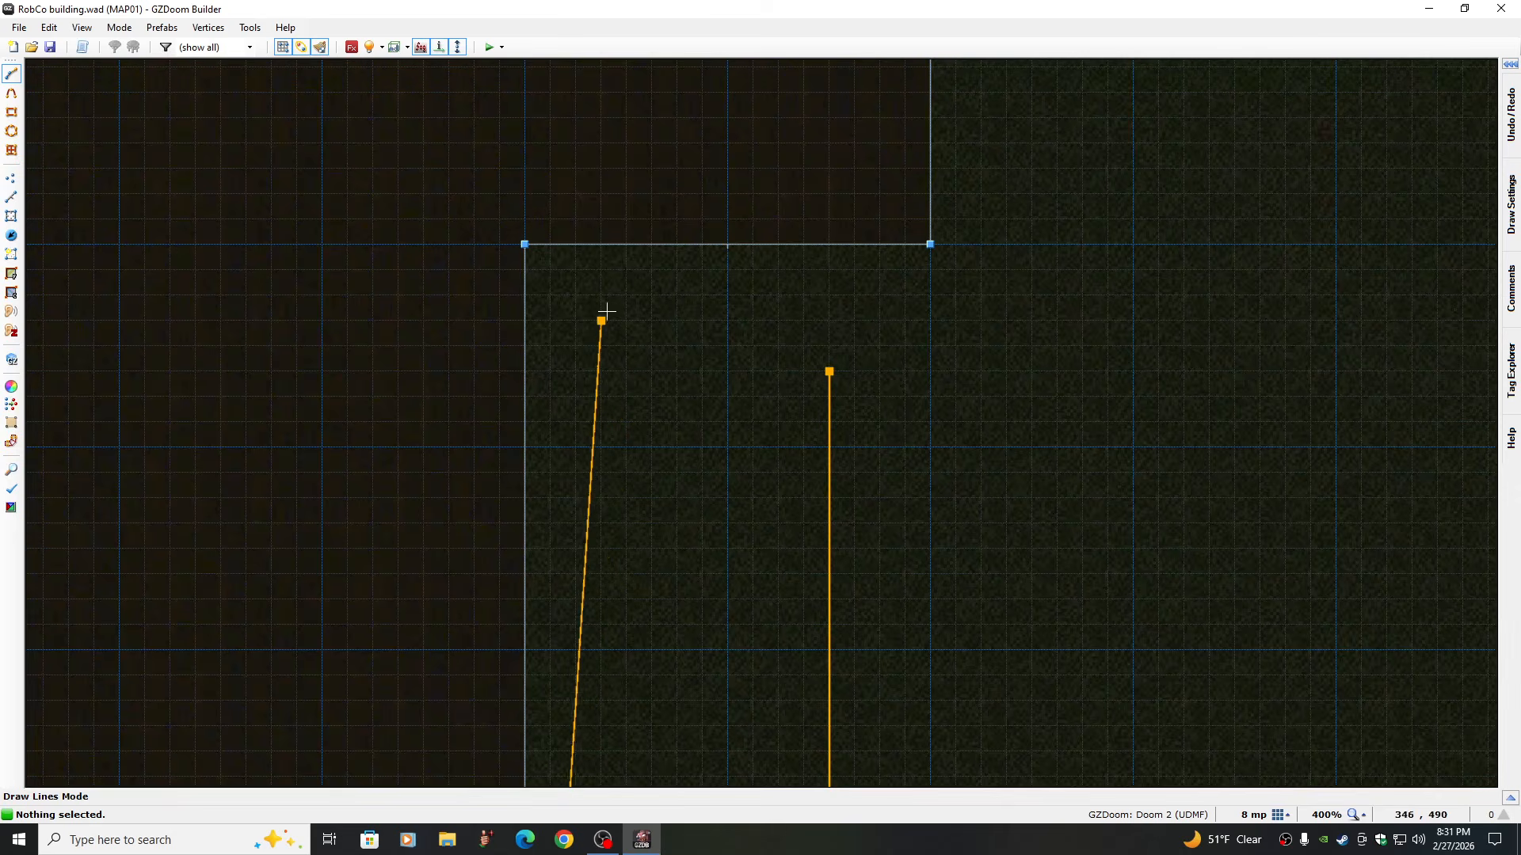
left_click(524, 244)
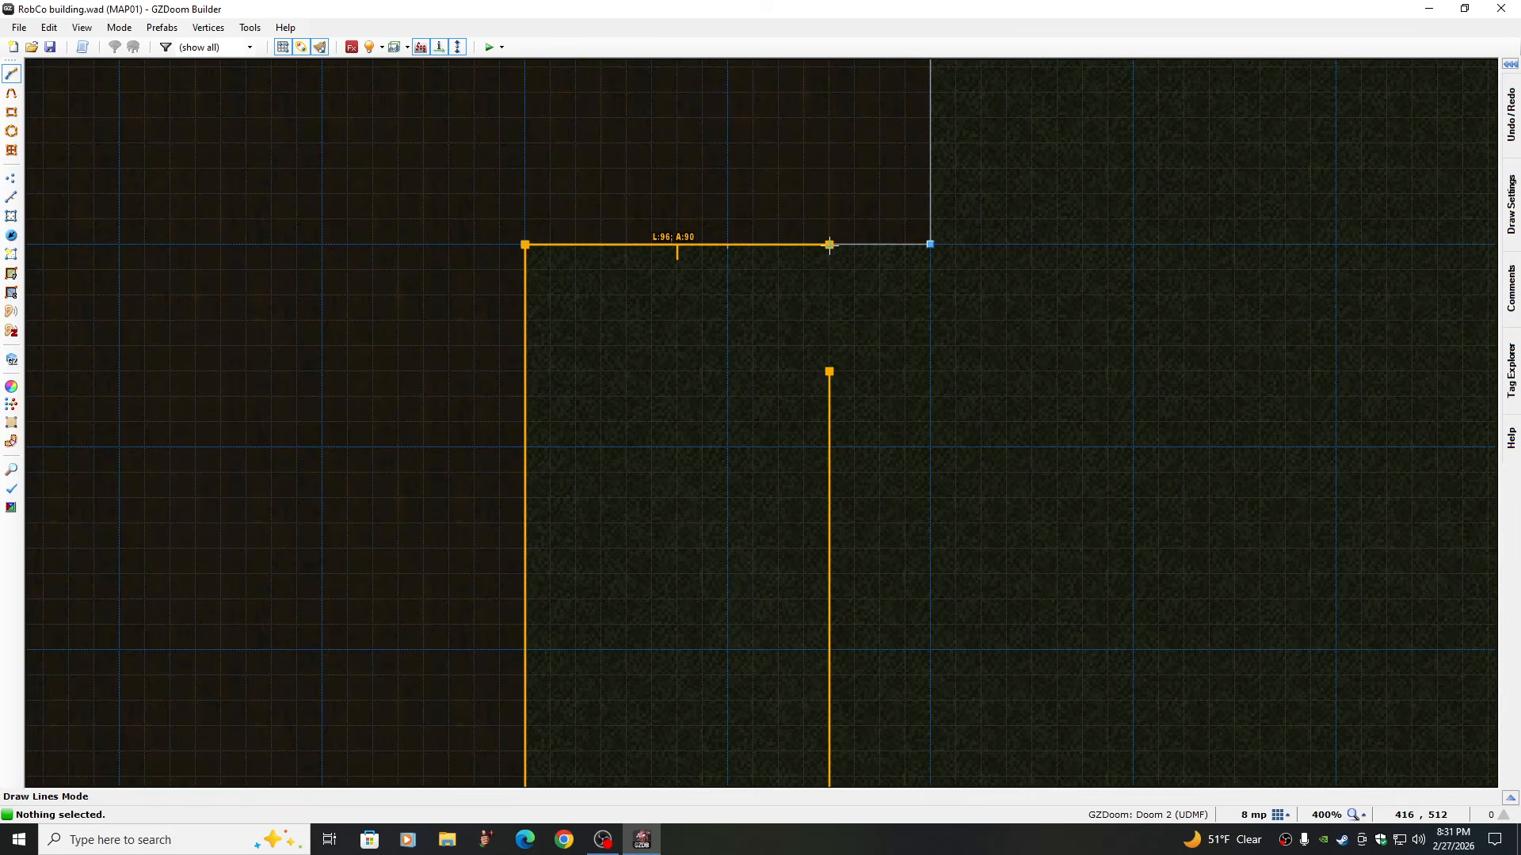
left_click(828, 244)
left_click(829, 370)
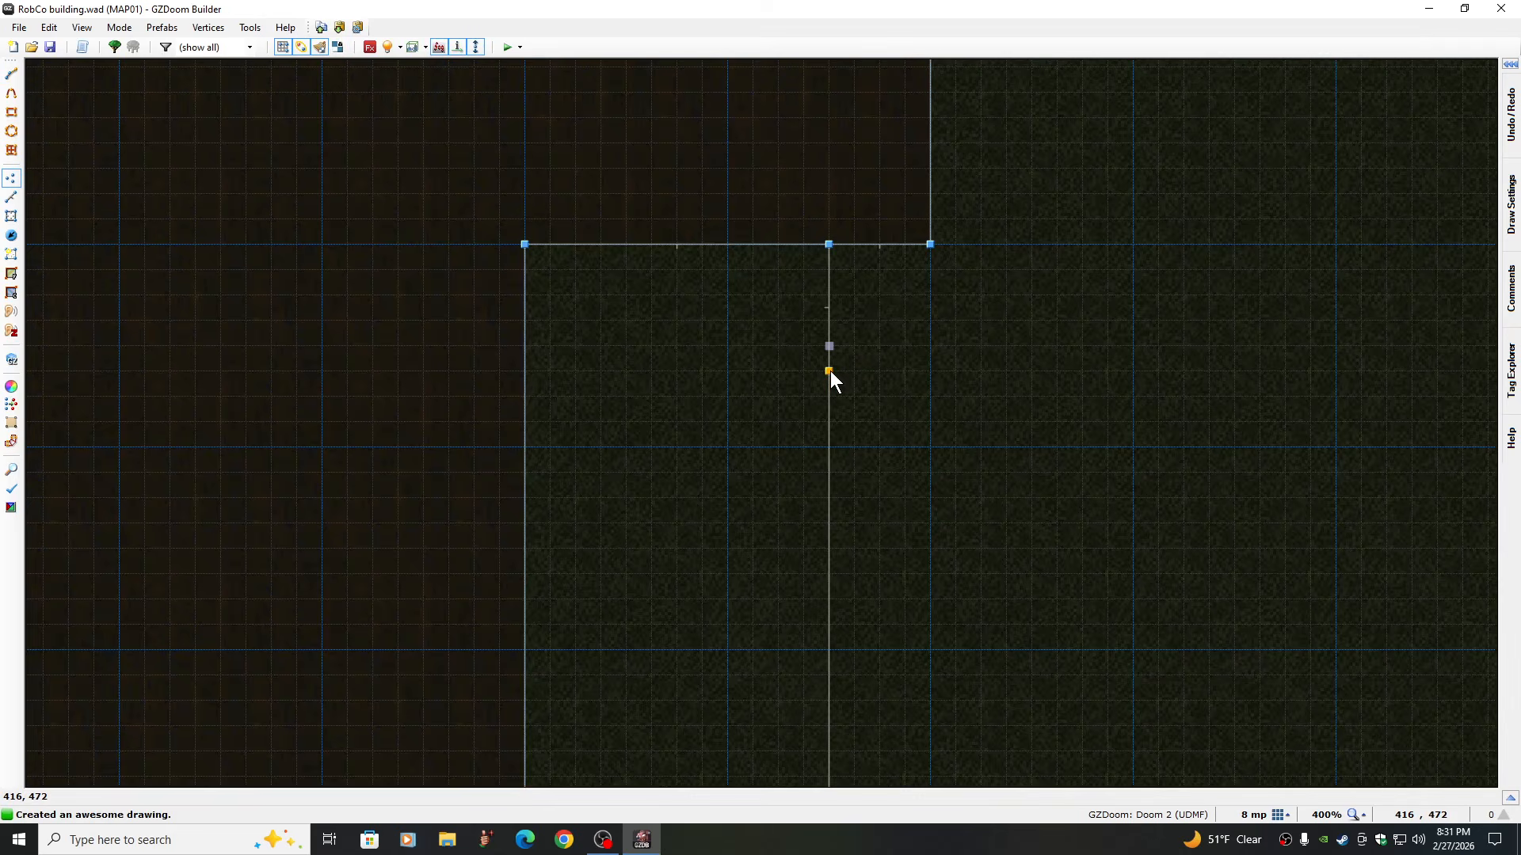
Delete the extra vertex on the vertical line closing off the building's recess and flip that linedef
key("Delete")
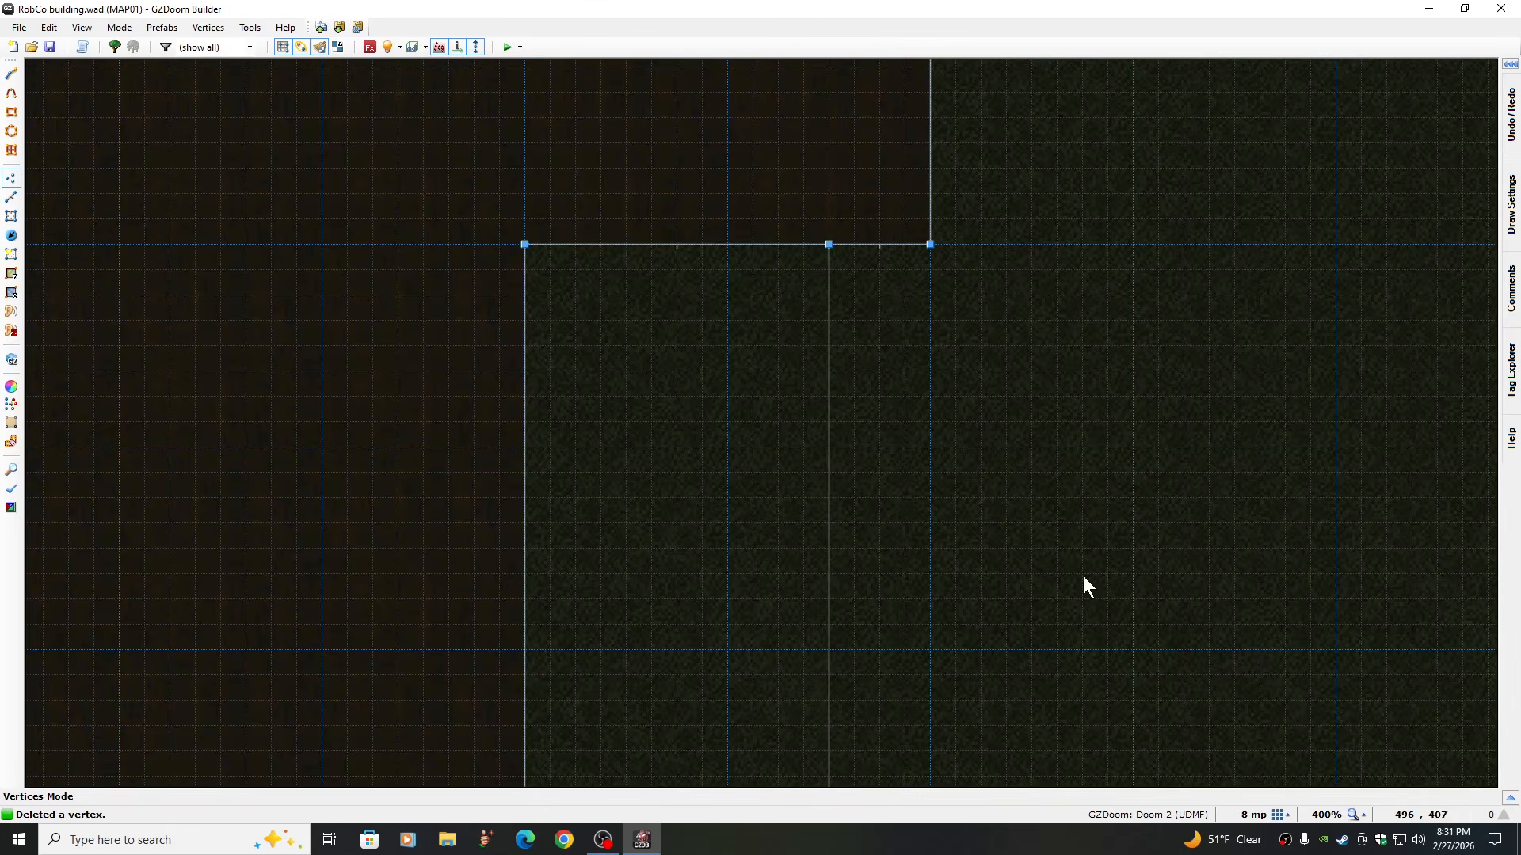
key("Down")
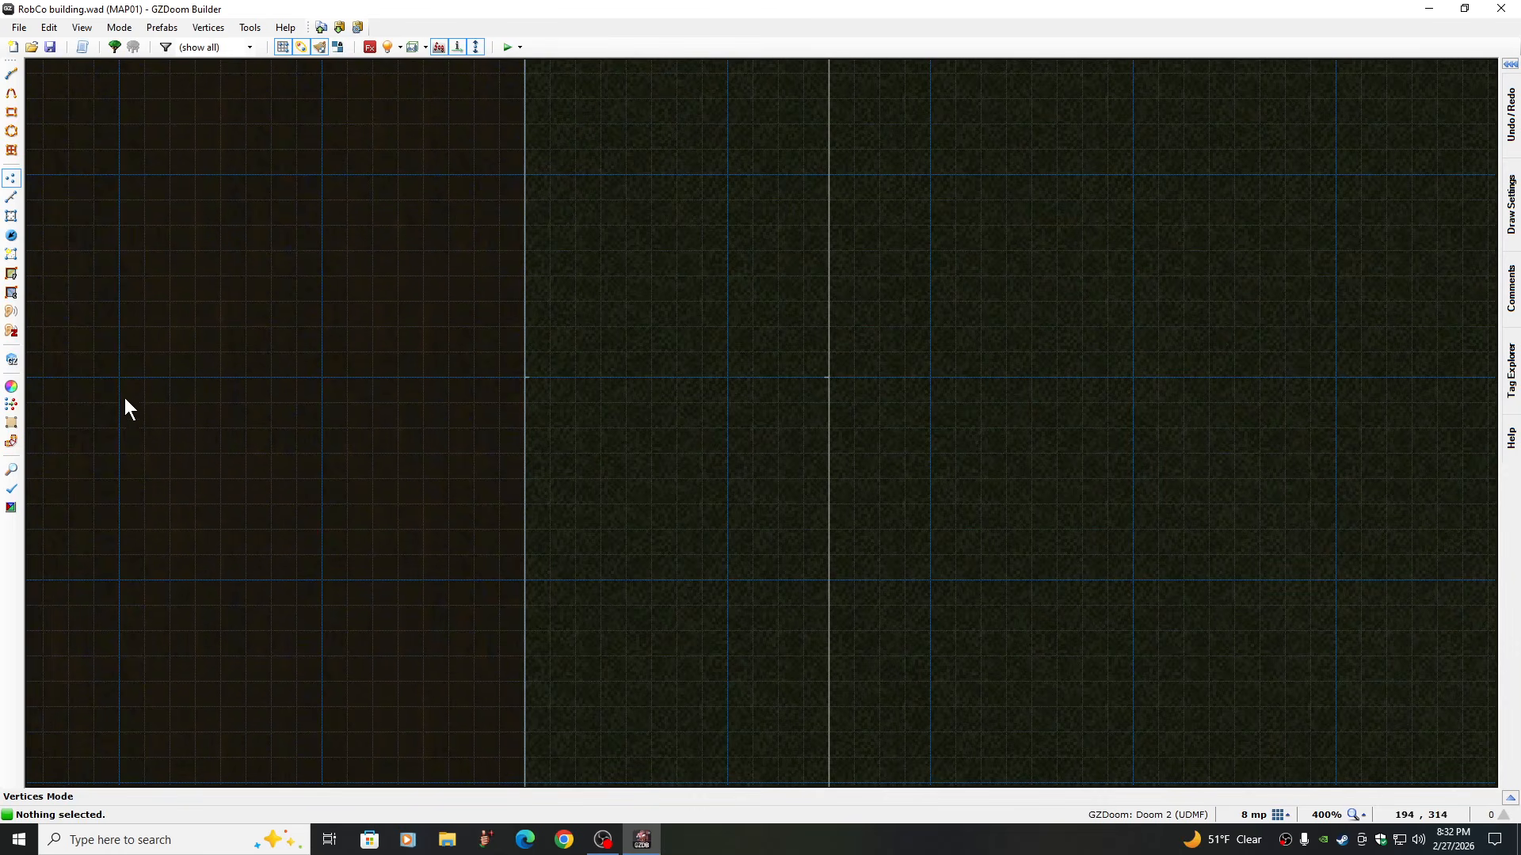
left_click(12, 198)
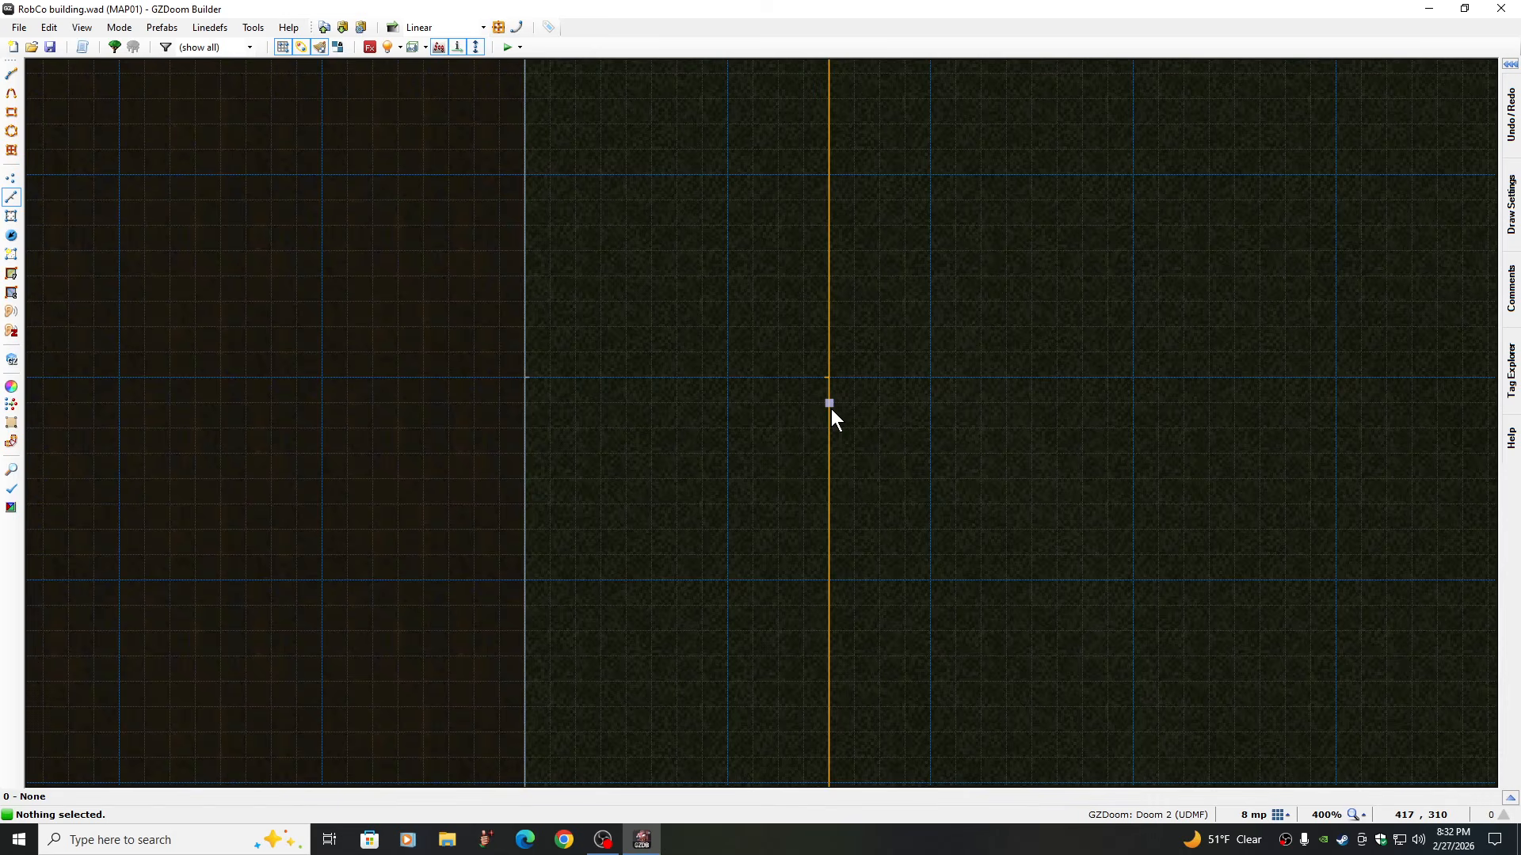
key("f")
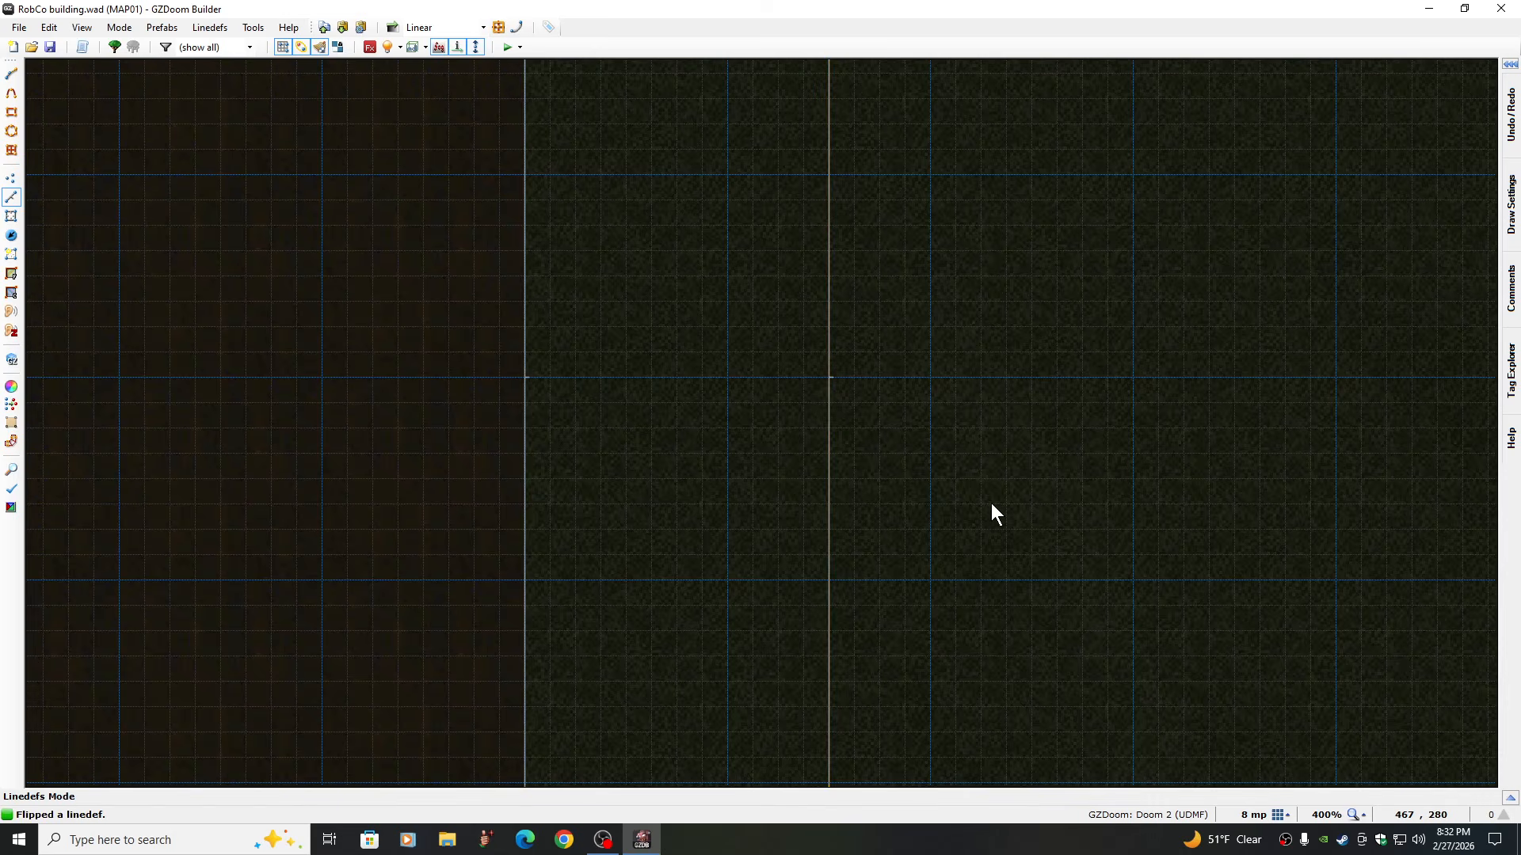
Set the floor height of the narrow recess sector to 128
left_click(1357, 816)
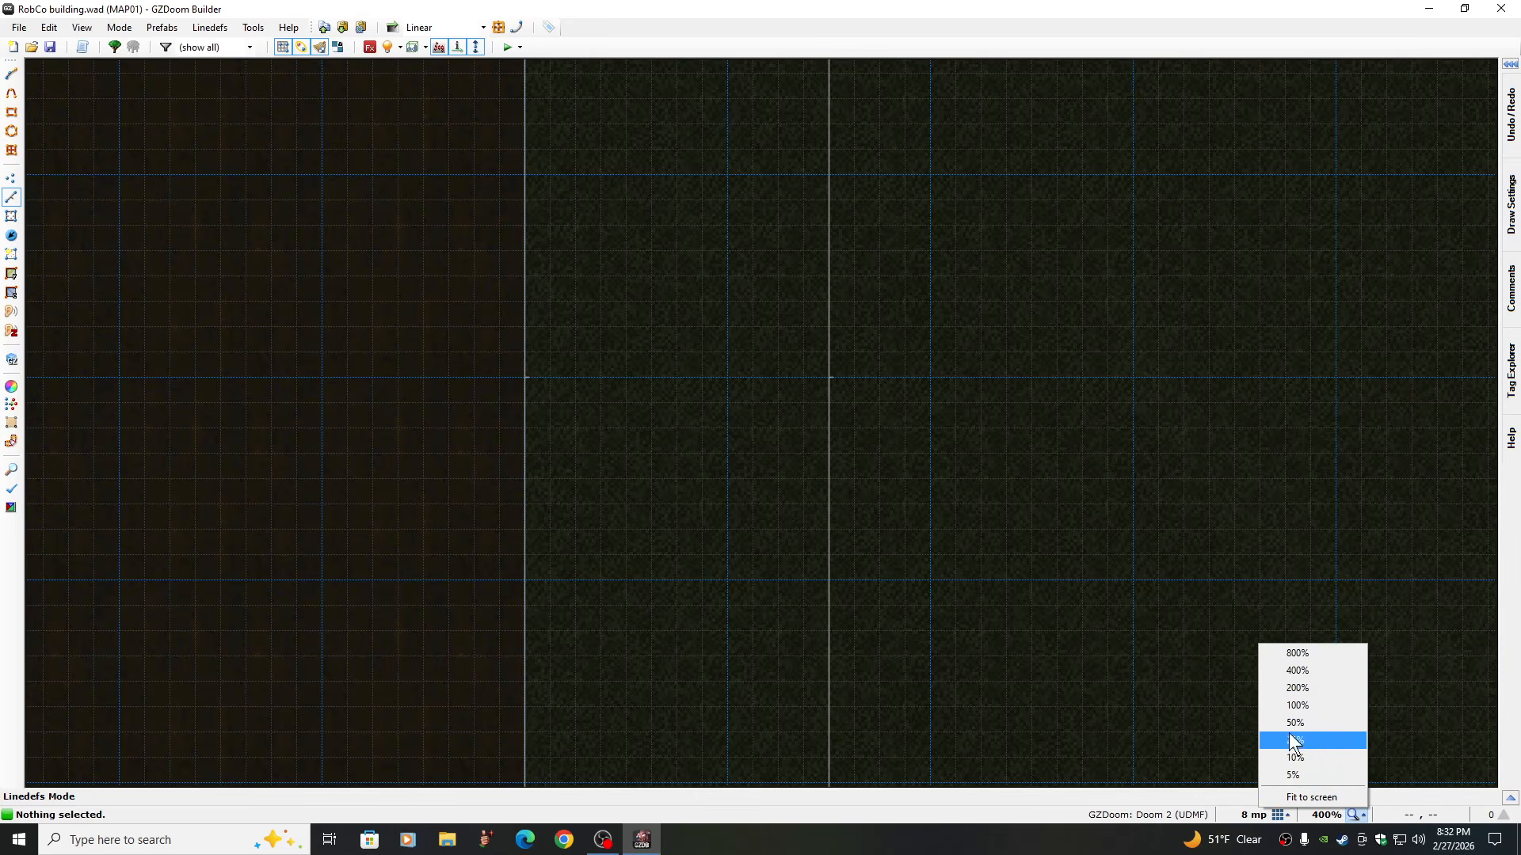
left_click(1291, 689)
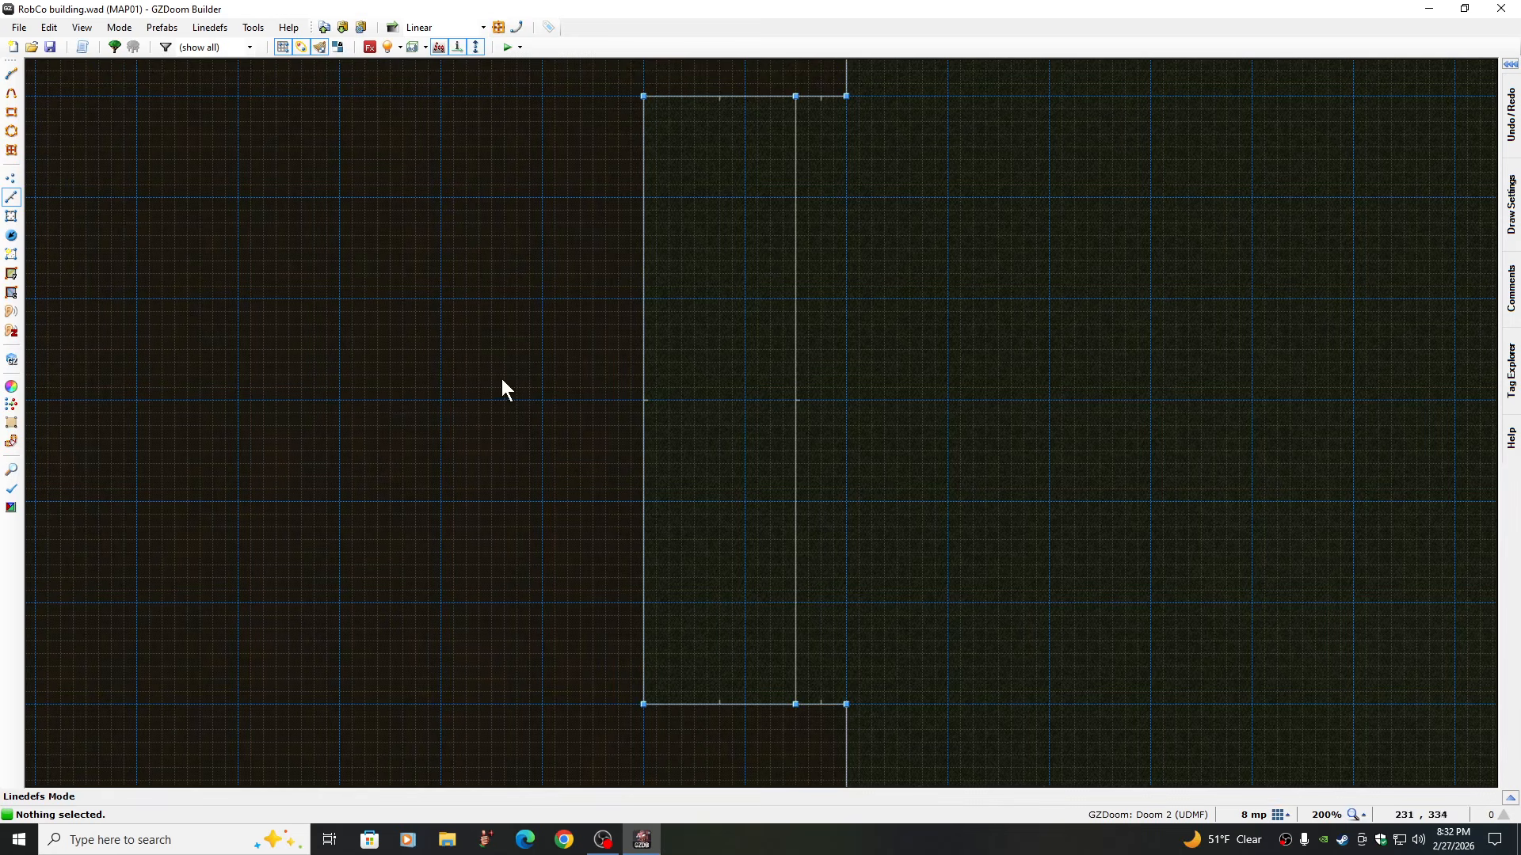
left_click(12, 217)
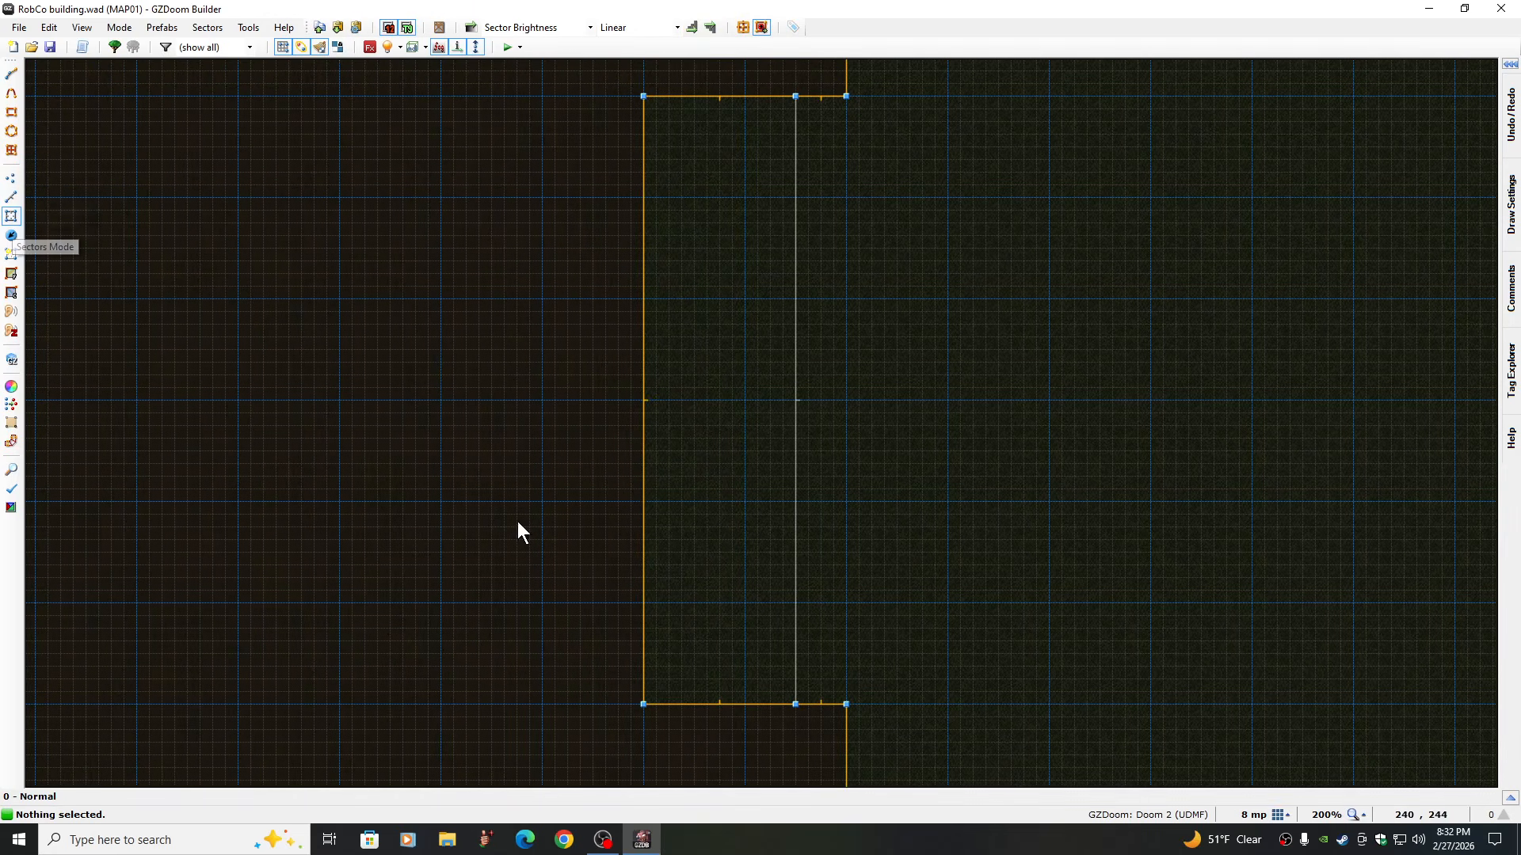
right_click(728, 353)
left_click(671, 307)
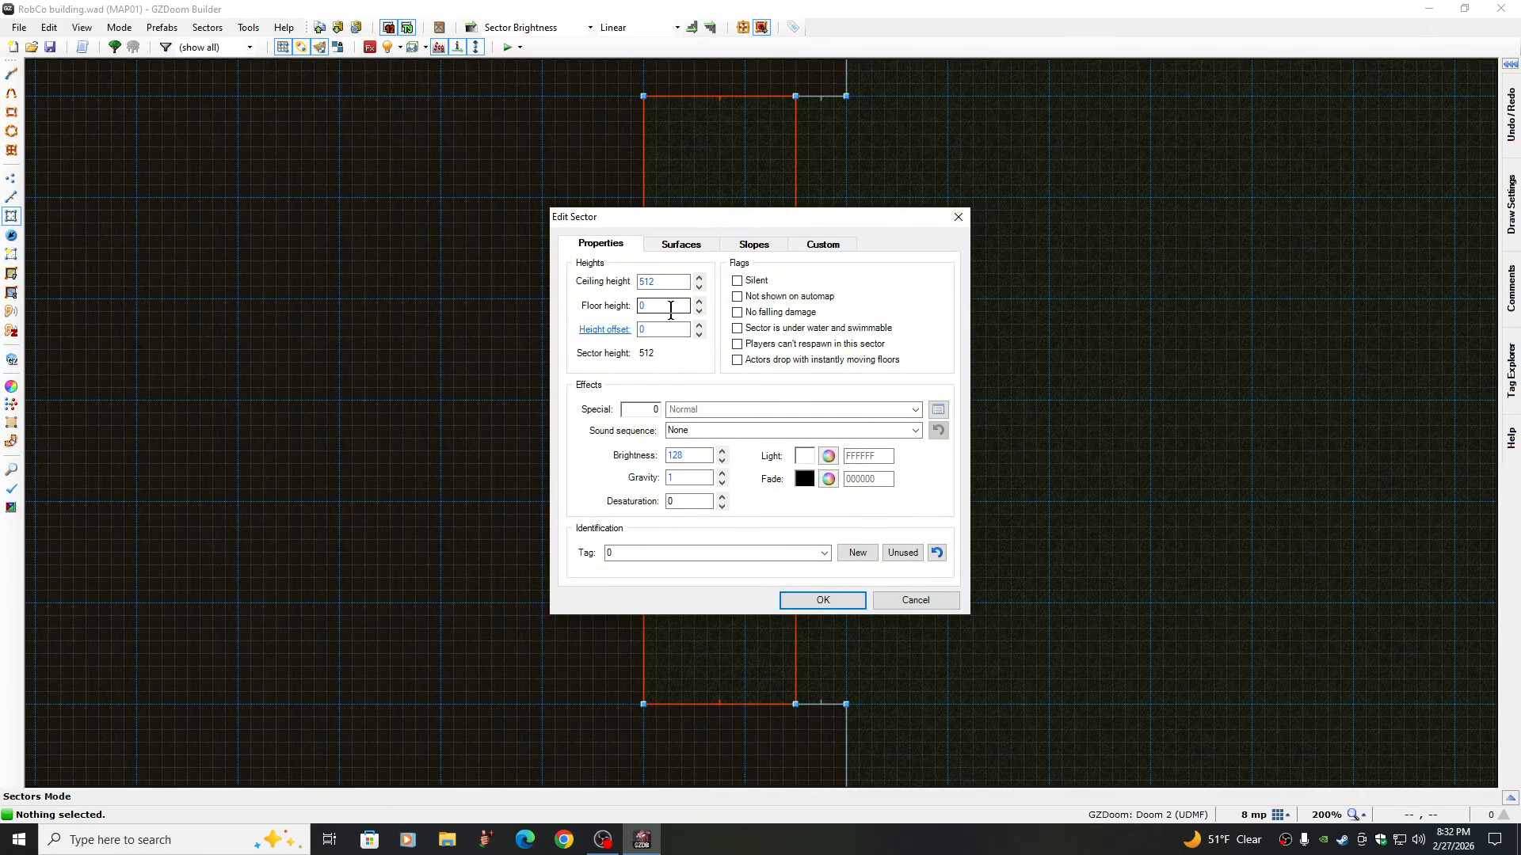
type("128")
left_click(824, 600)
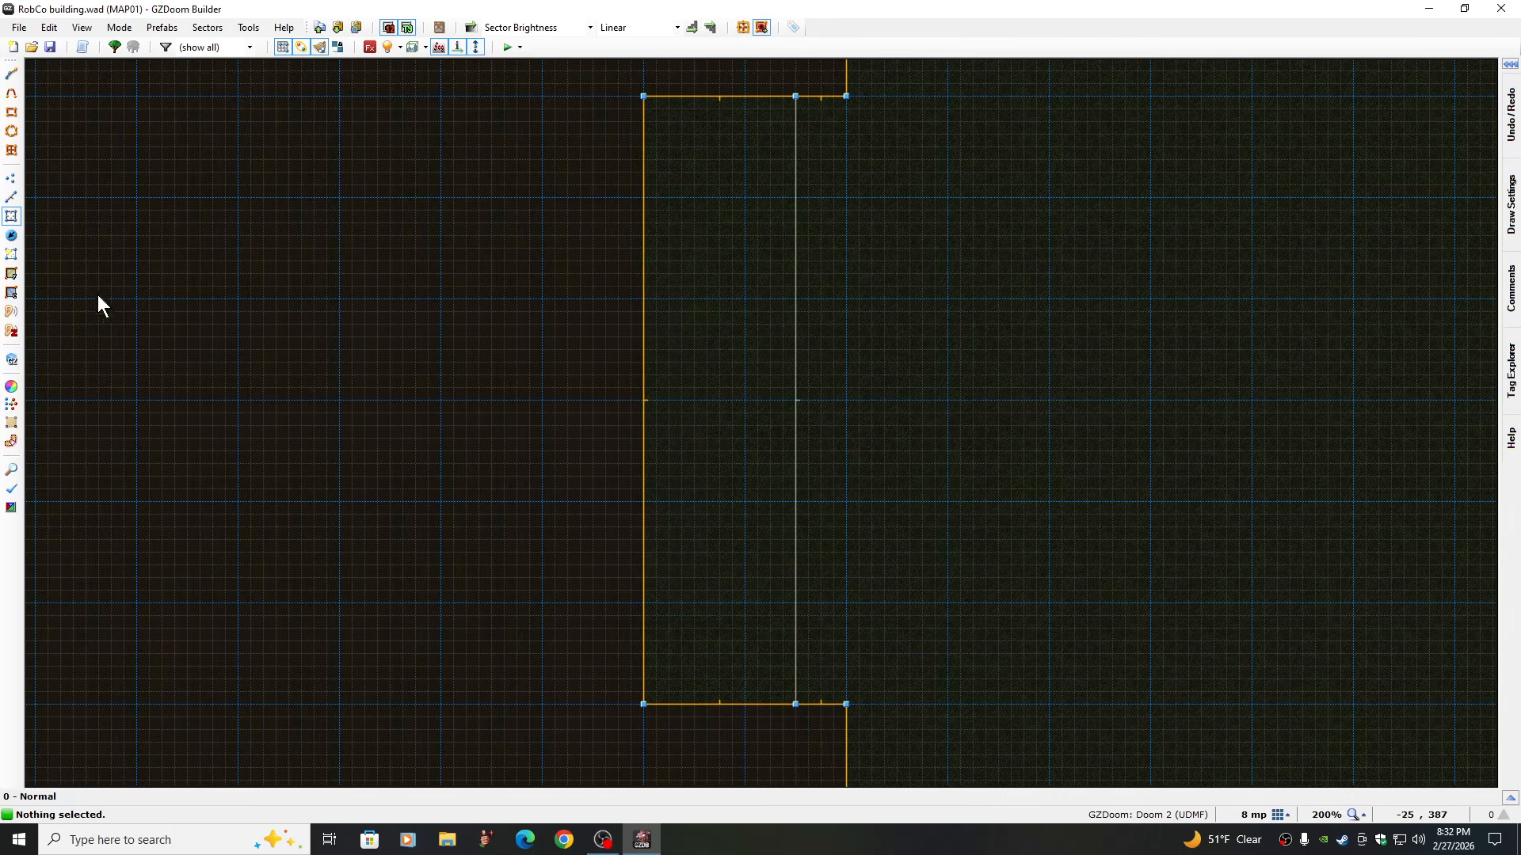
Change the recess sector's floor flat to CEIL5_2 from the DOOM2.WAD flats
right_click(724, 379)
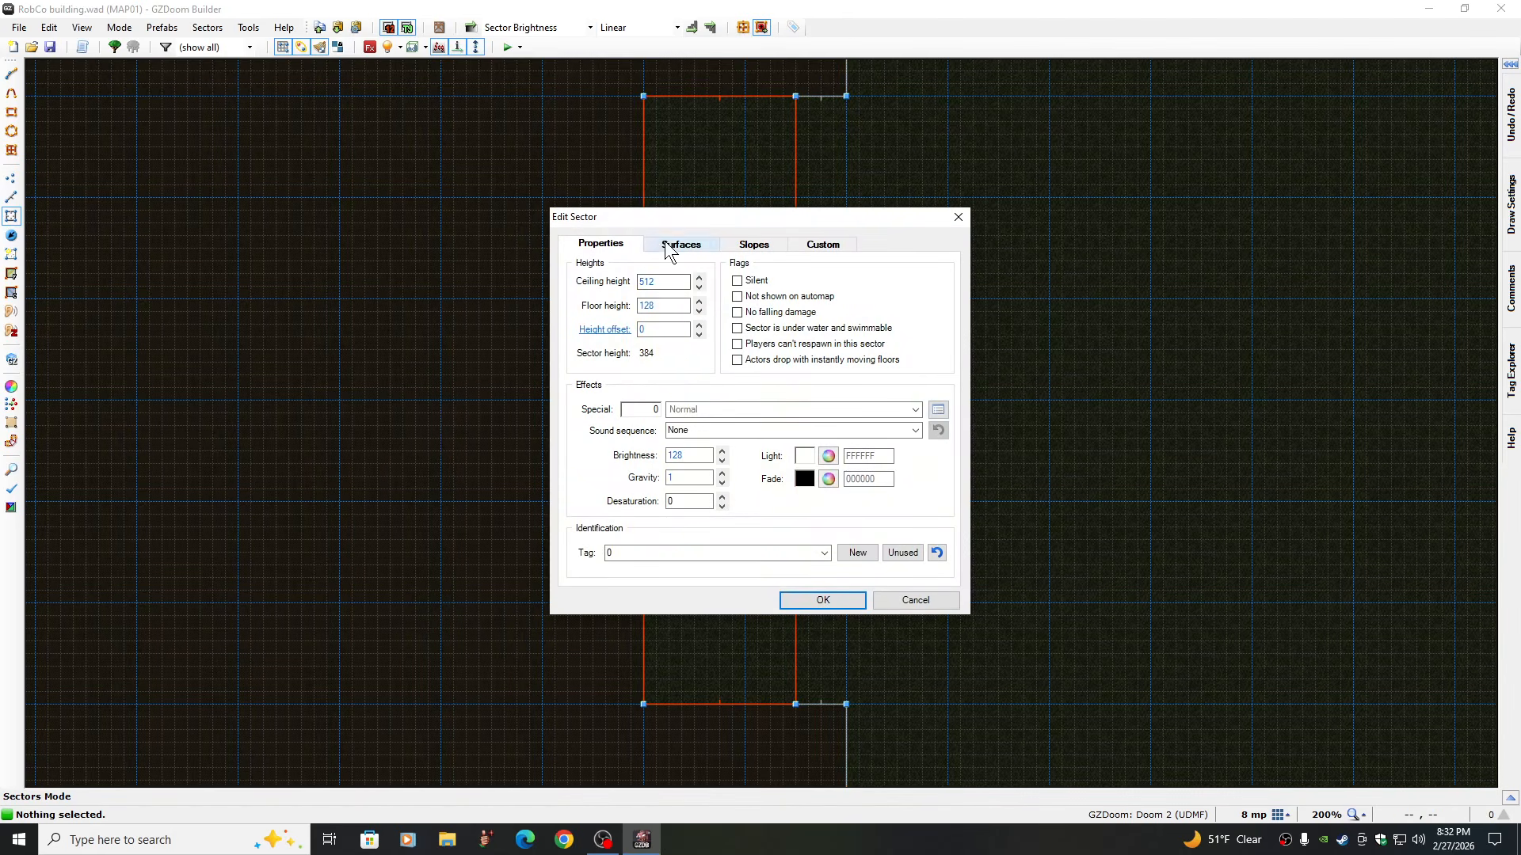
left_click(665, 244)
left_click(882, 485)
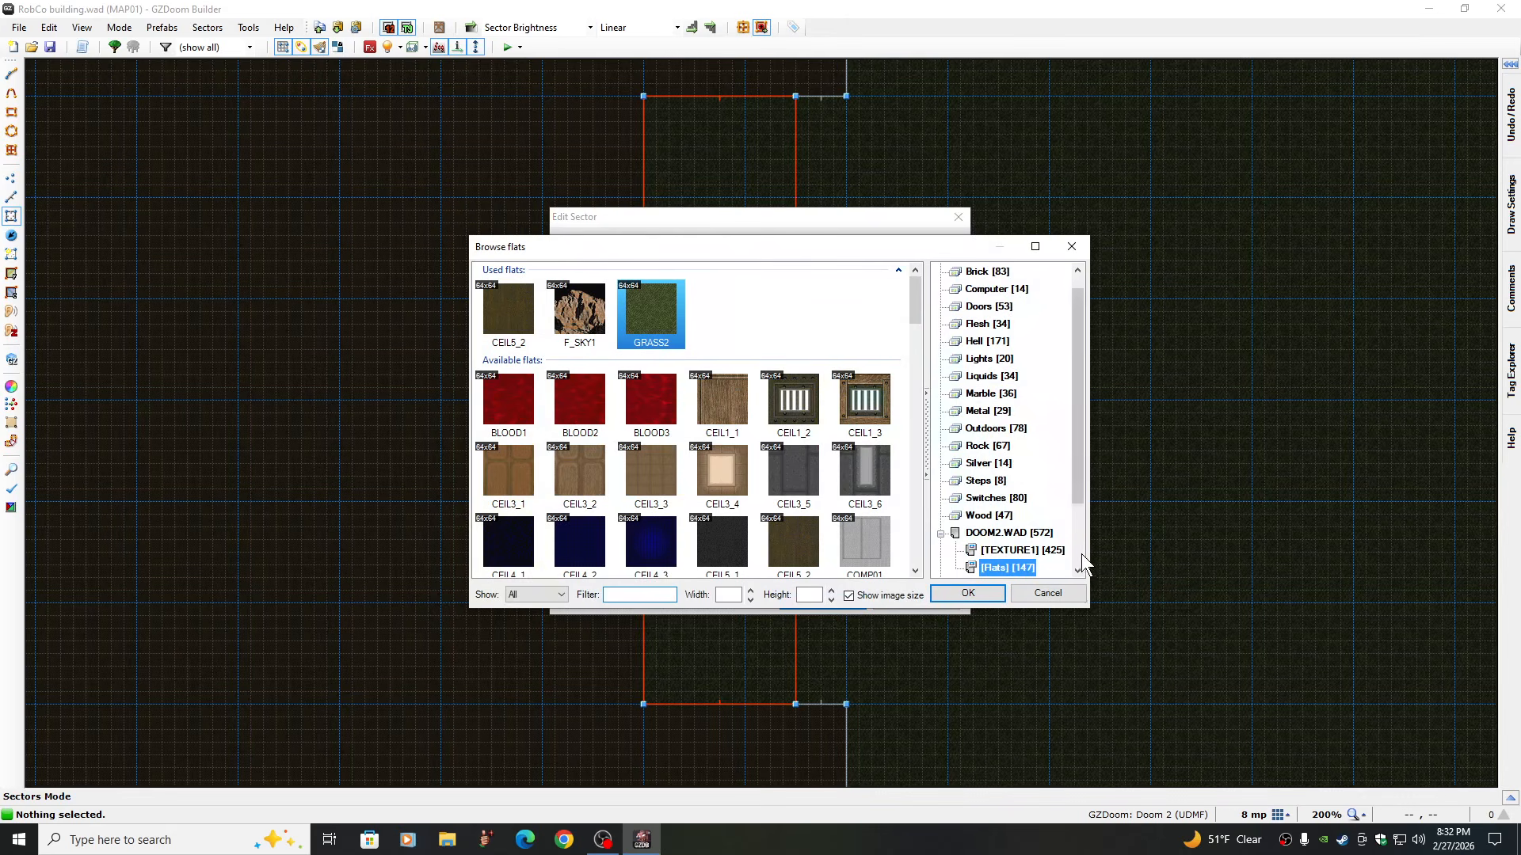
scroll(1081, 550, "down", 2)
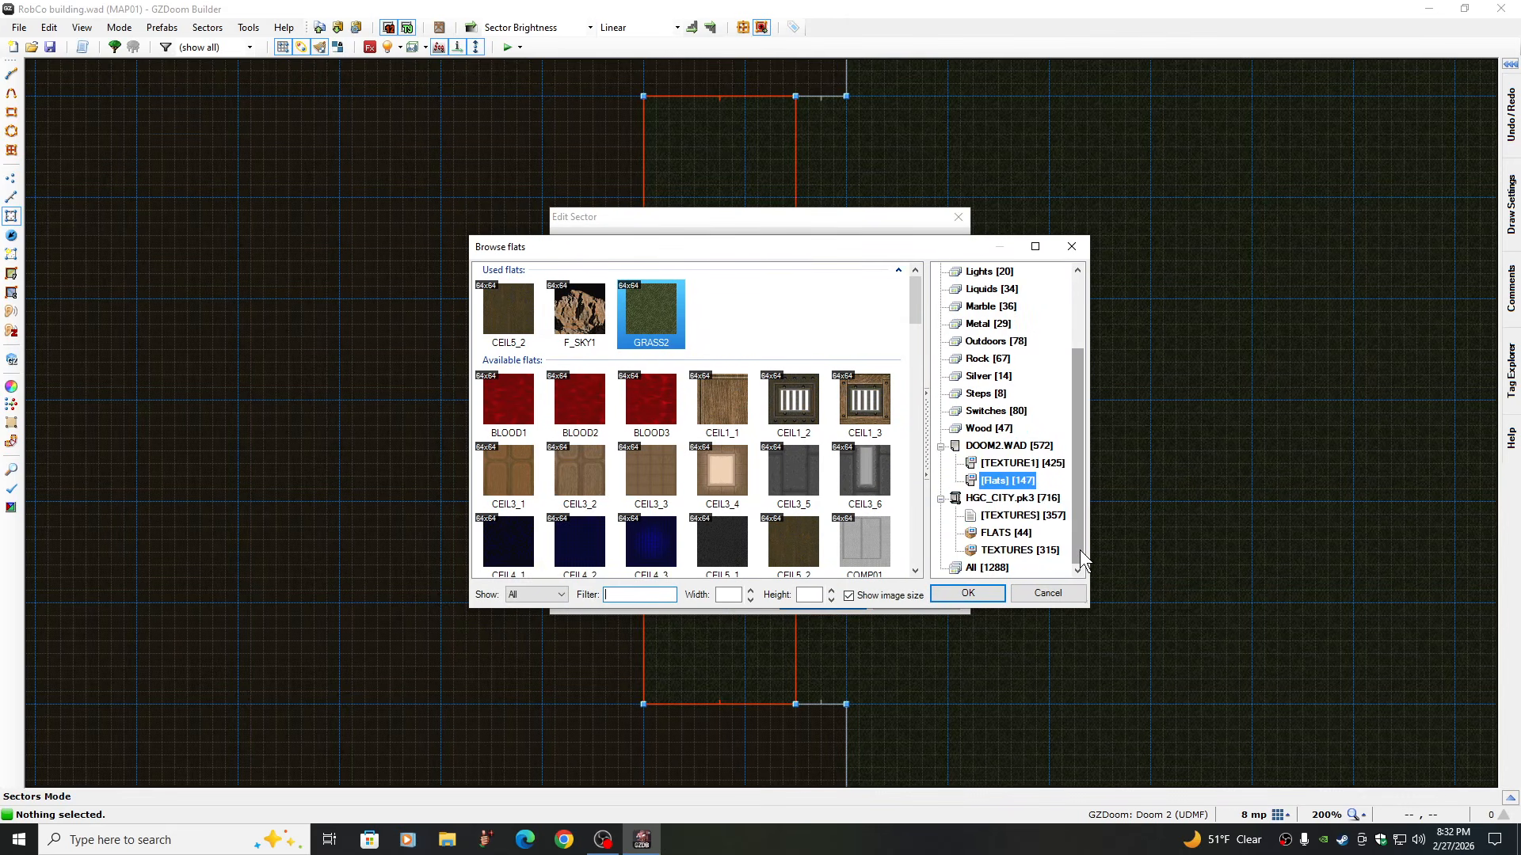
left_click(999, 533)
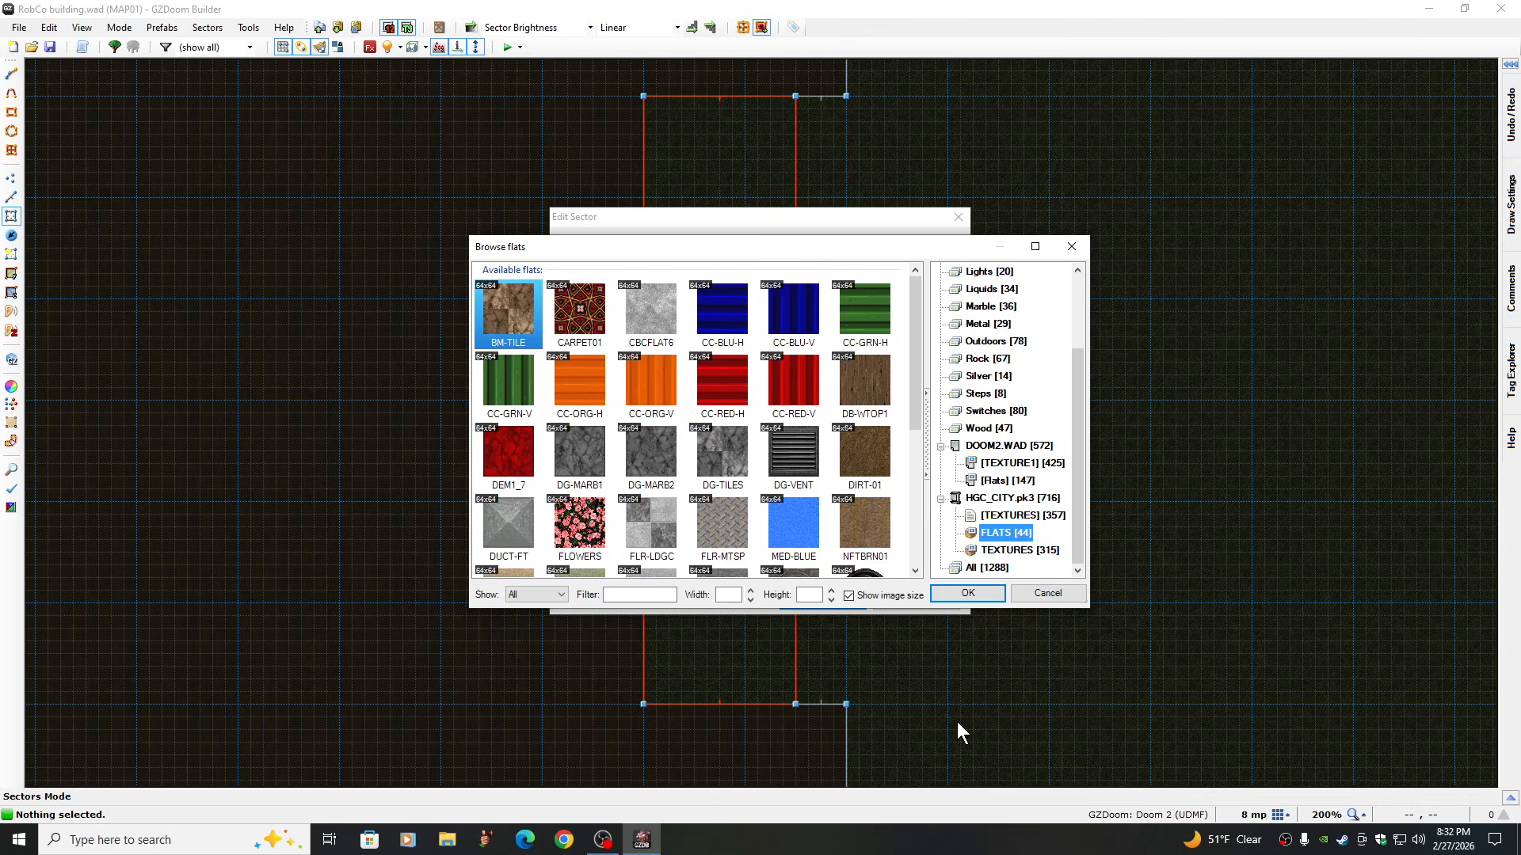
left_click(917, 550)
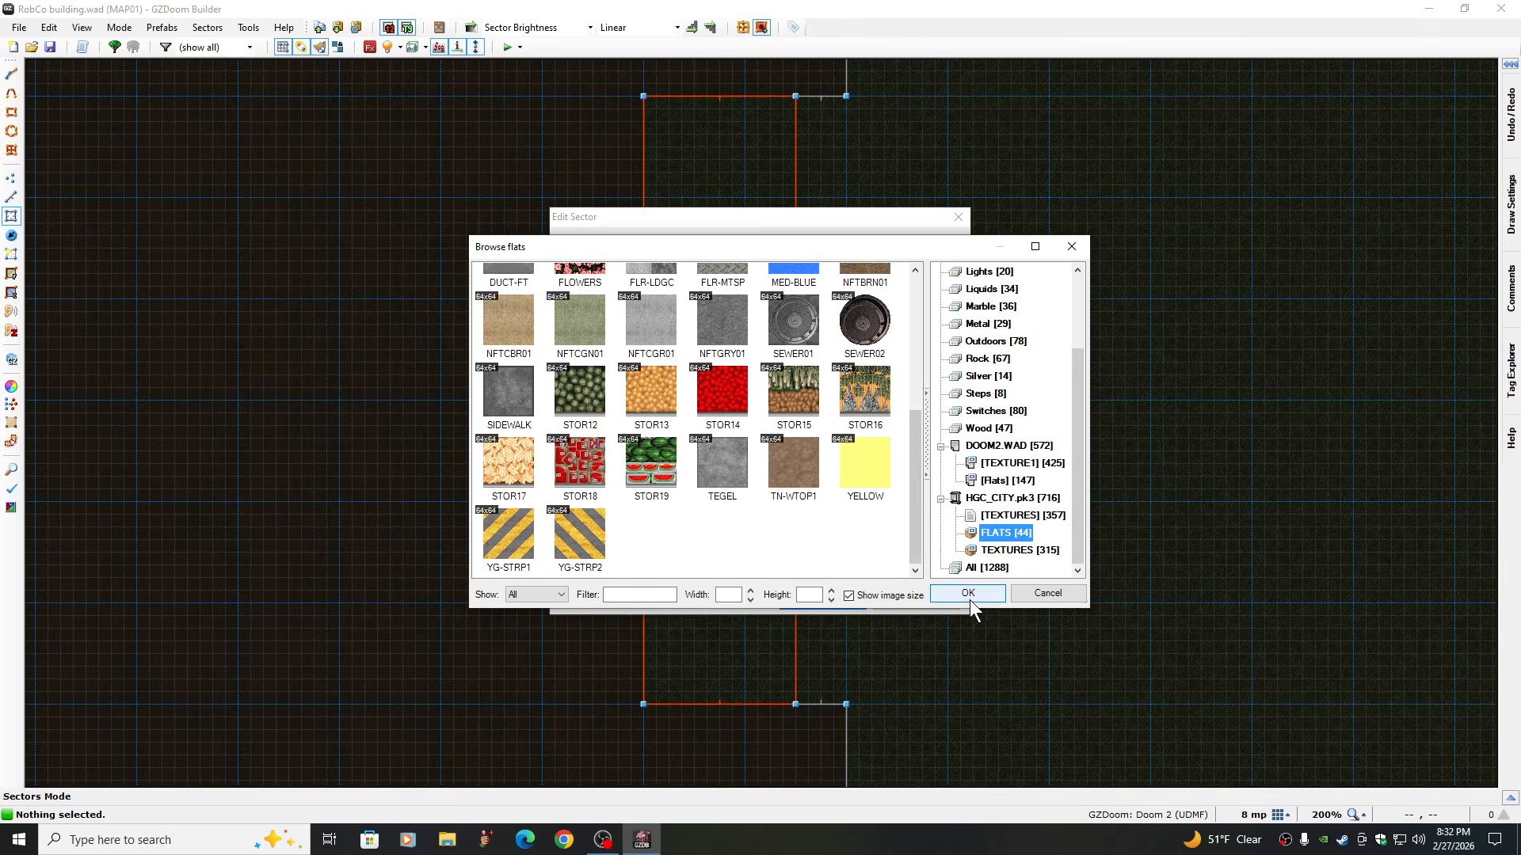
left_click(992, 480)
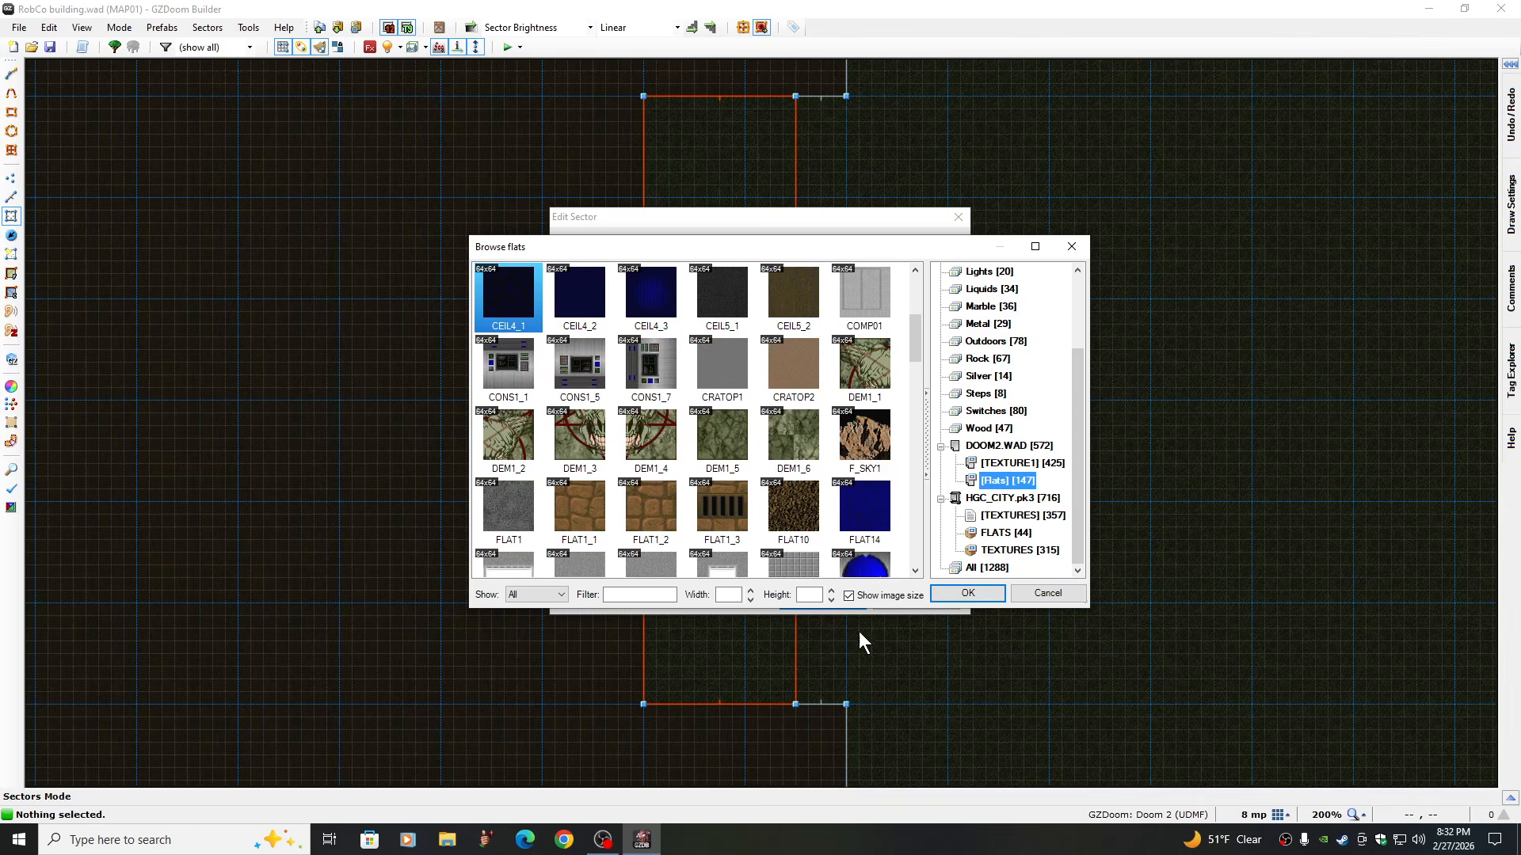
left_click(790, 293)
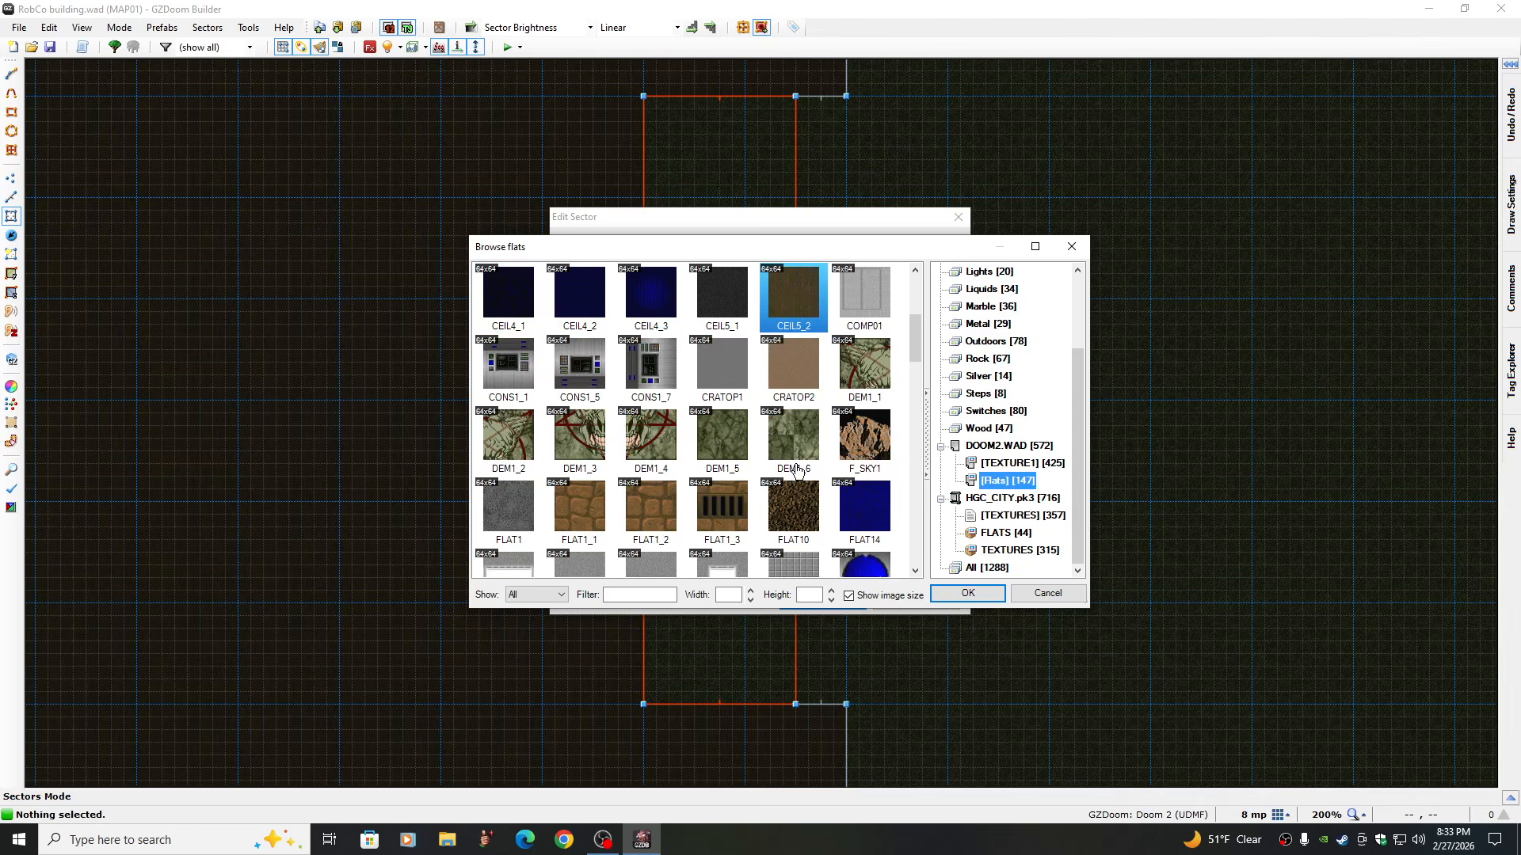
left_click(956, 596)
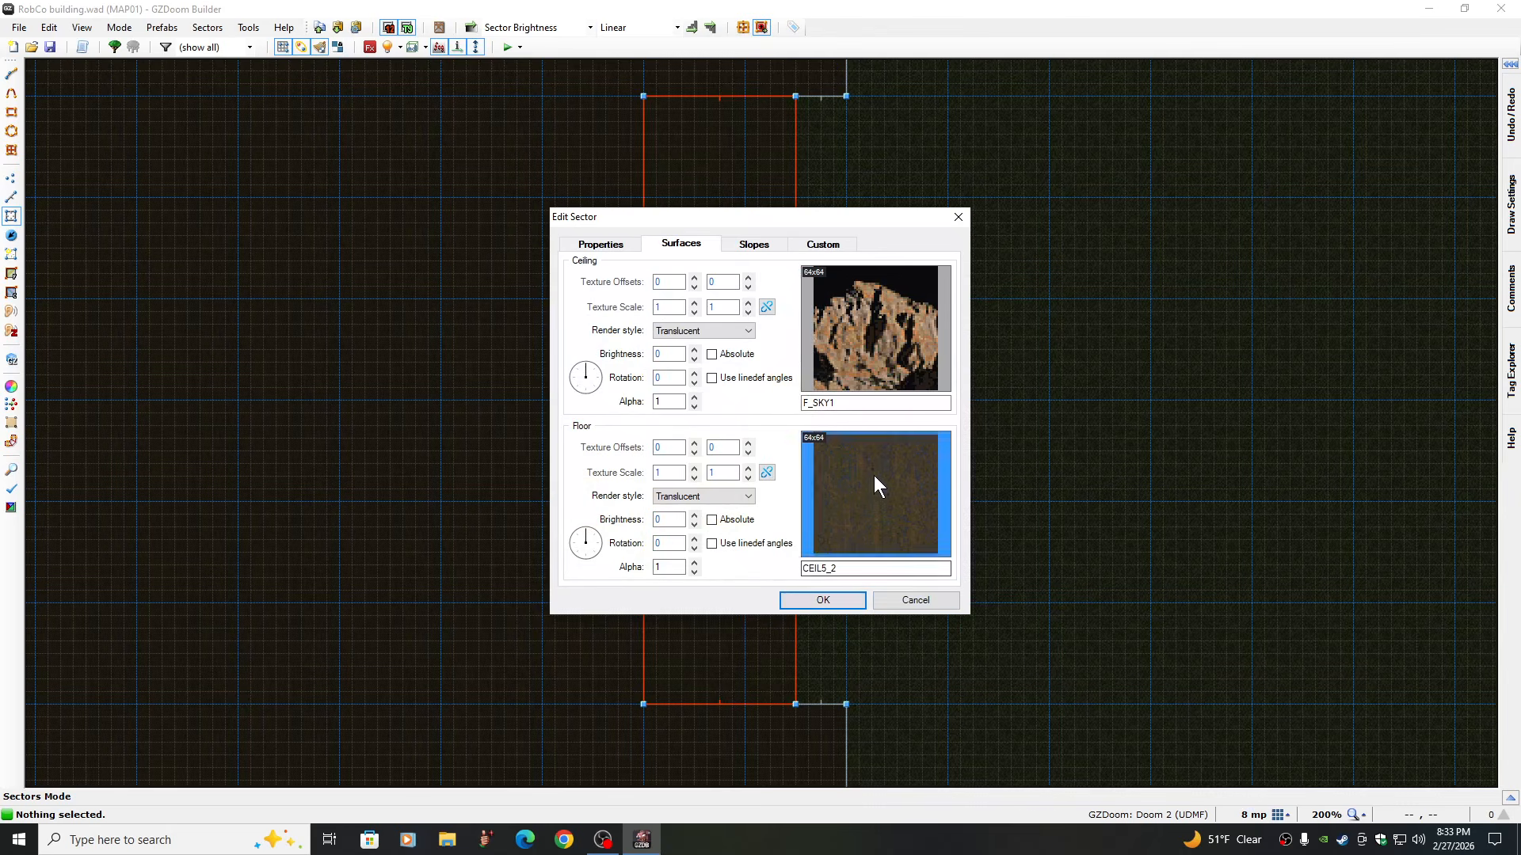
left_click(830, 600)
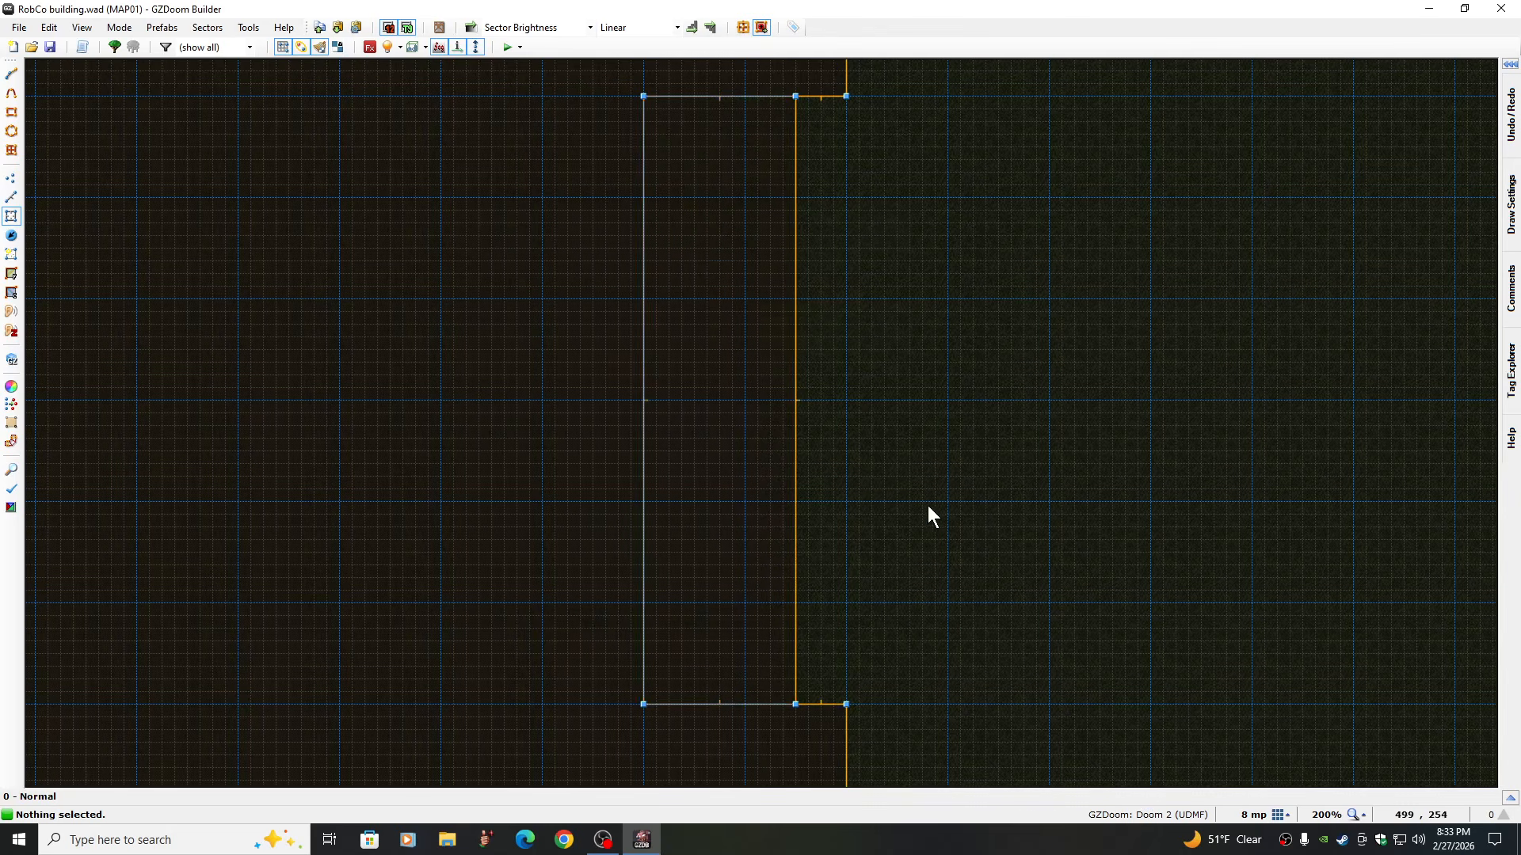
Enter the 3D visual mode and approach the raised recess's front wall with the missing texture
left_click(12, 240)
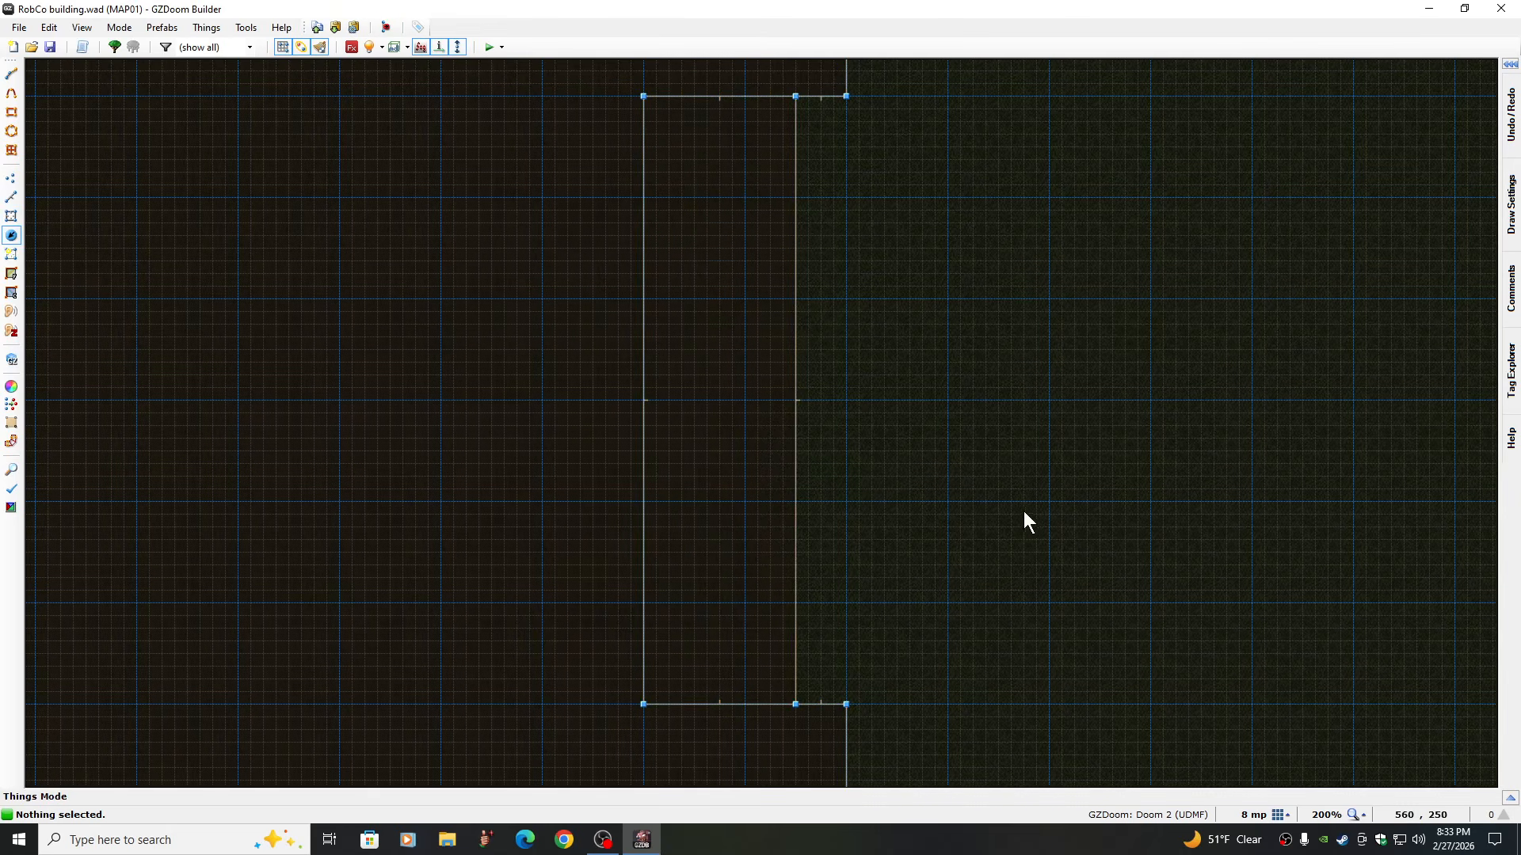
key("w")
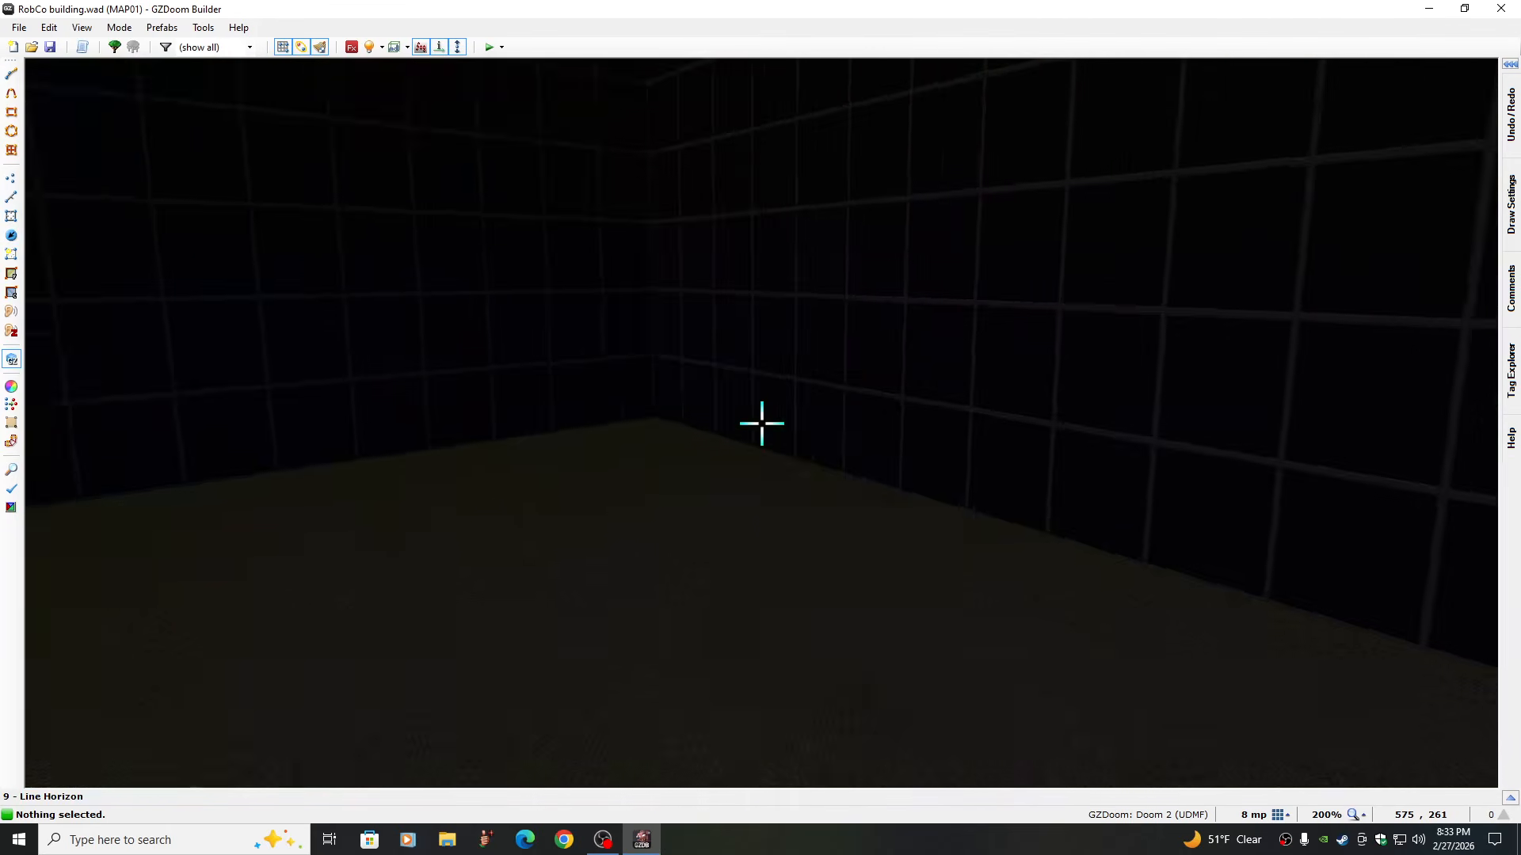
key("e")
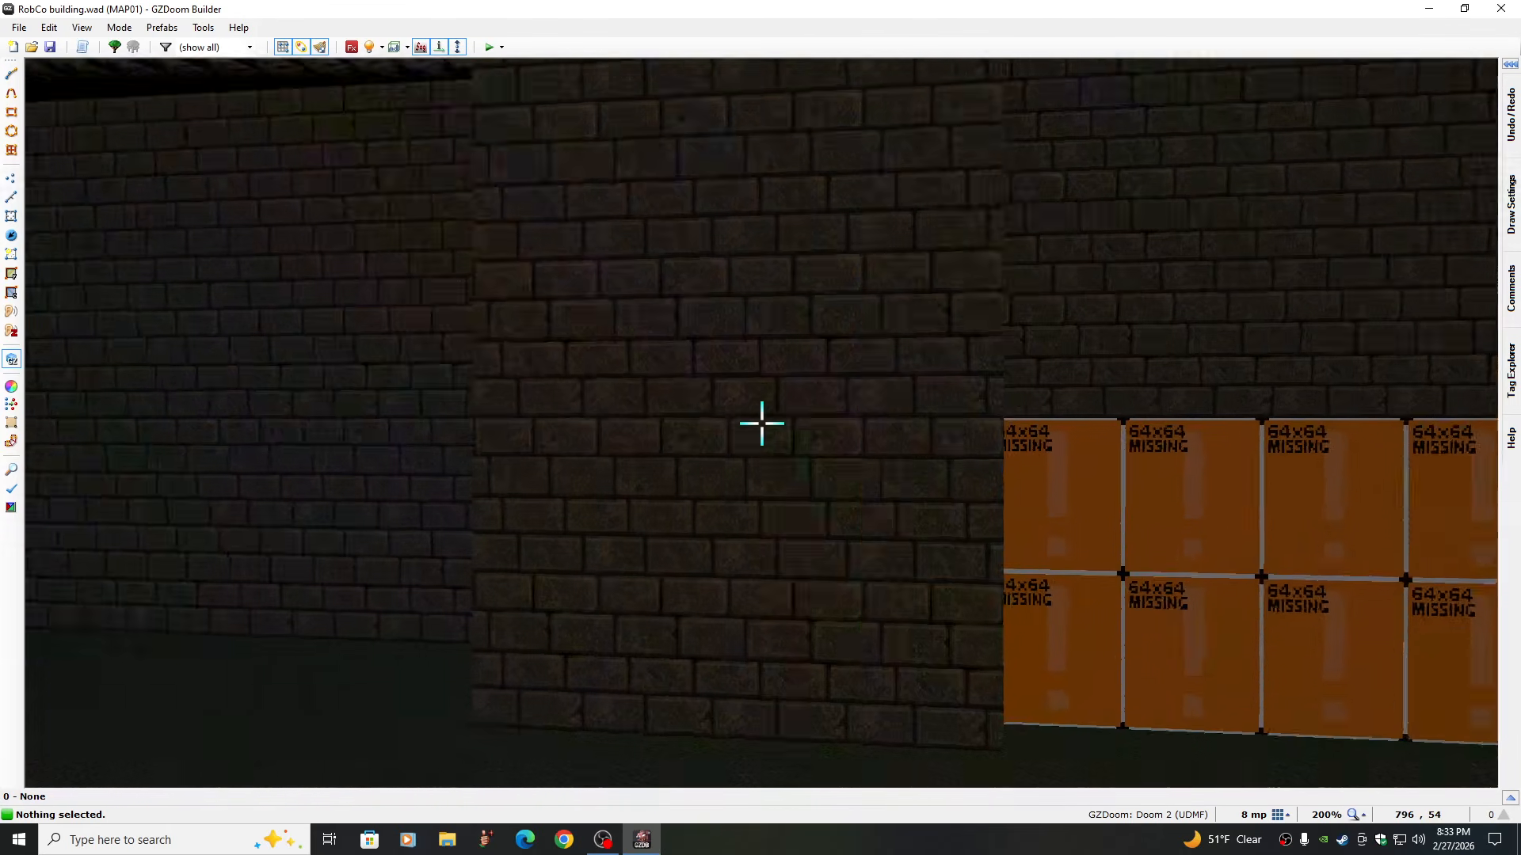
key("e")
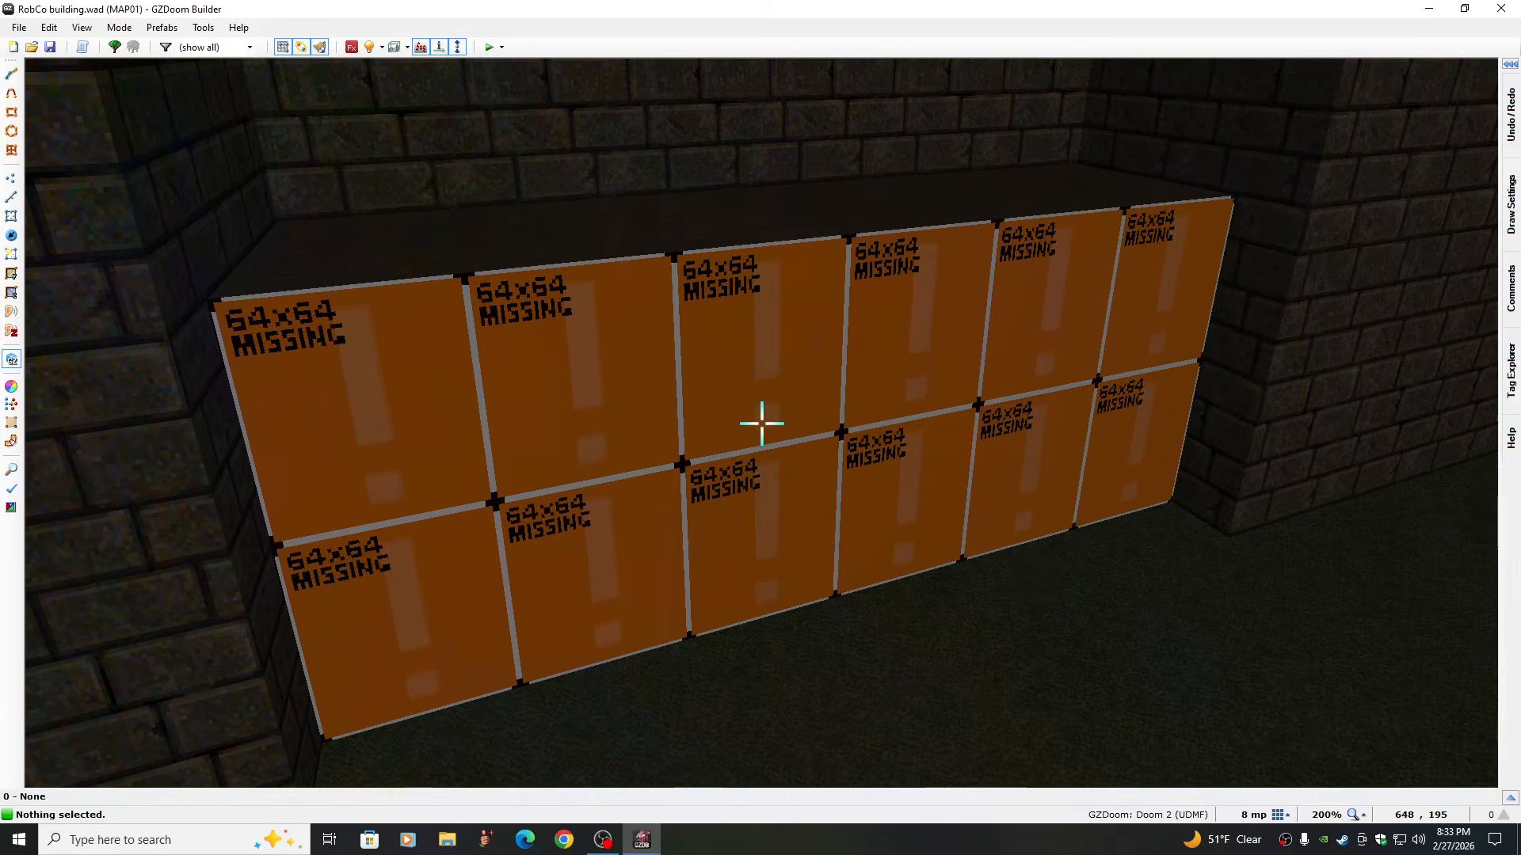
Apply the LGWALL03 texture from the HGC_CITY.pk3 textures as the lower front texture of the raised recess's wall
right_click(762, 423)
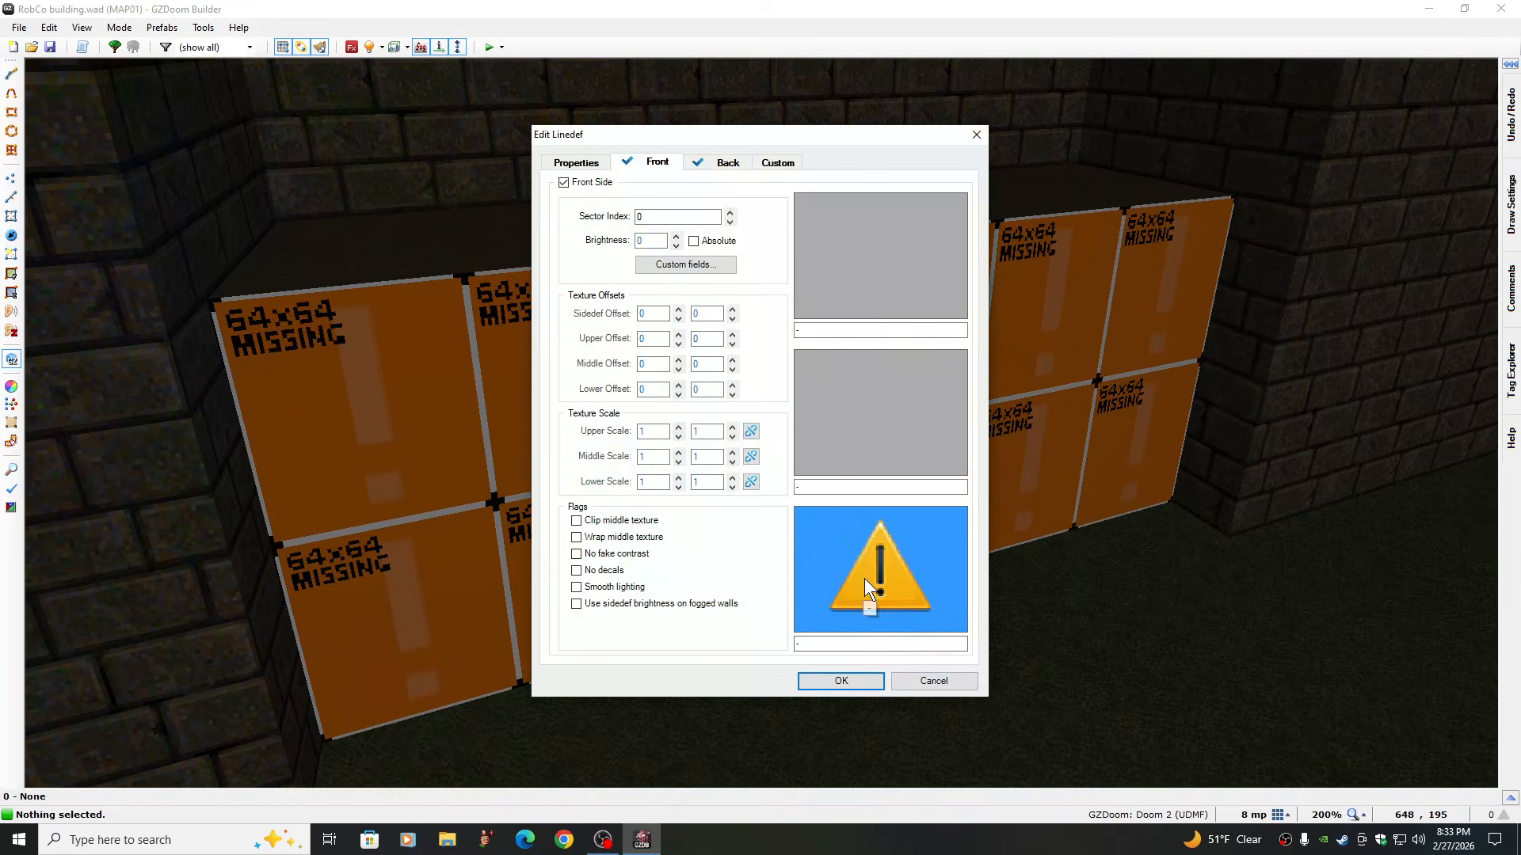
left_click(864, 579)
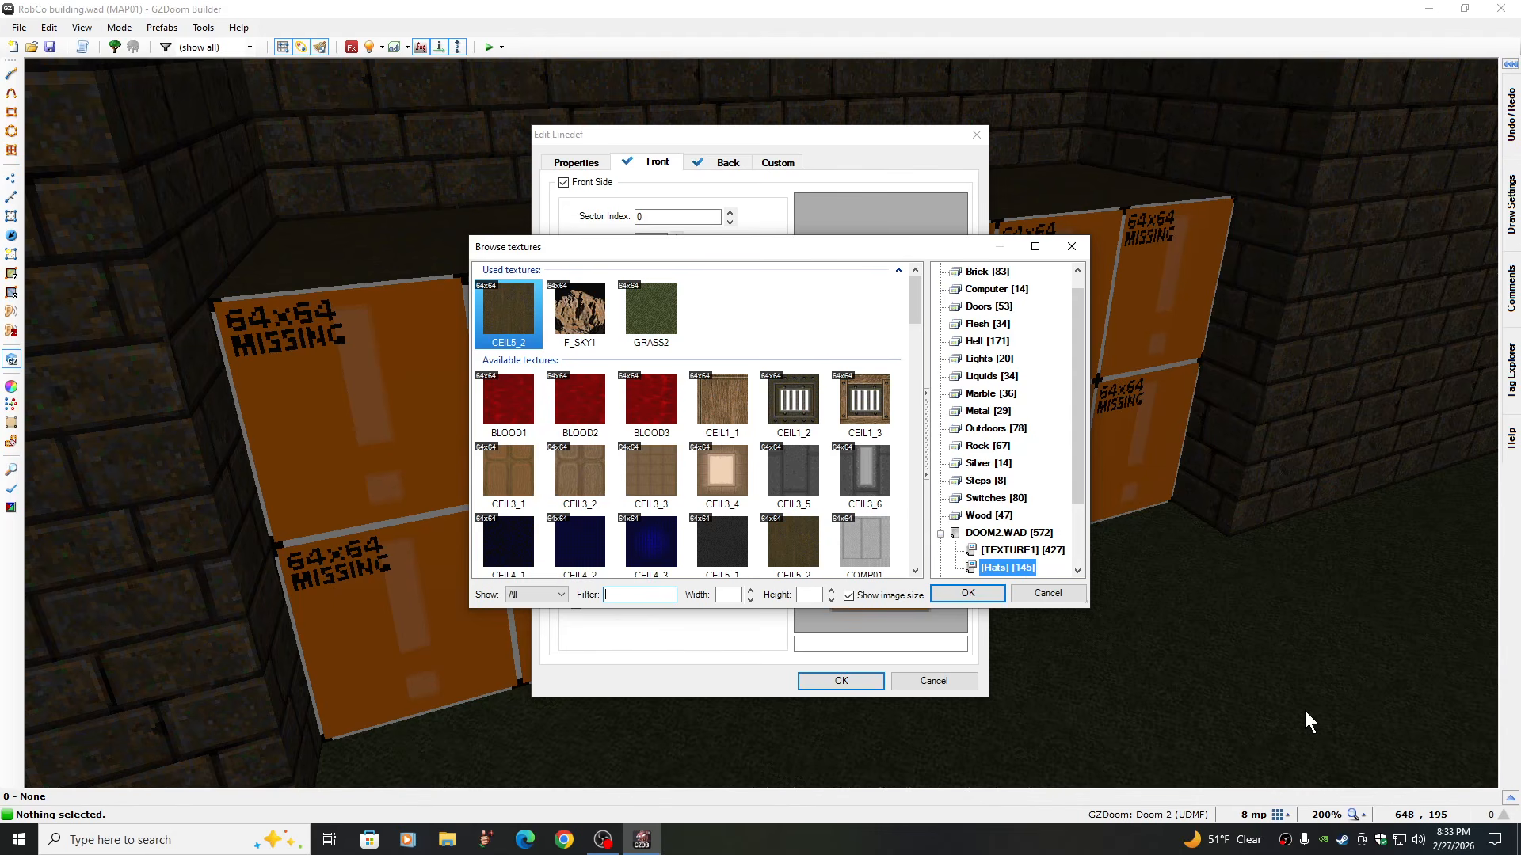
left_click(1079, 547)
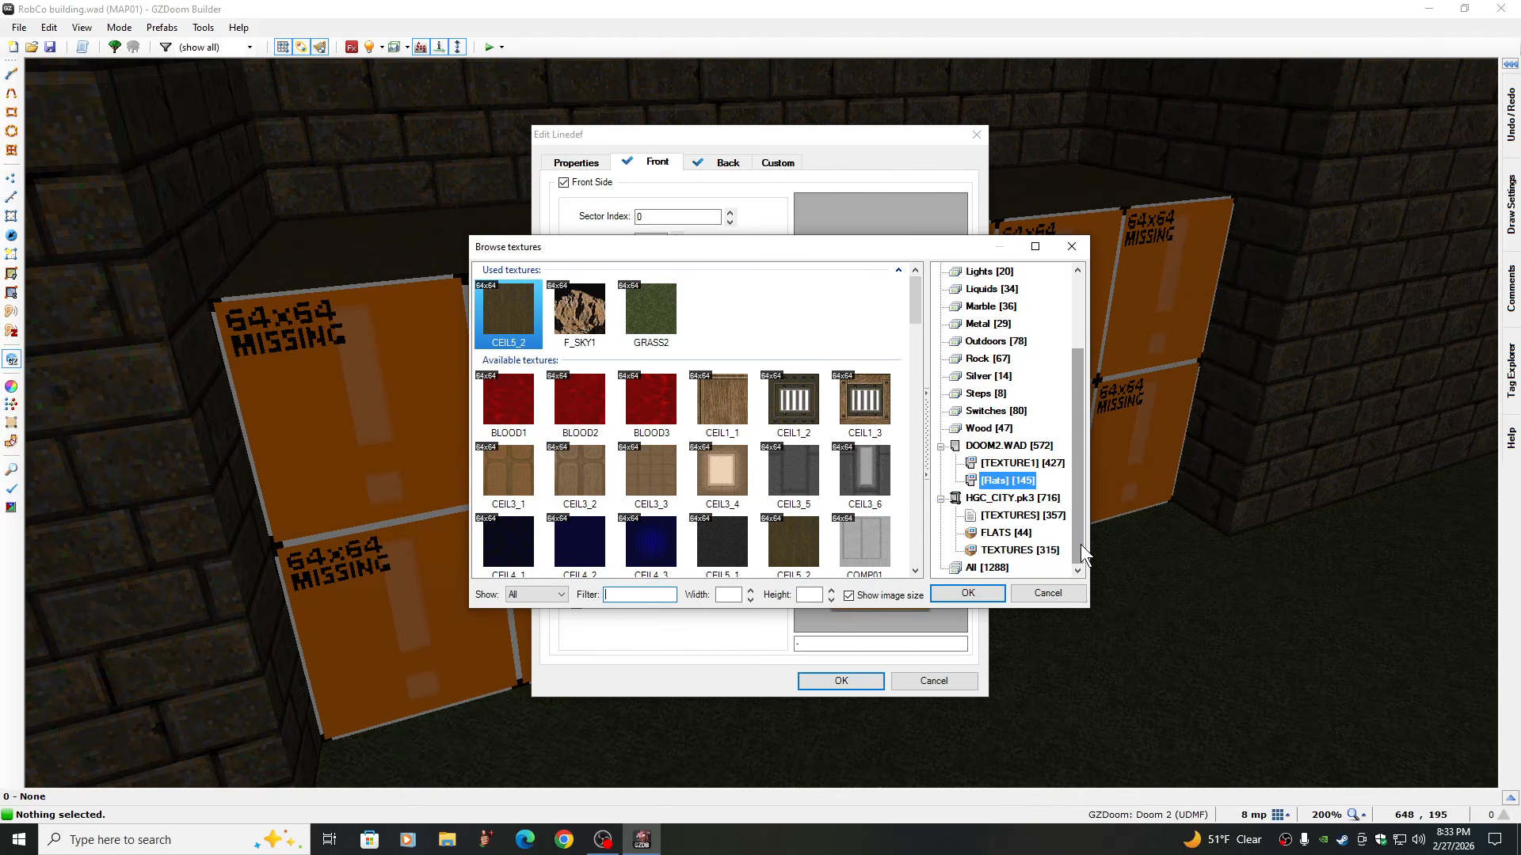
left_click(1009, 551)
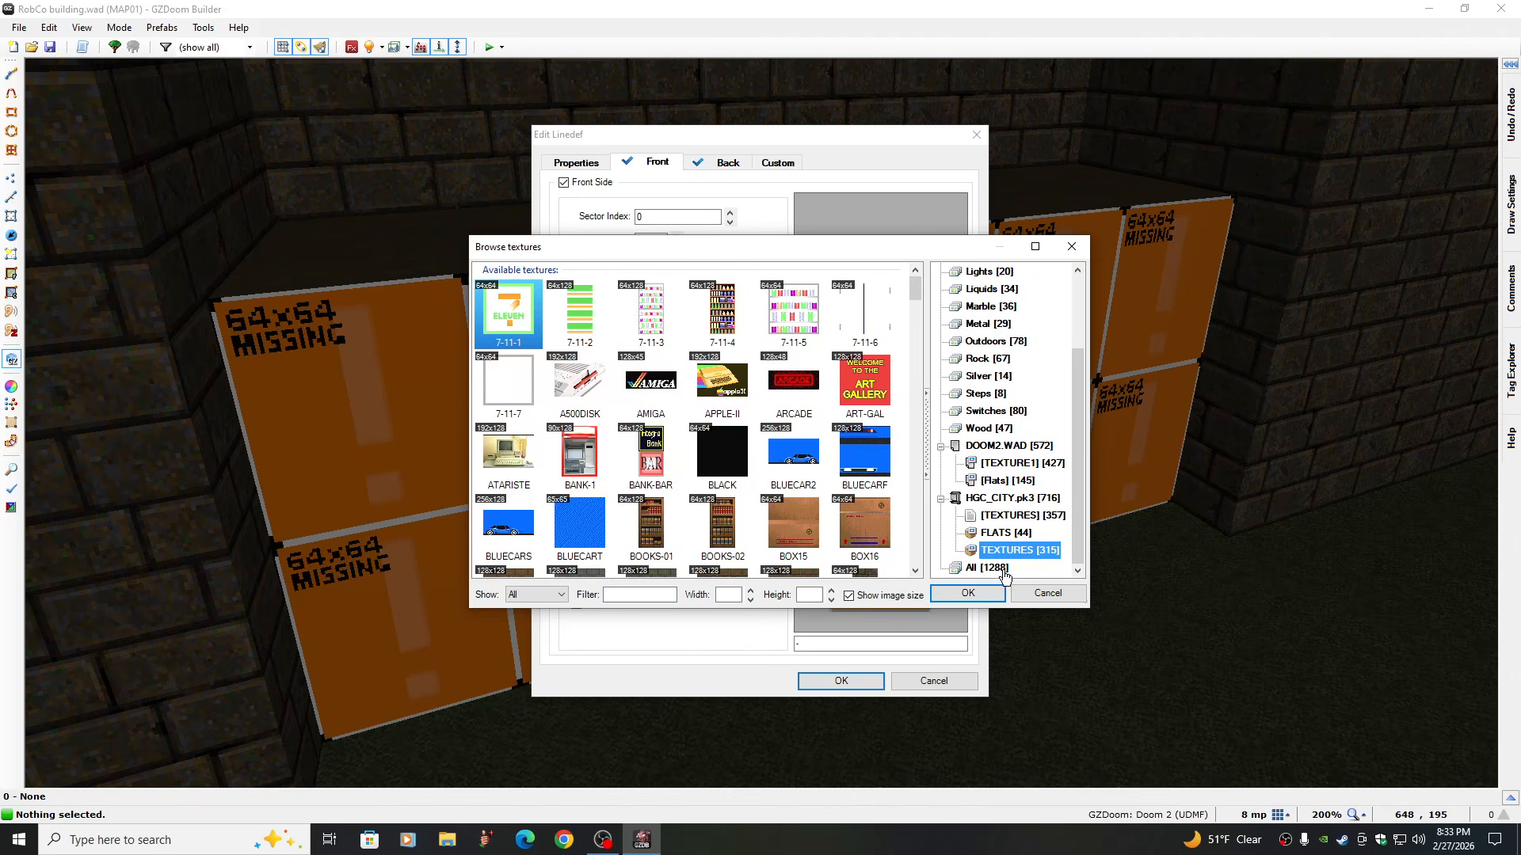
scroll(918, 549, "down", 5)
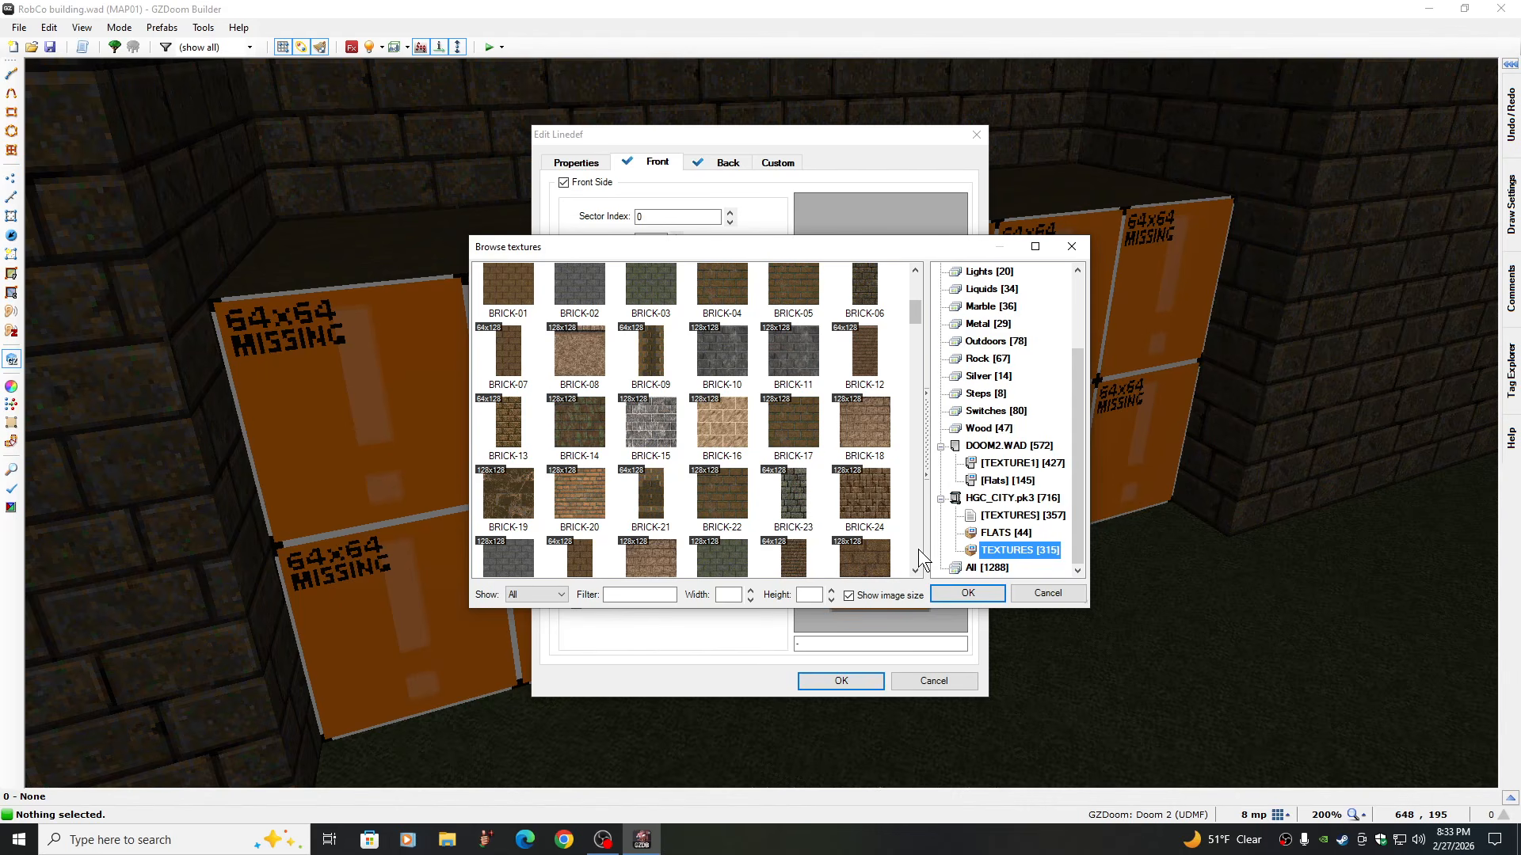
left_click(918, 549)
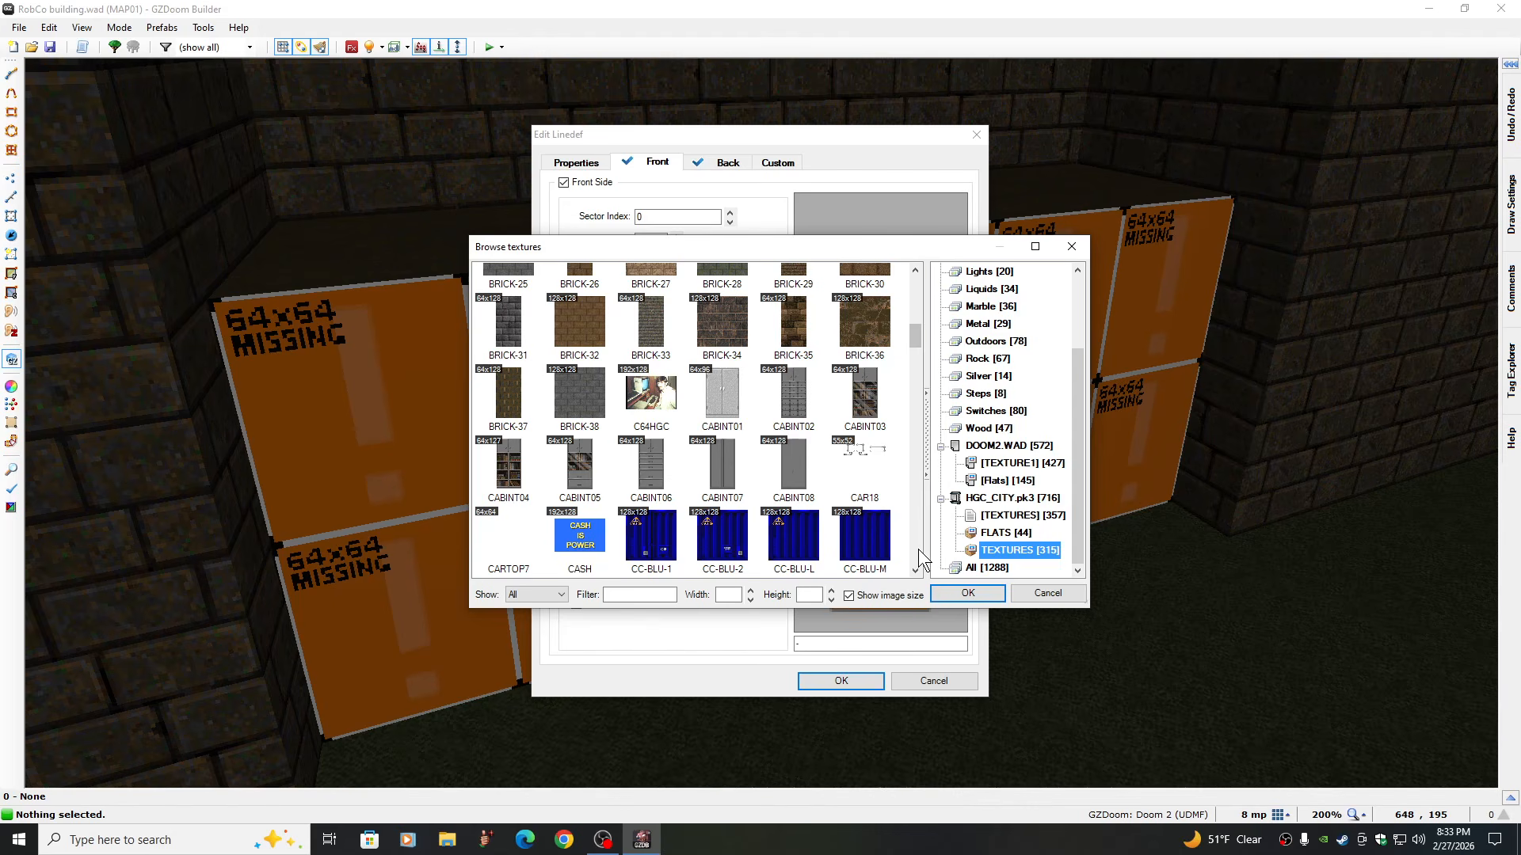
left_click(918, 291)
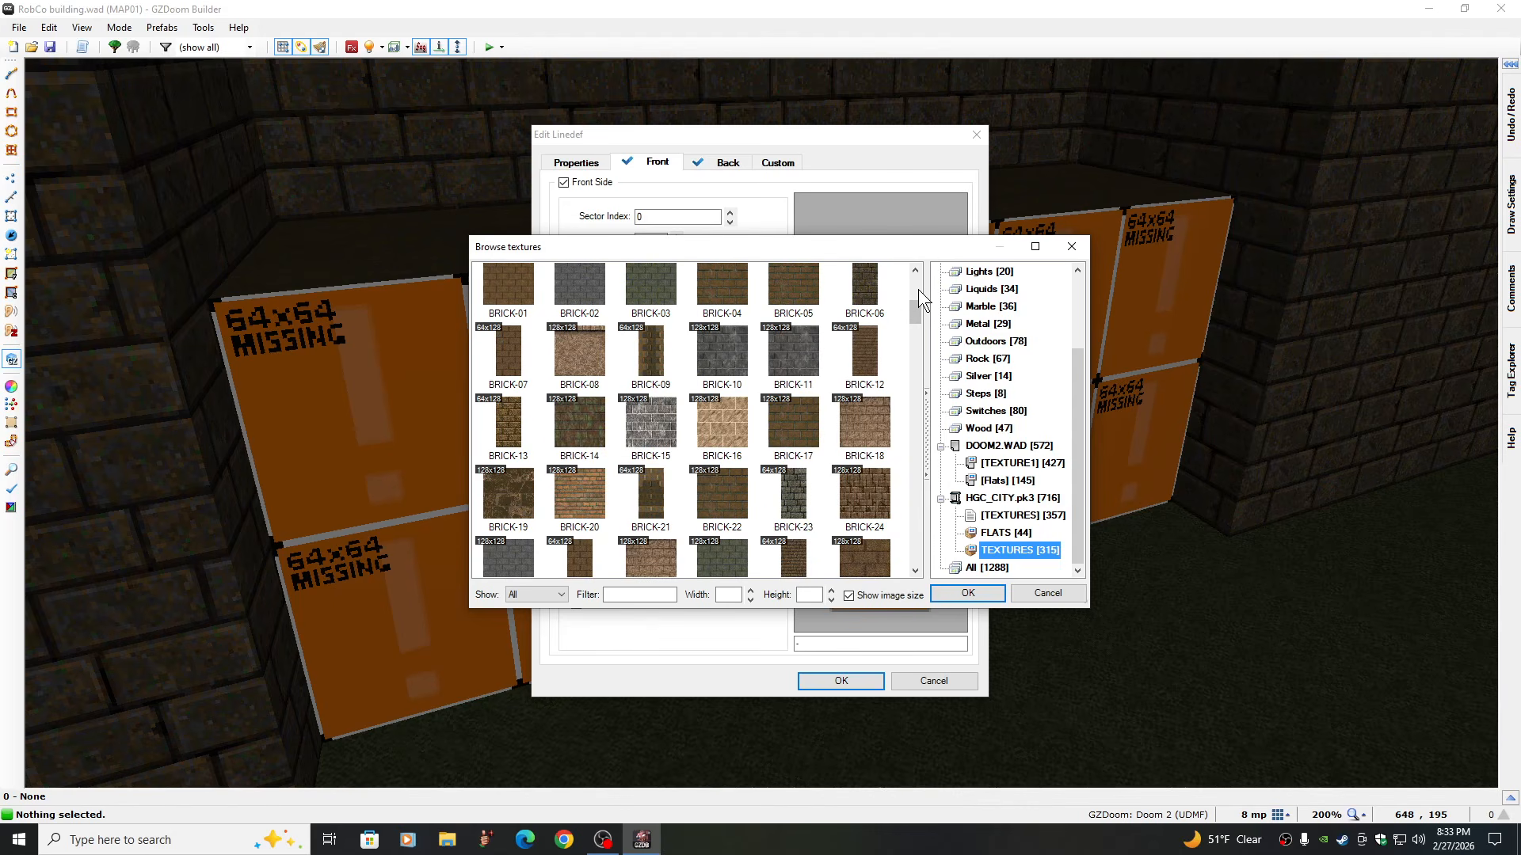
left_click(919, 288)
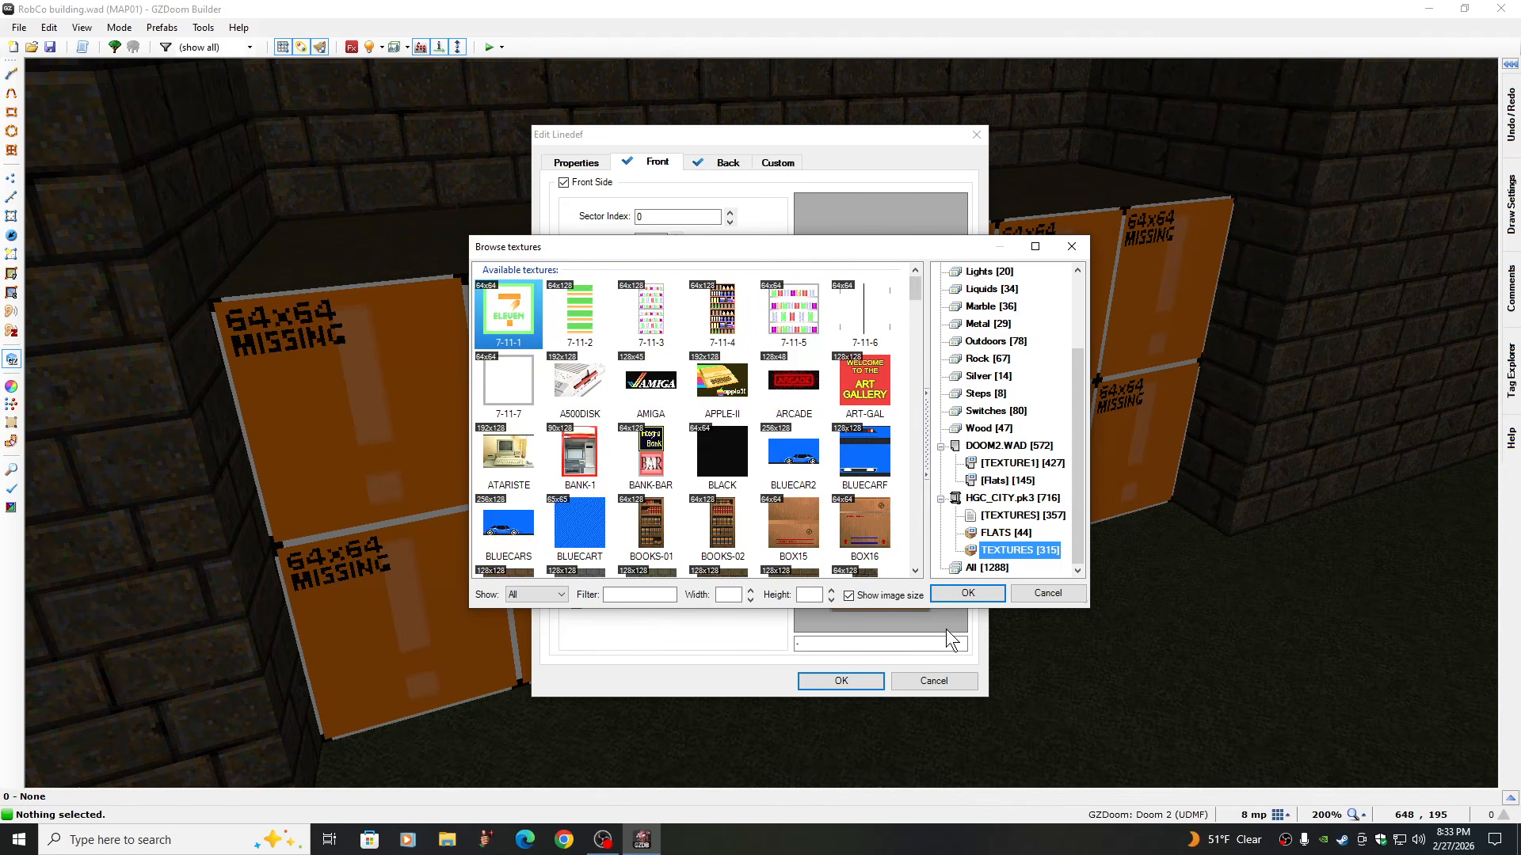
left_click(914, 553)
left_click(915, 553)
left_click(914, 553)
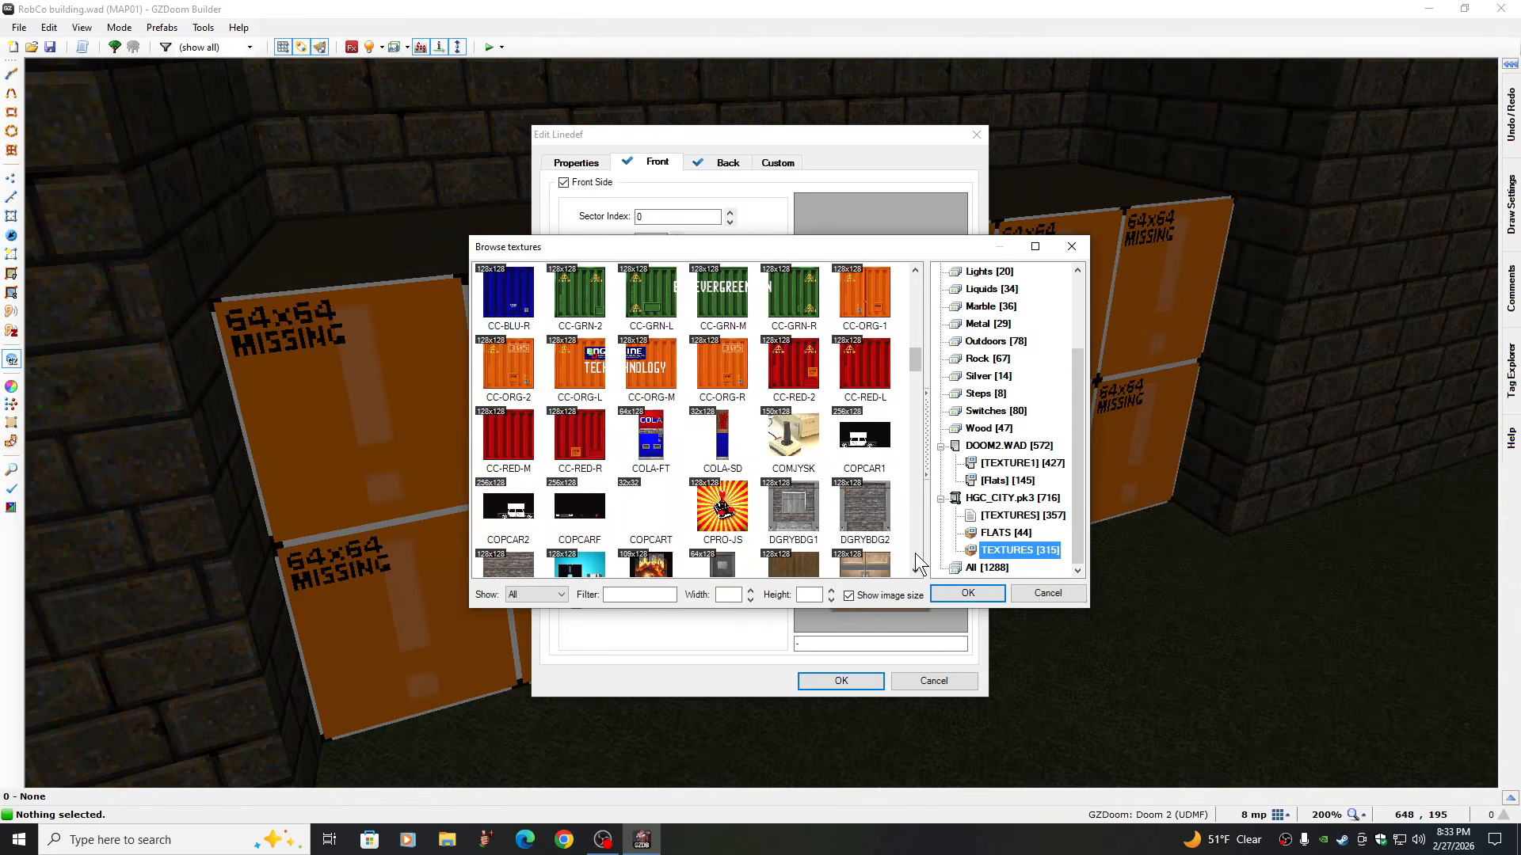
left_click(914, 553)
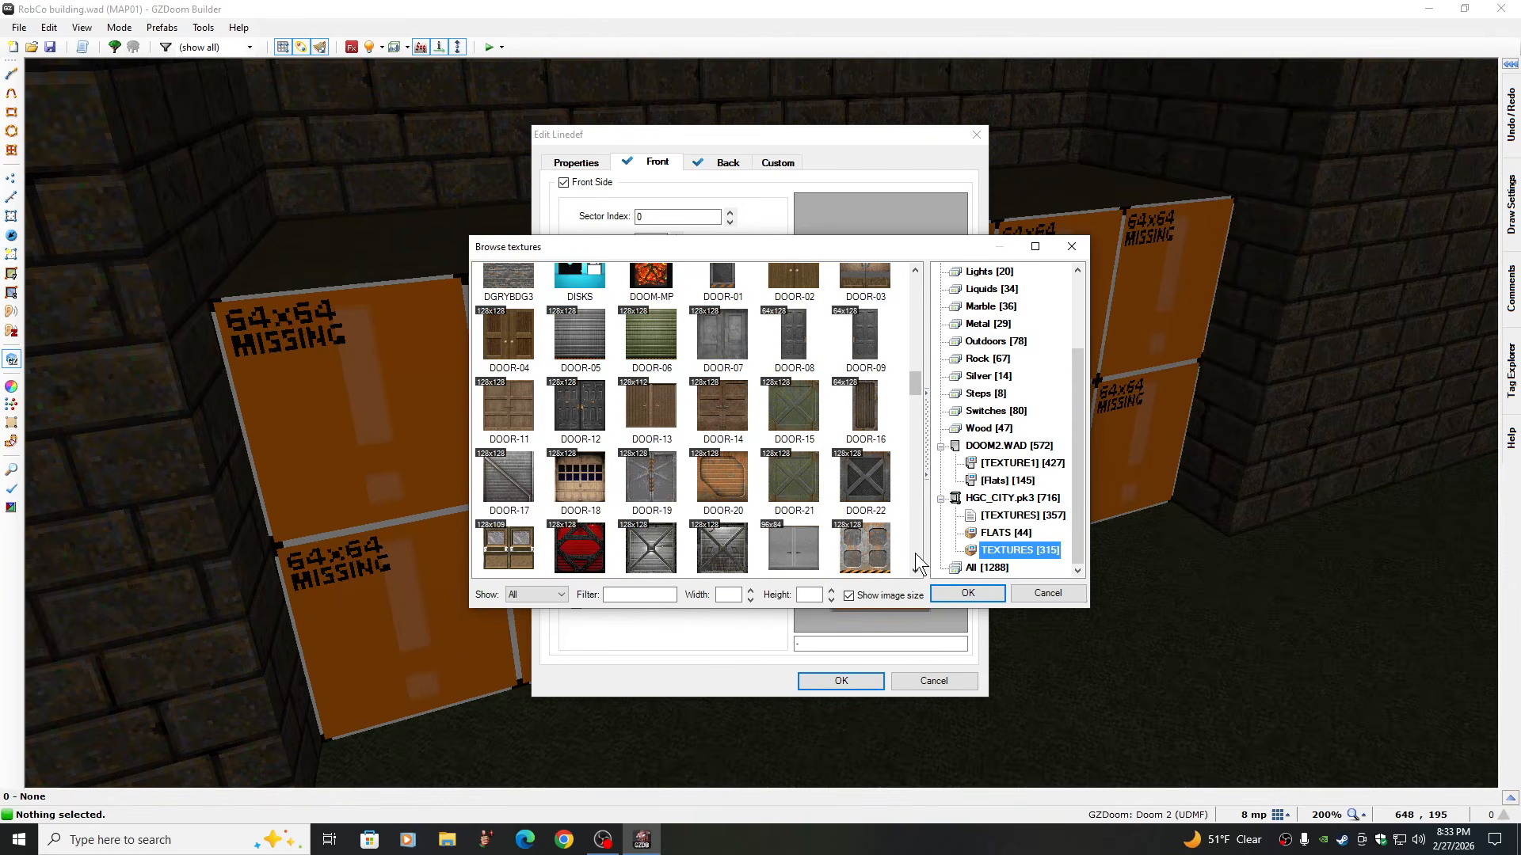
left_click(914, 552)
left_click(915, 553)
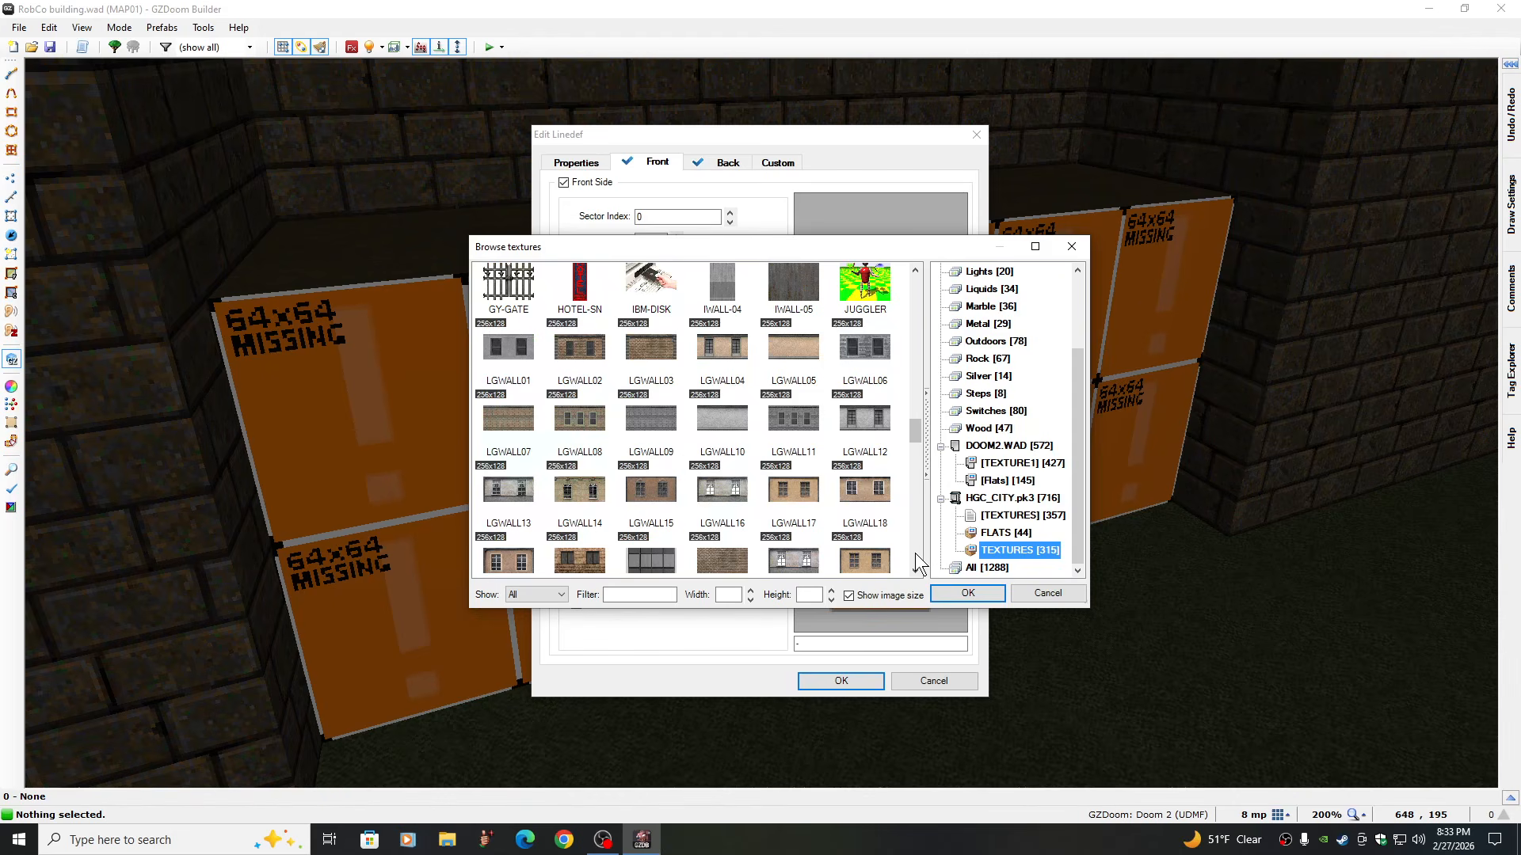
left_click(647, 350)
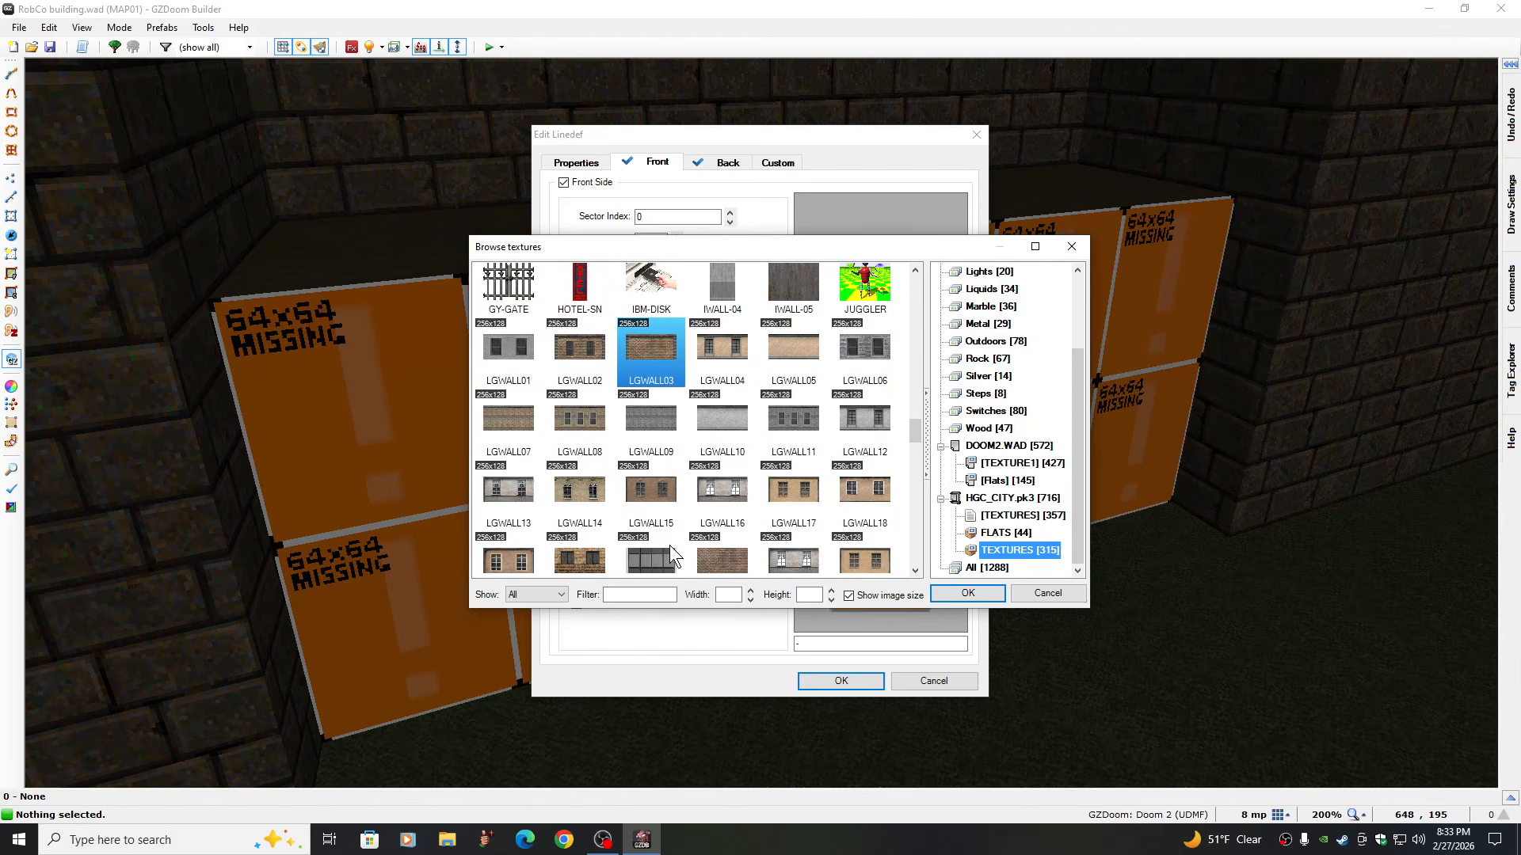
left_click(968, 593)
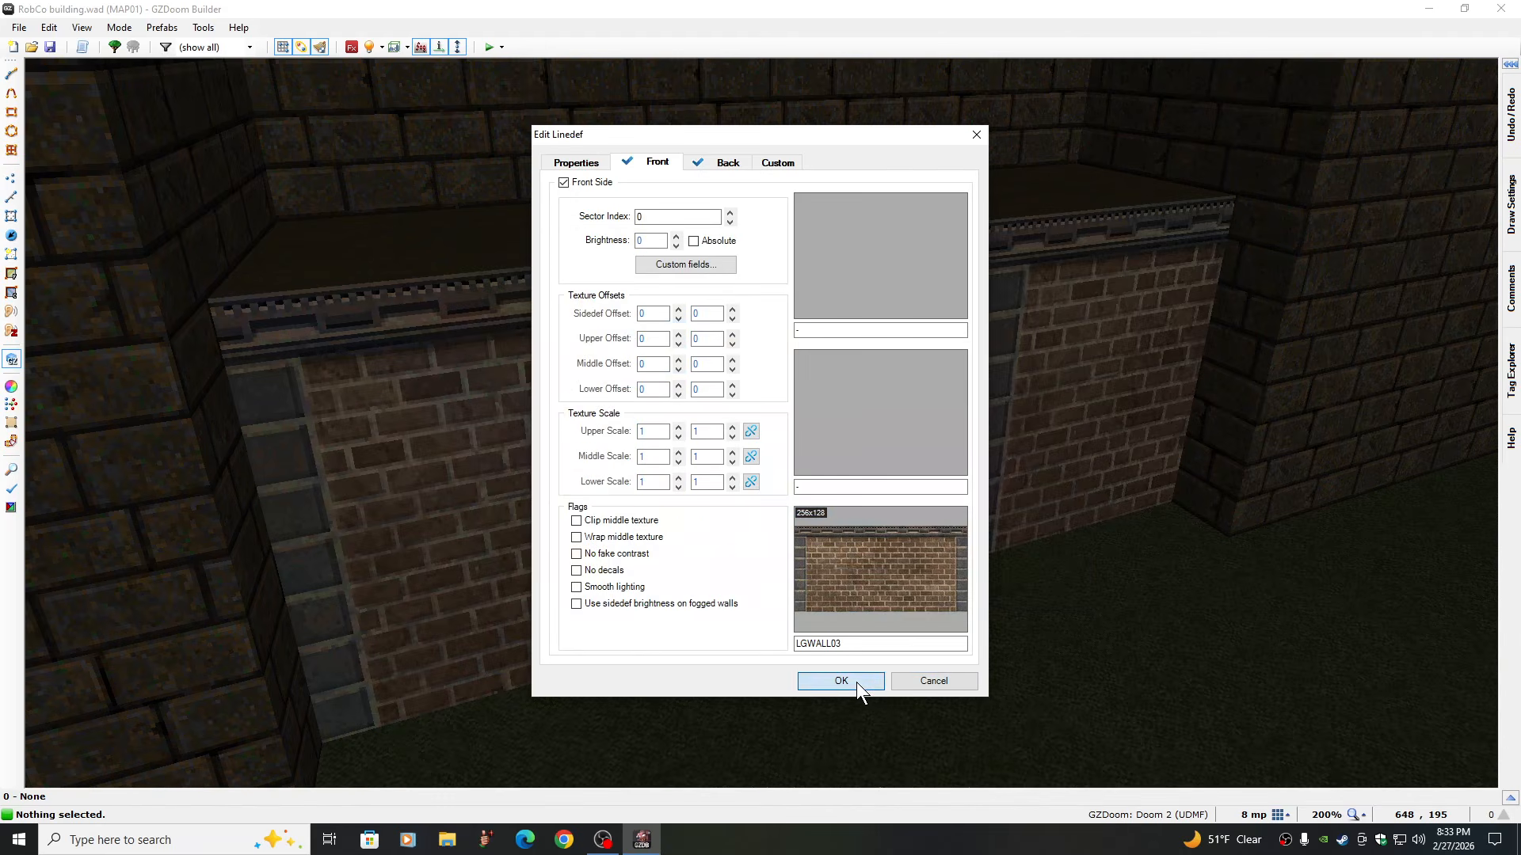
left_click(857, 682)
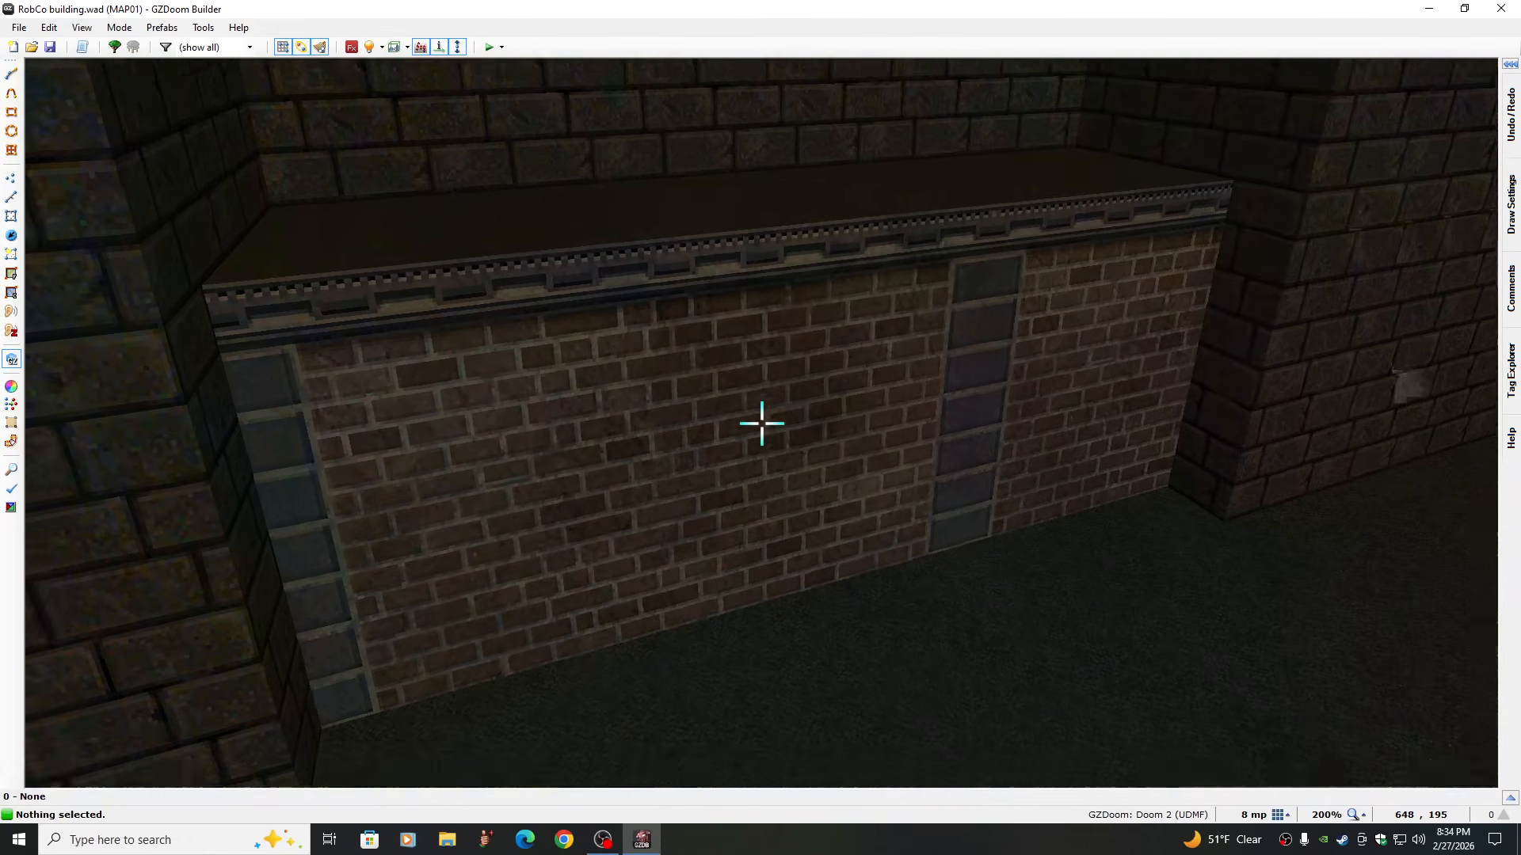
Replace the recess wall's lower front texture with BRICK-14
right_click(761, 424)
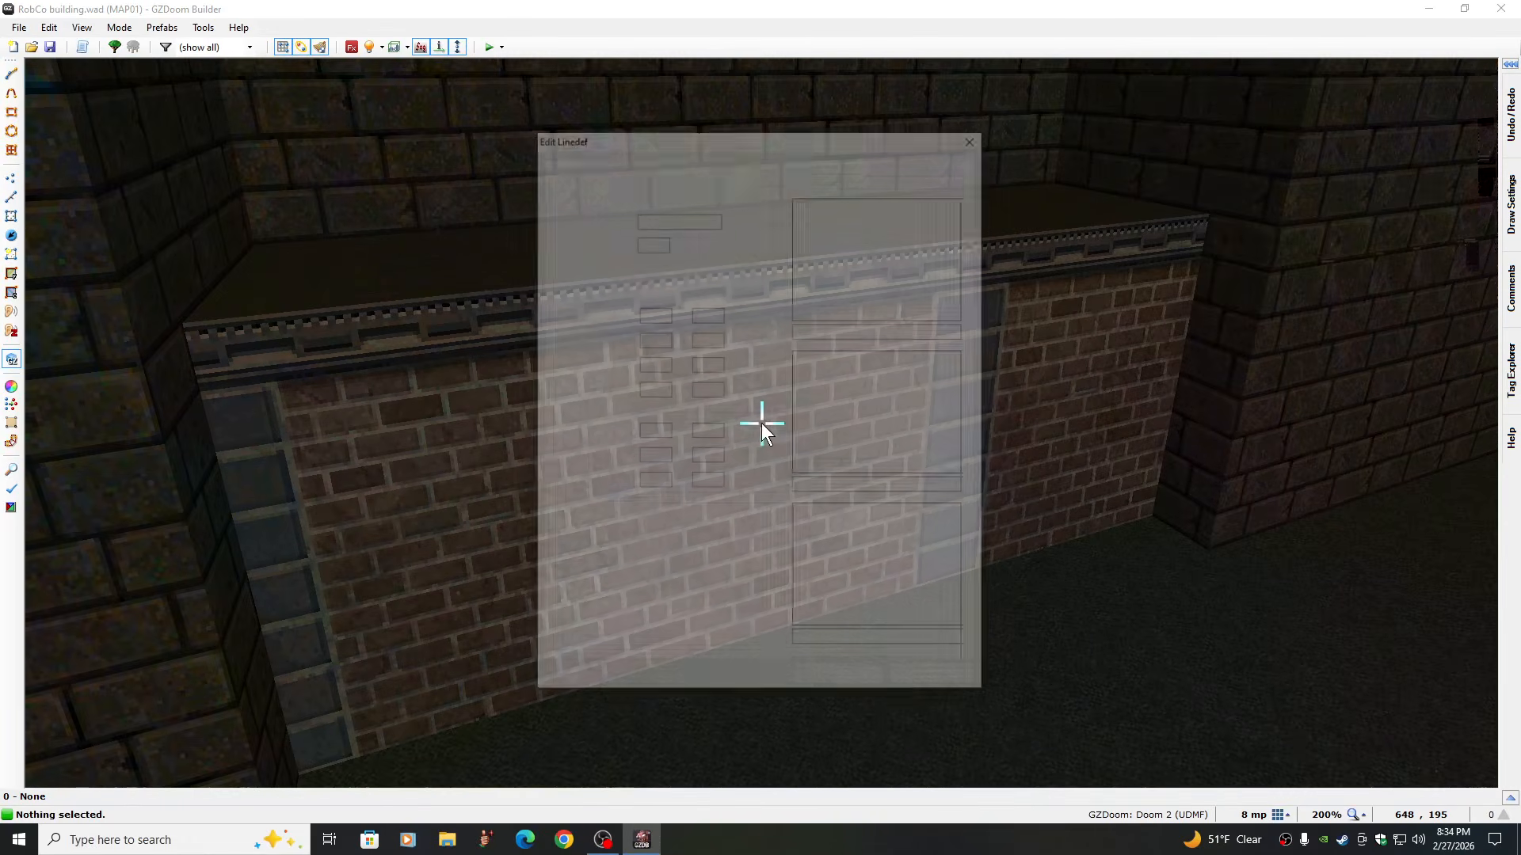
left_click(880, 553)
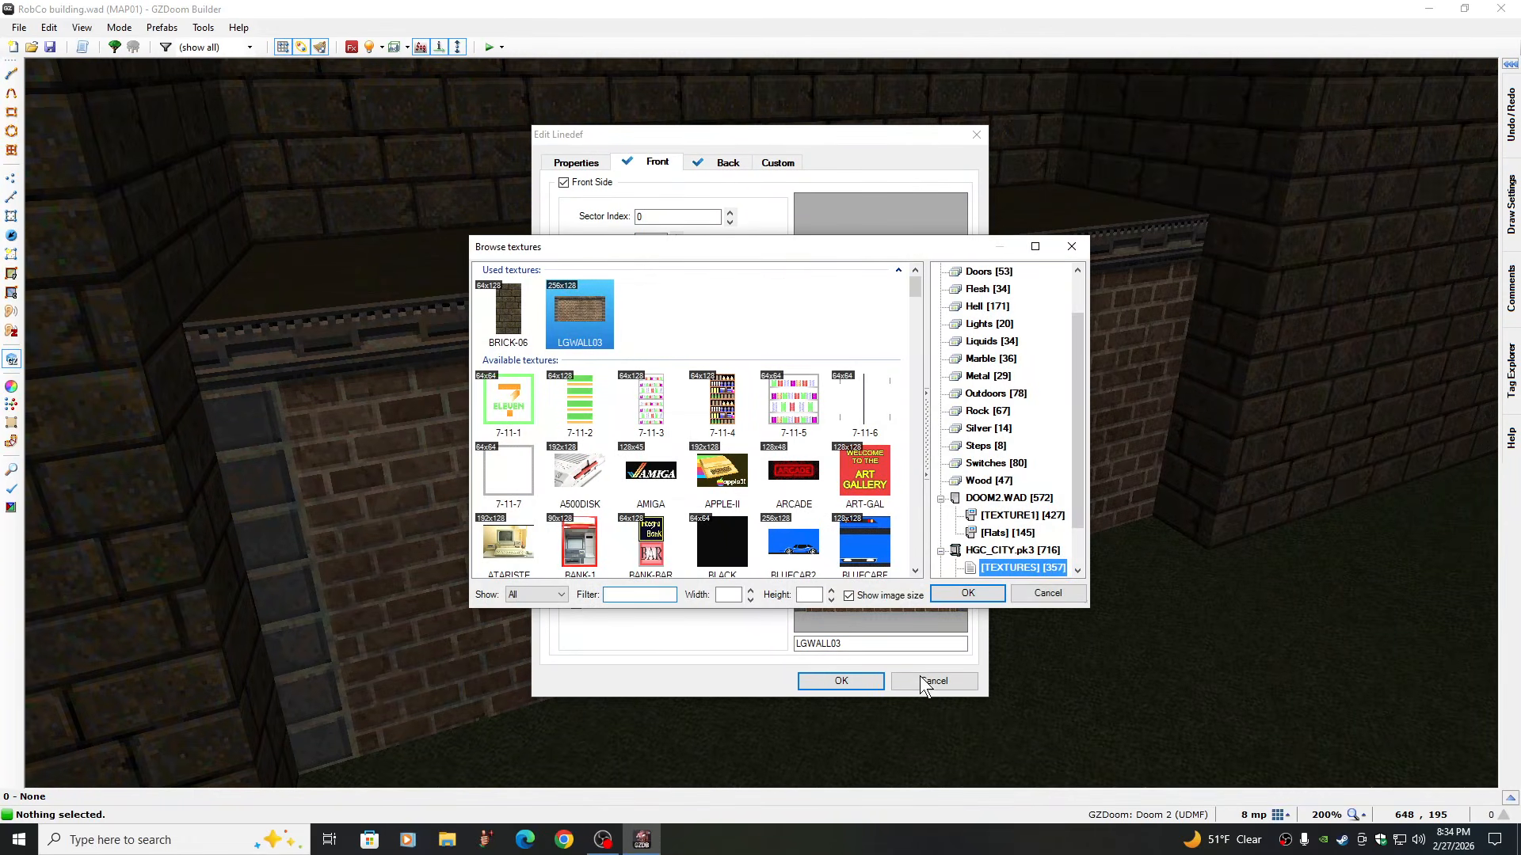
scroll(915, 548, "down", 4)
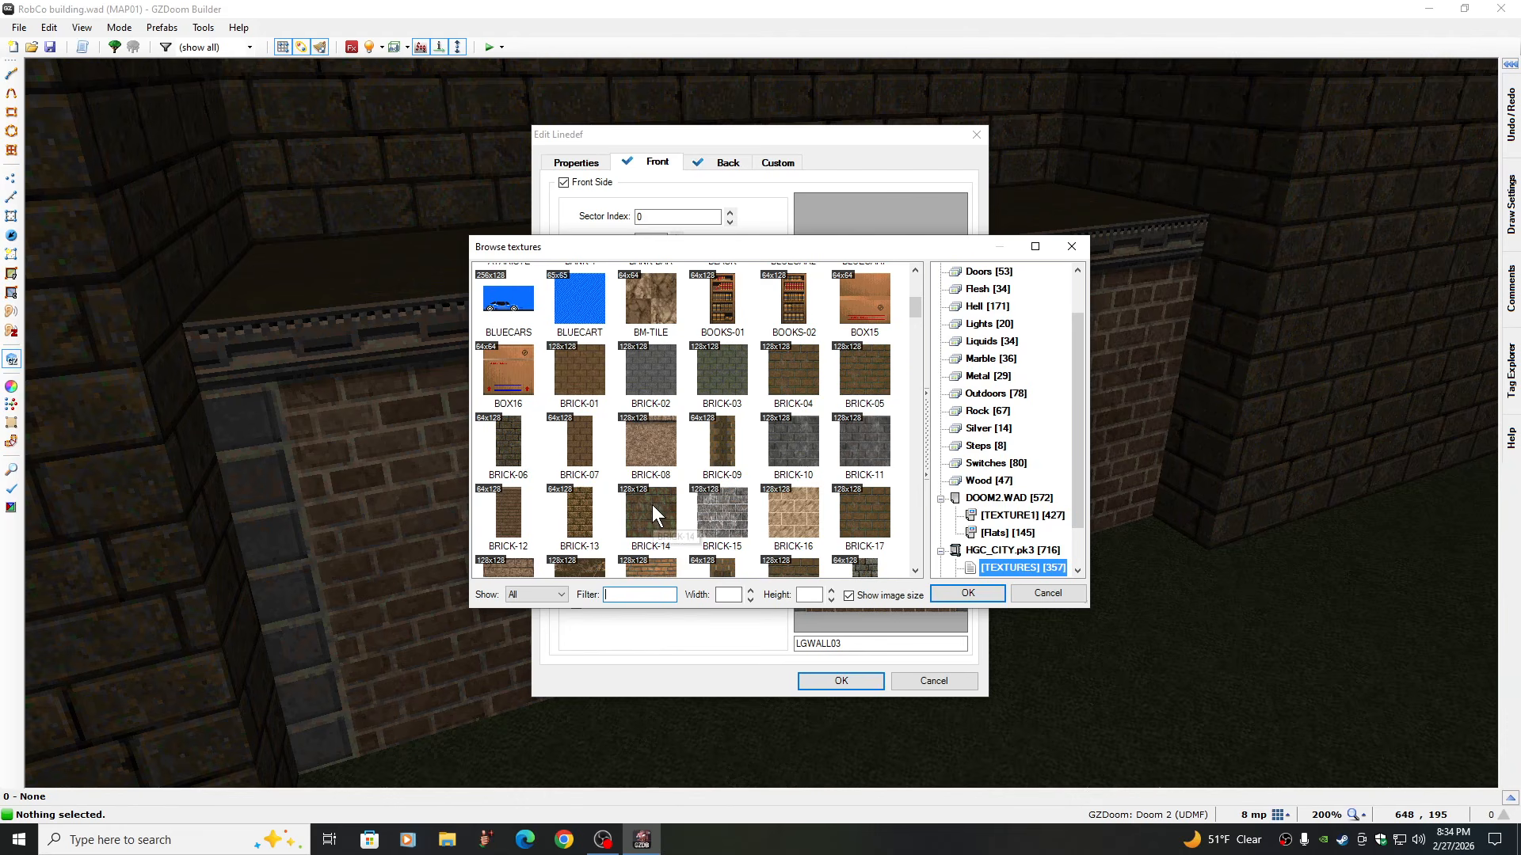
left_click(949, 593)
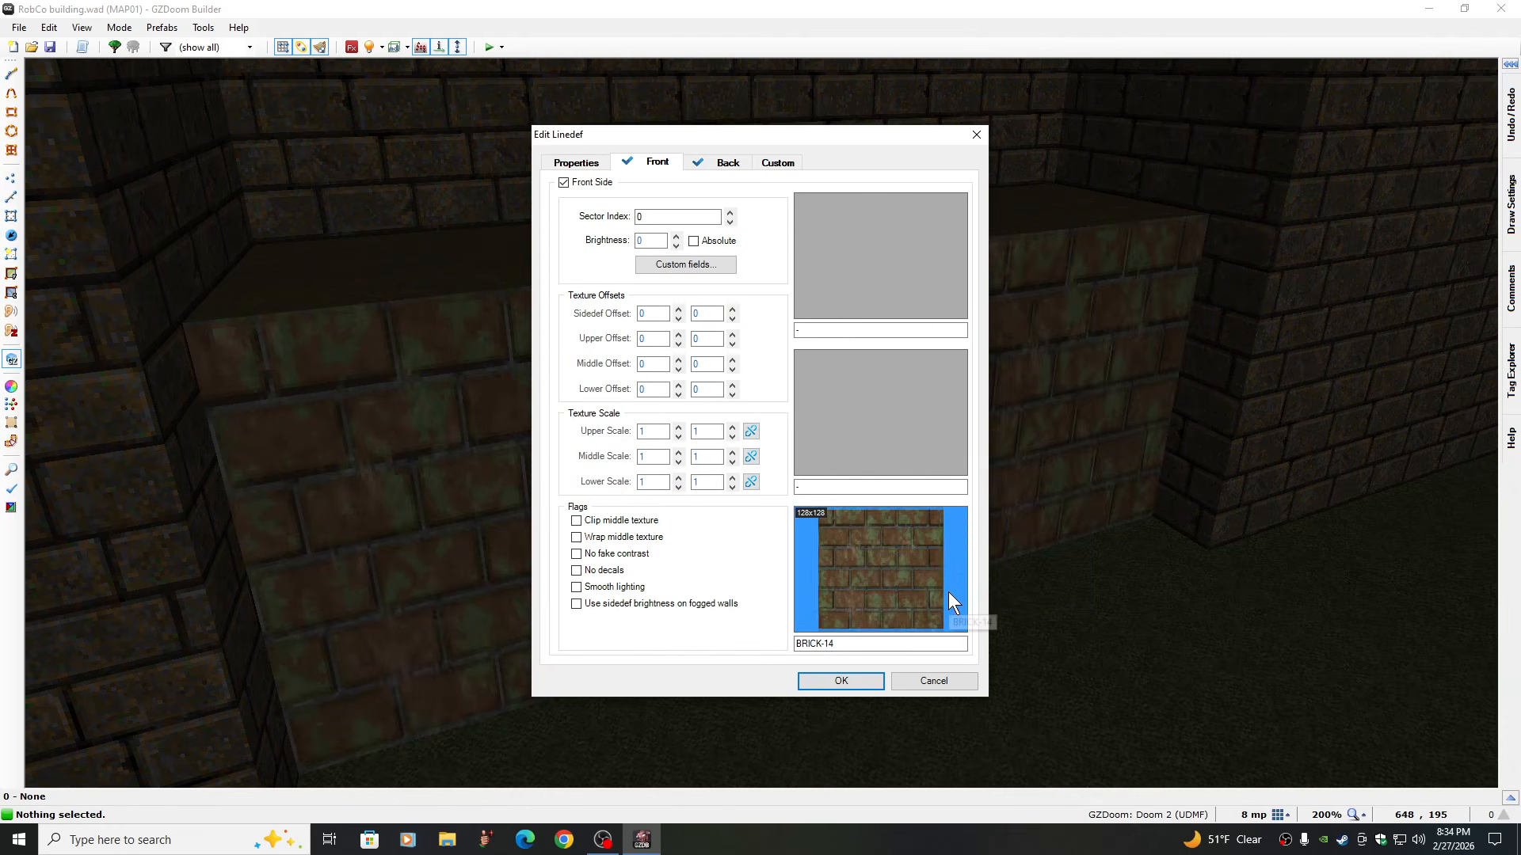
left_click(863, 678)
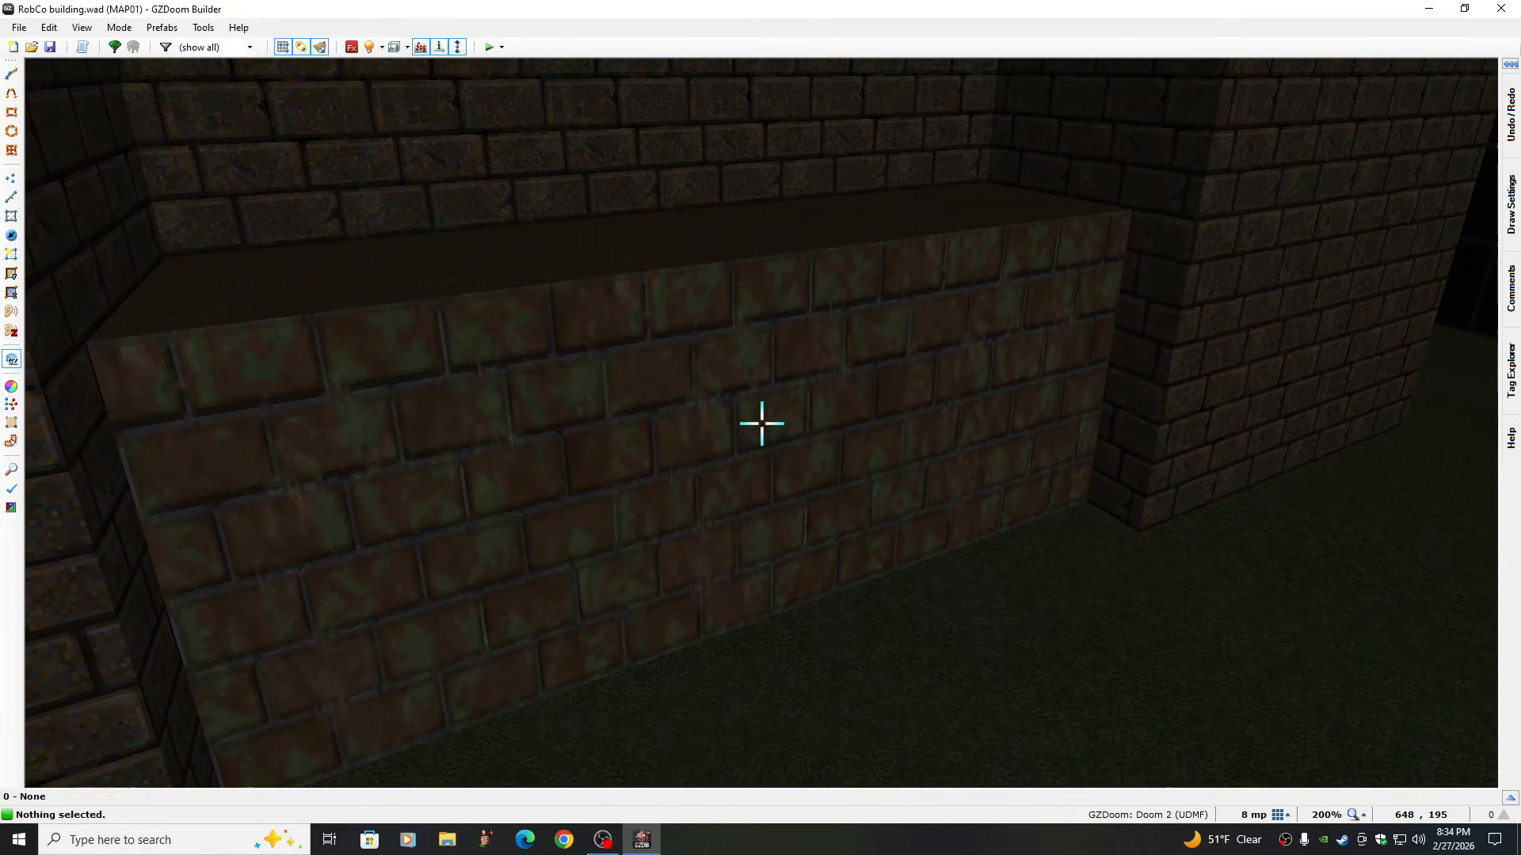
Change the recess wall's lower front texture to BRICK-23 from the HGC_CITY.pk3 textures
right_click(762, 423)
left_click(828, 612)
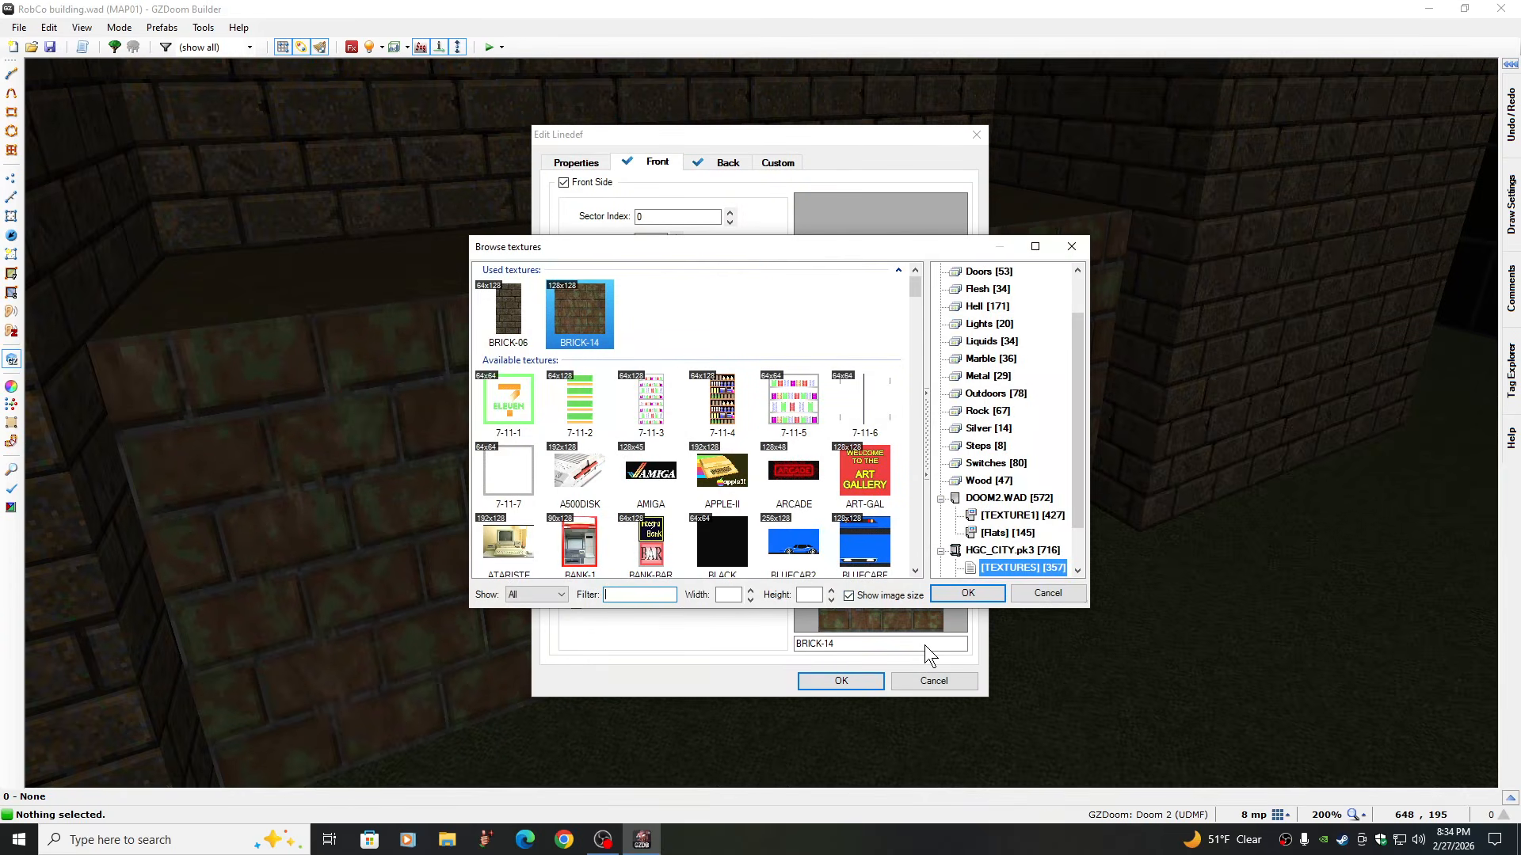
scroll(1076, 558, "down", 1)
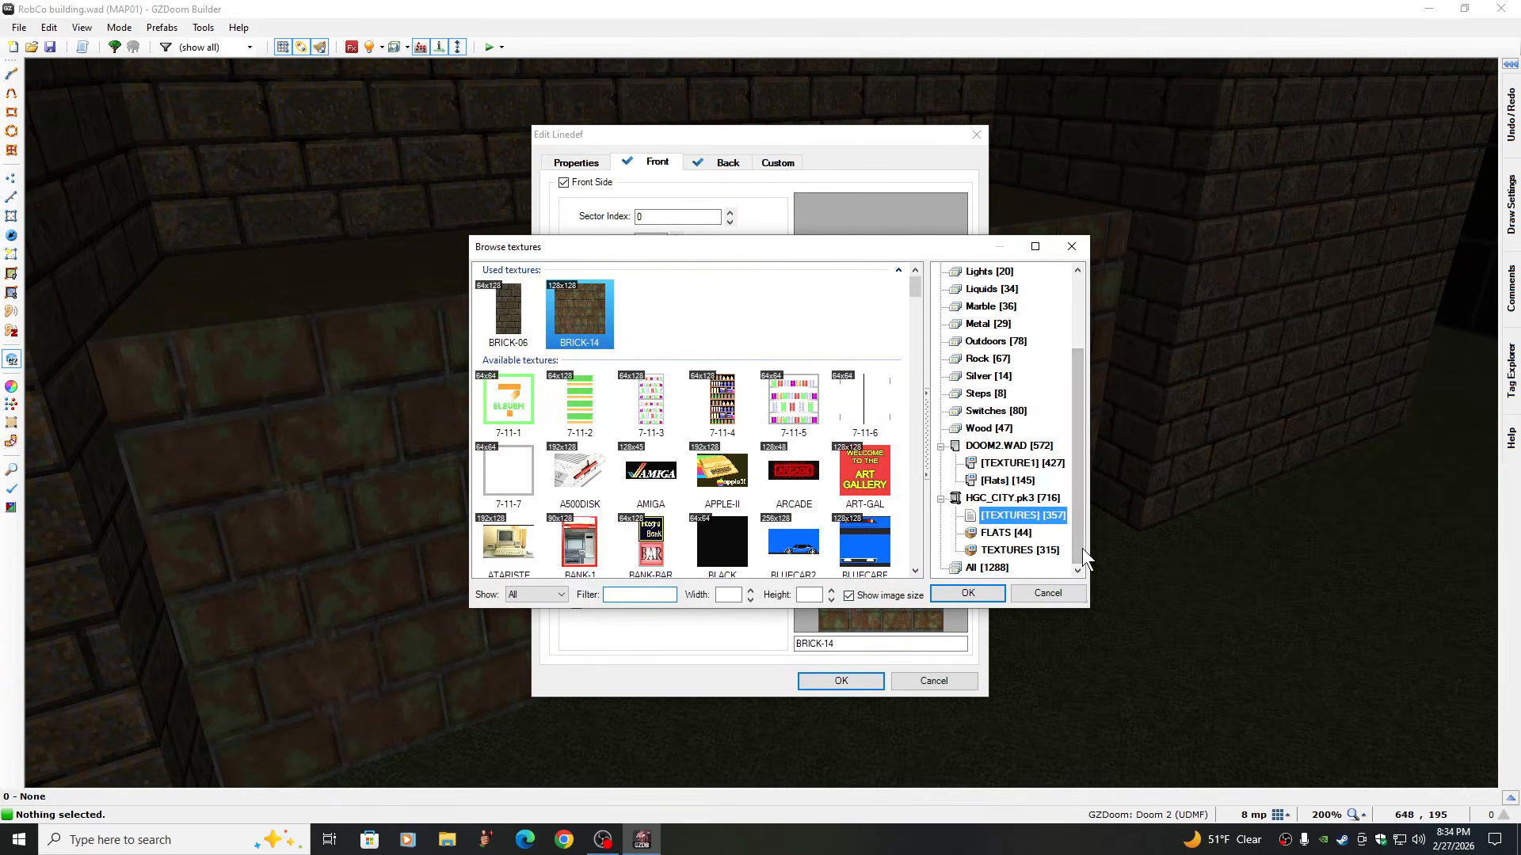
left_click(1019, 550)
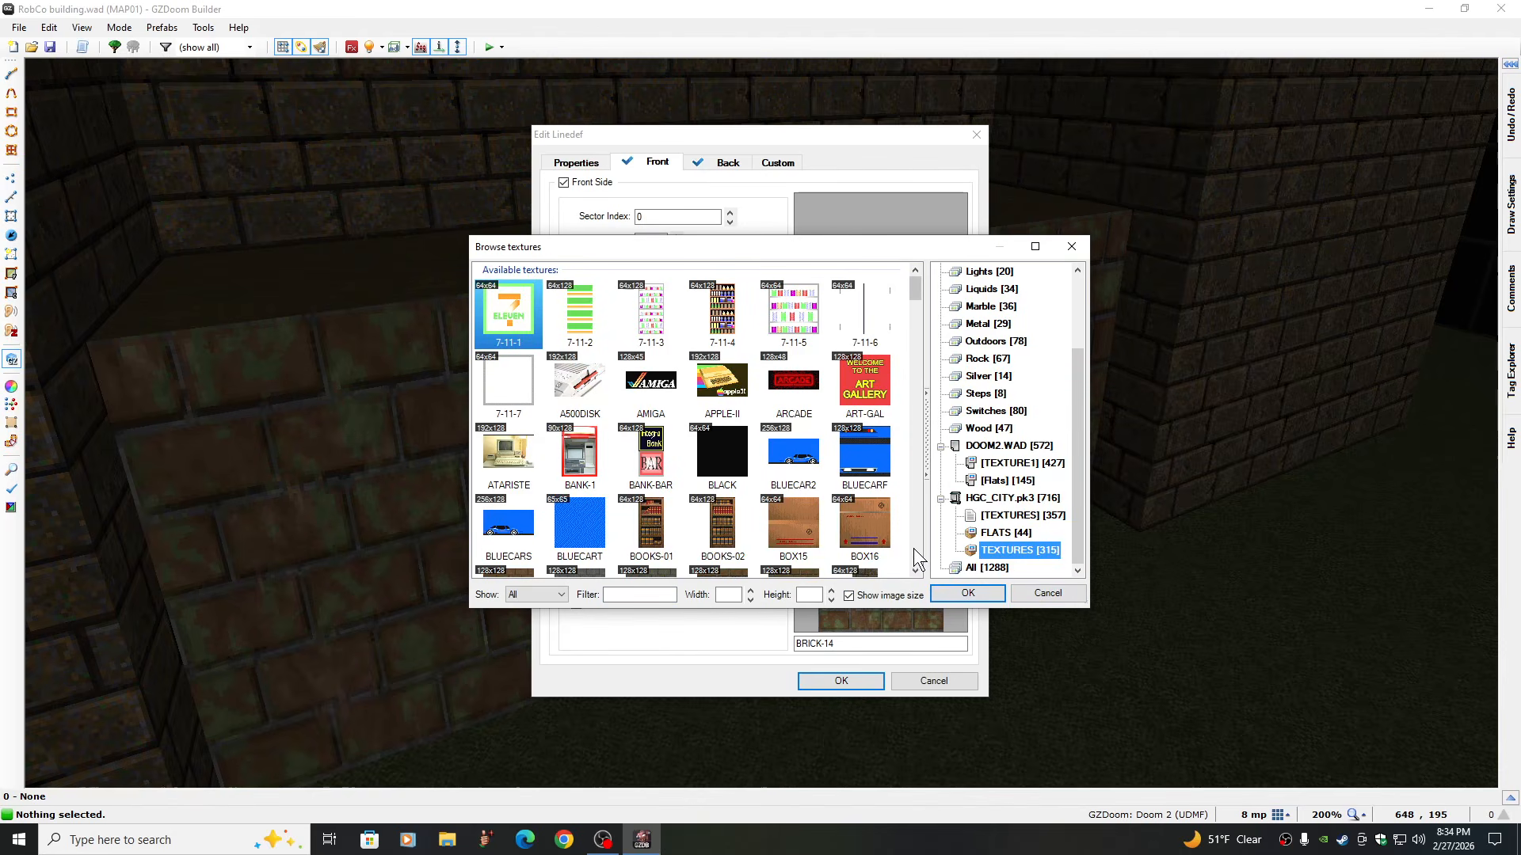
scroll(914, 548, "down", 3)
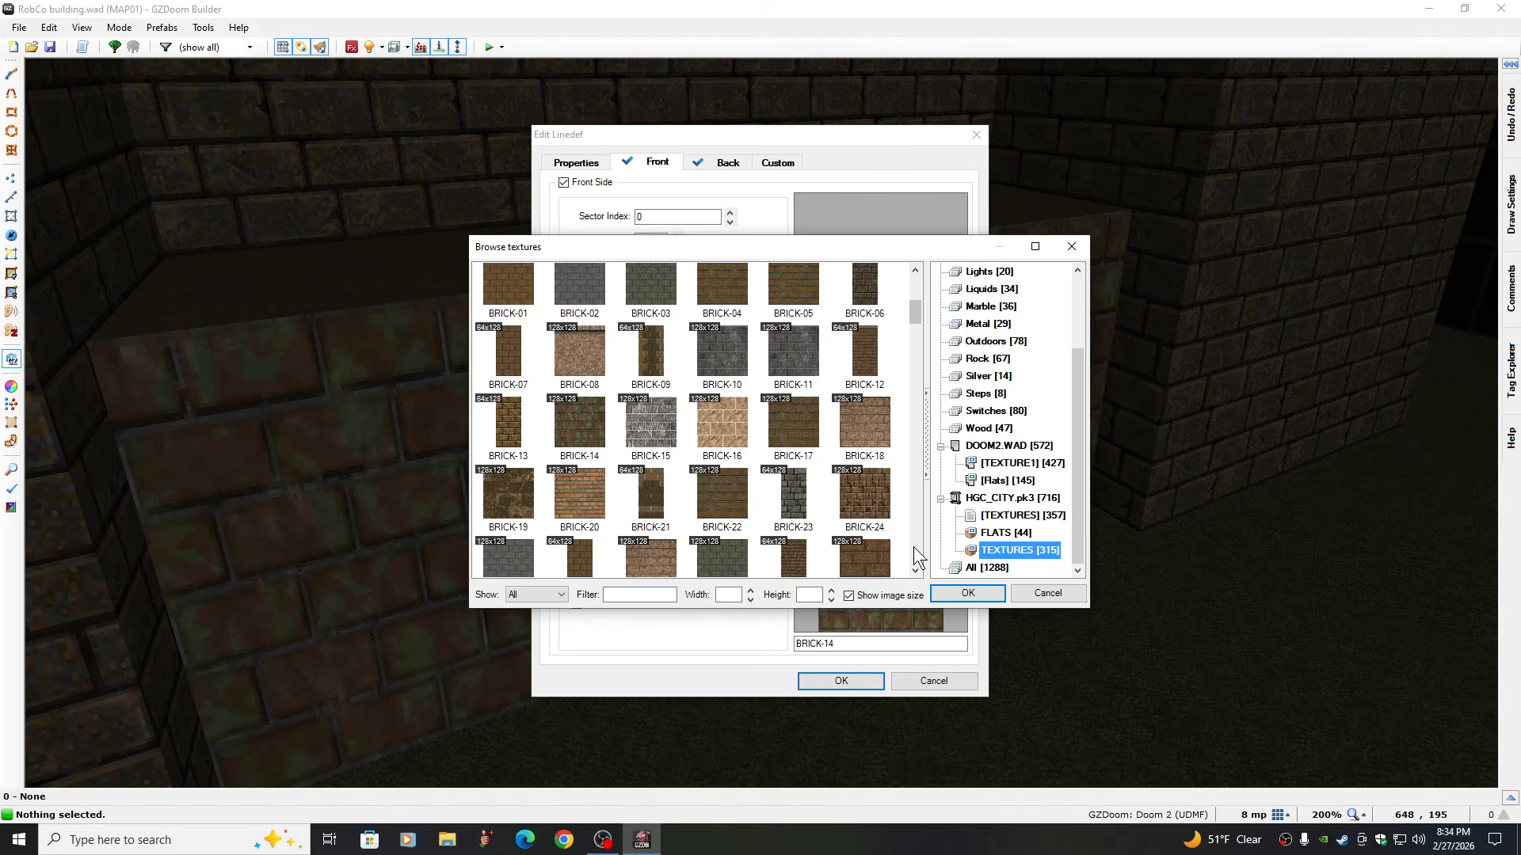
left_click(792, 489)
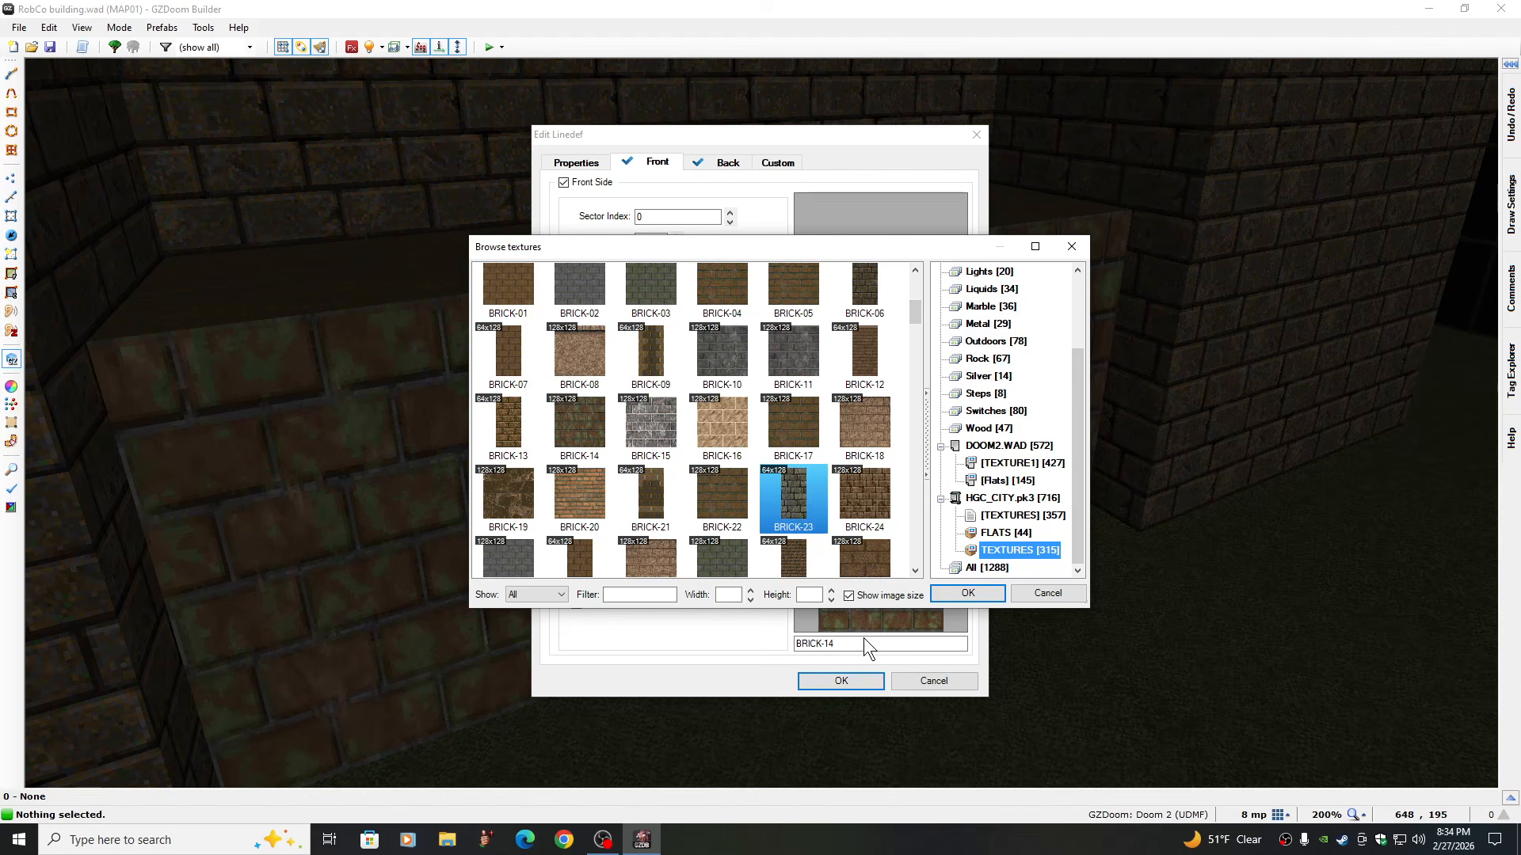
left_click(948, 597)
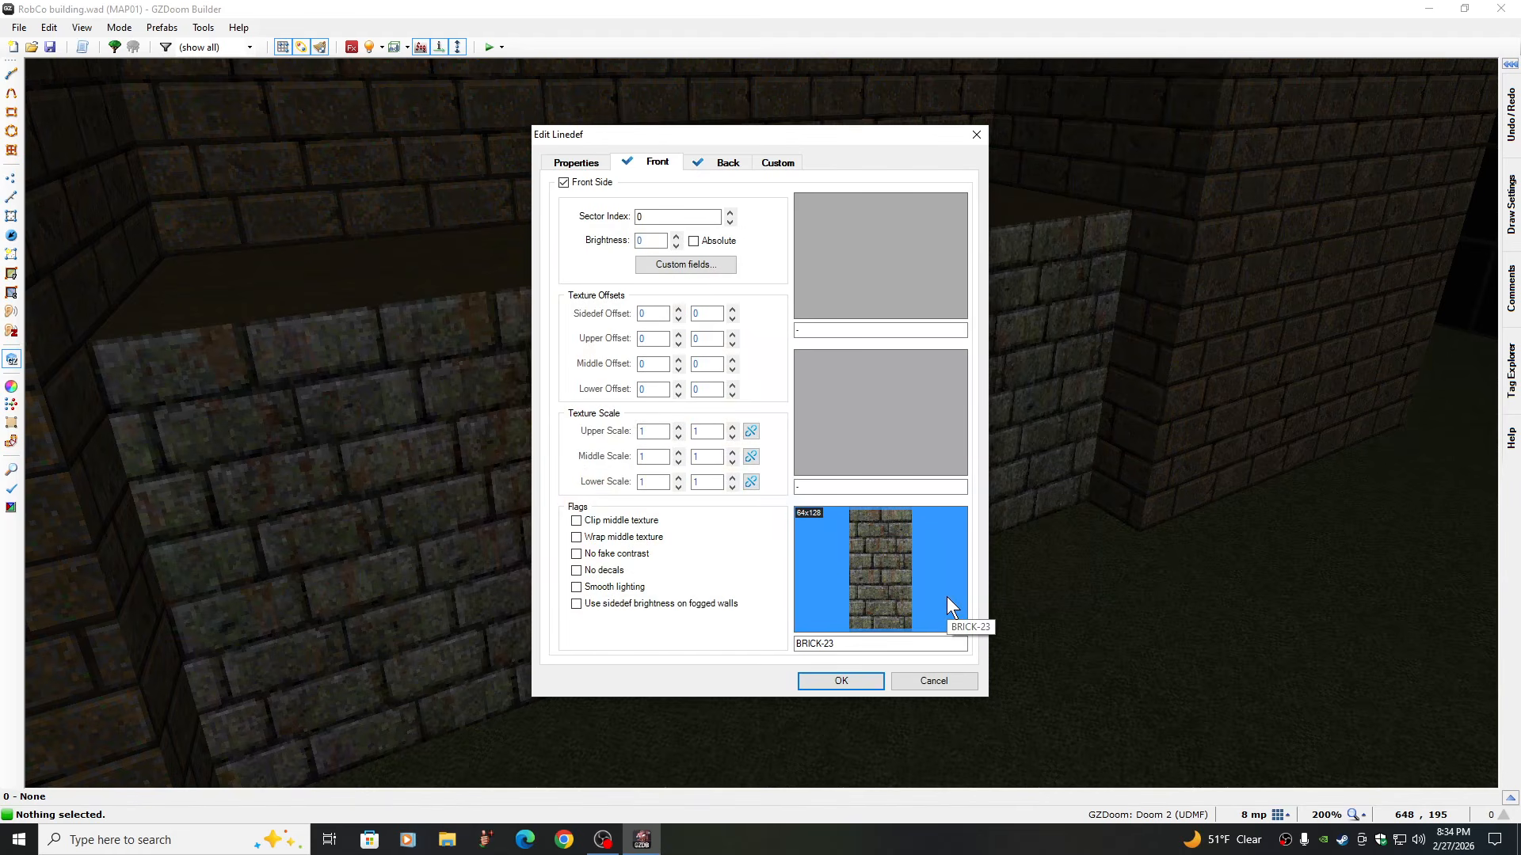
left_click(841, 680)
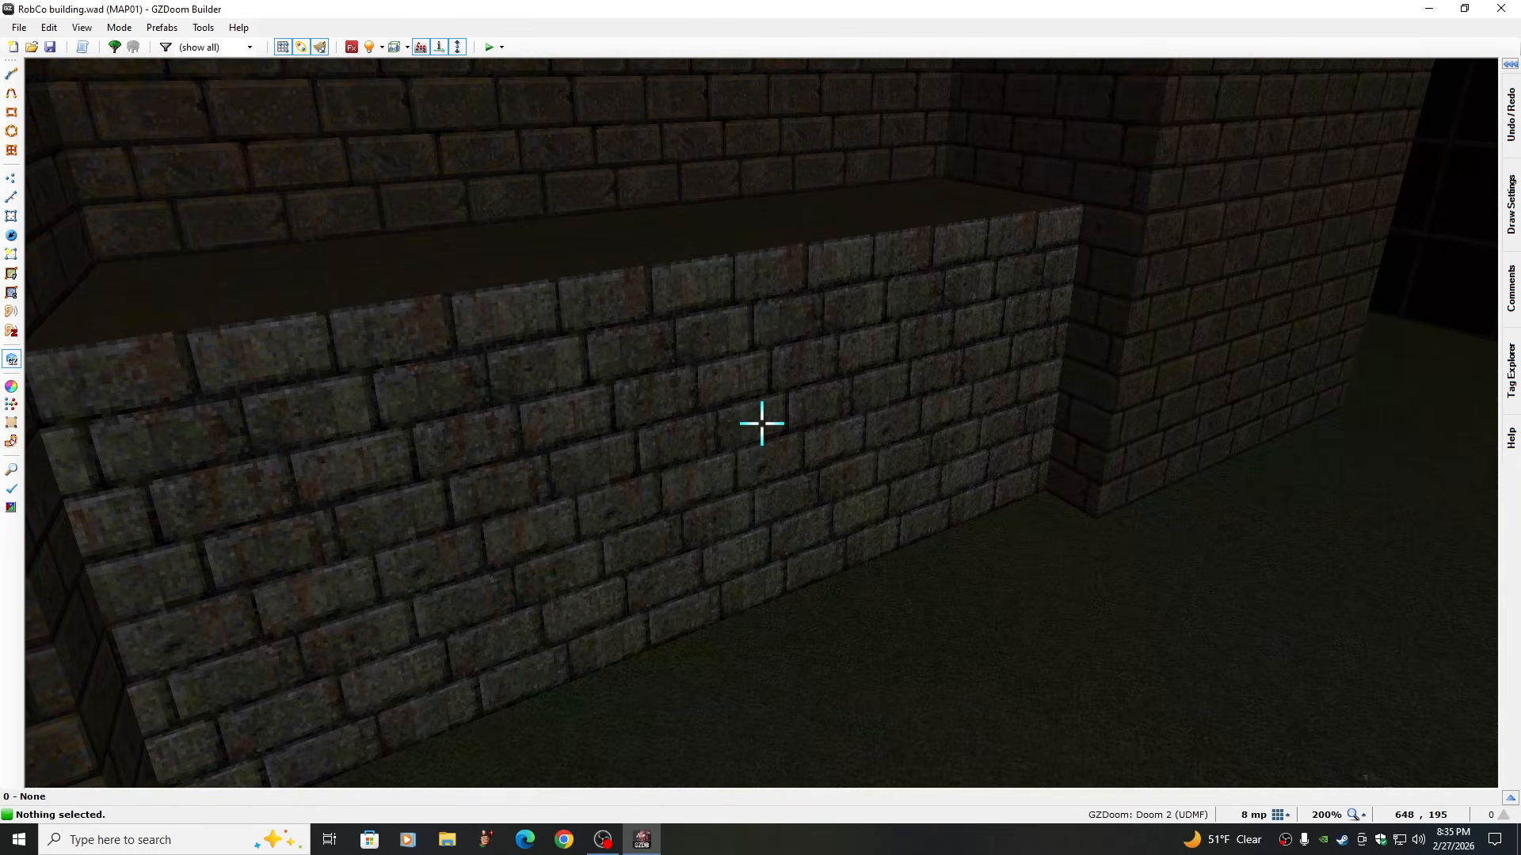
Set the recess wall's lower front texture to BRICK-06, matching the surrounding building walls
right_click(762, 423)
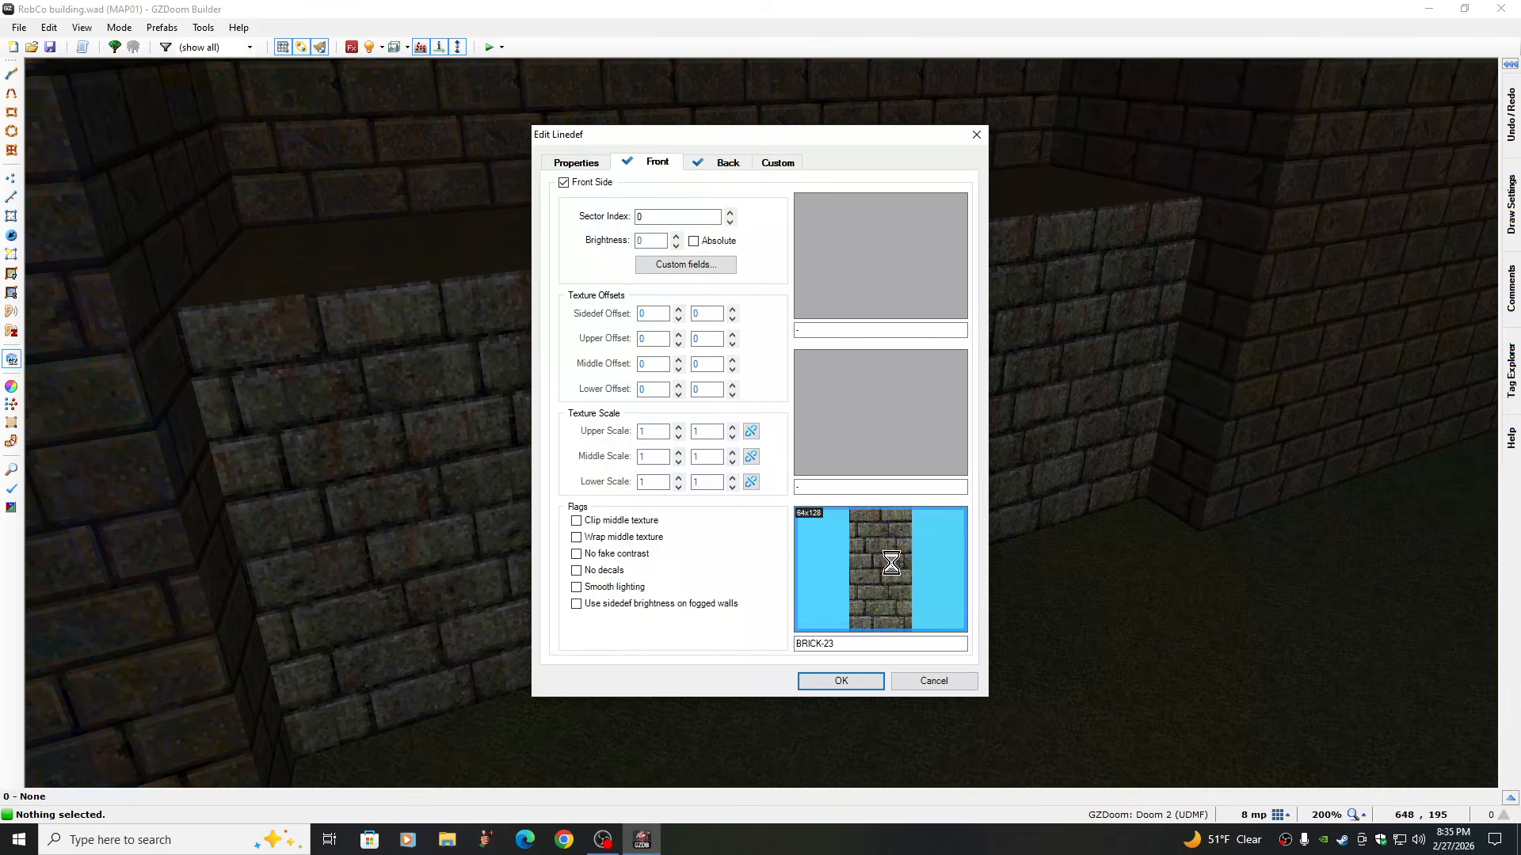
left_click(891, 563)
left_click(509, 317)
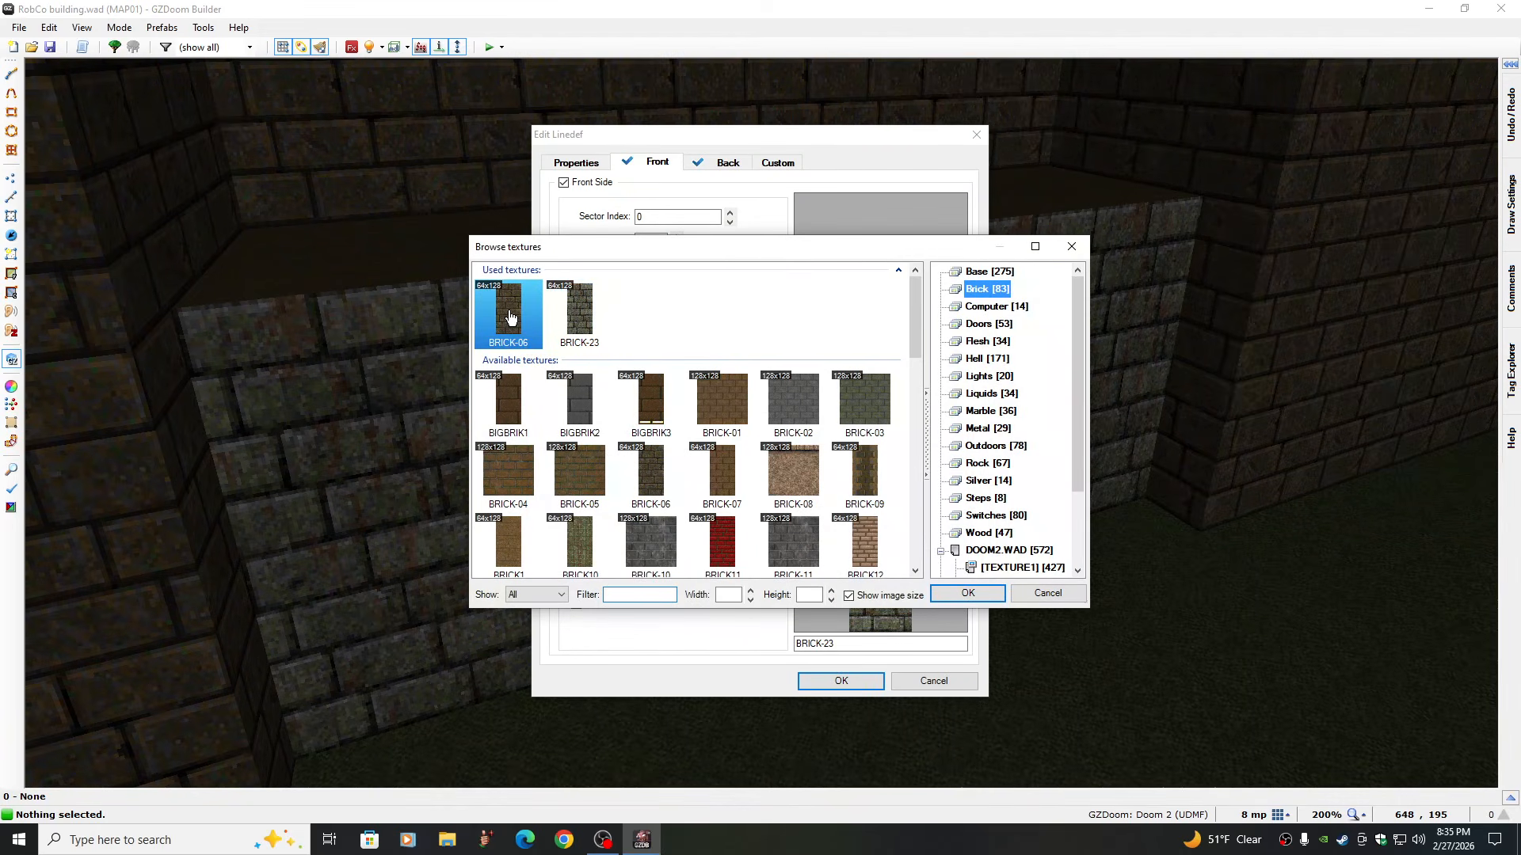
left_click(968, 594)
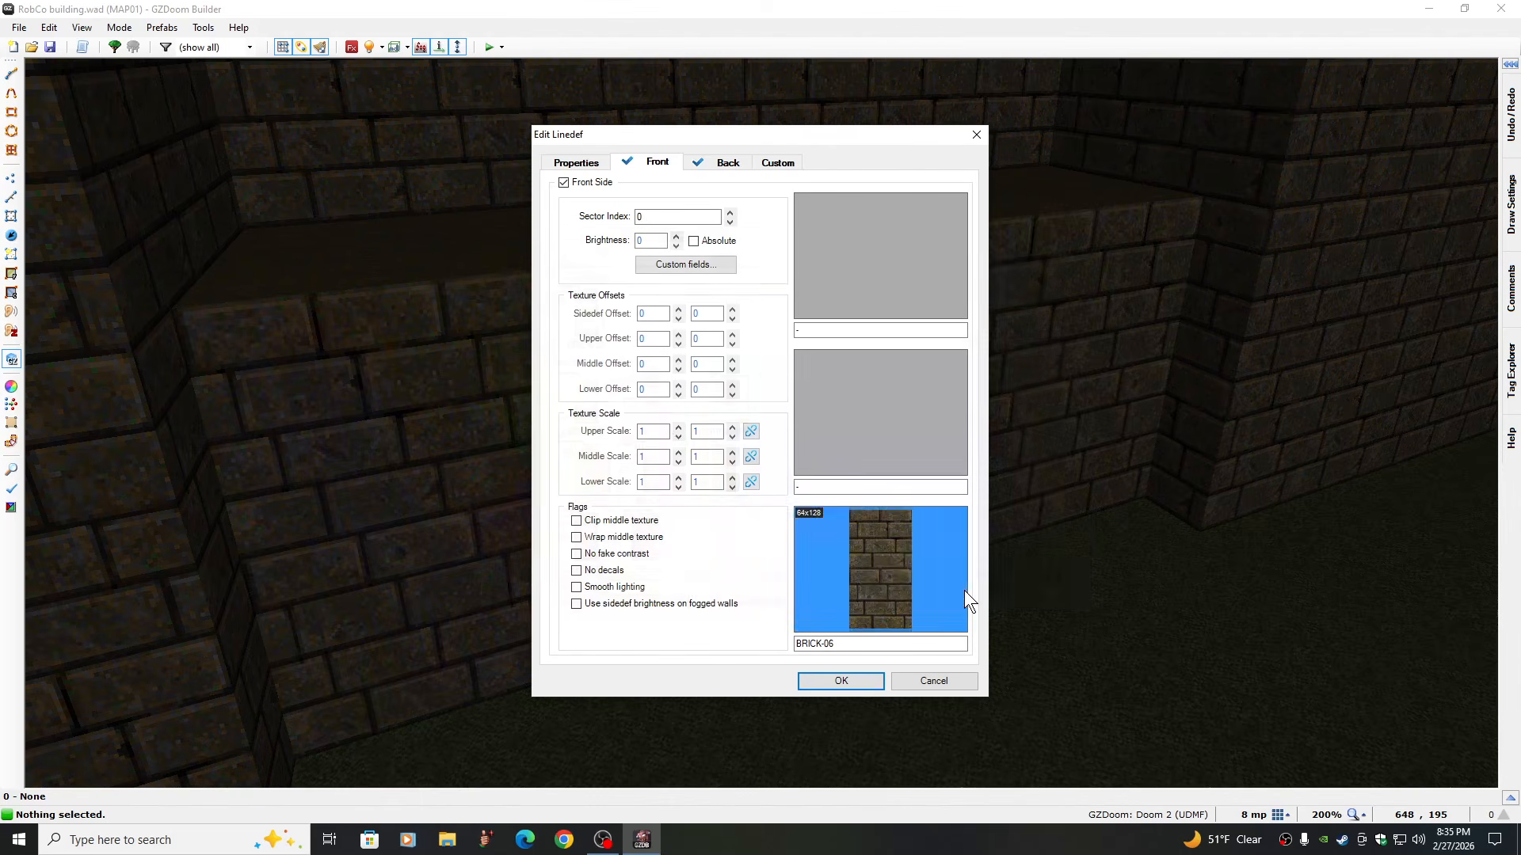
left_click(860, 679)
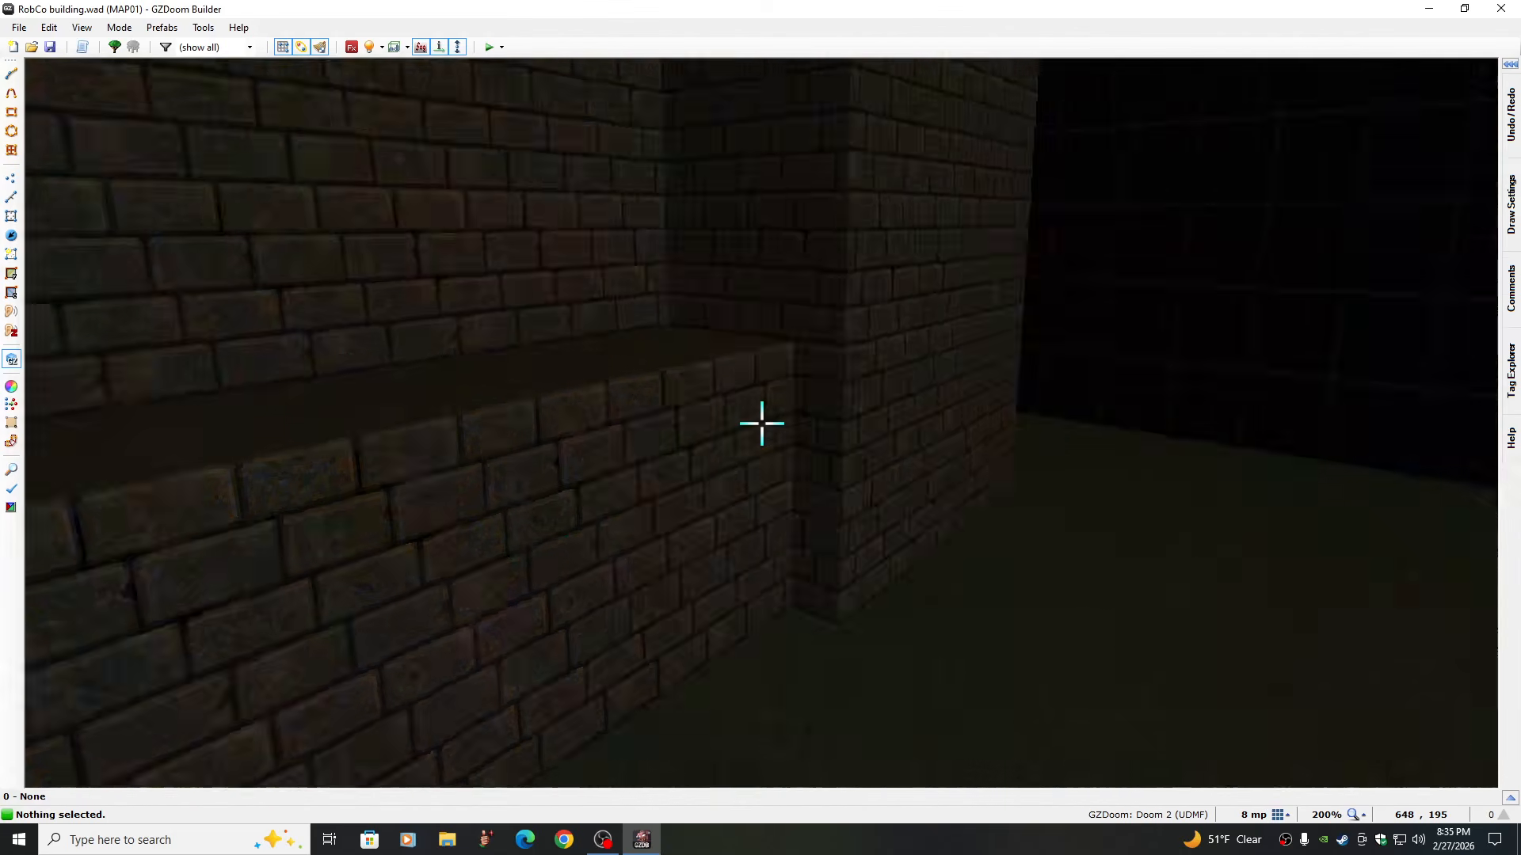
Fly around the building exterior in 3D to inspect the textured recess and its surrounding walls
key("e")
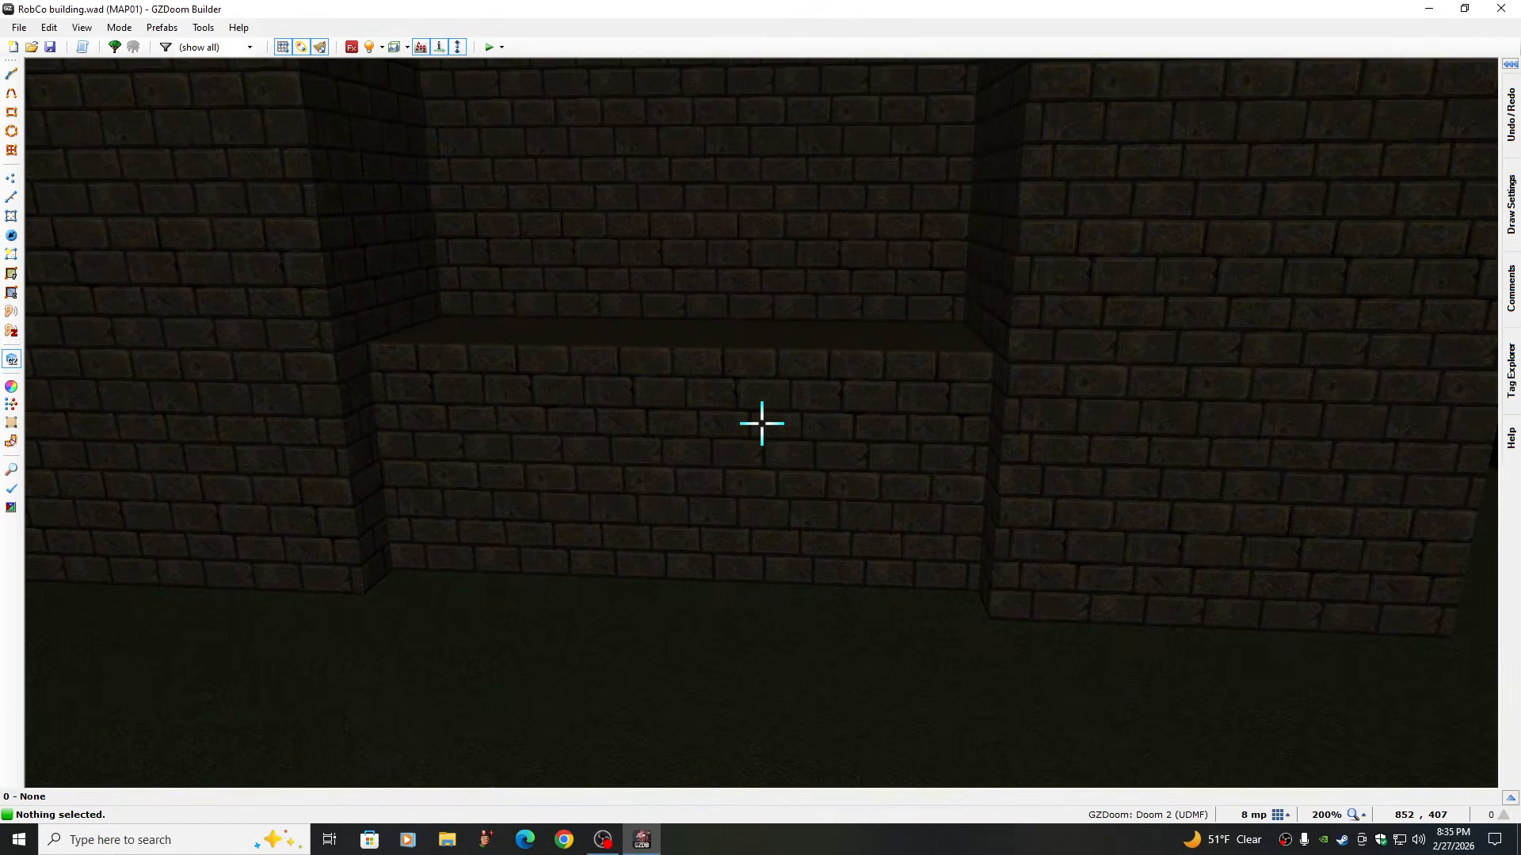
key("e")
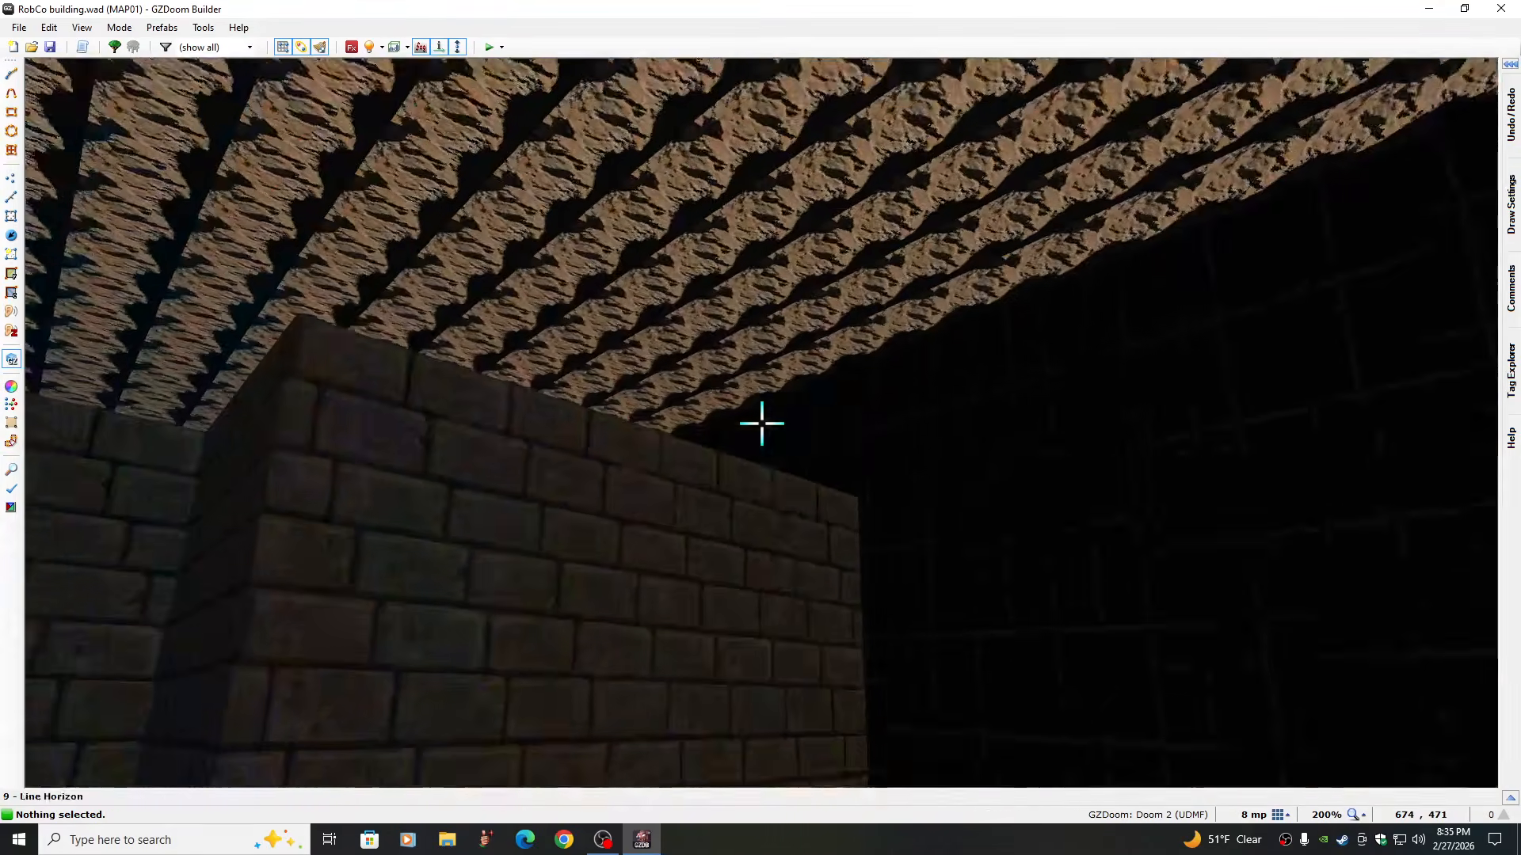
key("e")
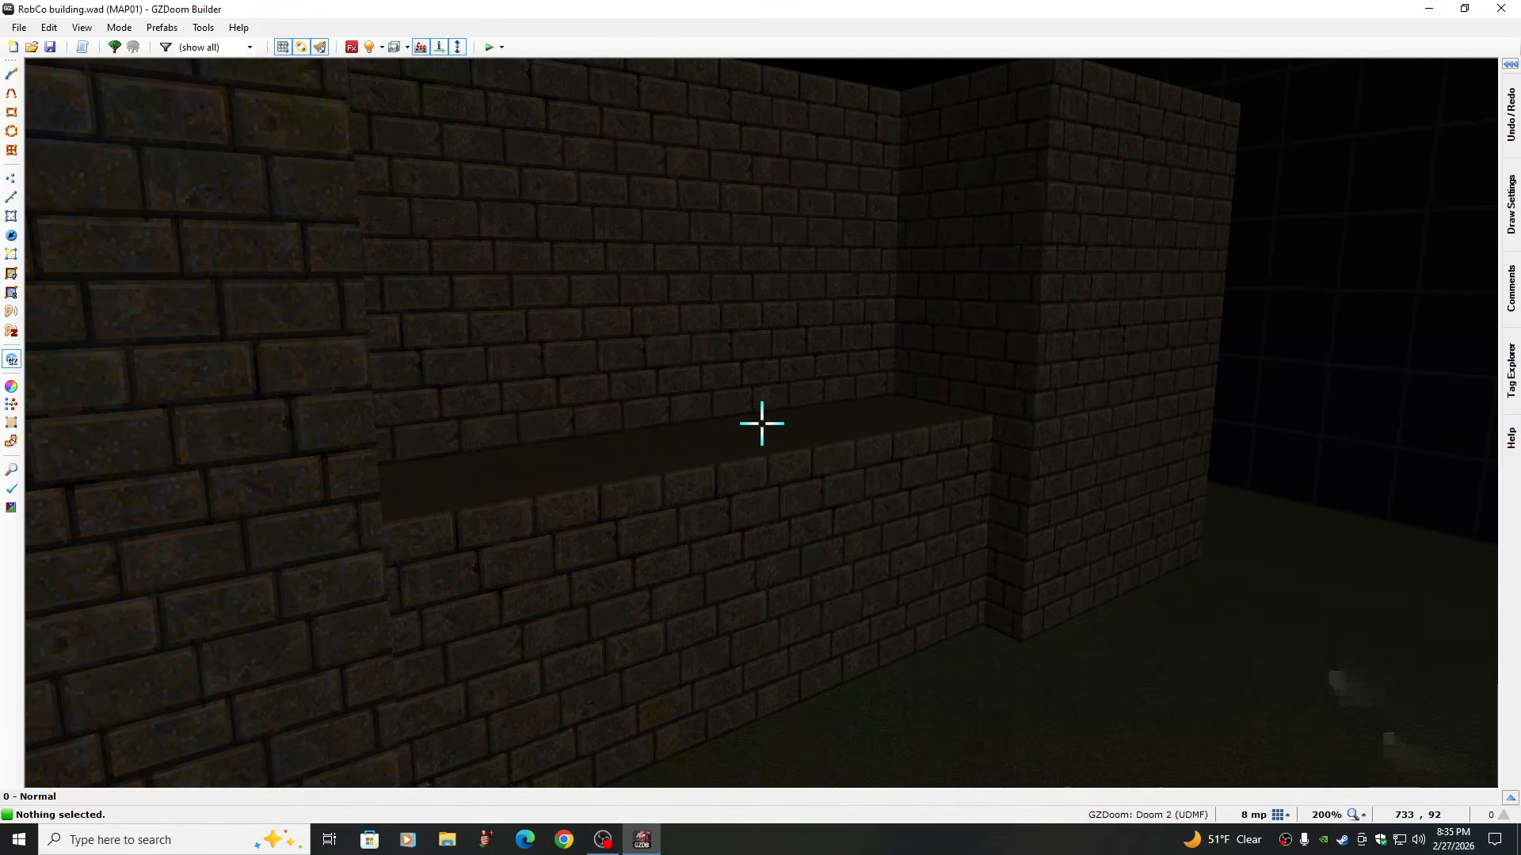
key("e")
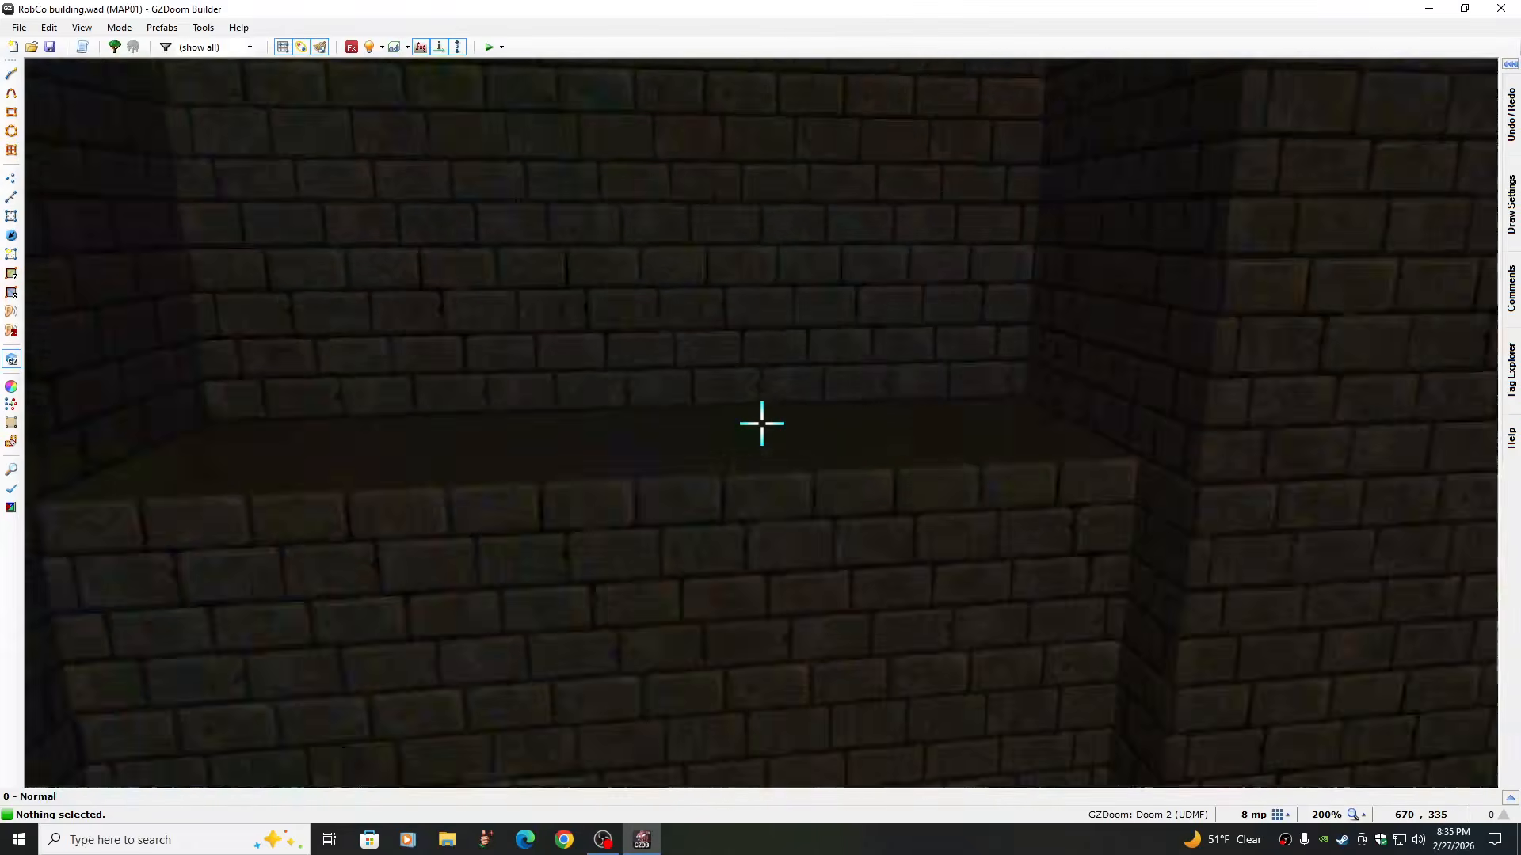
key("w")
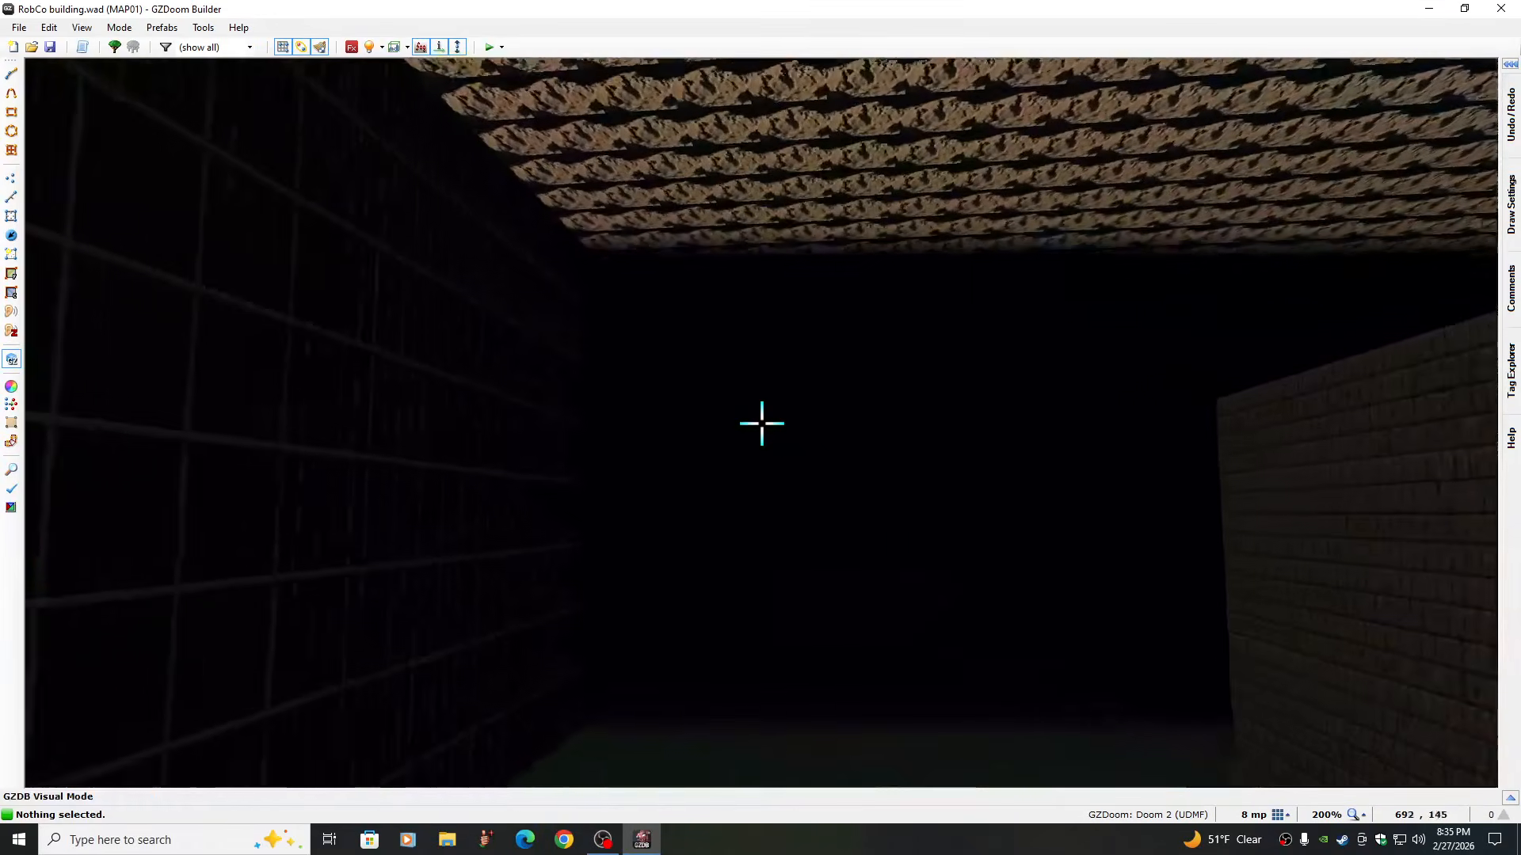
Return to the 2D map and place the first line-drawing vertex at 416, -160, just south of the recess ledge
key("e")
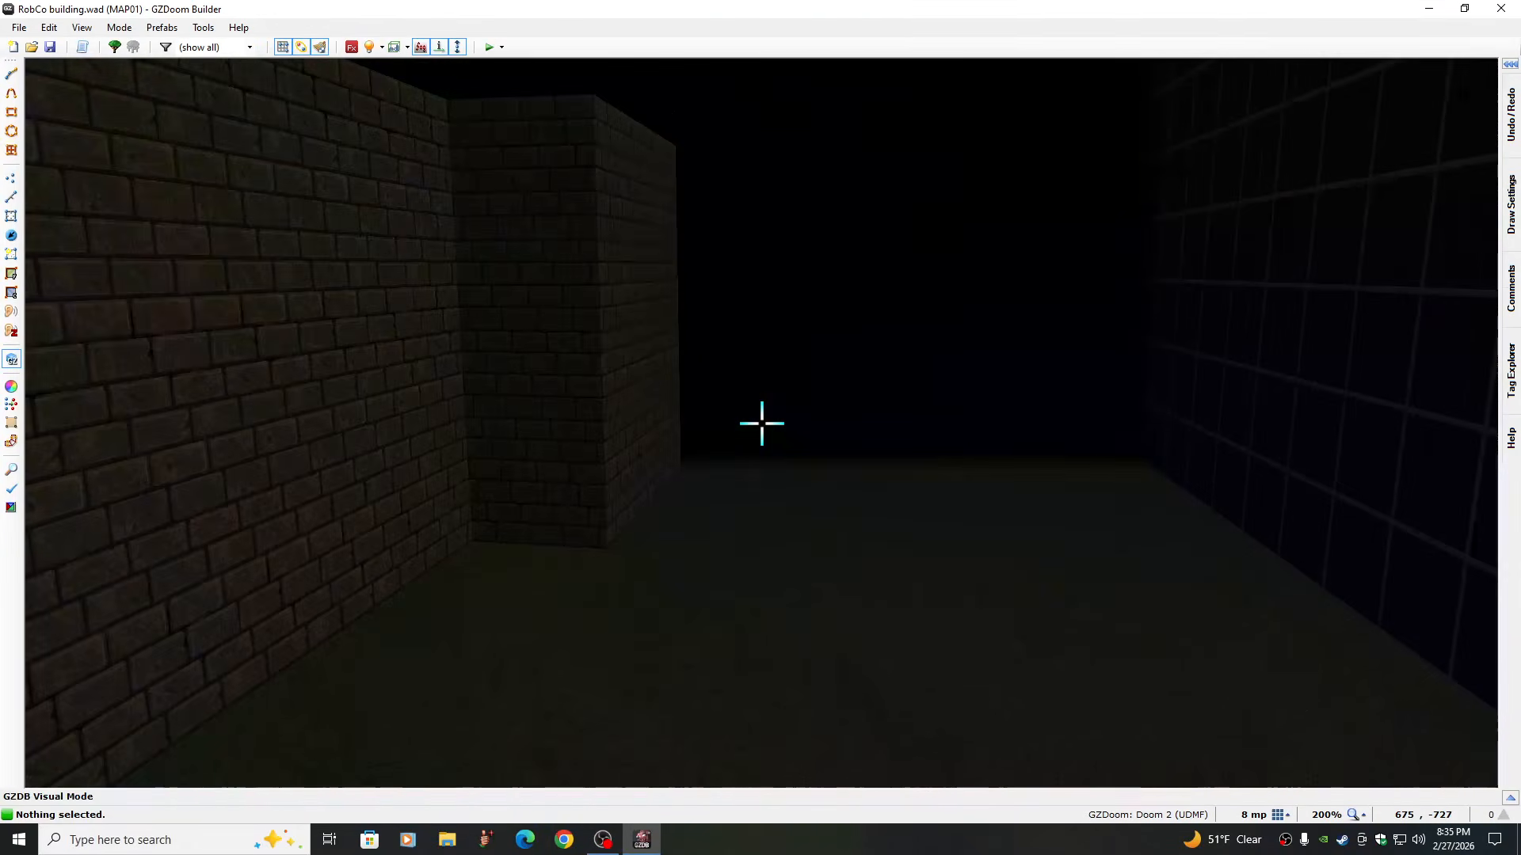
key("w")
key("Left")
key("Left")
key("Left")
key("Left")
key("Left")
key("Left")
key("Left")
key("Left")
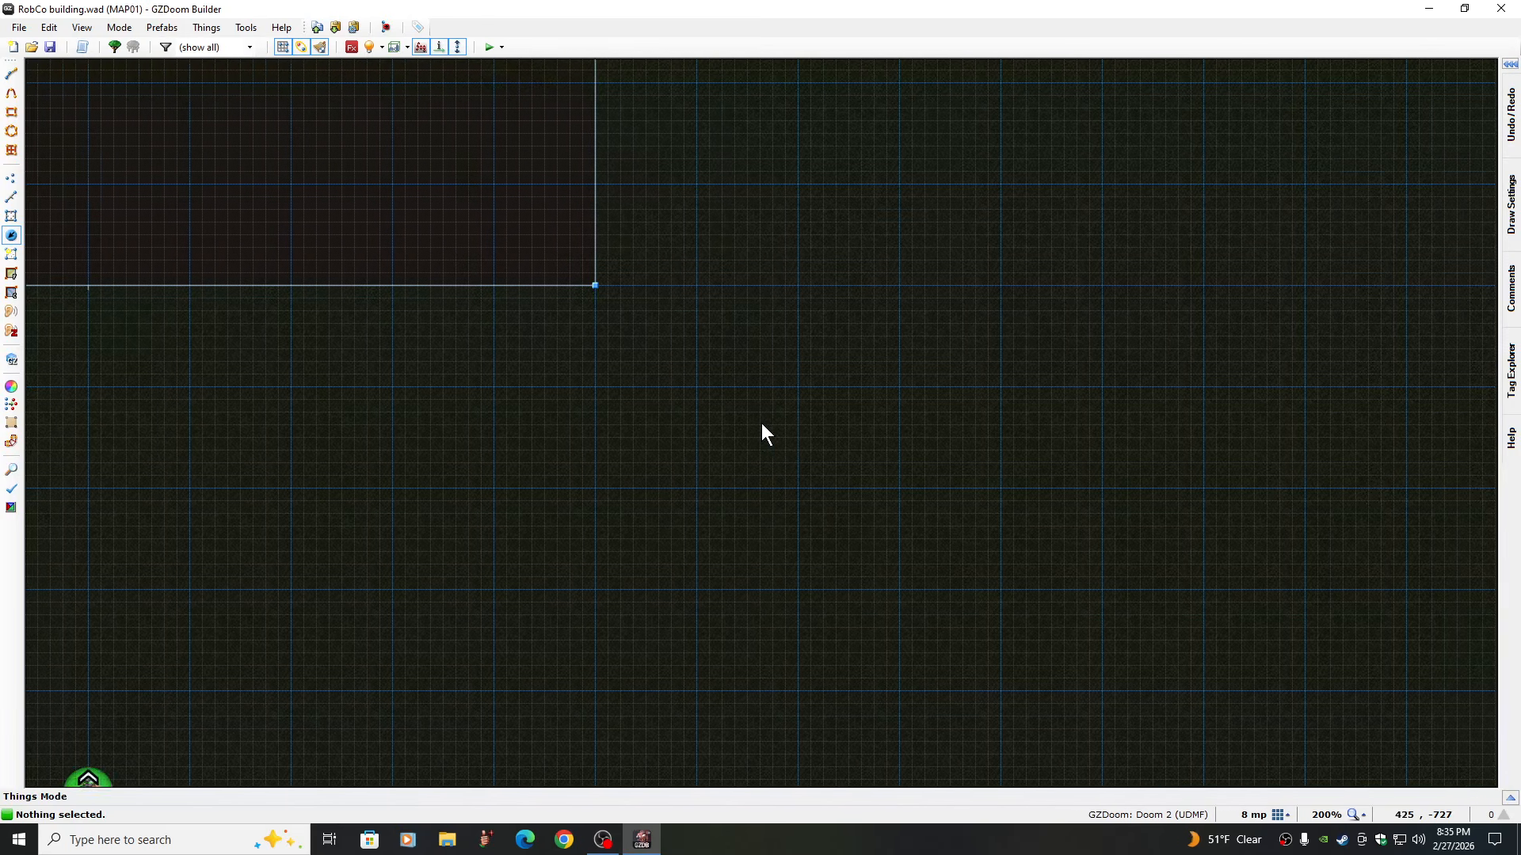
key("Up")
key("Up")
key("Up")
key("Up")
key("Up")
key("Up")
key("Up")
key("Up")
key("Up")
key("Up")
key("Up")
key("Right")
key("Right")
key("Right")
key("Right")
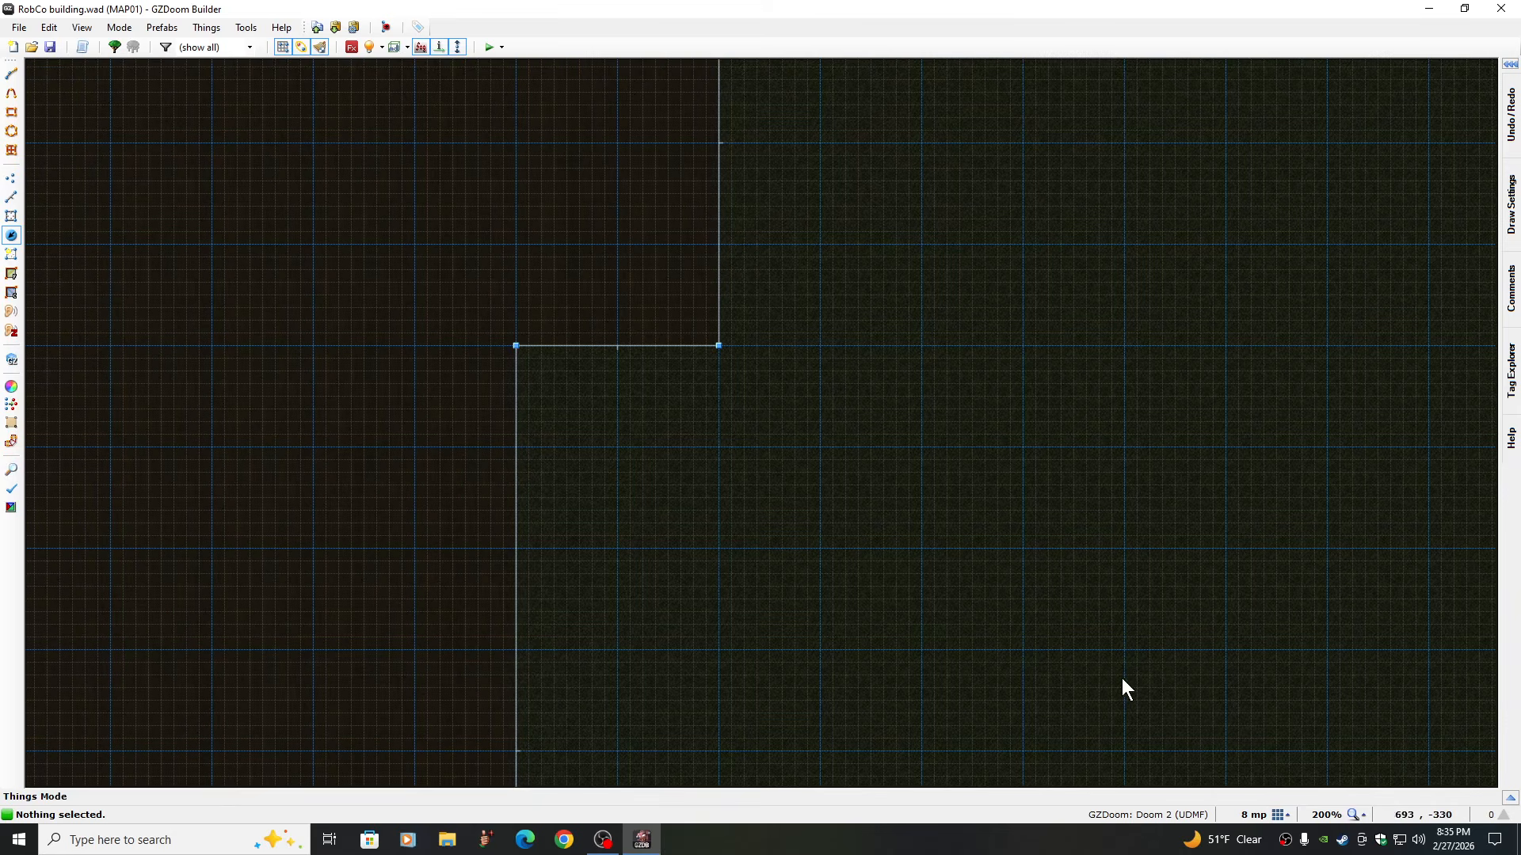
left_click(1356, 815)
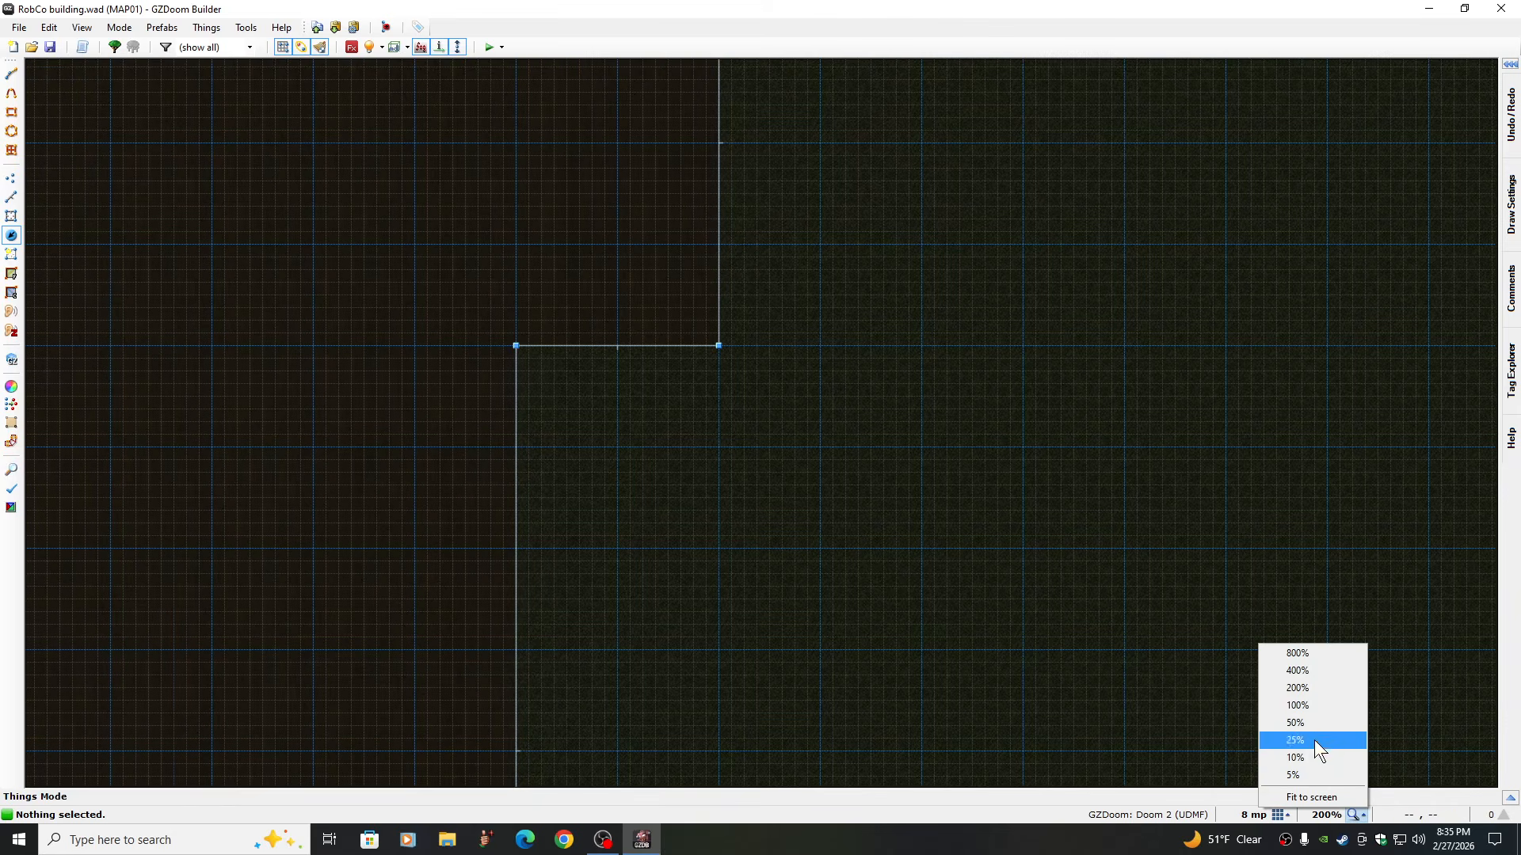
left_click(1303, 672)
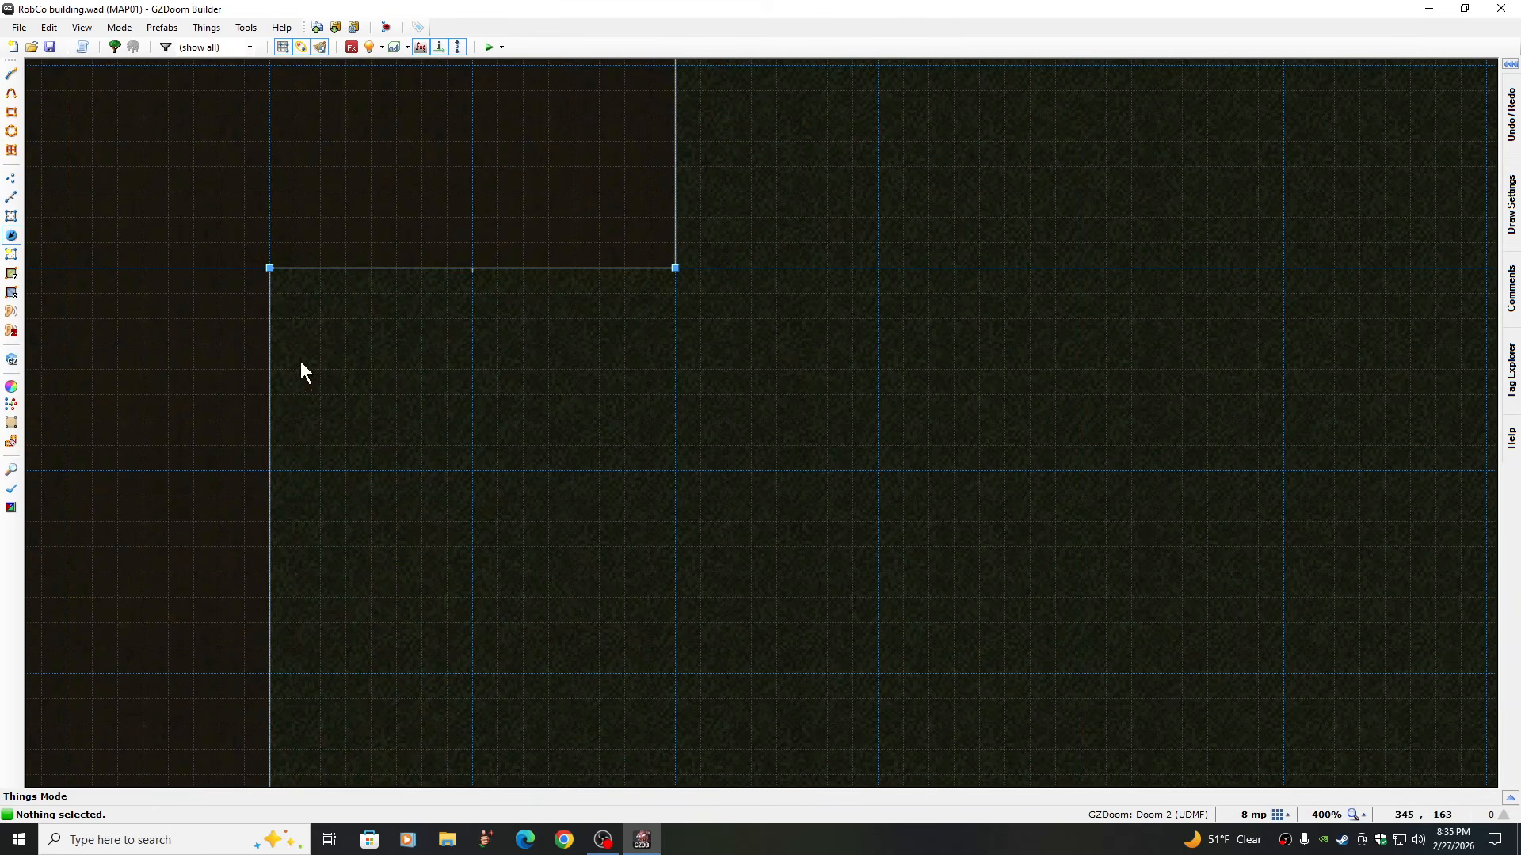
left_click(12, 178)
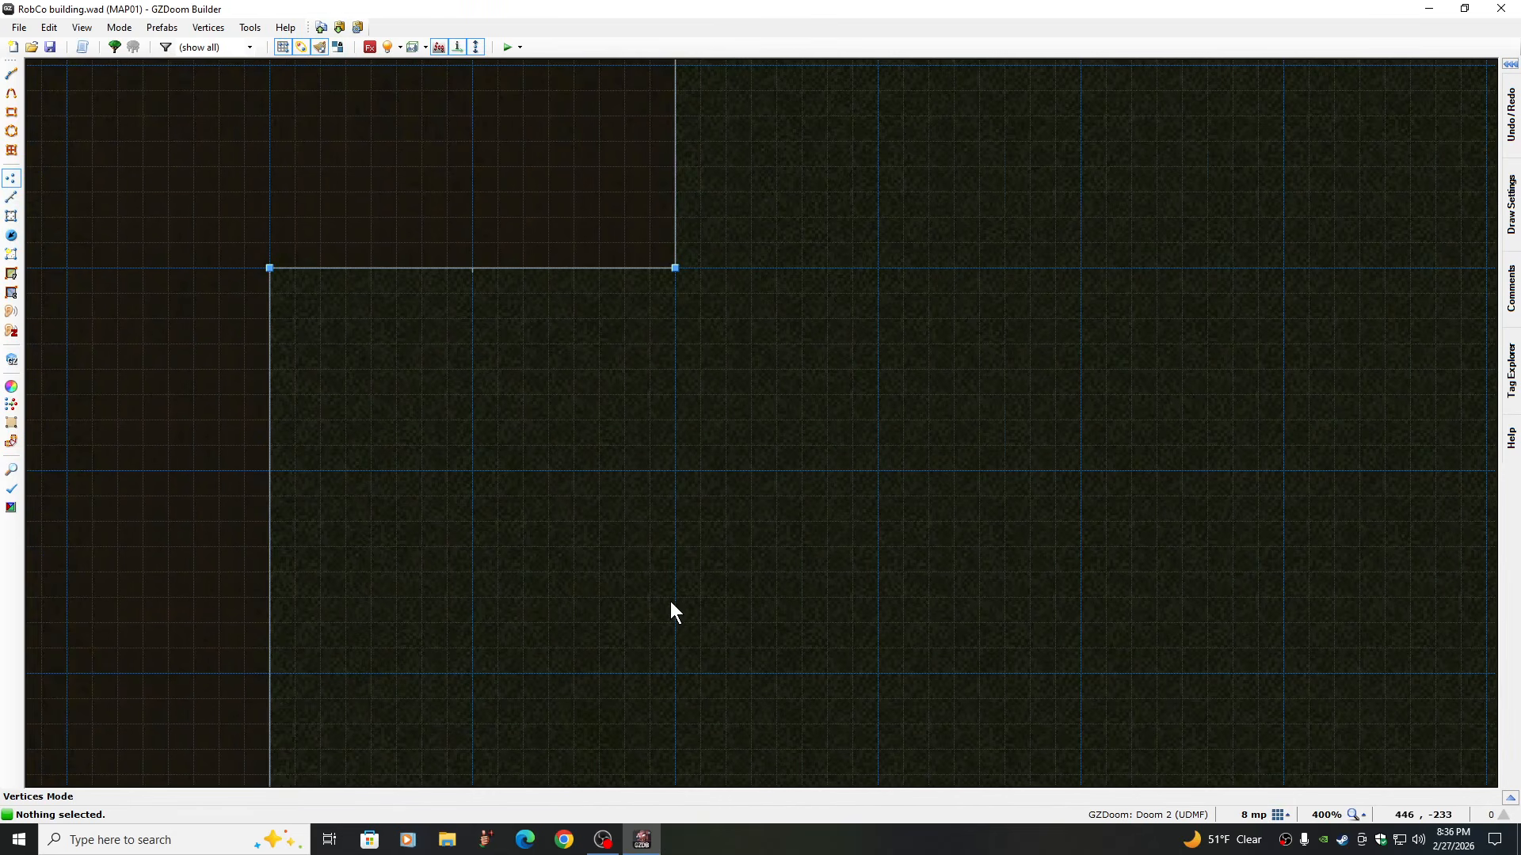
key("Left")
key("Left")
key("Left")
key("Down")
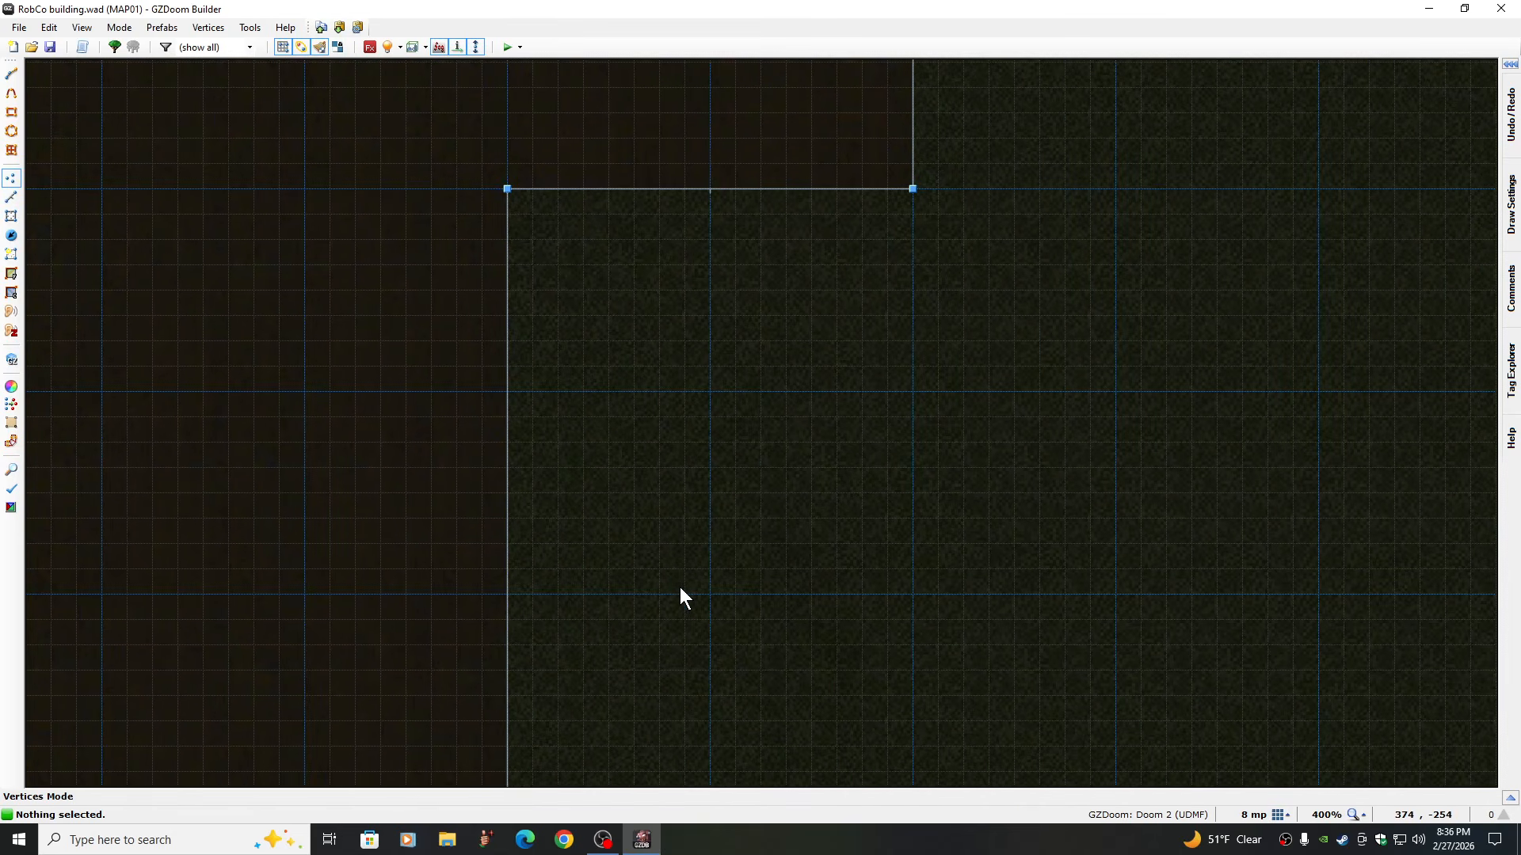
key("space")
left_click(811, 290)
Draw a 576-unit line straight south to 416, -736, parallel to the building's east recess wall
key("Down")
key("Down")
key("Down")
key("Down")
key("Down")
key("Down")
key("Down")
key("Down")
key("Down")
key("Down")
key("Down")
key("Down")
key("Down")
key("Down")
key("Down")
key("Down")
key("Down")
key("Down")
key("Down")
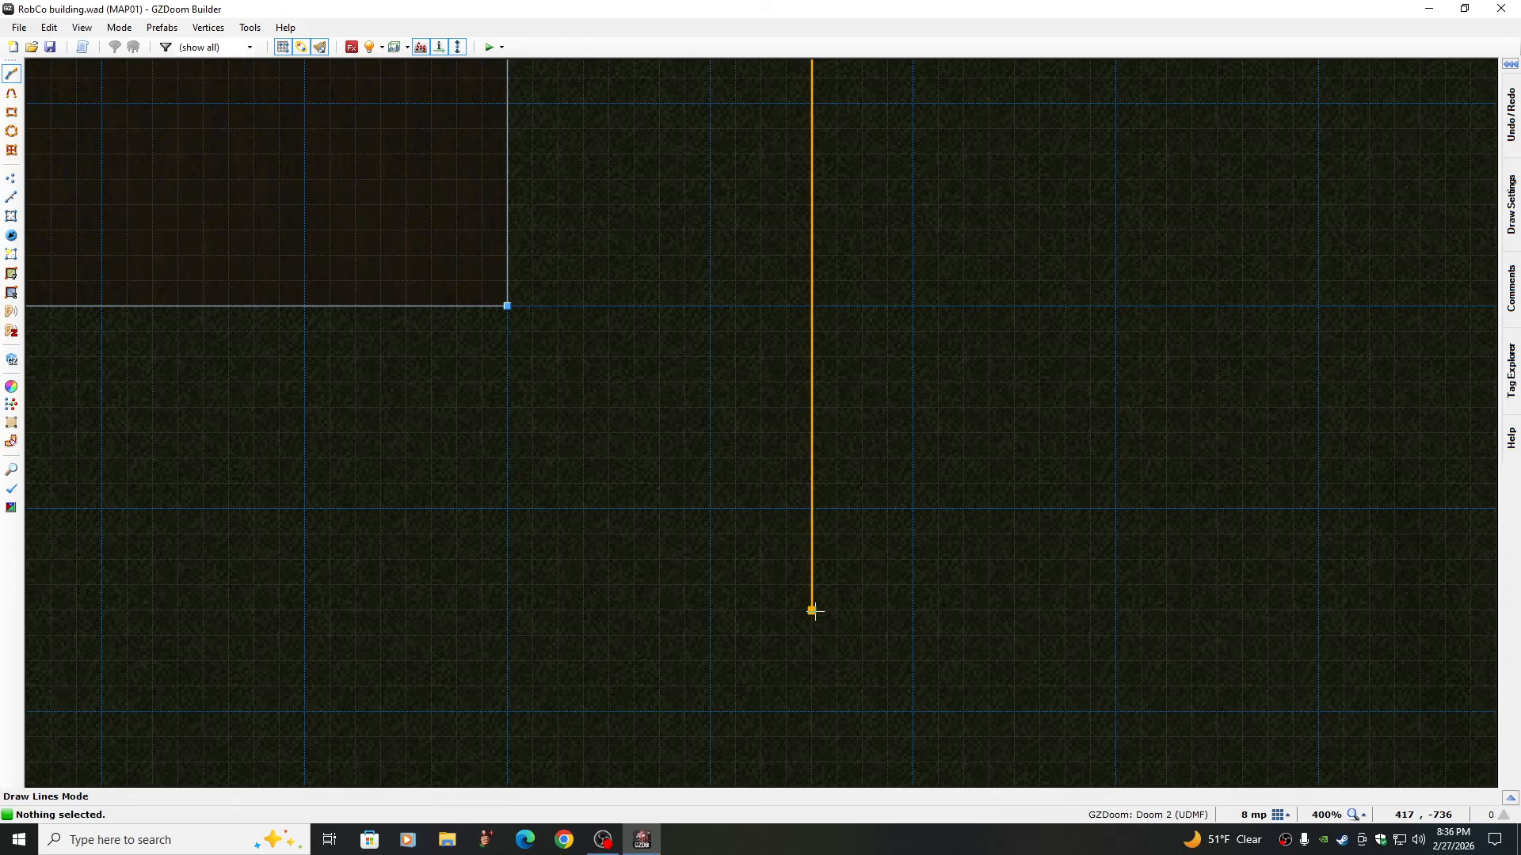
key("Down")
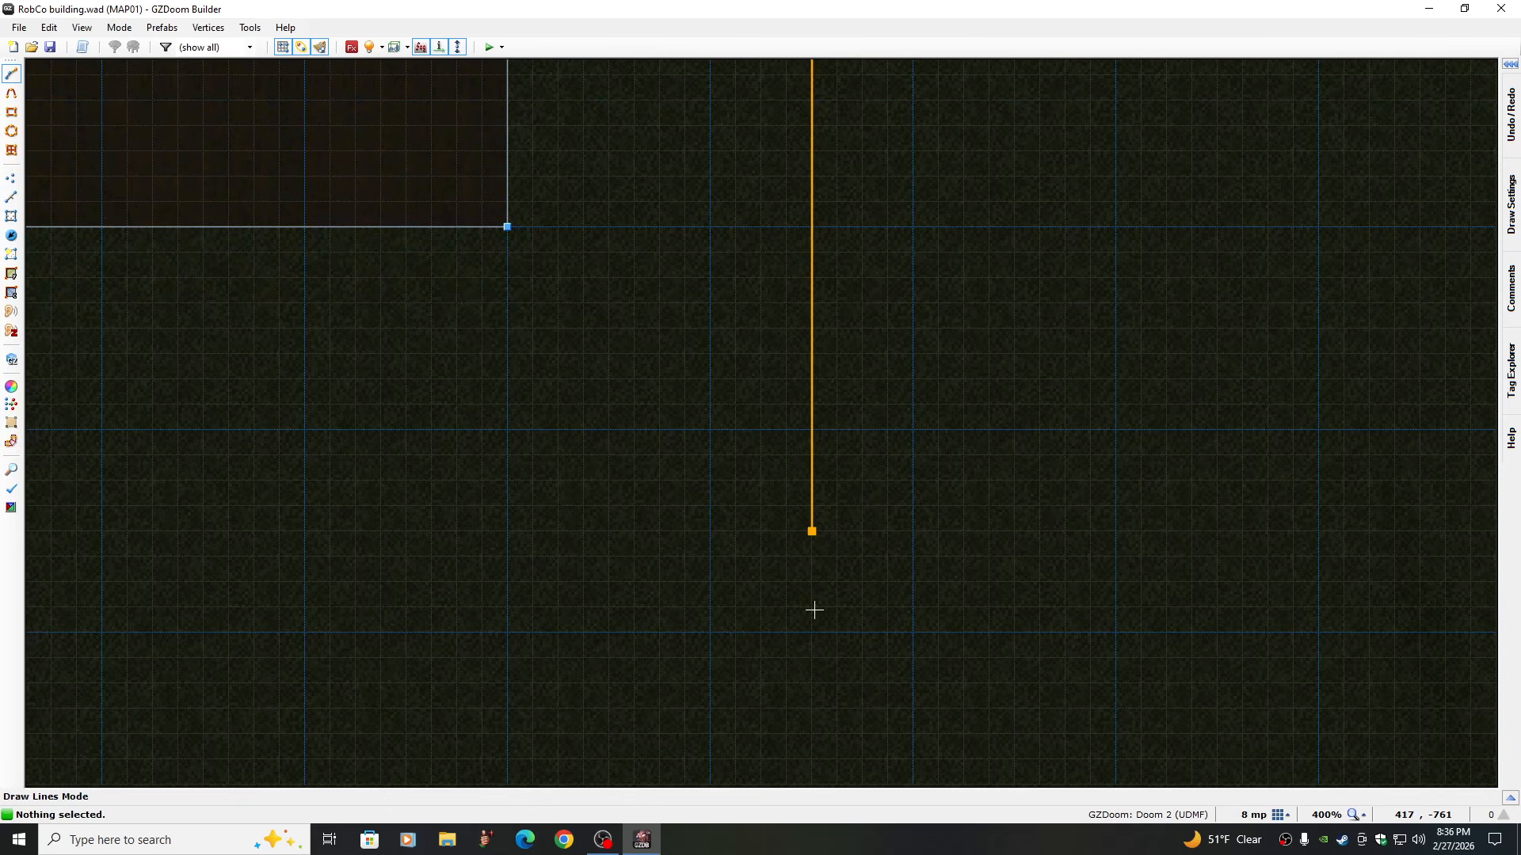
left_click(812, 531)
Draw a 544-unit line west below the building and connect its end straight north to the building's south wall
key("Left")
key("Left")
key("Left")
key("Left")
key("Left")
key("Left")
key("Left")
key("Left")
key("Left")
key("Left")
key("Left")
key("Left")
key("Left")
key("Left")
key("Left")
key("Left")
key("Left")
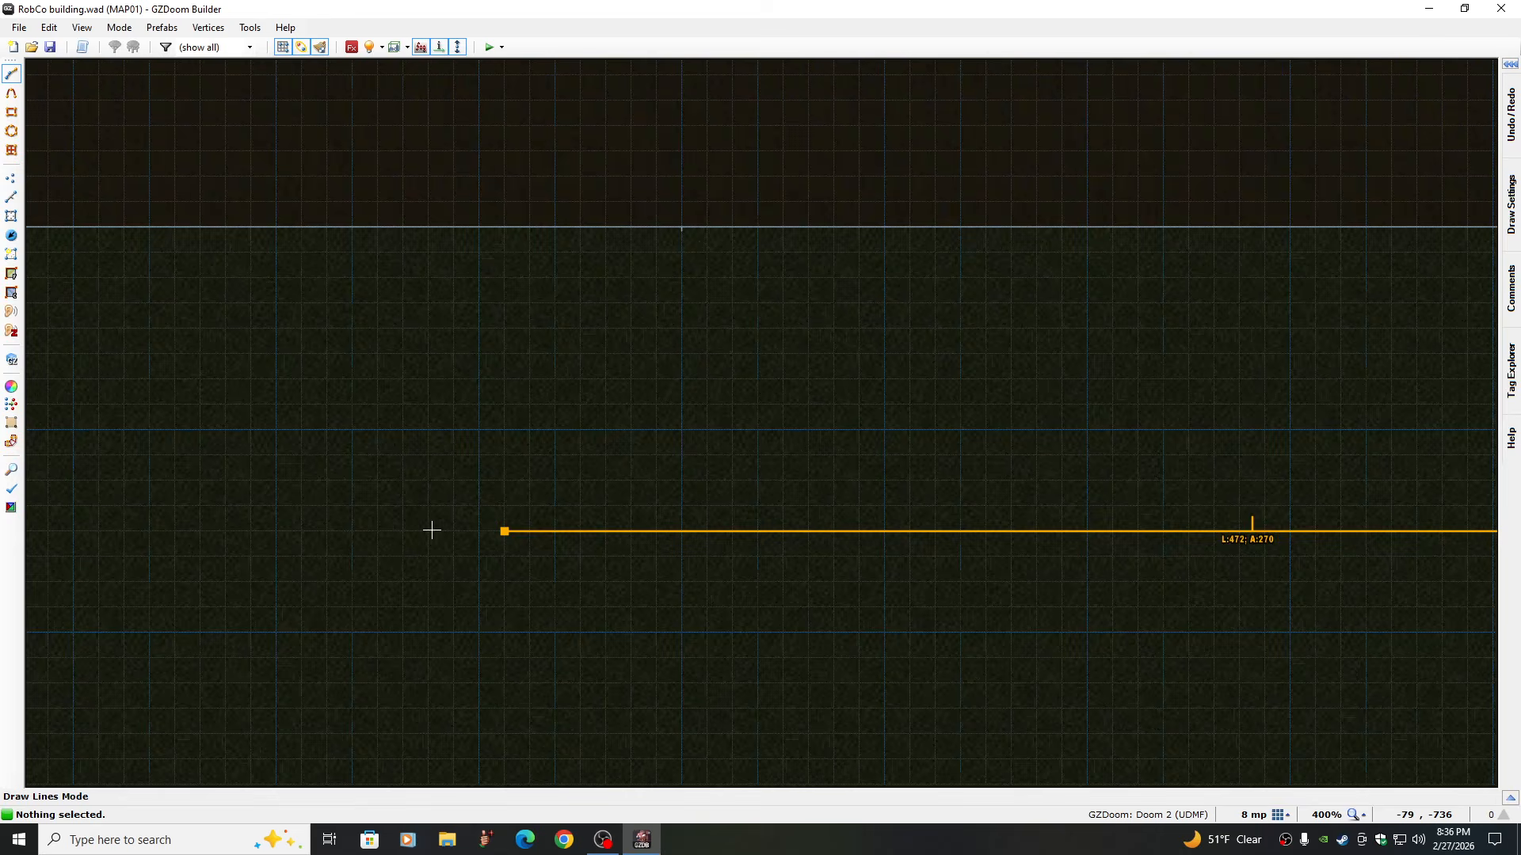
left_click(435, 532)
left_click(434, 227)
Continue the outline east along the building's south wall to its southeast corner vertex
key("Right")
key("Right")
key("Right")
key("Right")
key("Right")
key("Right")
key("Right")
key("Right")
key("Right")
key("Right")
key("Right")
key("Right")
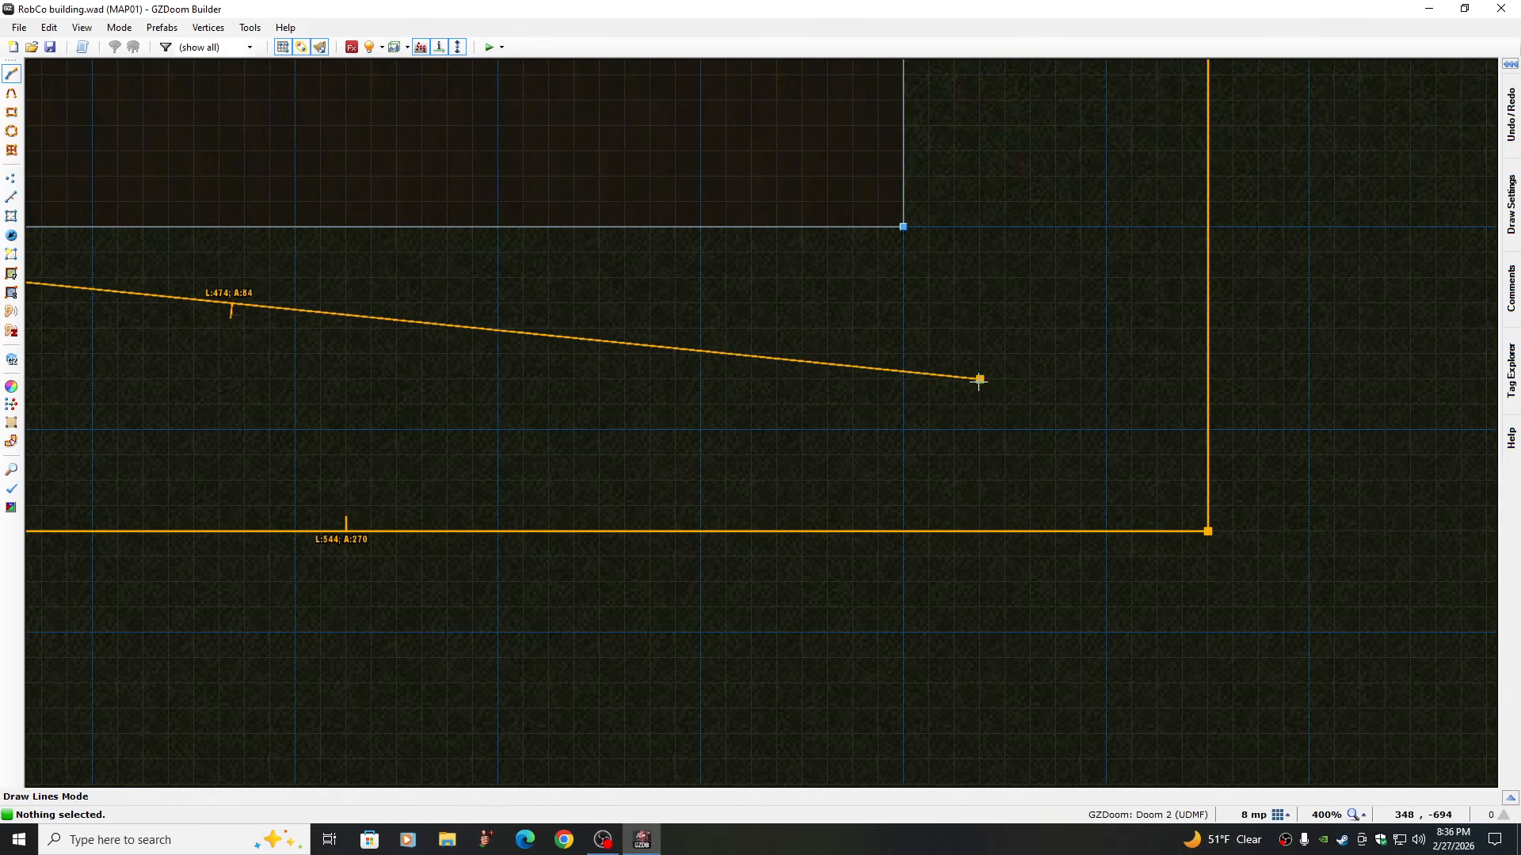
left_click(902, 227)
Trace the outline north along the building's east recess wall to the recess's inner corner vertex
key("Up")
key("Up")
key("Up")
key("Up")
key("Up")
key("Up")
key("Up")
key("Up")
key("Up")
key("Up")
key("Up")
key("Up")
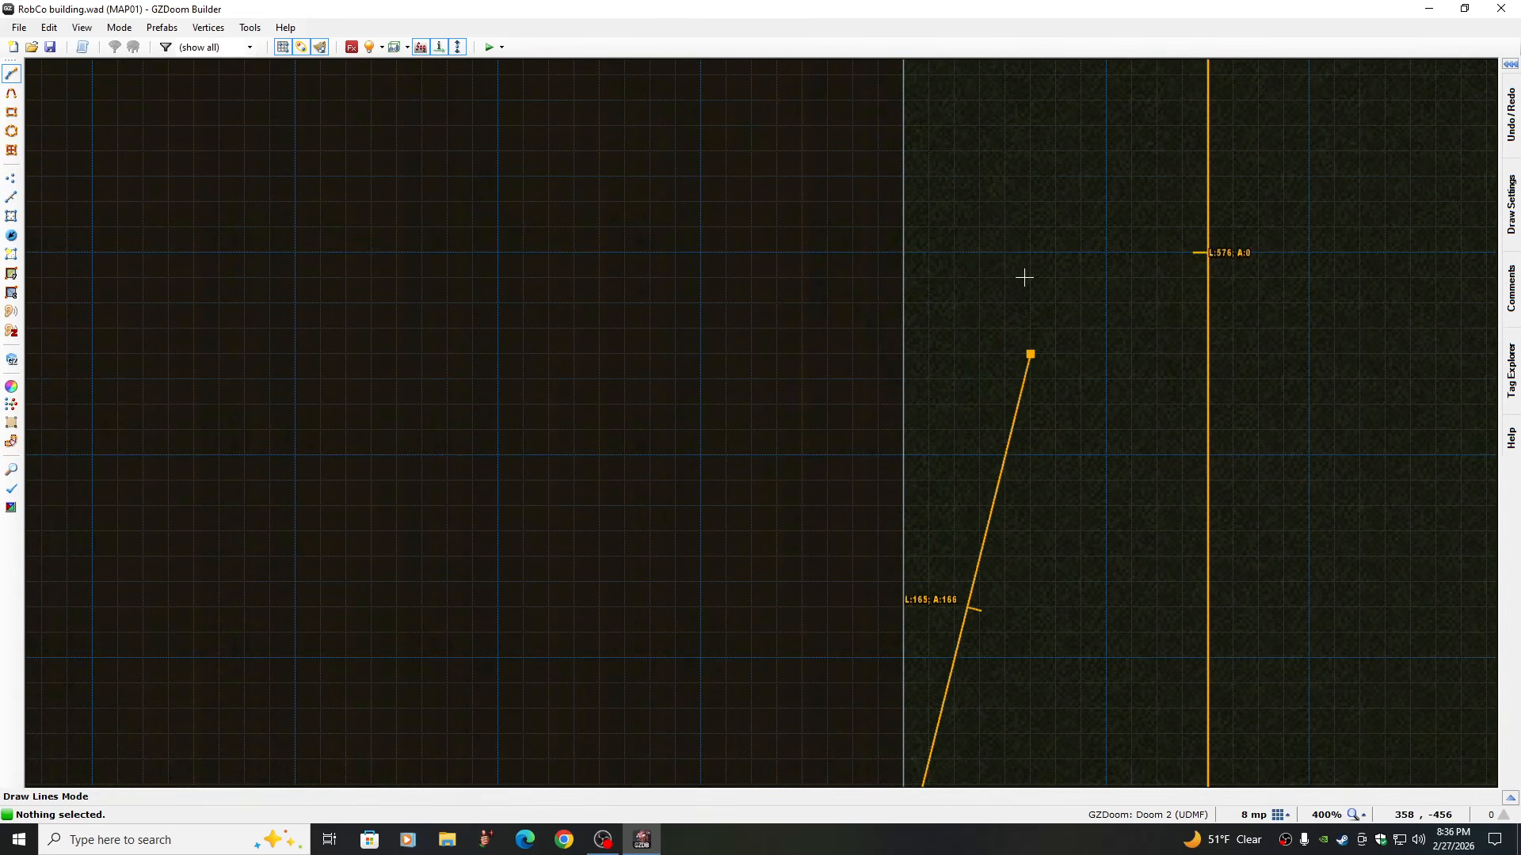
key("Up")
key("Up")
key("Up")
key("Up")
key("Up")
key("Up")
key("Up")
key("Up")
key("Up")
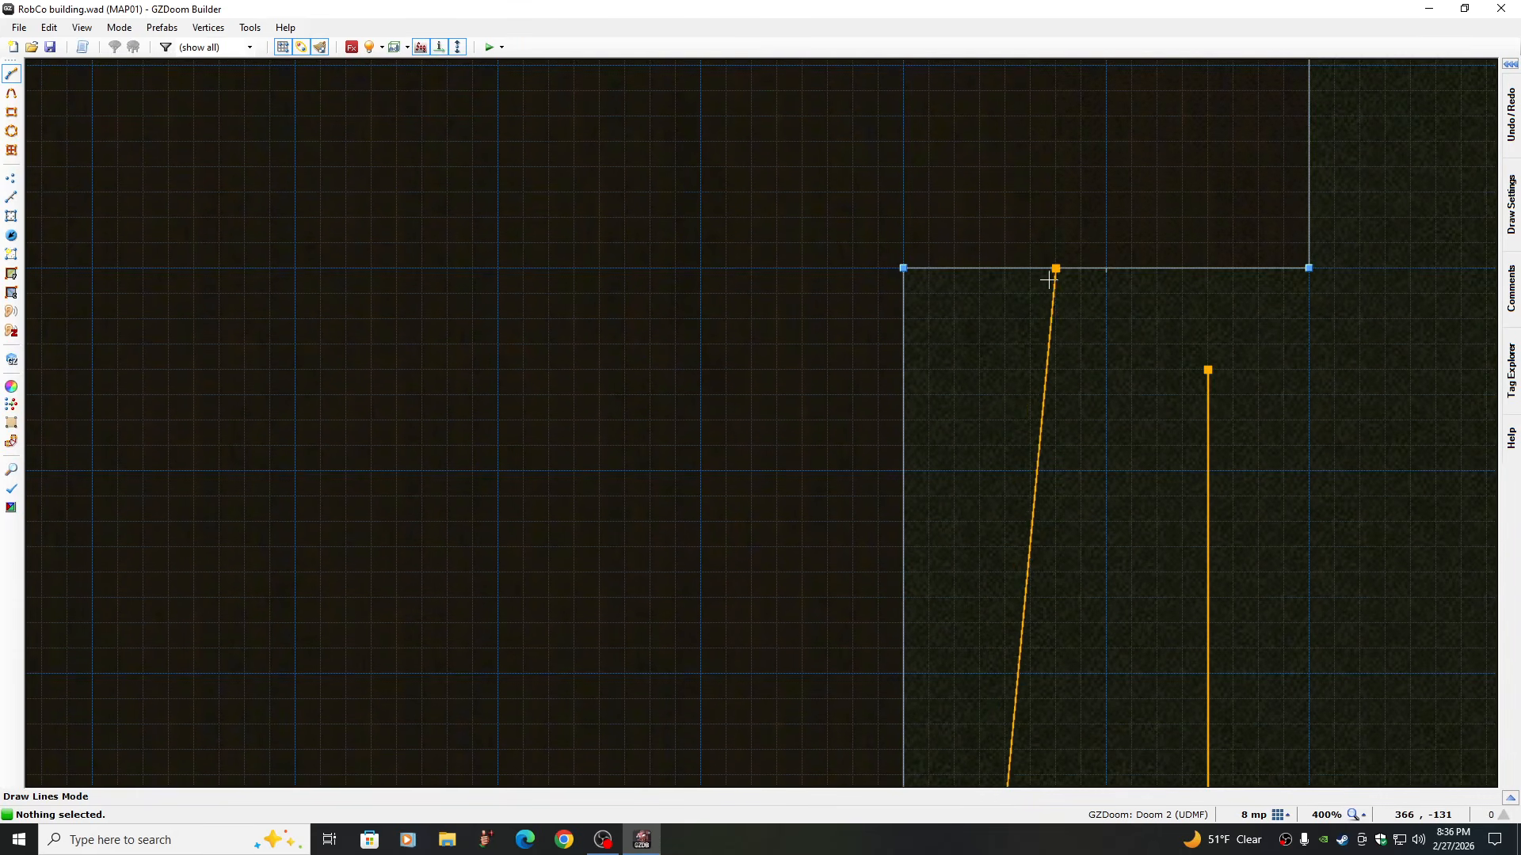
left_click(902, 268)
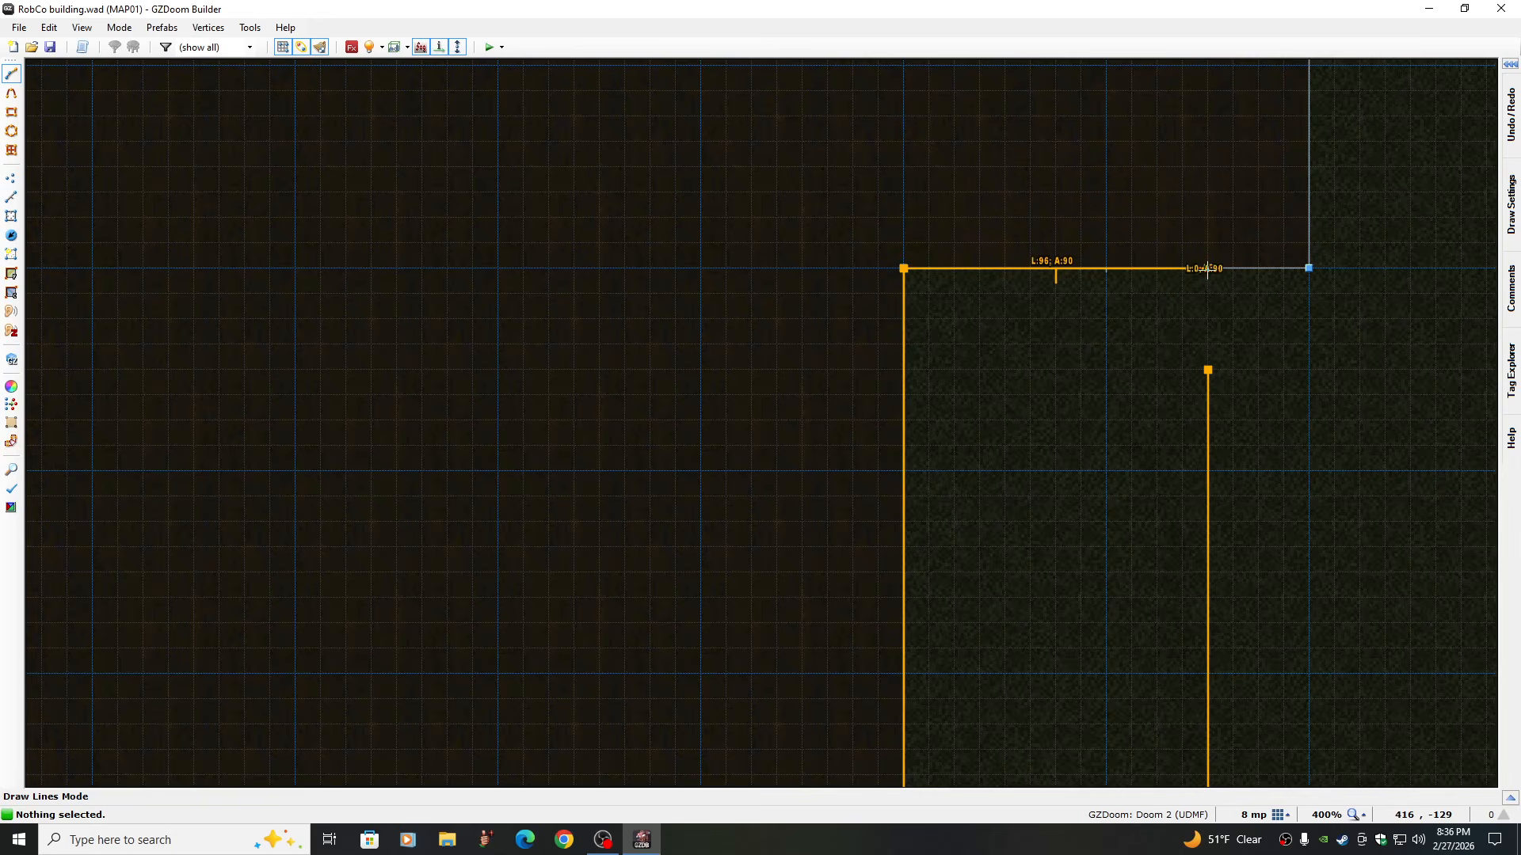
Close the outline from 96 units along the recess ledge to its starting vertex, and delete that extra vertex at 416, -160
left_click(1207, 369)
right_click(1207, 369)
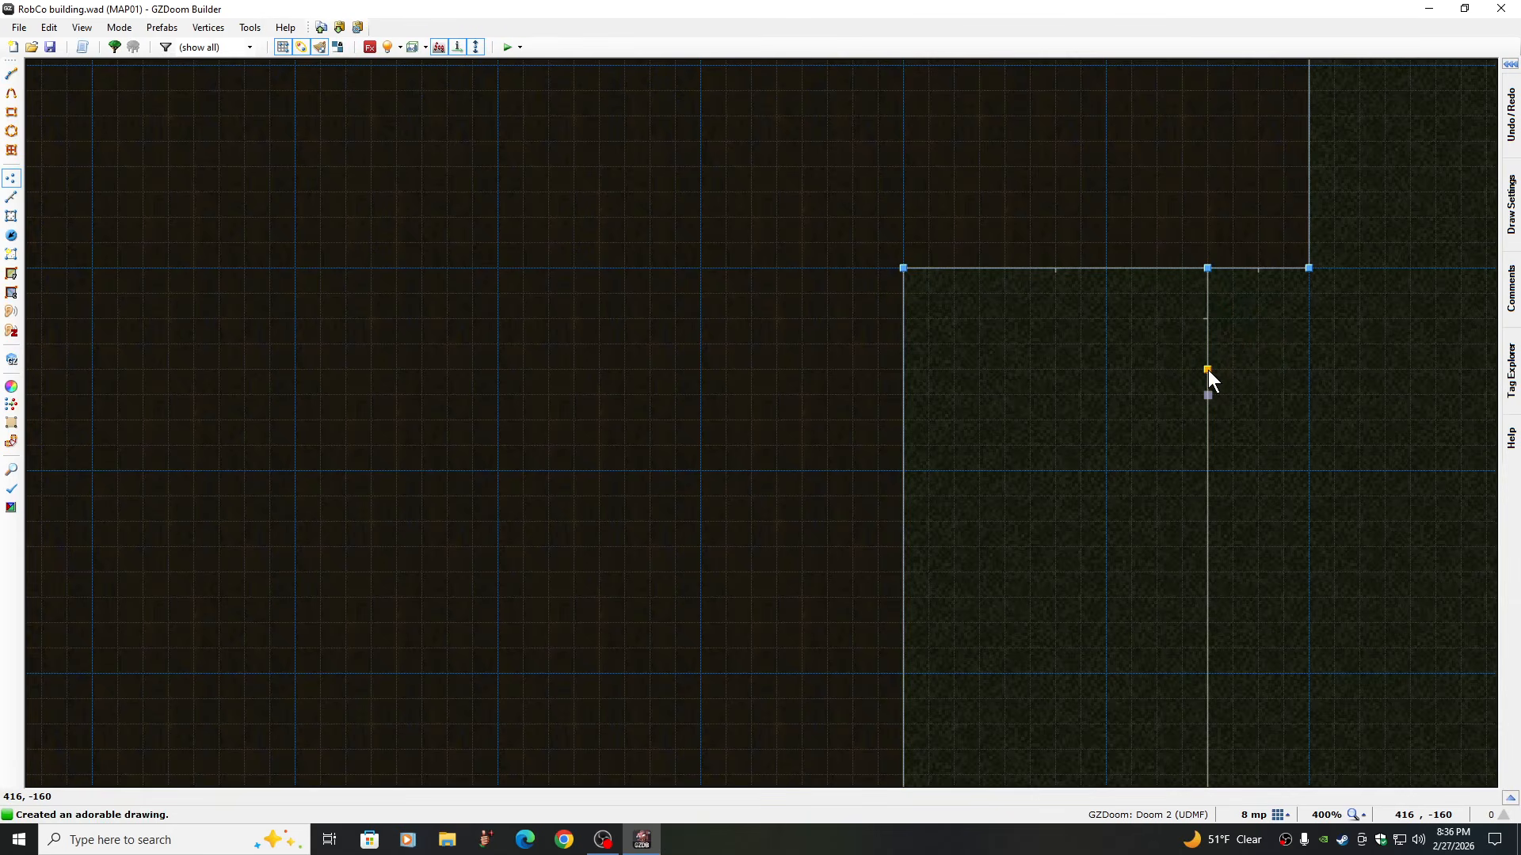
key("Delete")
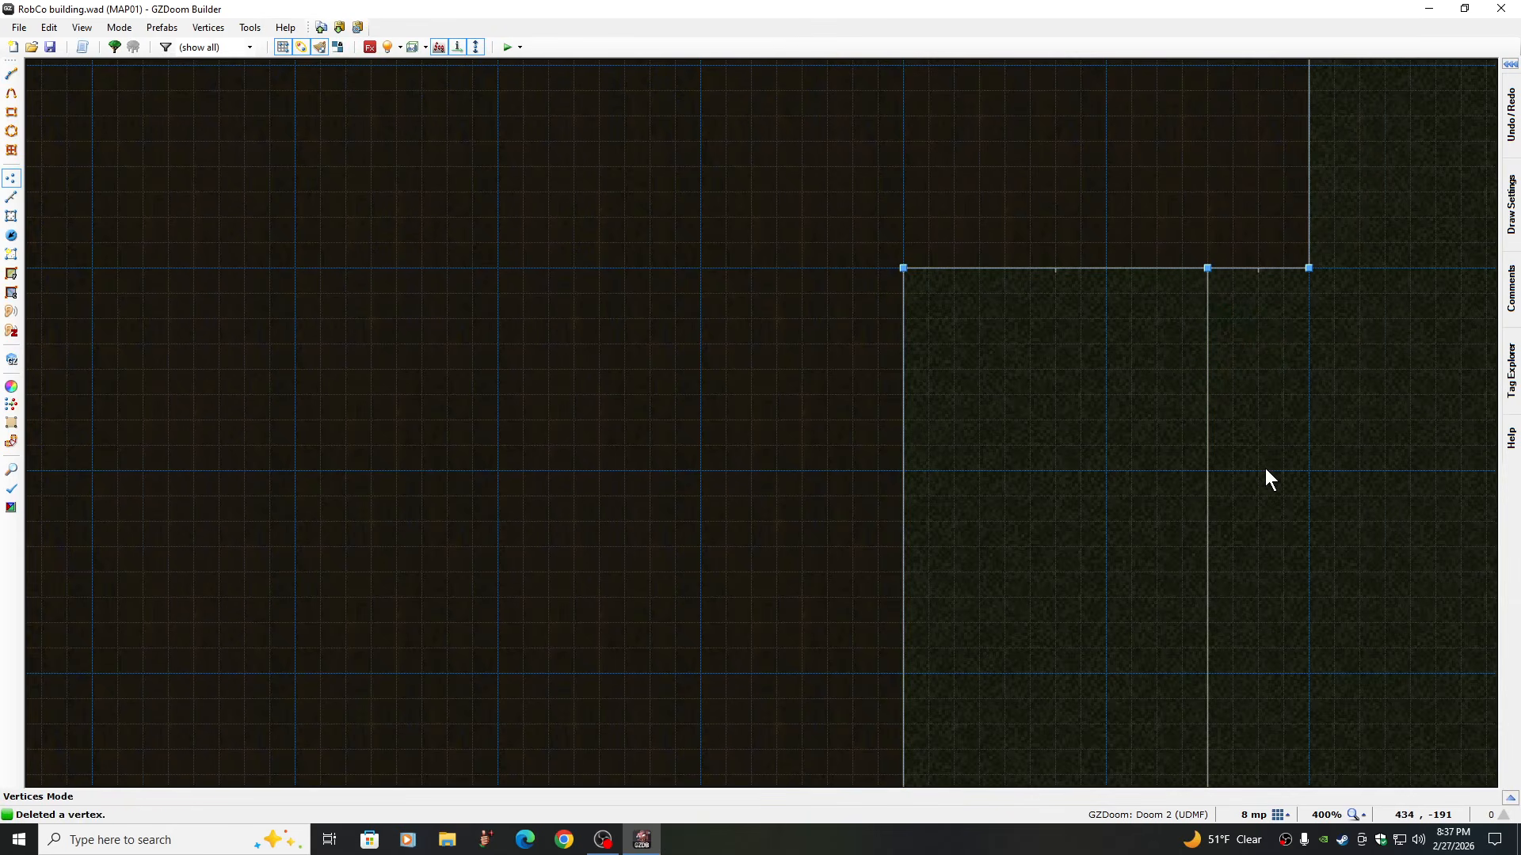
Flip the new L-shaped area's long east and south linedefs so their front sides face outward
key("Right")
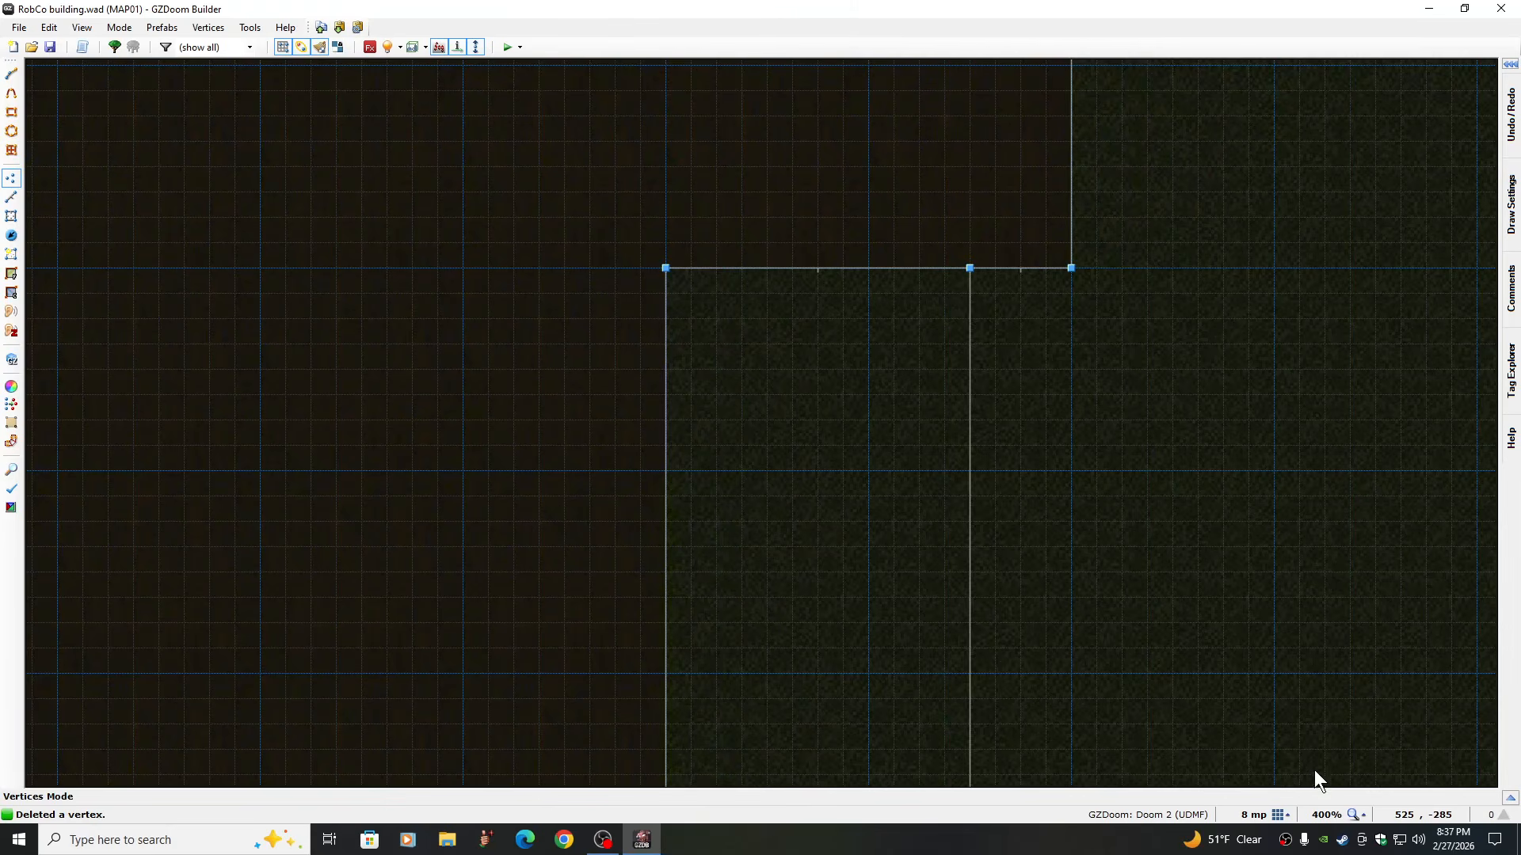
left_click(1356, 815)
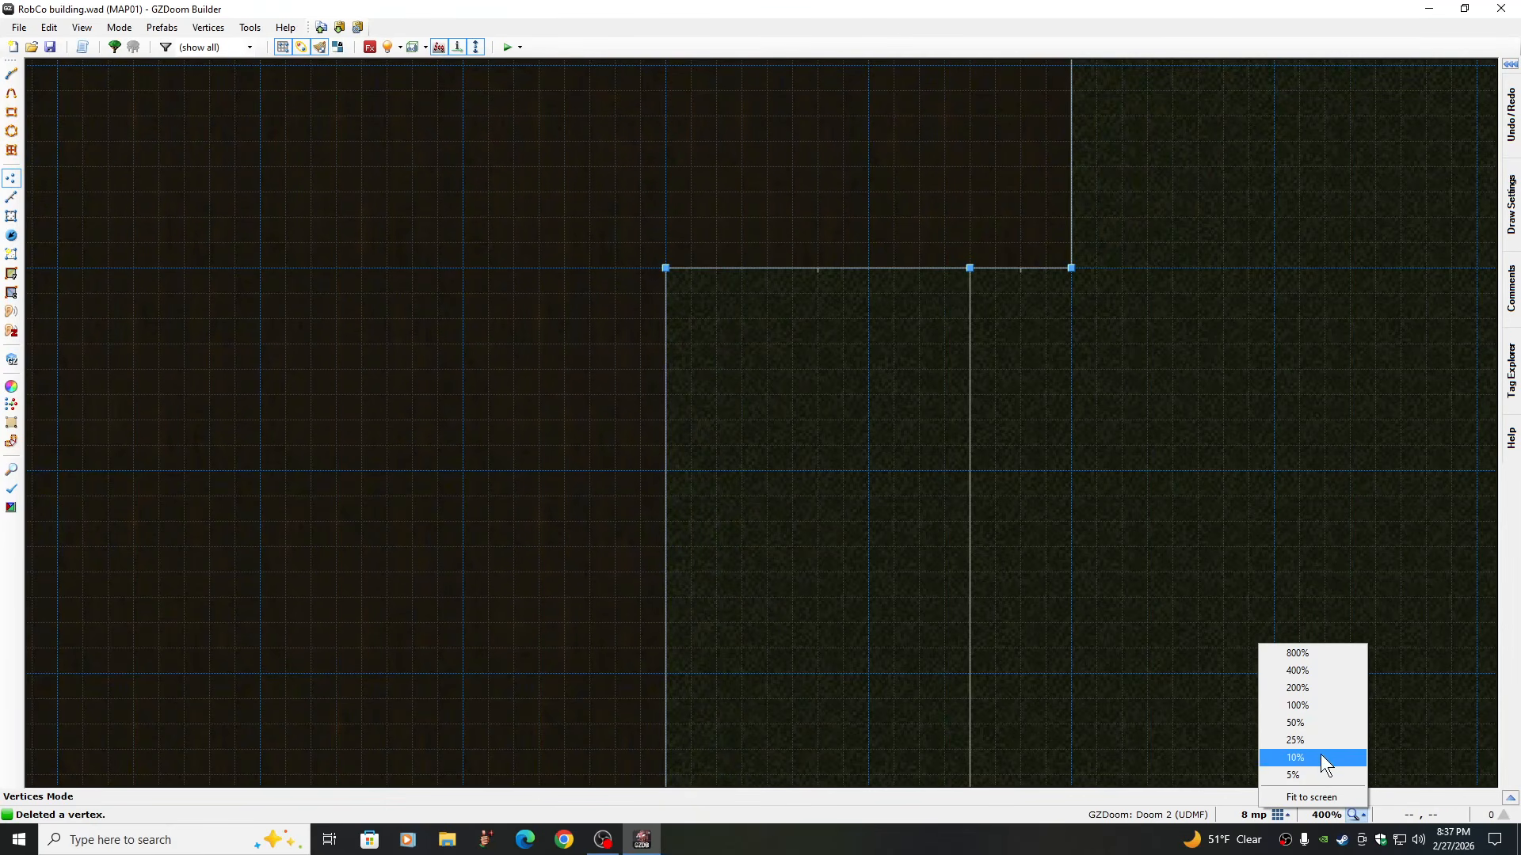
left_click(1301, 706)
key("Down")
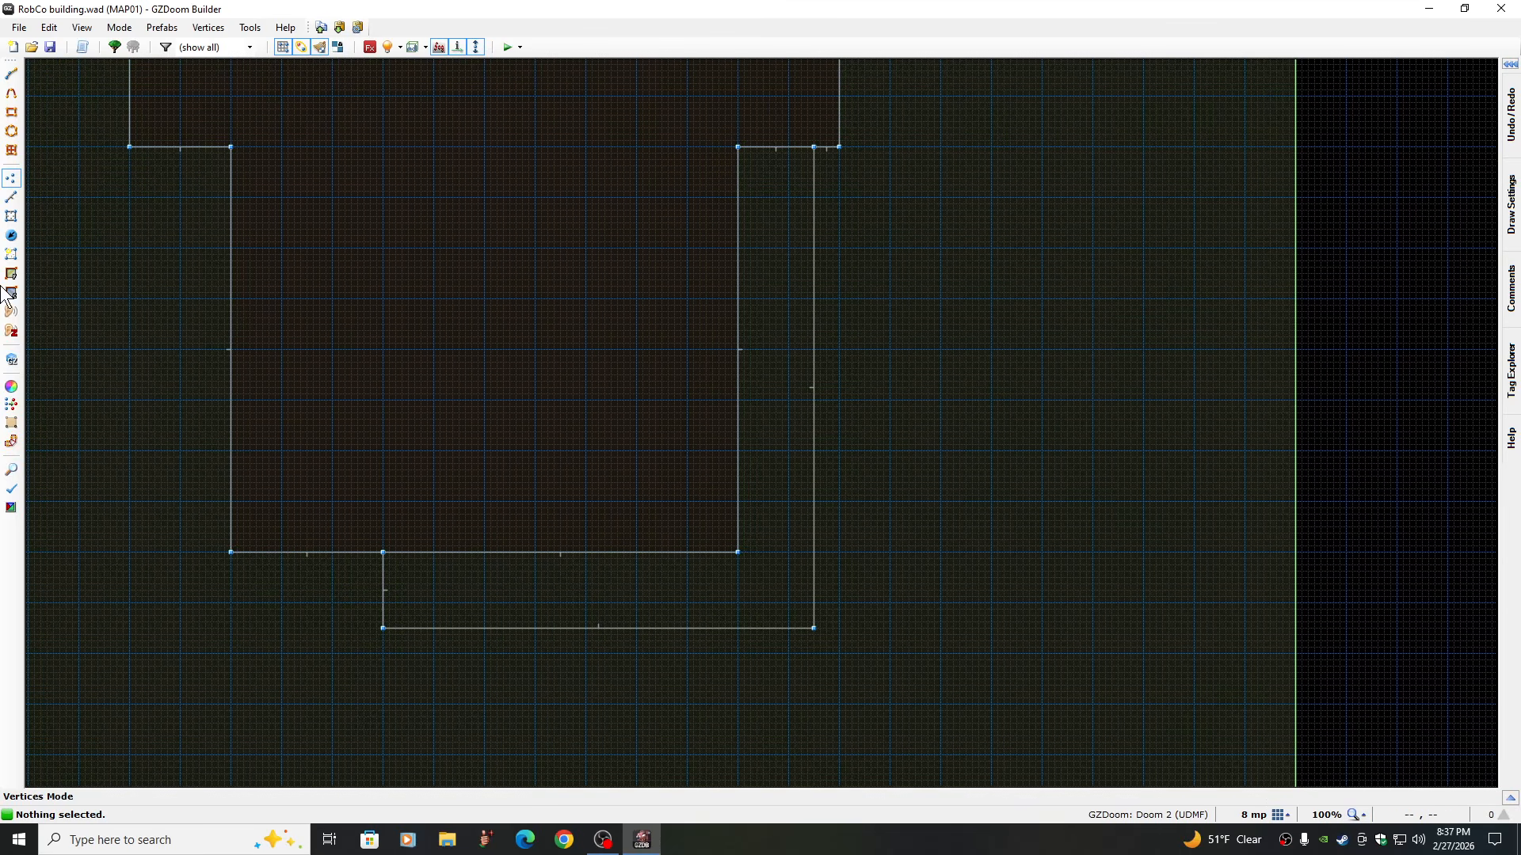
left_click(11, 196)
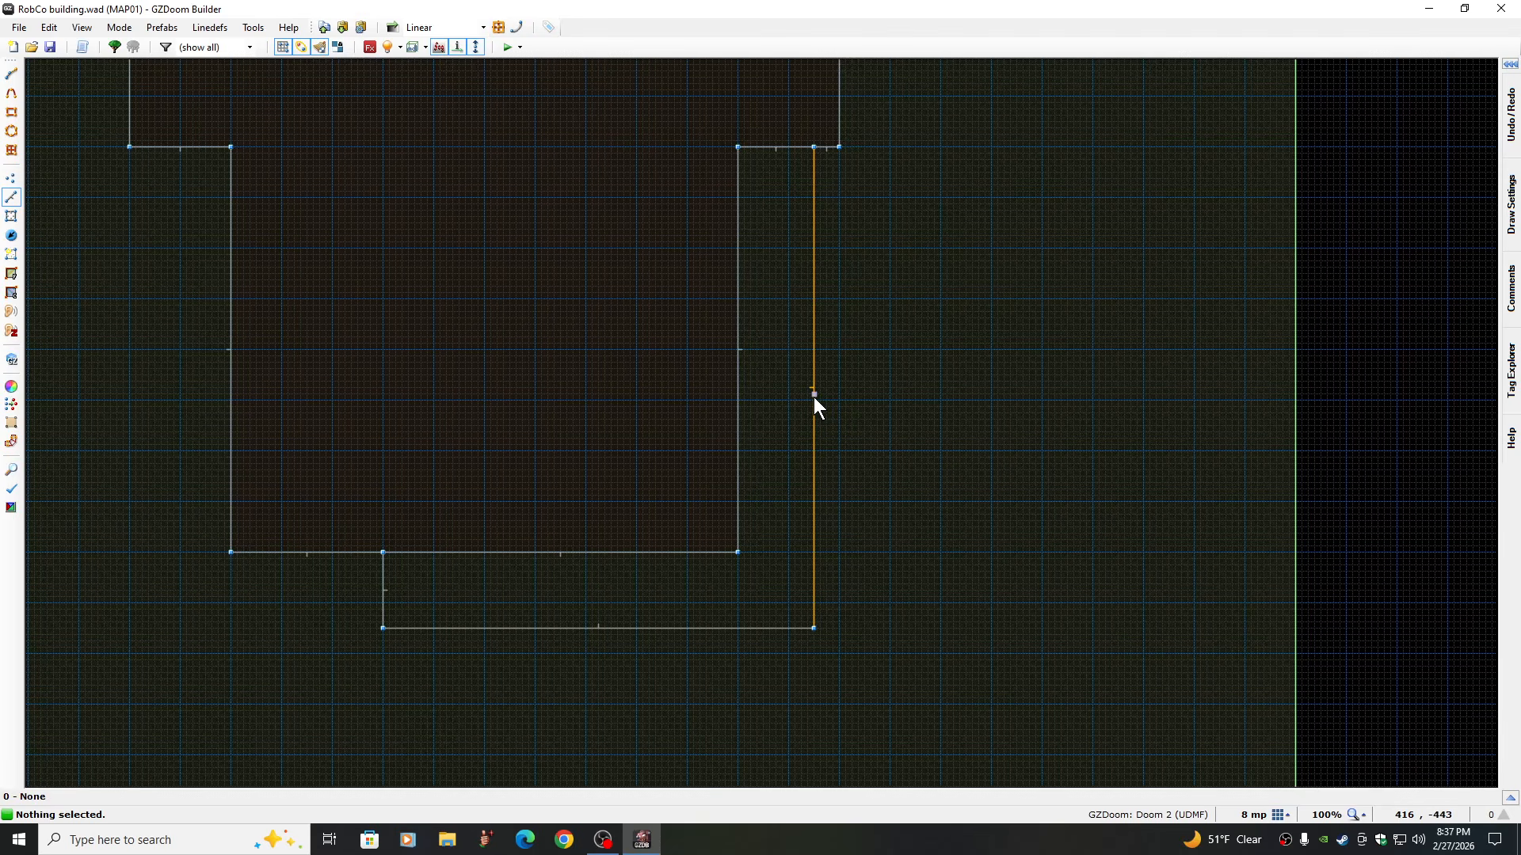
key("f")
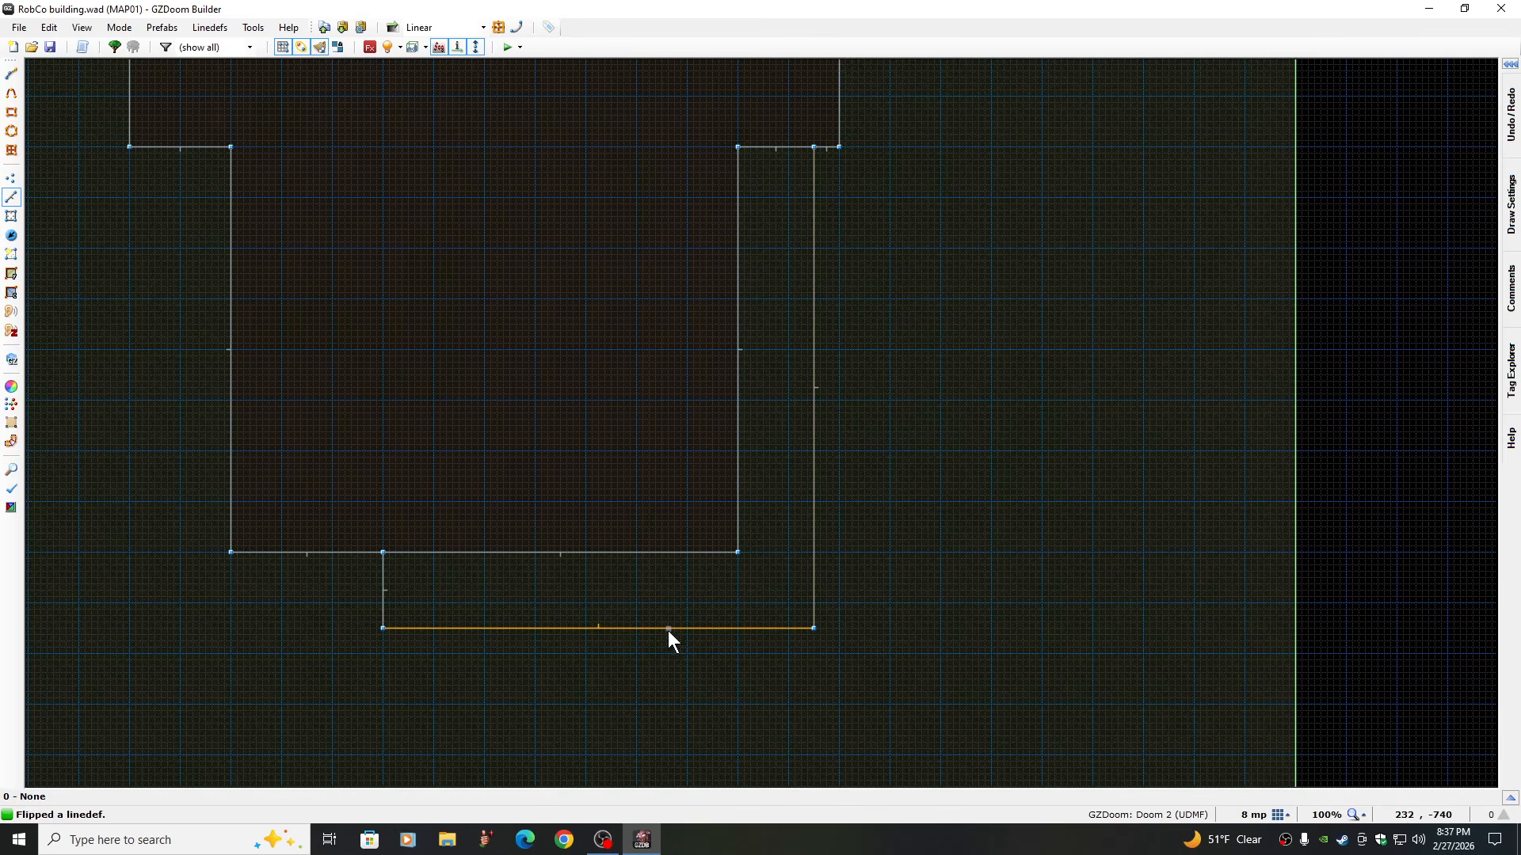
key("f")
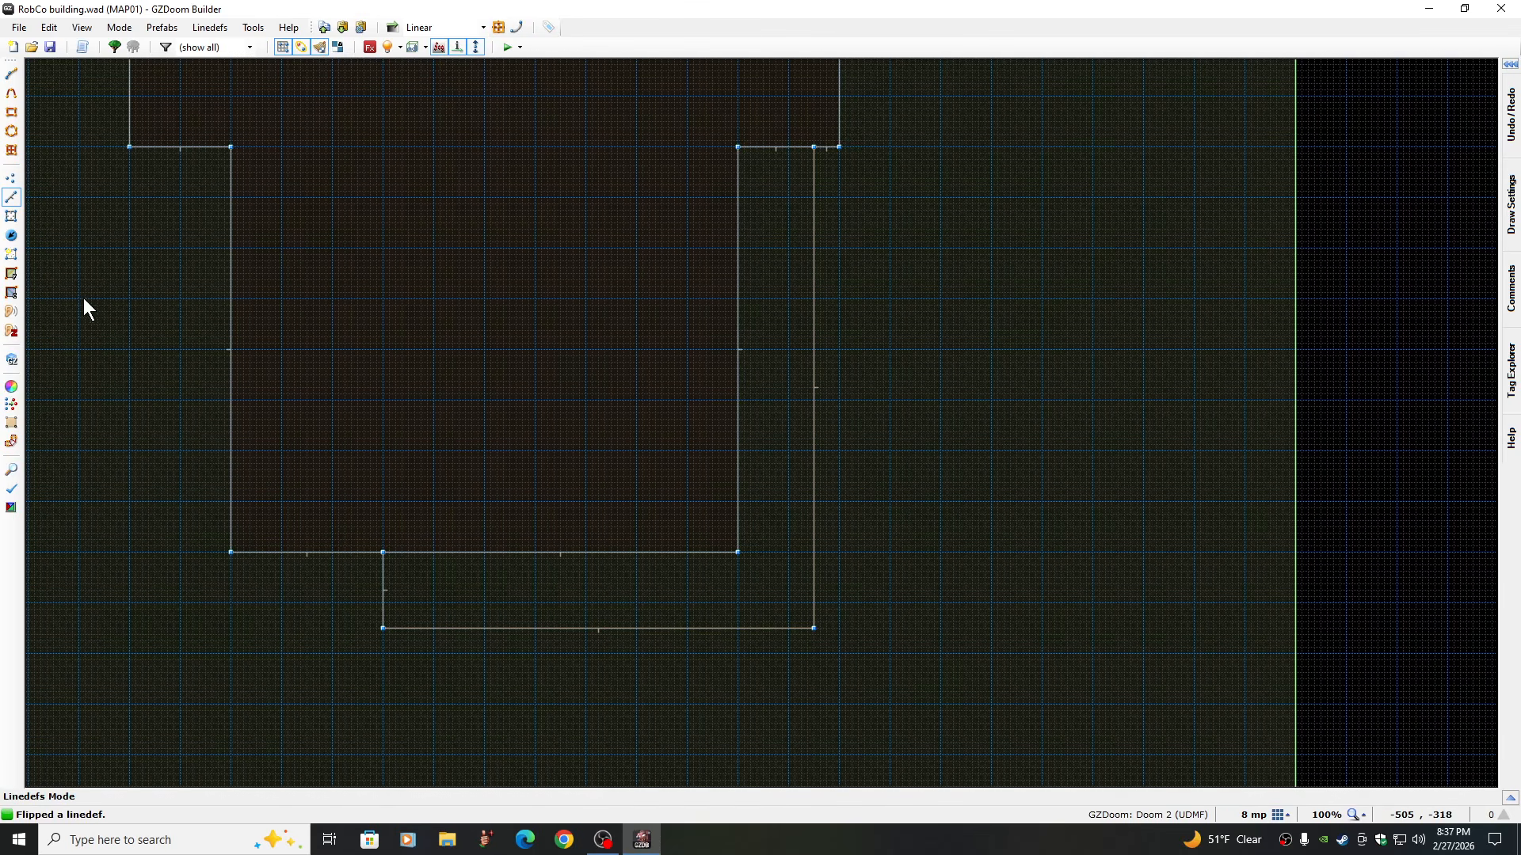
Set the new L-shaped sector's floor texture to CEIL5_2 from the DOOM2.WAD flats
left_click(11, 216)
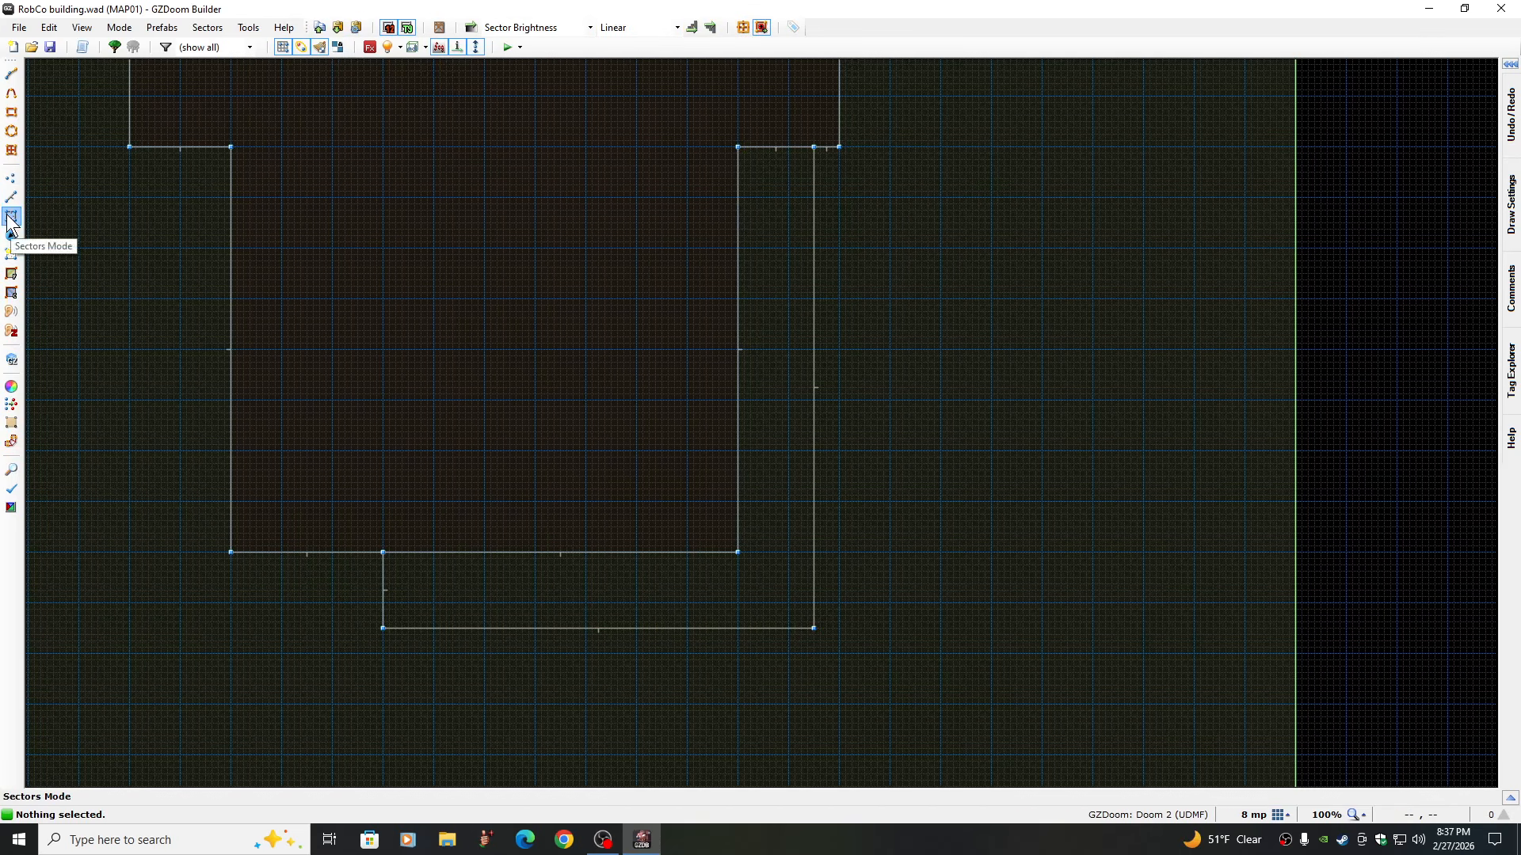
right_click(767, 432)
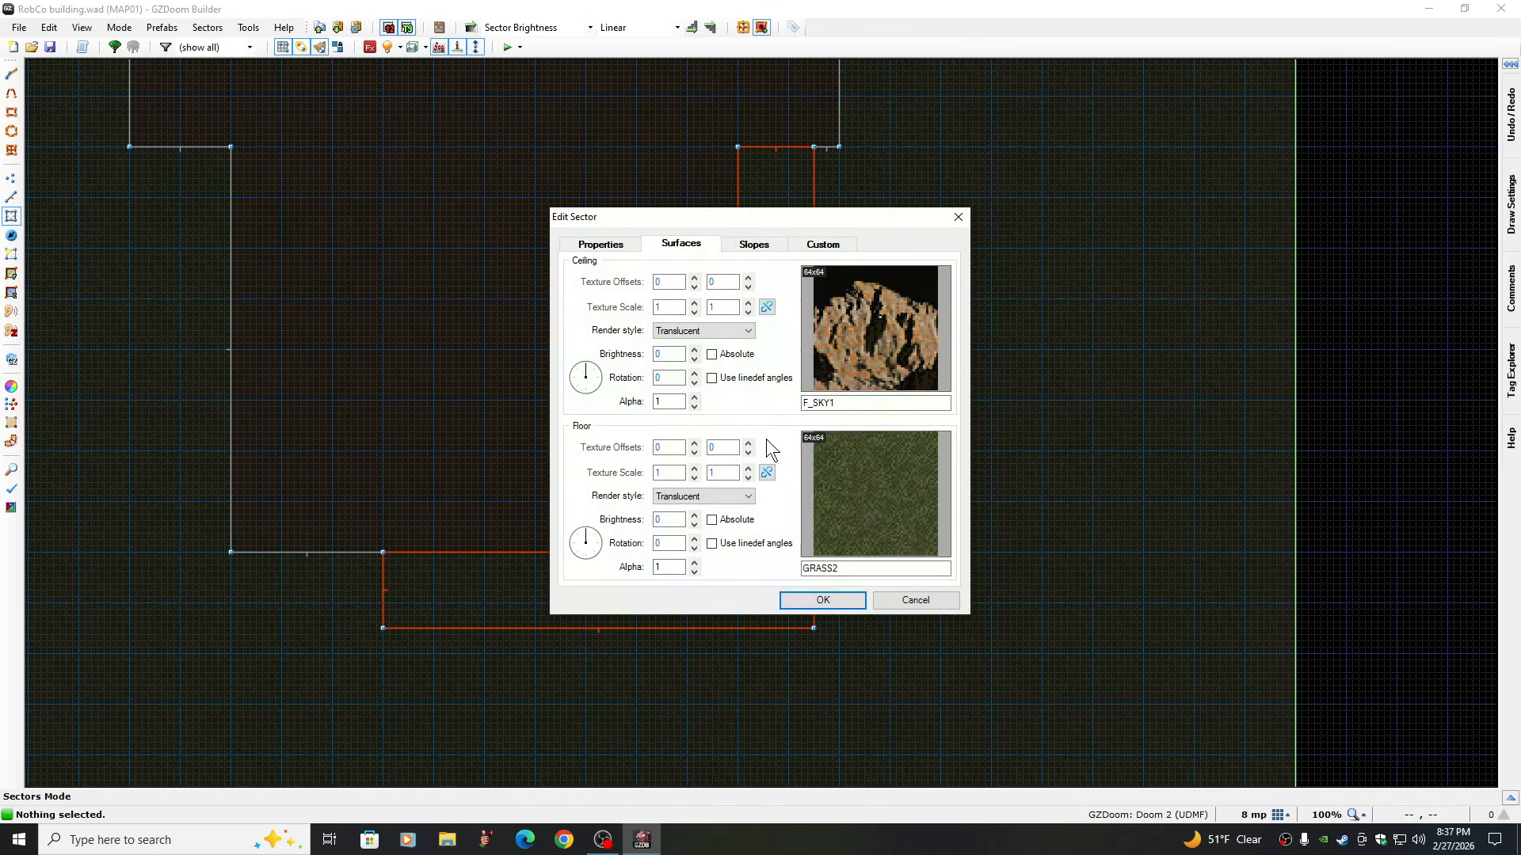
left_click(875, 491)
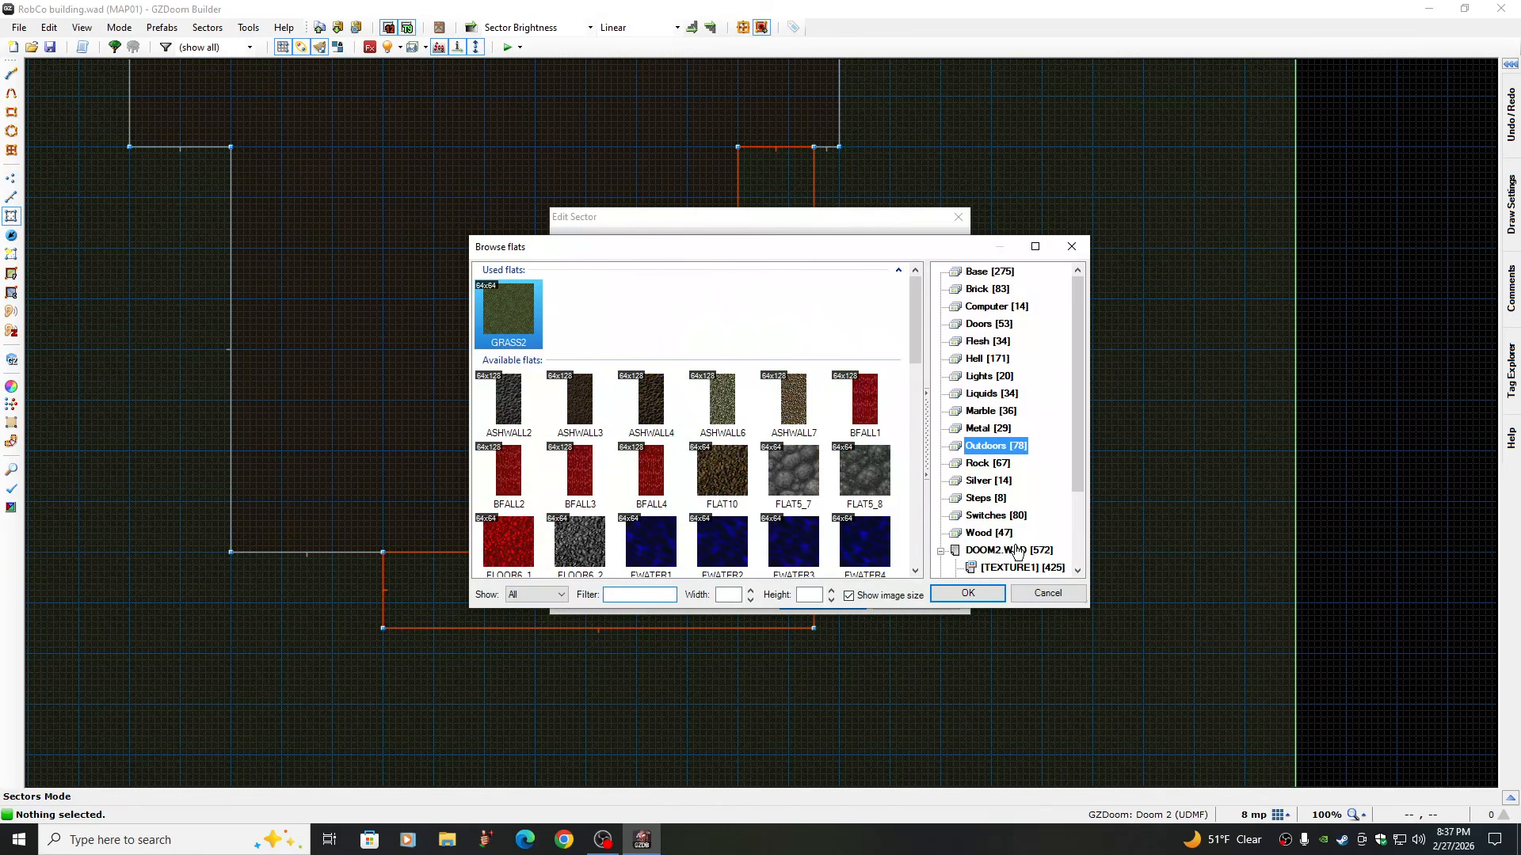
scroll(1076, 548, "down", 2)
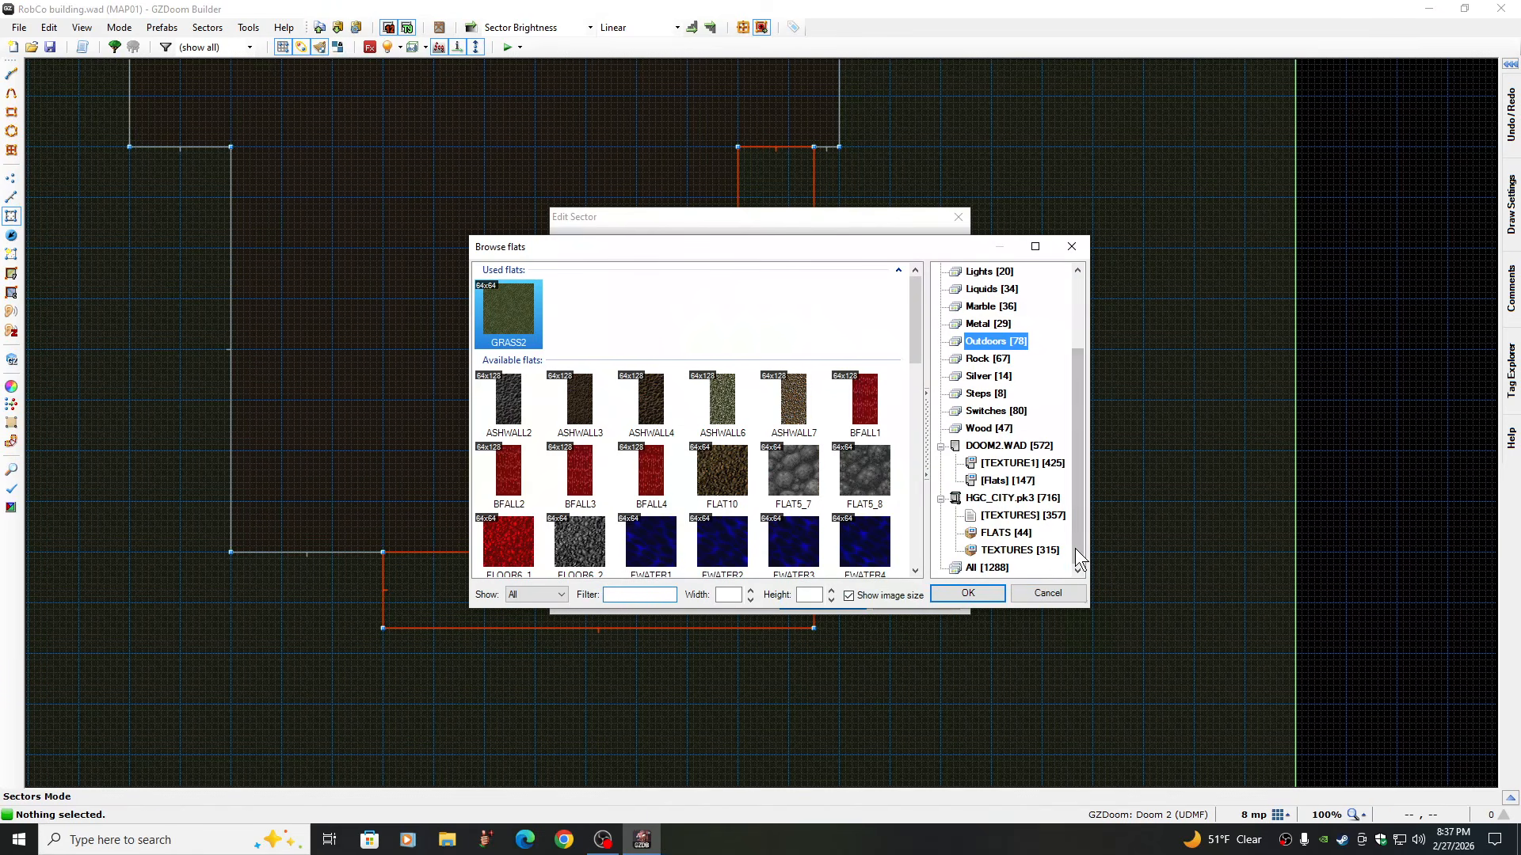
left_click(997, 480)
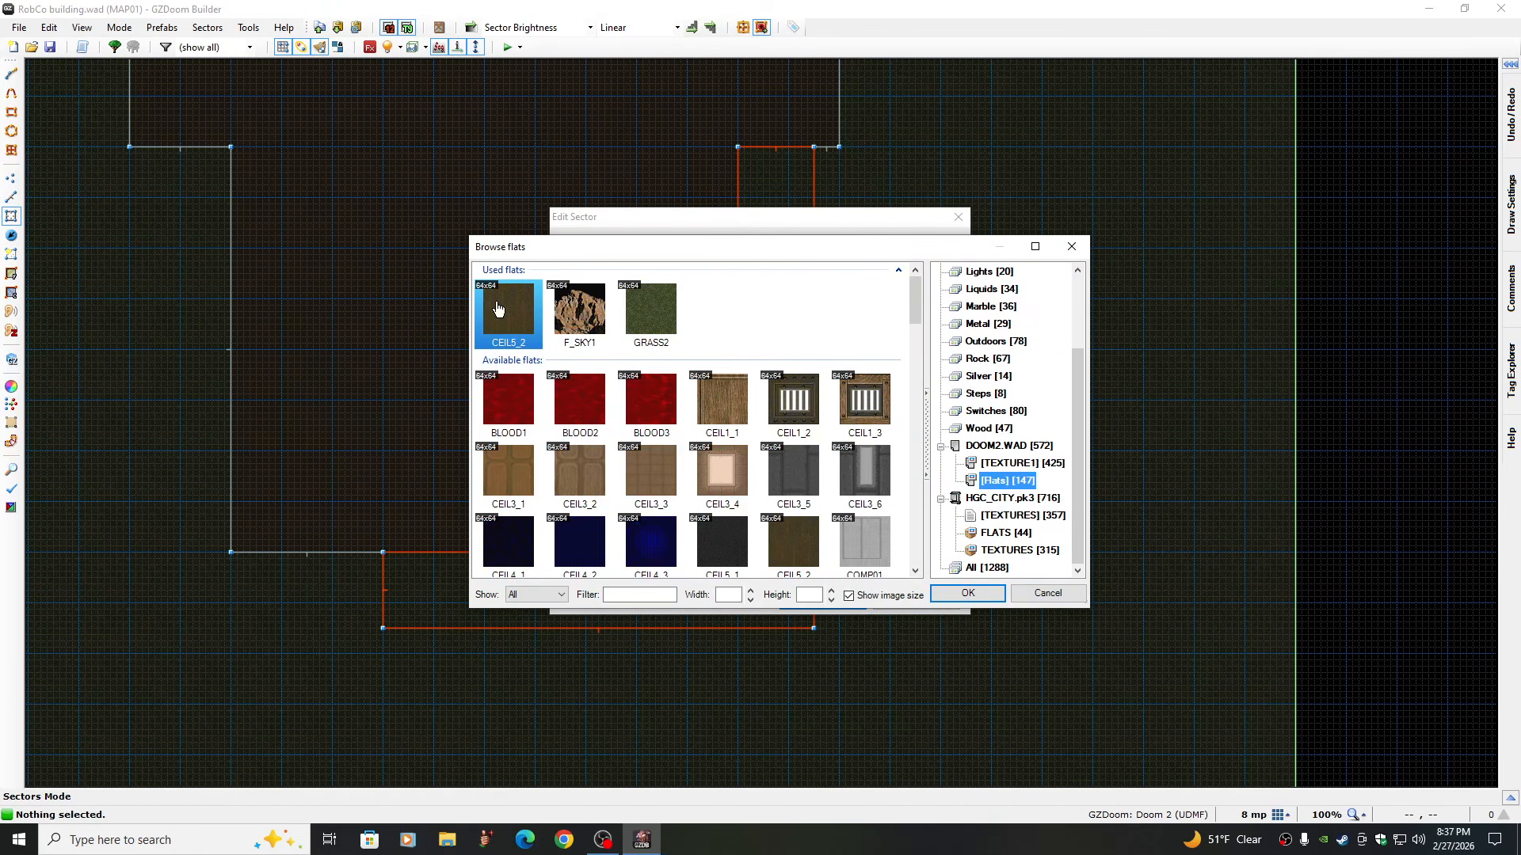
left_click(976, 600)
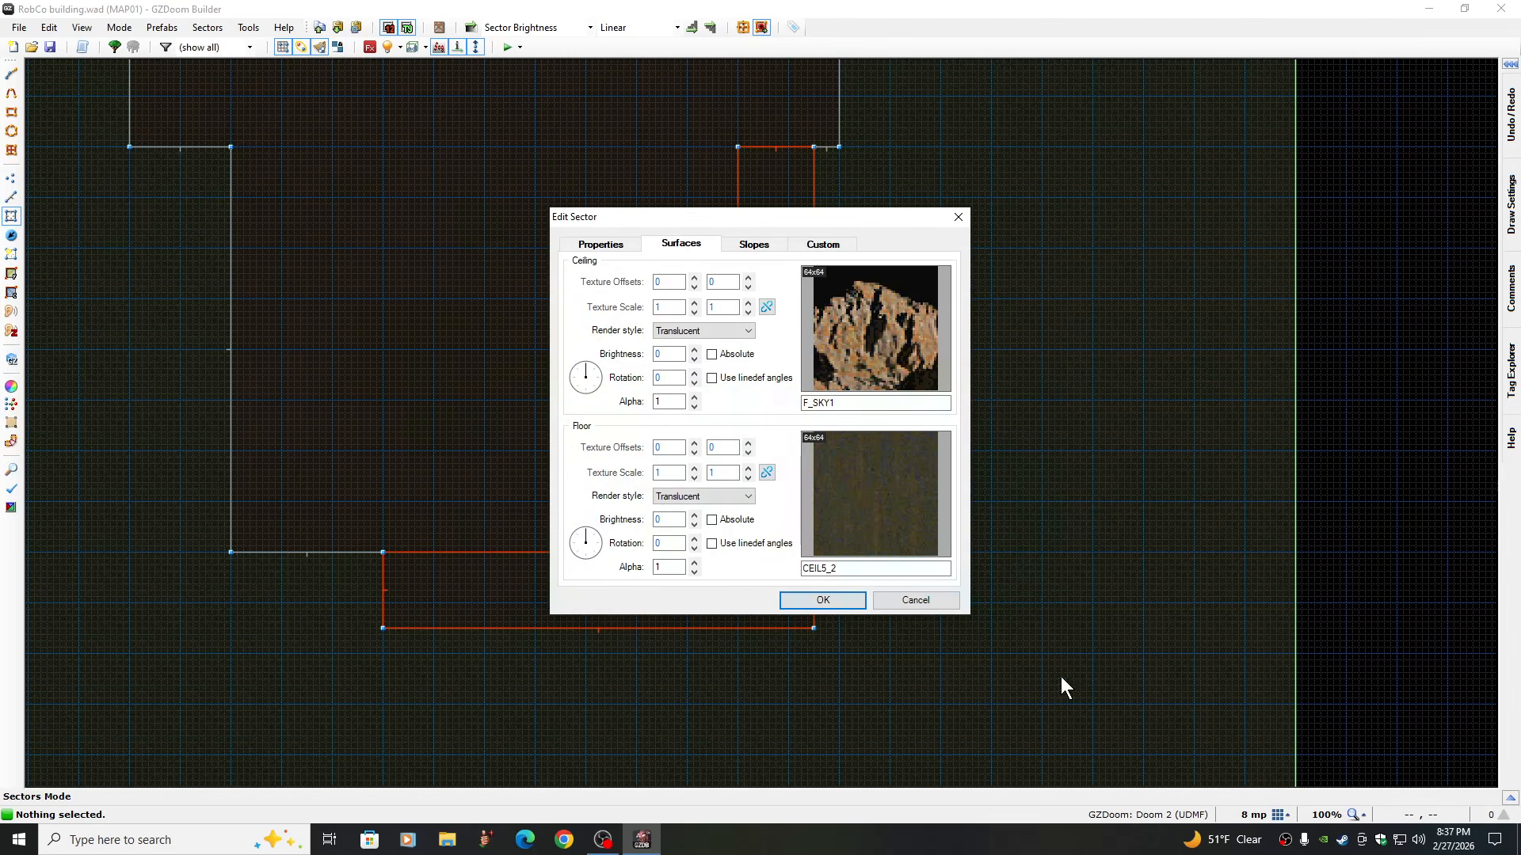
Change the L-shaped sector's floor height and apply the sector edits
left_click(599, 246)
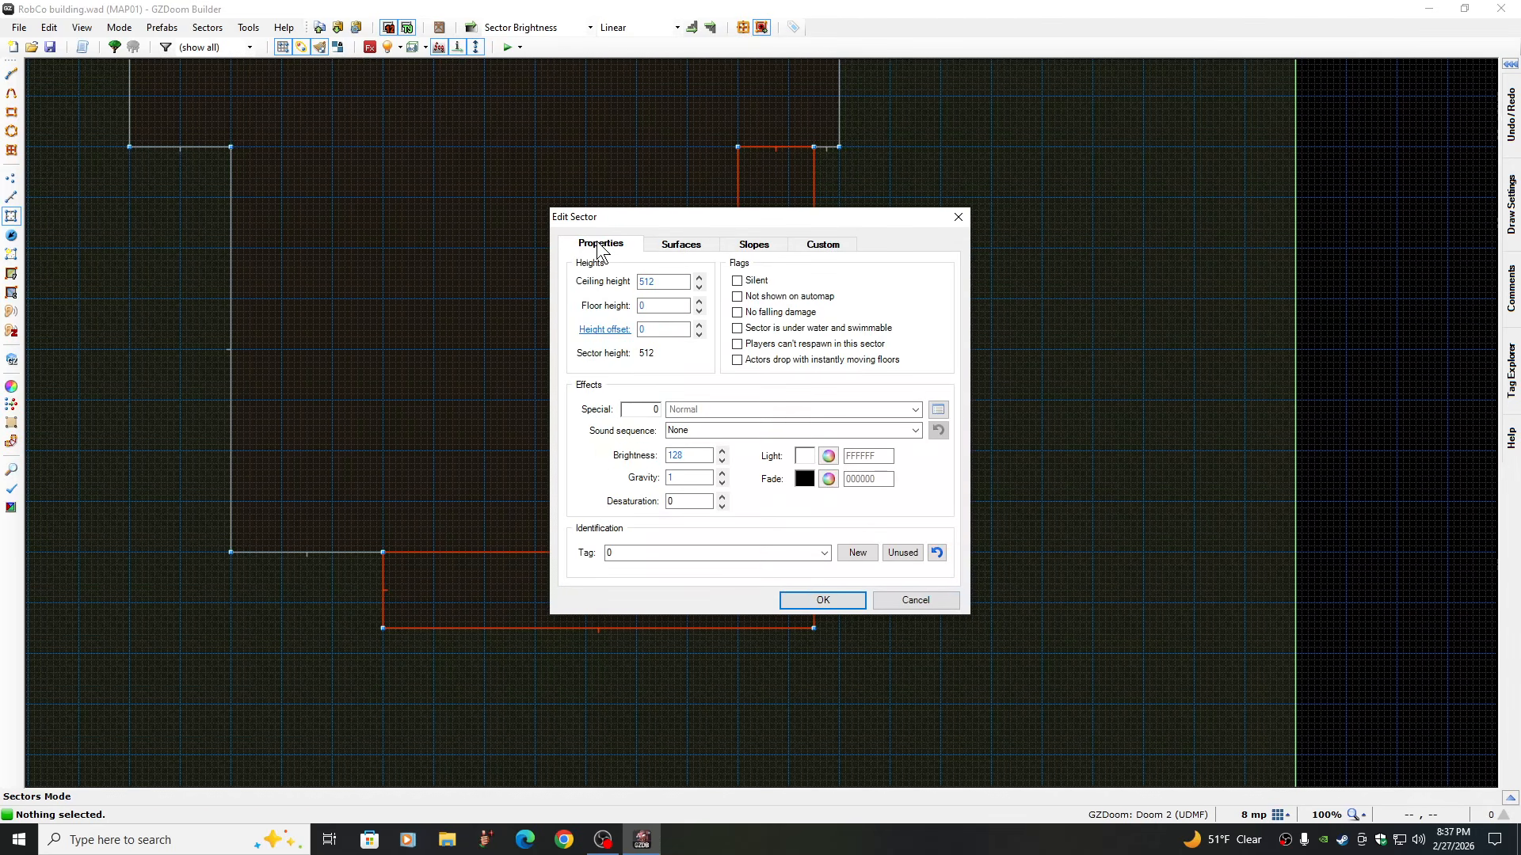
left_click(673, 305)
left_click(804, 599)
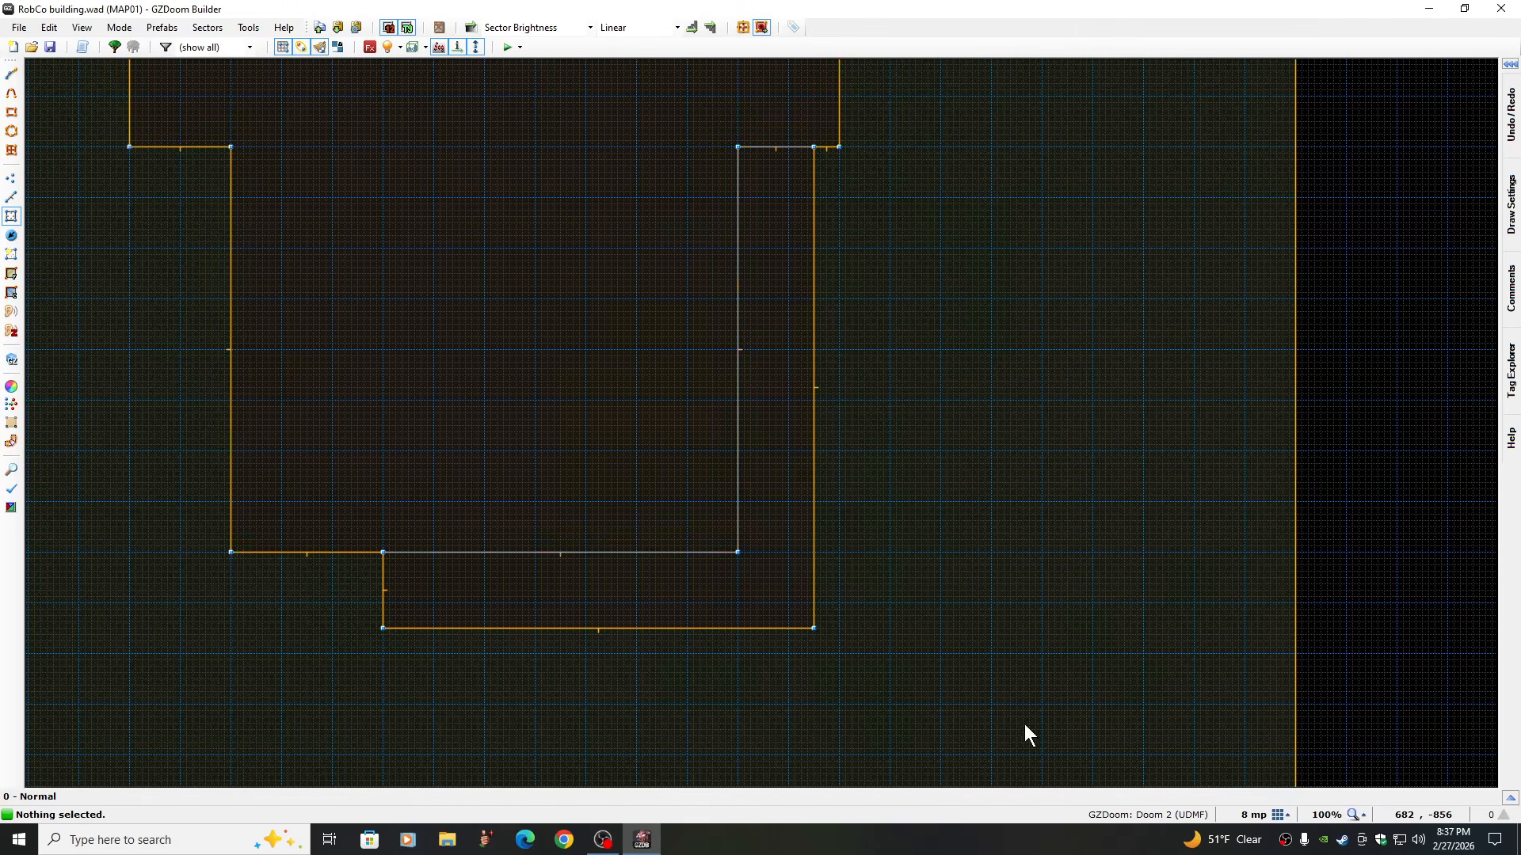
Flip the L-shaped sector's short west linedef so its front side faces outward
left_click(11, 236)
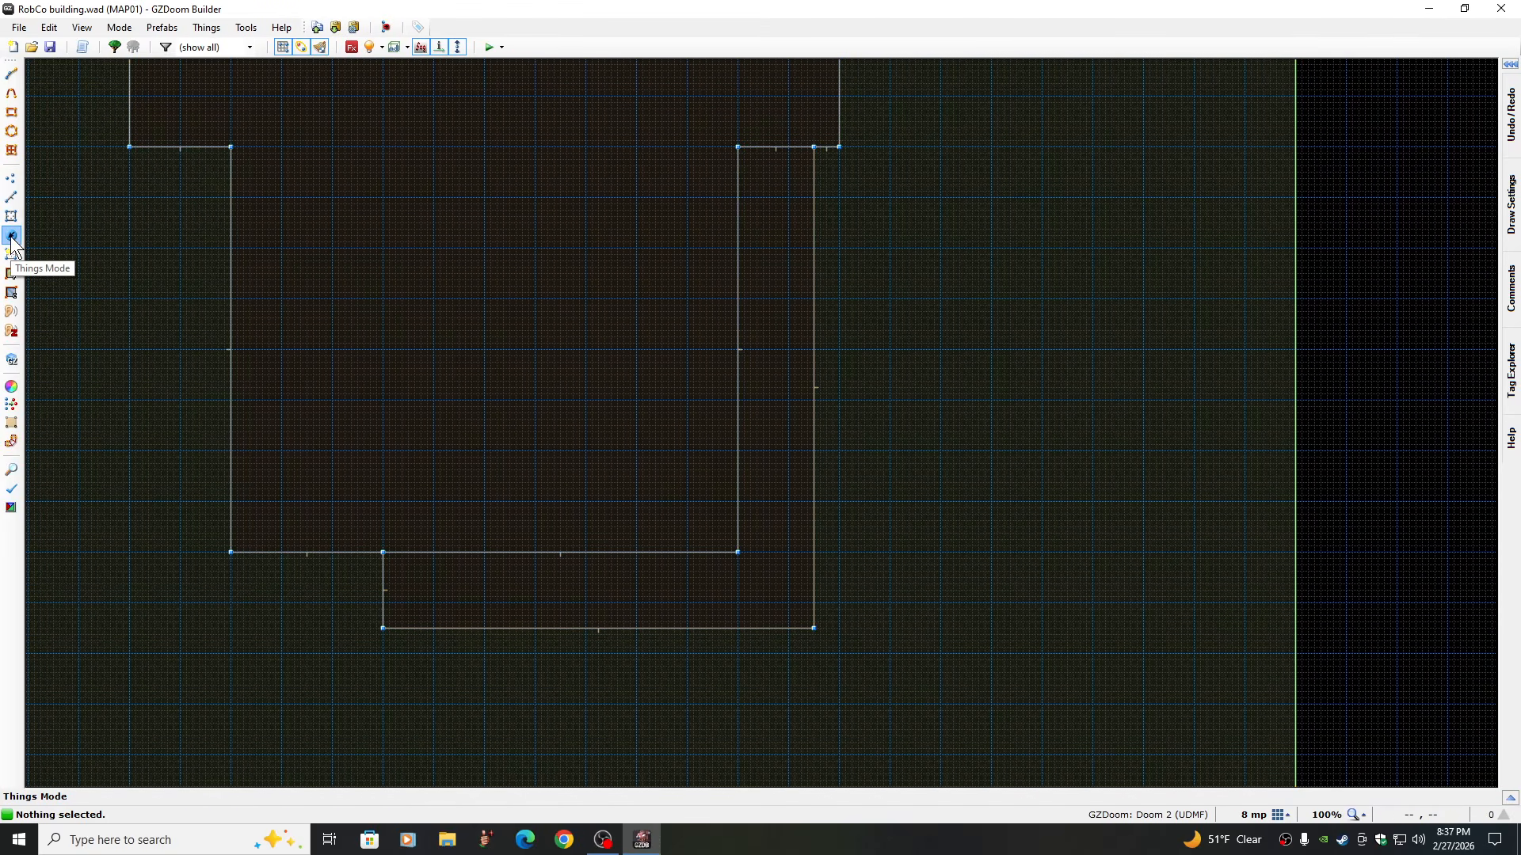
left_click(11, 198)
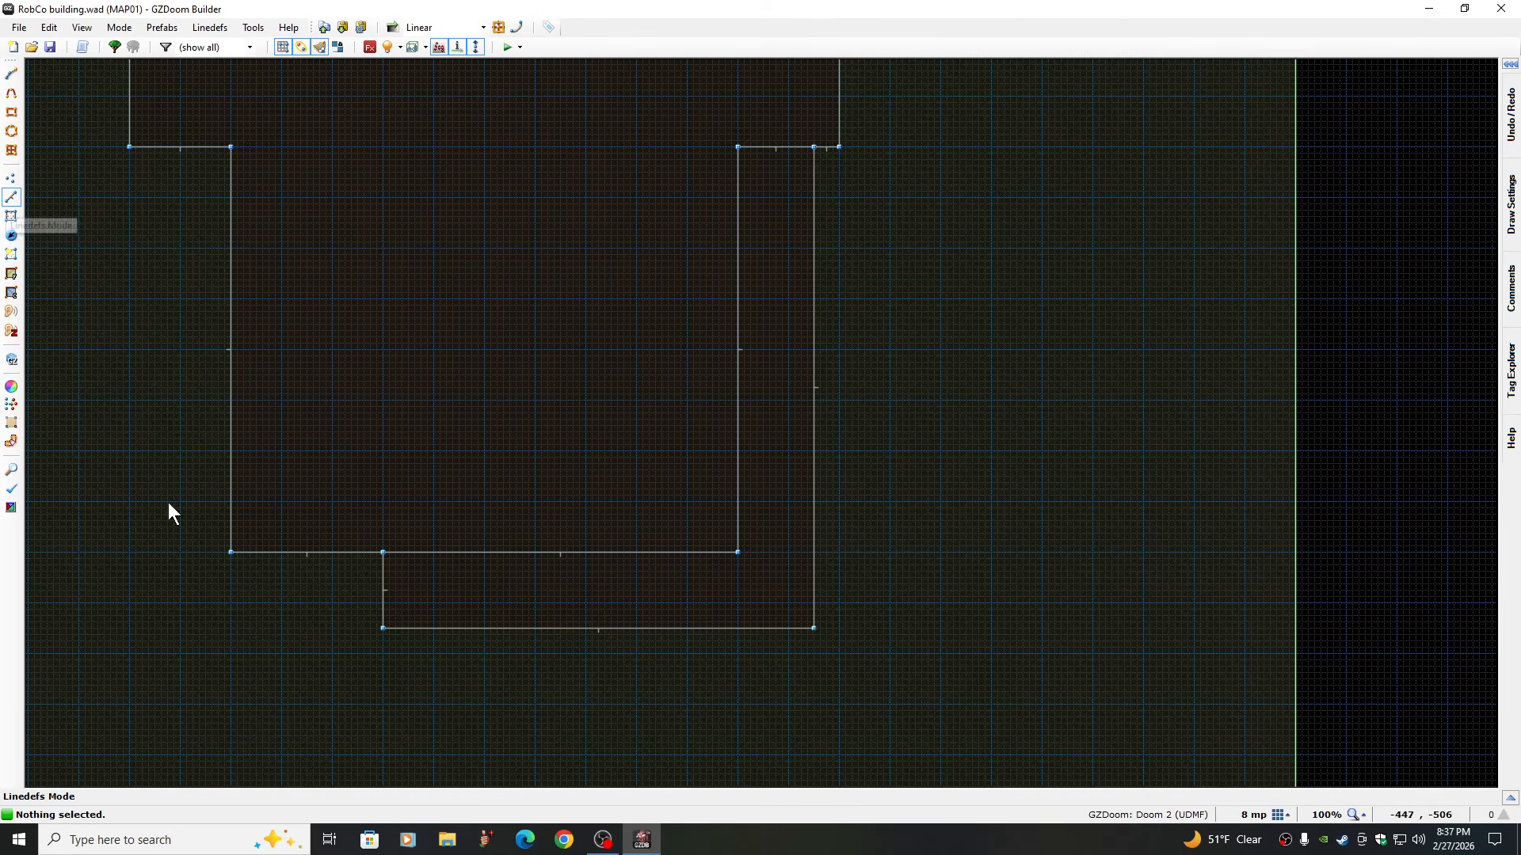
key("f")
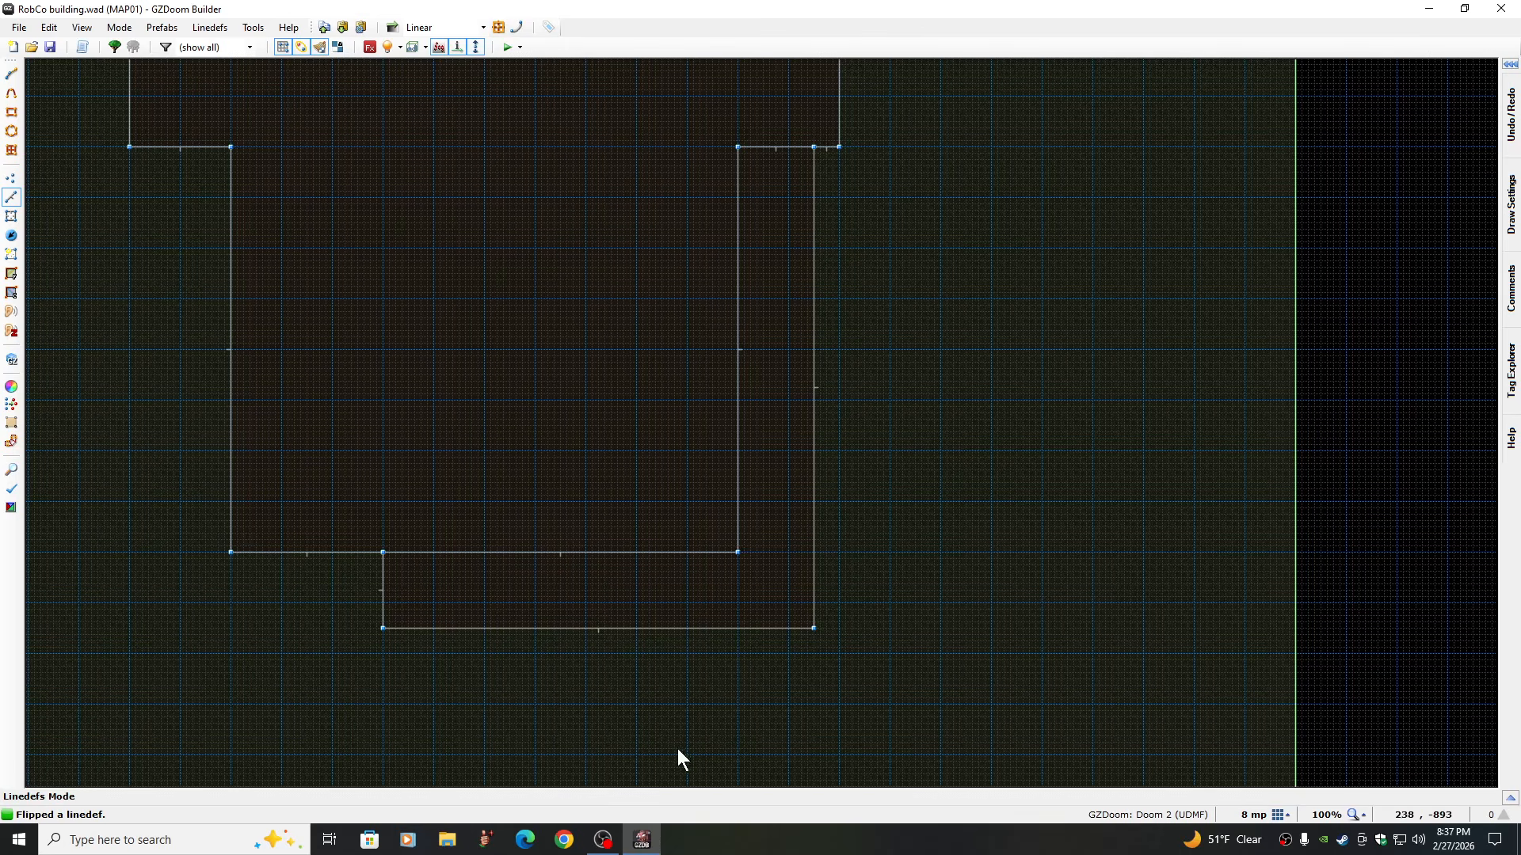
Set the lower front texture of the L-shaped section's three outer linedefs to BRICK-33 from the HGC_CITY.pk3 textures
left_click(381, 587)
left_click(630, 627)
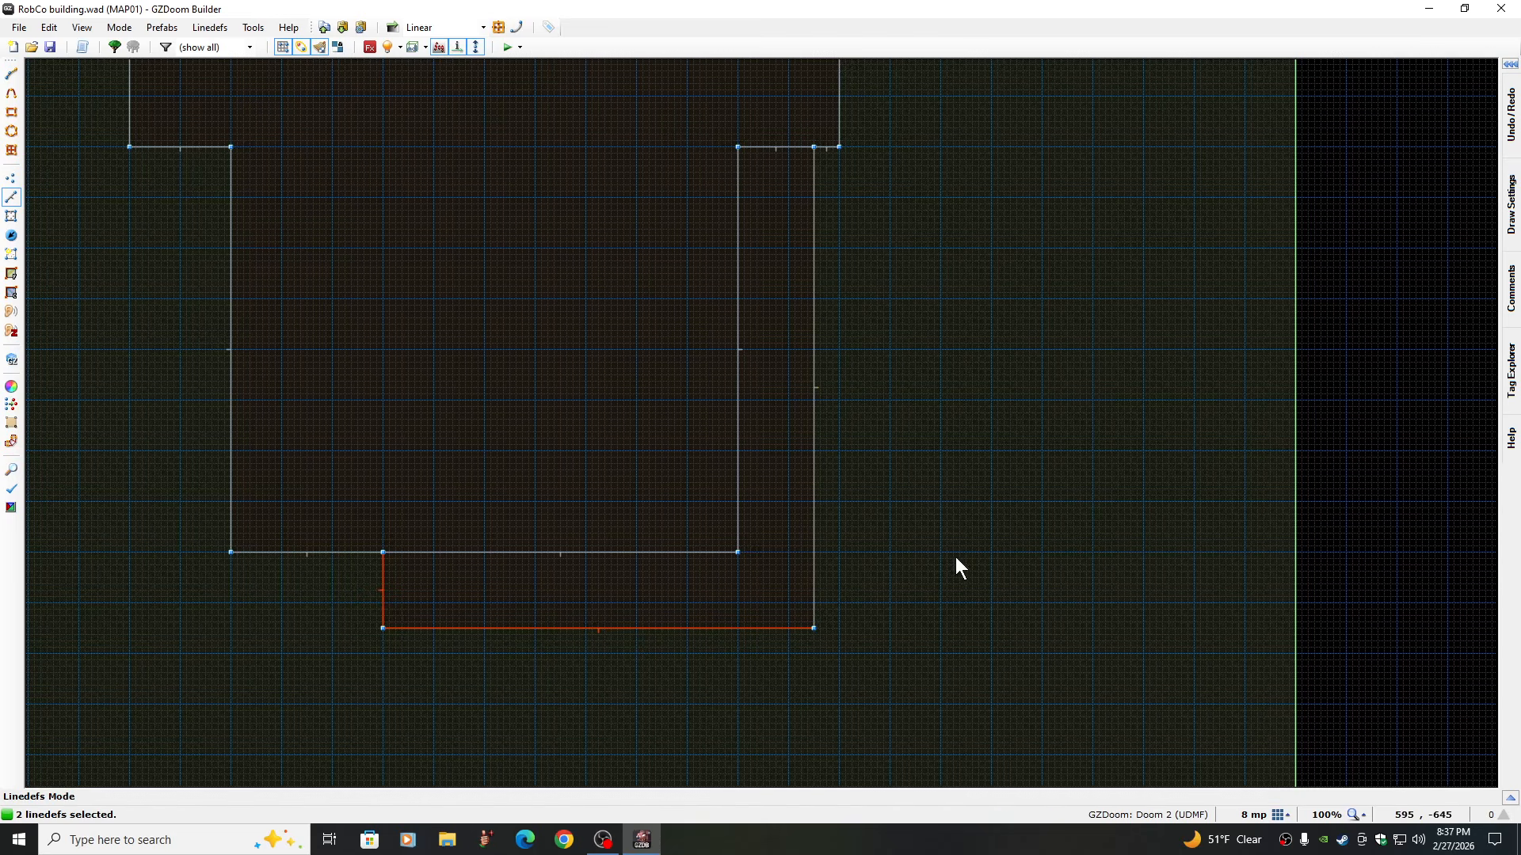
right_click(815, 406)
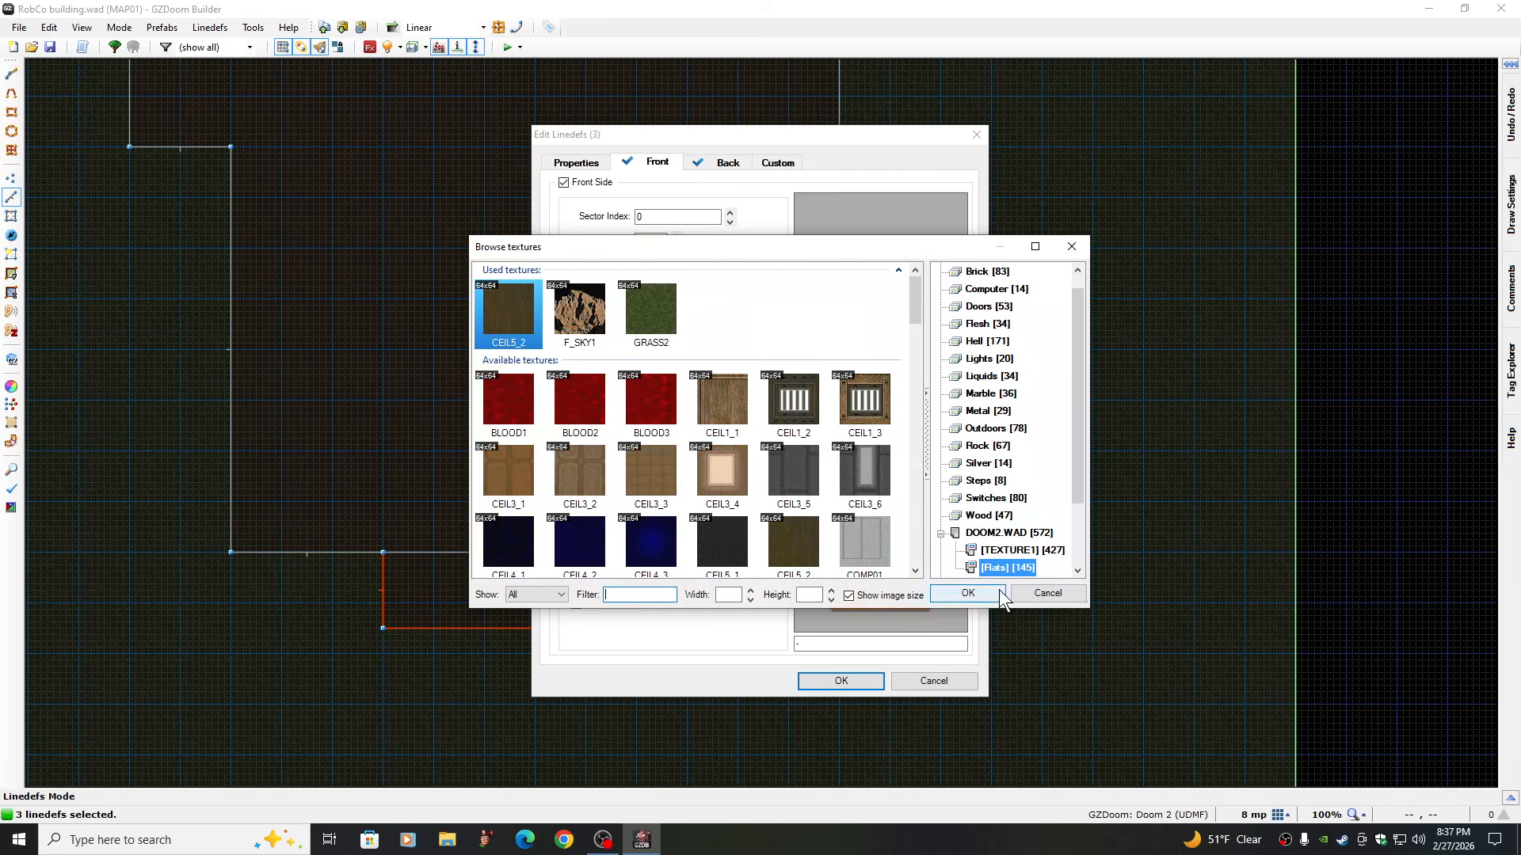
left_click(1075, 552)
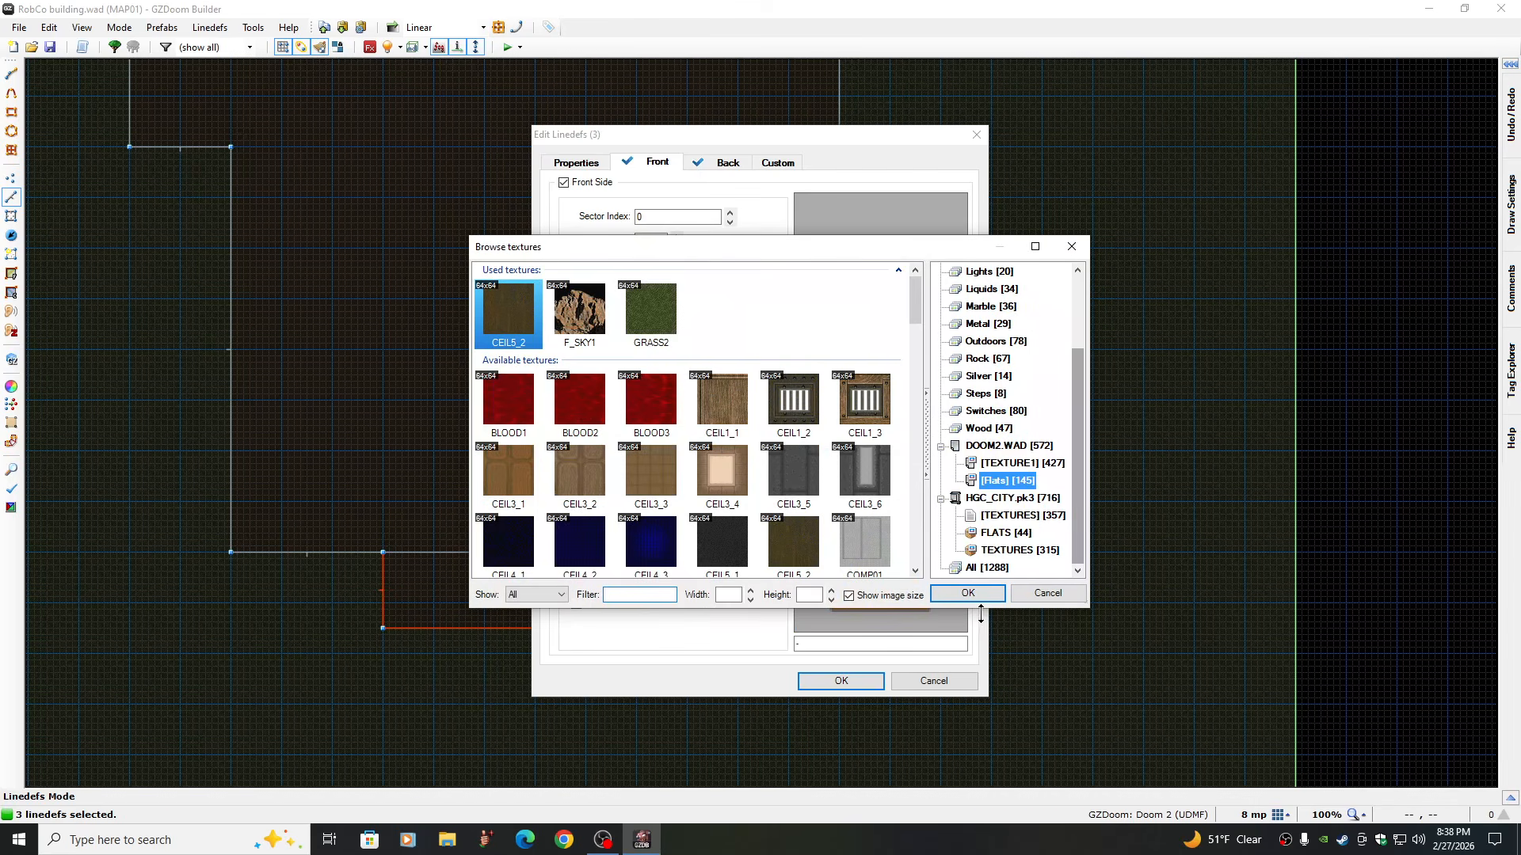
left_click(1007, 551)
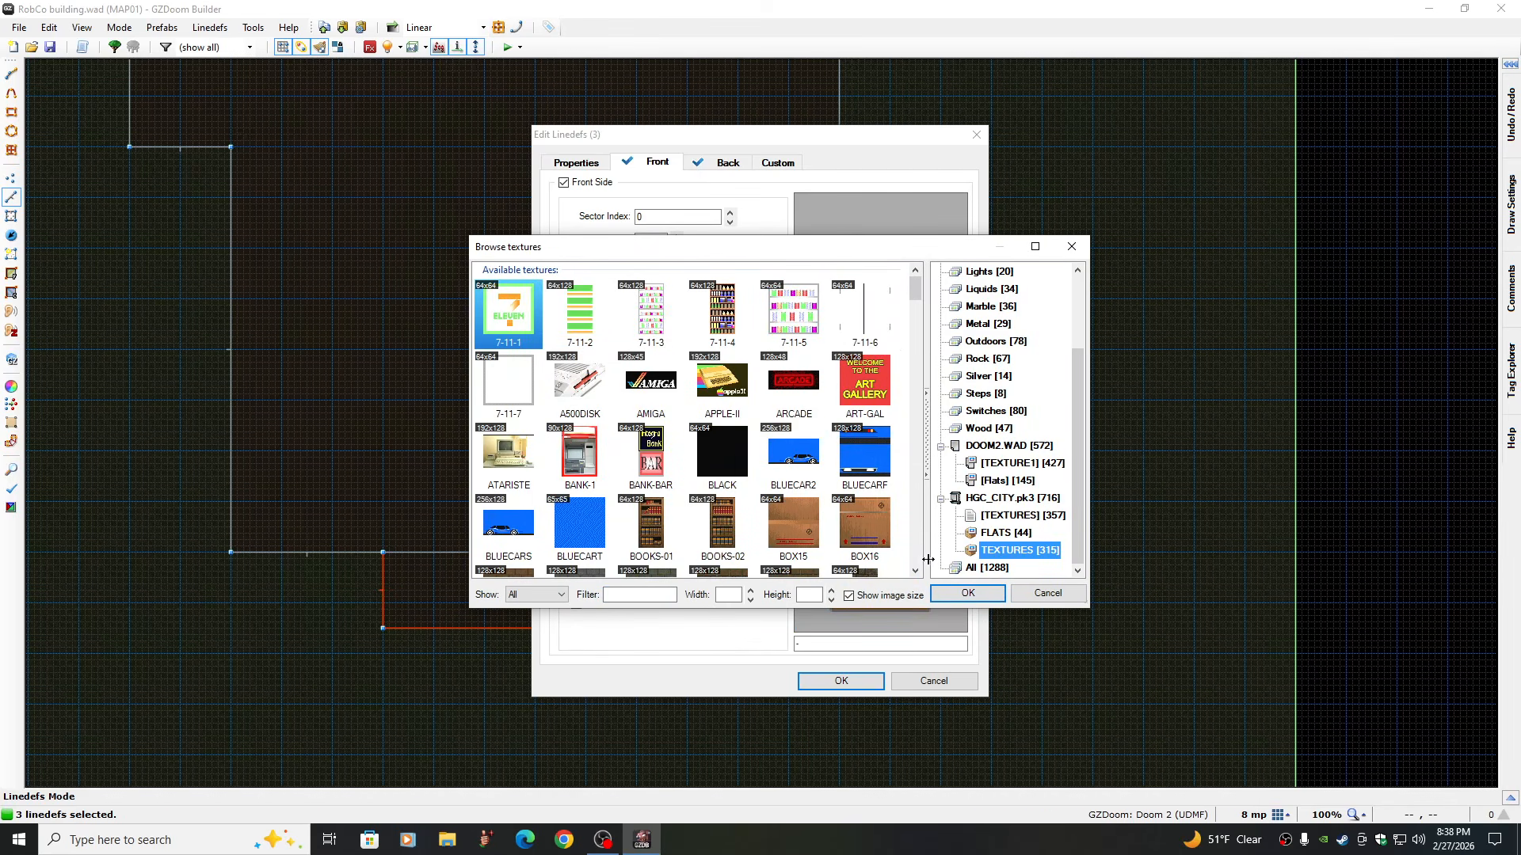
scroll(916, 545, "down", 3)
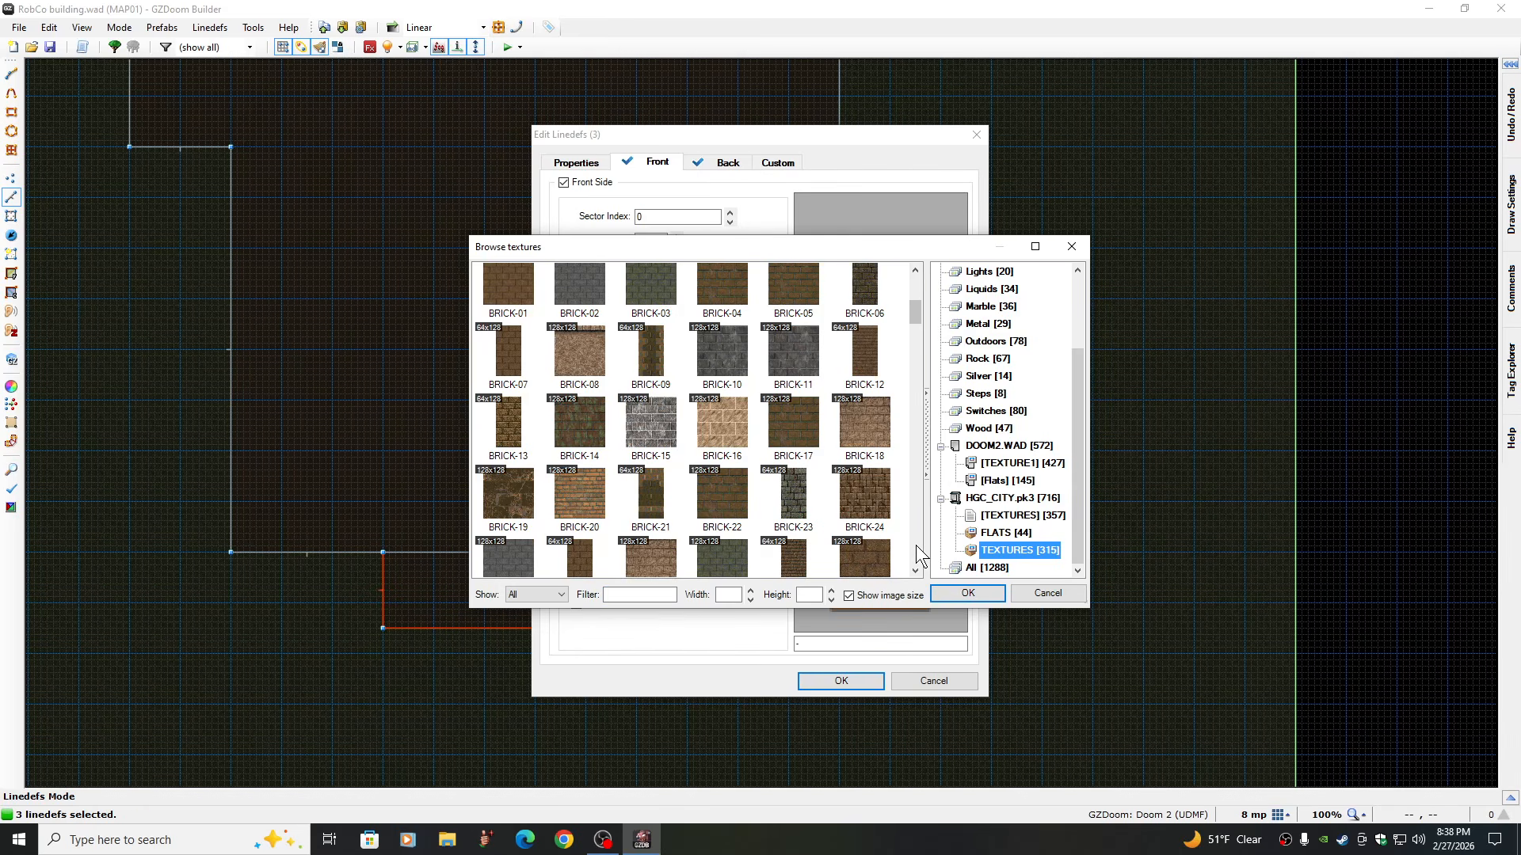
scroll(915, 545, "down", 3)
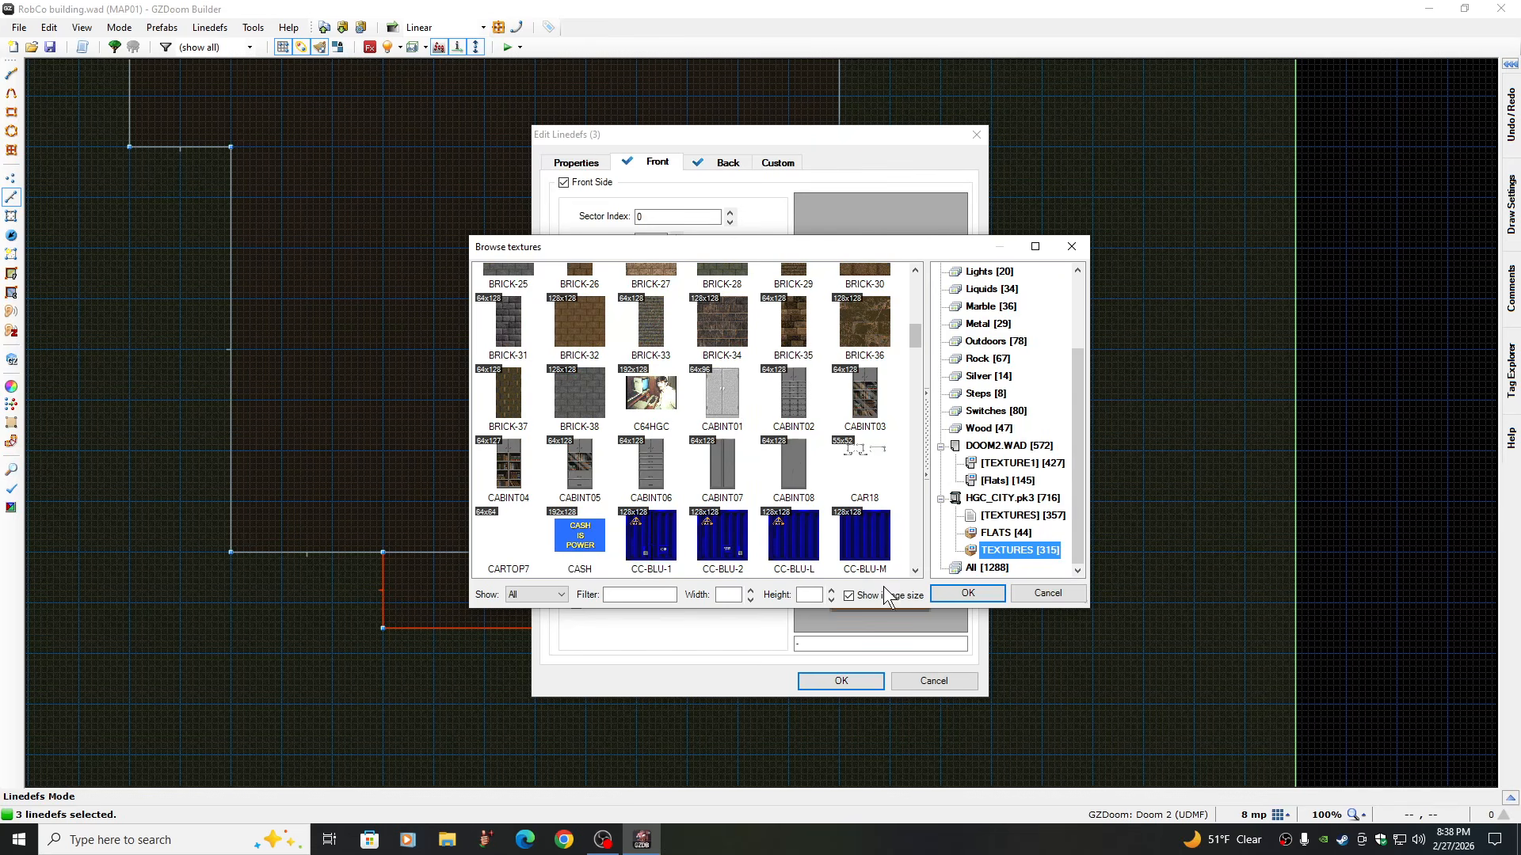
left_click(648, 321)
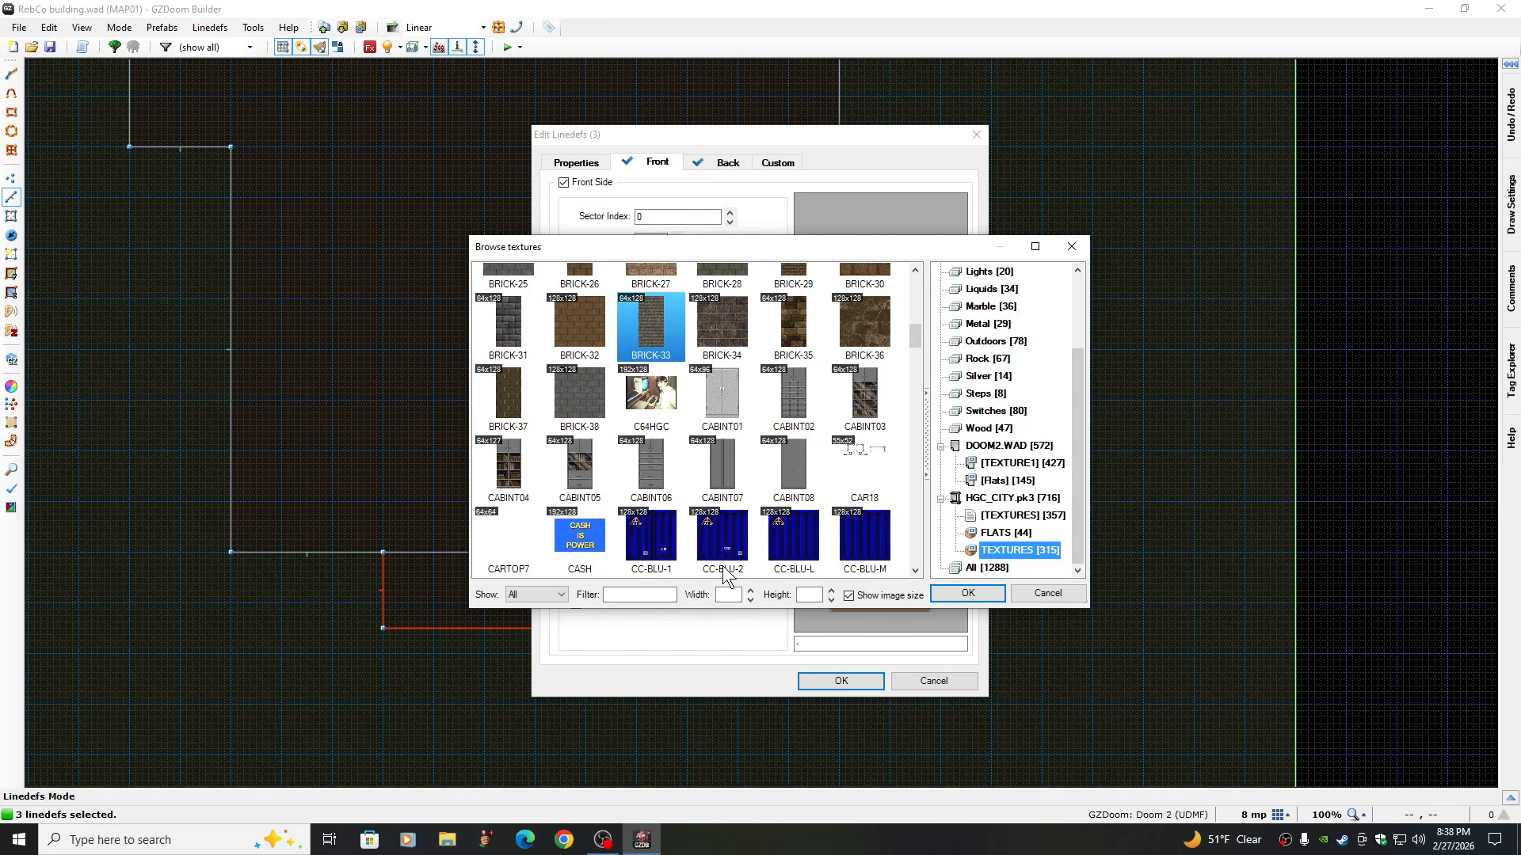
left_click(979, 597)
left_click(834, 685)
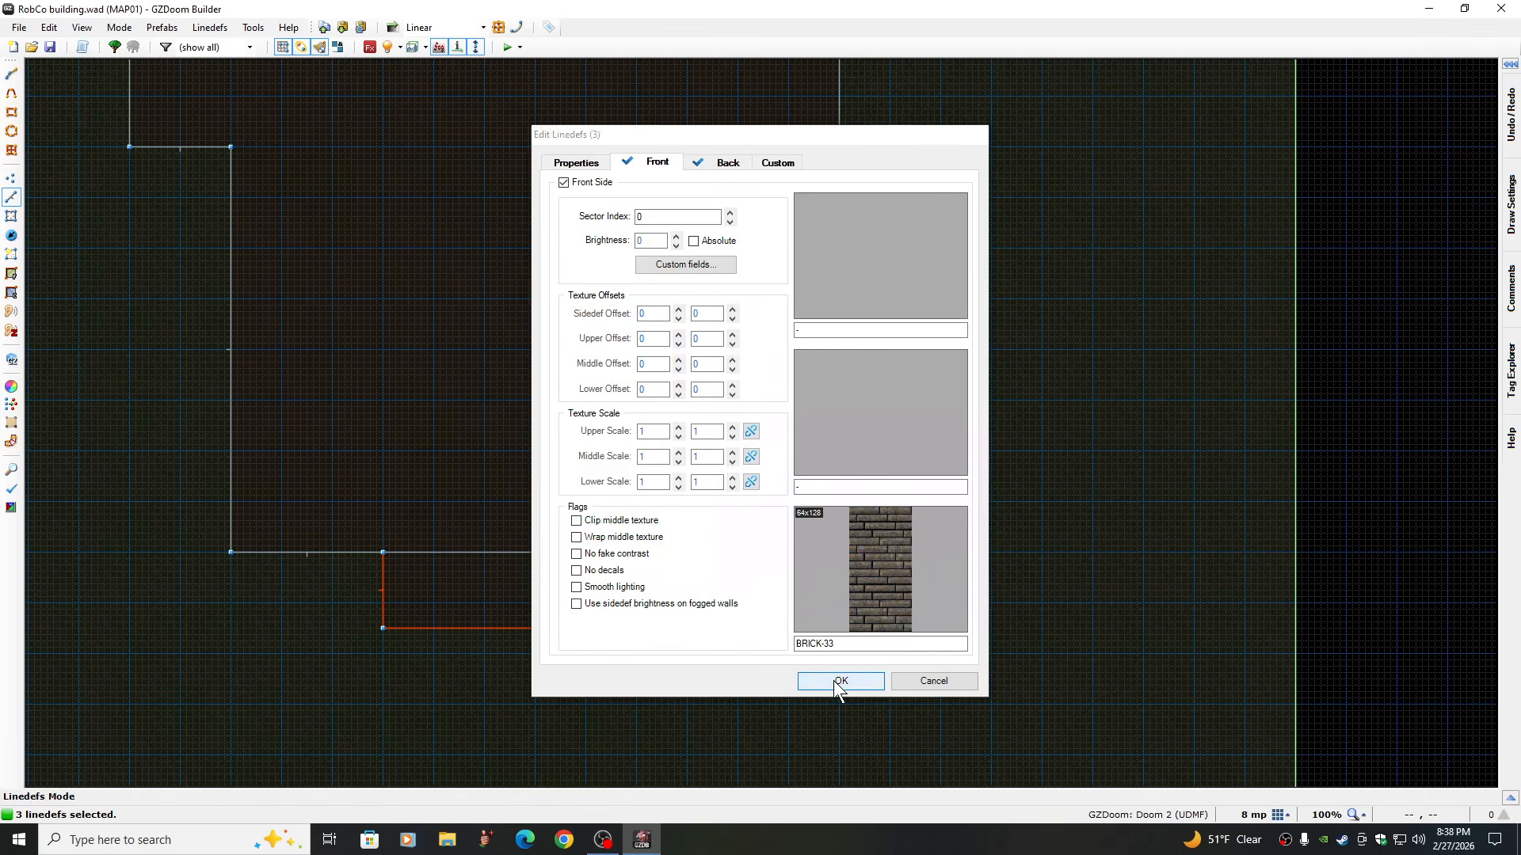
left_click(1125, 653)
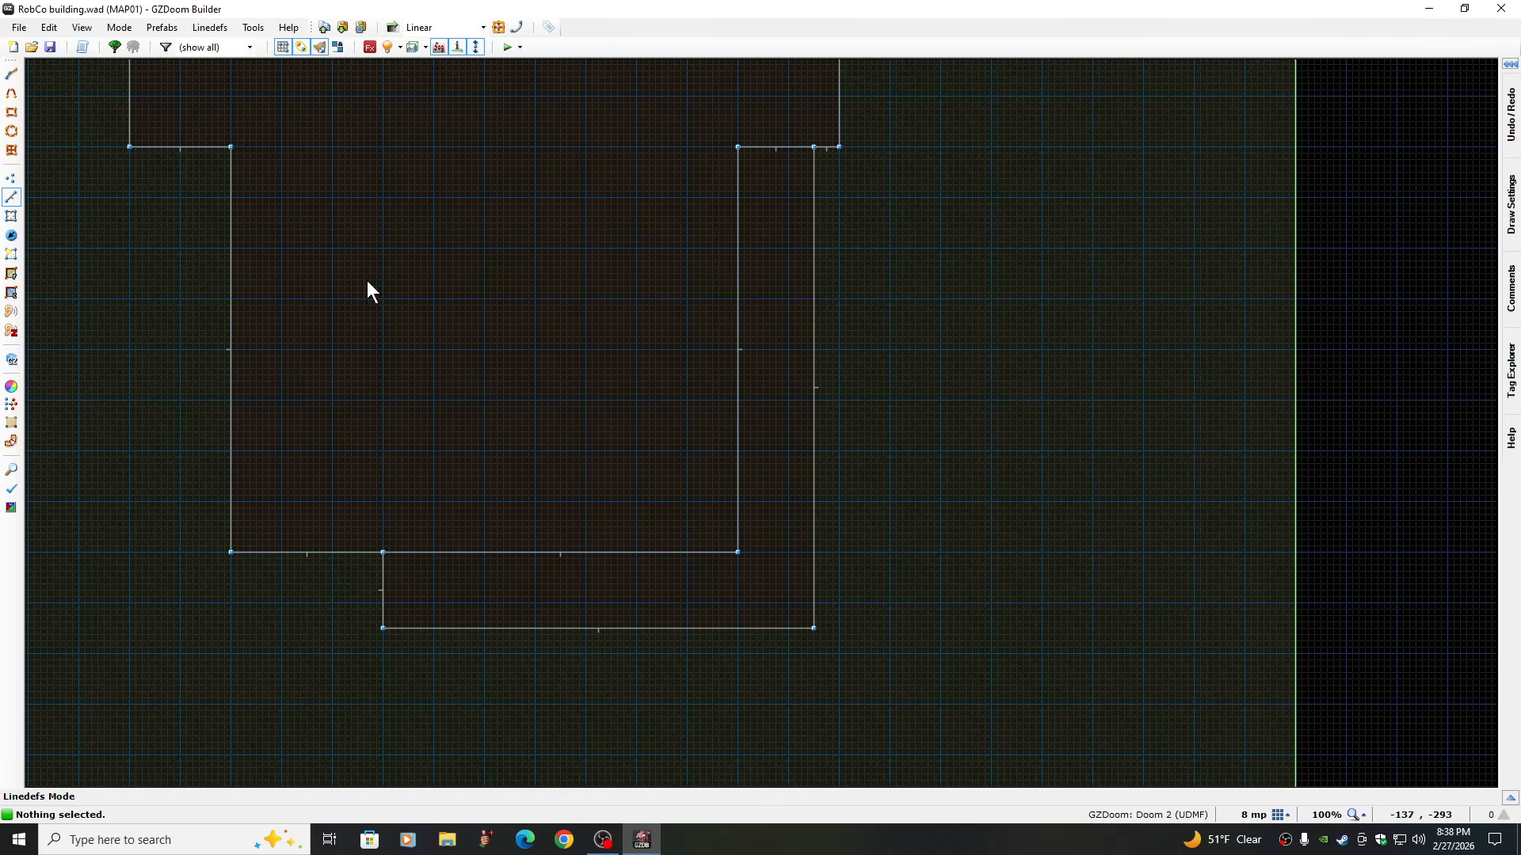
In the 3D view, set the lower front texture of the L-shaped section's long east wall to BRICK-23 from HGC_CITY.pk3
left_click(10, 236)
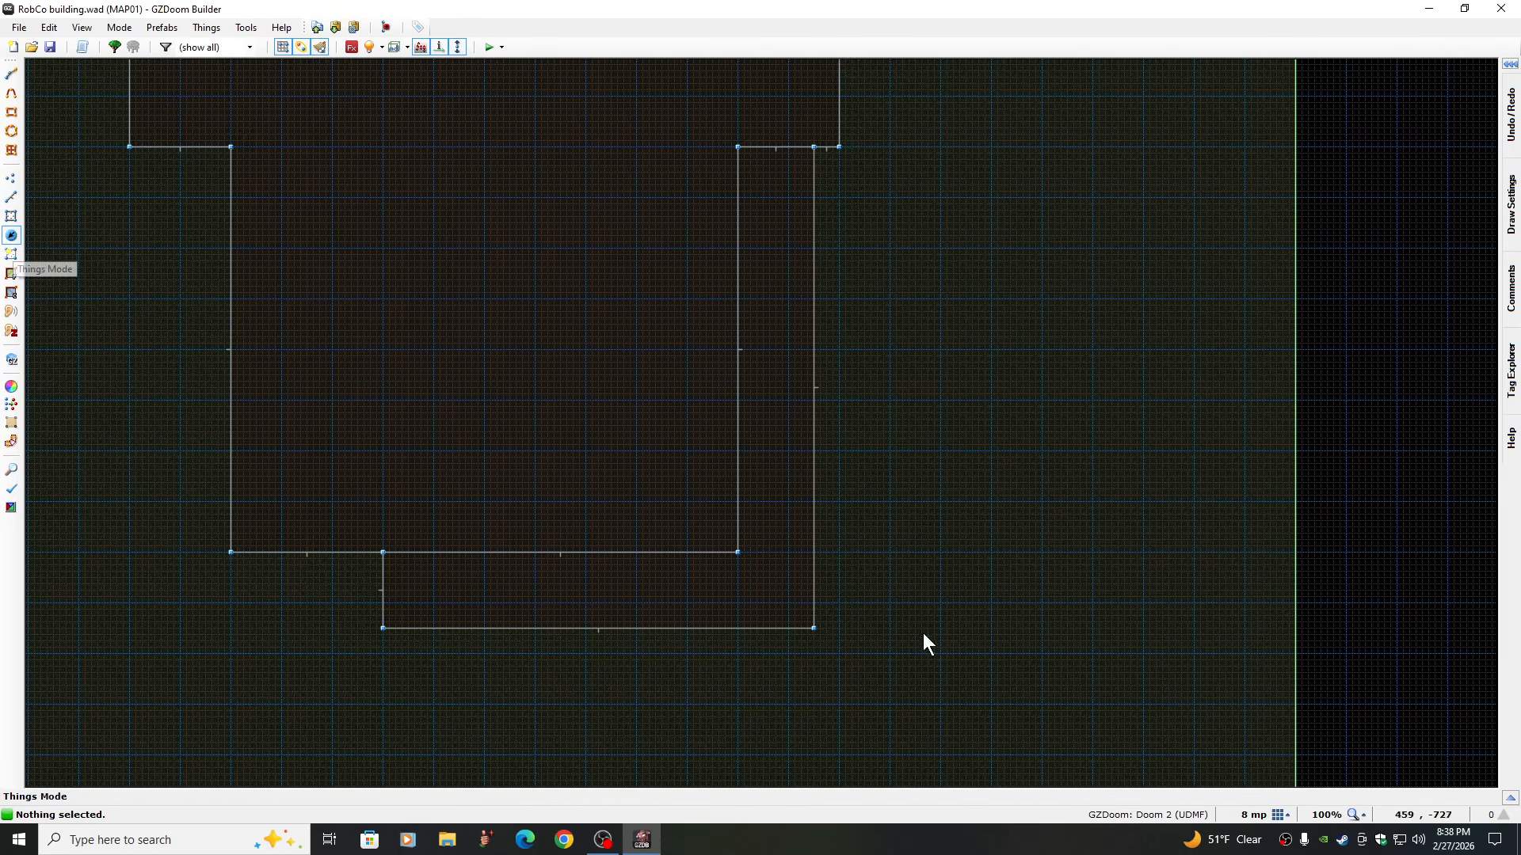
key("w")
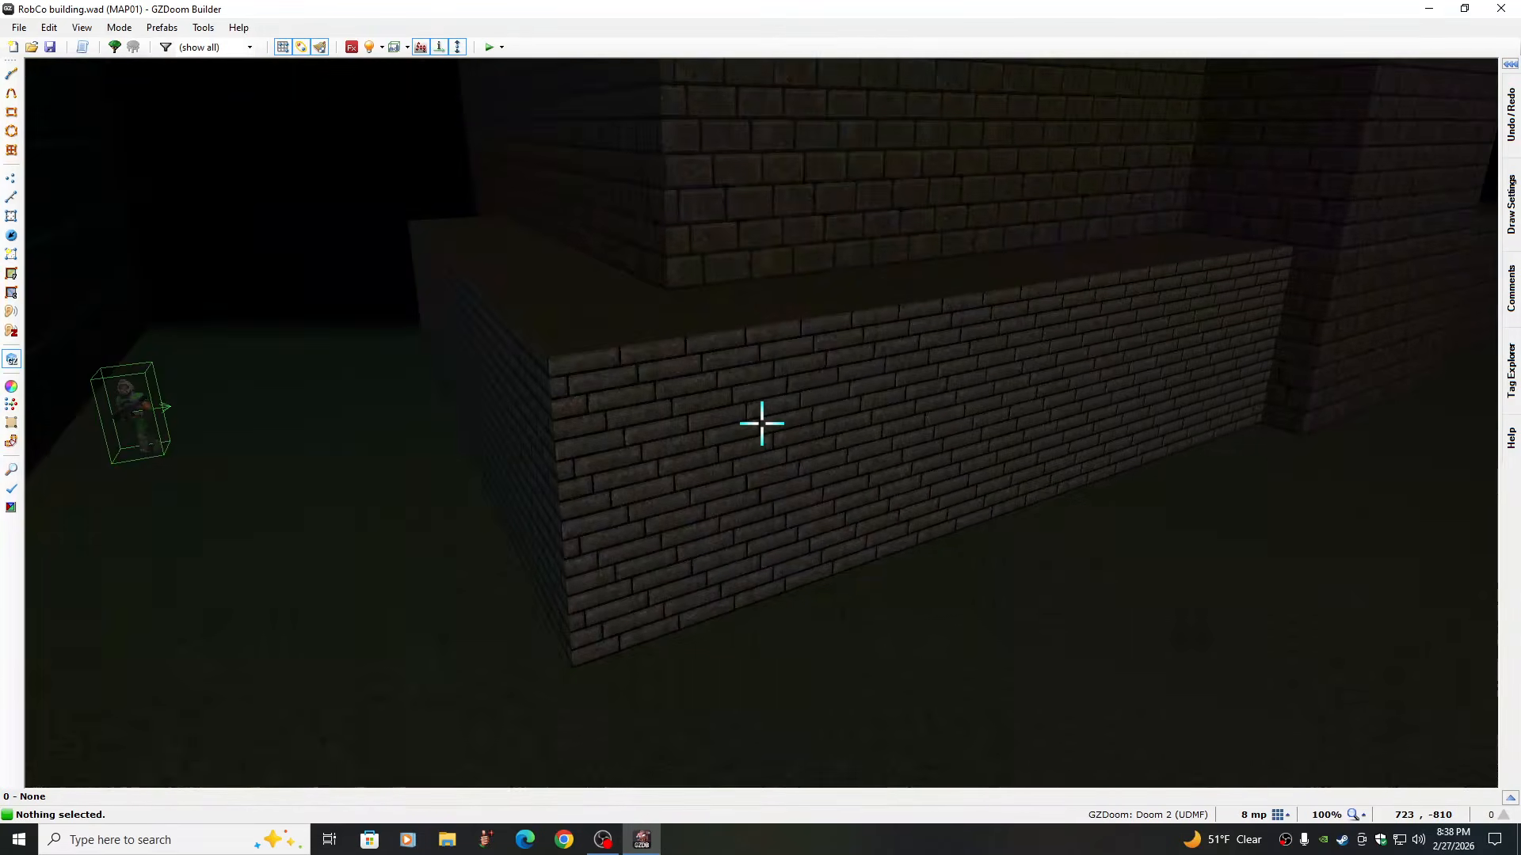
right_click(761, 424)
left_click(920, 602)
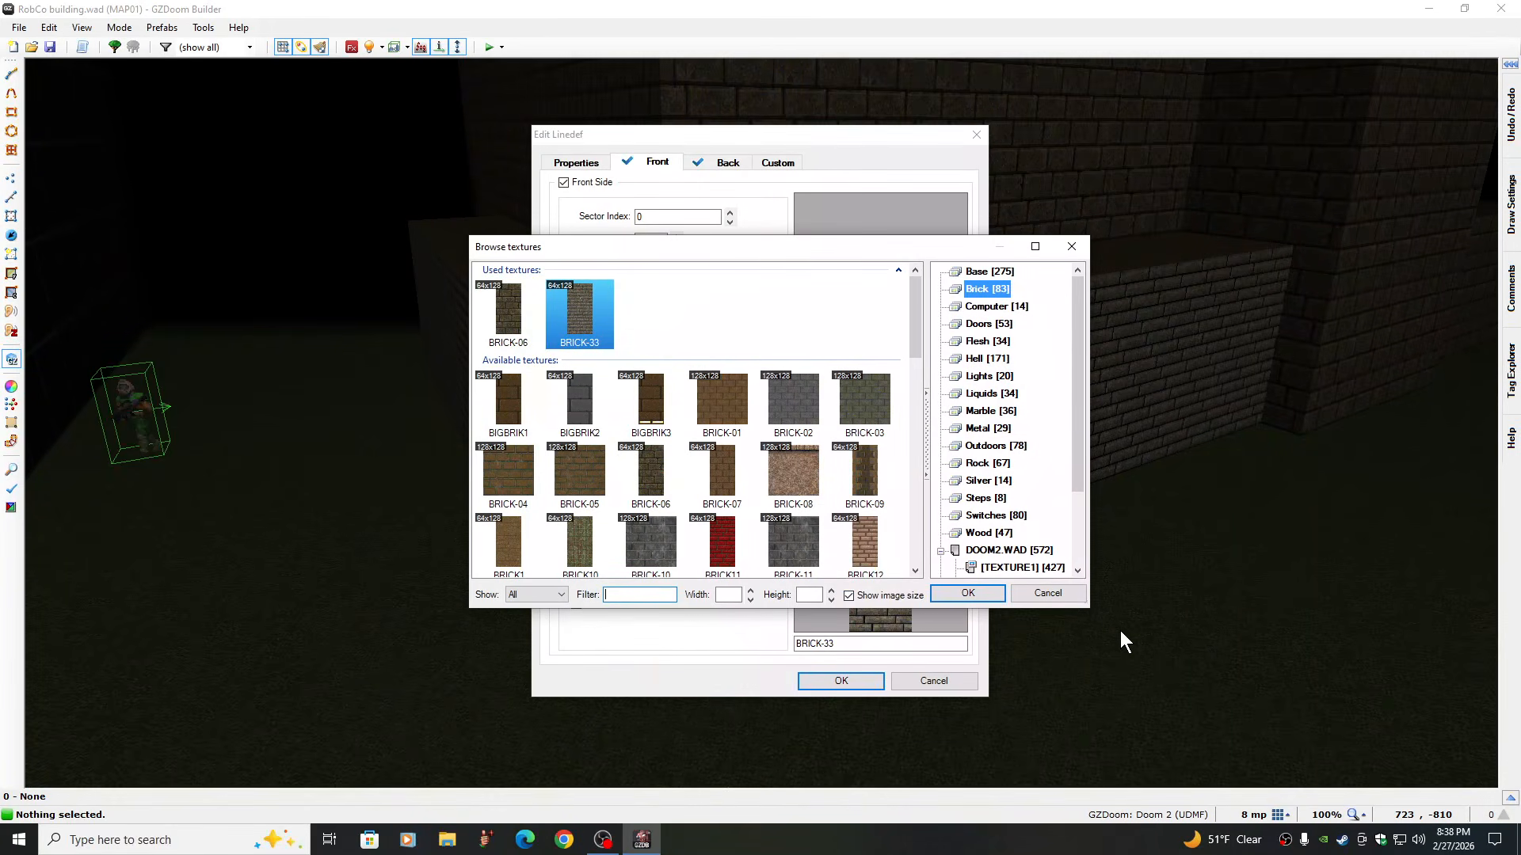
left_click(511, 314)
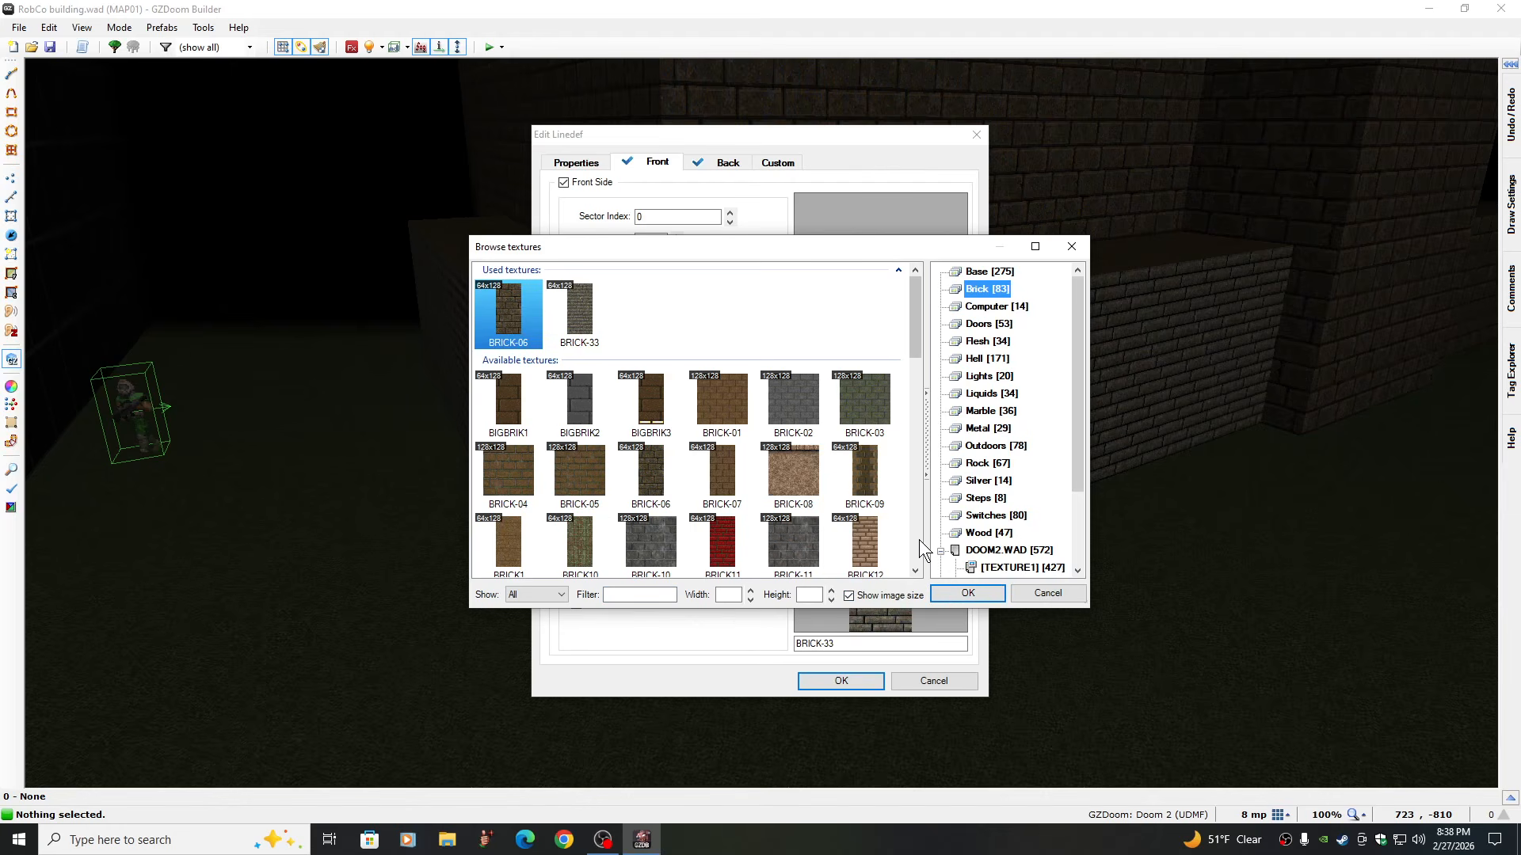
scroll(918, 539, "down", 3)
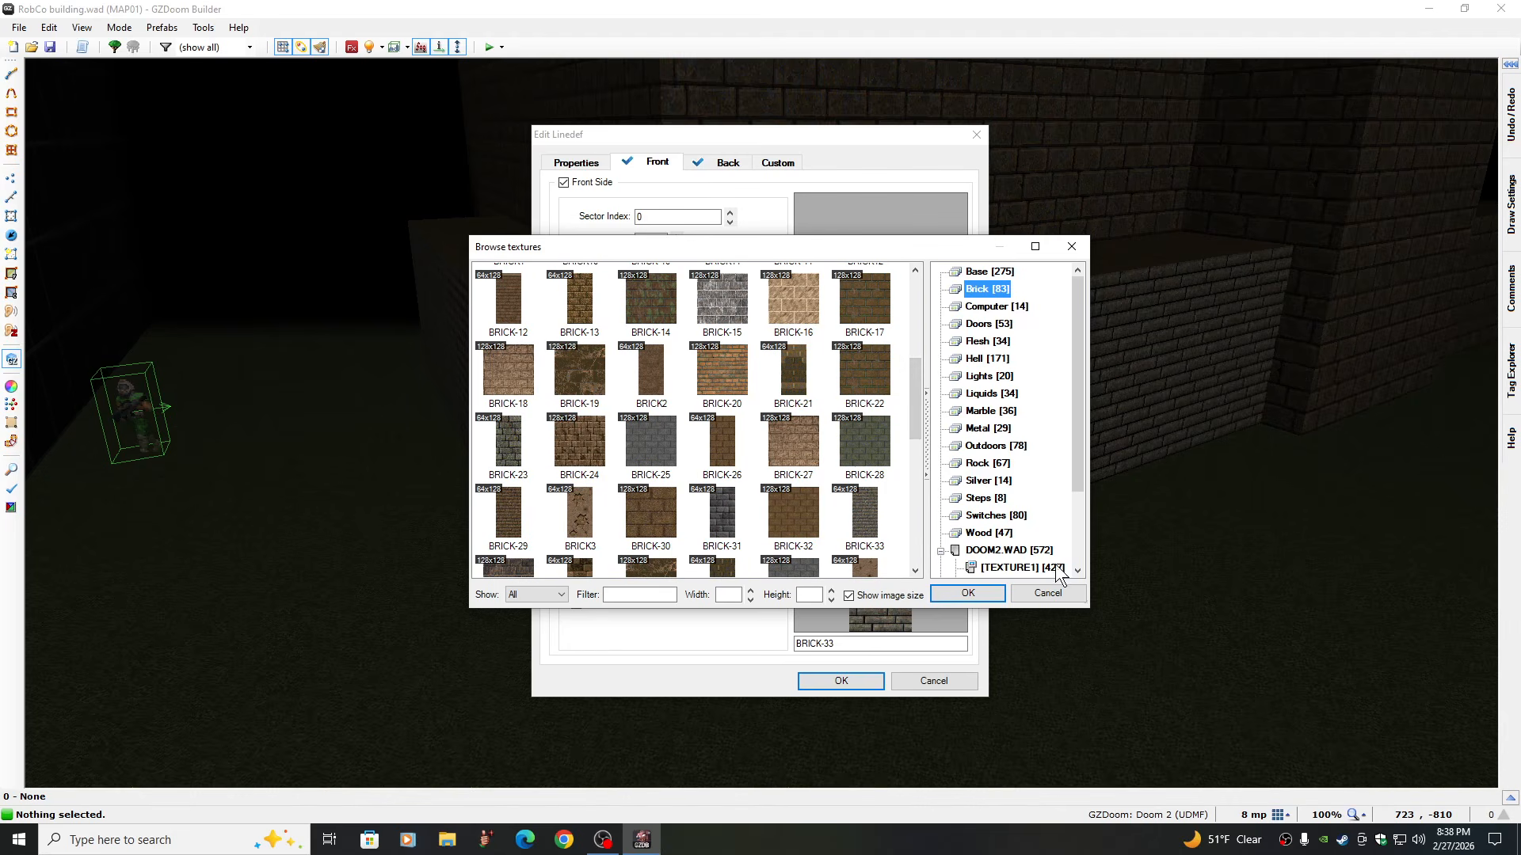
scroll(1071, 550, "down", 2)
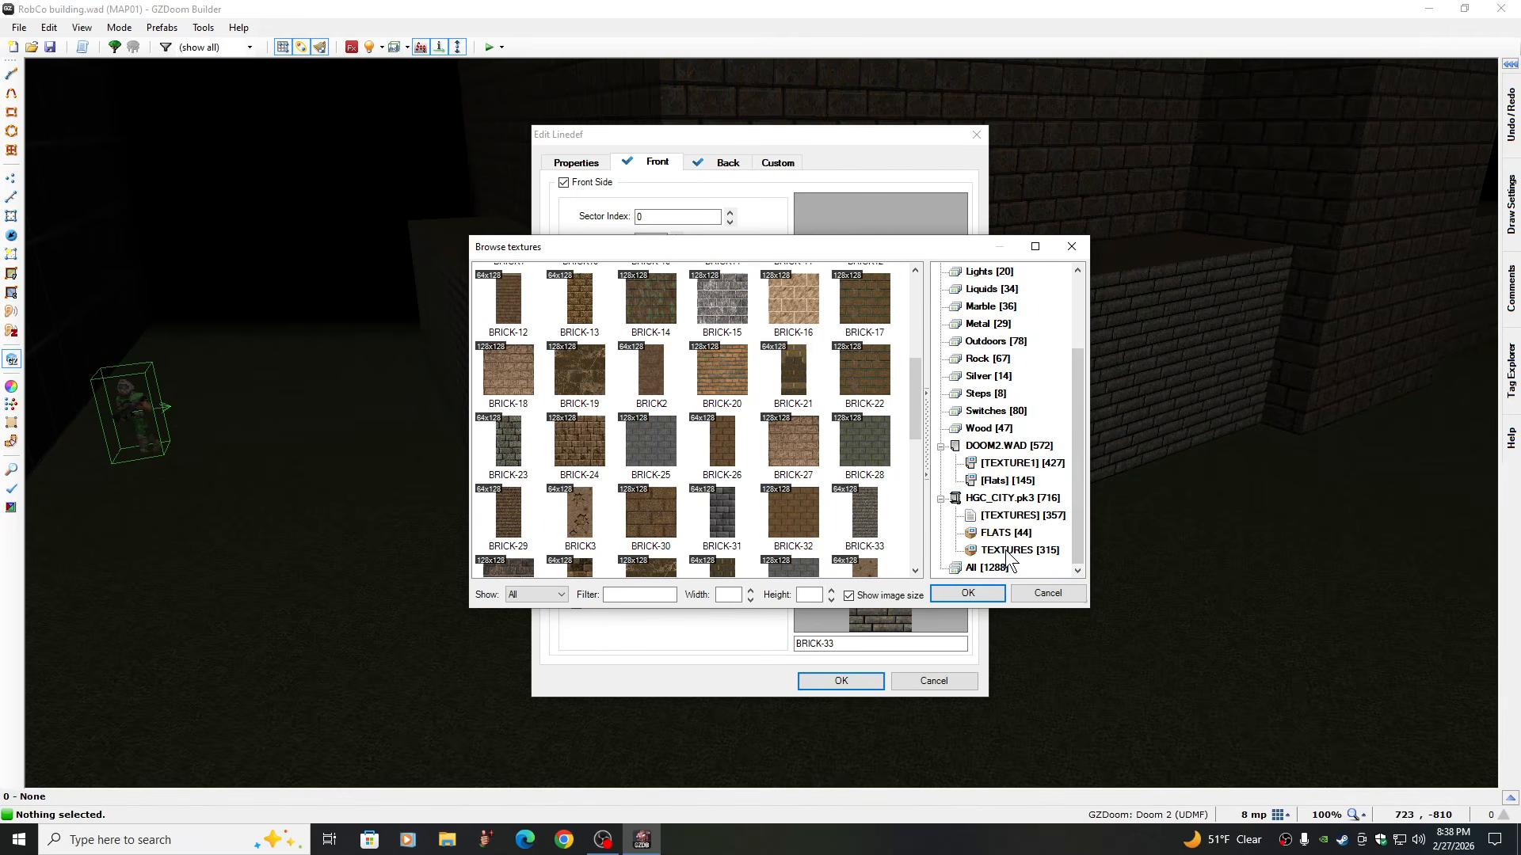
left_click(1004, 550)
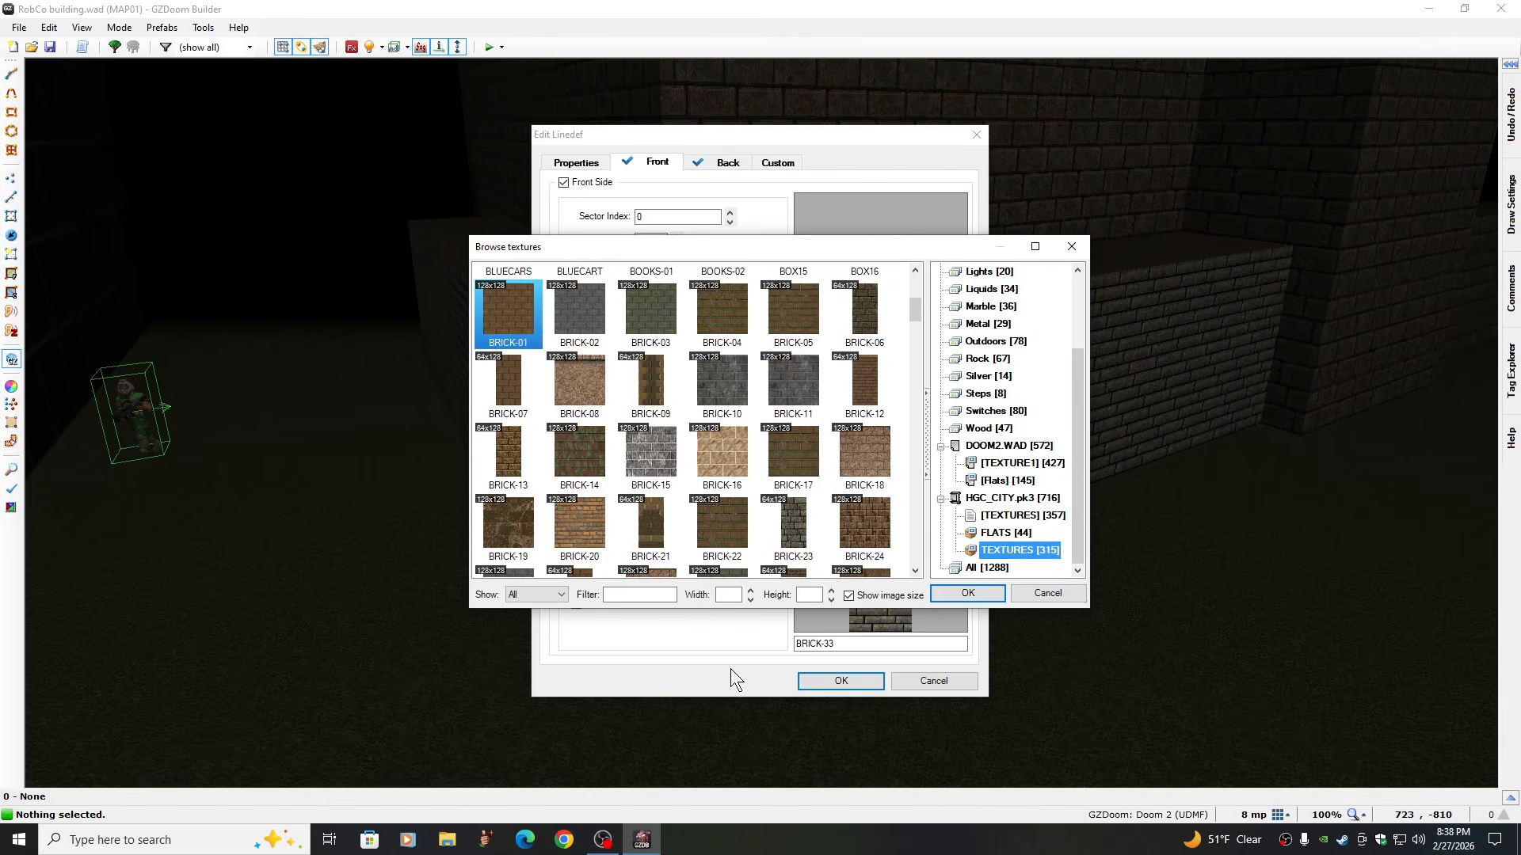
left_click(795, 515)
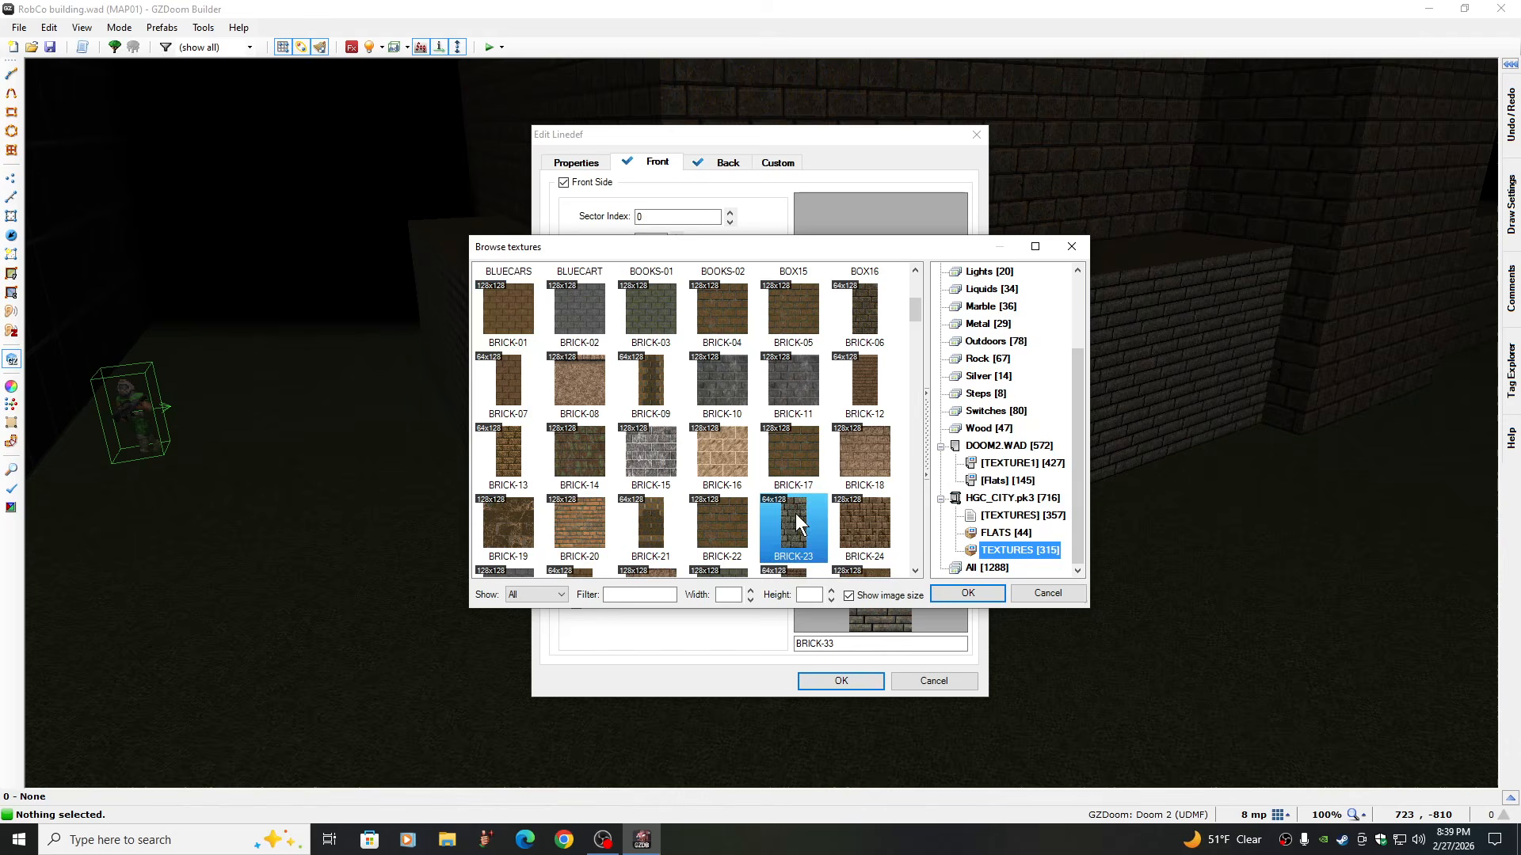
left_click(948, 596)
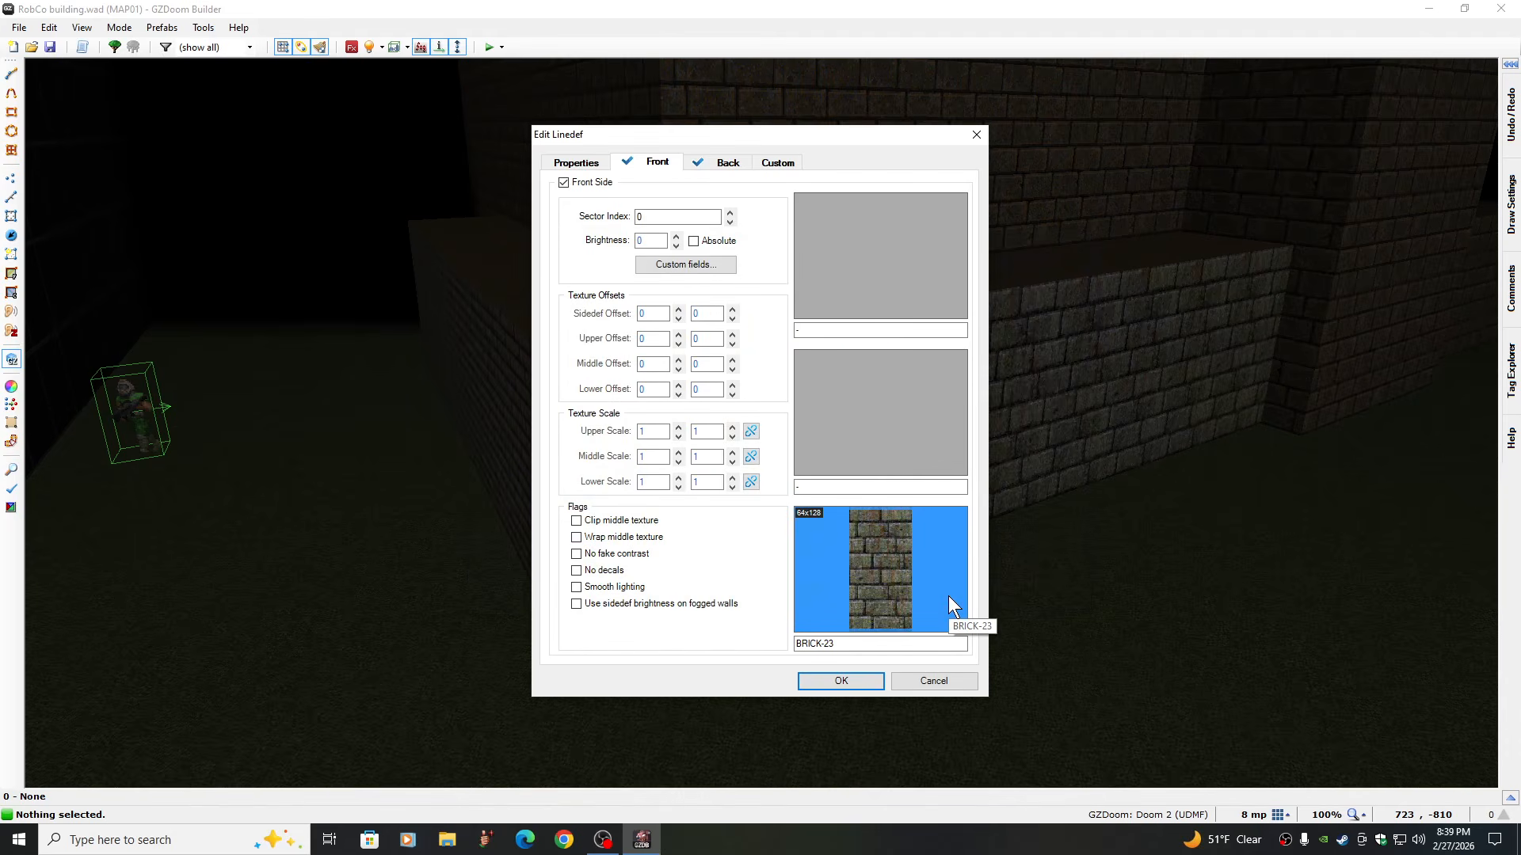
left_click(858, 682)
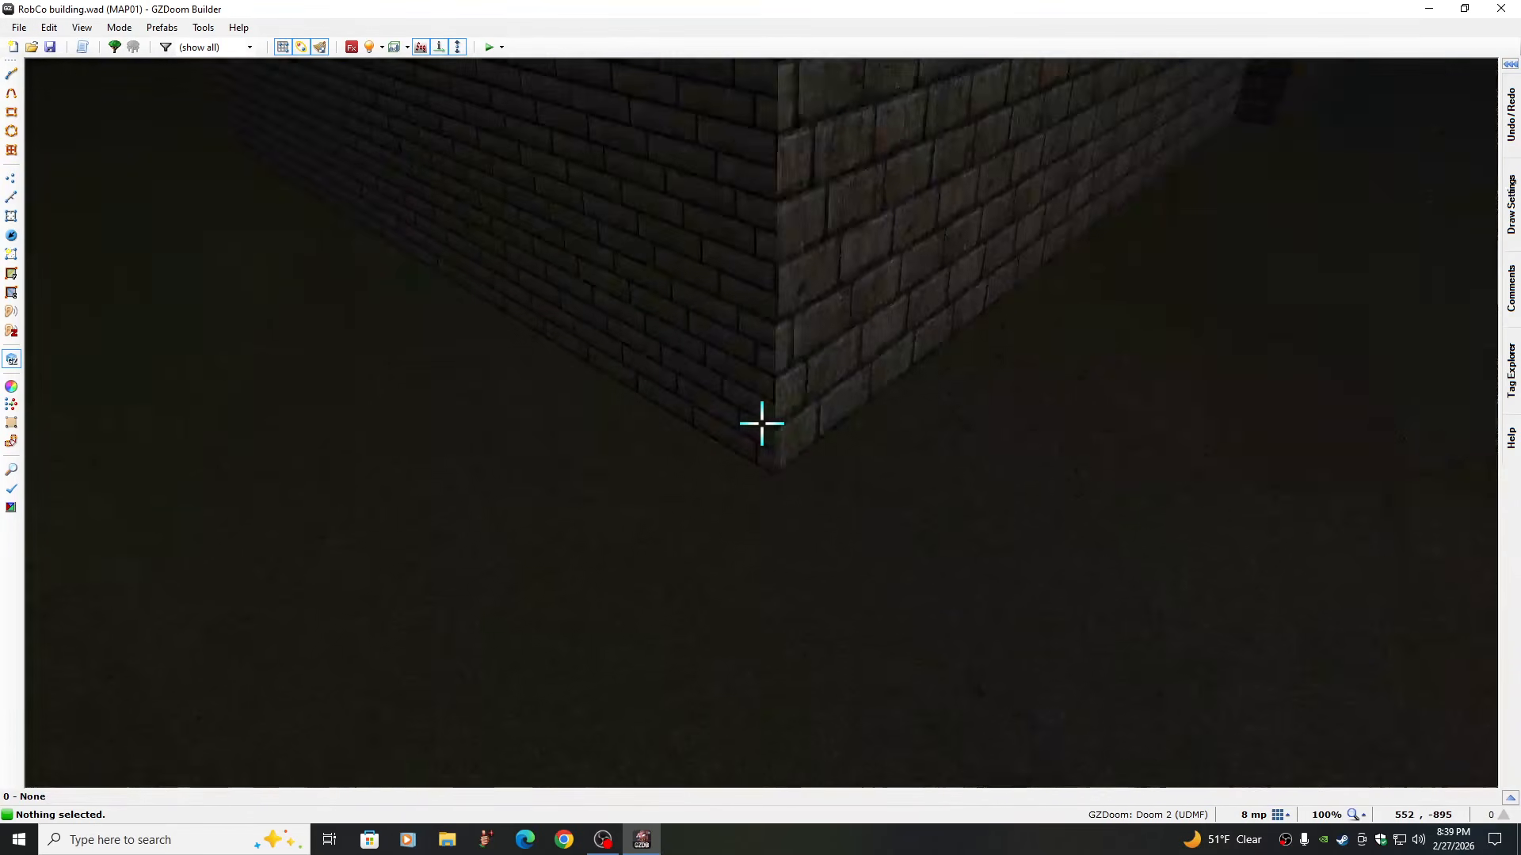
Set the lower front texture of the L-shaped section's south wall to the already used BRICK-23
right_click(762, 423)
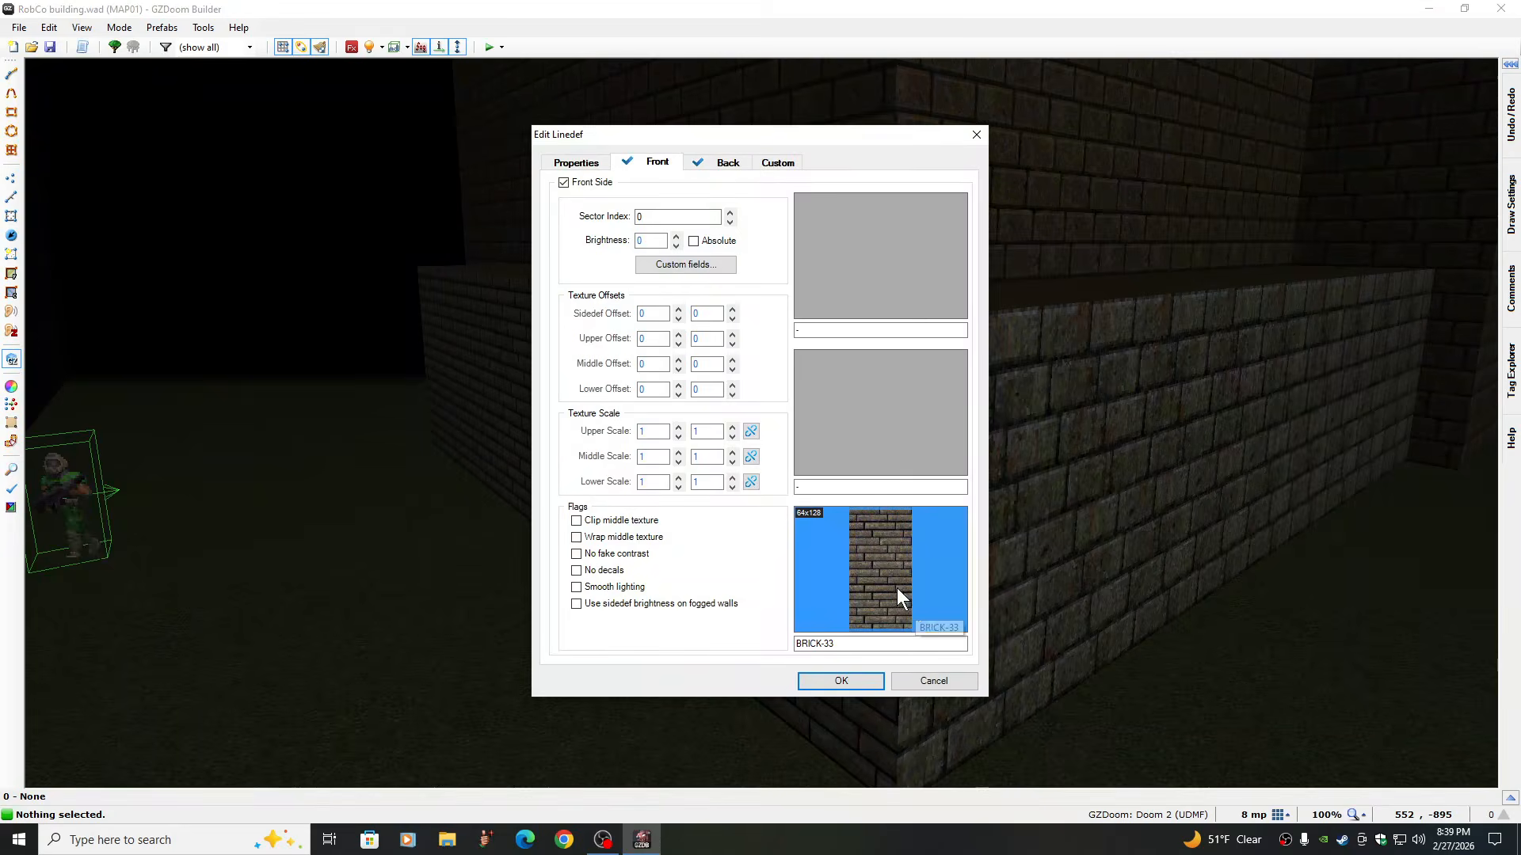
left_click(904, 597)
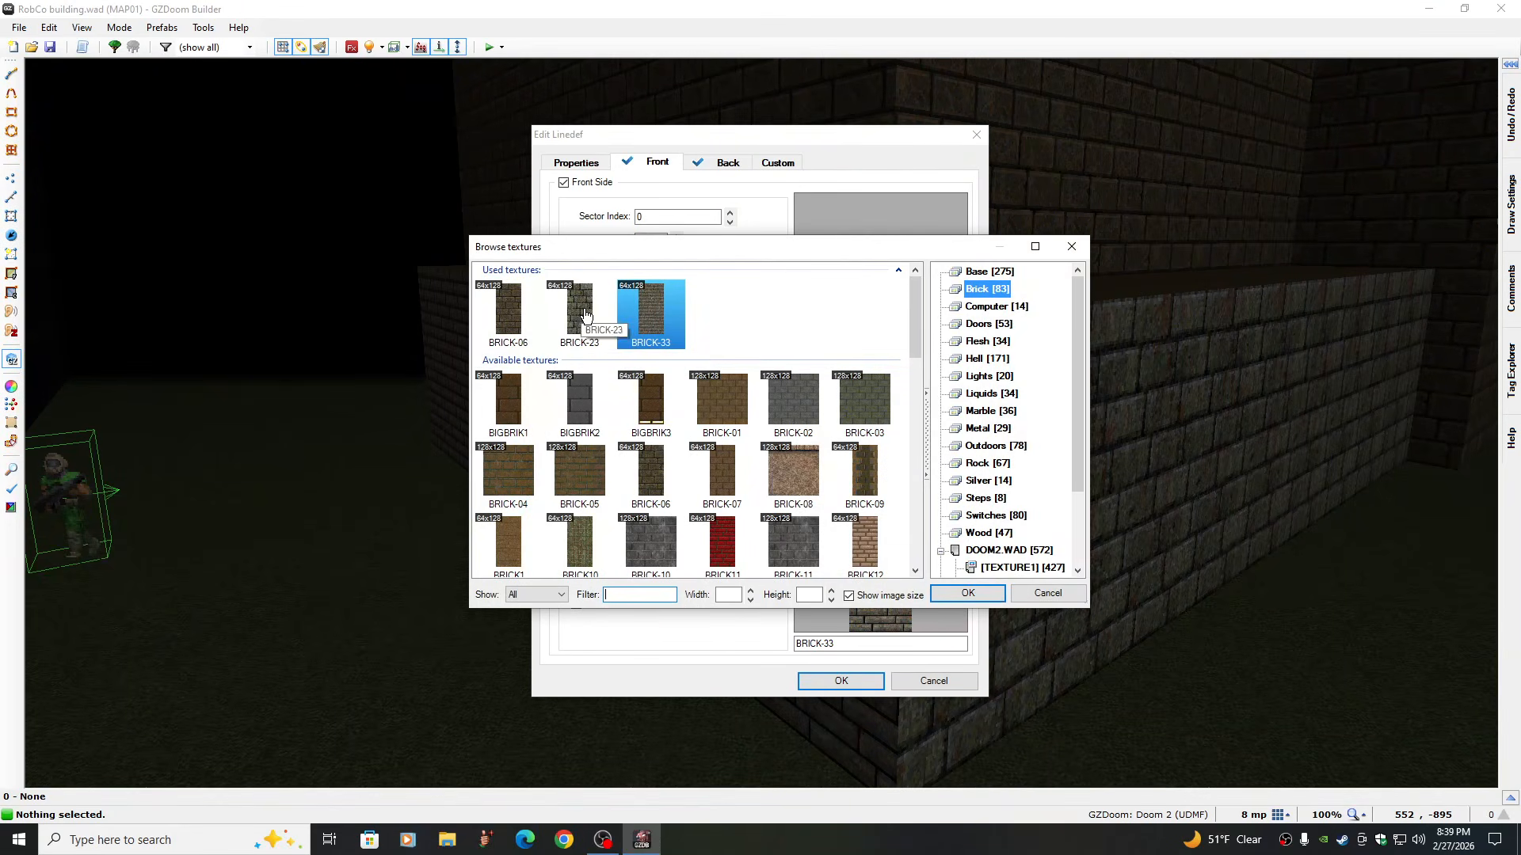
left_click(582, 315)
left_click(966, 594)
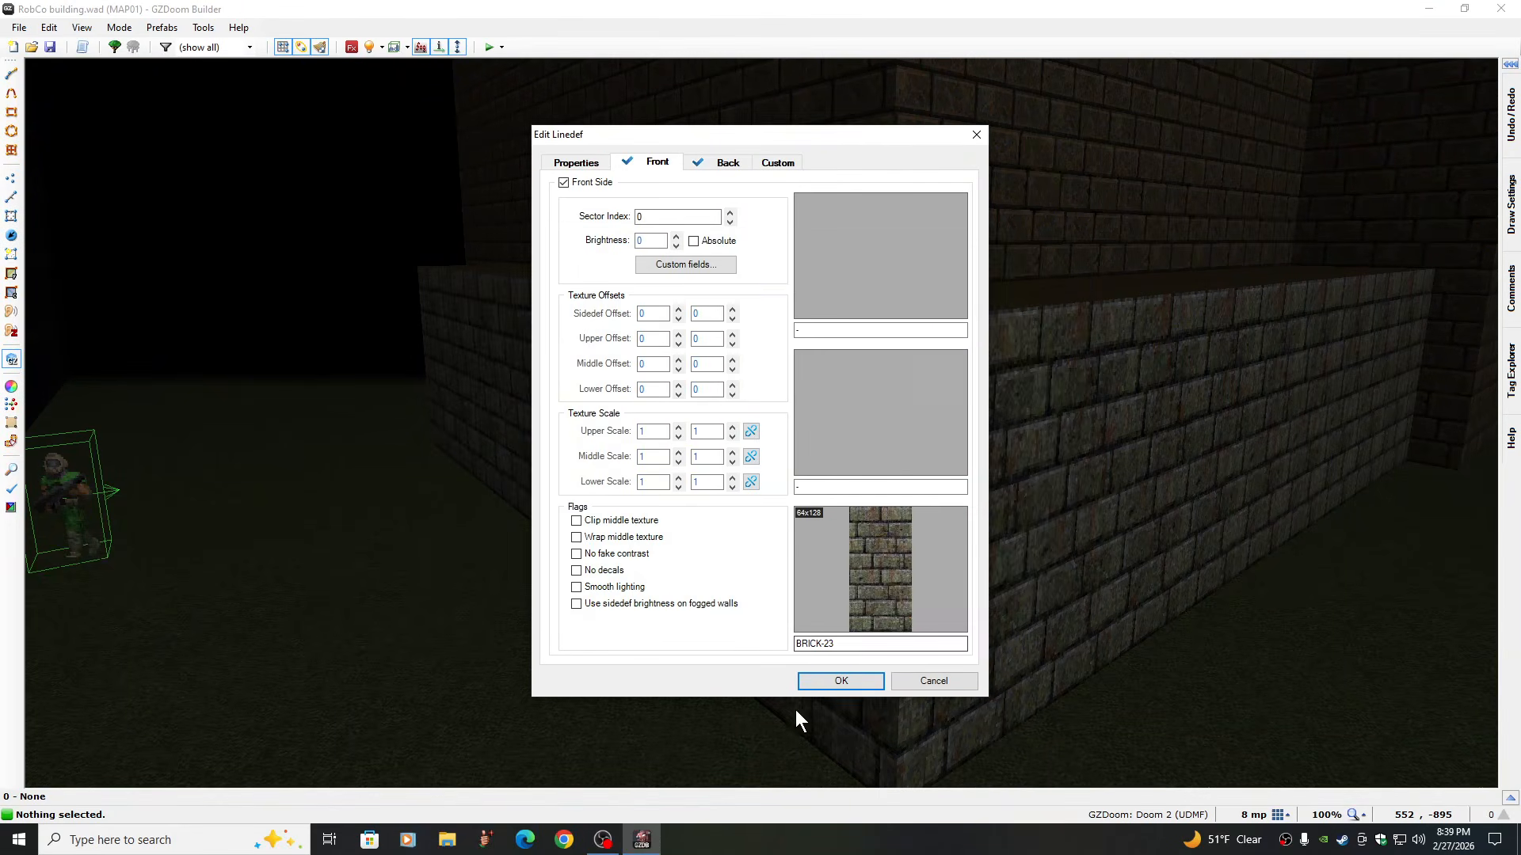
left_click(828, 680)
Set the lower front texture of the L-shaped section's short west wall to BRICK-23
key("e")
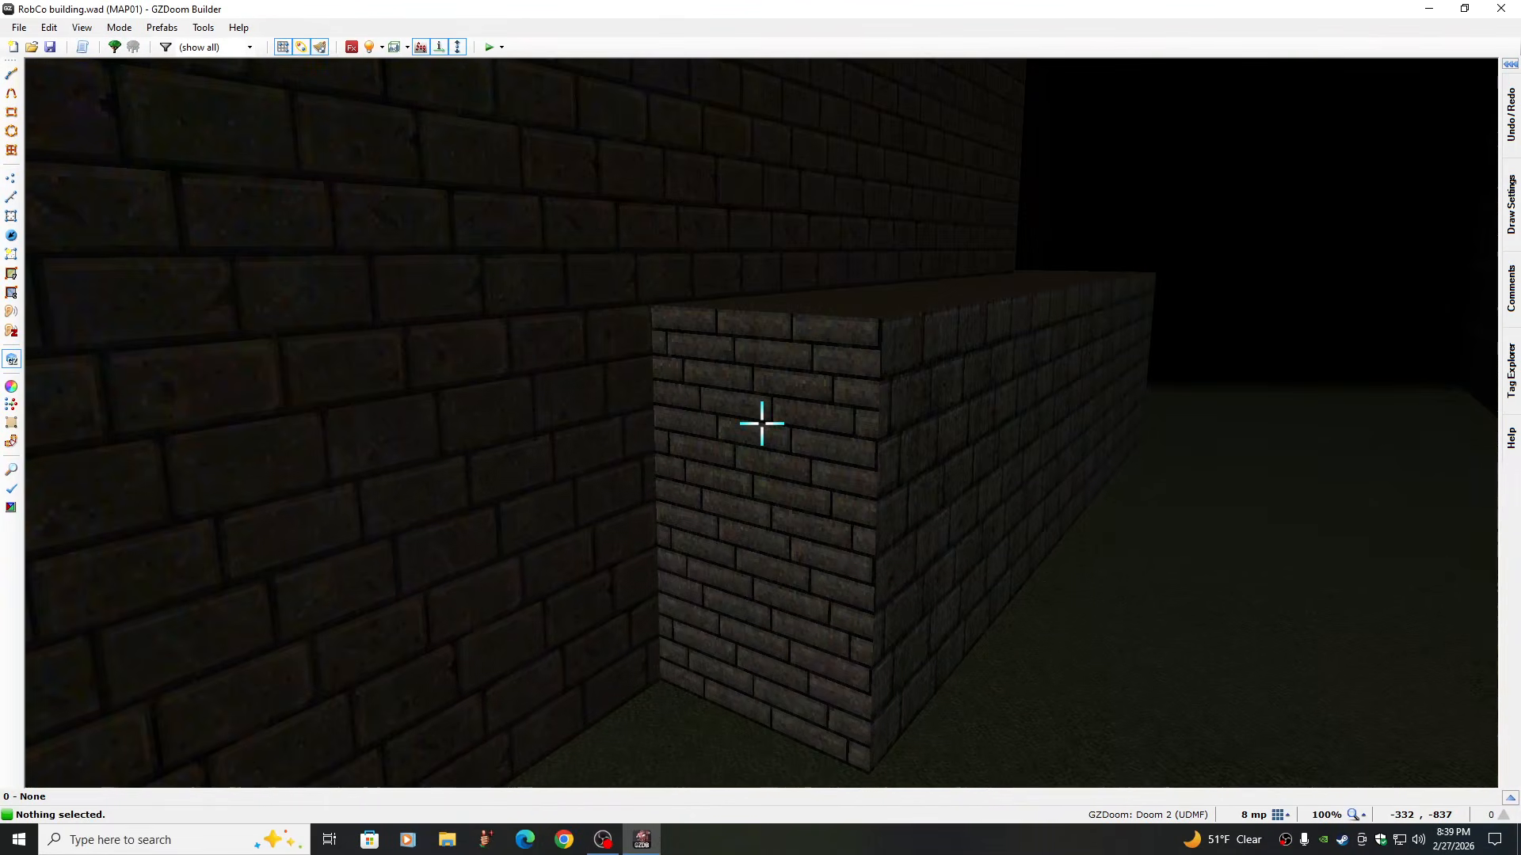
right_click(761, 423)
left_click(882, 570)
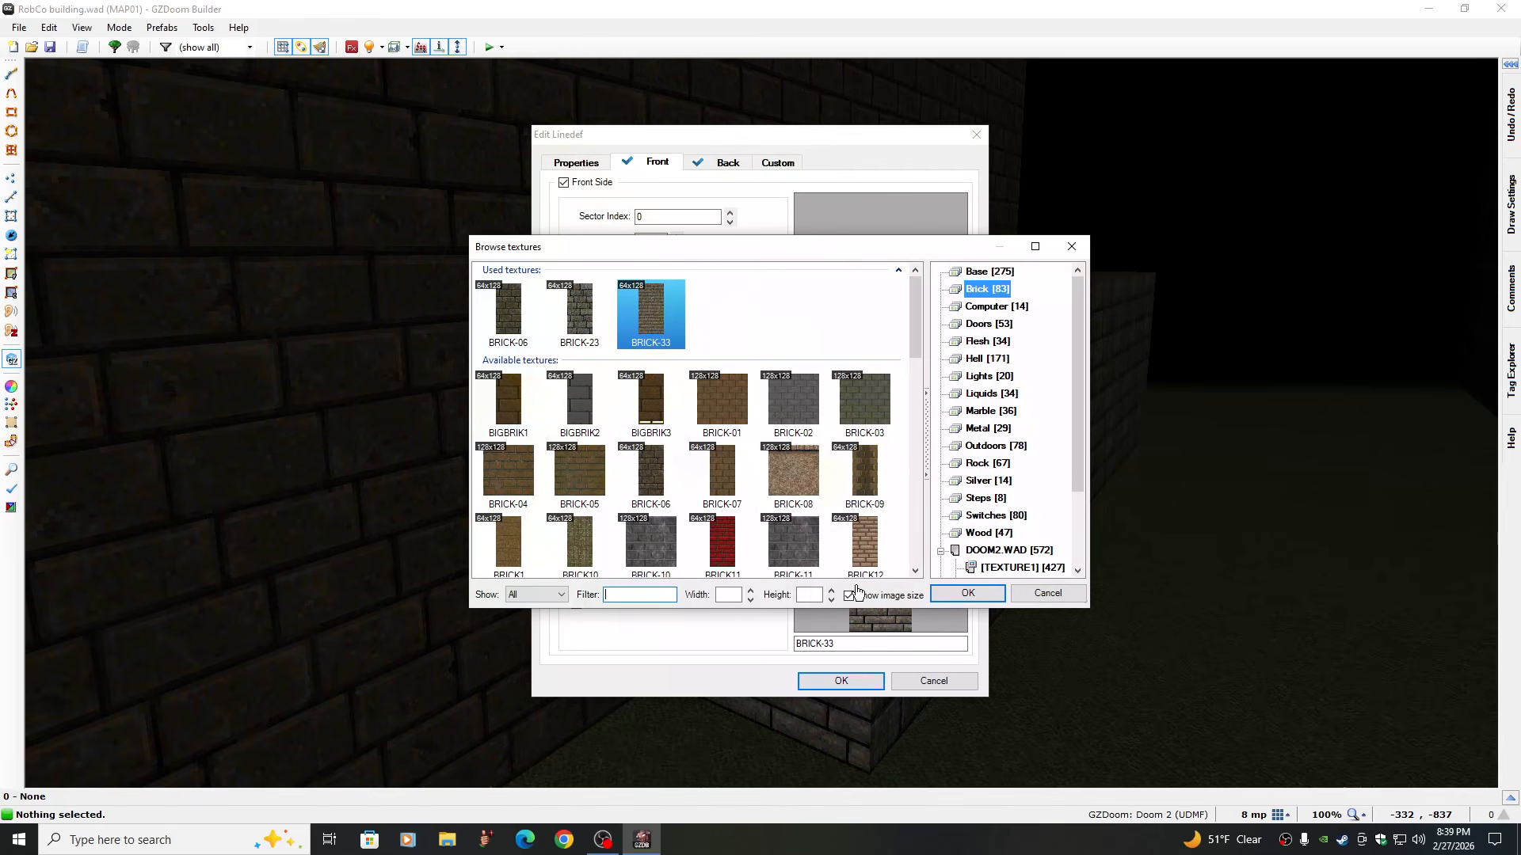
left_click(579, 310)
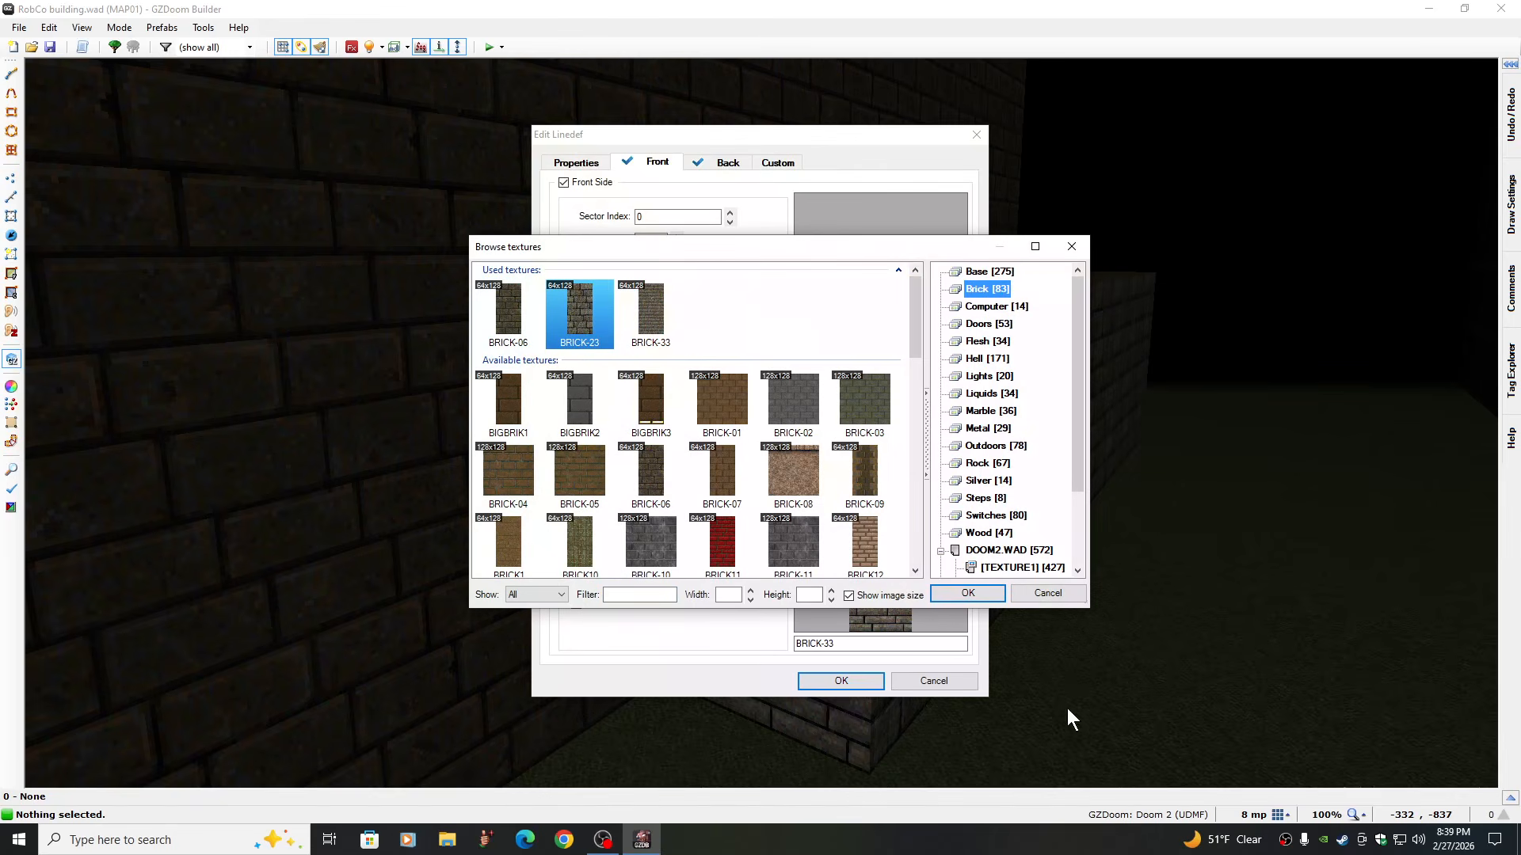
left_click(955, 594)
left_click(863, 681)
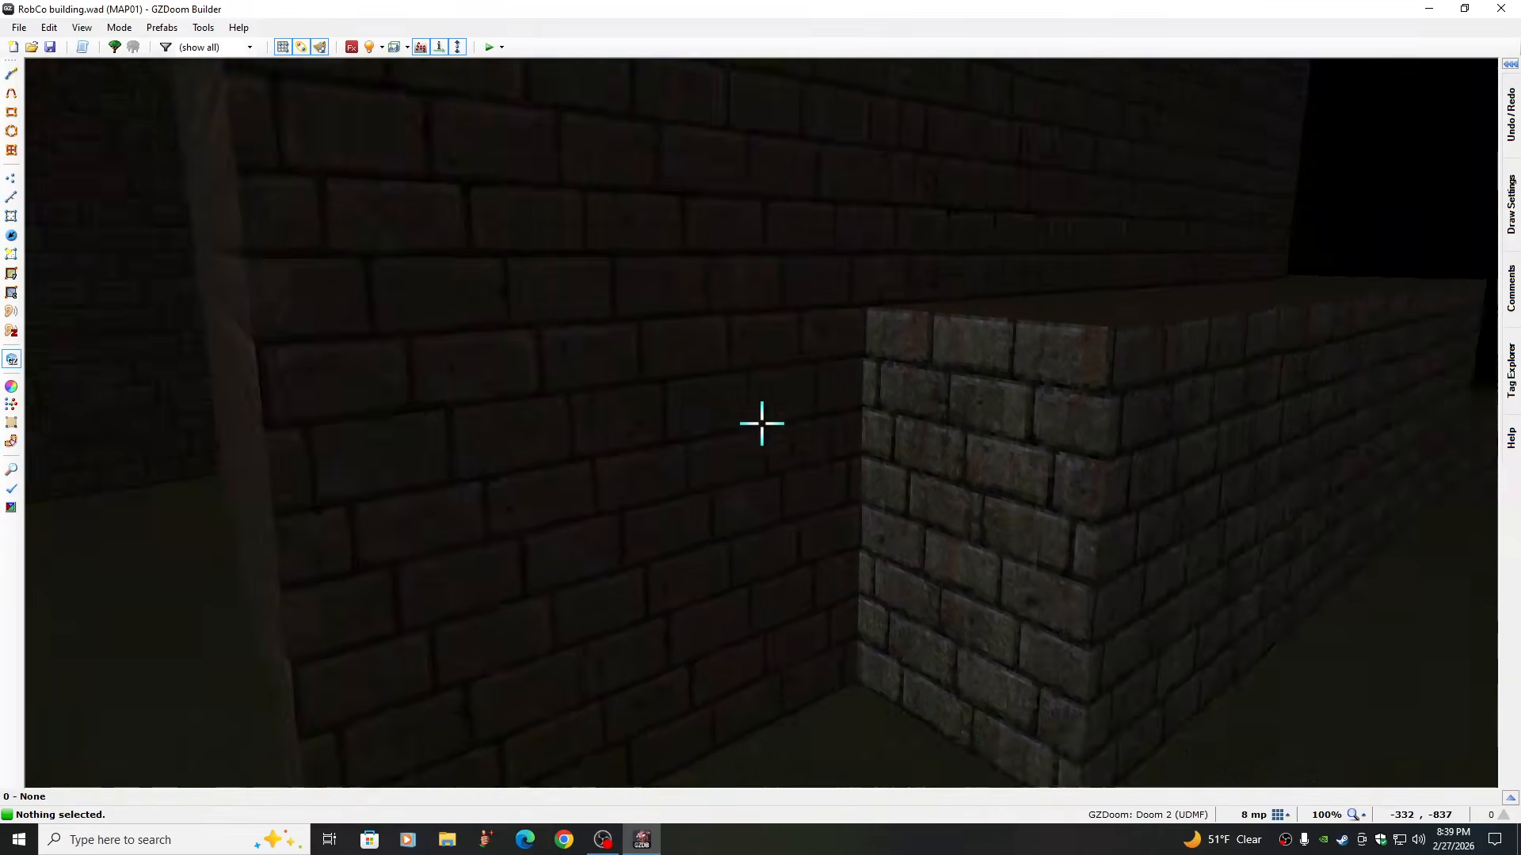
right_click(761, 423)
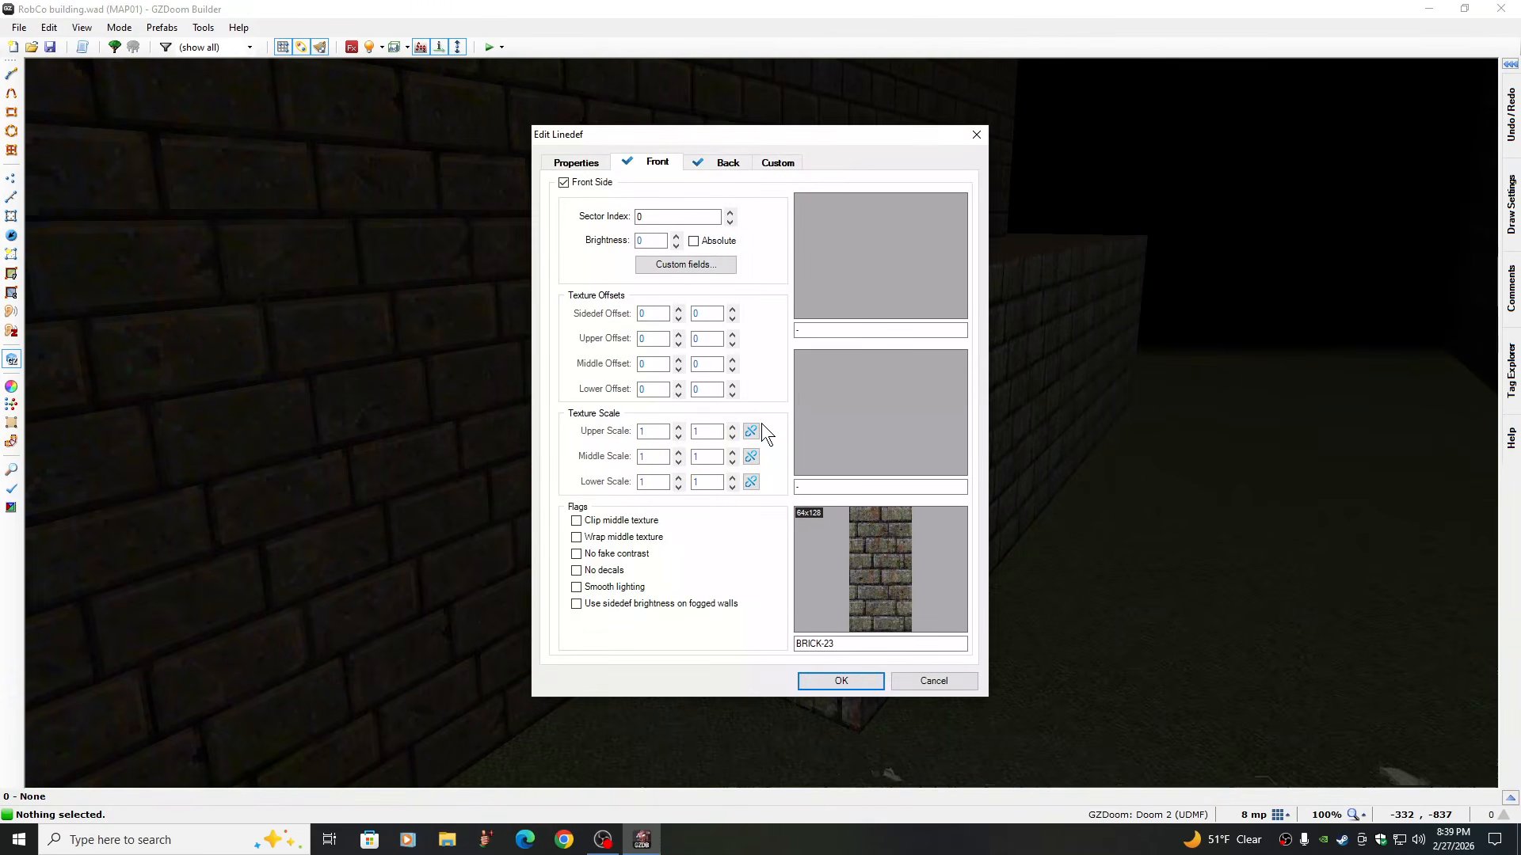
left_click(853, 684)
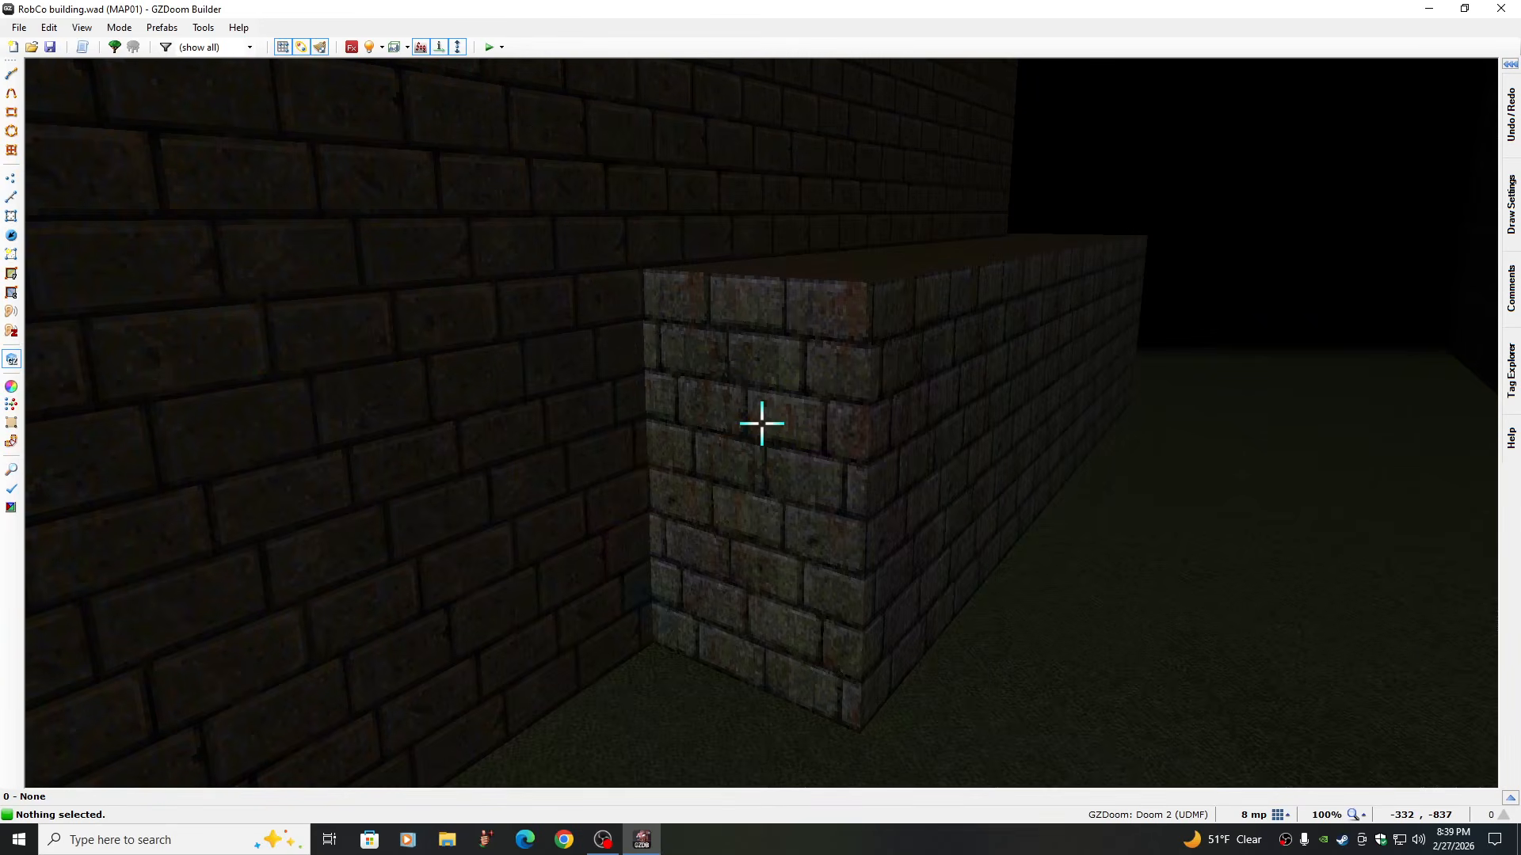
Set the lower front texture of the low wall inside the recess on the building's east side to BRICK-23
key("shift+a")
key("e")
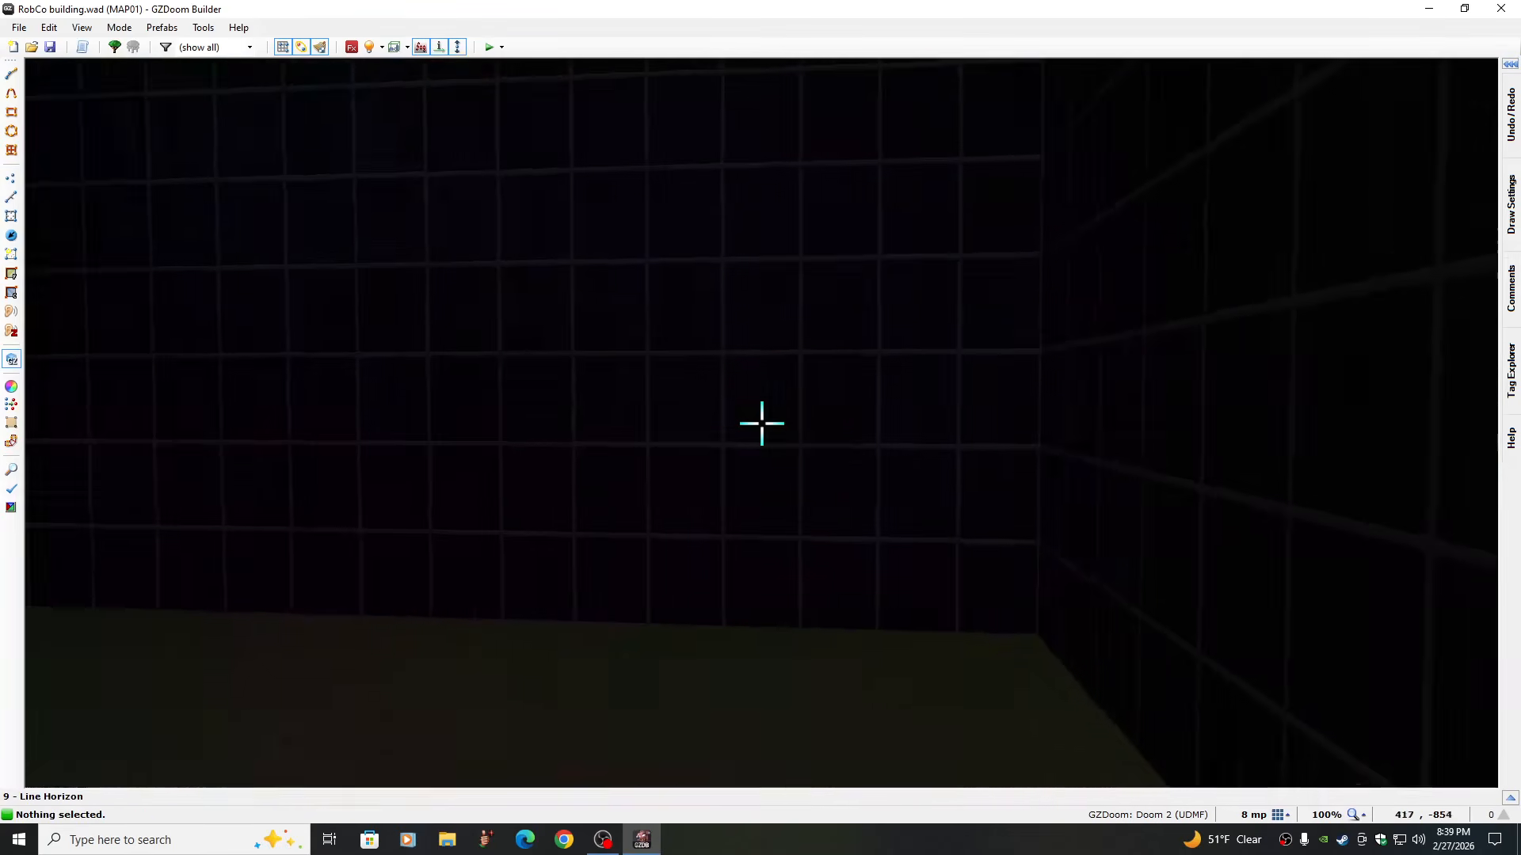
key("e")
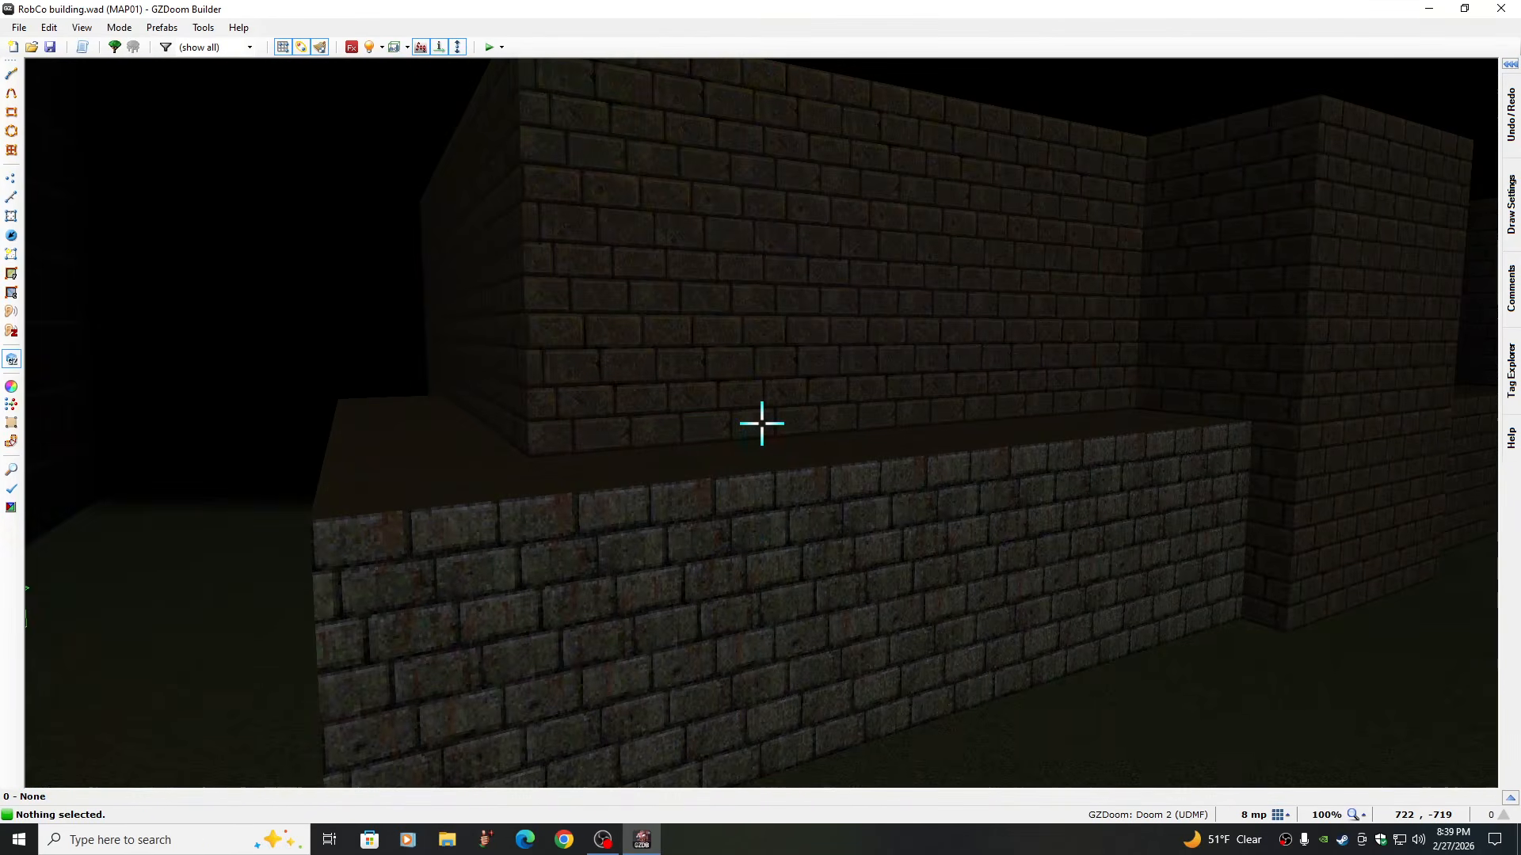
key("e")
key("e")
right_click(762, 423)
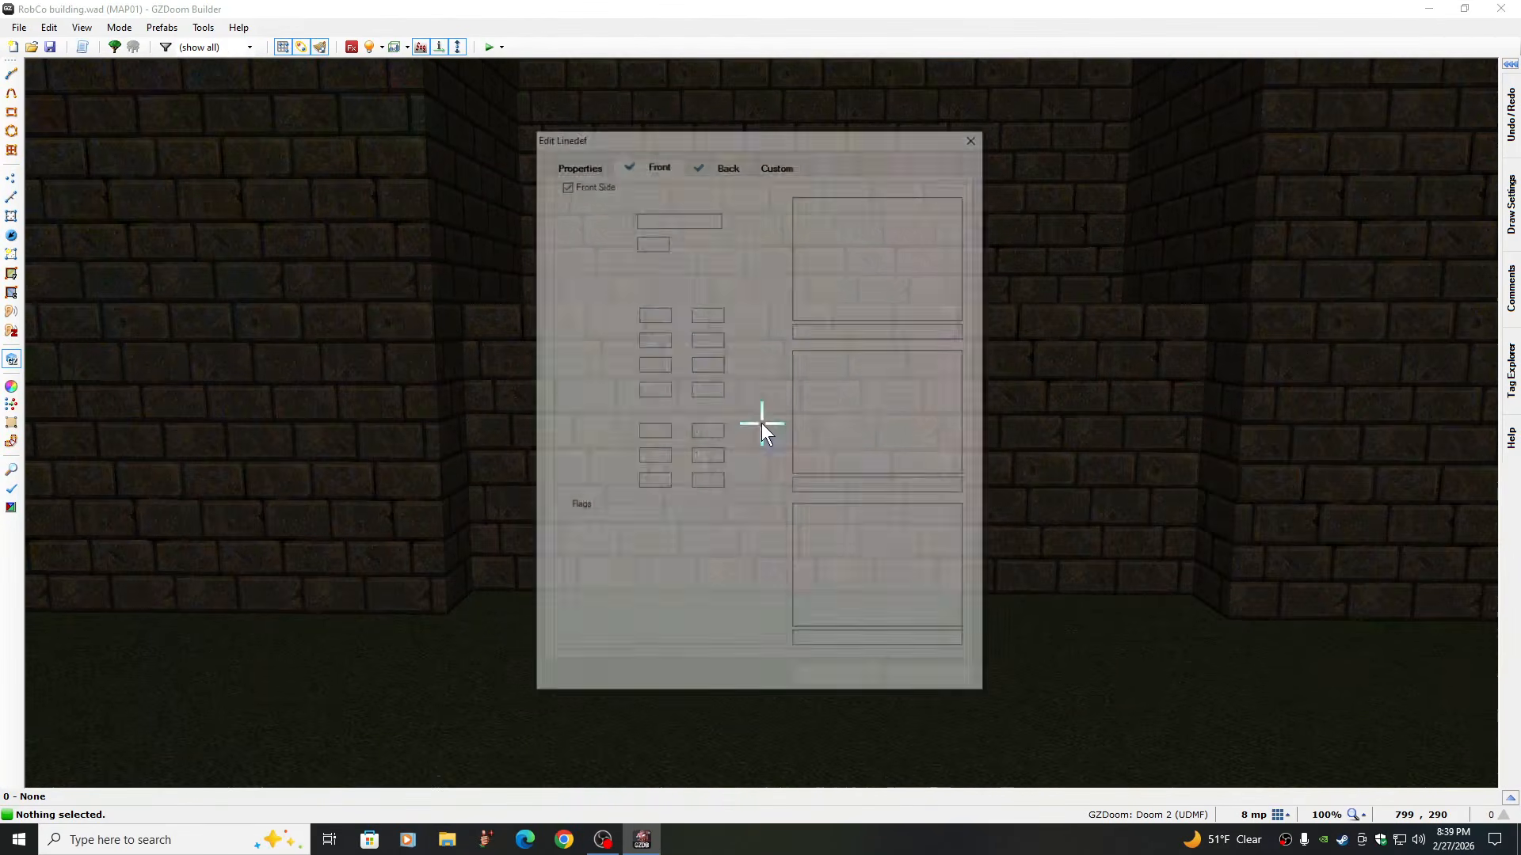
left_click(873, 564)
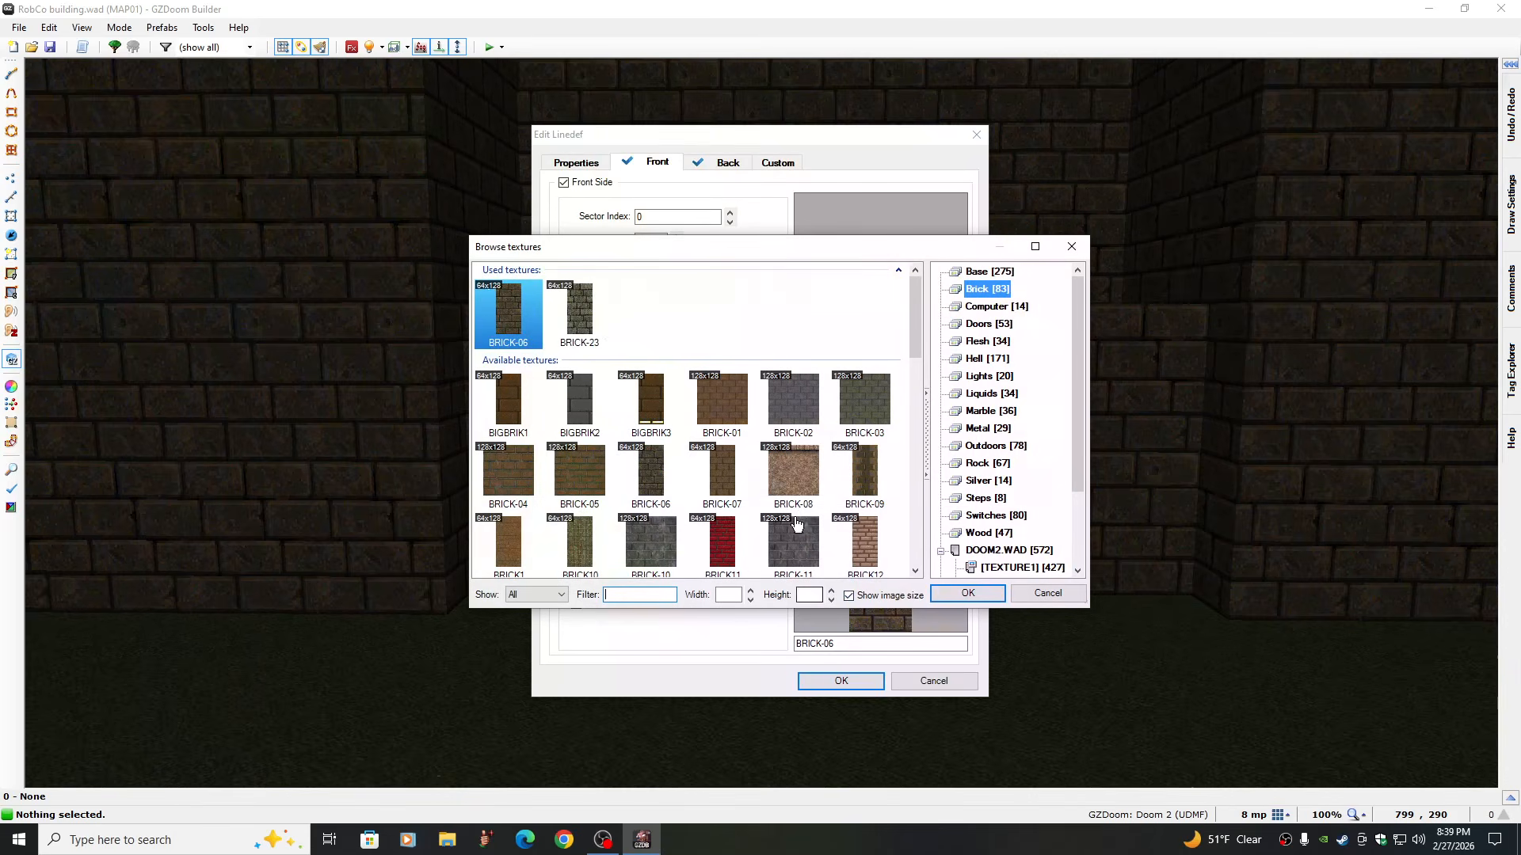
left_click(583, 305)
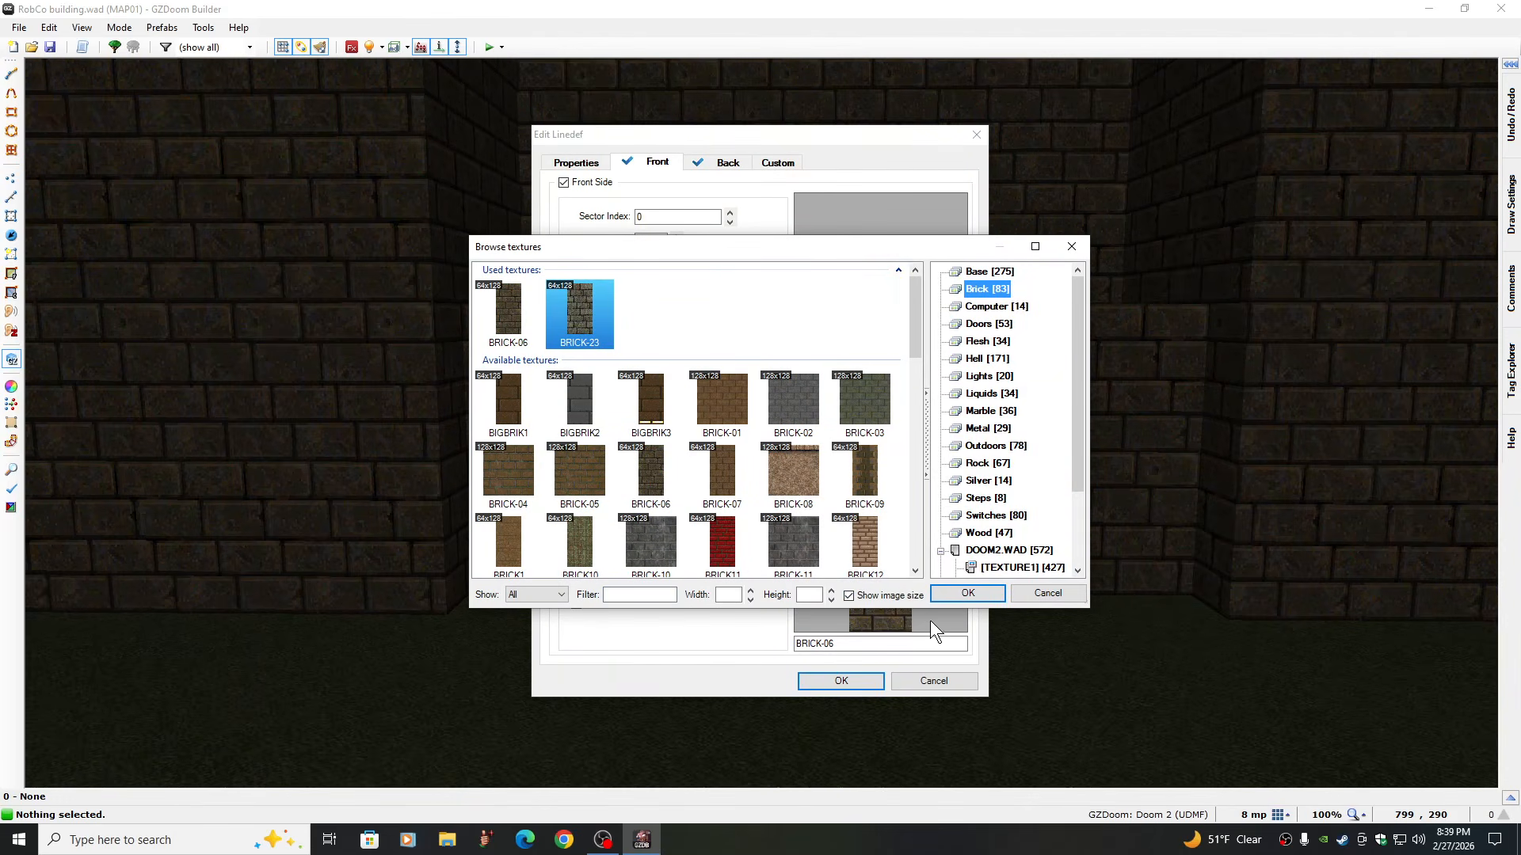
left_click(956, 593)
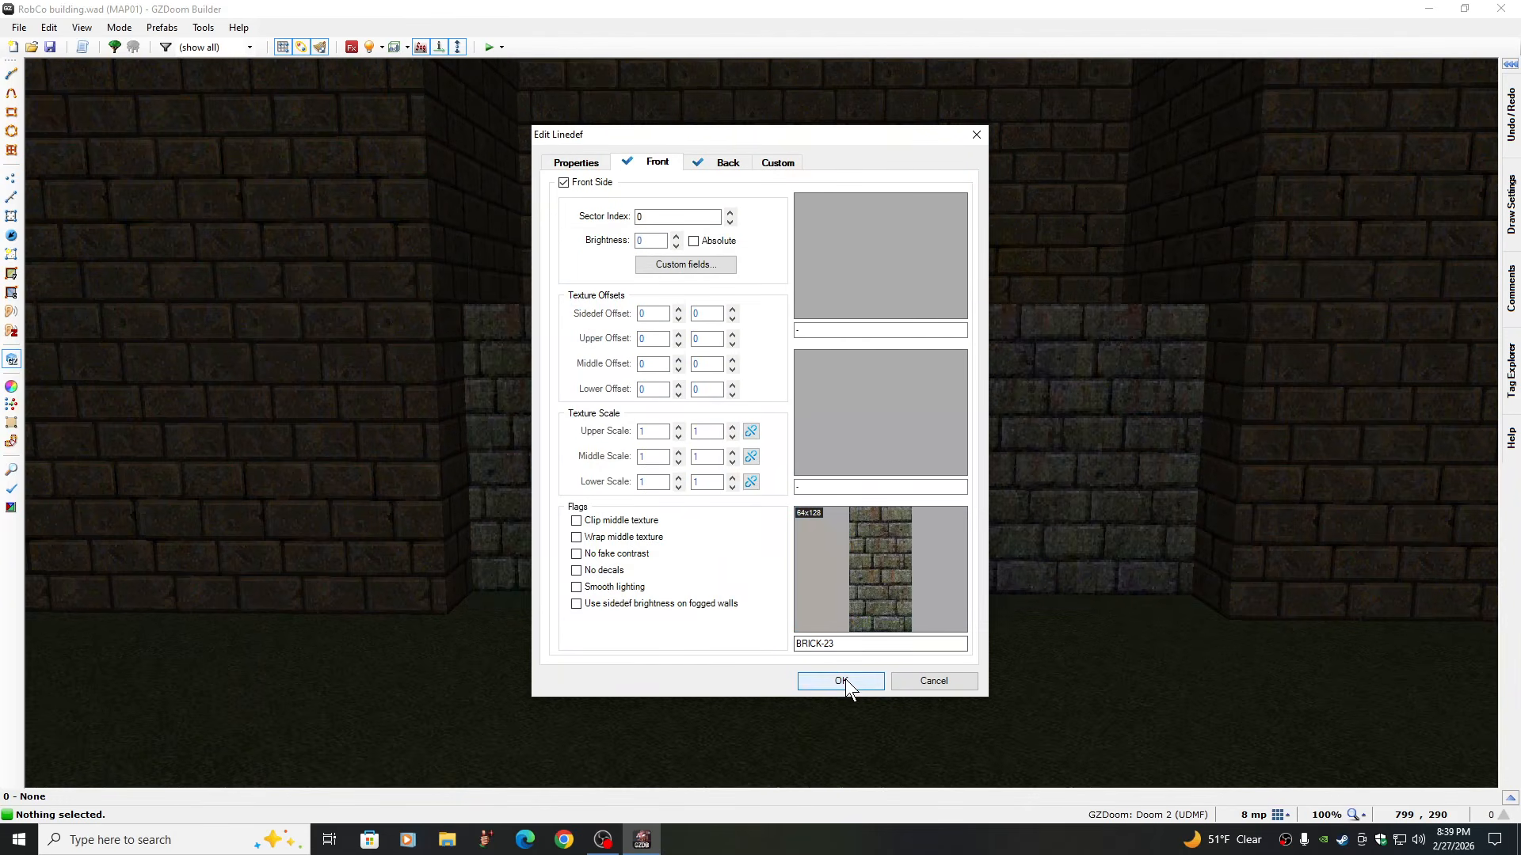
left_click(841, 680)
key("w")
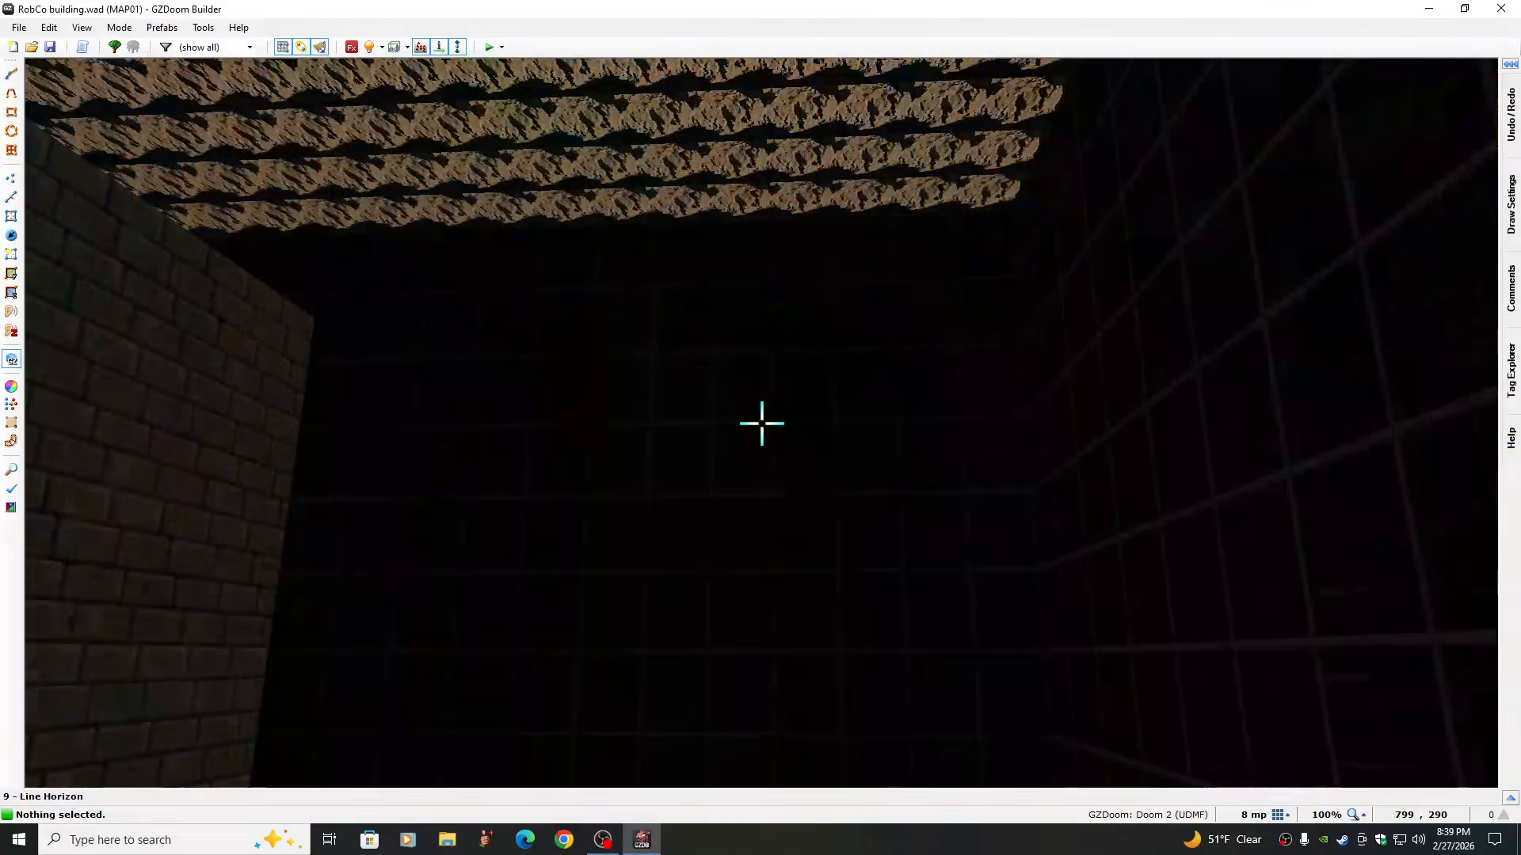
Try the CEIL5_1 flat from DOOM2.WAD as the floor of the low ledge inside the building's east recess
key("w")
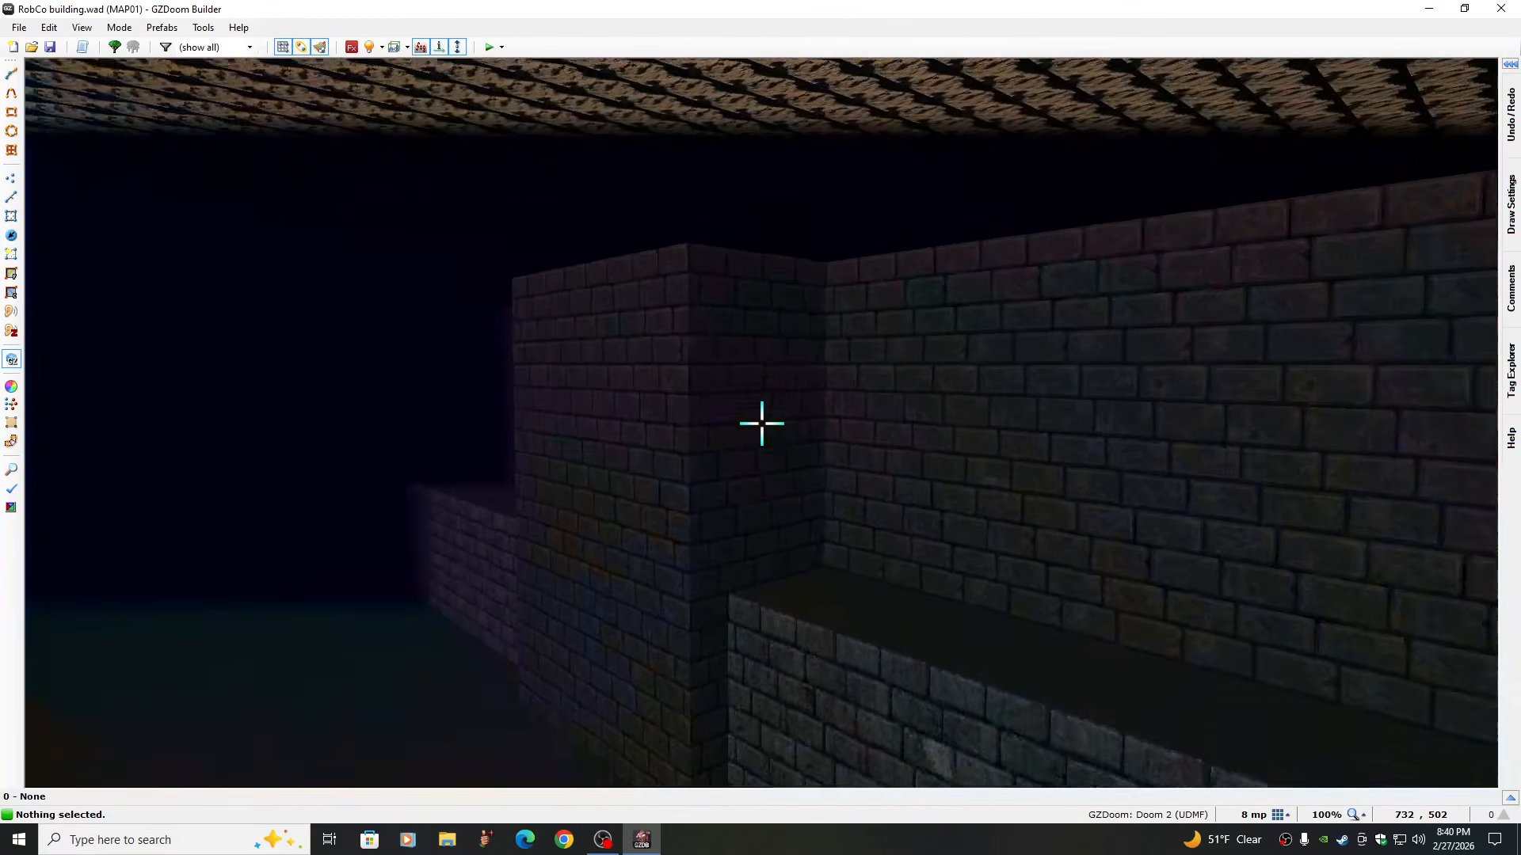
key("w")
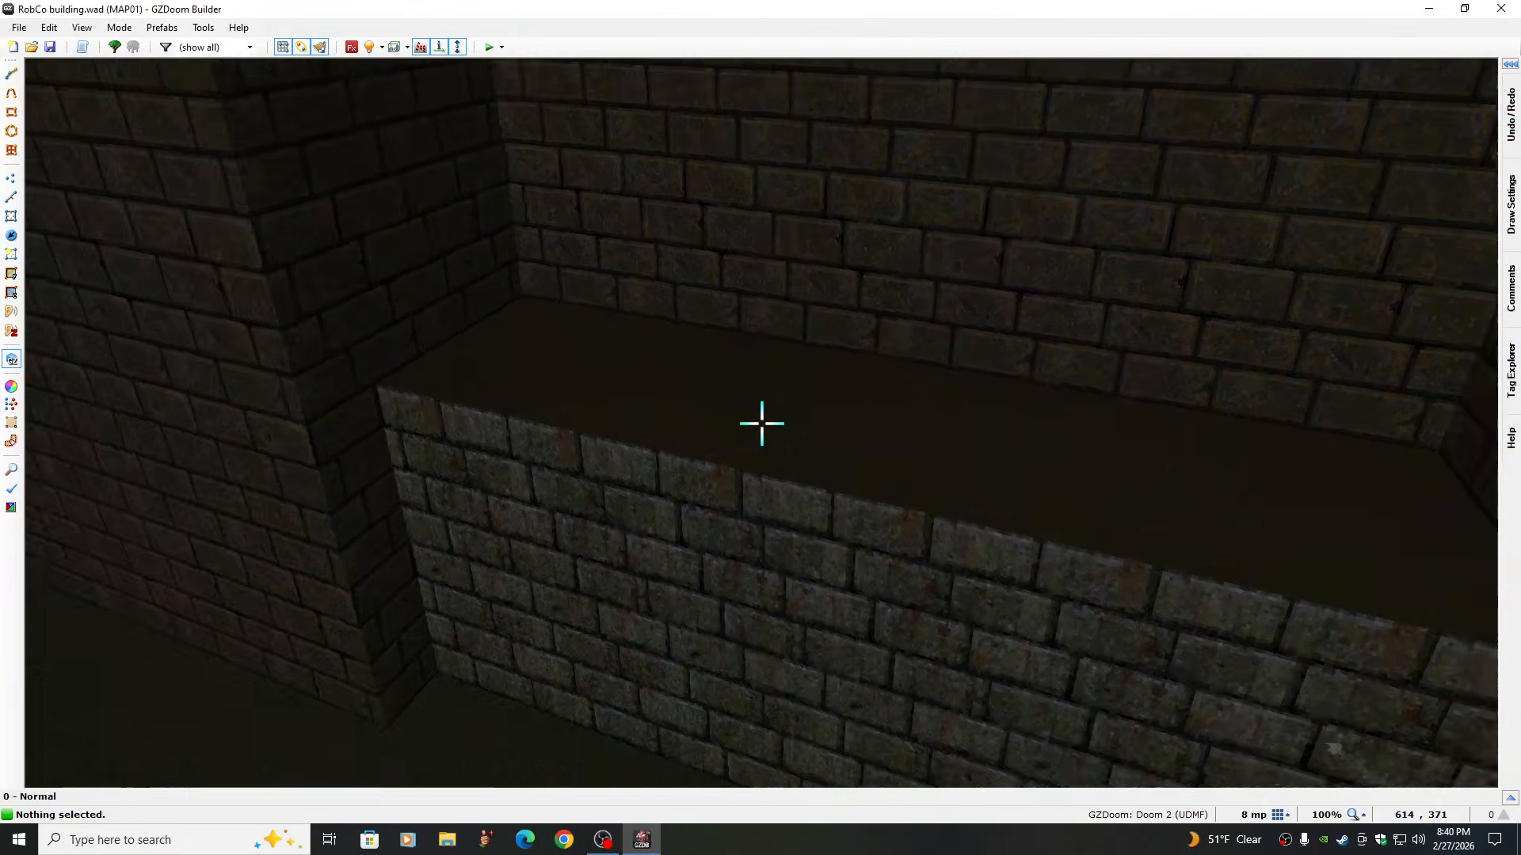
right_click(762, 423)
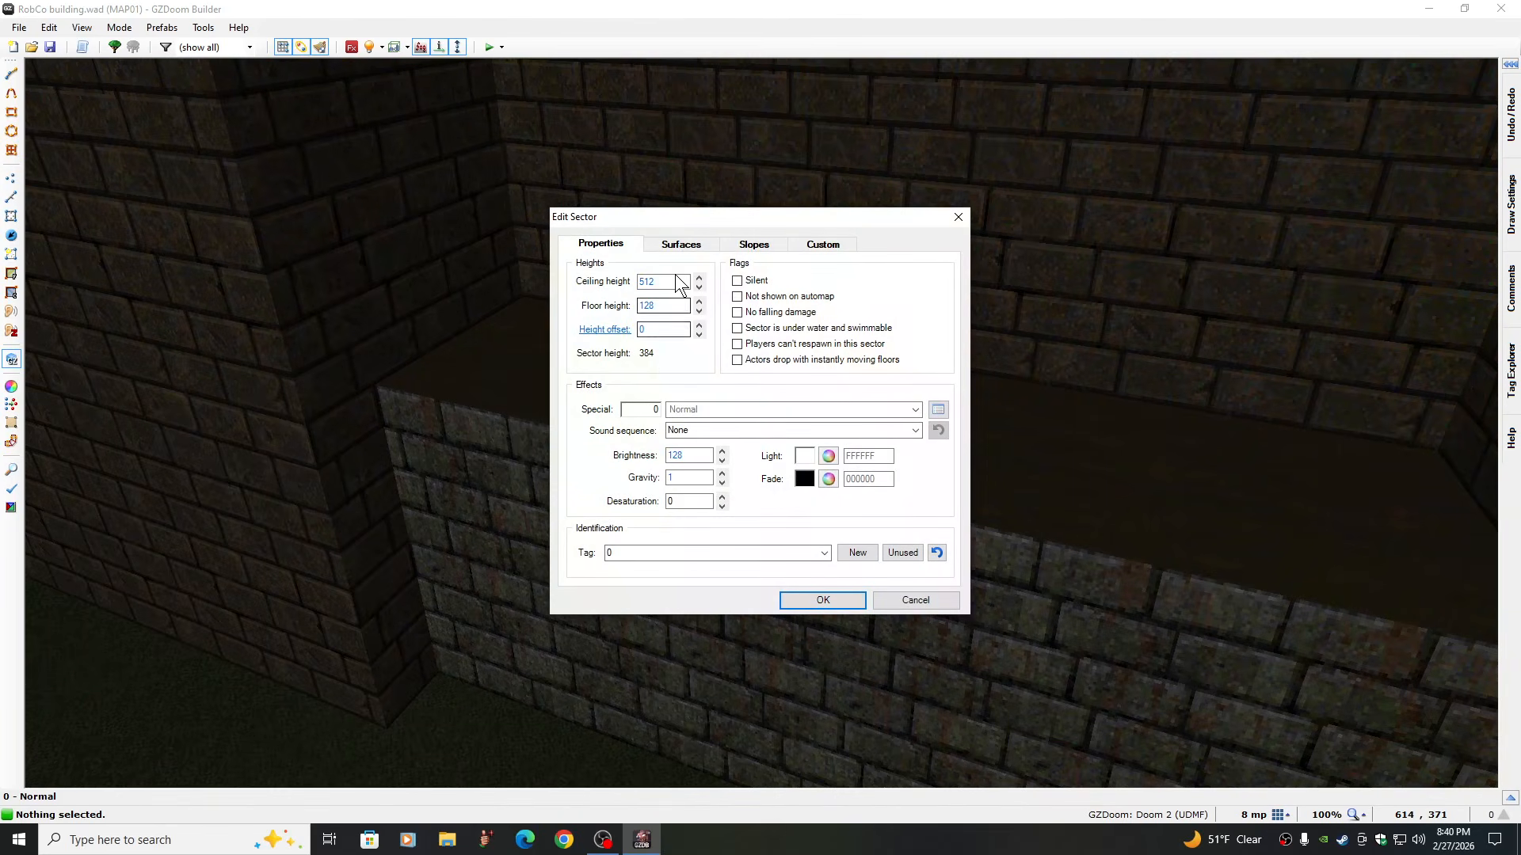
left_click(672, 244)
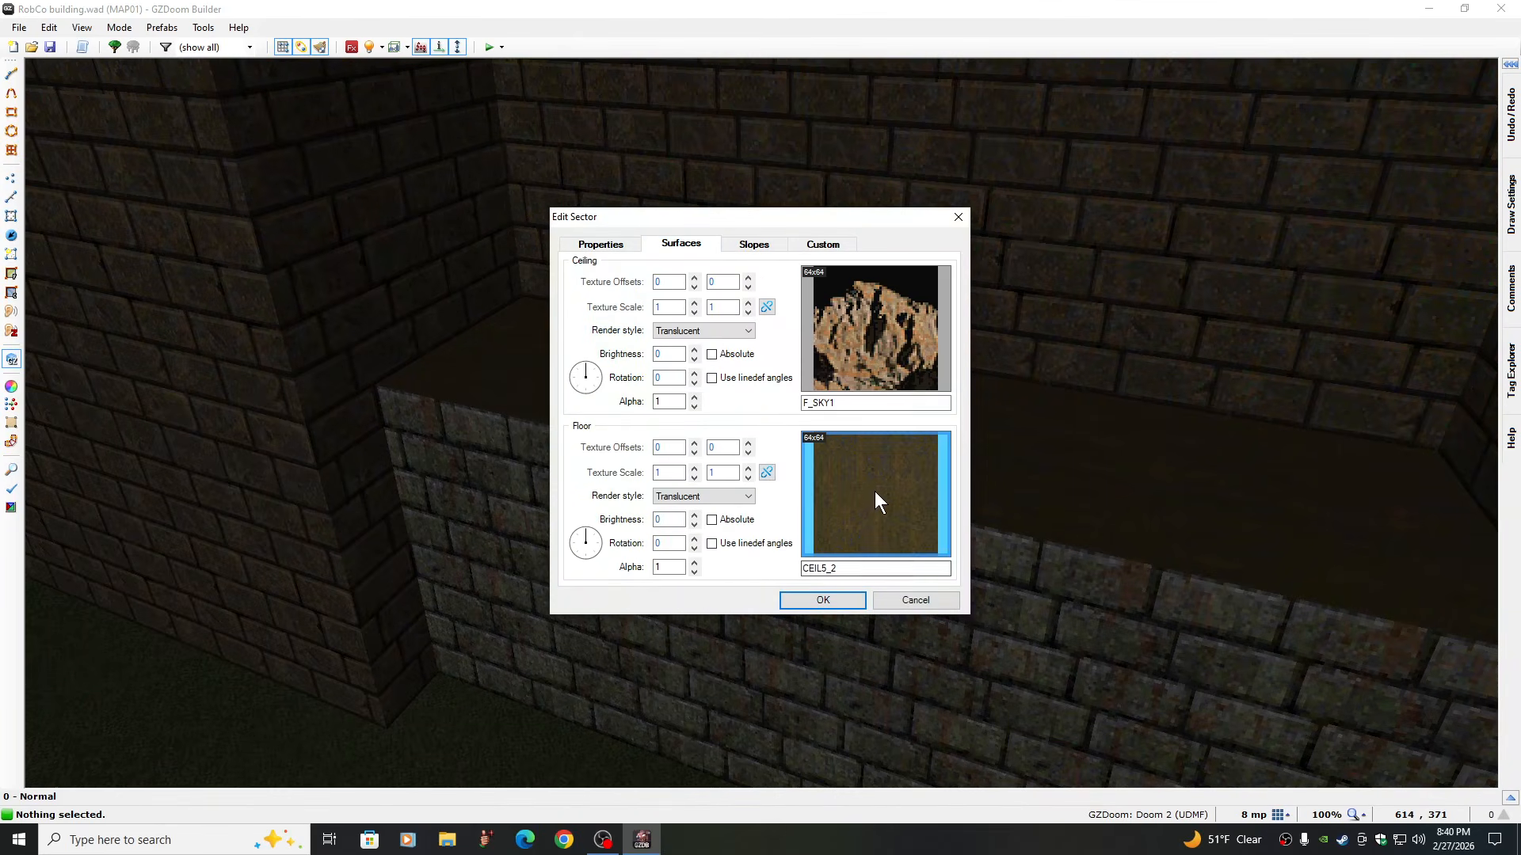
left_click(875, 491)
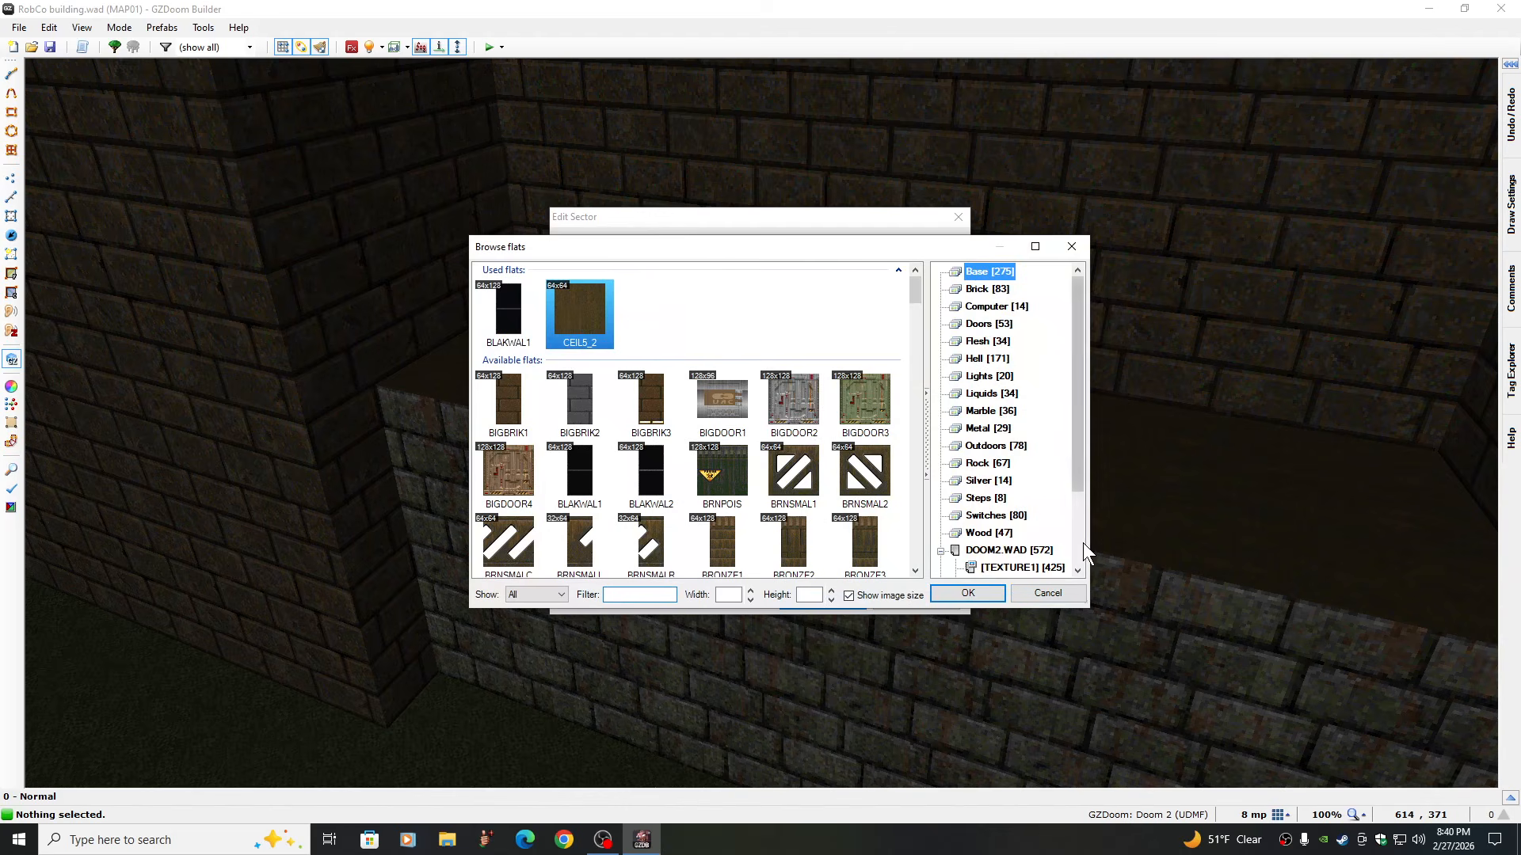
scroll(1081, 543, "down", 2)
left_click(997, 485)
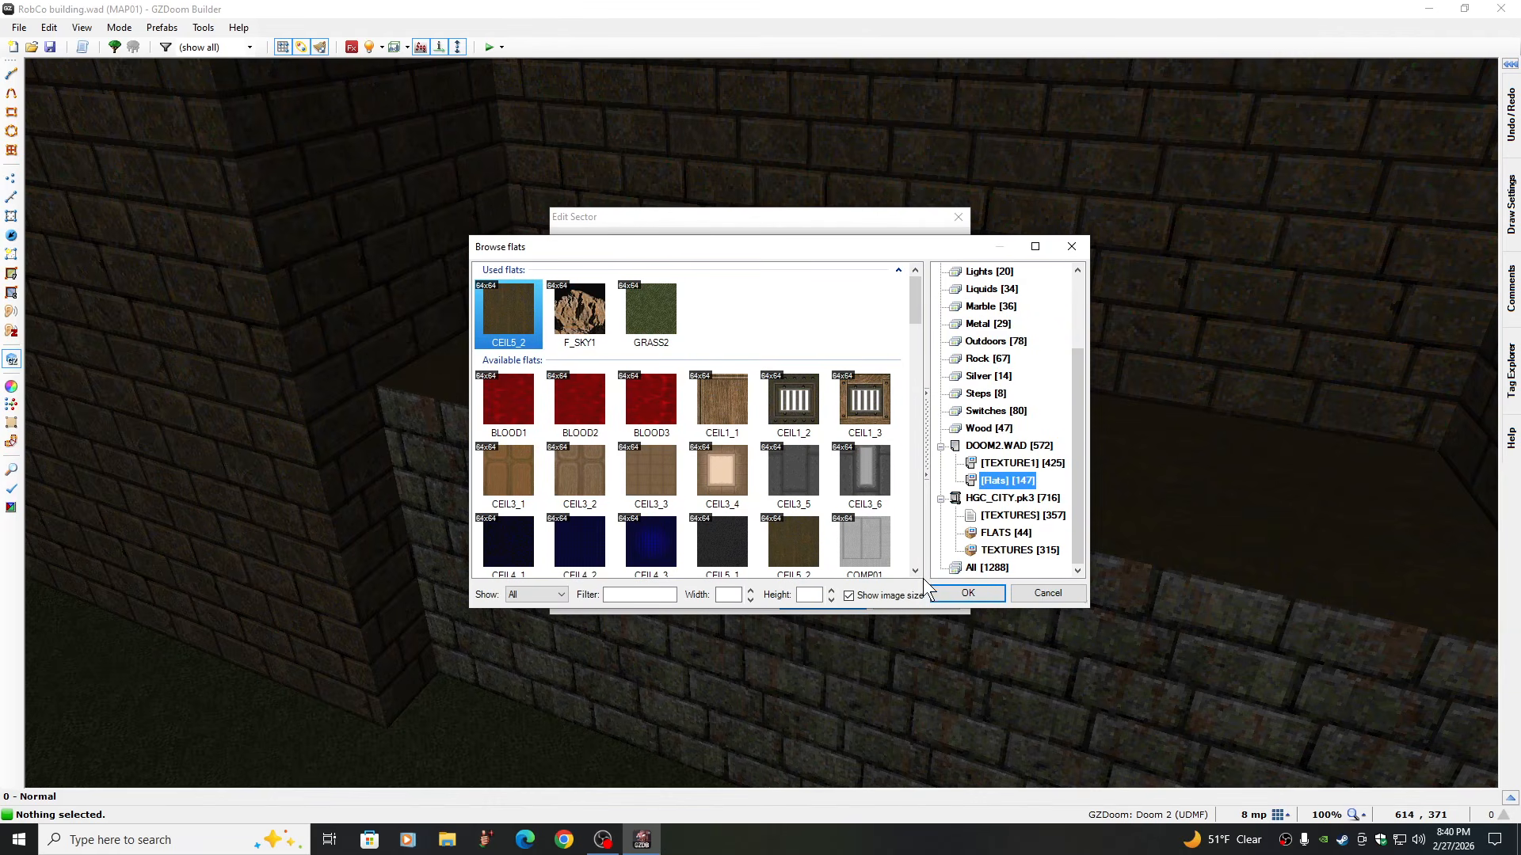
scroll(914, 569, "down", 2)
left_click(723, 507)
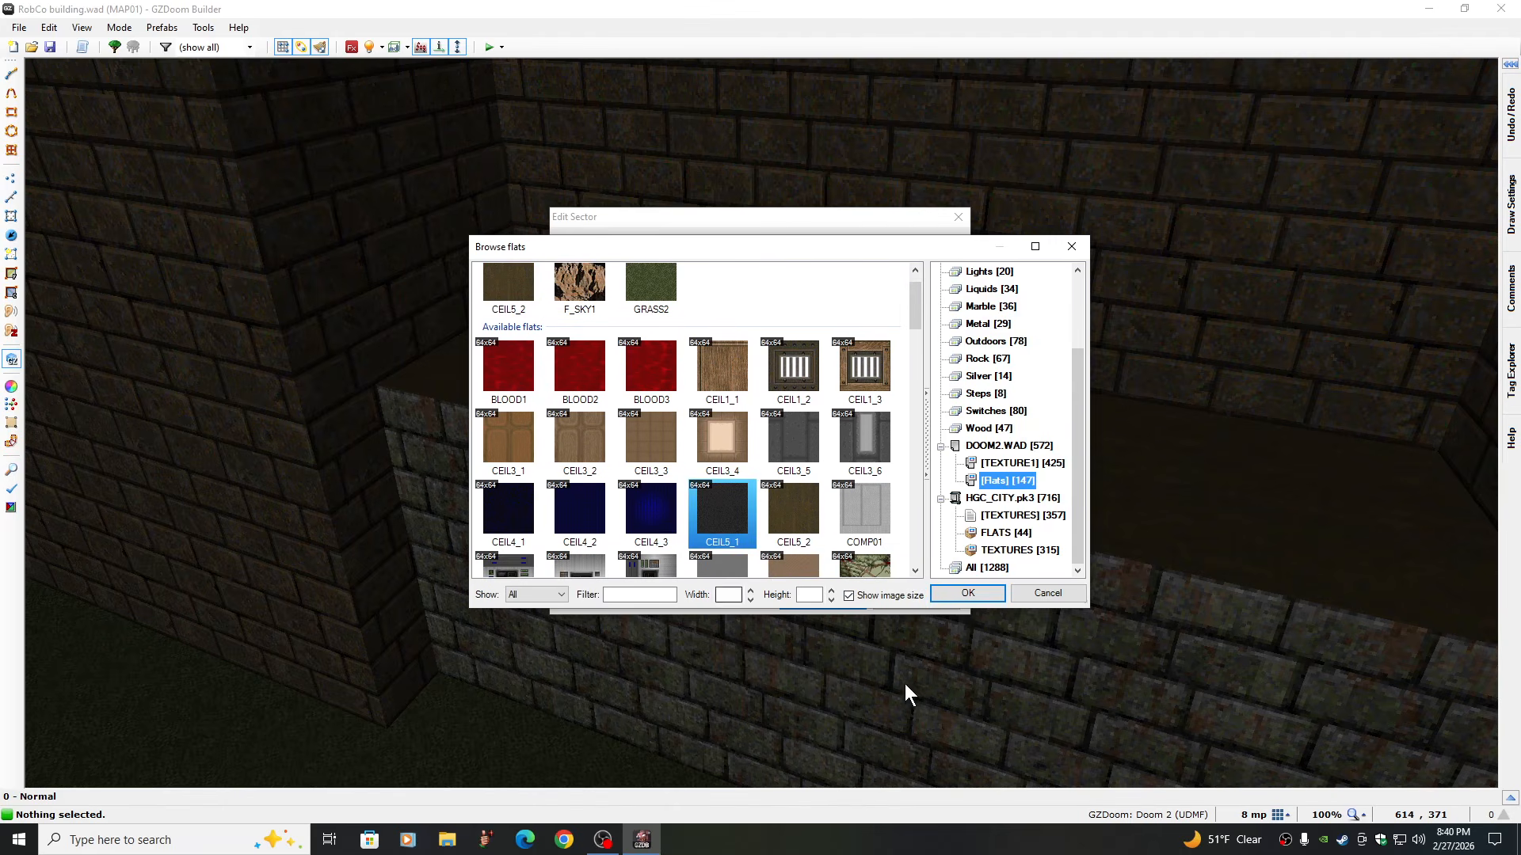
left_click(957, 594)
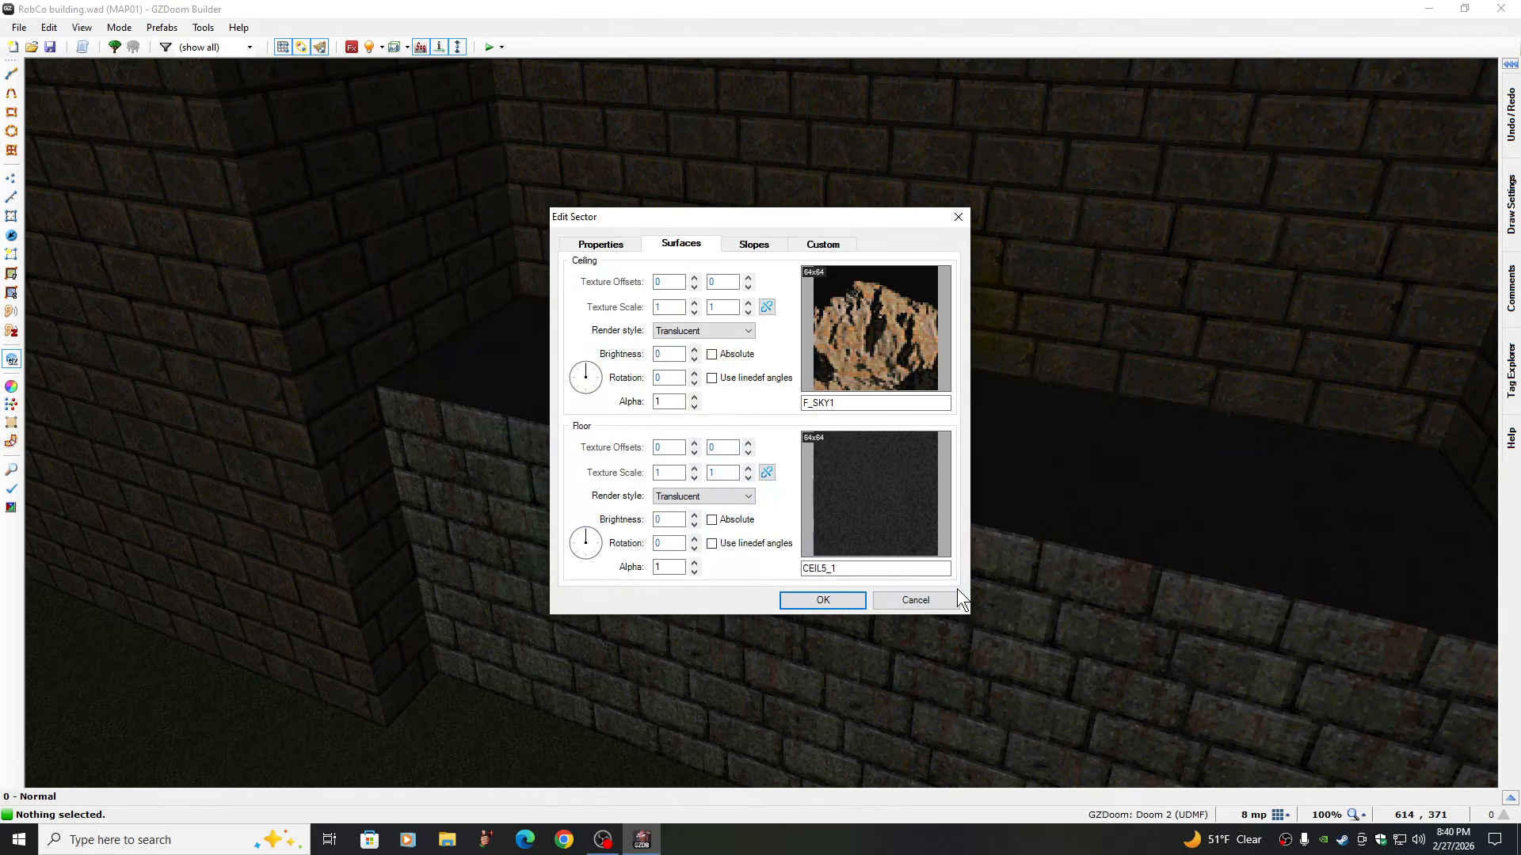
left_click(824, 600)
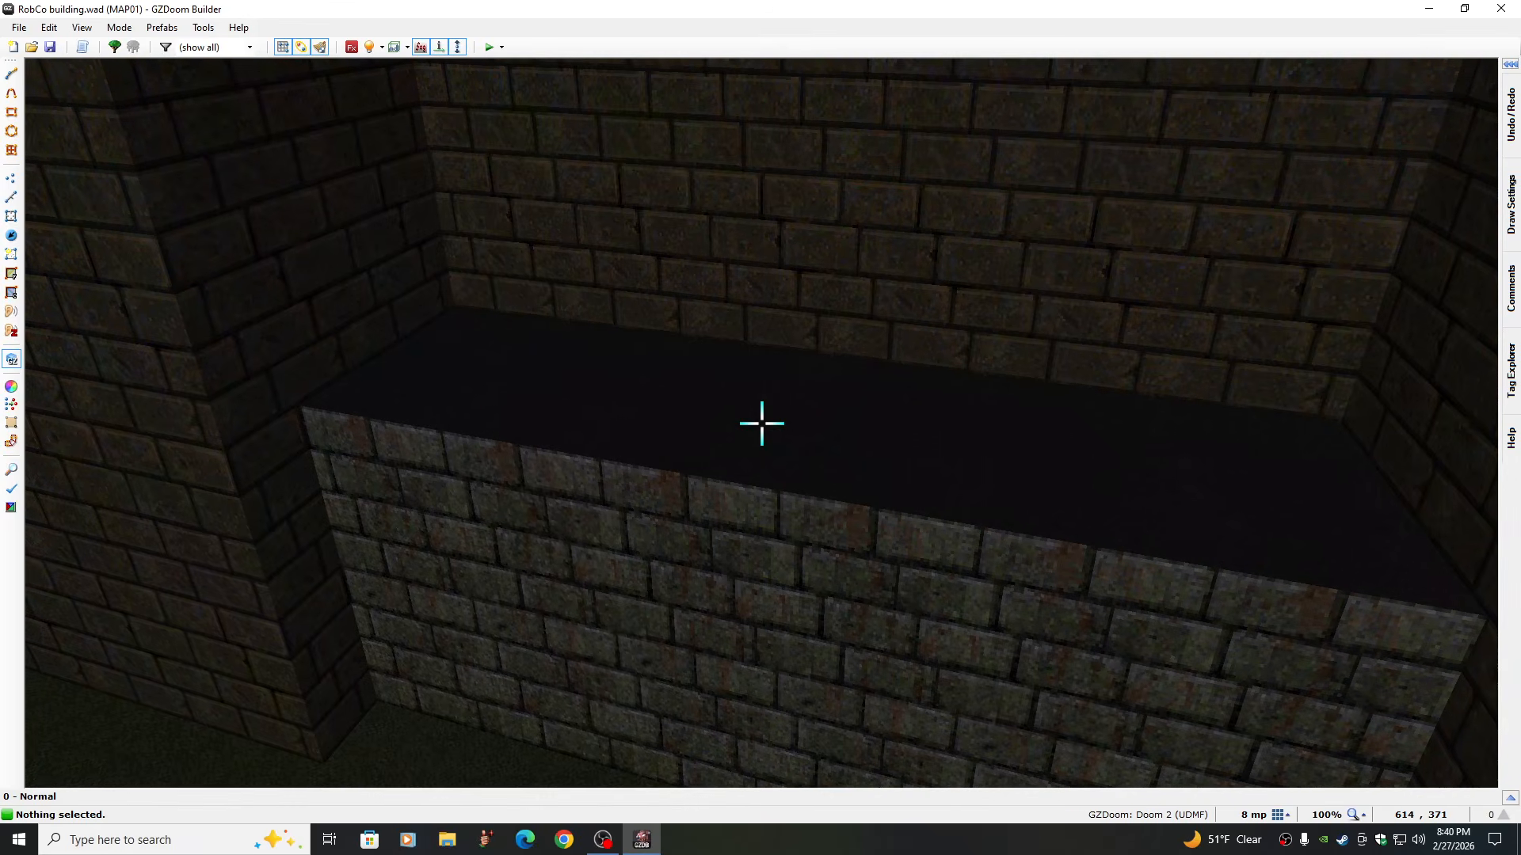
Set the floor flat of the low ledge in the east recess back to the already used CEIL5_2
key("e")
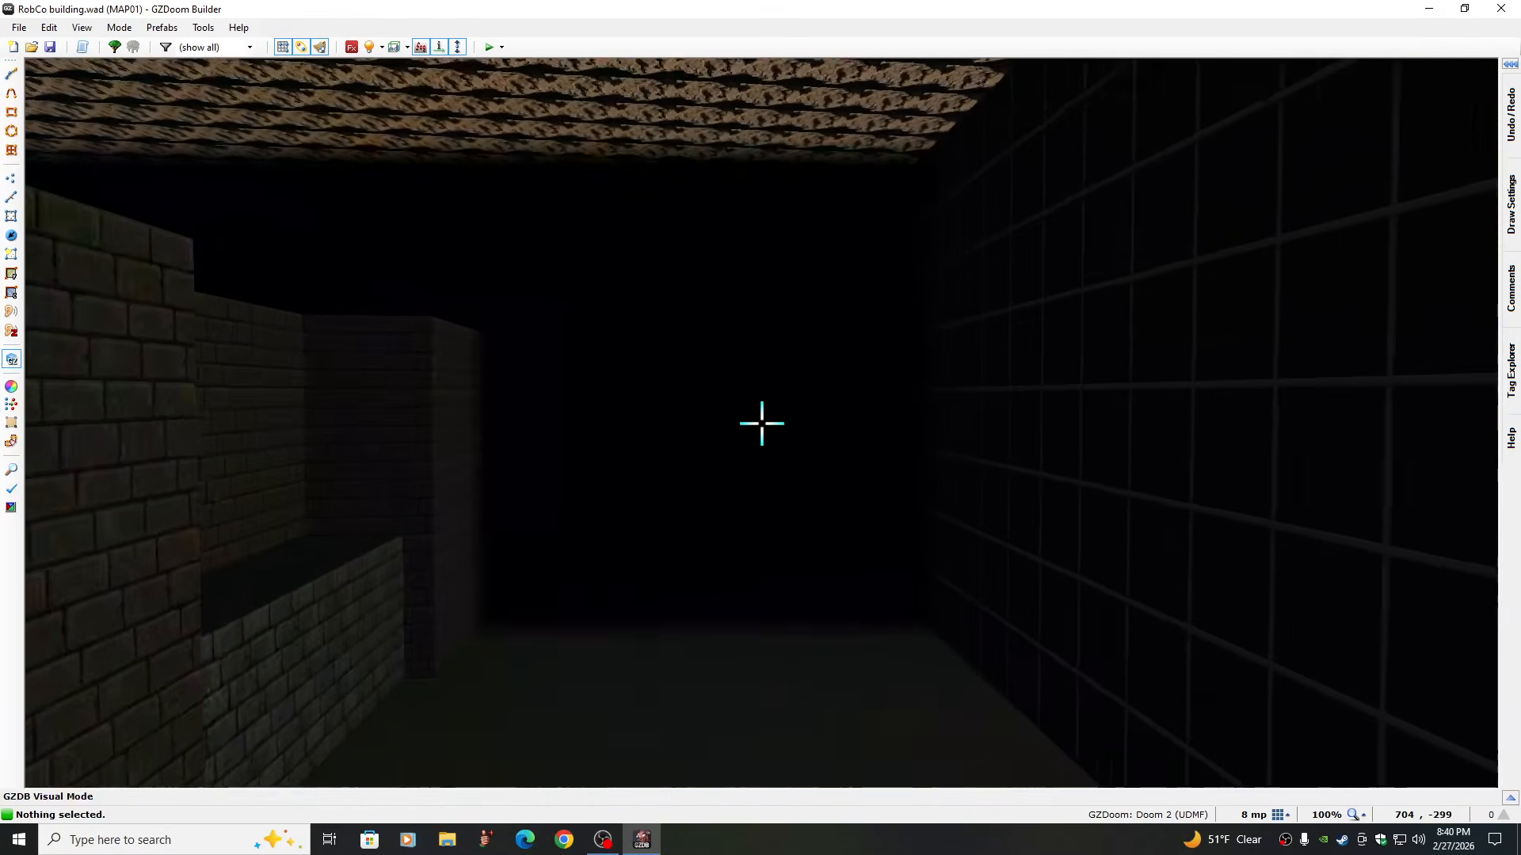
key("e")
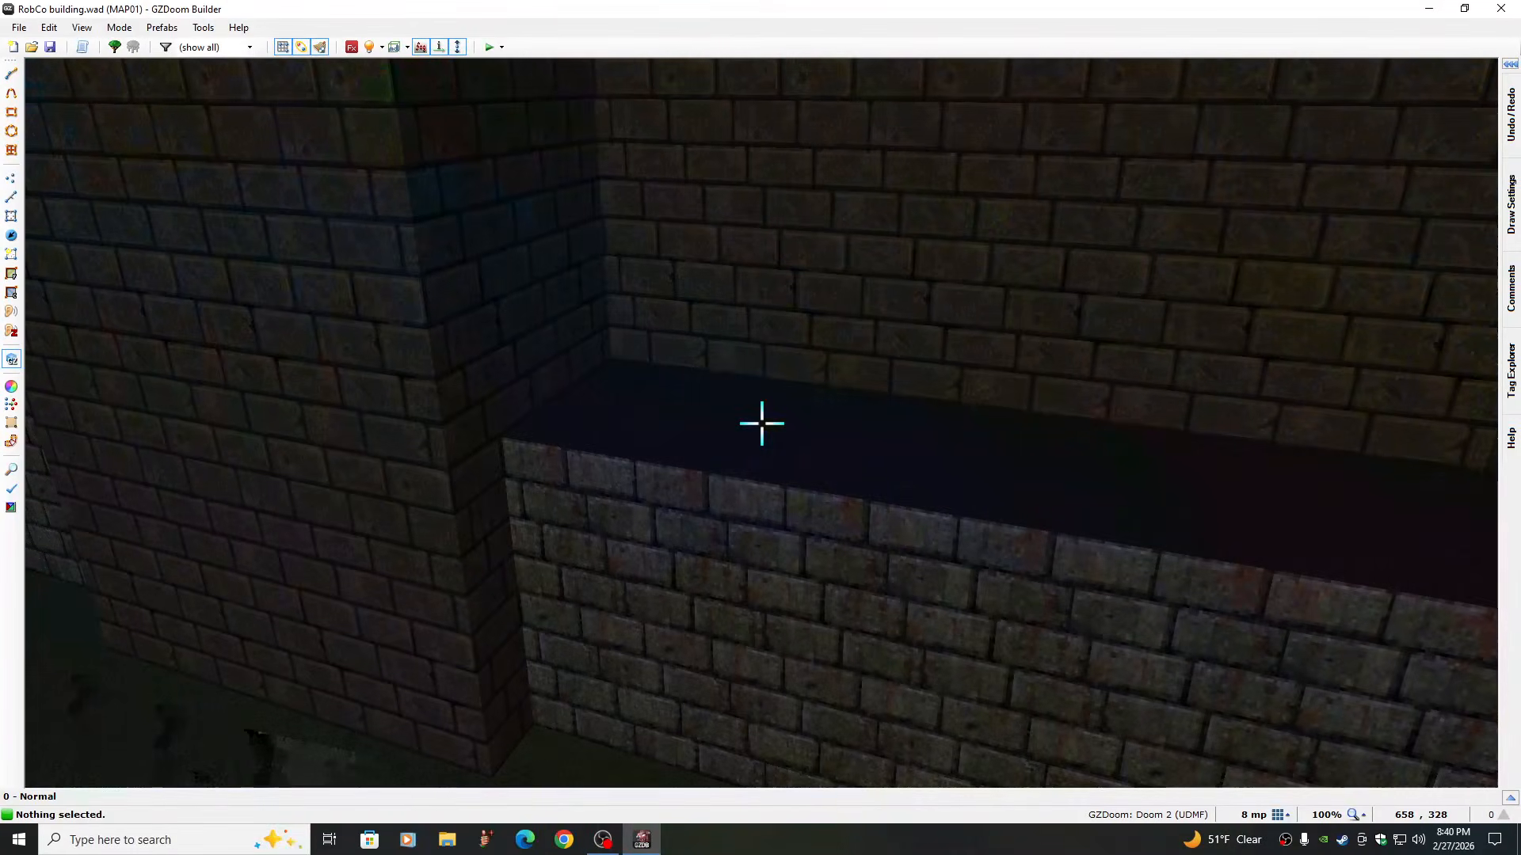
right_click(762, 423)
left_click(871, 489)
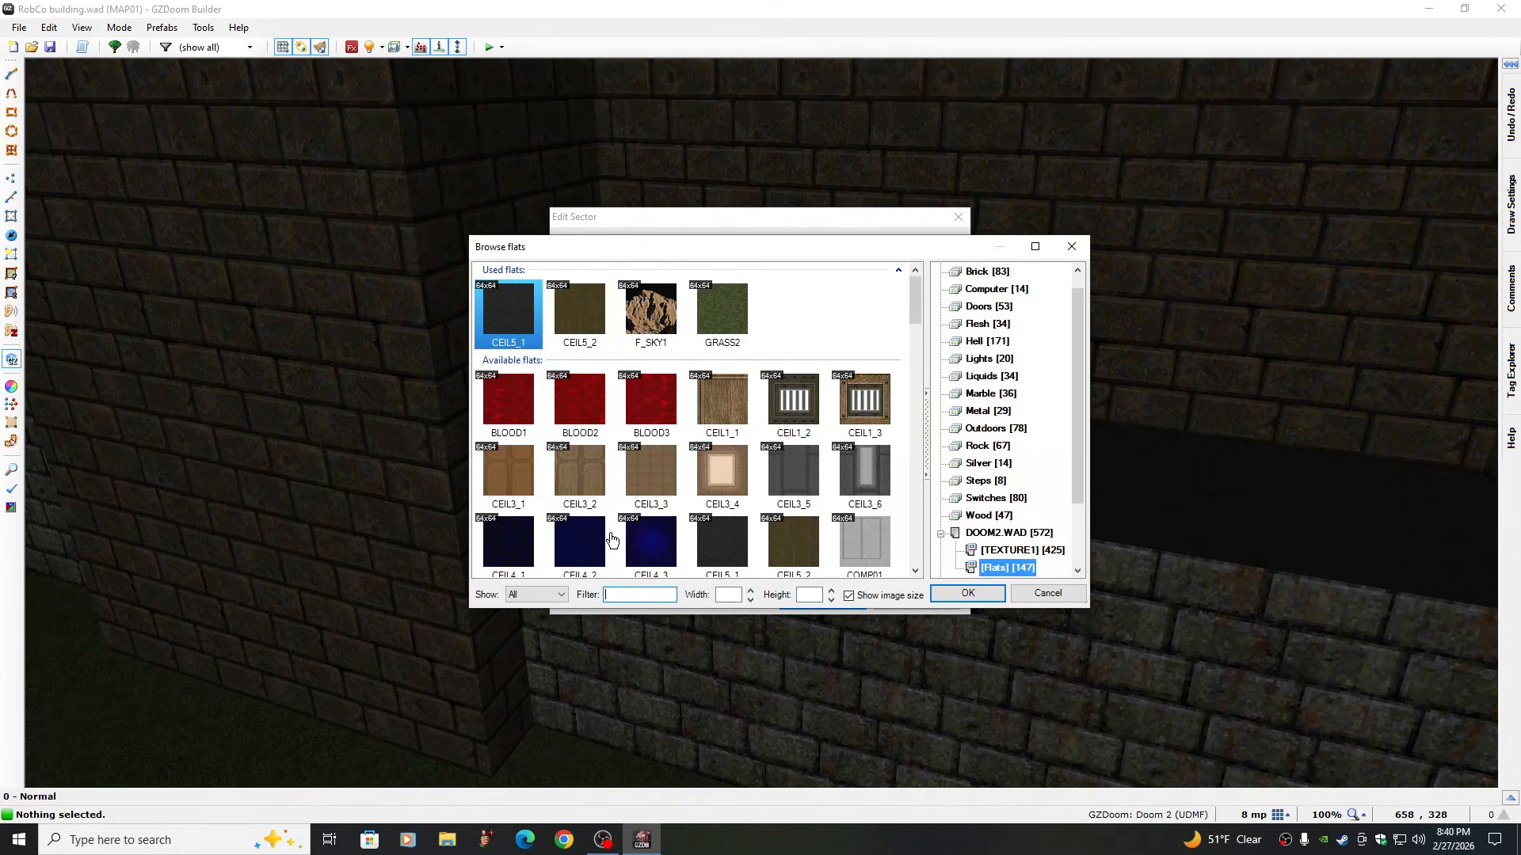
left_click(572, 309)
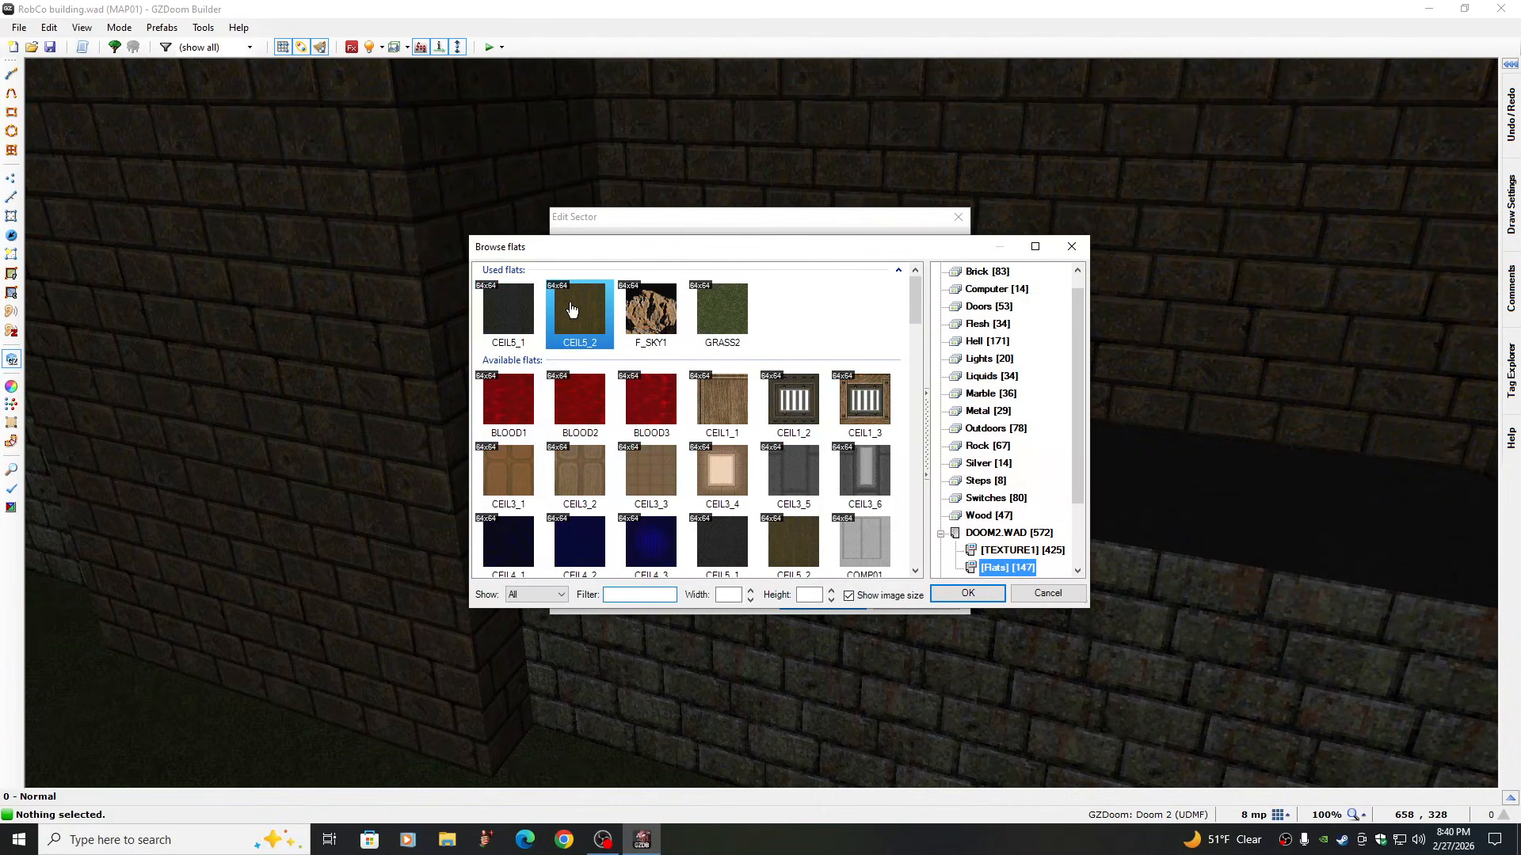
left_click(949, 594)
left_click(853, 605)
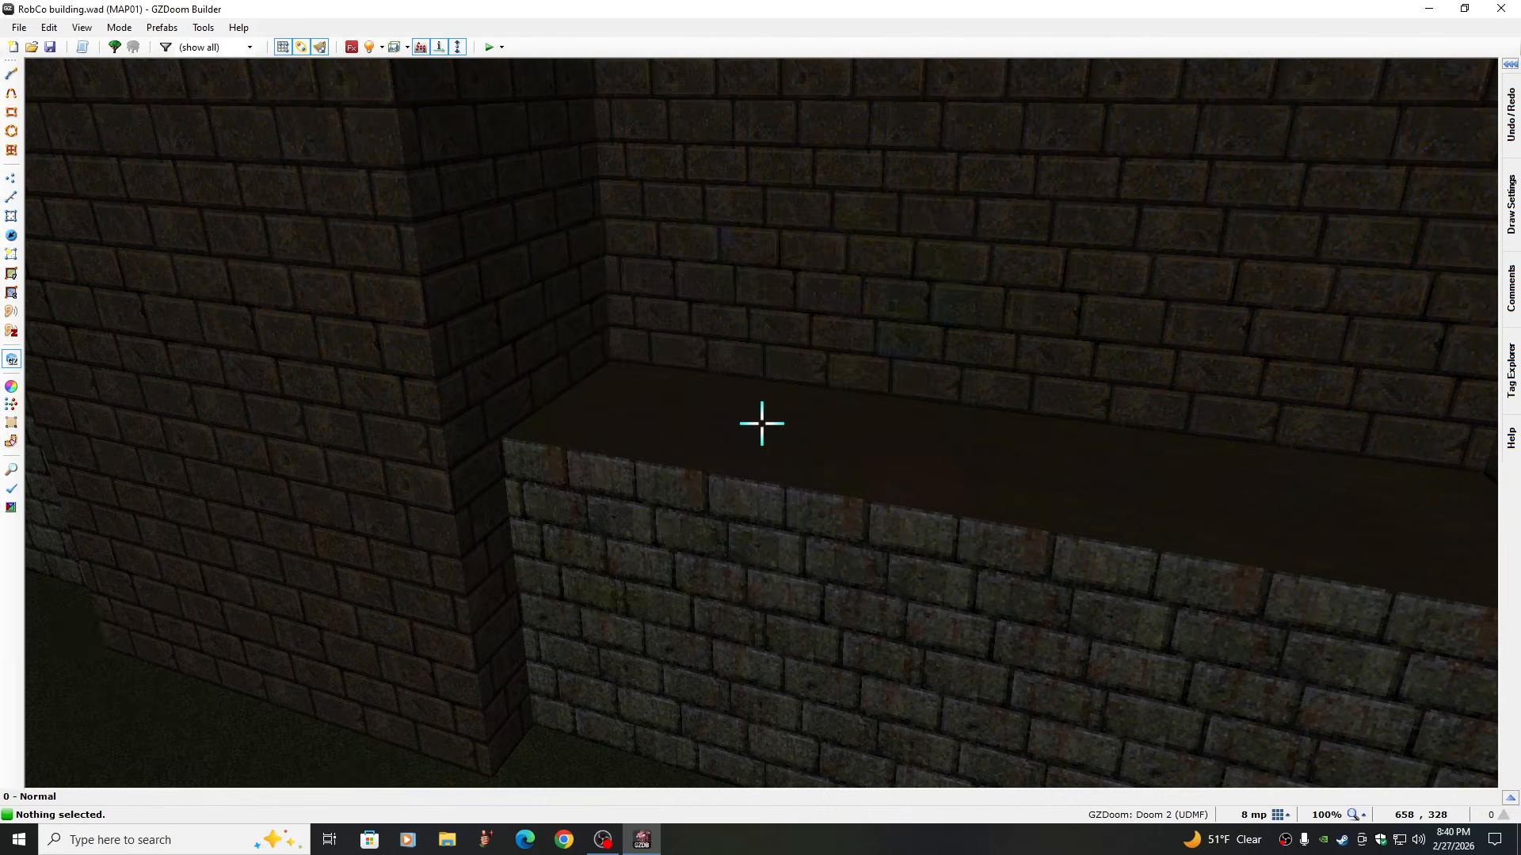
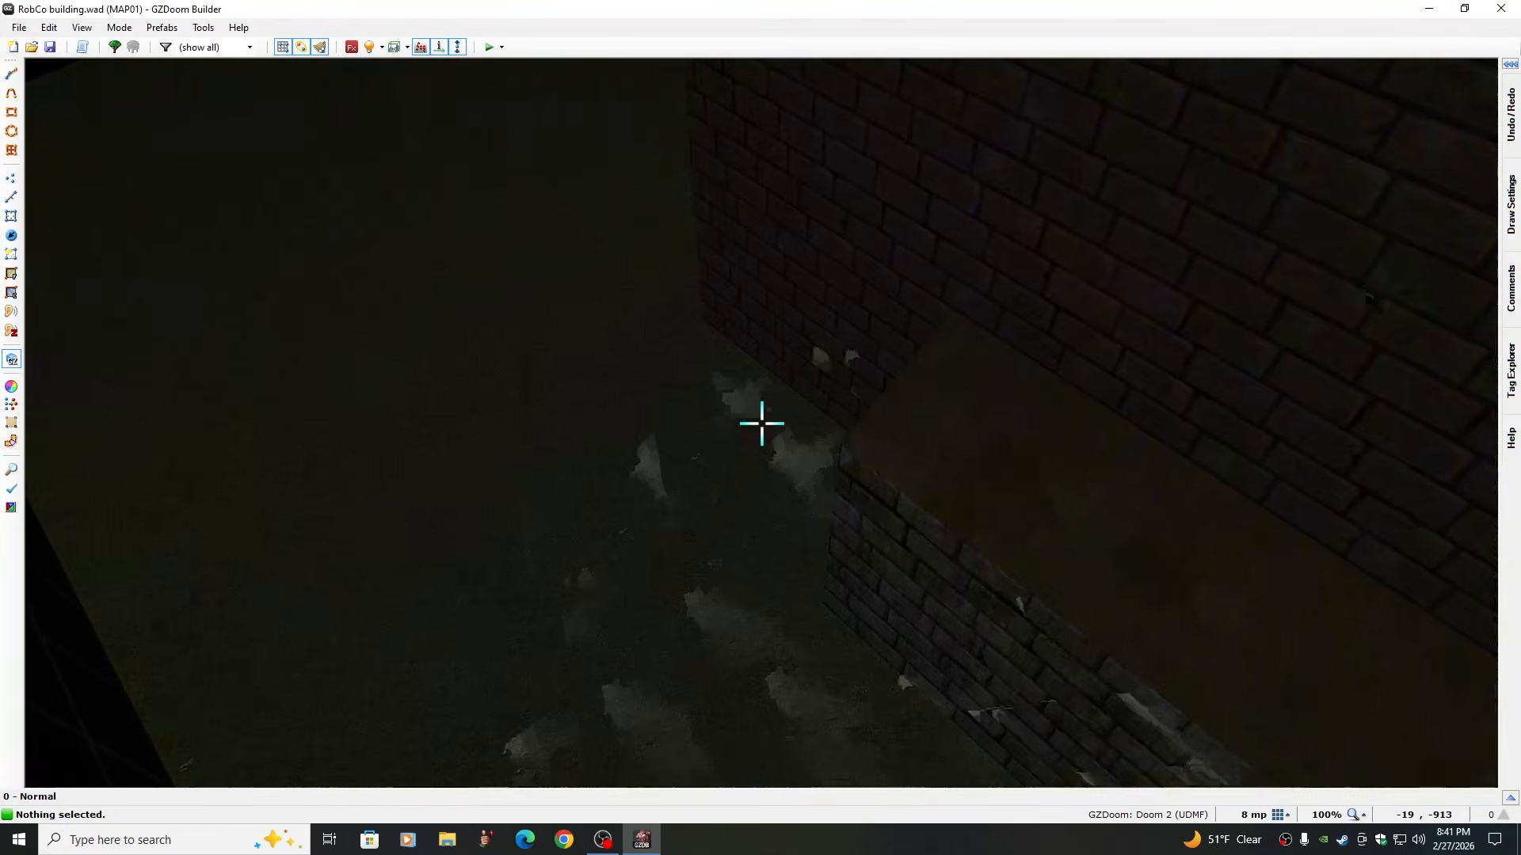
Inspect the brick walls and low ledges all around the building's exterior in the 3D view
key("e")
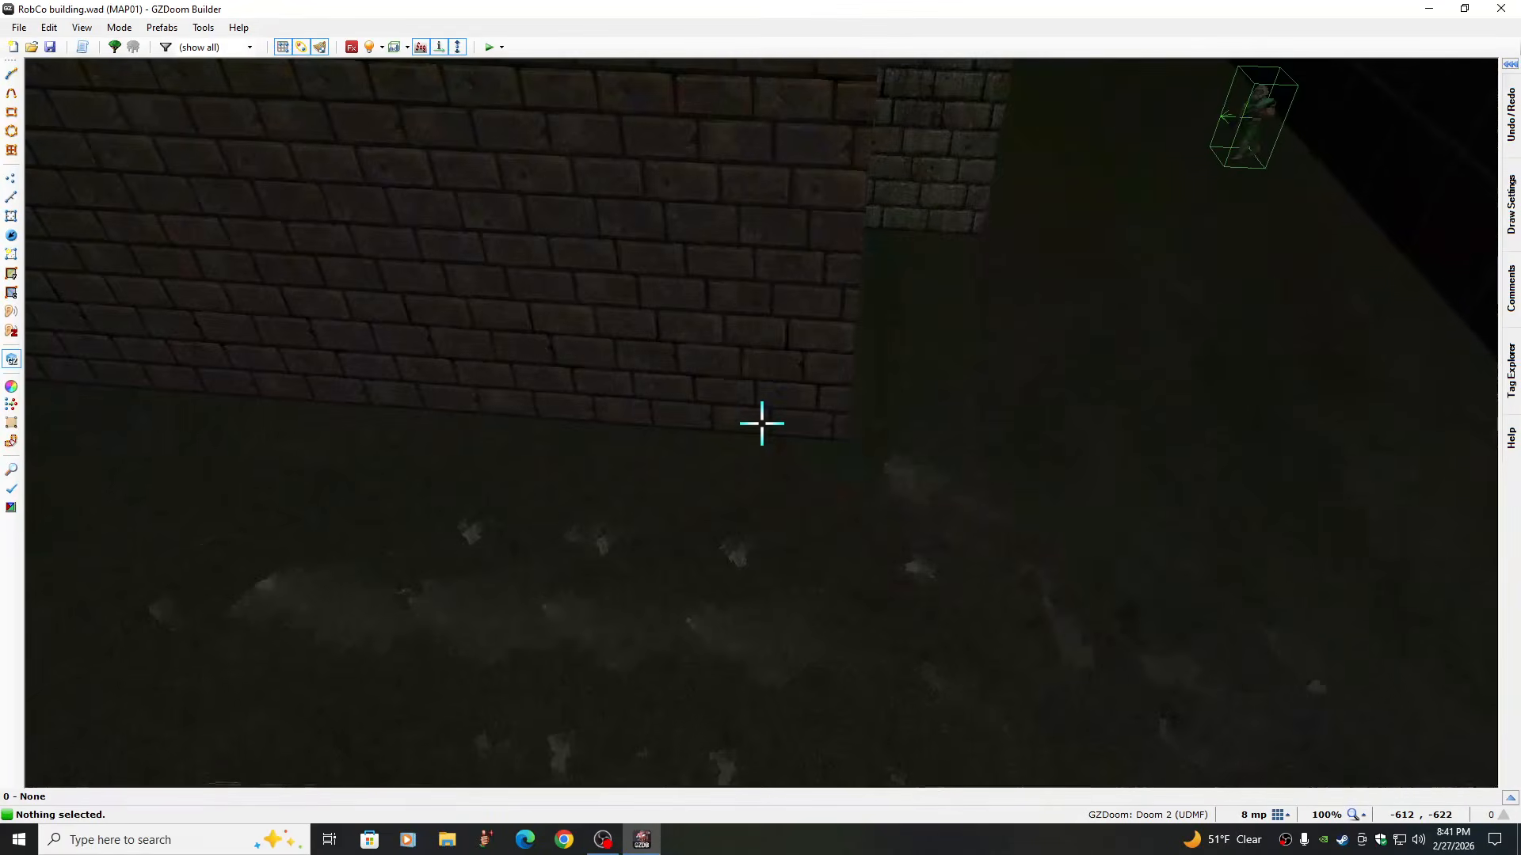
key("e")
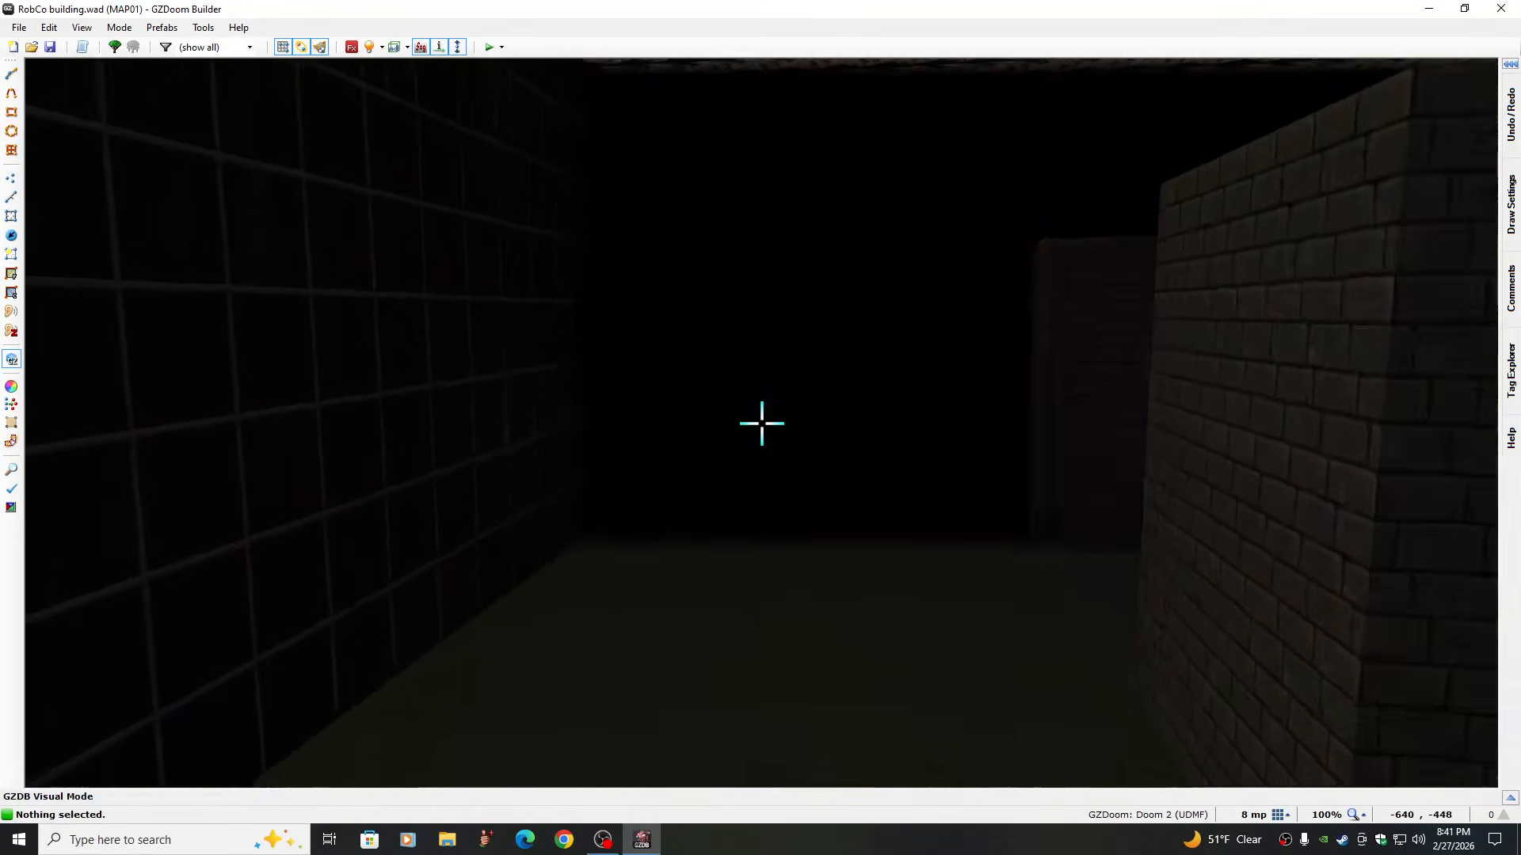
key("e")
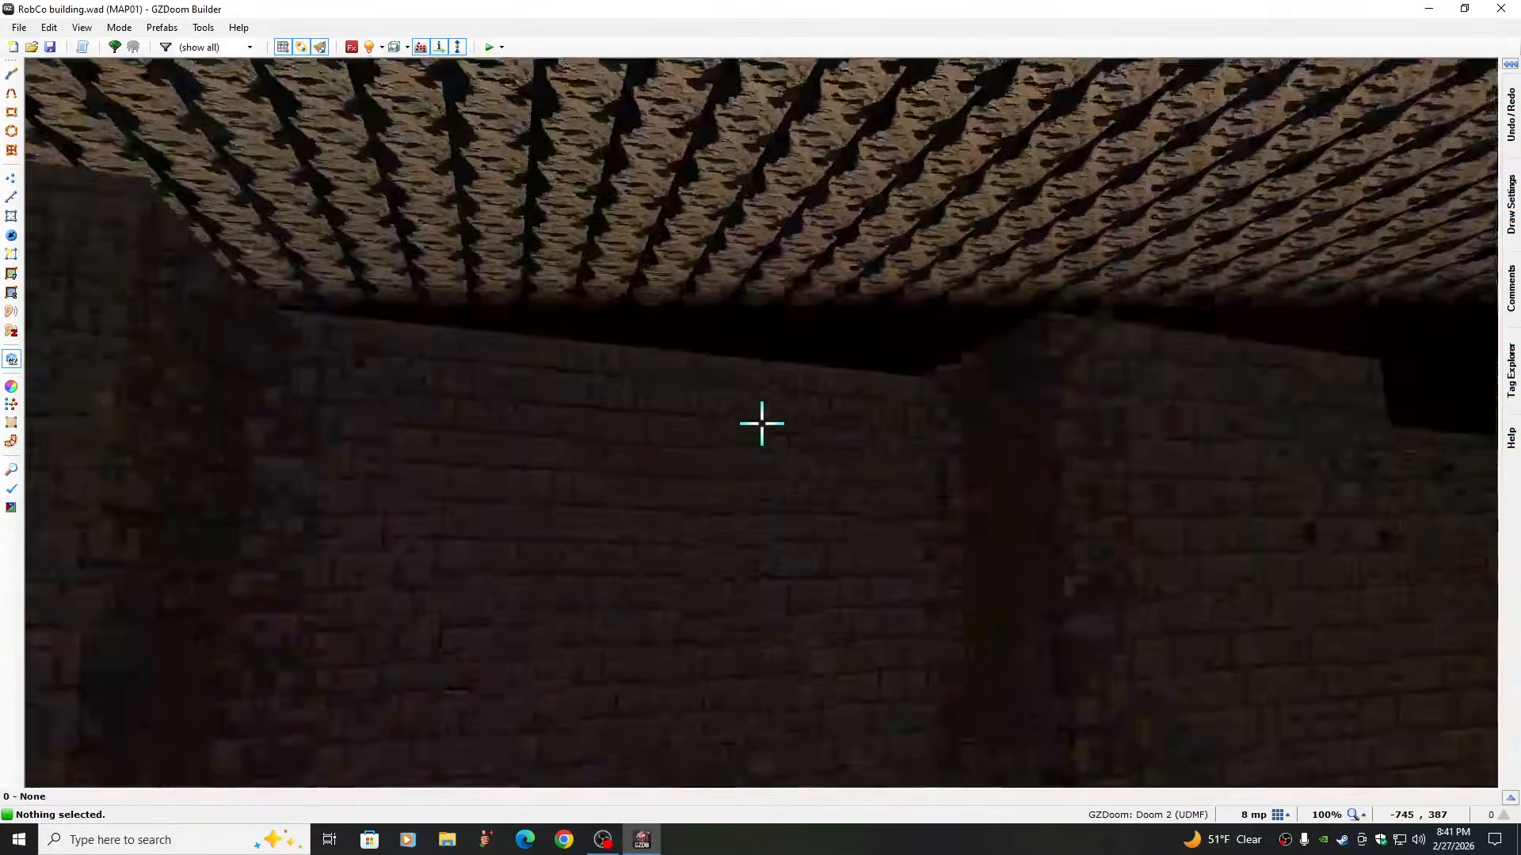
key("e")
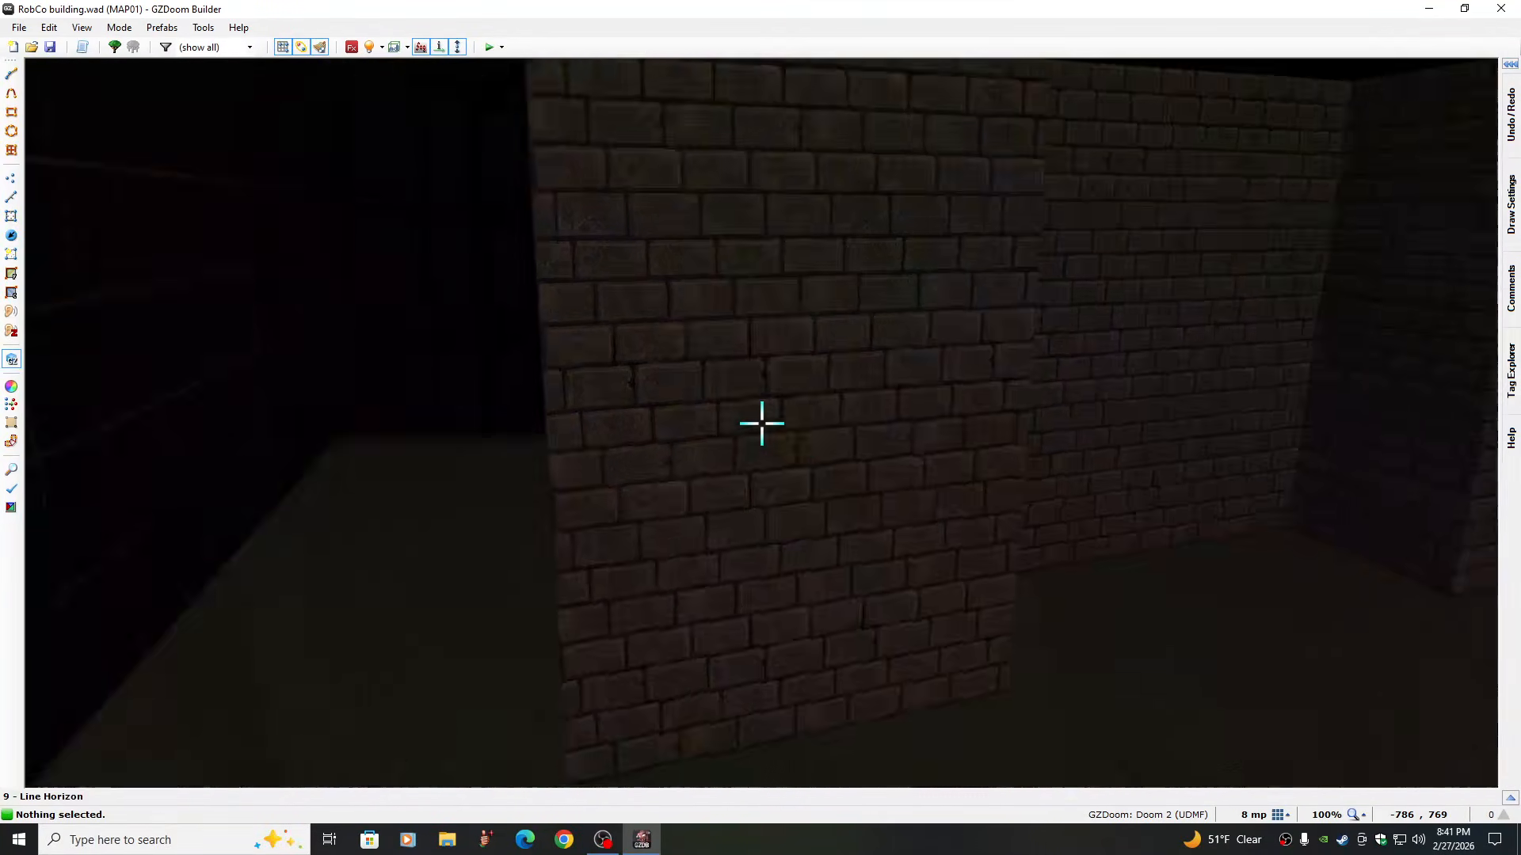
key("e")
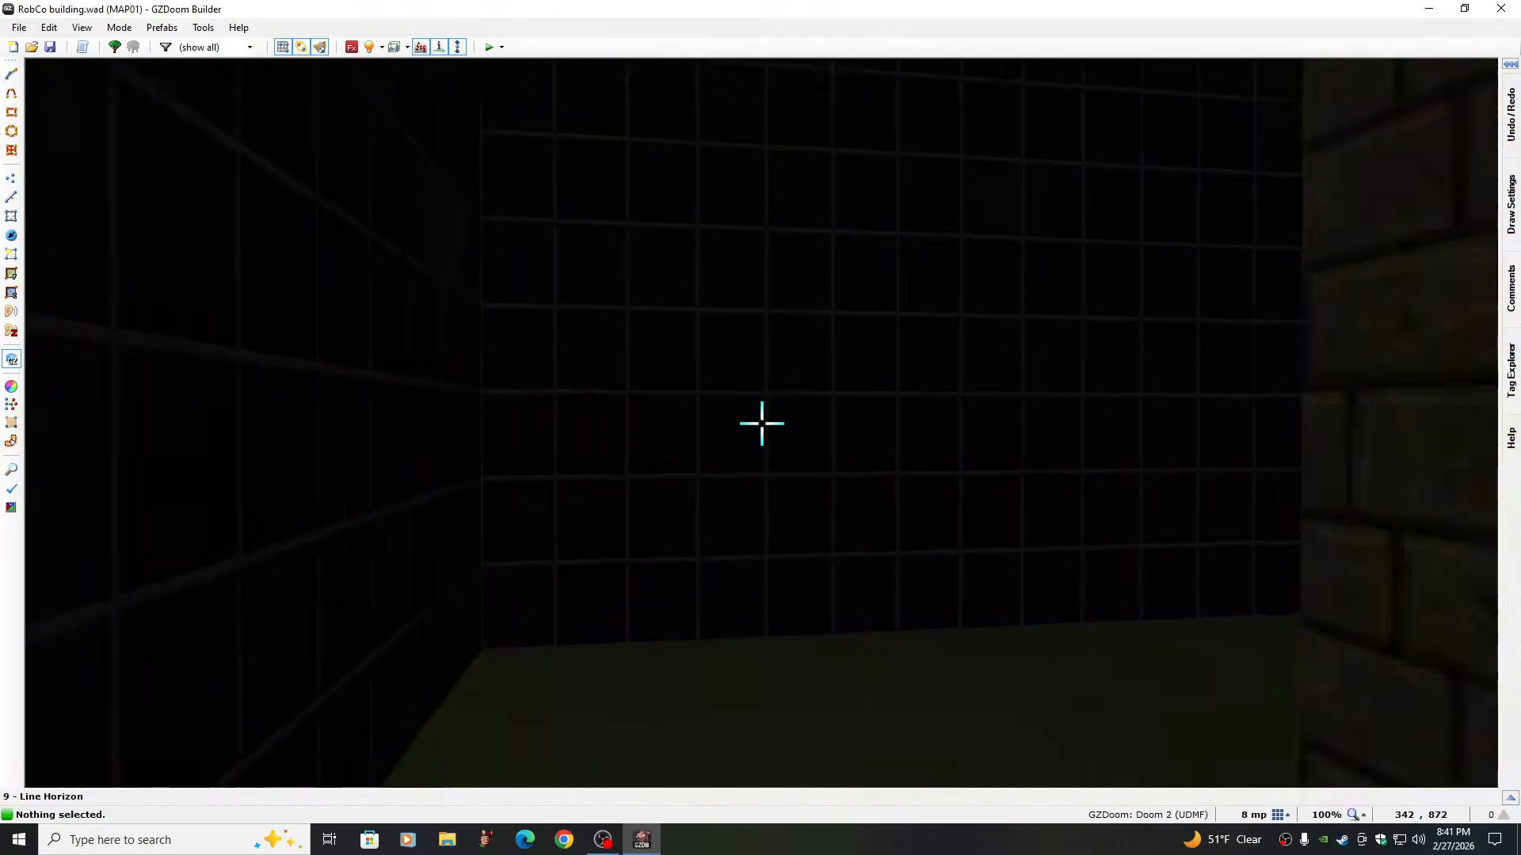
key("e")
key("e")
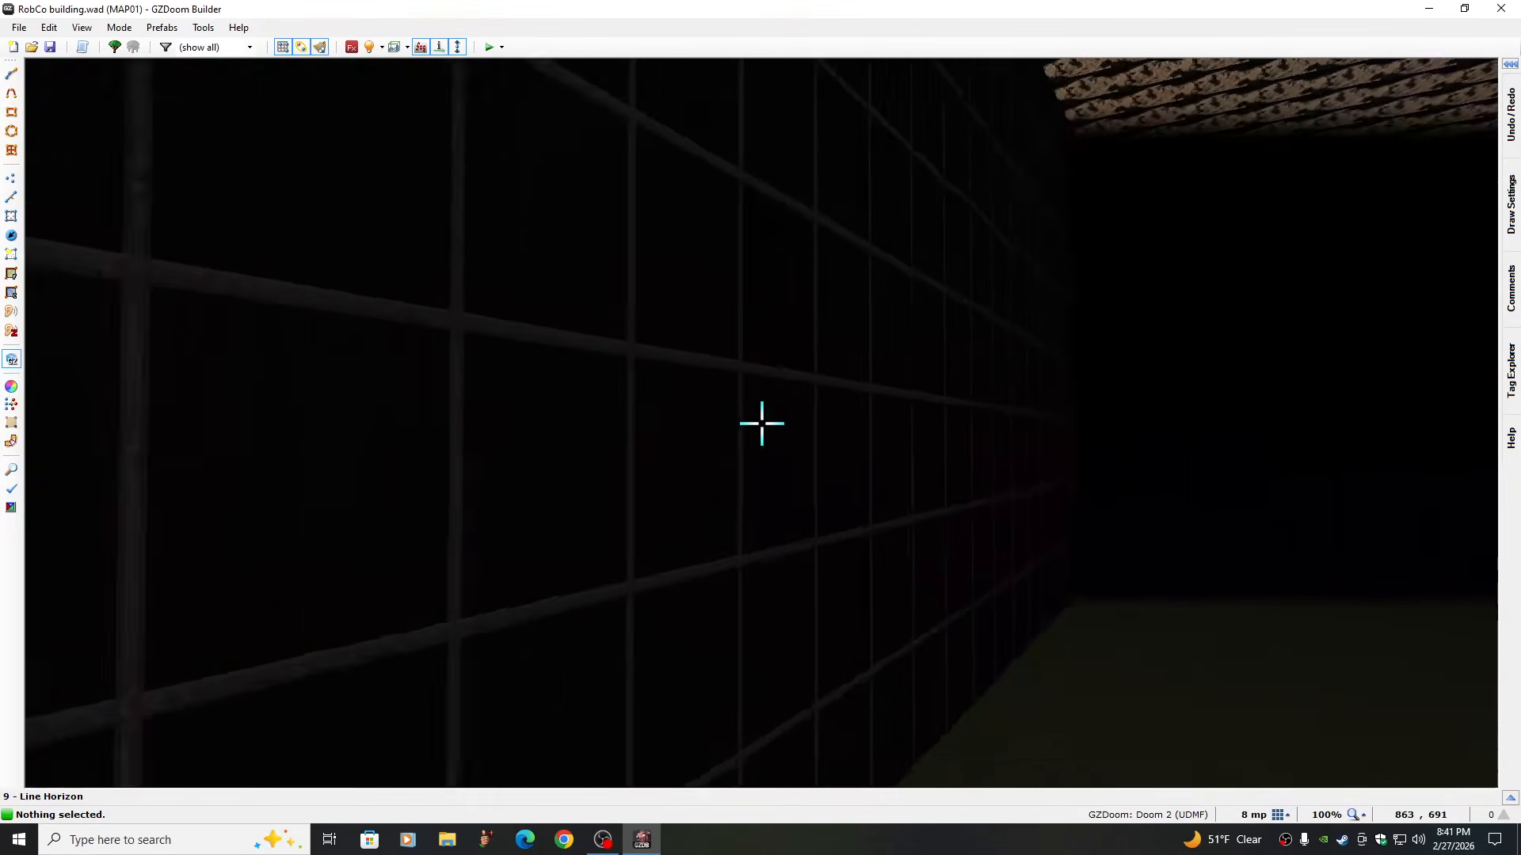
key("e")
key("e")
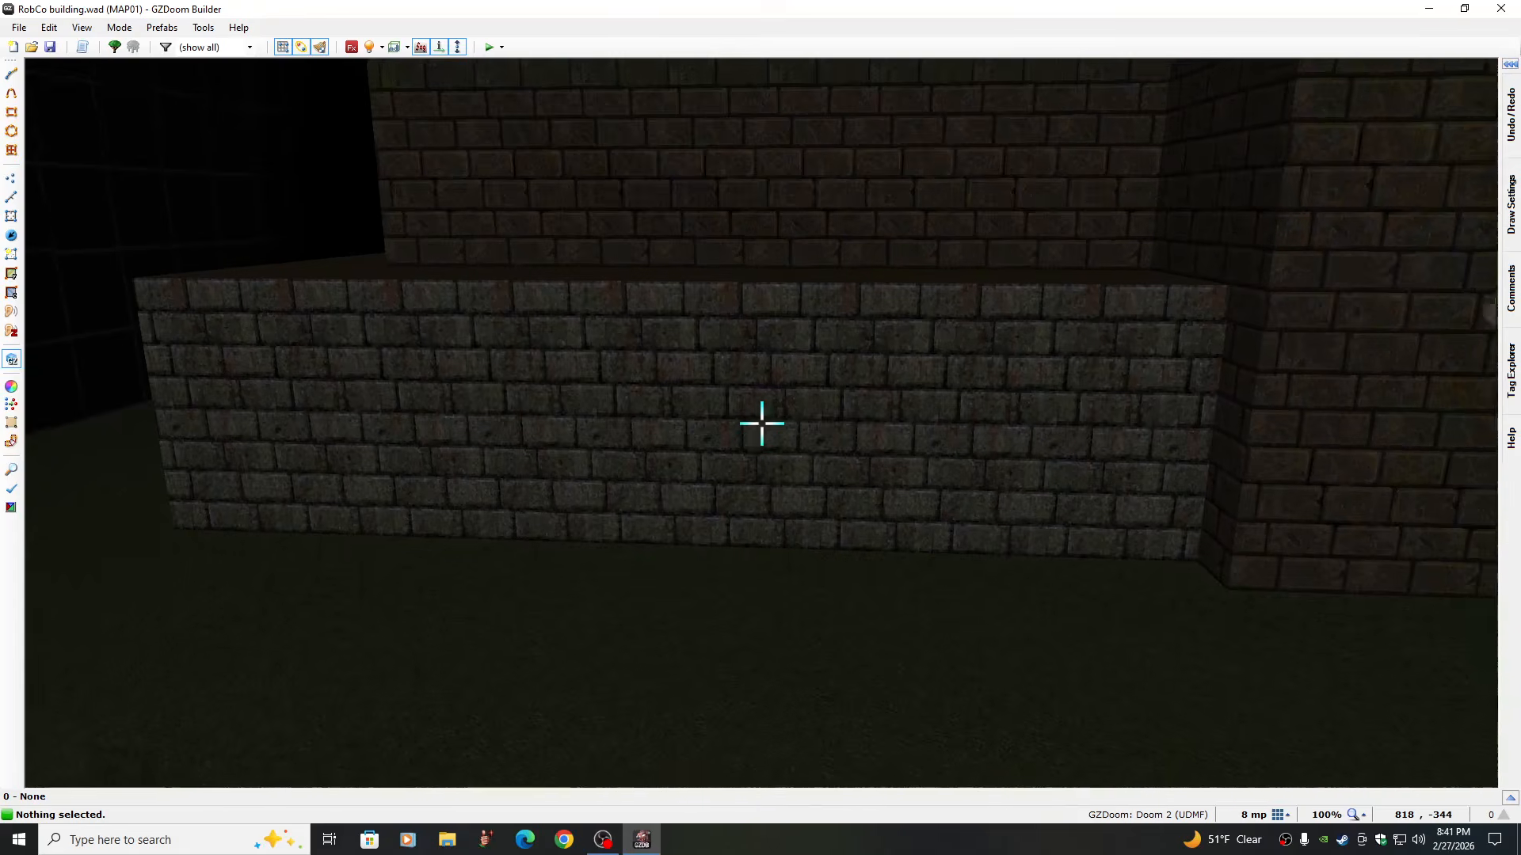
key("e")
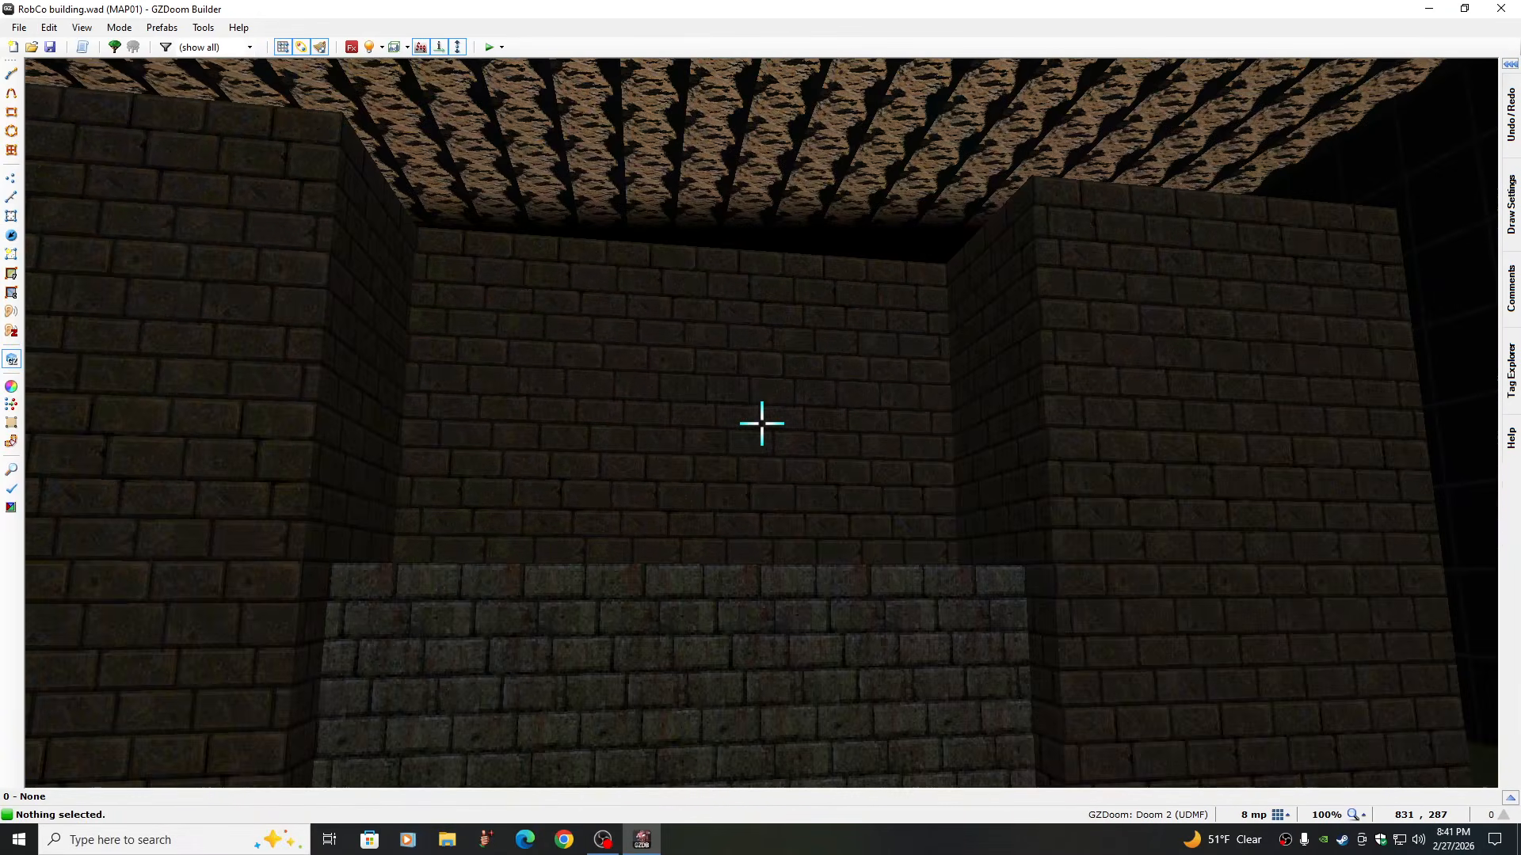
key("e")
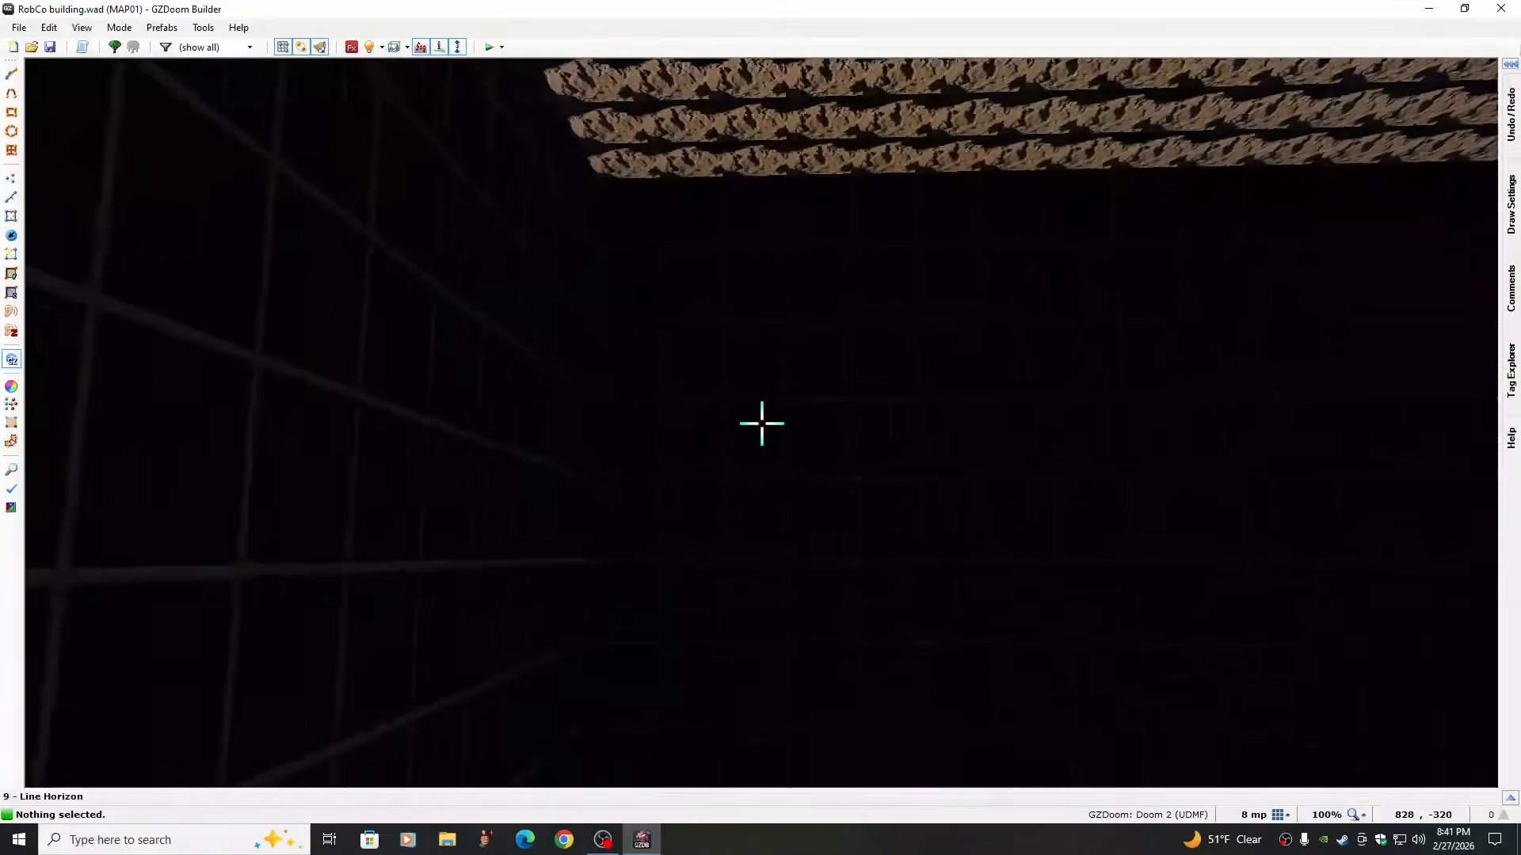
key("e")
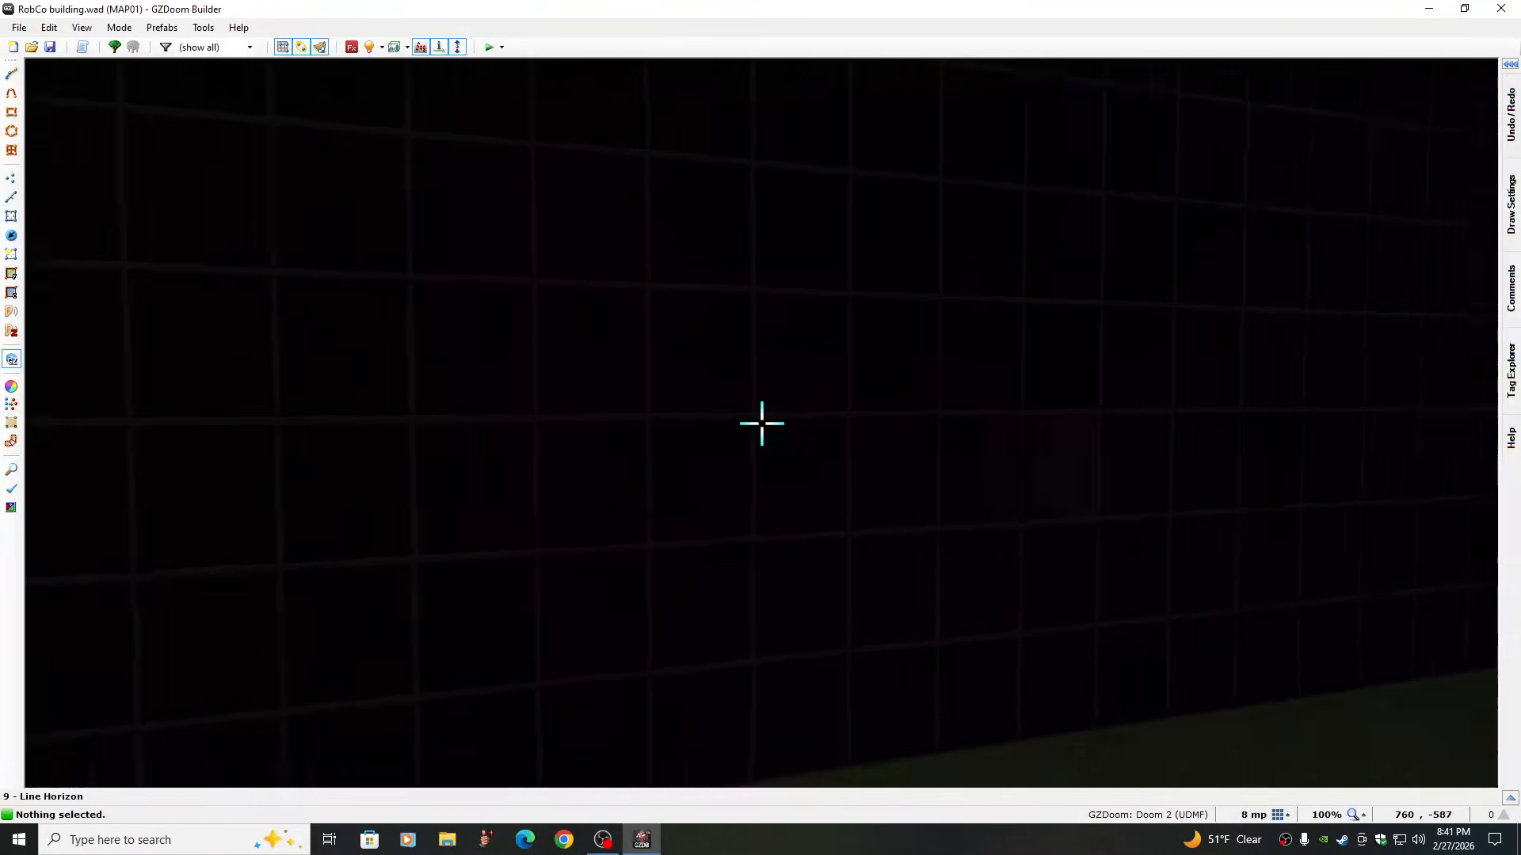
key("e")
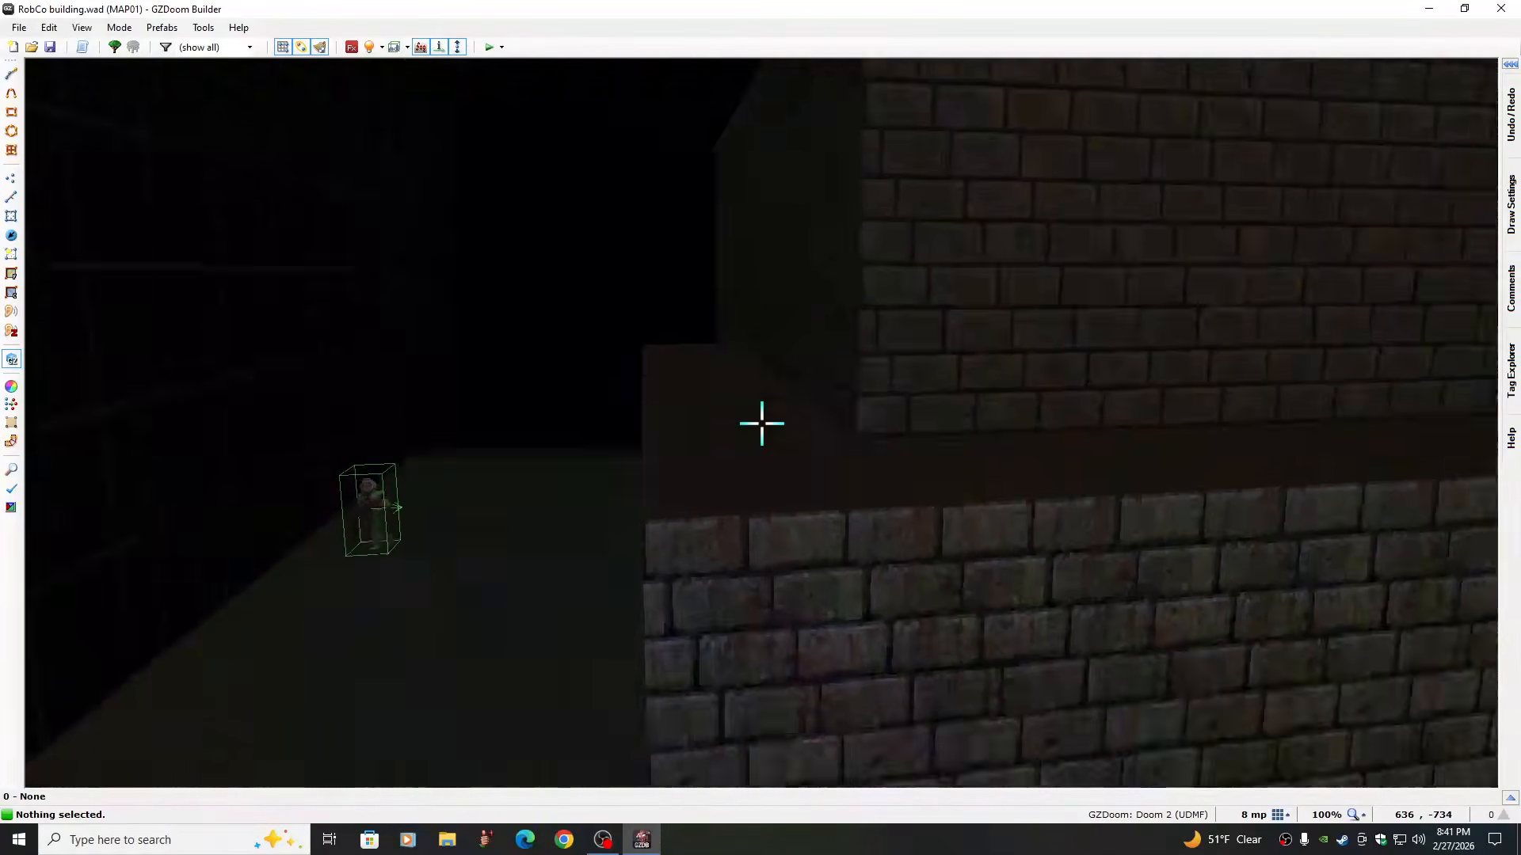
key("e")
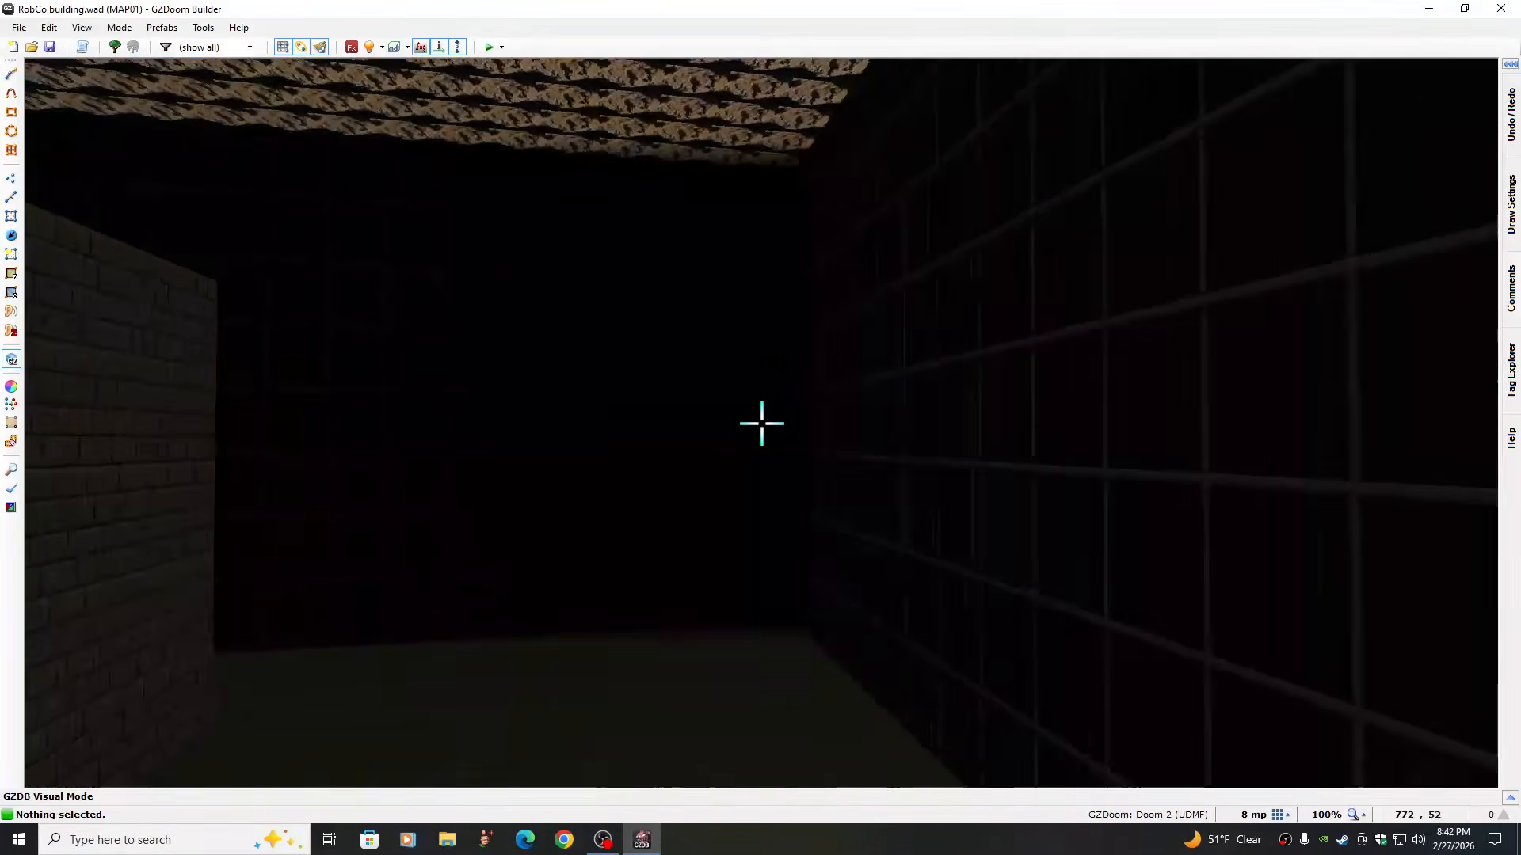
key("e")
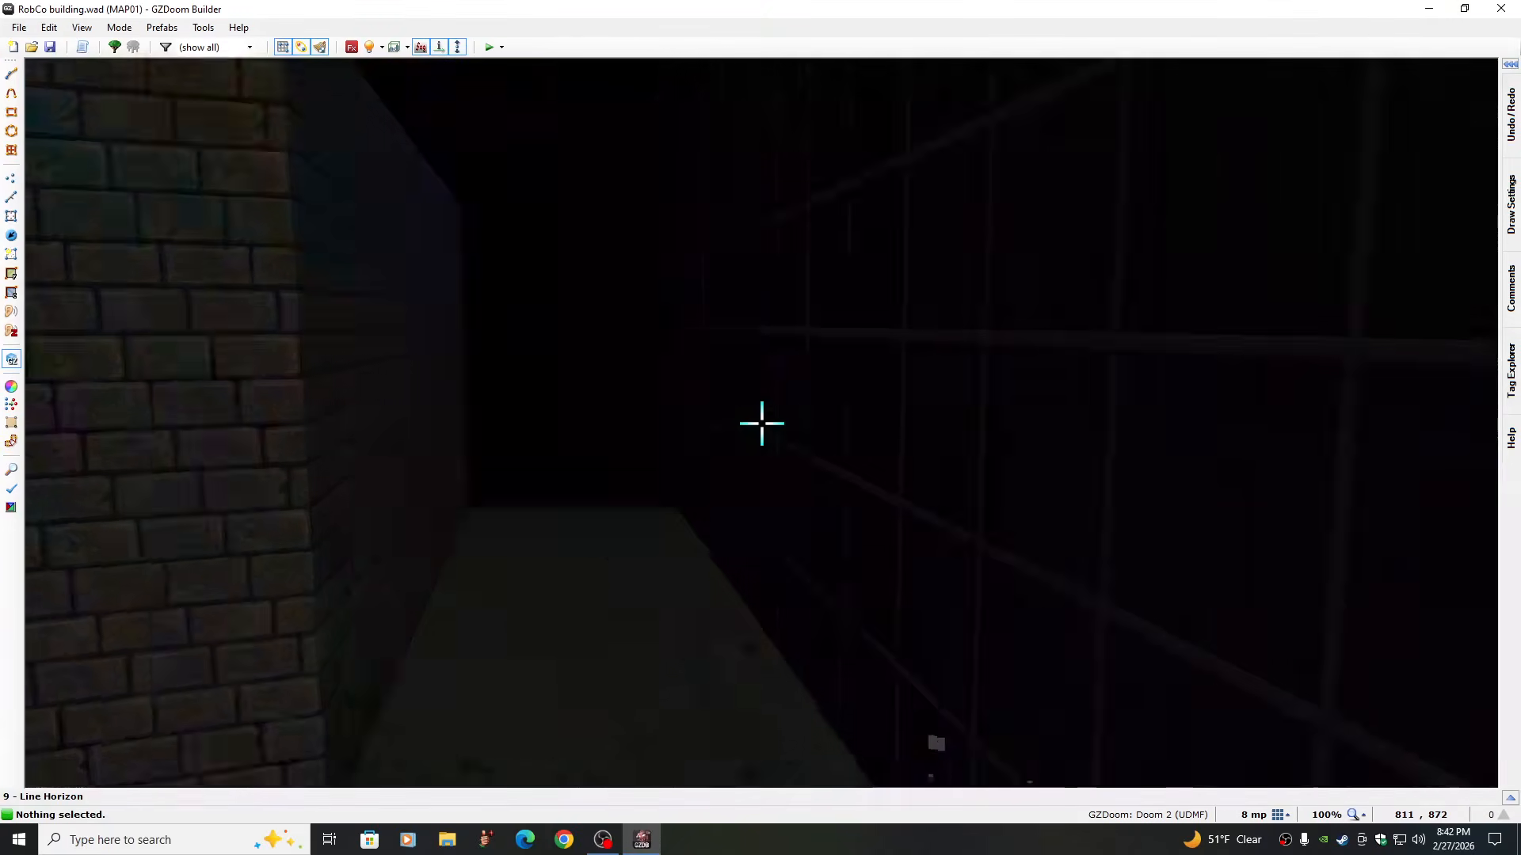
key("e")
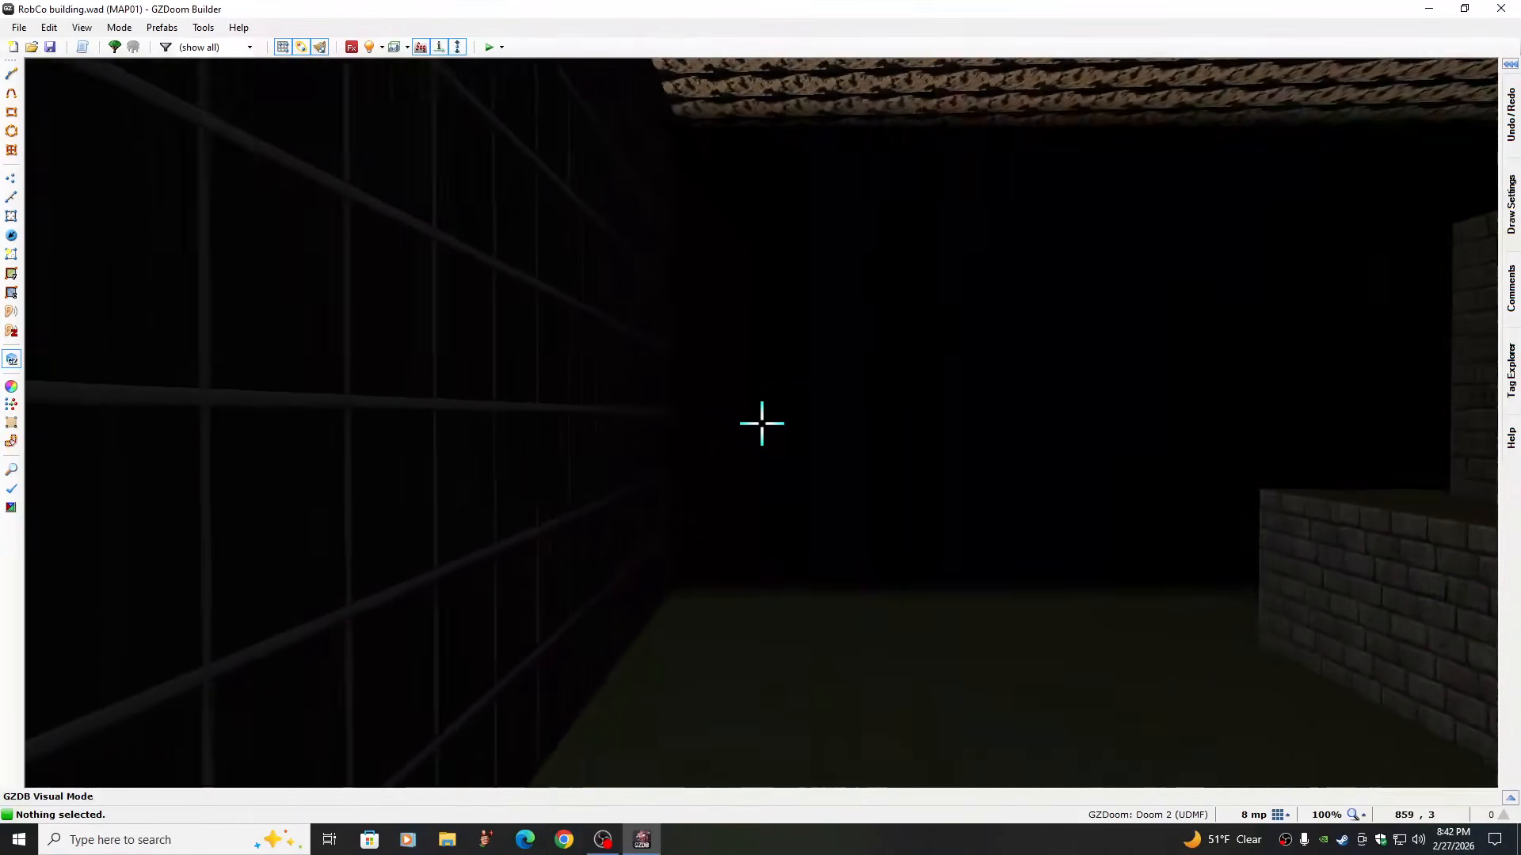
key("e")
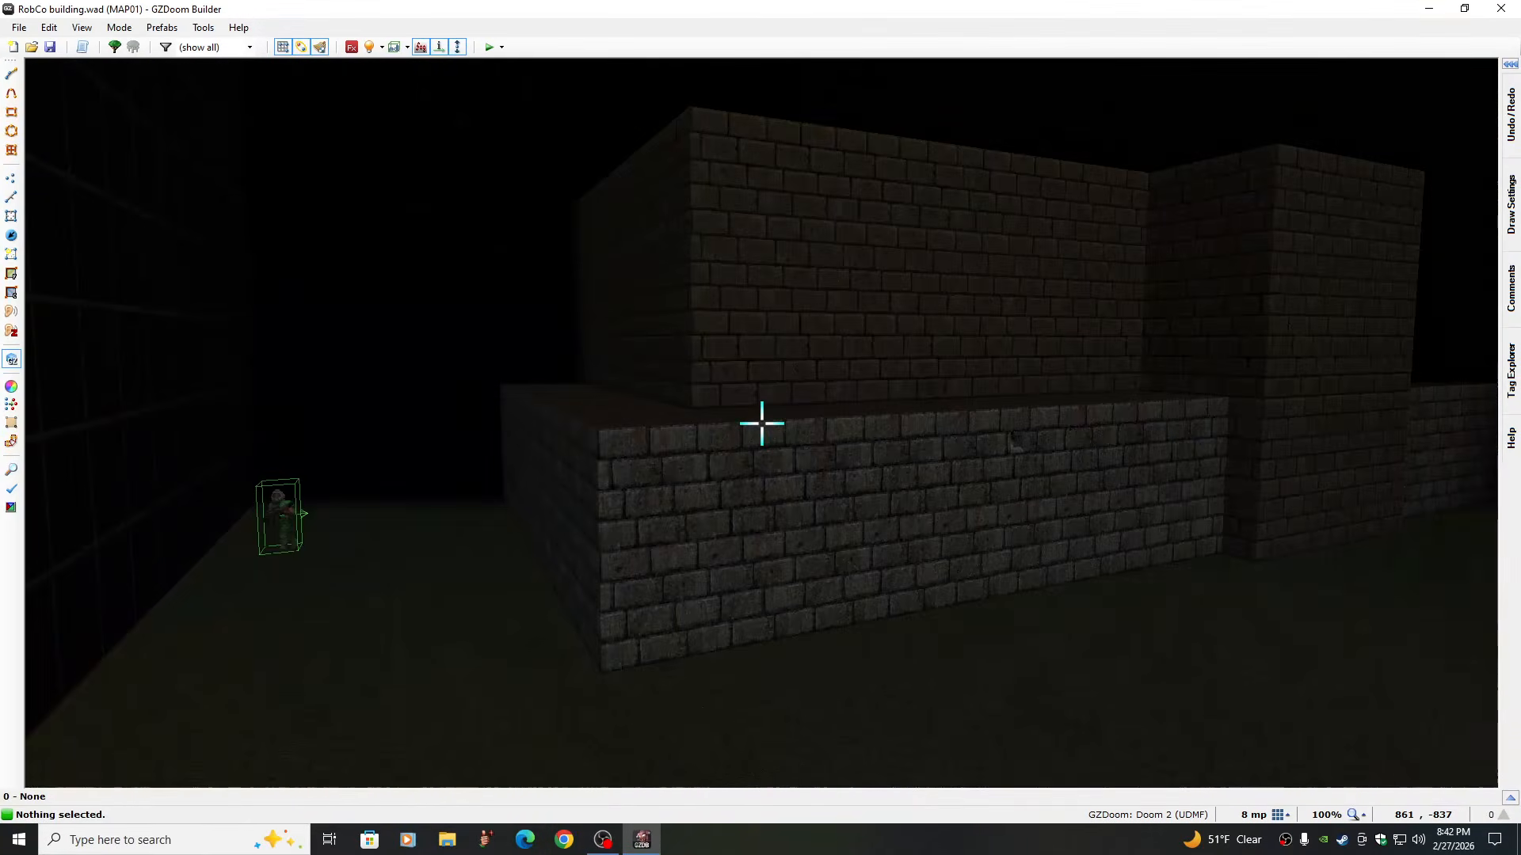
key("e")
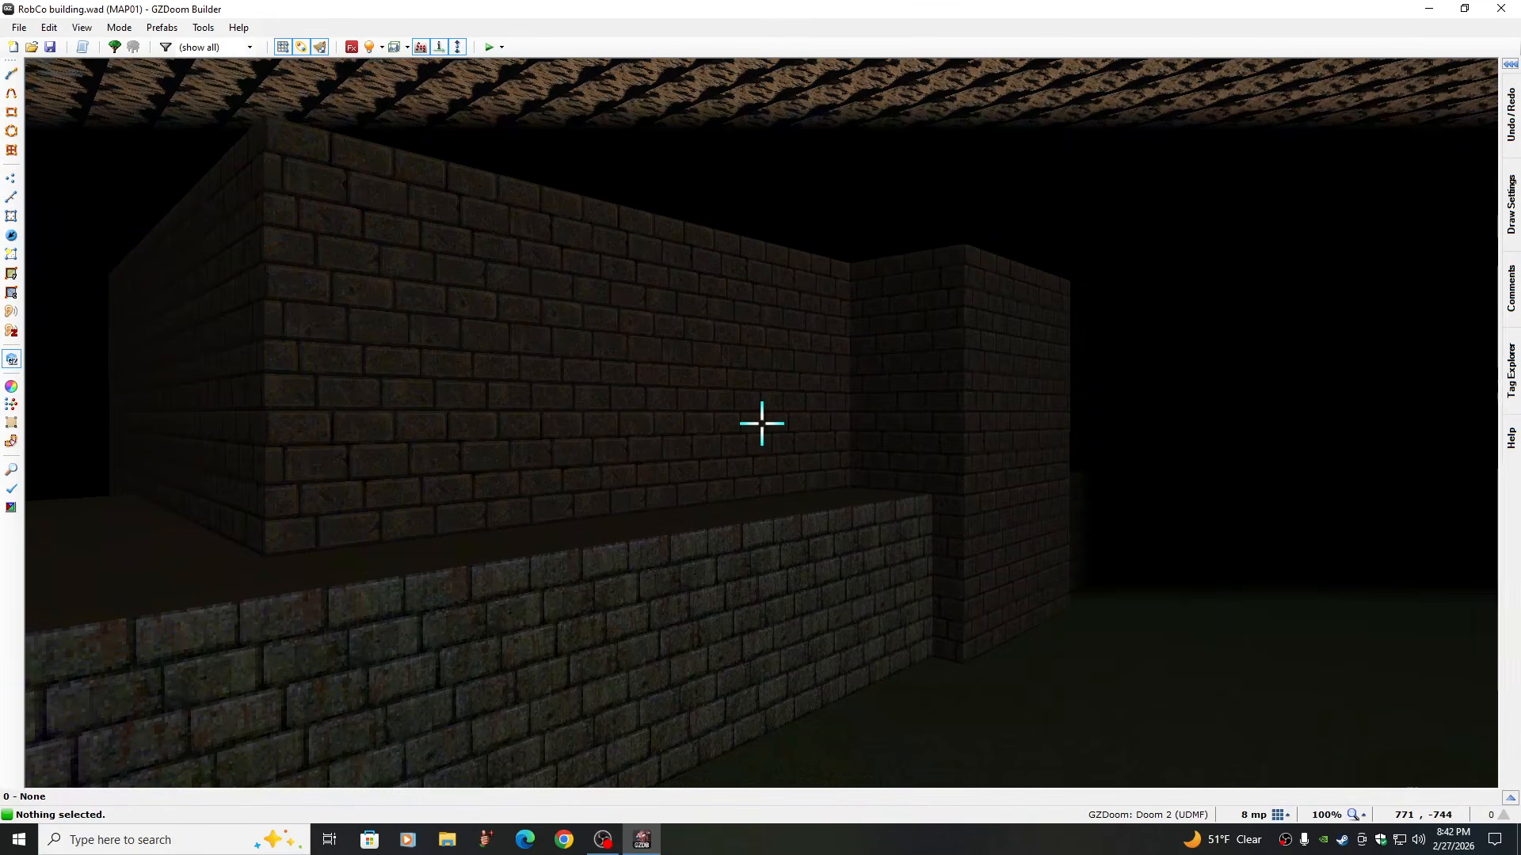
Return to the 2D map and set the zoom to 200% around the building's southeast corner
key("q")
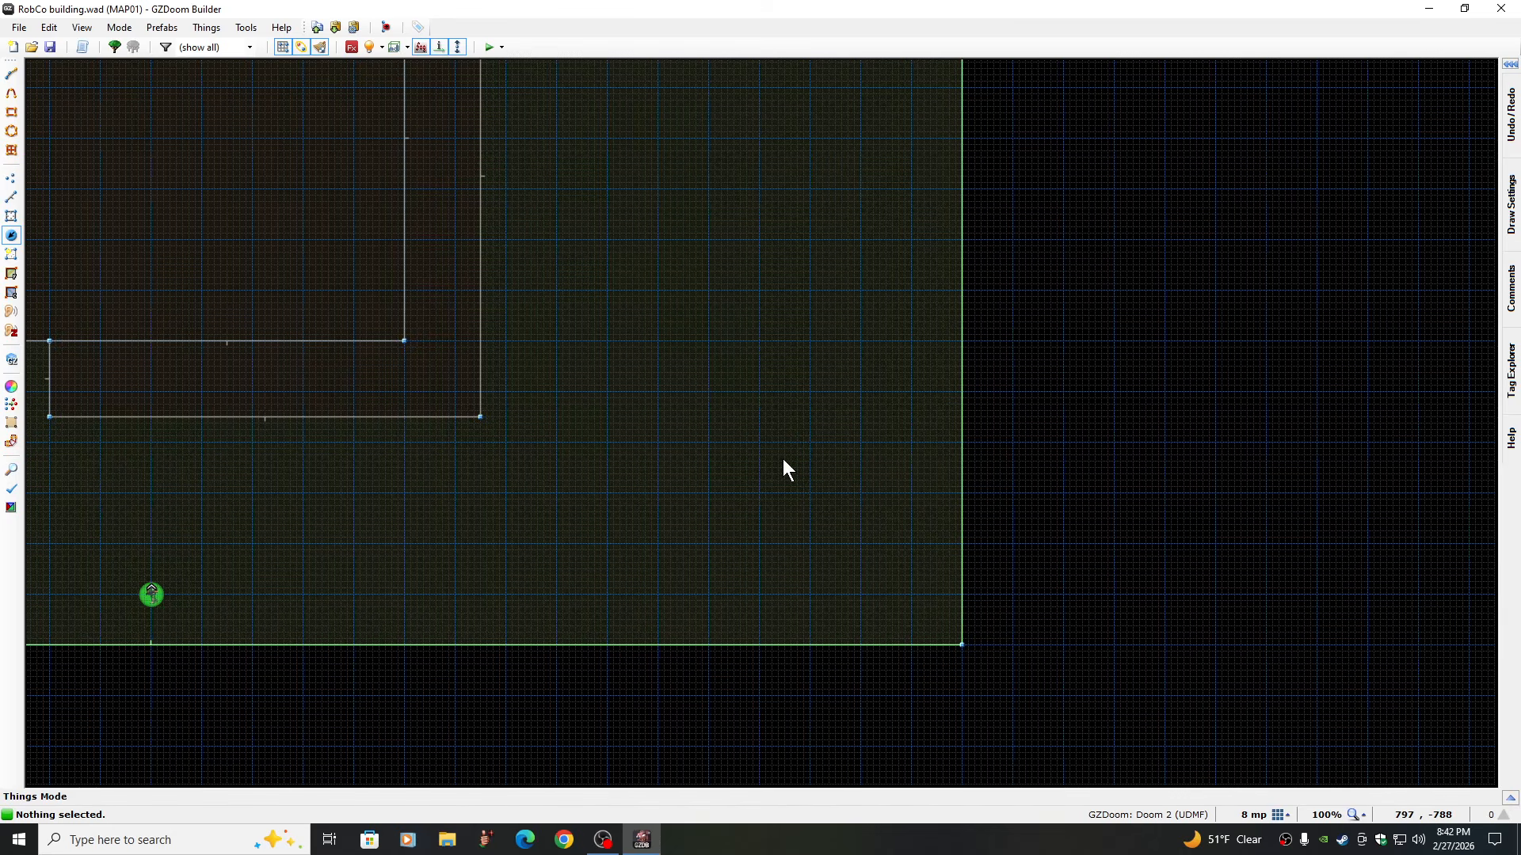
key("Left")
key("Left")
key("Left")
key("Left")
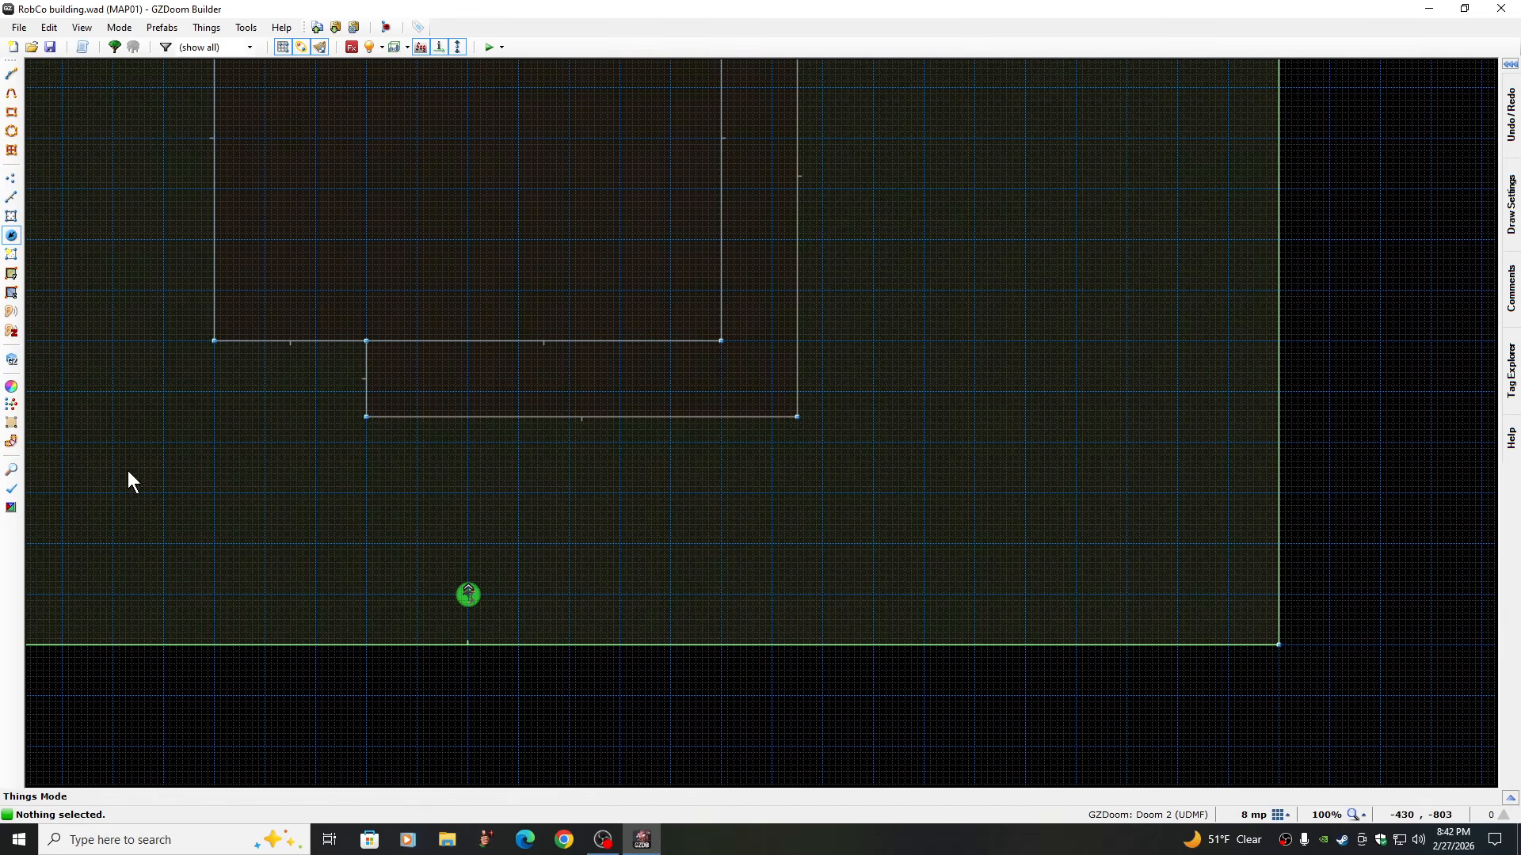
left_click(1364, 817)
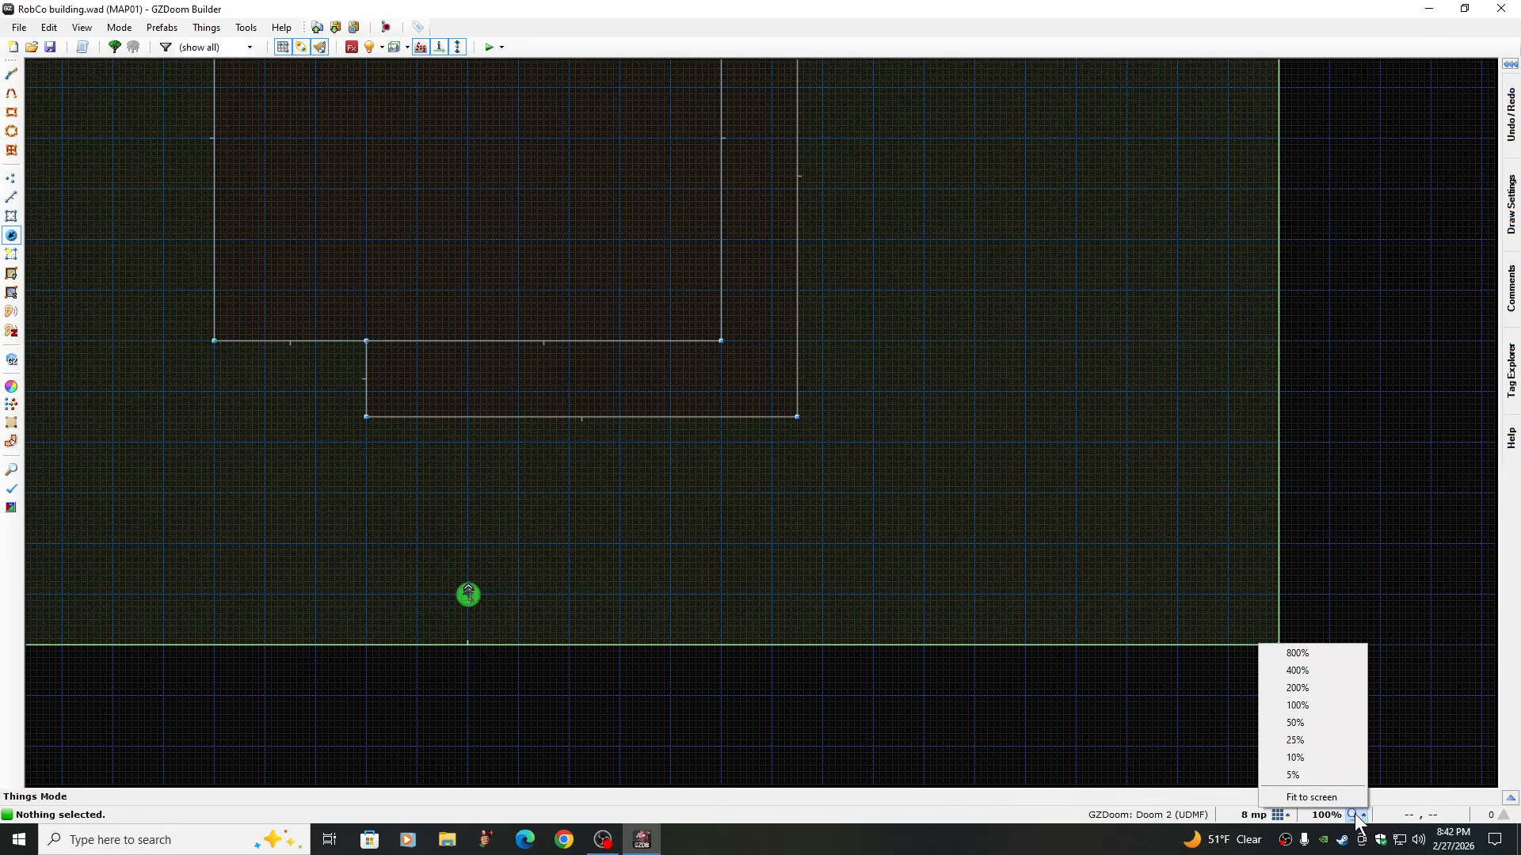
left_click(1302, 689)
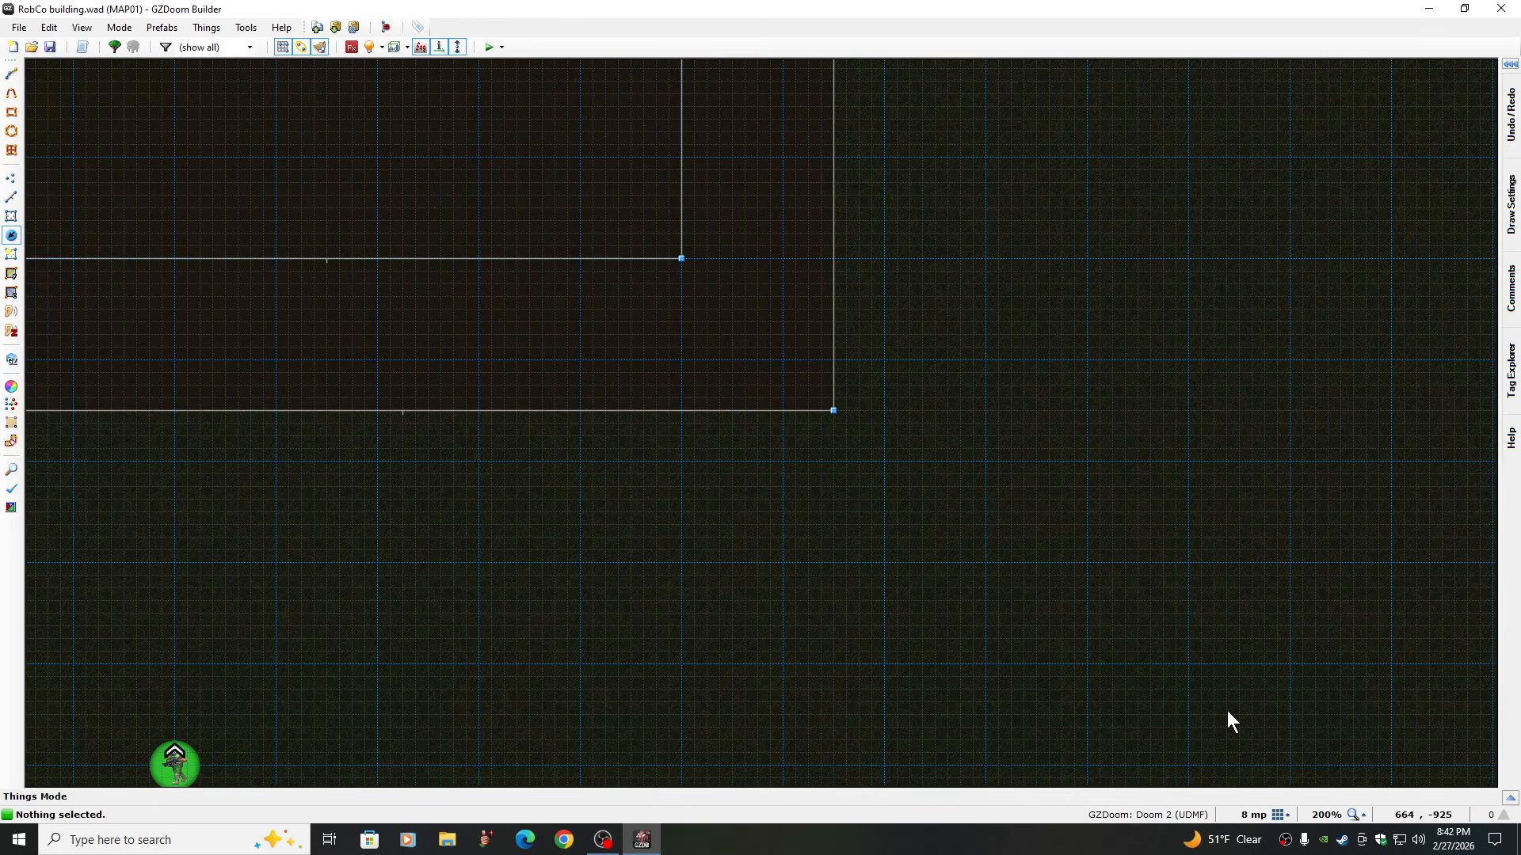
Run Map Analysis on the whole map with its default checks and save the map
left_click(1362, 813)
left_click(1267, 795)
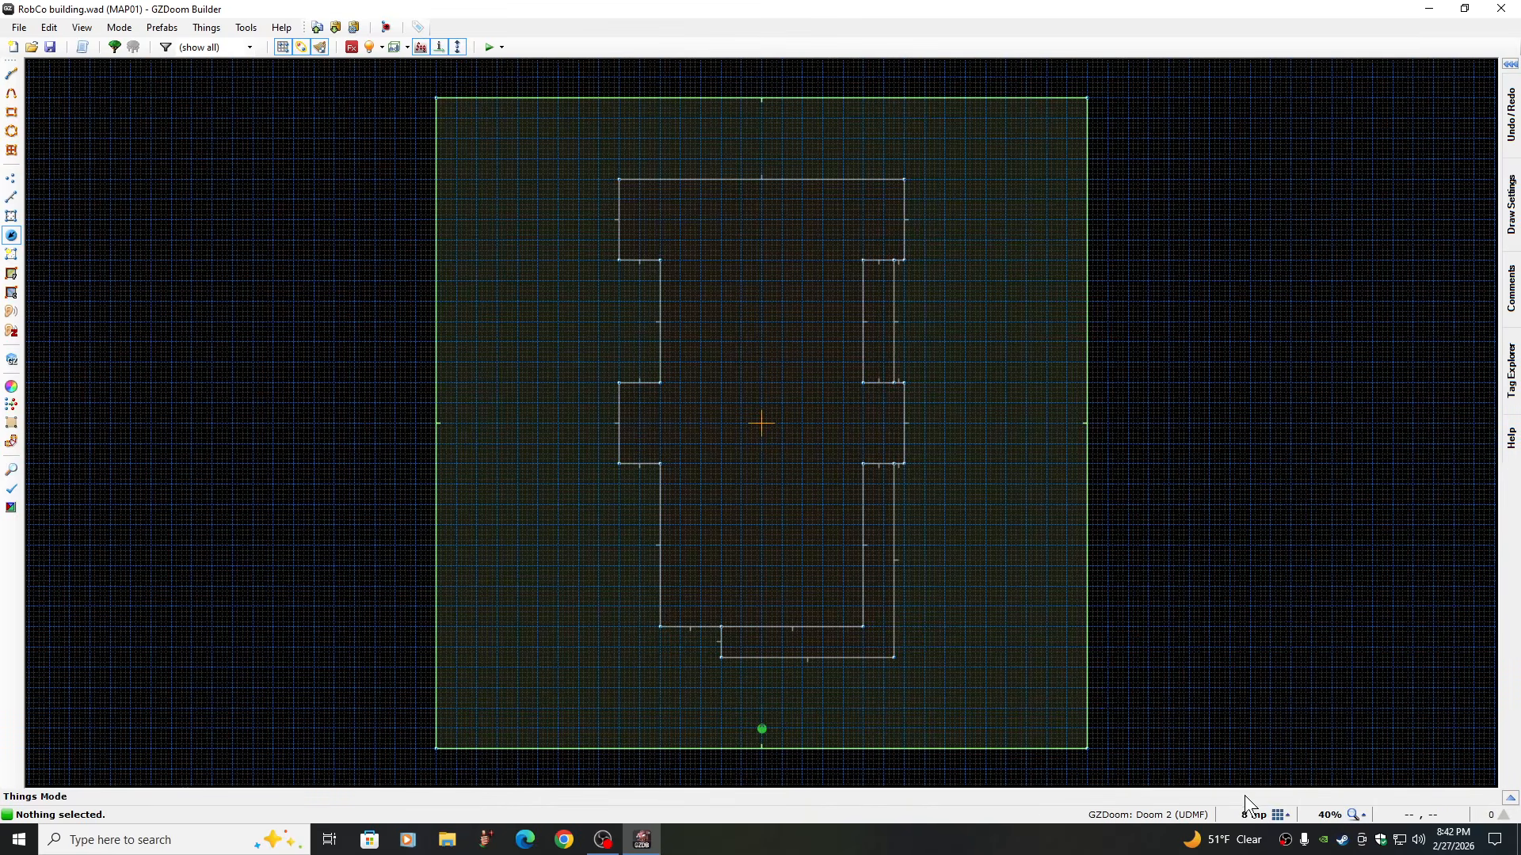
left_click(12, 488)
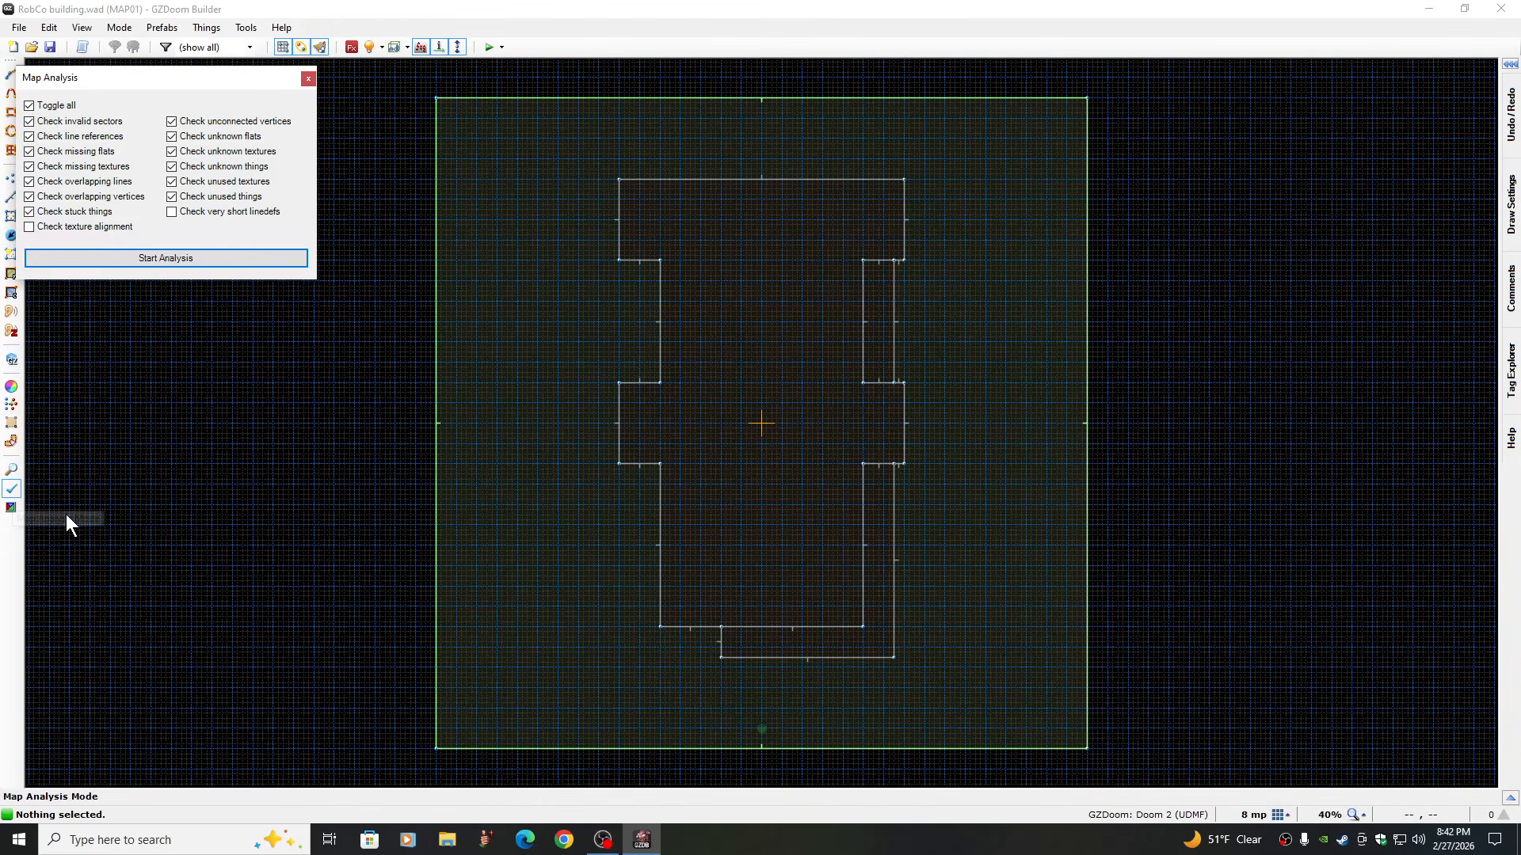
left_click(168, 257)
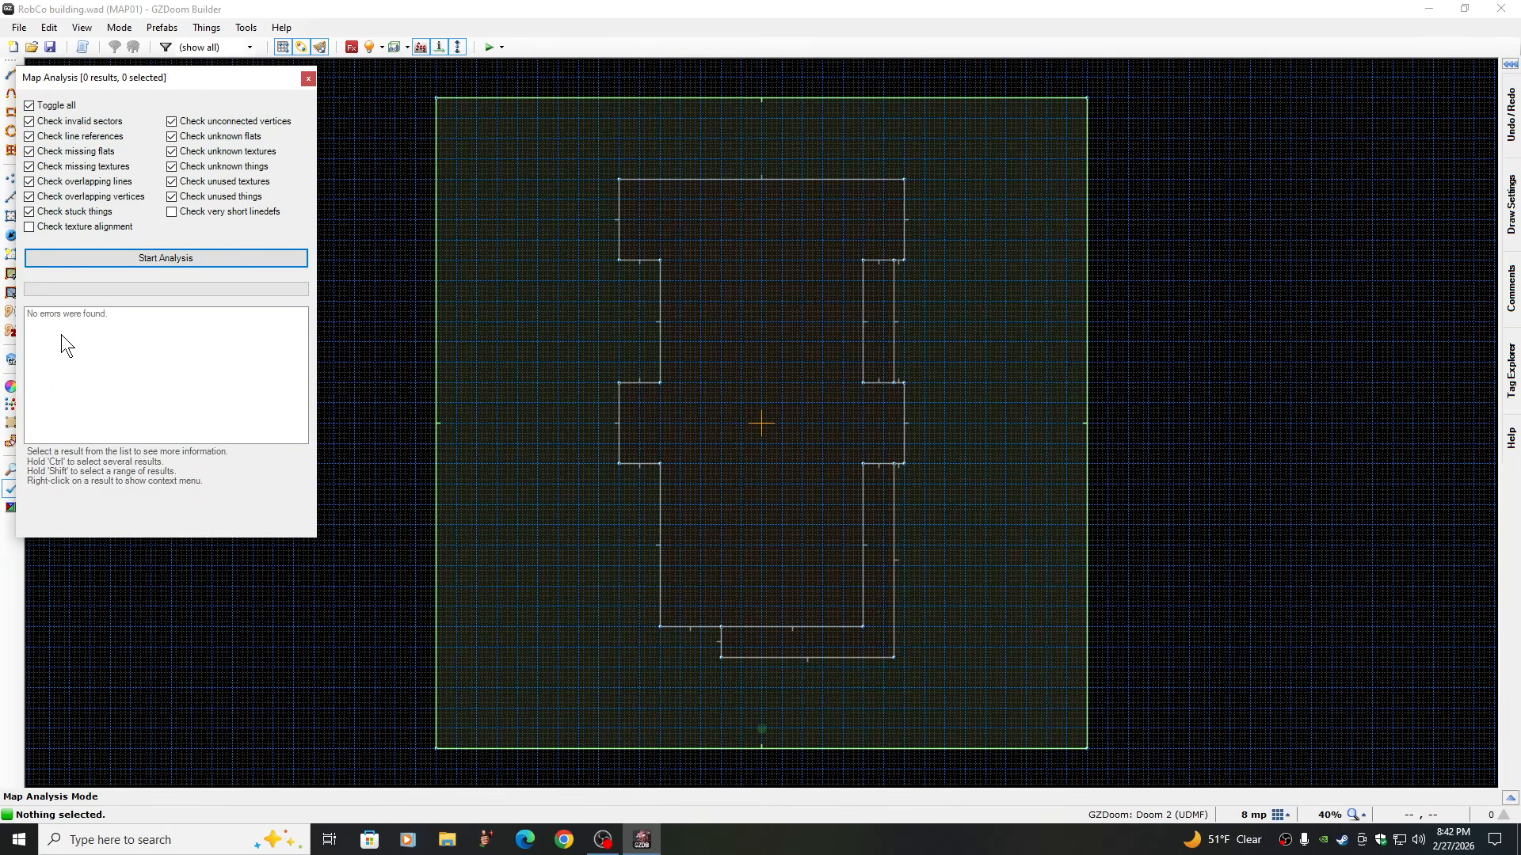
left_click(309, 78)
left_click(19, 27)
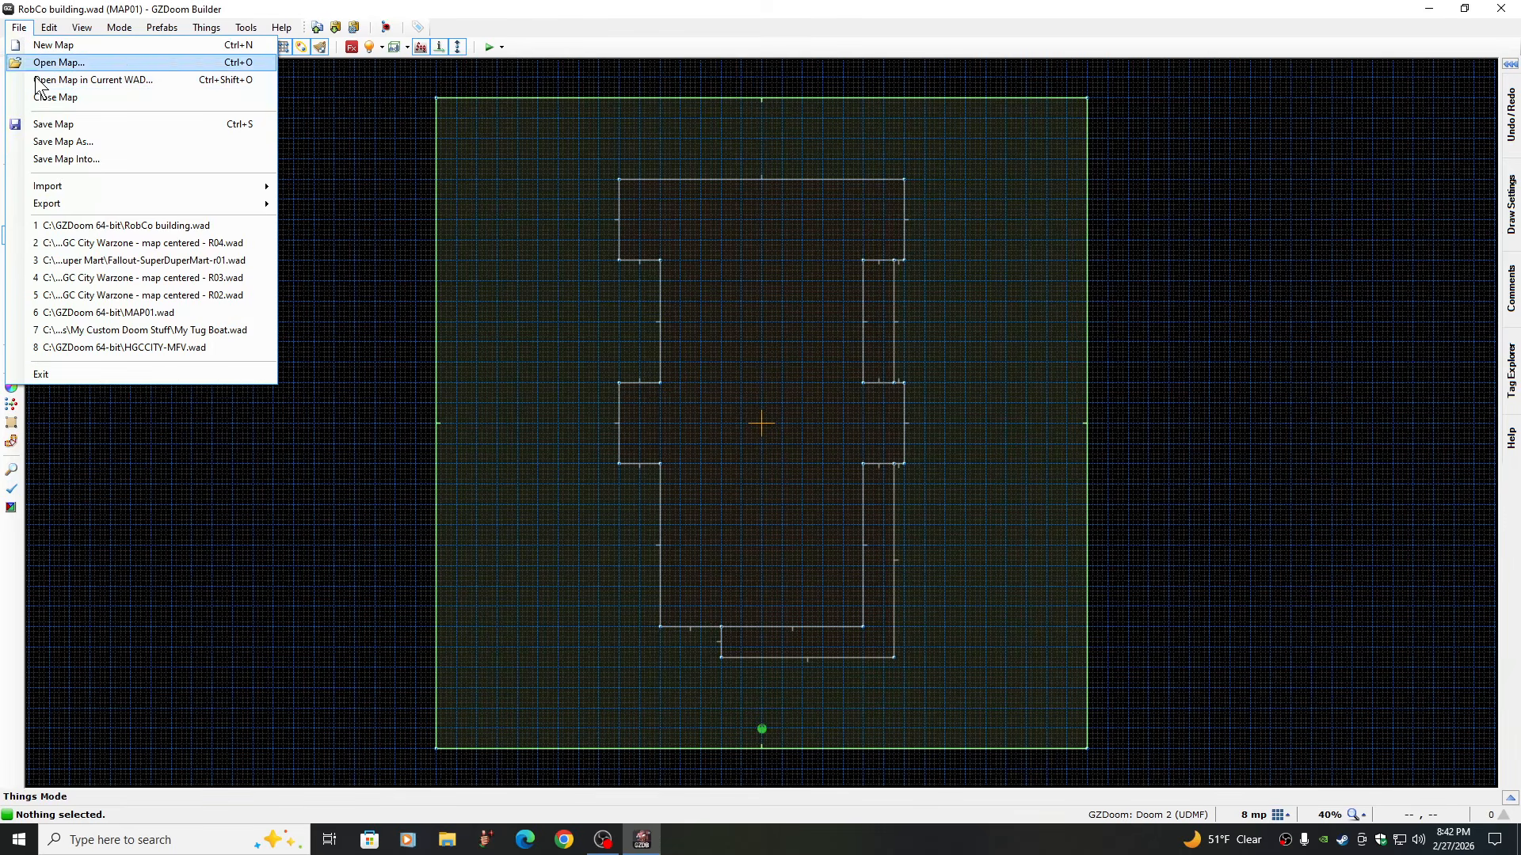
left_click(48, 124)
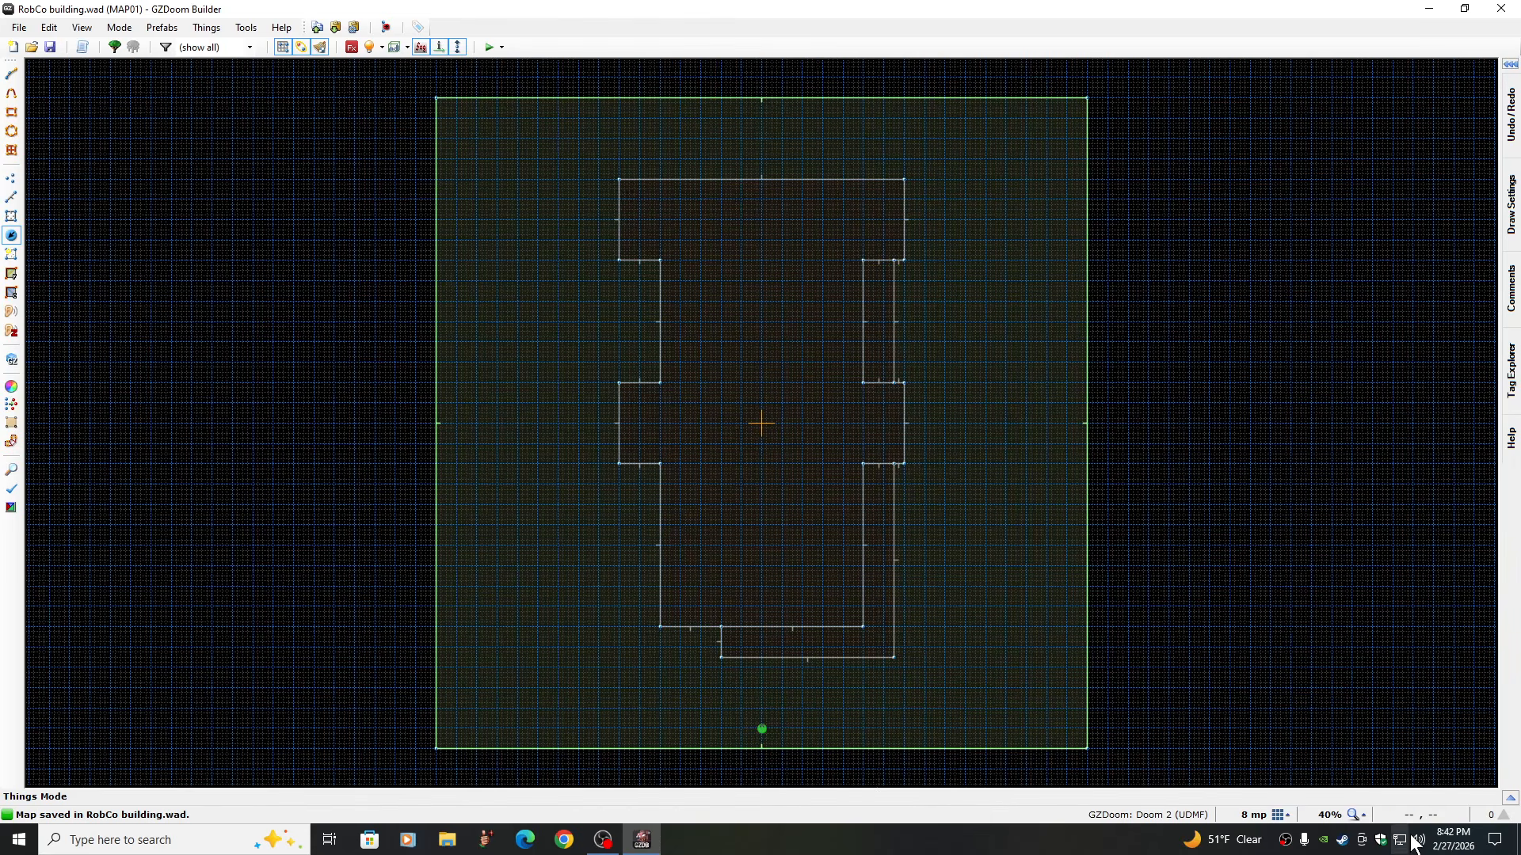
Insert a new thing at X 360, Y -288 on the low ledge along the building's southeast side, viewing the map at 200% zoom
left_click(1362, 816)
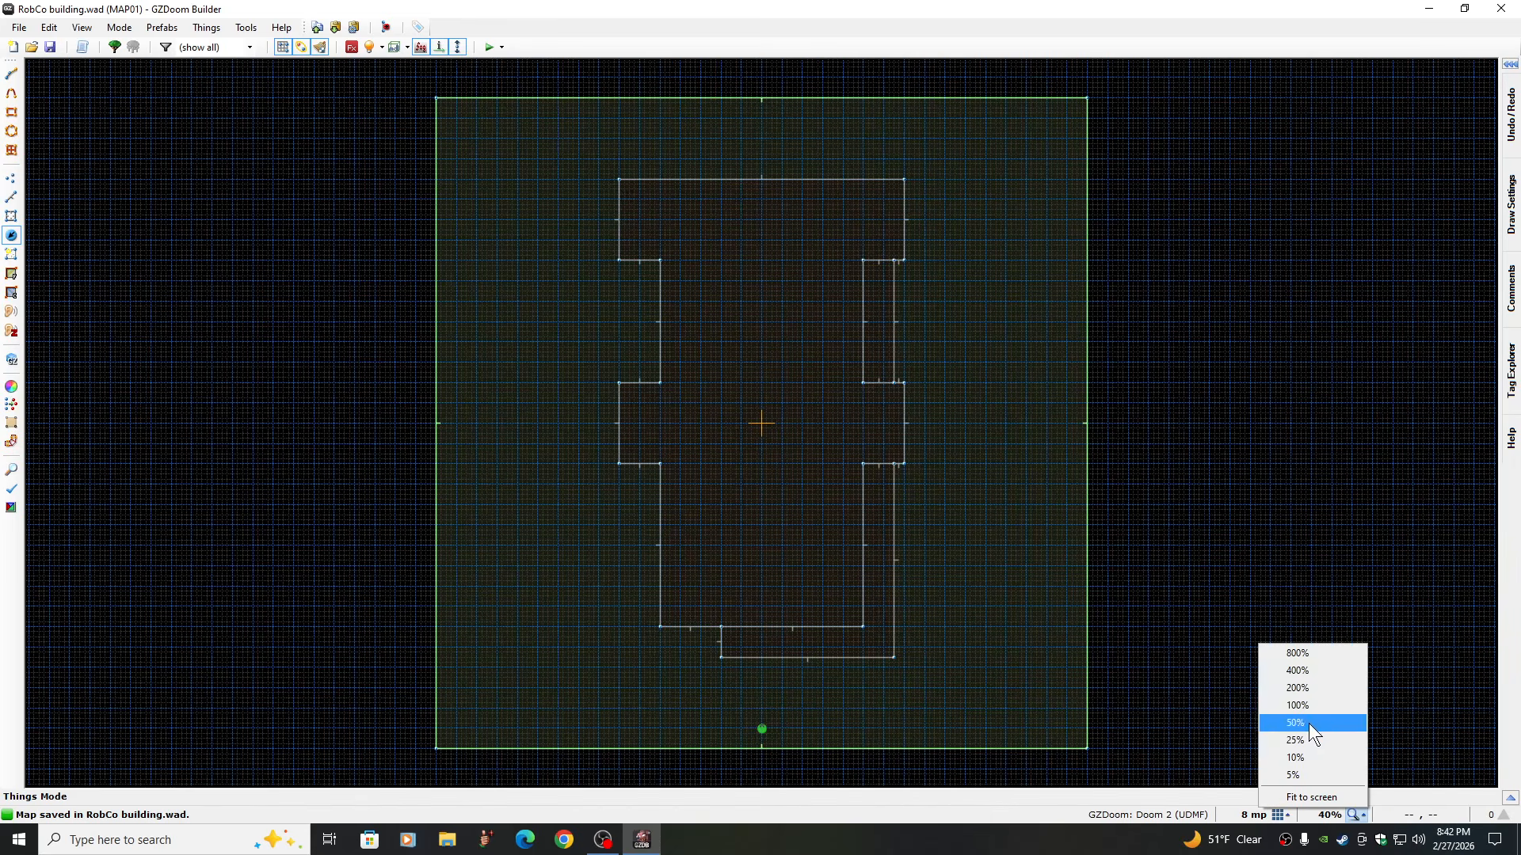
left_click(1297, 688)
key("Down")
key("Down")
key("Down")
key("Down")
key("Right")
key("Right")
key("Right")
key("Right")
key("Right")
key("Right")
key("Right")
key("Down")
key("Down")
key("Down")
key("Down")
key("Down")
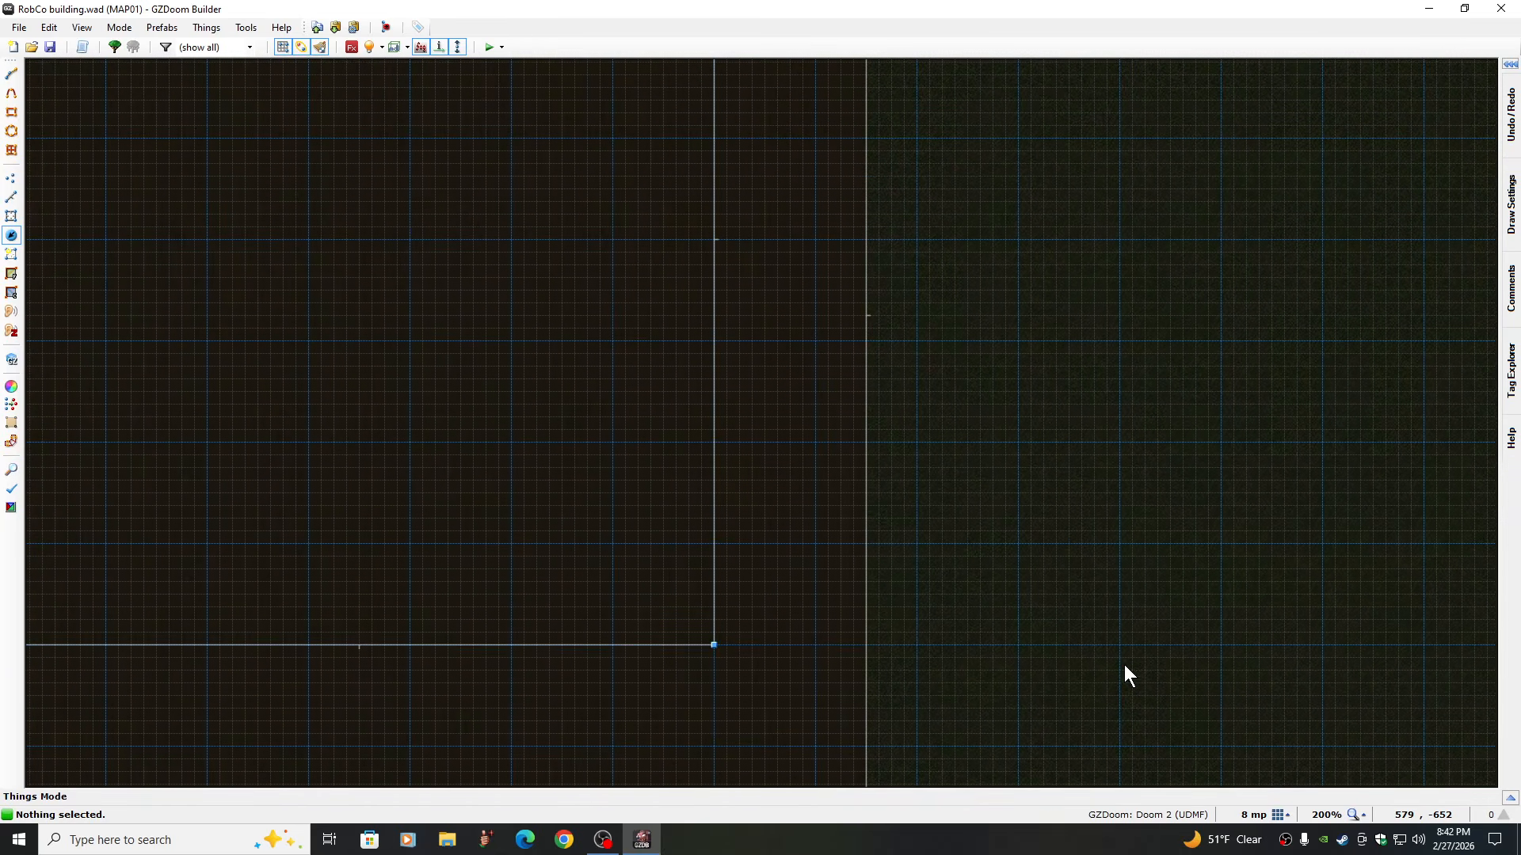
key("Up")
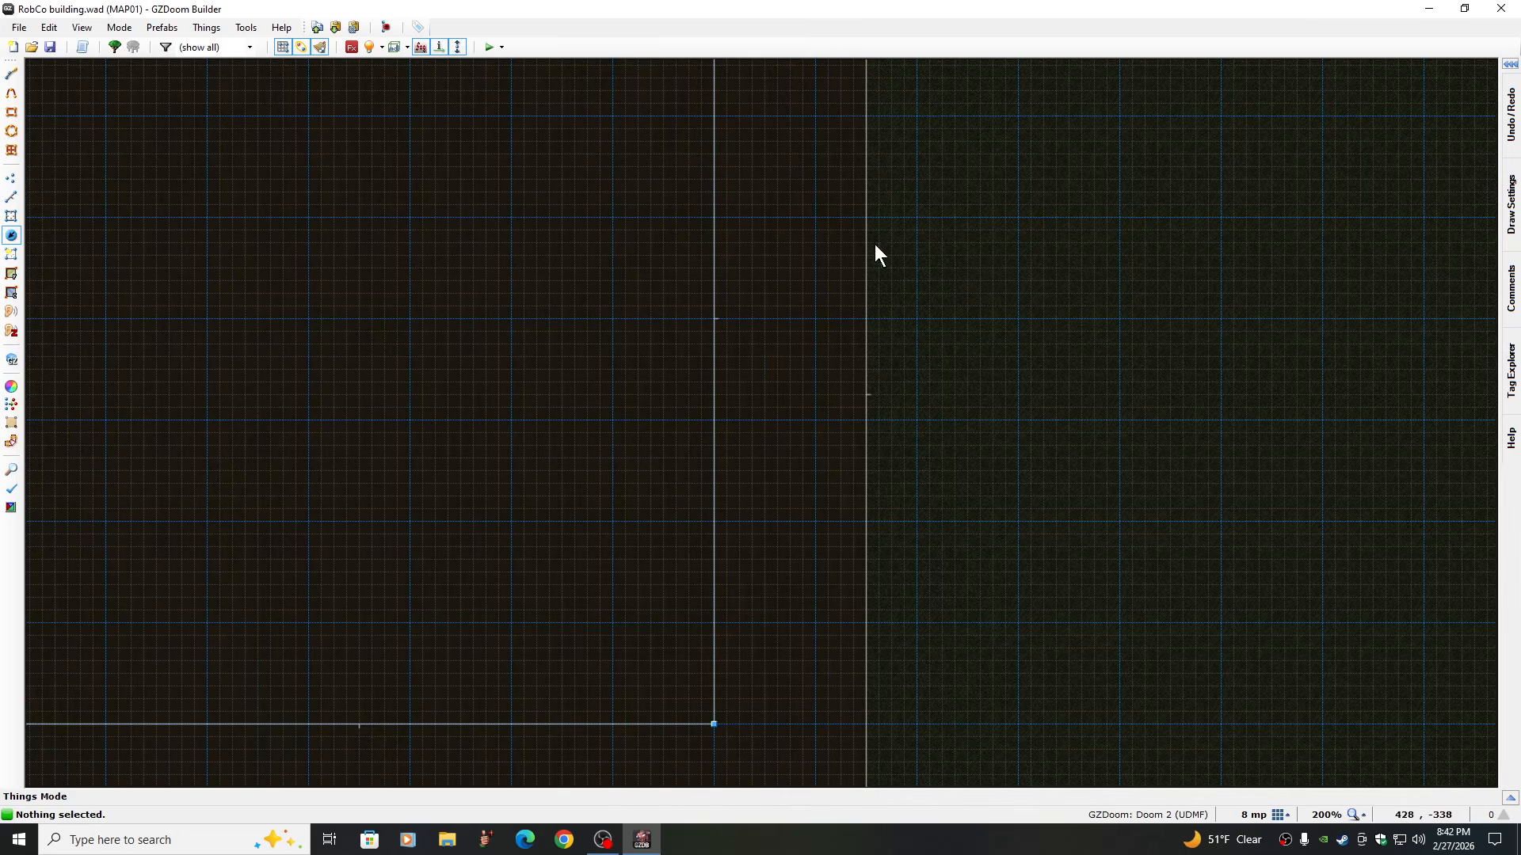
right_click(781, 163)
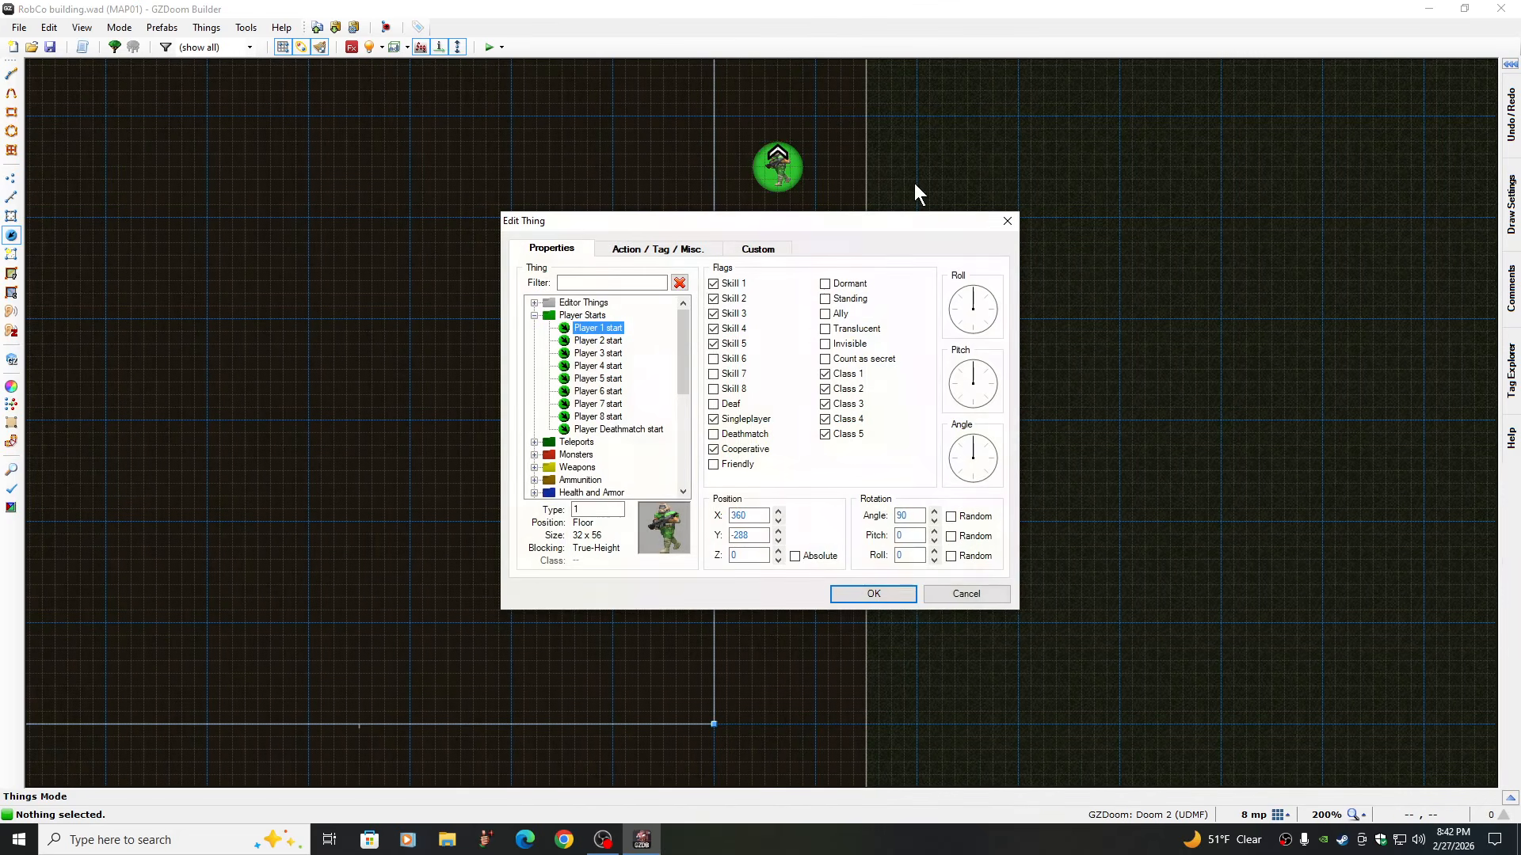
Make the new thing an Imp facing east at angle 0, and add a second such Imp at X 360, Y -480
left_click(534, 316)
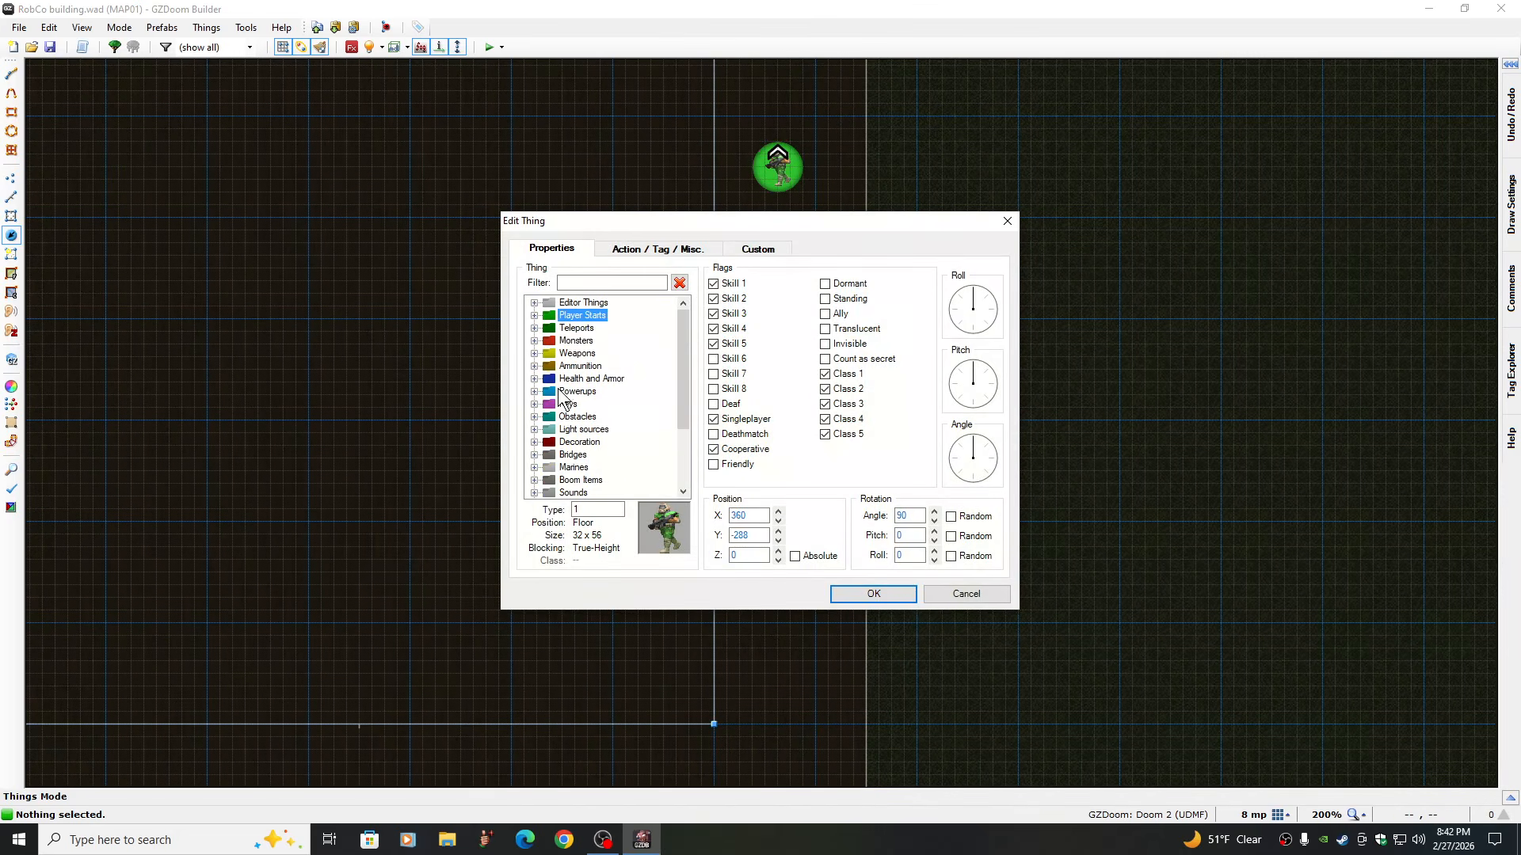
left_click(534, 341)
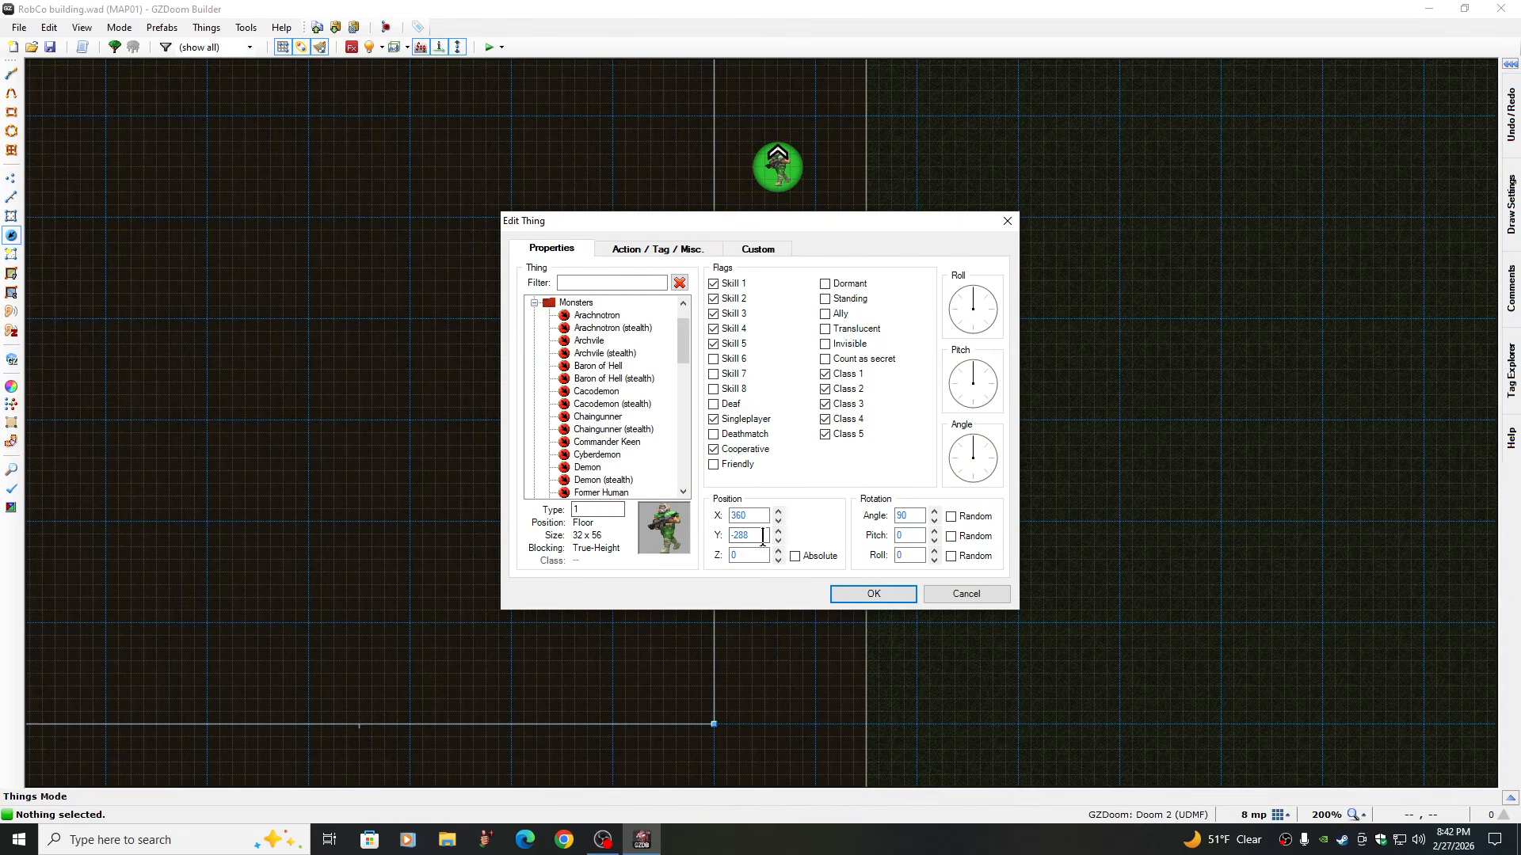
left_click(684, 474)
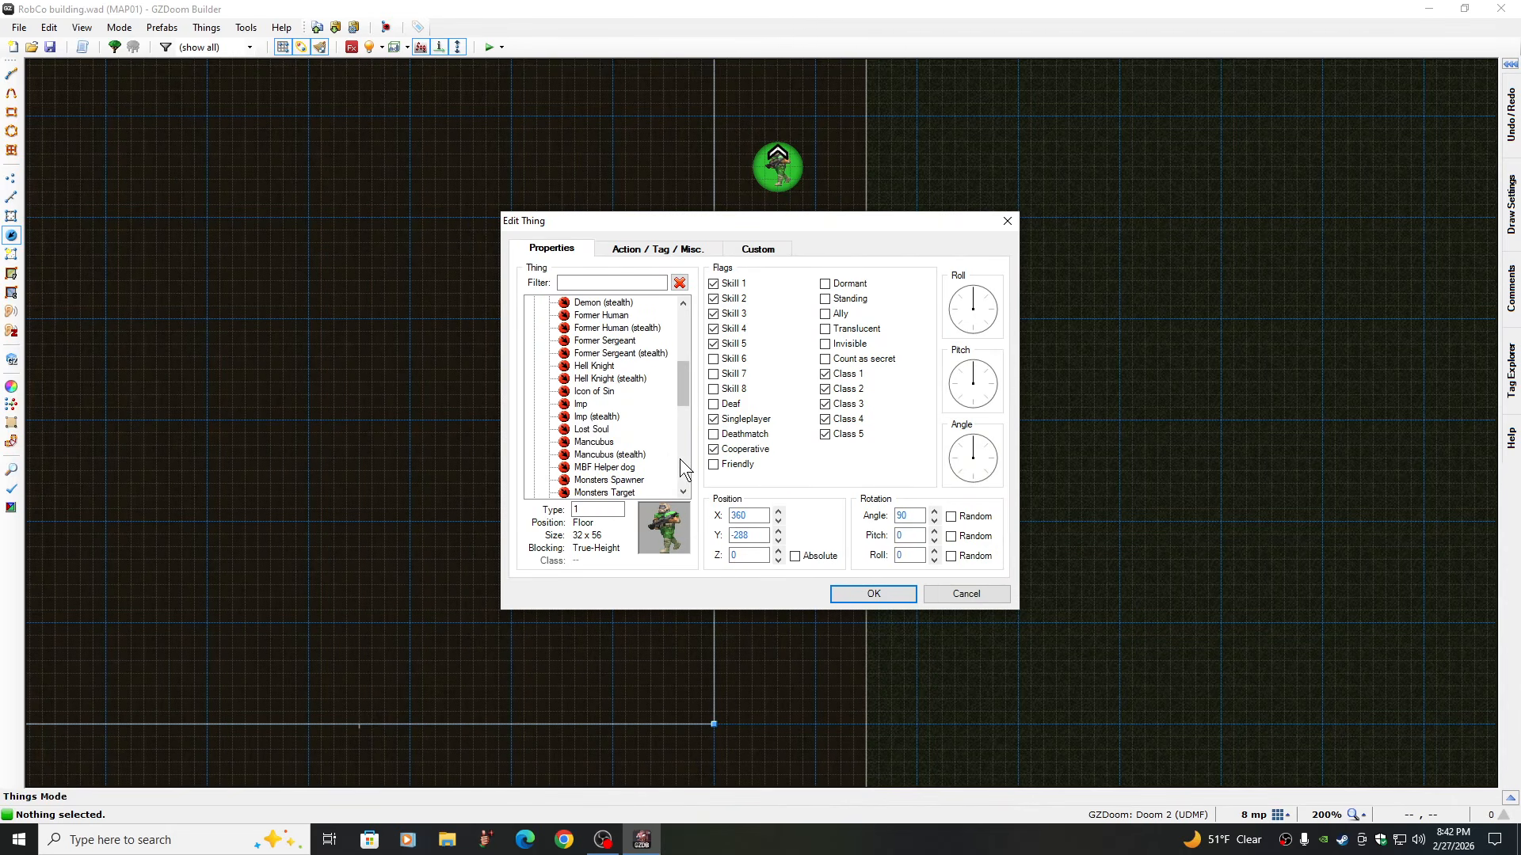
left_click(581, 405)
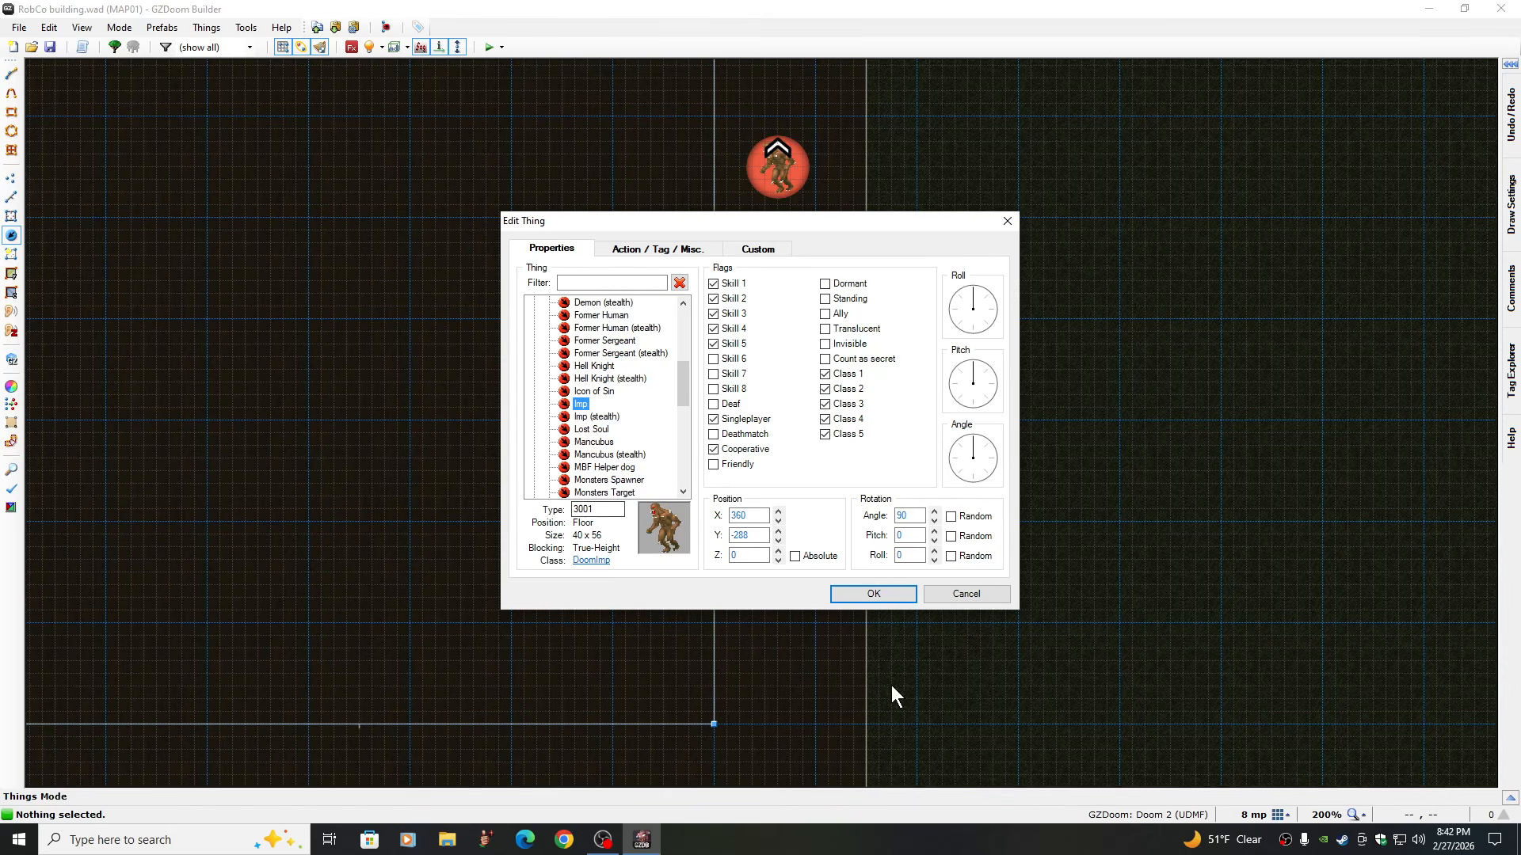
left_click(996, 458)
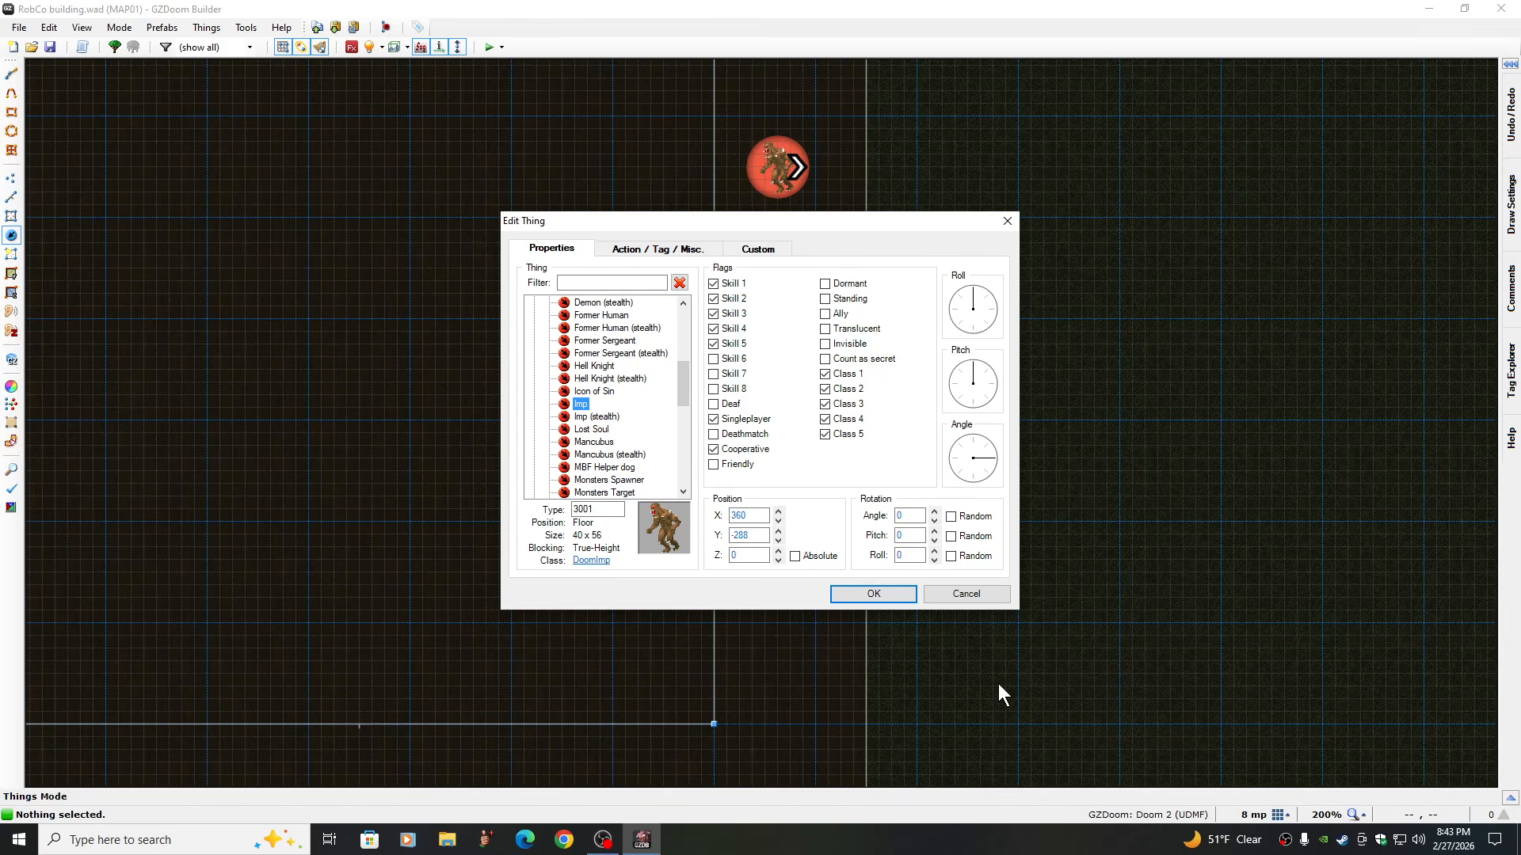
left_click(873, 594)
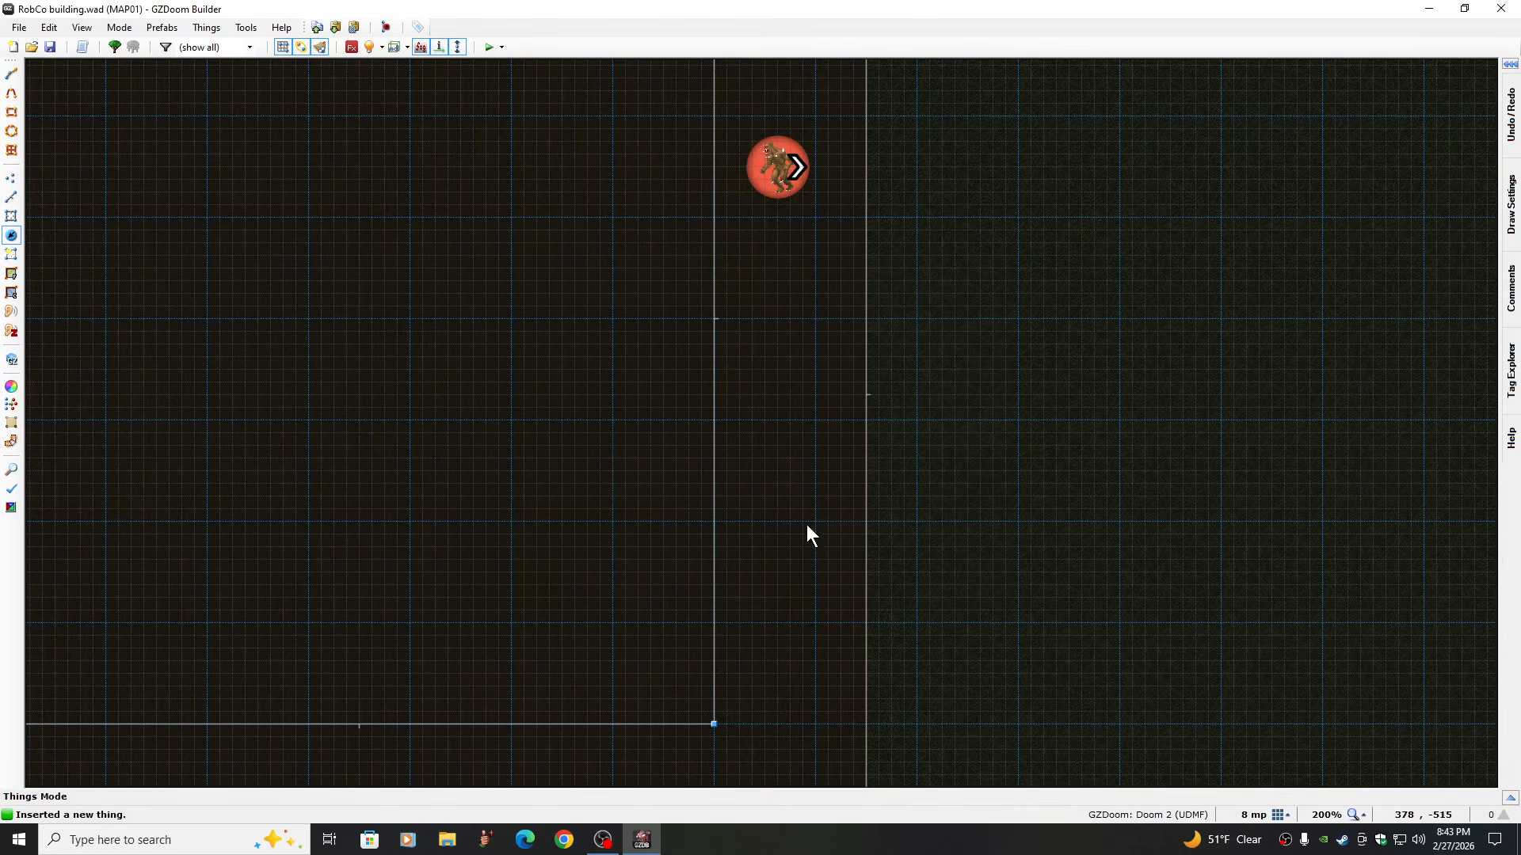
right_click(783, 470)
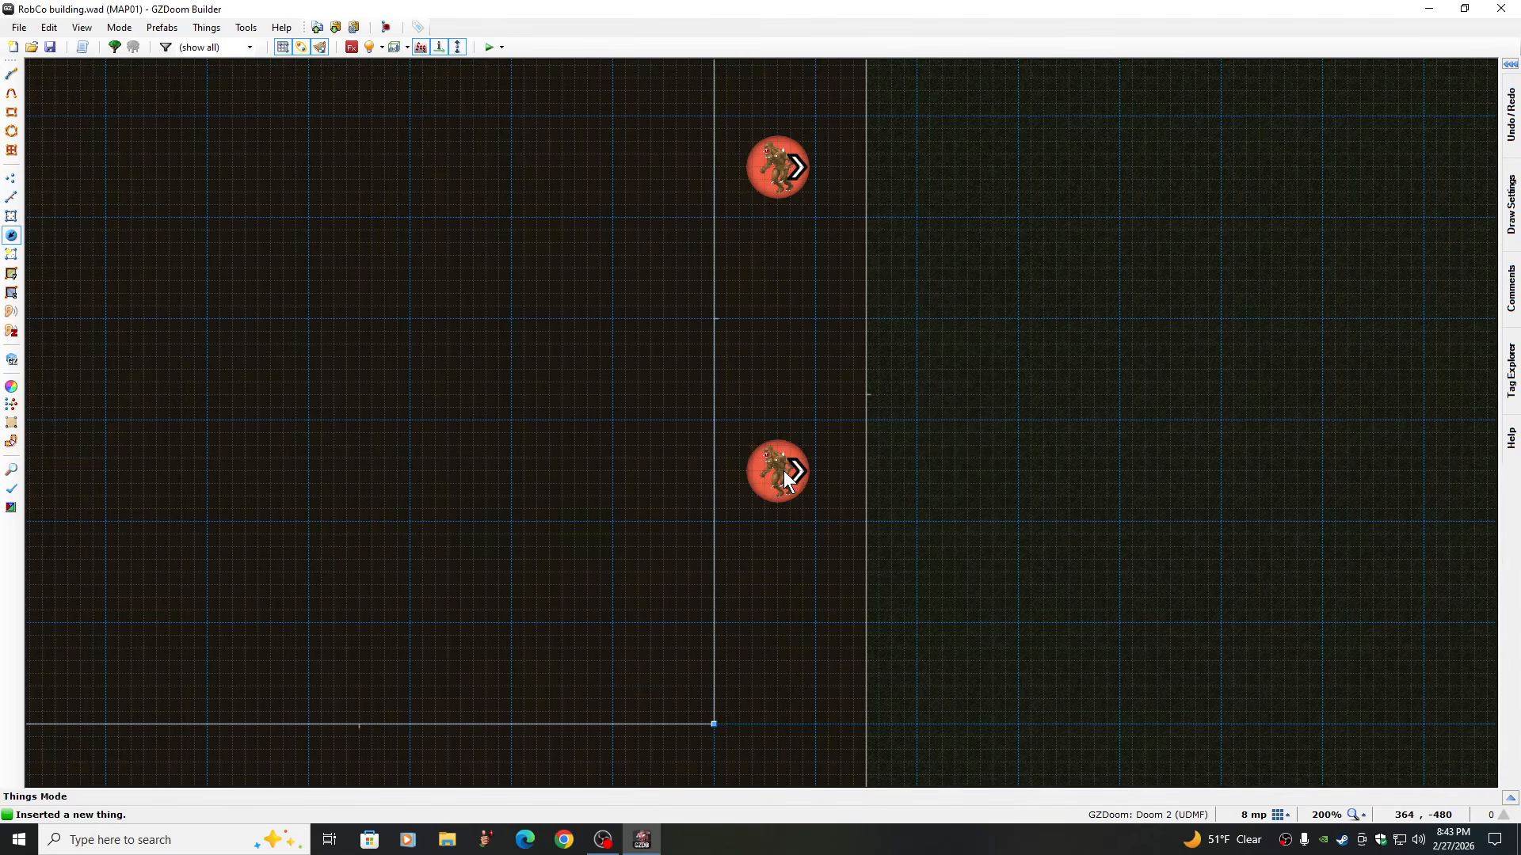
left_click(859, 594)
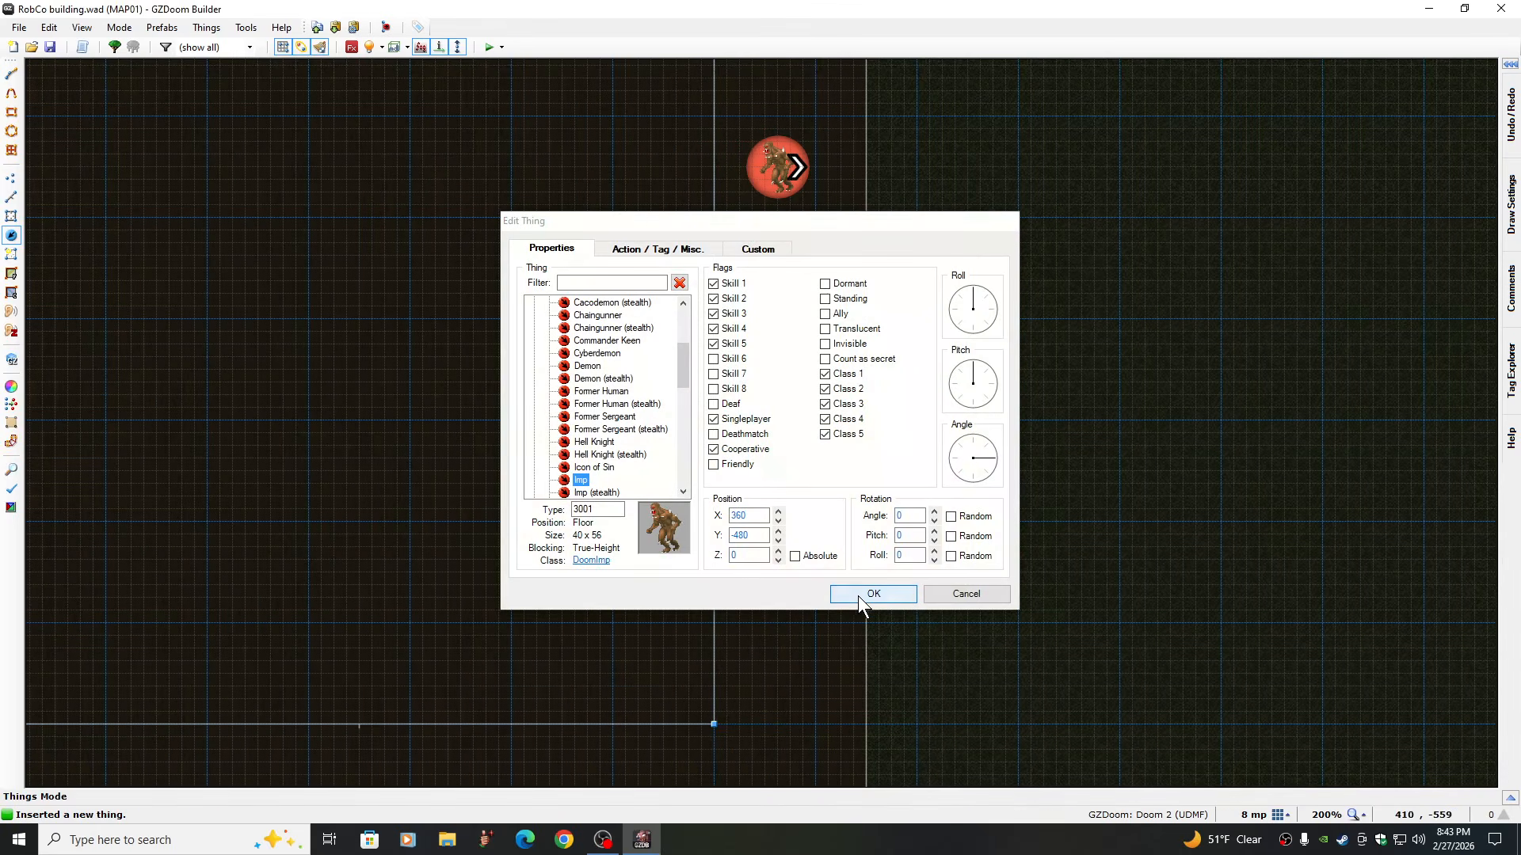
Place two Imps on the south ledge at X 224, Y -688 and X 32, Y -688, both facing south at angle 270
key("Down")
key("Down")
key("Down")
key("Down")
key("Down")
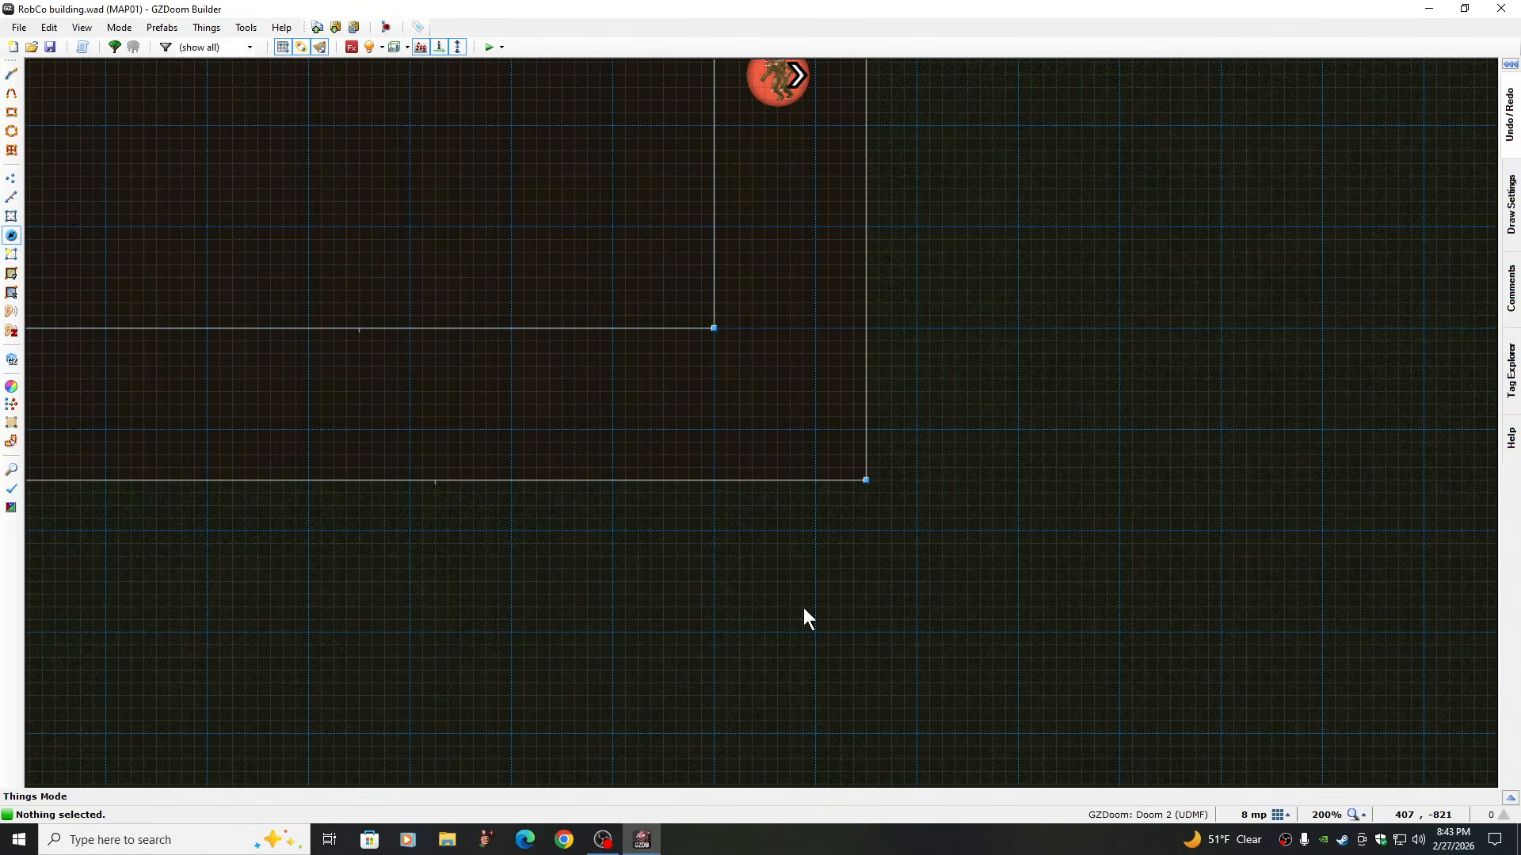
right_click(562, 408)
left_click(975, 481)
left_click(871, 594)
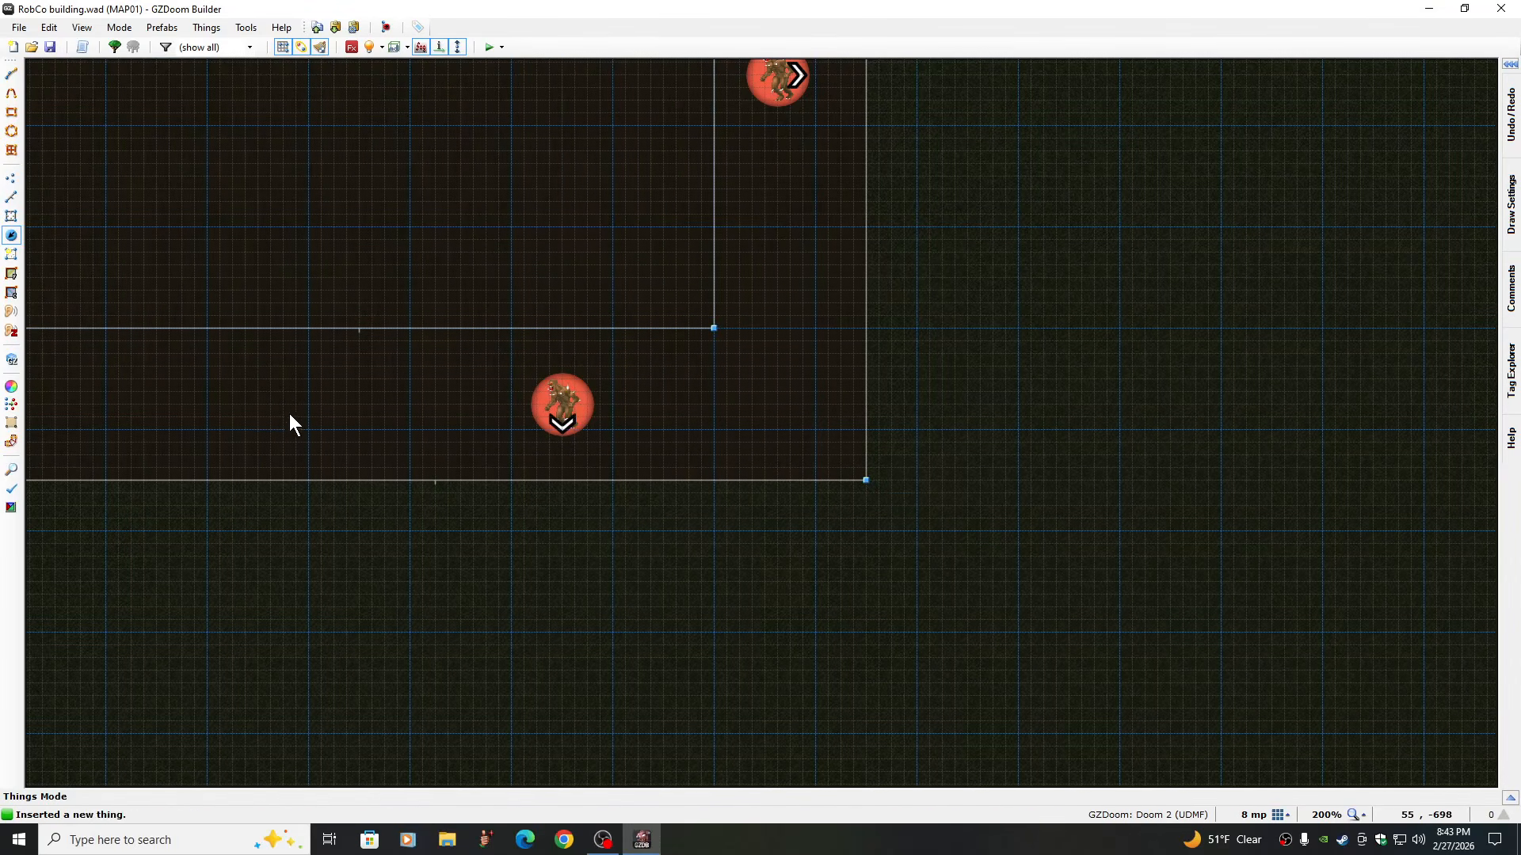
right_click(258, 403)
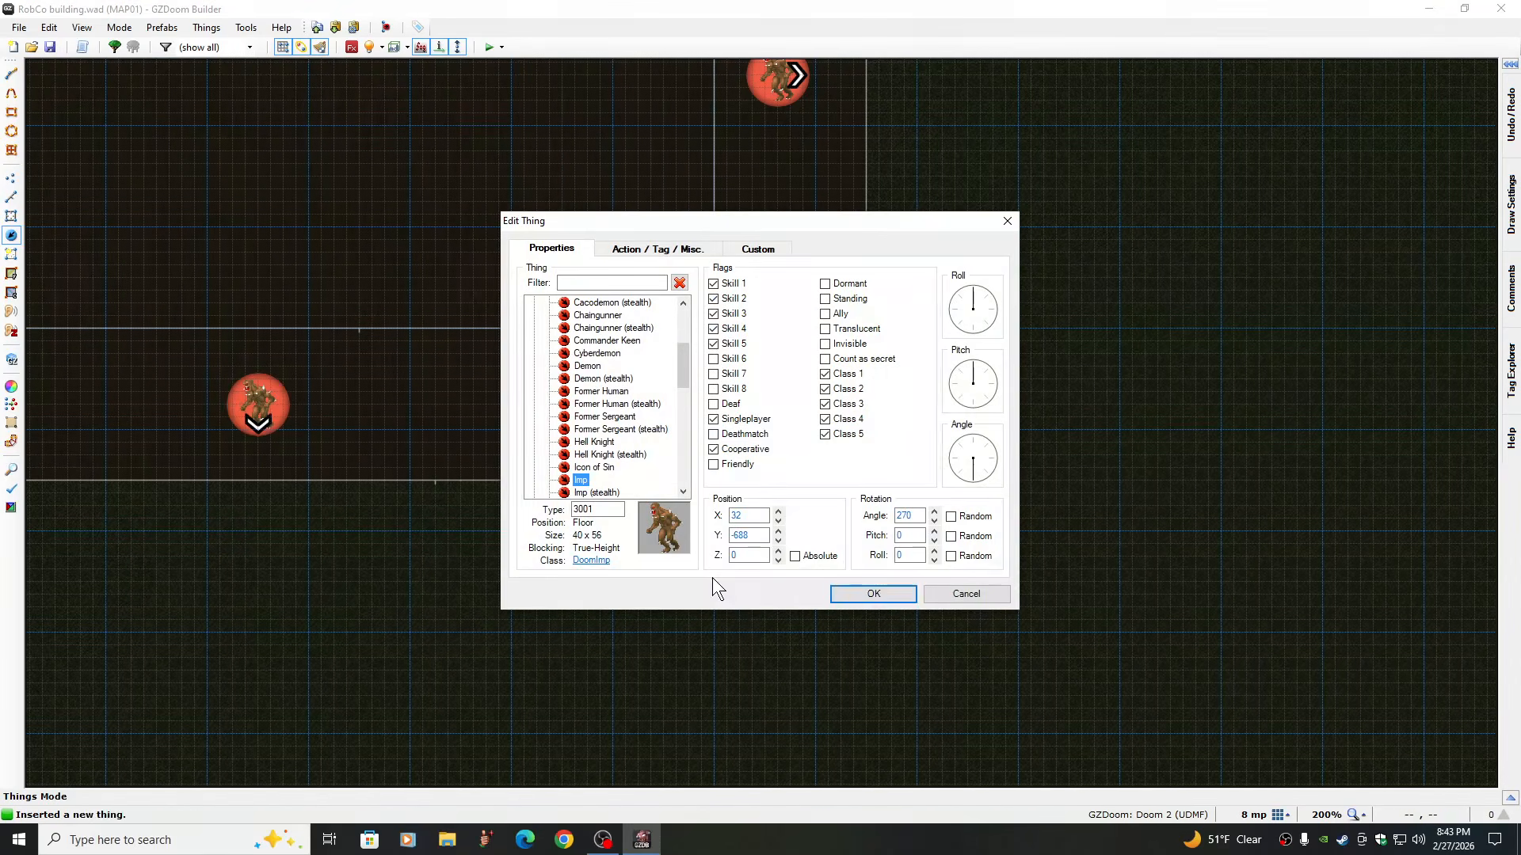
left_click(879, 594)
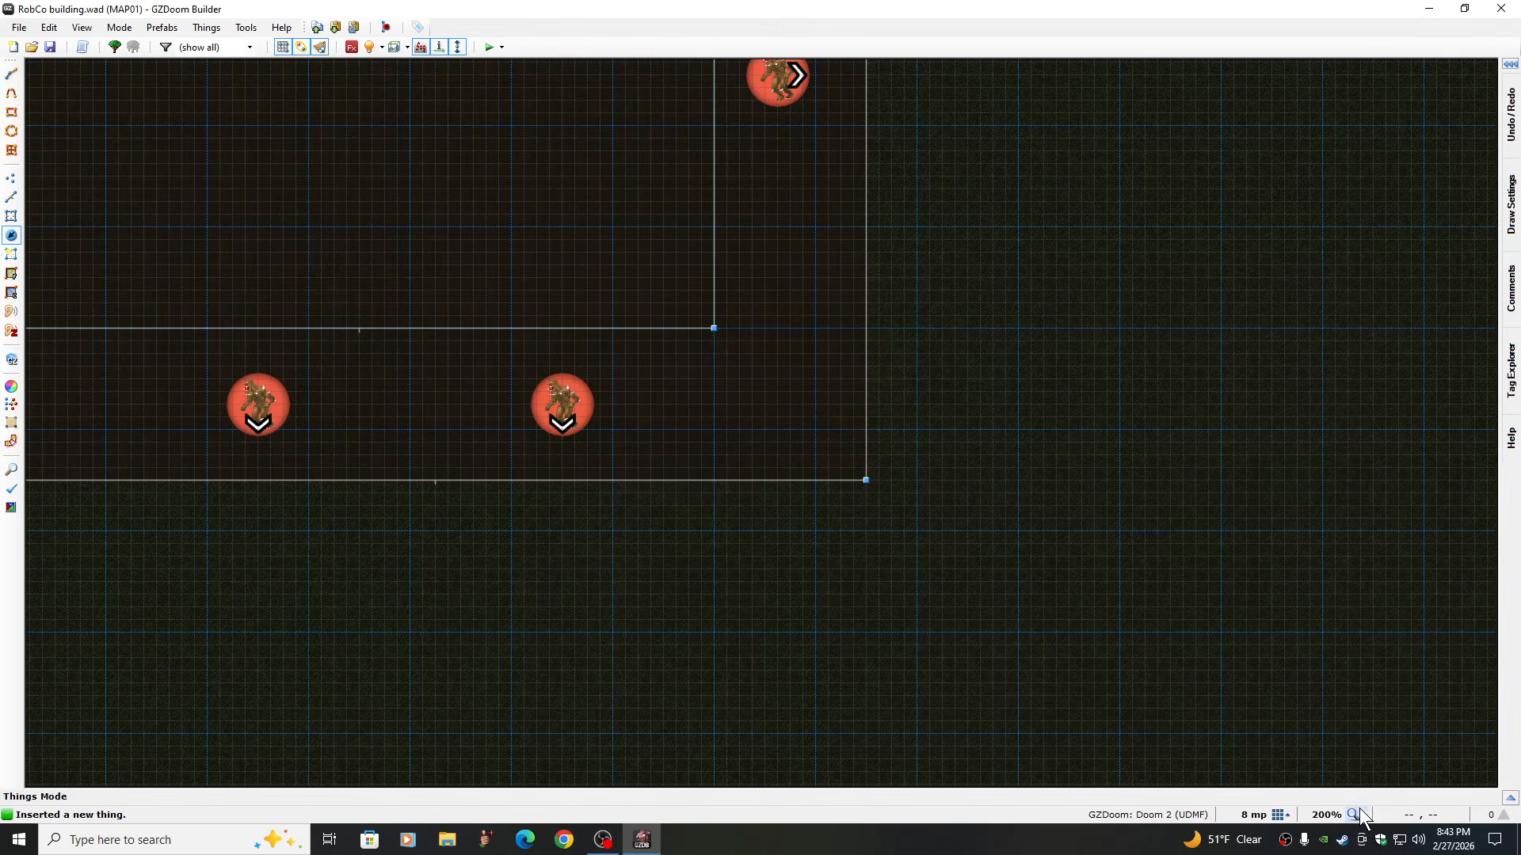
Check the northern Imp's flags on the east ledge and turn off Skill 1 for the Imp just south of it
left_click(1365, 815)
left_click(1295, 704)
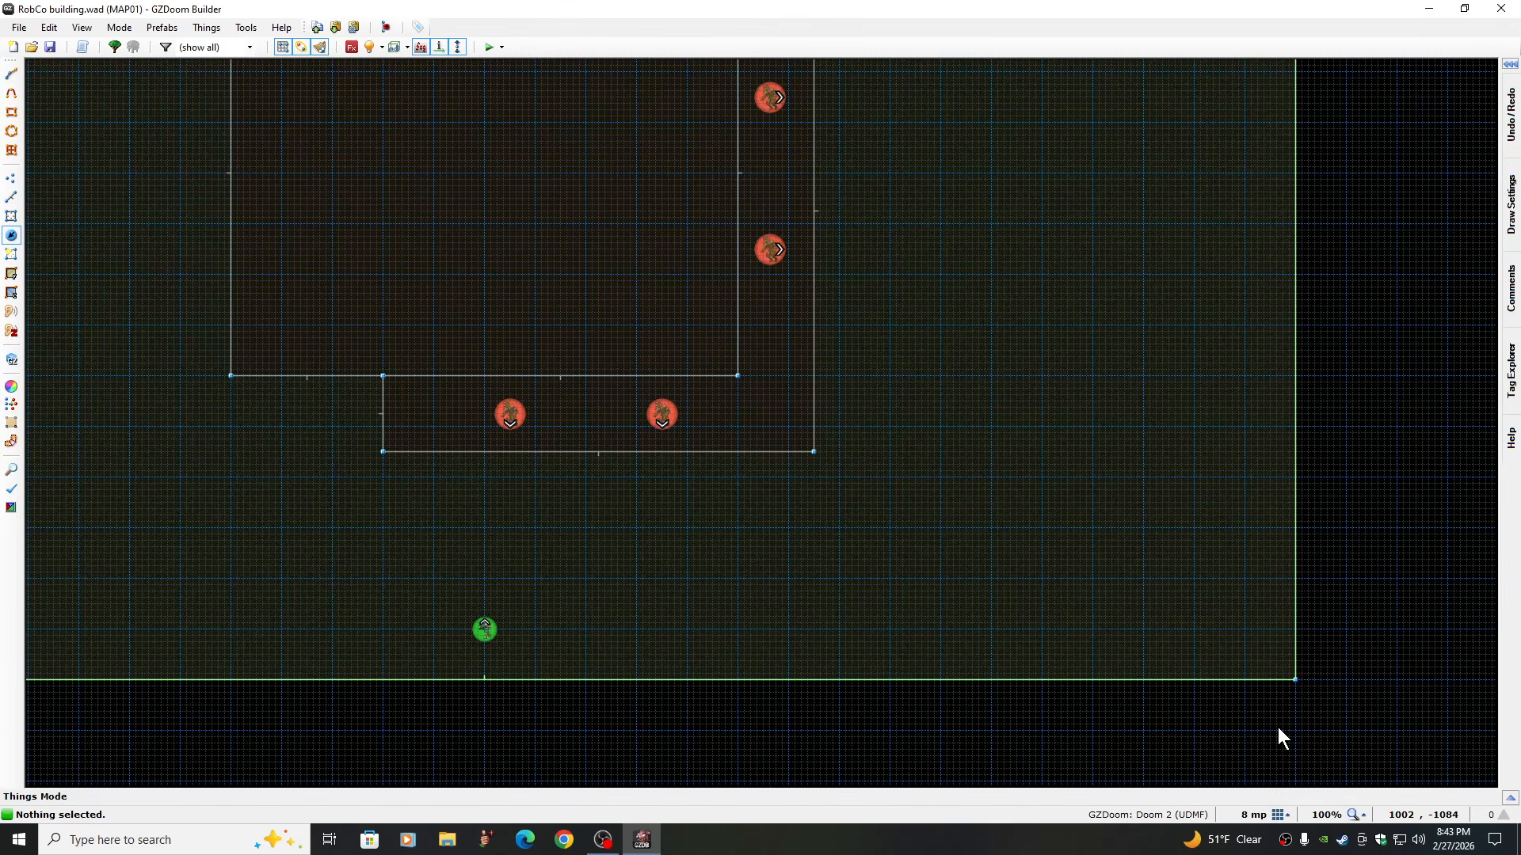
key("Up")
key("Up")
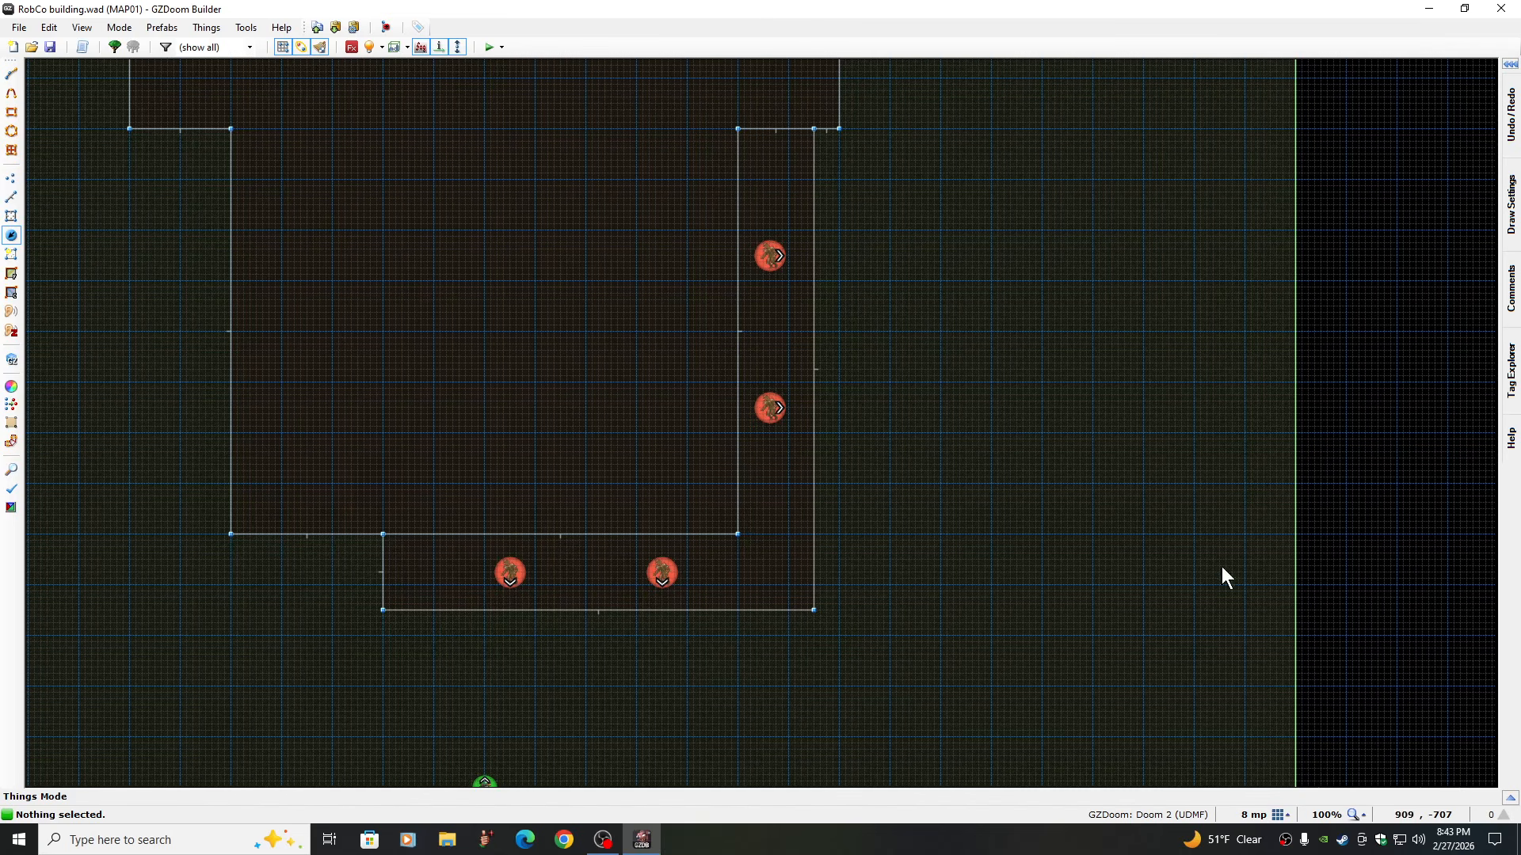
double_click(763, 254)
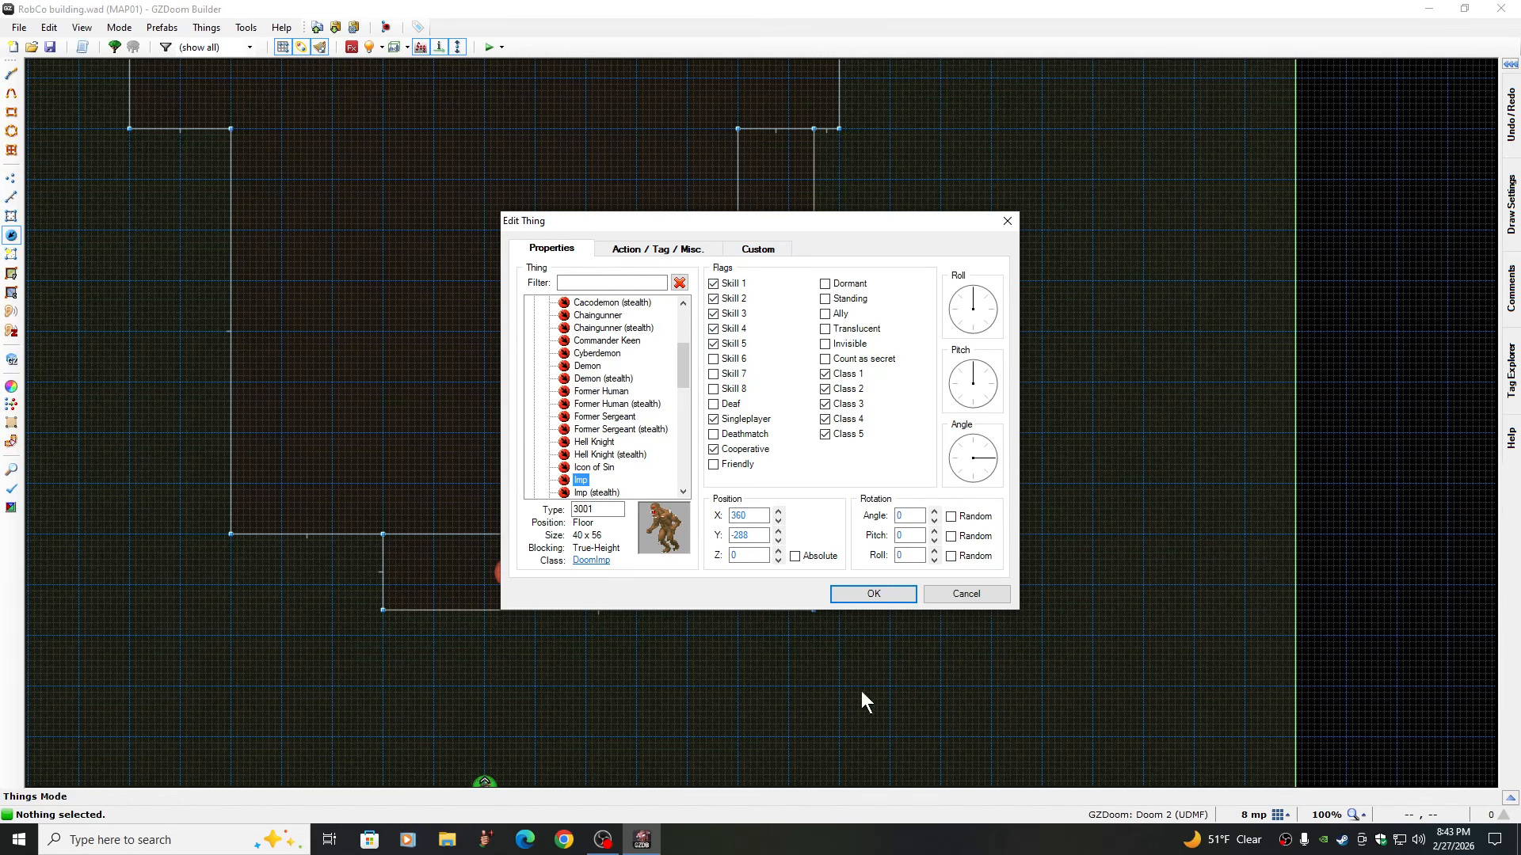
left_click(874, 600)
double_click(776, 407)
left_click(713, 284)
left_click(869, 601)
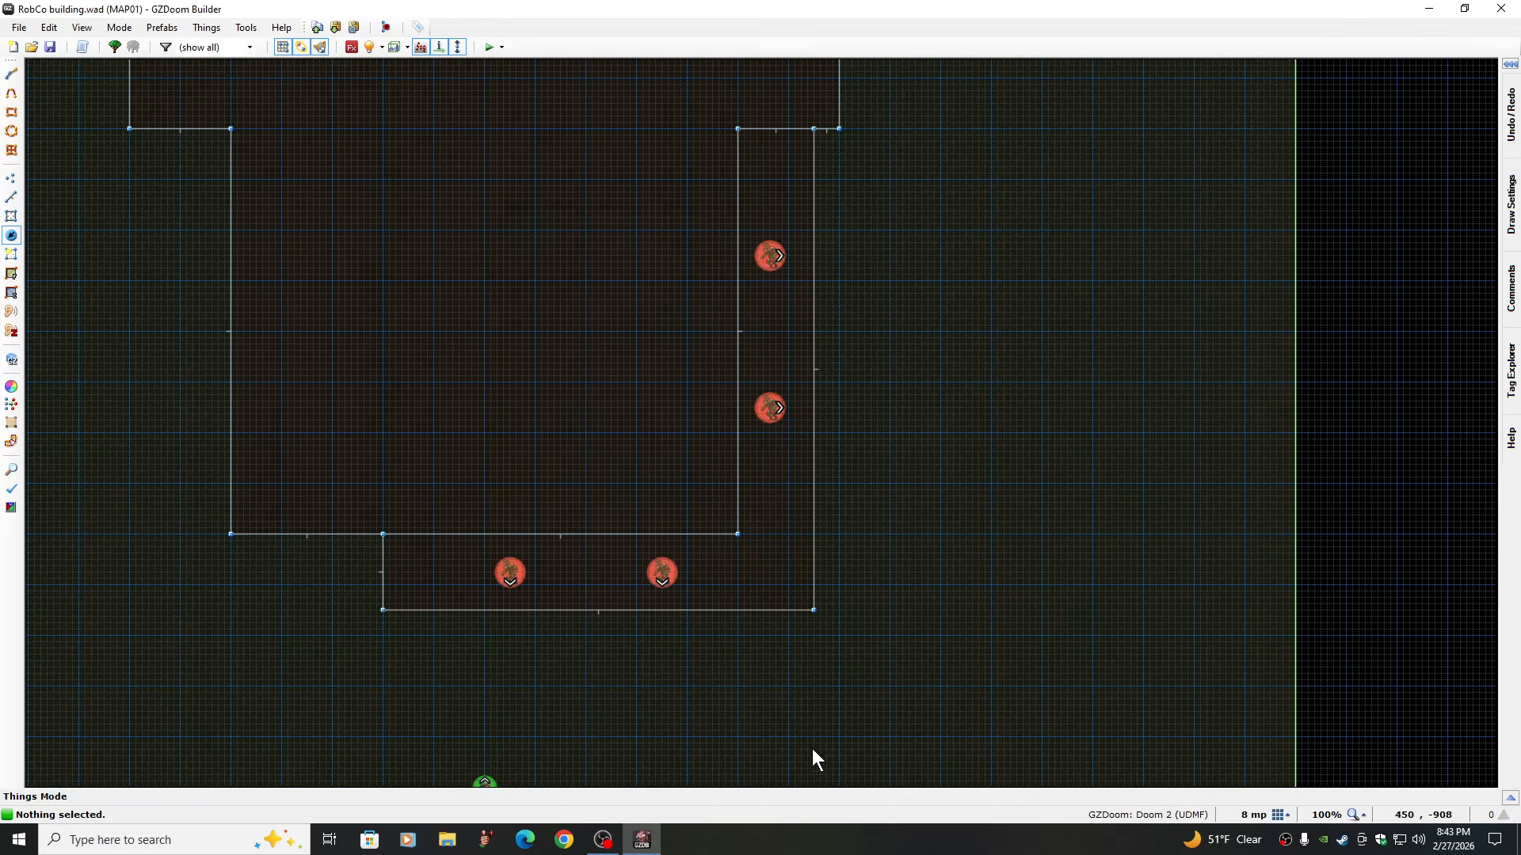
Turn off Skill 1 and Skill 2 for the eastern Imp on the south ledge
double_click(663, 571)
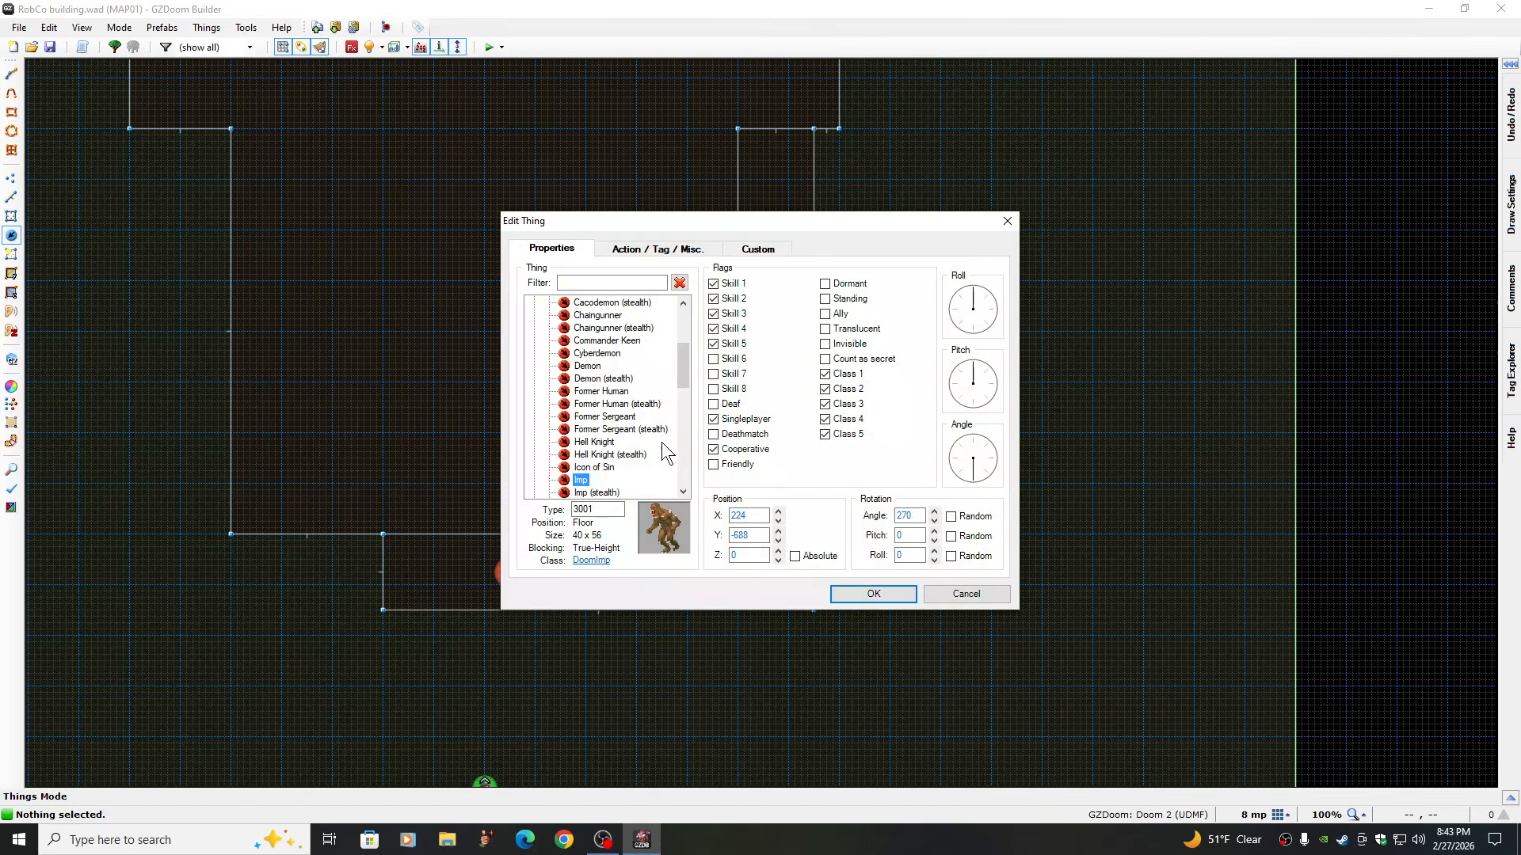
left_click(714, 284)
left_click(714, 298)
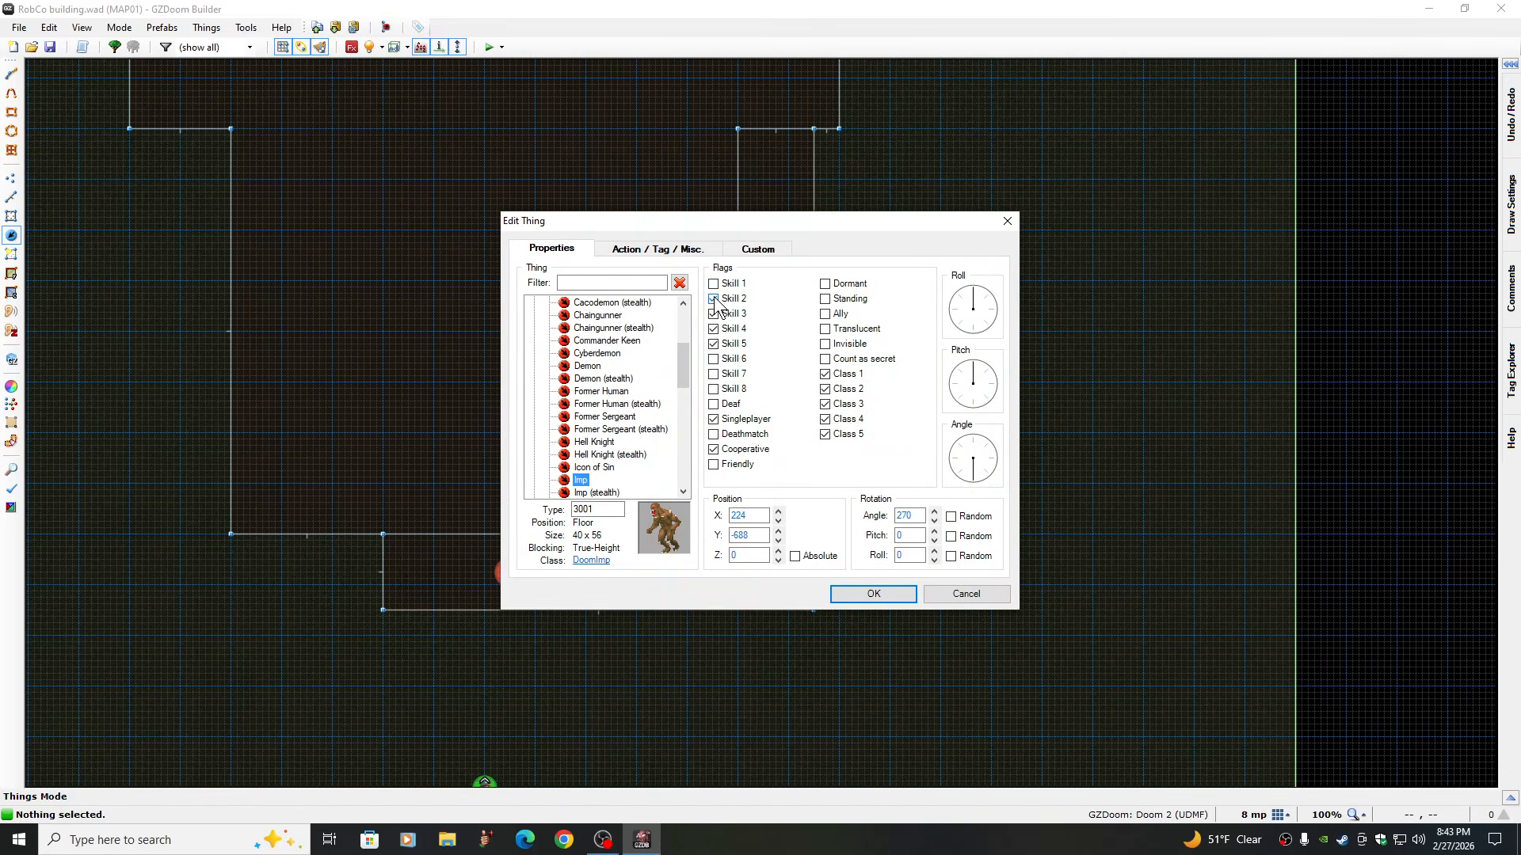
left_click(855, 596)
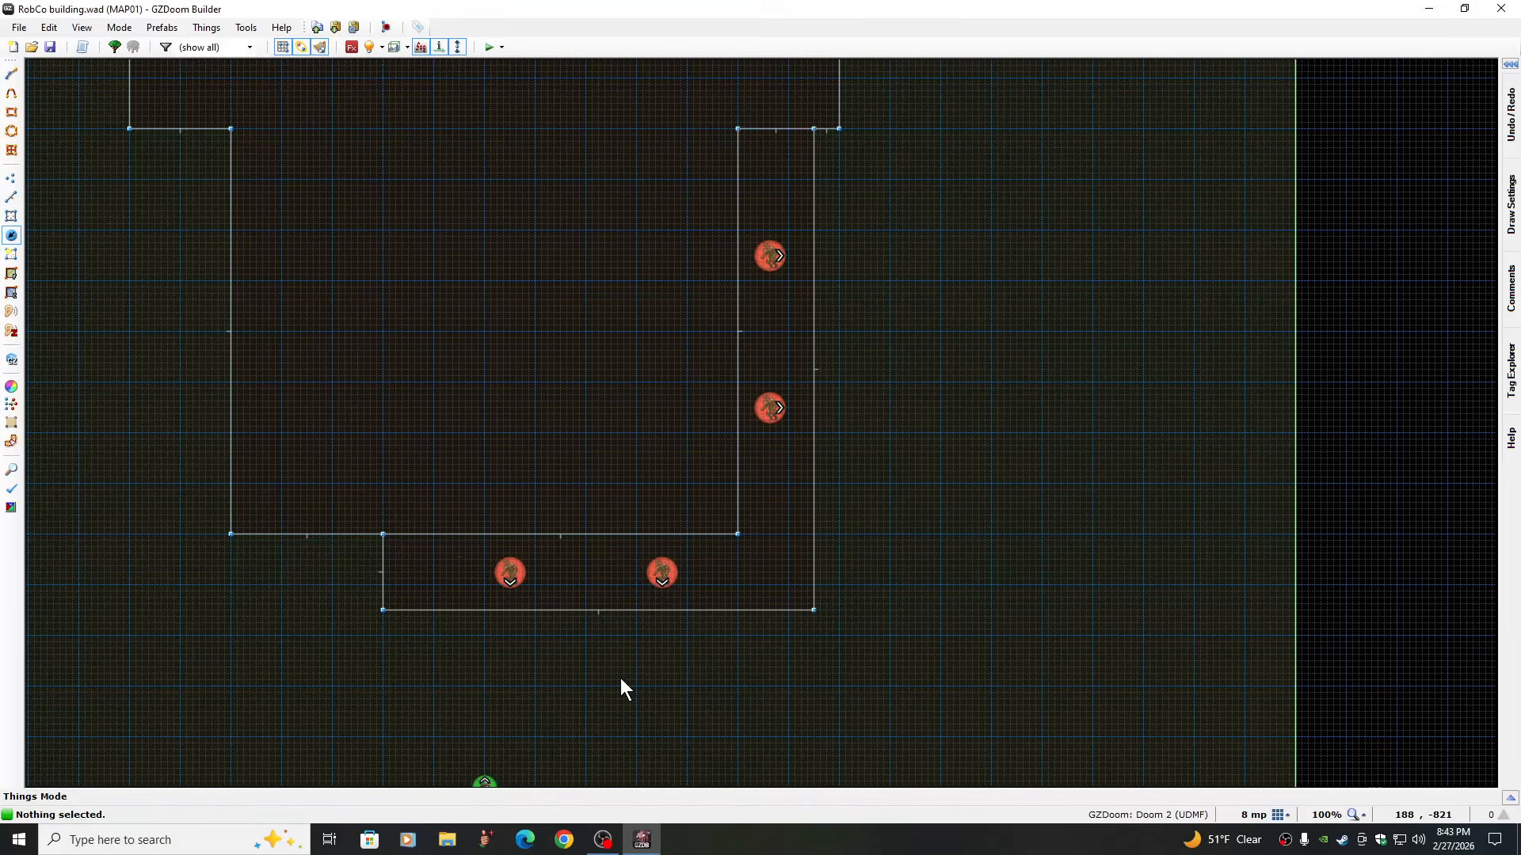
Turn off Skill 1, Skill 2 and Skill 3 for the western Imp on the south ledge
double_click(511, 574)
left_click(714, 284)
left_click(713, 299)
left_click(714, 314)
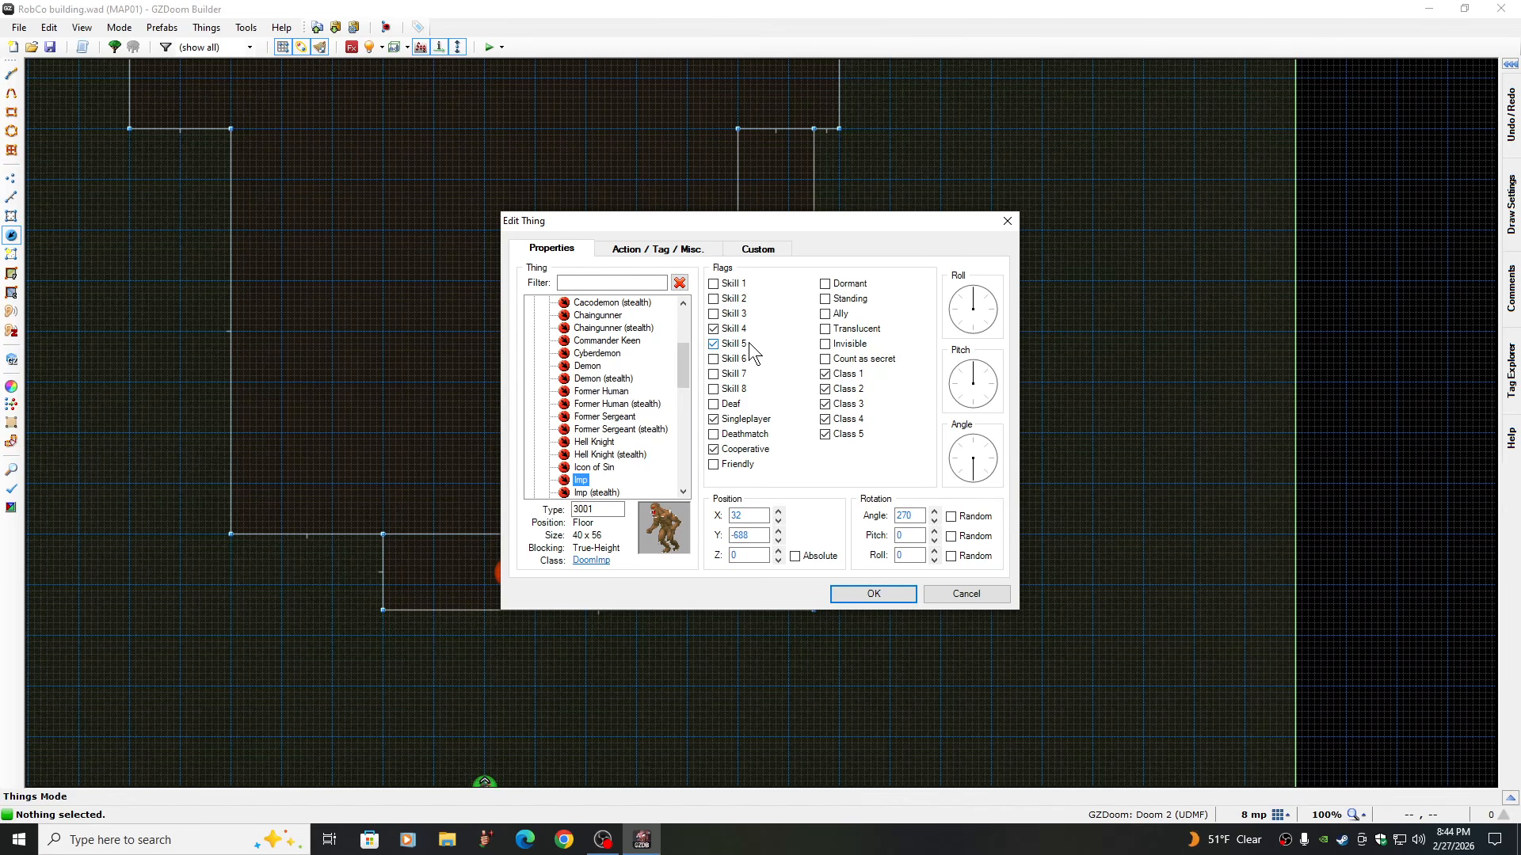
left_click(864, 596)
Change the western Imp on the south ledge to a Hell Knight
right_click(511, 567)
left_click(603, 442)
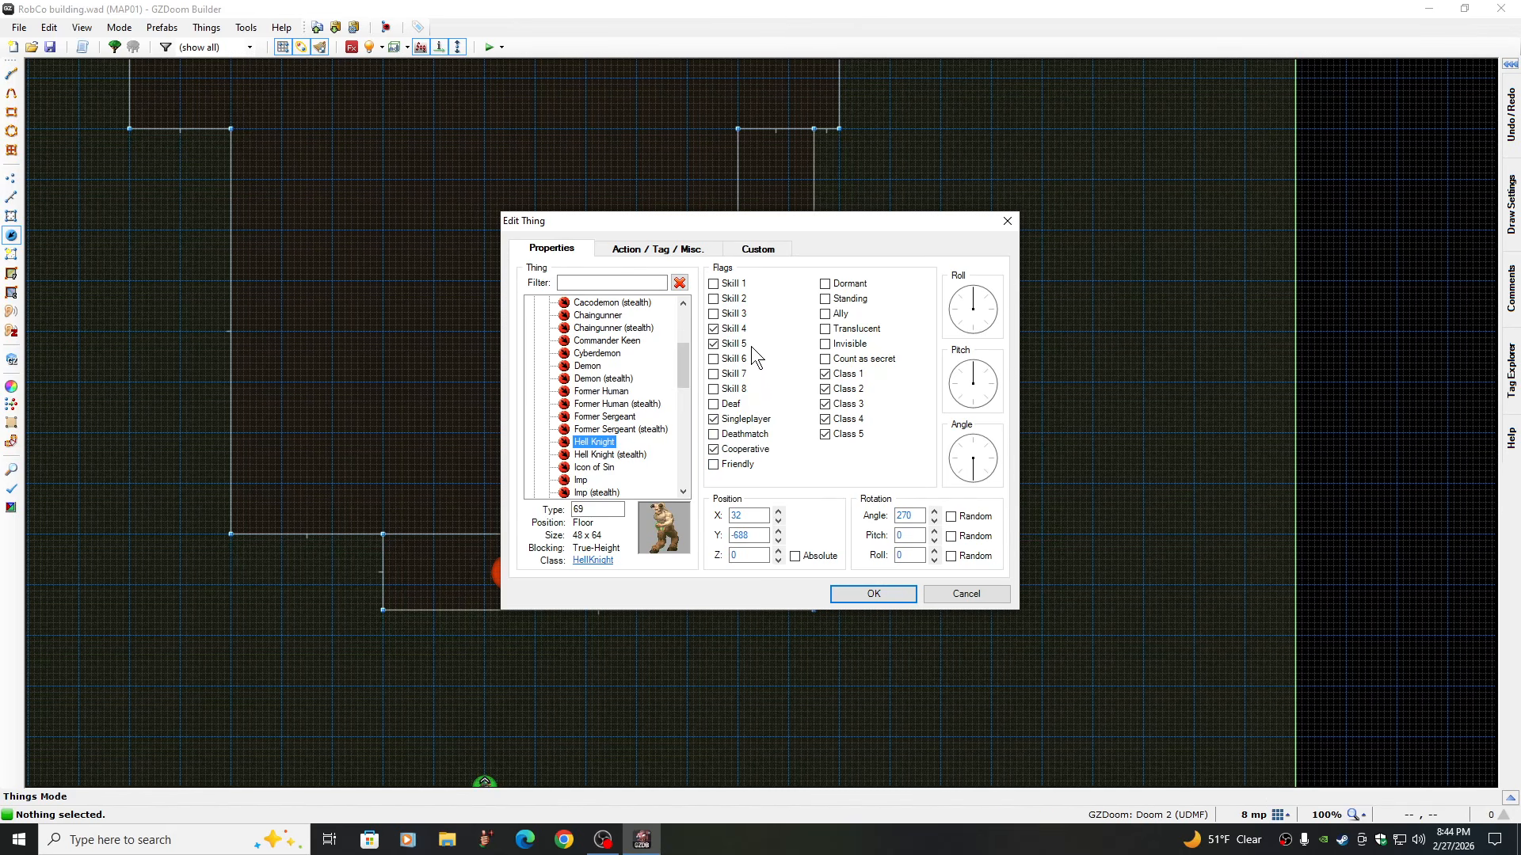
left_click(873, 594)
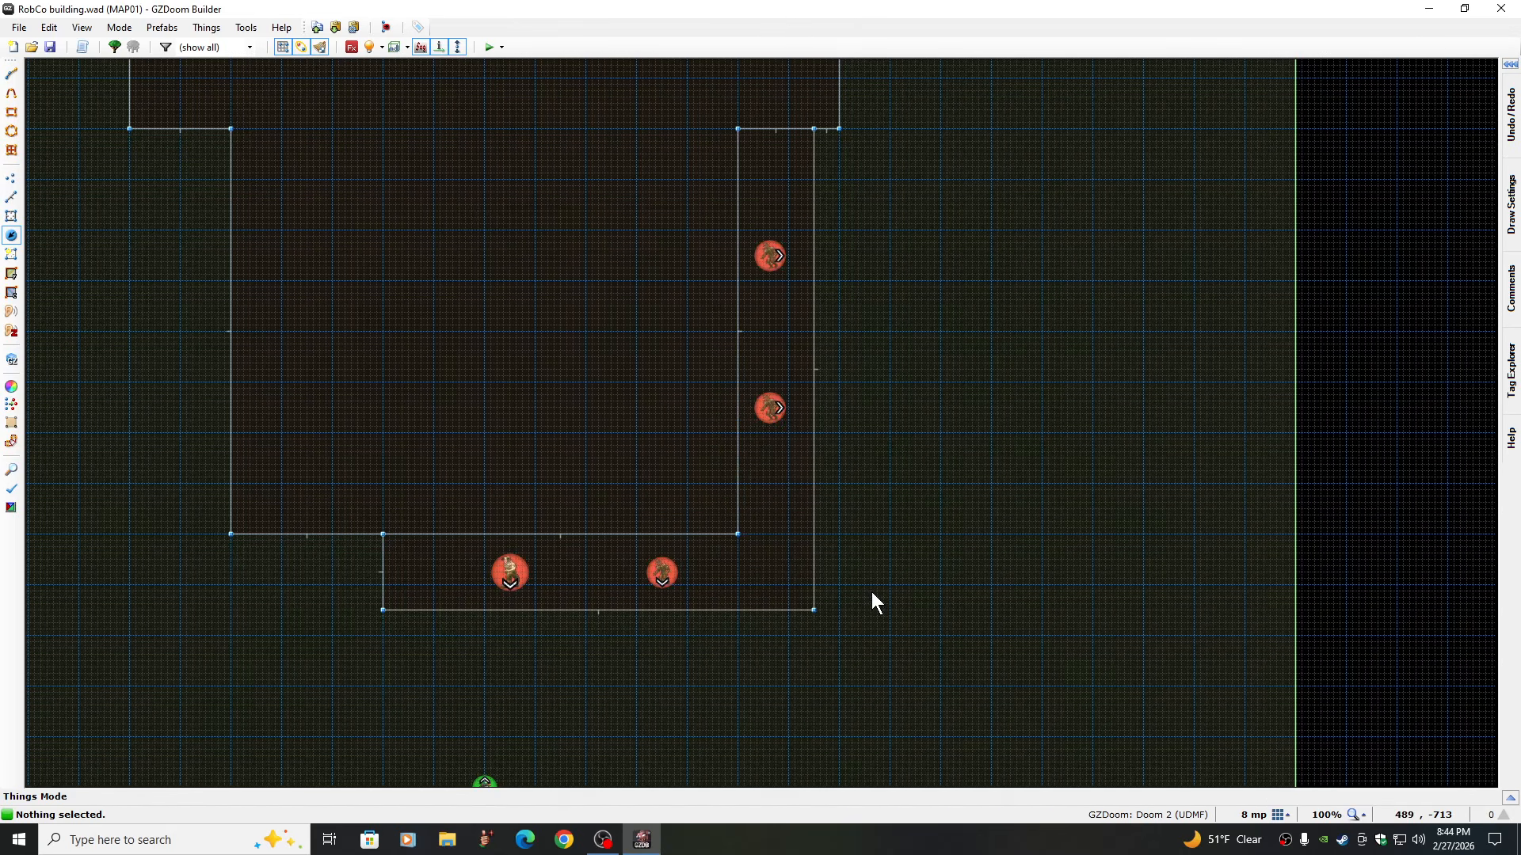
Place an Imp at X 360, Y 416 on the northern east ledge, facing east at angle 0, with Skill 3 enabled
key("Up")
key("Up")
key("Up")
key("Up")
key("Up")
key("Up")
key("Up")
key("Up")
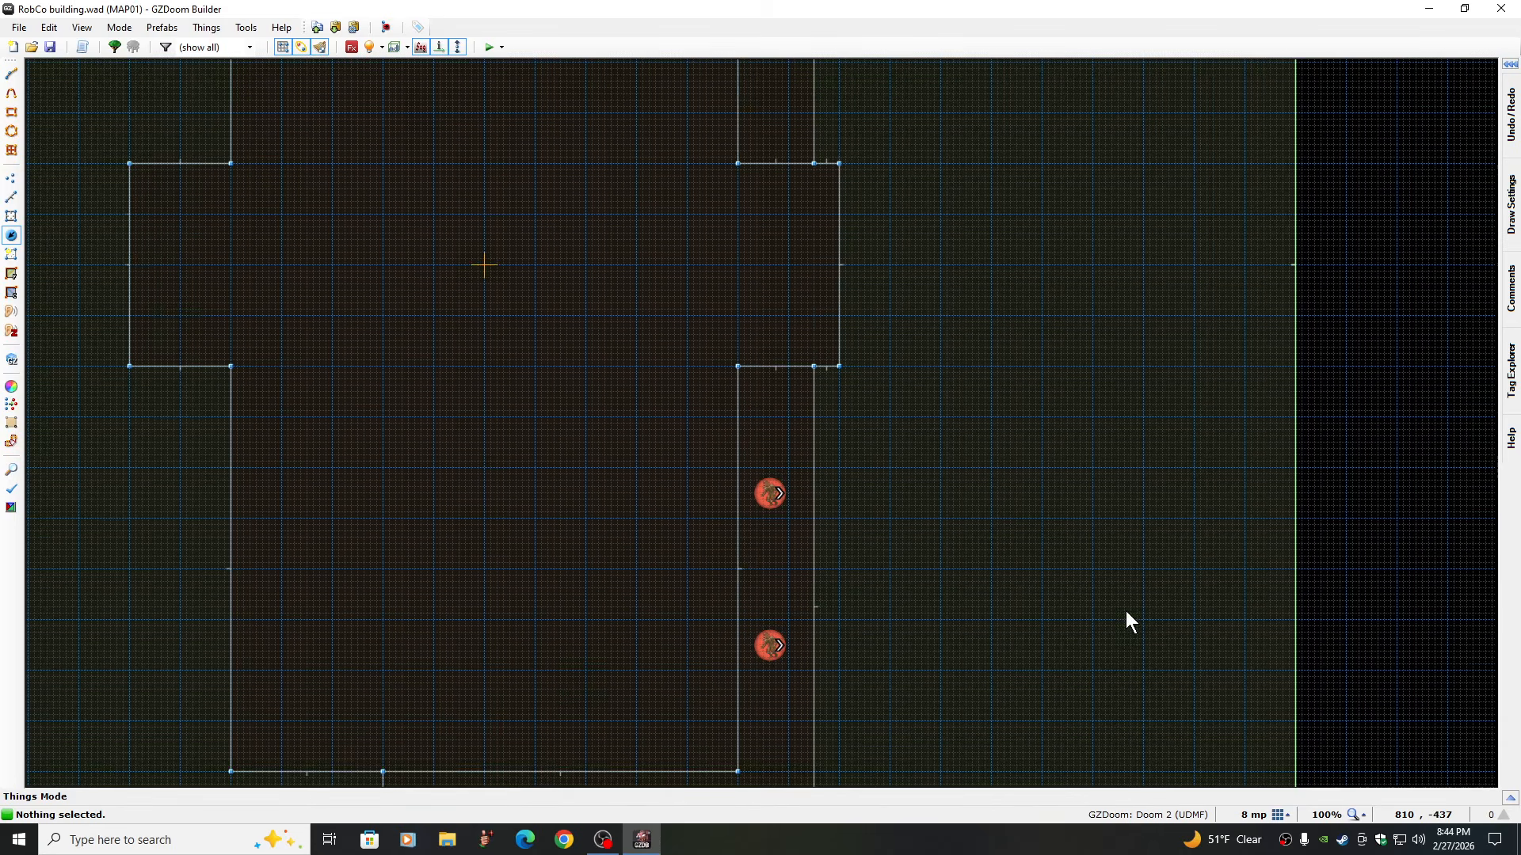
key("Right")
key("Right")
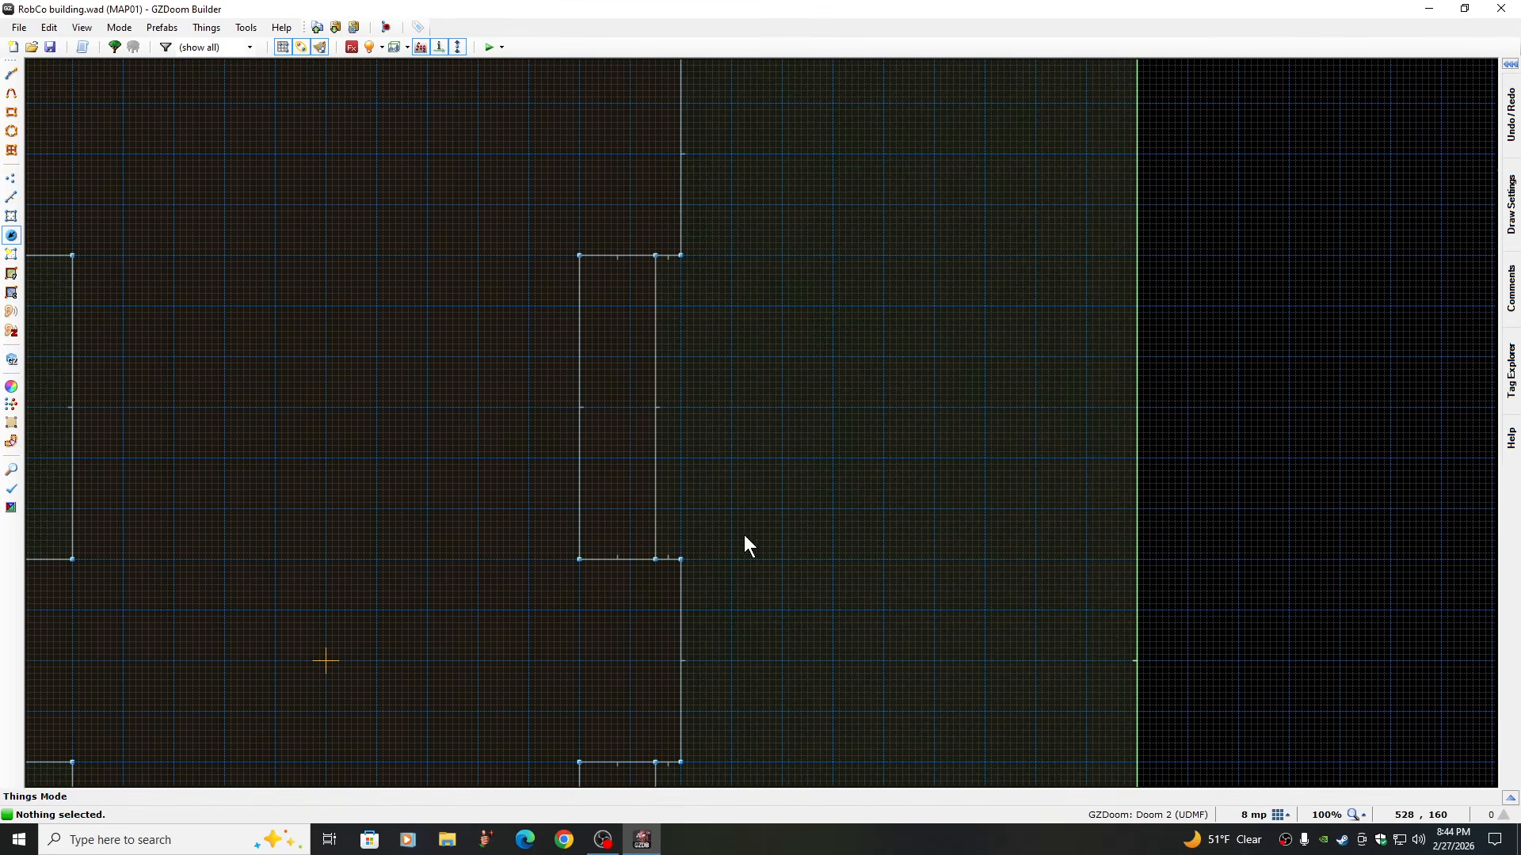
key("Insert")
left_click(994, 457)
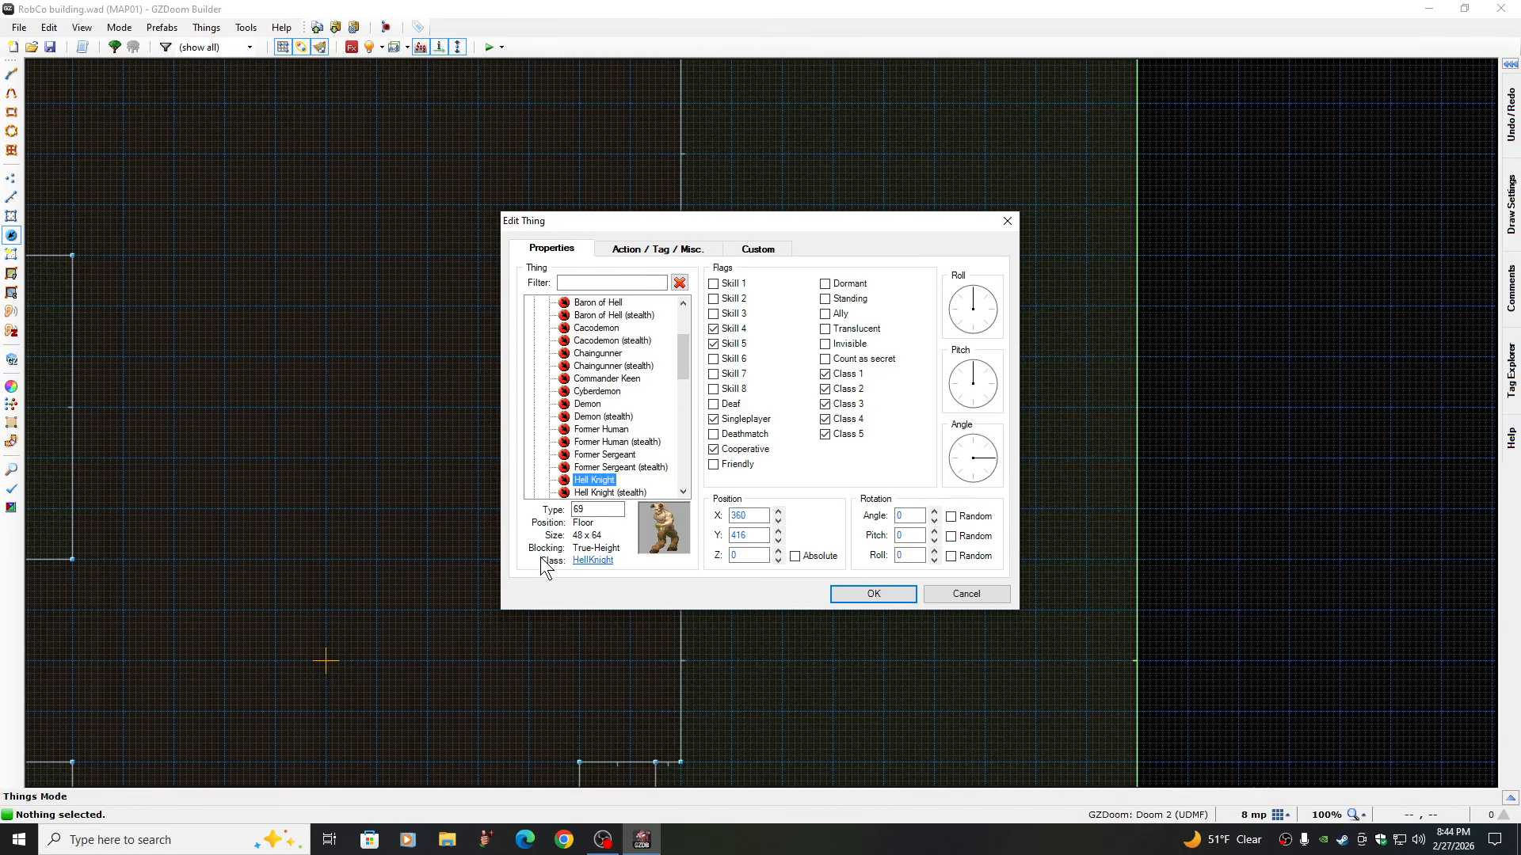
left_click(685, 475)
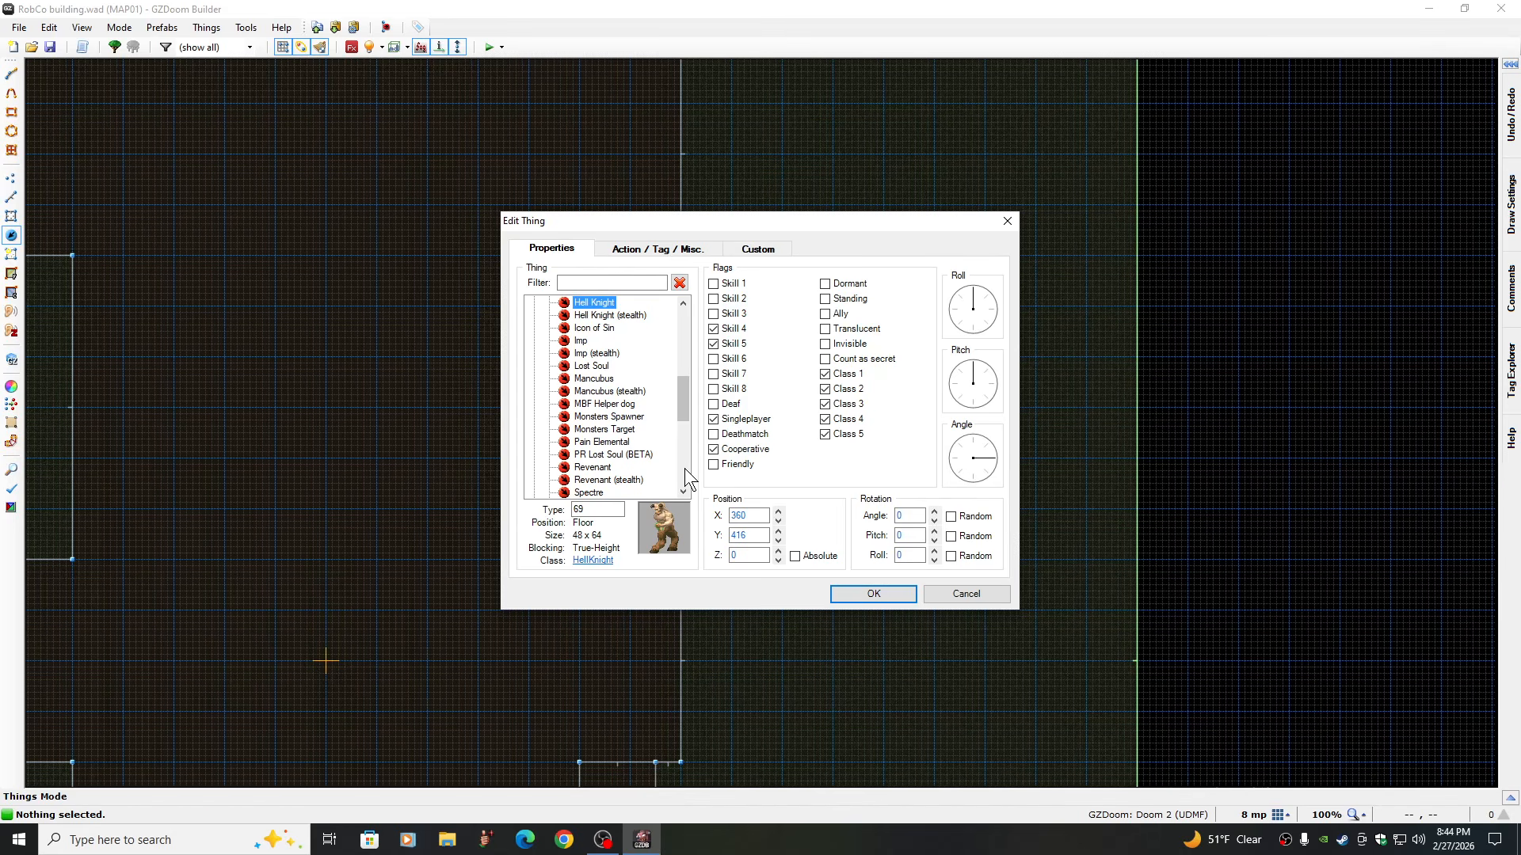
left_click(583, 340)
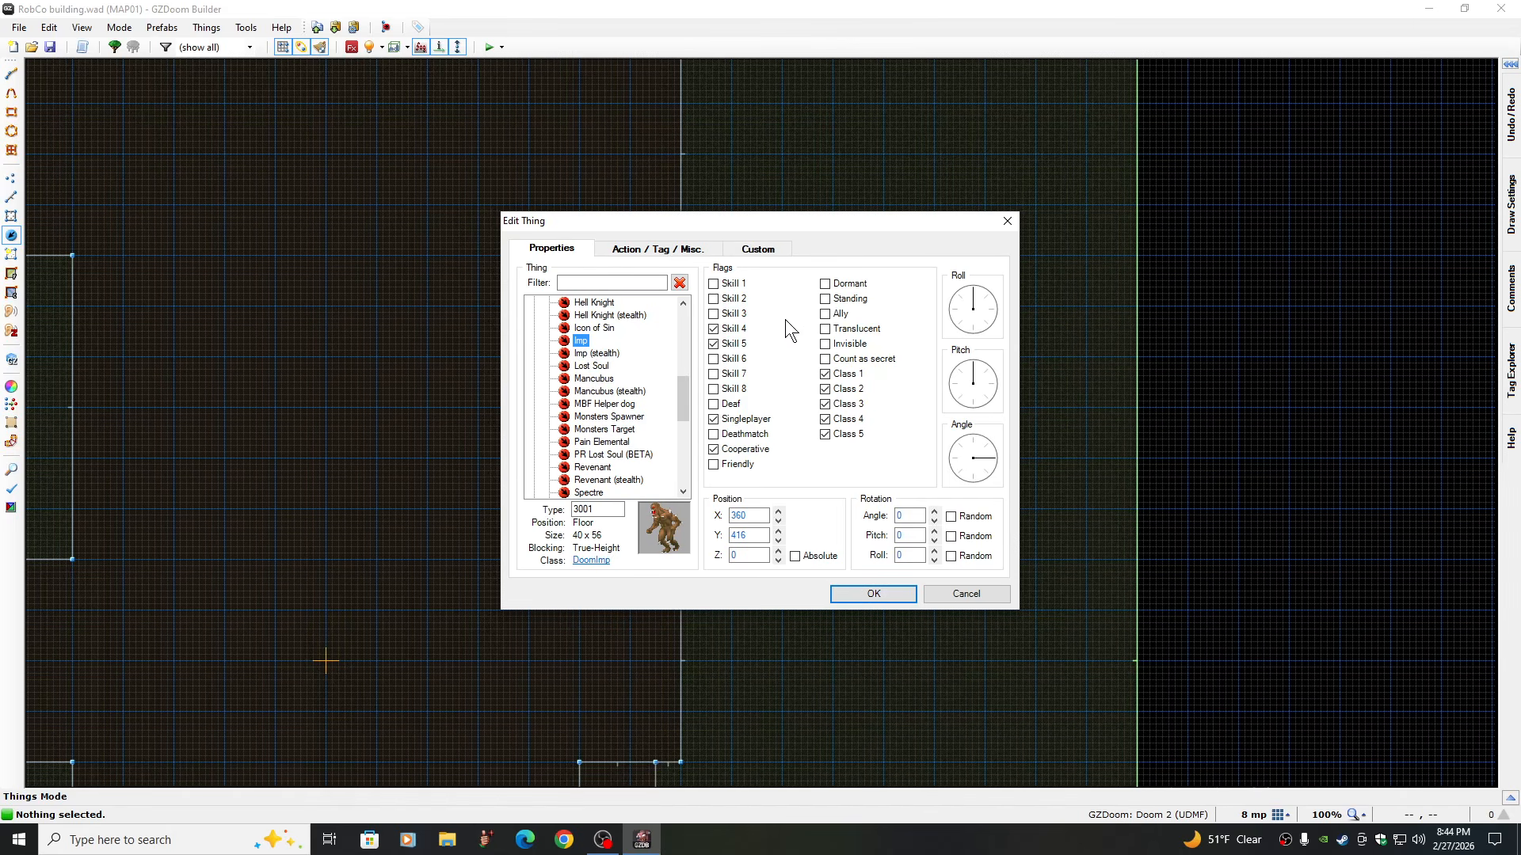
left_click(714, 313)
left_click(873, 594)
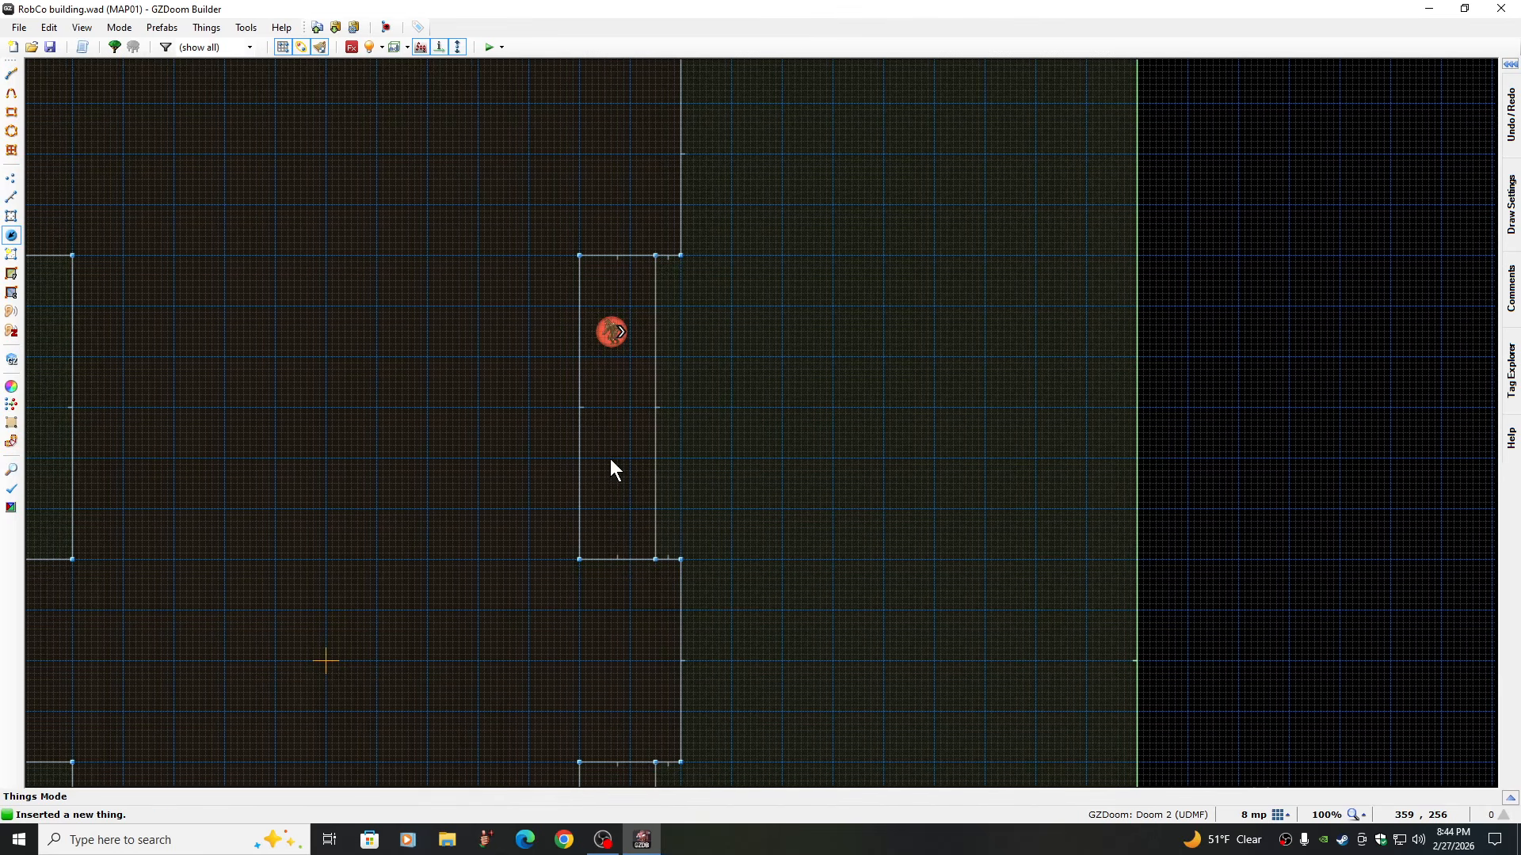
Place a second Imp at X 360, Y 256 on the same ledge, toggling its Skill 3 and Skill 2 flags
key("Insert")
left_click(713, 312)
left_click(713, 298)
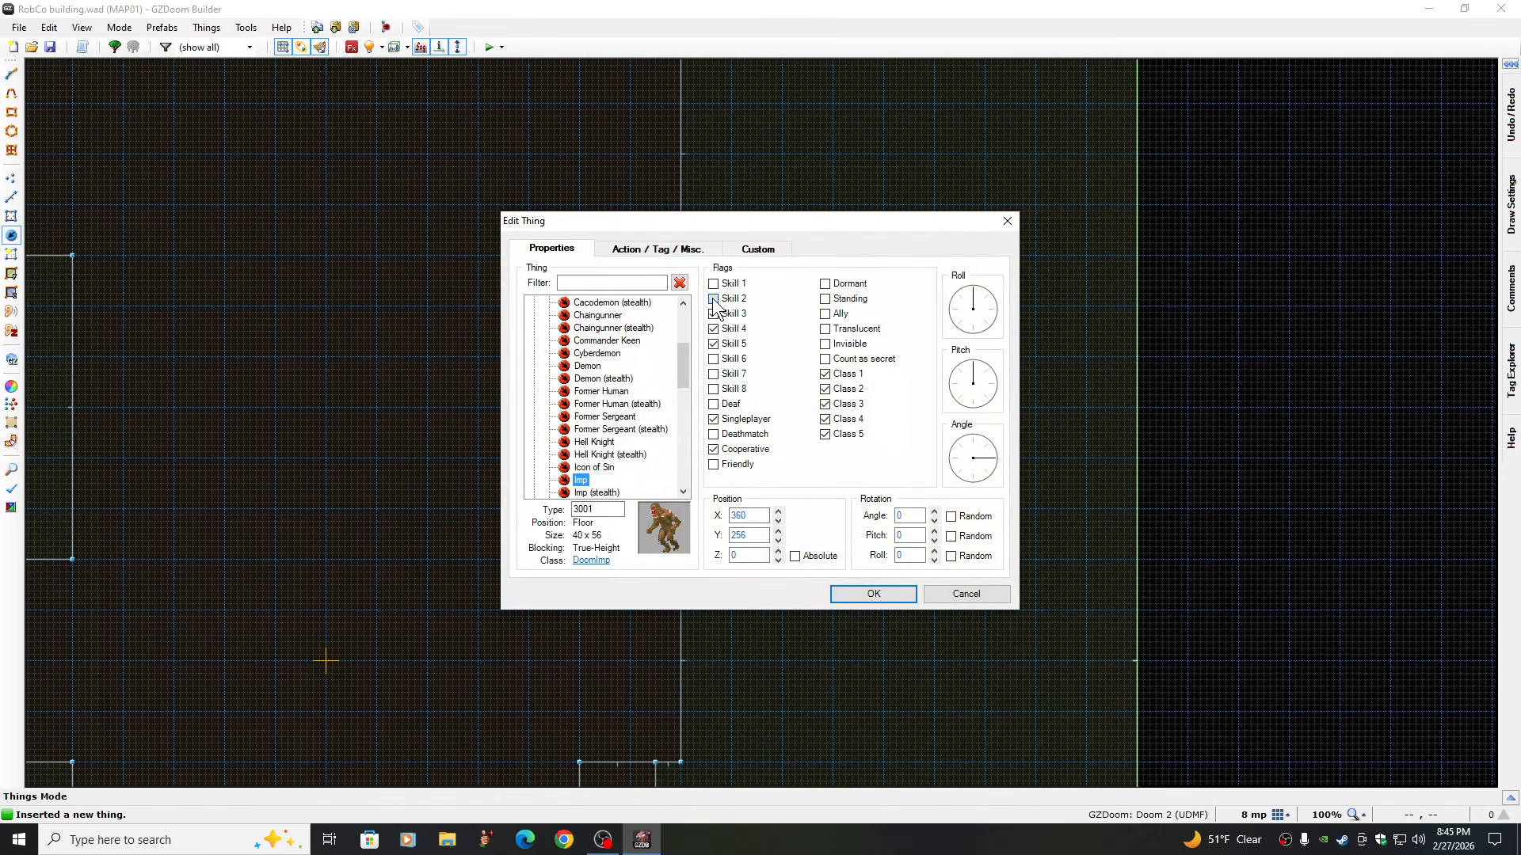
left_click(853, 592)
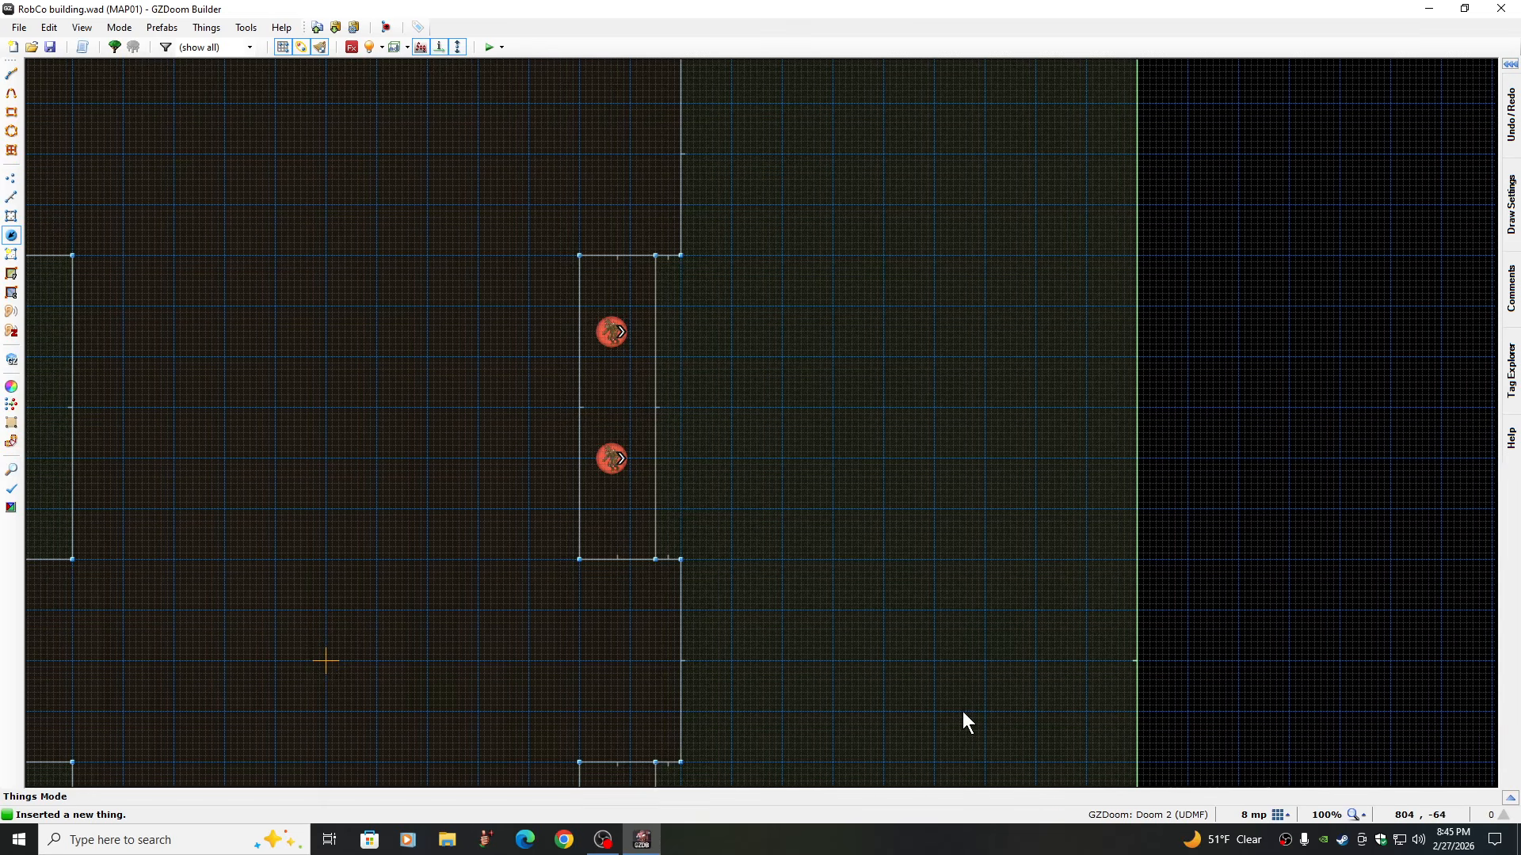
Move the Player 1 start to X 960, Y -960, near the southeast corner of the outdoor area
key("Down")
key("Down")
key("Down")
key("Down")
key("Down")
key("Down")
key("Down")
key("Down")
key("Down")
key("Down")
key("Down")
key("Down")
key("Left")
key("Left")
key("Left")
key("Left")
key("Left")
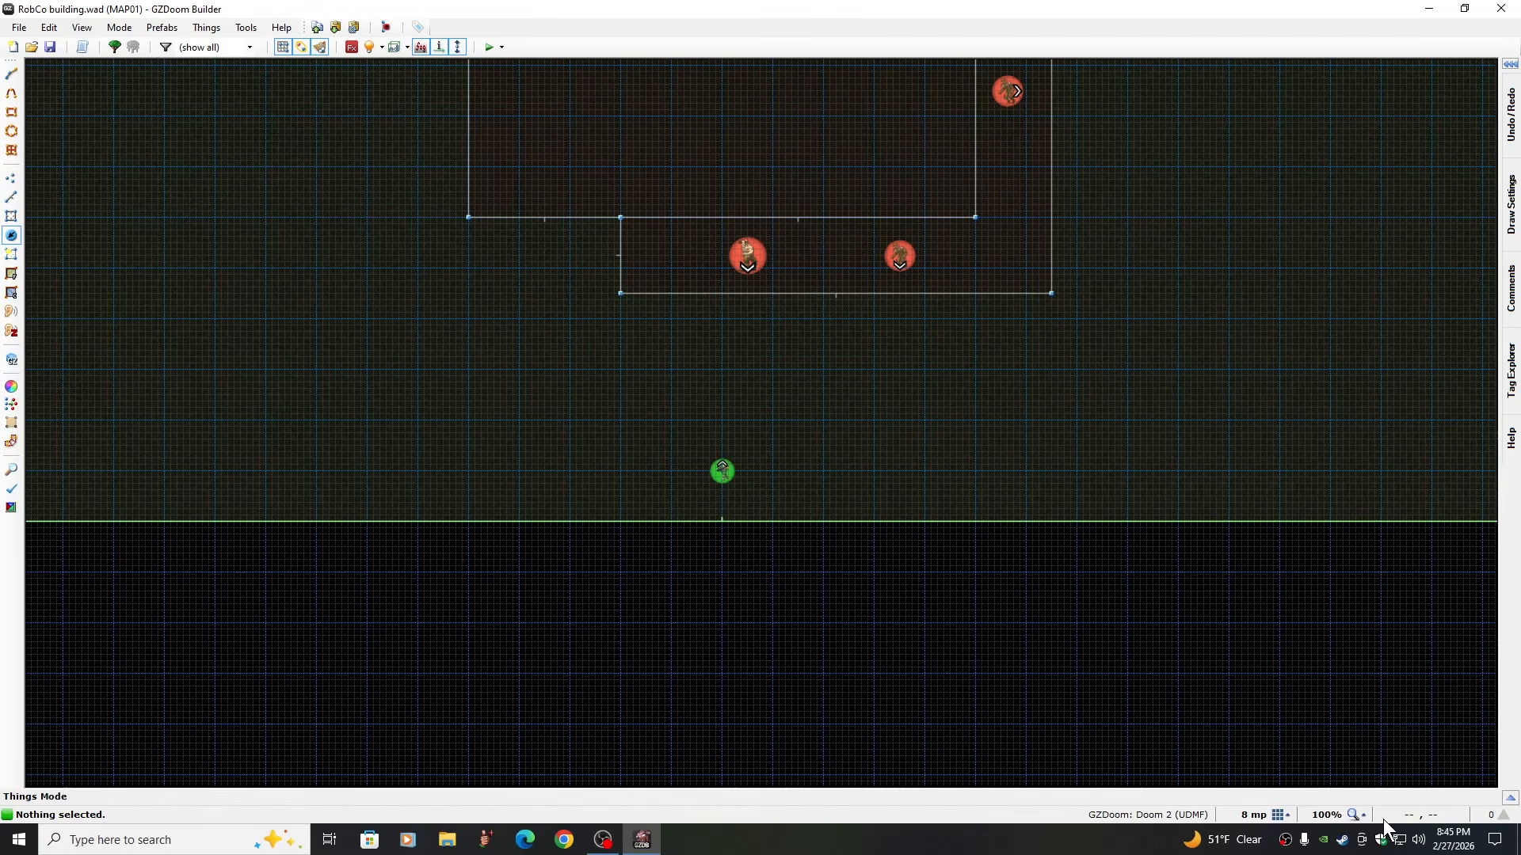
left_click(1356, 815)
left_click(1321, 689)
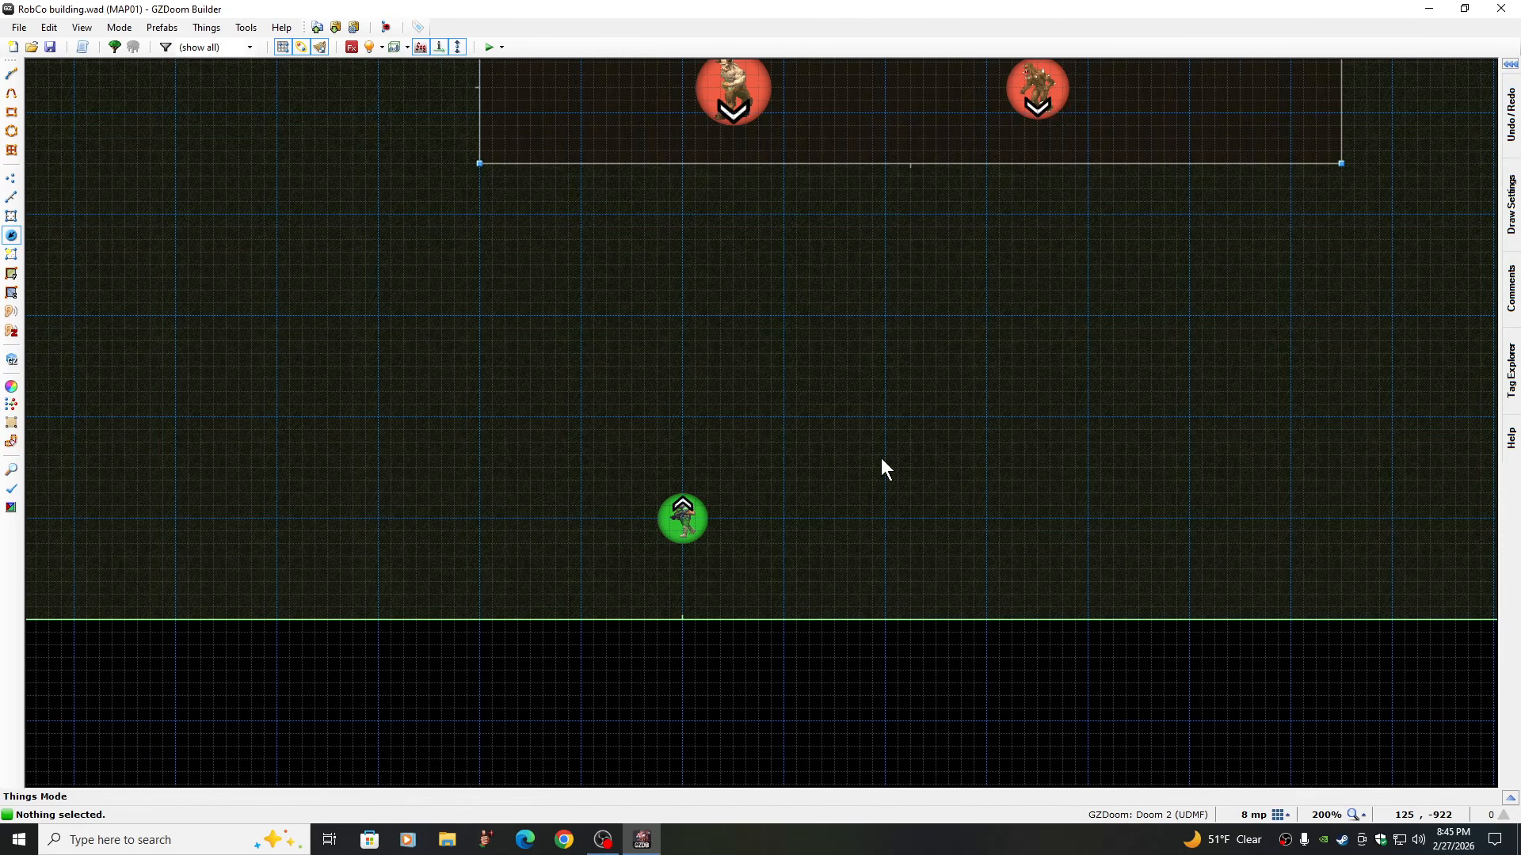
key("e")
left_click_drag(671, 515, 1329, 464)
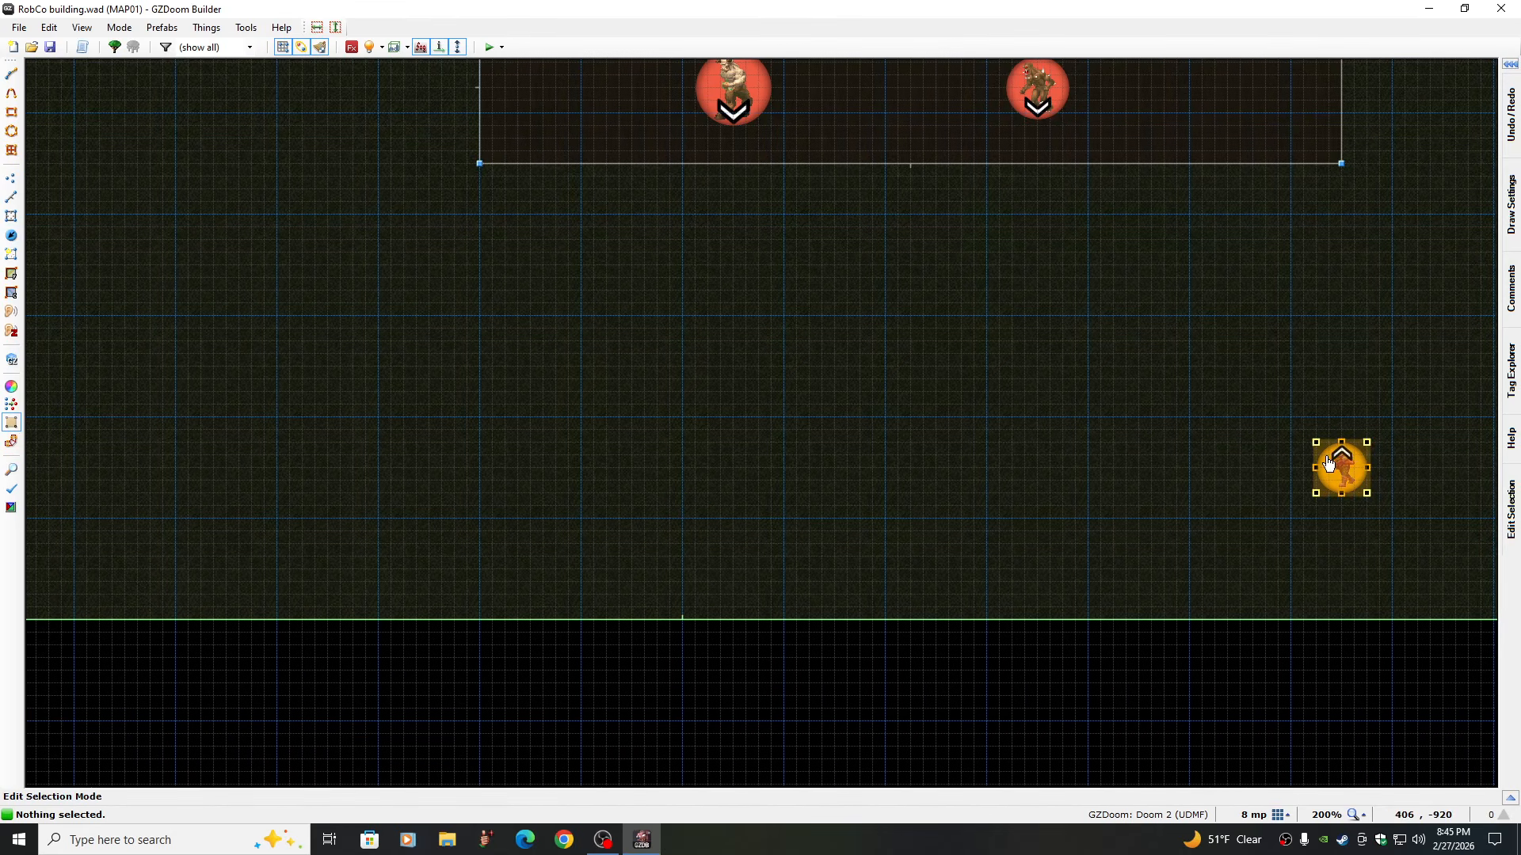
key("Return")
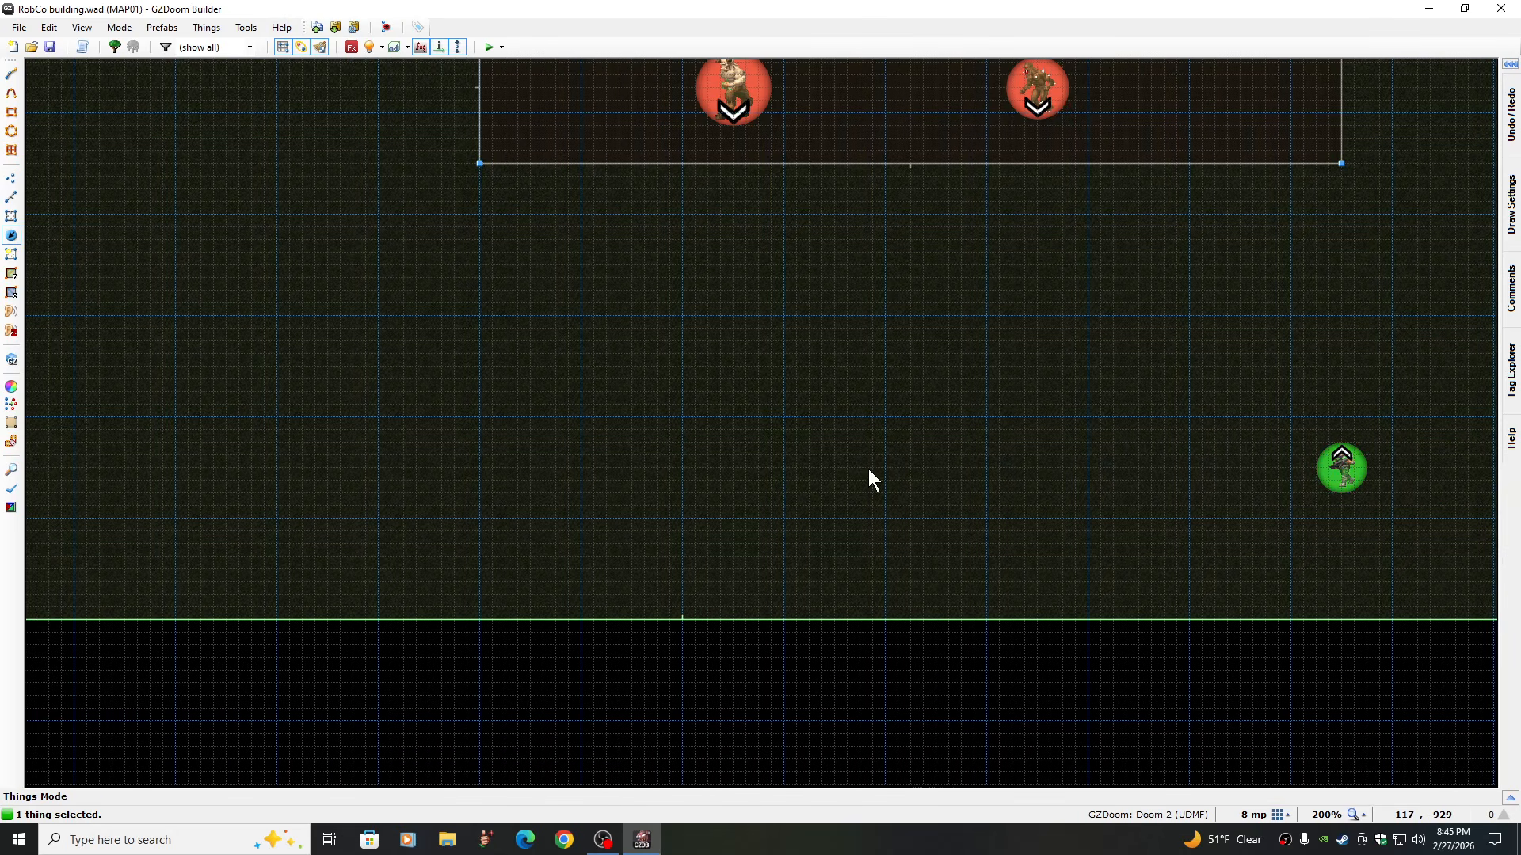
key("Right")
key("Right")
key("Right")
key("Right")
key("Right")
key("Right")
key("Right")
key("Right")
key("Right")
key("Right")
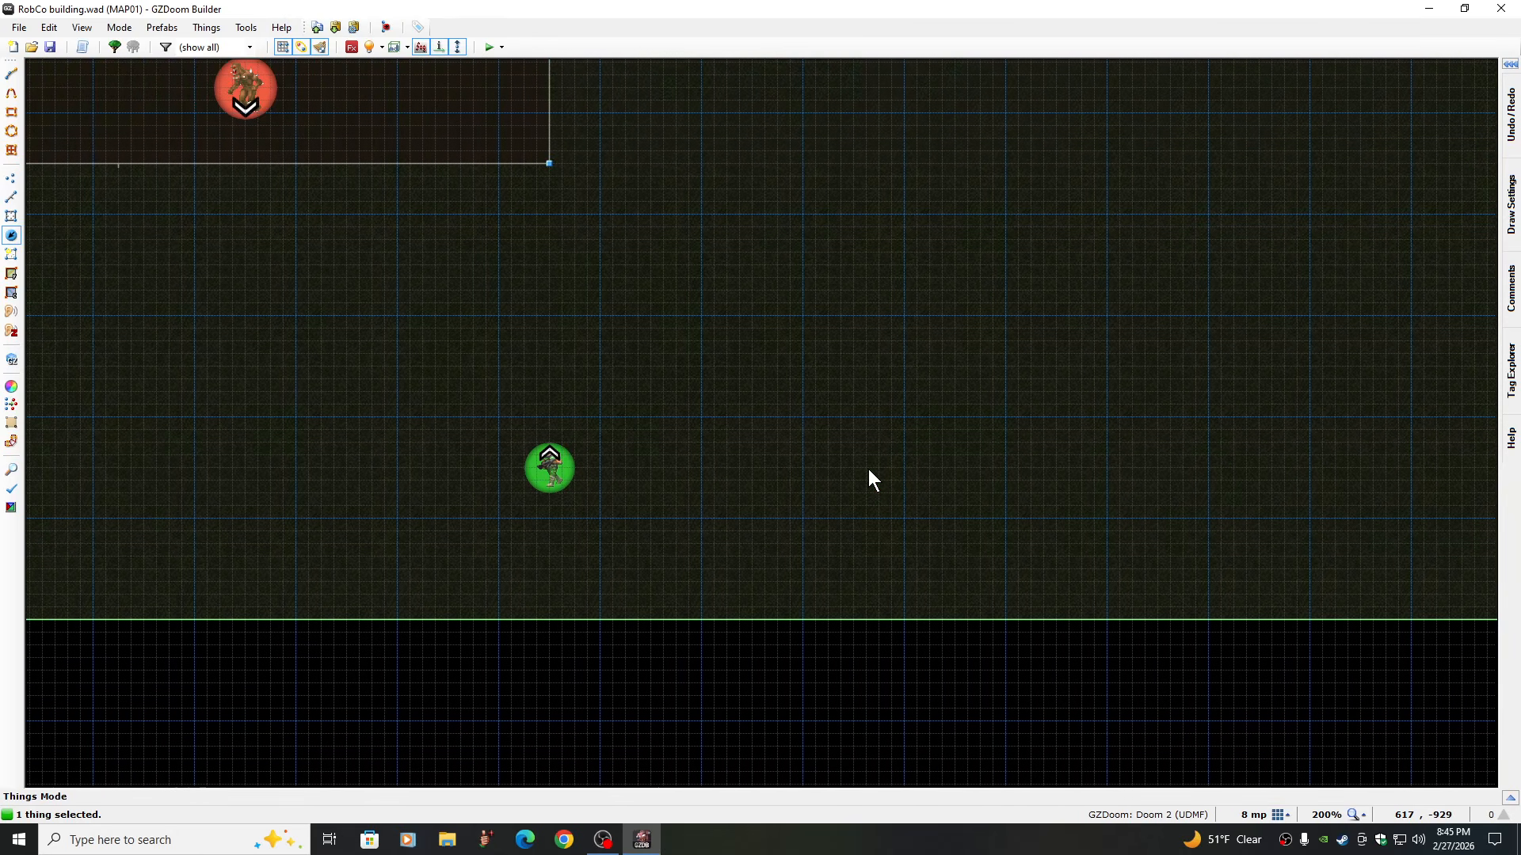
key("Right")
key("Right")
key("Right")
key("Right")
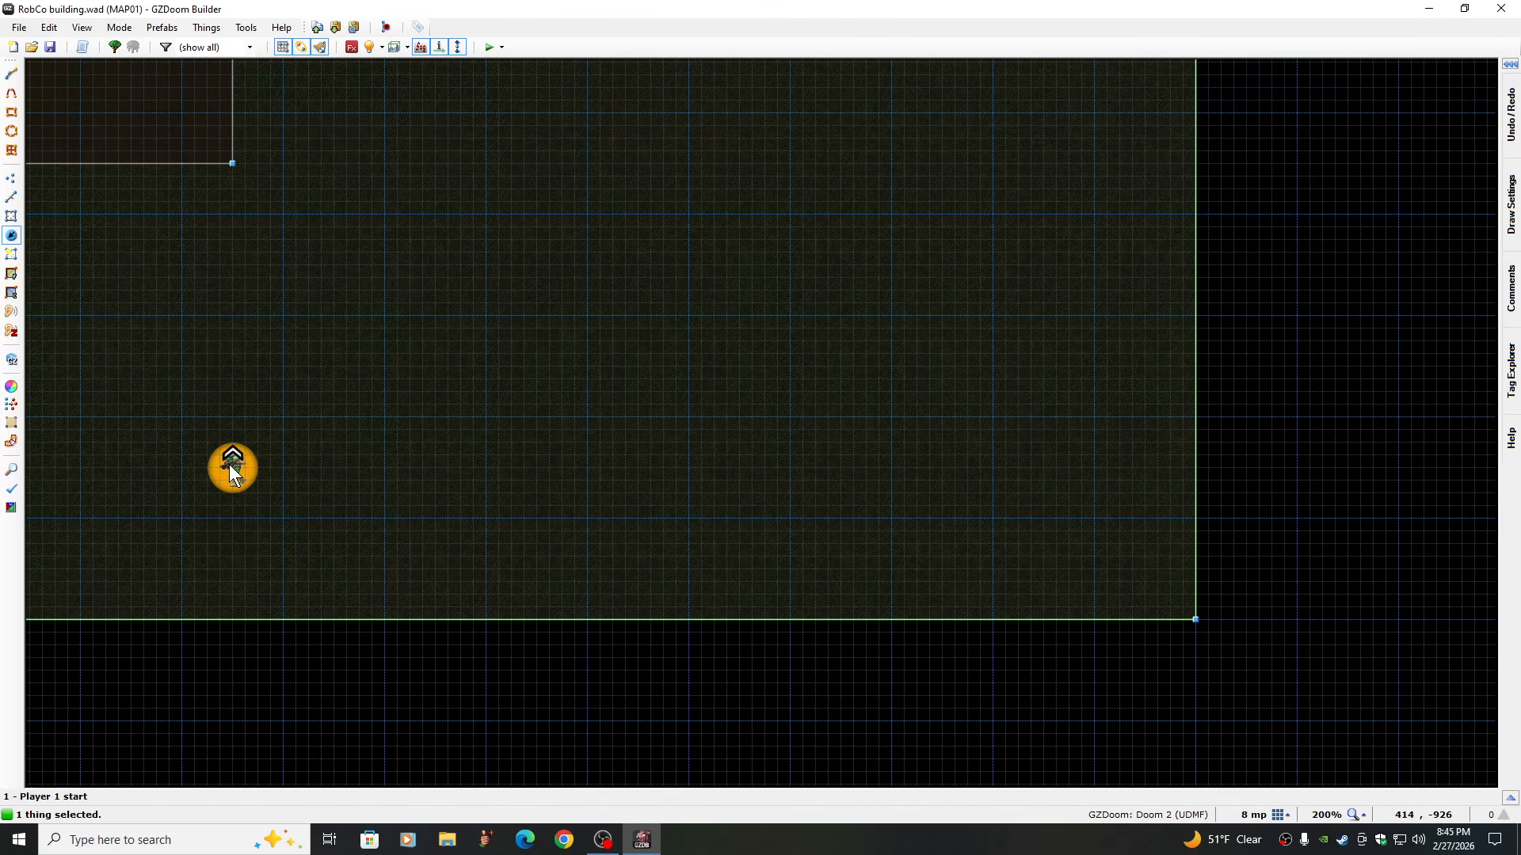
key("e")
left_click_drag(232, 472, 1094, 523)
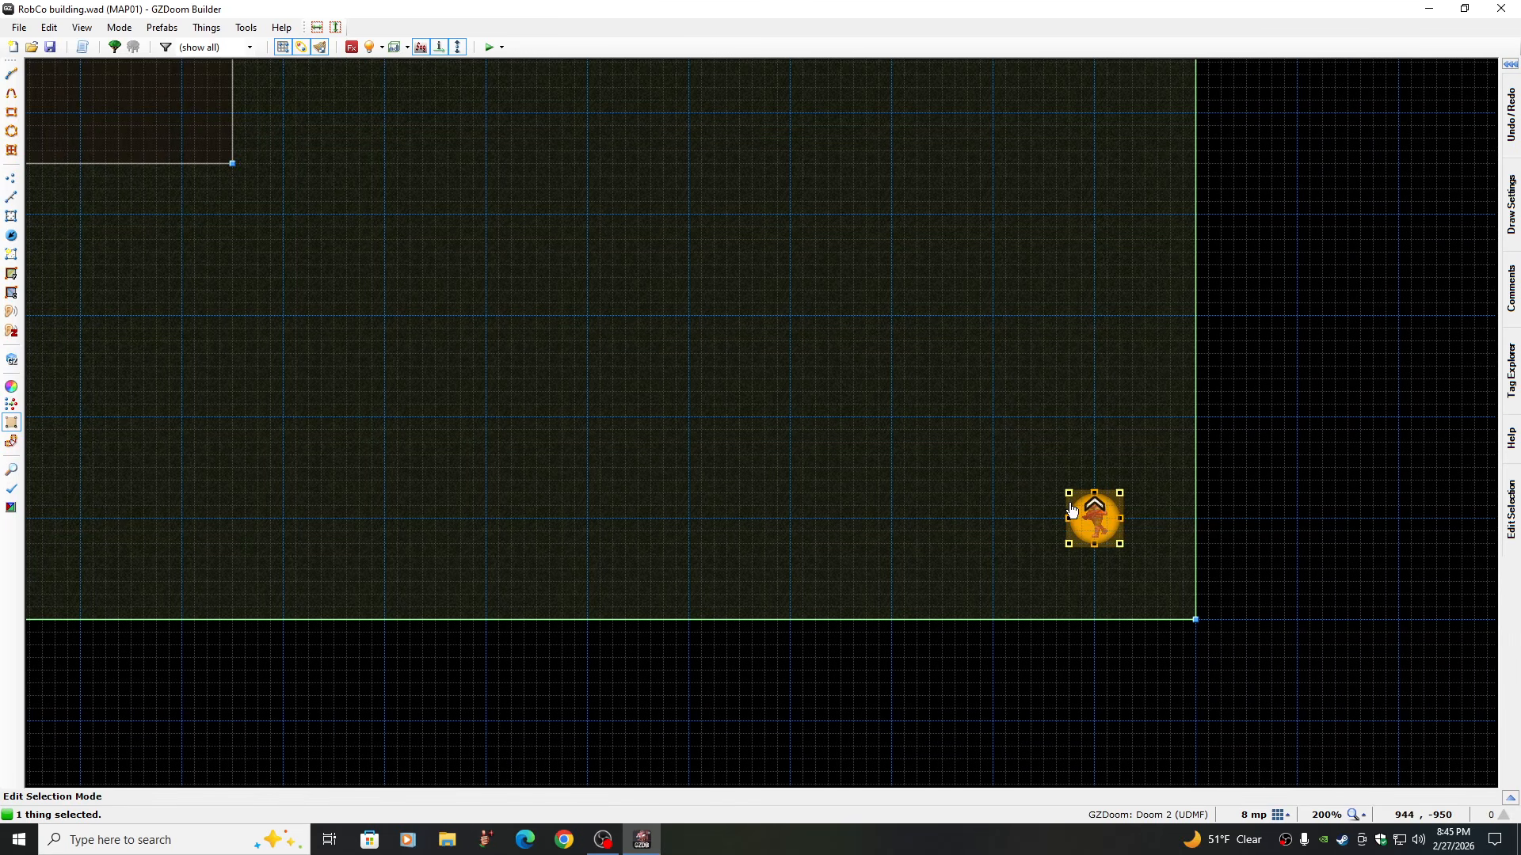
key("Return")
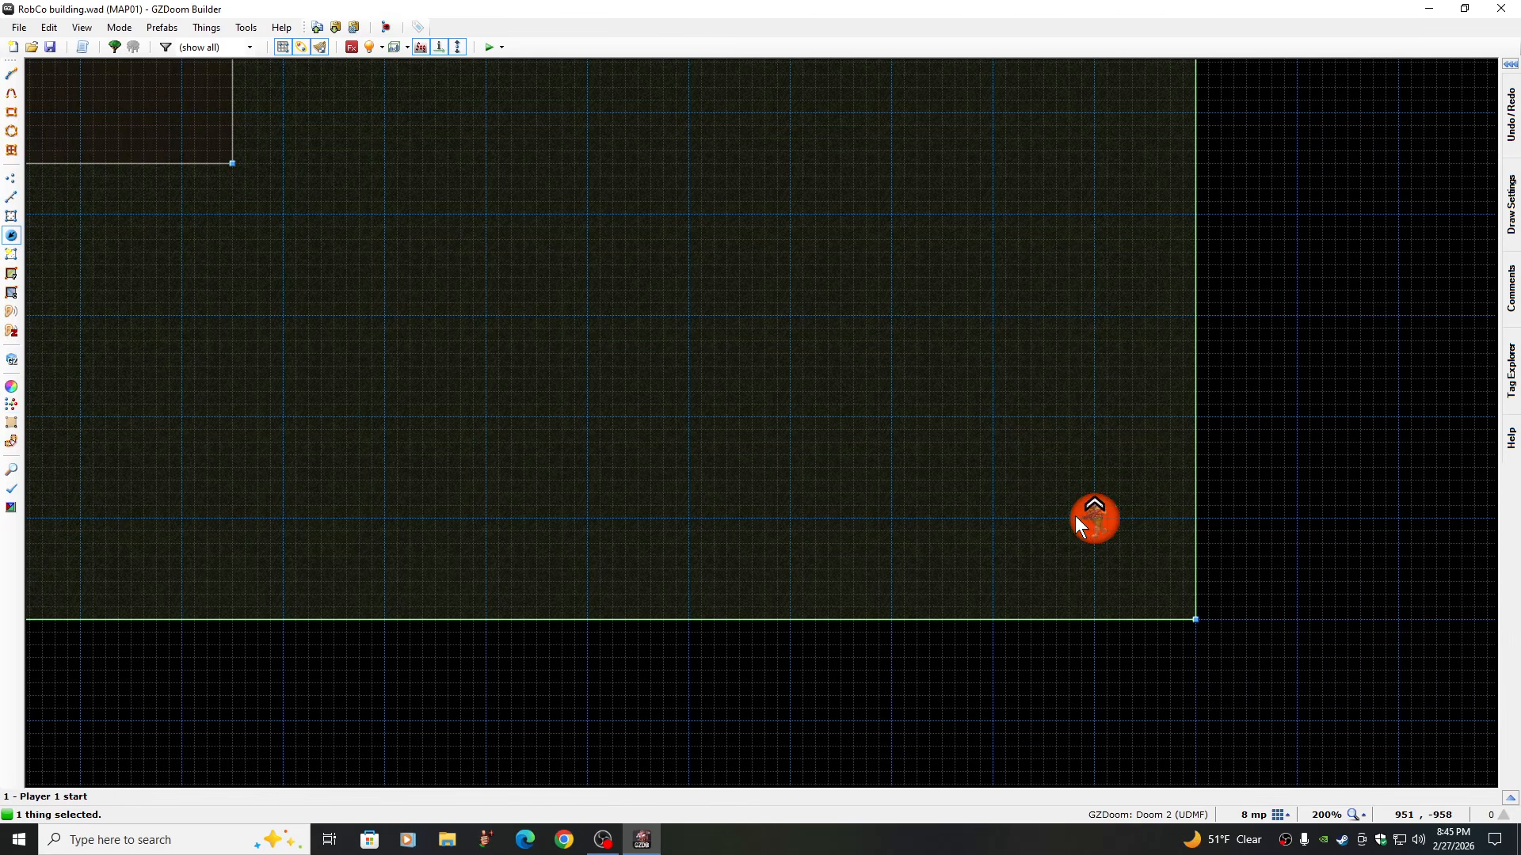
Rotate the Player 1 start to face northwest at an angle of 135
right_click(1076, 516)
left_click(959, 448)
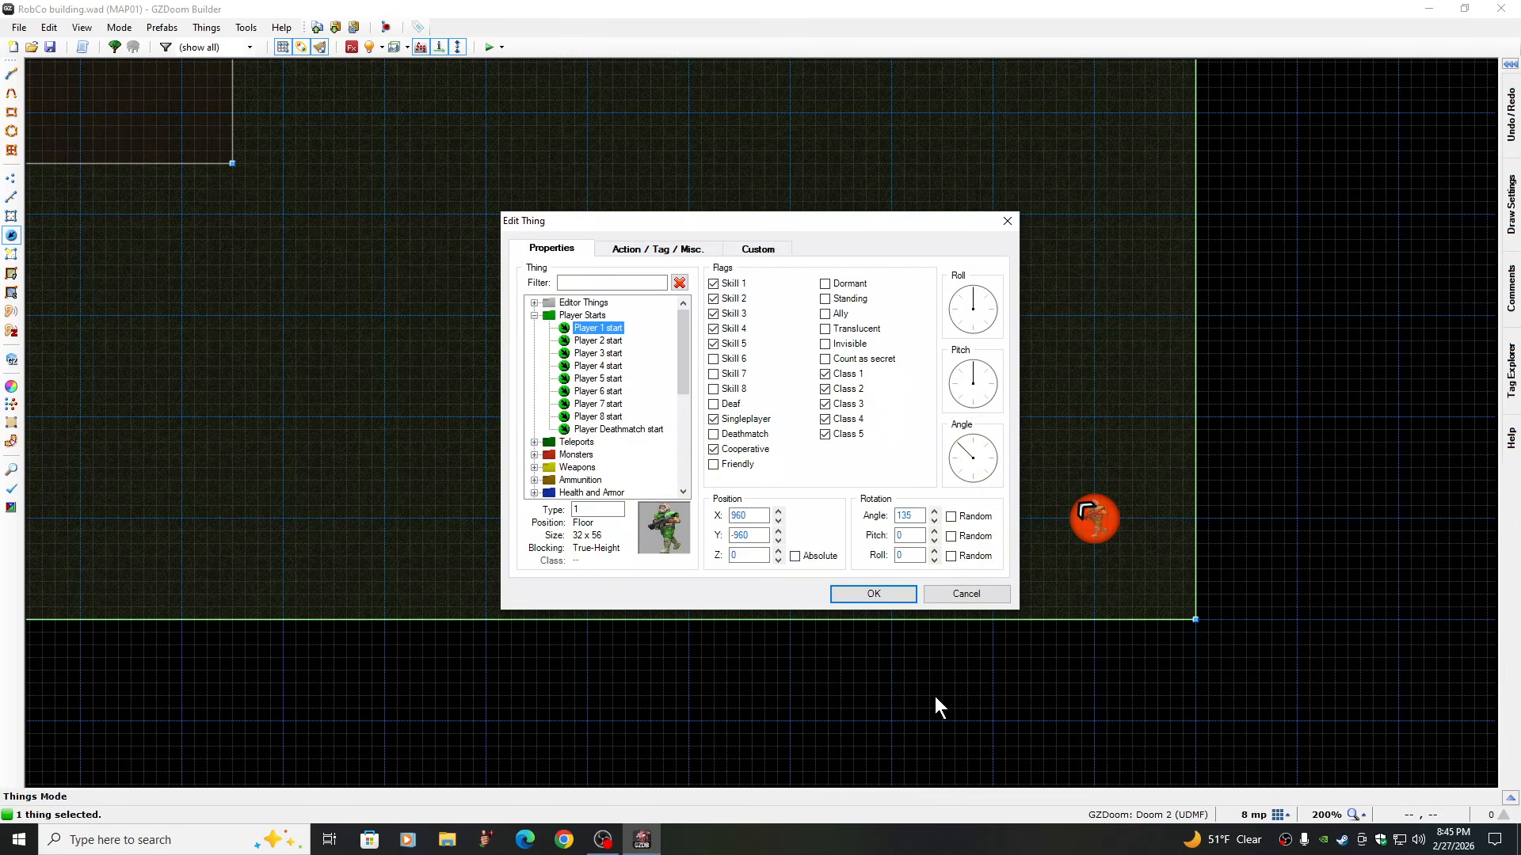
left_click(855, 596)
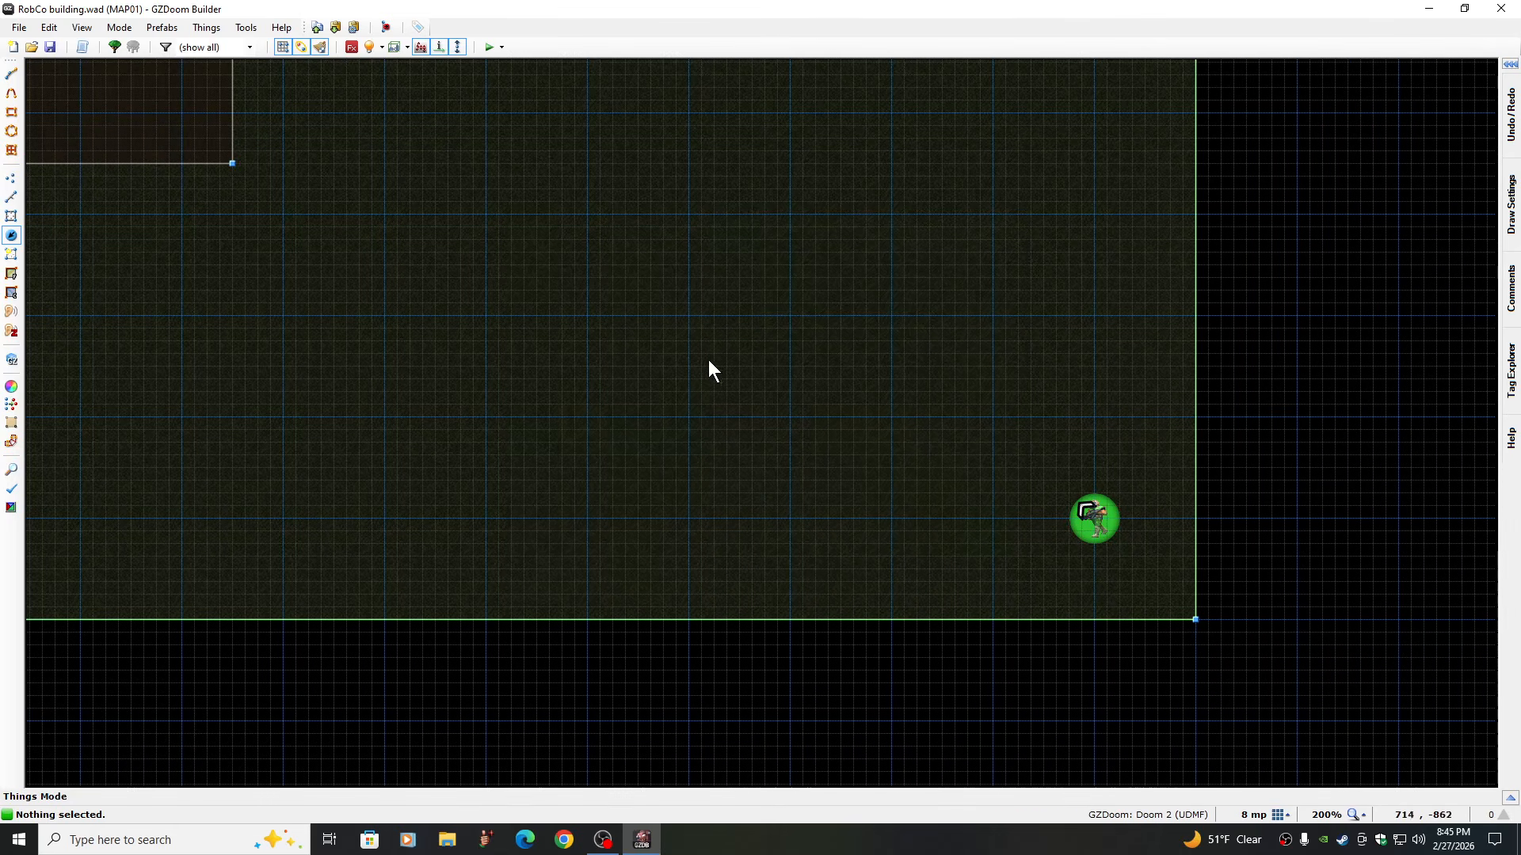
Place a Shotgun at X 800, Y -800, northwest of the player start, with its angle set to 315
right_click(840, 263)
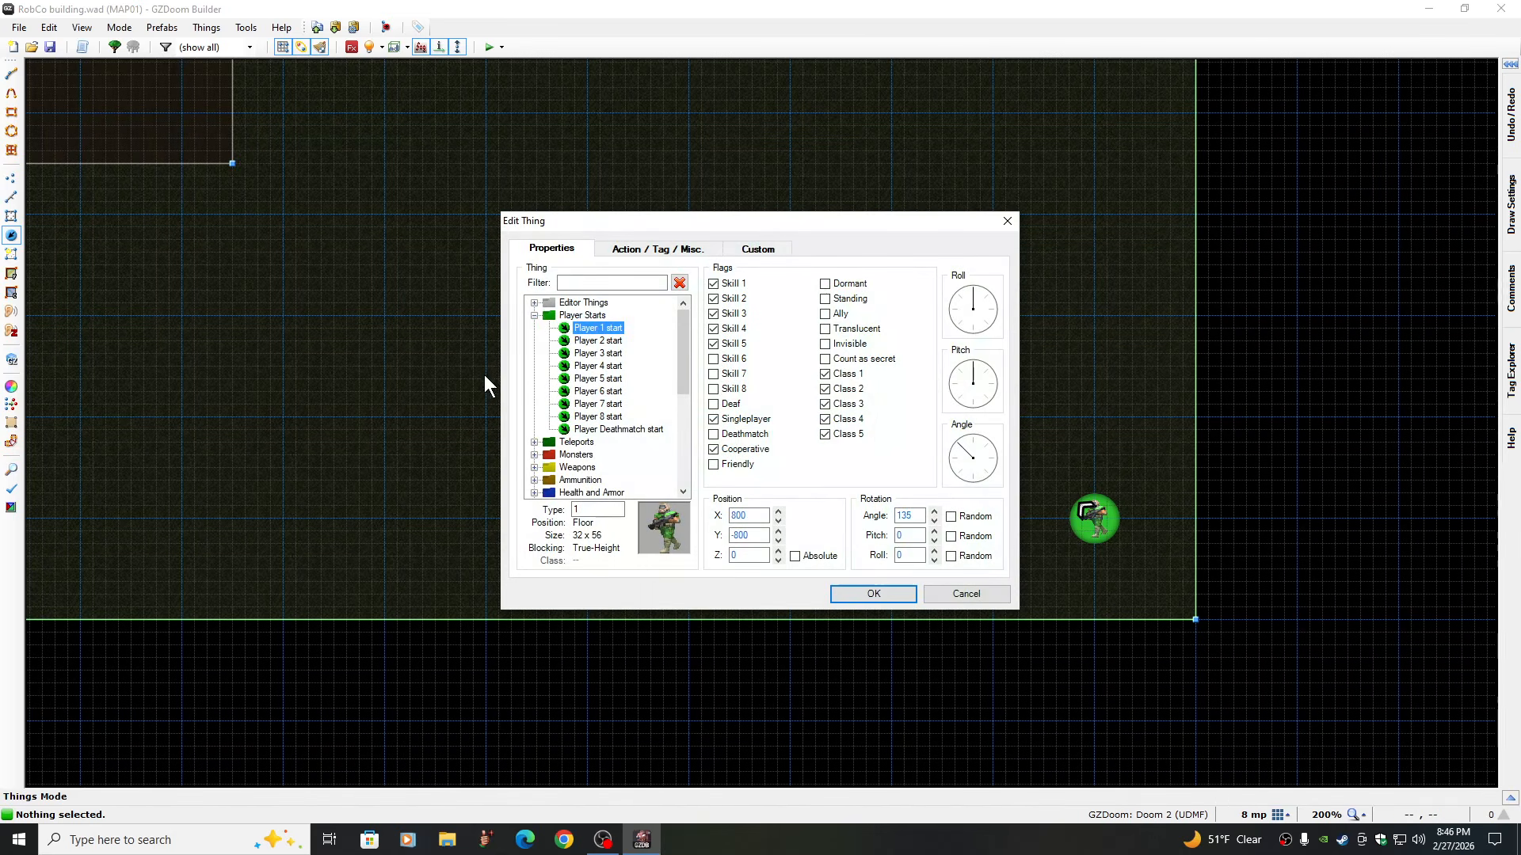
left_click(533, 312)
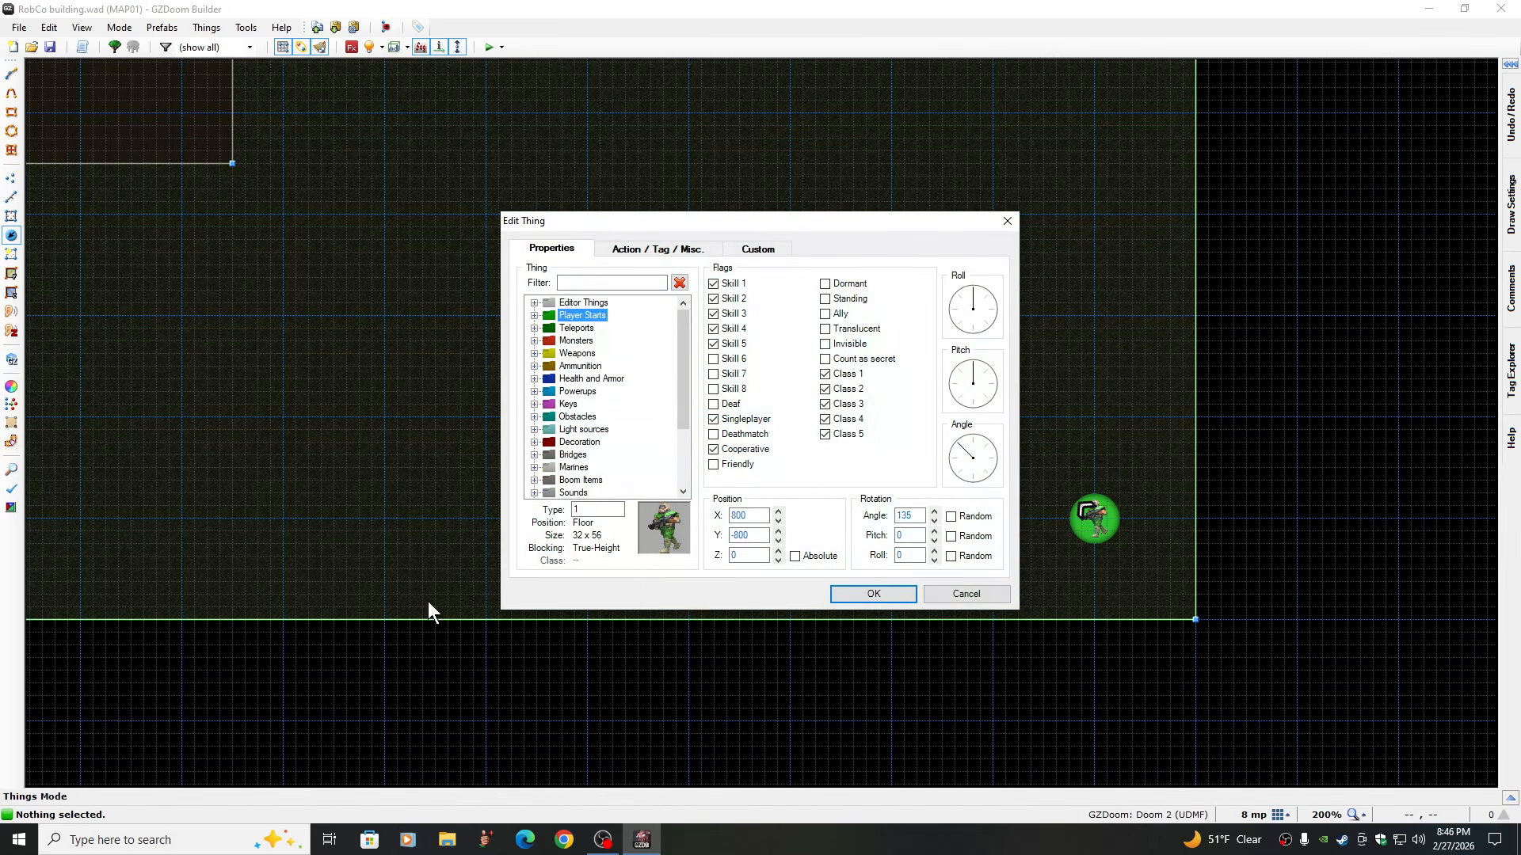
left_click(534, 353)
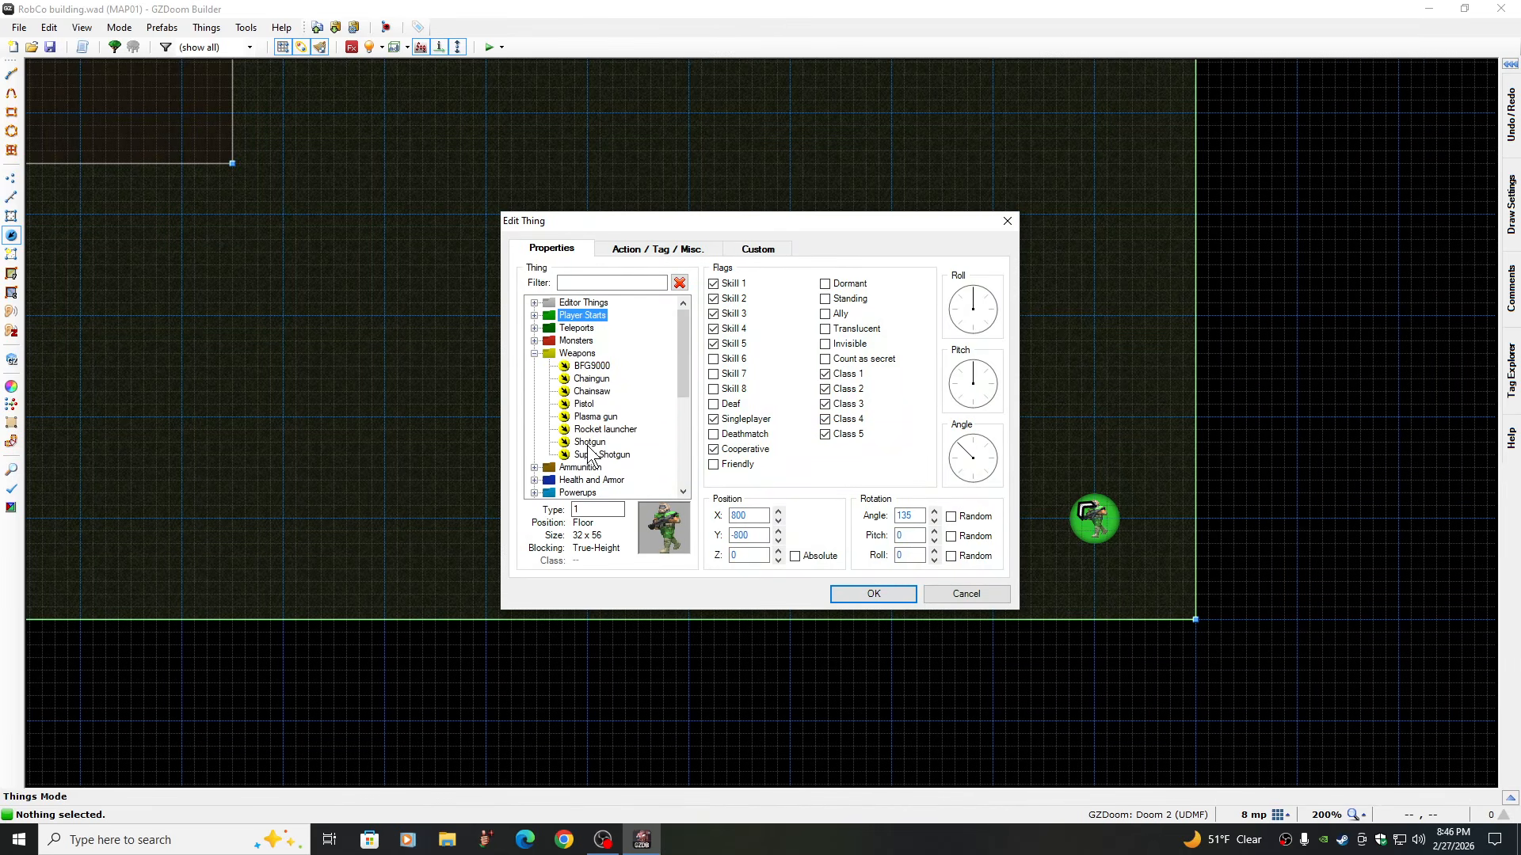
left_click(590, 443)
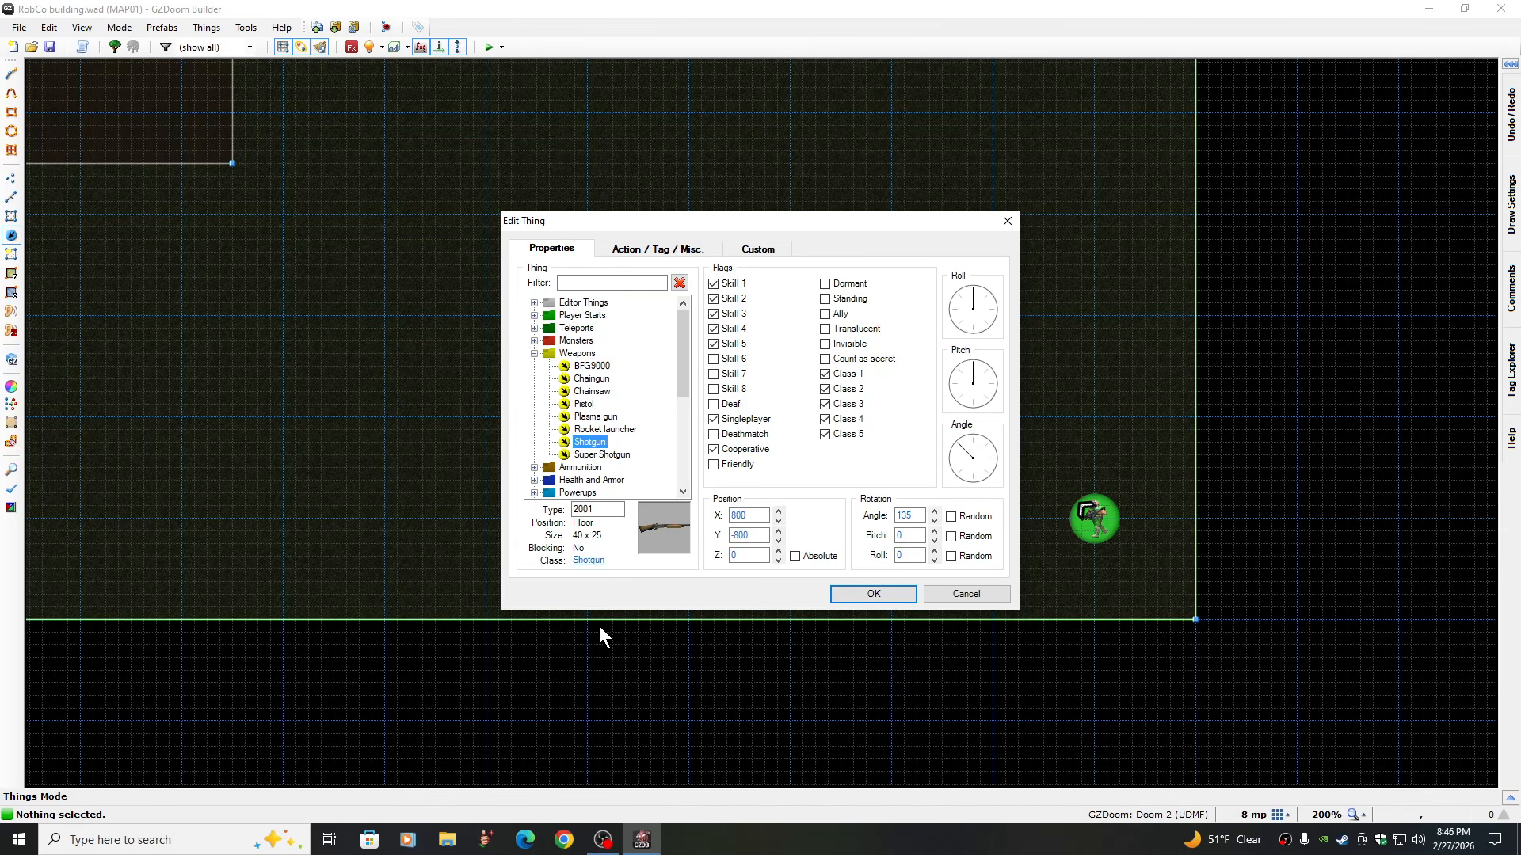
left_click(990, 475)
left_click(857, 593)
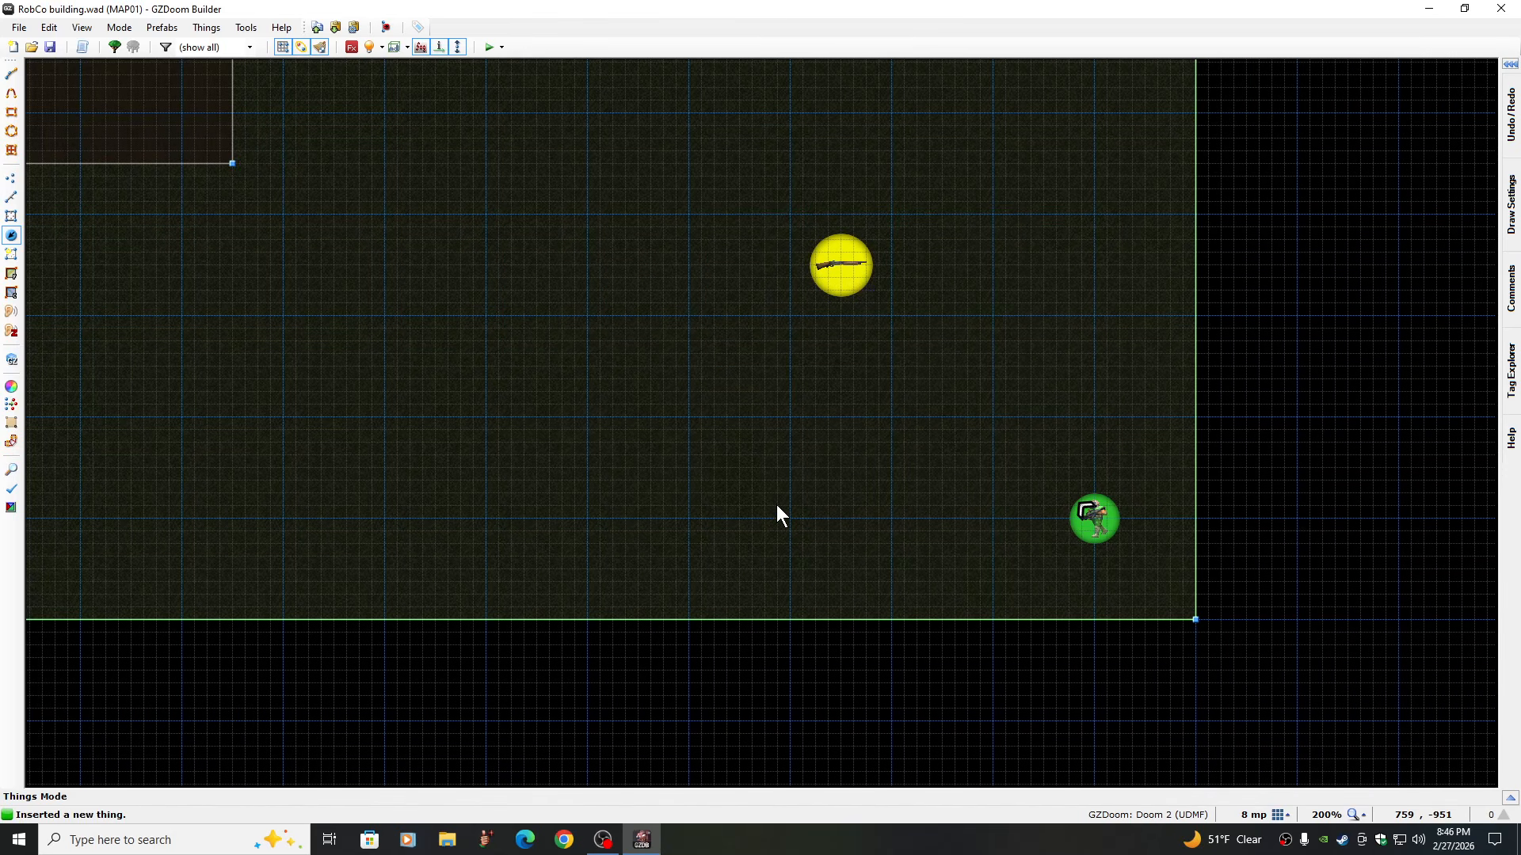
Place a Box of Shells at X 768, Y -896, southwest of the Shotgun
left_click(794, 420)
key("Insert")
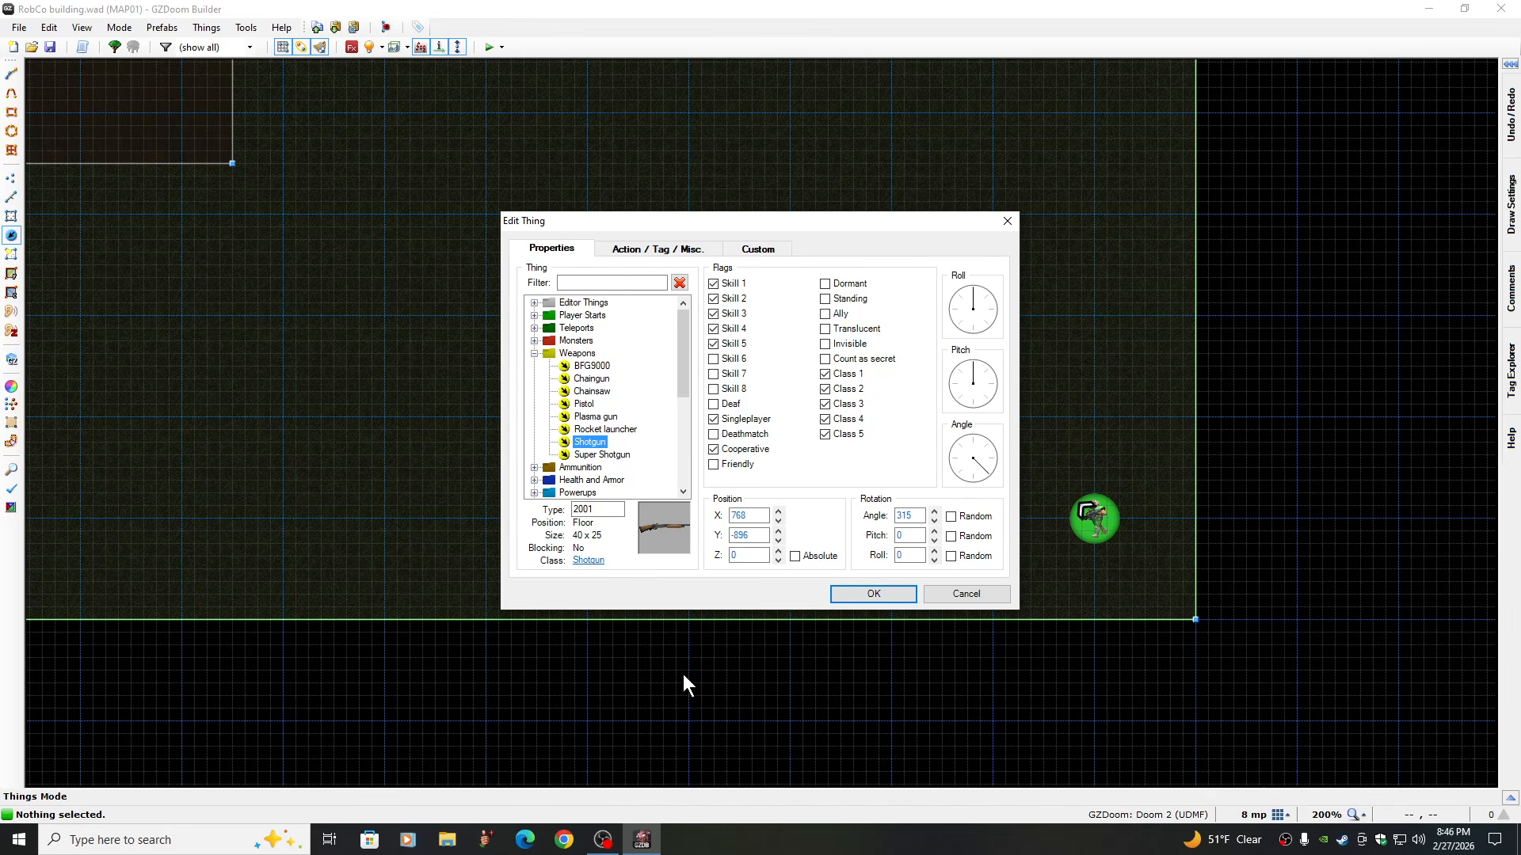
left_click(534, 468)
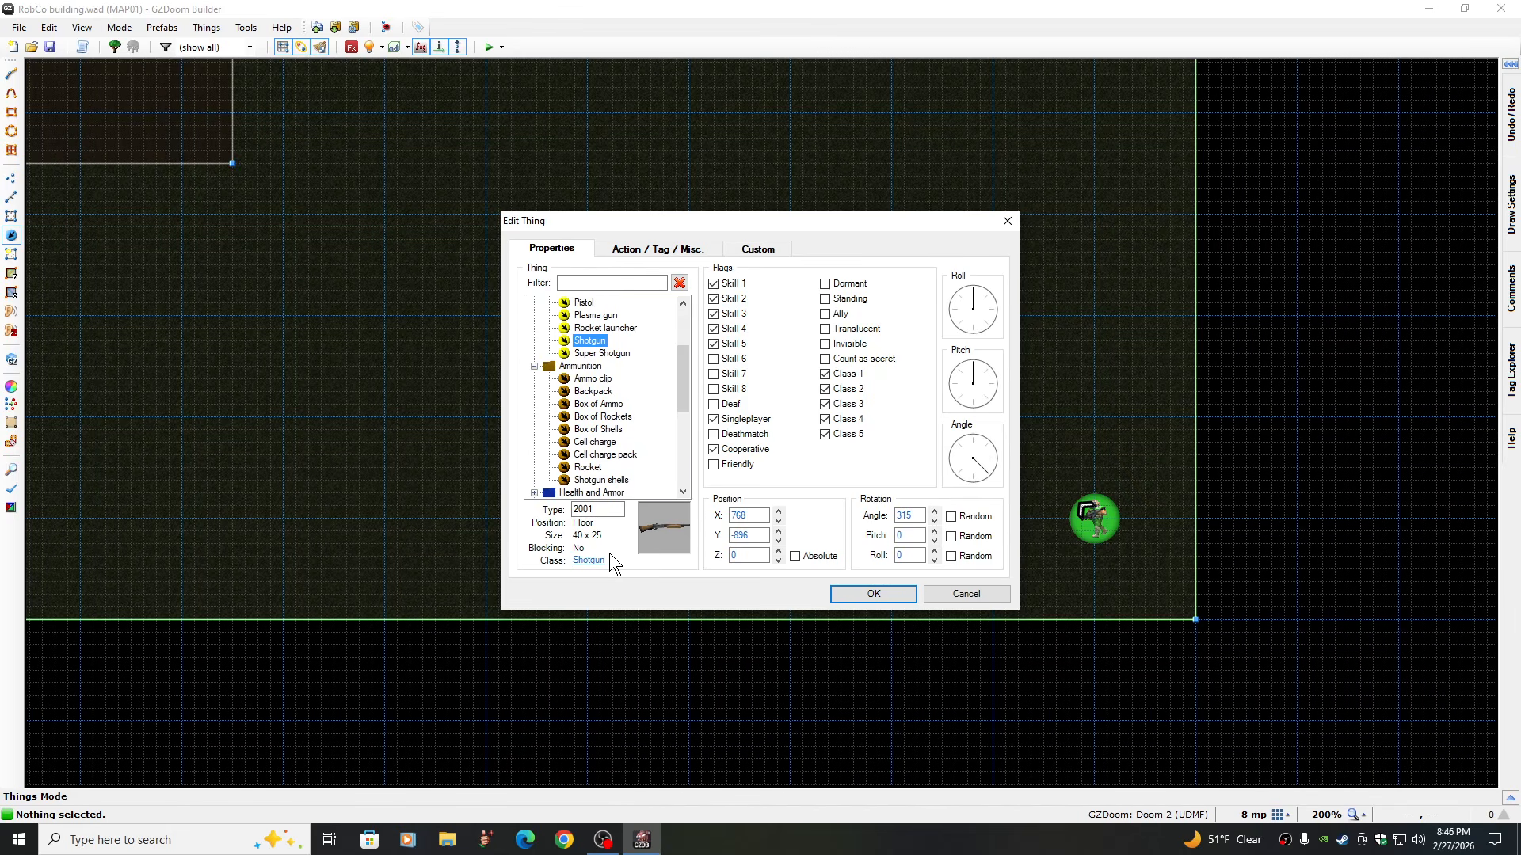
left_click(589, 430)
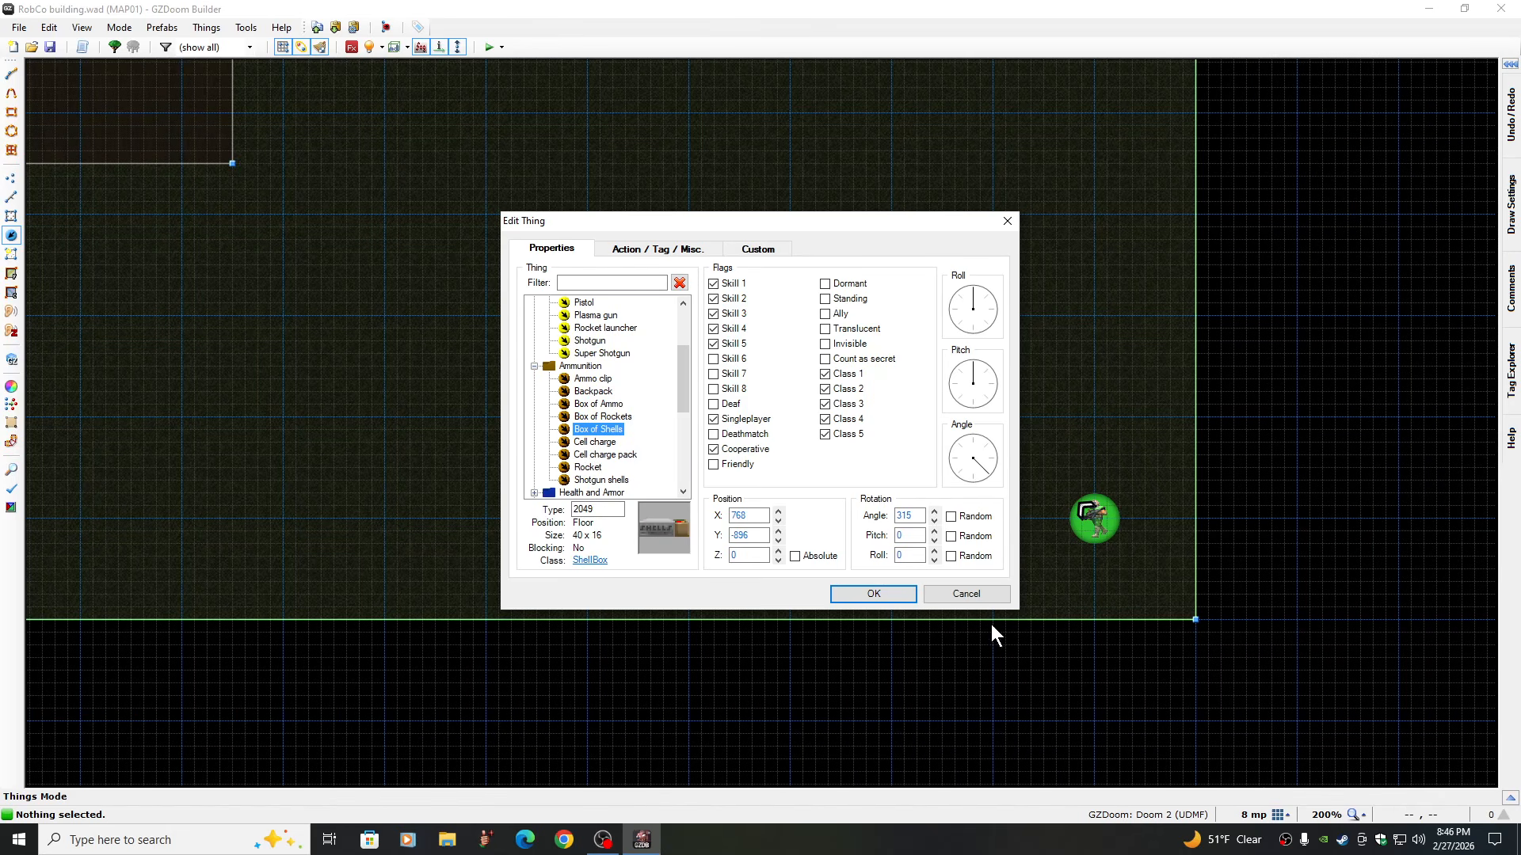
left_click(856, 594)
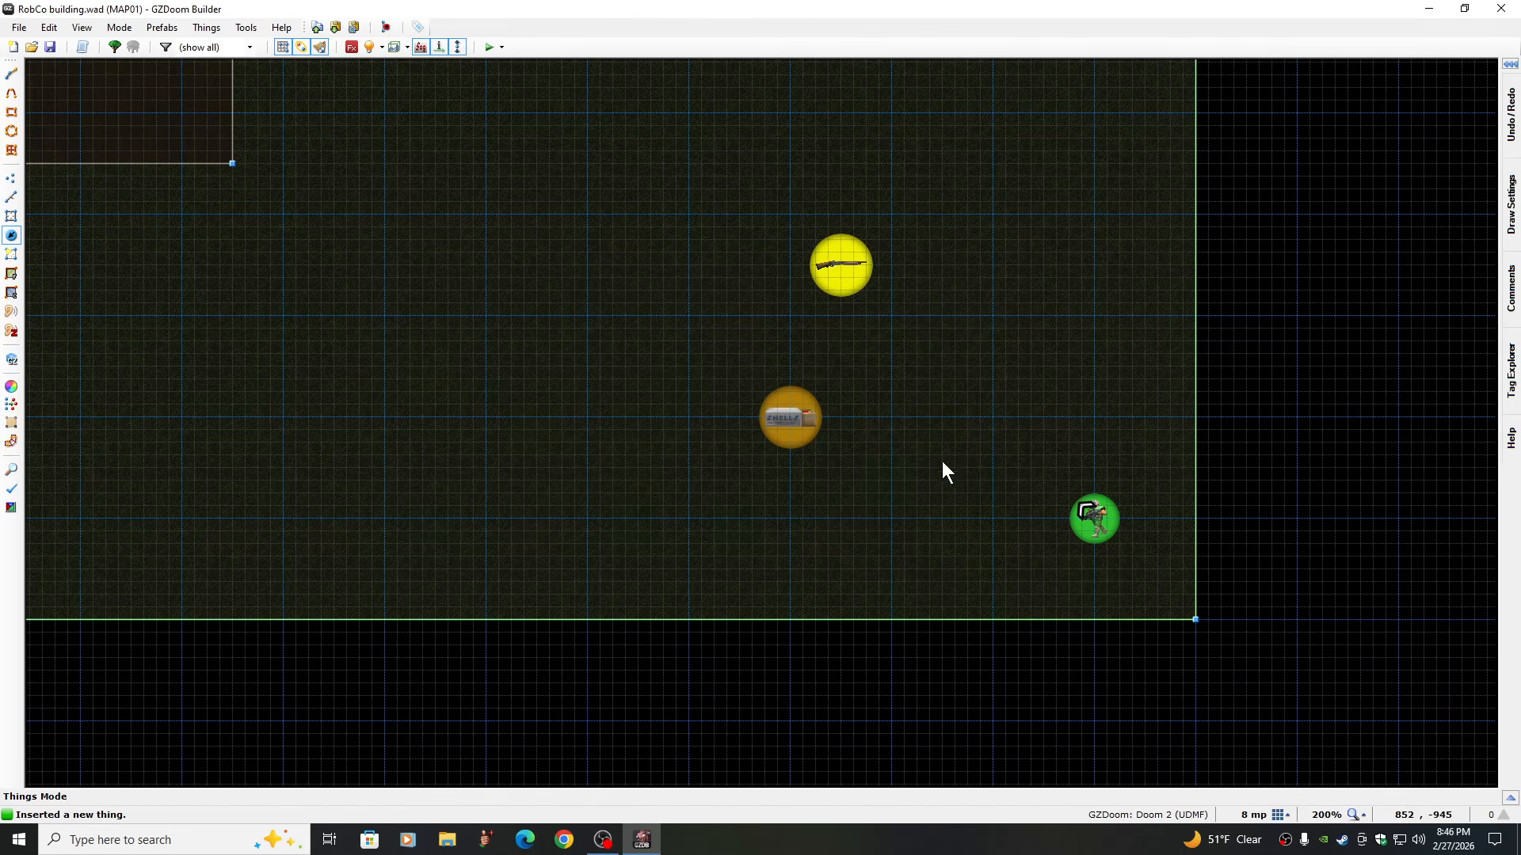
Place a Green armor at X 896, Y -768, northeast of the Shotgun
left_click(993, 212)
key("Insert")
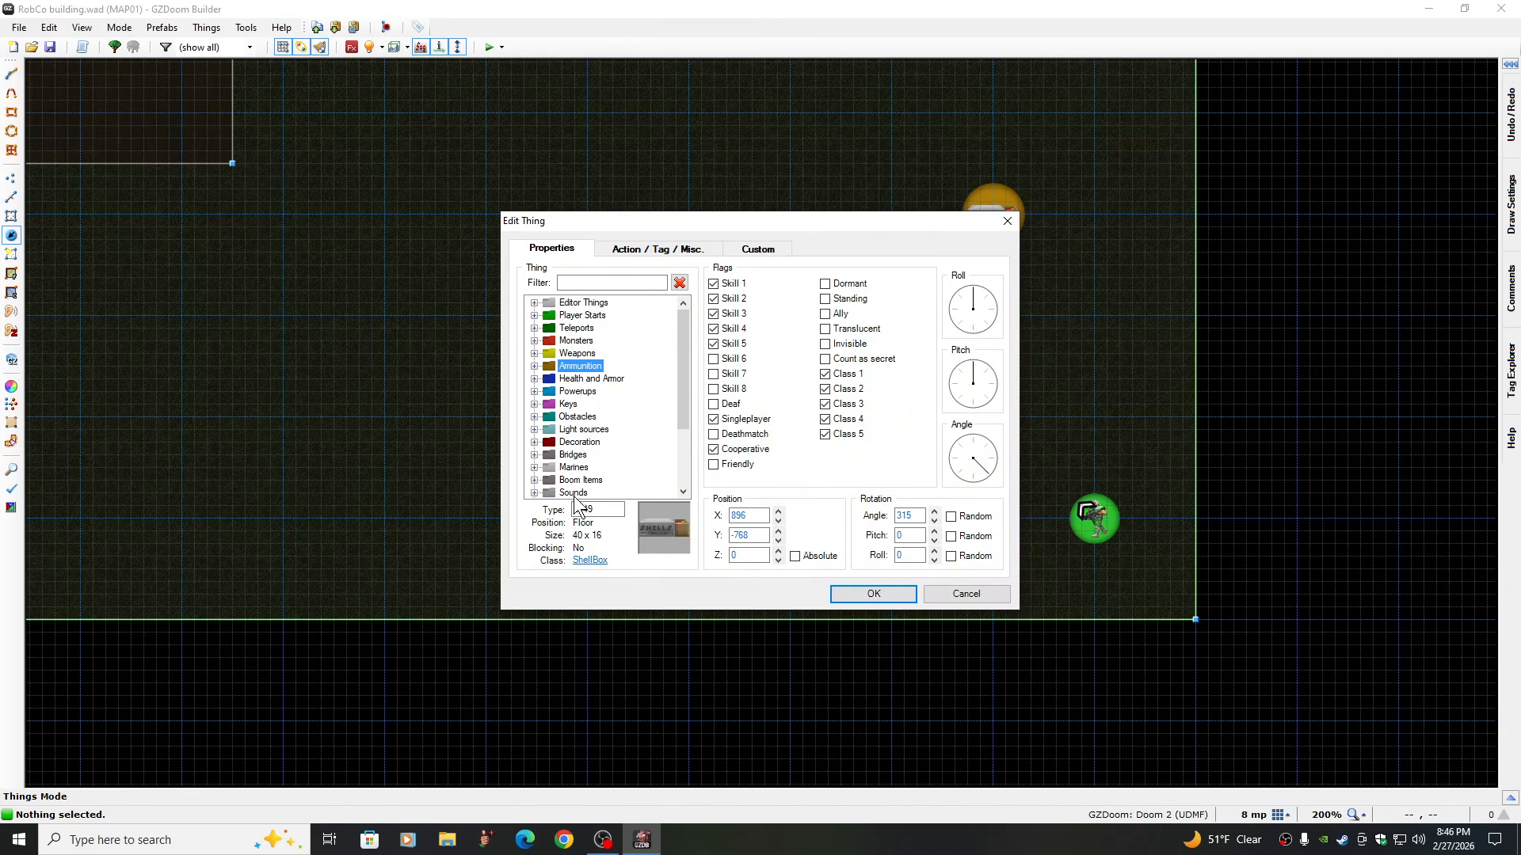
left_click(534, 378)
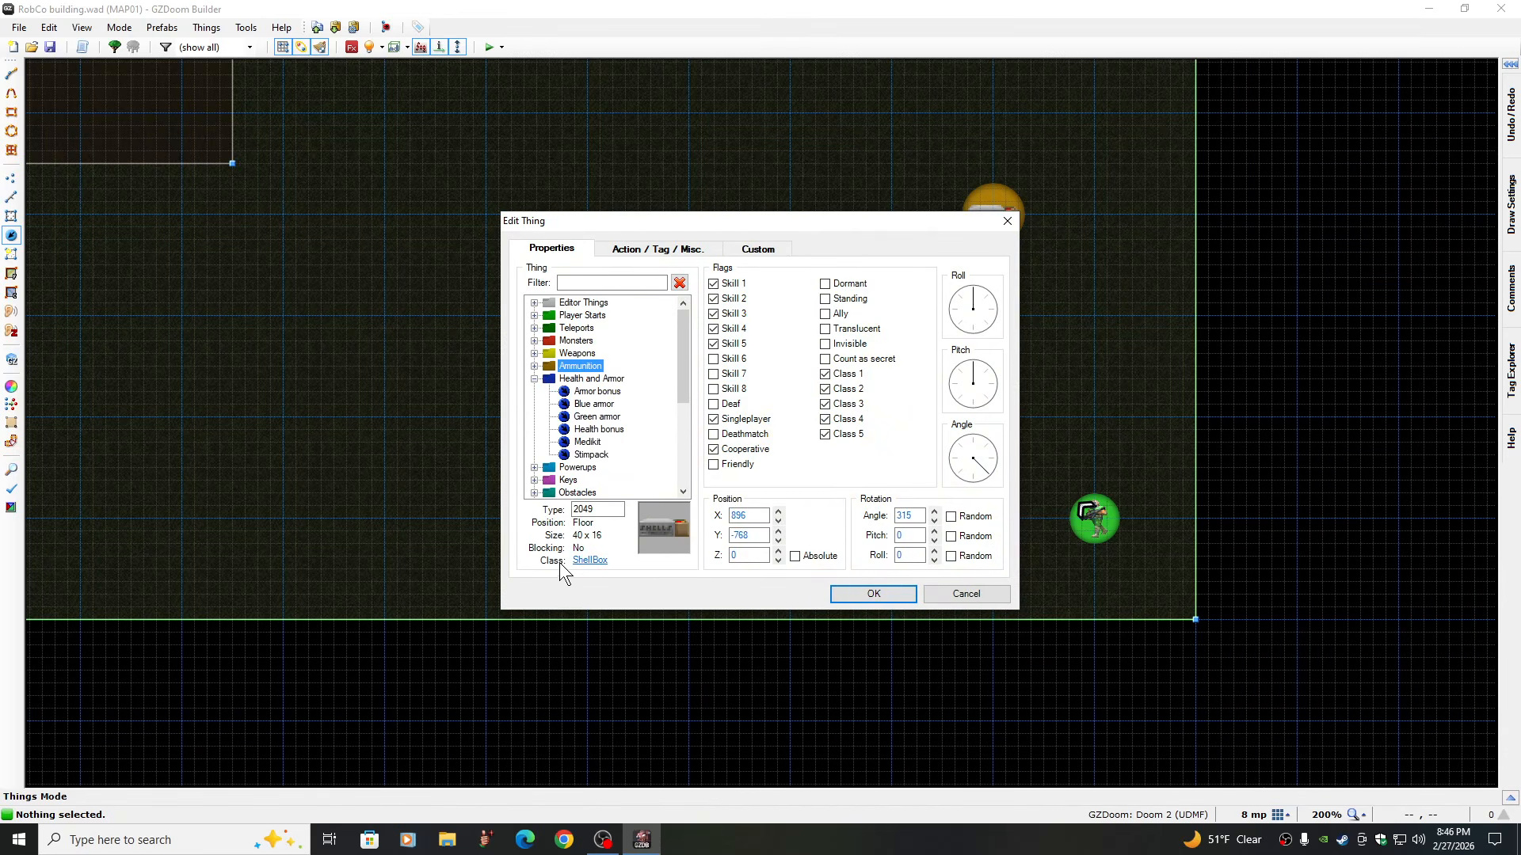
left_click(593, 418)
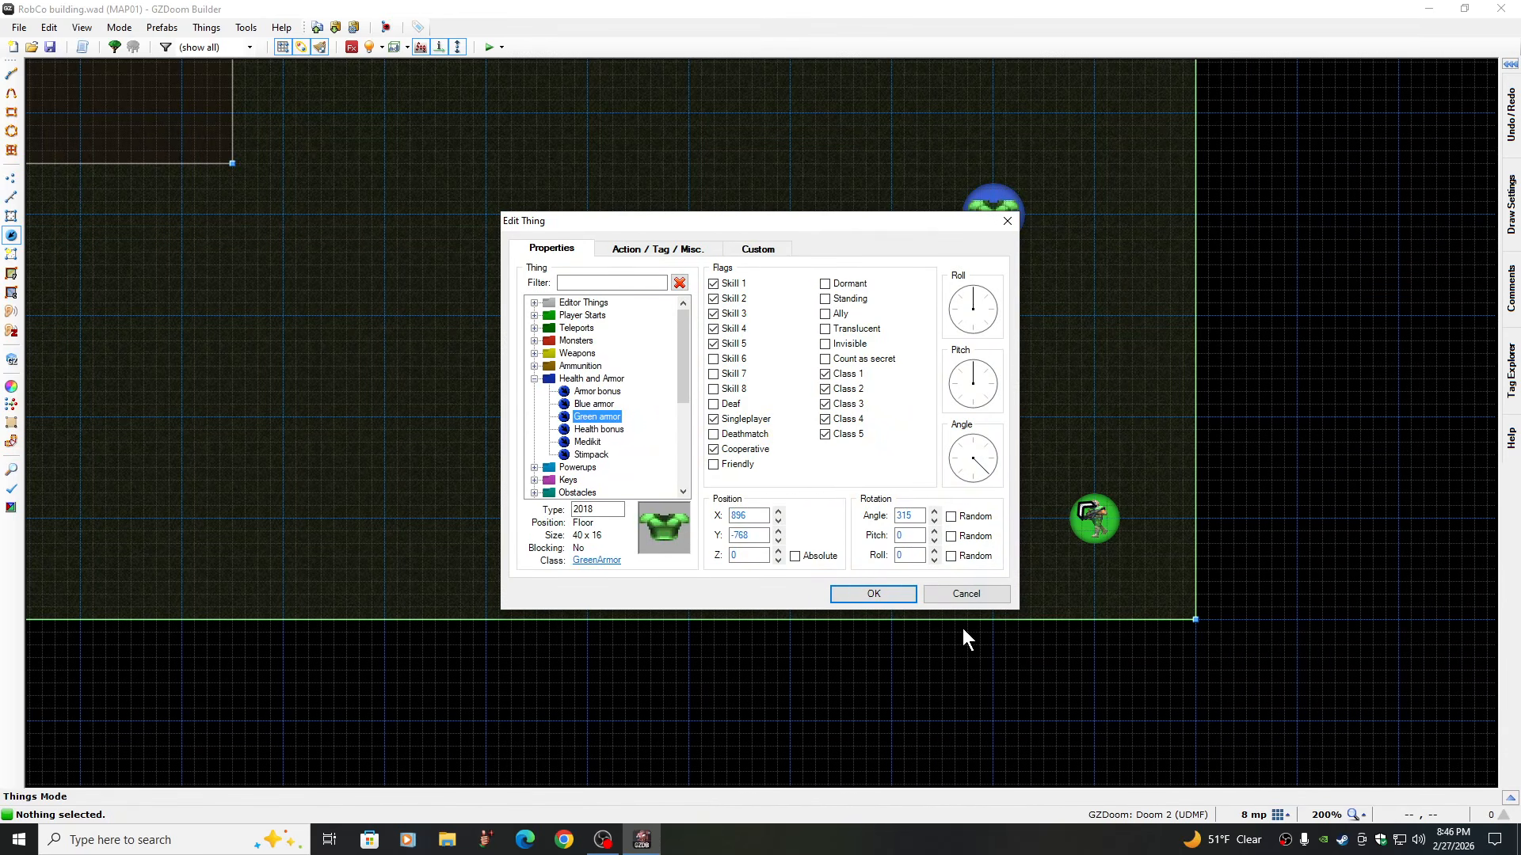
left_click(874, 594)
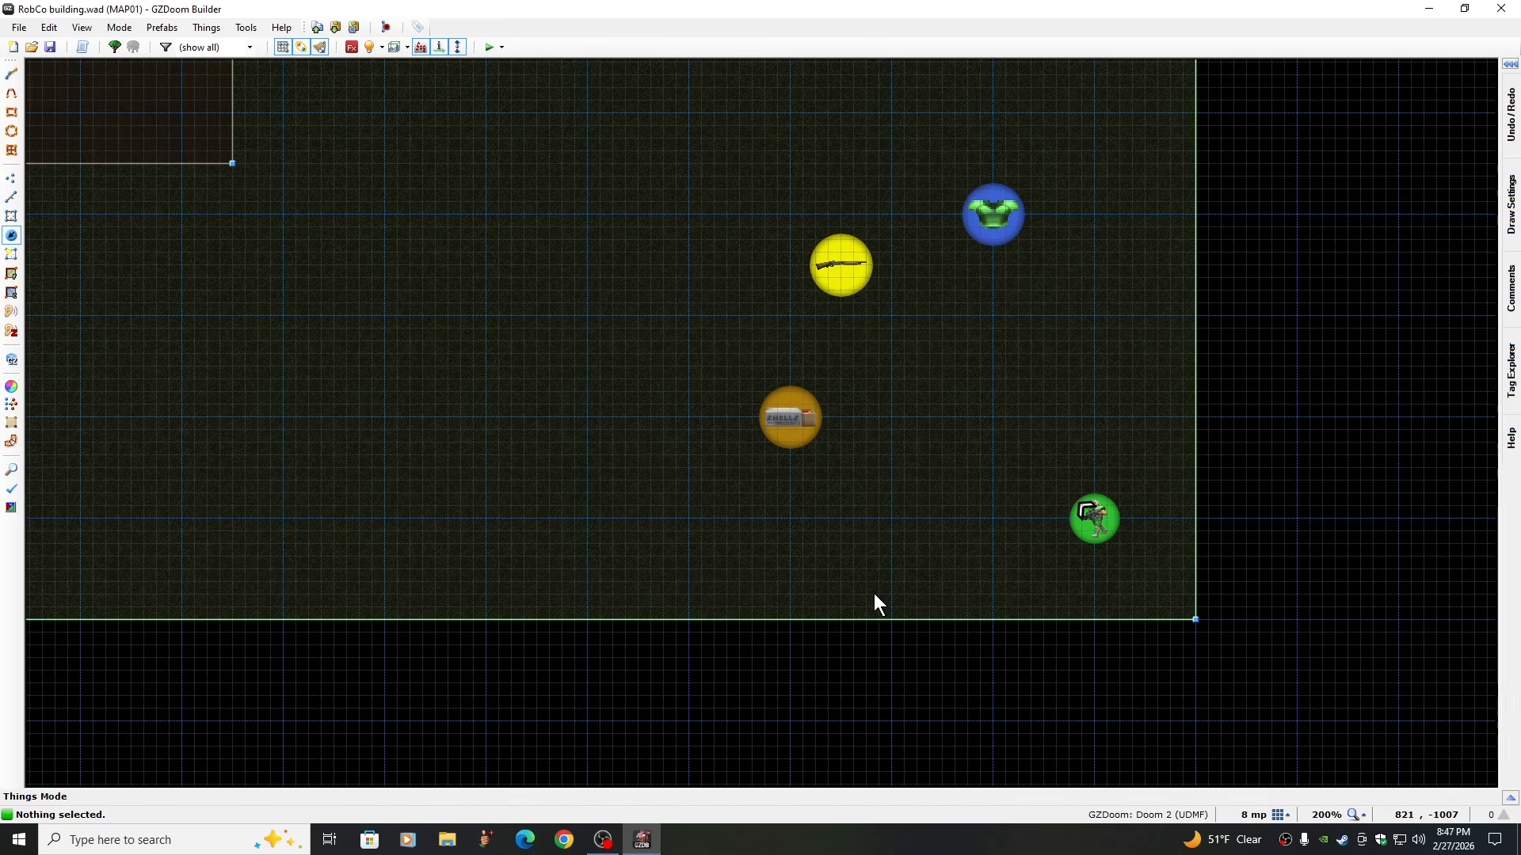
Playtest the map on skill 4 - Ultra-Violence with monsters and pick up the Shotgun, armor and shells
left_click(1356, 816)
left_click(1311, 797)
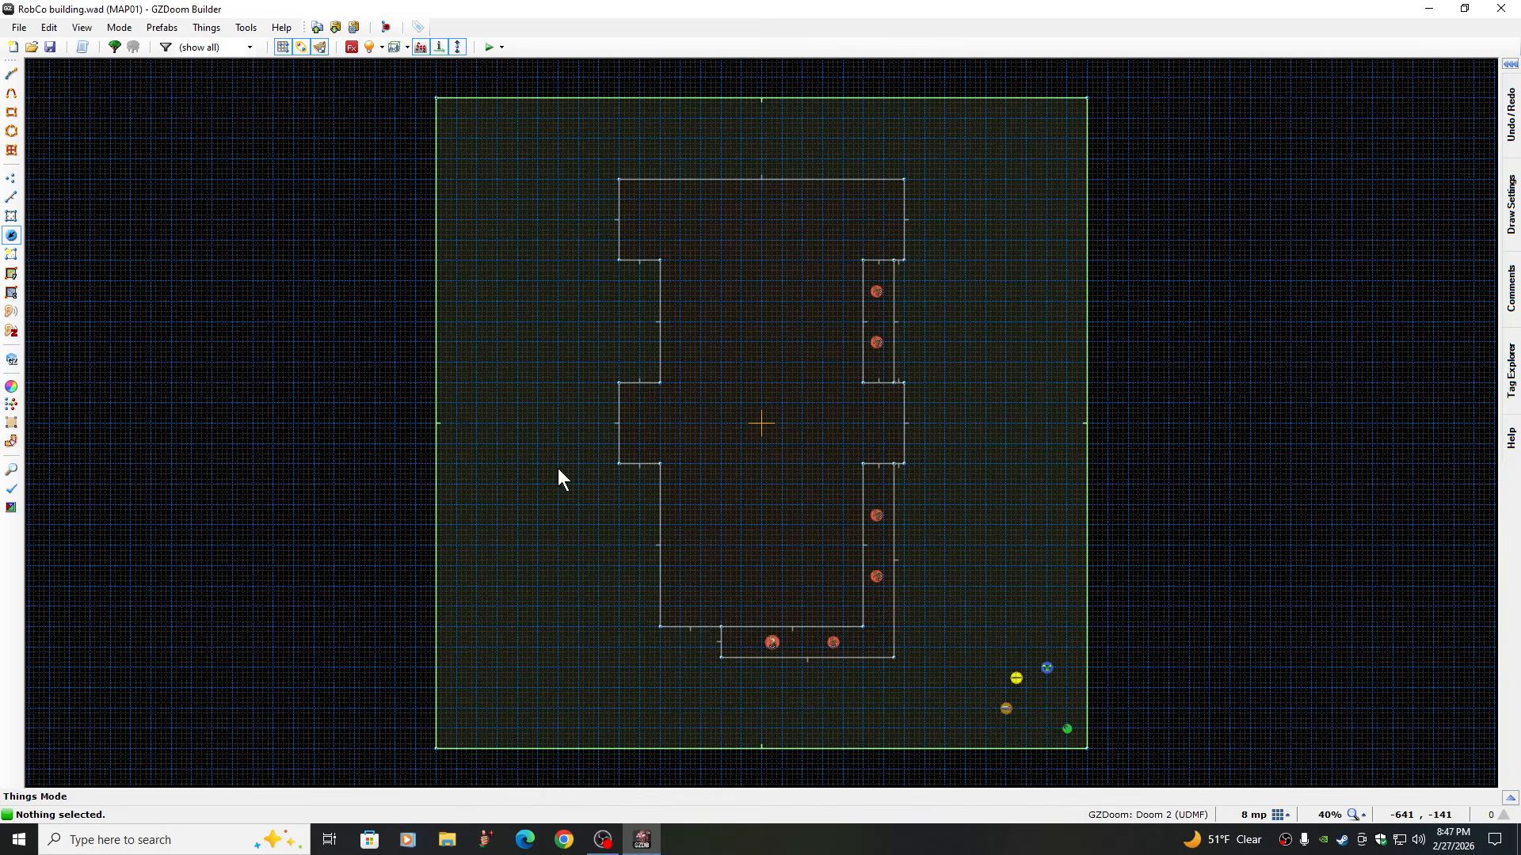
left_click(501, 48)
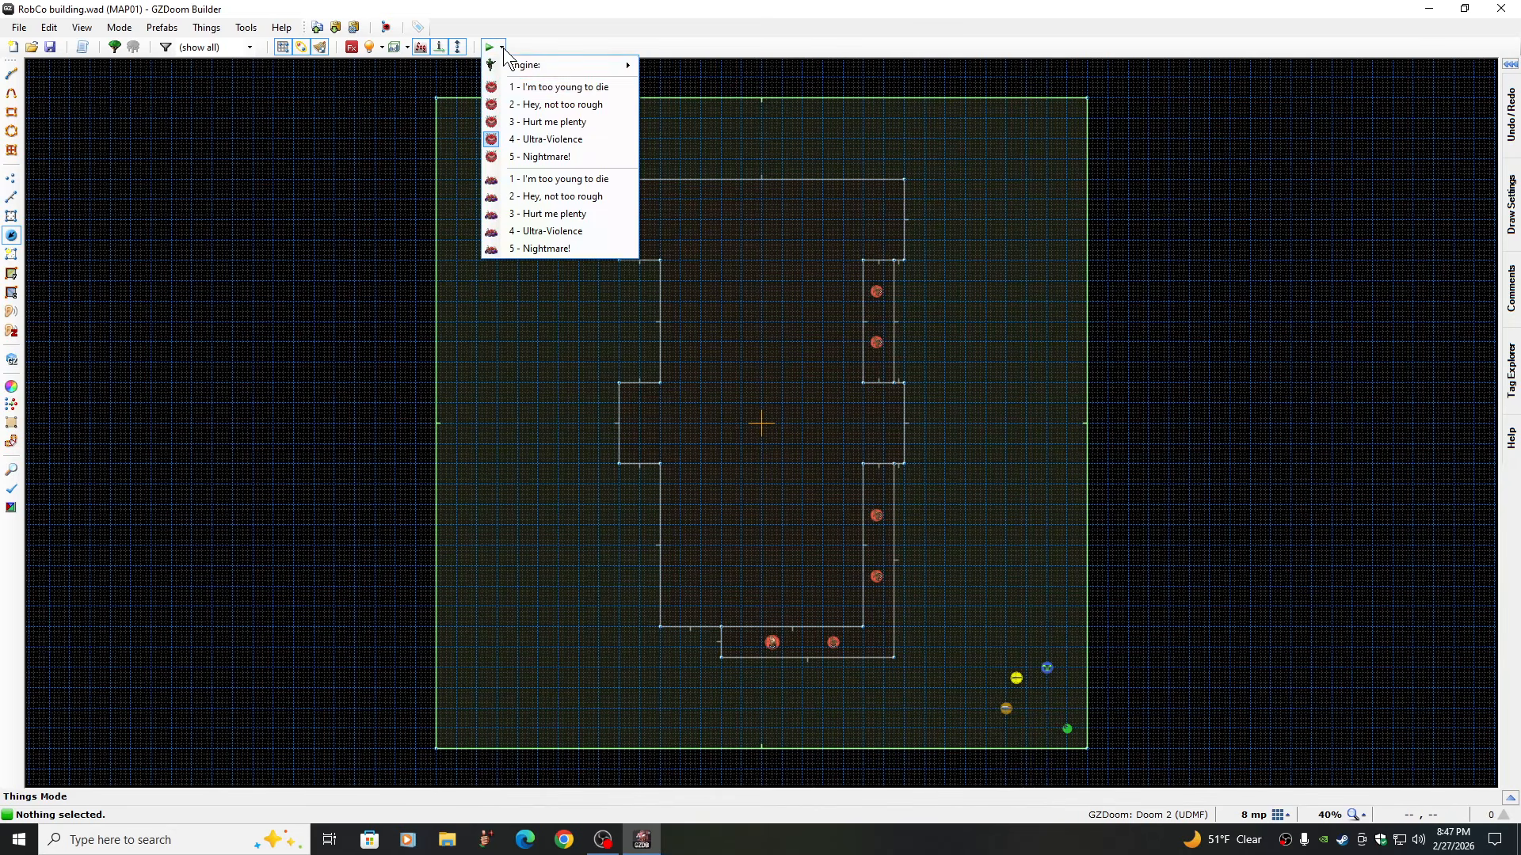
left_click(529, 138)
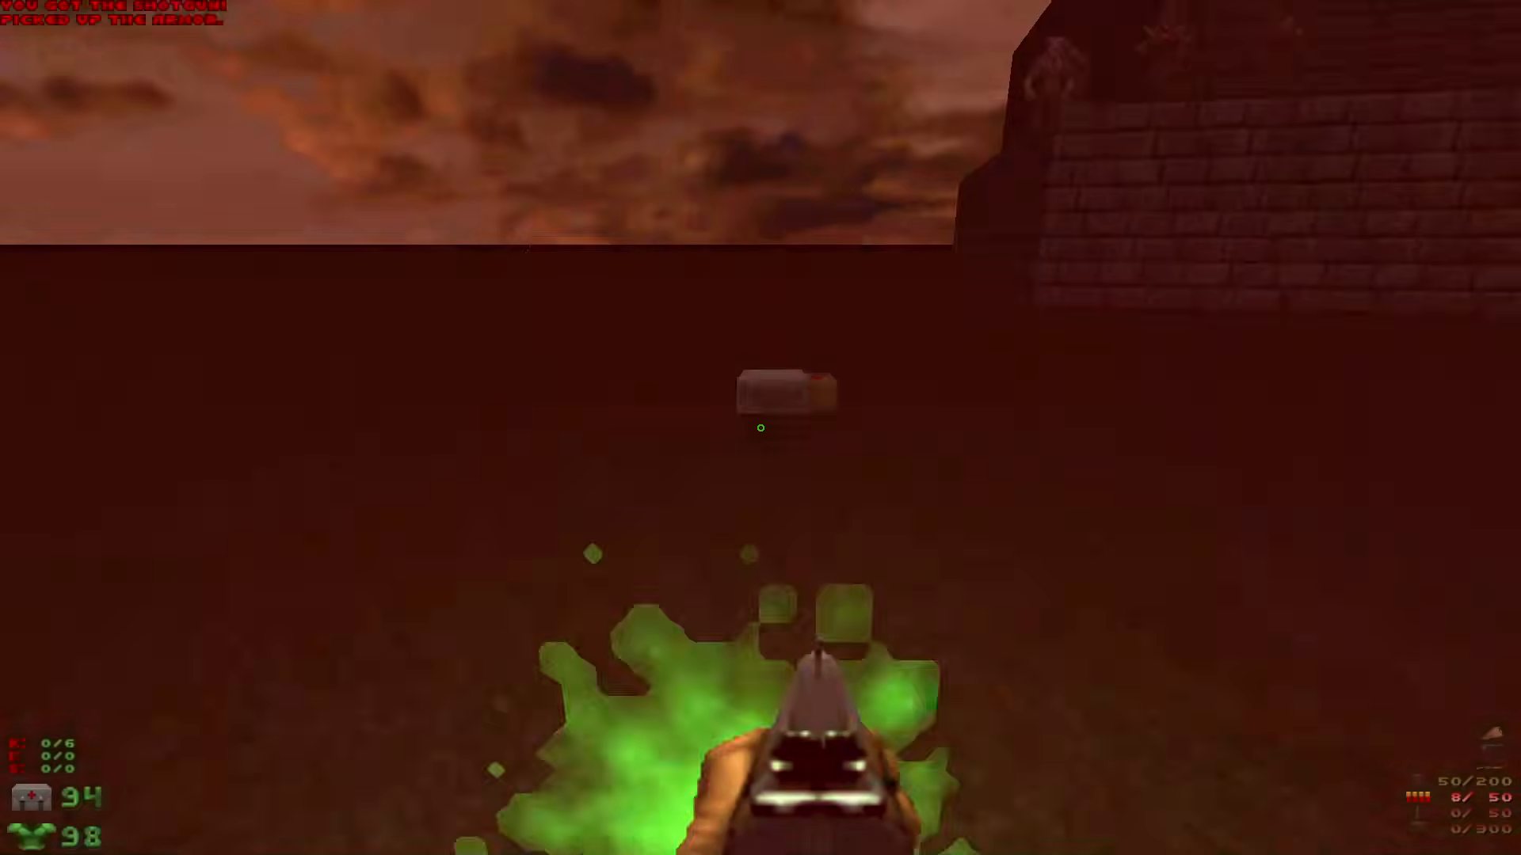
key("w")
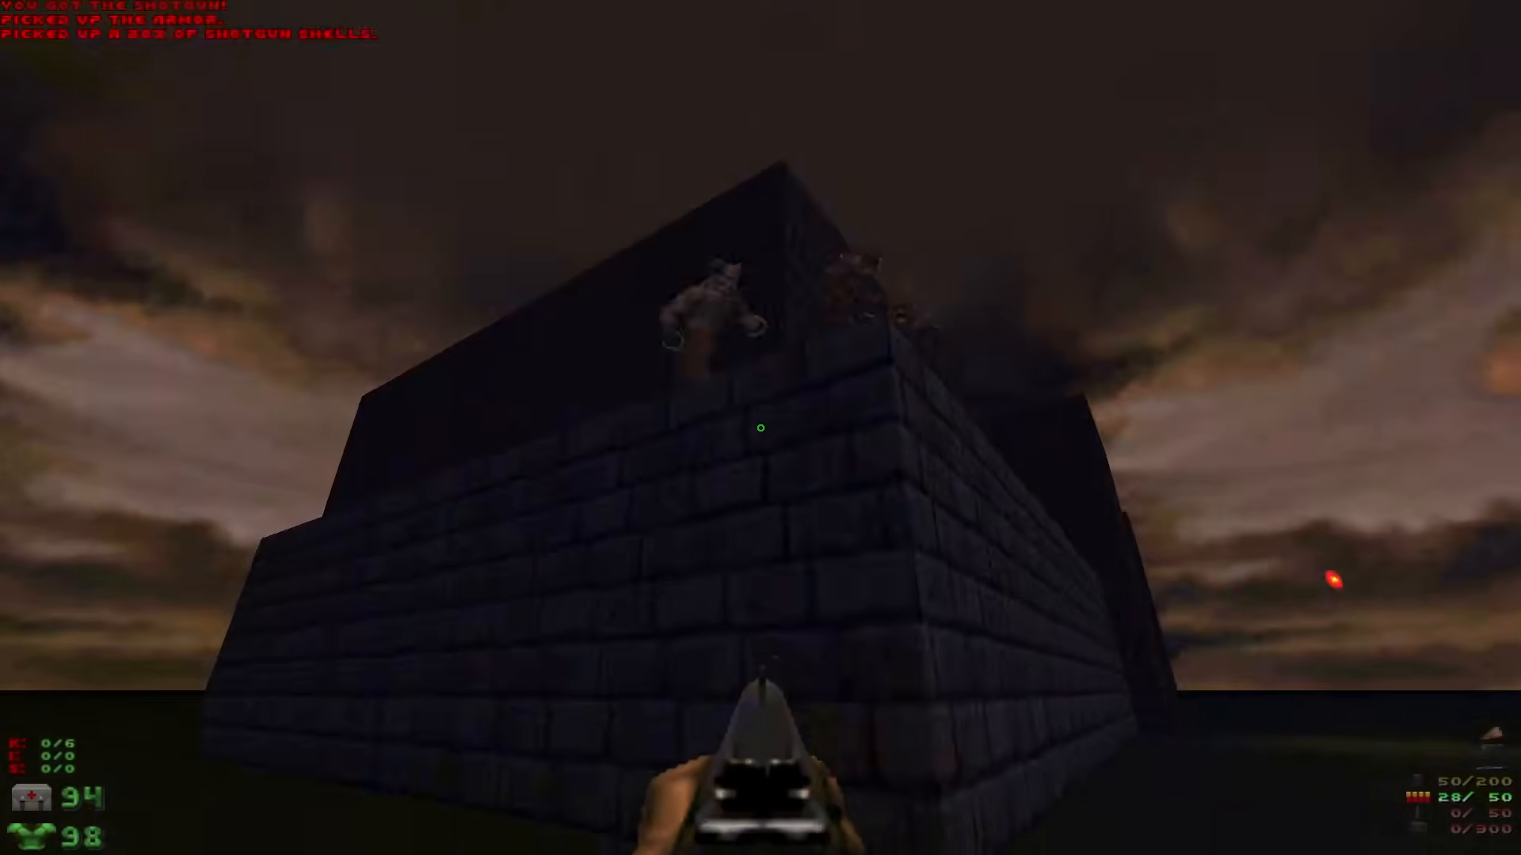
Shoot the monsters on the building's corner ledge with the Shotgun to test that encounter
left_click(760, 428)
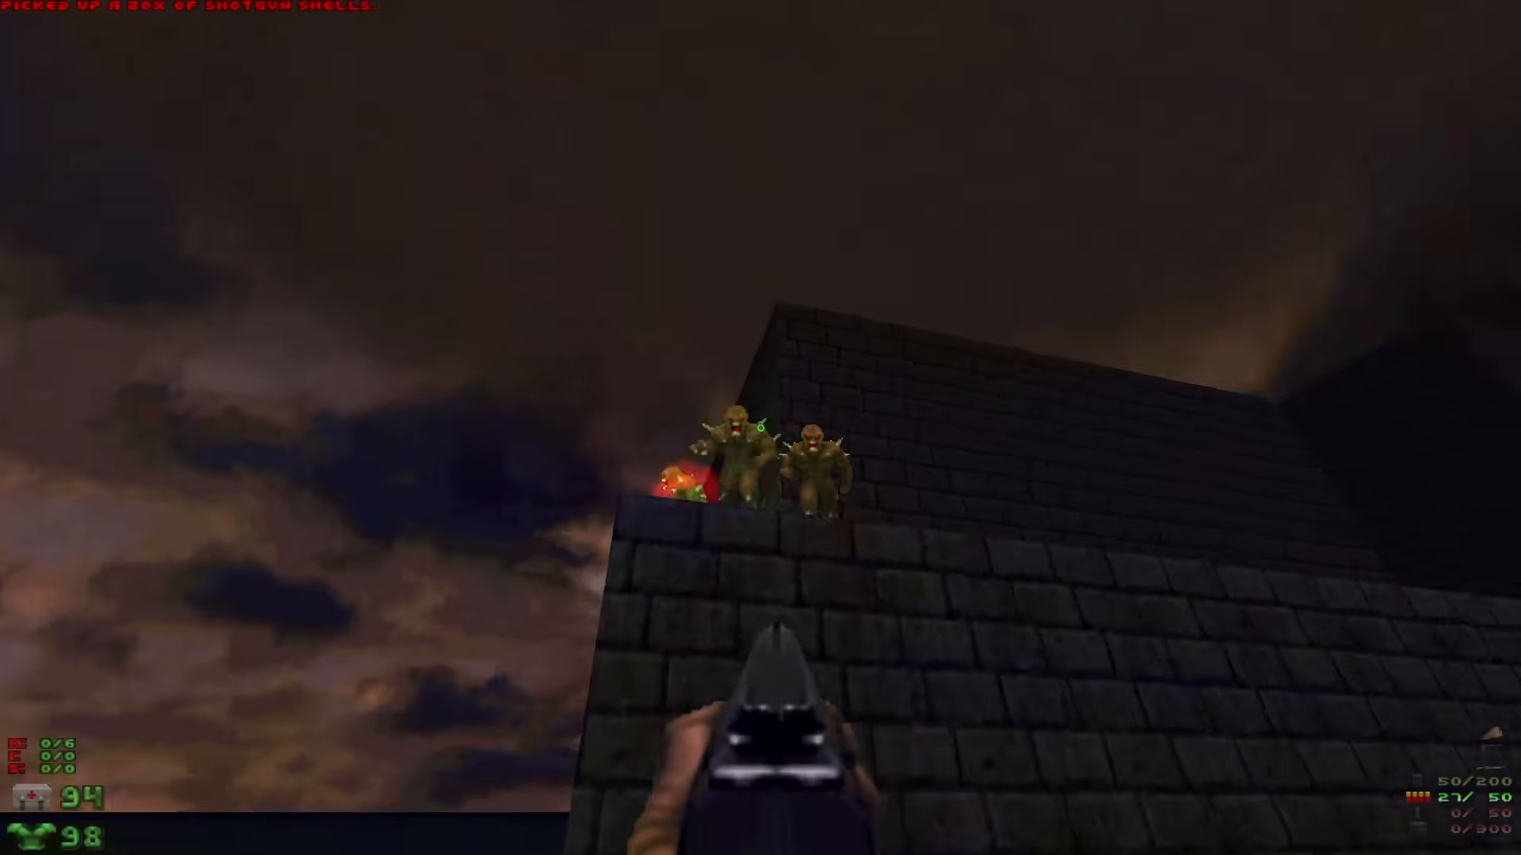
left_click(761, 427)
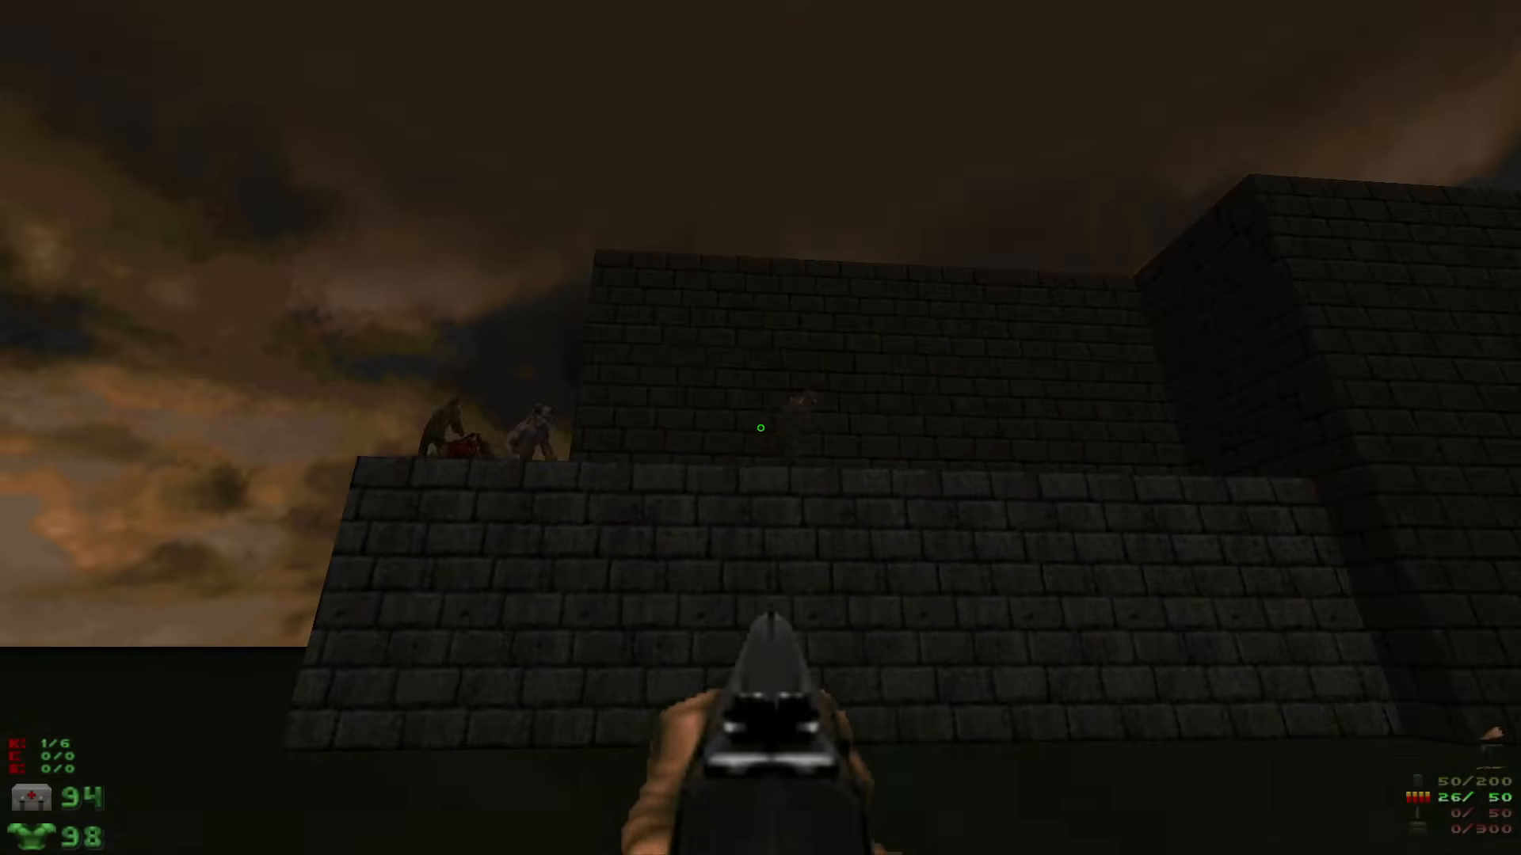
left_click(760, 427)
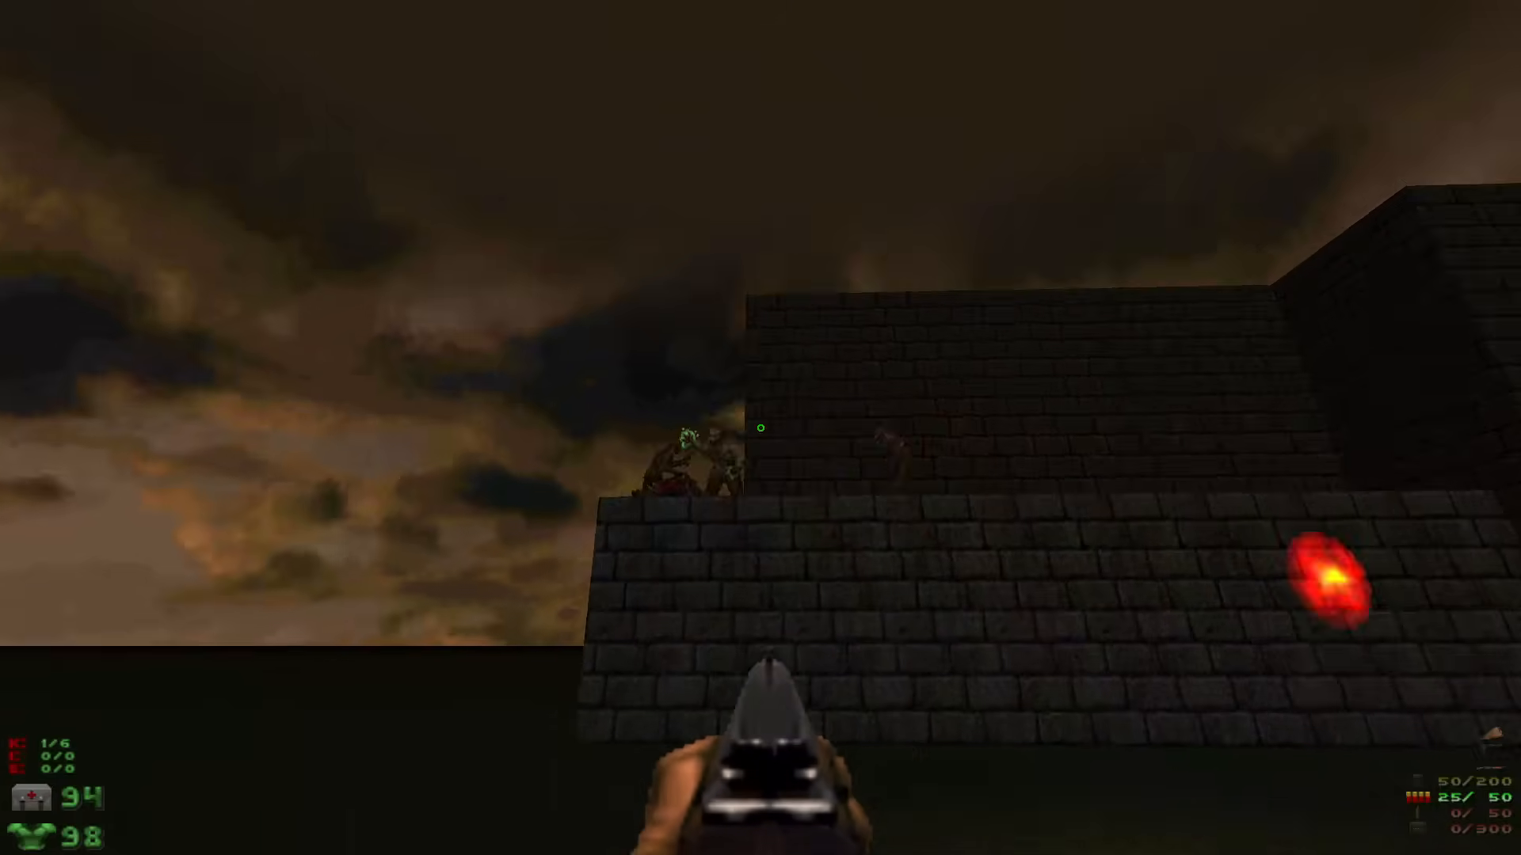
left_click(760, 428)
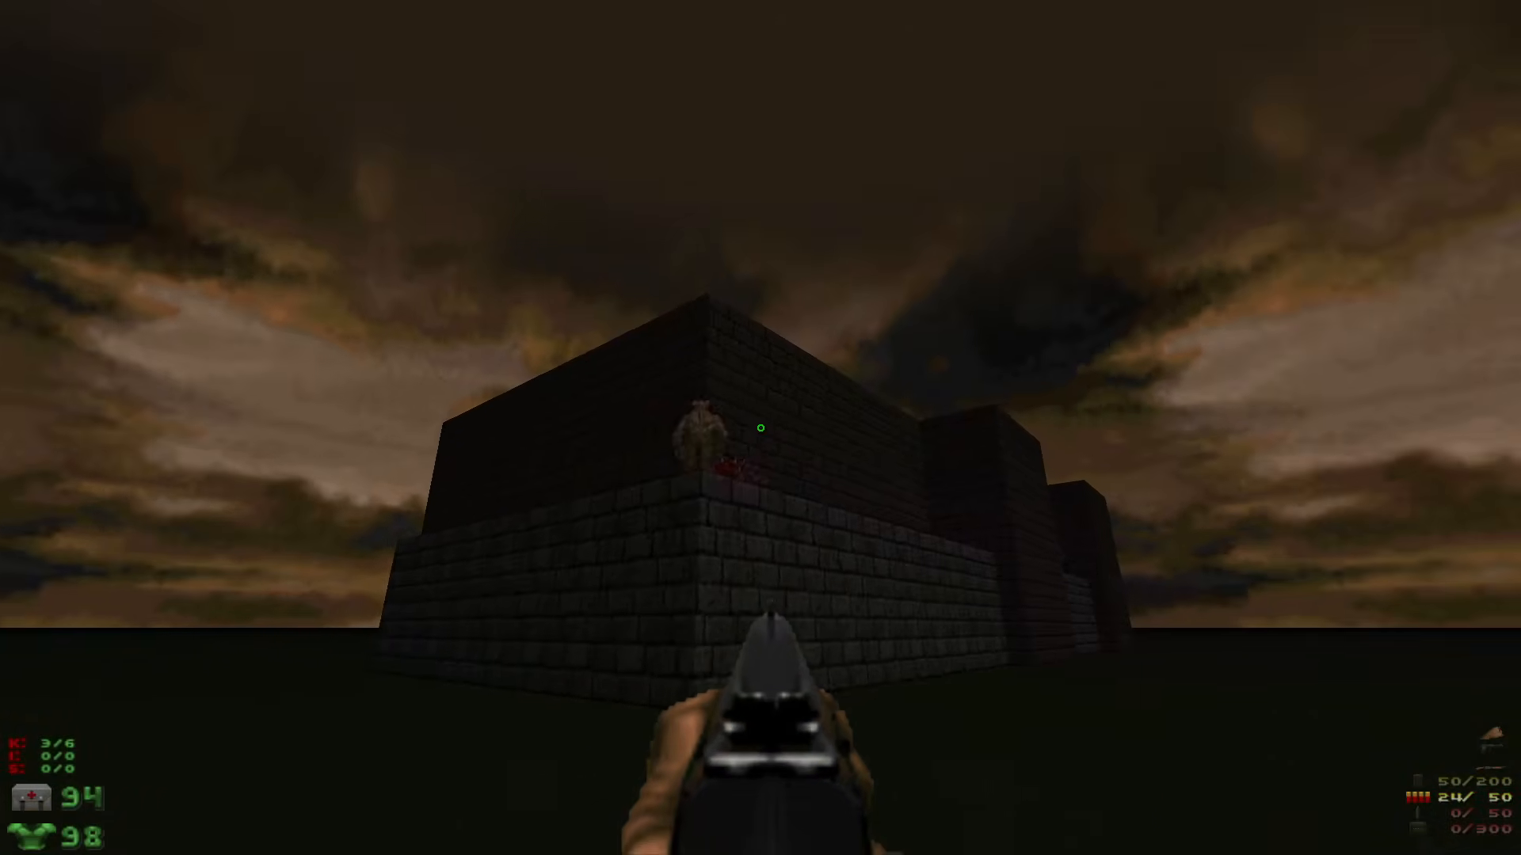
left_click(760, 428)
left_click(760, 427)
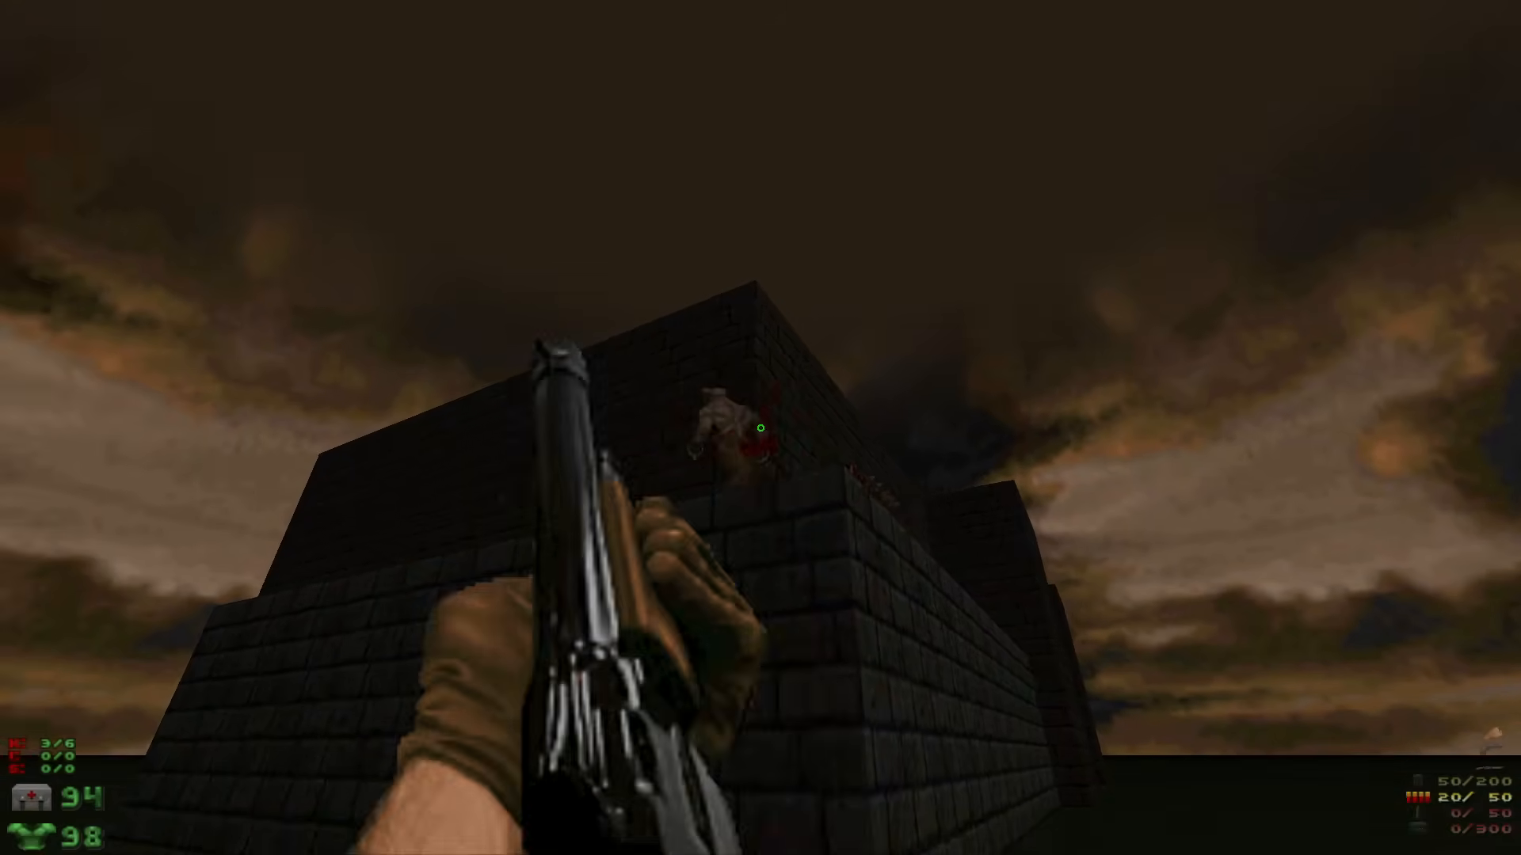
left_click(760, 427)
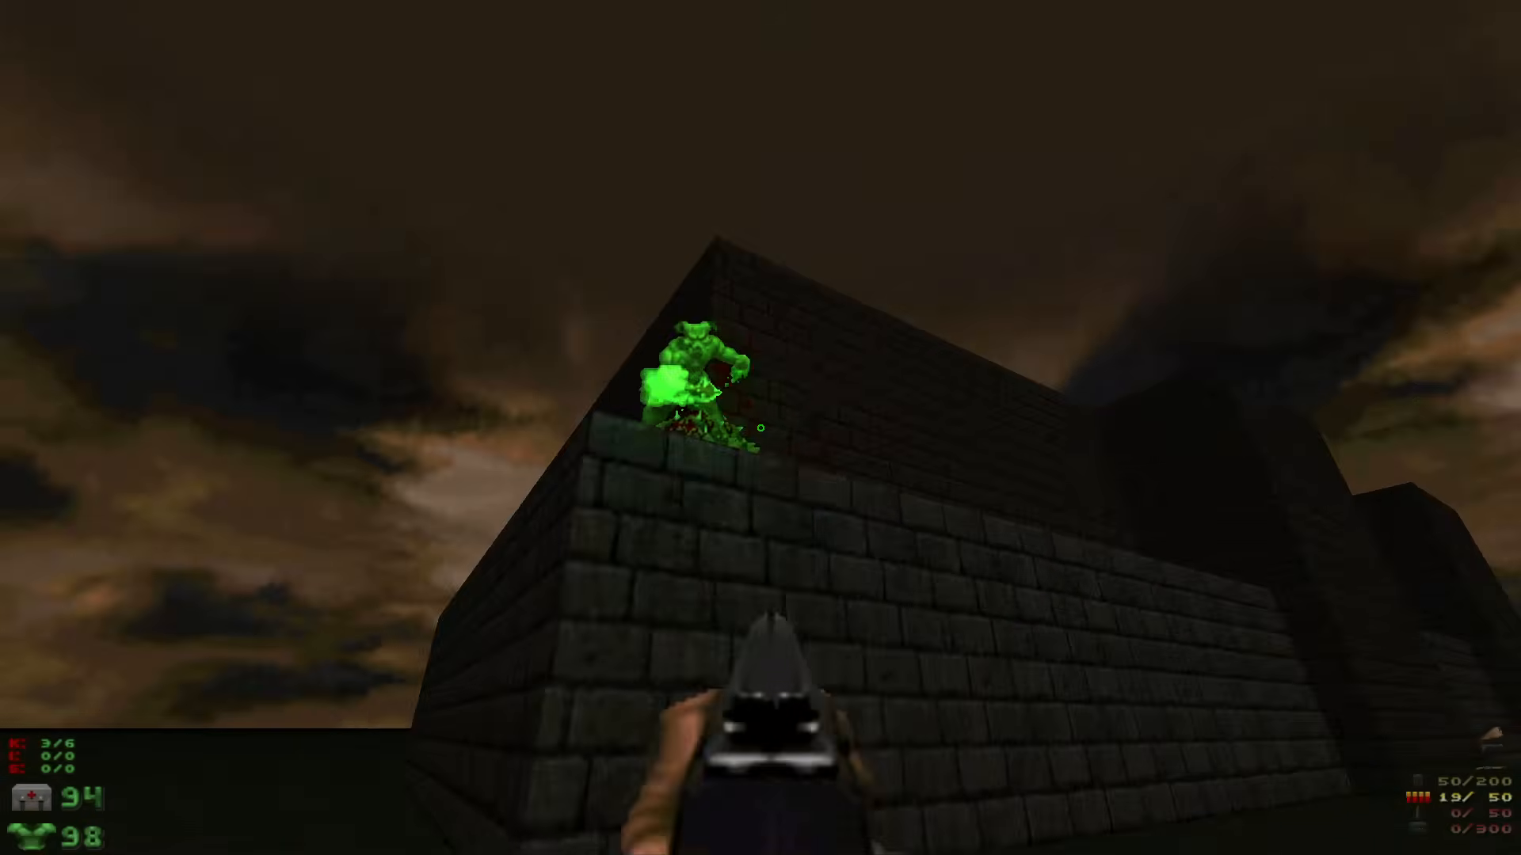
left_click(760, 427)
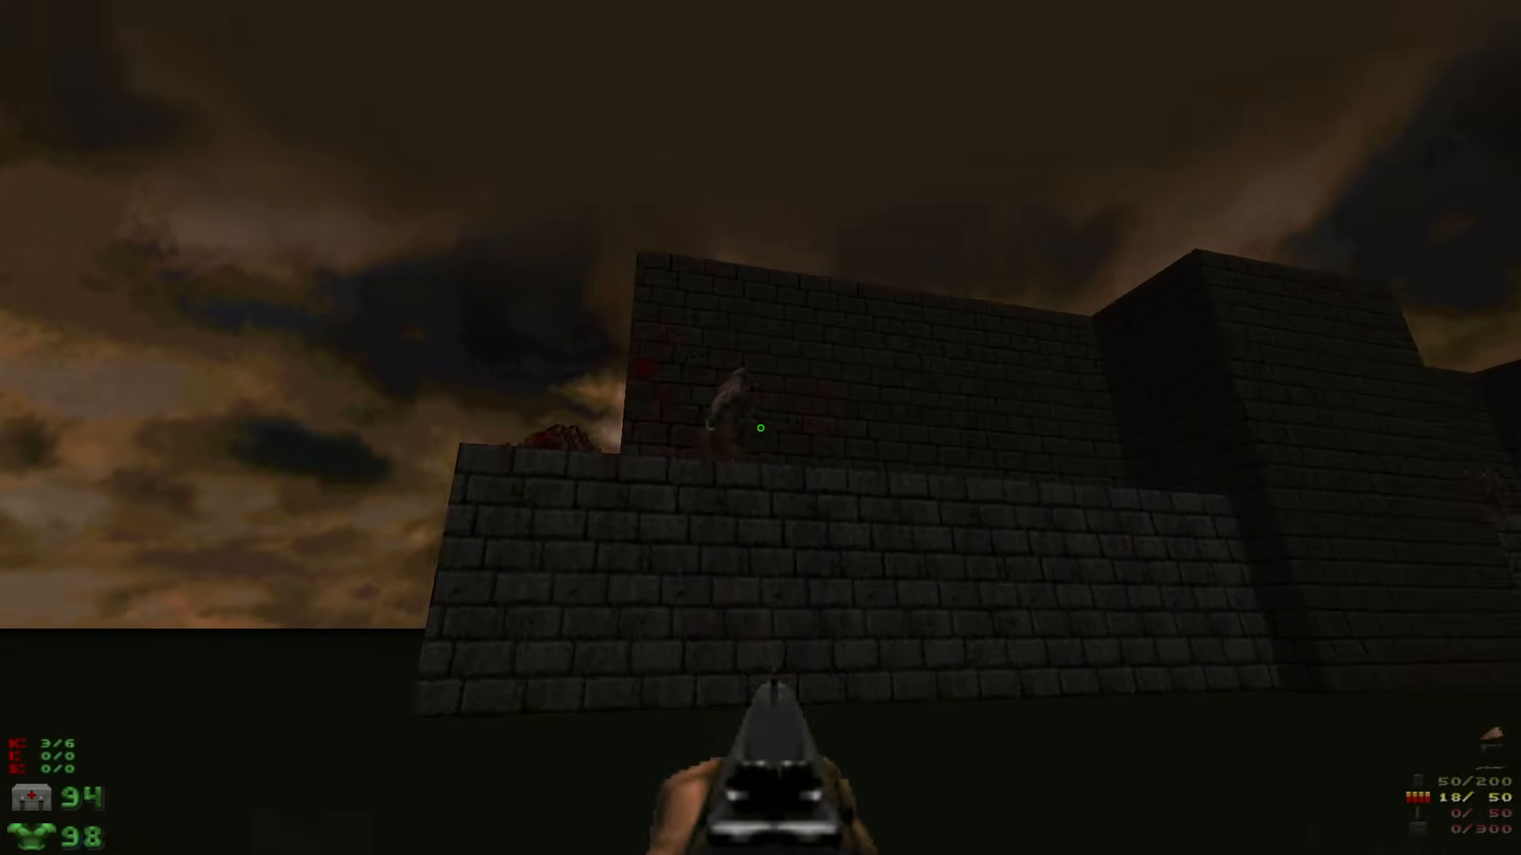
left_click(760, 428)
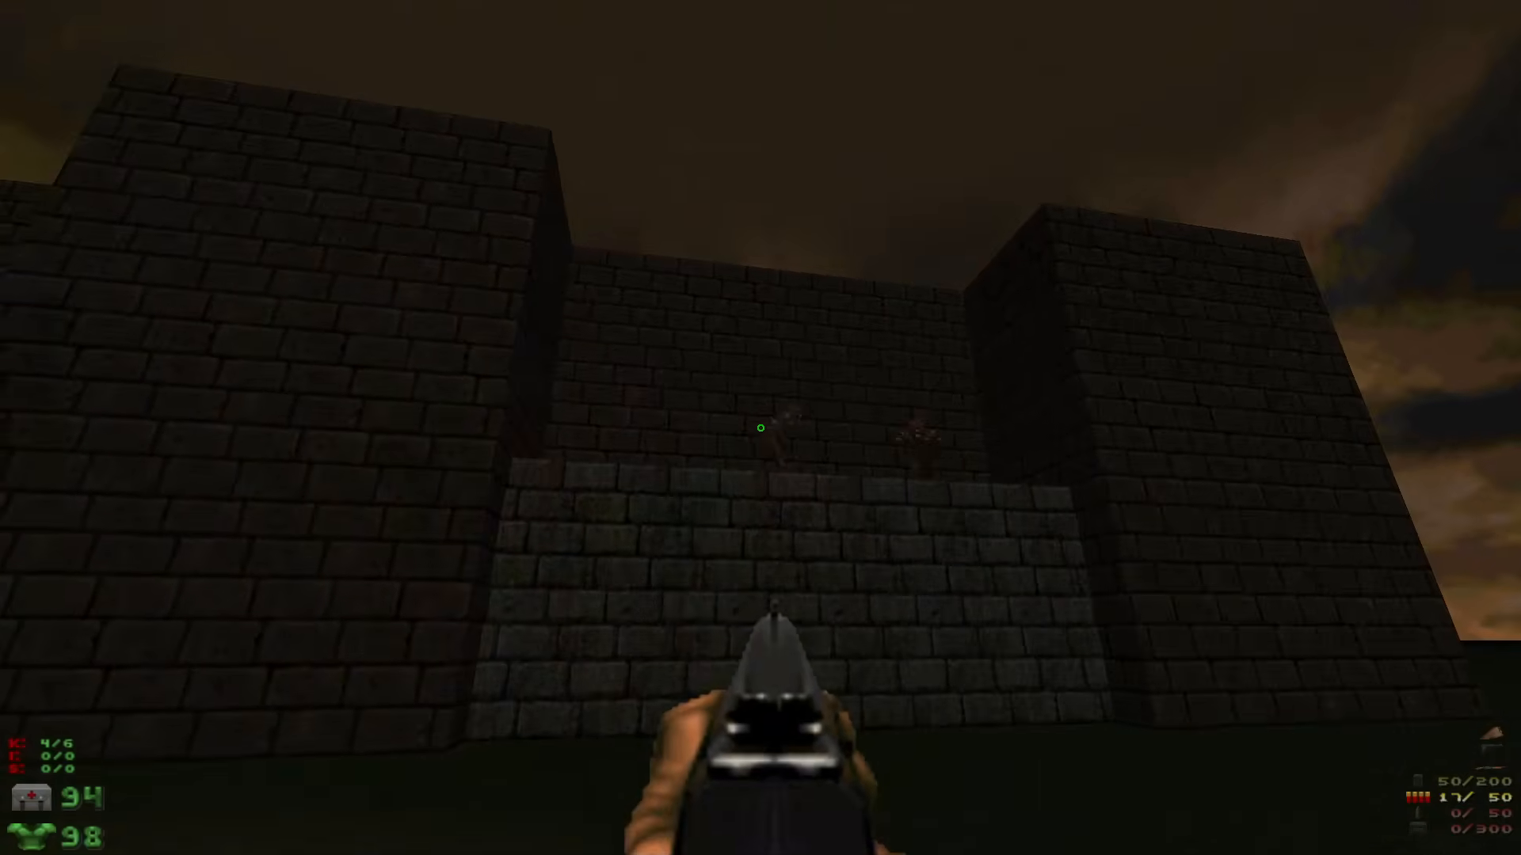
Shoot the remaining monsters on the recessed ledge between the two towers to finish the combat test
left_click(761, 428)
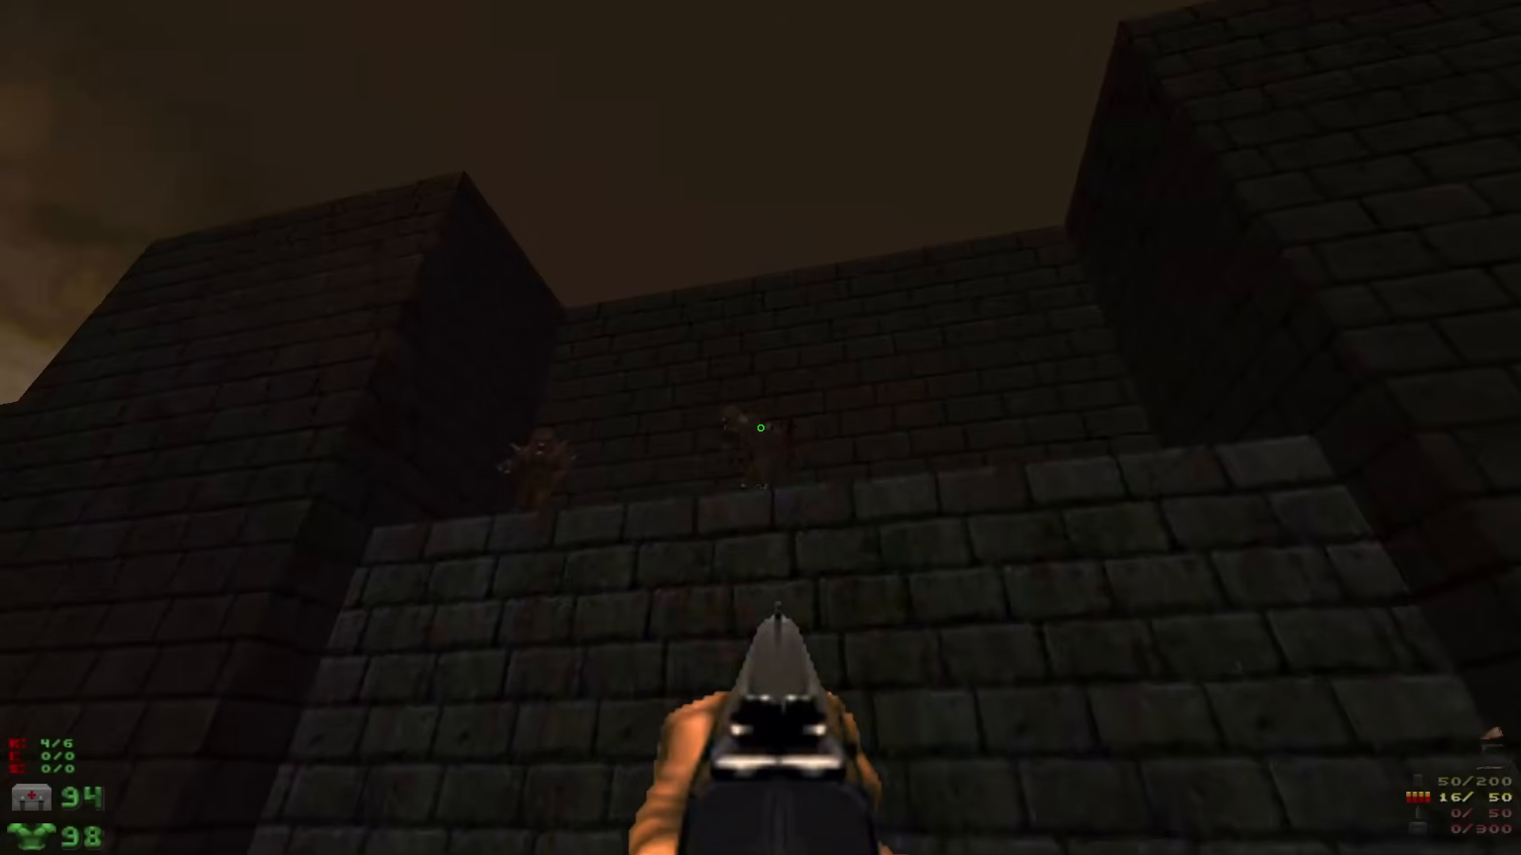
left_click(760, 427)
left_click(760, 428)
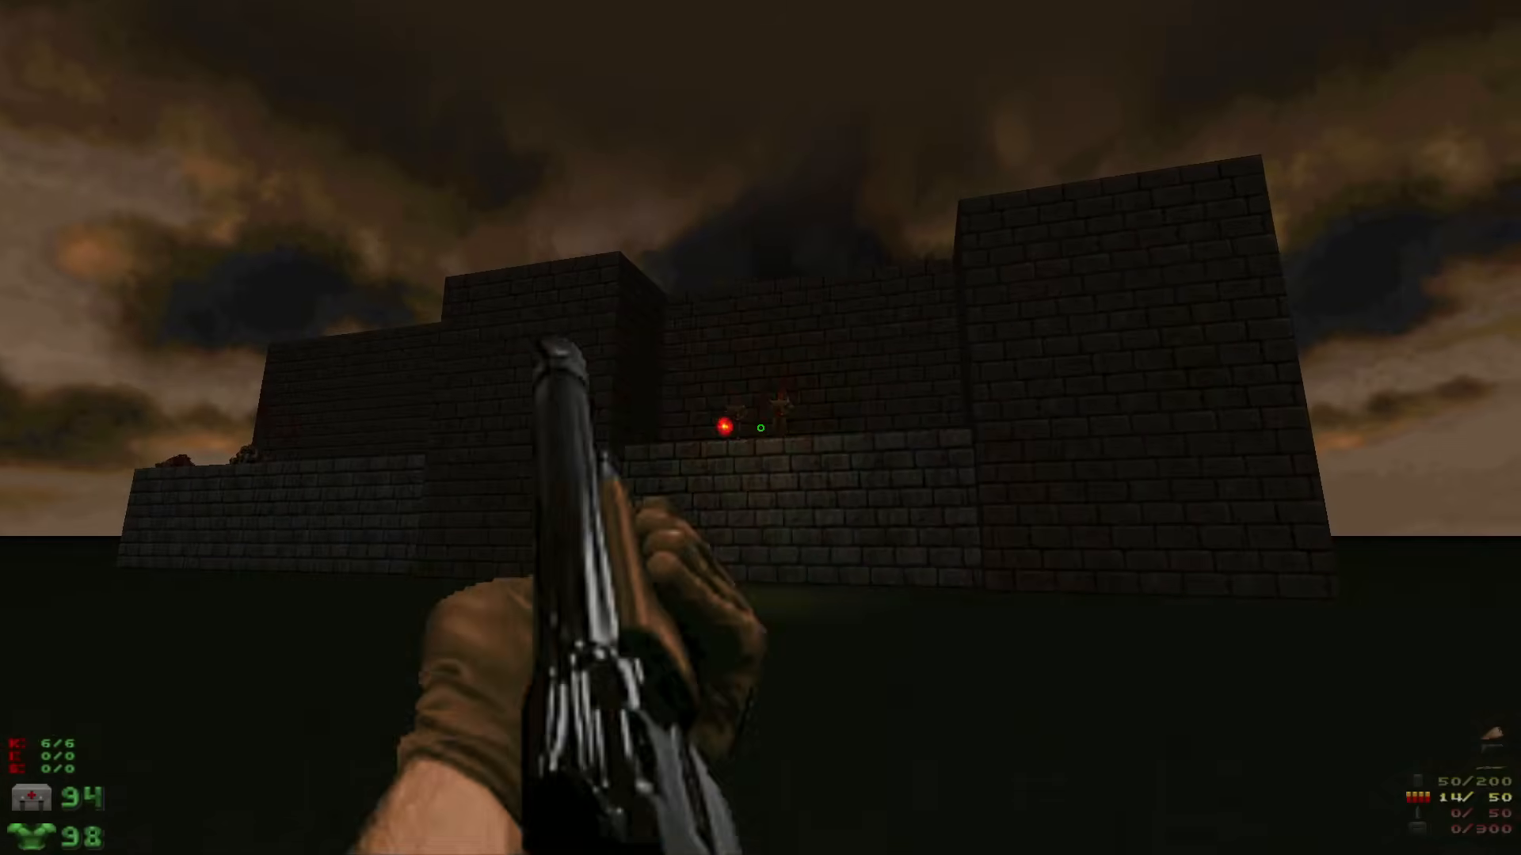
Examine the building's front walls, corner ledge and surrounding open ground from several distances
key("s")
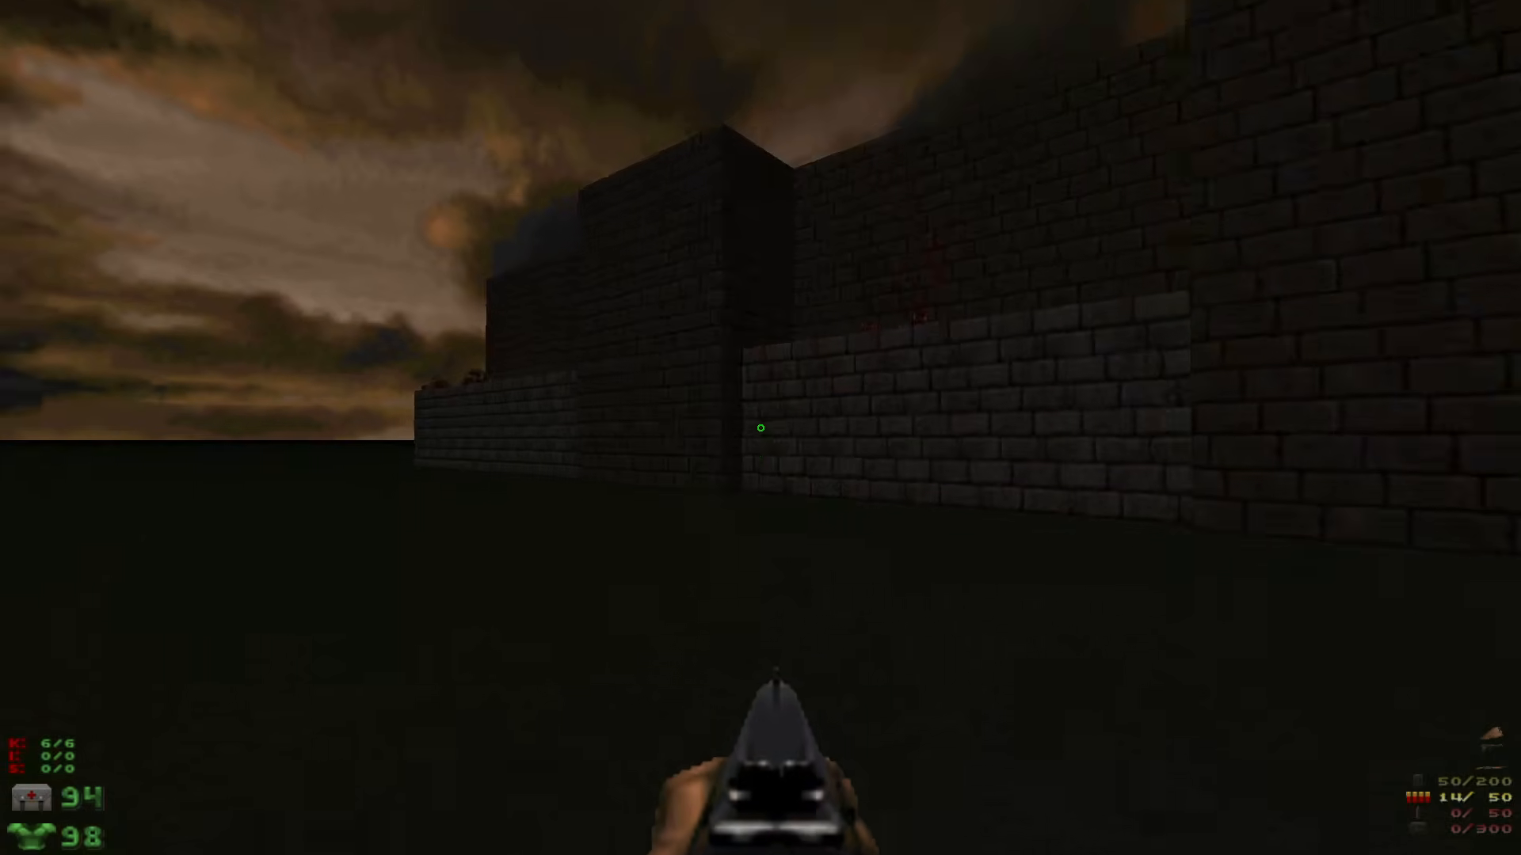
key("w")
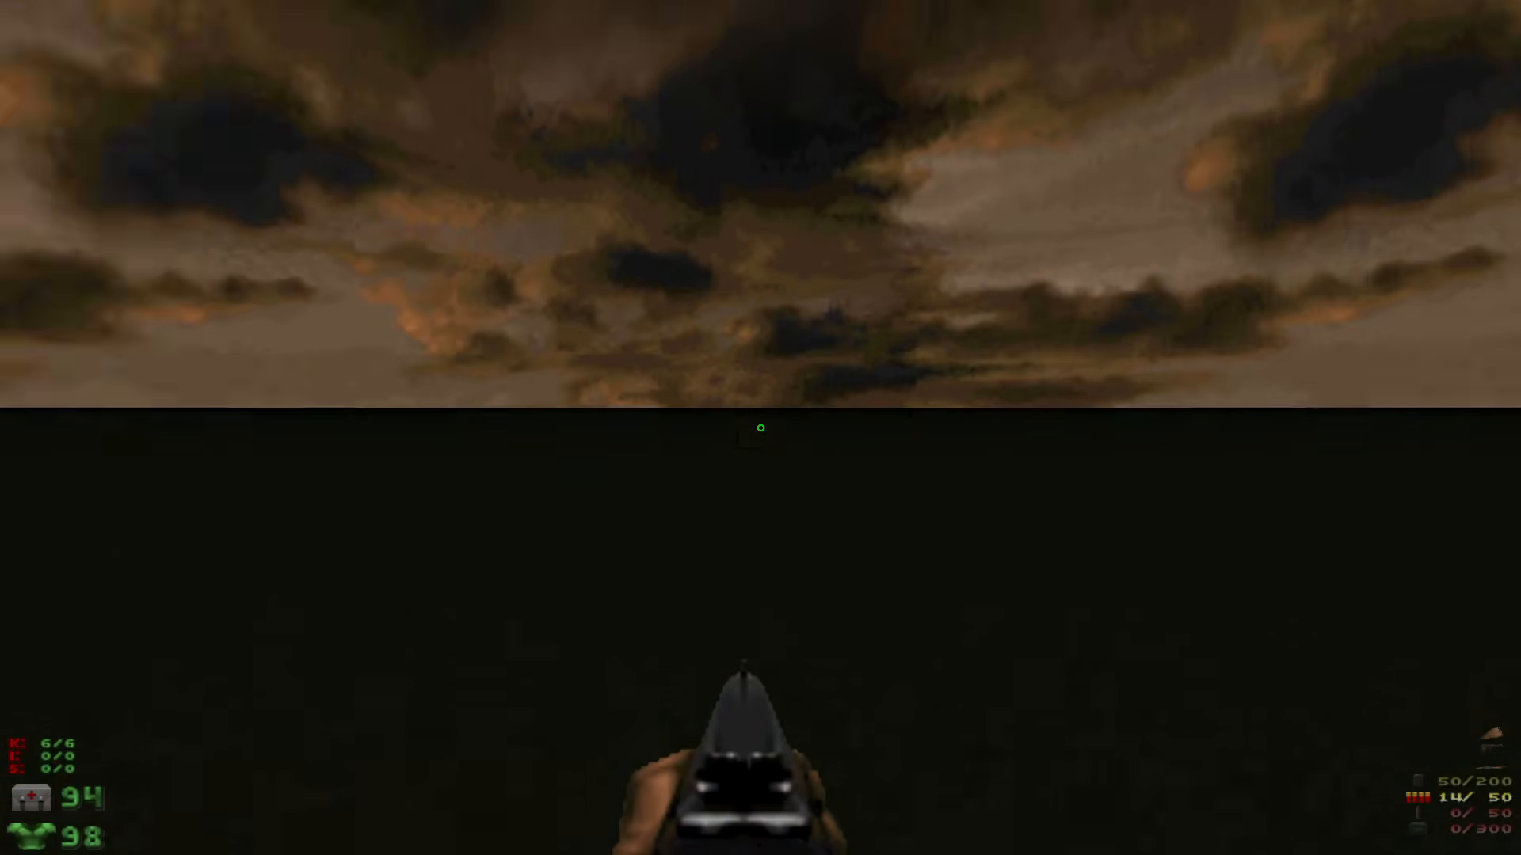
key("a")
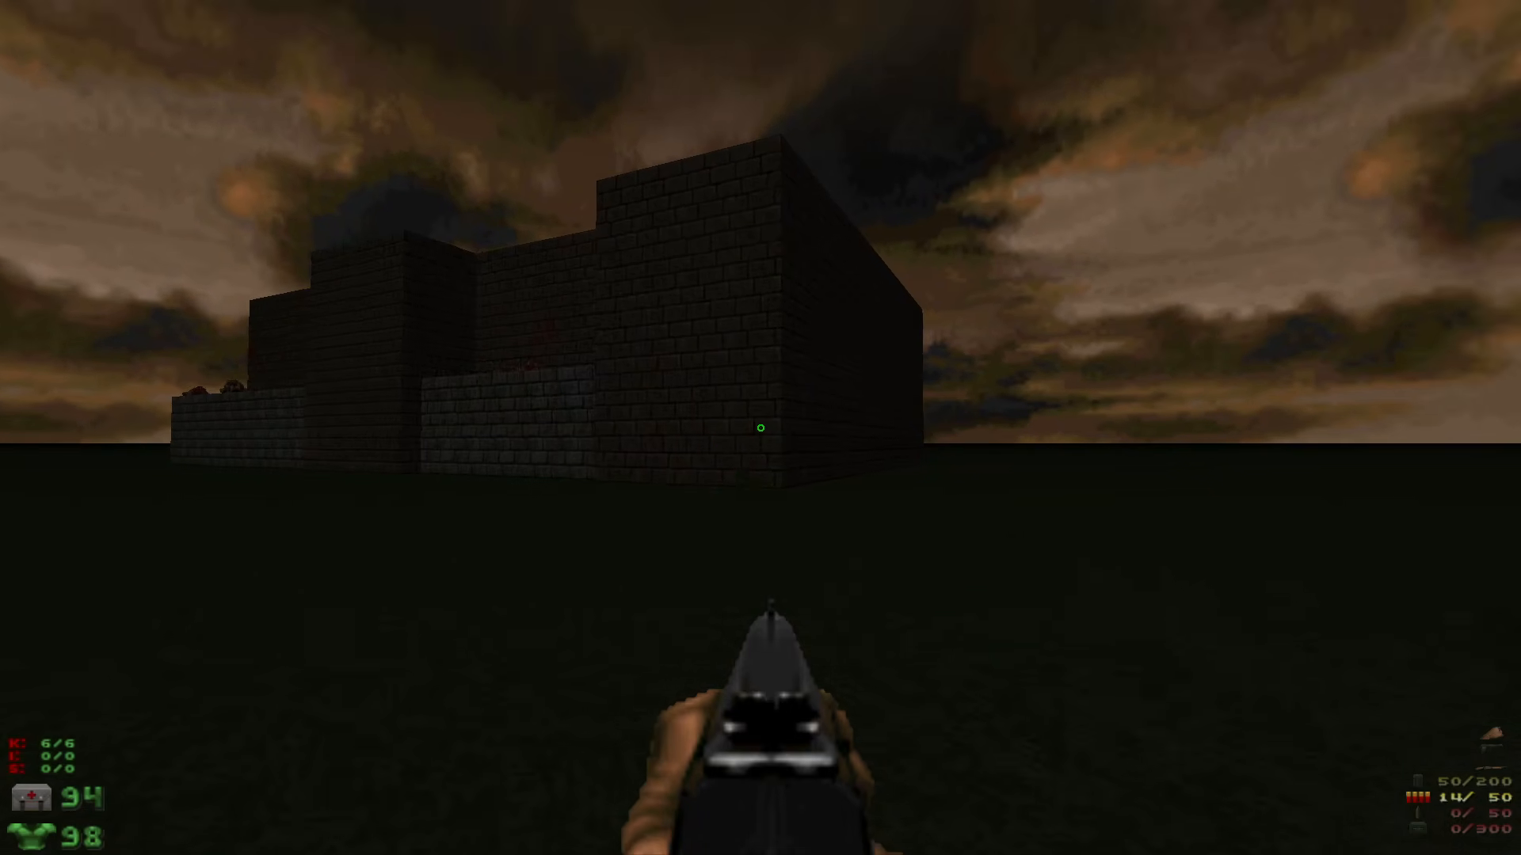
key("w")
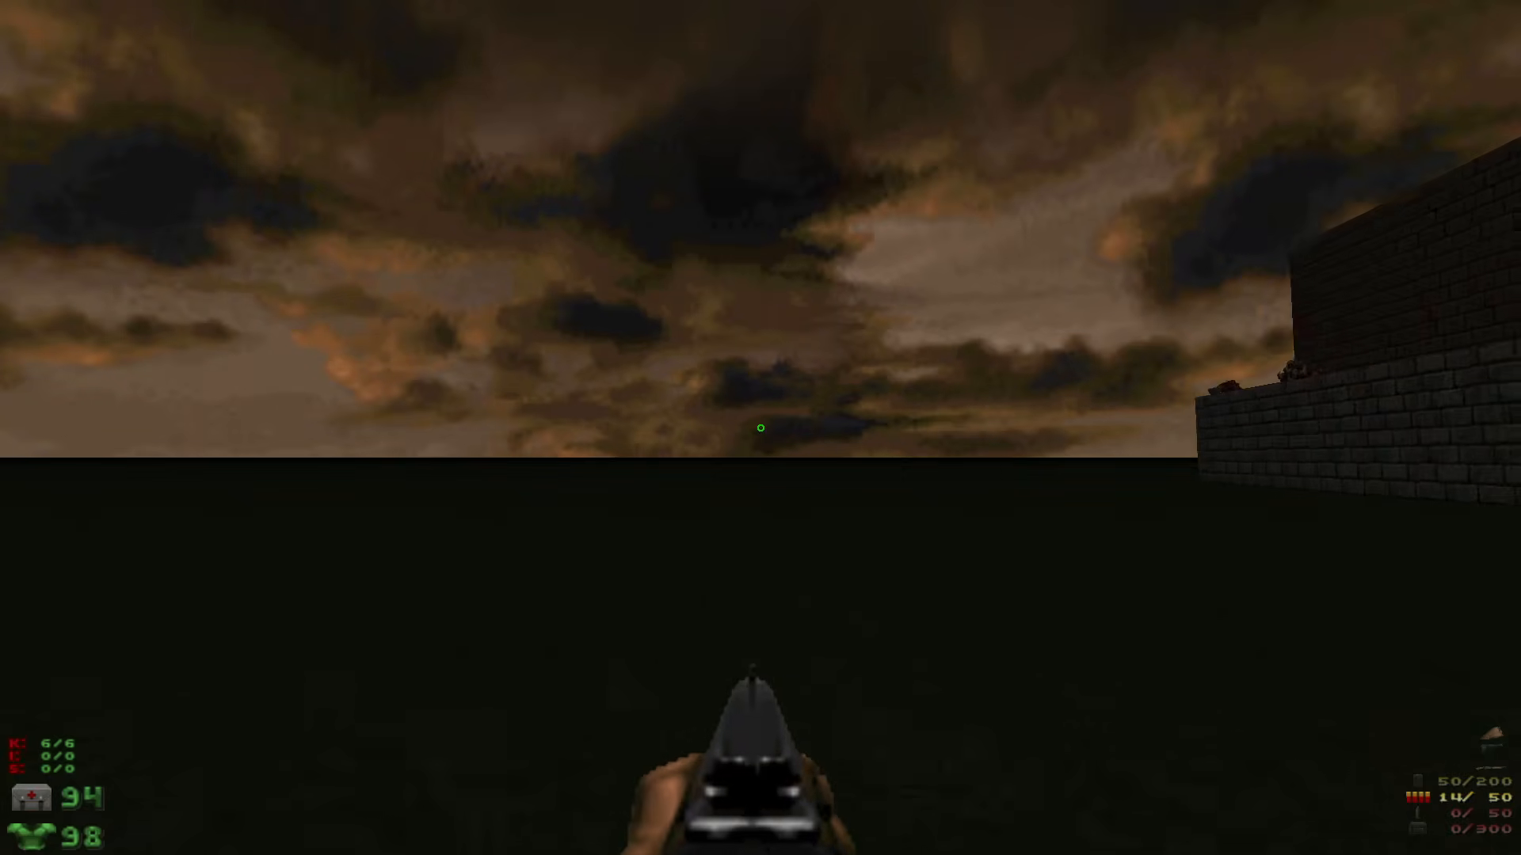
key("w")
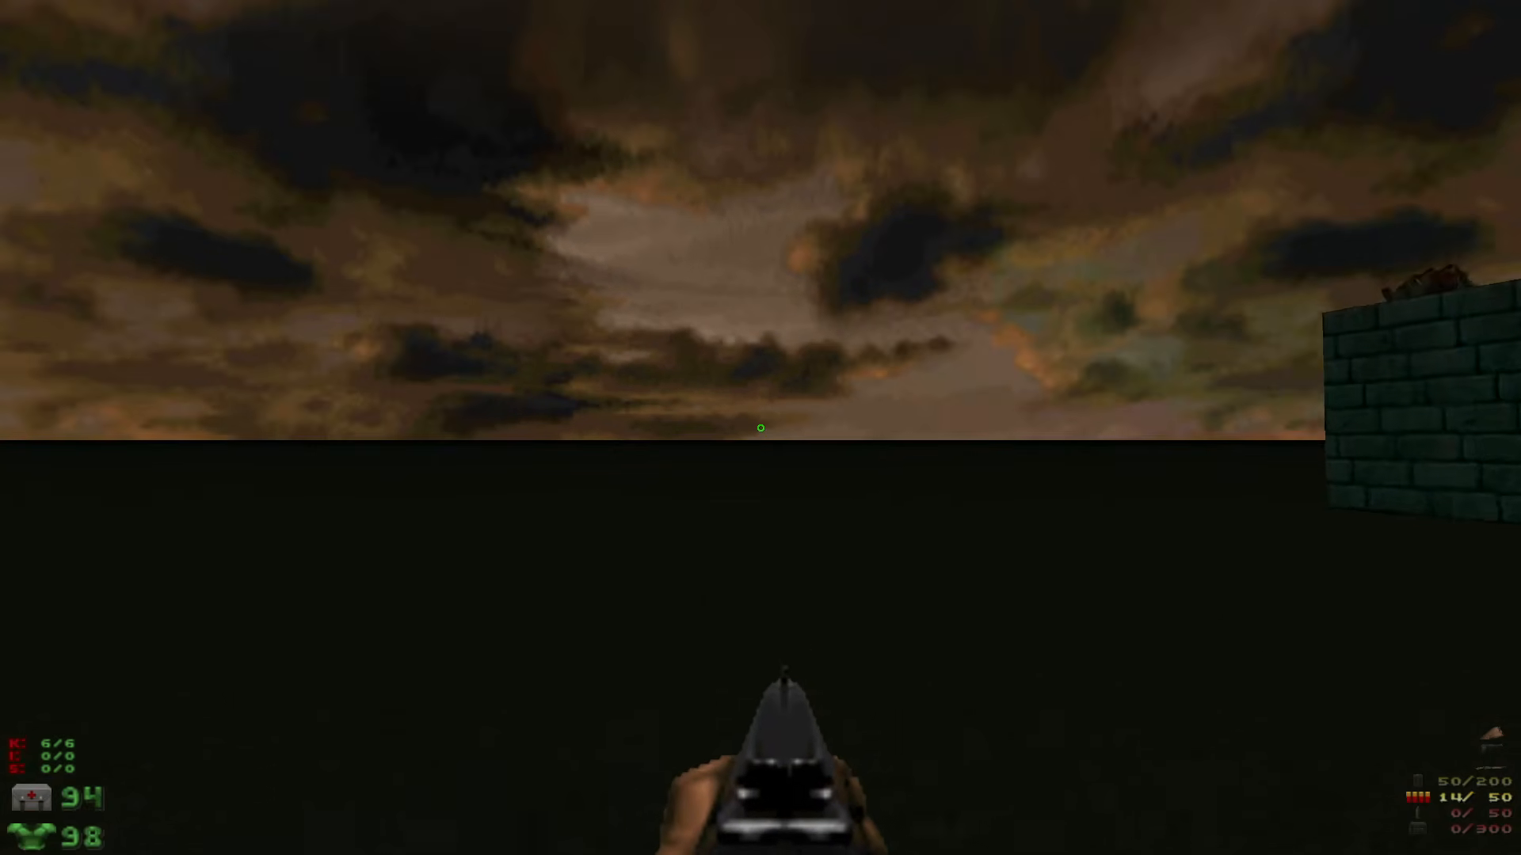
key("w")
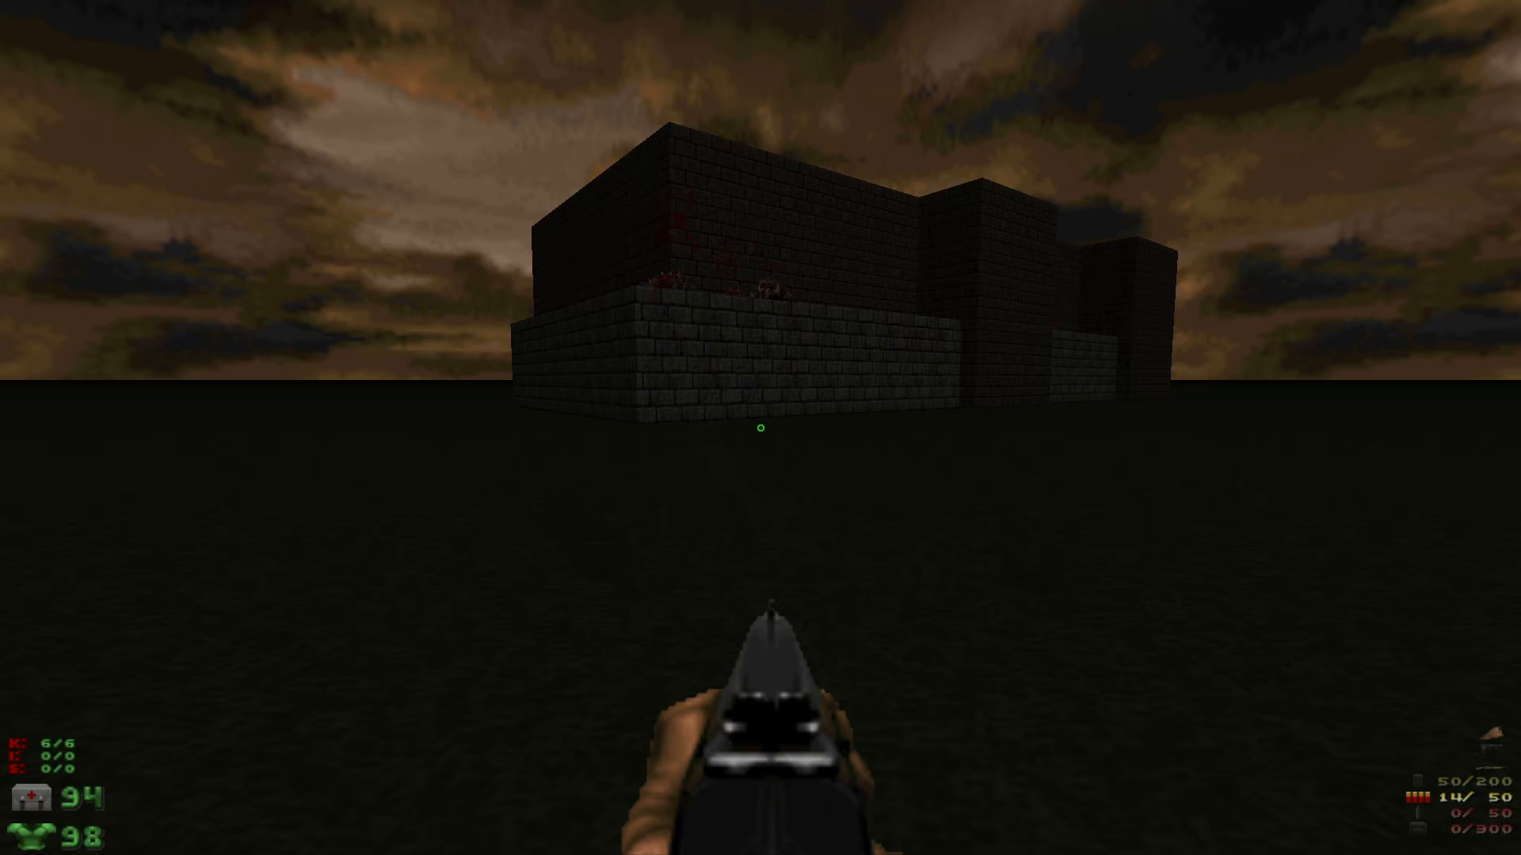
key("w")
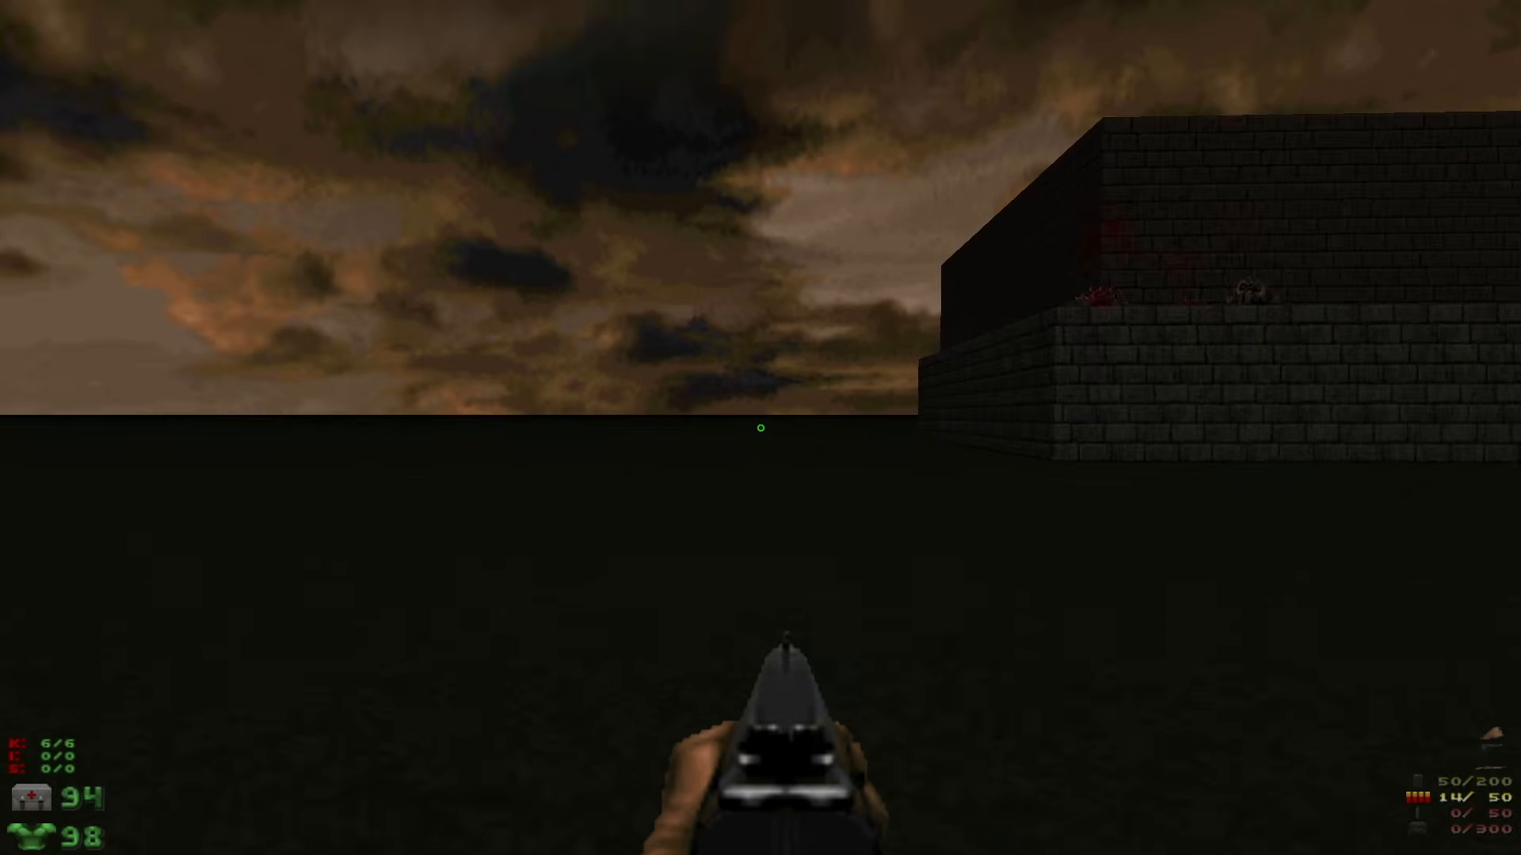
key("w")
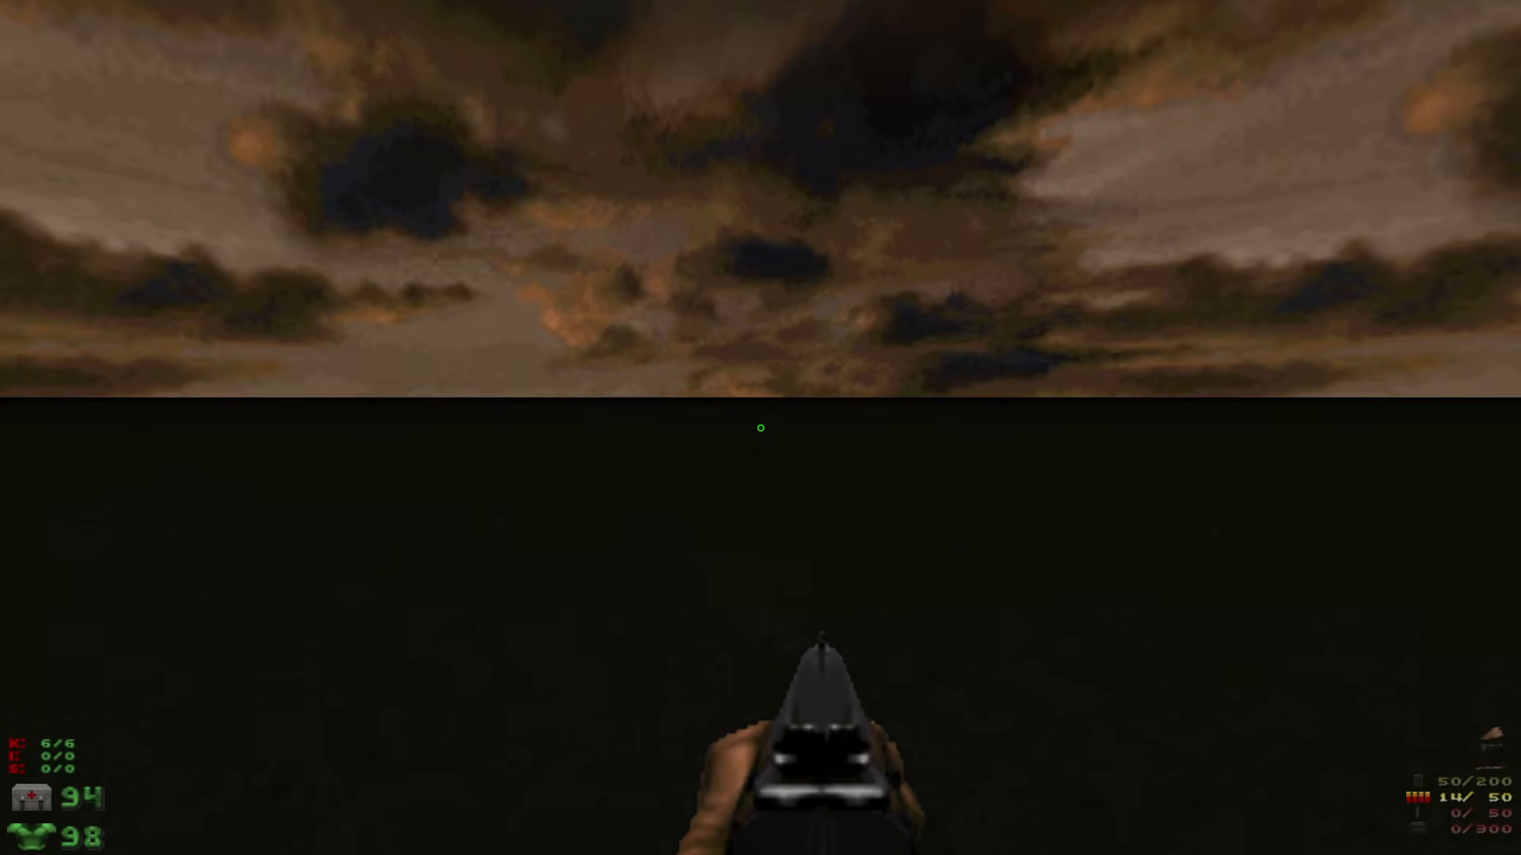
key("w")
key("s")
key("w")
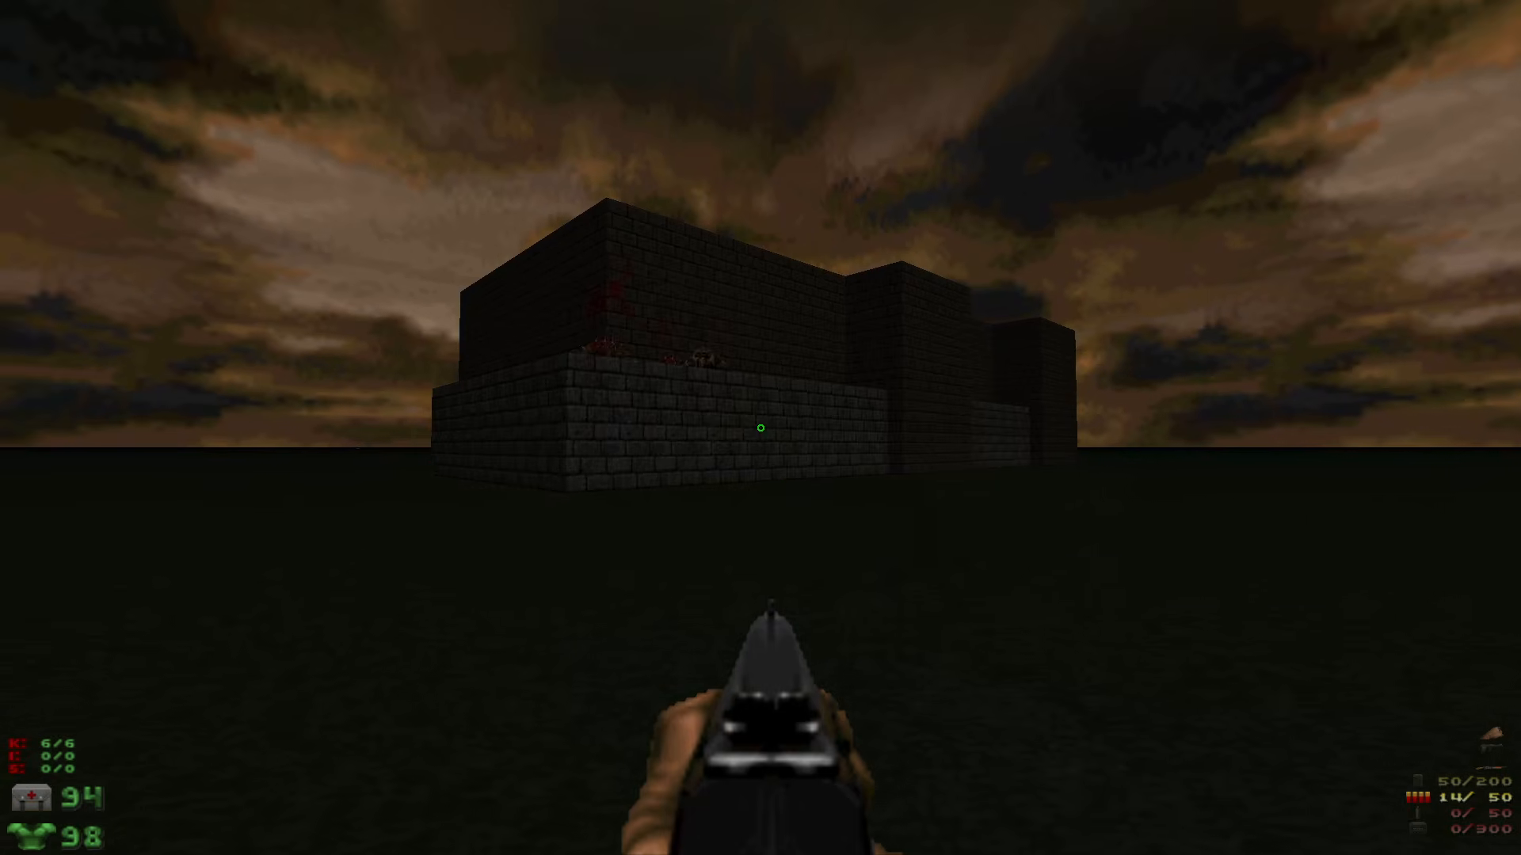
key("s")
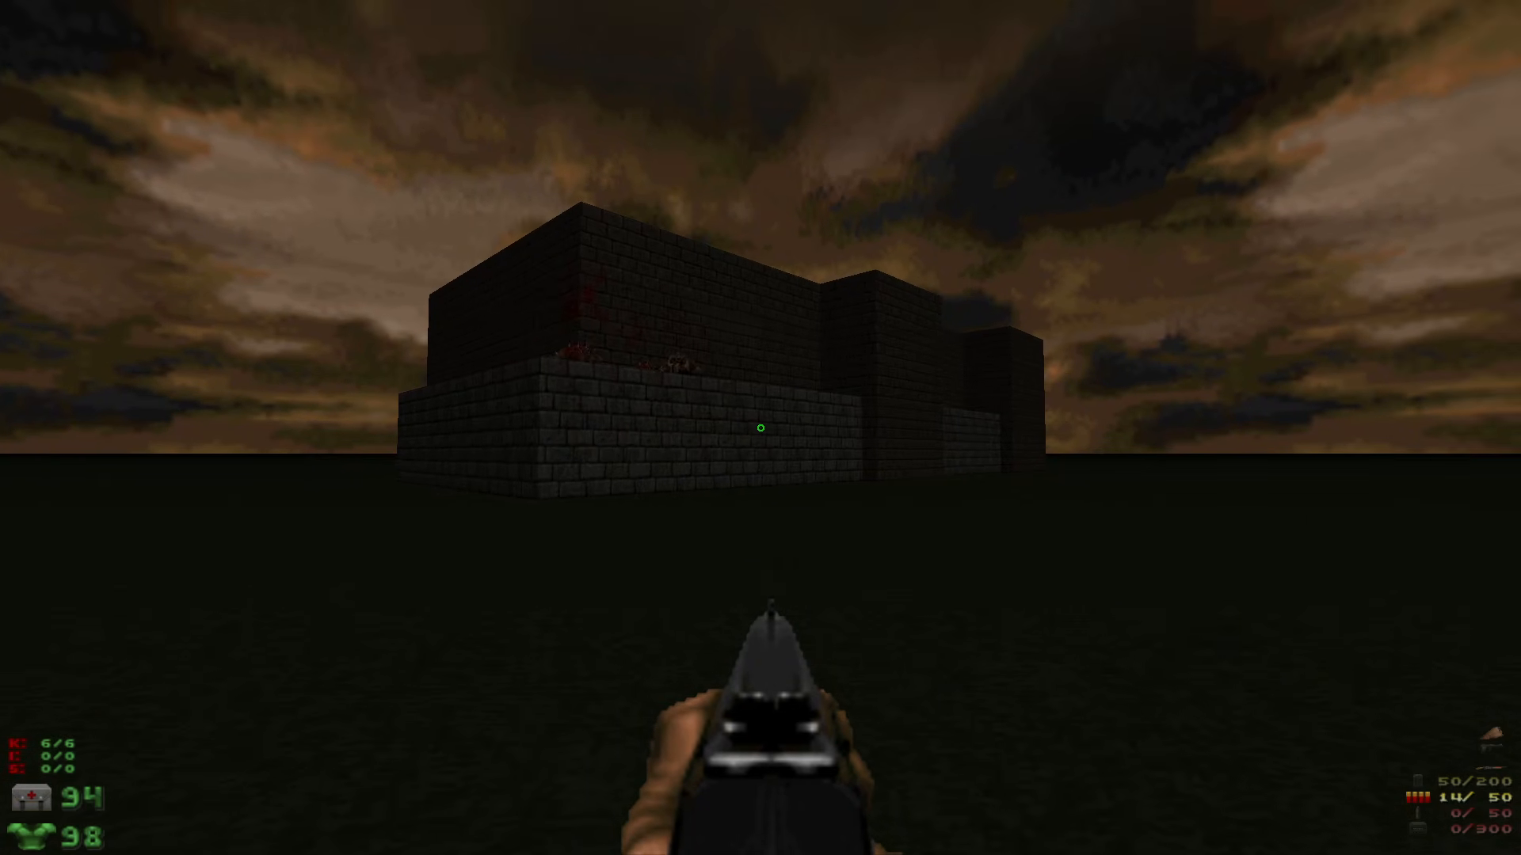
key("w")
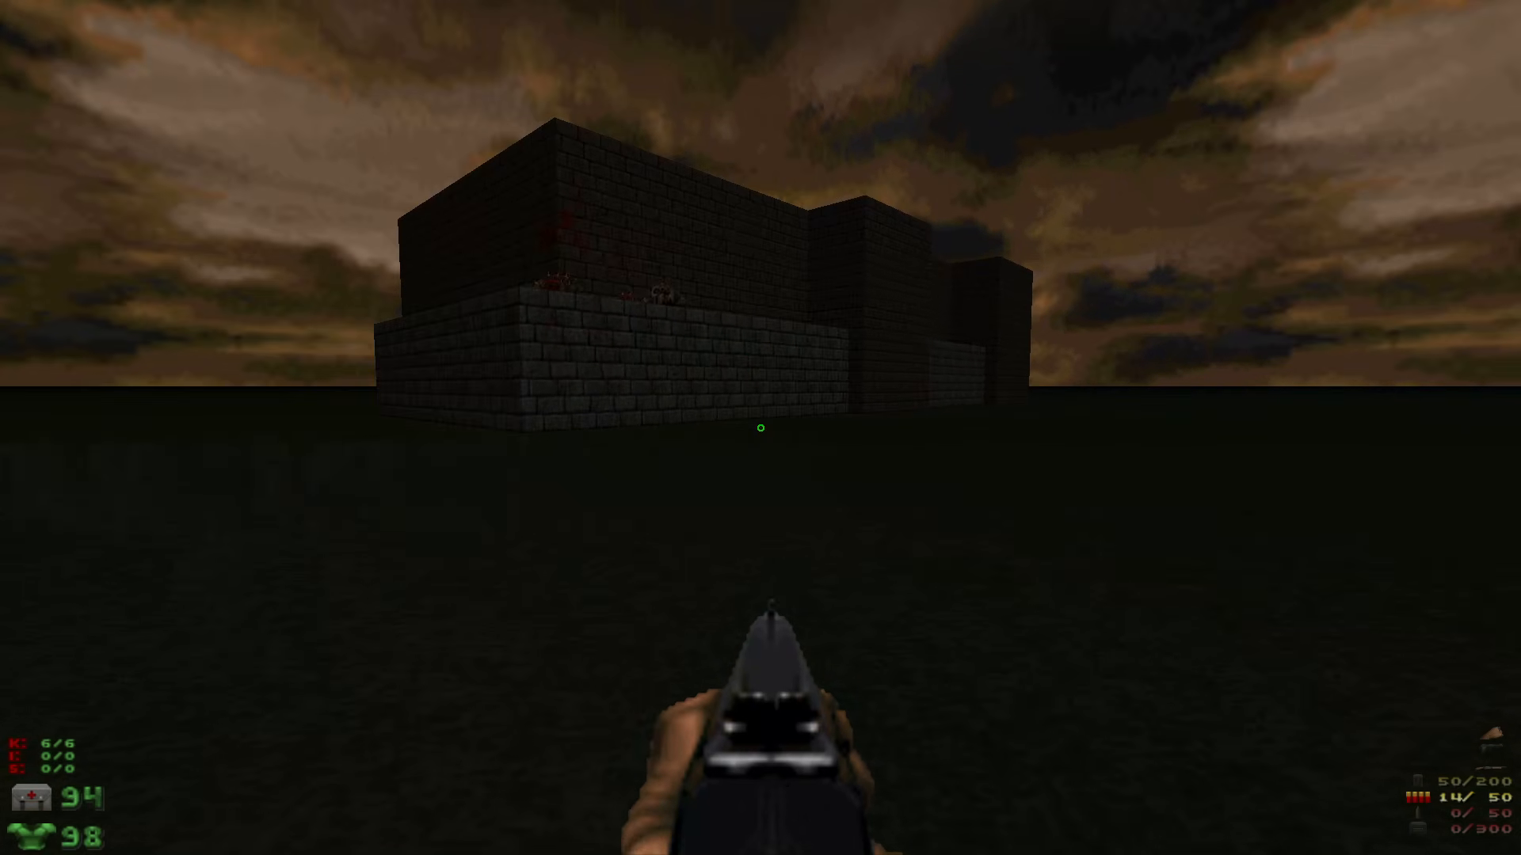
key("w")
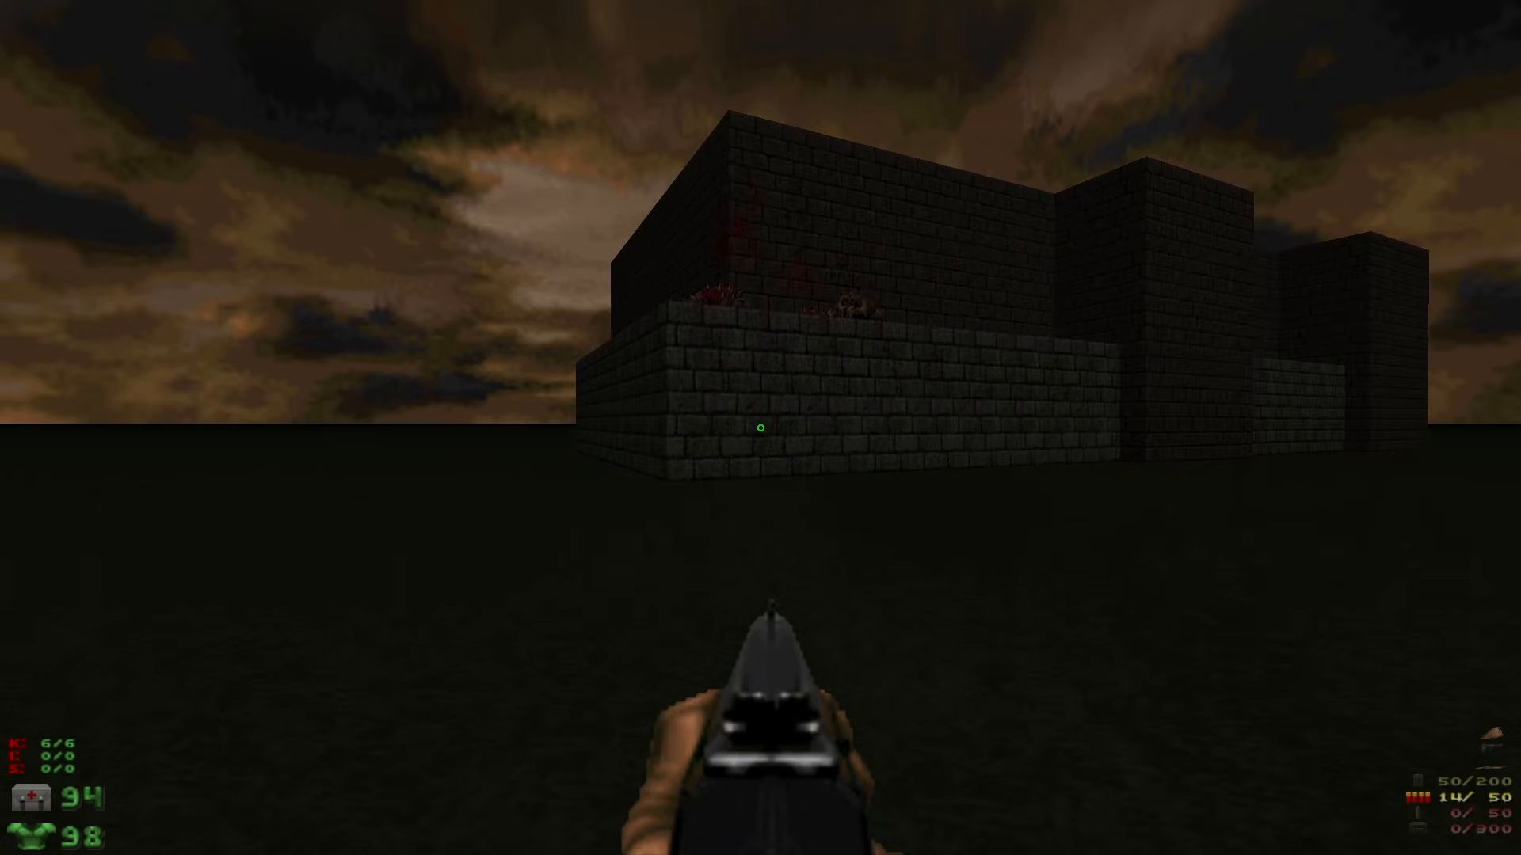
key("w")
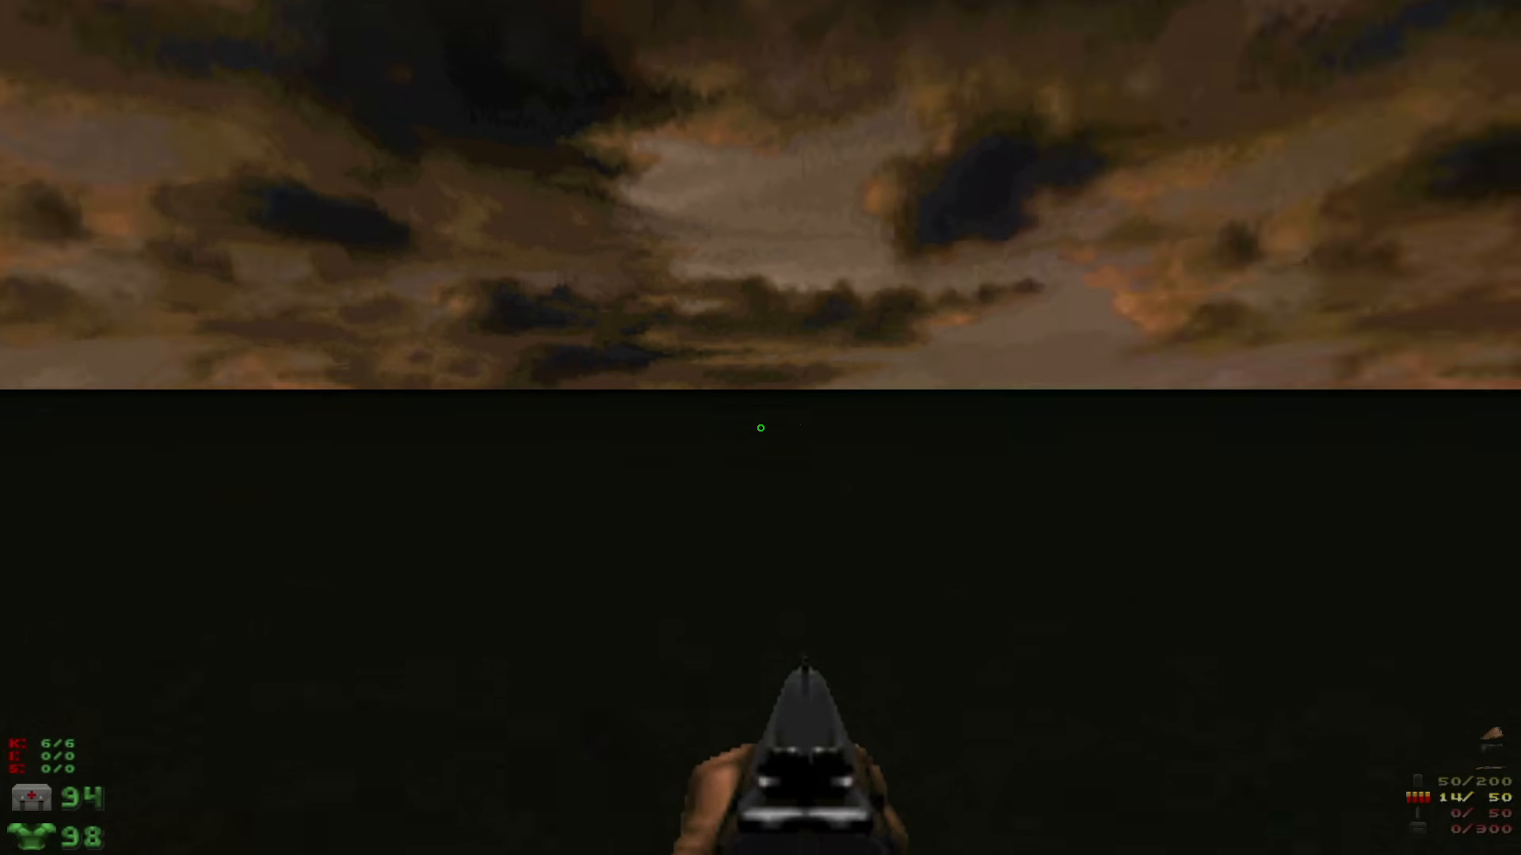
Walk around the building to examine its side and rear brick walls and their protruding sections
key("s")
key("a")
key("w")
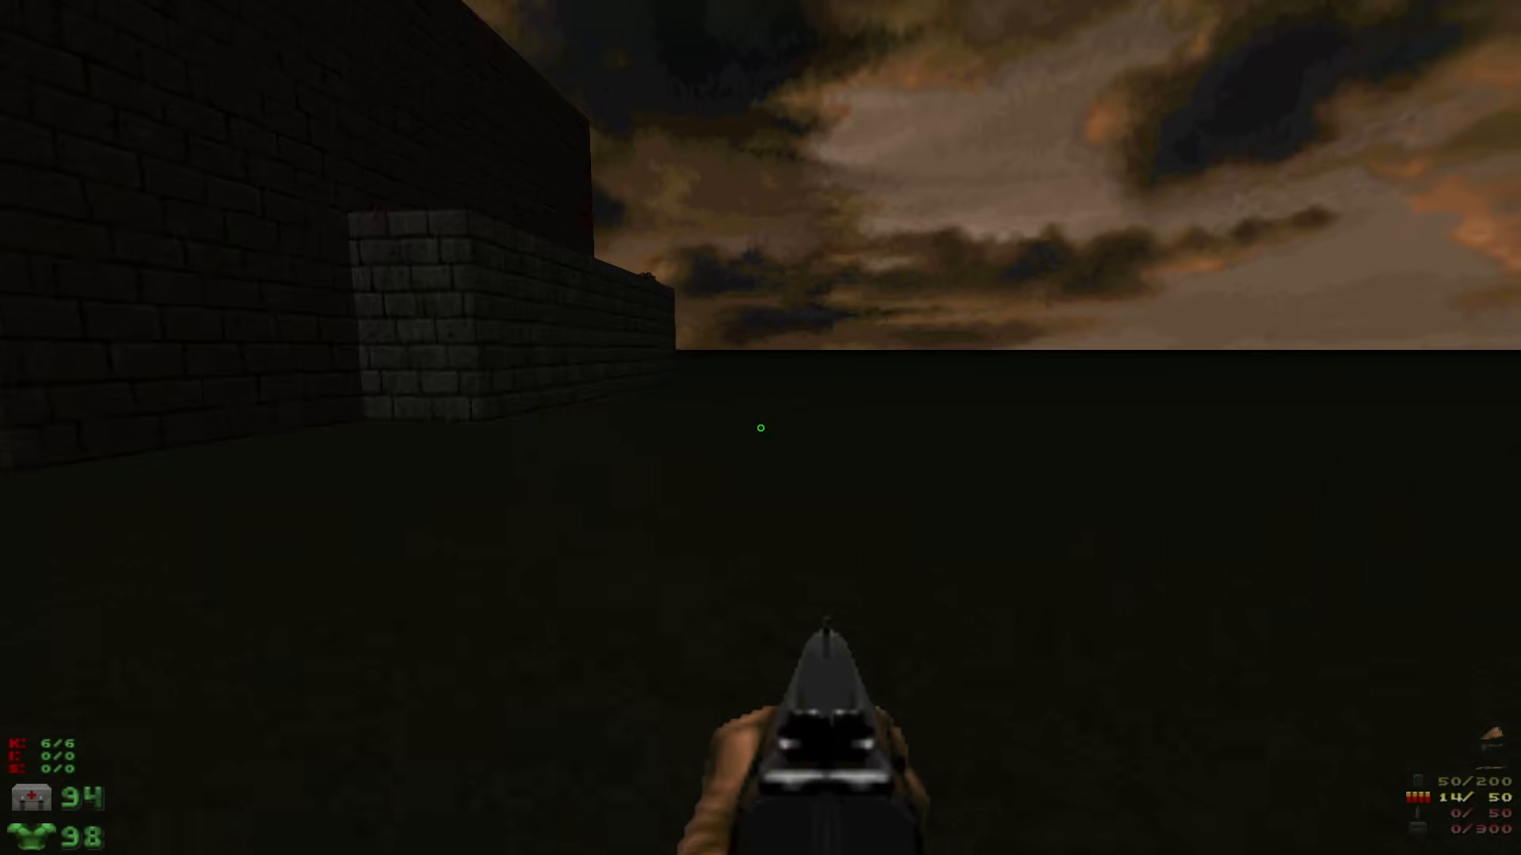
key("w")
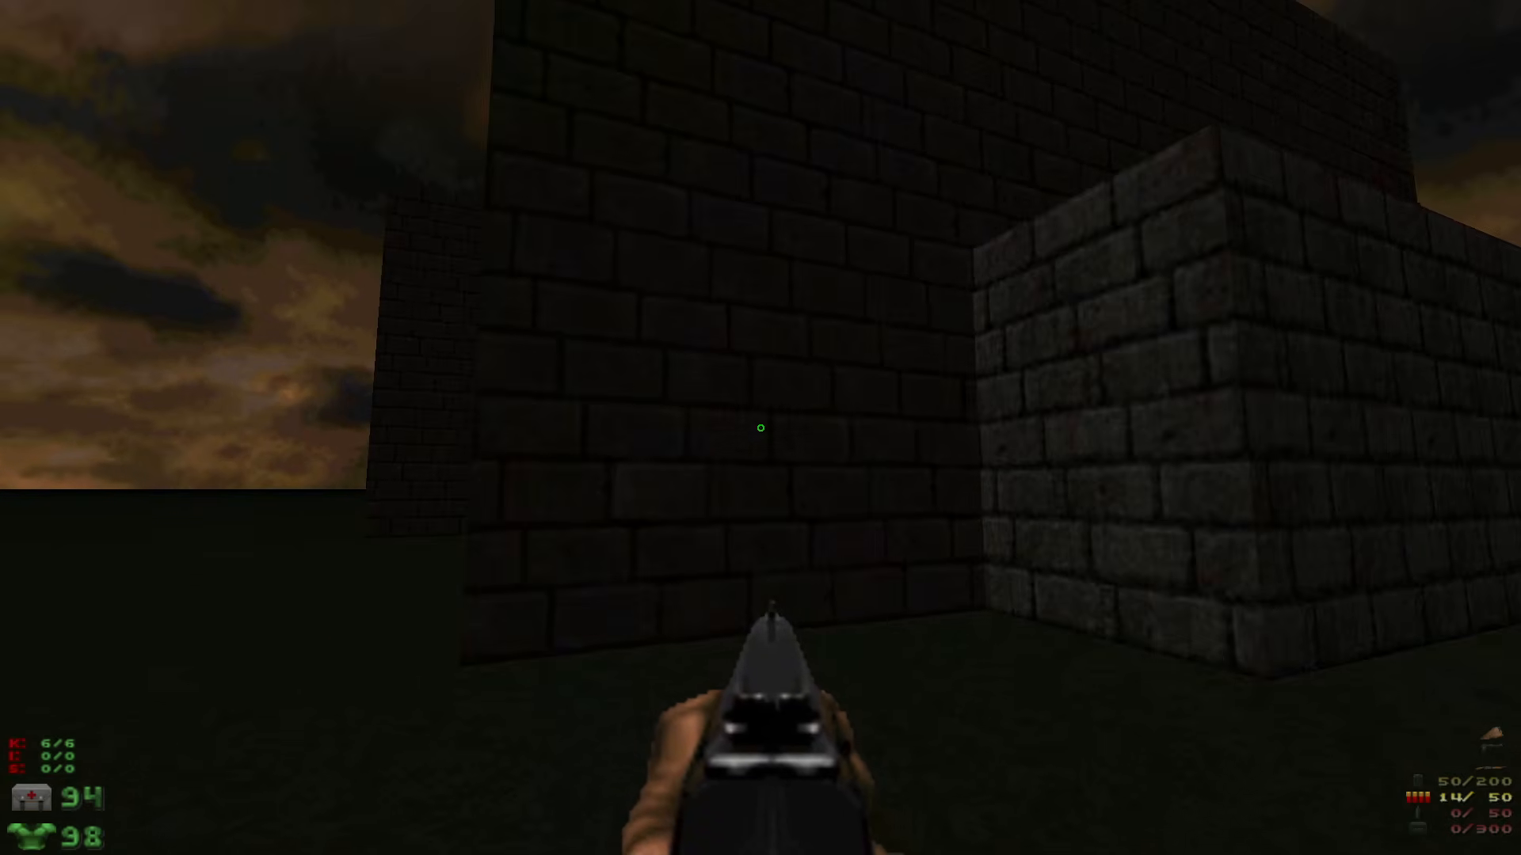
key("s")
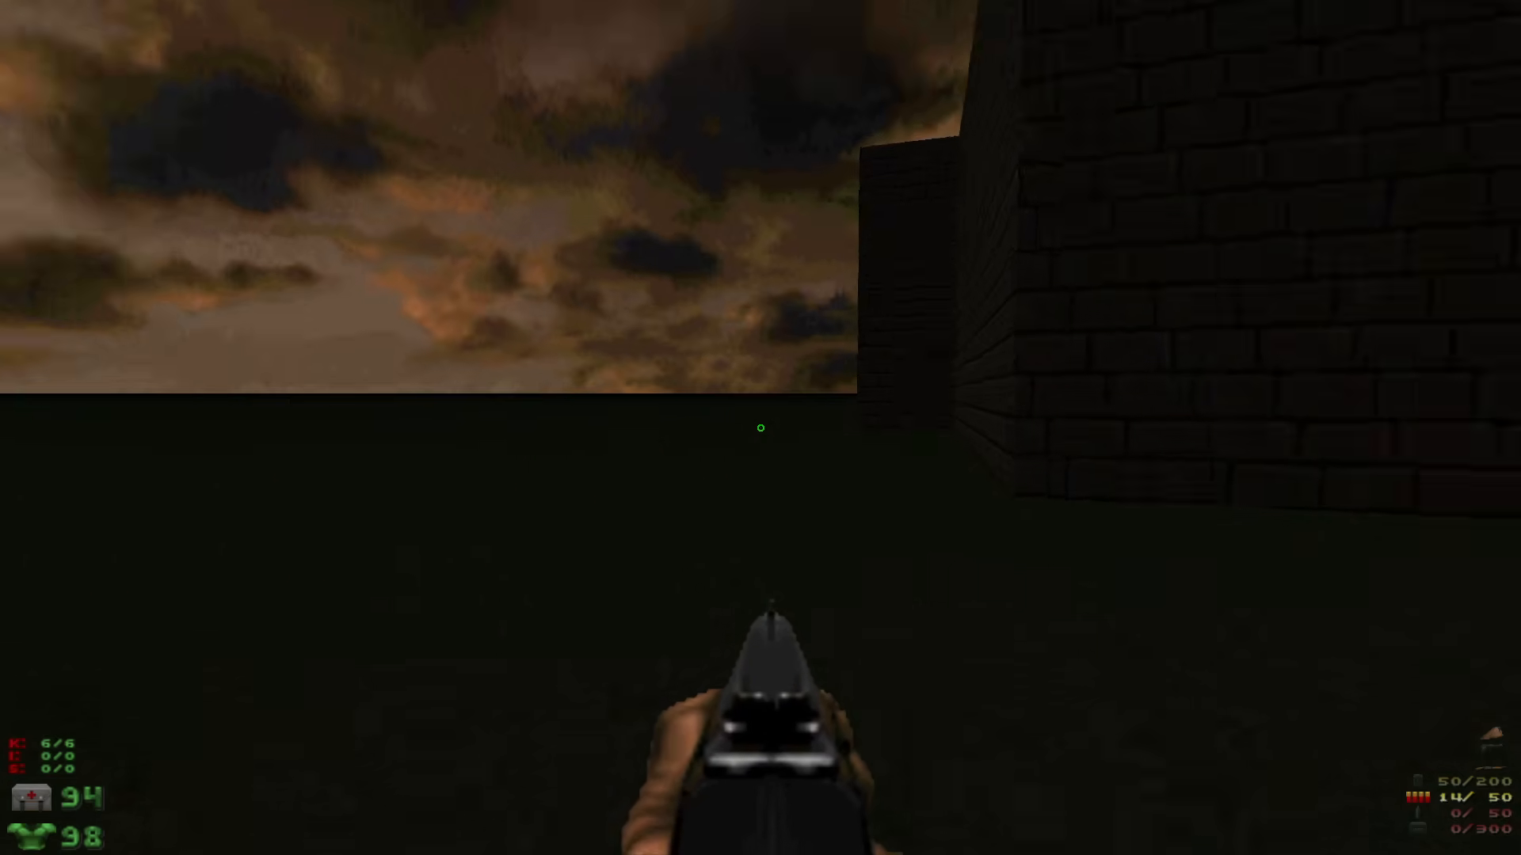
key("w")
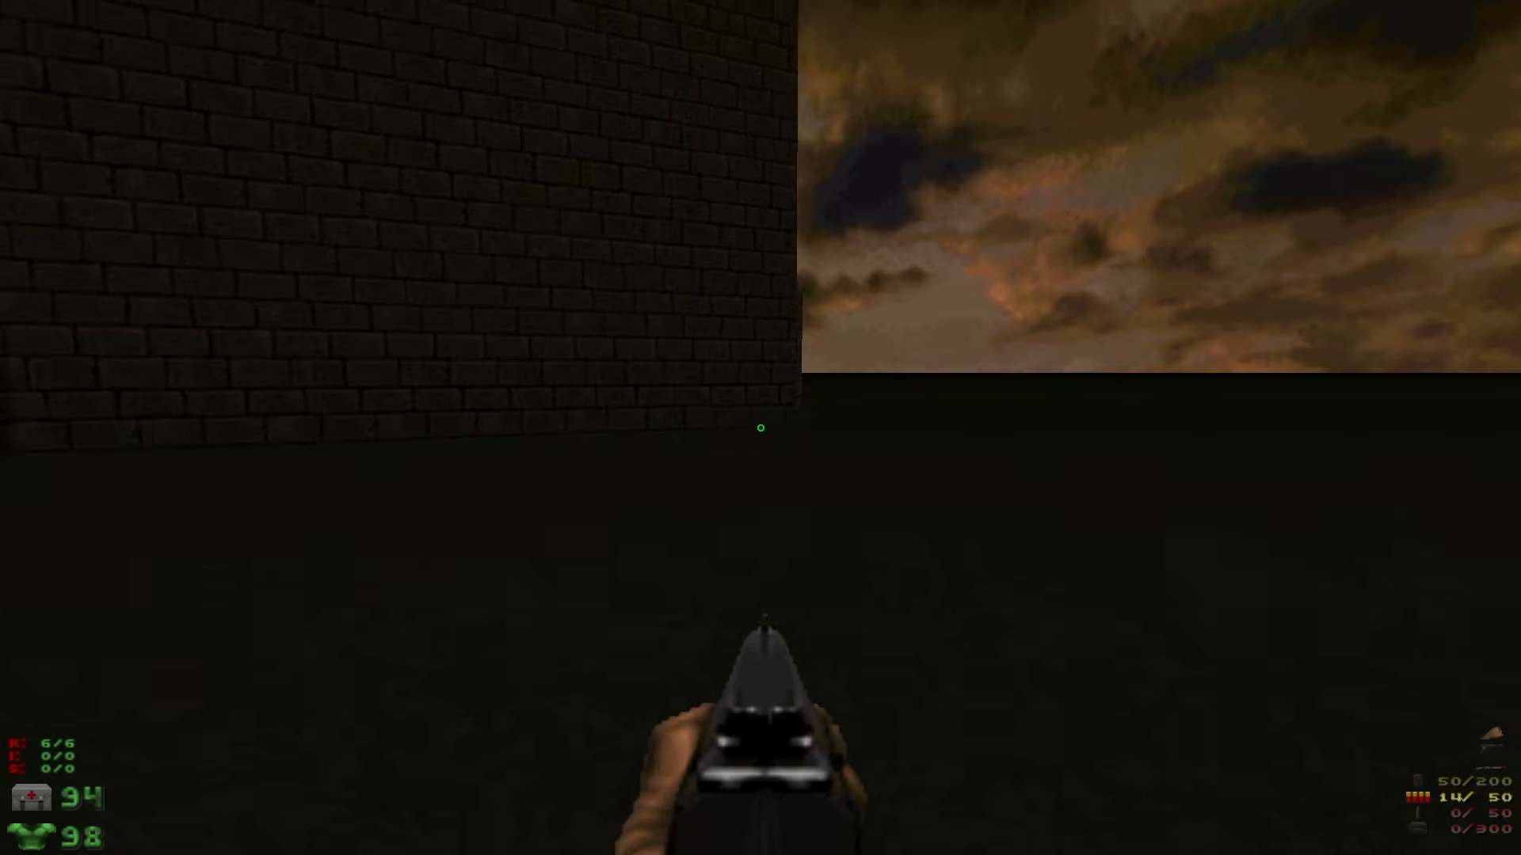
key("w")
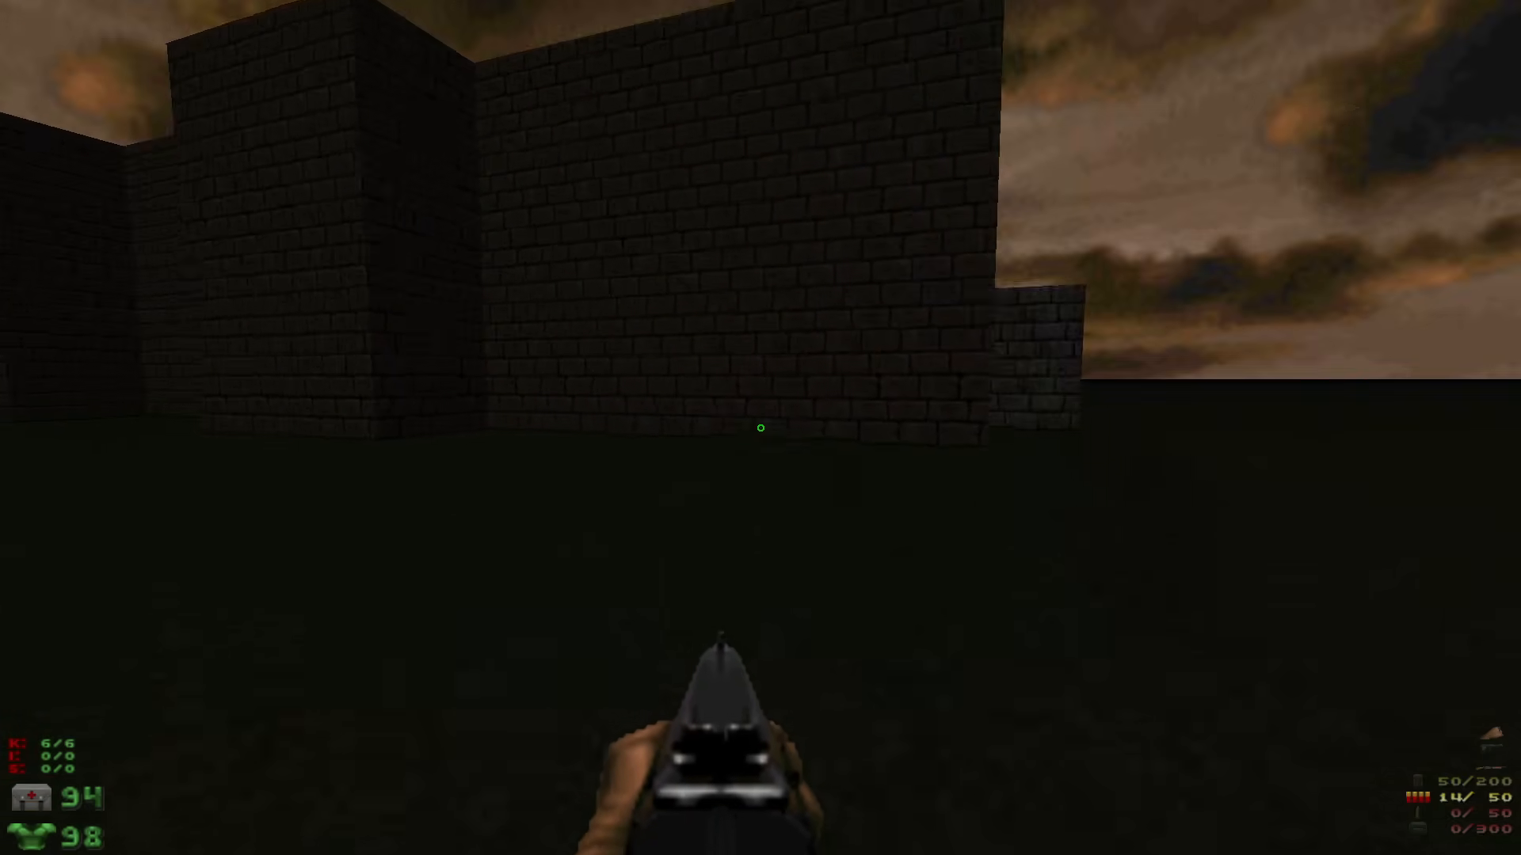
key("w")
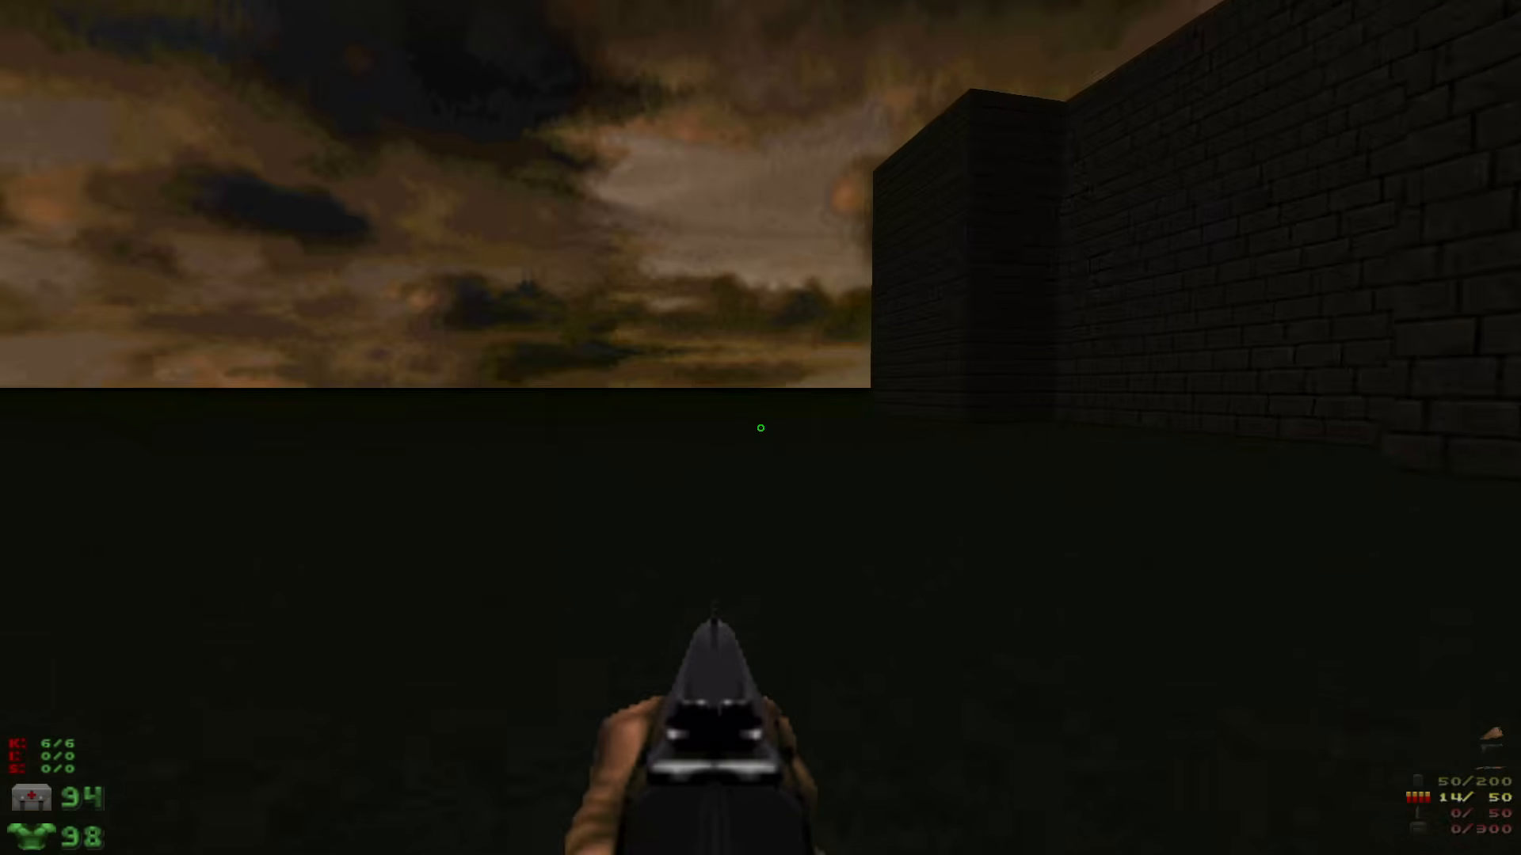
key("s")
key("w")
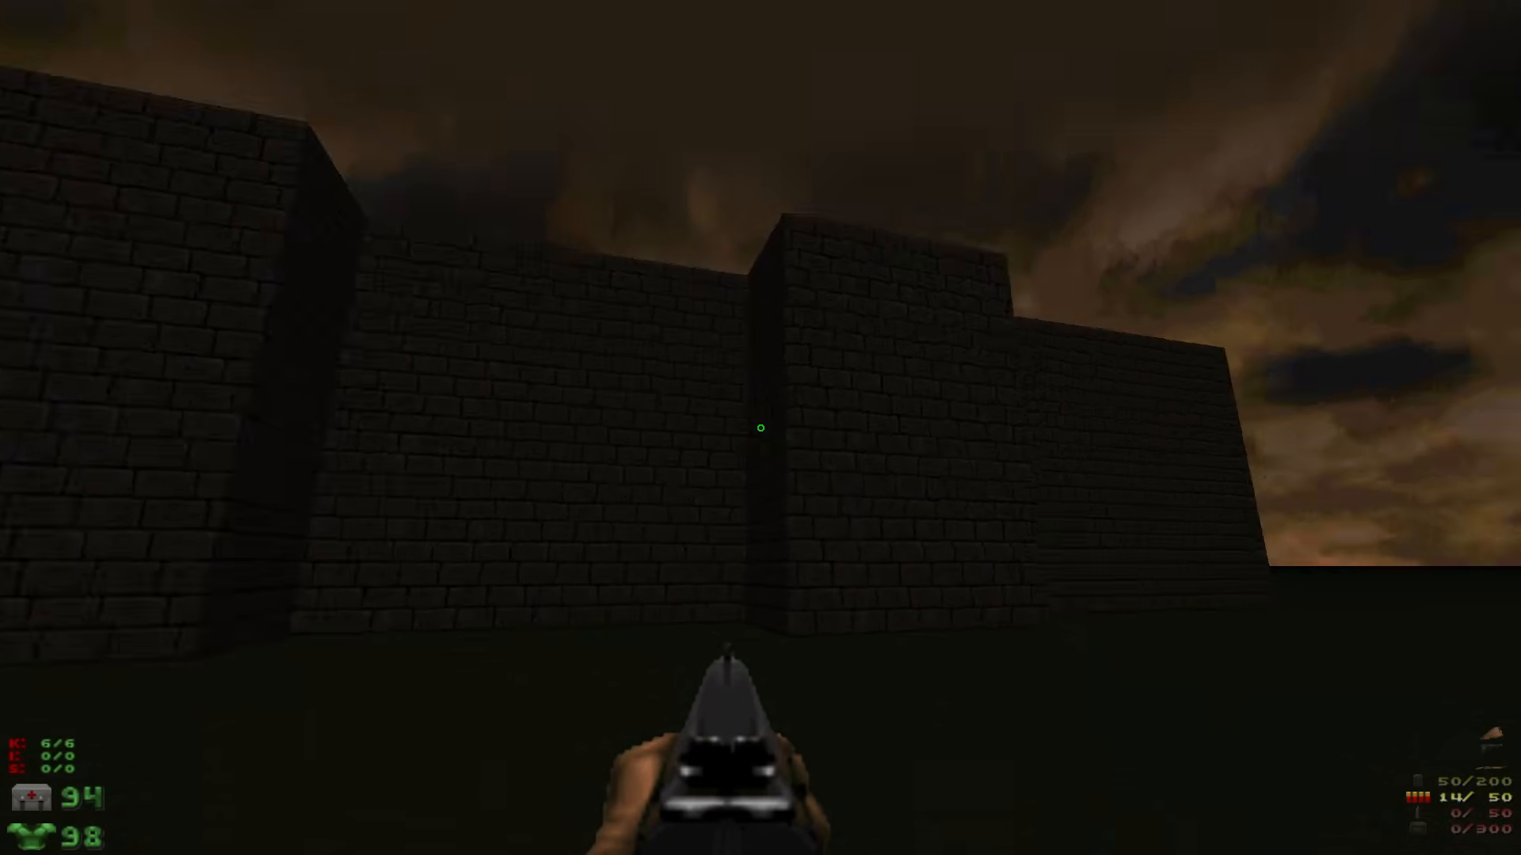
key("w")
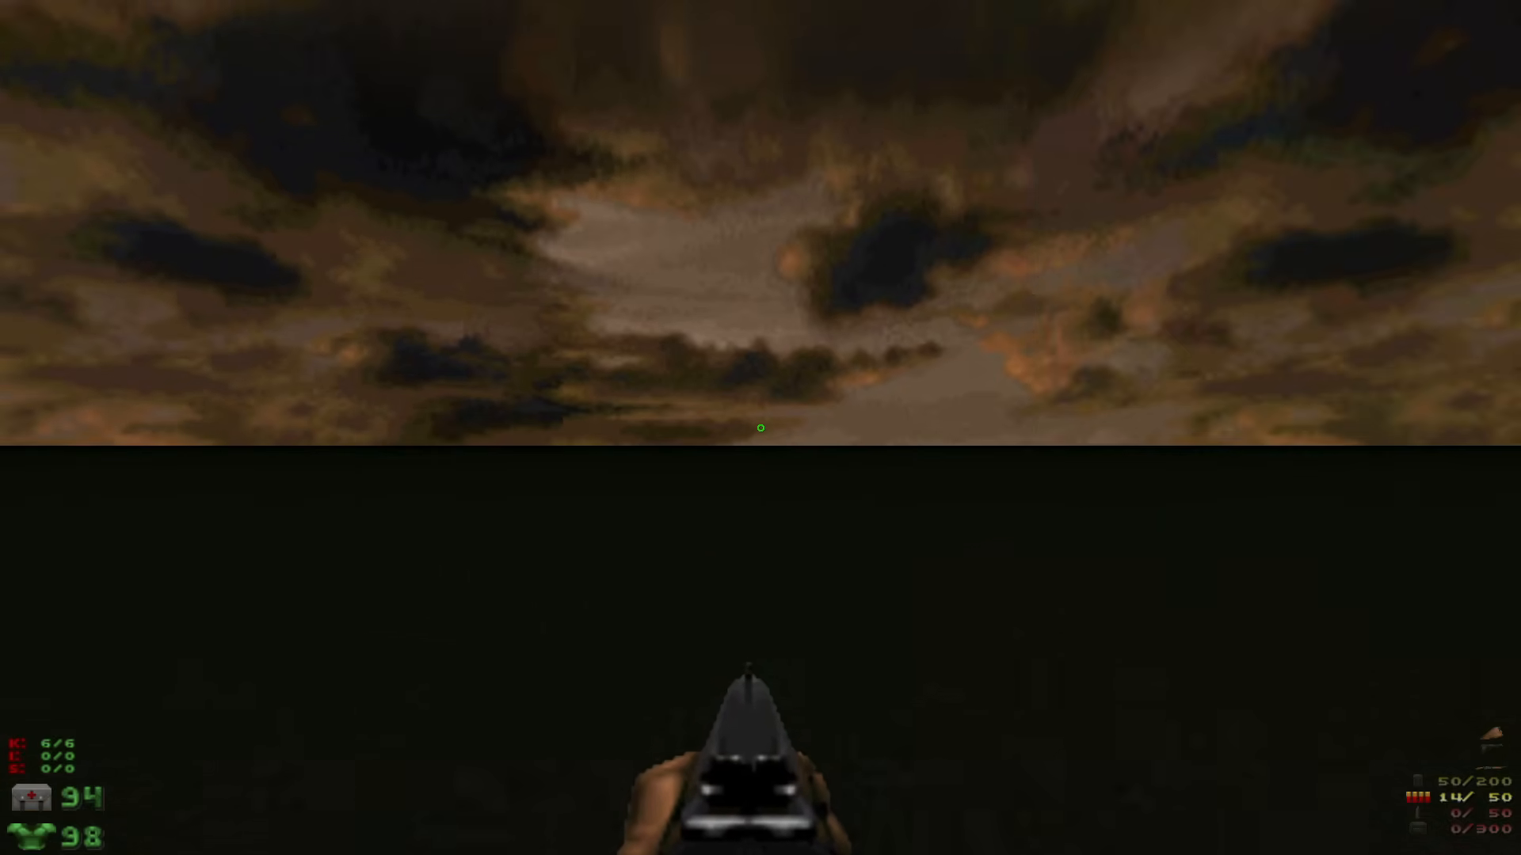
key("s")
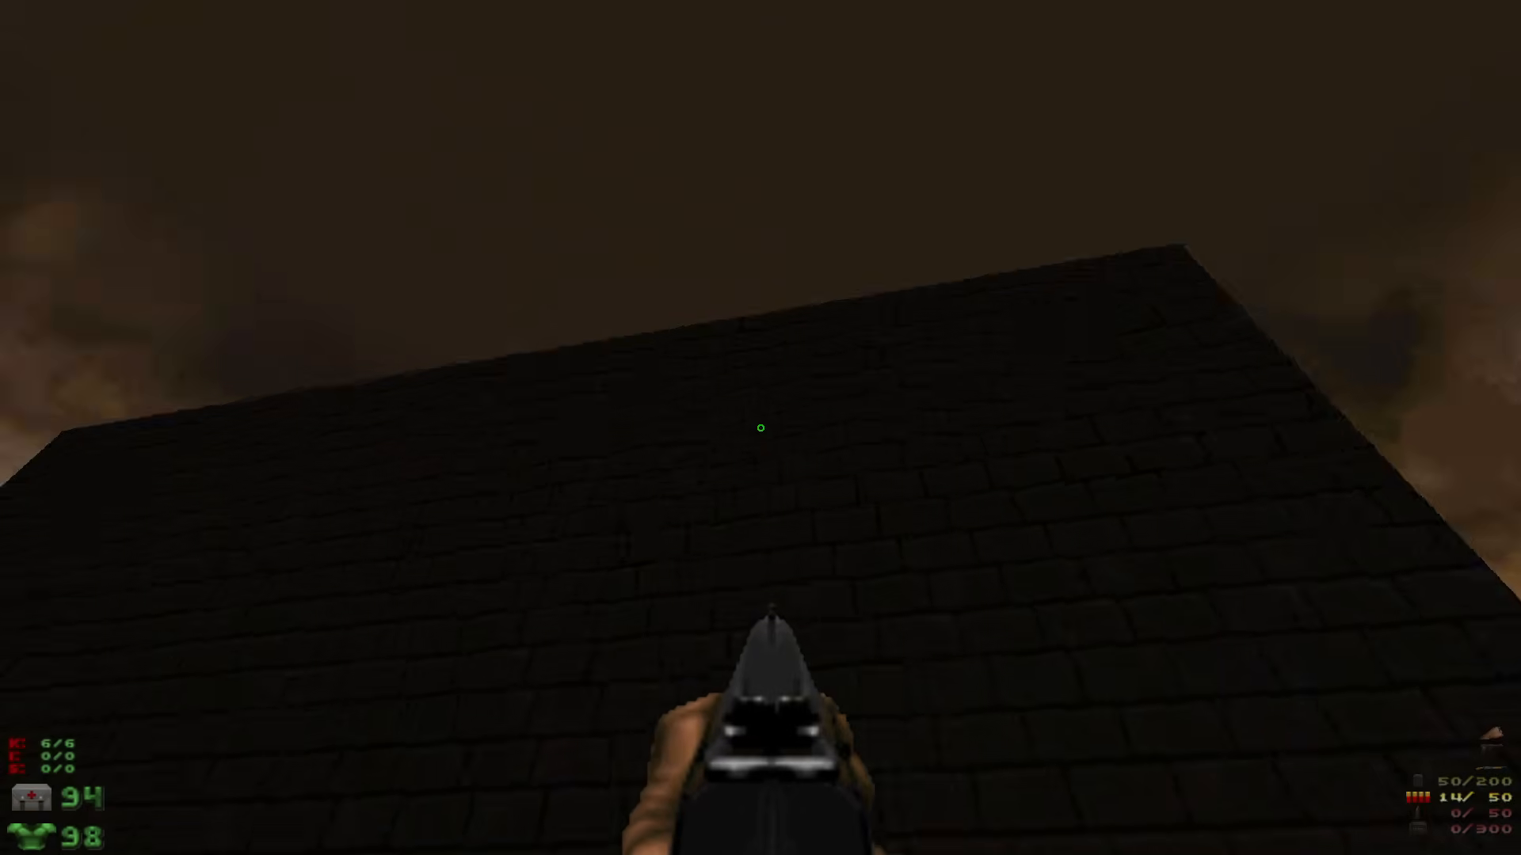
Return to the front and examine the towers, recessed ledge and overall outline of the building
key("w")
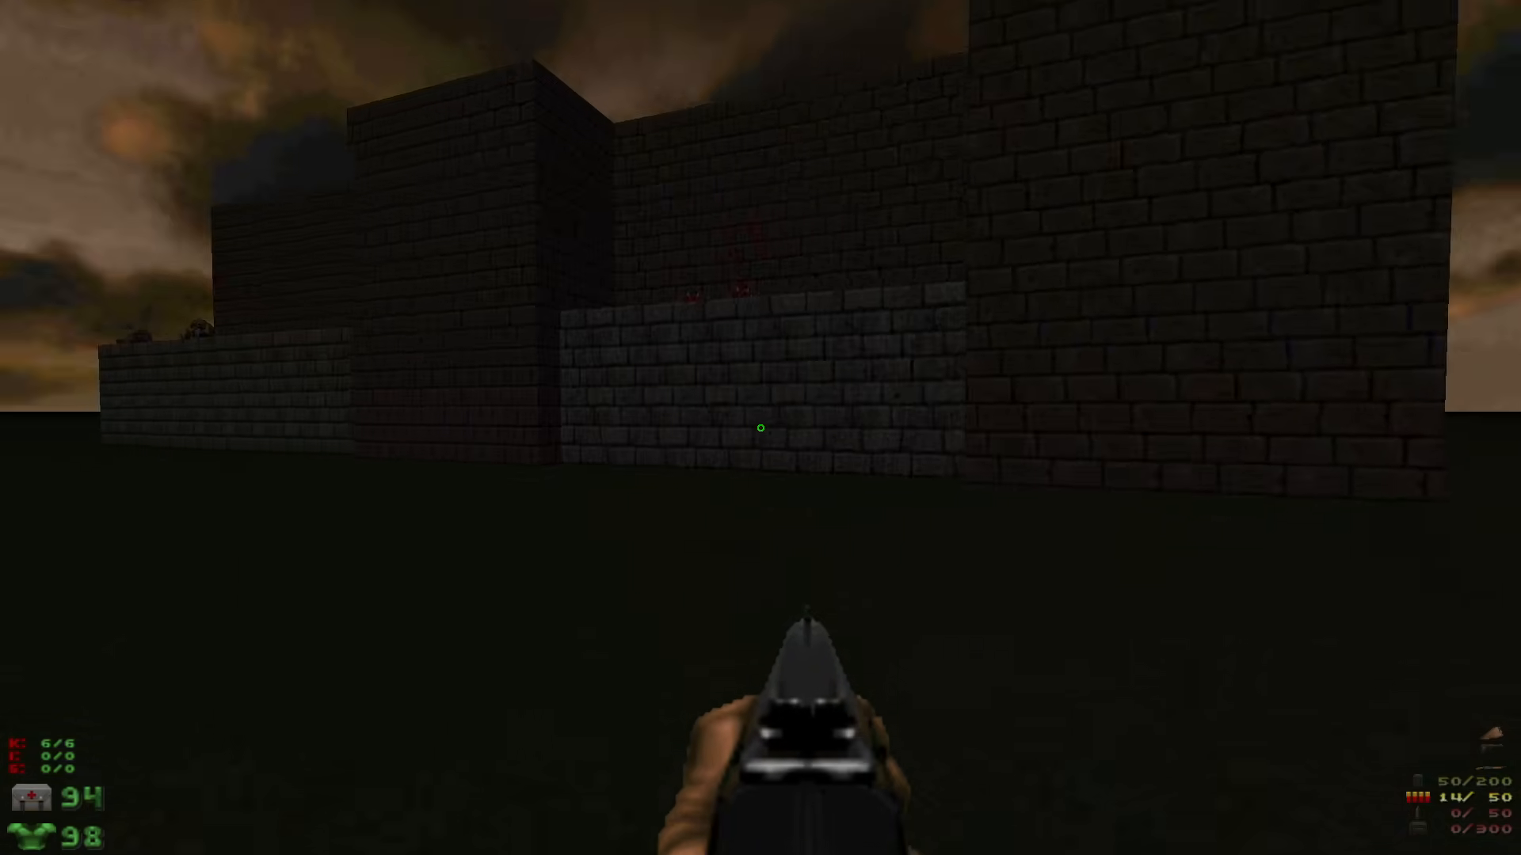
key("s")
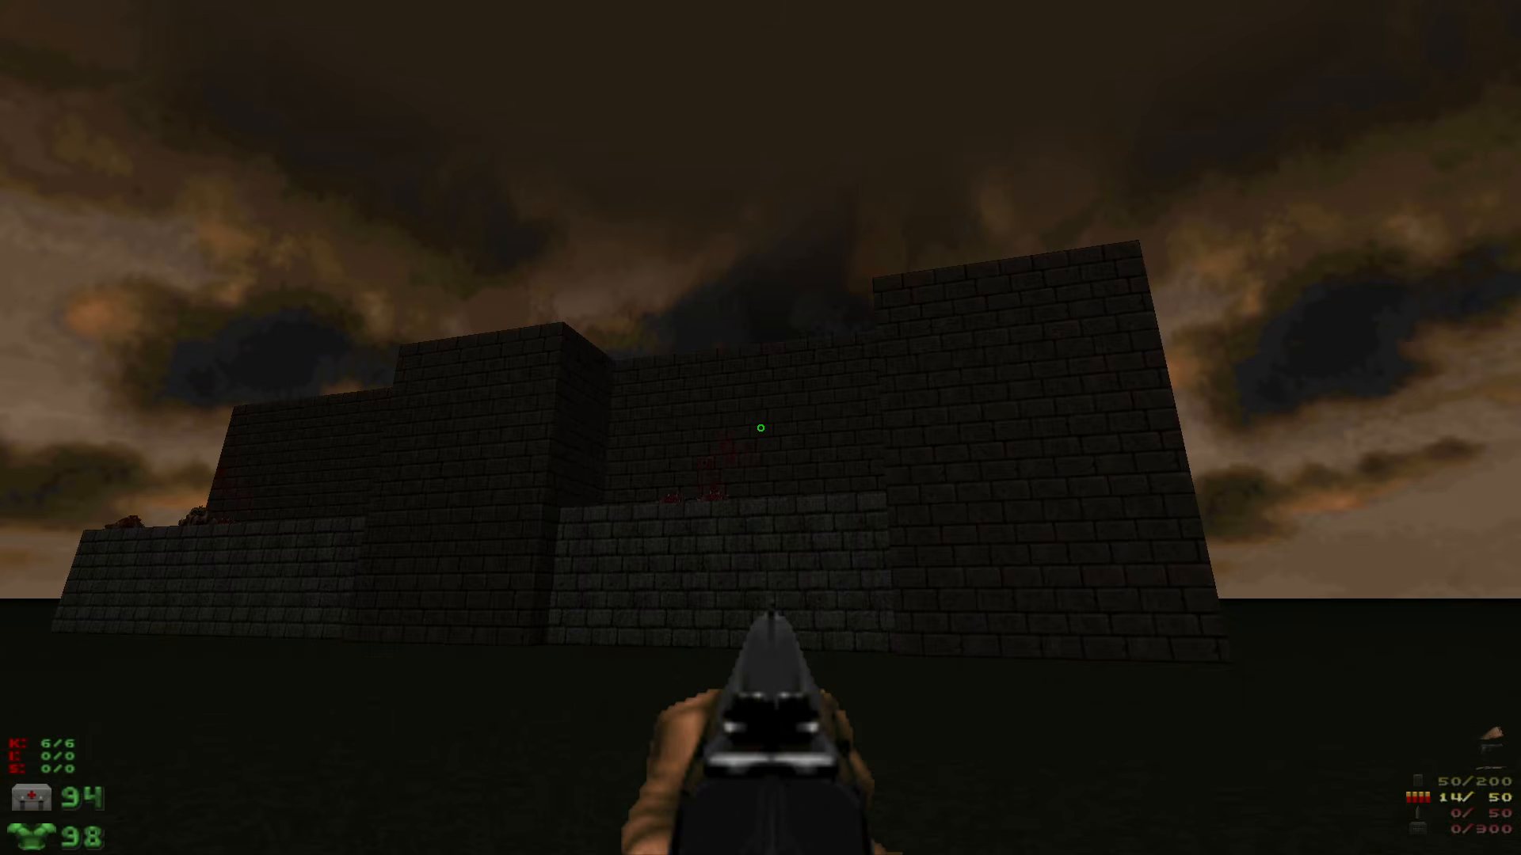
key("w")
key("s")
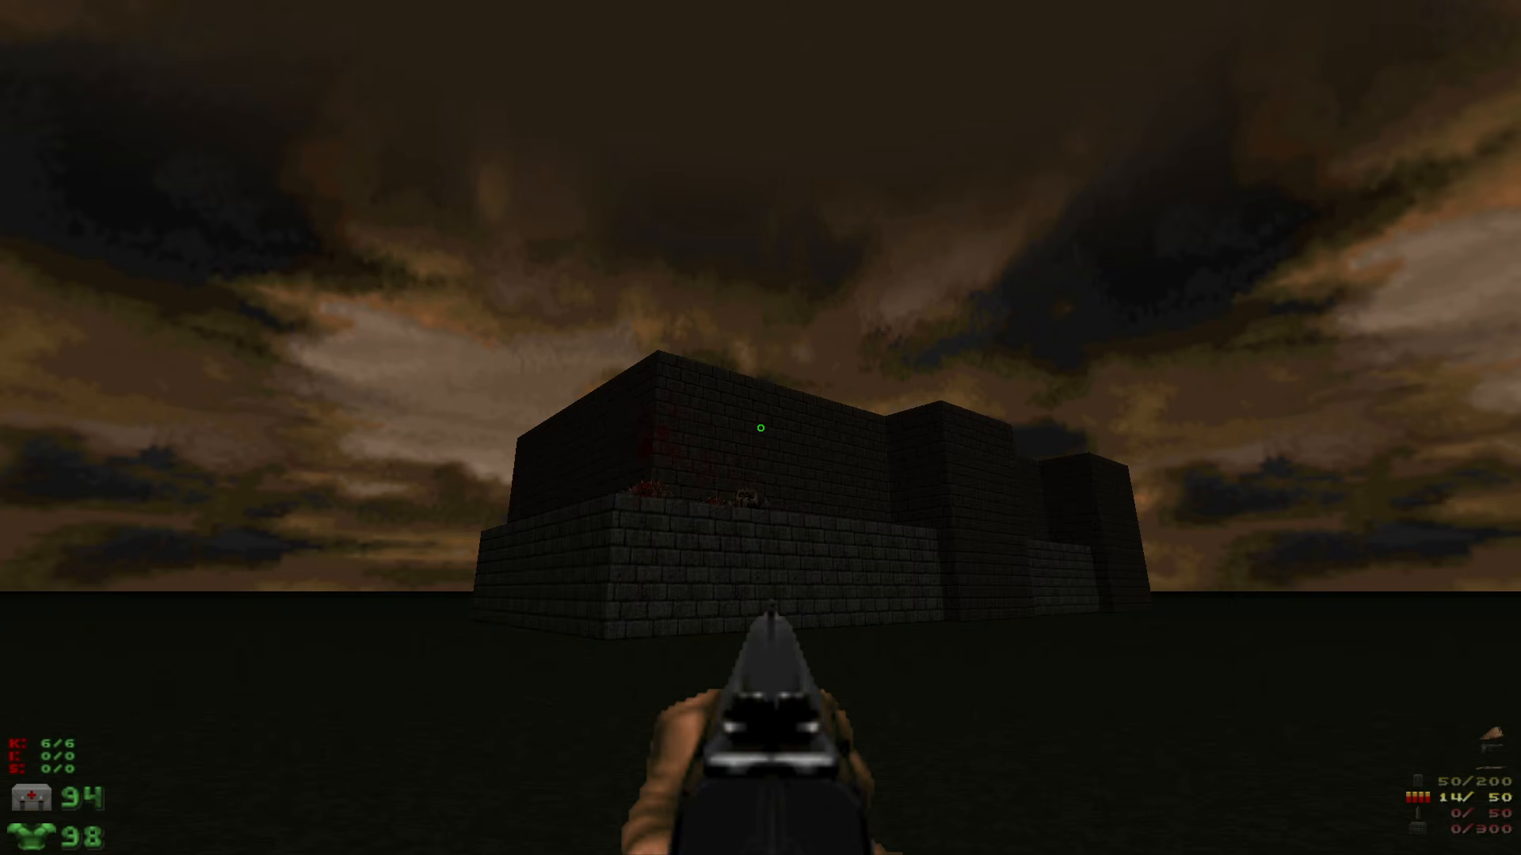
Circle the building once more to examine its corner ledge, rear wall sections and outline from the surrounding ground
key("w")
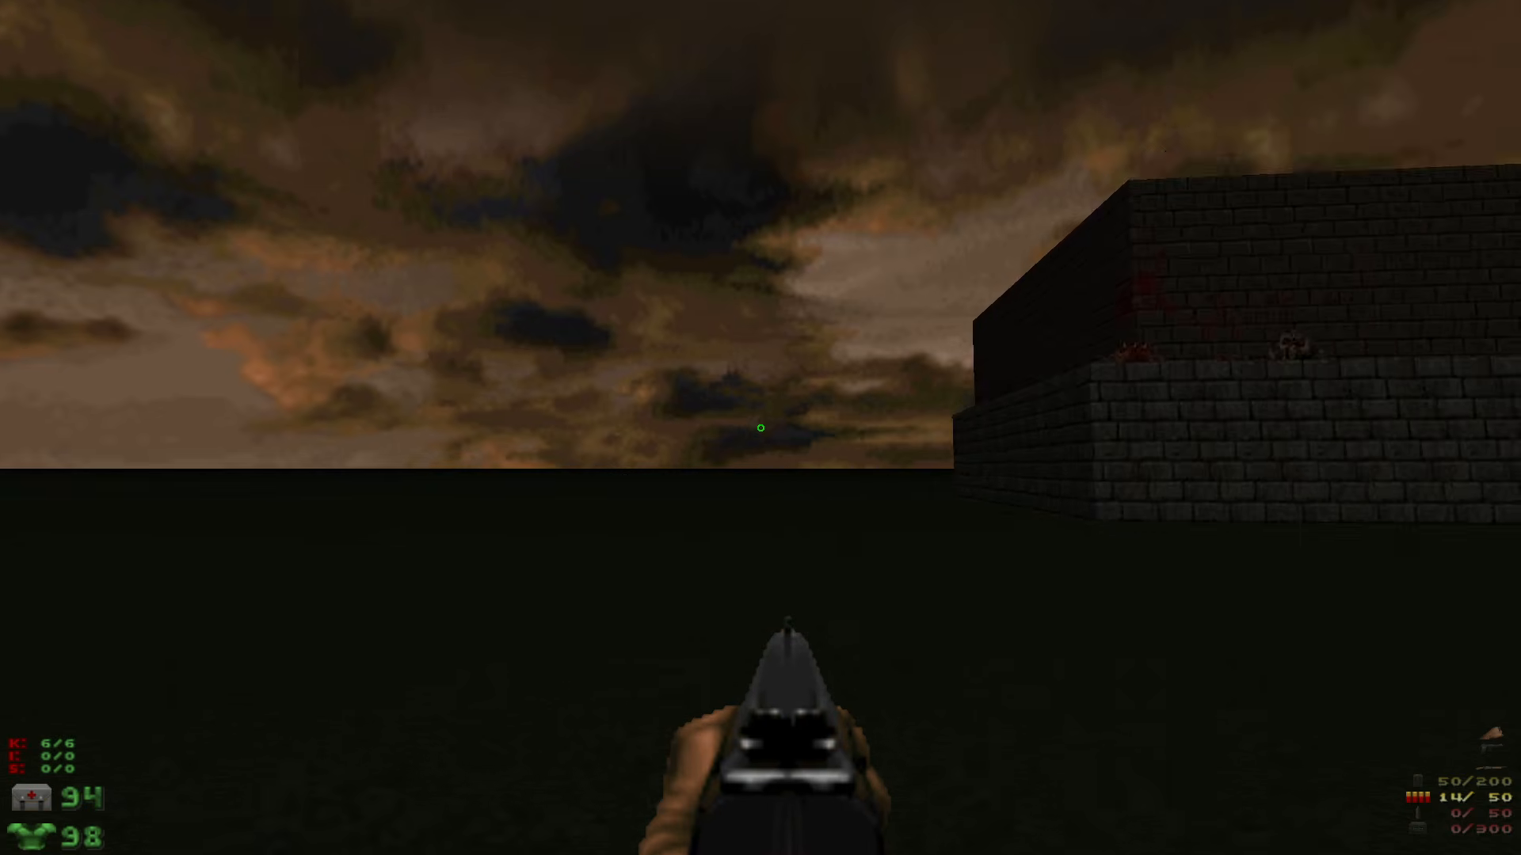
key("w")
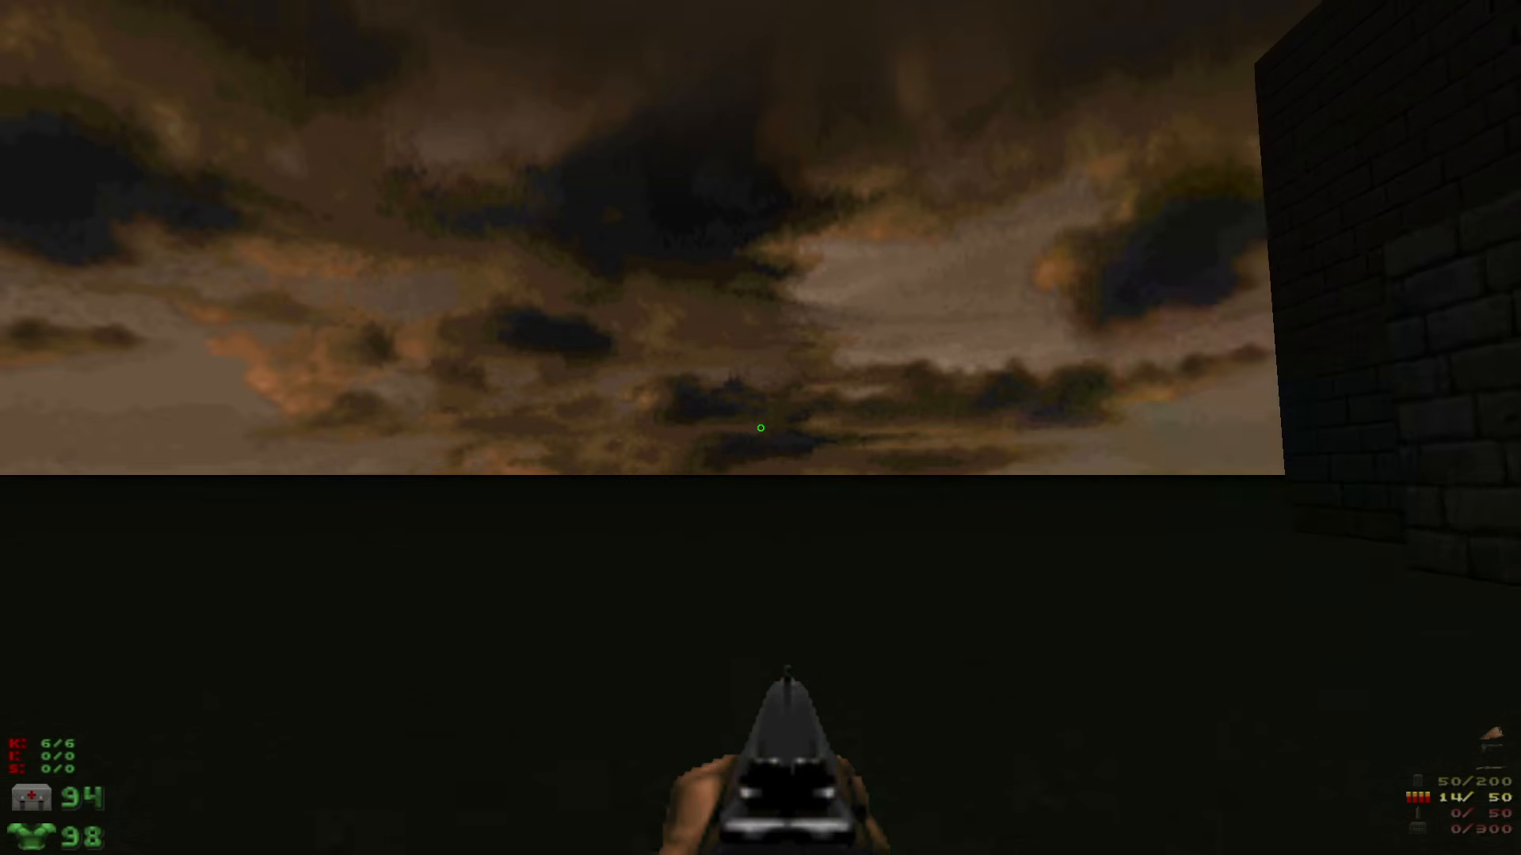
key("s")
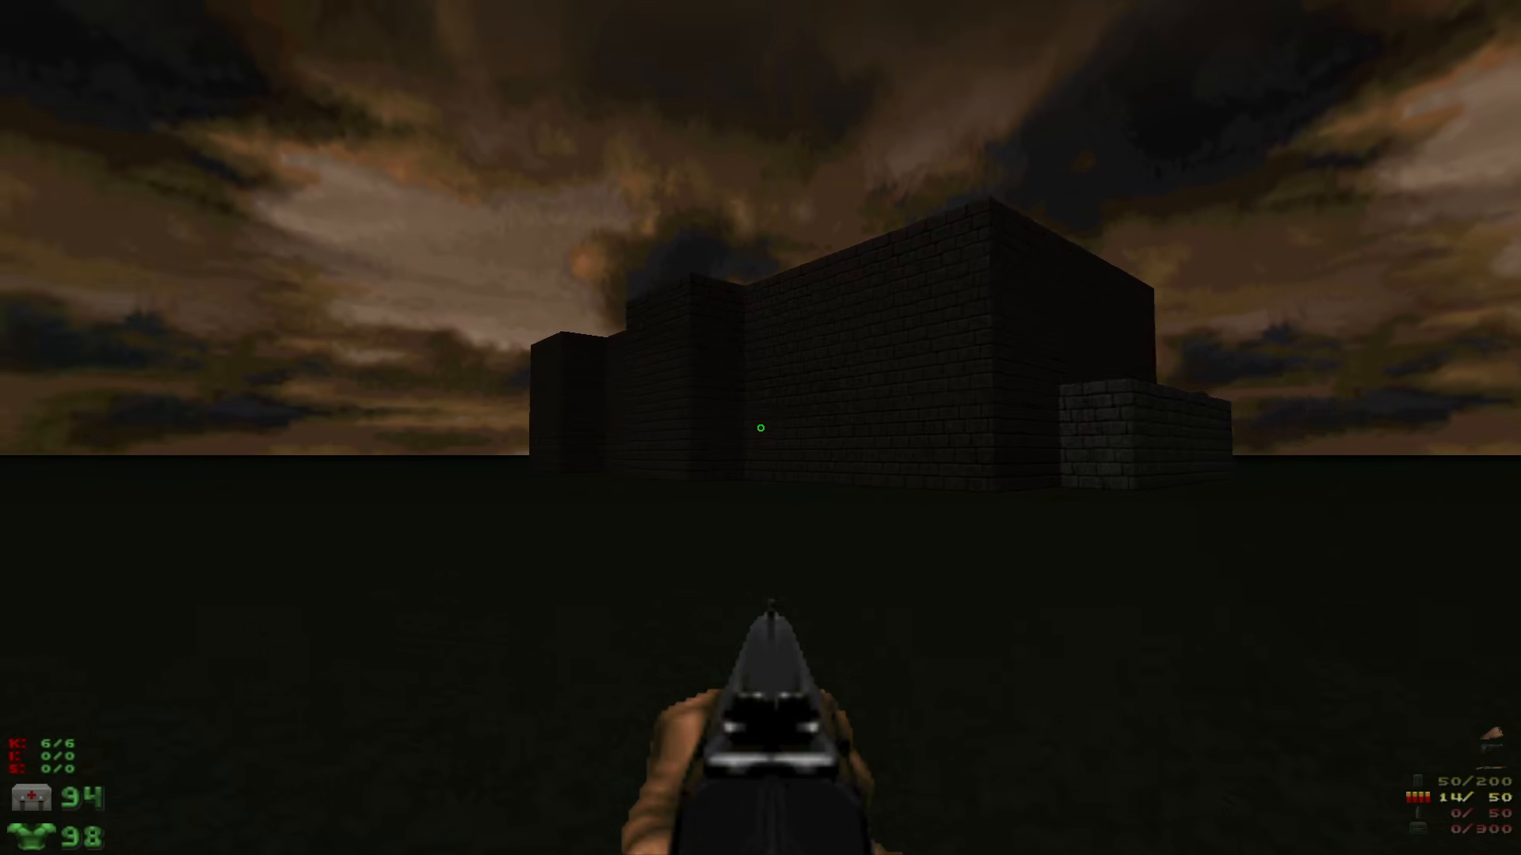
key("w")
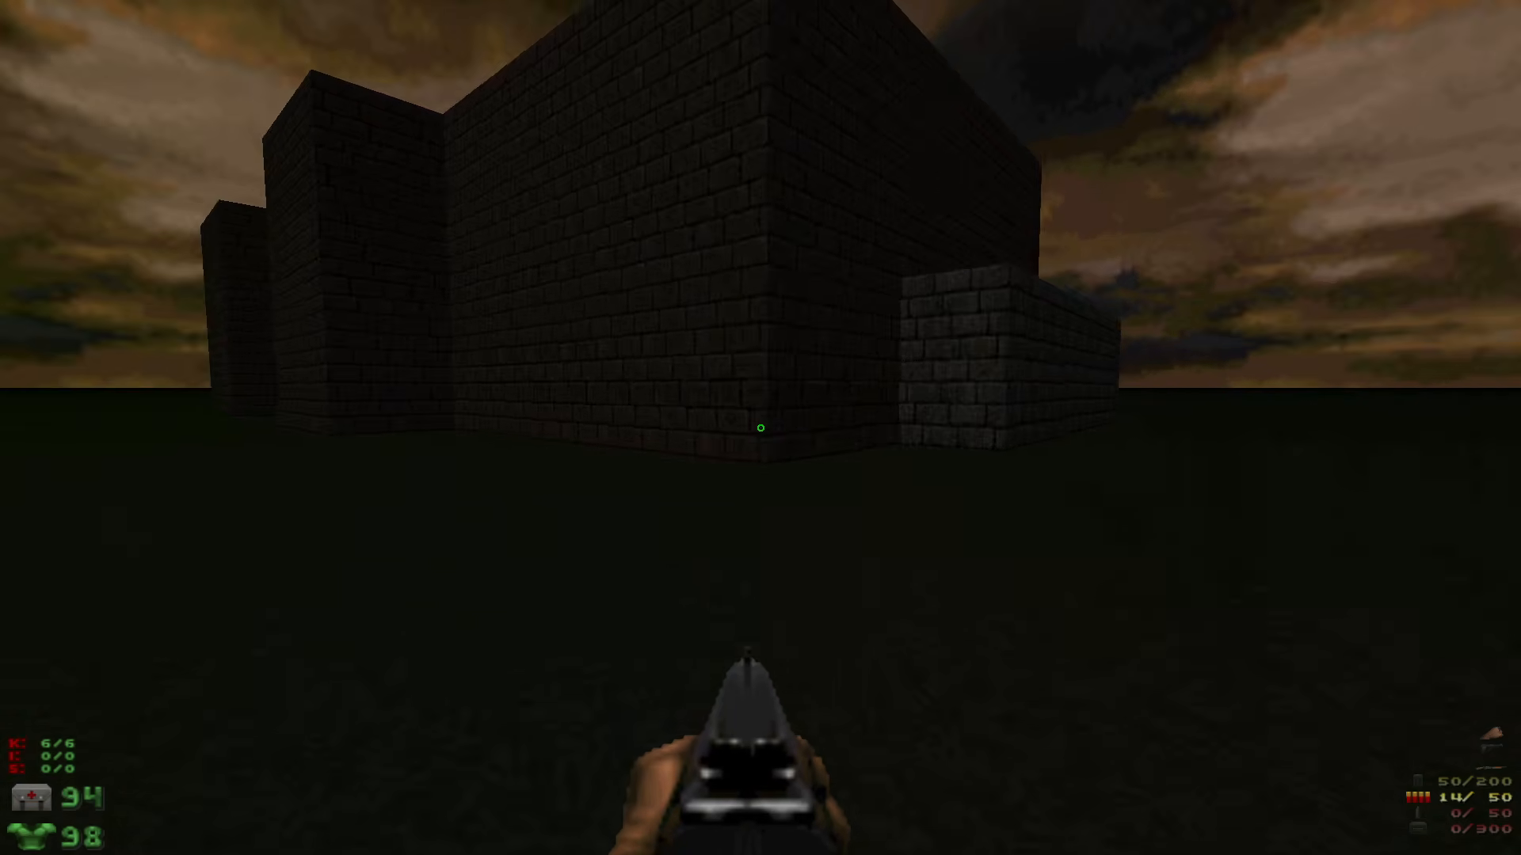
key("s")
key("w")
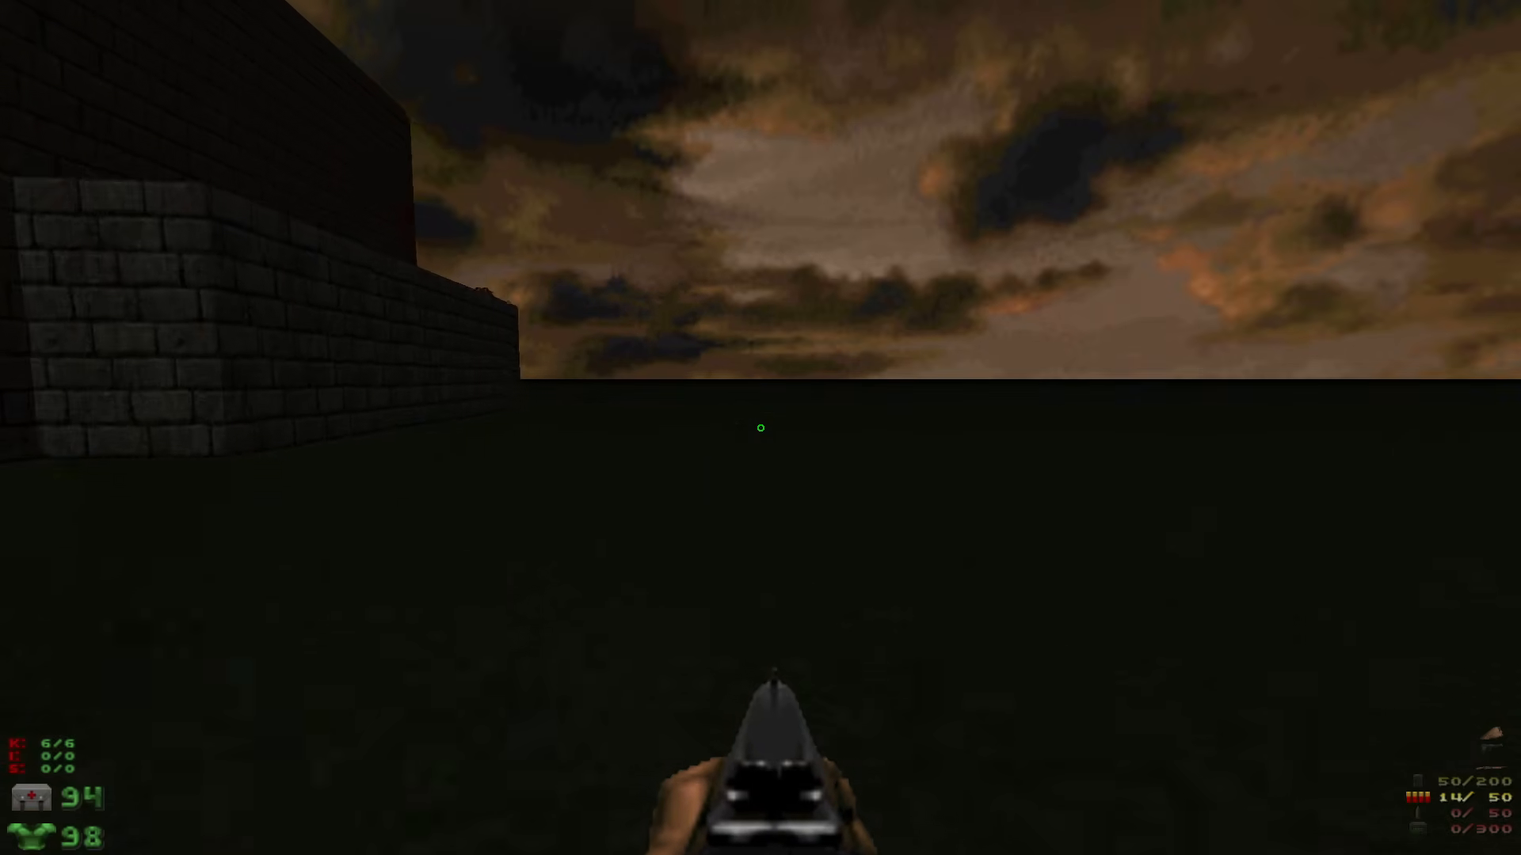
key("d")
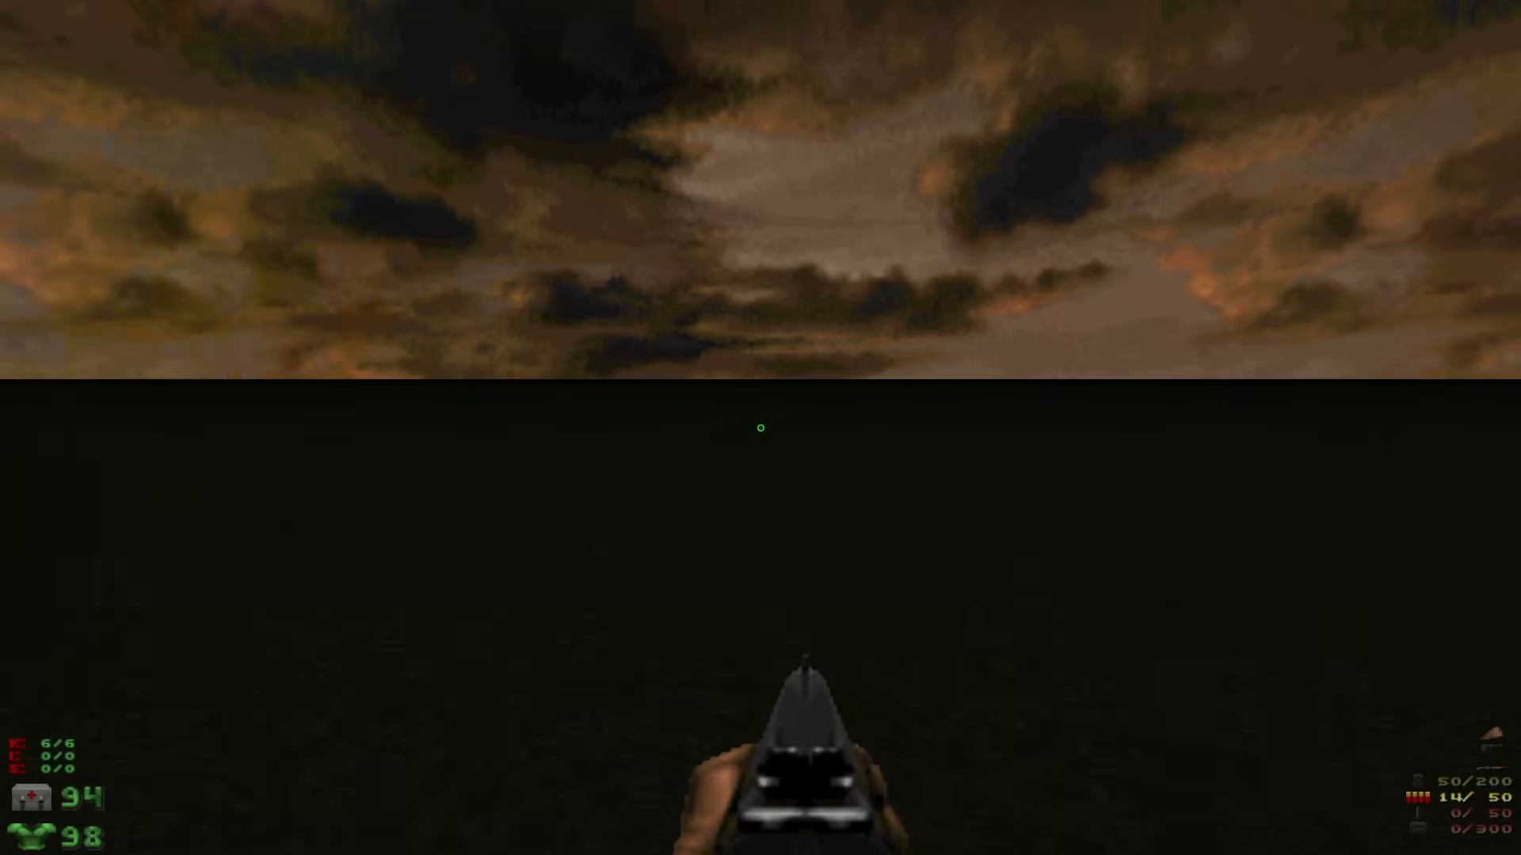
key("s")
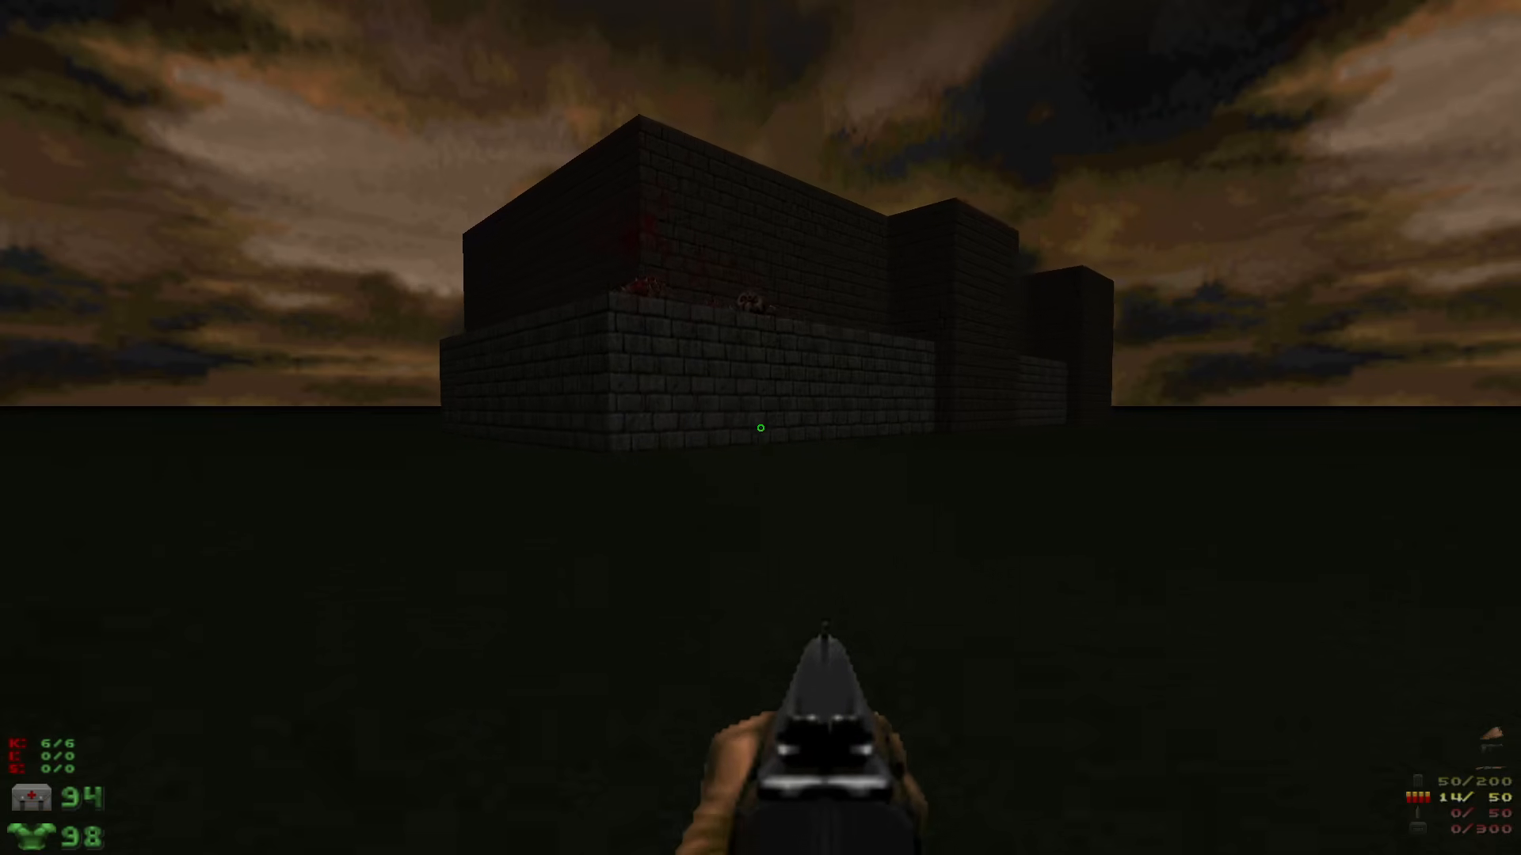
key("s")
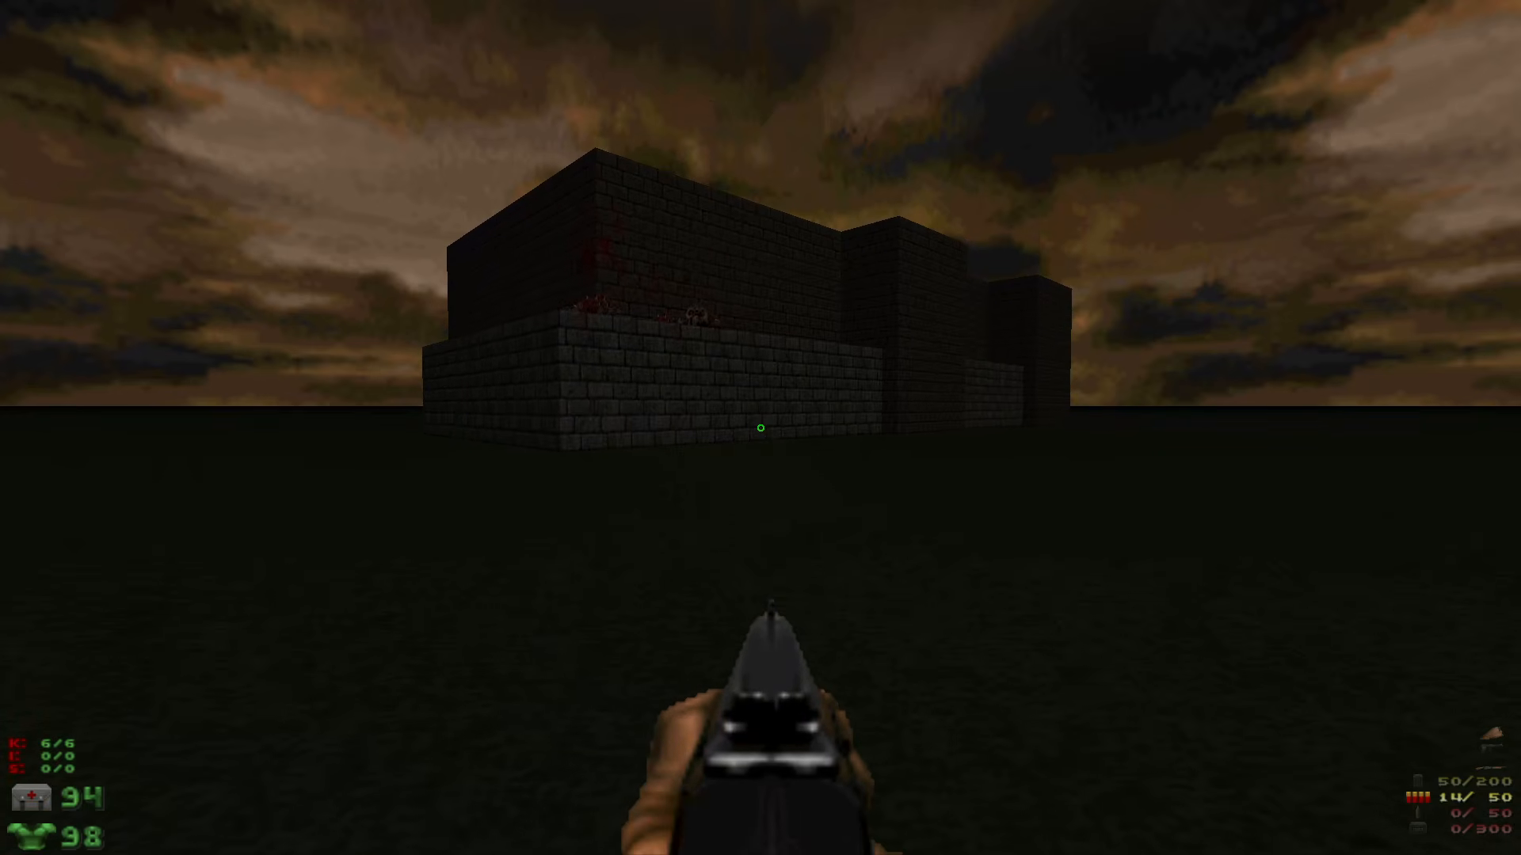
Quit the Doom II playtest and confirm leaving the game
key("Escape")
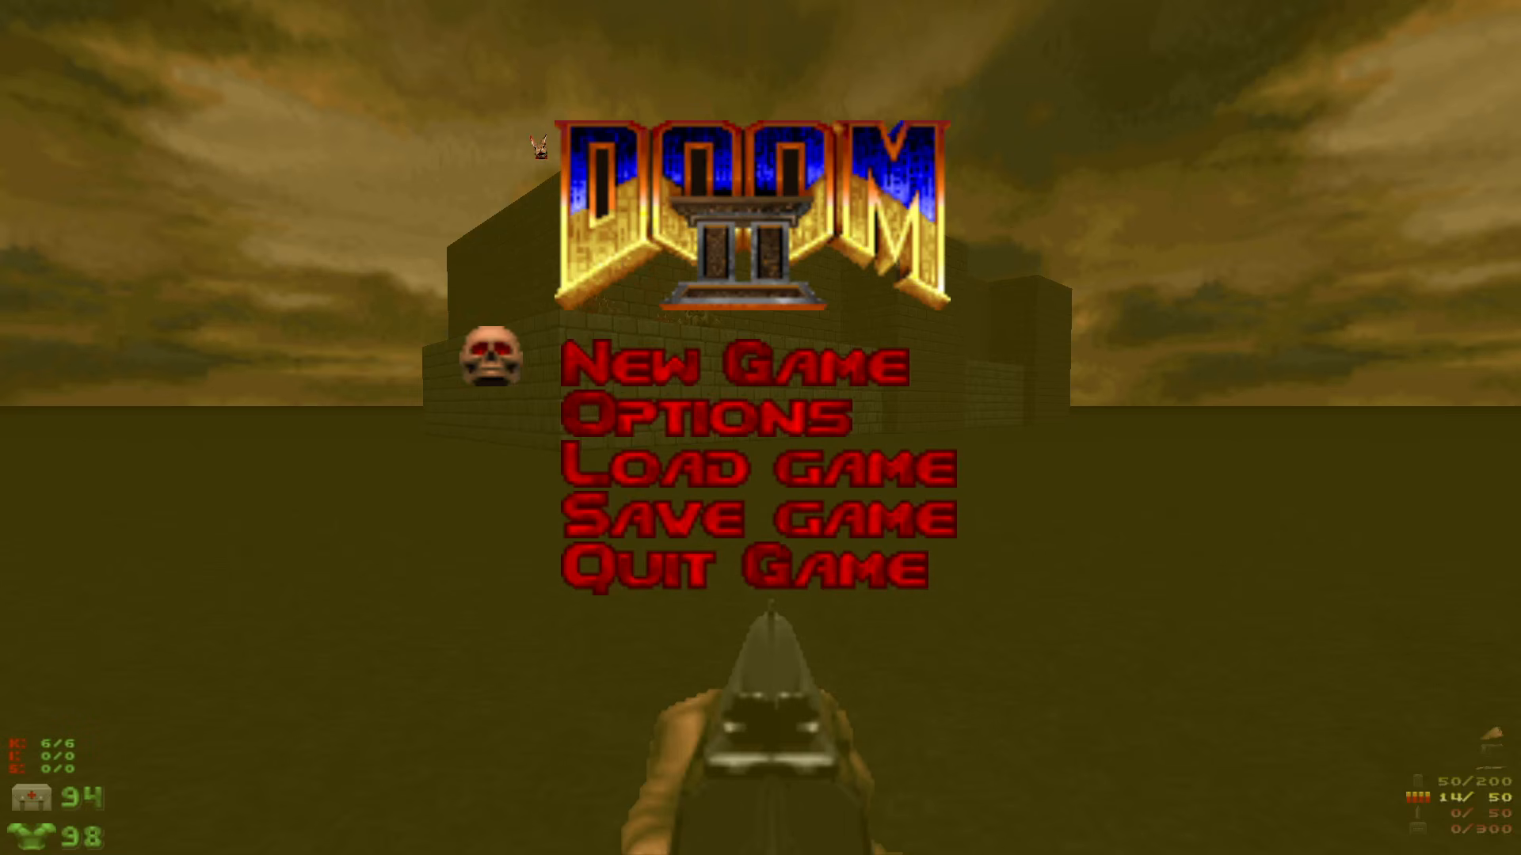
key("Up")
key("Return")
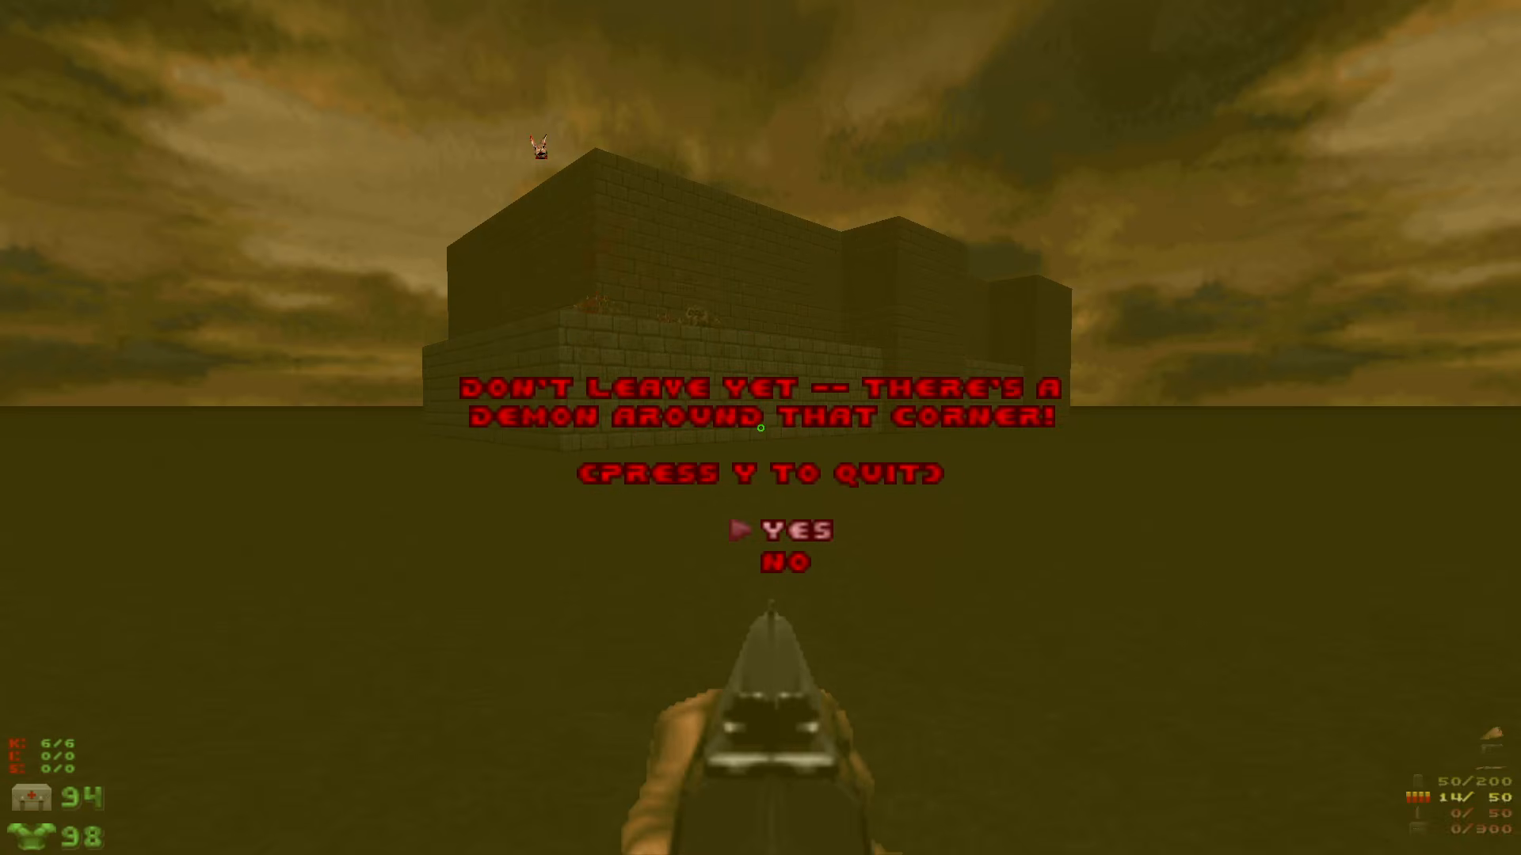
key("Return")
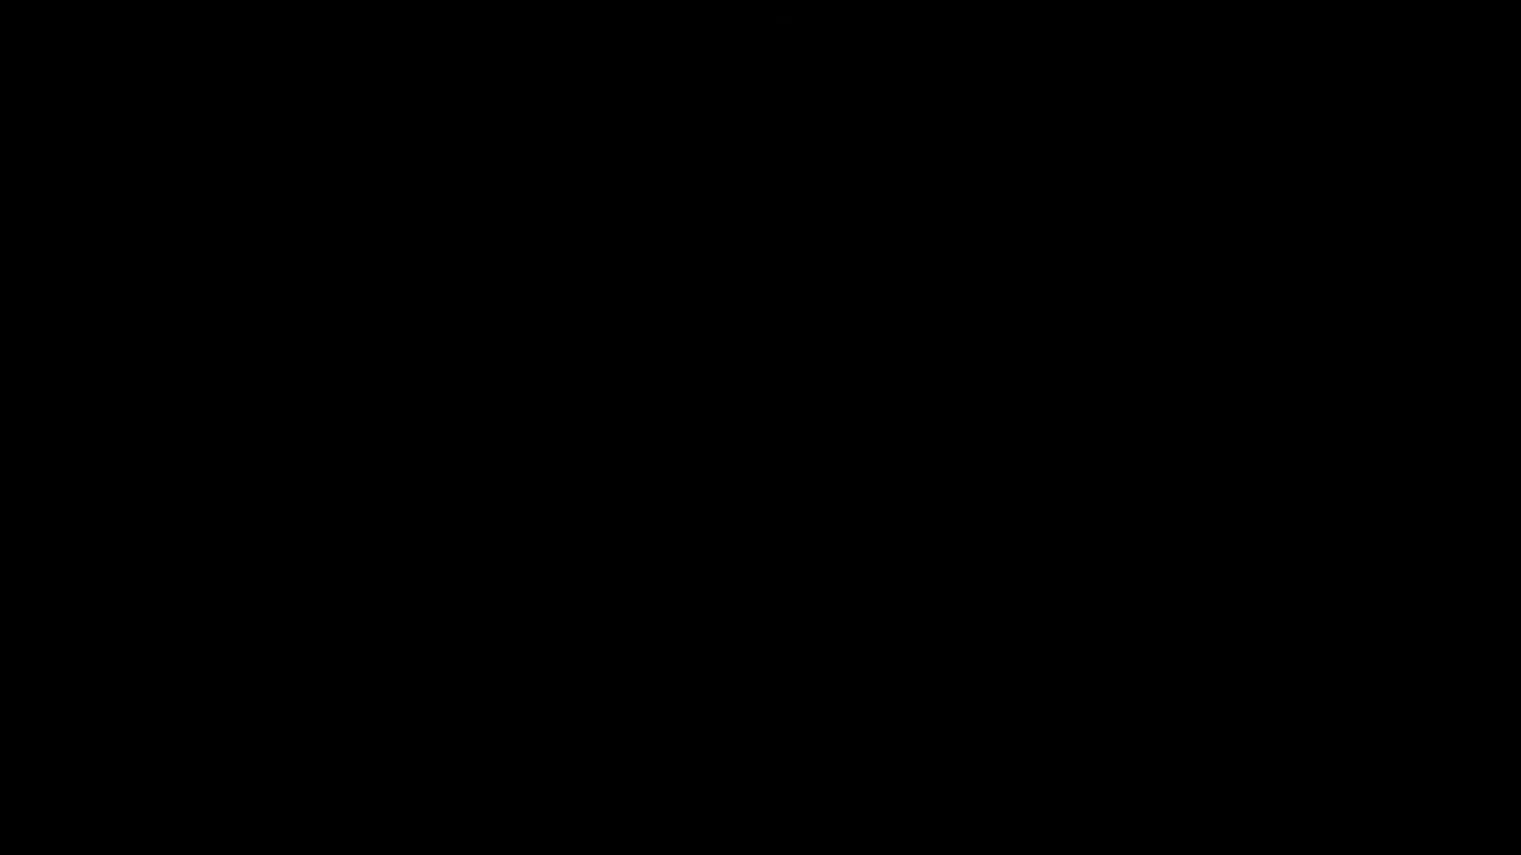